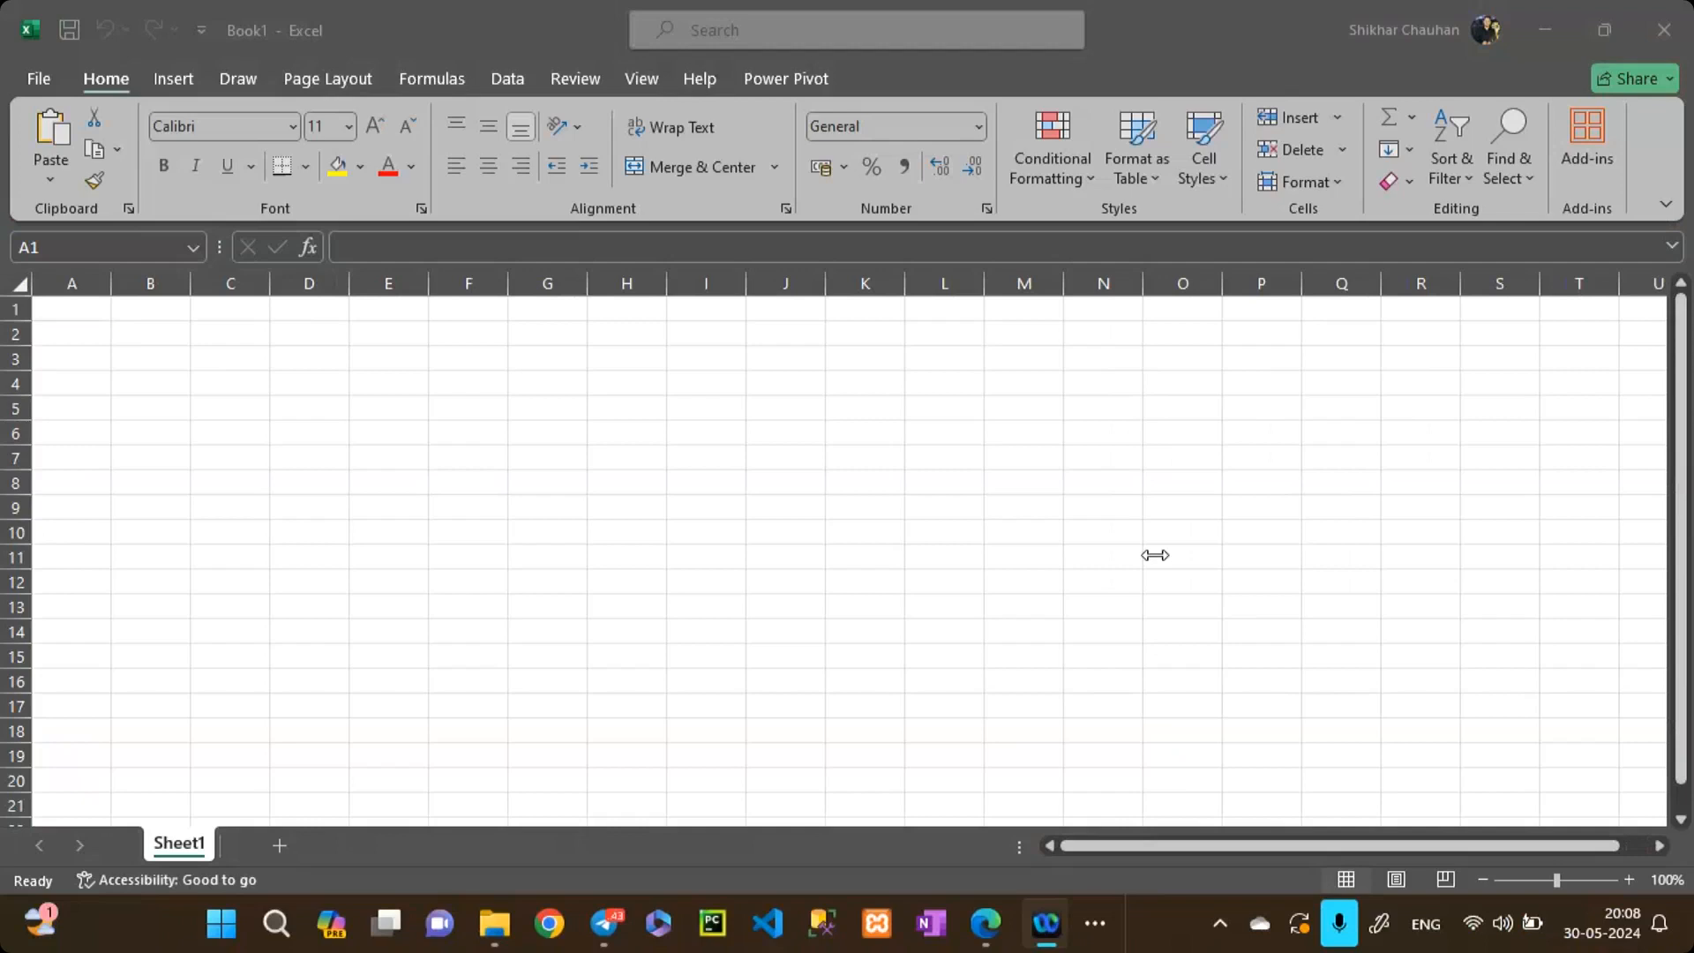
Step: Rename Sheet1 as "Students Information"
click(186, 841)
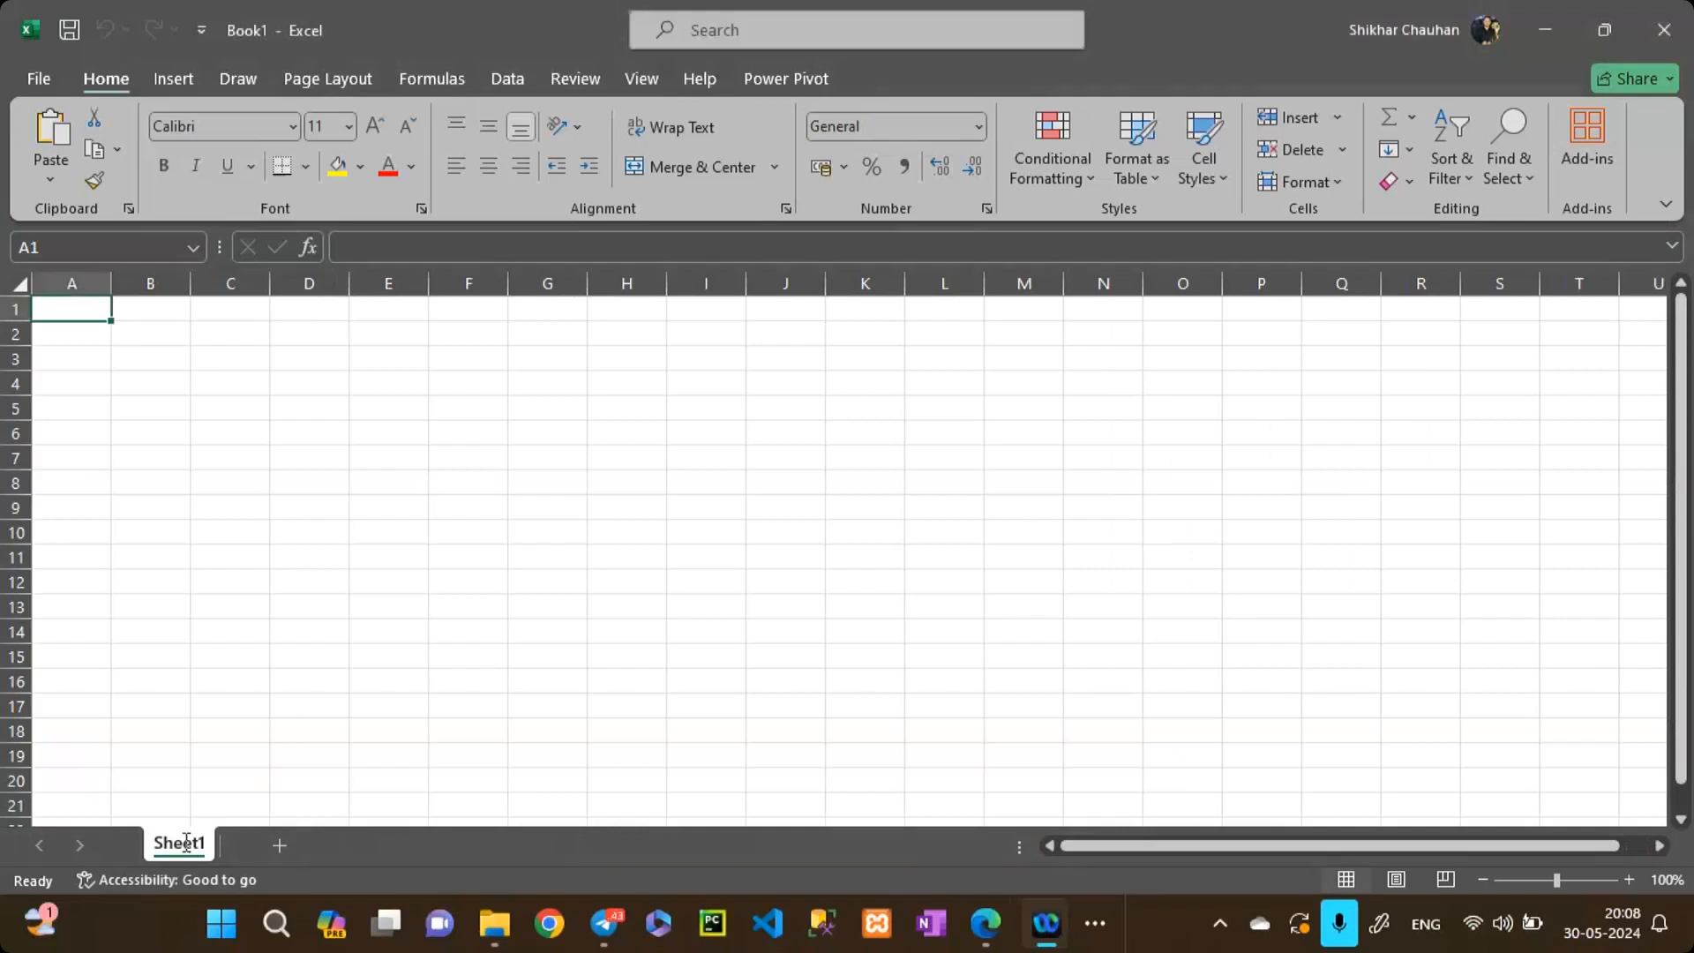
double_click(186, 841)
text(Srudent)
key(BackSpace)
key(BackSpace)
key(BackSpace)
key(BackSpace)
key(BackSpace)
key(BackSpace)
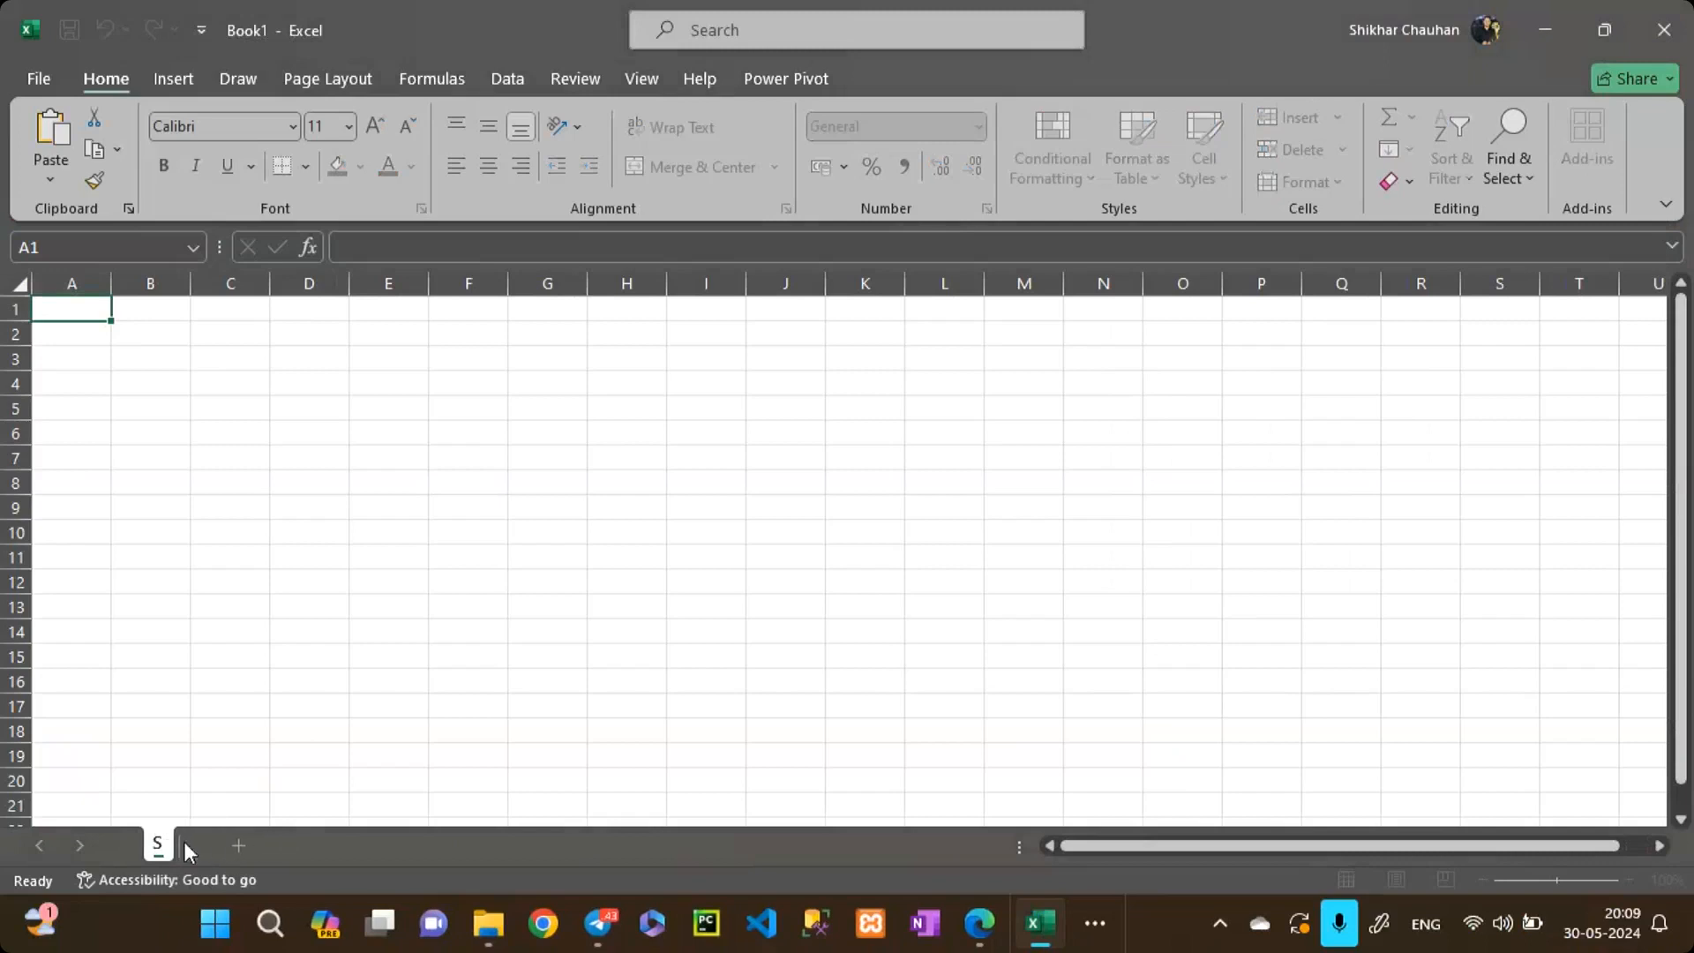
text(tudents I)
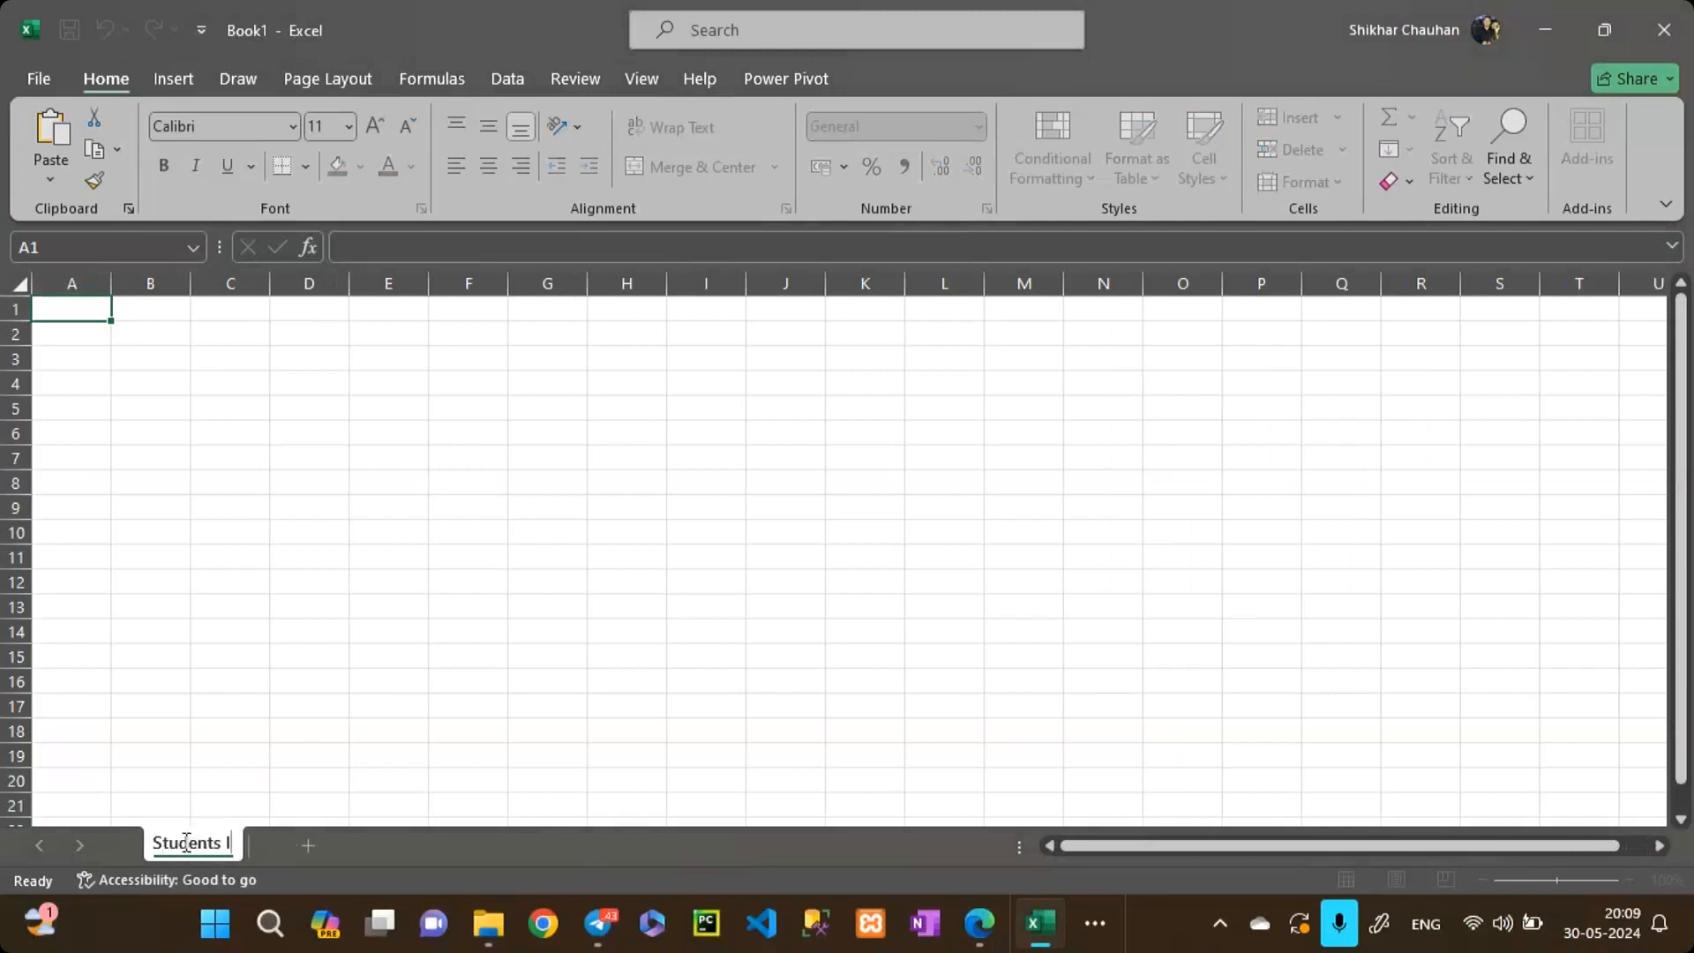
text(nformation)
key(Return)
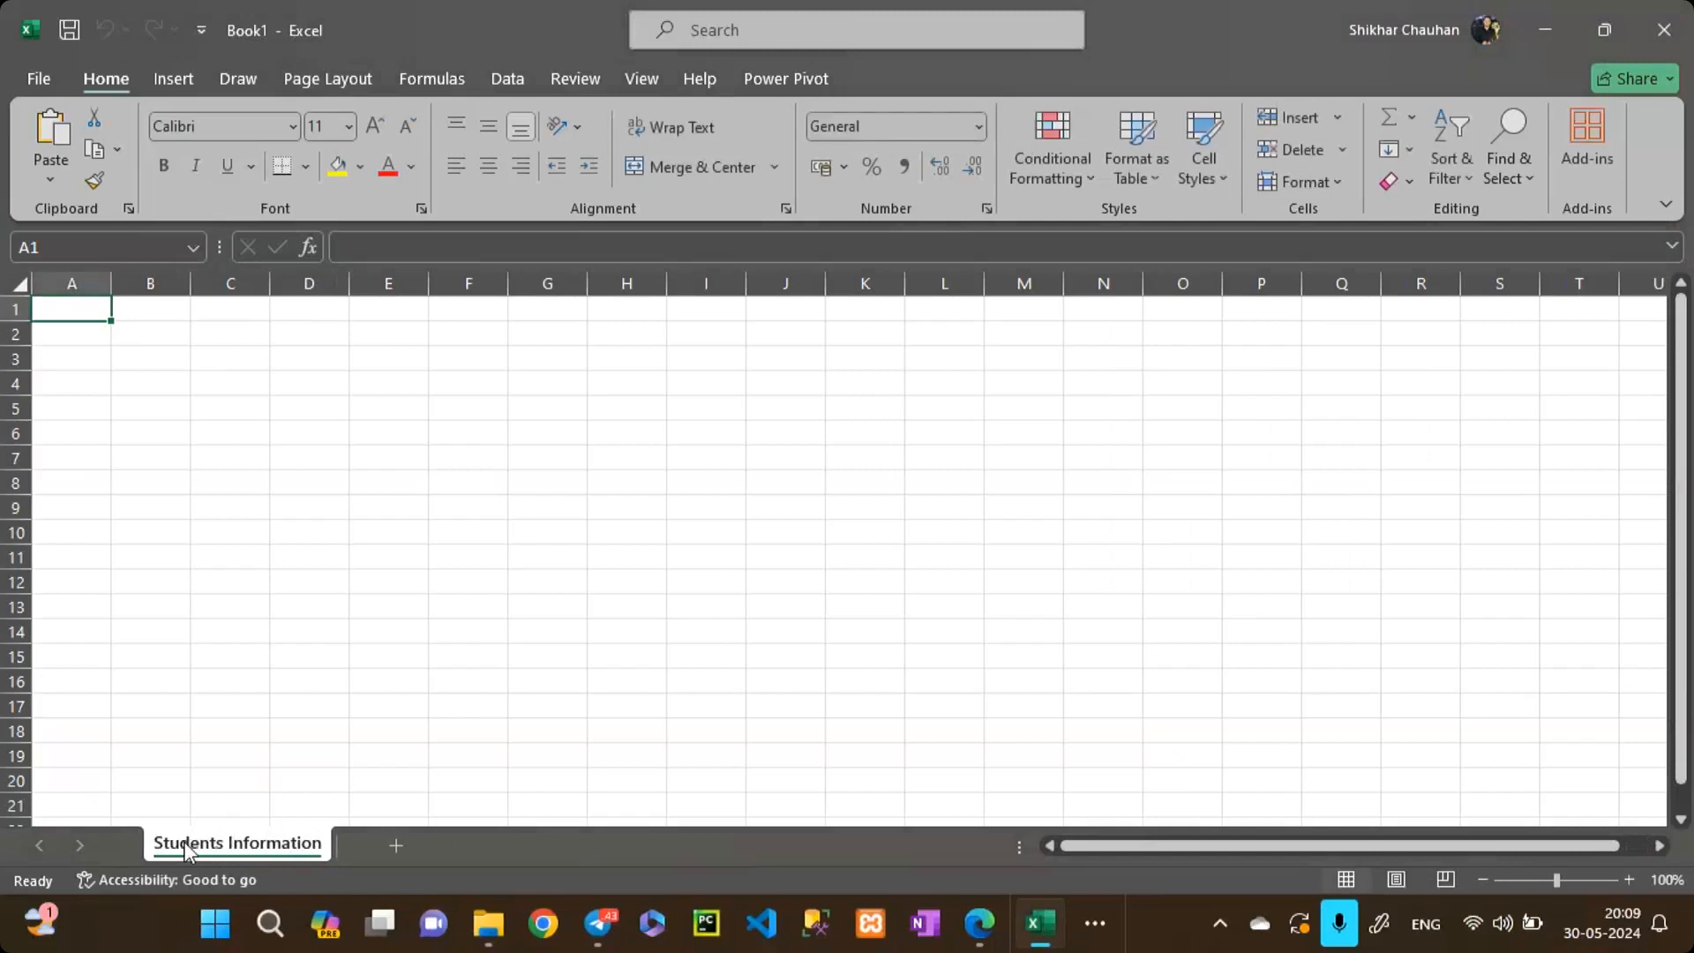
Step: Add a second worksheet and name it "Results"
click(403, 849)
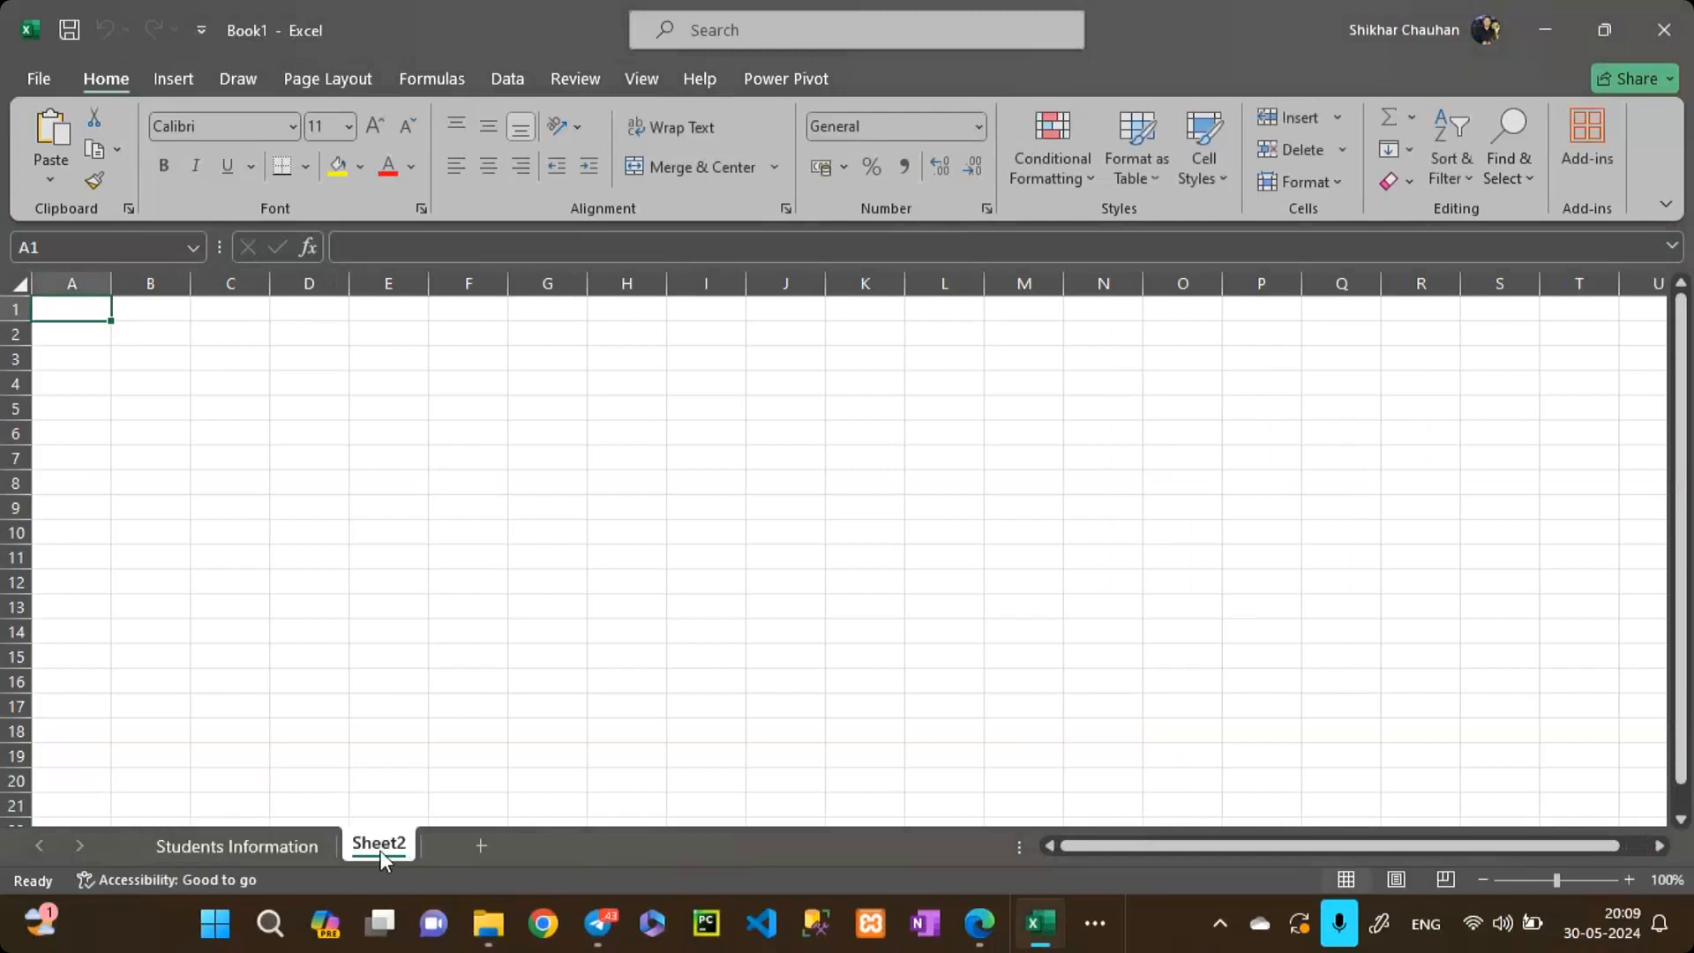
double_click(380, 851)
text(Resu)
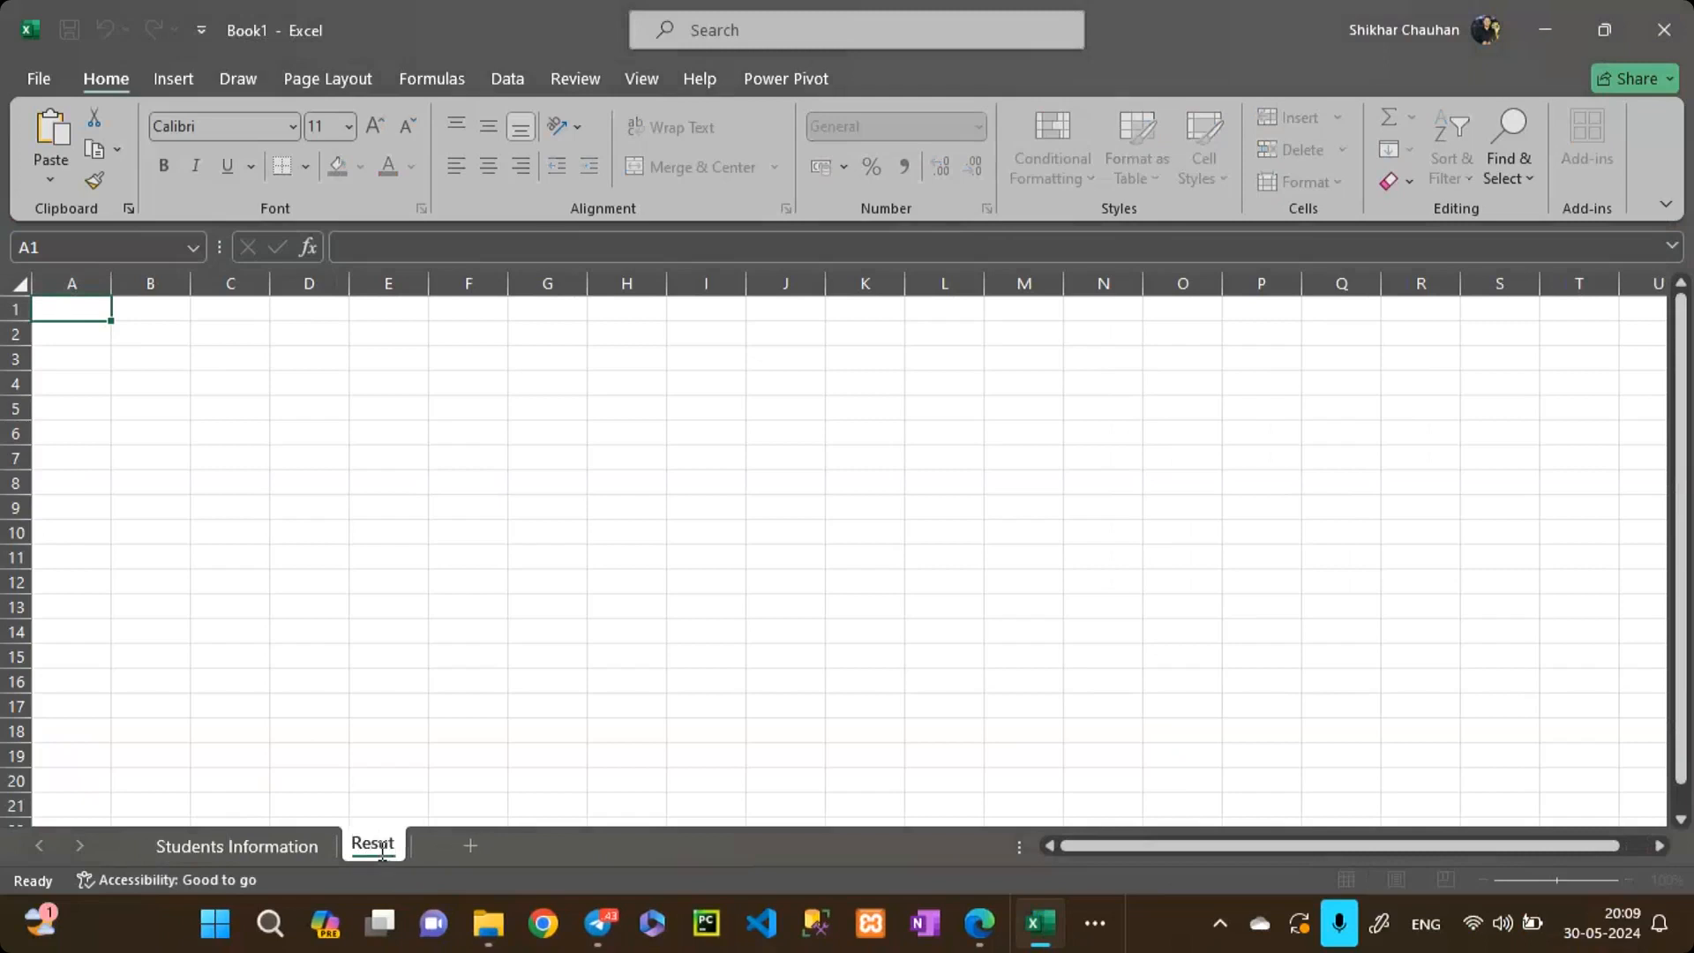
text(lts)
key(Return)
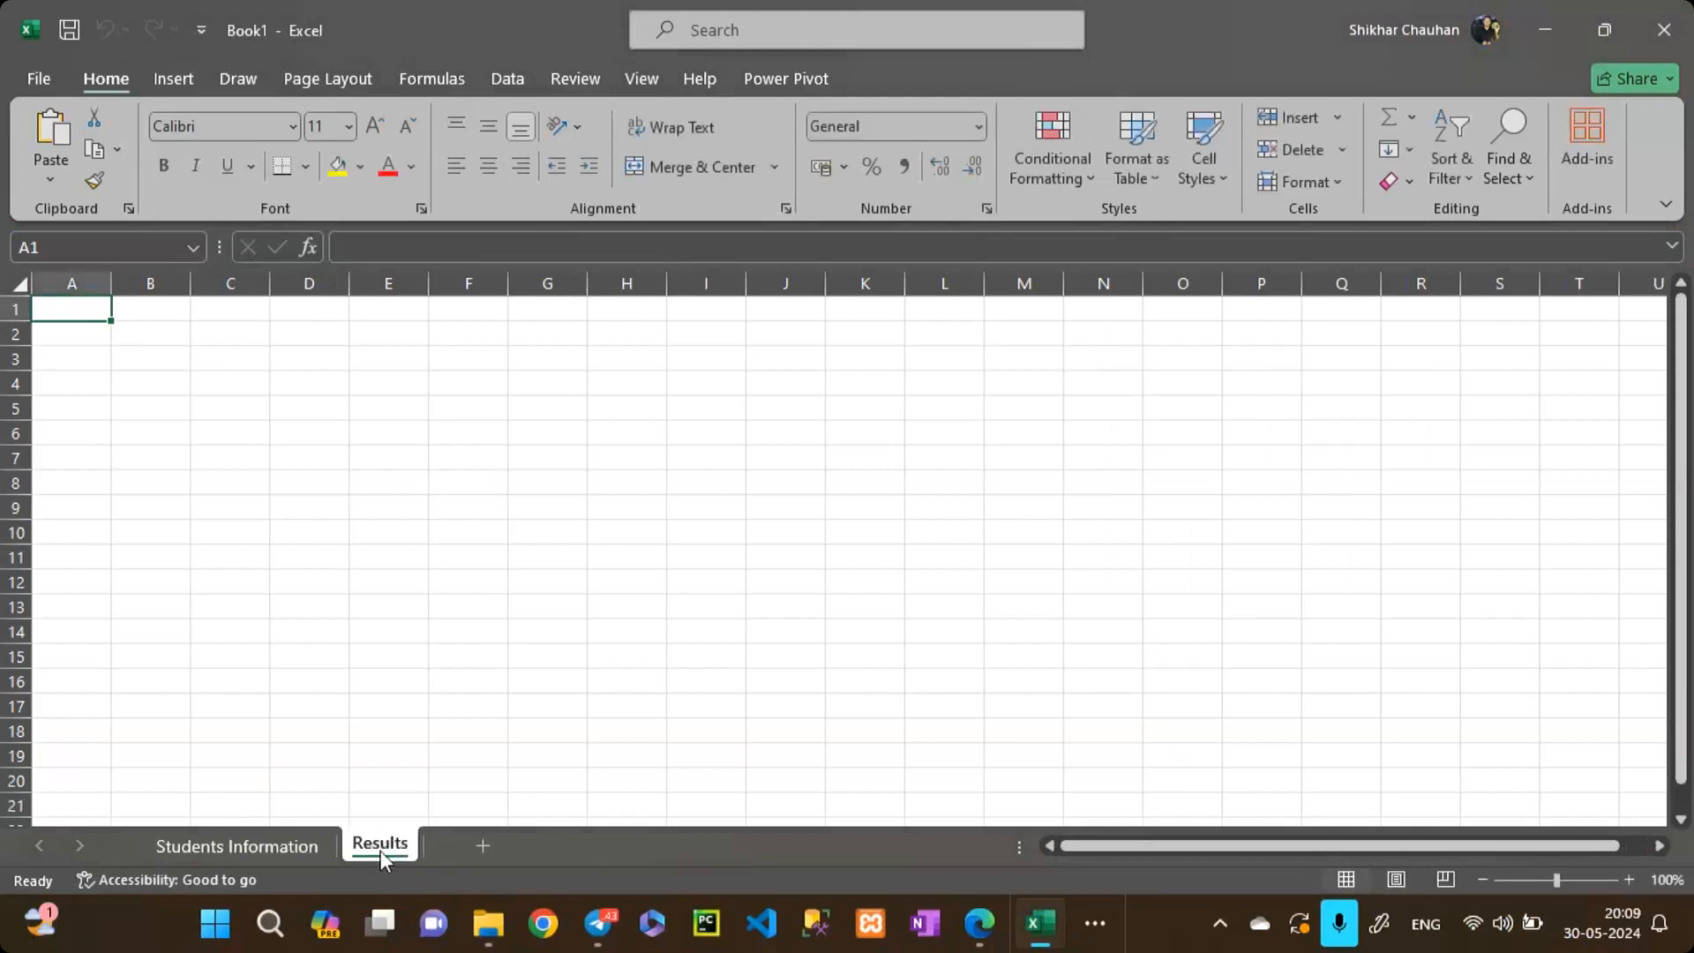
Step: On the Students Information sheet, enter the headers S.No, Reg No, Name and F' Name in A1:D1
click(258, 839)
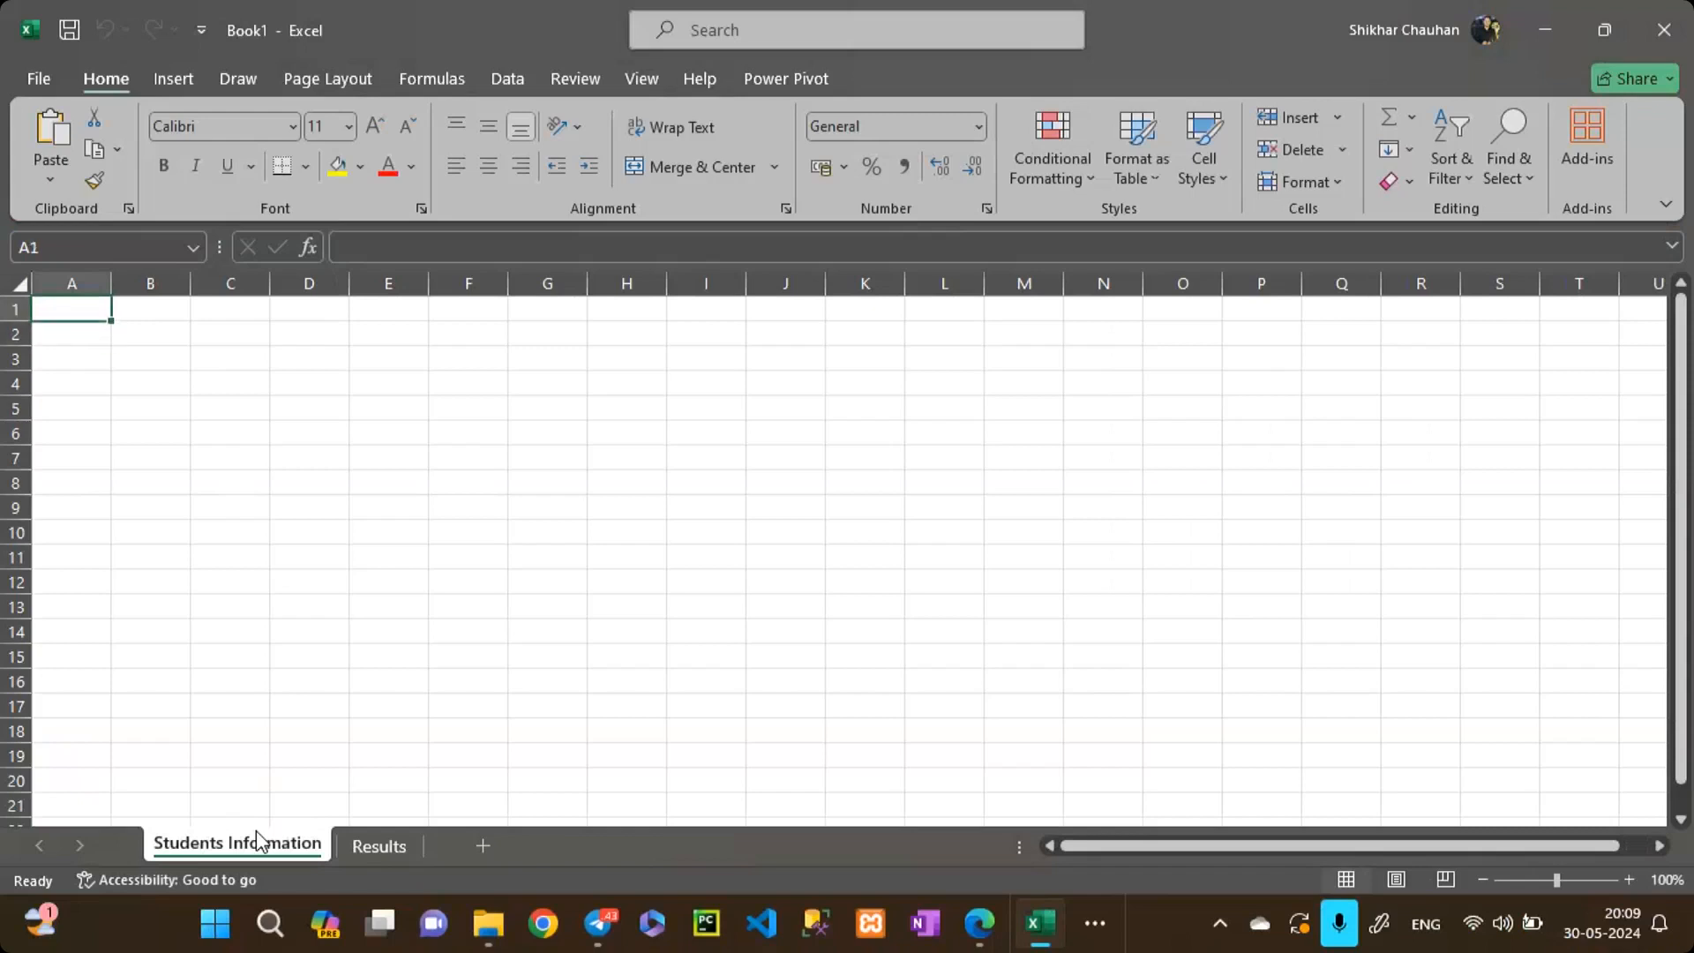
text(S.No)
key(Tab)
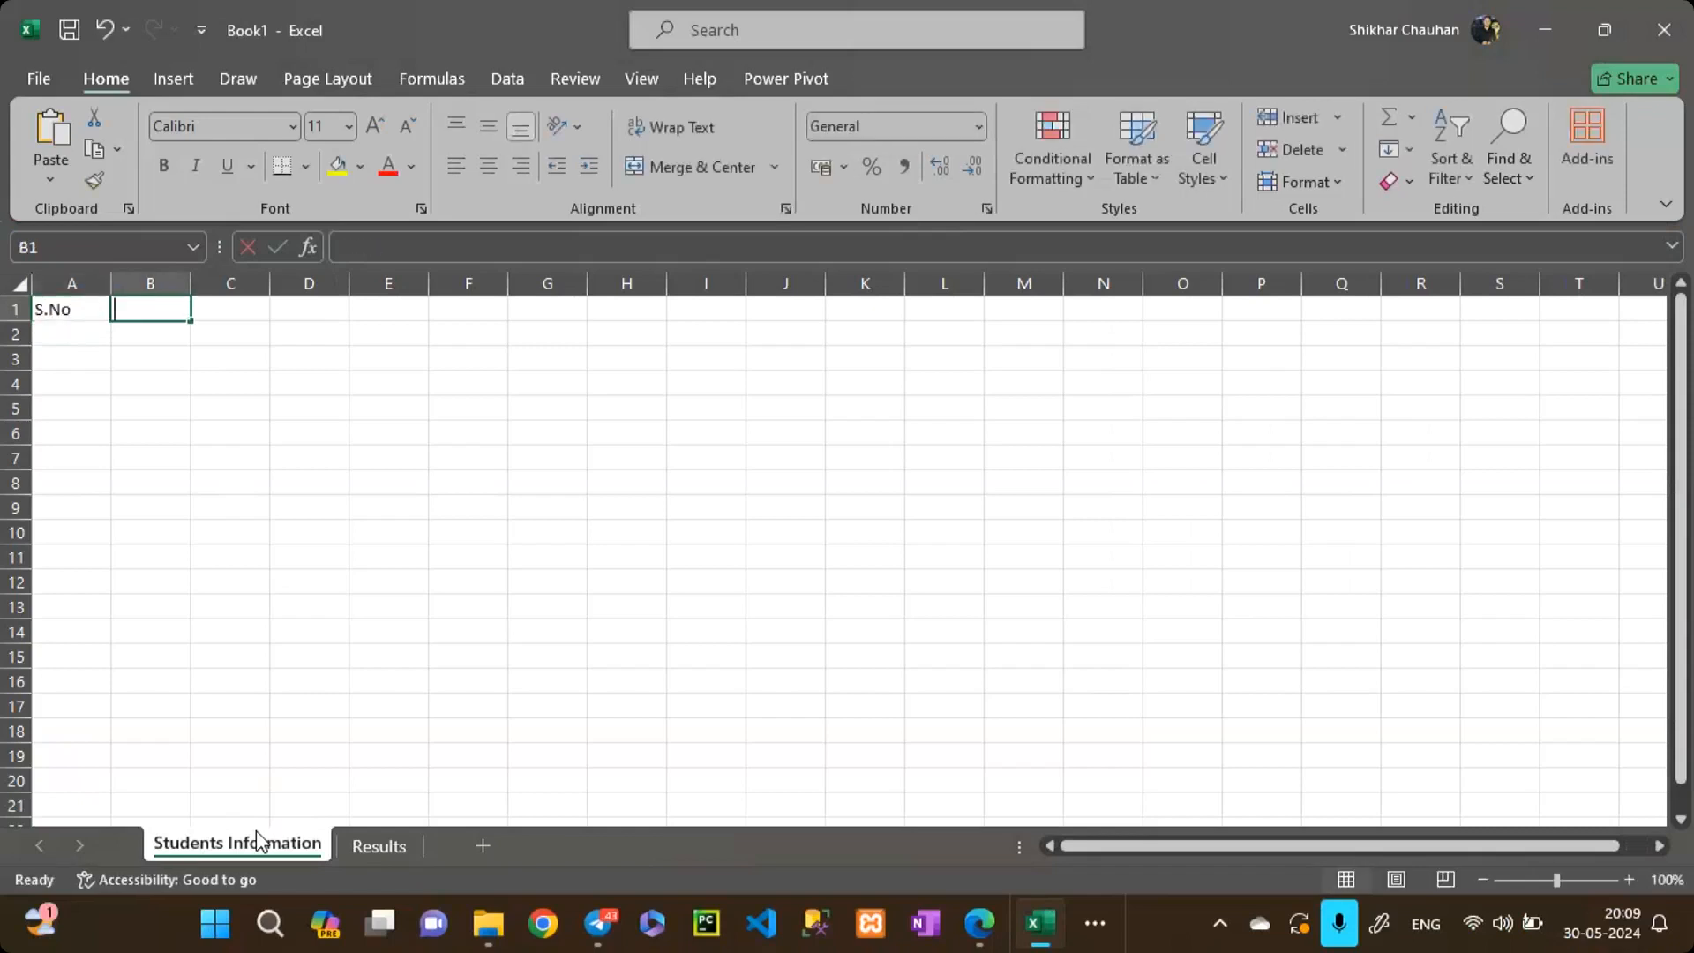
text(Reg No)
key(Tab)
text(Name)
key(Tab)
text(F)
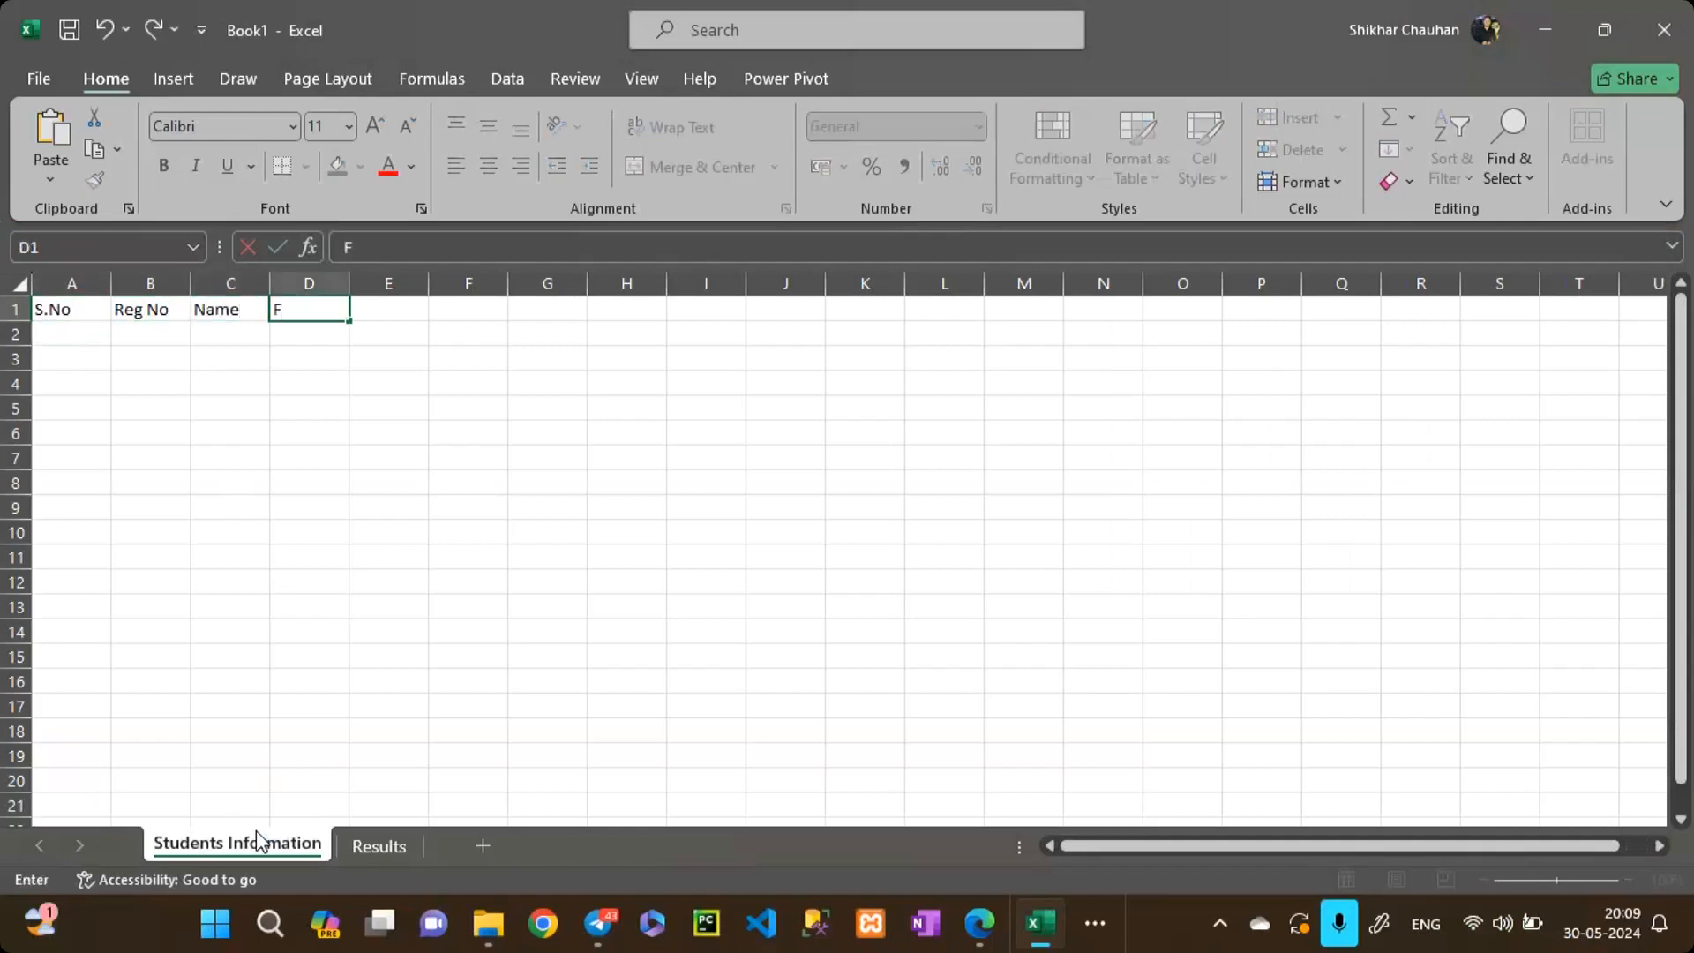
text(' Name)
key(Tab)
Step: Complete the header row with Ph No in E1 and Address in F1
text(Ph NO)
key(BackSpace)
text(o)
key(ctrl+Return)
key(Tab)
text(Address)
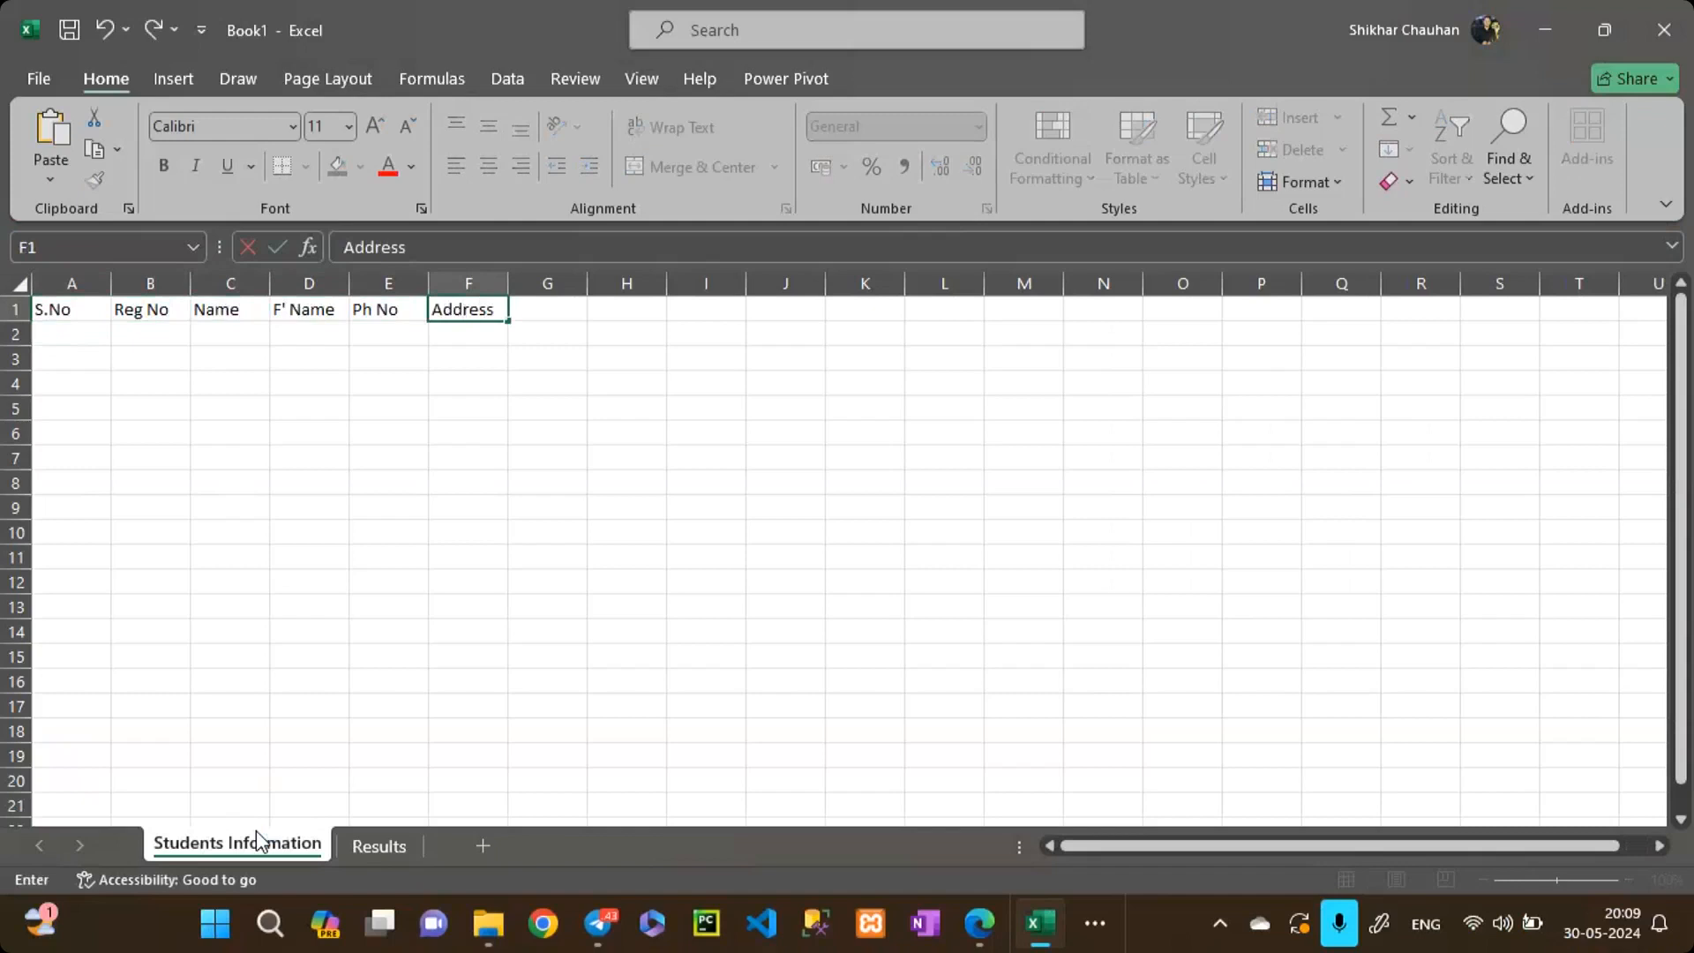
key(Return)
Step: Enter the values 1, 2, 3, 3 and 4 below the S.No header in A2:A6
key(Left)
key(Left)
key(Left)
key(Left)
key(Left)
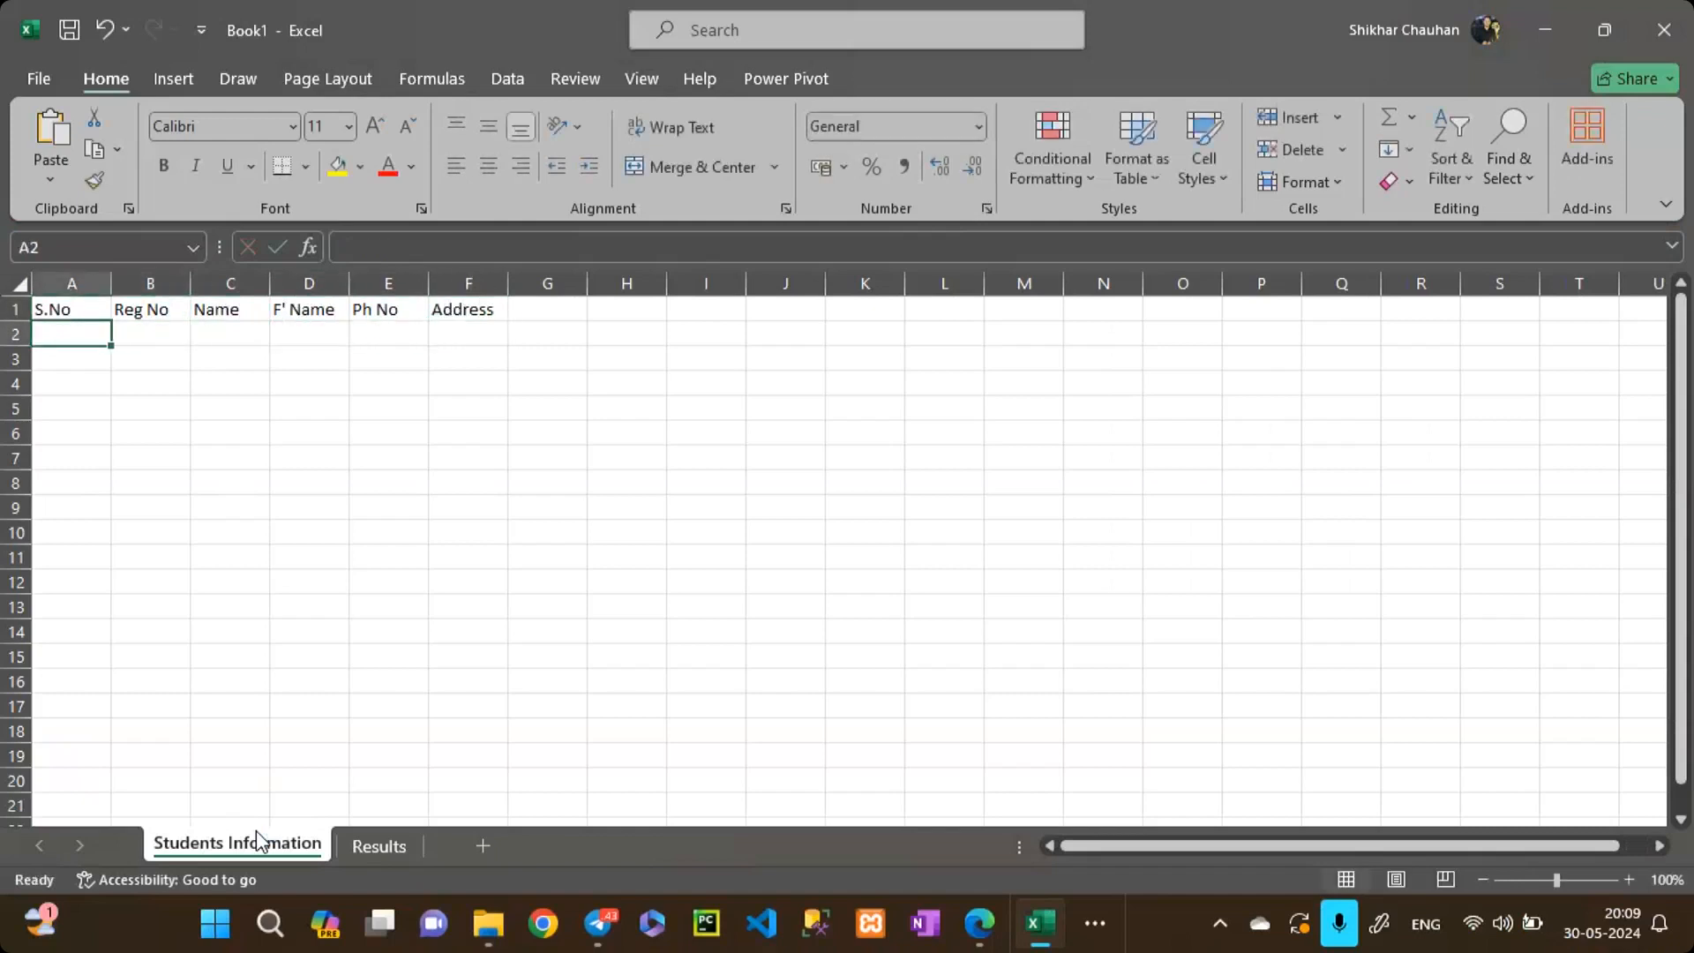
text(1)
key(Return)
text(2)
key(Return)
text(3)
key(Return)
text(3)
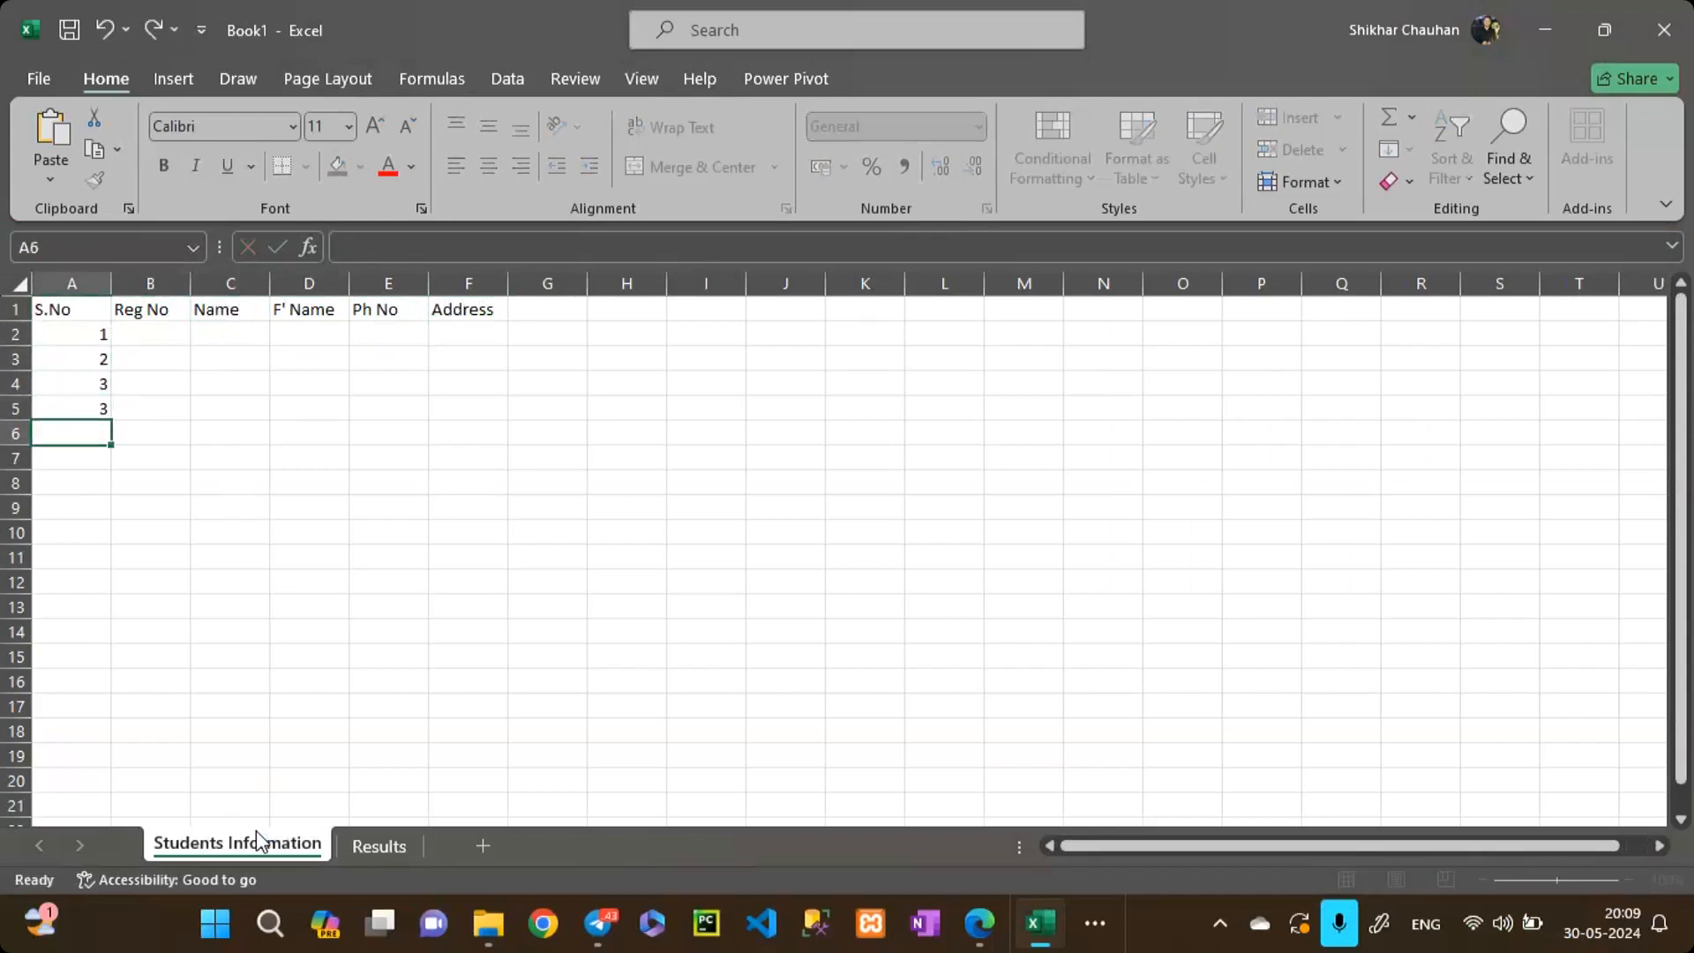
key(Return)
text(4)
Step: Re-enter 3 in A4 and fill the serial numbers down column A as a series from 1 to 30
key(Up)
key(Up)
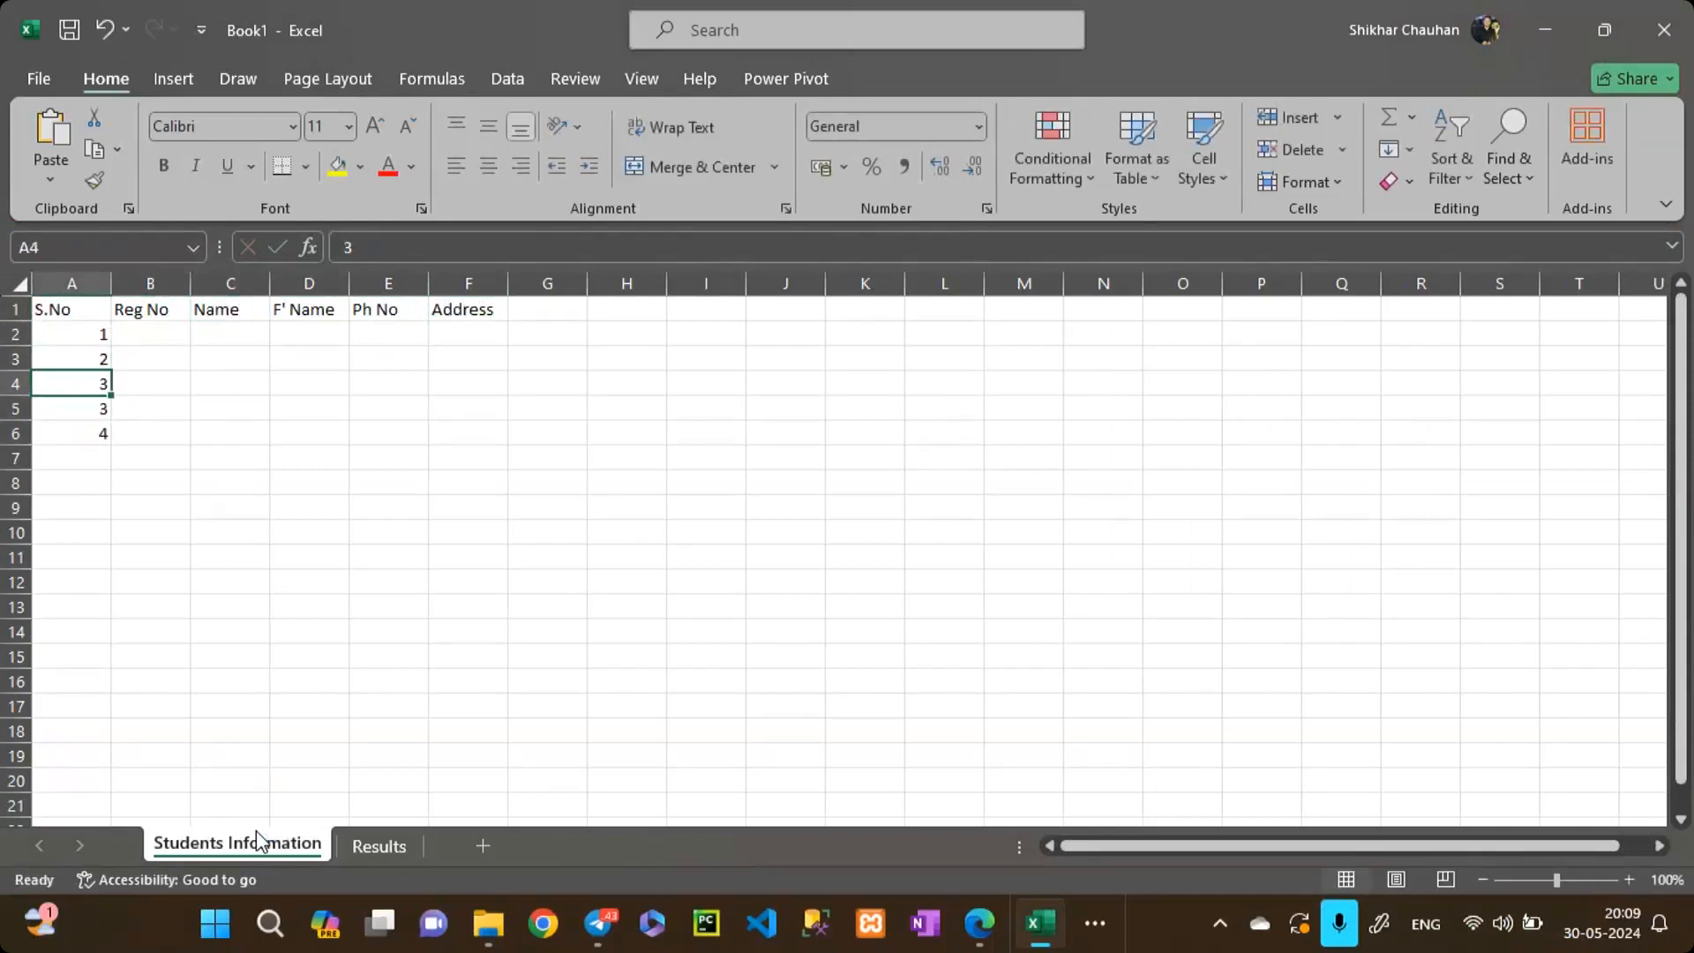
text(4)
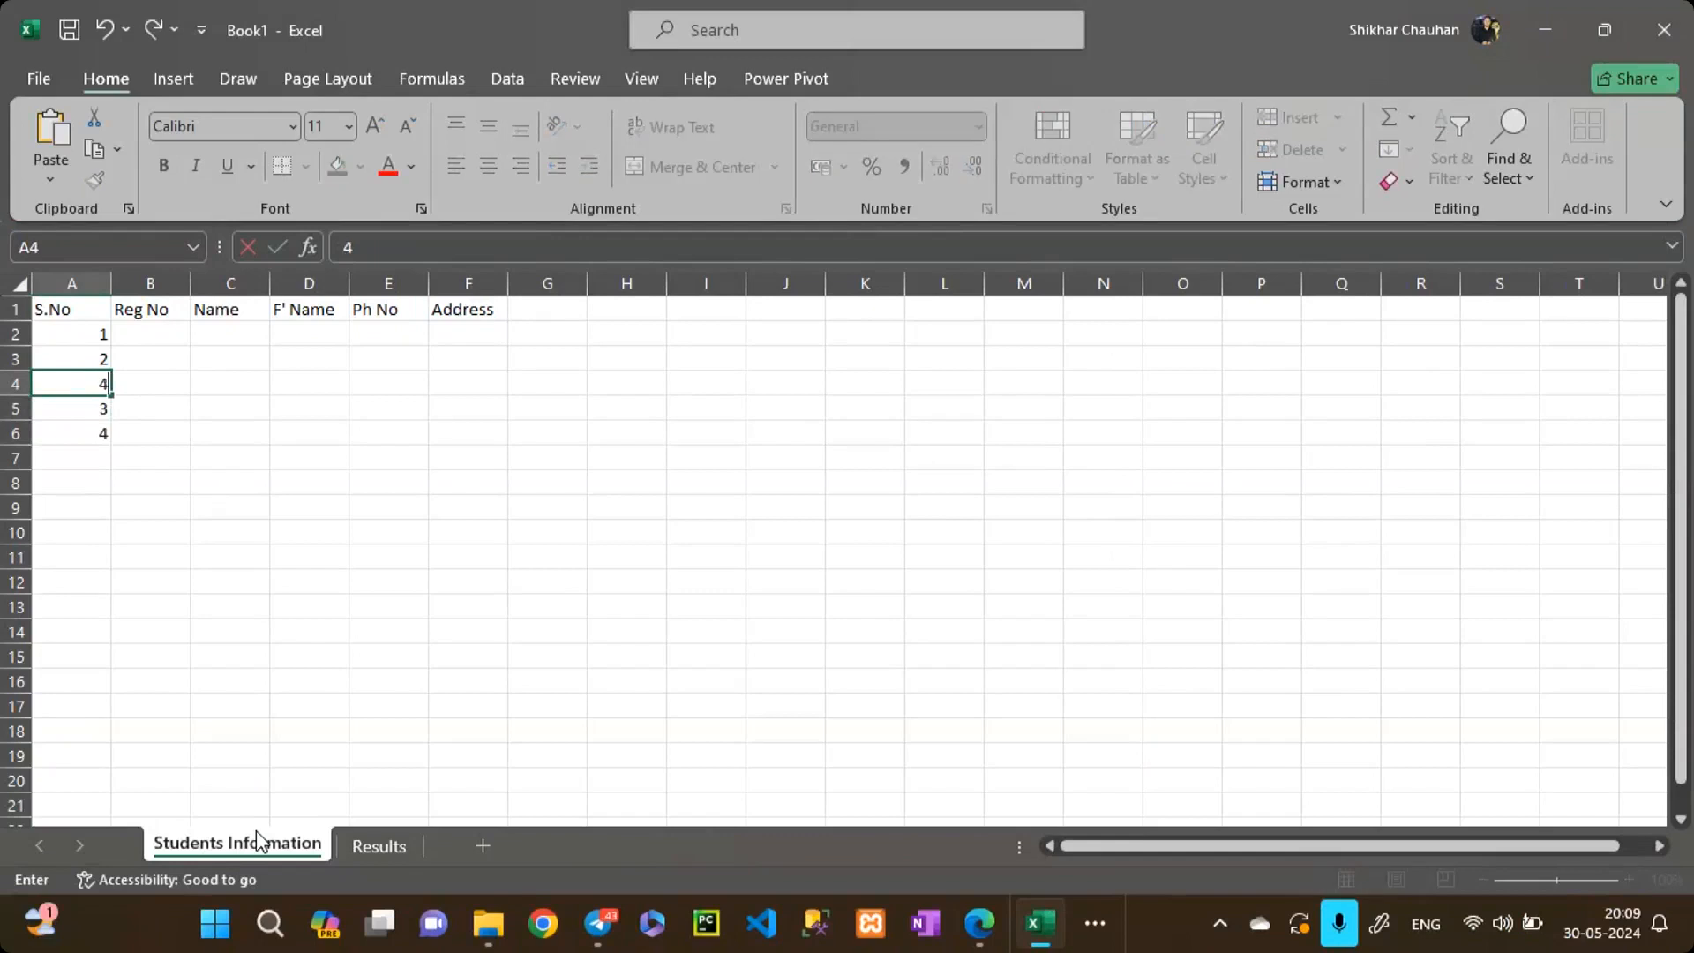
key(BackSpace)
text(3)
drag(105, 325, 75, 657)
scroll(235, 552, up, 5)
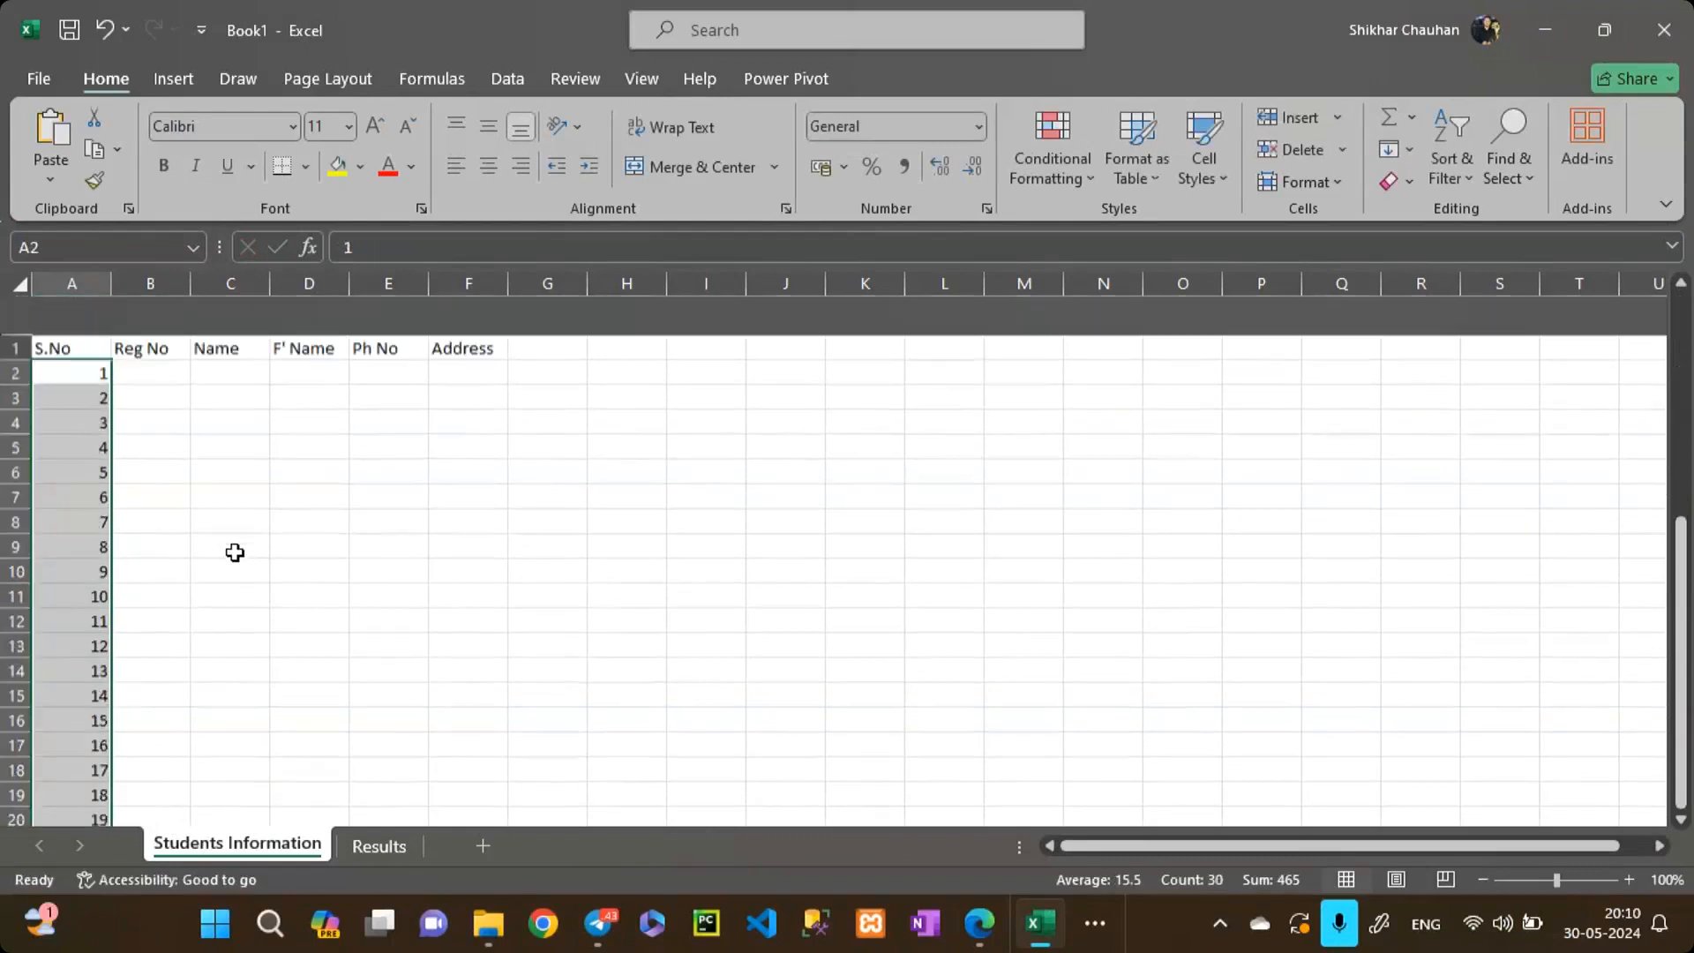
Step: Enter 111 and 112 in B2:B3 and fill the registration number series down to row 31
click(168, 341)
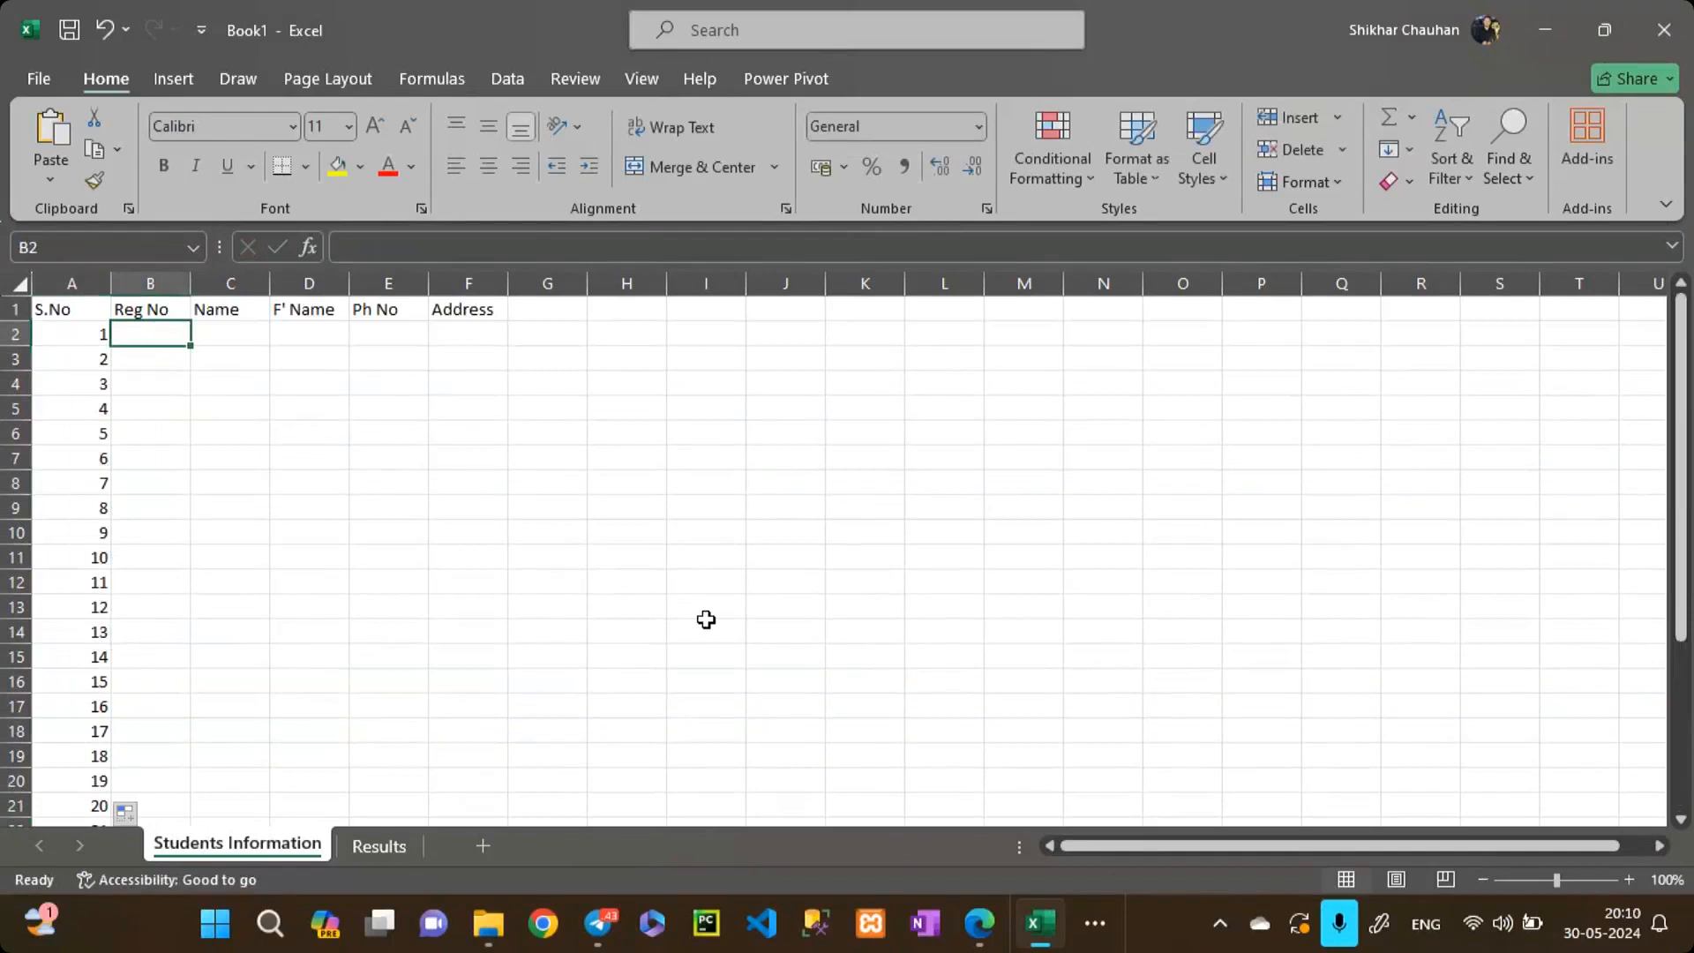
key(BackSpace)
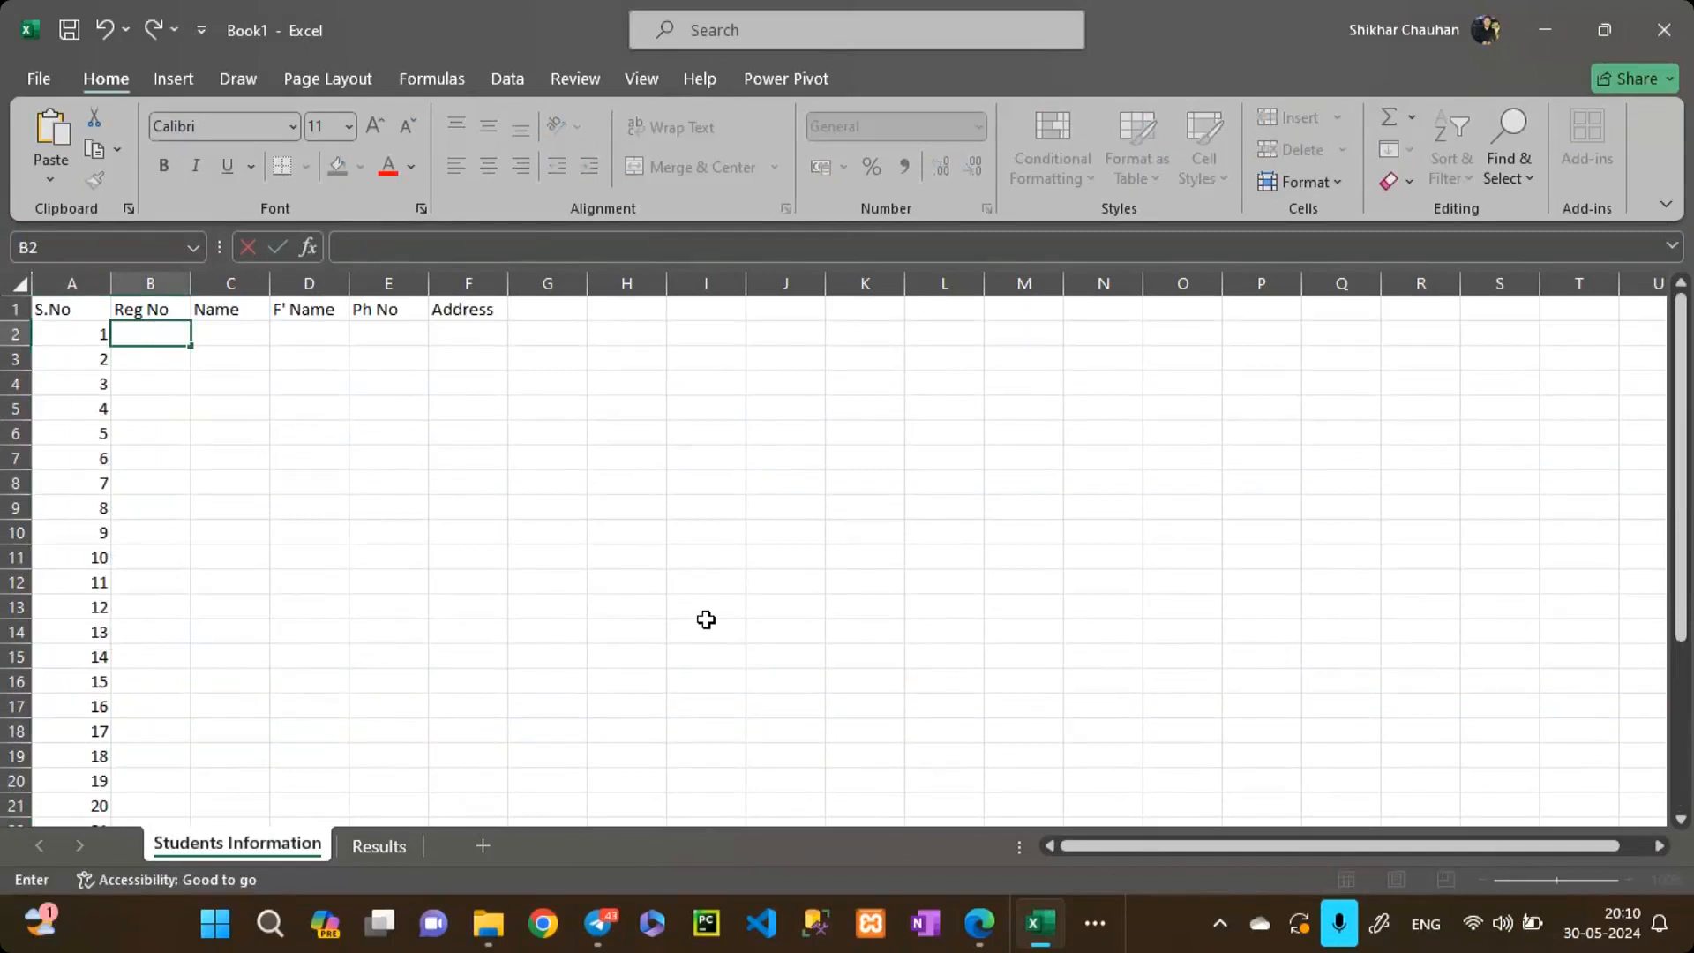
text(111)
key(Return)
text(222)
key(BackSpace)
key(BackSpace)
key(BackSpace)
text(112)
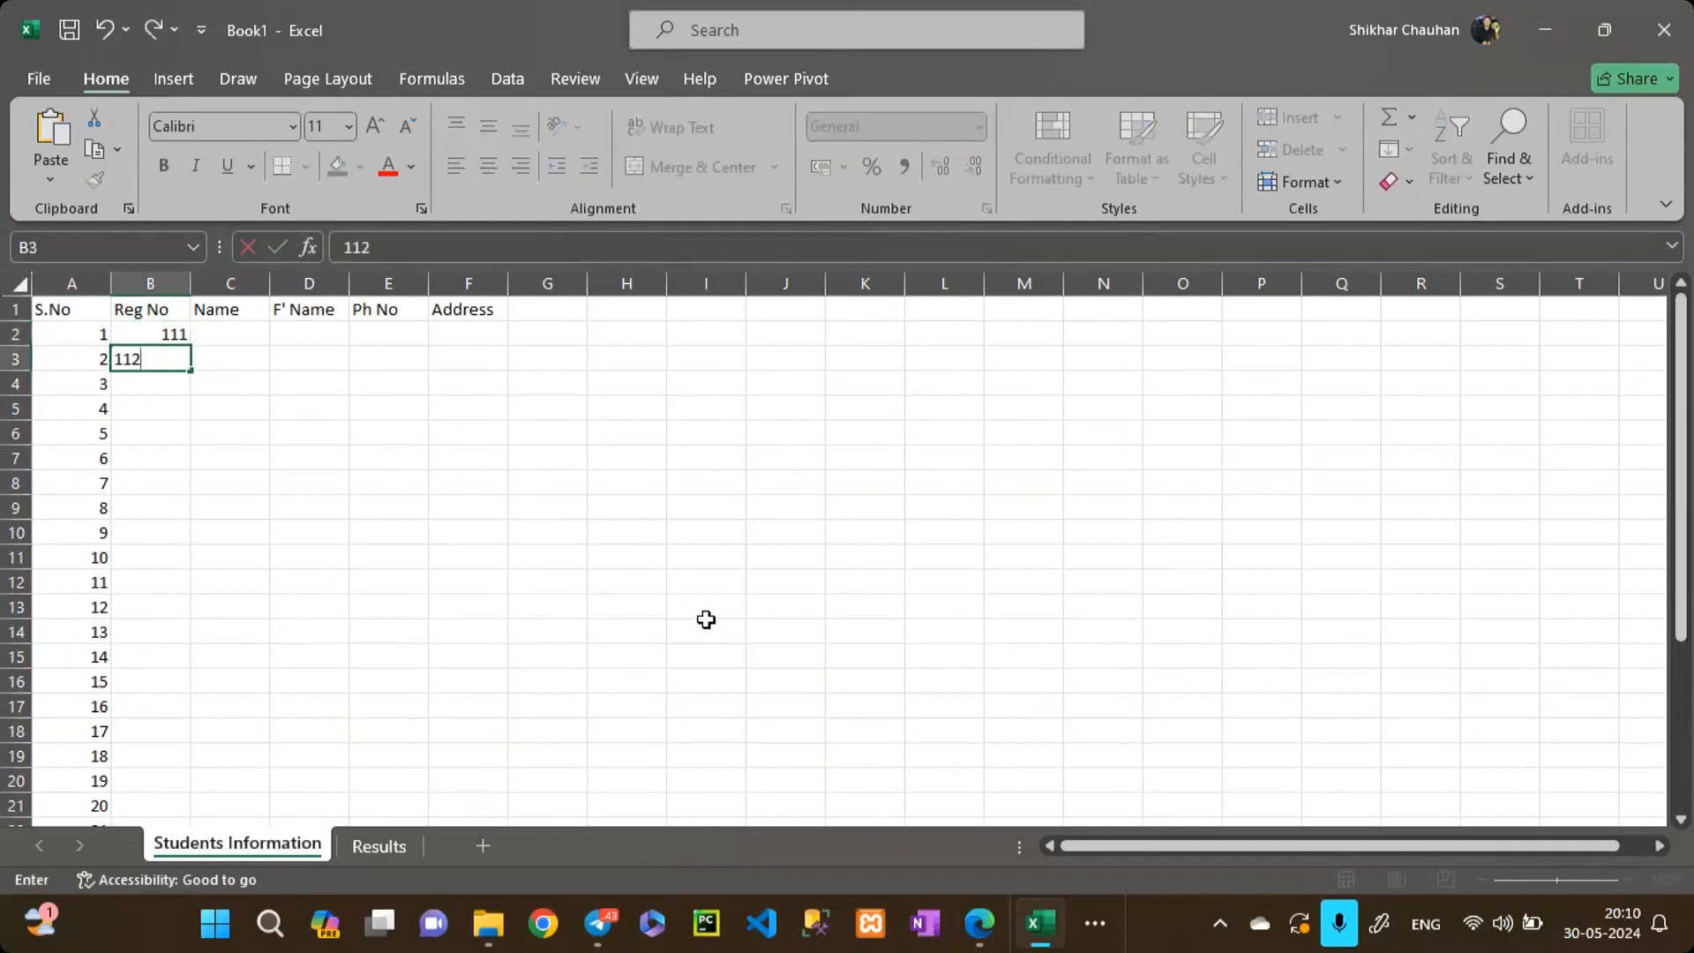
key(Return)
drag(174, 339, 187, 372)
double_click(187, 371)
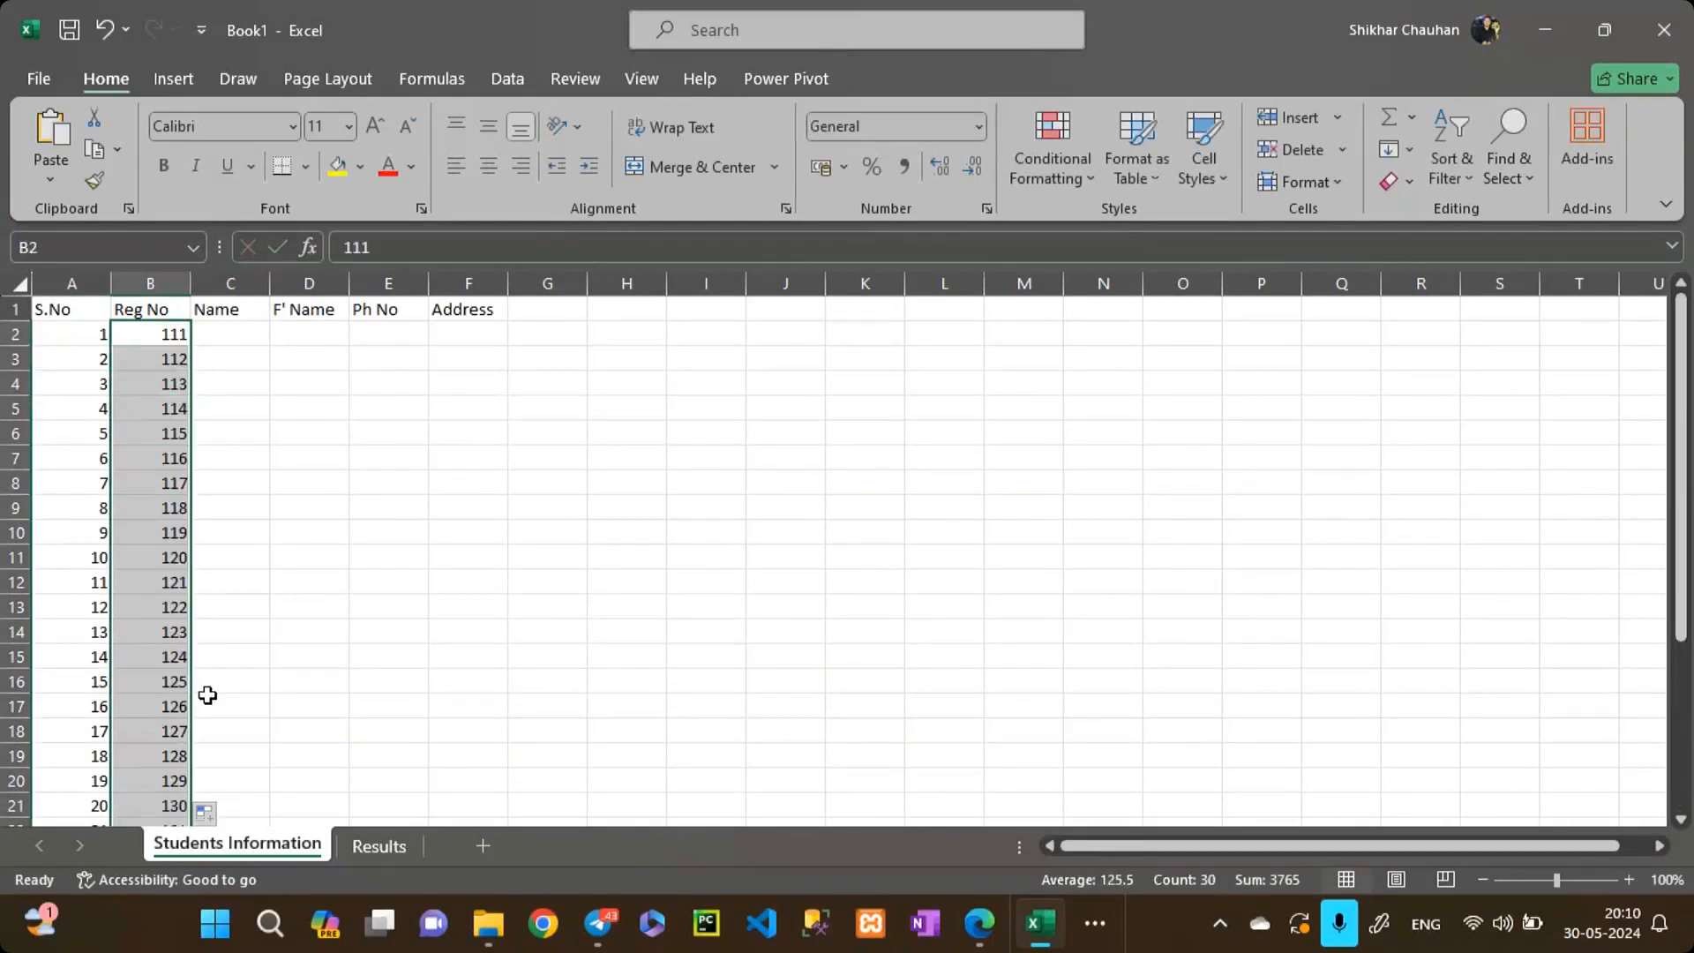
scroll(207, 695, down, 6)
scroll(207, 695, up, 6)
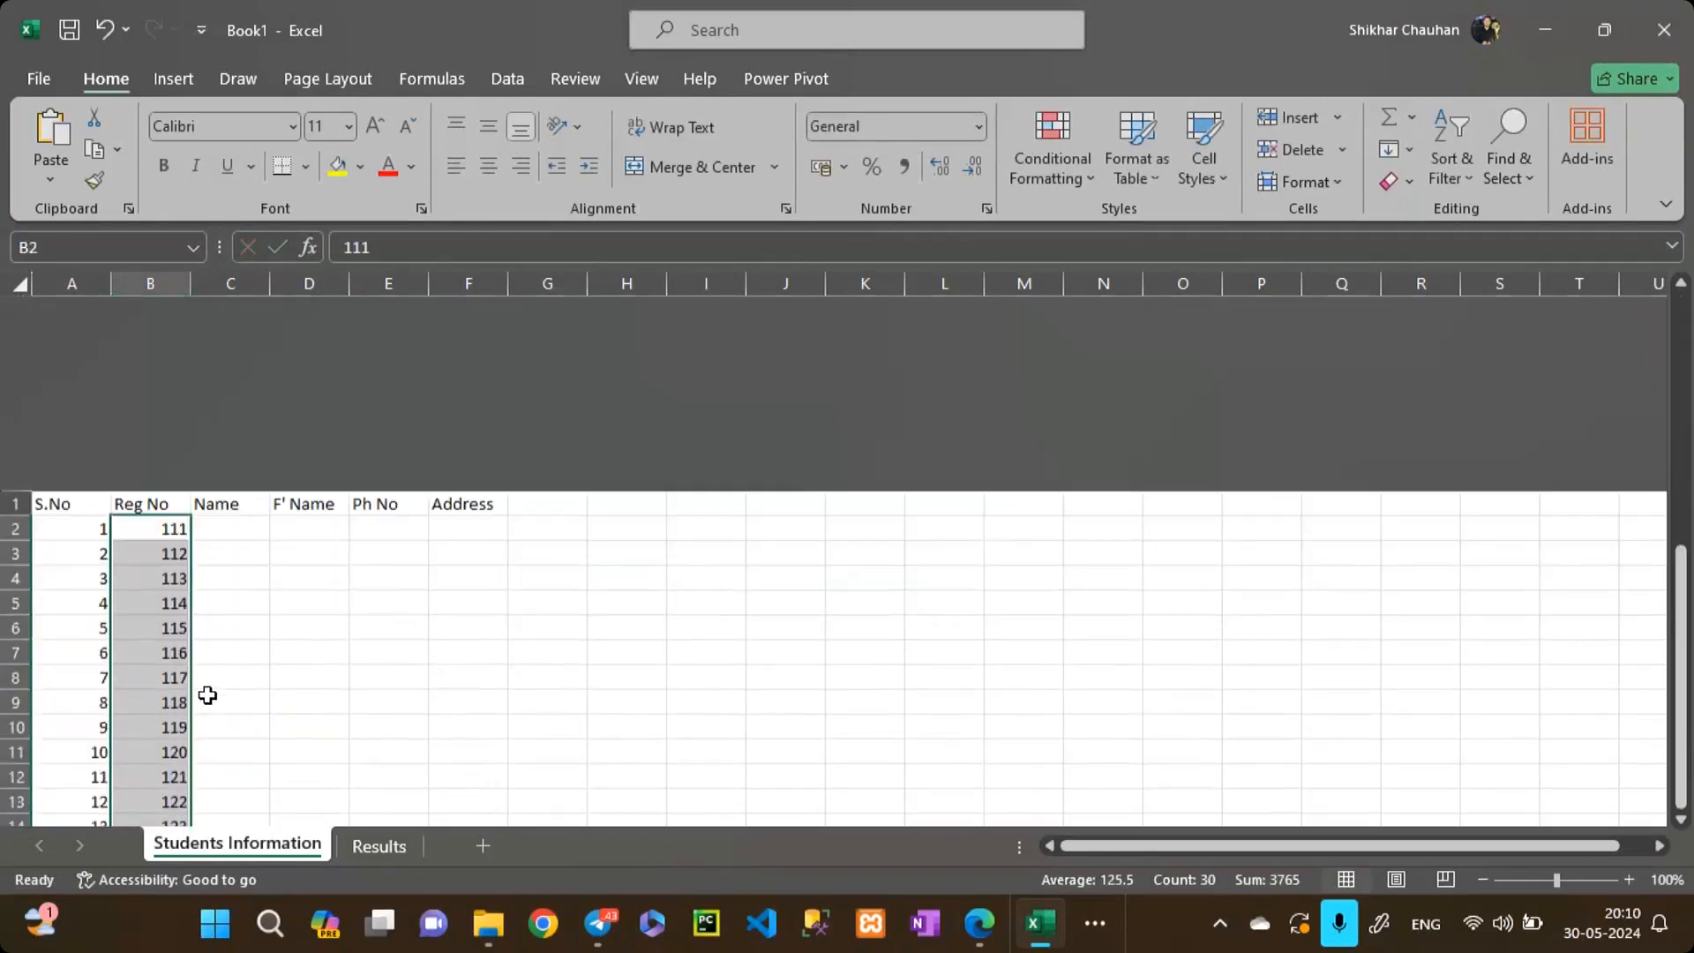
Step: Replace the first two registration numbers with 101 and 102, and fill the series down column B to 130
click(176, 342)
text(101)
key(Return)
text(102)
key(Return)
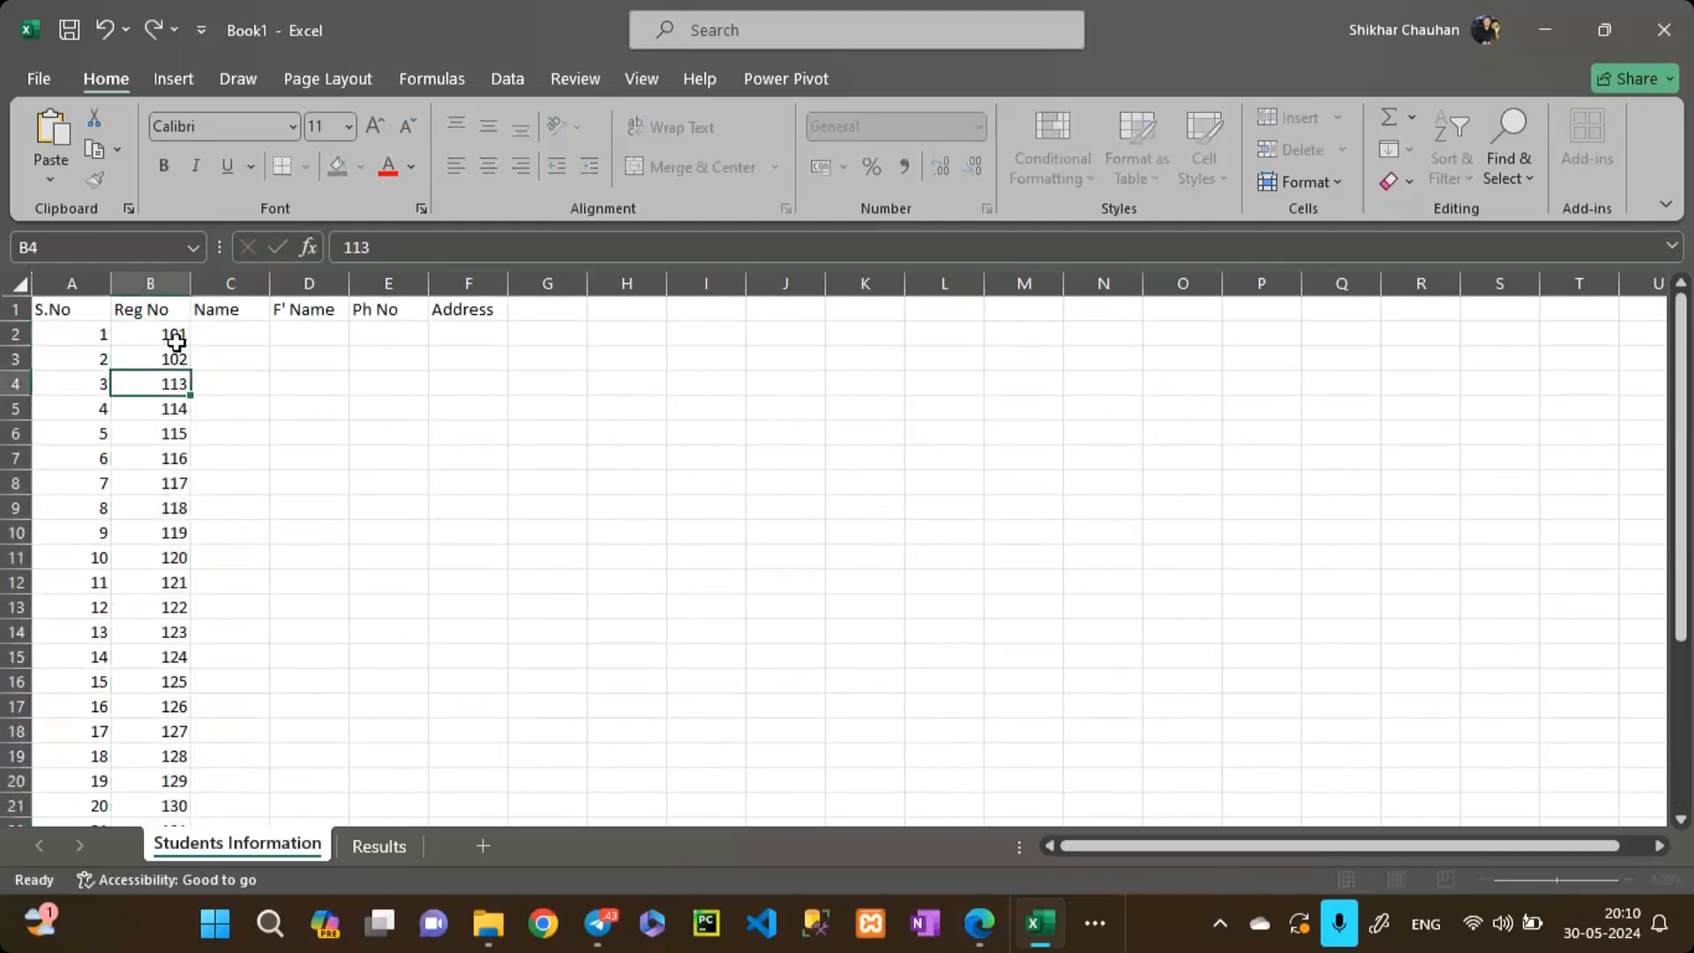
drag(175, 342, 177, 361)
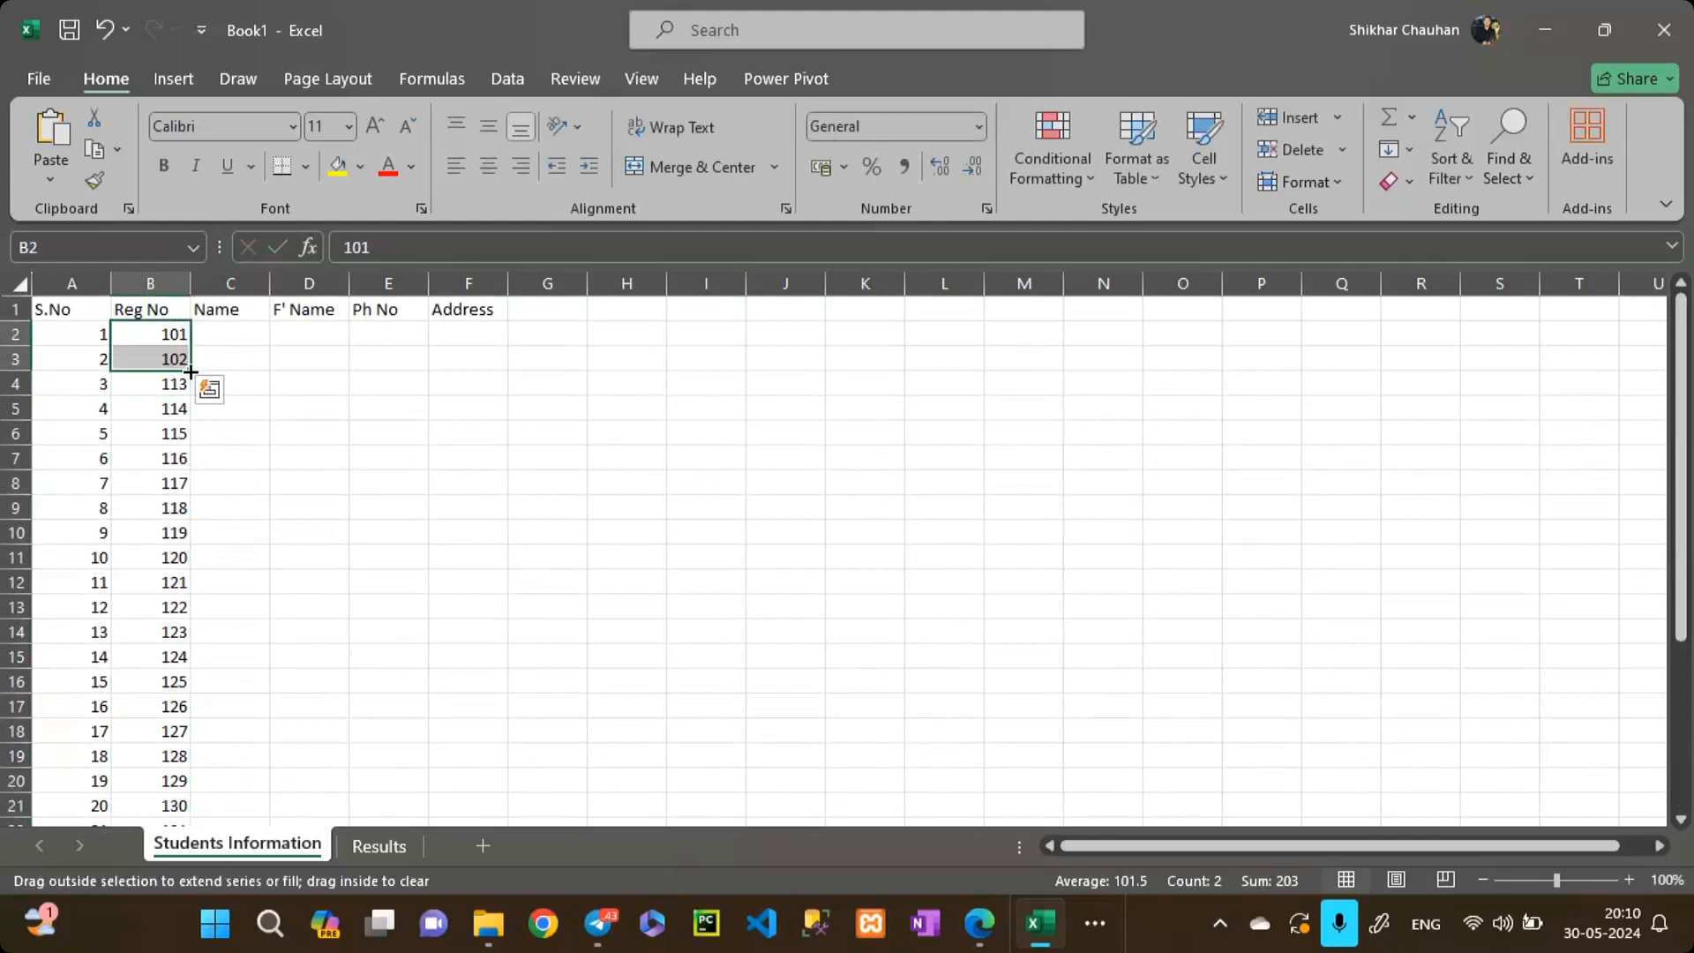
double_click(190, 372)
scroll(271, 563, down, 8)
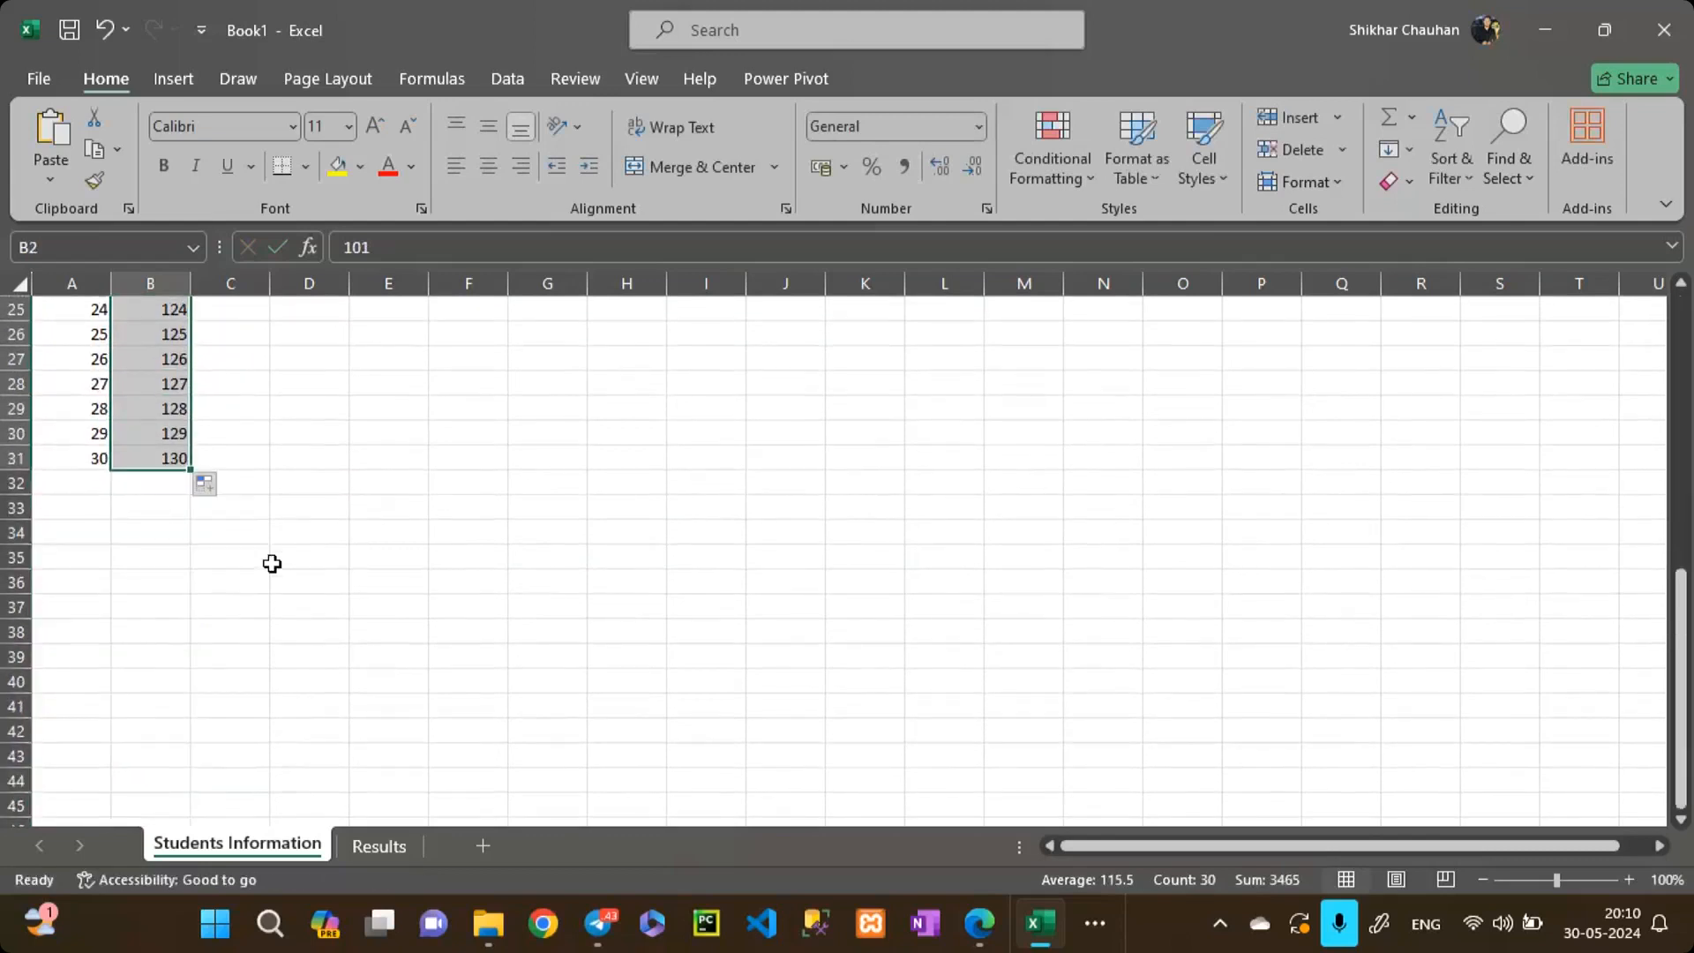
scroll(272, 563, up, 7)
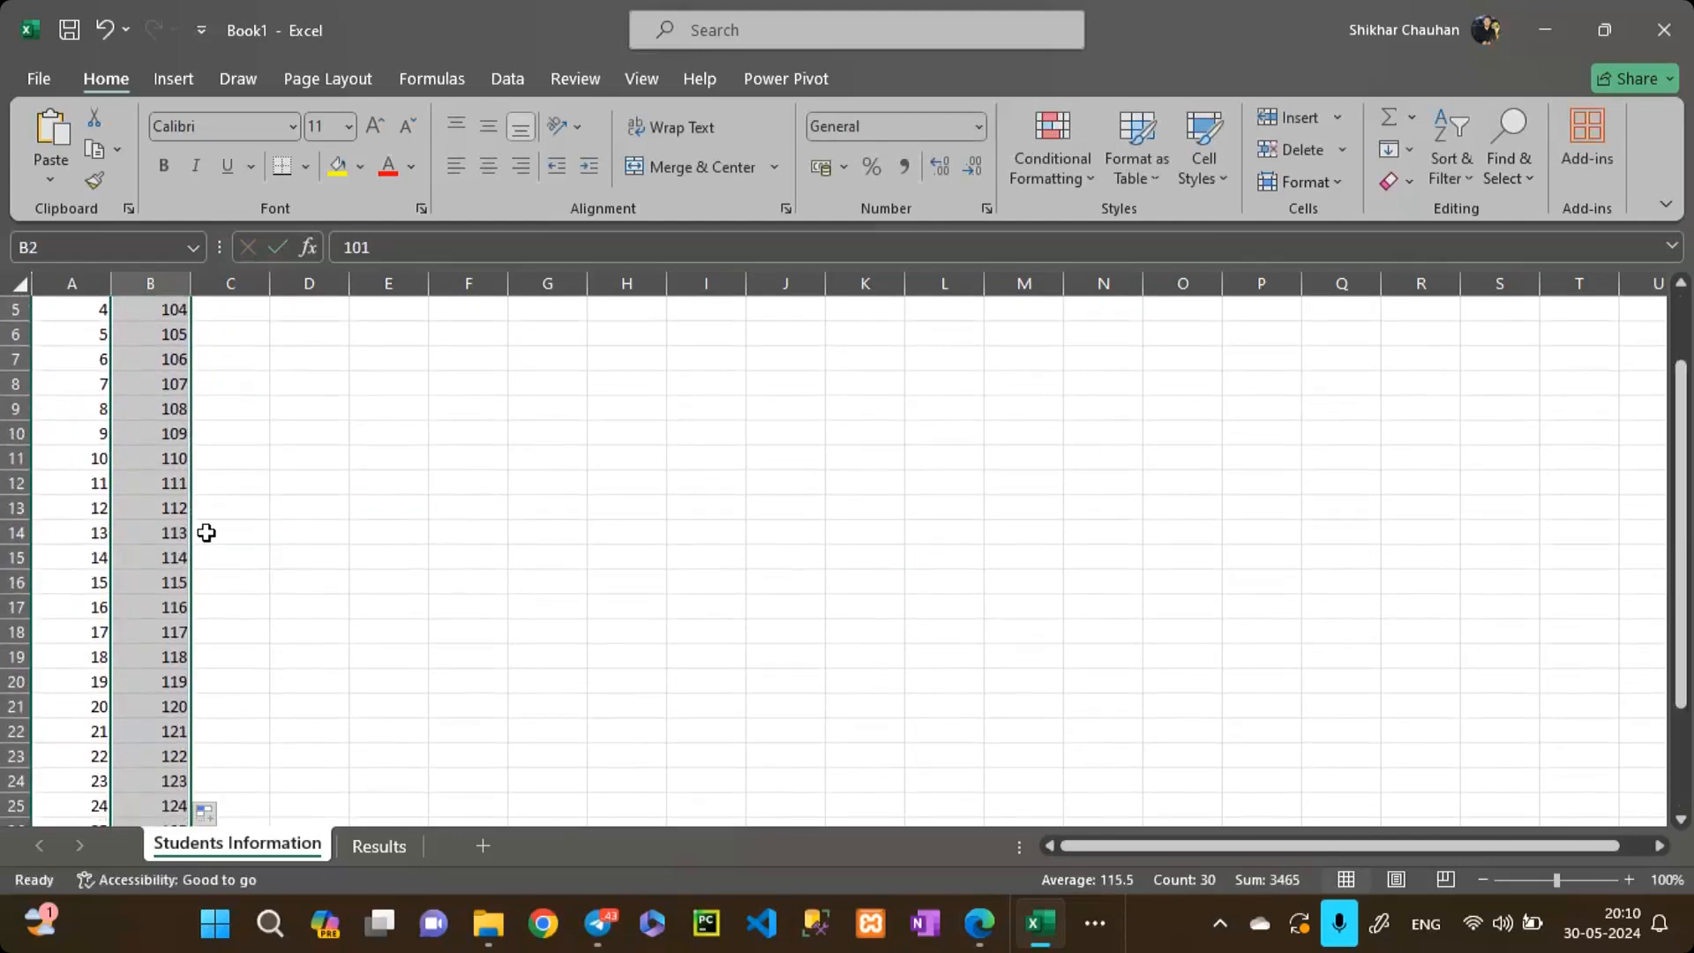
scroll(206, 533, up, 2)
Step: Enter Student1 and Student2 in C2:C3 and fill the numbered student names down the Name column to row 31
click(235, 338)
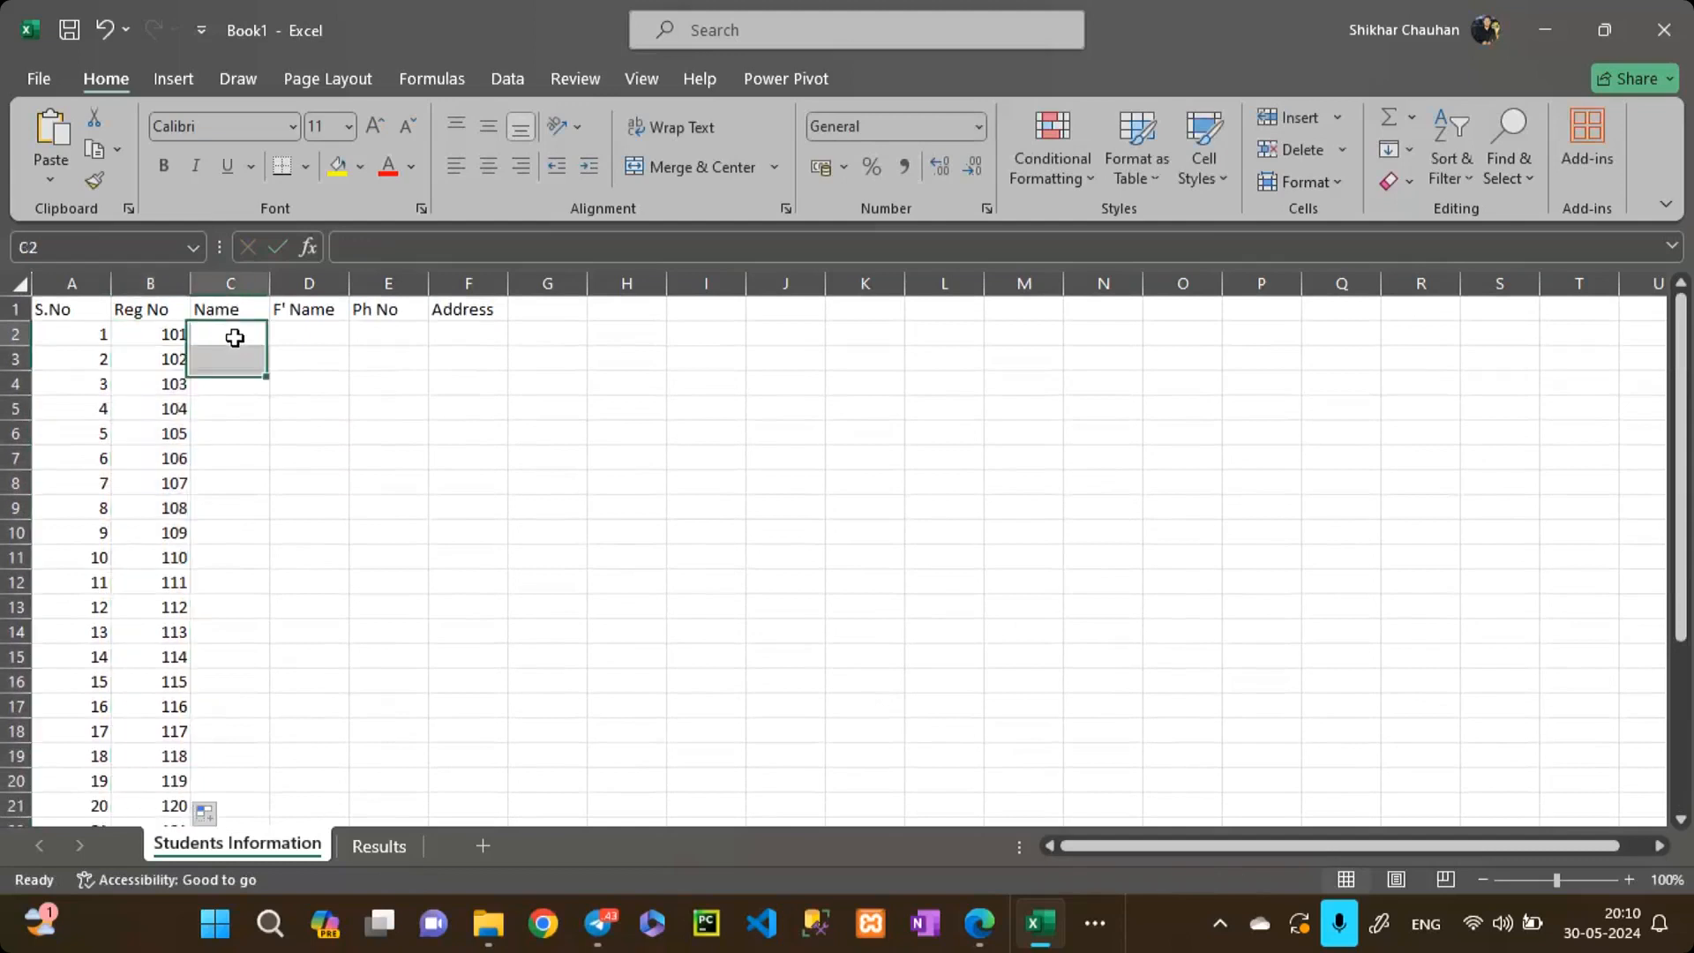
text(Studen)
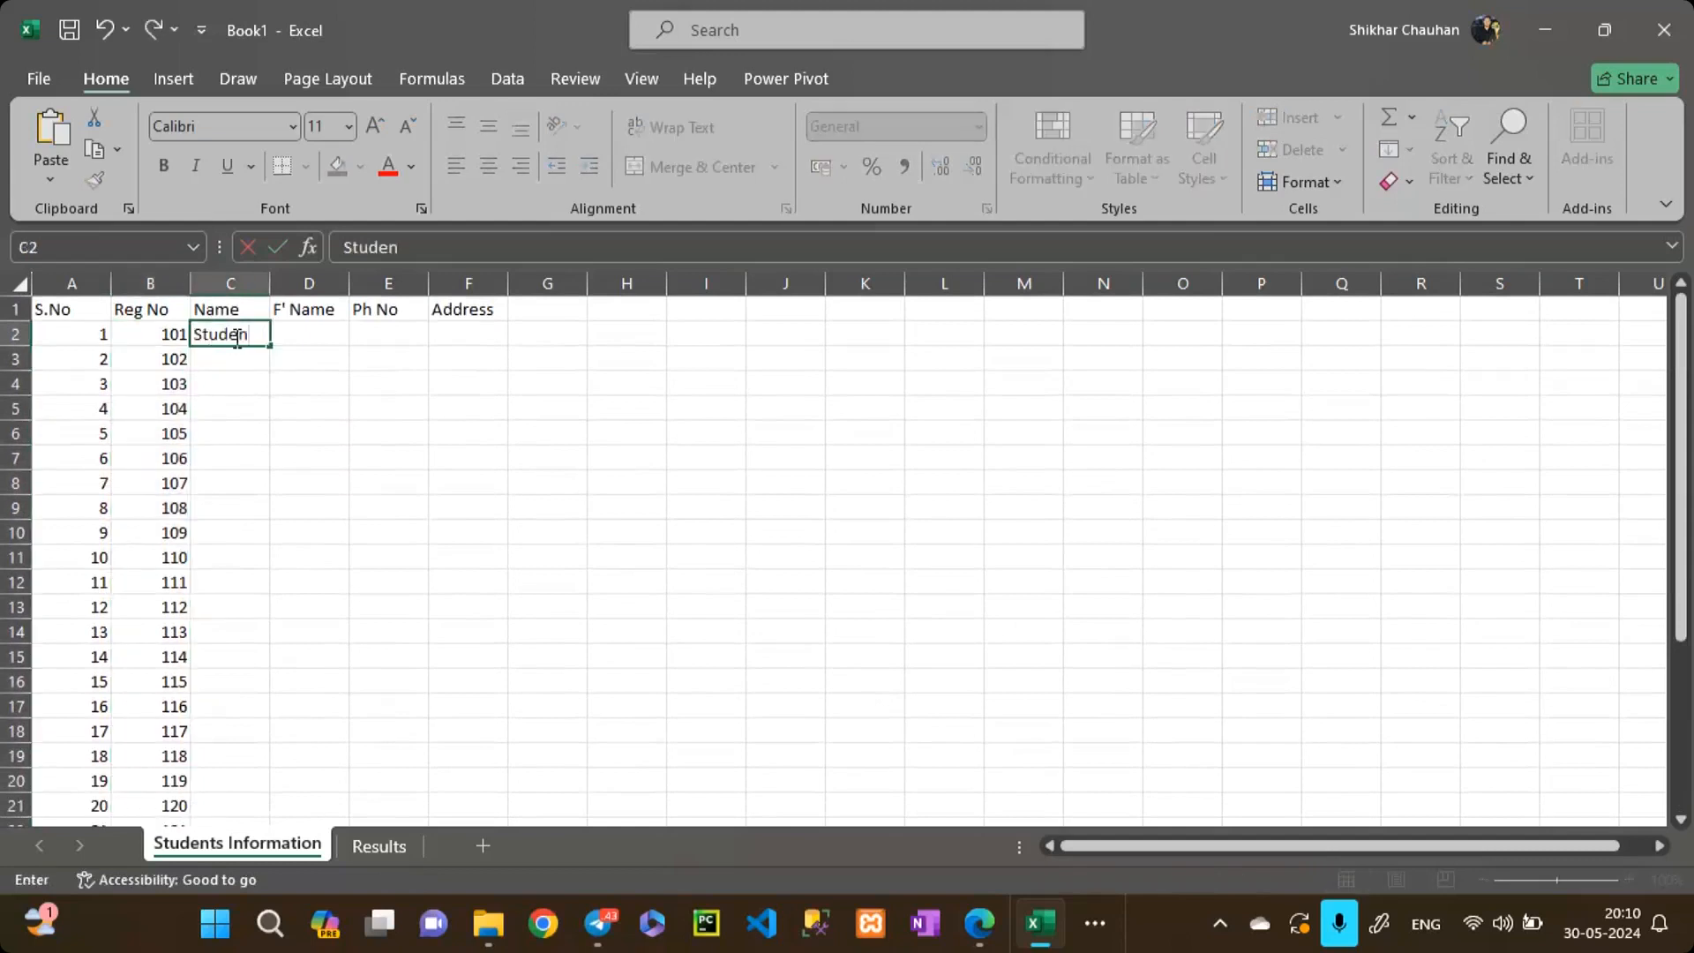
text(t1)
key(Return)
text(Student)
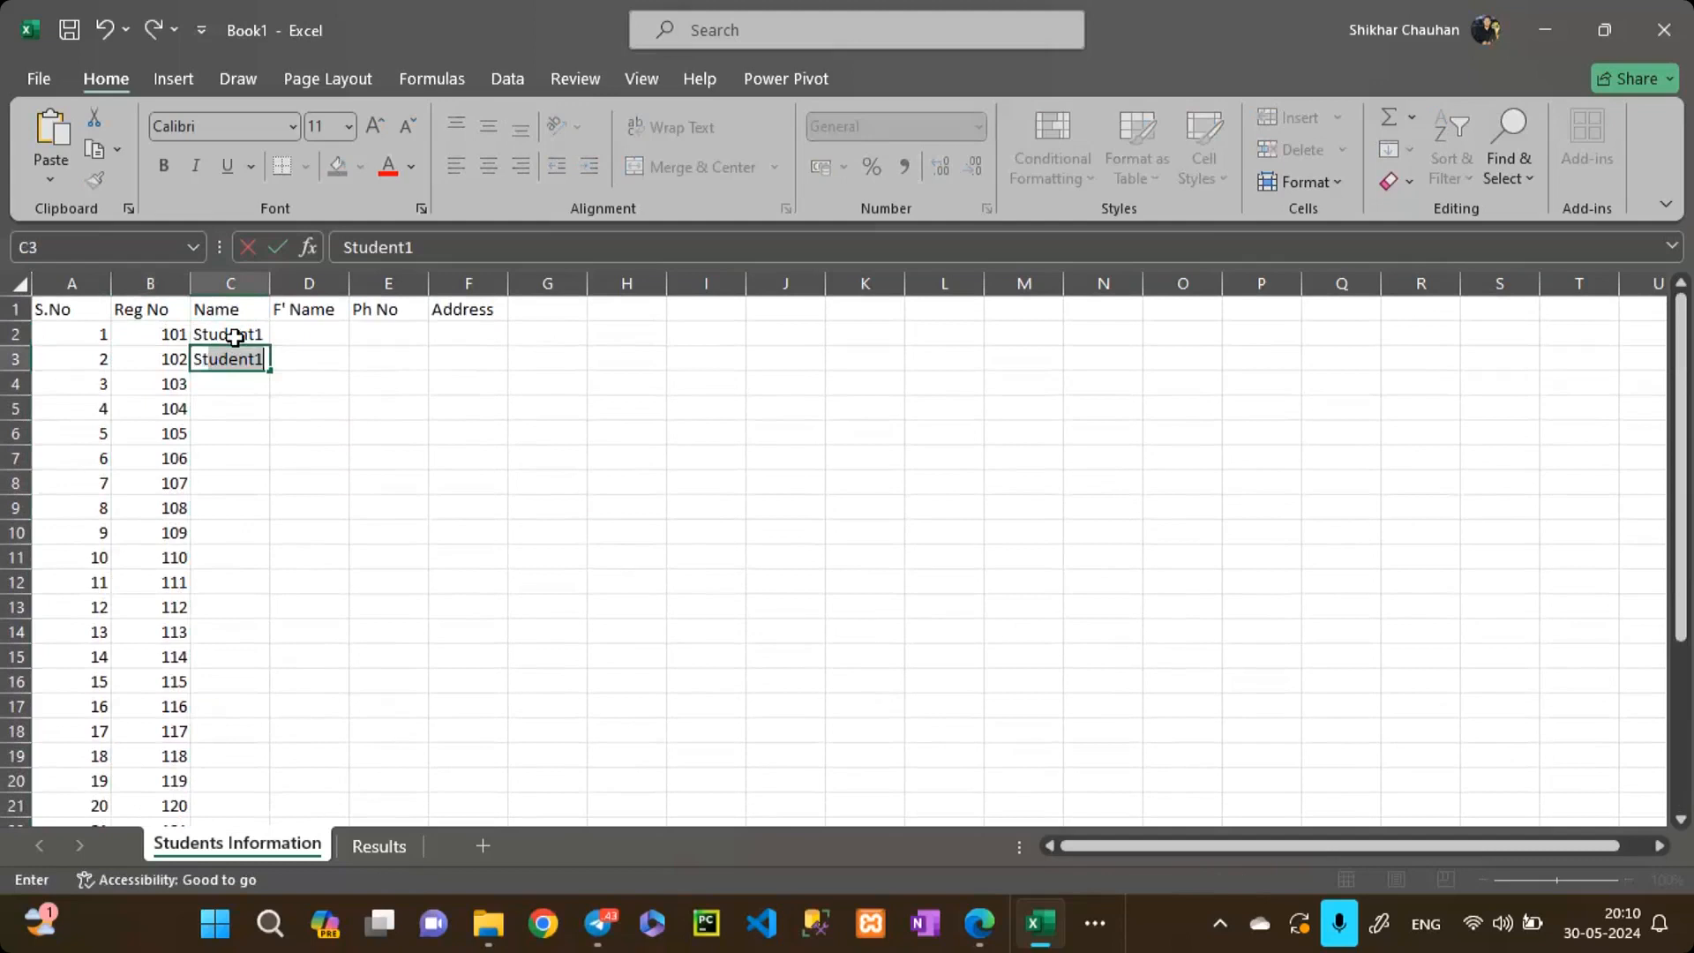
text(1)
key(BackSpace)
text(2)
key(Return)
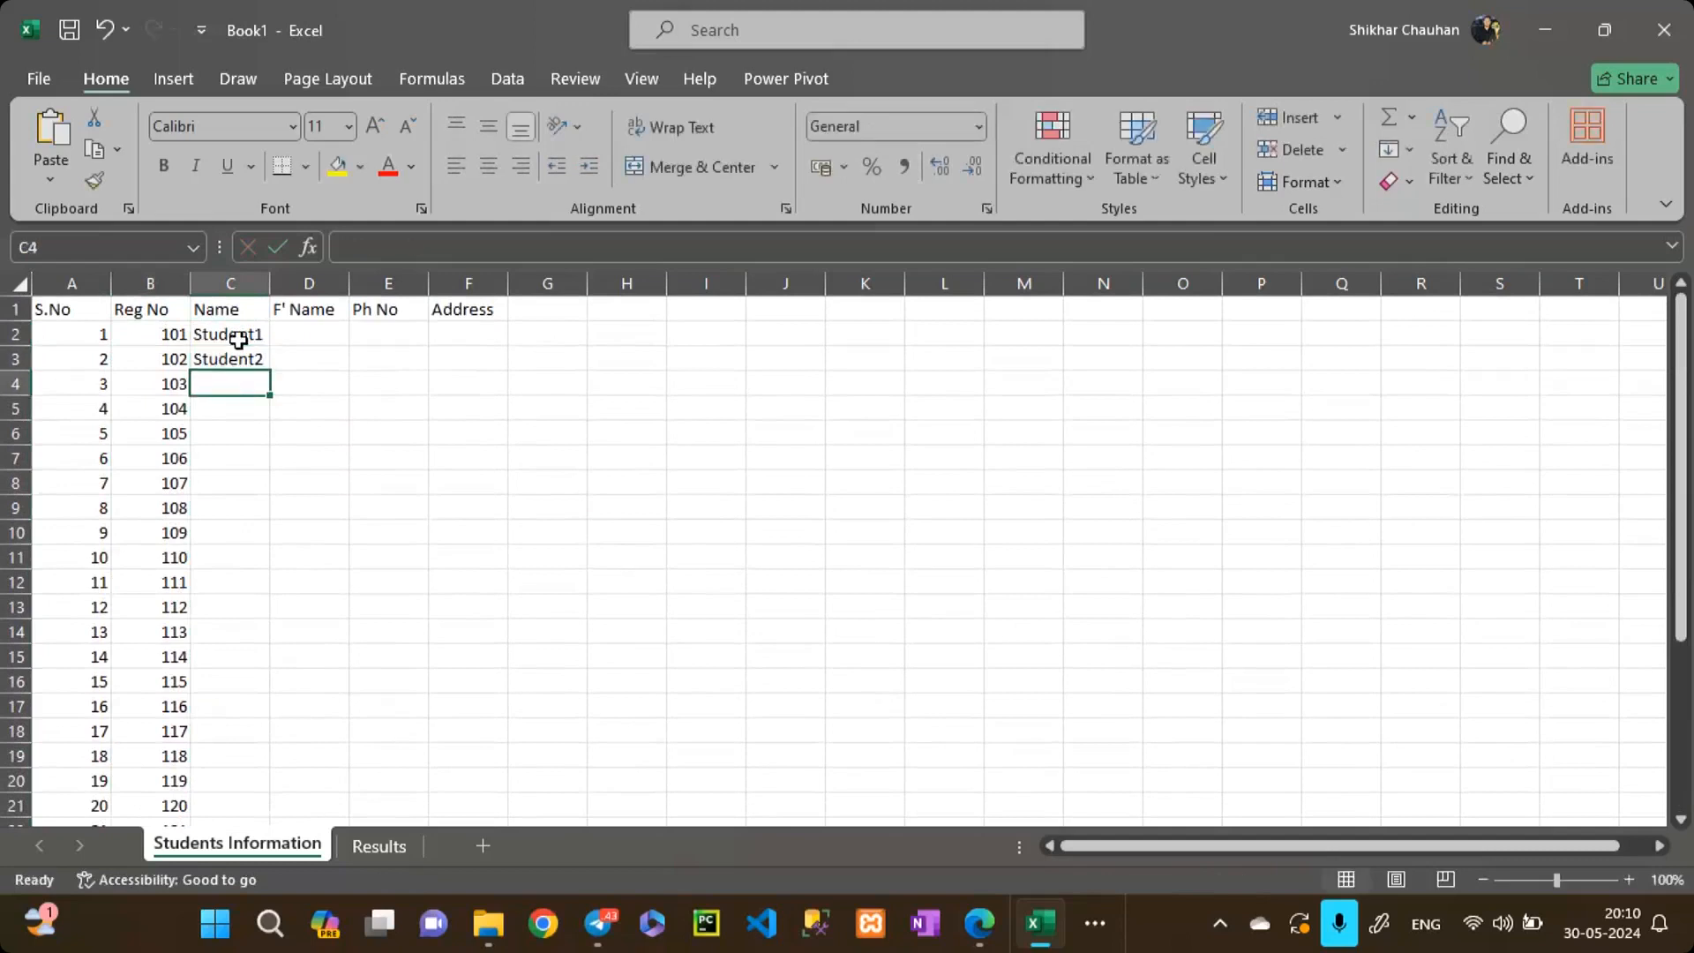
drag(235, 337, 238, 368)
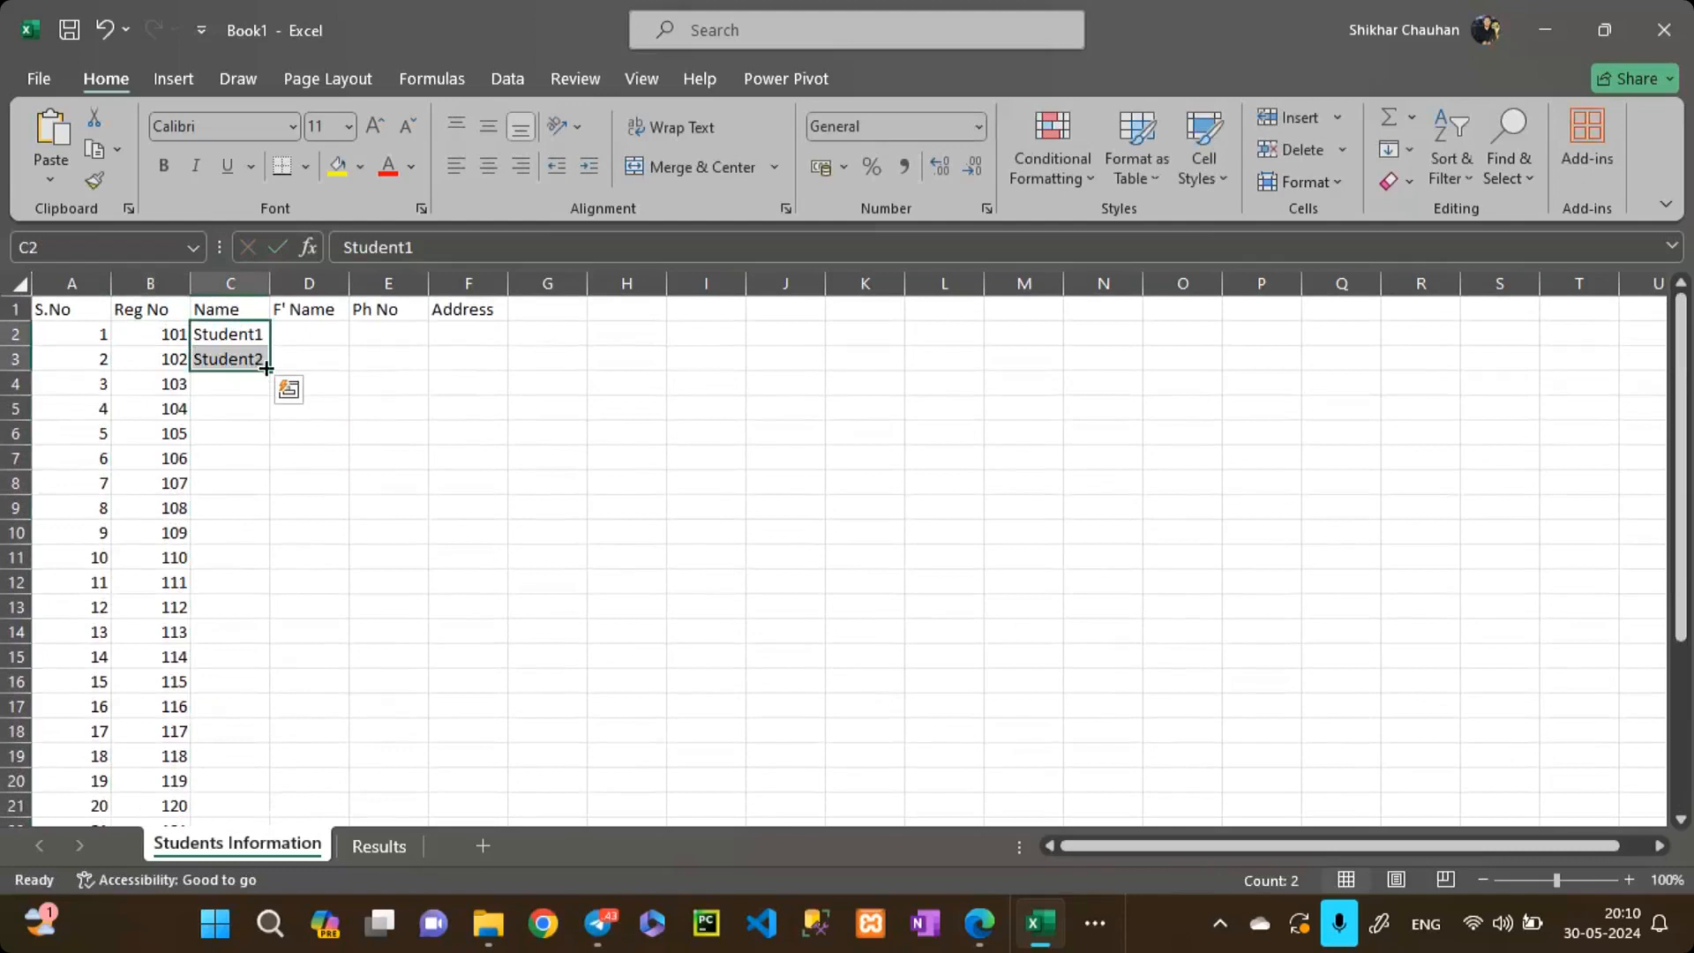
double_click(266, 369)
Step: Enter Parent1 in D2 as the first entry below the F' Name header
click(301, 340)
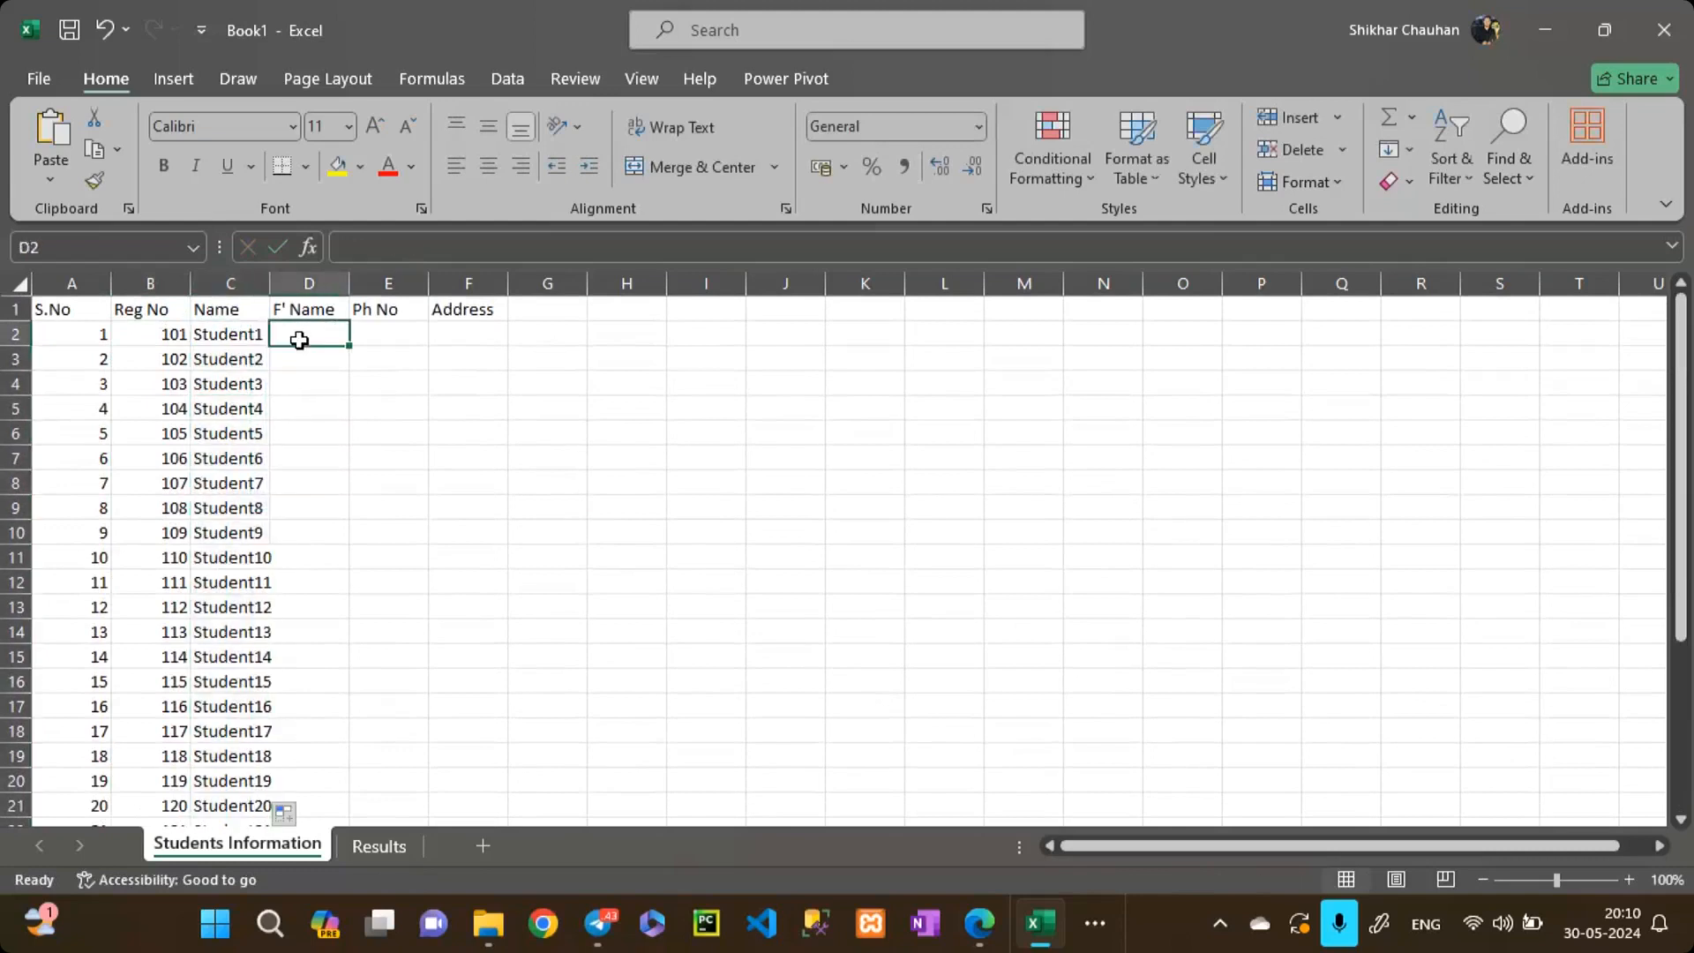
text(Paren1)
key(Return)
click(299, 341)
double_click(299, 340)
text(t1)
key(Return)
Step: Enter Parent2 in D3 and fill the numbered parent names down the F' Name column to row 31
click(315, 337)
key(Return)
key(ctrl+apostrophe)
key(BackSpace)
text(2)
key(Return)
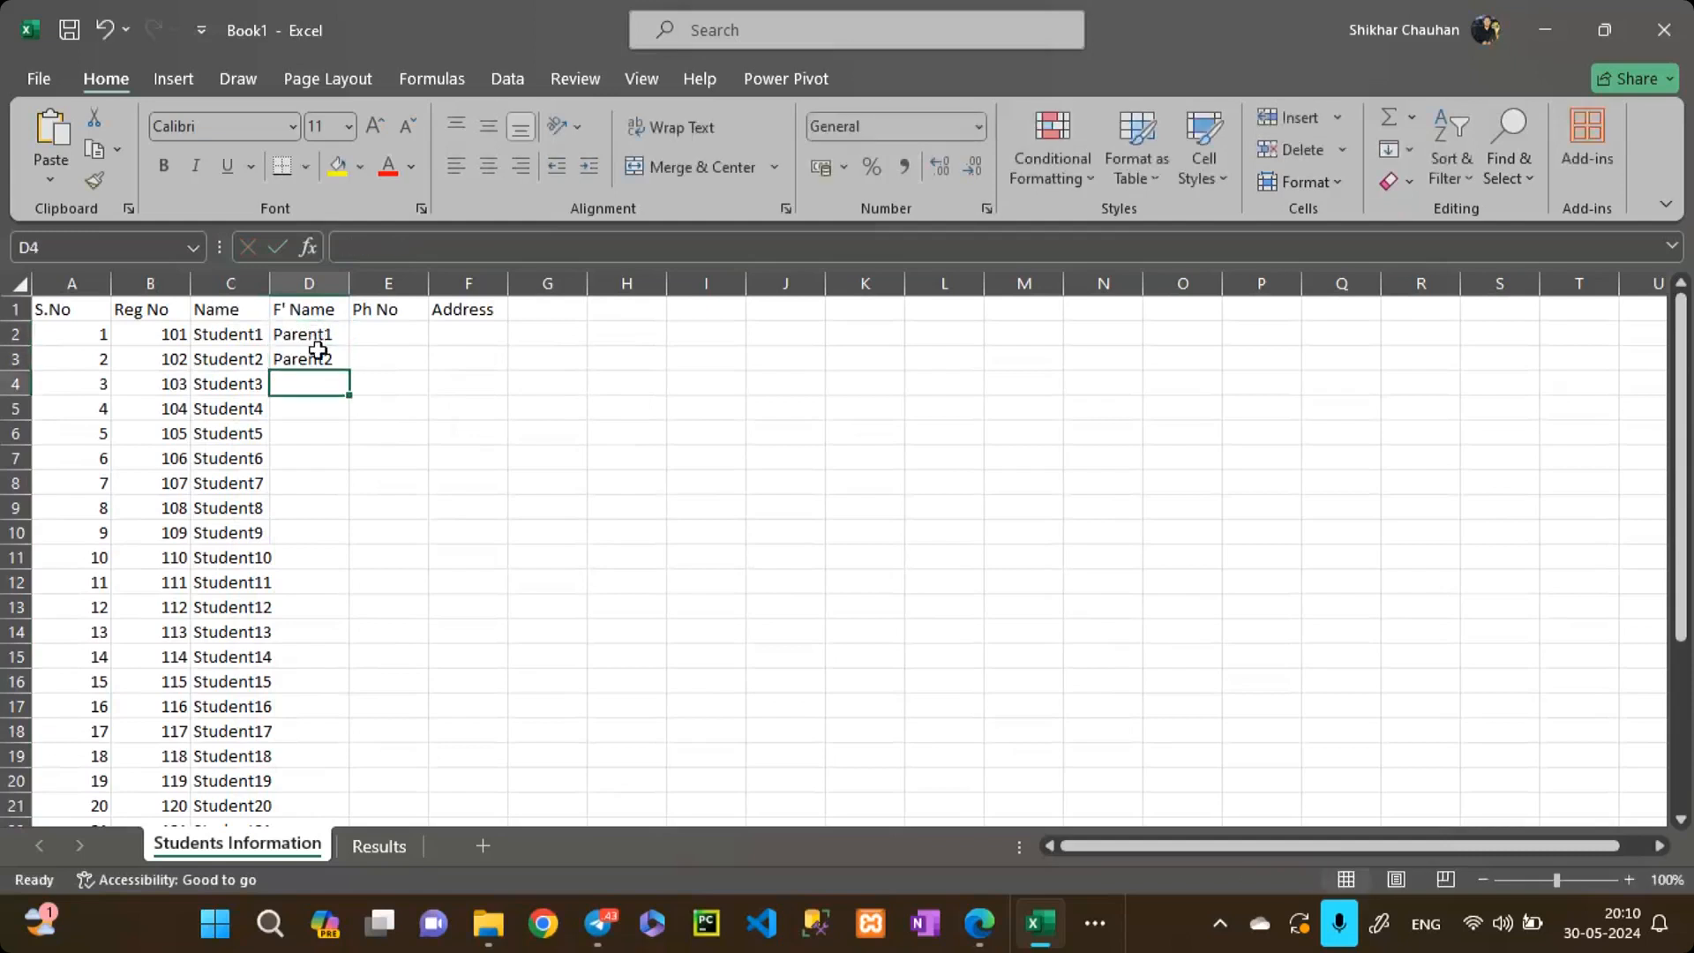
drag(318, 331, 329, 356)
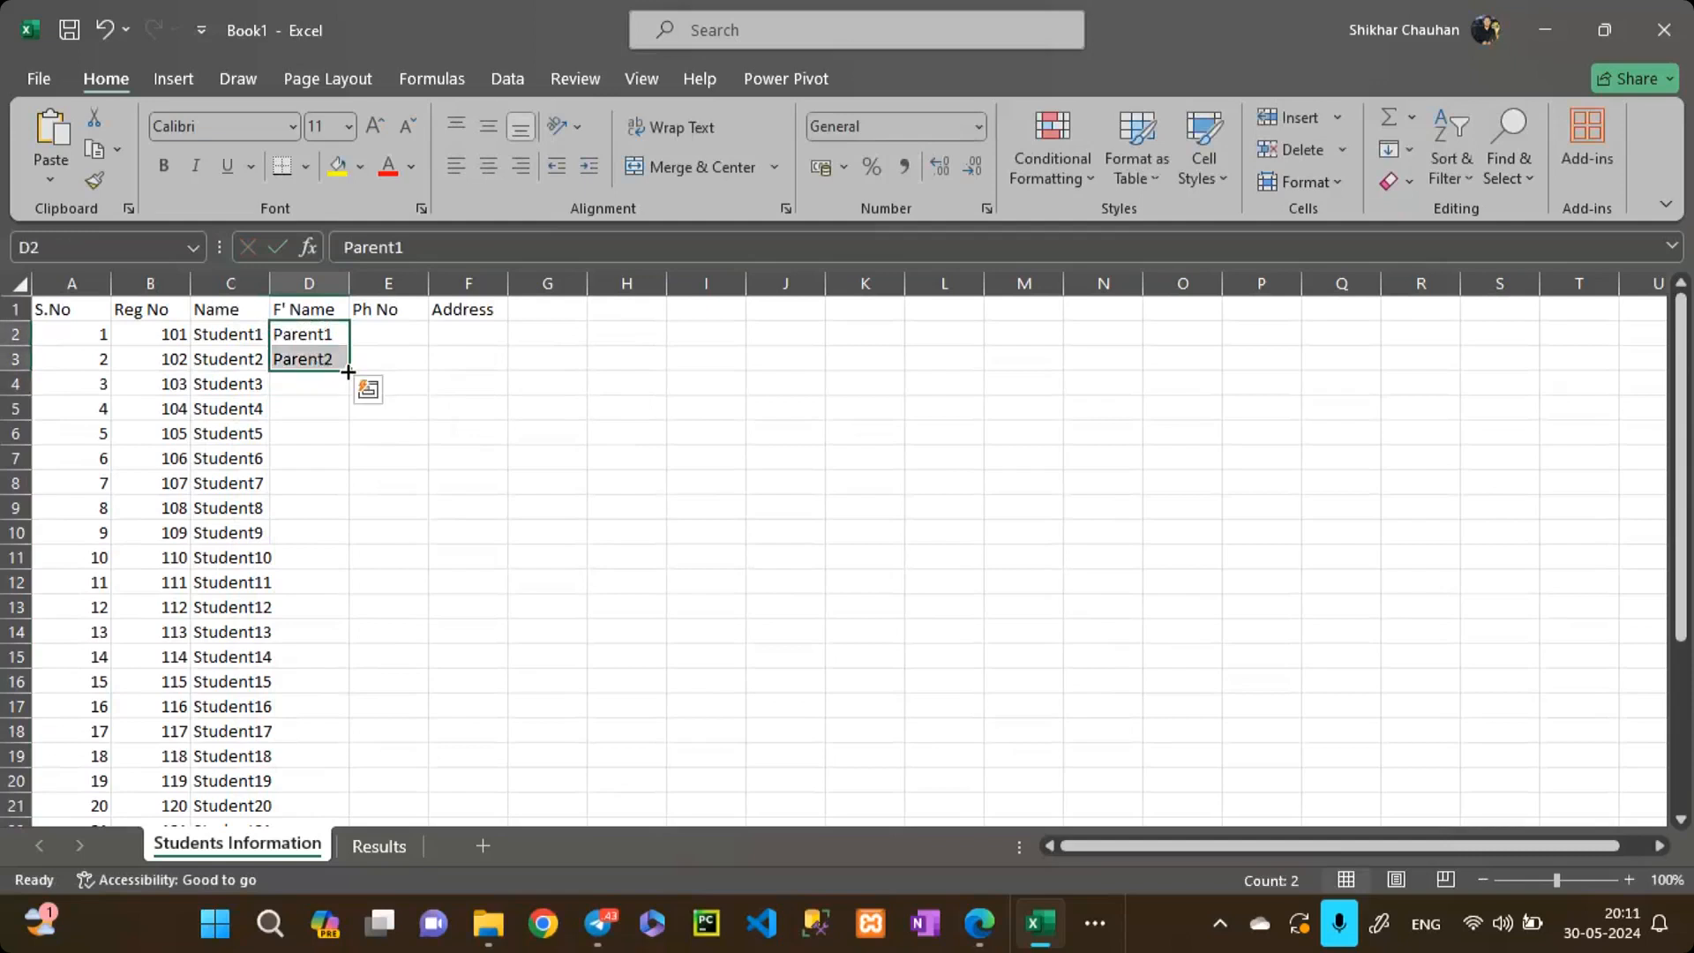
double_click(348, 372)
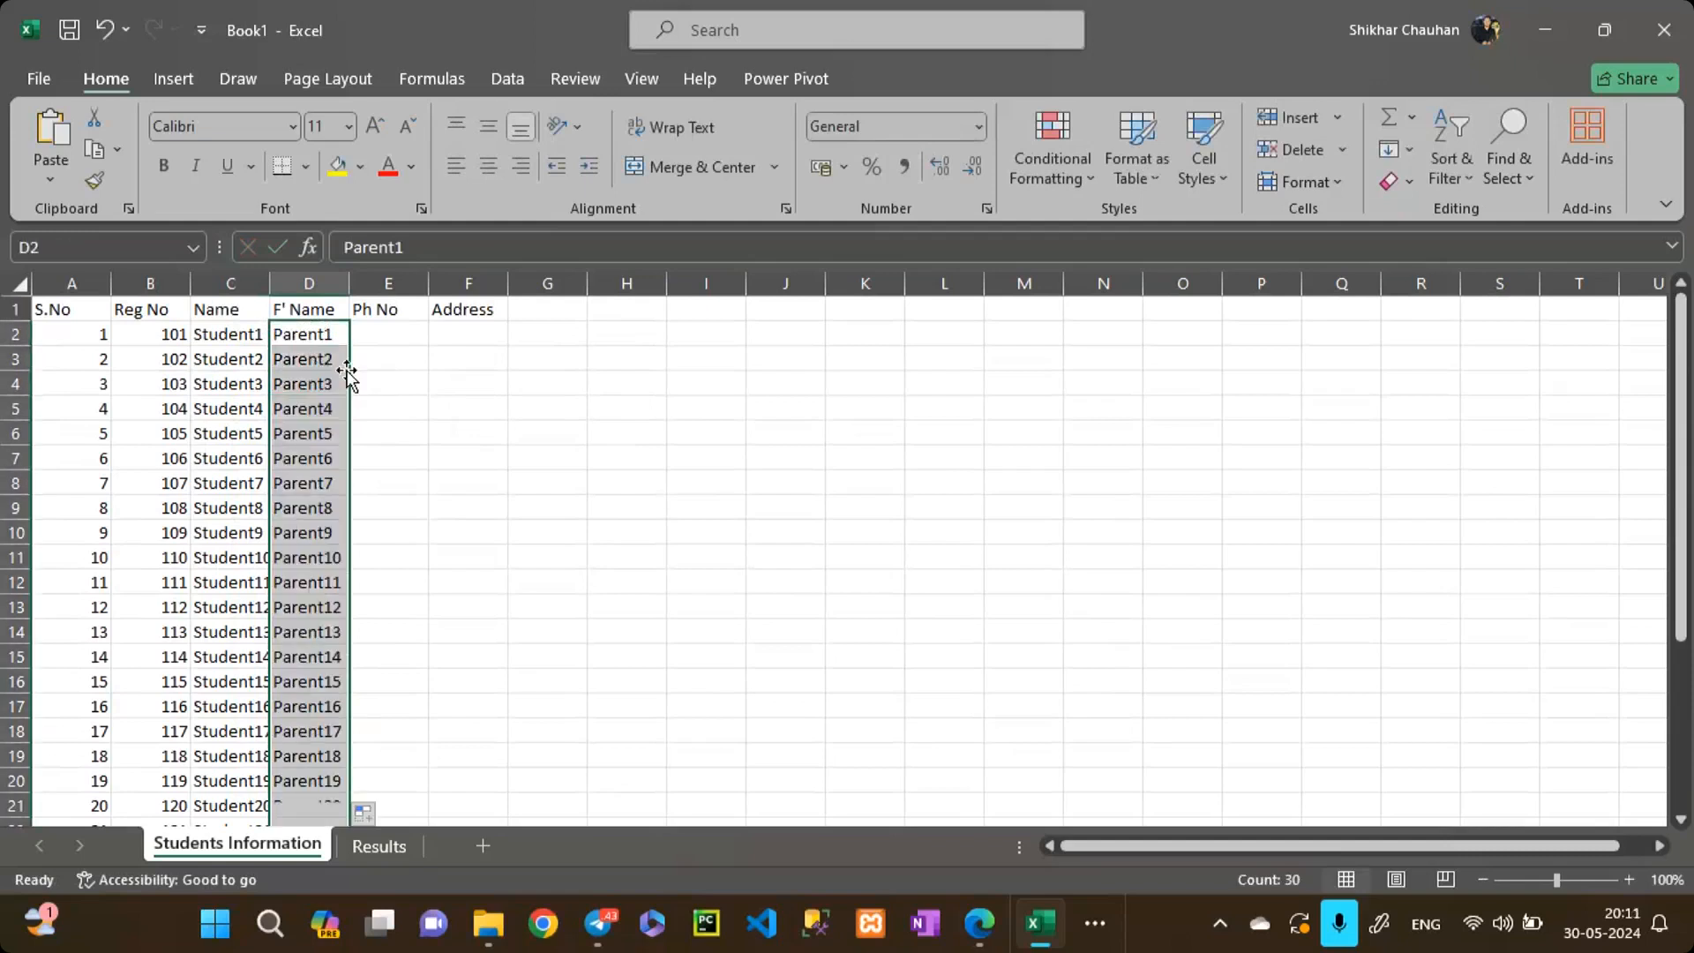
Step: Enter the first student's phone number in E2 under the Ph No header and correct its second-to-last digit to 7
click(393, 340)
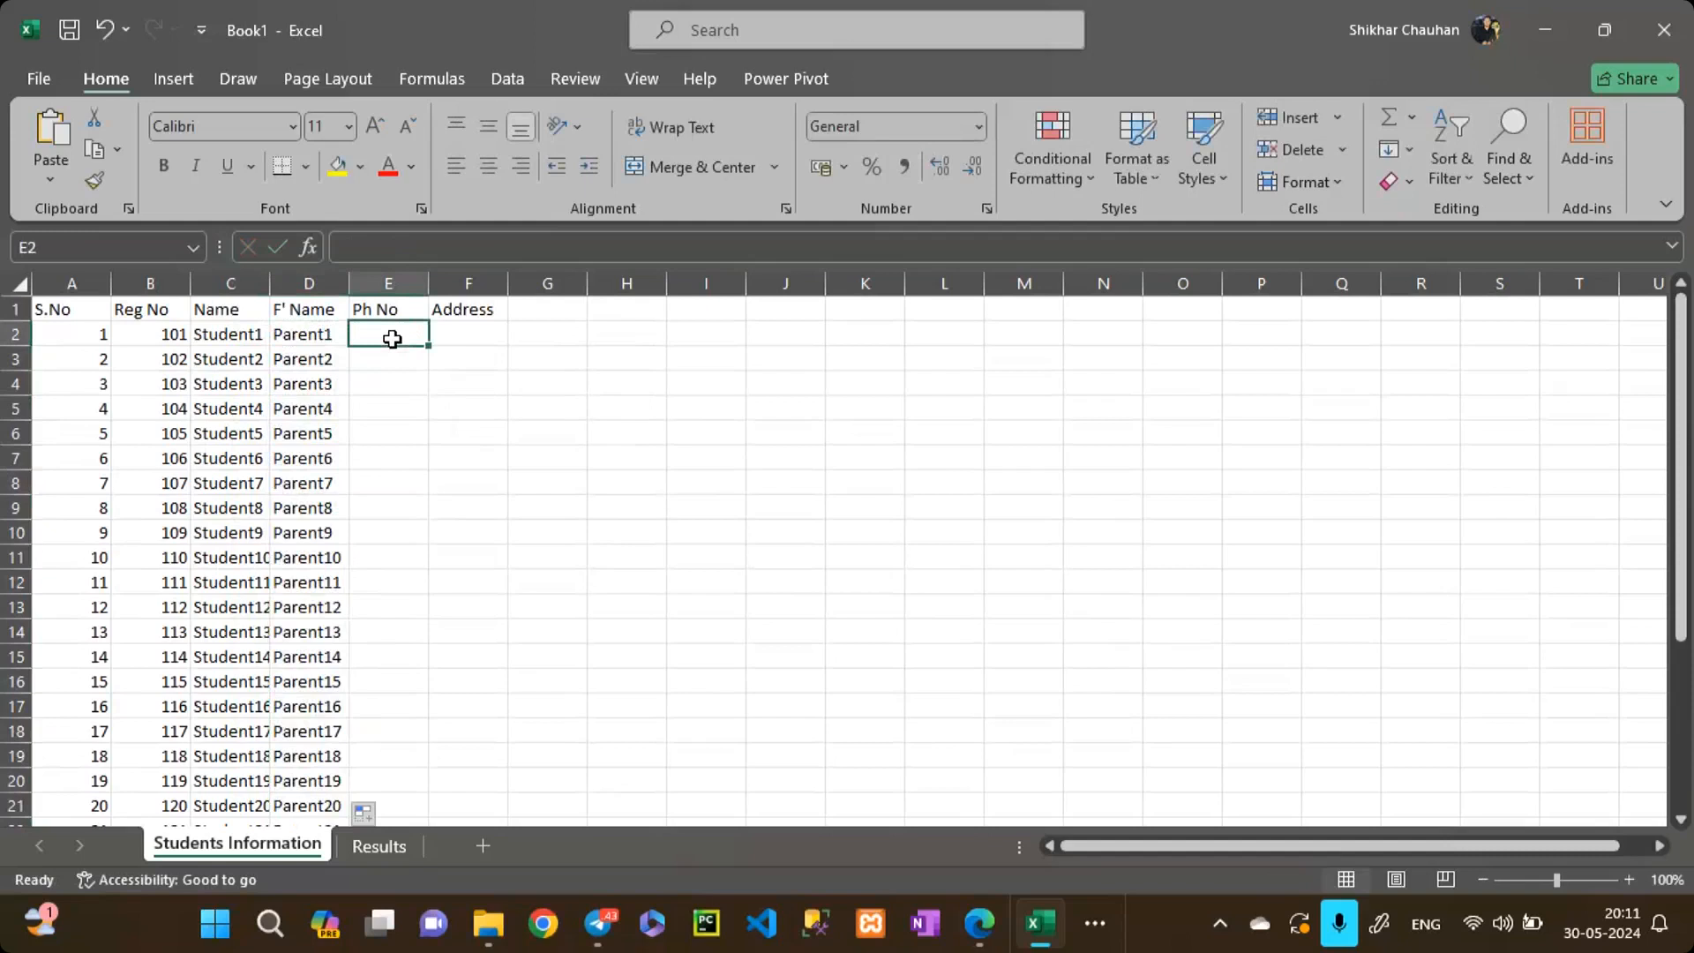
text(99)
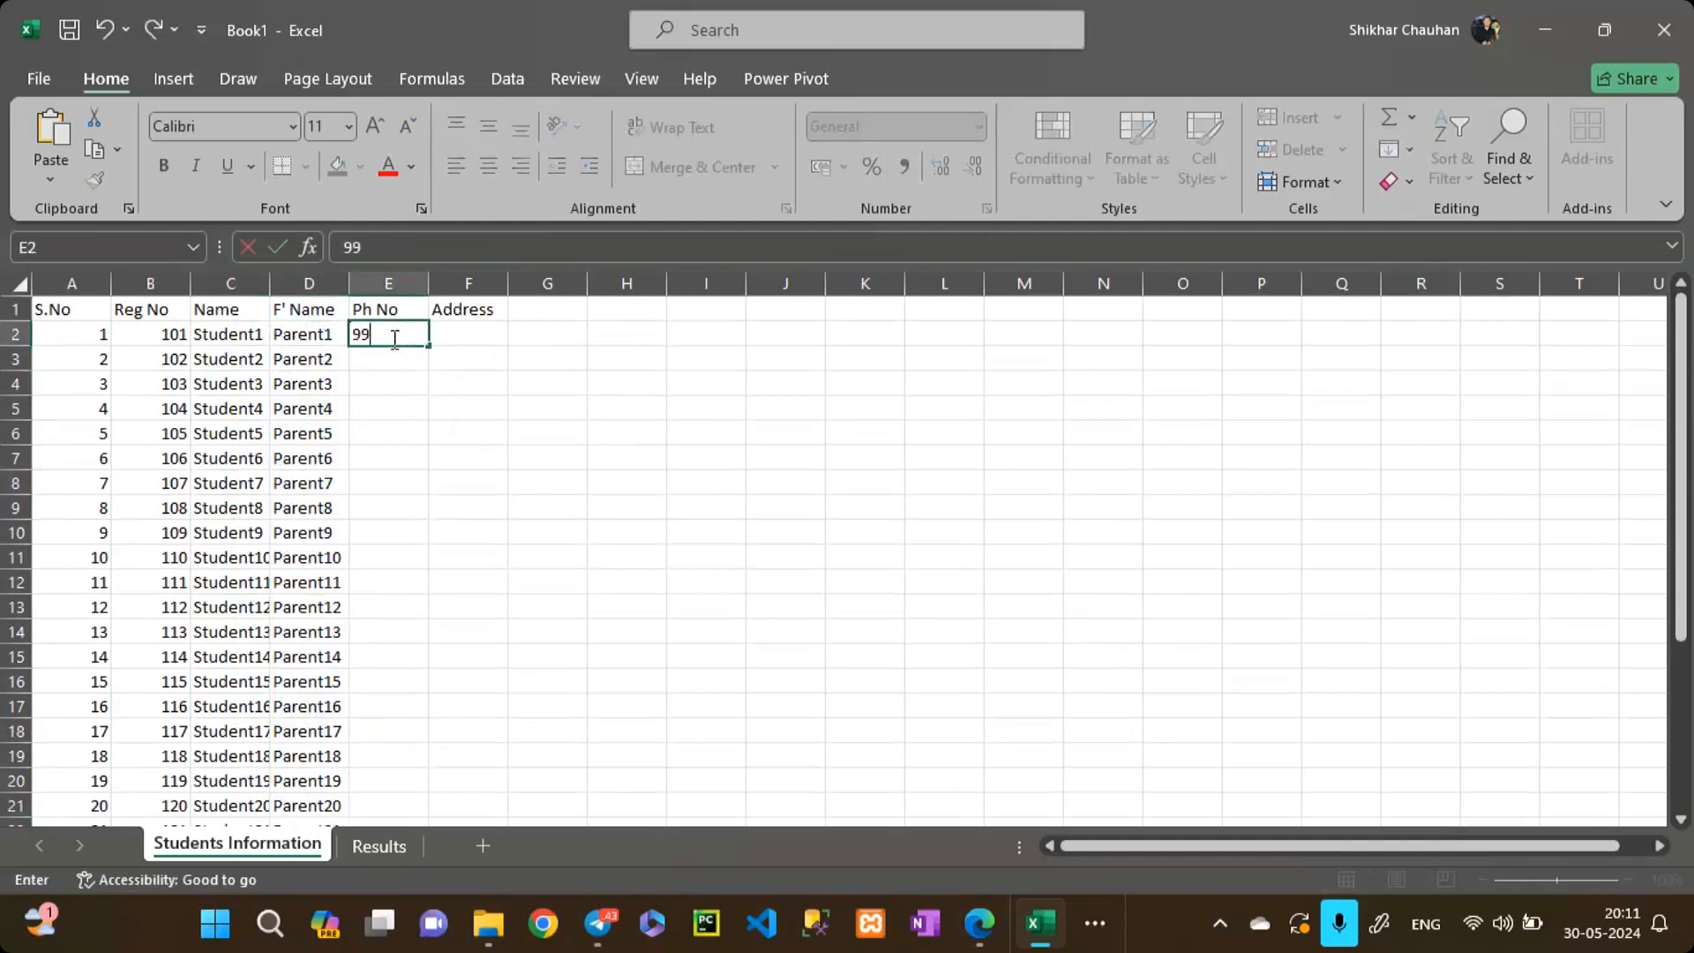
text(99999991)
key(Return)
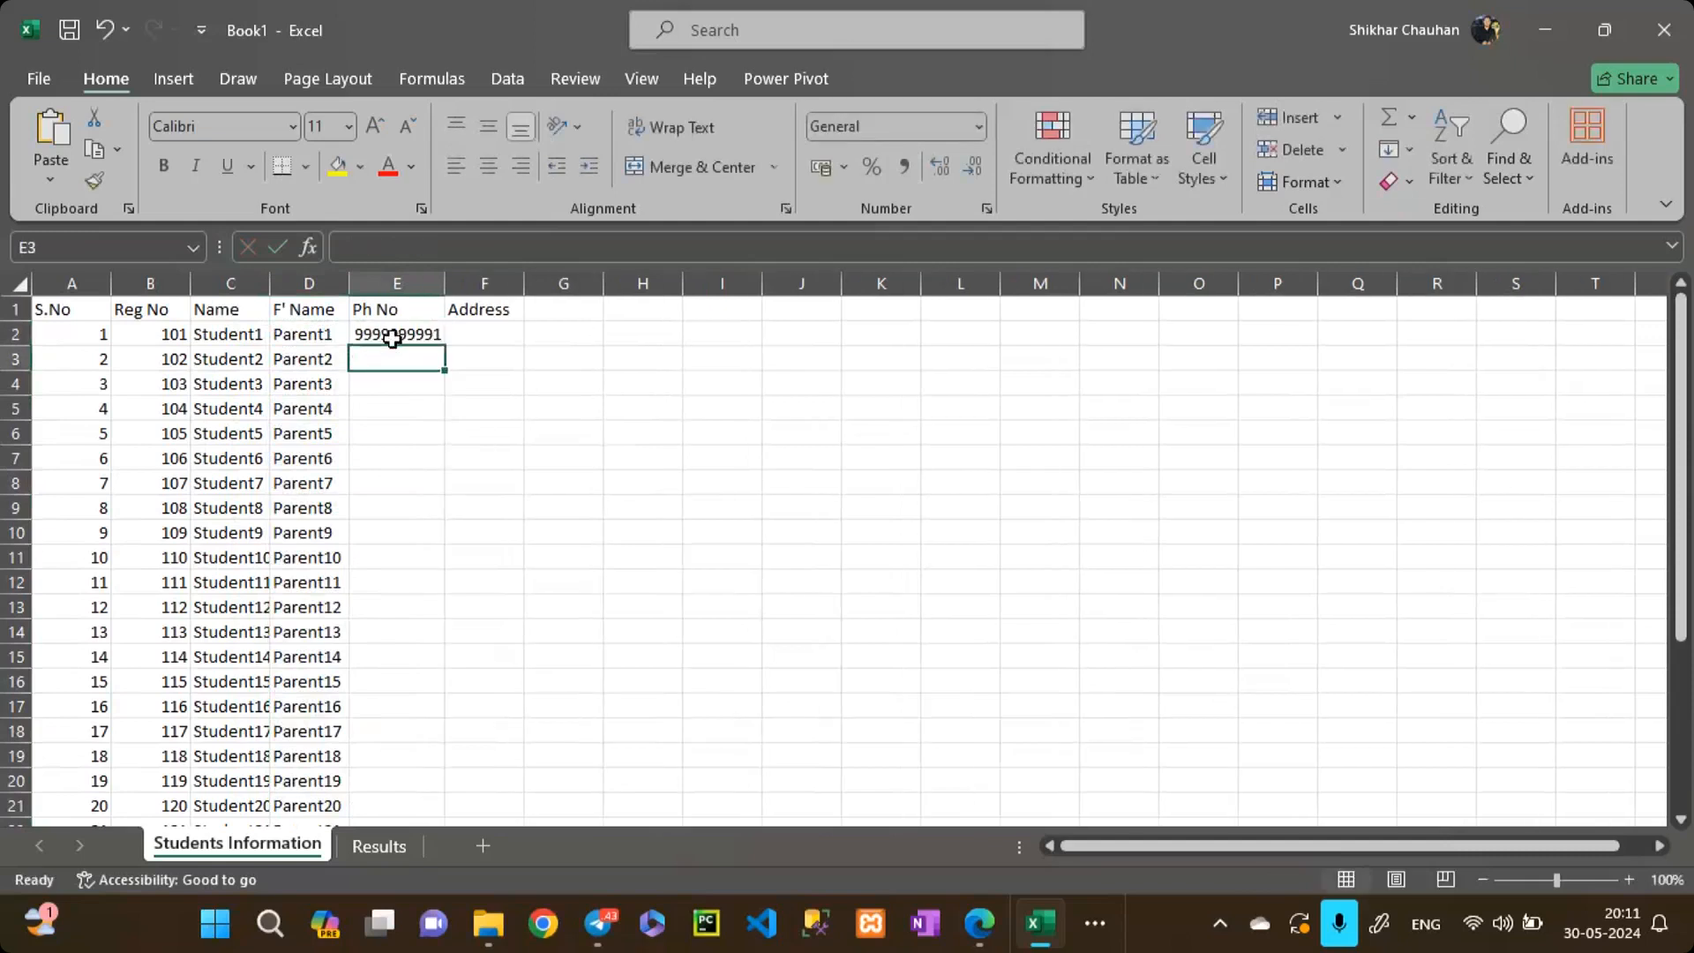
double_click(392, 340)
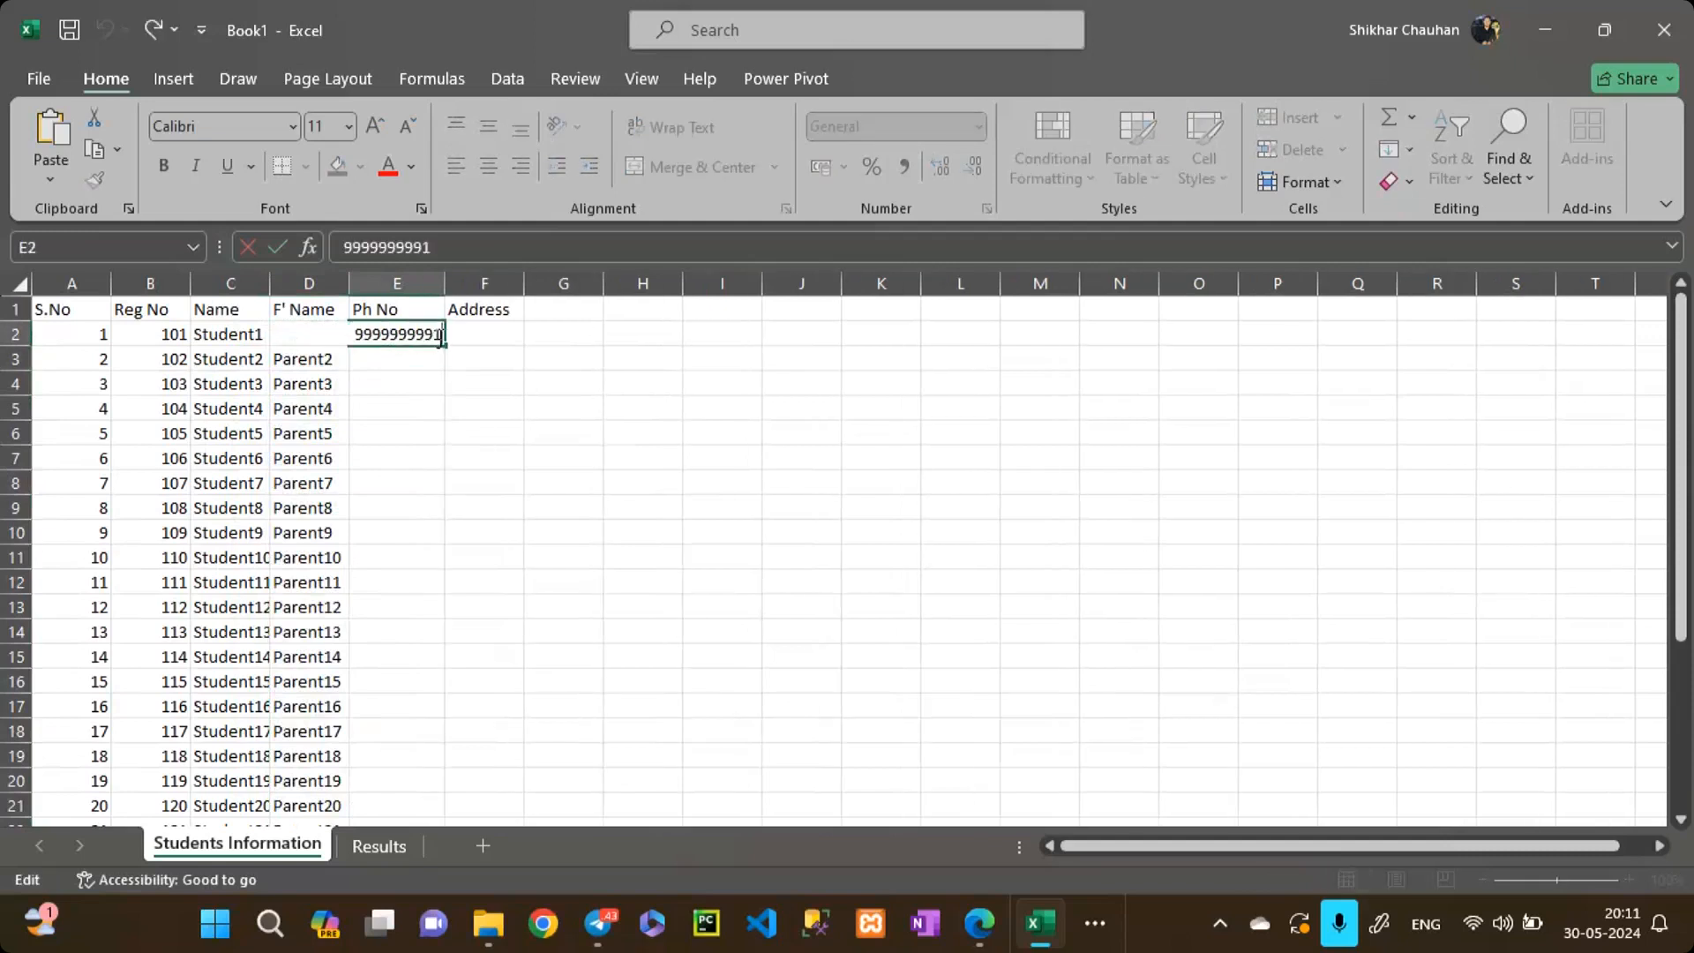
key(BackSpace)
text(7)
key(Return)
key(ctrl+s)
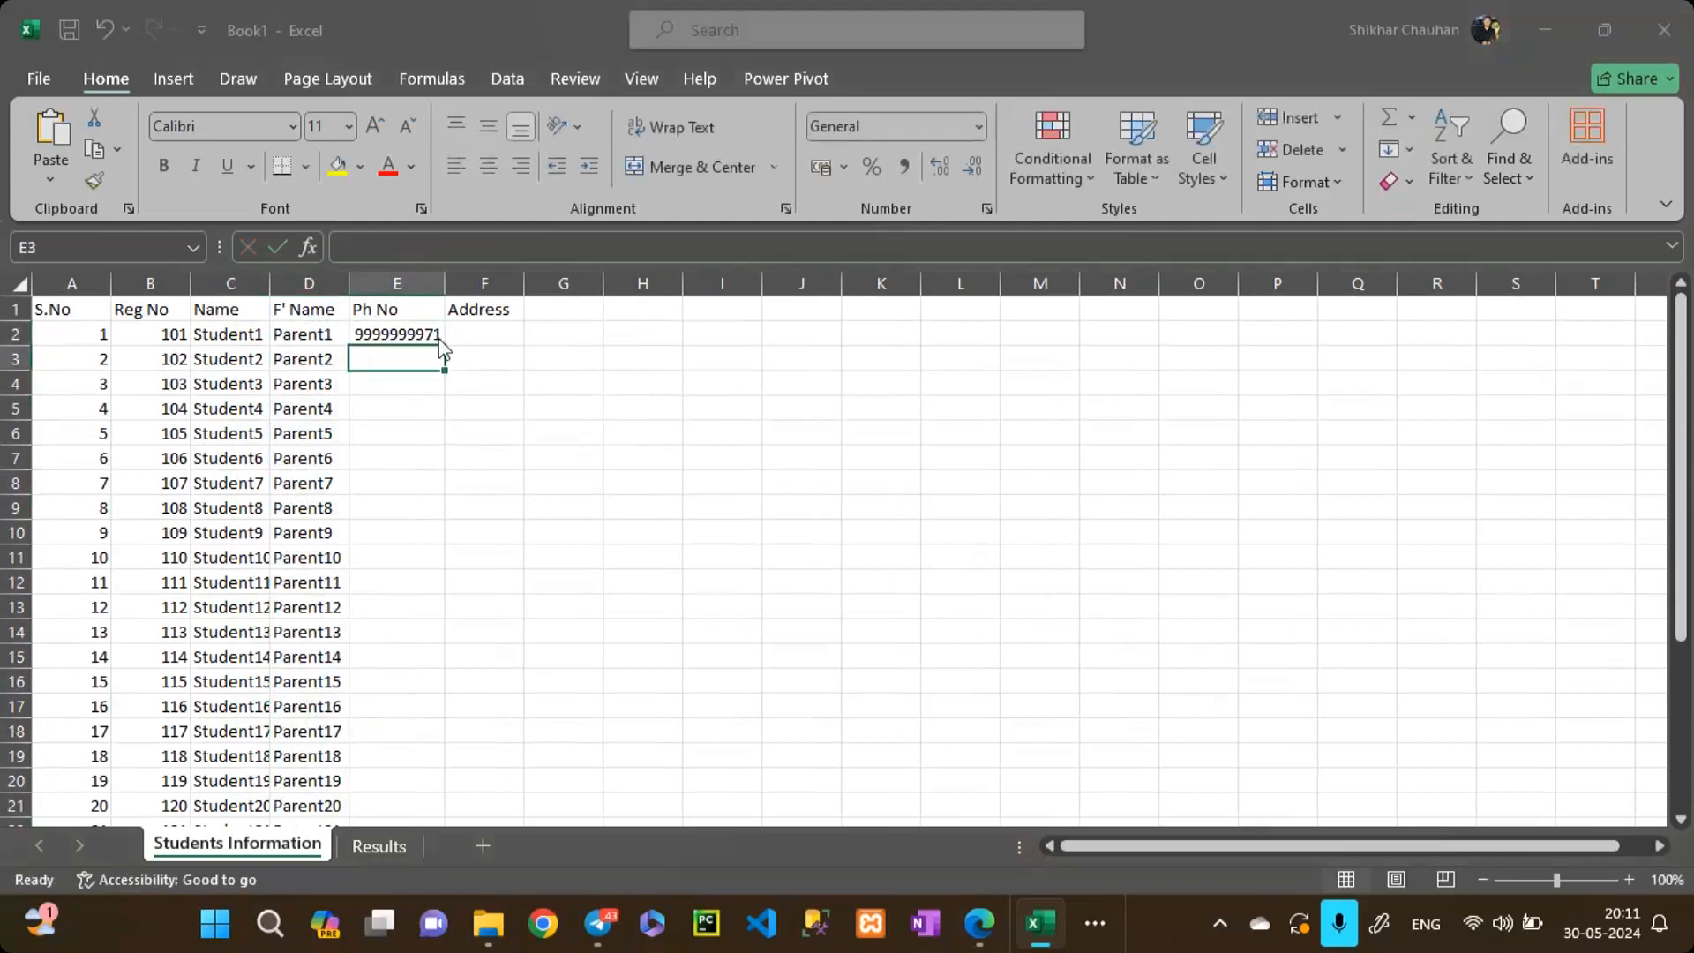
key(Escape)
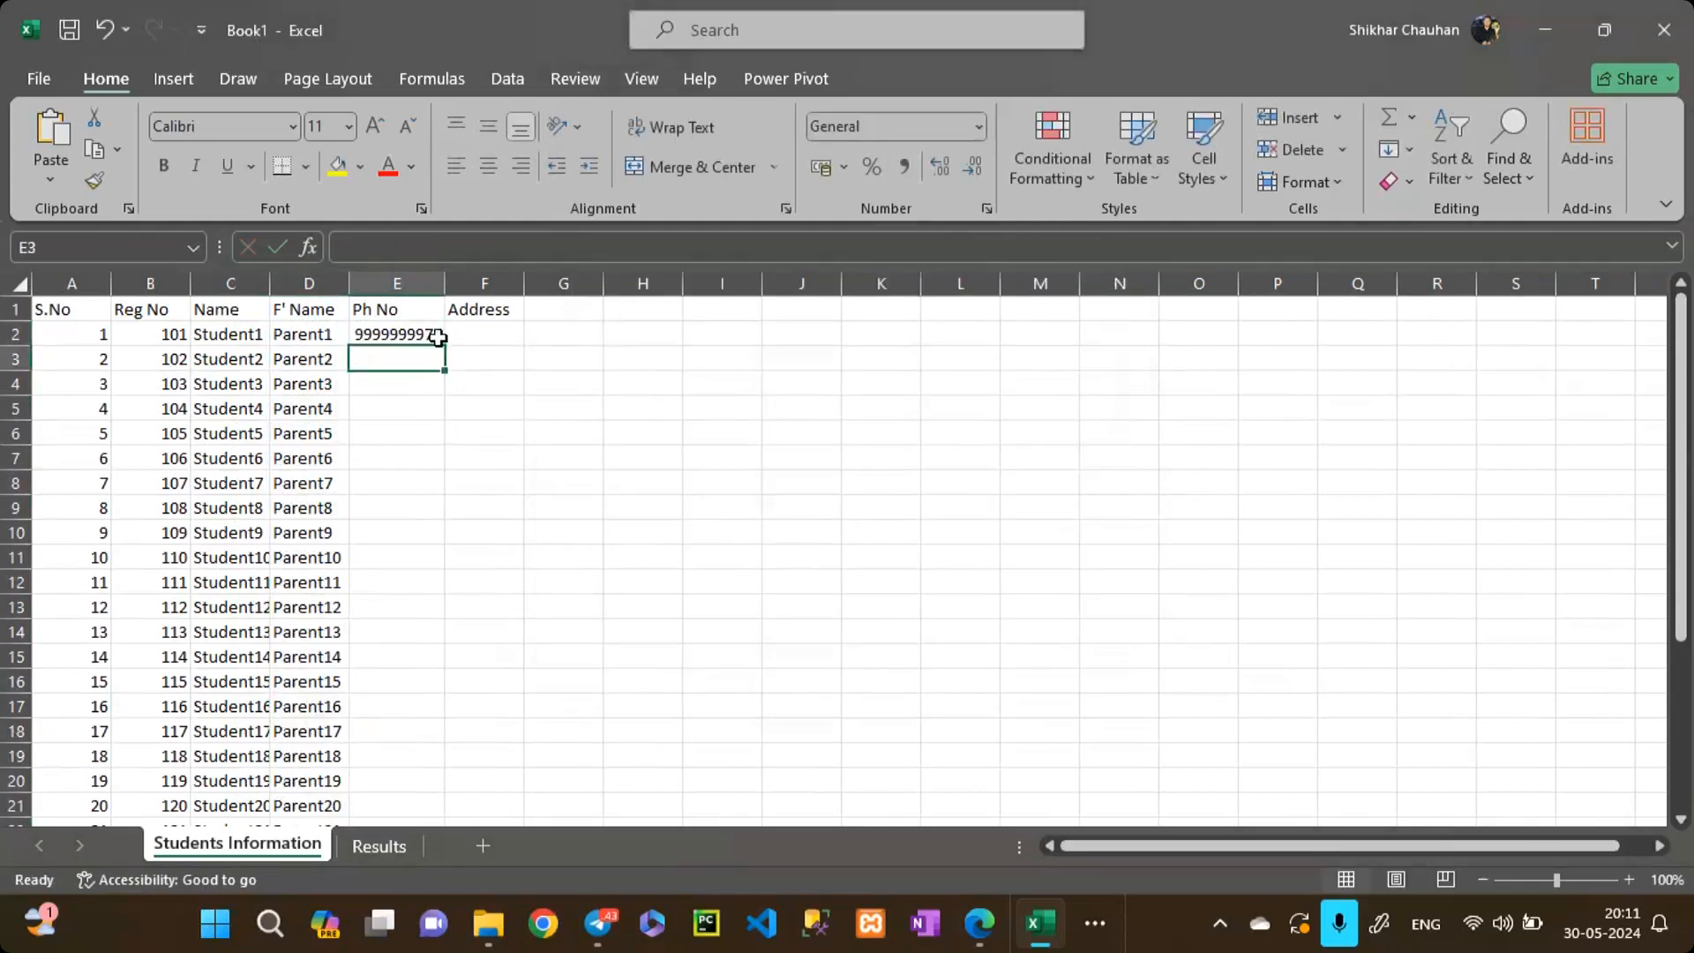
Step: Copy the phone number from E2 down into E3 and change its last digit to 2
key(ctrl+d)
key(F2)
key(BackSpace)
text(2)
key(Return)
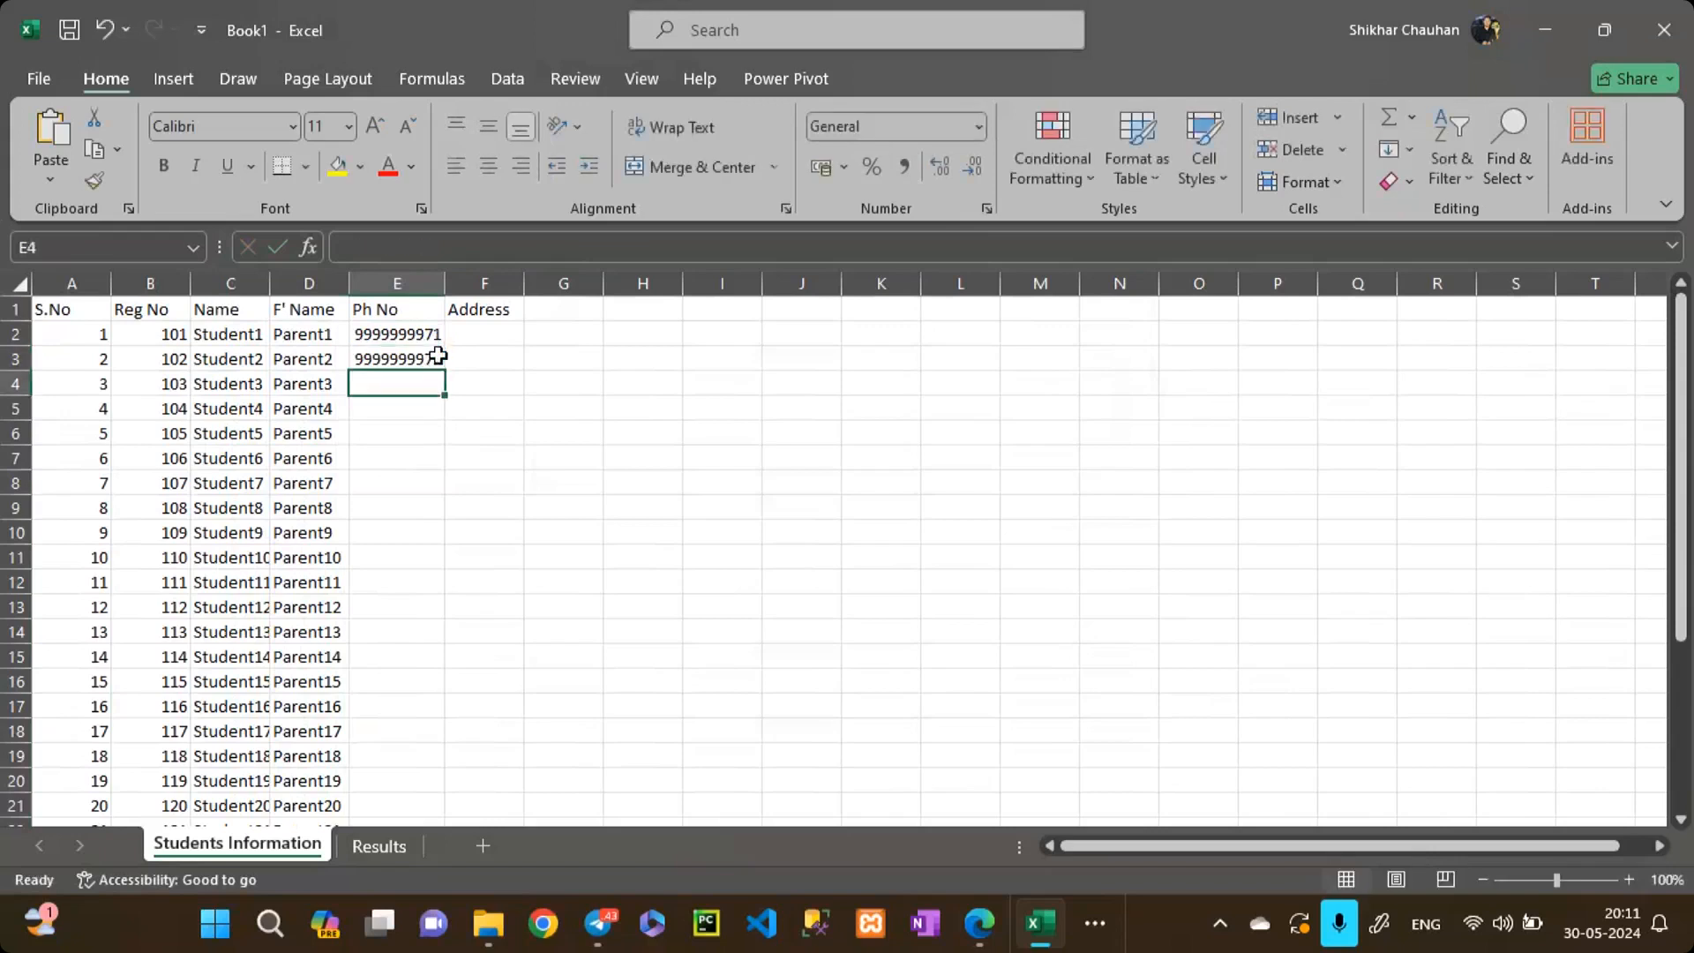
Step: Fill the phone numbers from E2:E3 down the Ph No column to row 31 and review the end of the series
drag(428, 334, 438, 361)
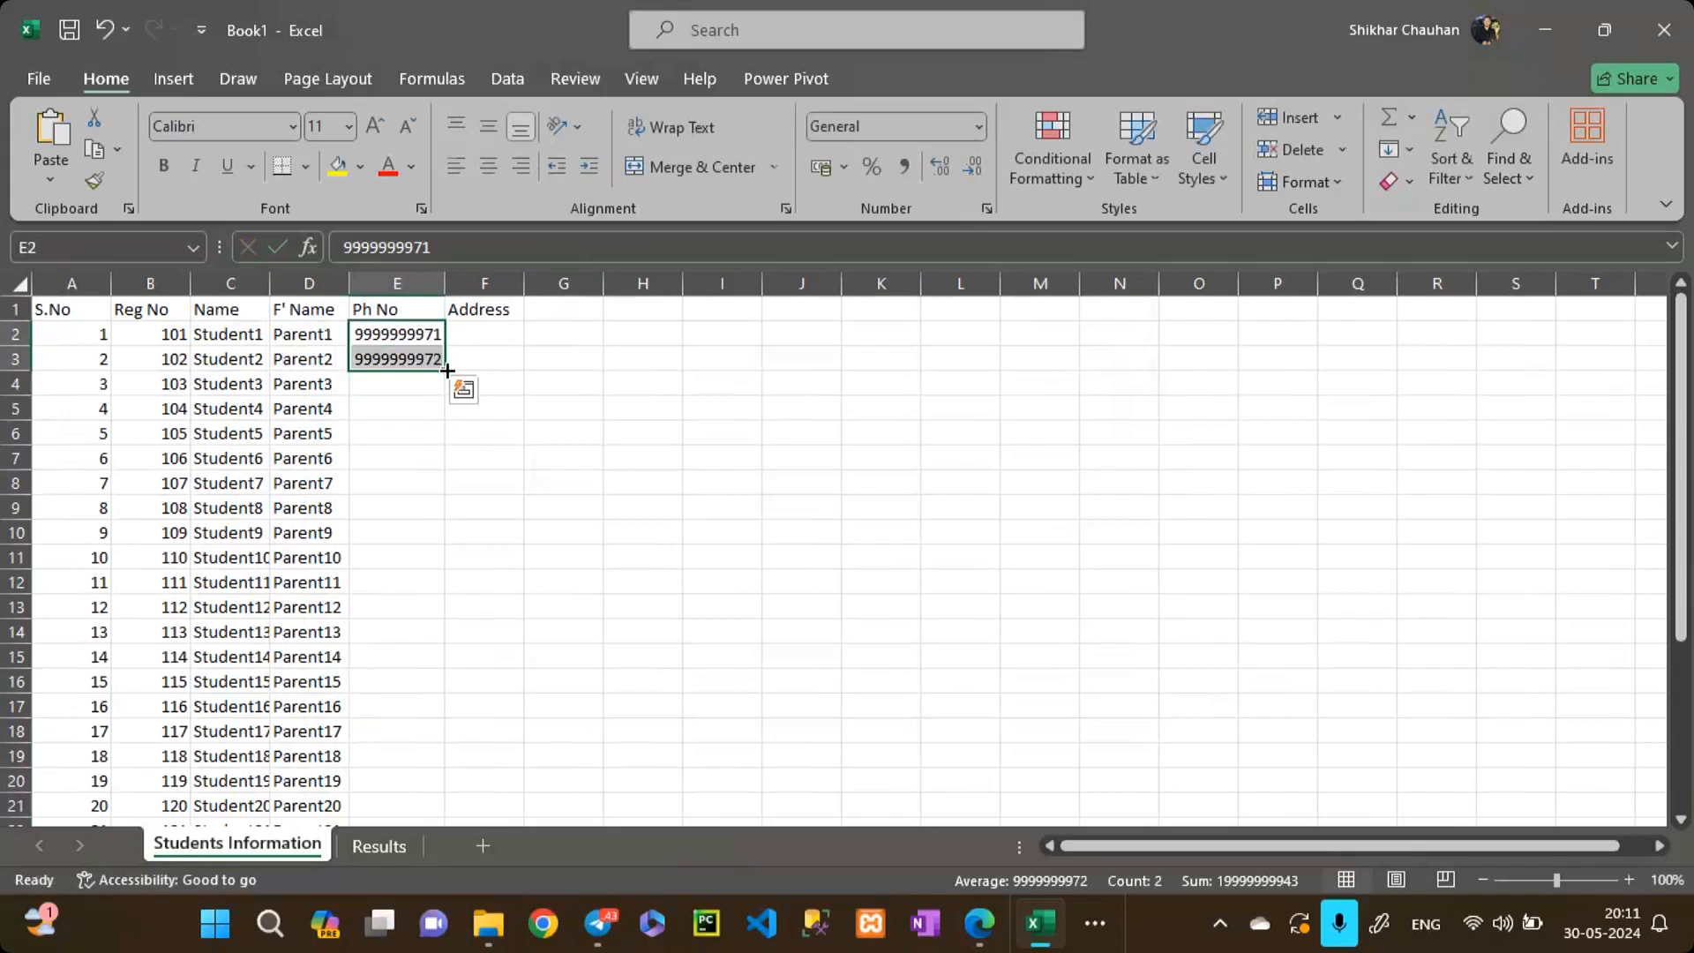
double_click(446, 371)
scroll(482, 409, down, 6)
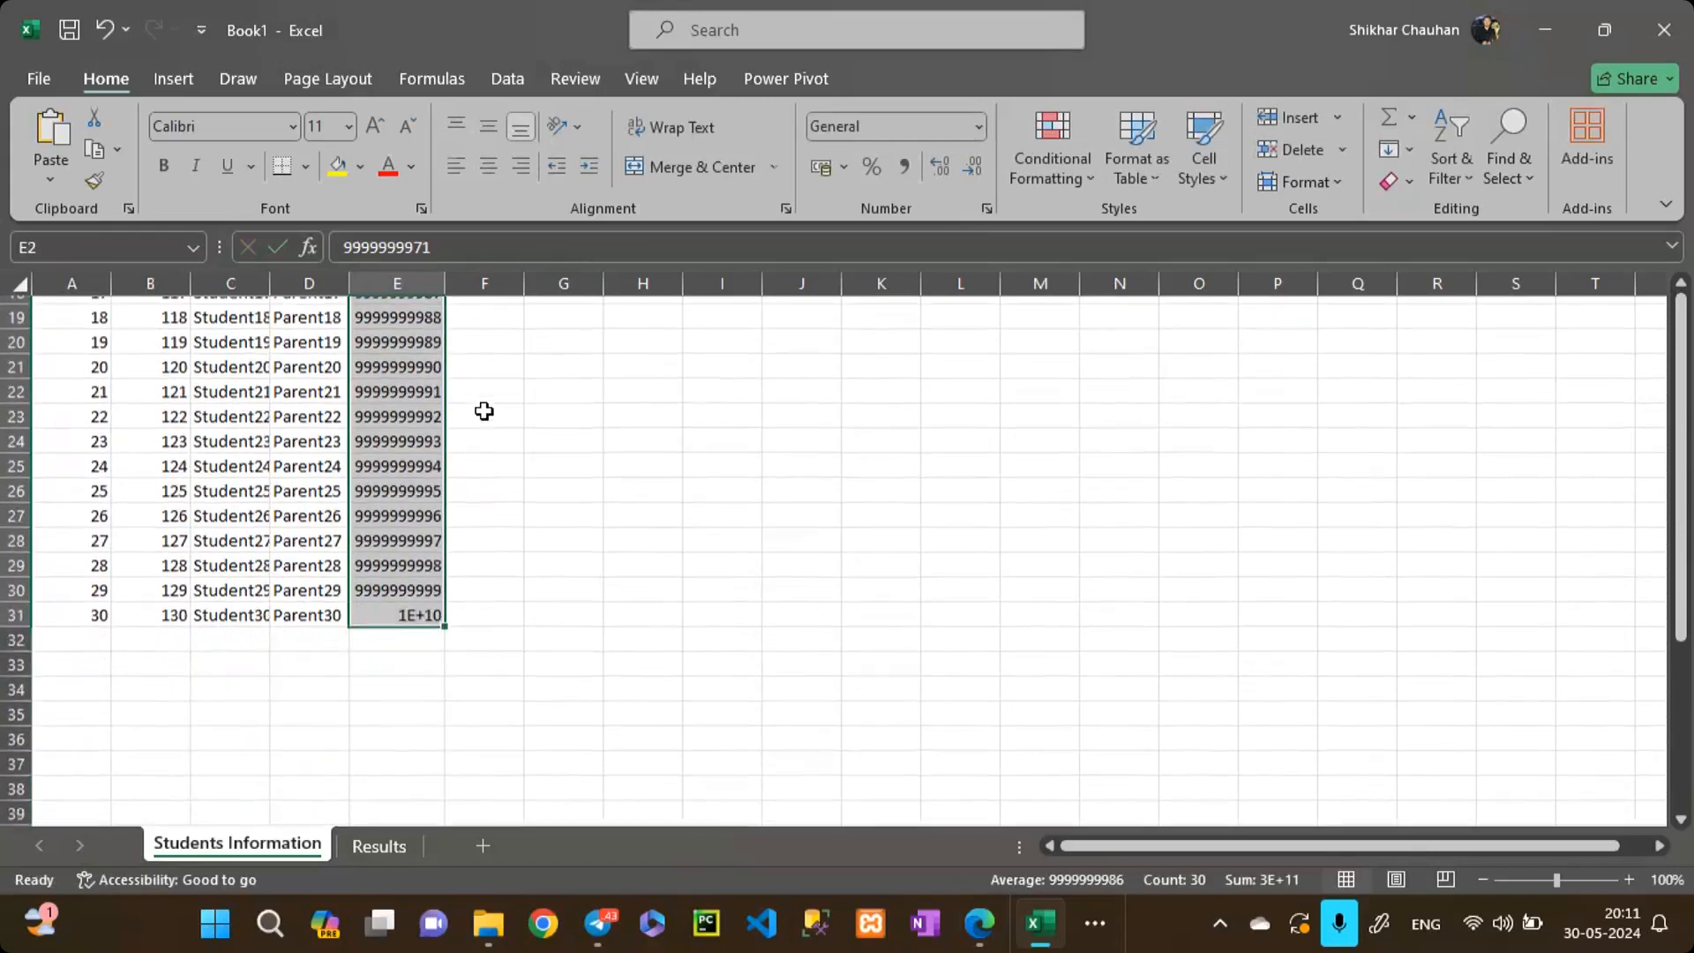
scroll(439, 717, up, 2)
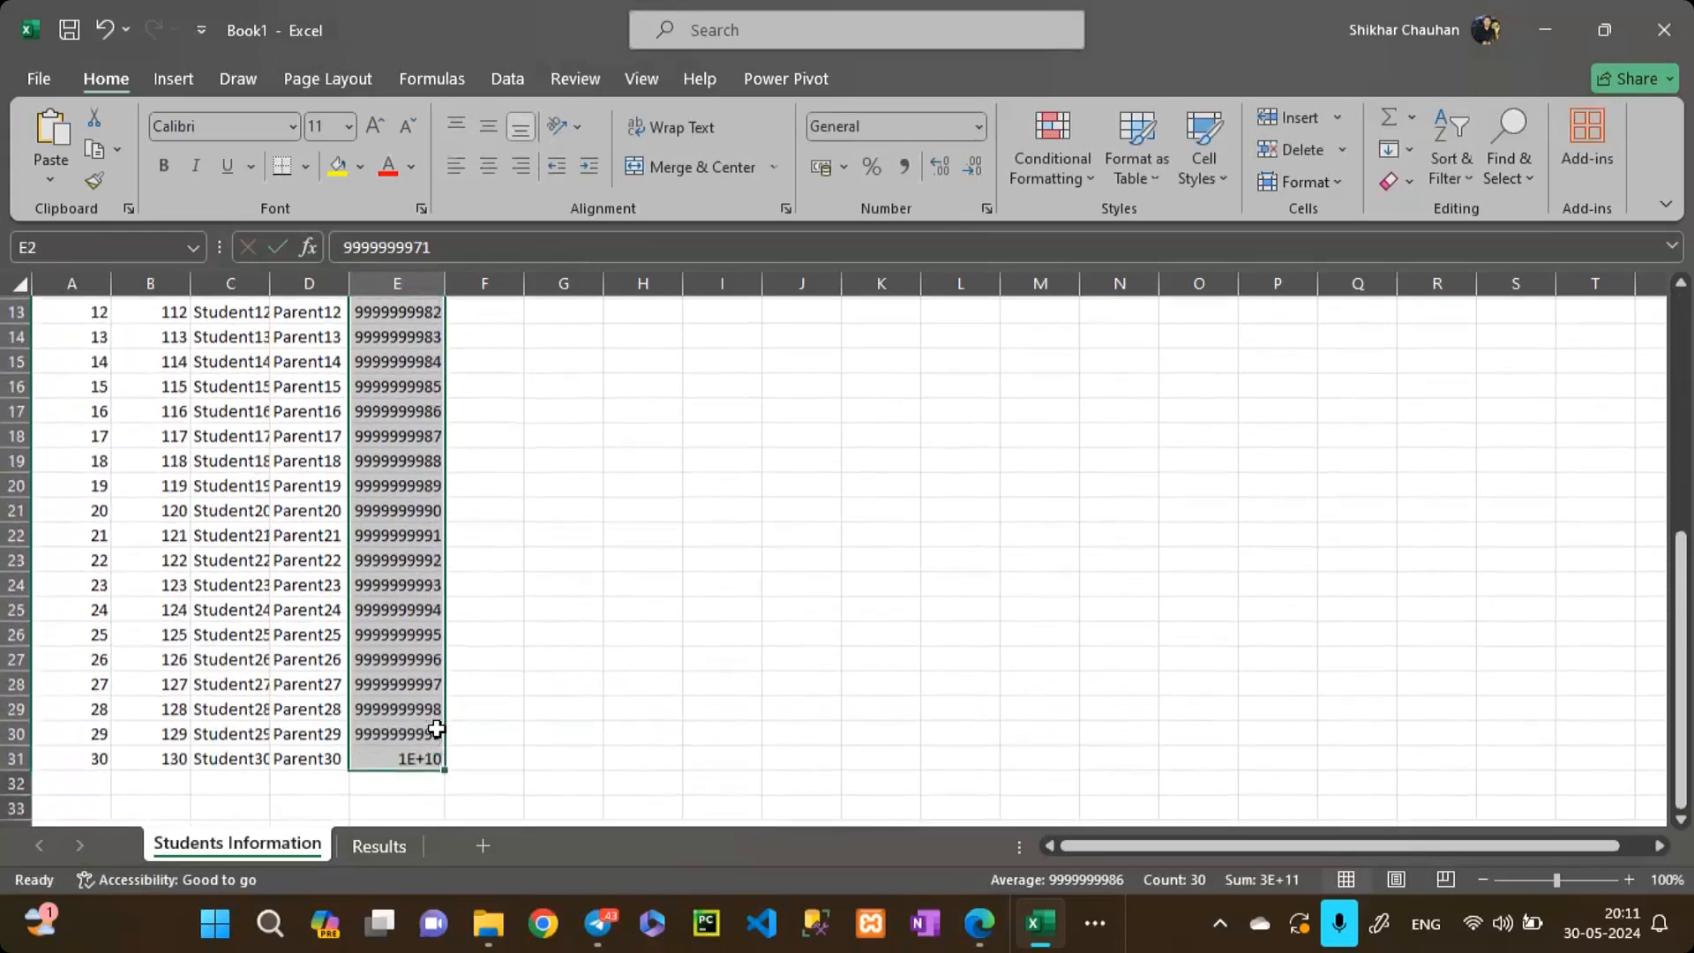
scroll(437, 729, up, 4)
Step: Change the last two digits of the phone number in E2 to 01 and of the one in E3 to 02
double_click(425, 336)
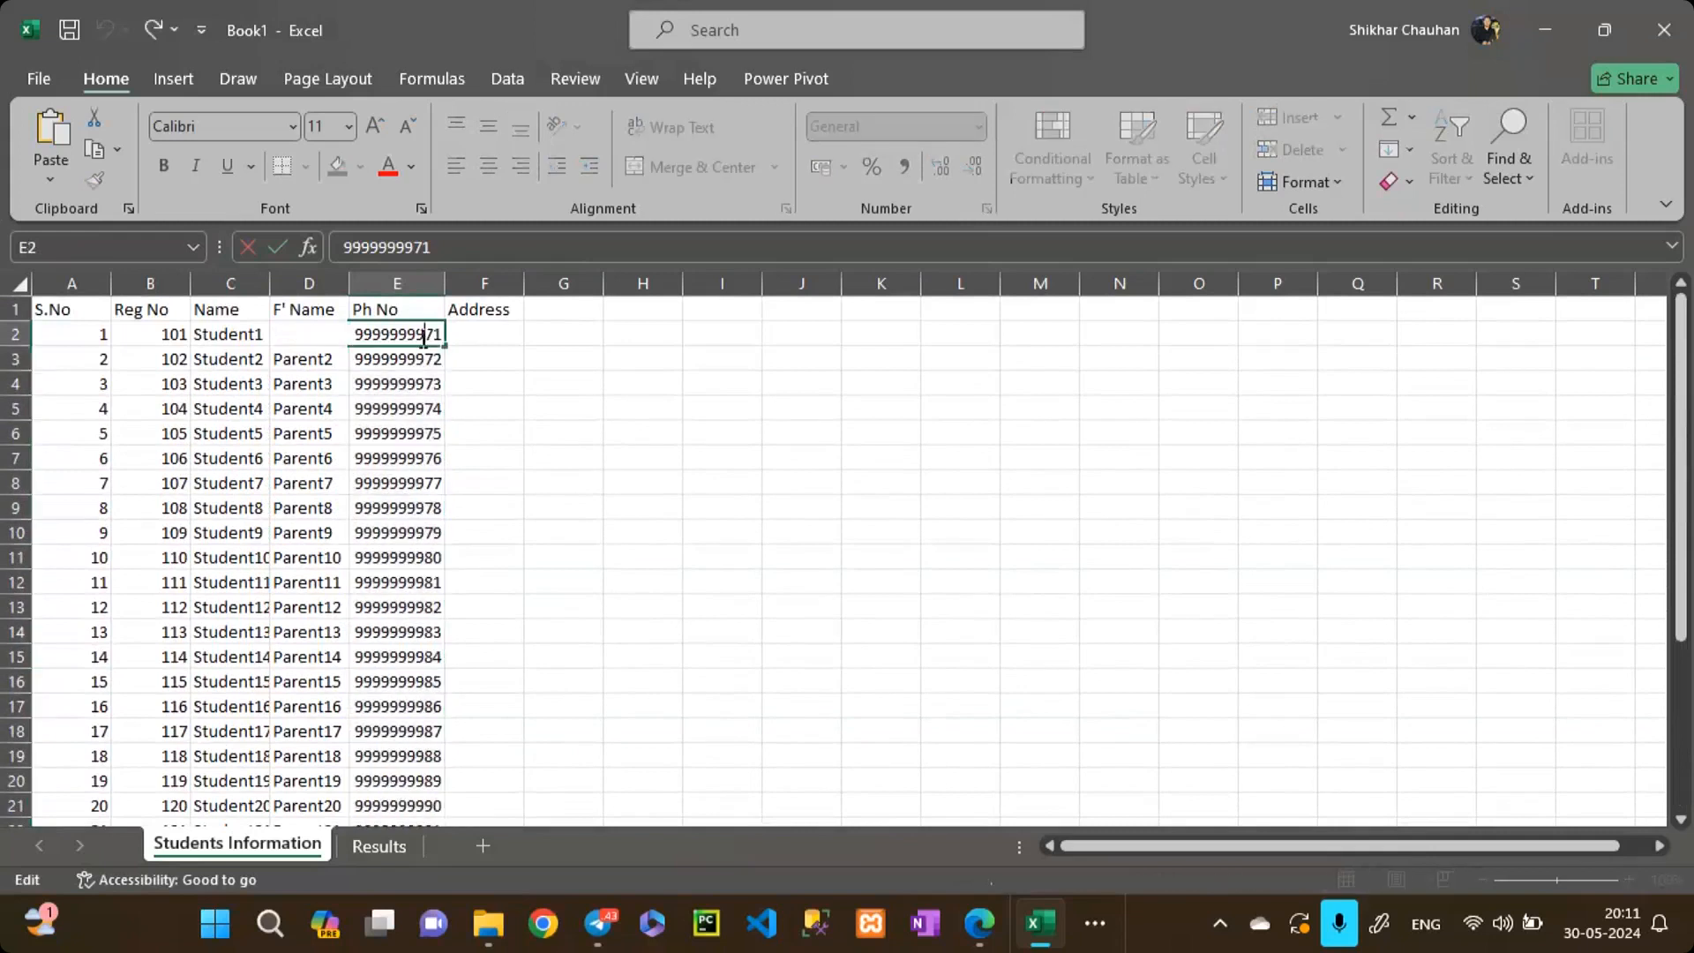
key(BackSpace)
key(BackSpace)
text(01)
key(Return)
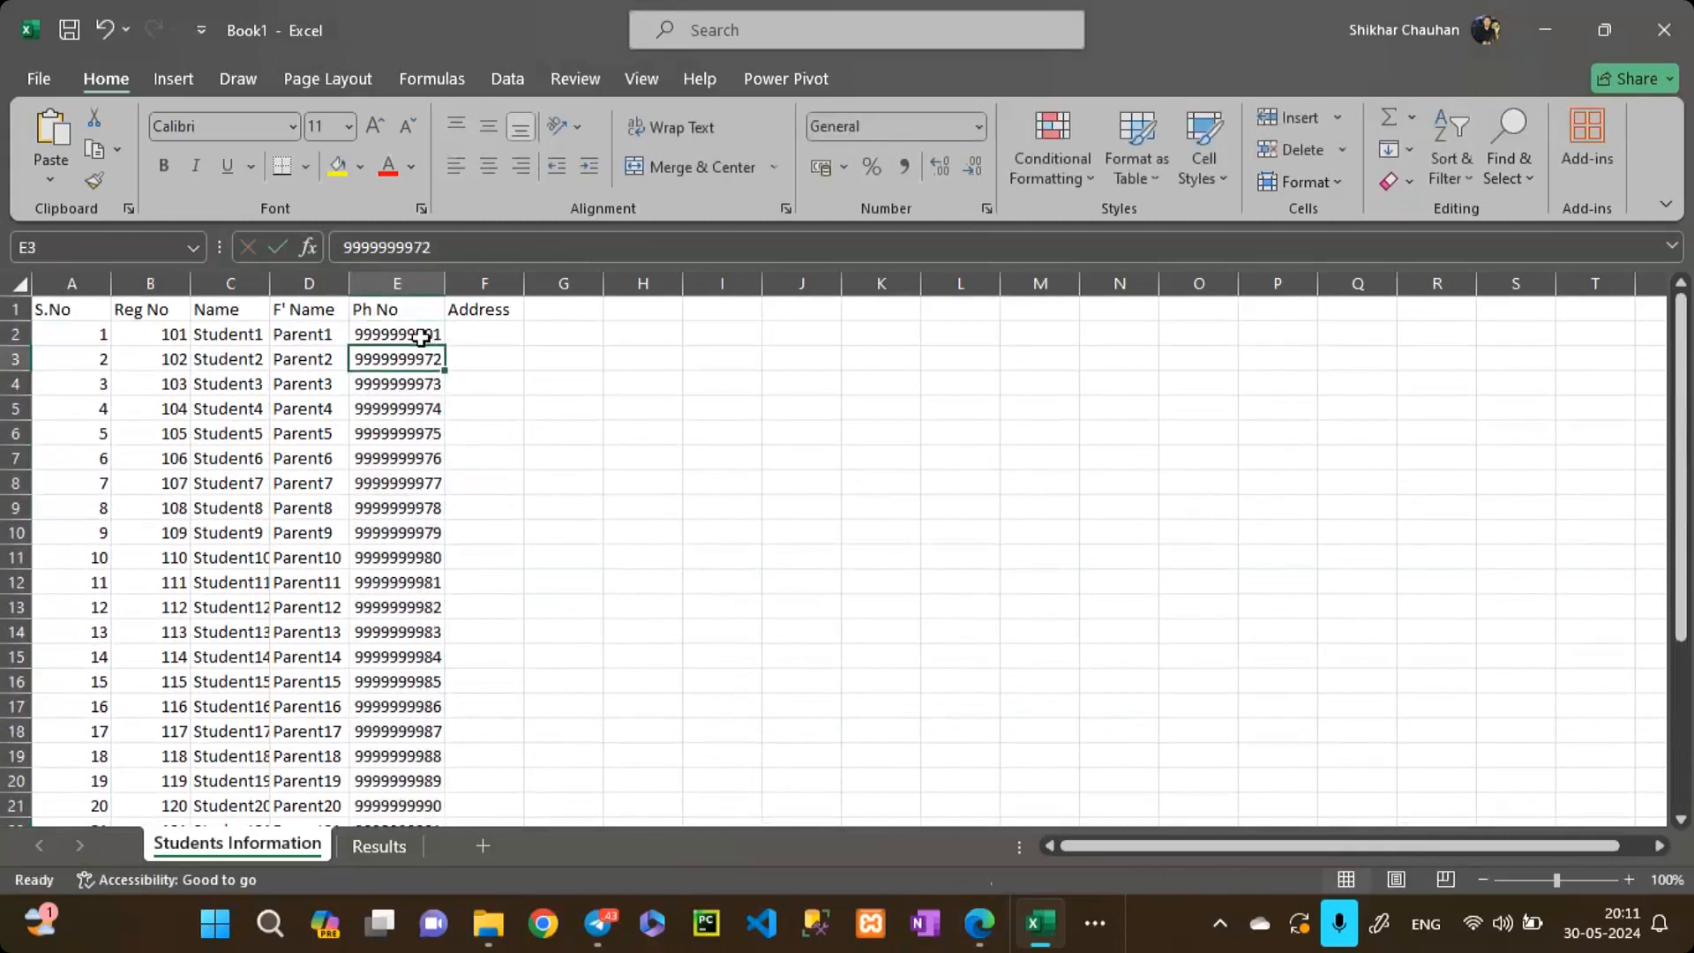
key(F2)
key(BackSpace)
key(BackSpace)
text(02)
key(Return)
Step: Refill the Ph No column to row 31 from the corrected numbers in E2:E3 and check the last rows
click(421, 338)
drag(421, 337, 401, 359)
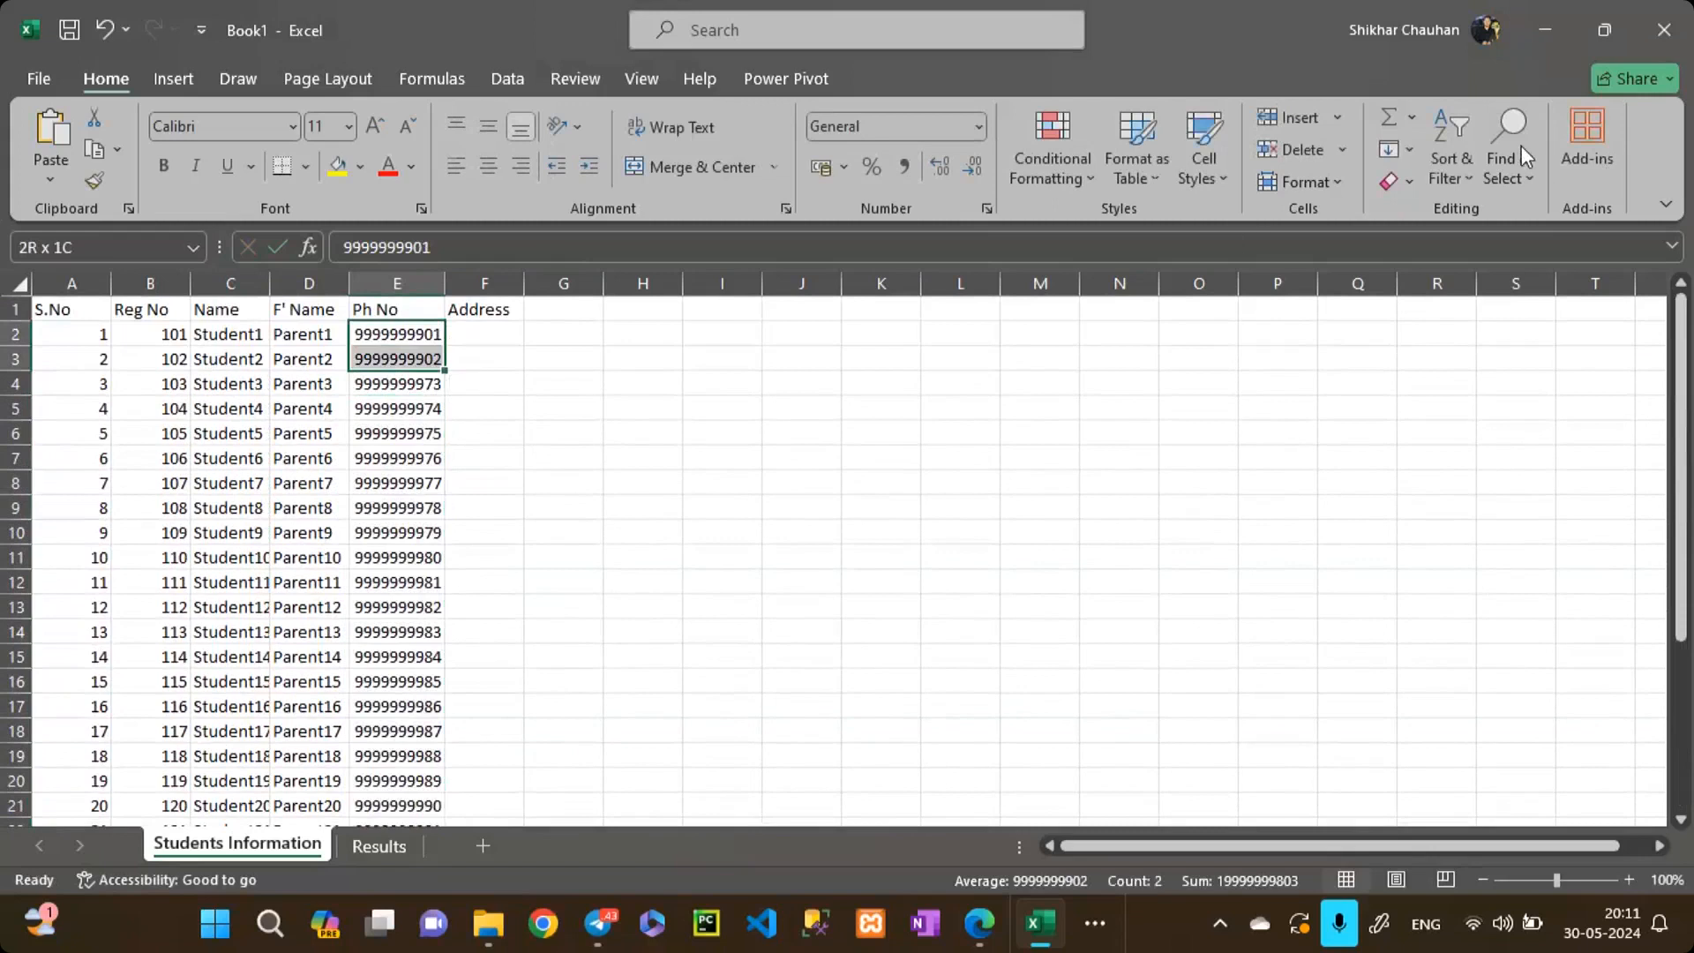
double_click(444, 370)
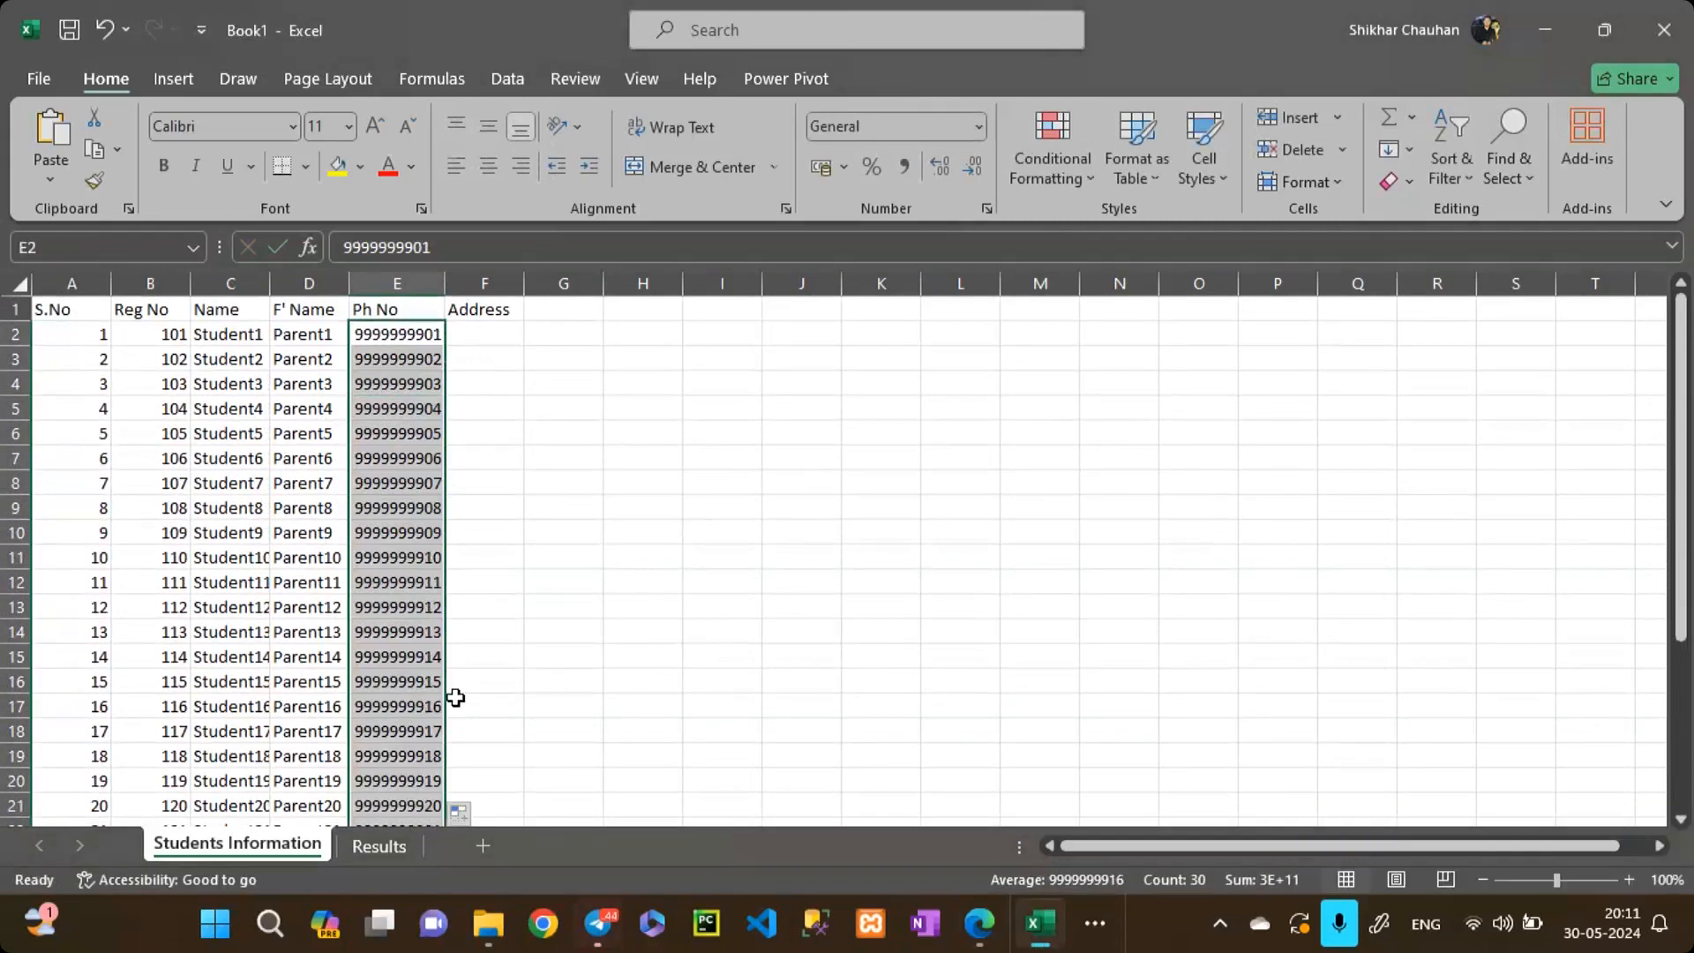
scroll(456, 698, down, 5)
click(1667, 807)
click(1667, 806)
click(529, 722)
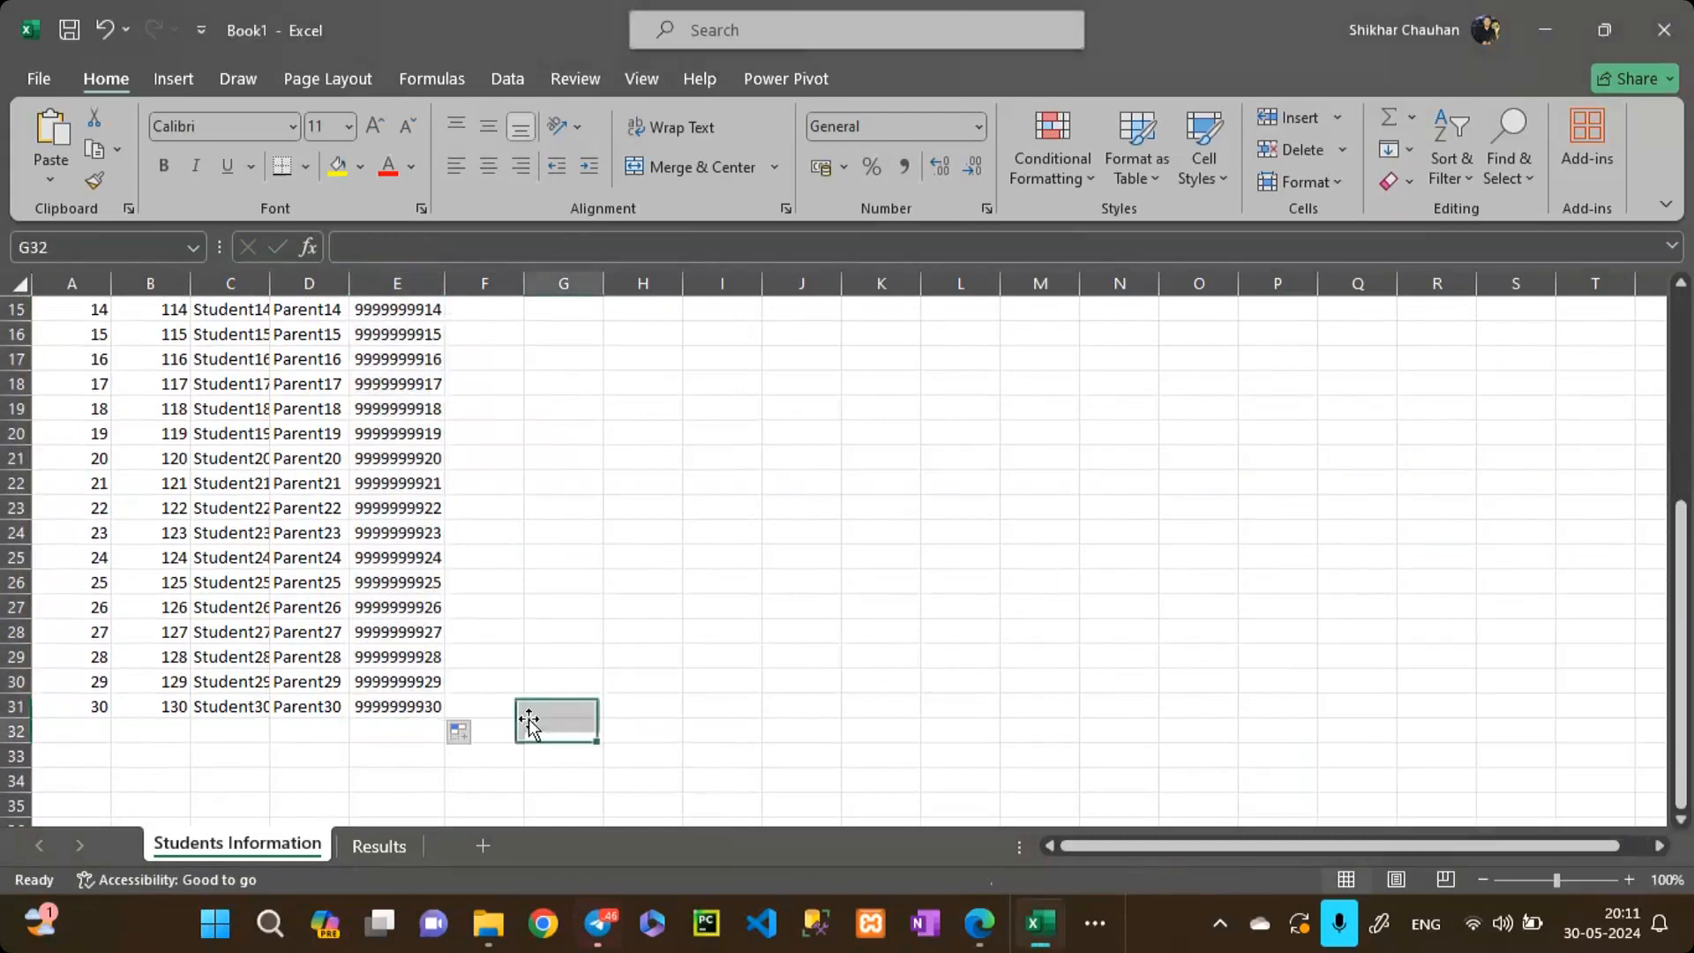
scroll(529, 722, up, 5)
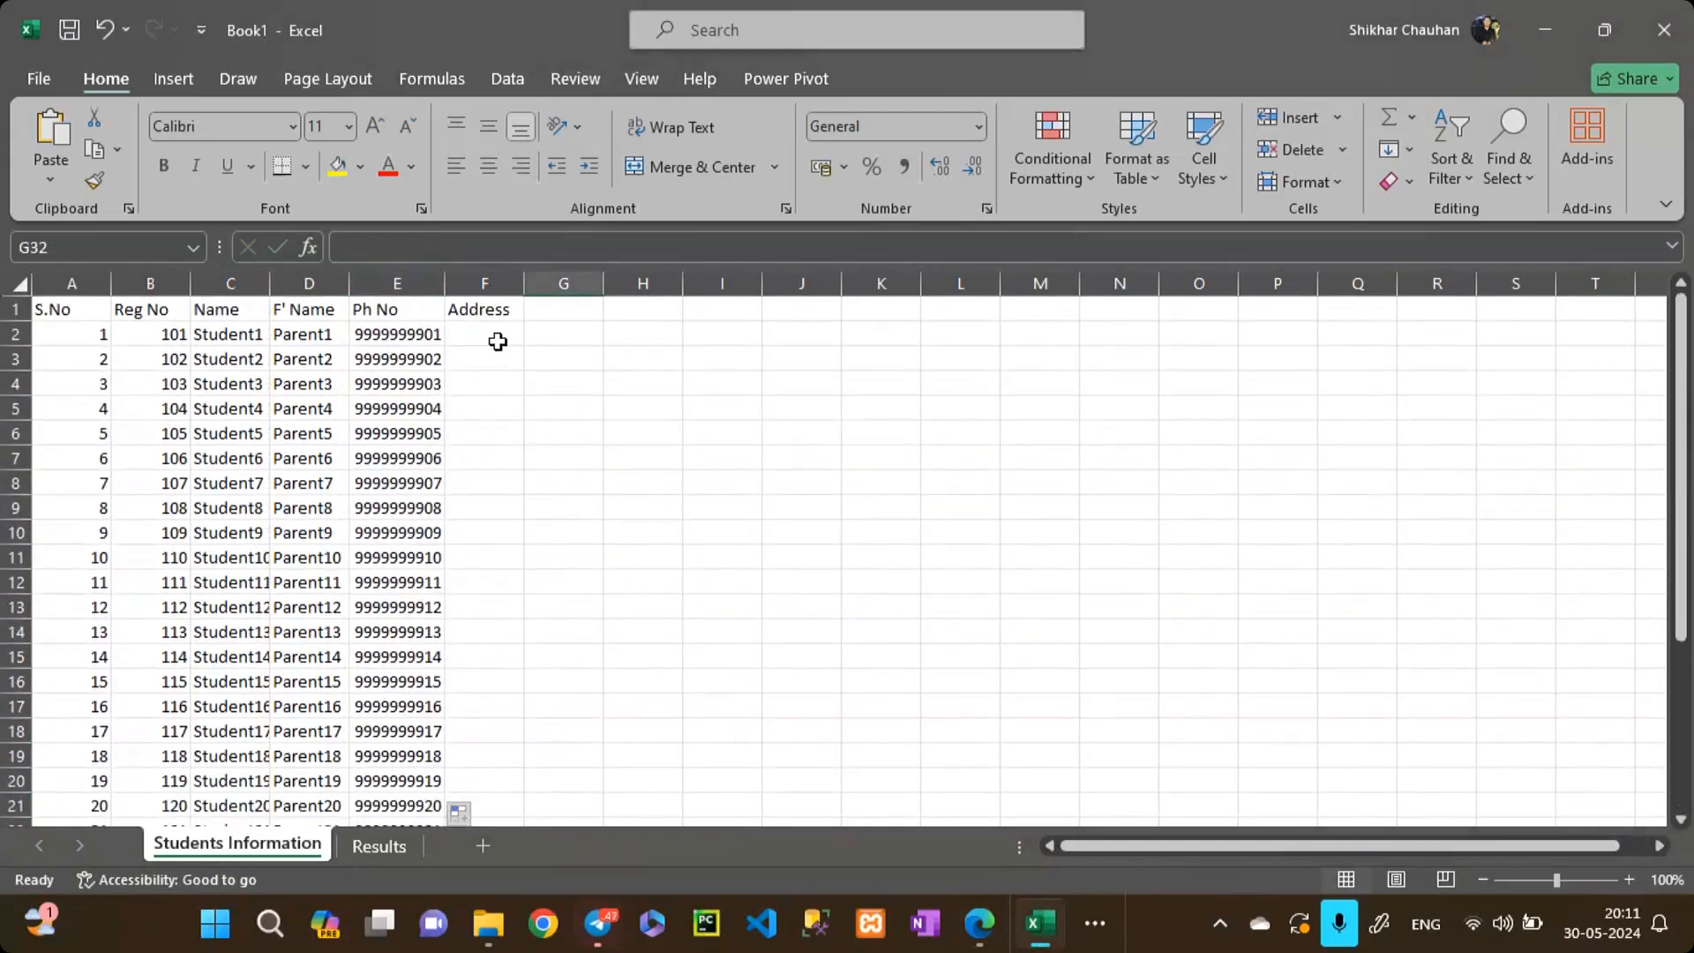
Step: Decline the incoming call and hide the chat notifications covering the worksheet
click(498, 343)
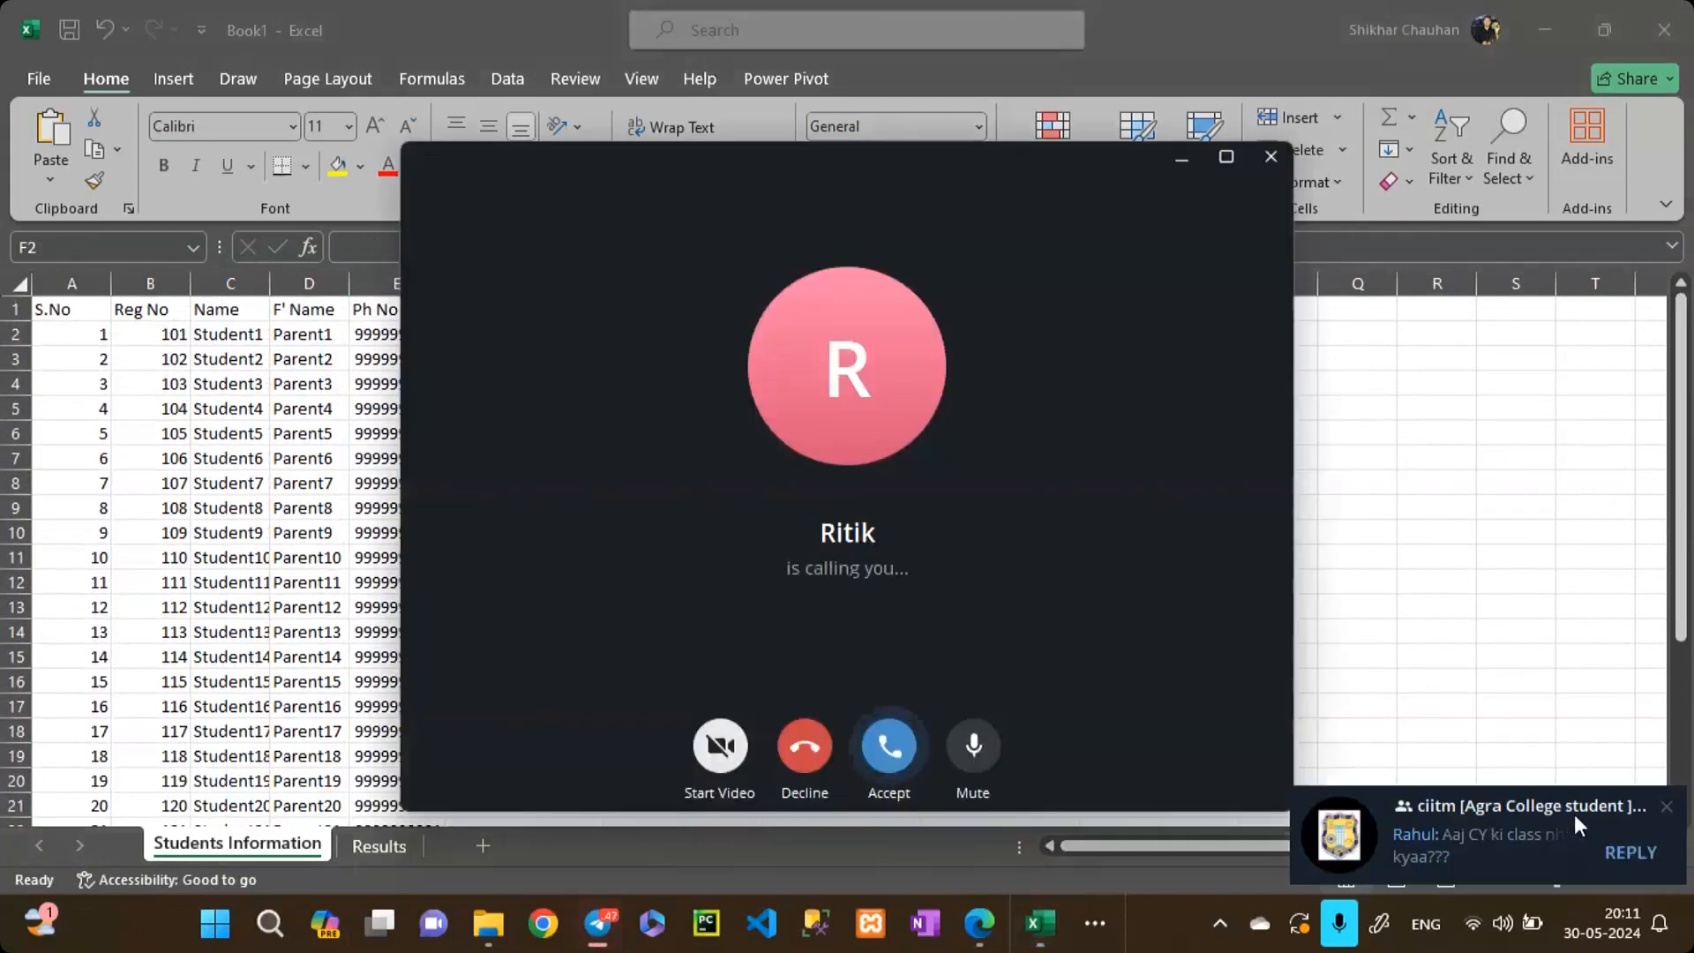
click(805, 746)
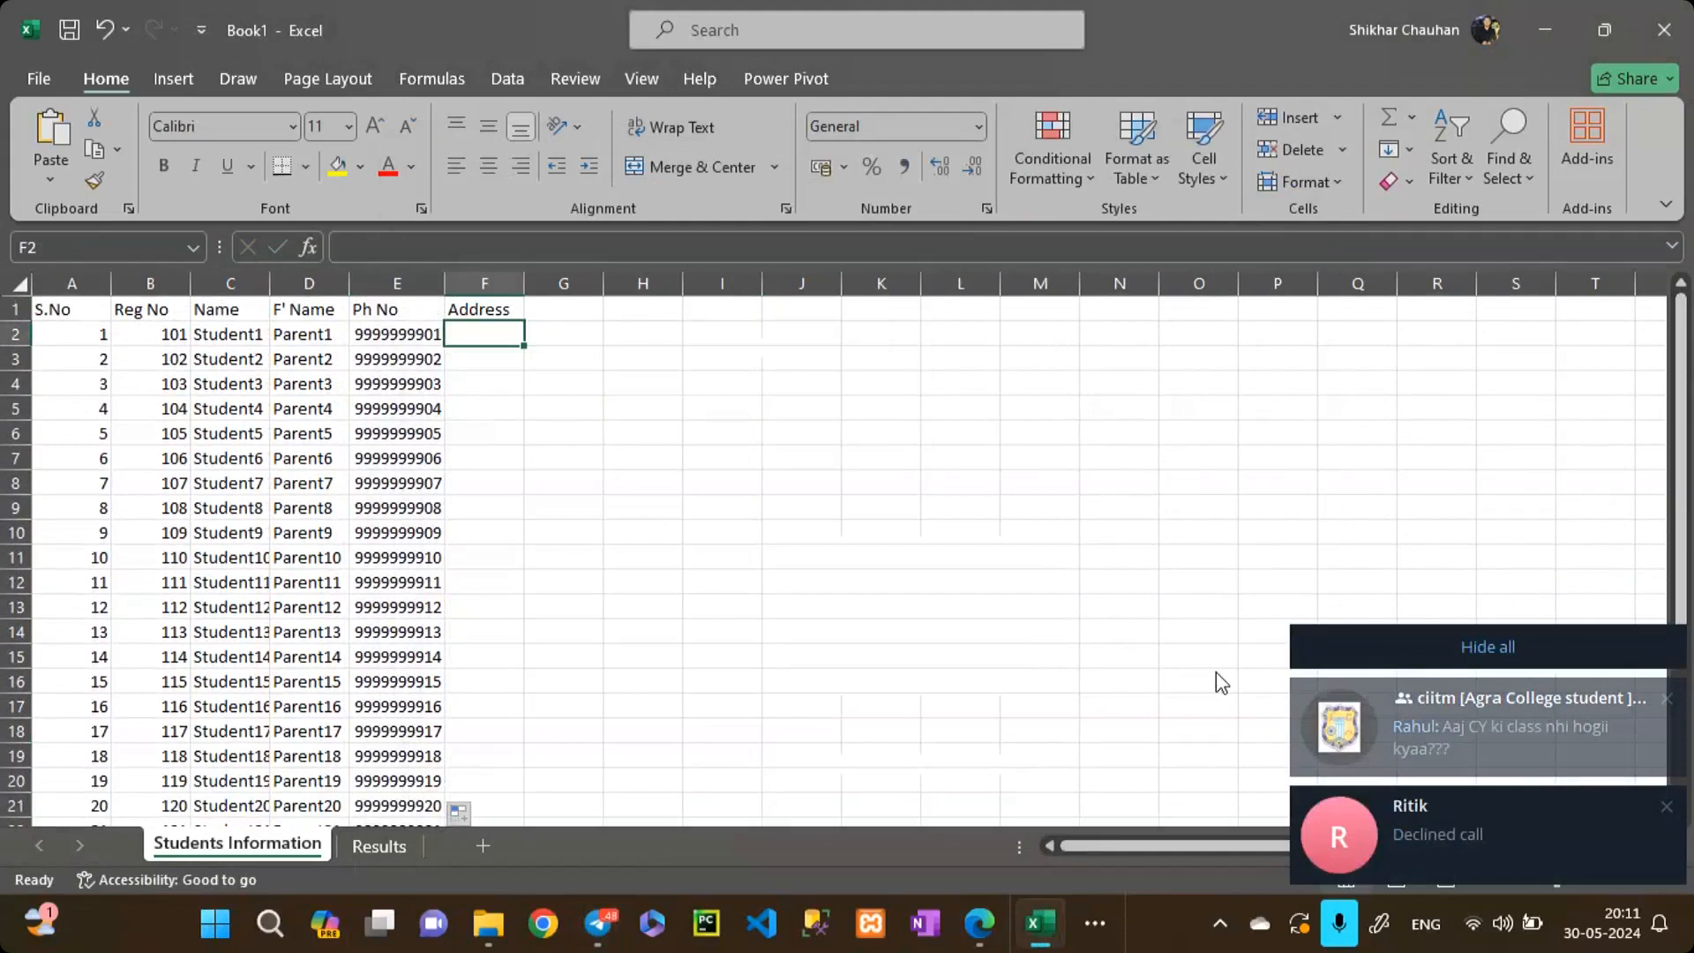
click(1464, 650)
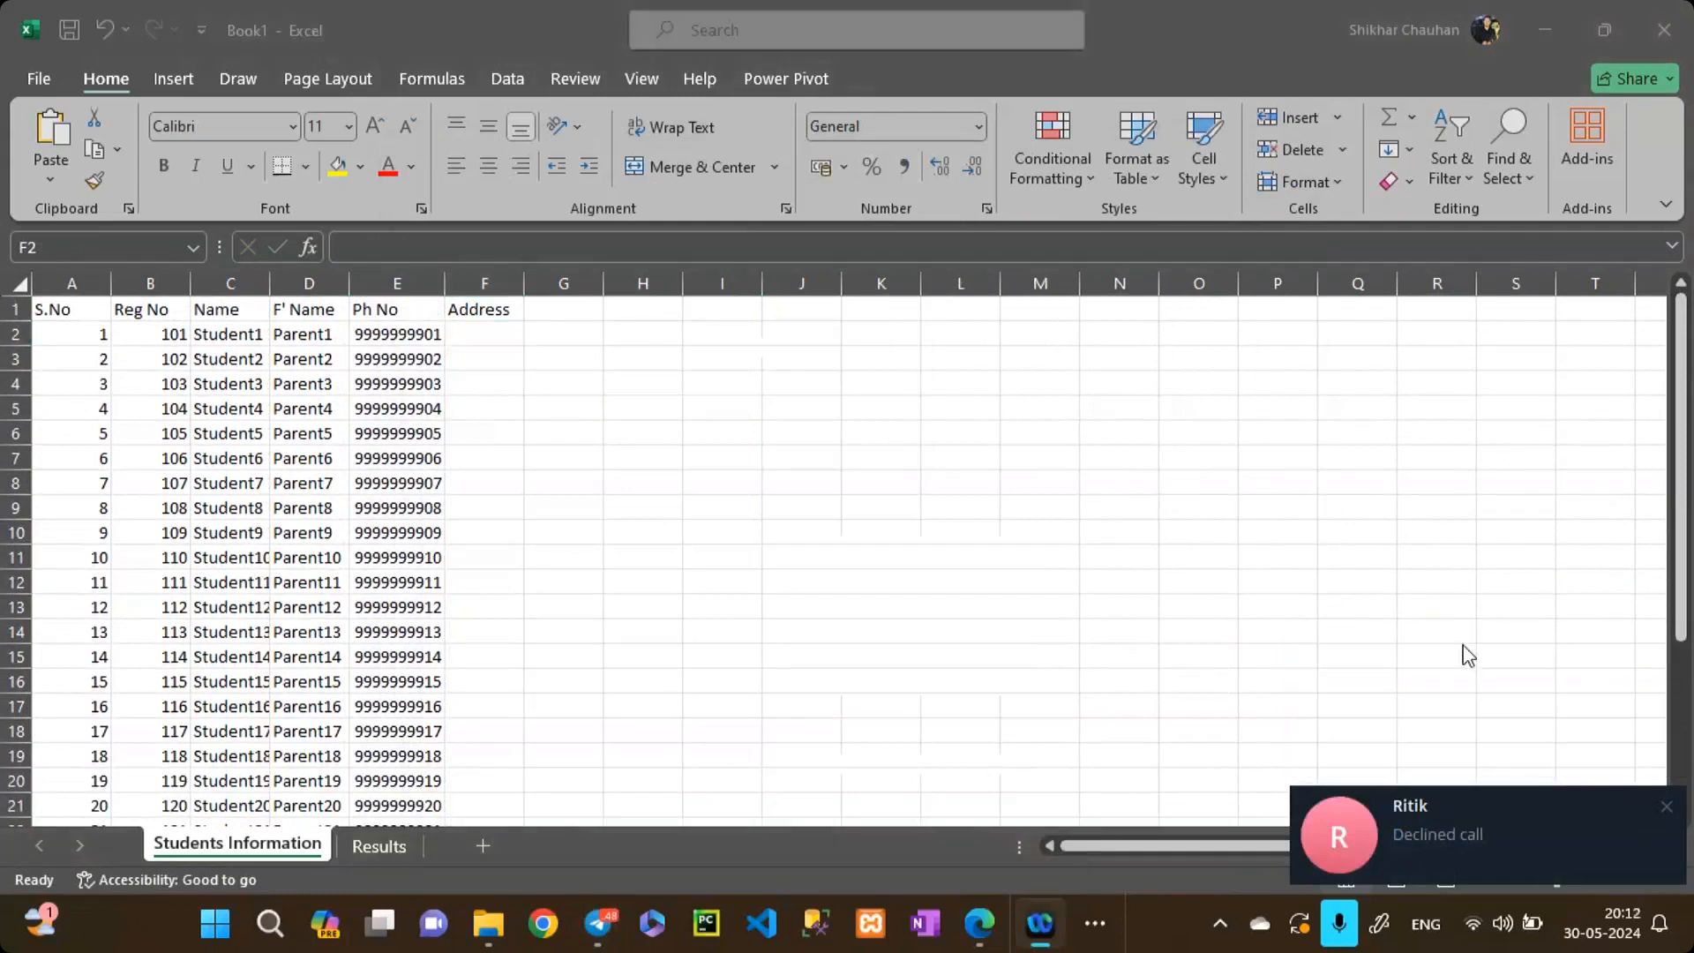
Step: Enter Address1 in F2 and Address2 in F3 under the Address header
click(488, 343)
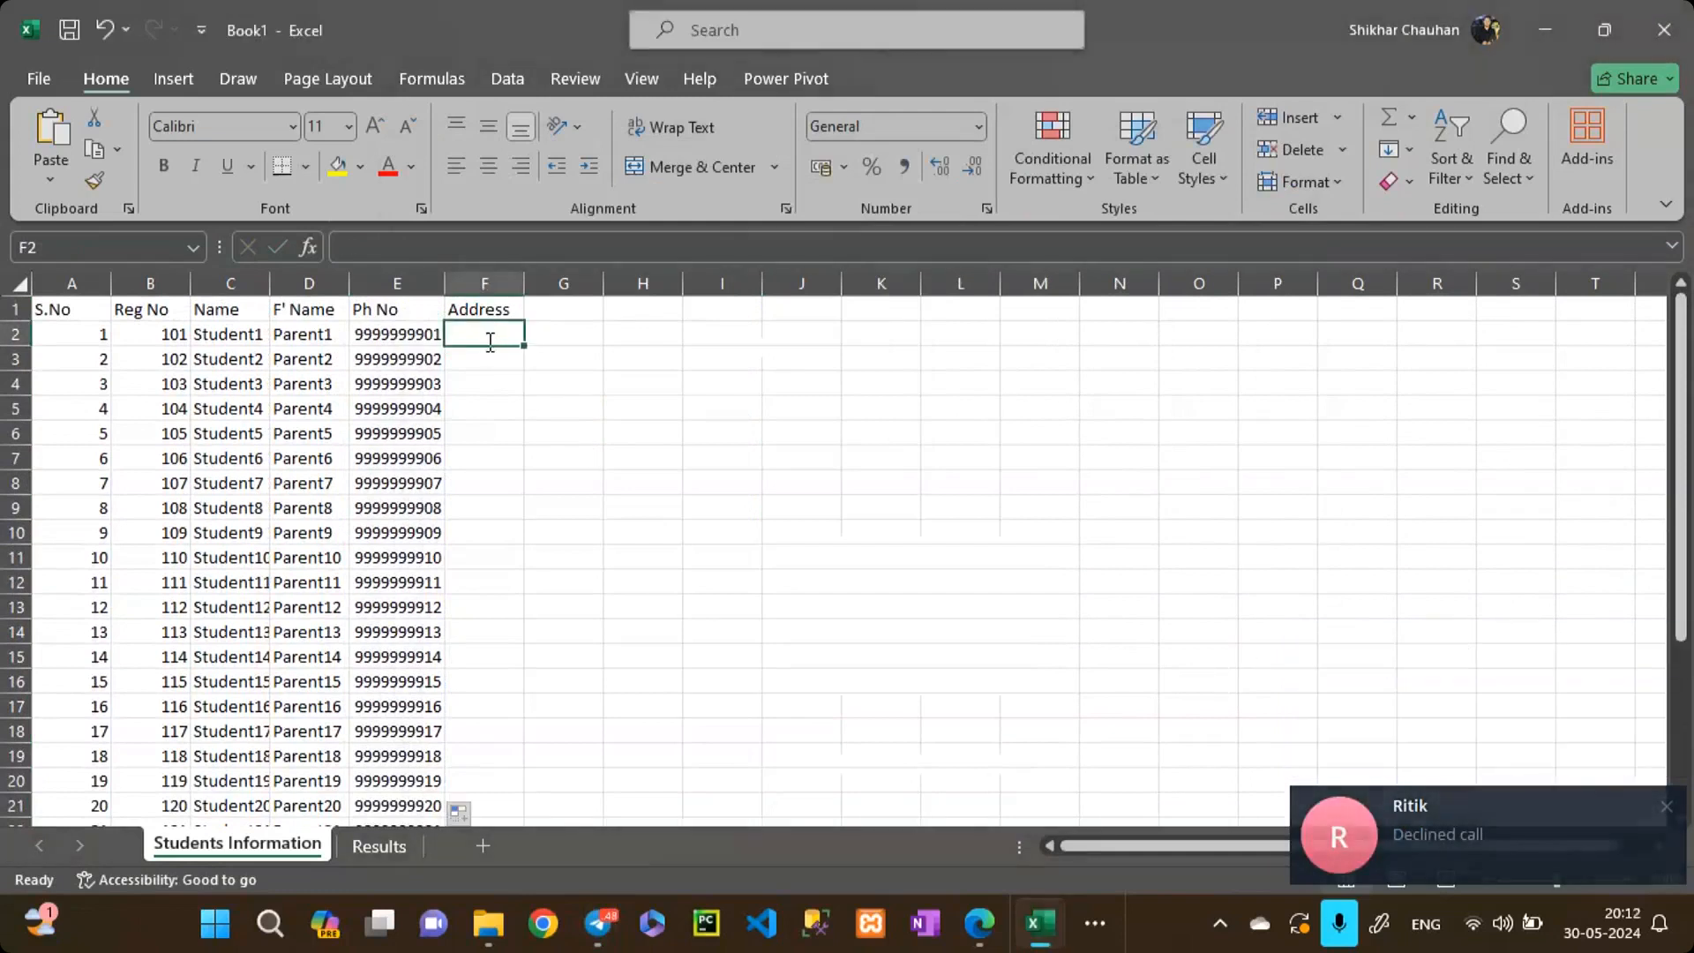
text(Ad)
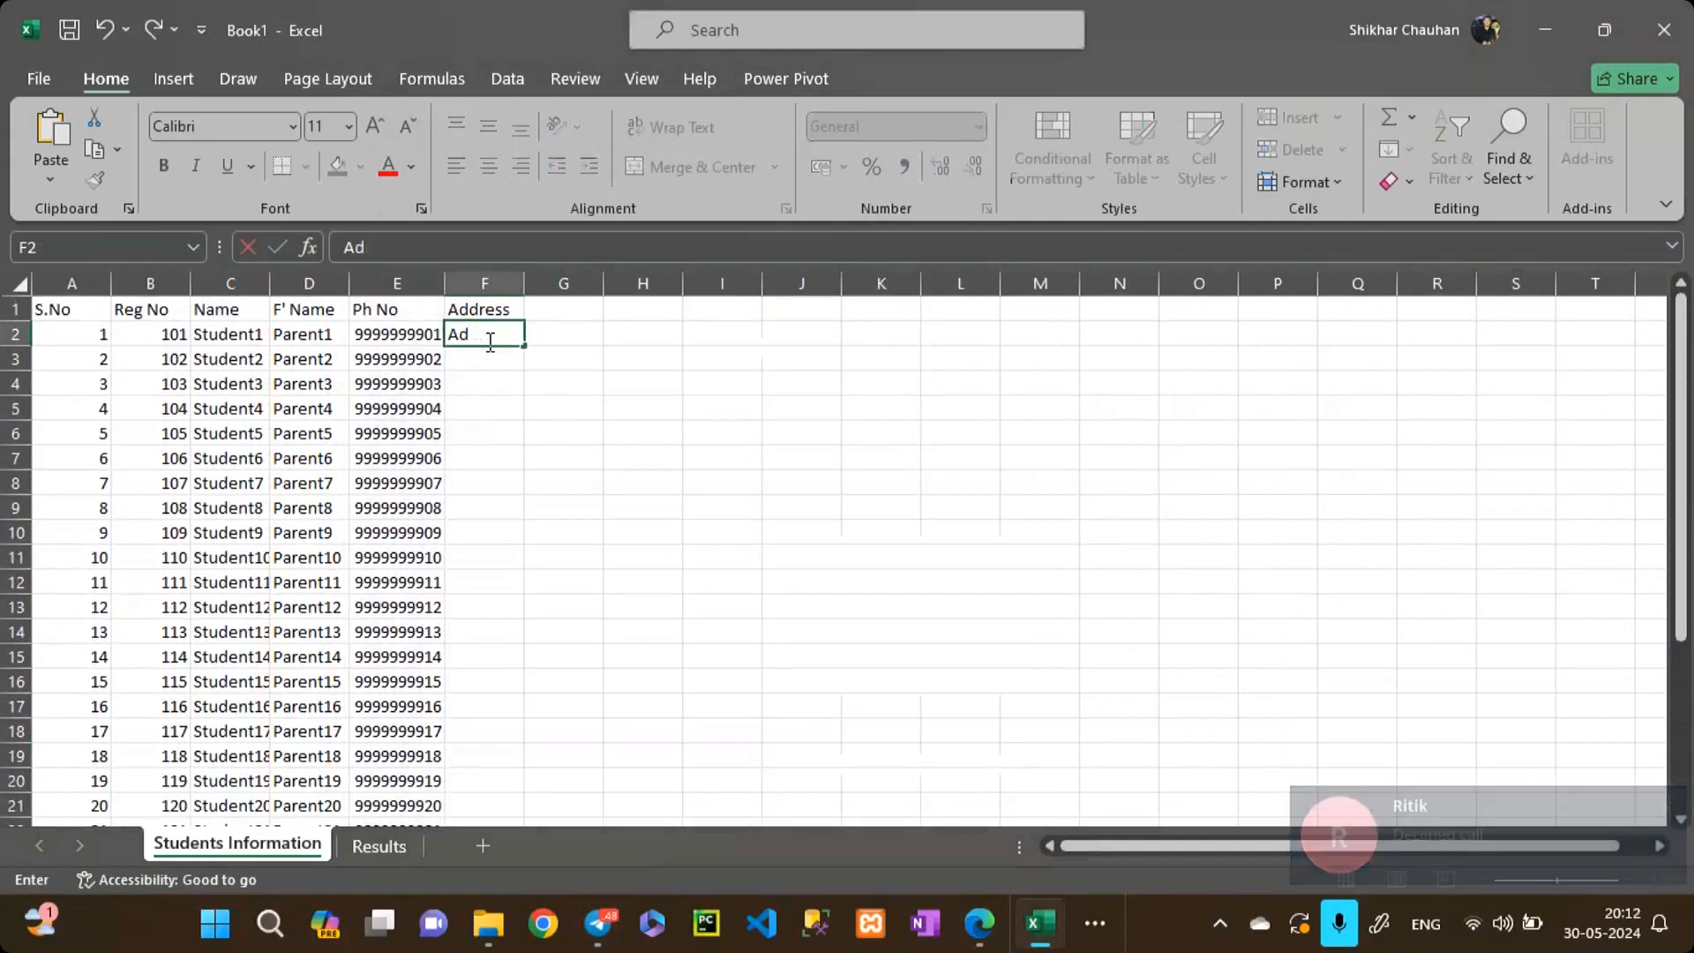
text(dress1)
key(Return)
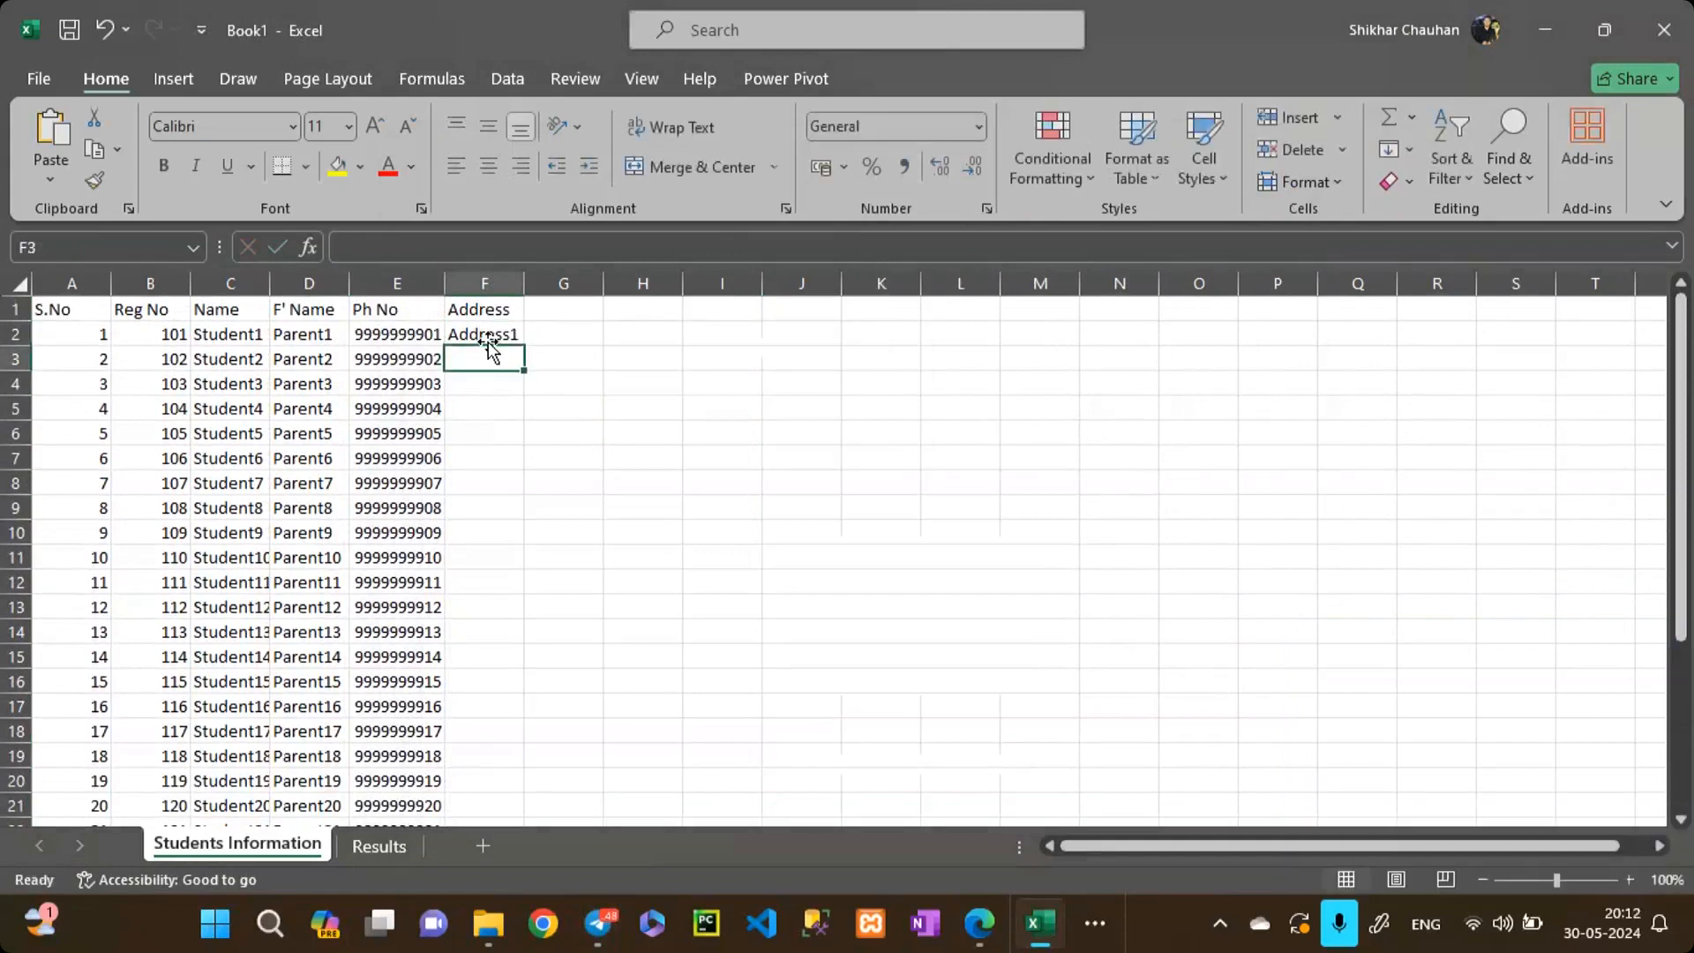
click(486, 333)
key(Down)
key(ctrl+d)
double_click(503, 360)
key(BackSpace)
text(2)
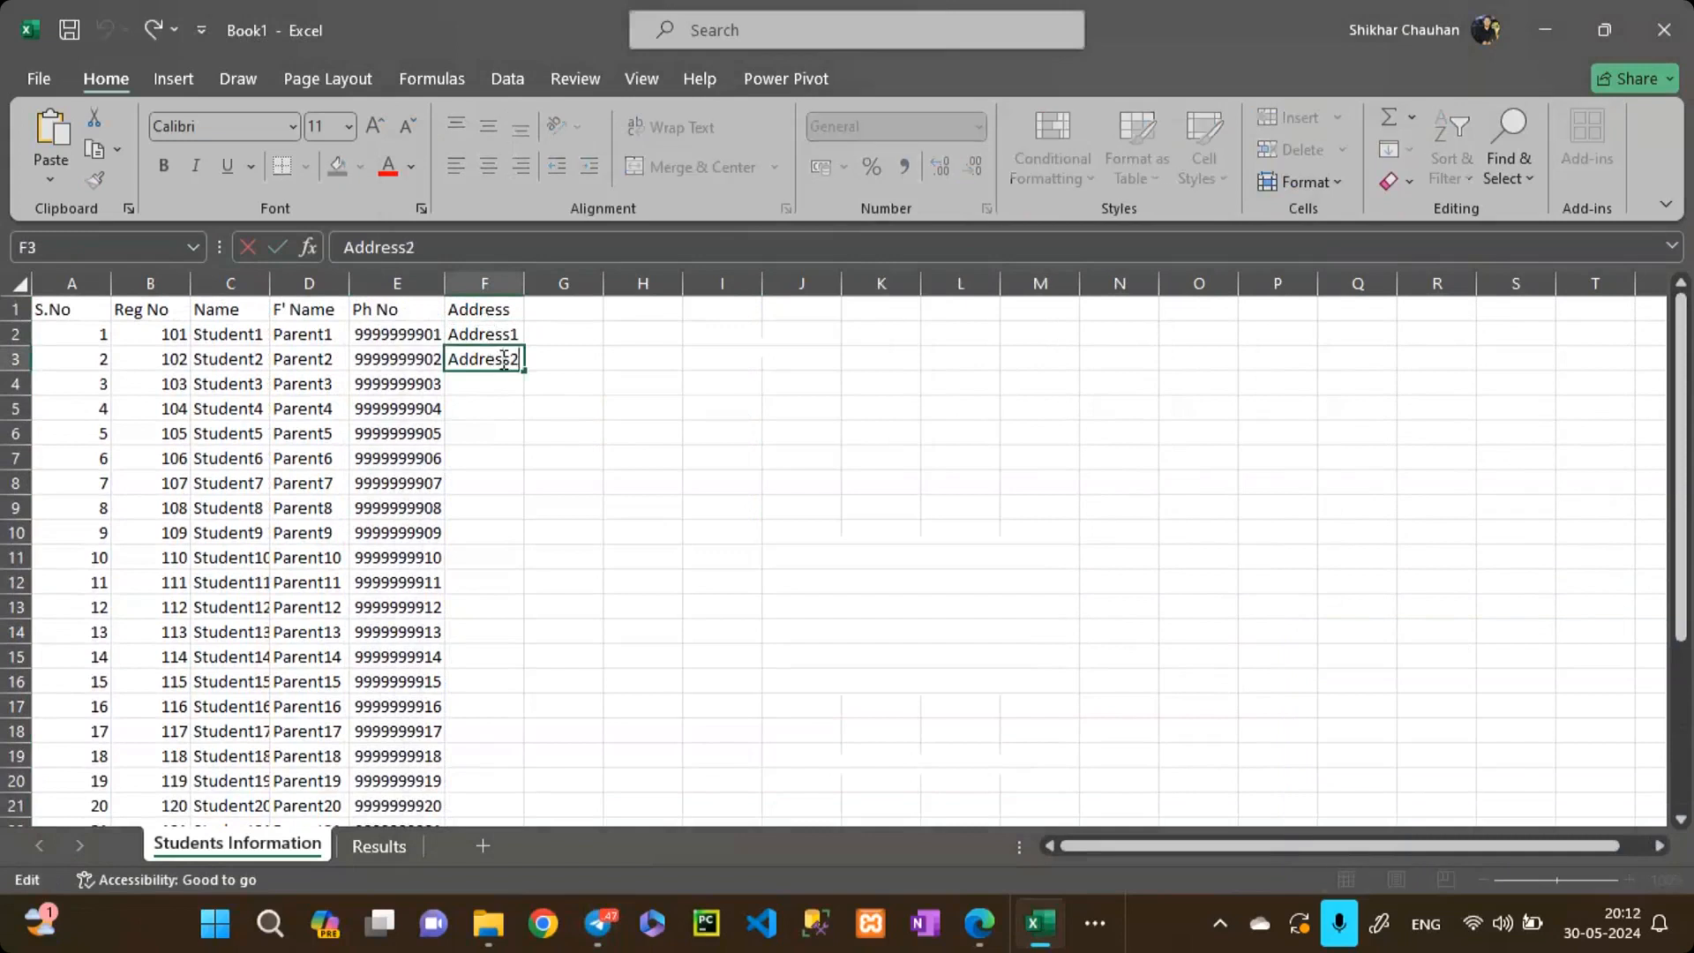
key(Return)
Step: Fill the numbered addresses down the Address column to row 31 and fit the column width to its contents
drag(484, 334, 502, 361)
double_click(524, 374)
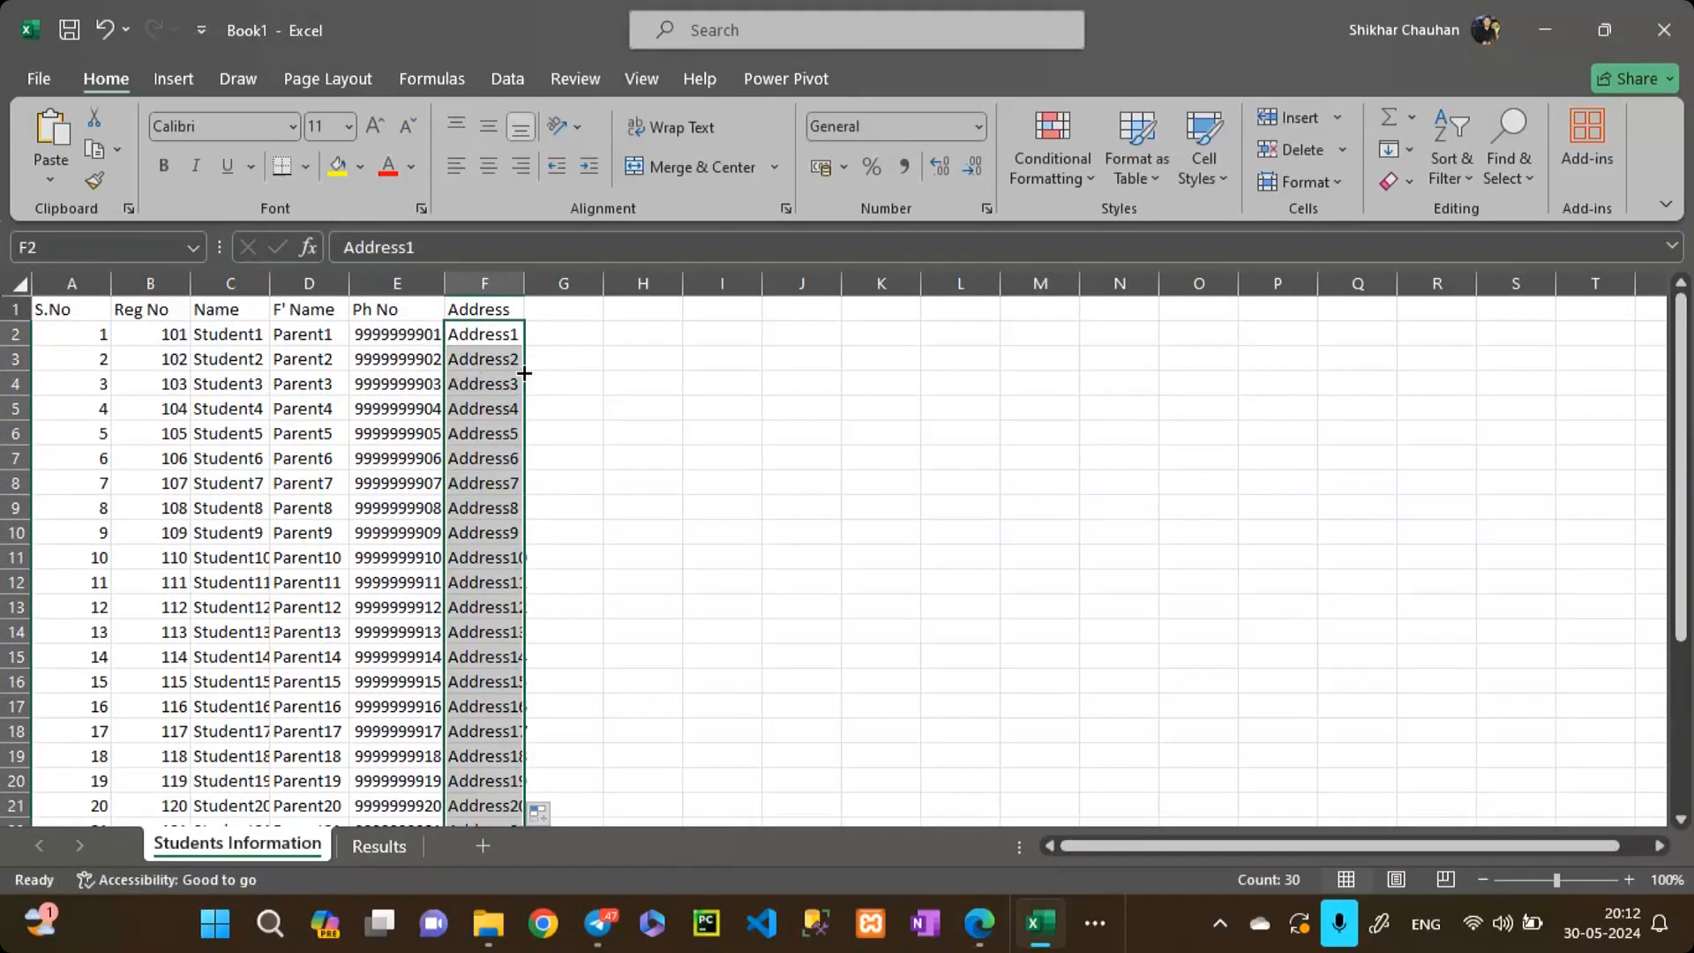
click(582, 386)
double_click(525, 280)
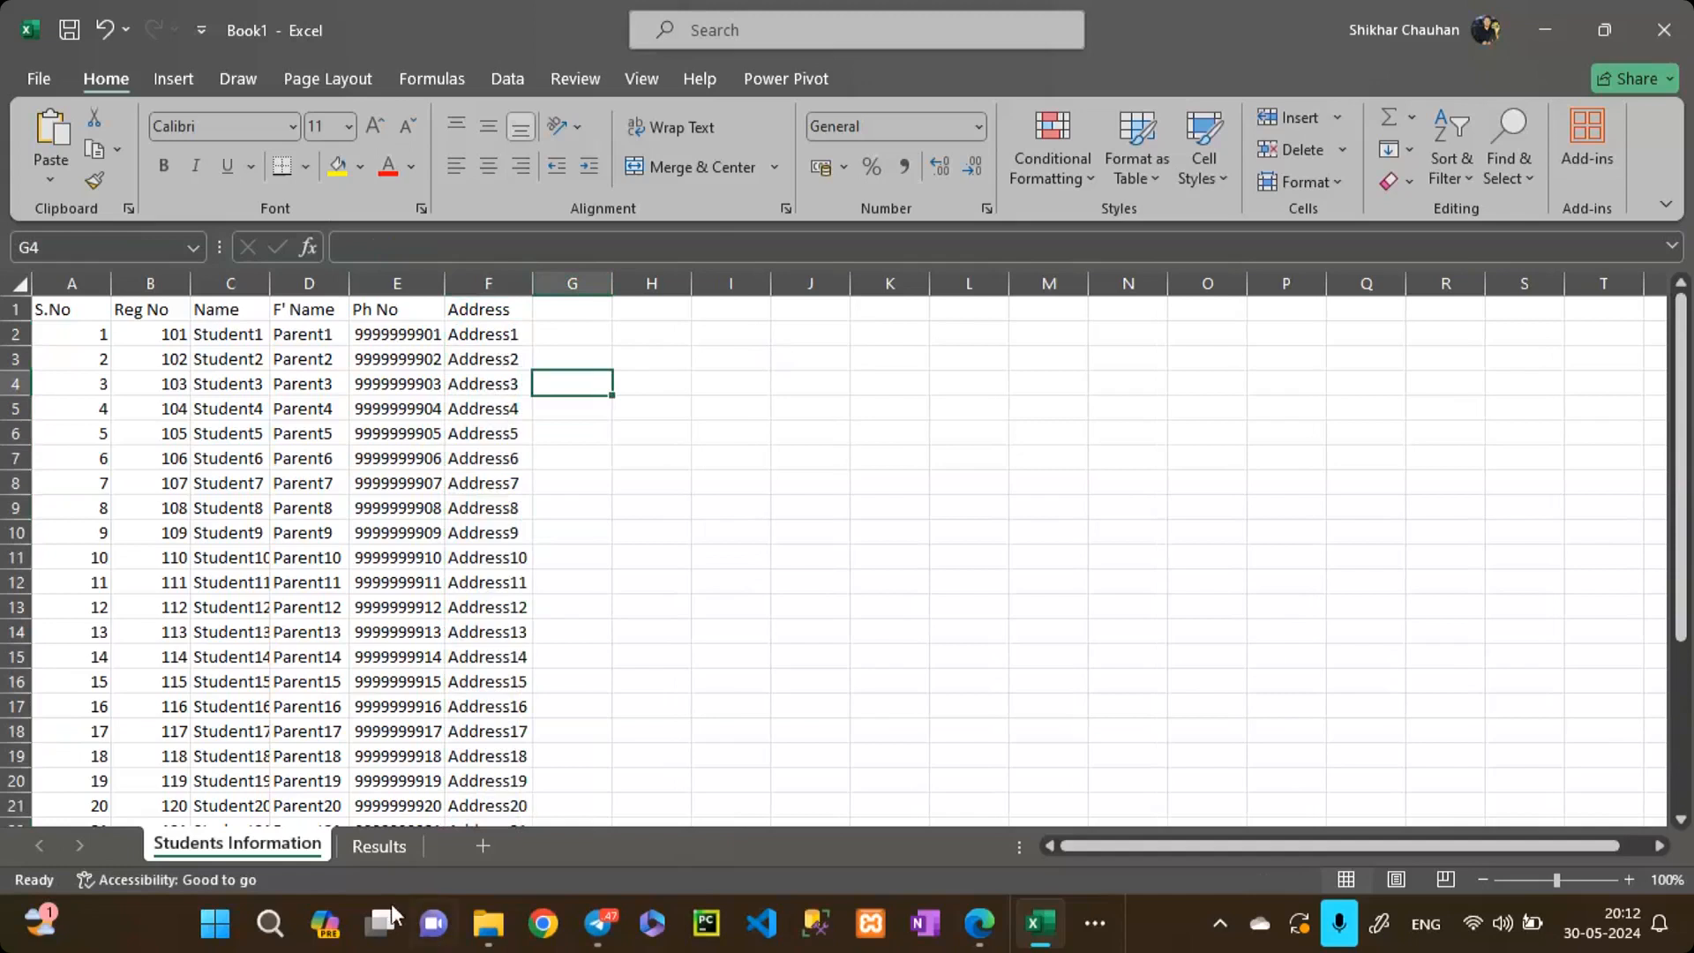
Step: Open the Results sheet and enter the header S.No in A1
click(388, 851)
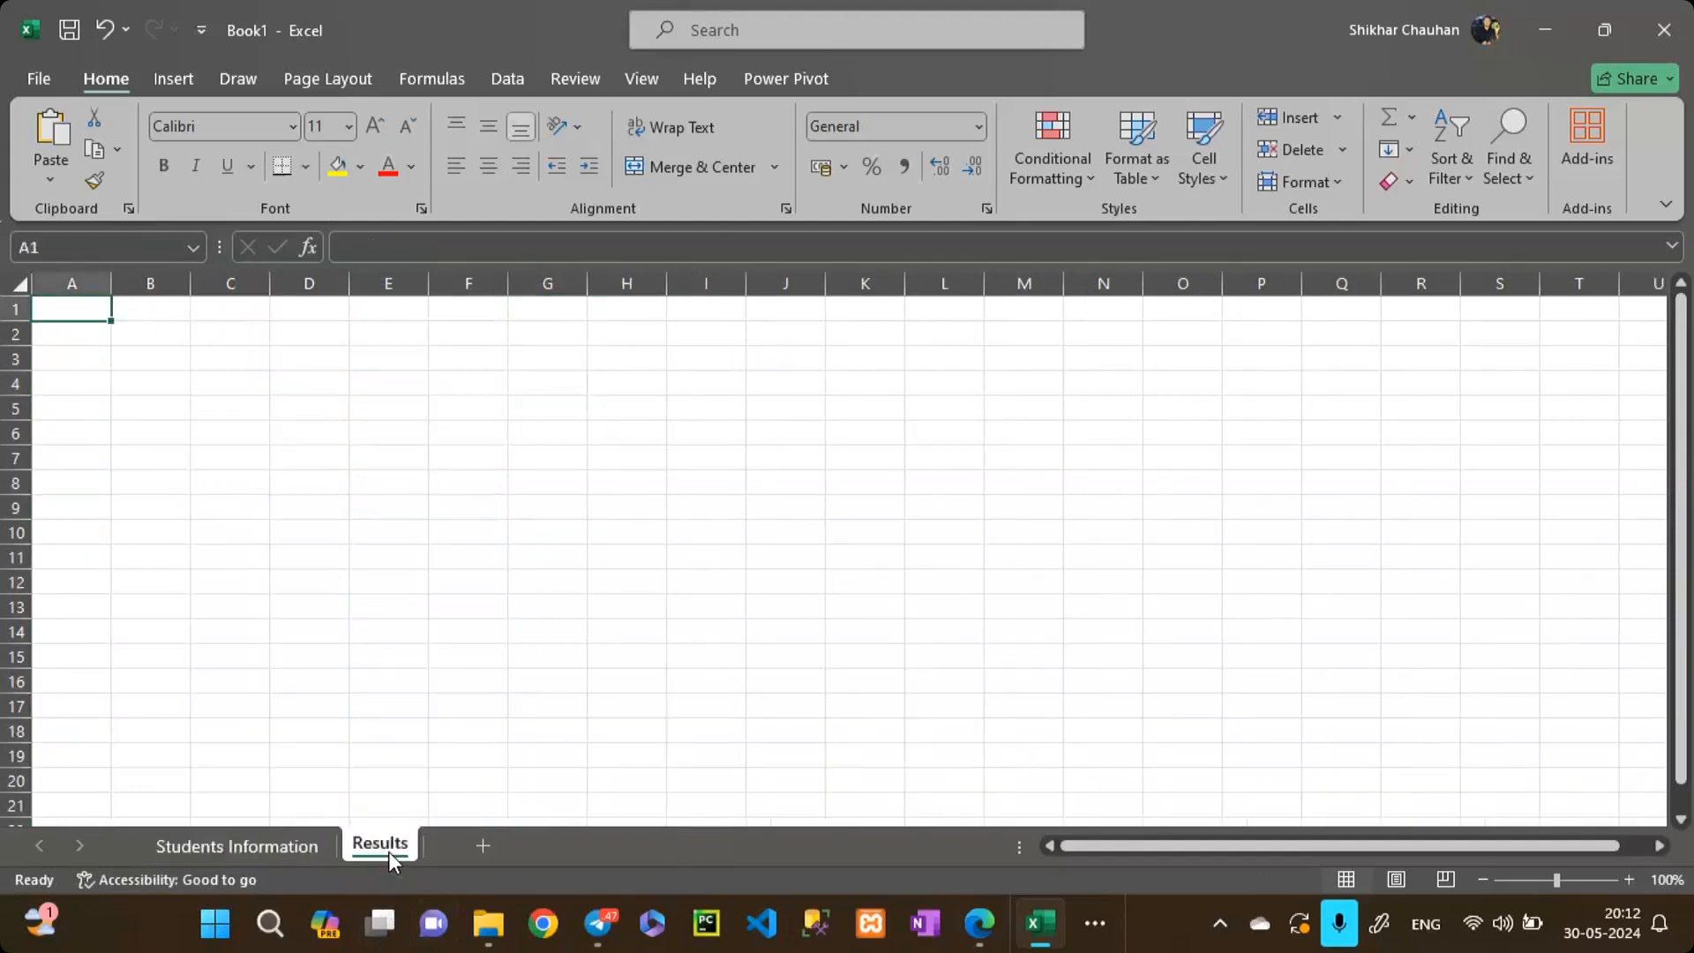
text(S)
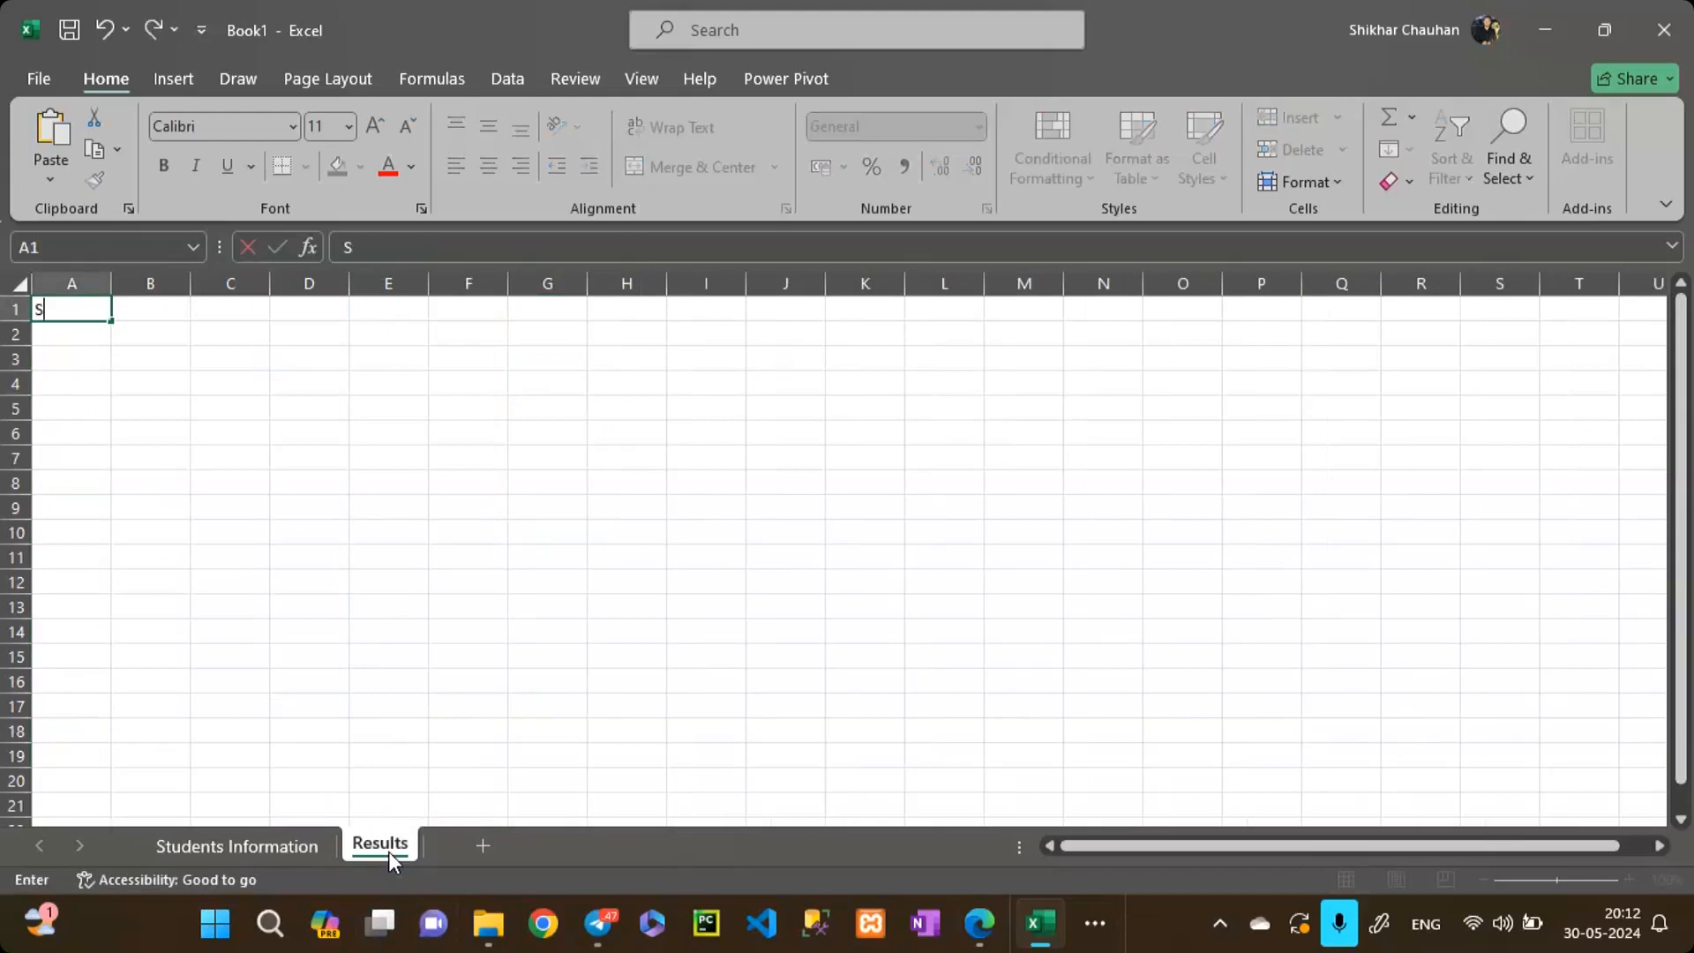
text(=)
text(.No)
key(Return)
key(Right)
key(Up)
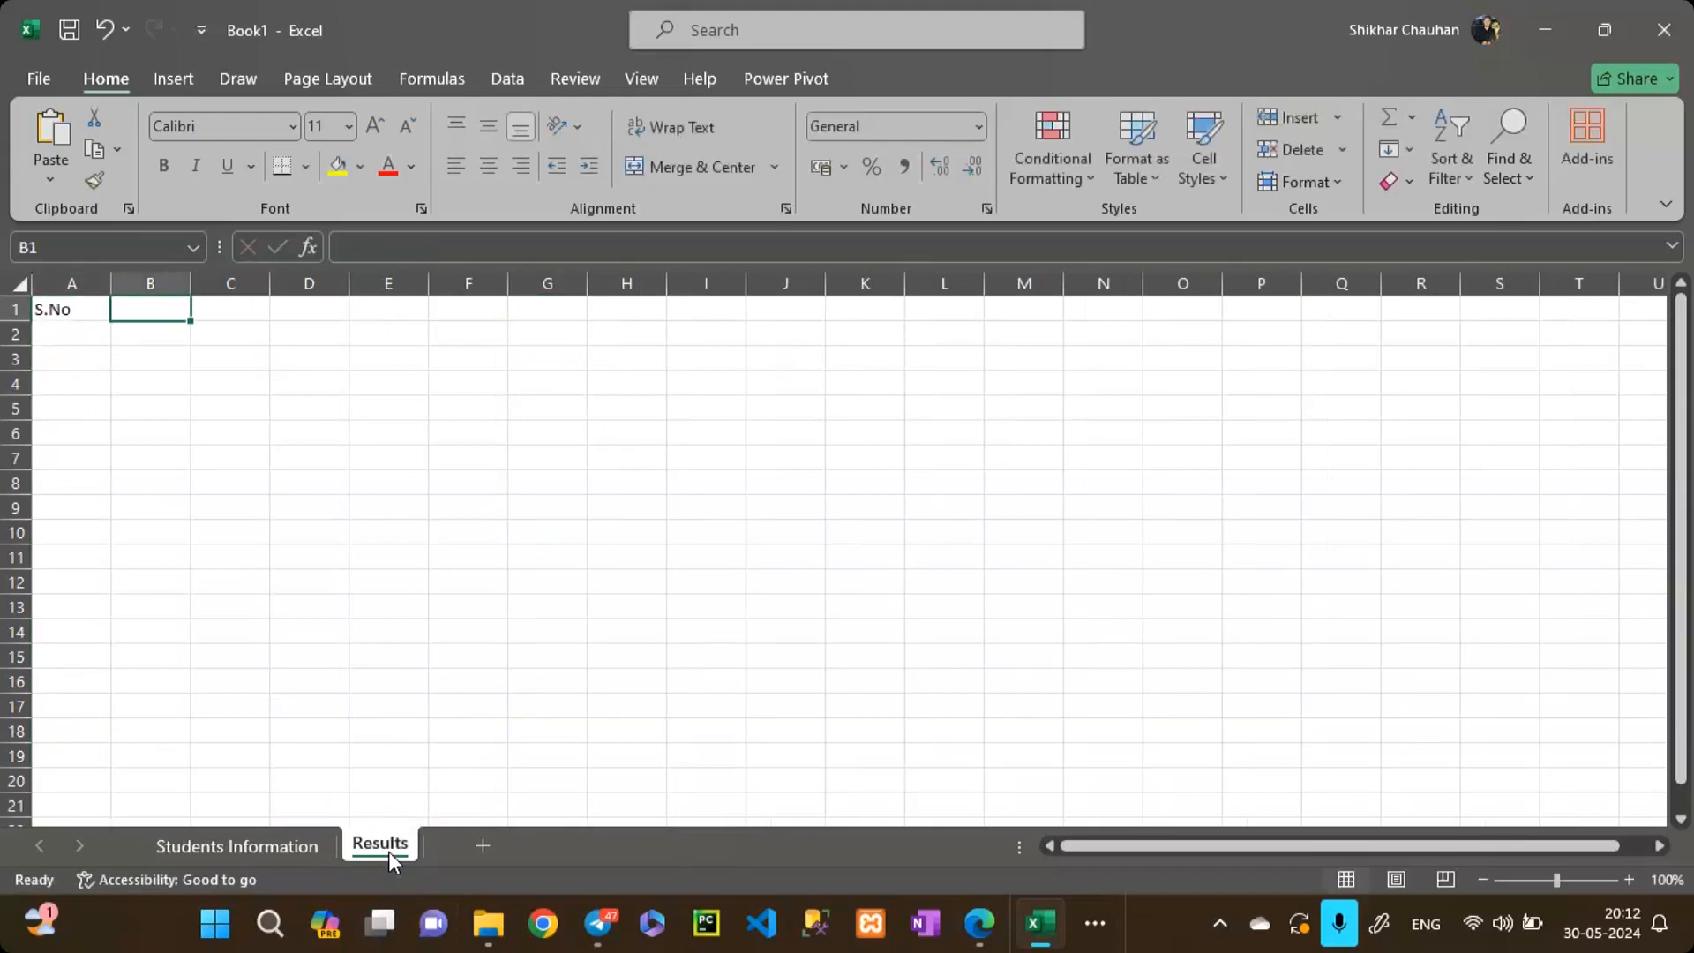
Step: Enter the headers Roll Numebr in B1 and Name in C1 of the Results sheet
text(Name)
key(Return)
key(Right)
key(Left)
key(Up)
text(Roll Numebr)
key(Right)
text(Name)
key(Return)
Step: Copy the serial numbers, registration numbers and names in A2:C31 of Students Information and paste them at A2 of Results
click(236, 845)
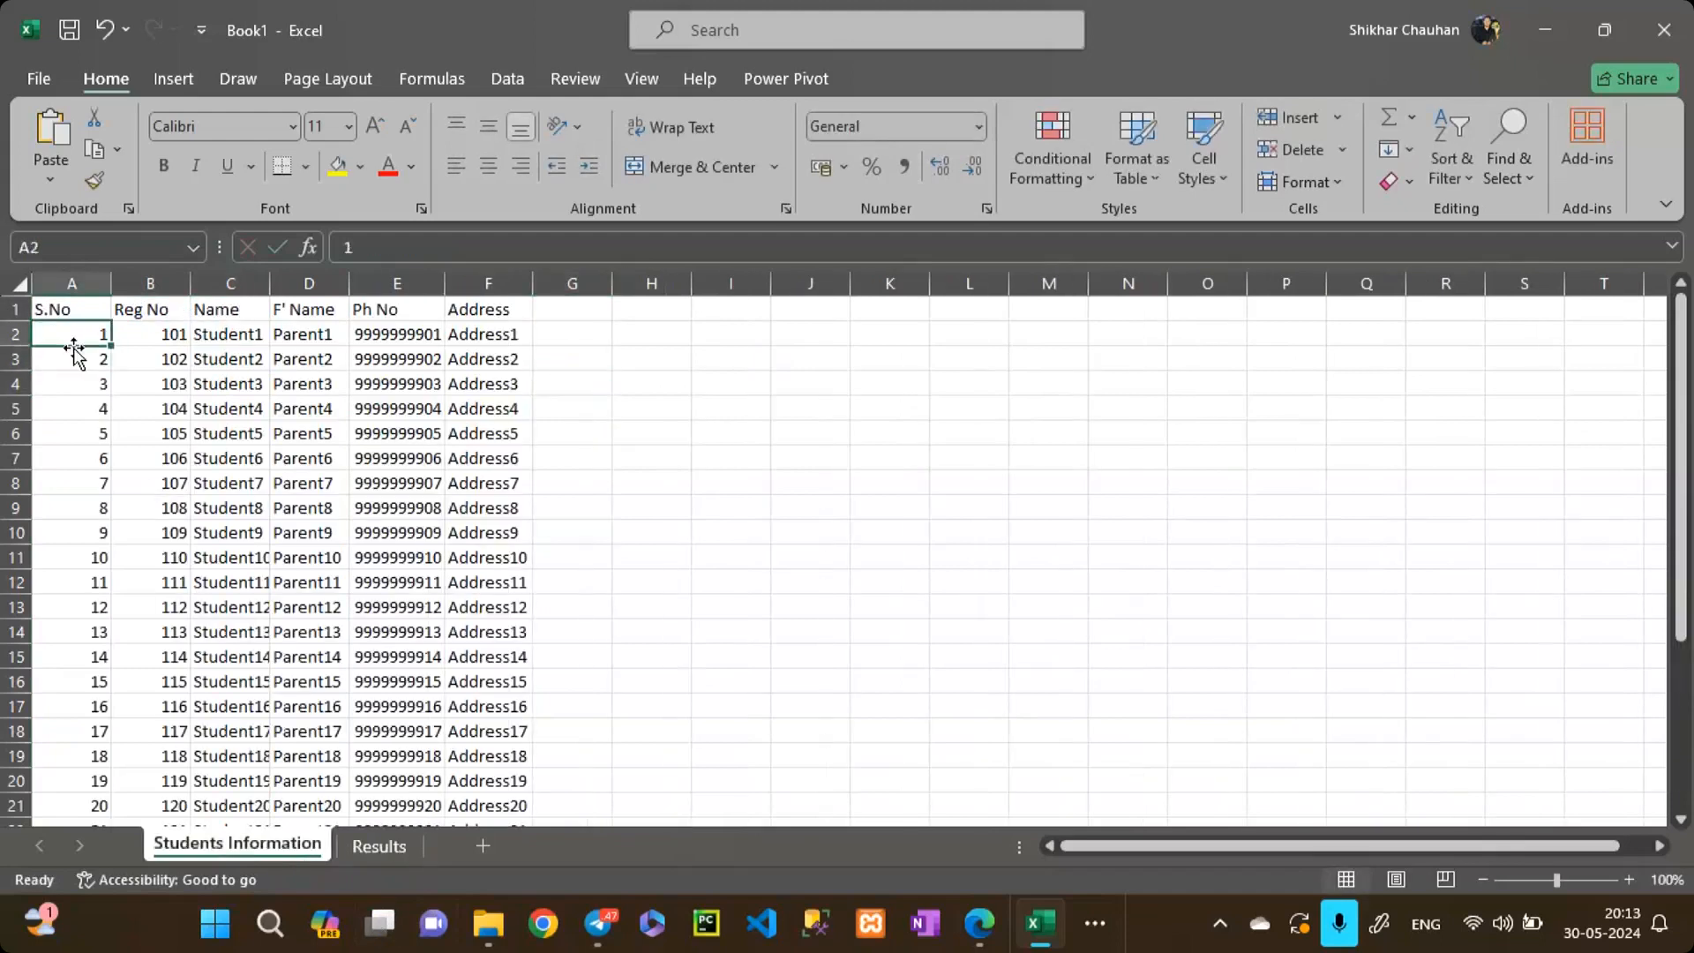
drag(74, 336, 231, 335)
key(ctrl+shift+Down)
key(ctrl+c)
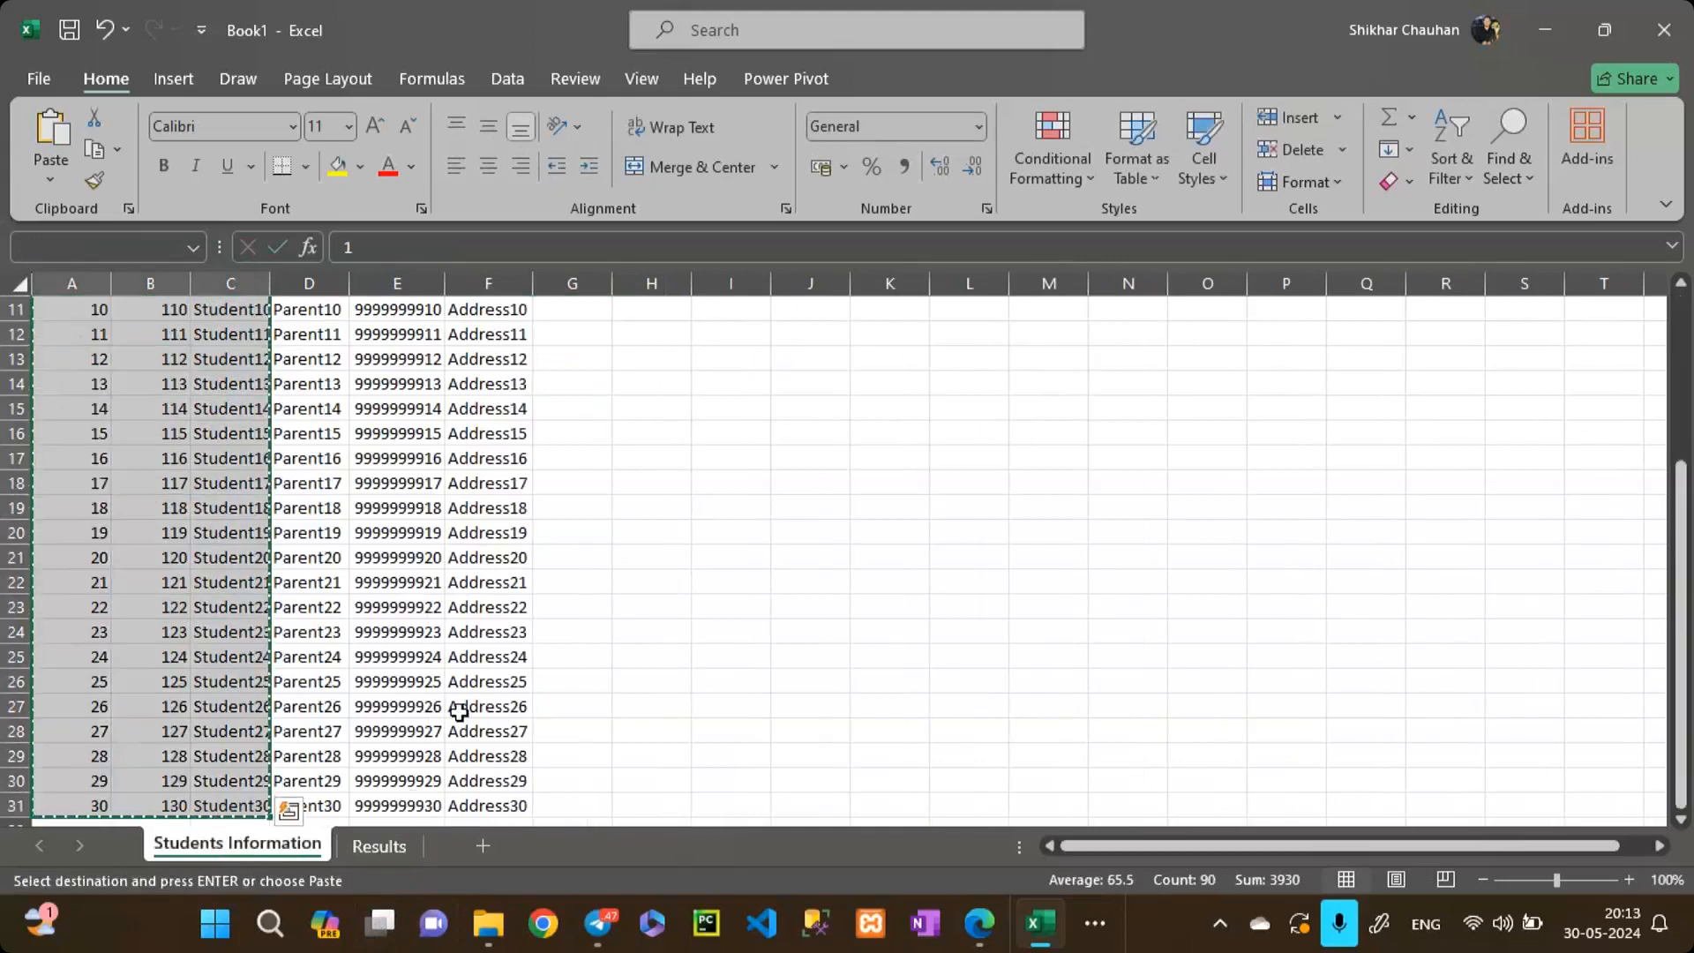
click(380, 845)
click(71, 337)
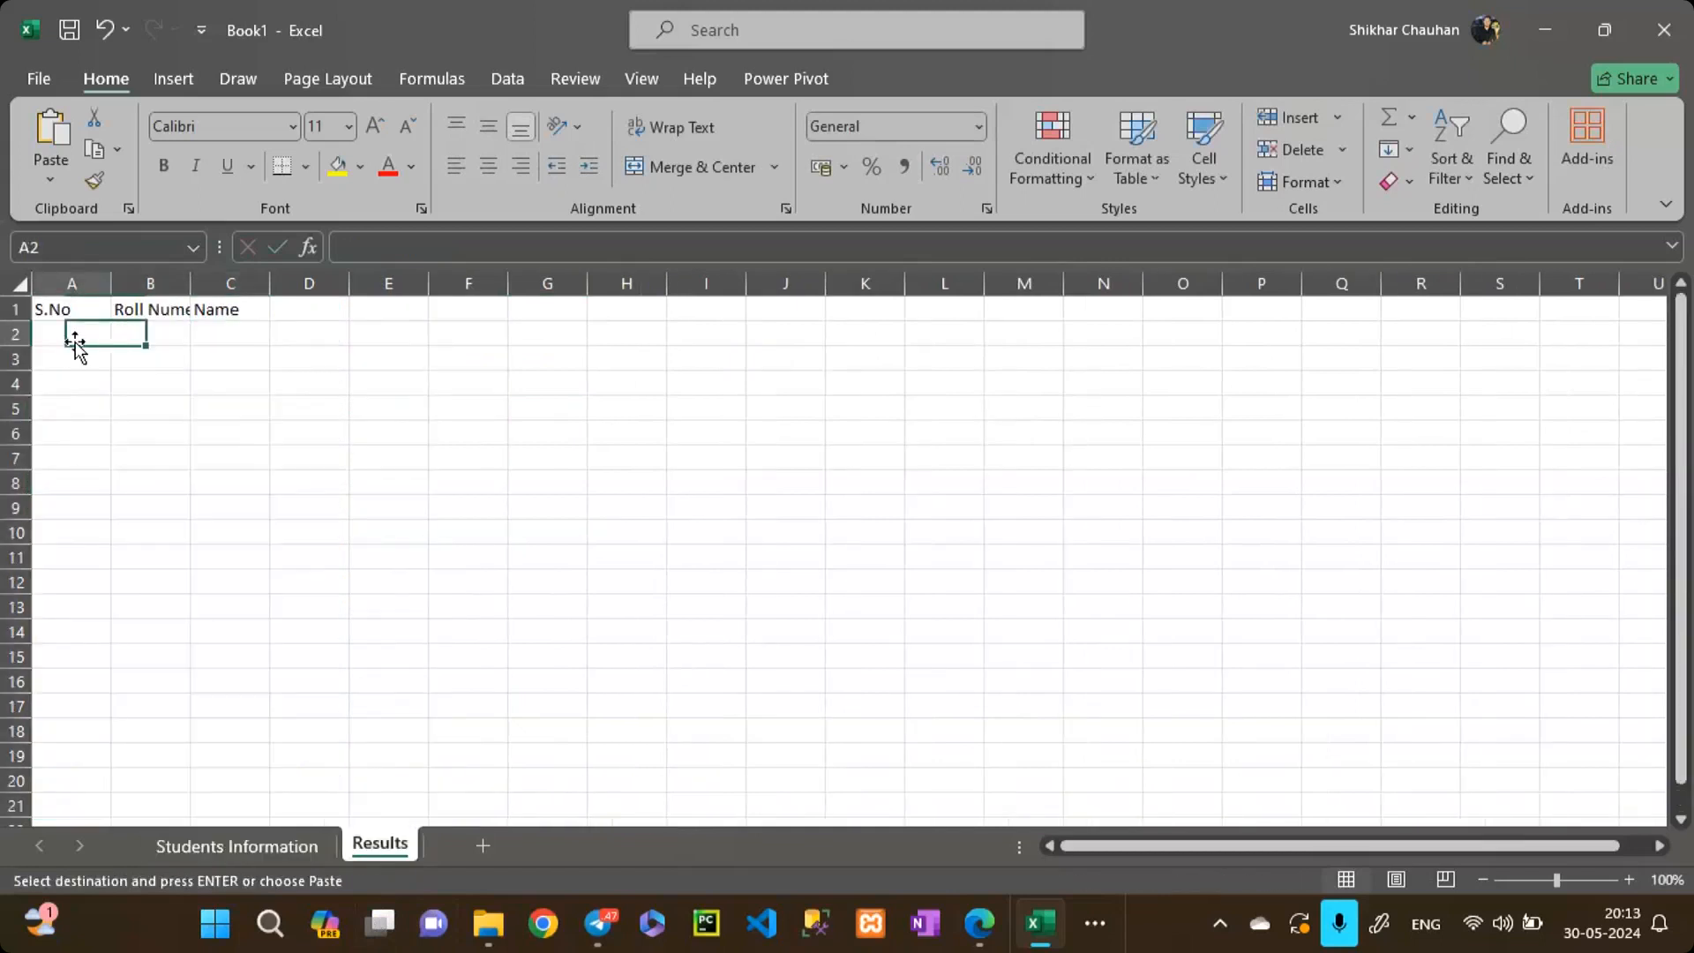
key(ctrl+v)
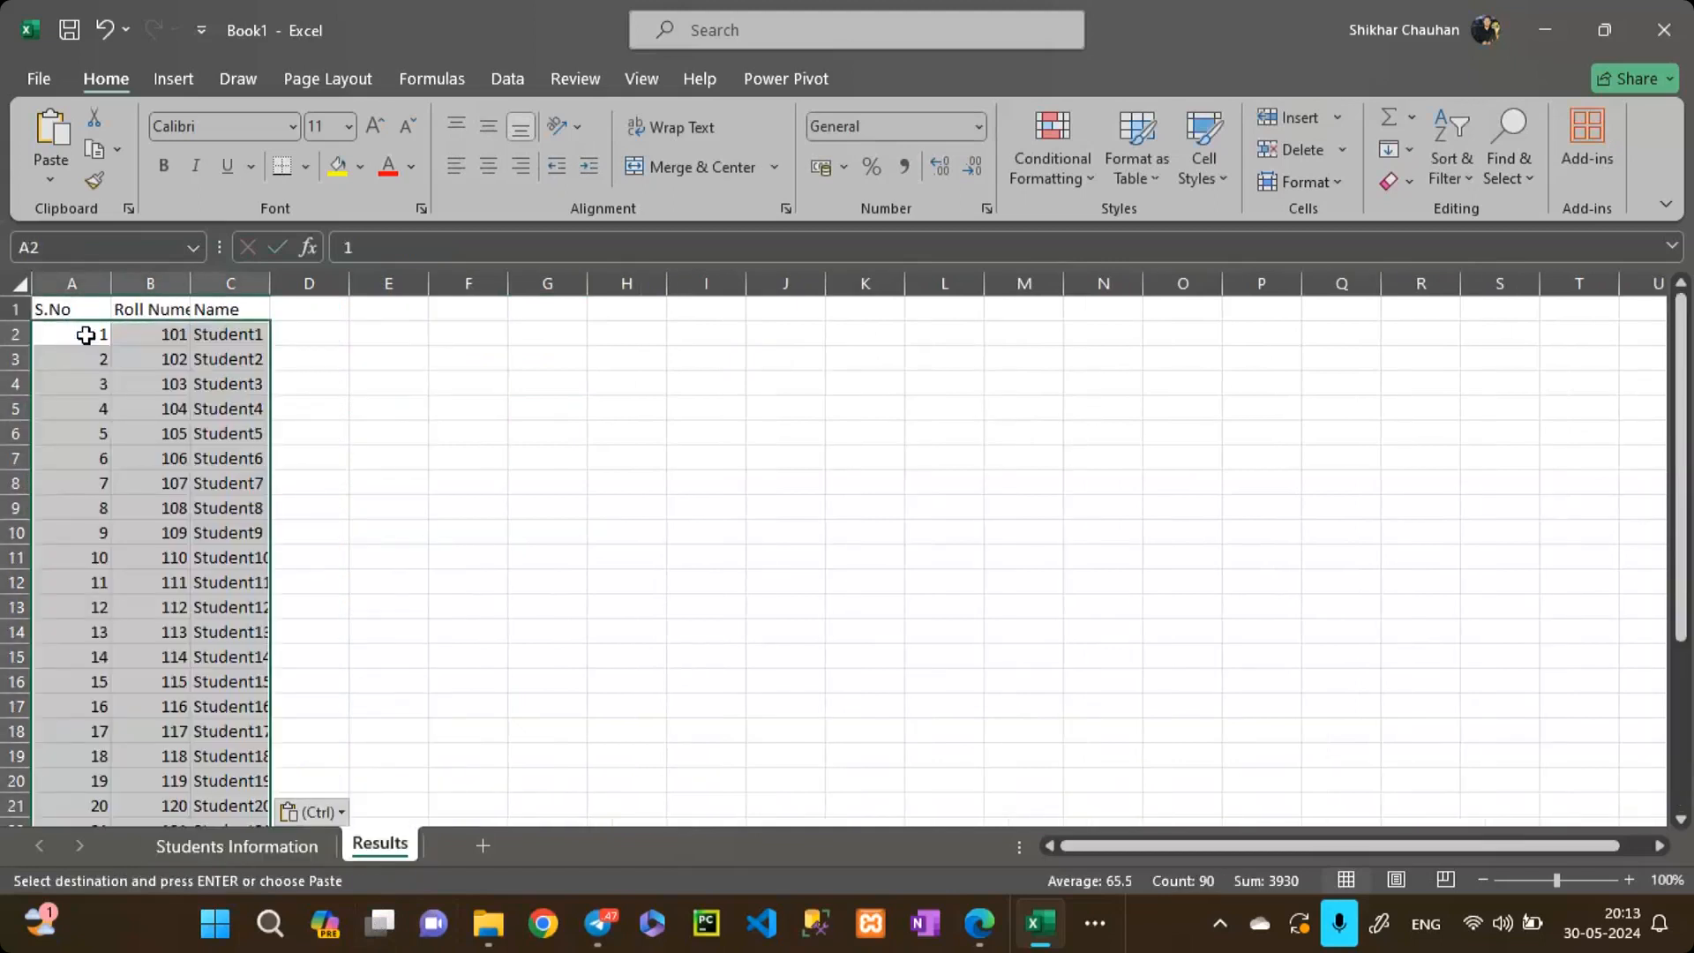
Step: Fit the widths of columns B and C to their contents and add the header Marks in D1
double_click(195, 282)
double_click(297, 282)
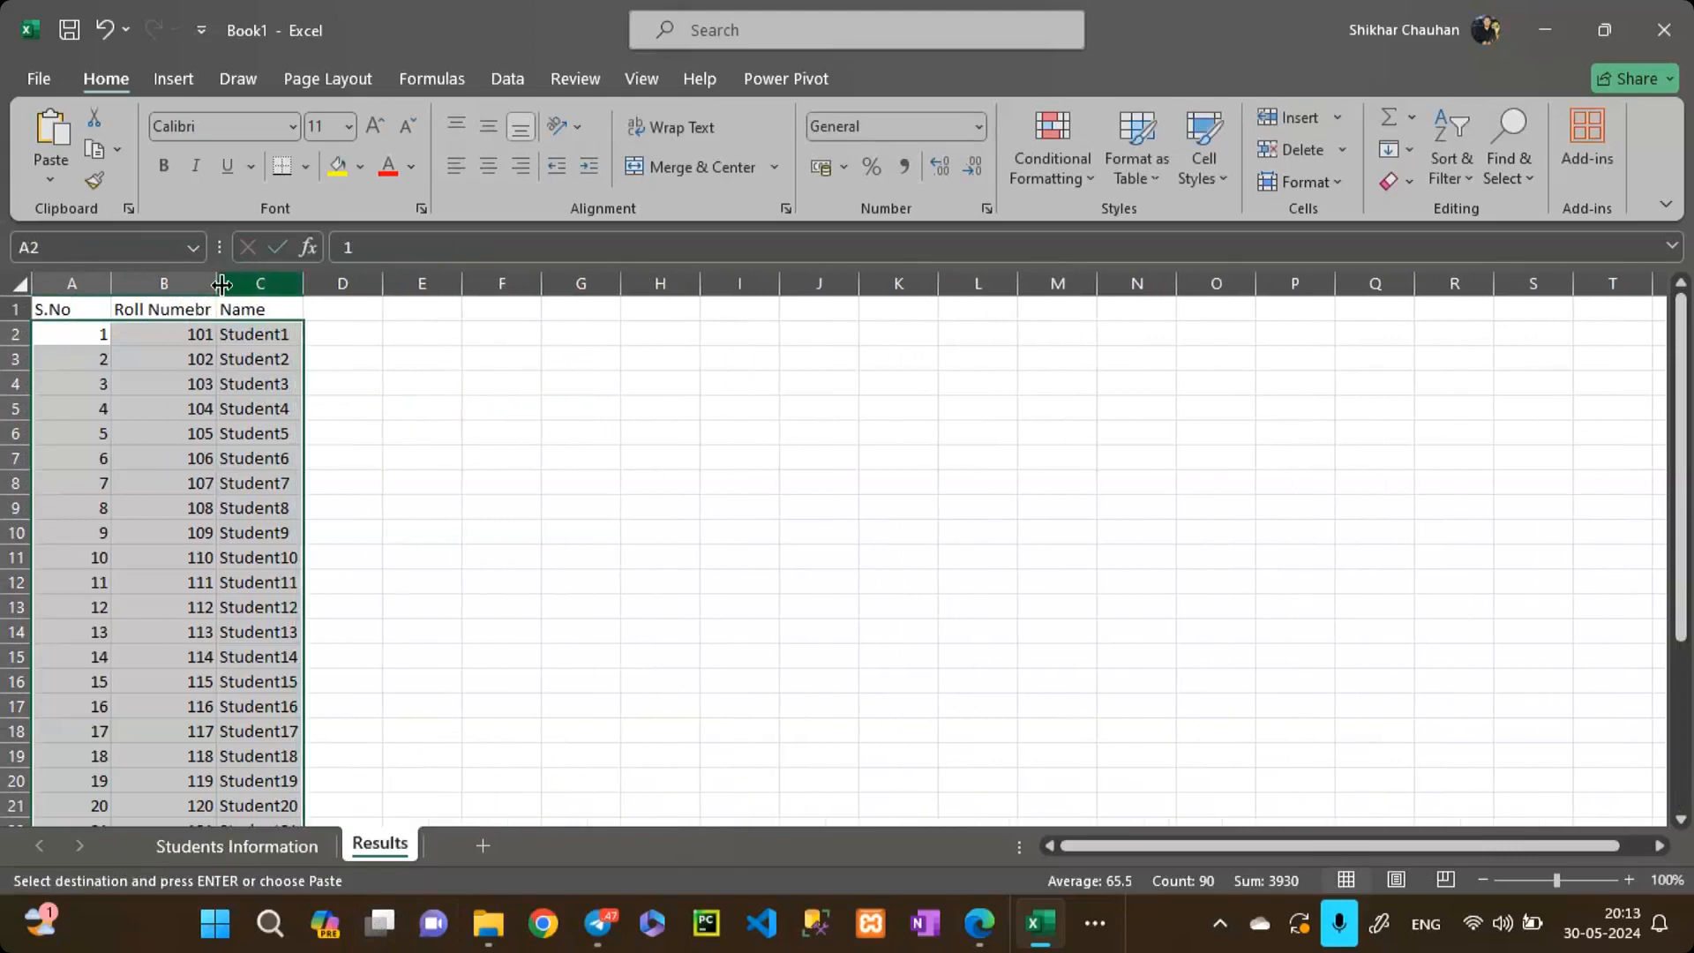
click(334, 310)
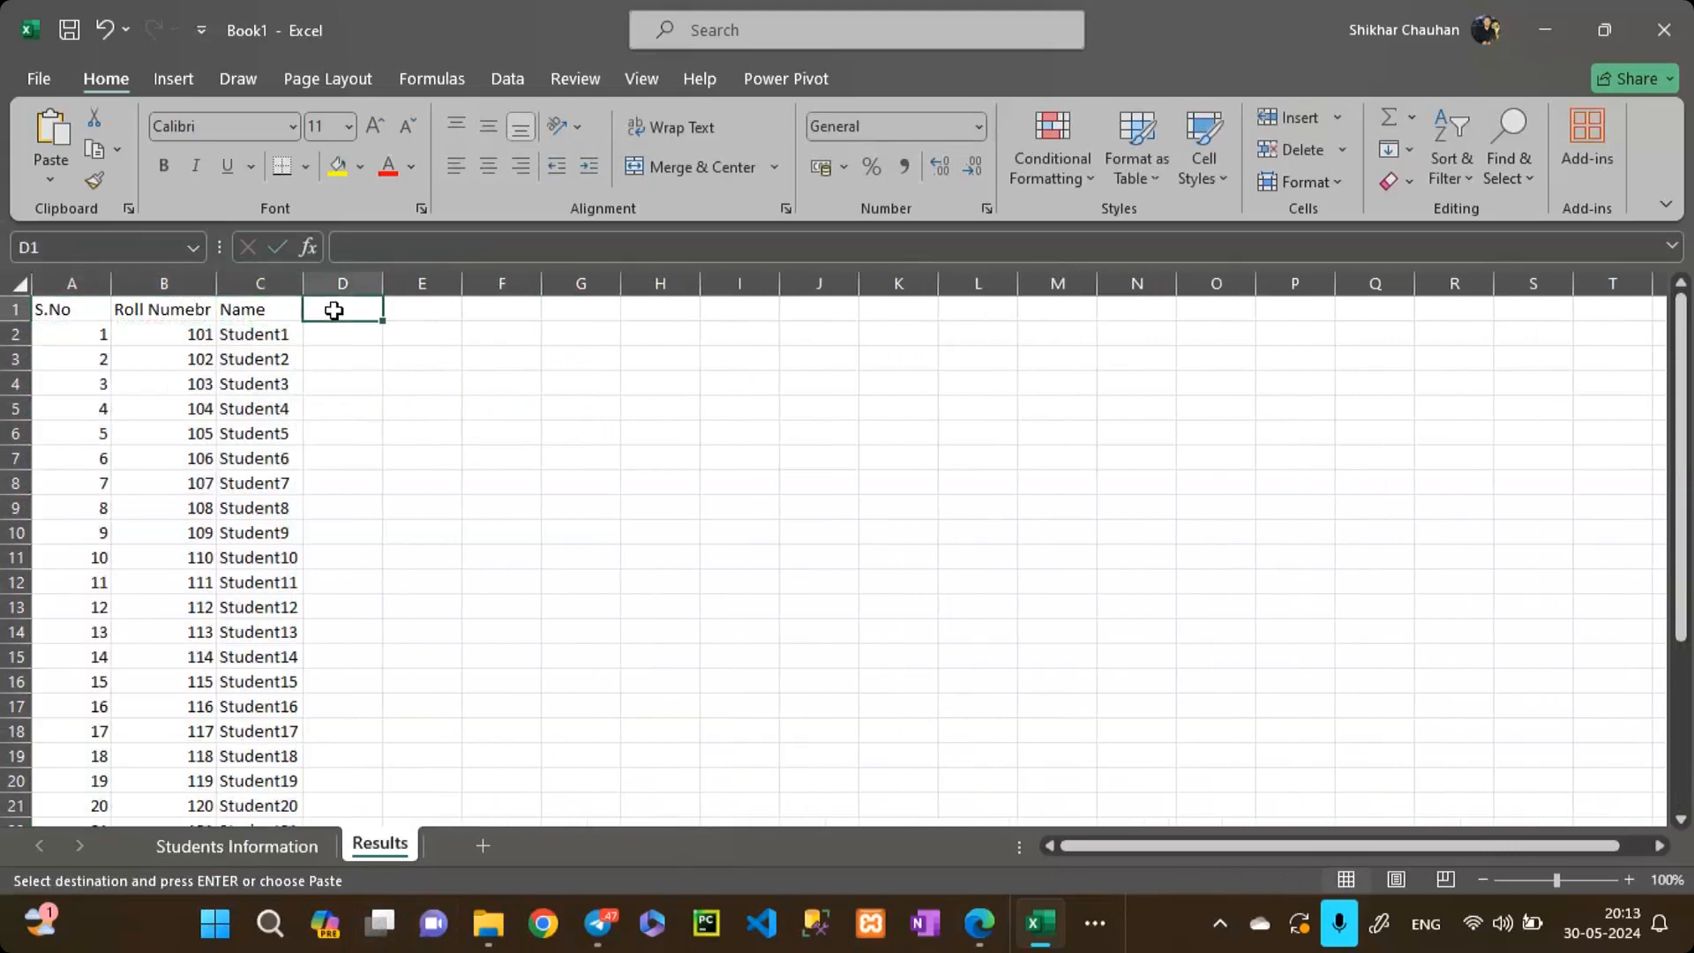
text(Marks)
key(Return)
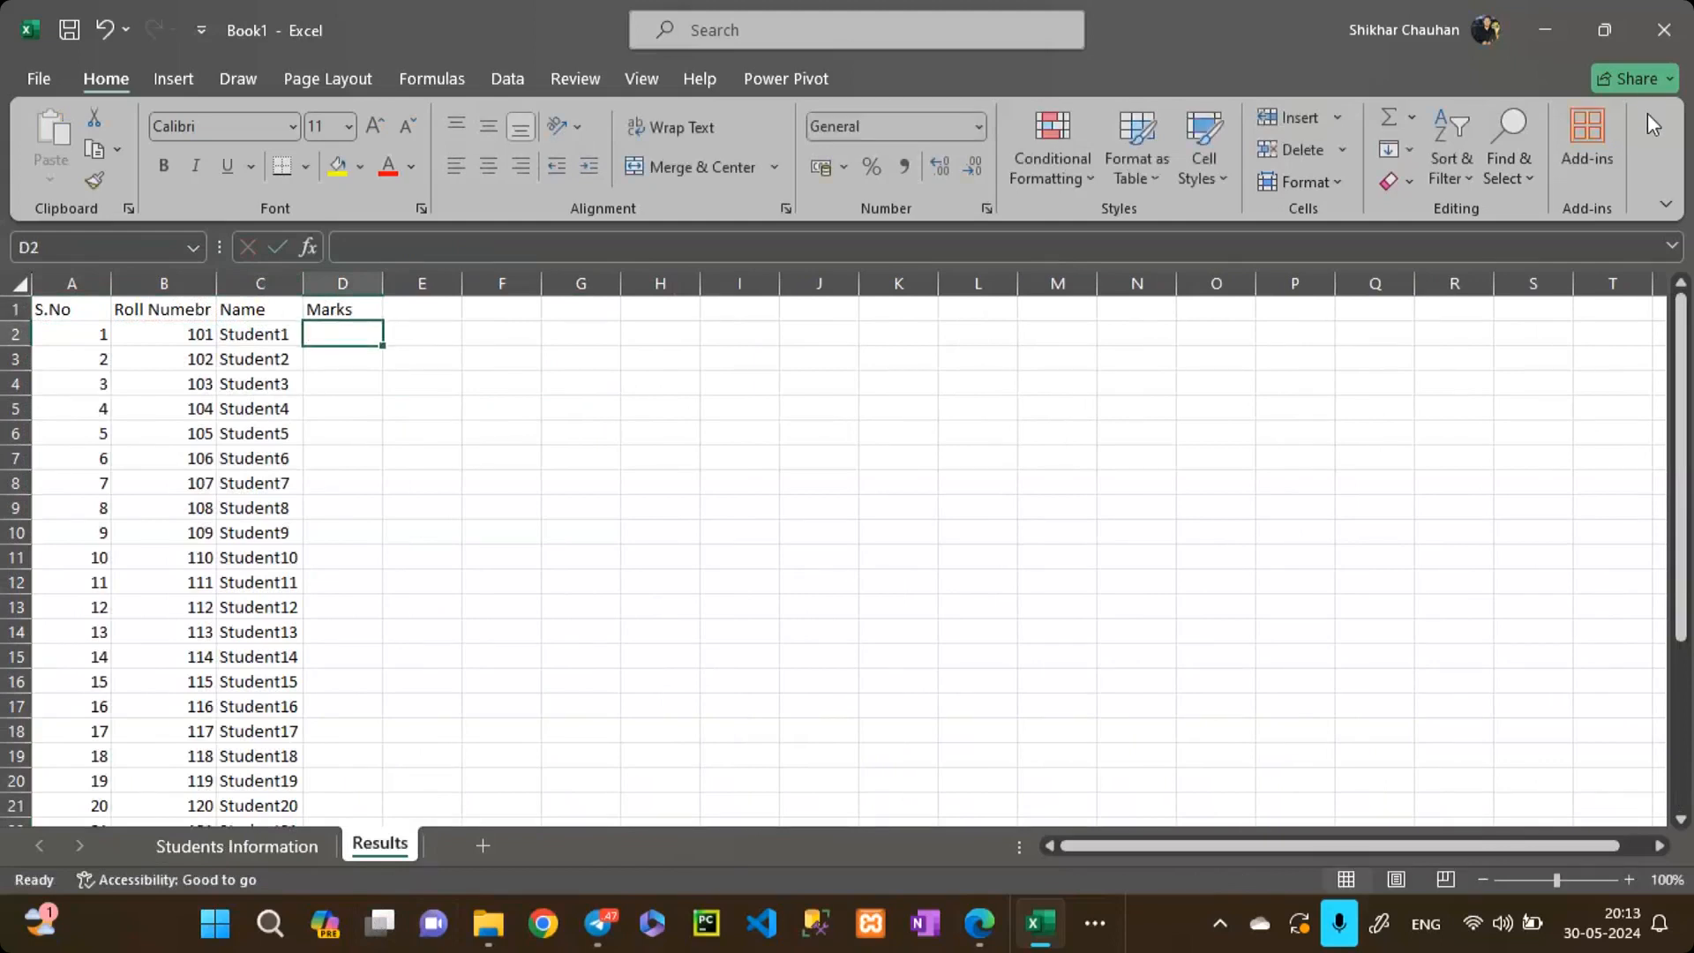
click(1559, 134)
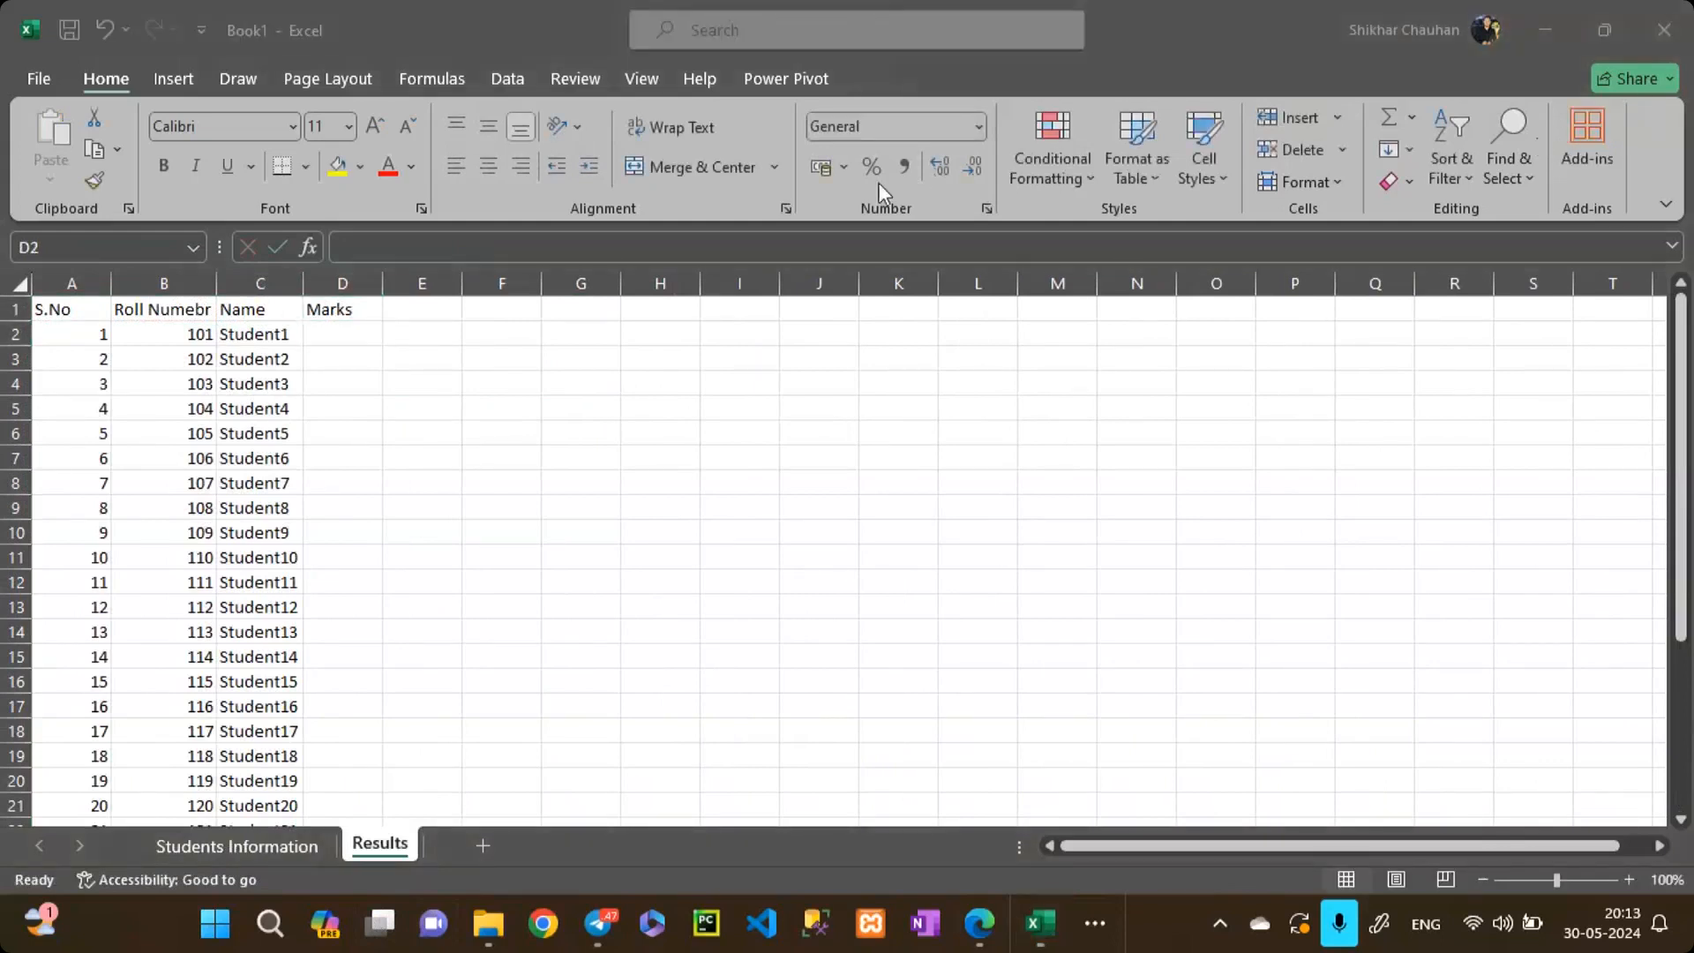
click(337, 335)
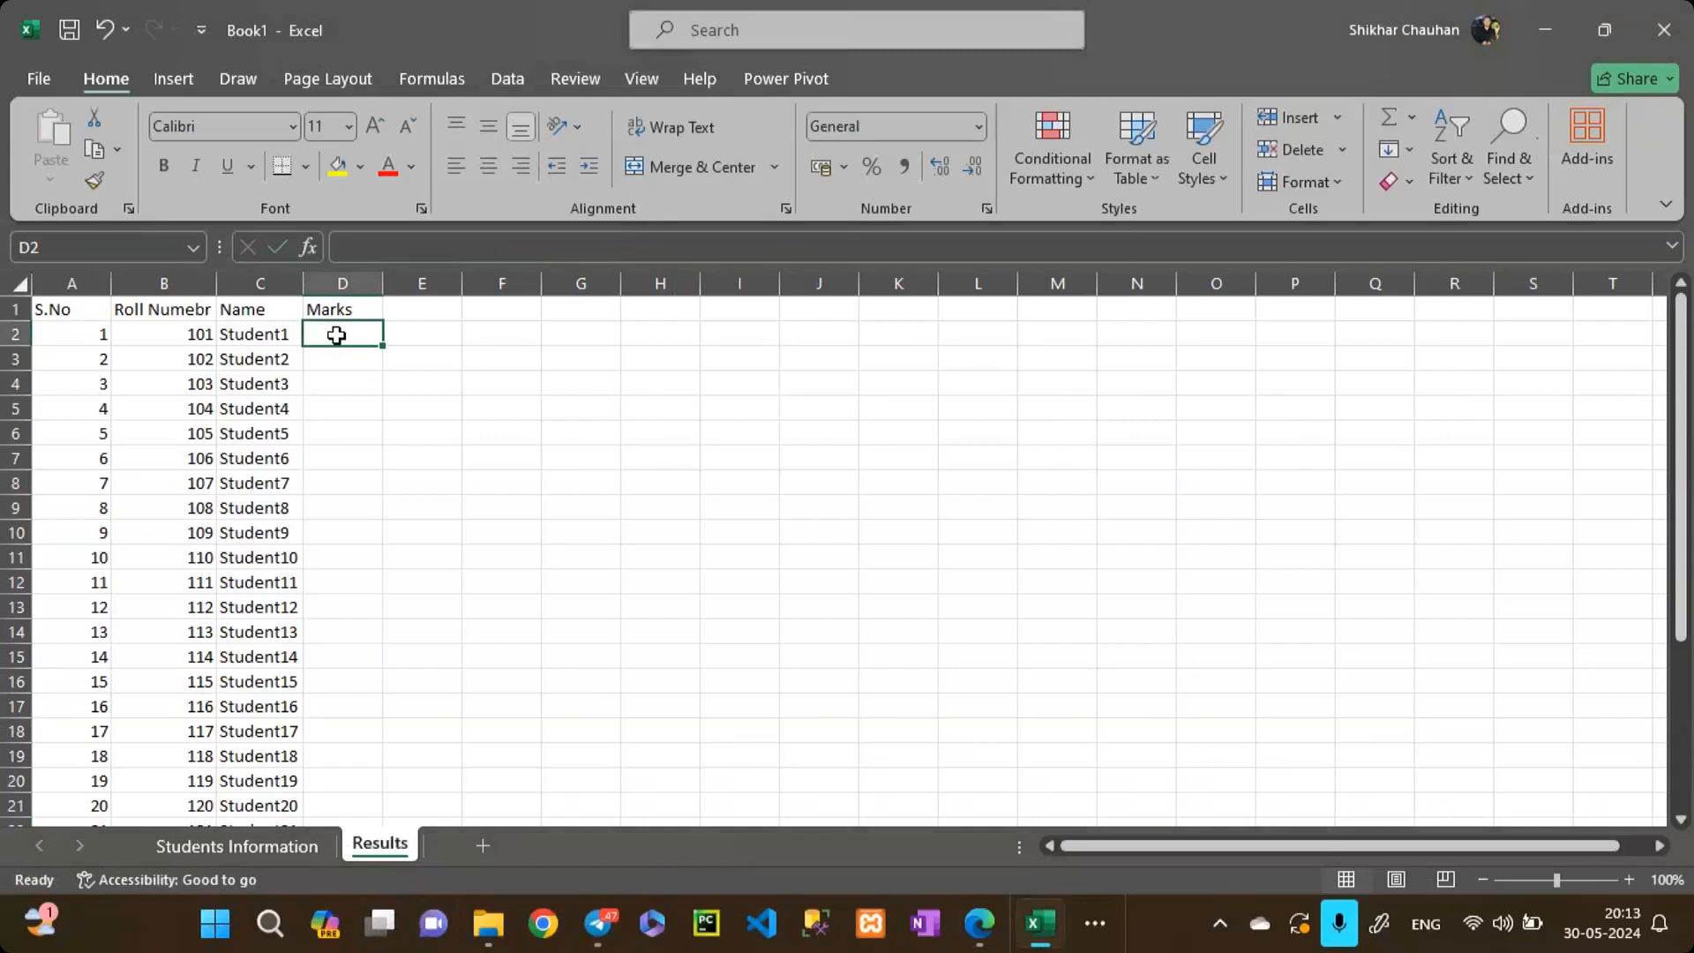
text(=randbetw)
key(Return)
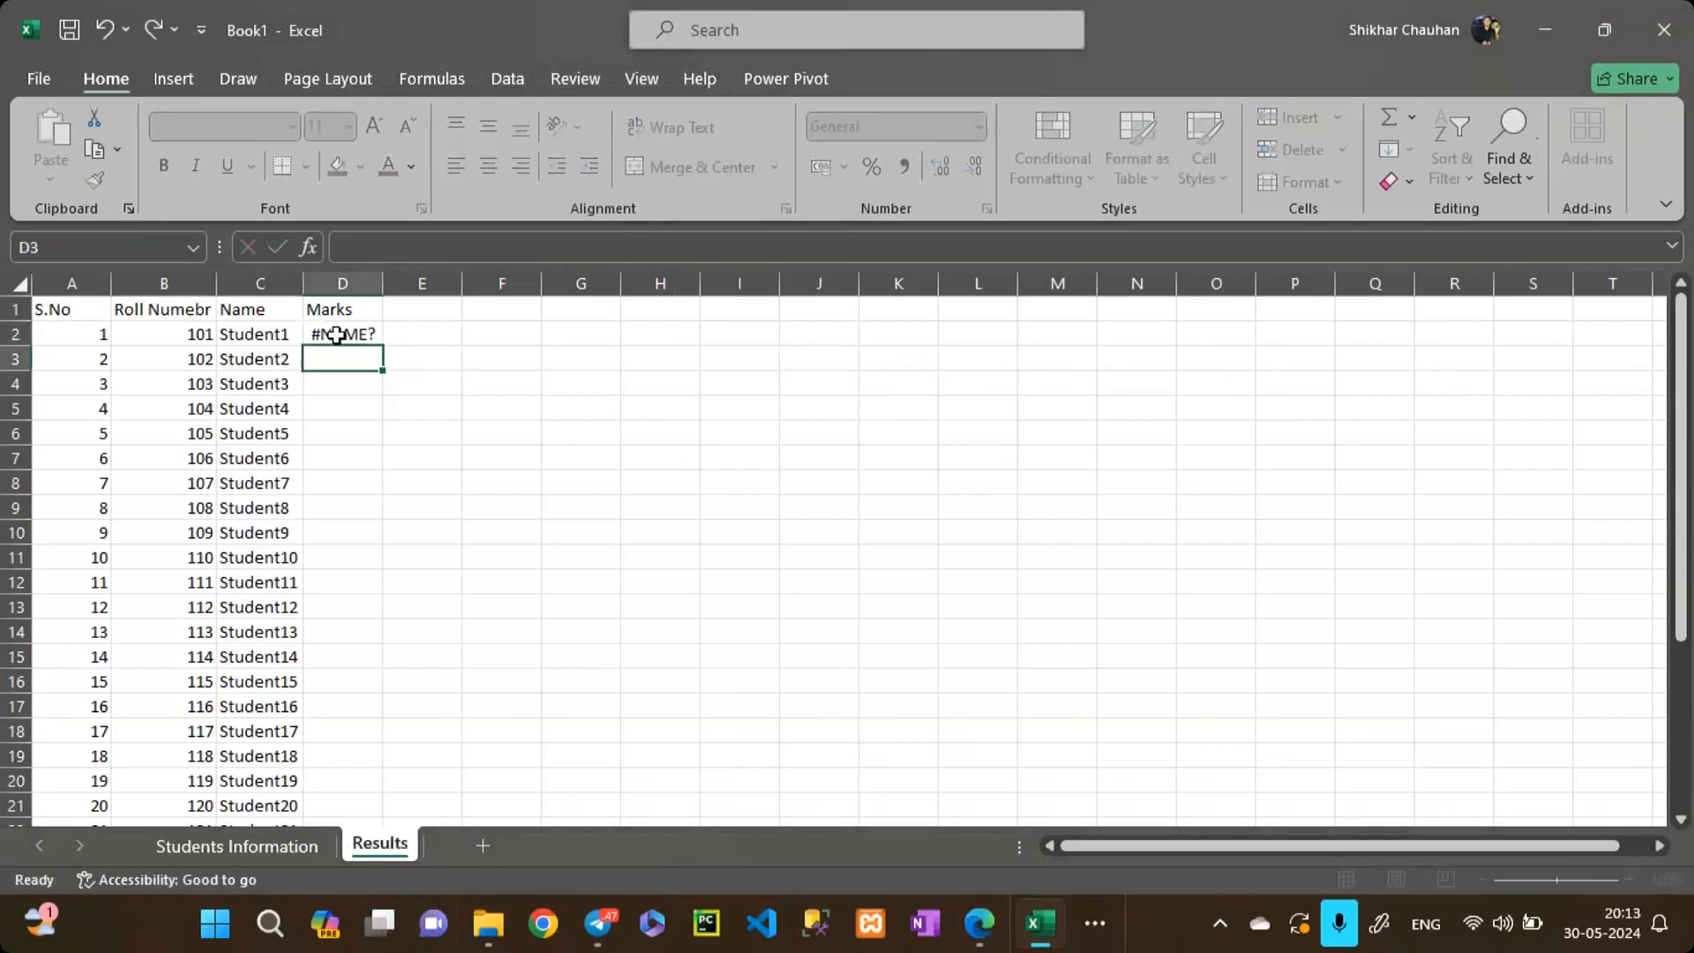
Step: Enter the formula =RANDBETWEEN(60,96) in D2 of the Results sheet to generate the first student's marks
click(336, 334)
text(=)
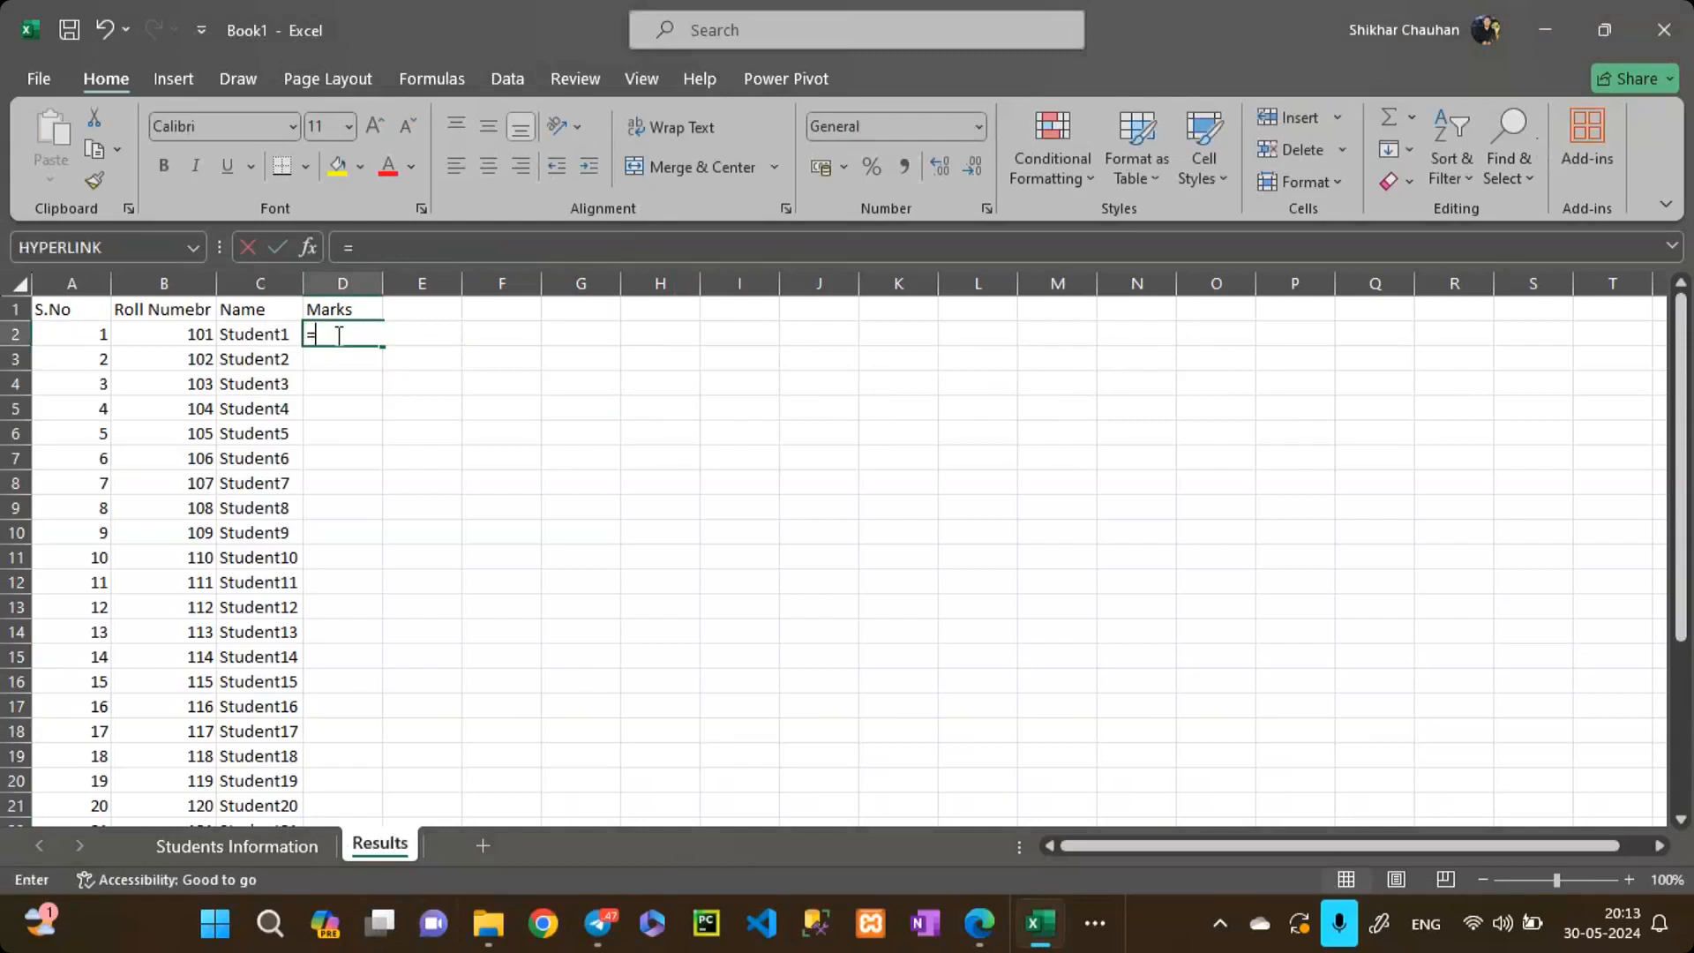
text(rand)
key(Down)
key(Down)
key(Tab)
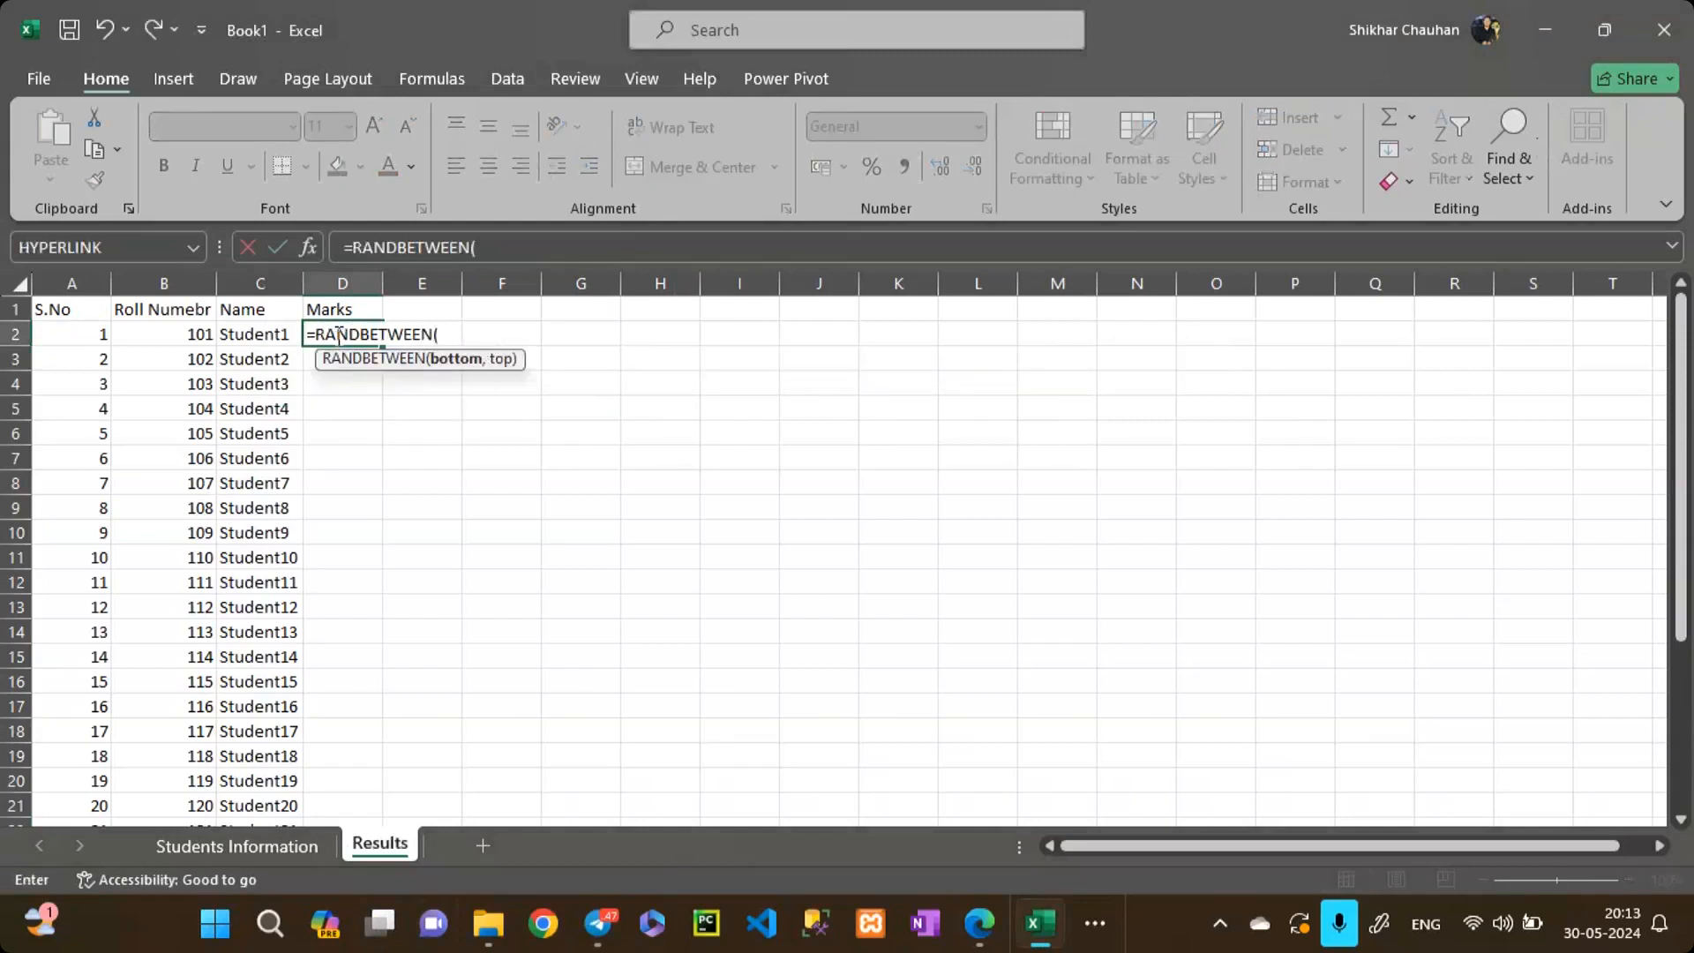
text(60,)
text(90)
key(Return)
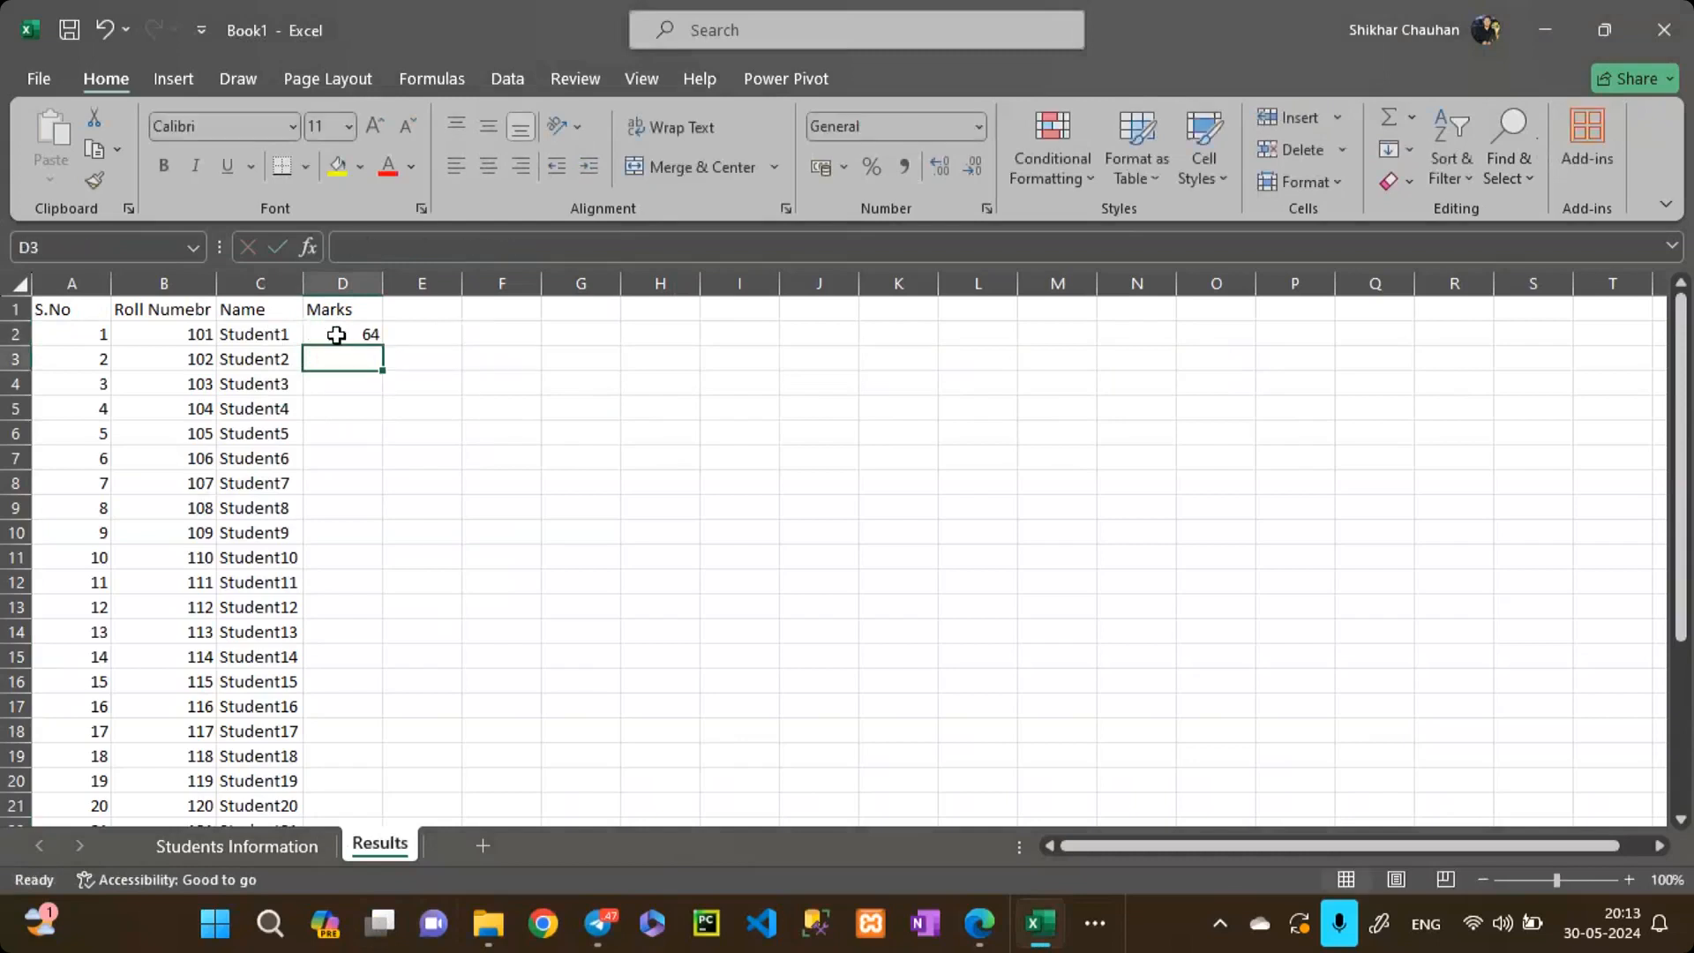
Step: Fill the marks formula from D2 down to D31 and paste the results over themselves as fixed values
click(336, 334)
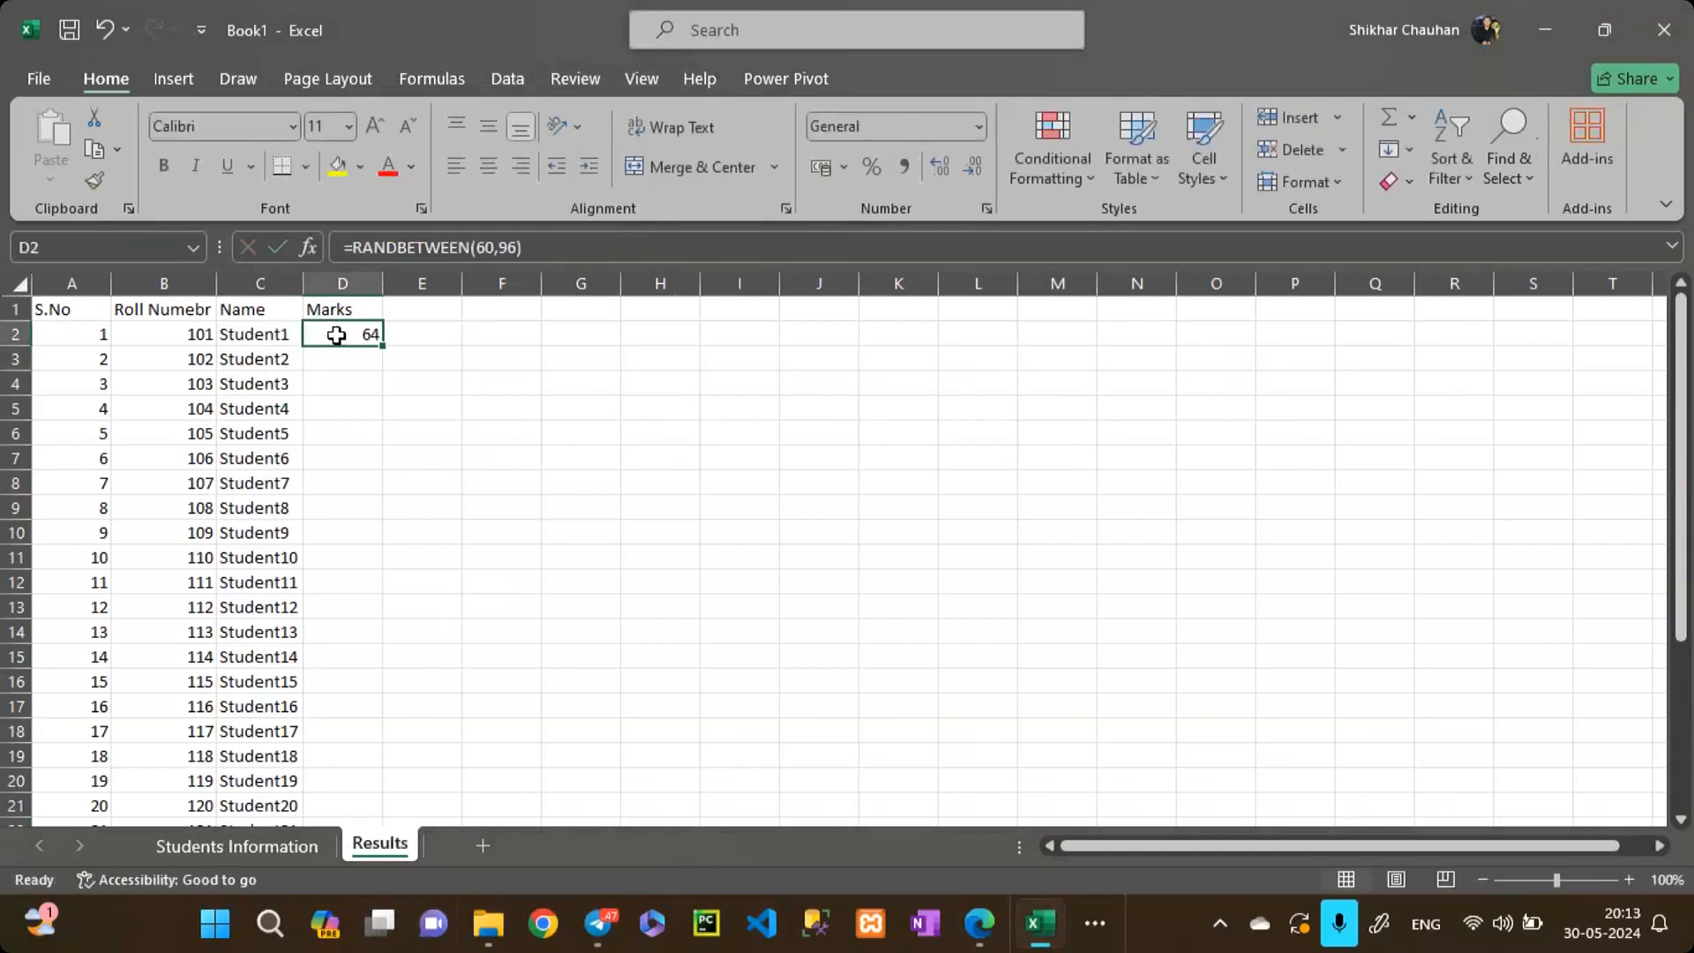
double_click(382, 346)
key(ctrl+c)
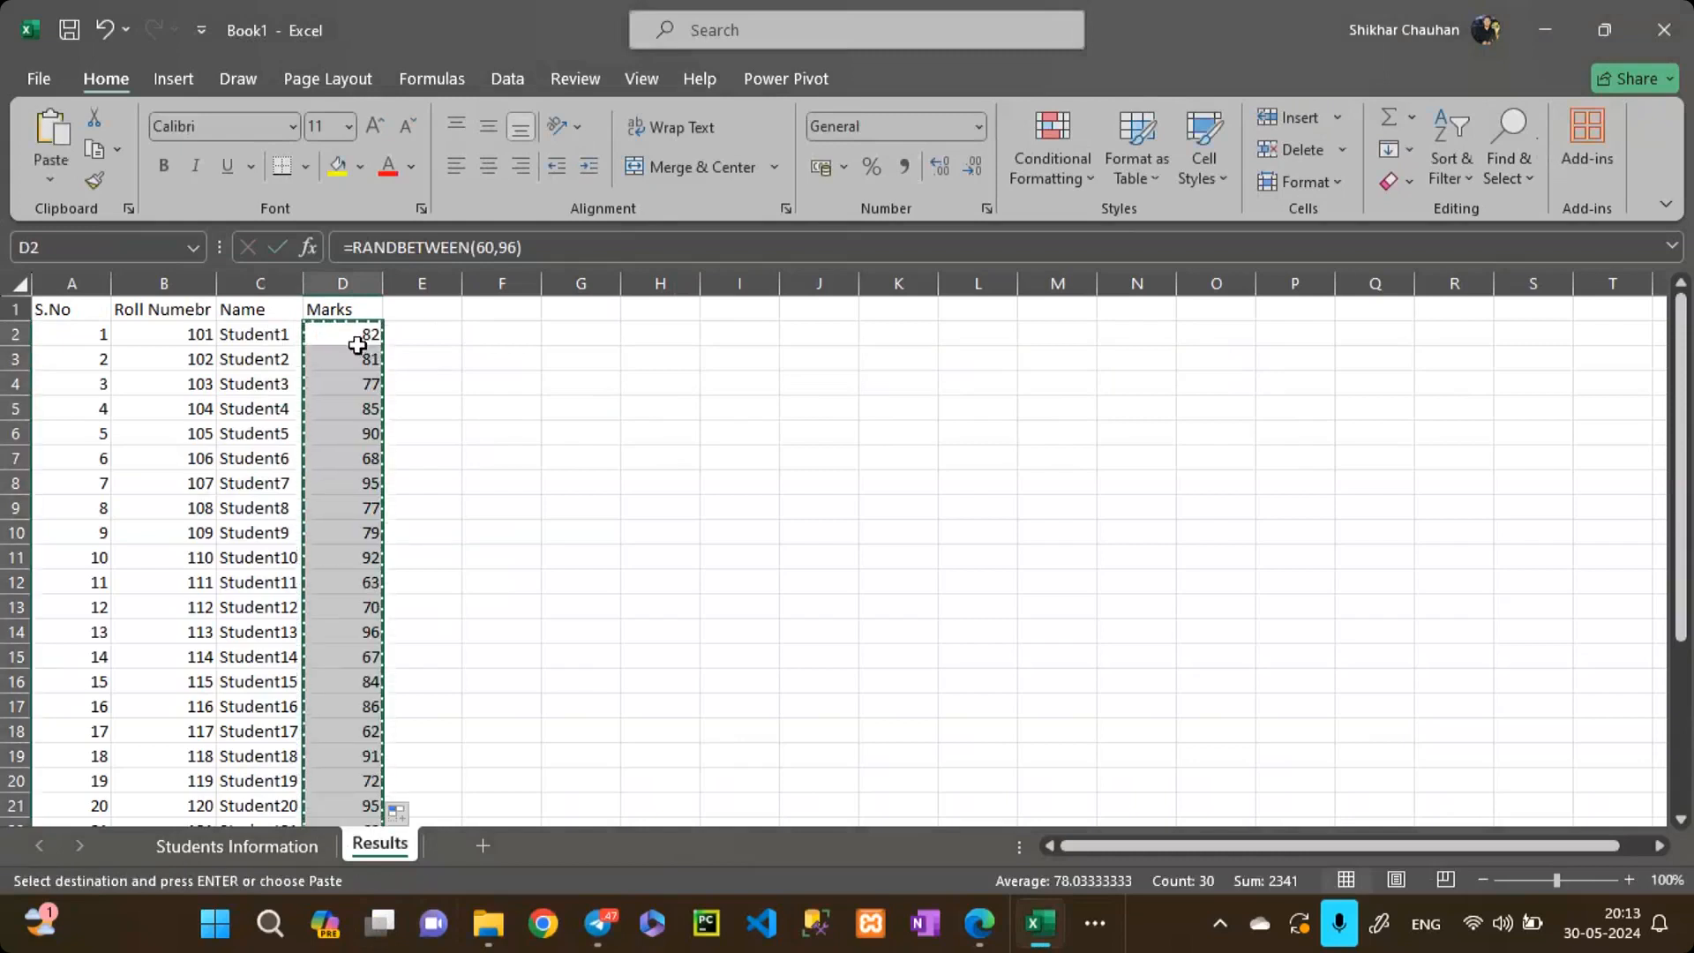
right_click(360, 342)
click(455, 323)
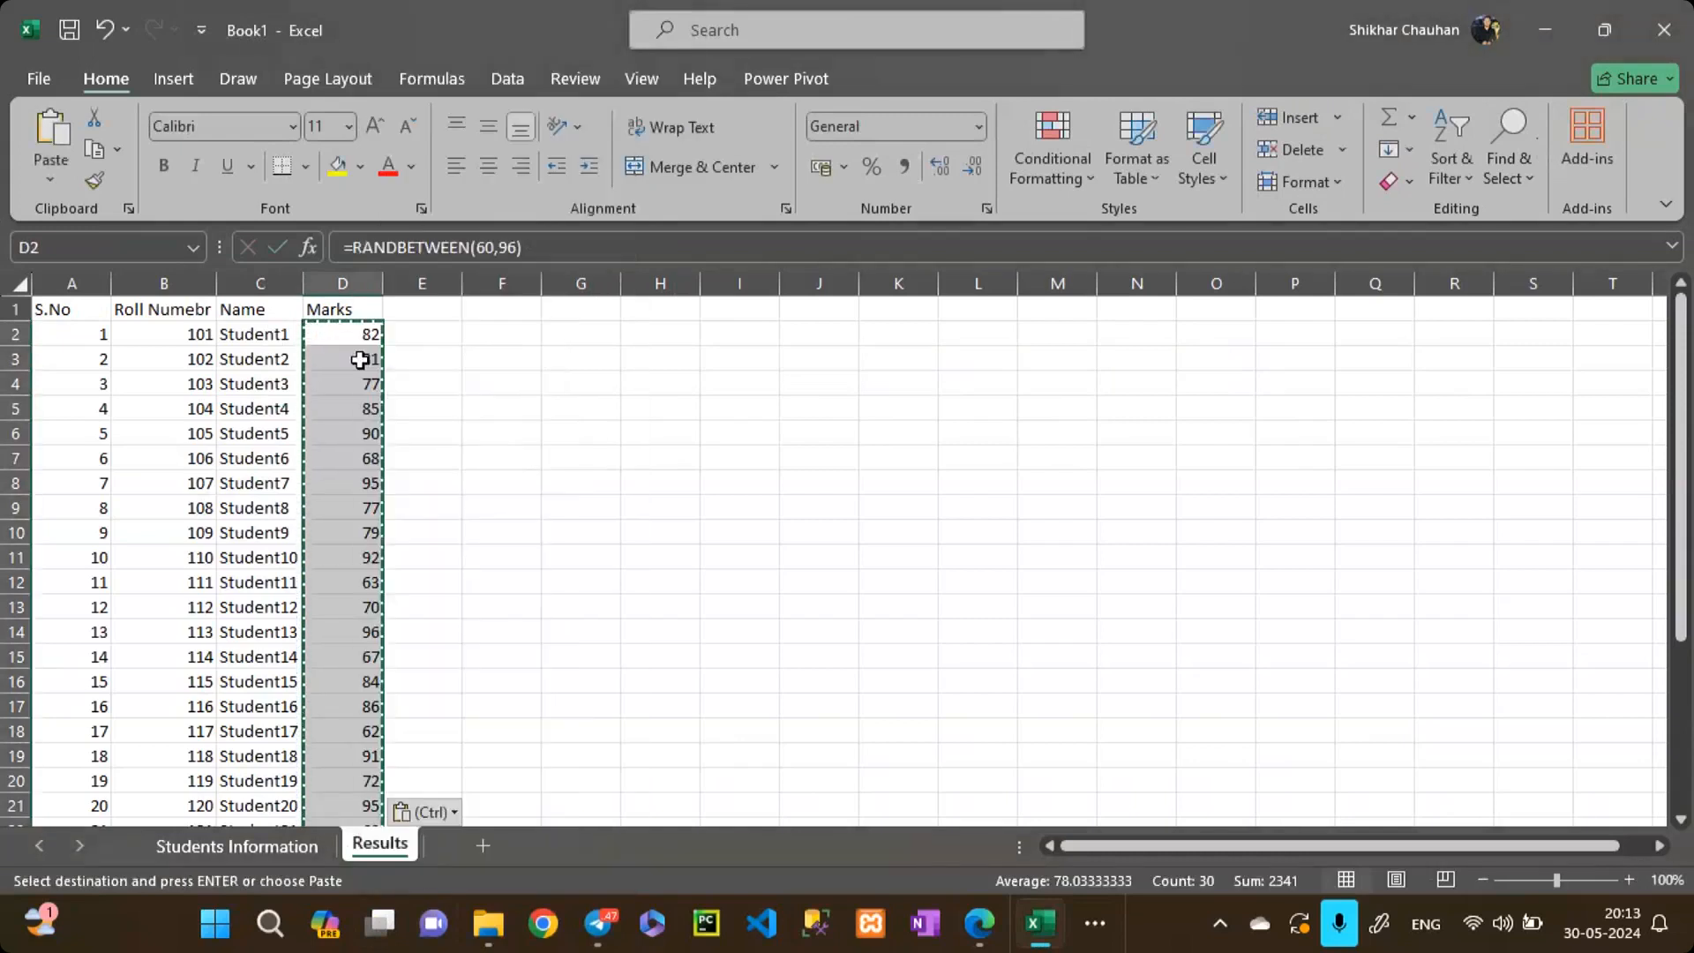
click(360, 359)
click(477, 363)
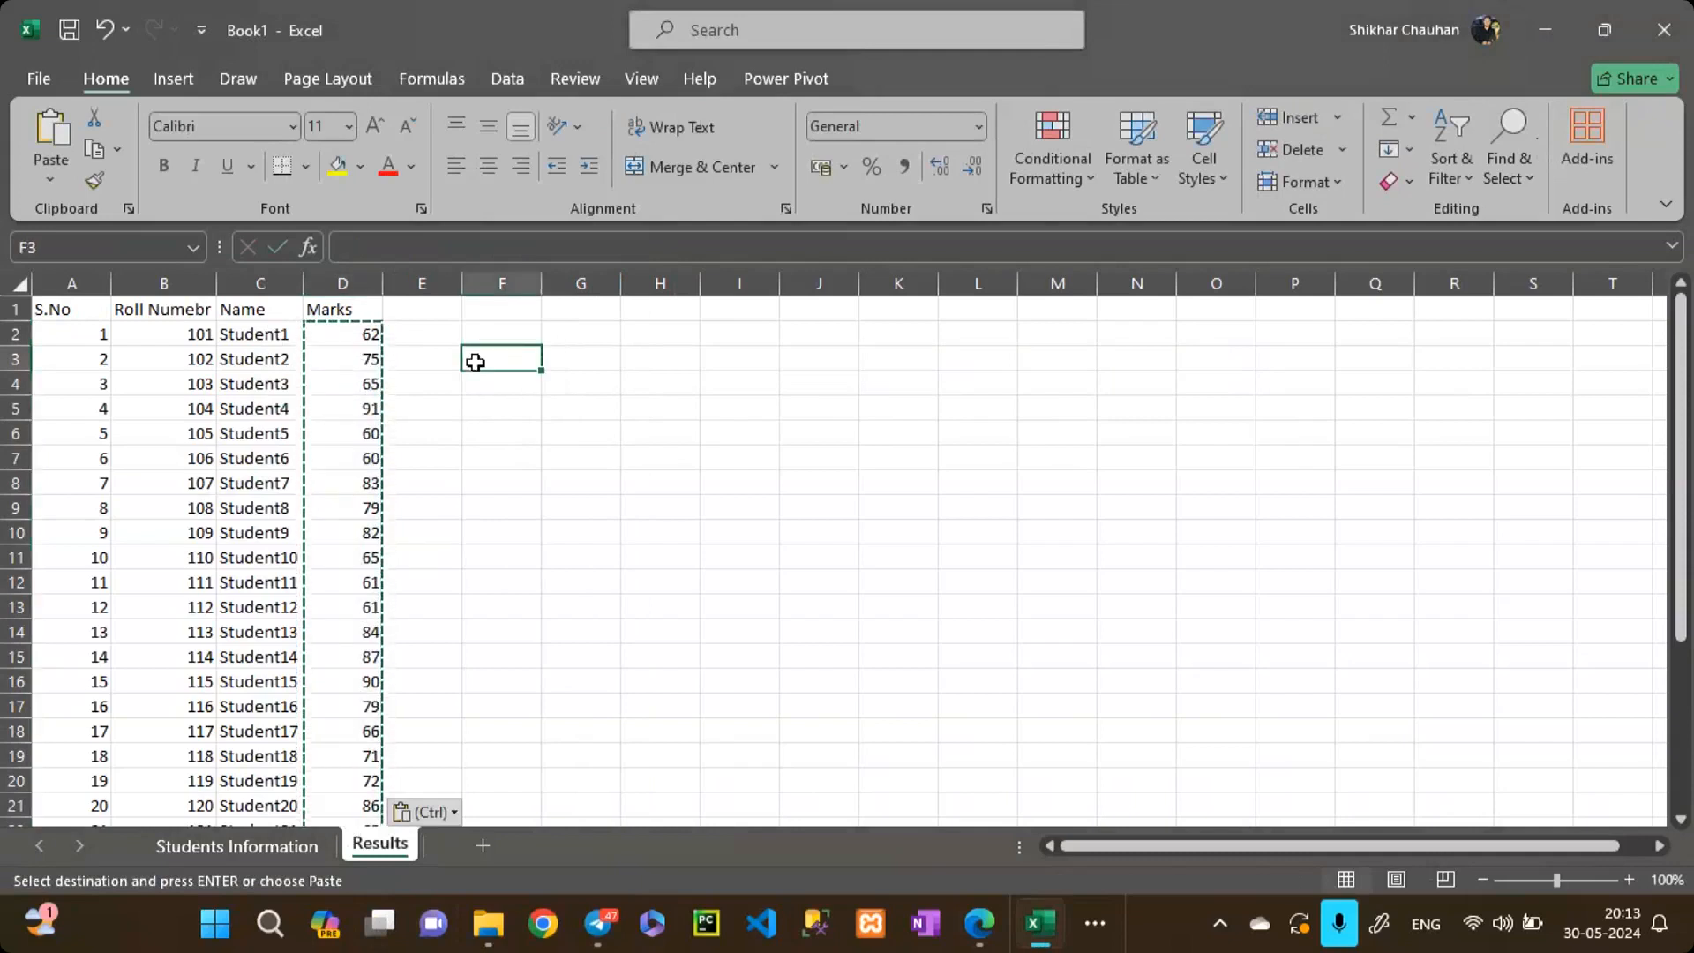
key(Escape)
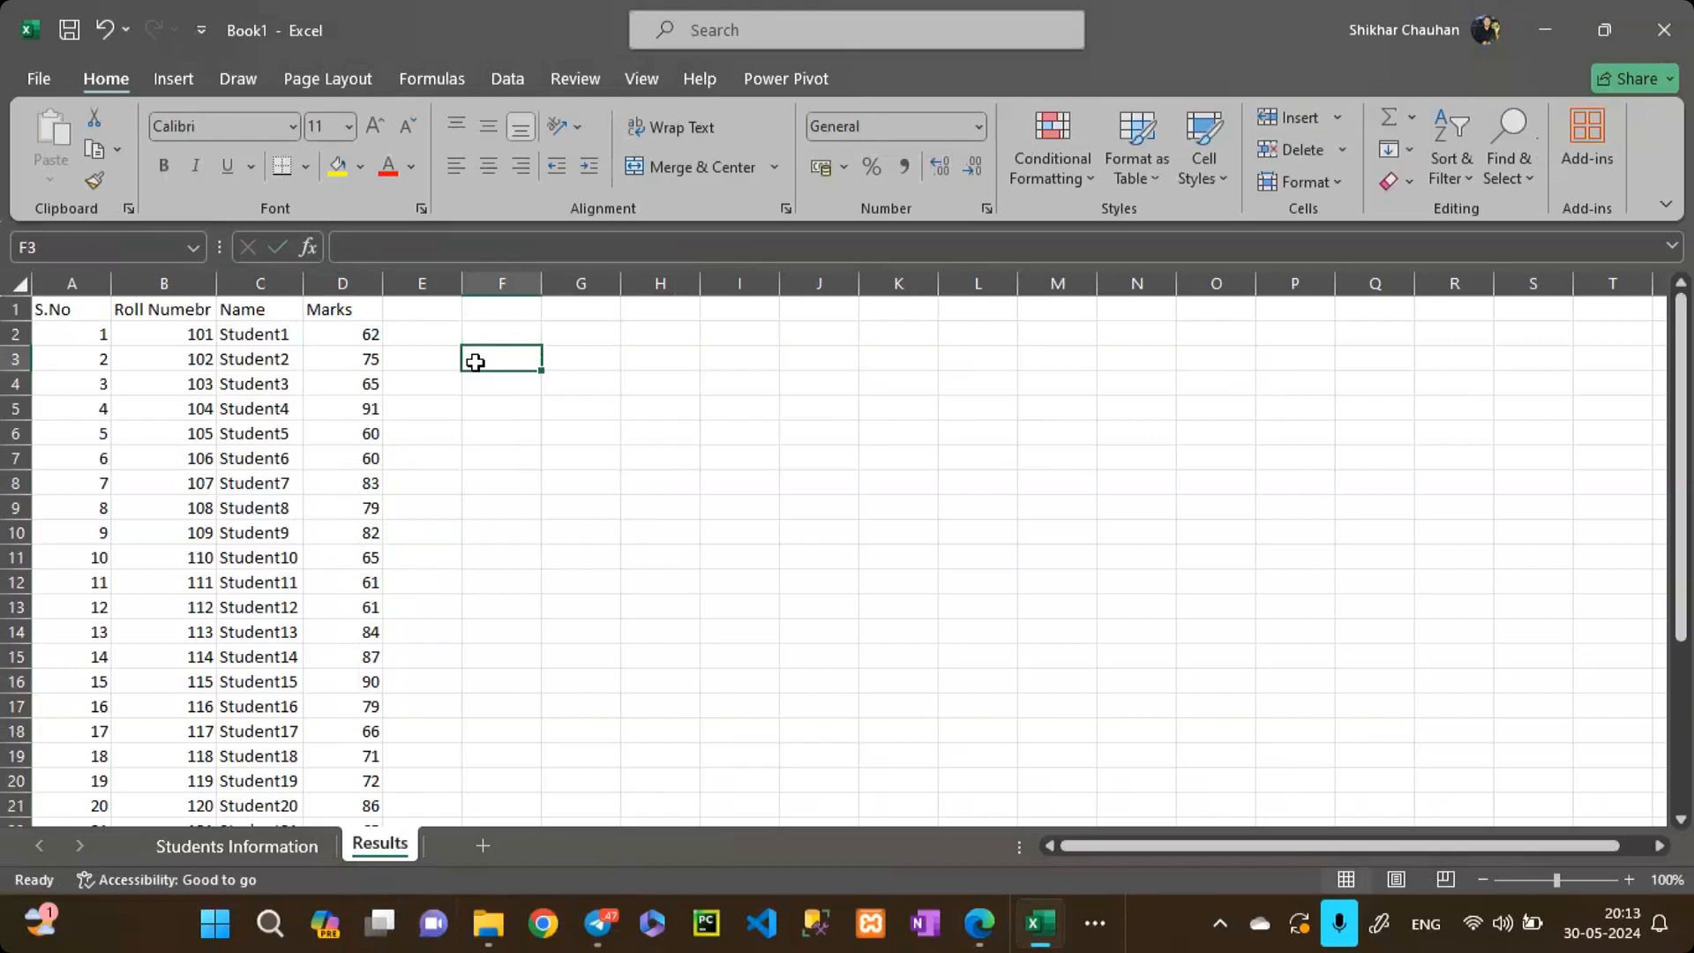
Step: Fit the widths of columns A to D in Students Information to their contents and select the first student's details in B2:F2
click(250, 845)
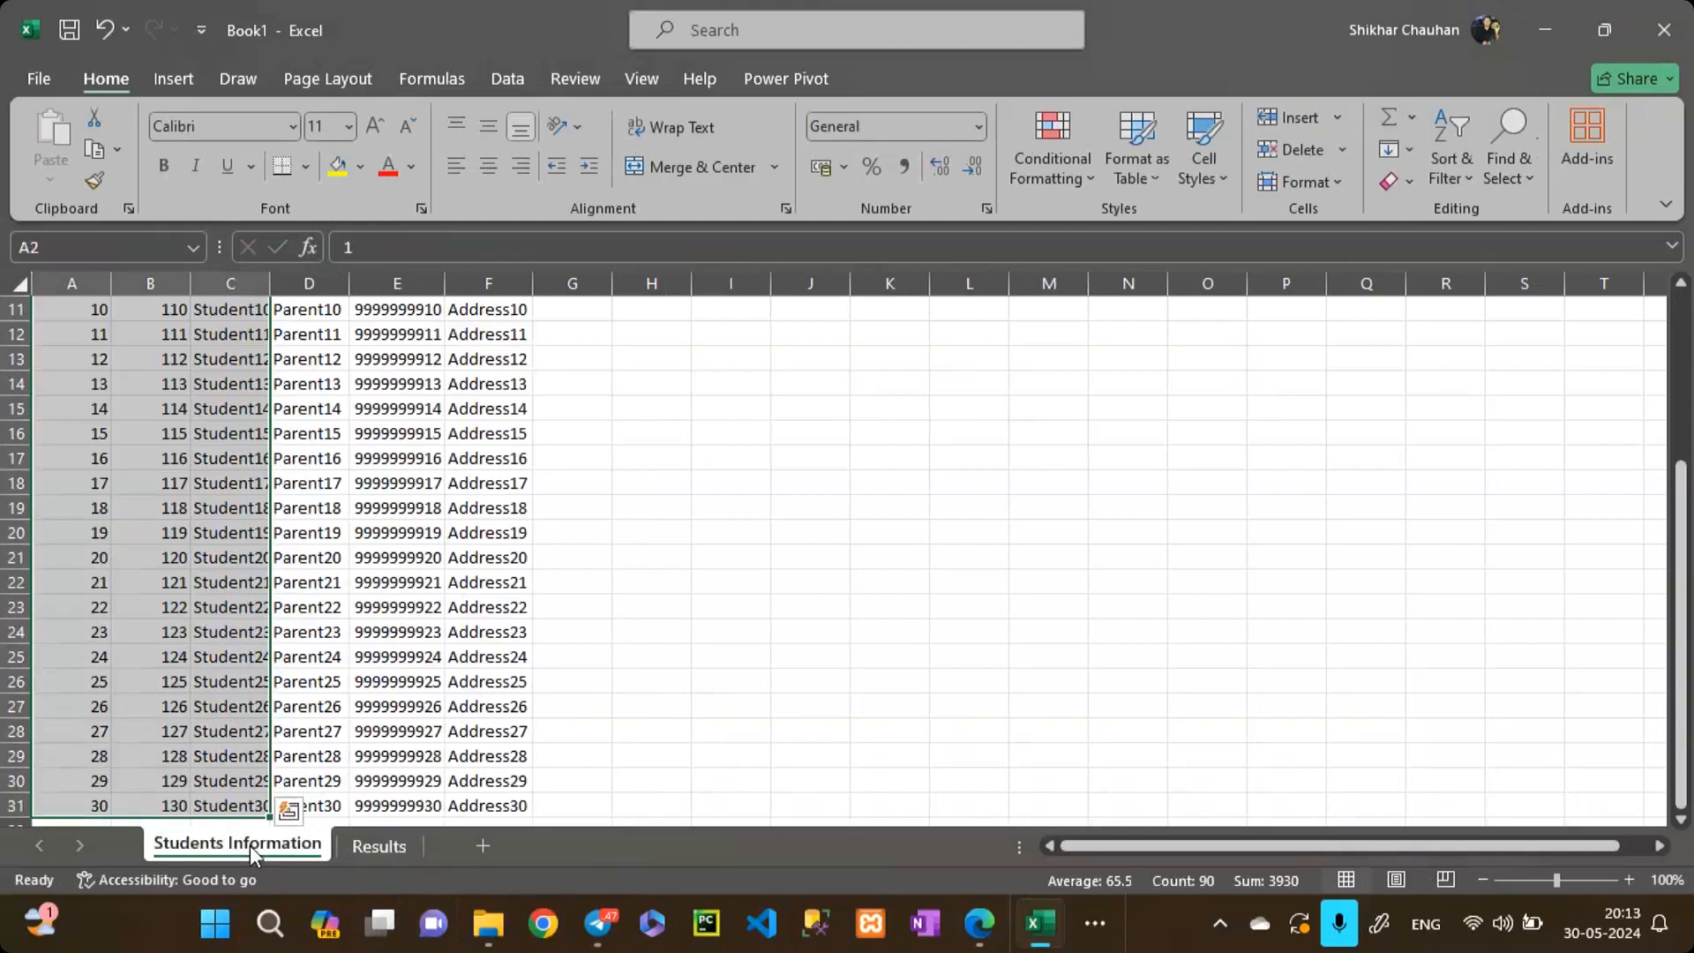
click(510, 658)
scroll(511, 657, up, 4)
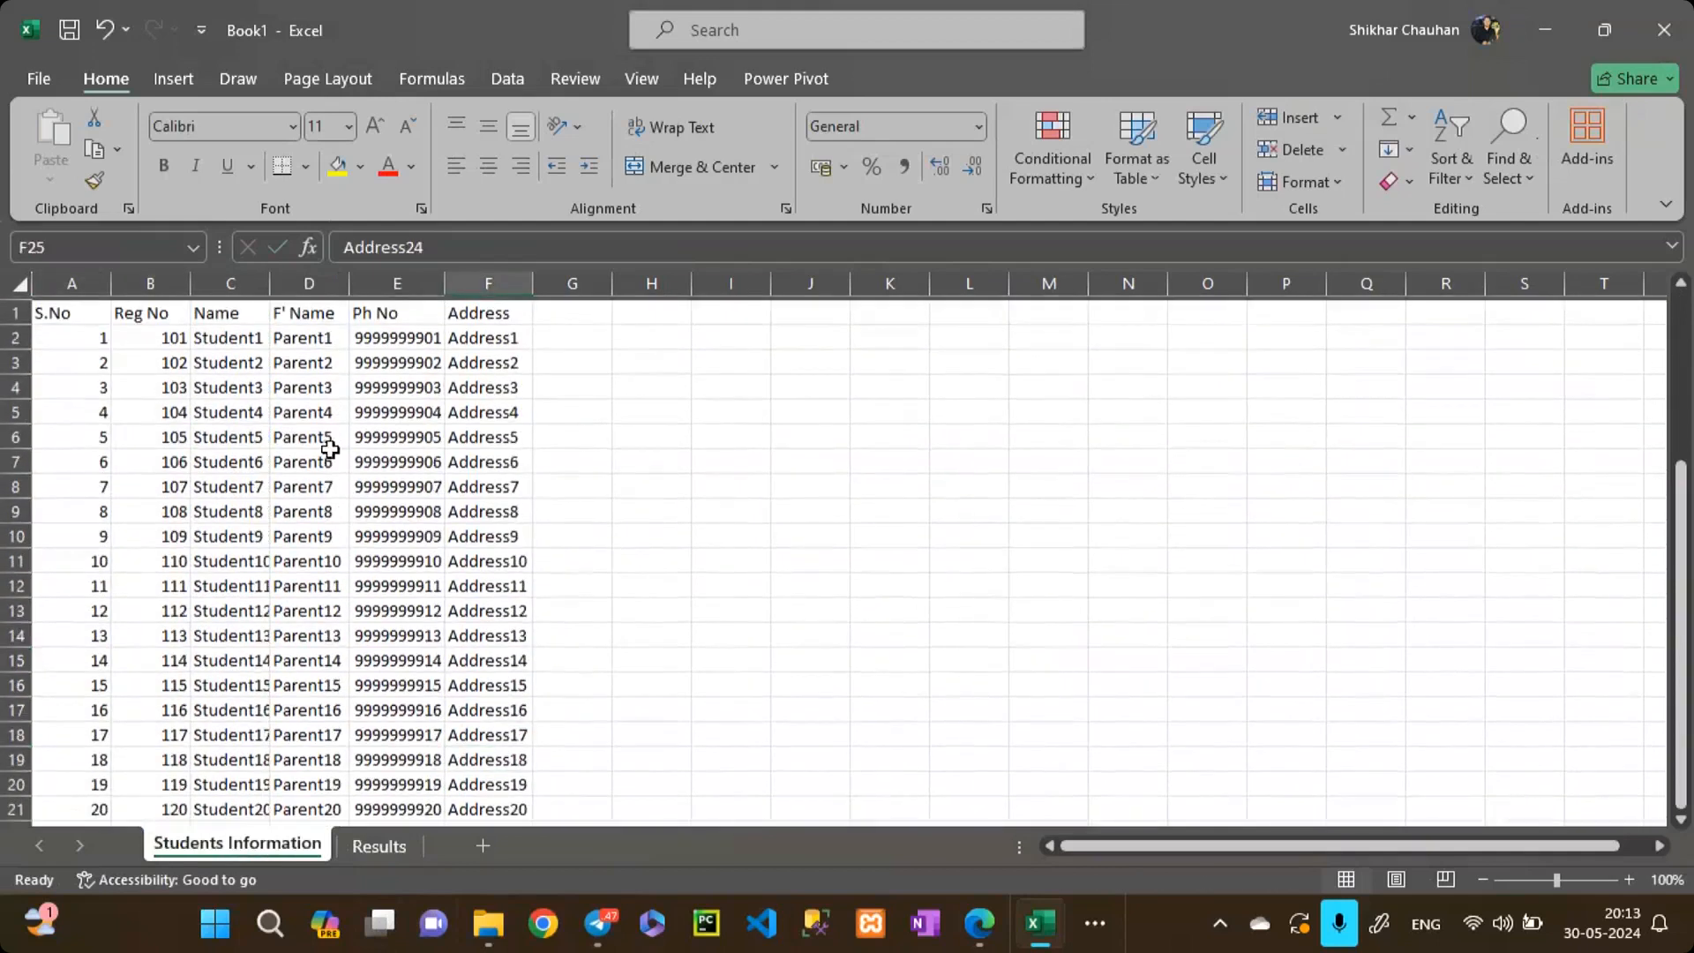
double_click(270, 284)
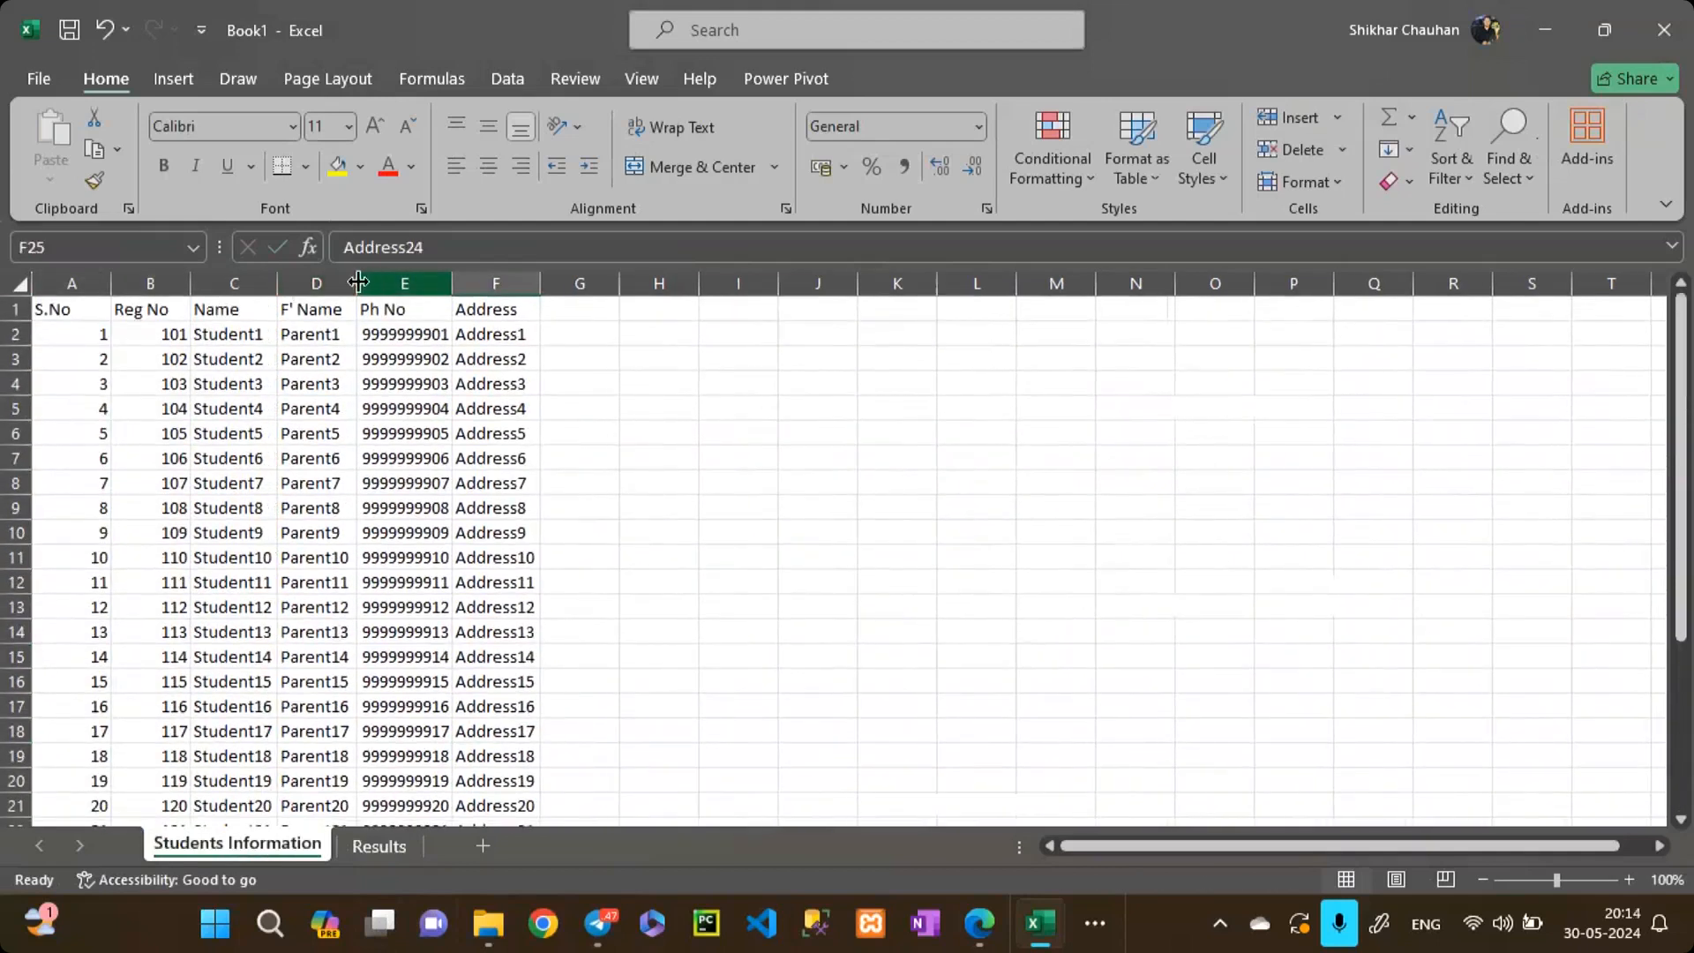
double_click(190, 284)
double_click(117, 282)
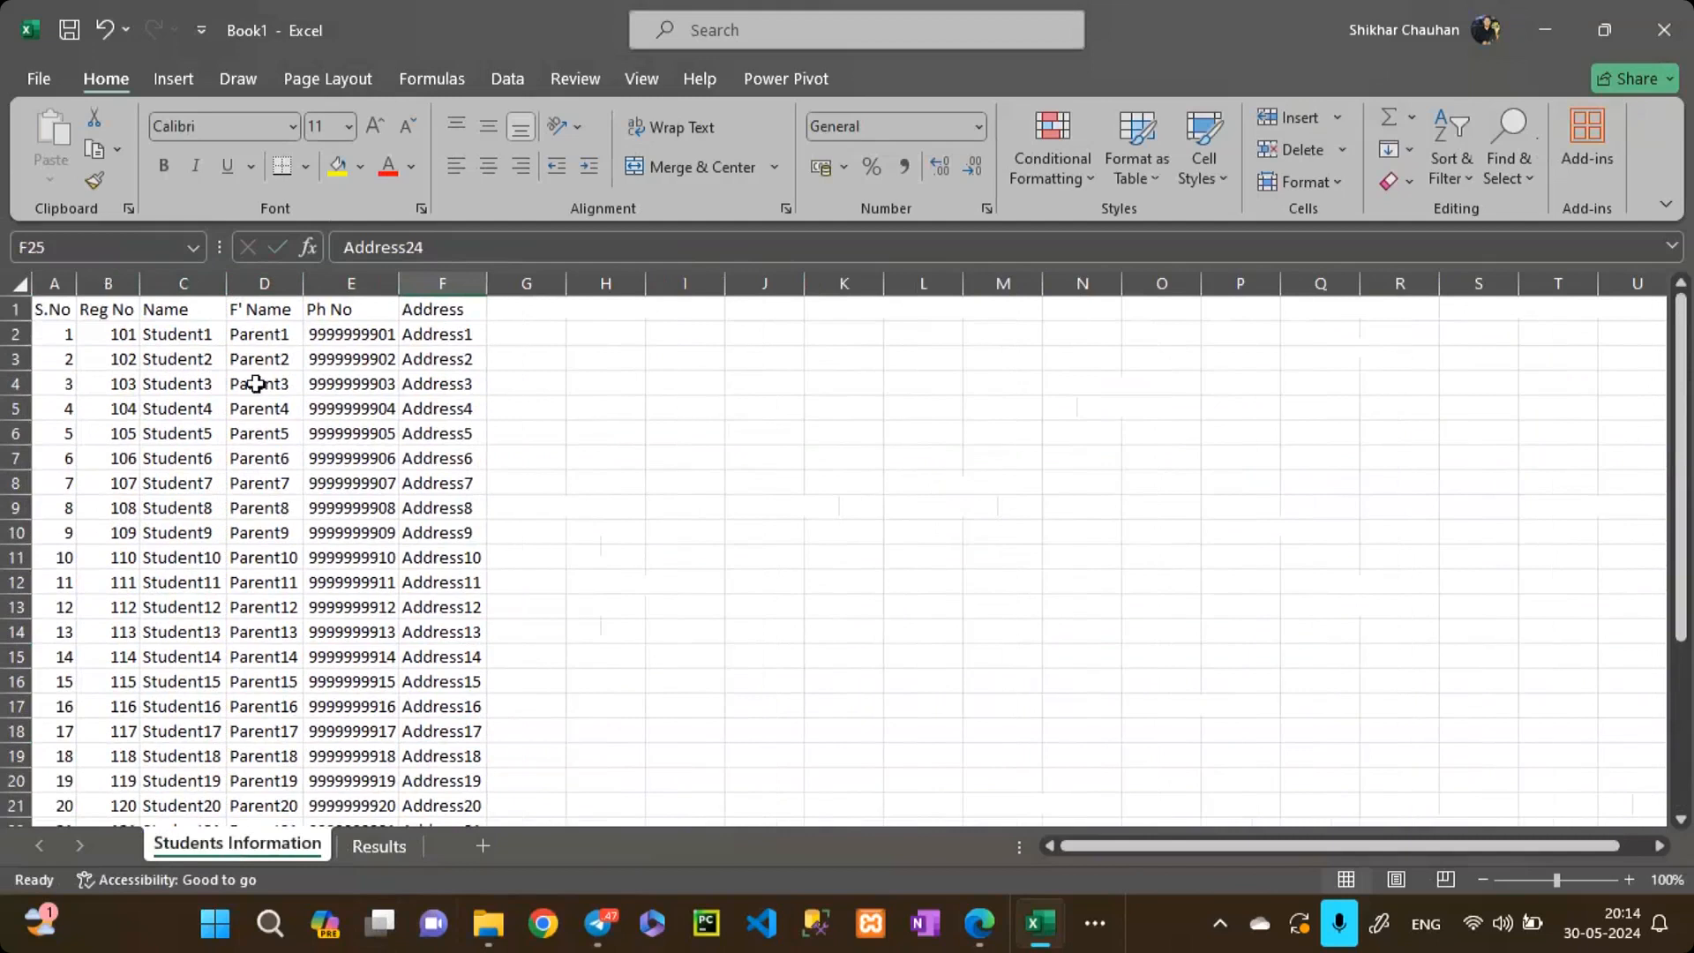
drag(111, 333, 432, 344)
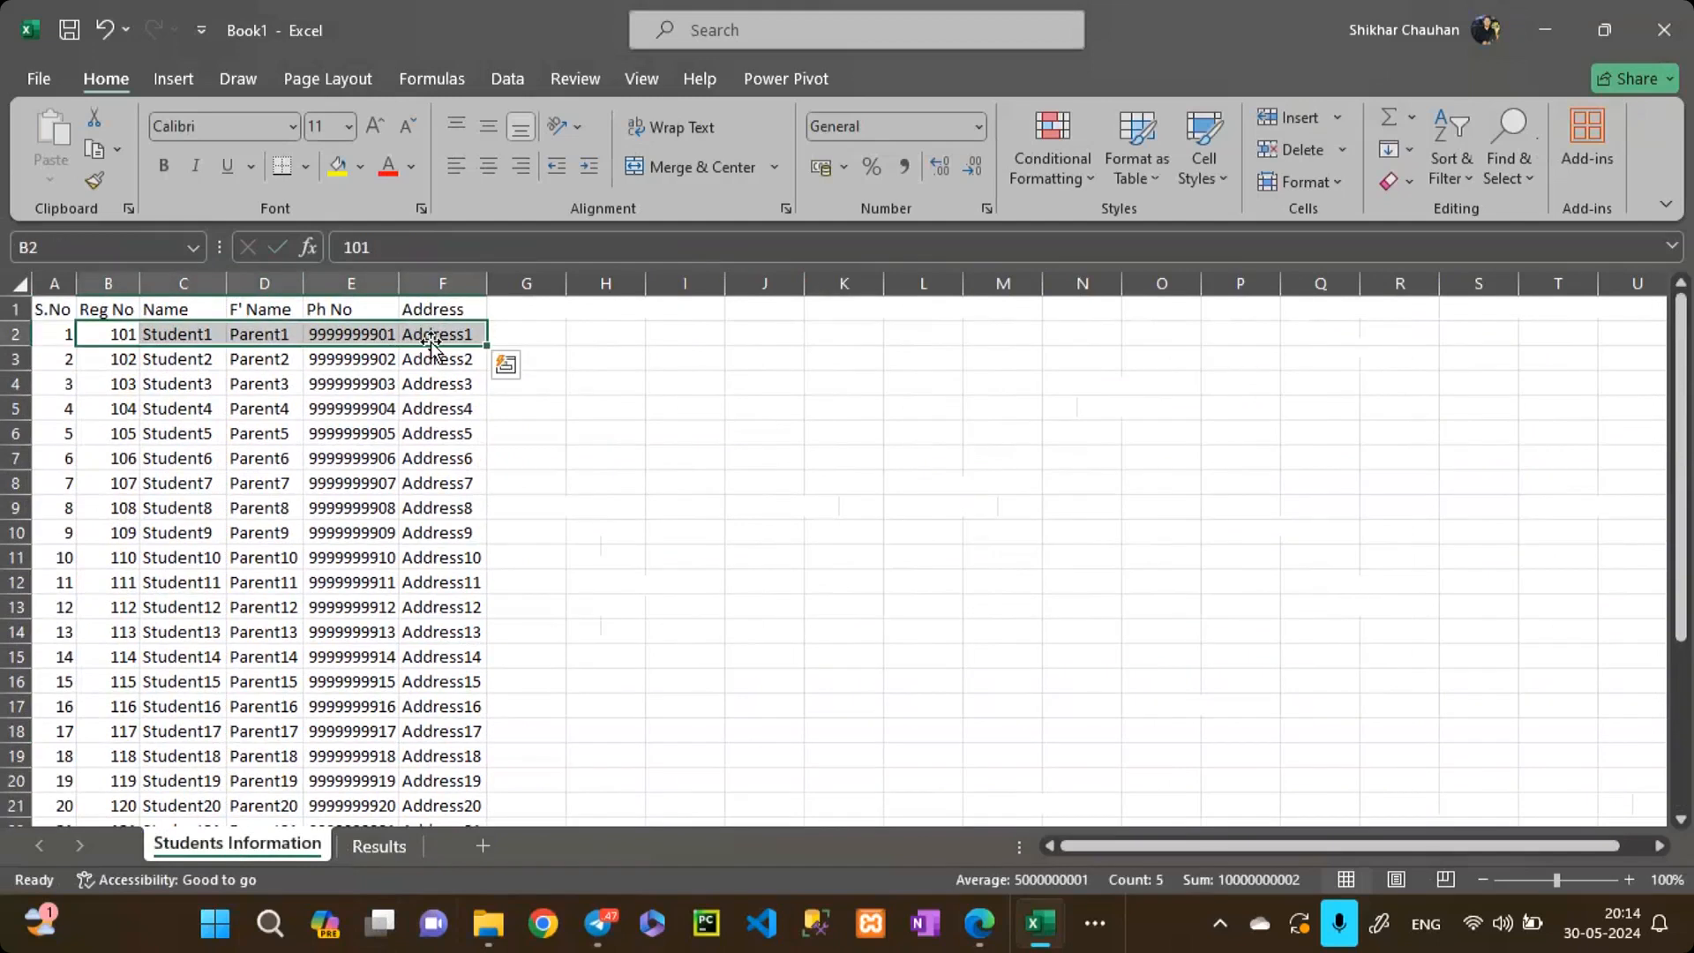
Step: Sort the whole data range of the Results sheet by Marks, on cell values, from Largest to Smallest
click(405, 849)
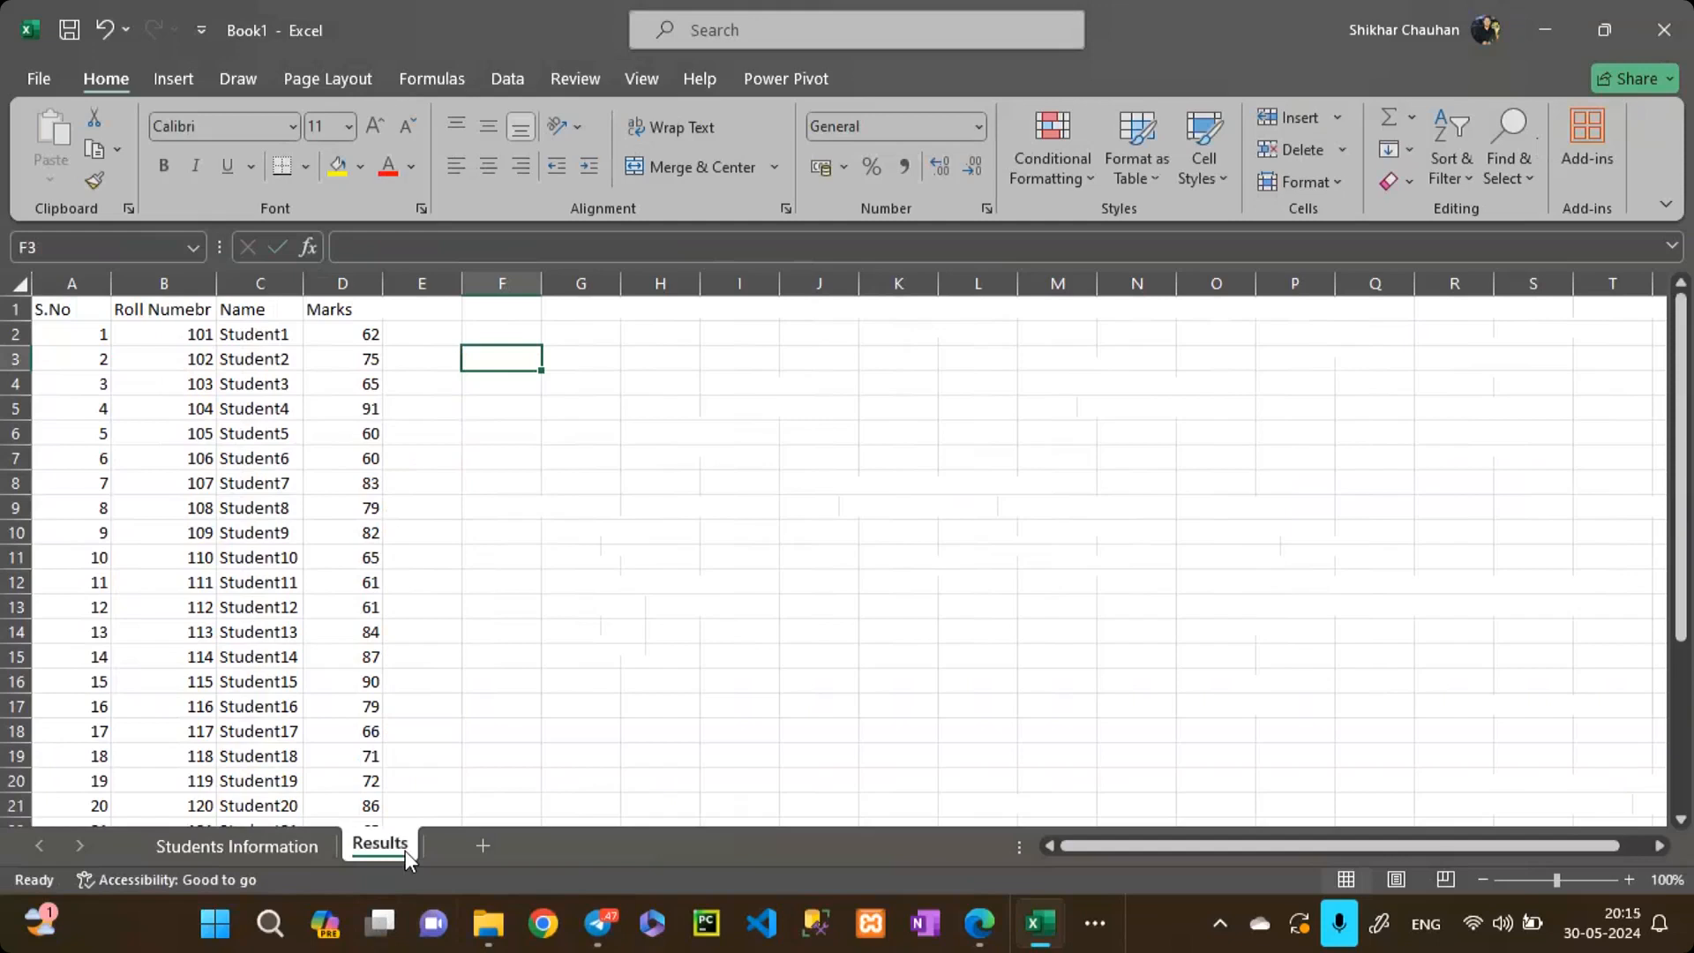
key(Left)
key(Left)
key(Left)
key(Left)
key(Left)
key(Up)
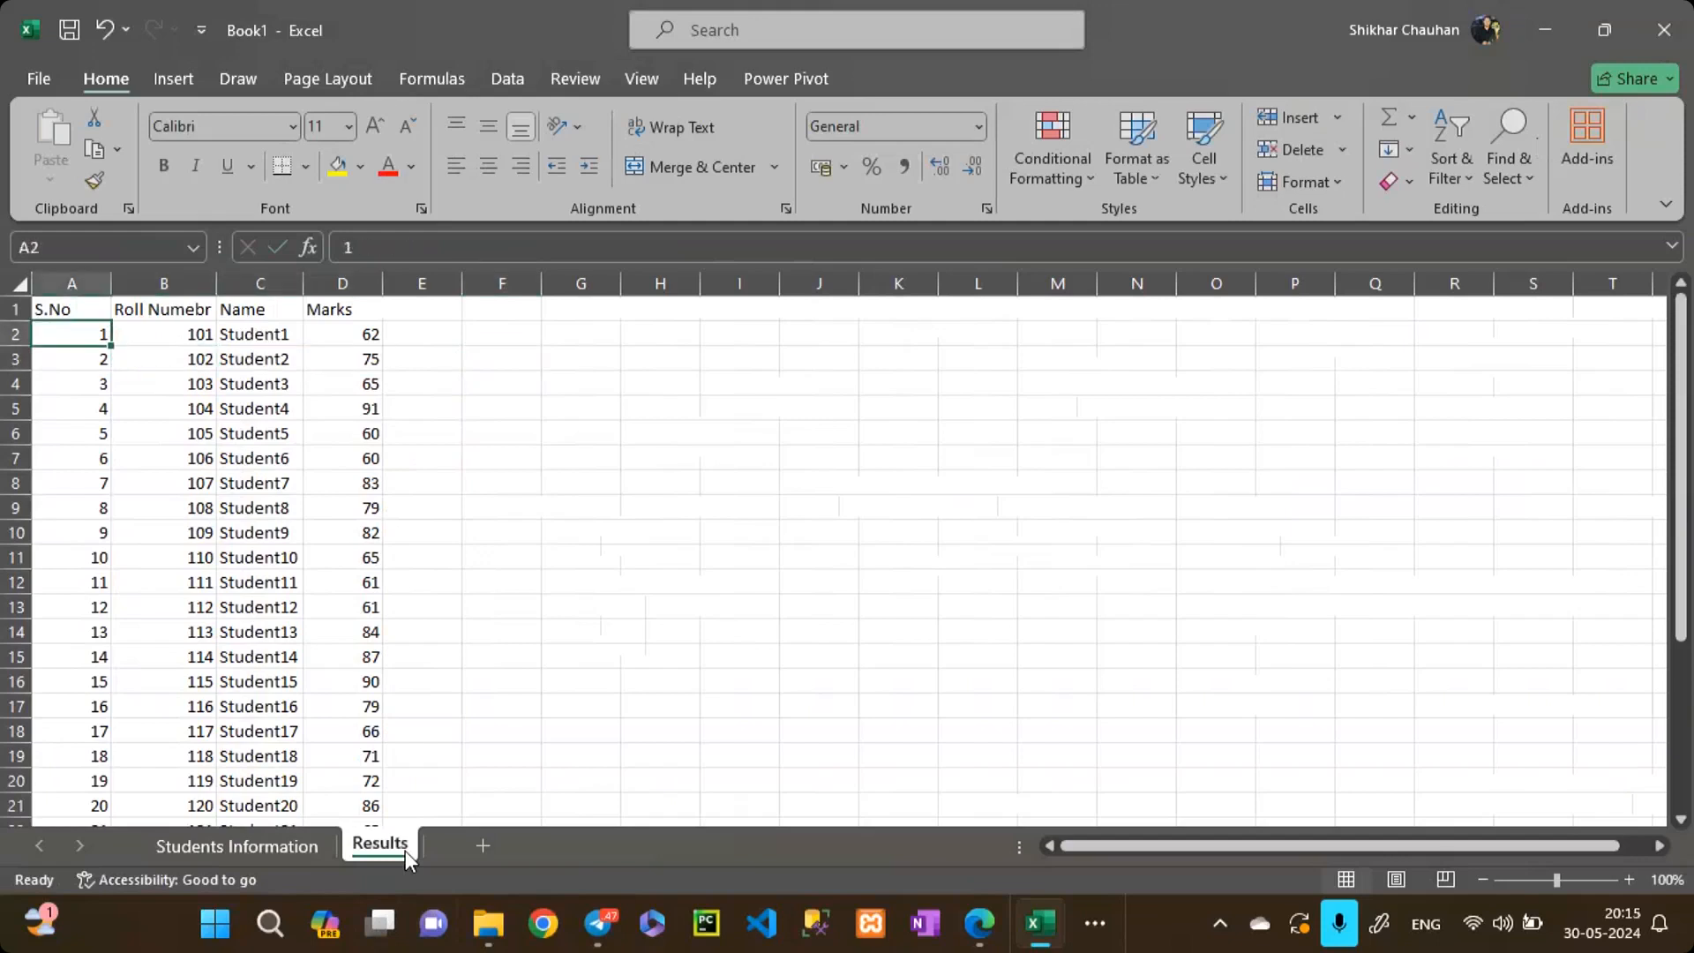
key(Right)
key(Right)
key(Right)
key(ctrl+a)
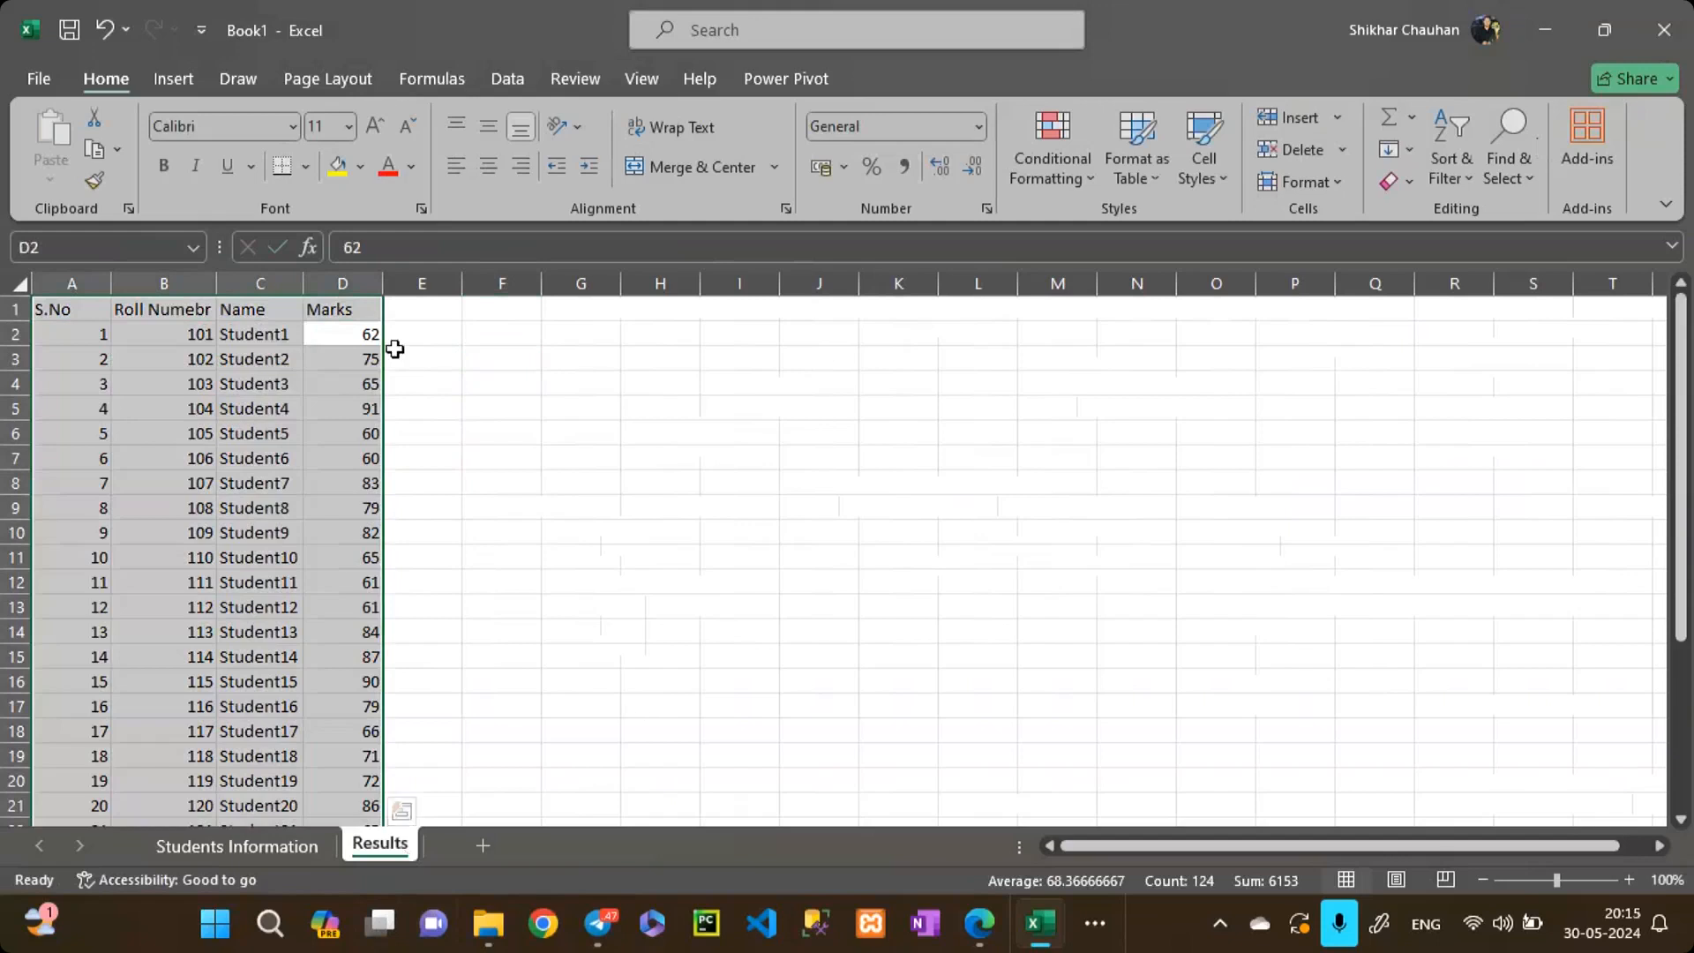
click(178, 77)
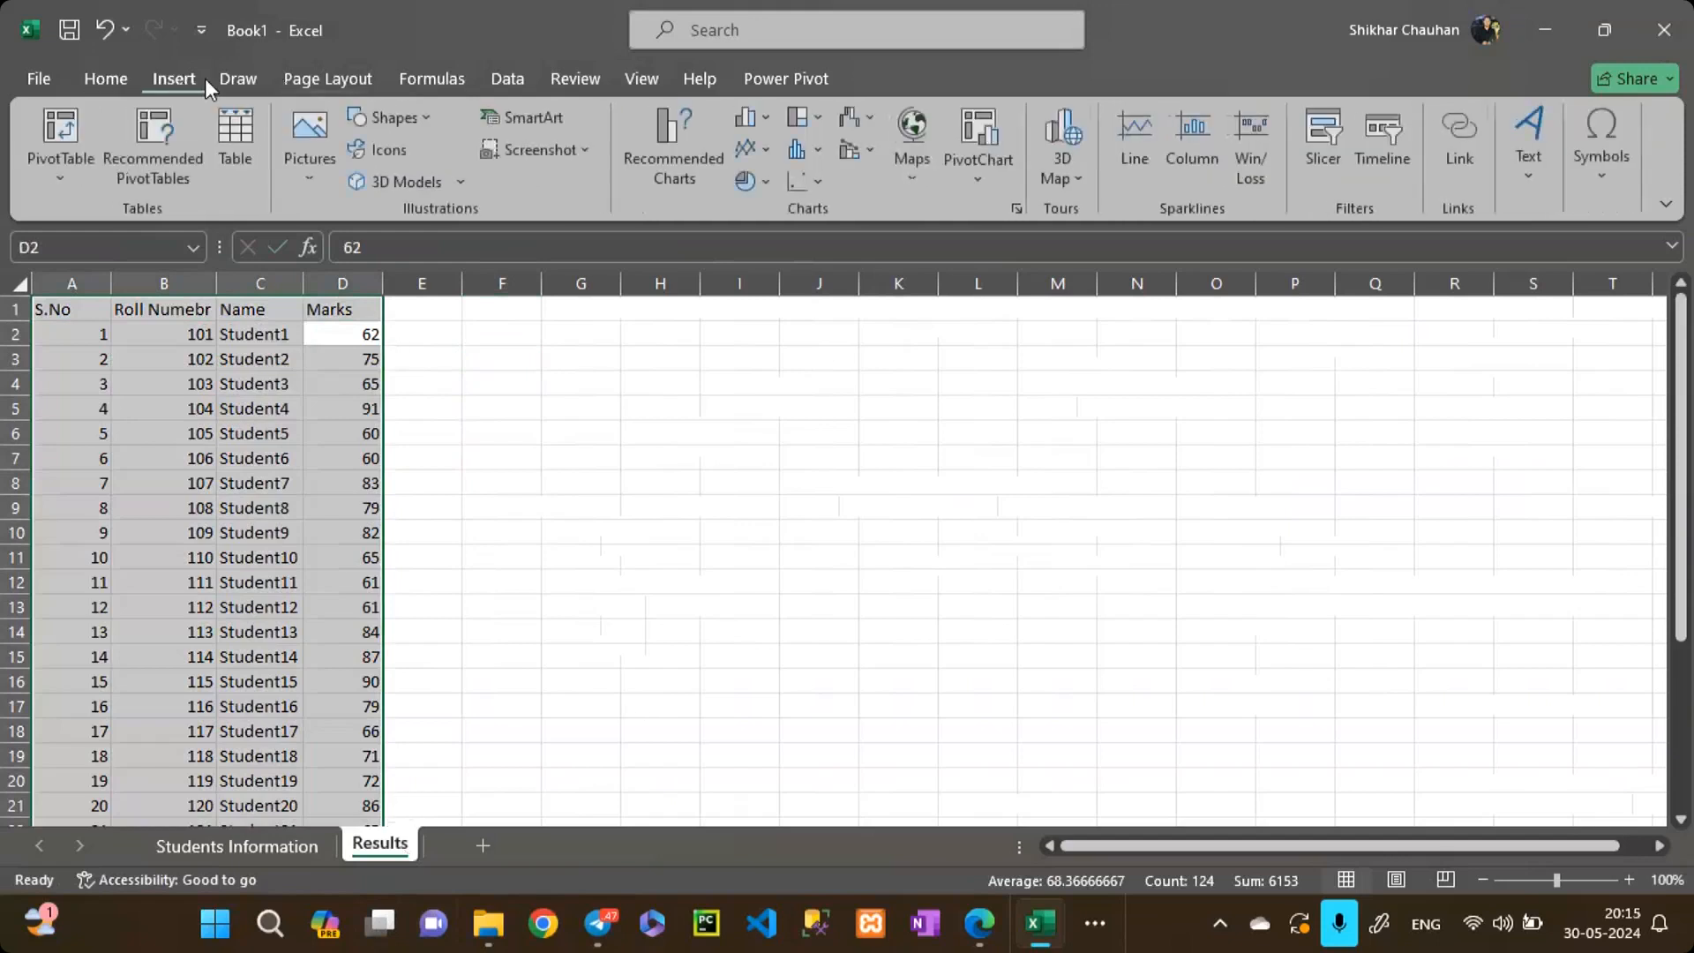
click(505, 74)
click(769, 141)
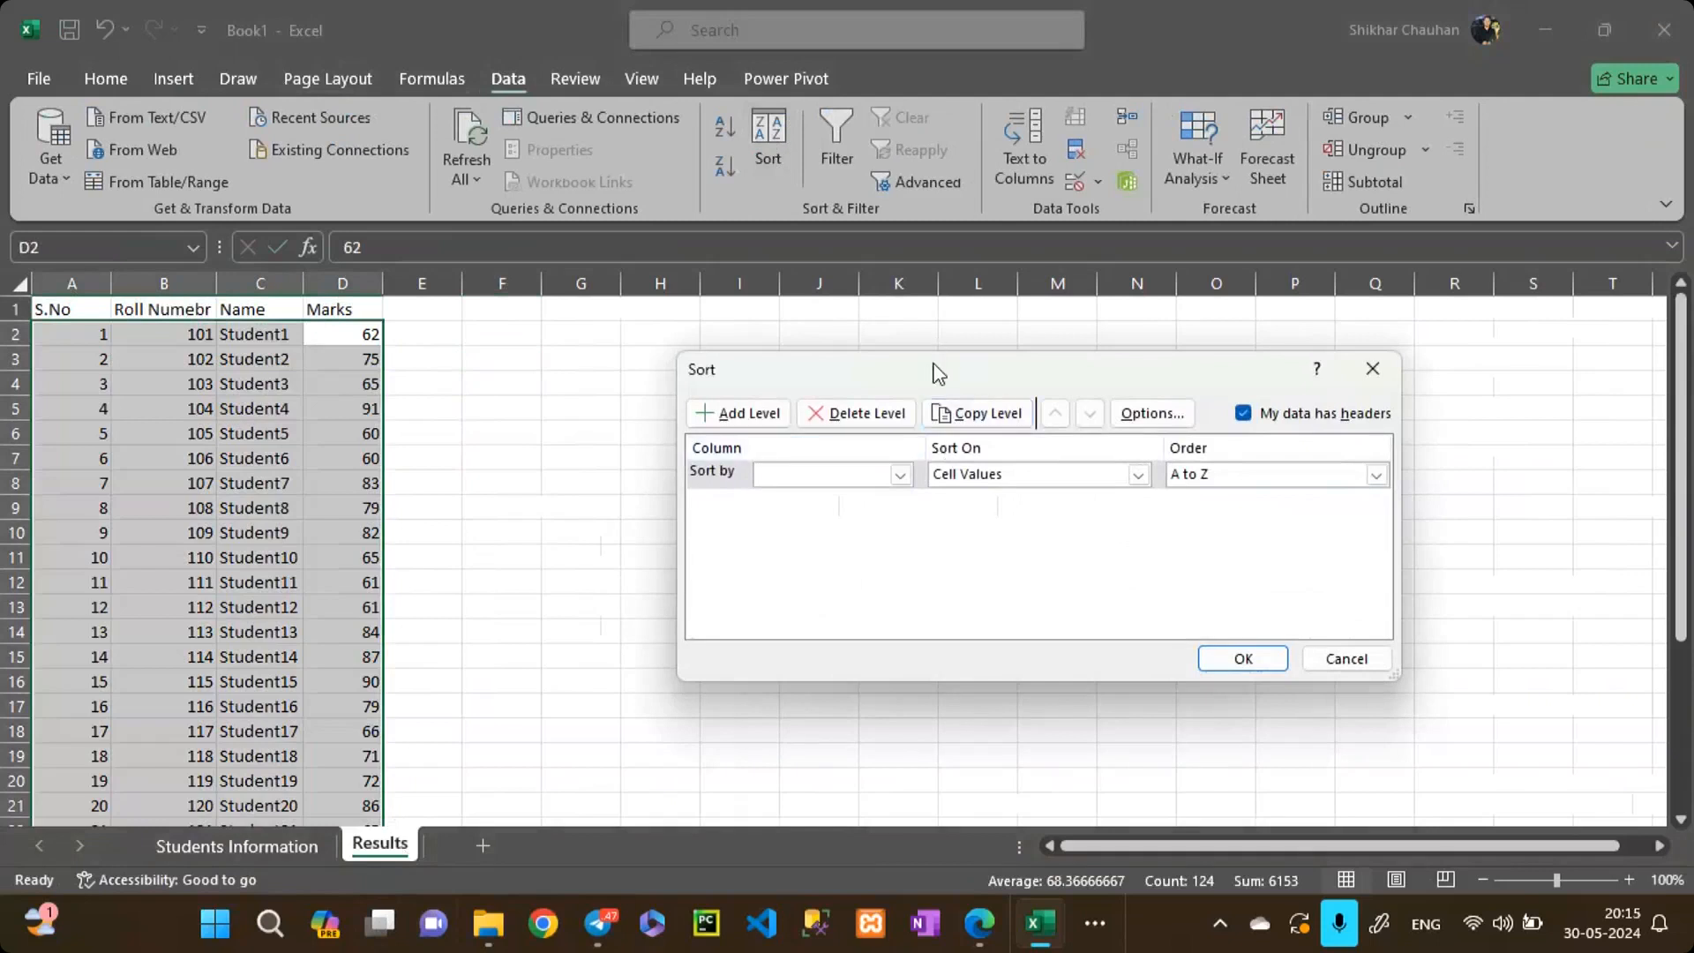
drag(937, 370, 632, 289)
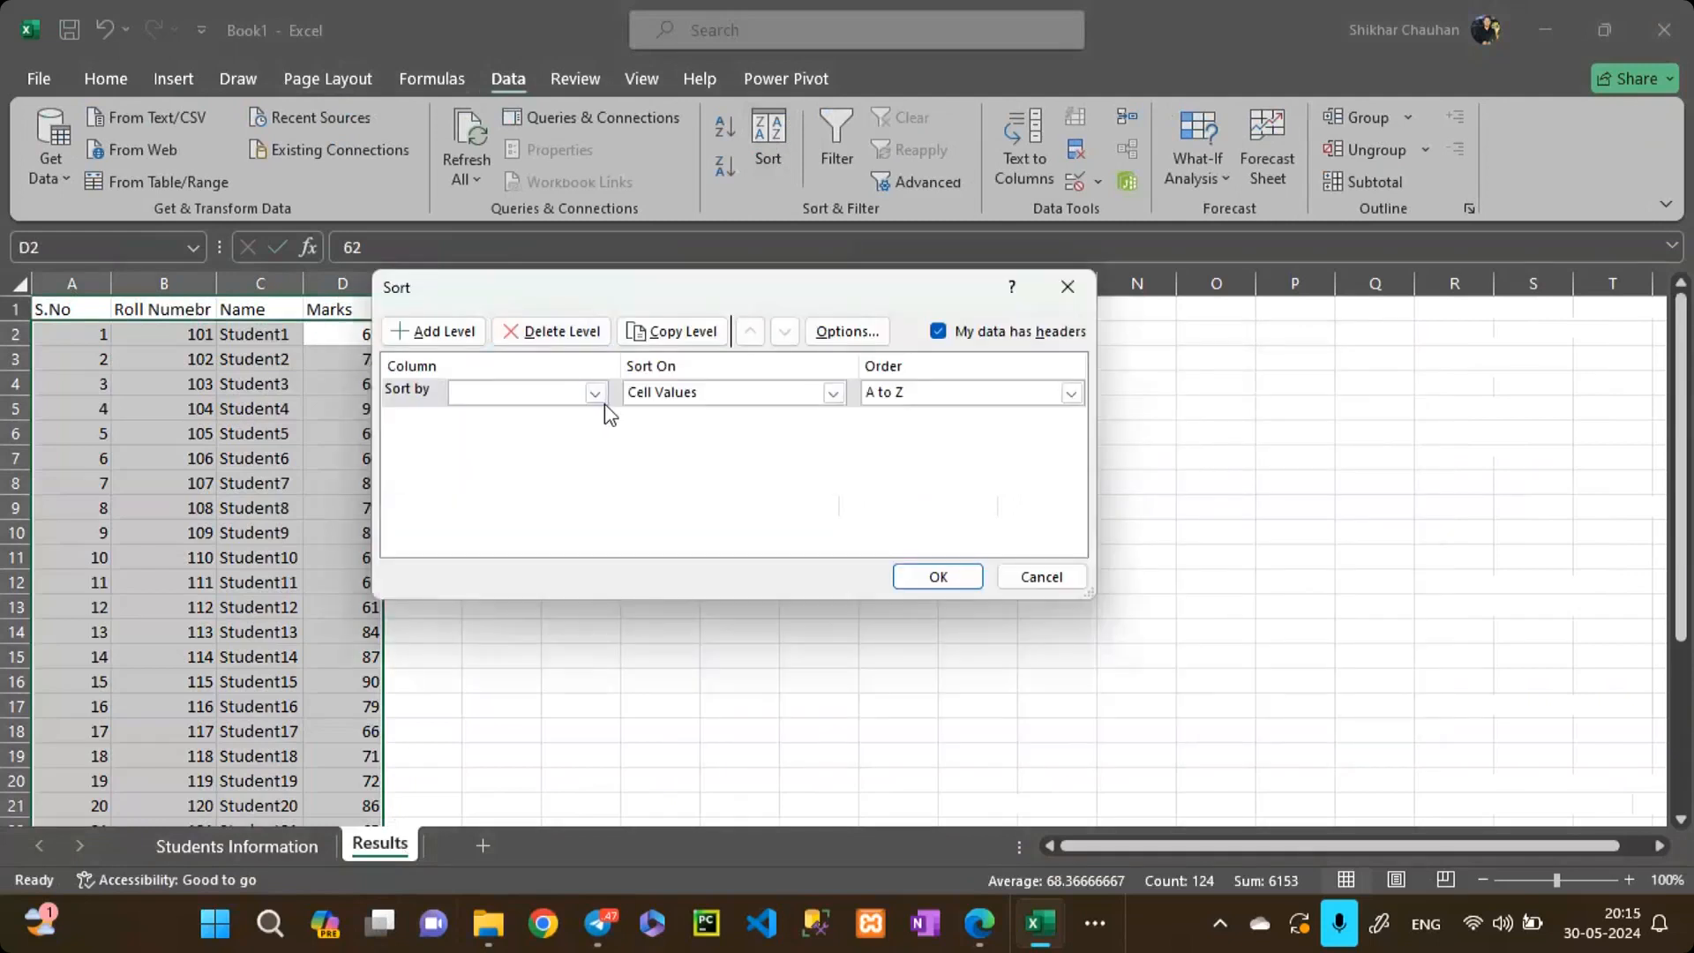
click(596, 393)
click(526, 463)
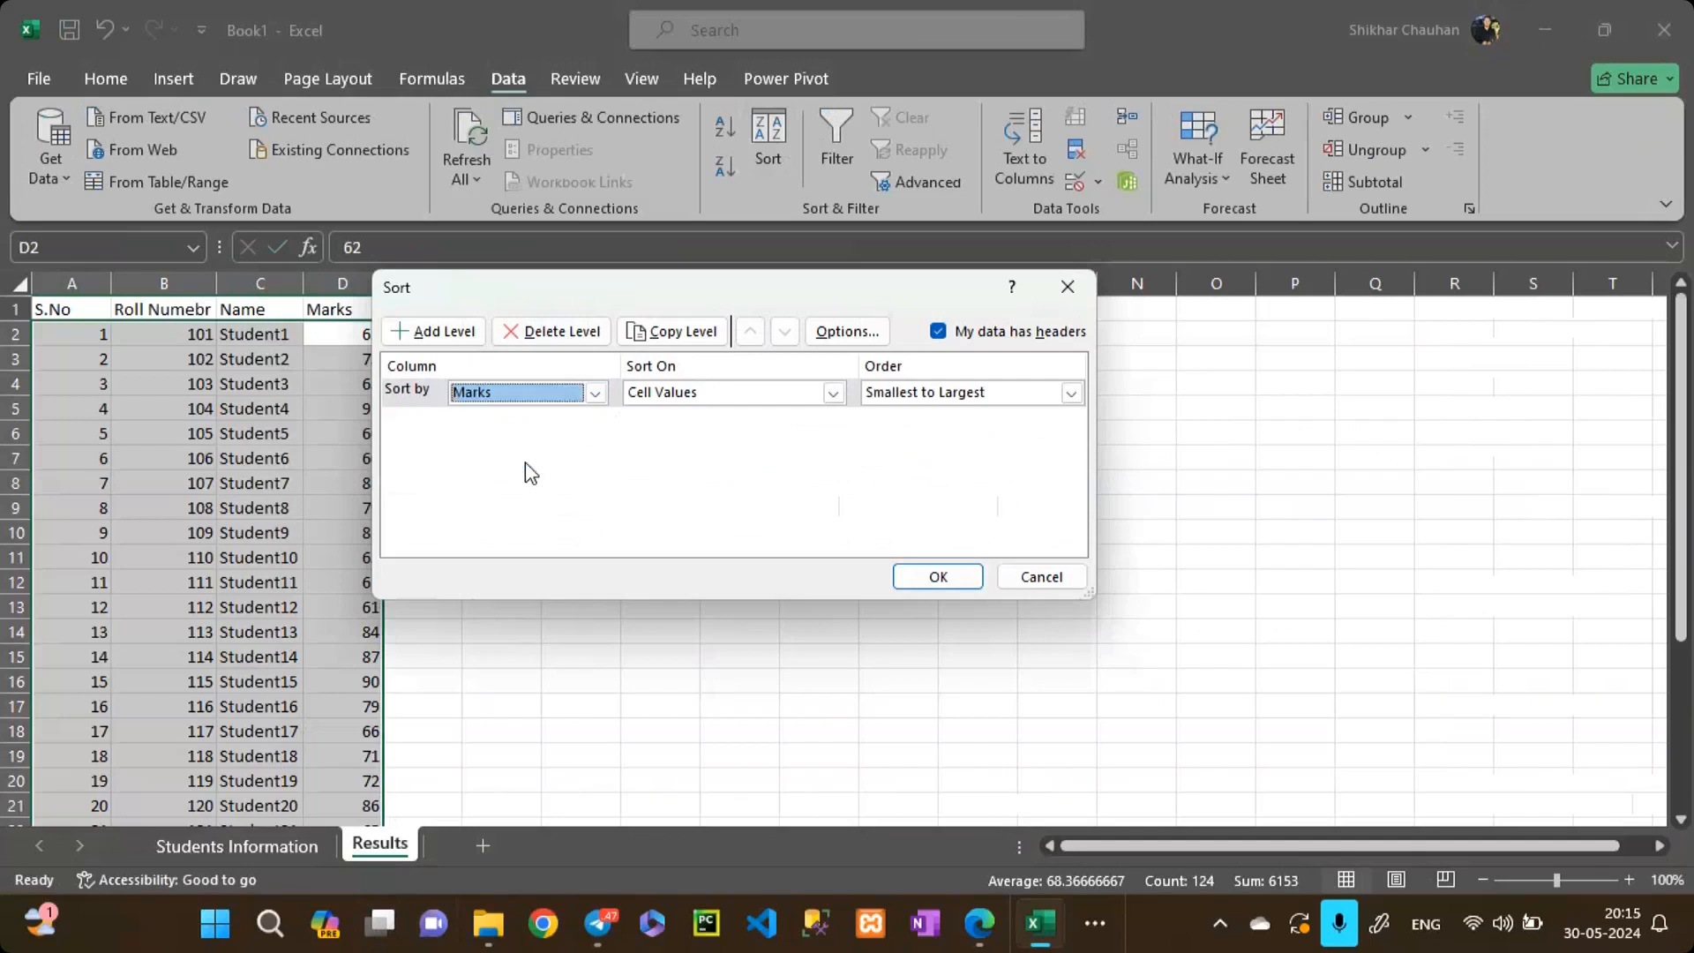
click(972, 399)
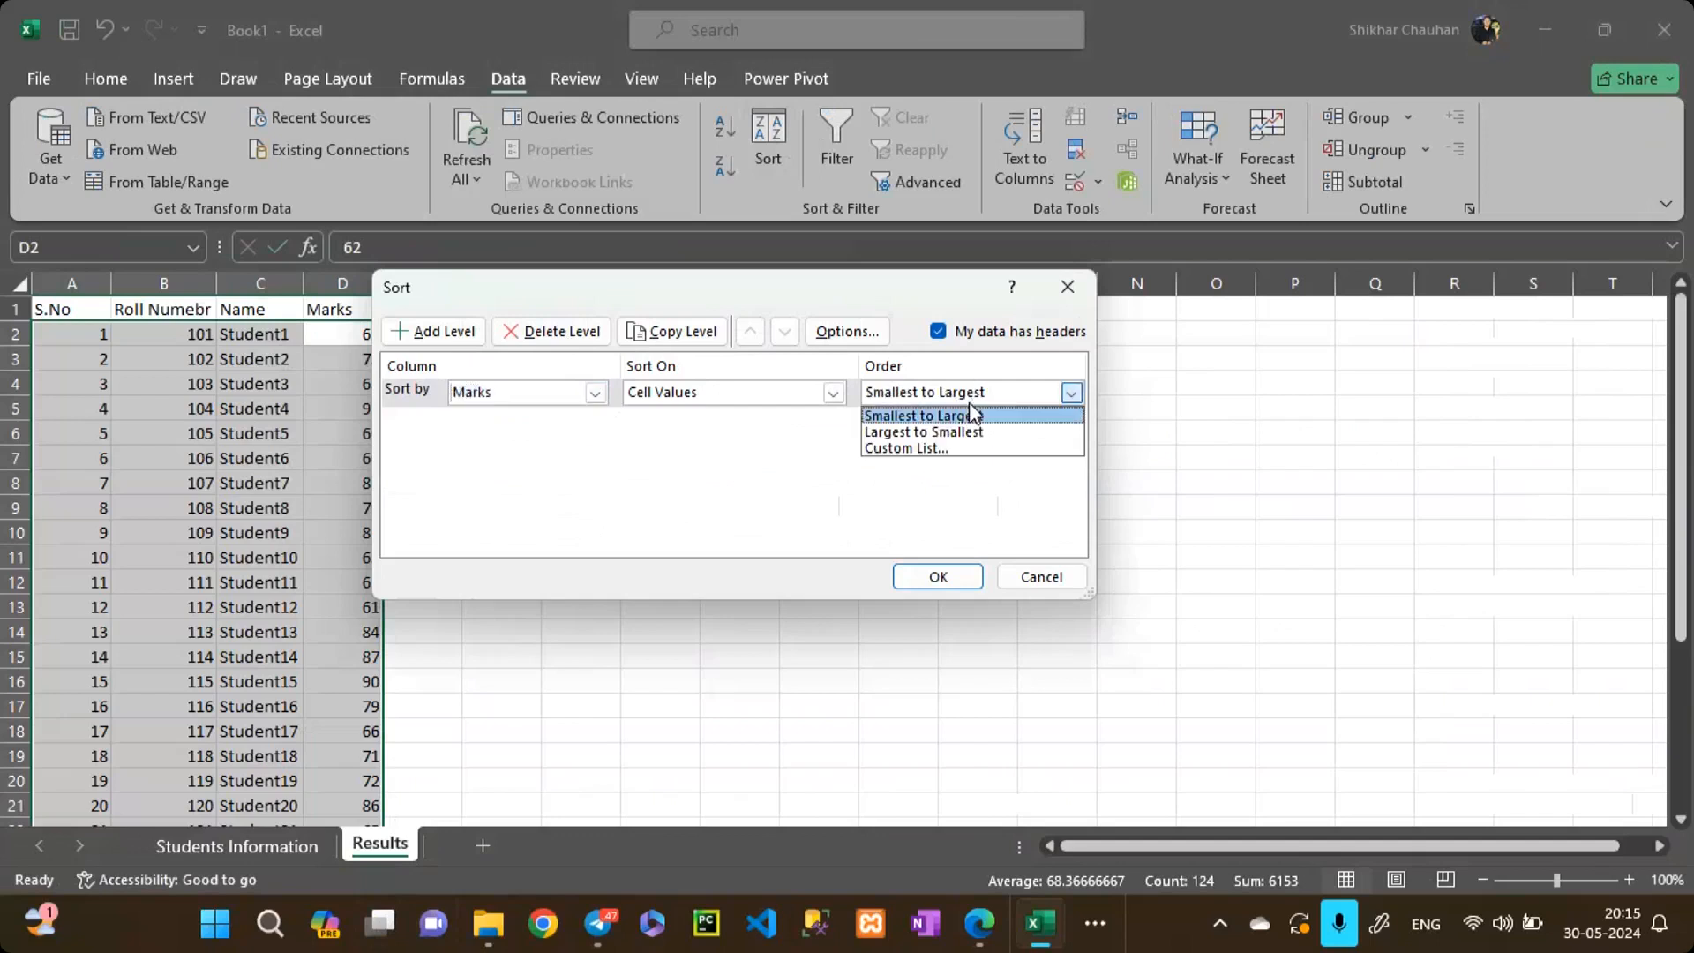
click(950, 435)
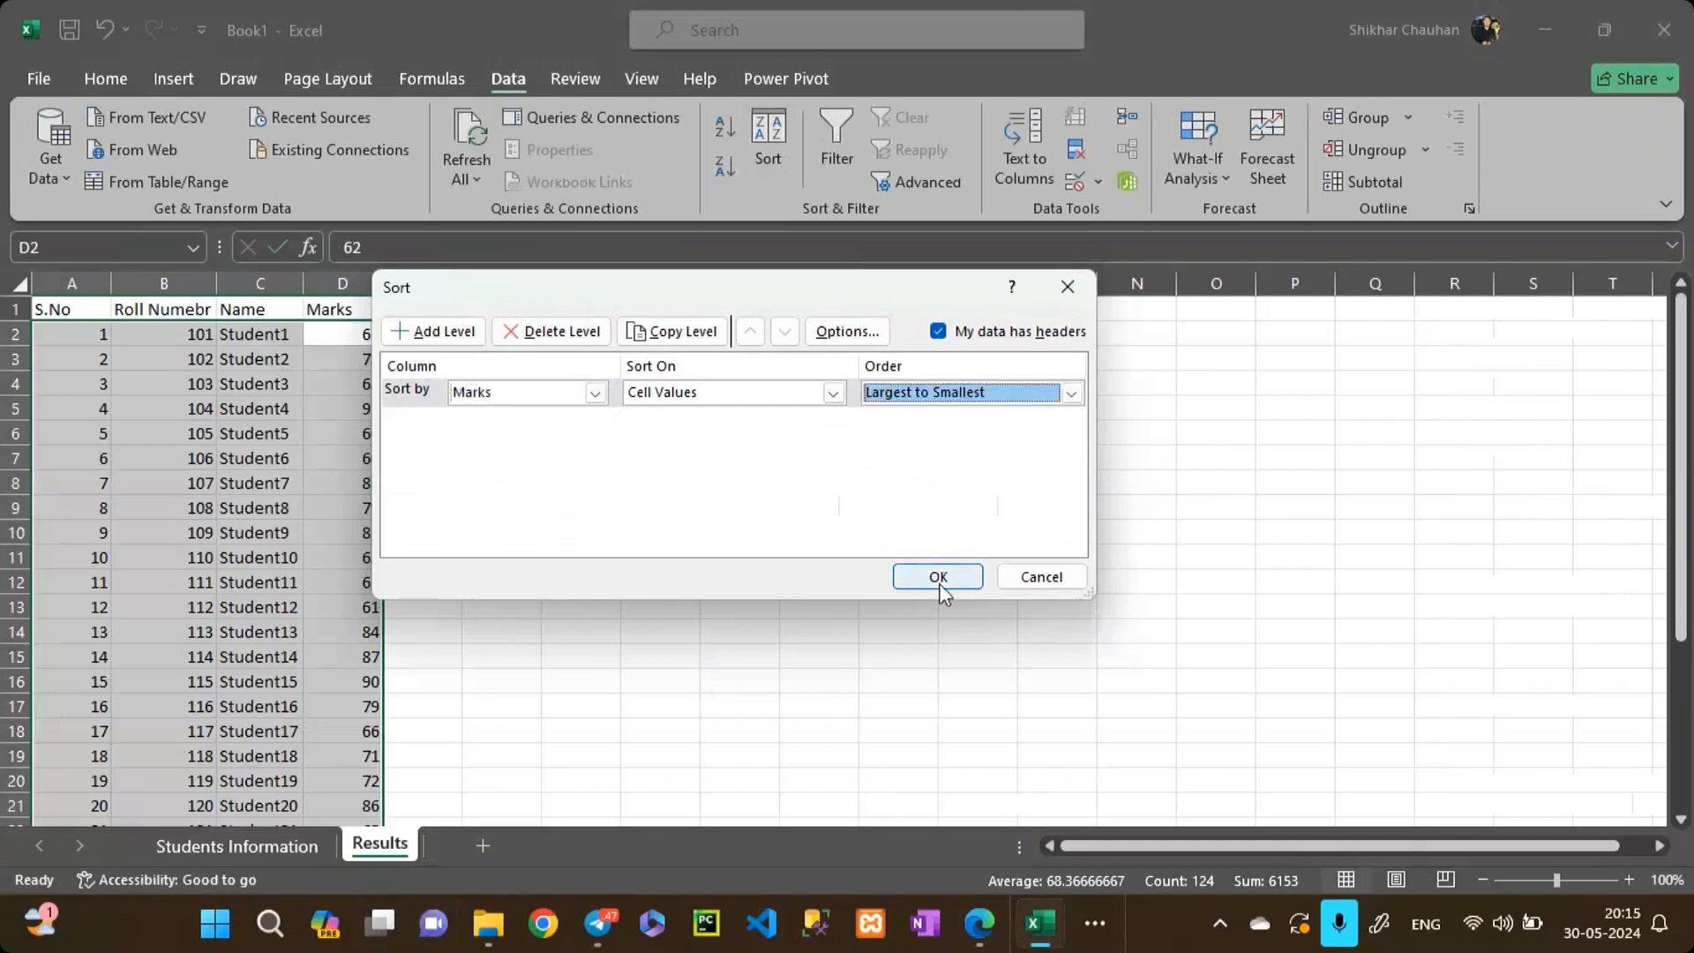
click(940, 578)
Step: Renumber the S.No column in Results by entering 1 in A2 and 2 in A3 and filling the series down to the last student
click(414, 564)
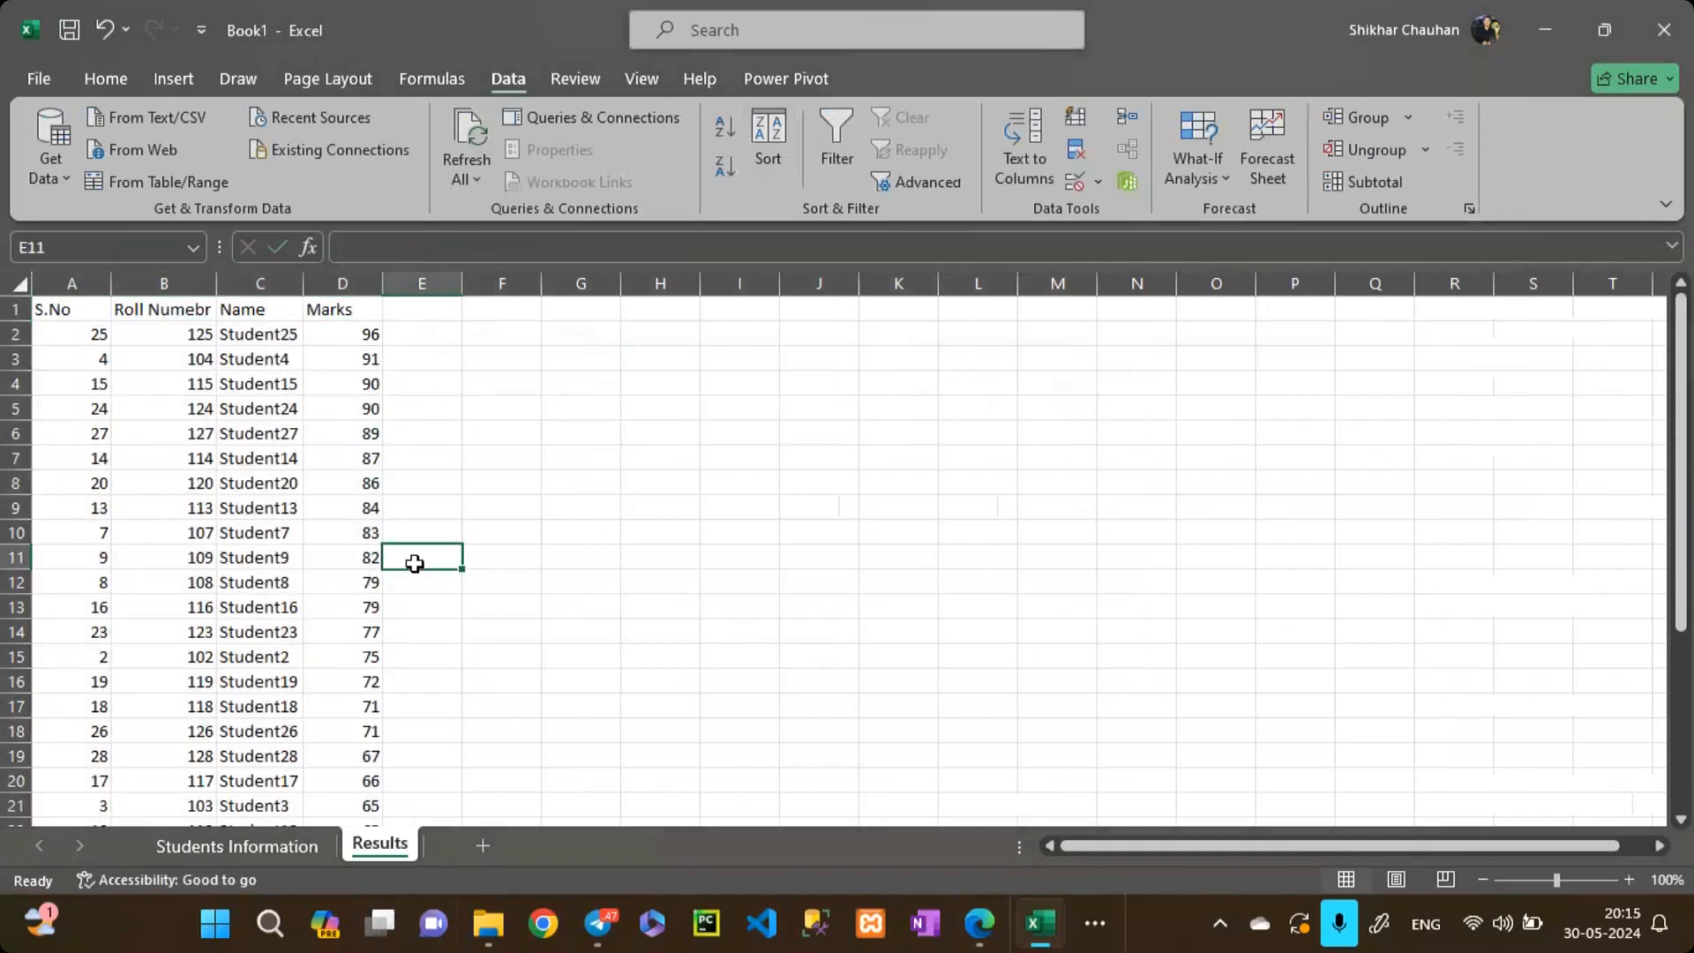
key(Left)
key(Left)
key(Left)
key(Left)
key(Up)
key(Up)
key(Up)
key(Up)
key(Up)
key(Up)
key(Up)
key(Up)
key(Up)
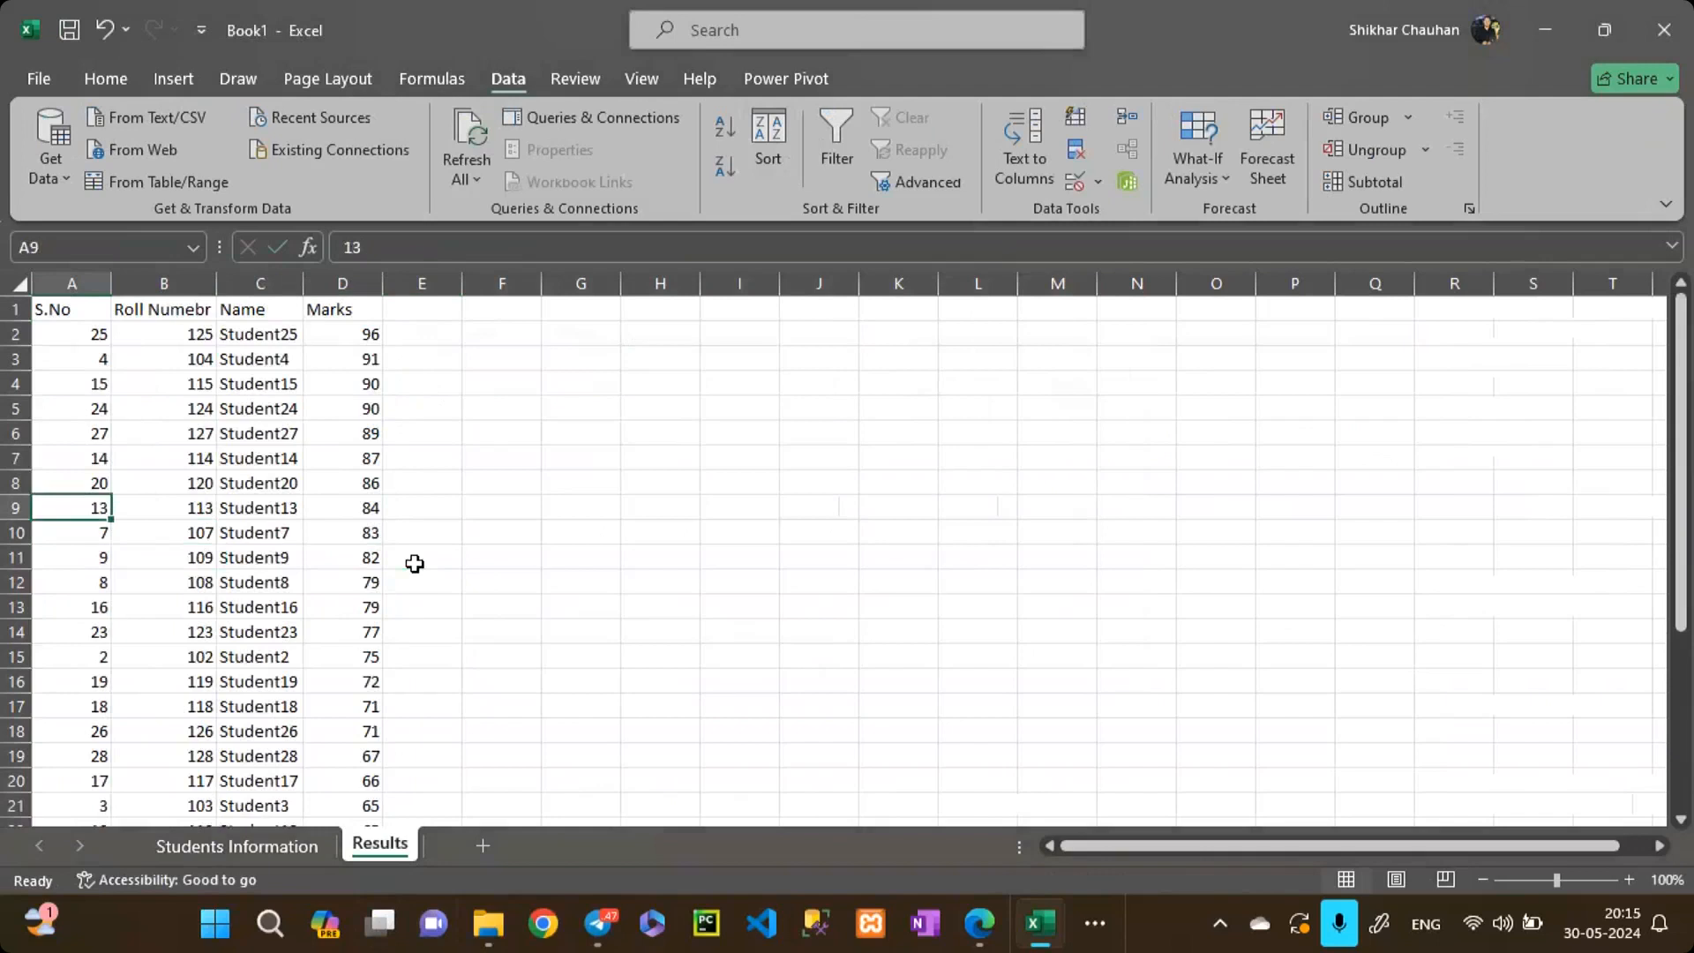
text(1)
key(Return)
text(2)
key(Return)
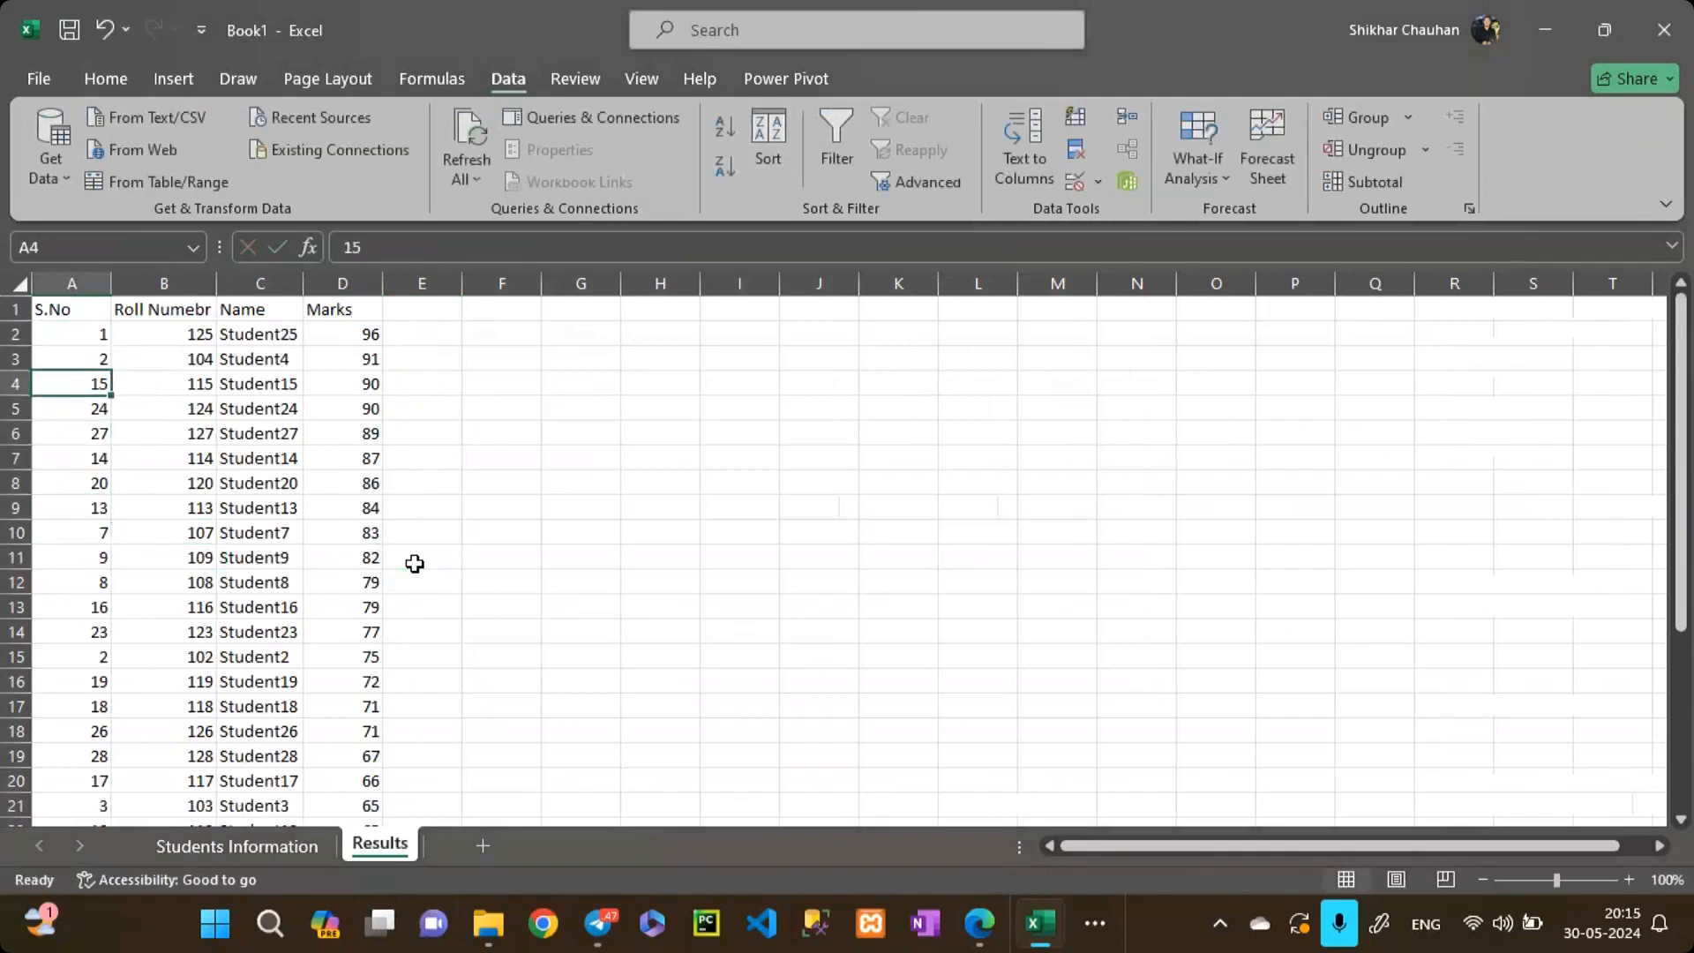
drag(89, 344, 92, 365)
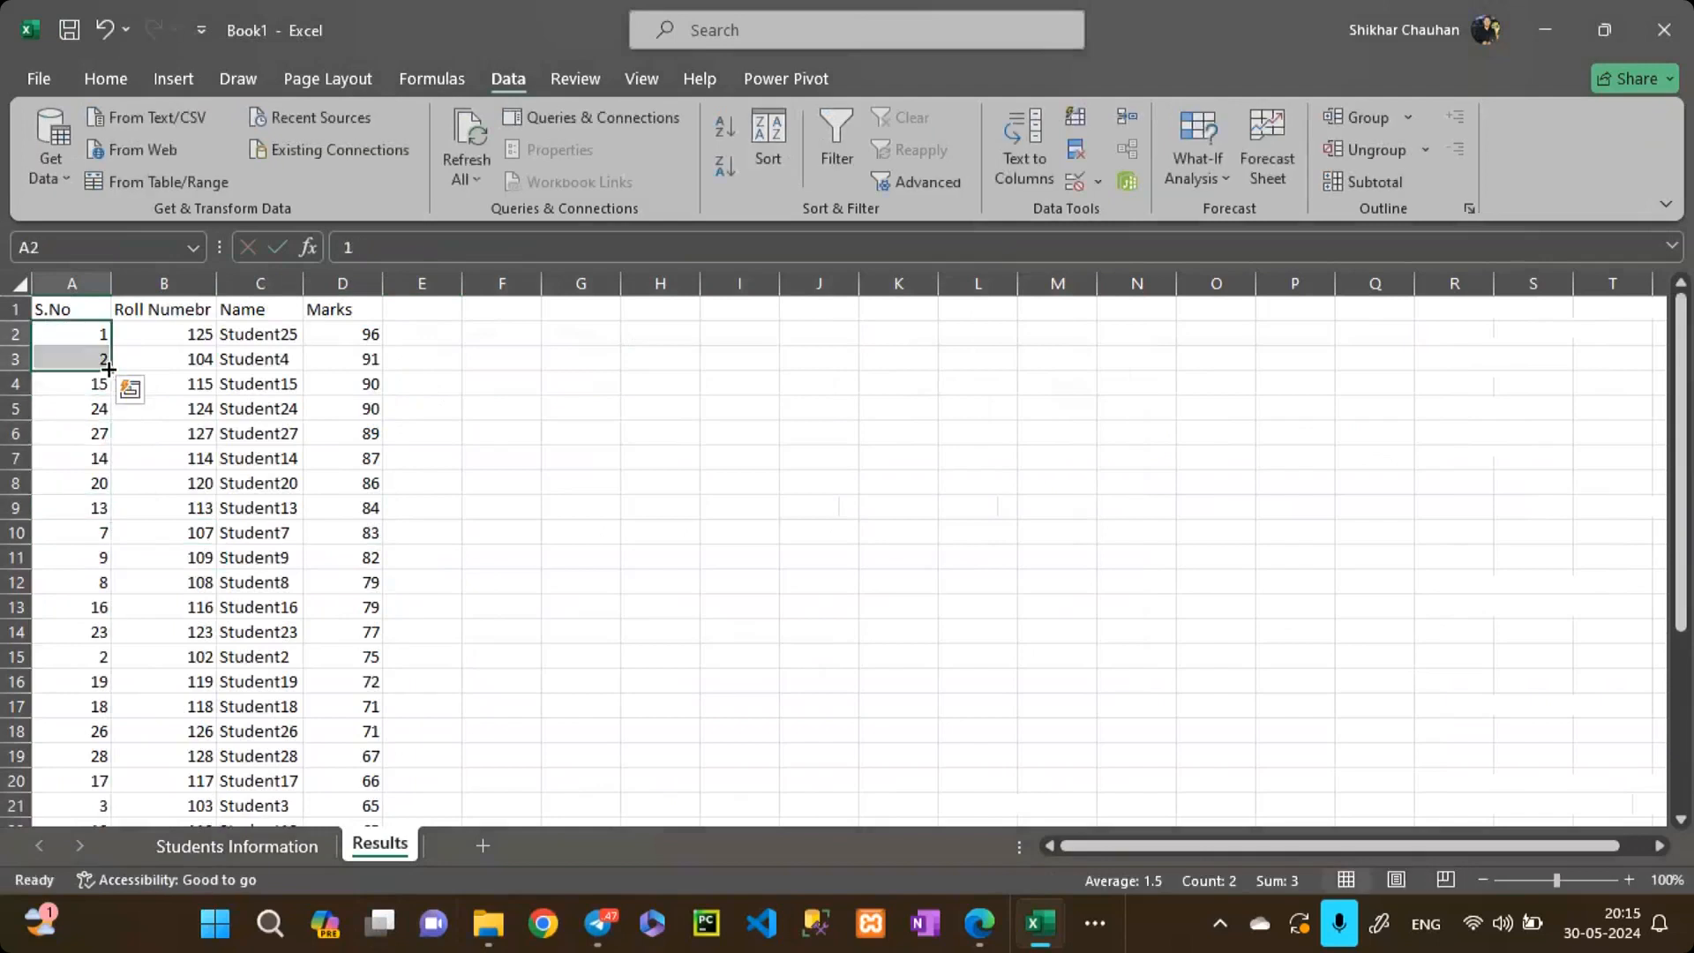
double_click(111, 371)
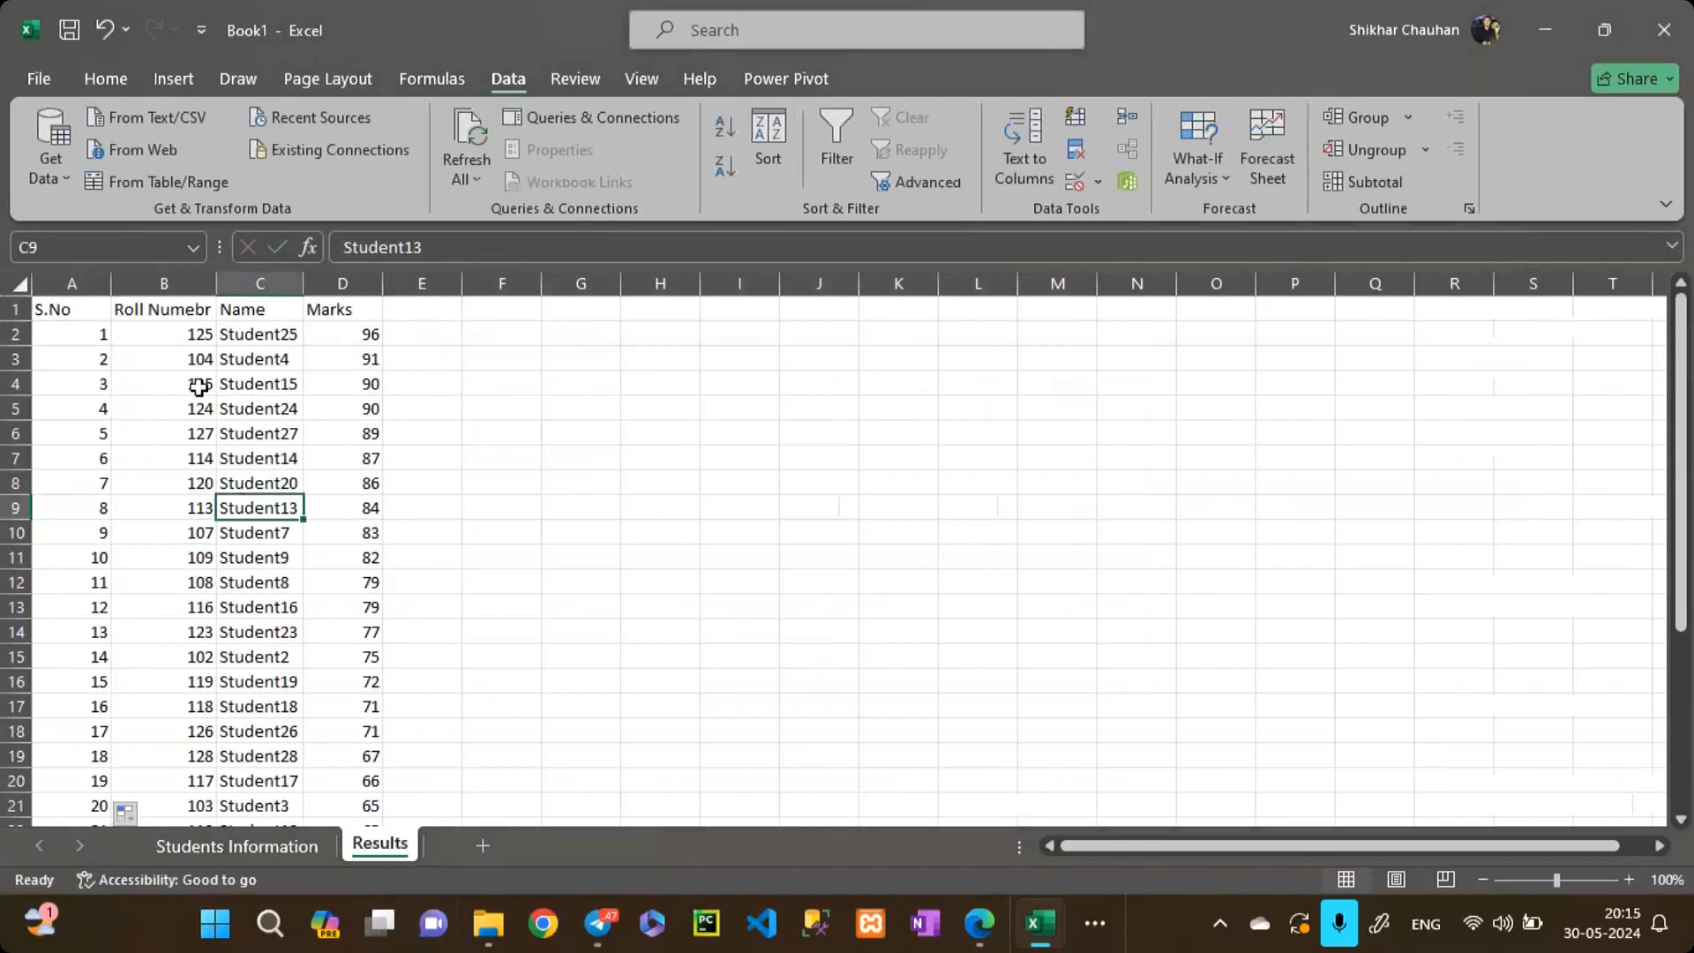
Step: Examine the roll number, name and marks columns of Results and compare them with the Students Information sheet
click(180, 340)
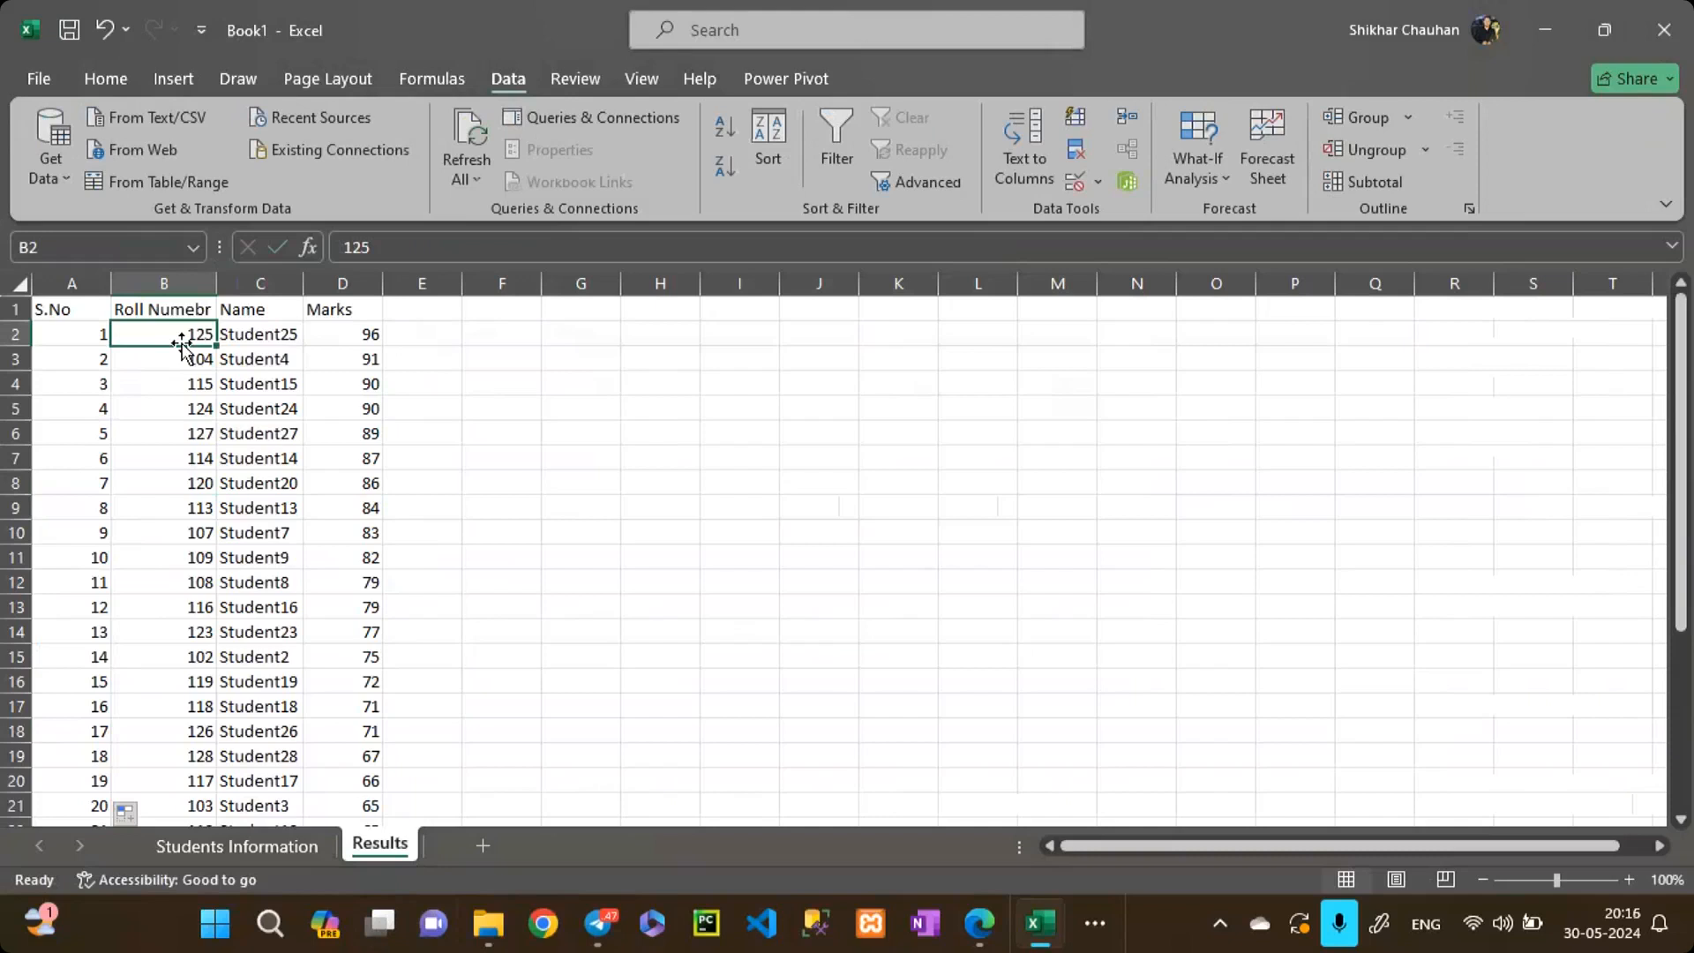
click(159, 309)
key(Right)
key(Right)
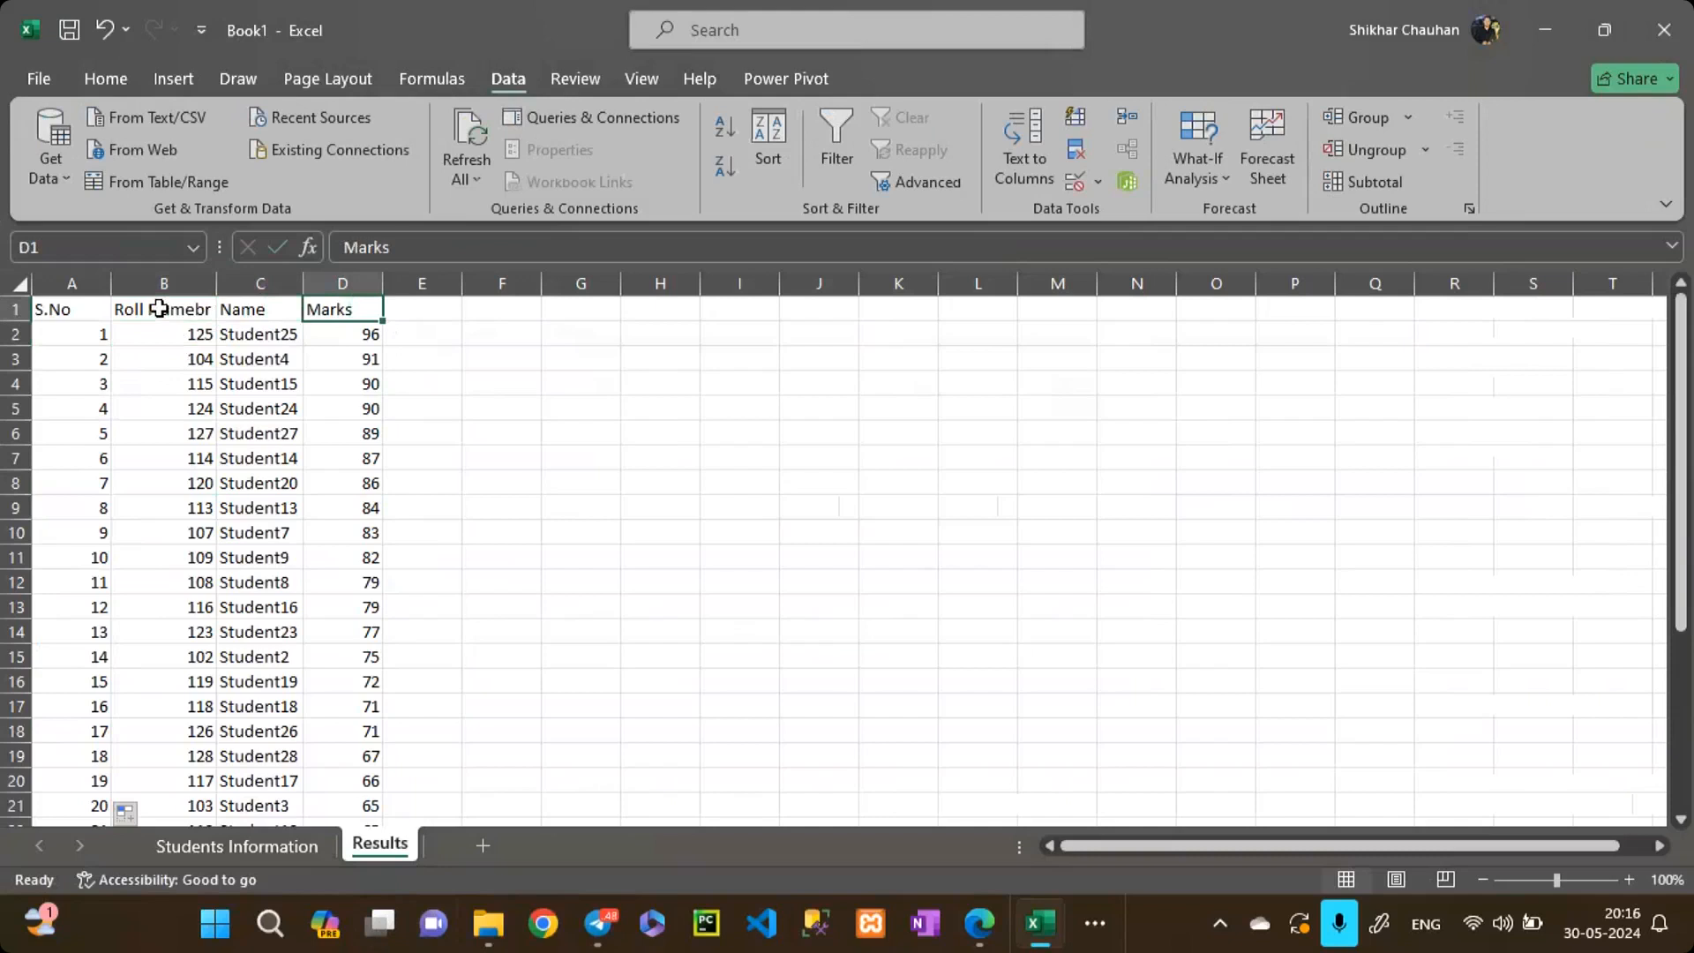
click(265, 854)
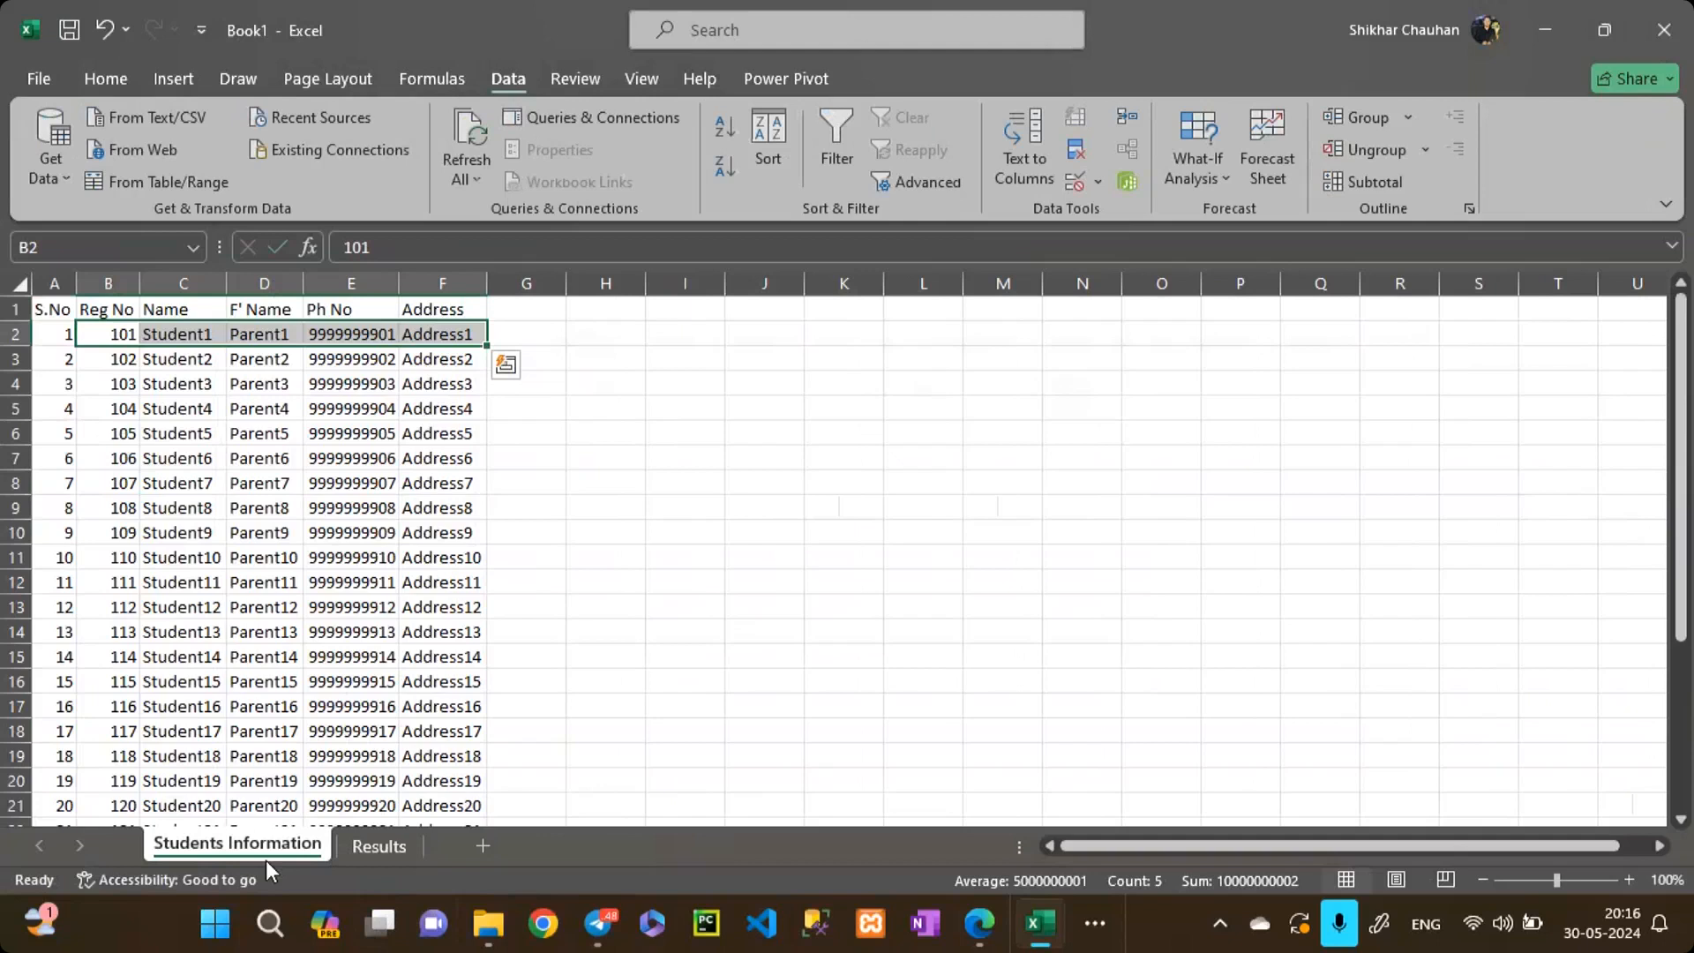
click(389, 848)
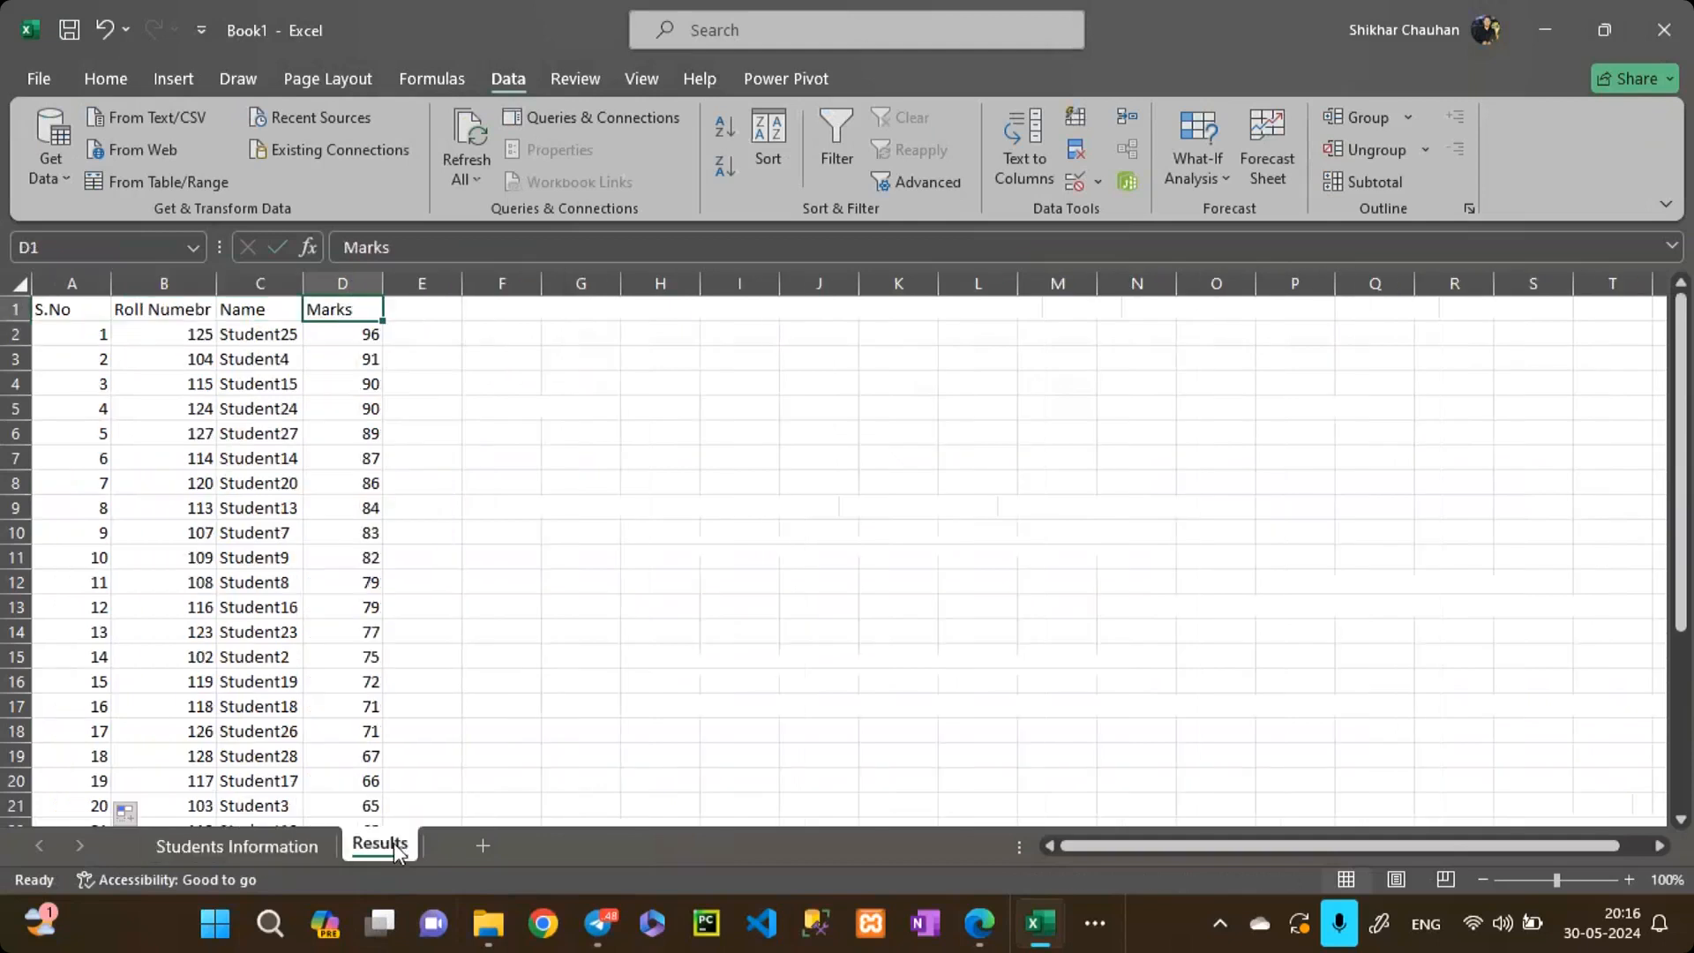
click(288, 339)
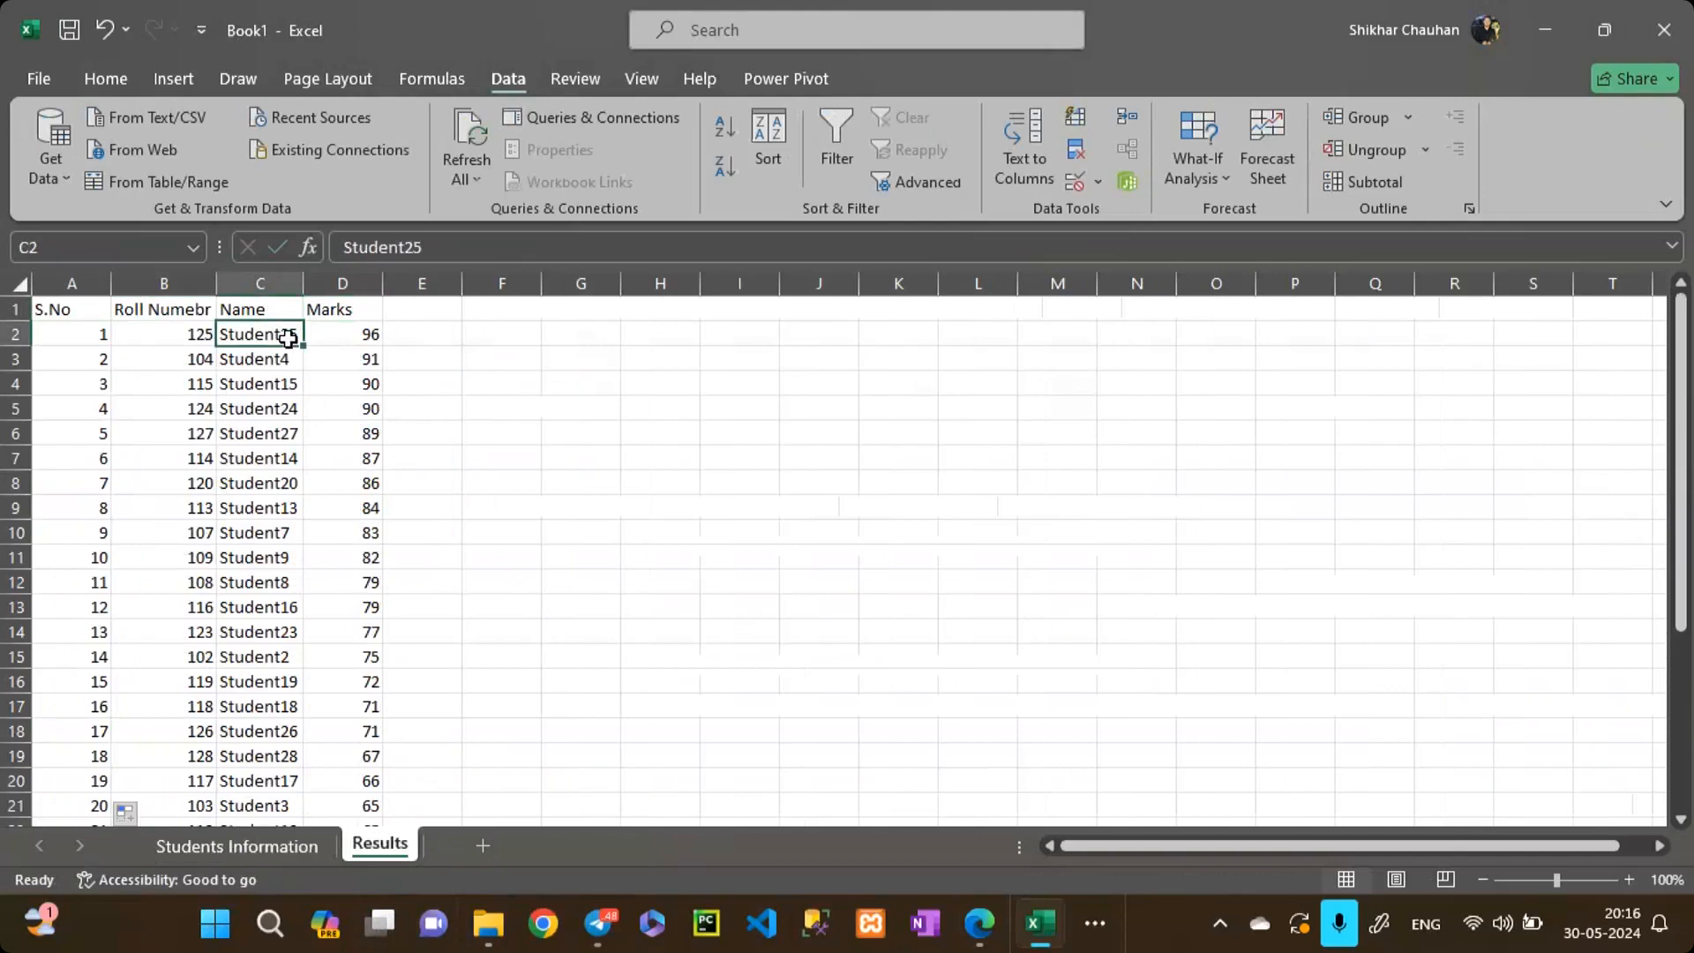
click(271, 366)
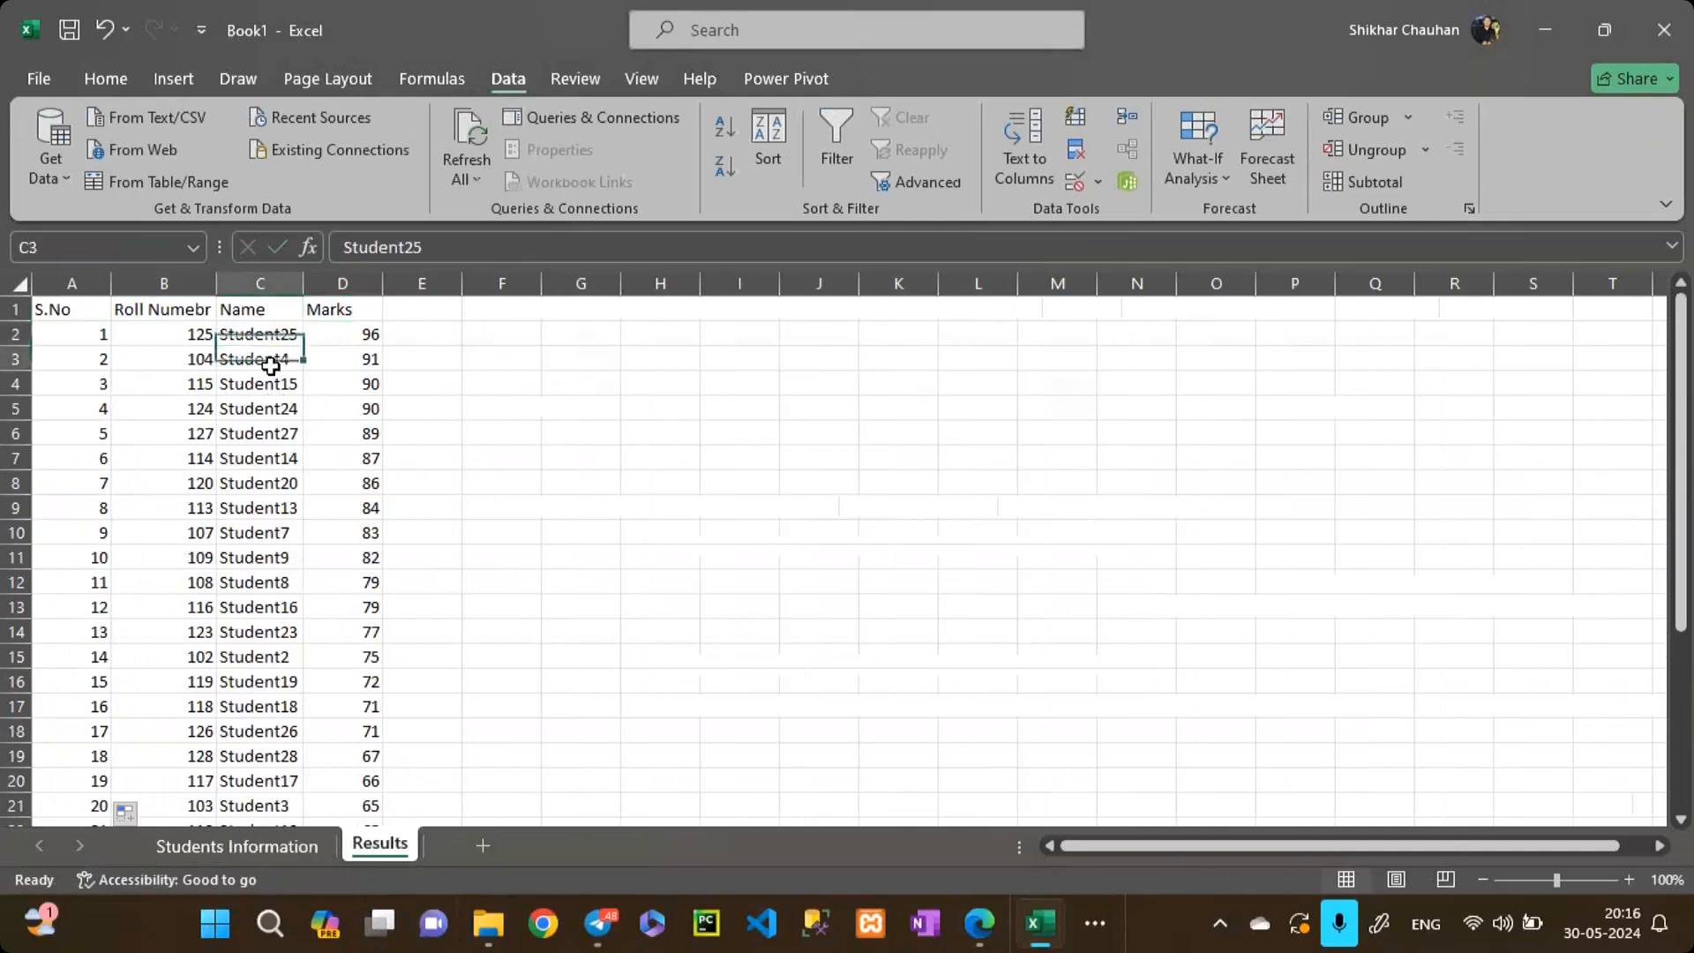
key(ctrl+Down)
scroll(270, 365, up, 7)
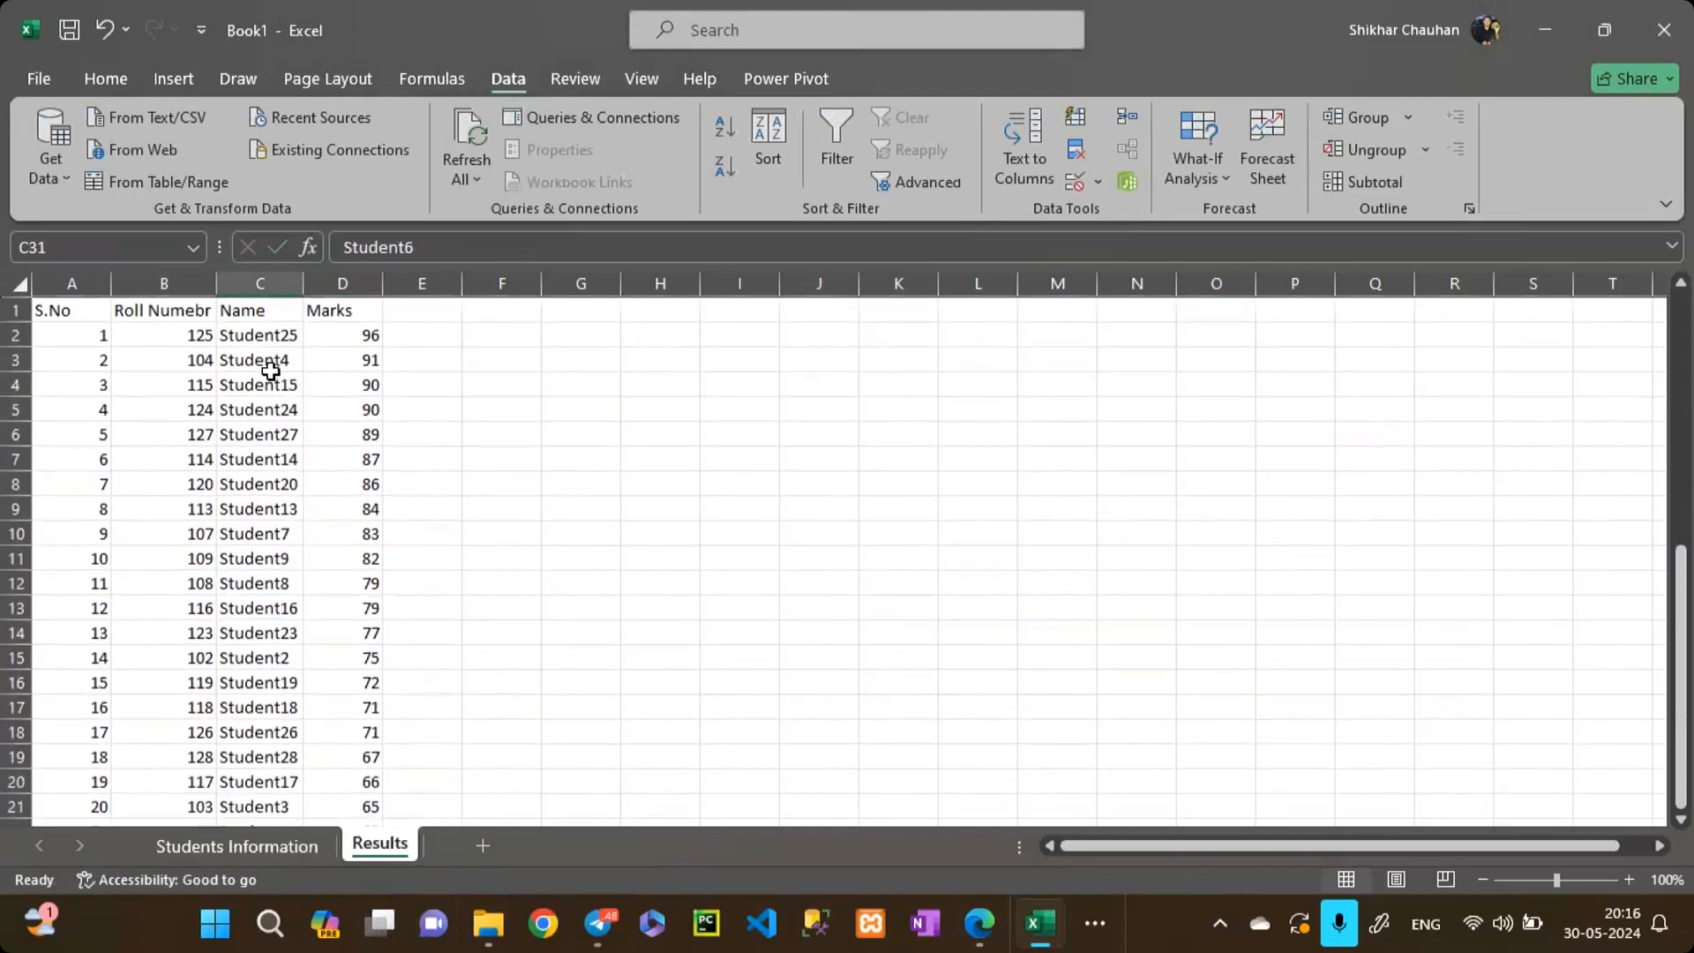
click(271, 373)
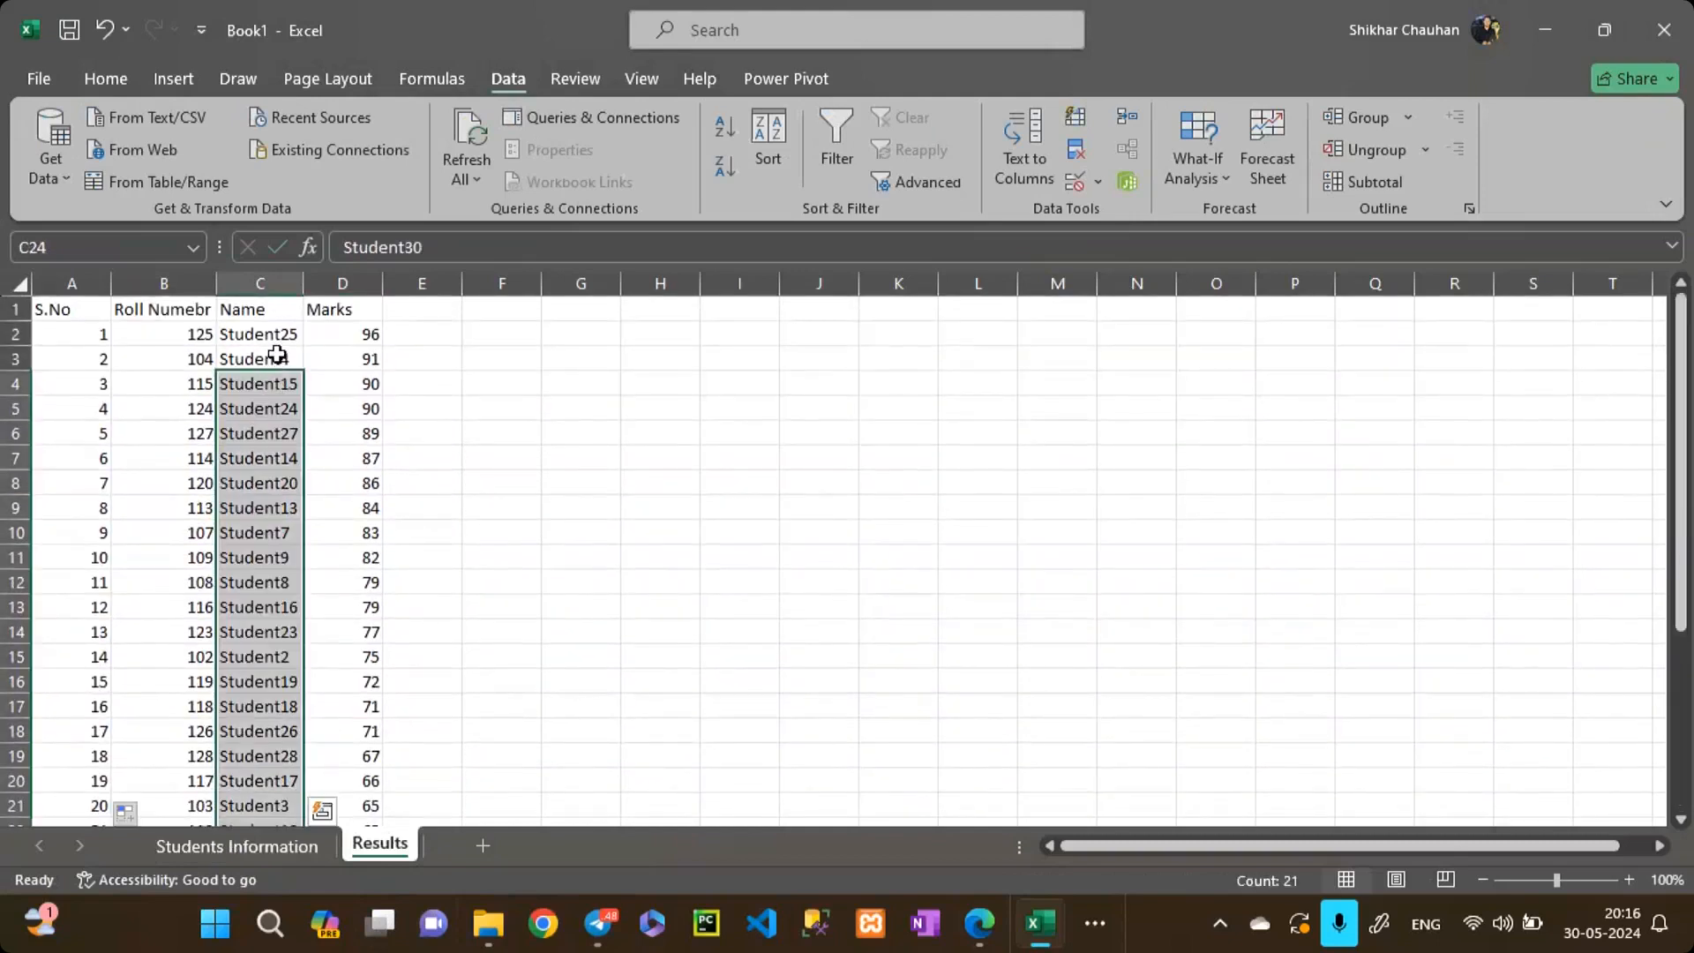
click(277, 355)
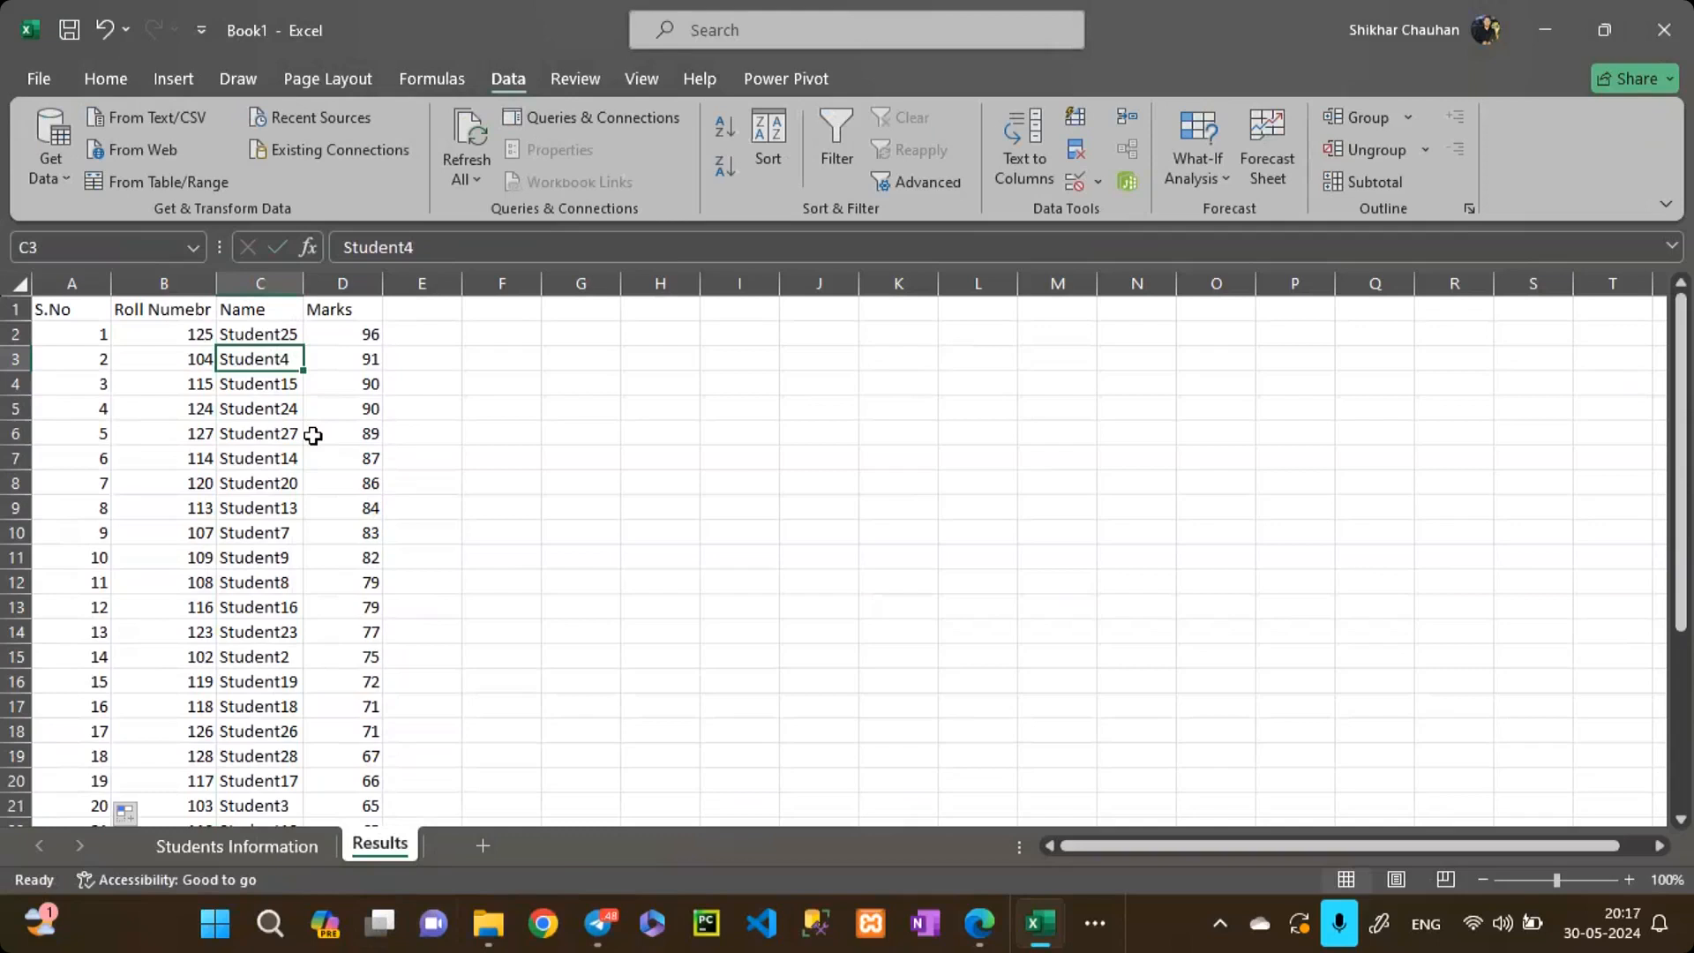
Step: Insert a column between Name and Marks in the Results sheet and head it F' Name
click(345, 285)
right_click(346, 287)
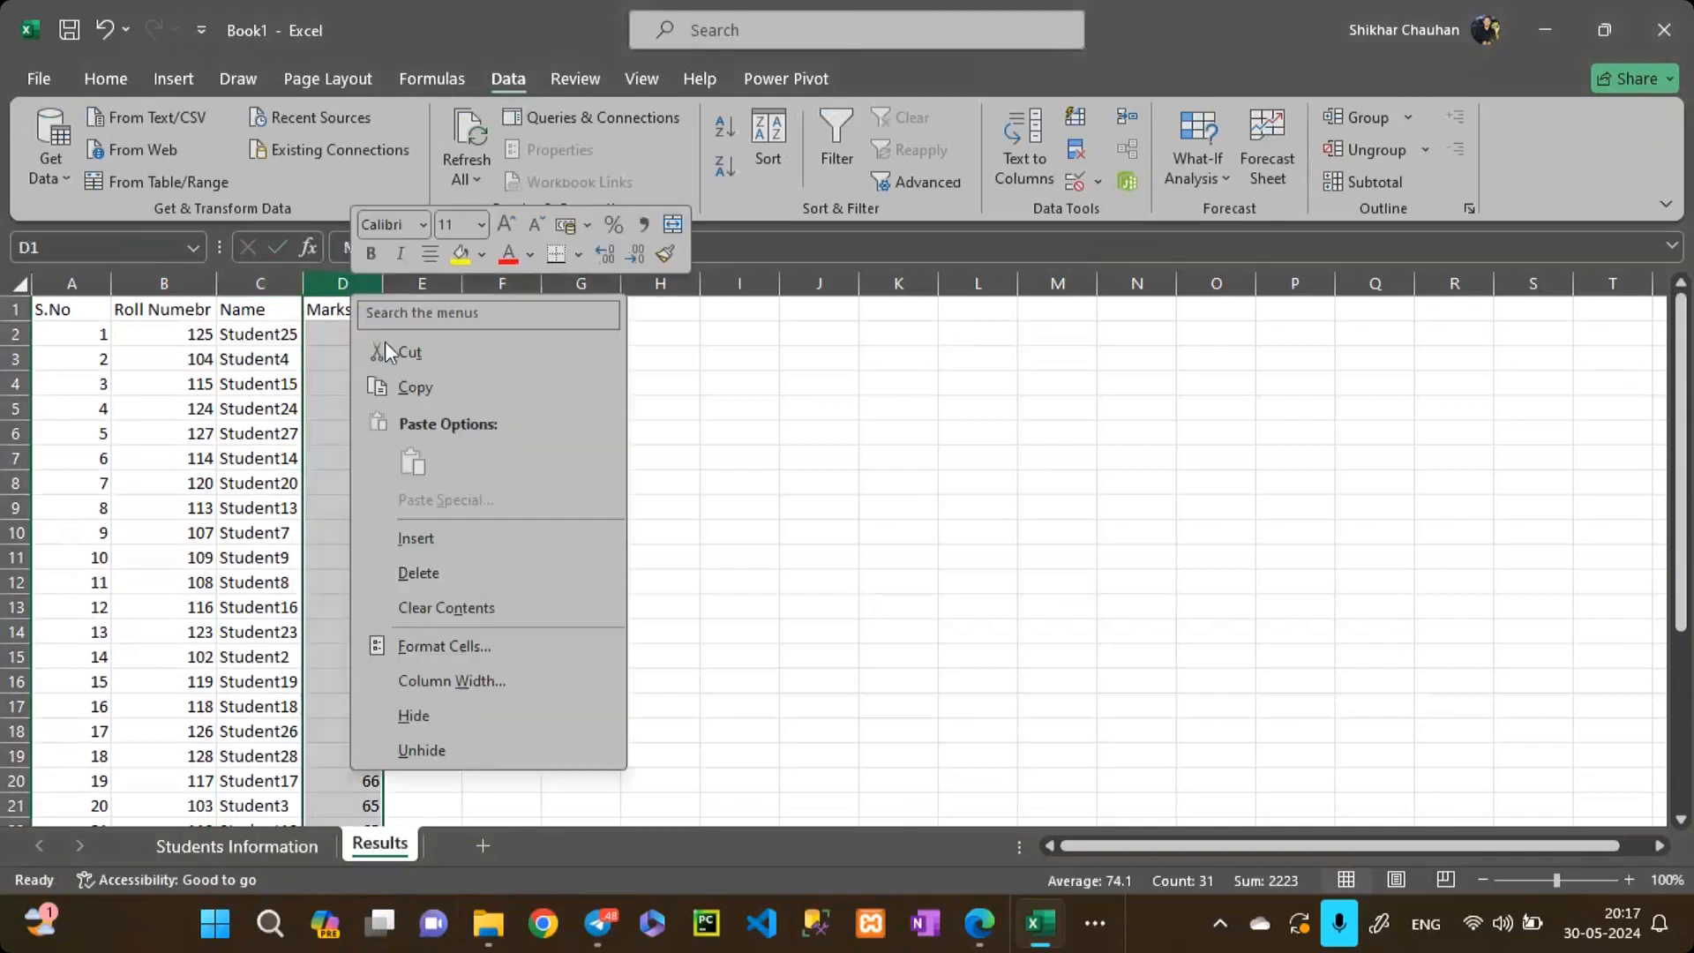
click(458, 538)
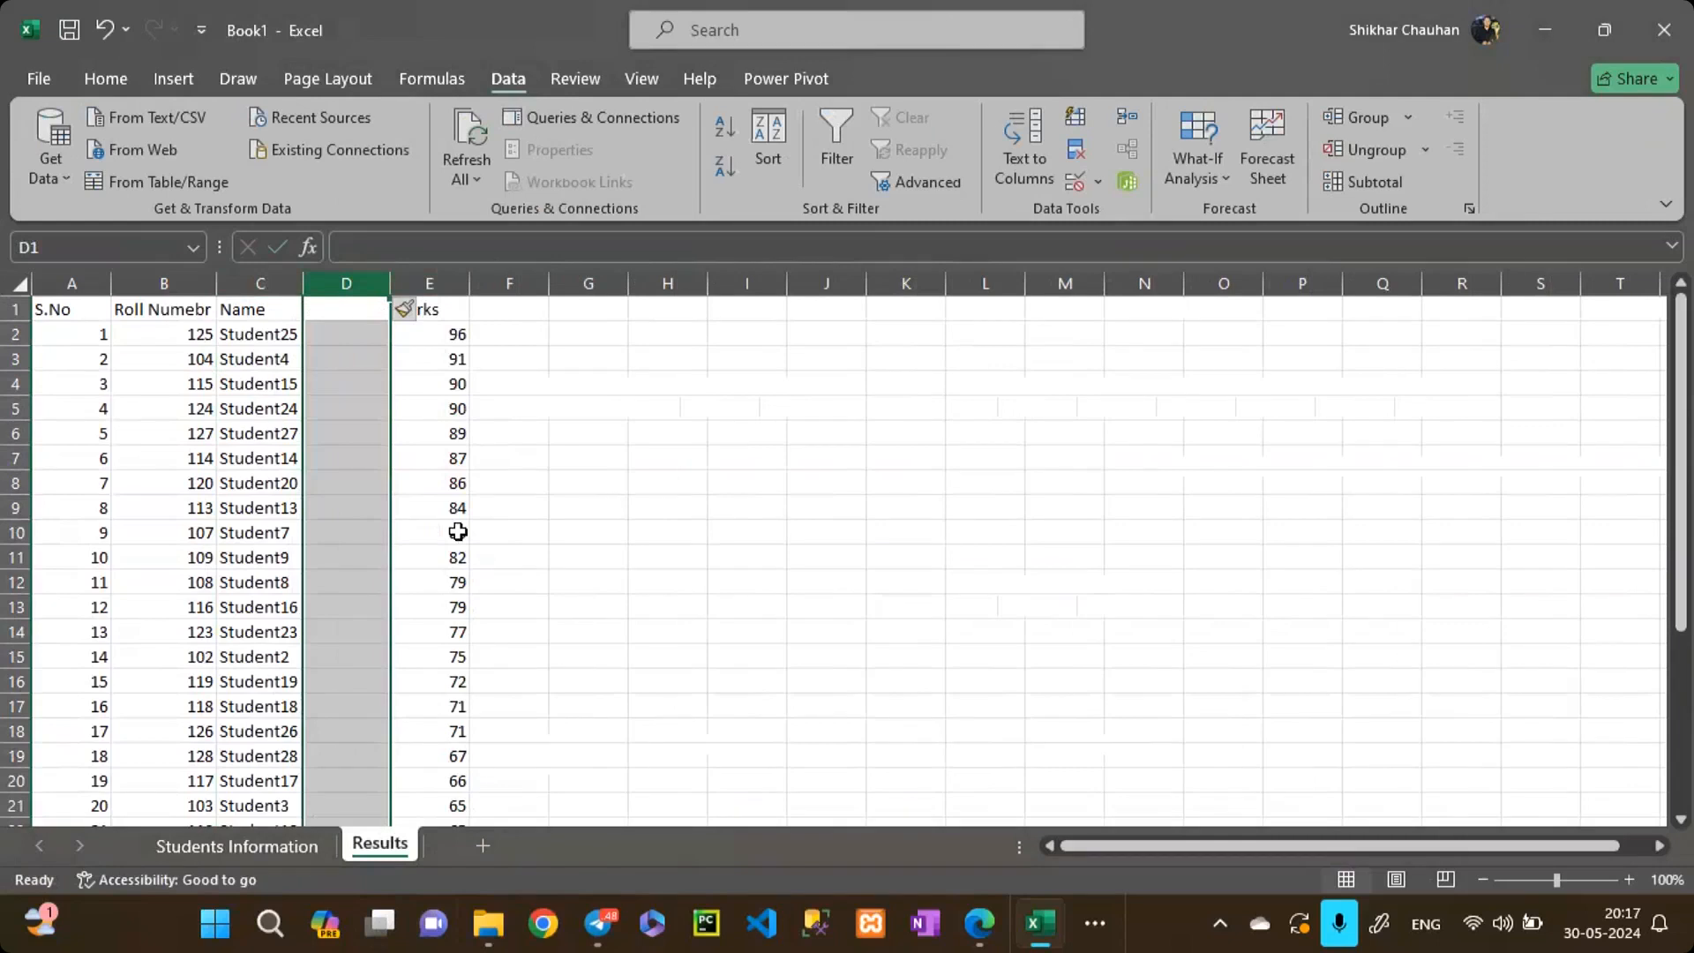
key(Left)
key(Right)
text(F' Name)
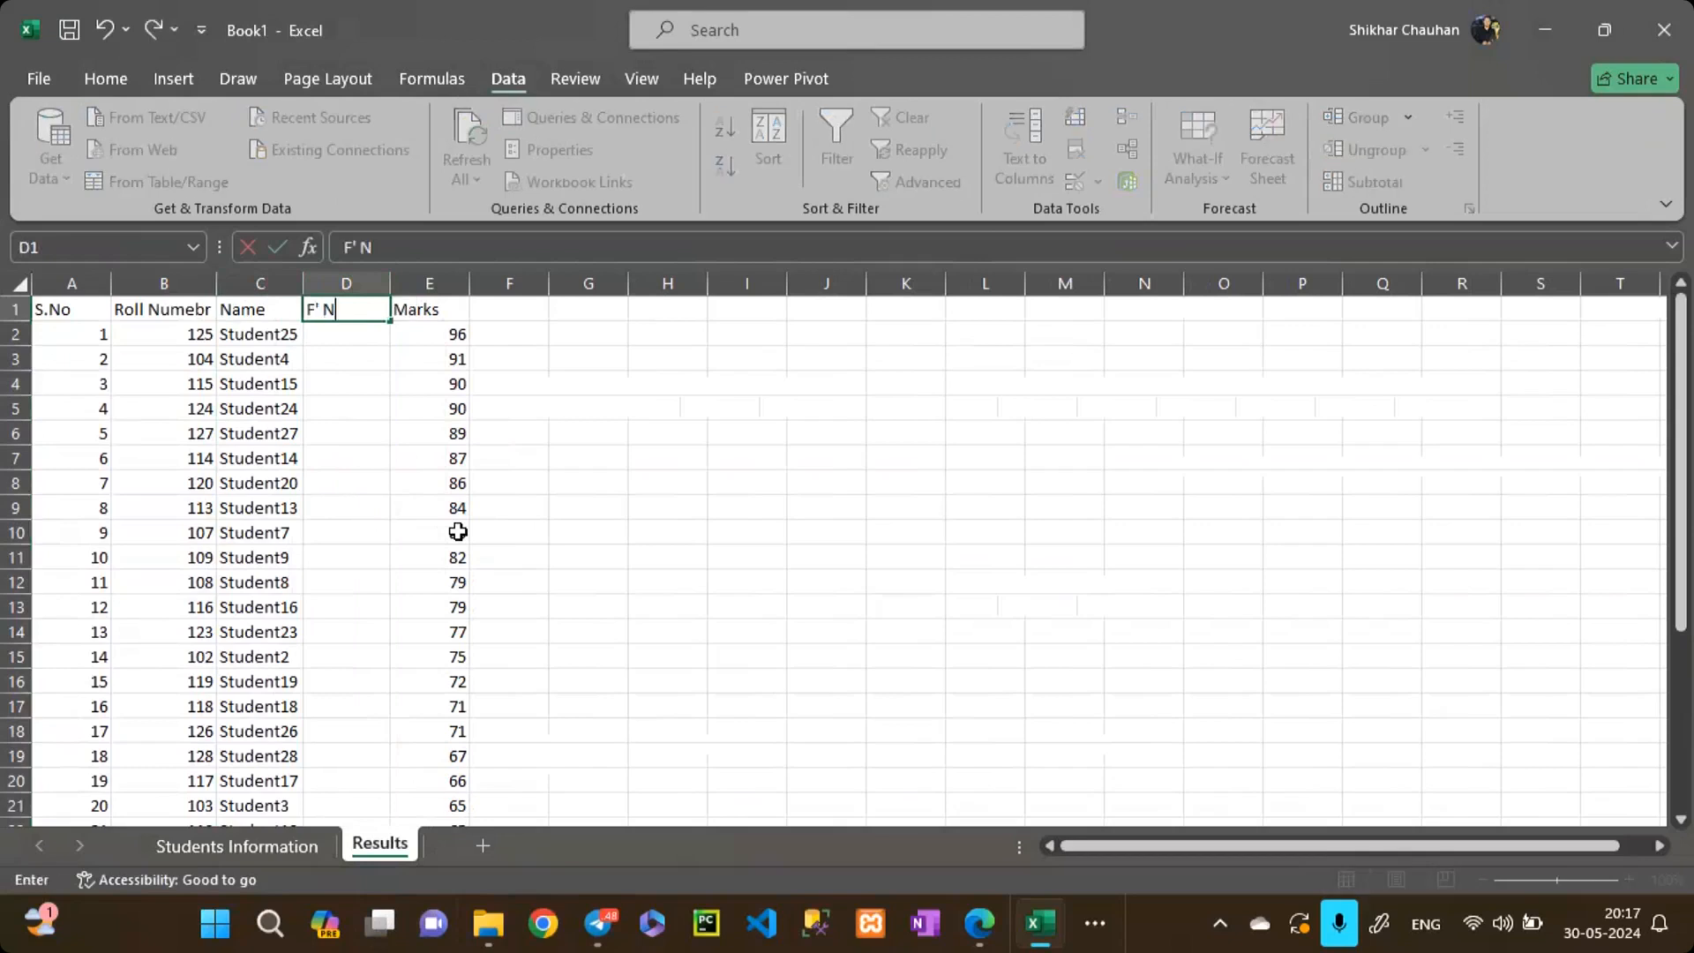
key(Return)
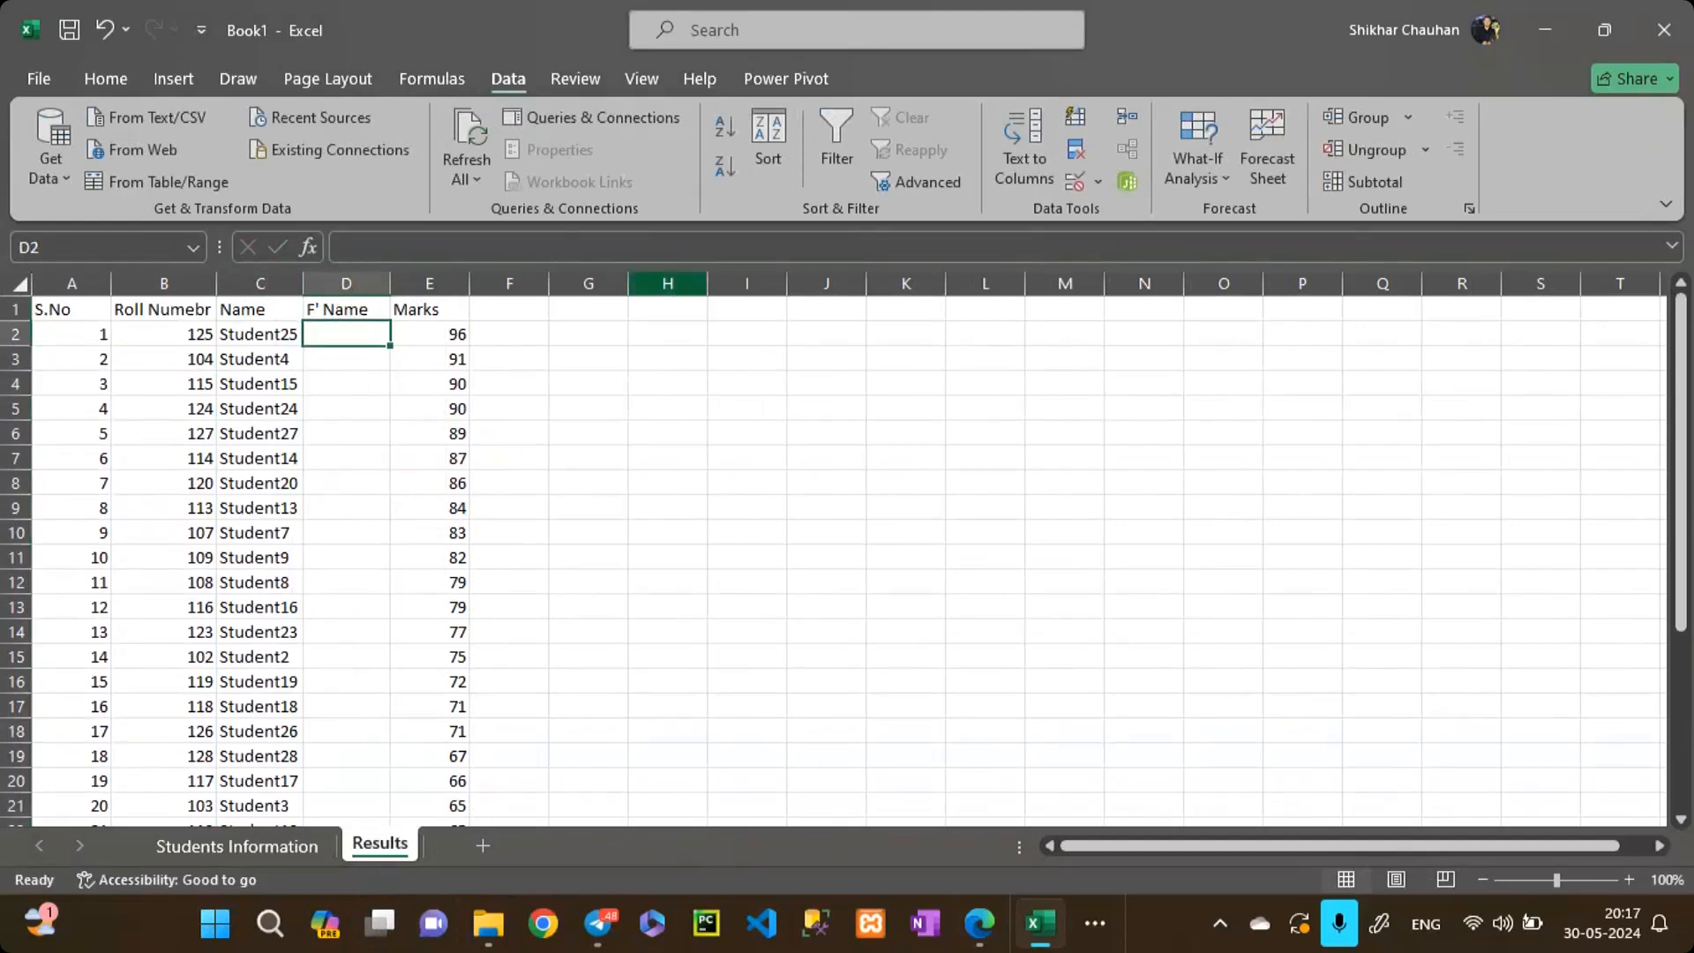
click(371, 336)
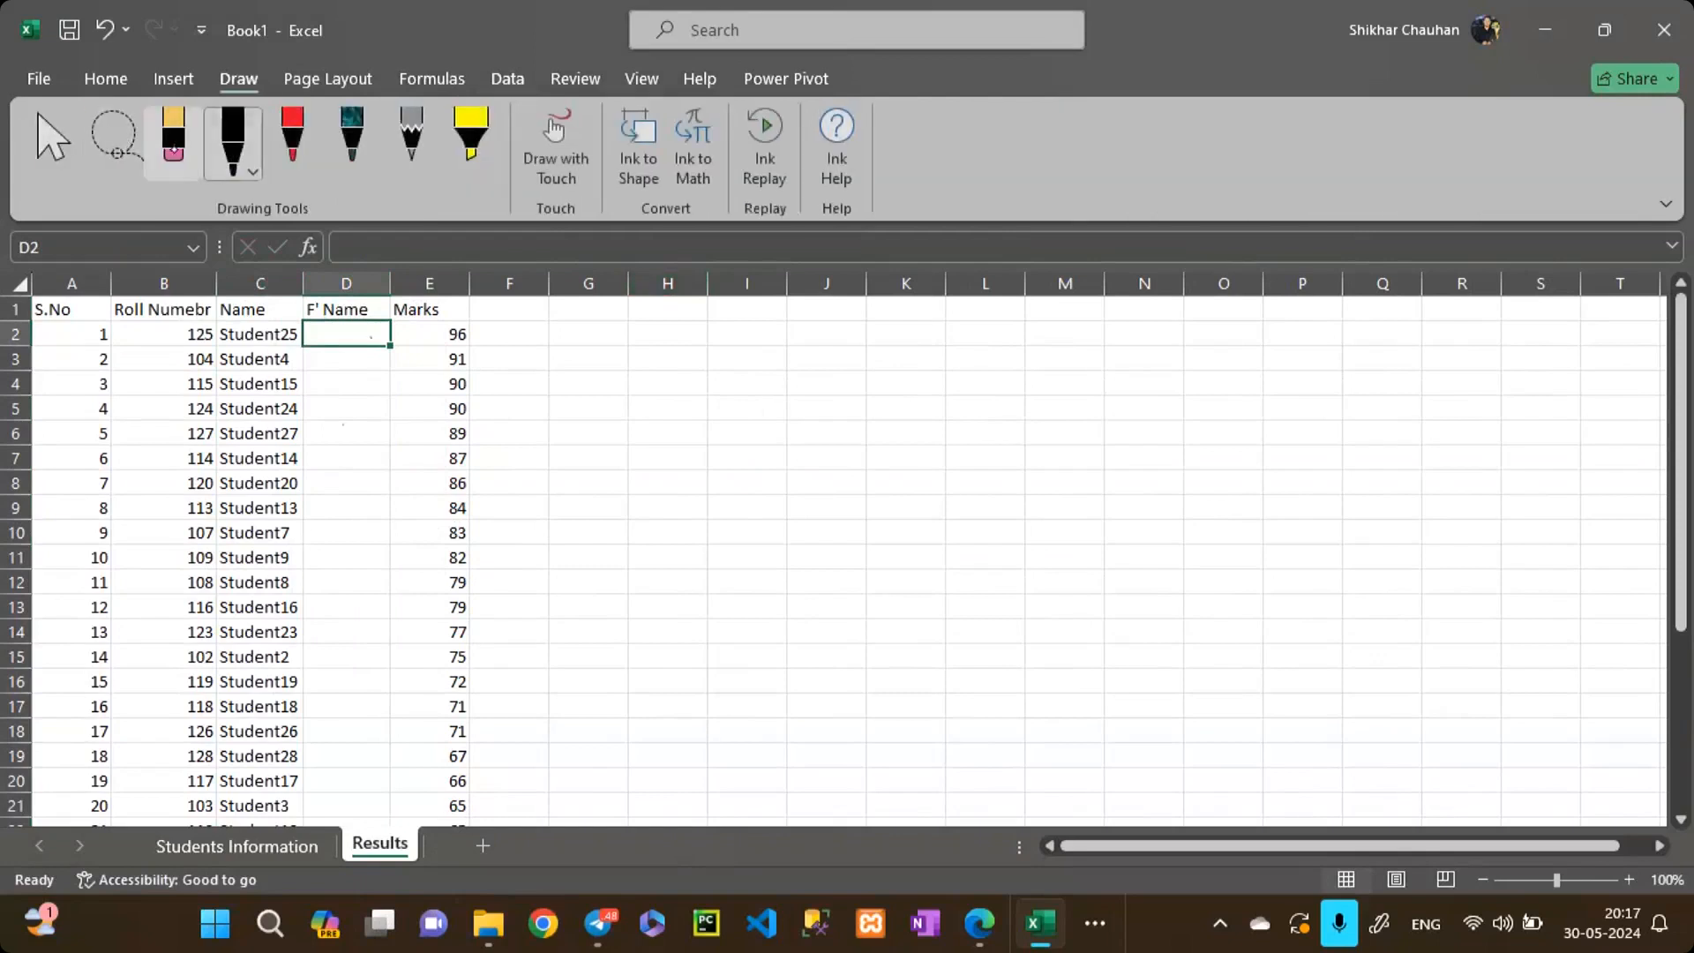
click(174, 139)
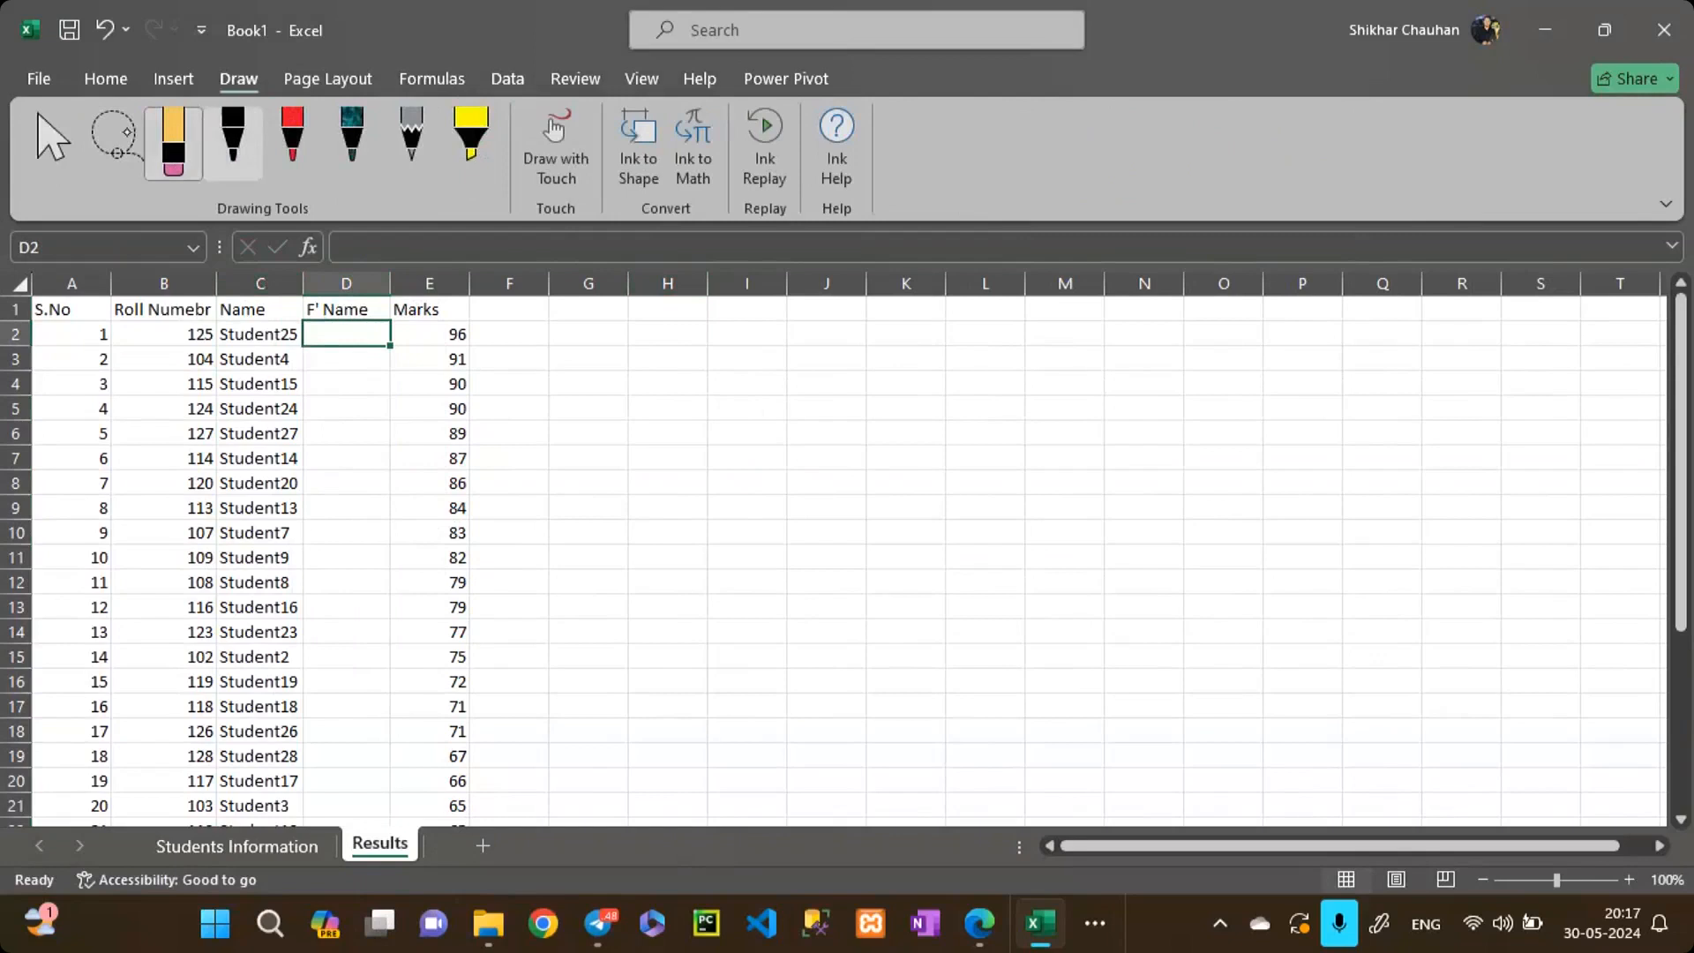
click(53, 141)
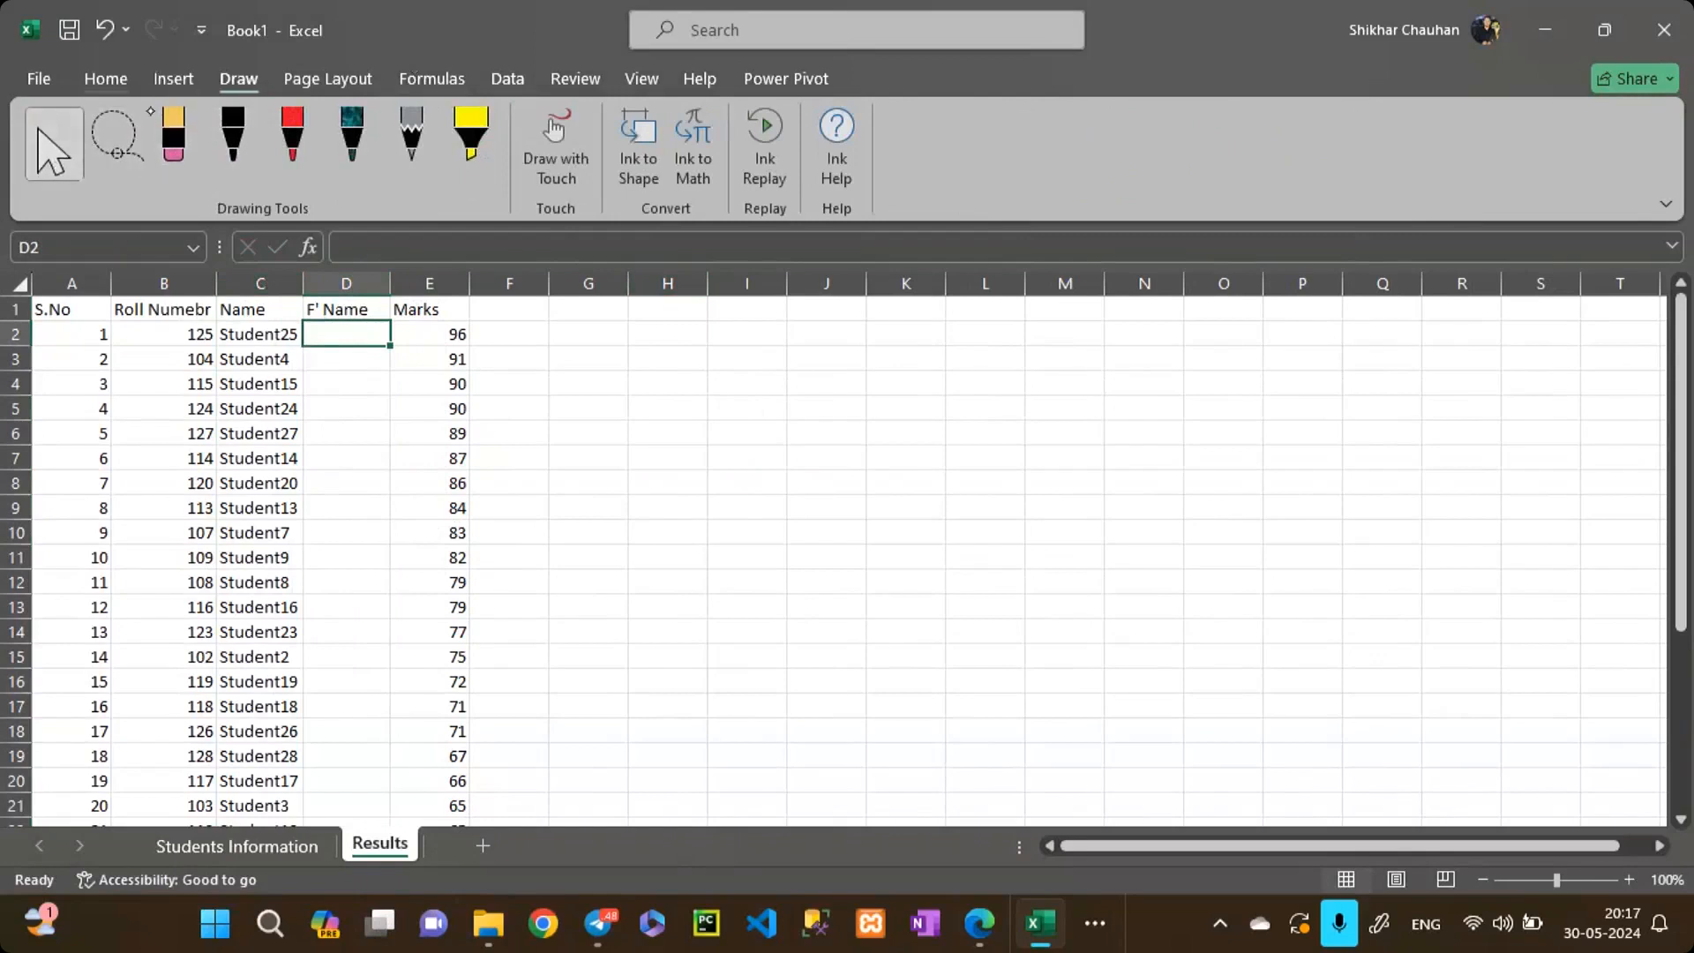
click(106, 80)
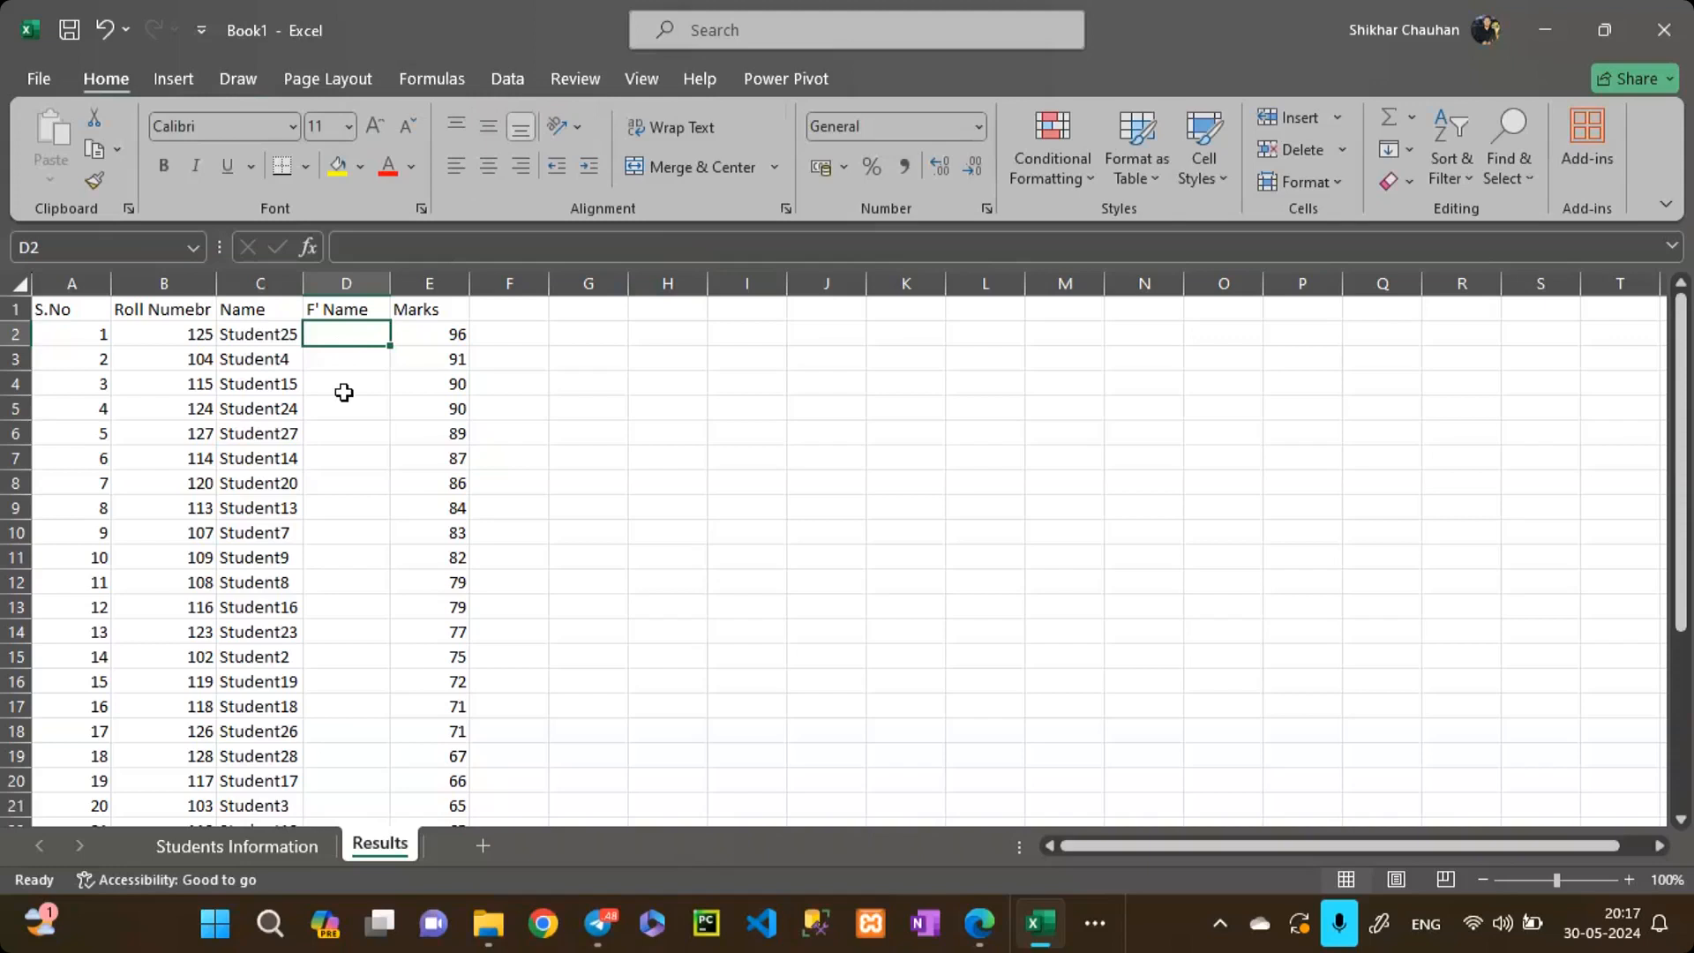
Step: Compare the F' Name column of Results with the F' Name entries on the Students Information sheet
key(Down)
key(Down)
key(Down)
key(Down)
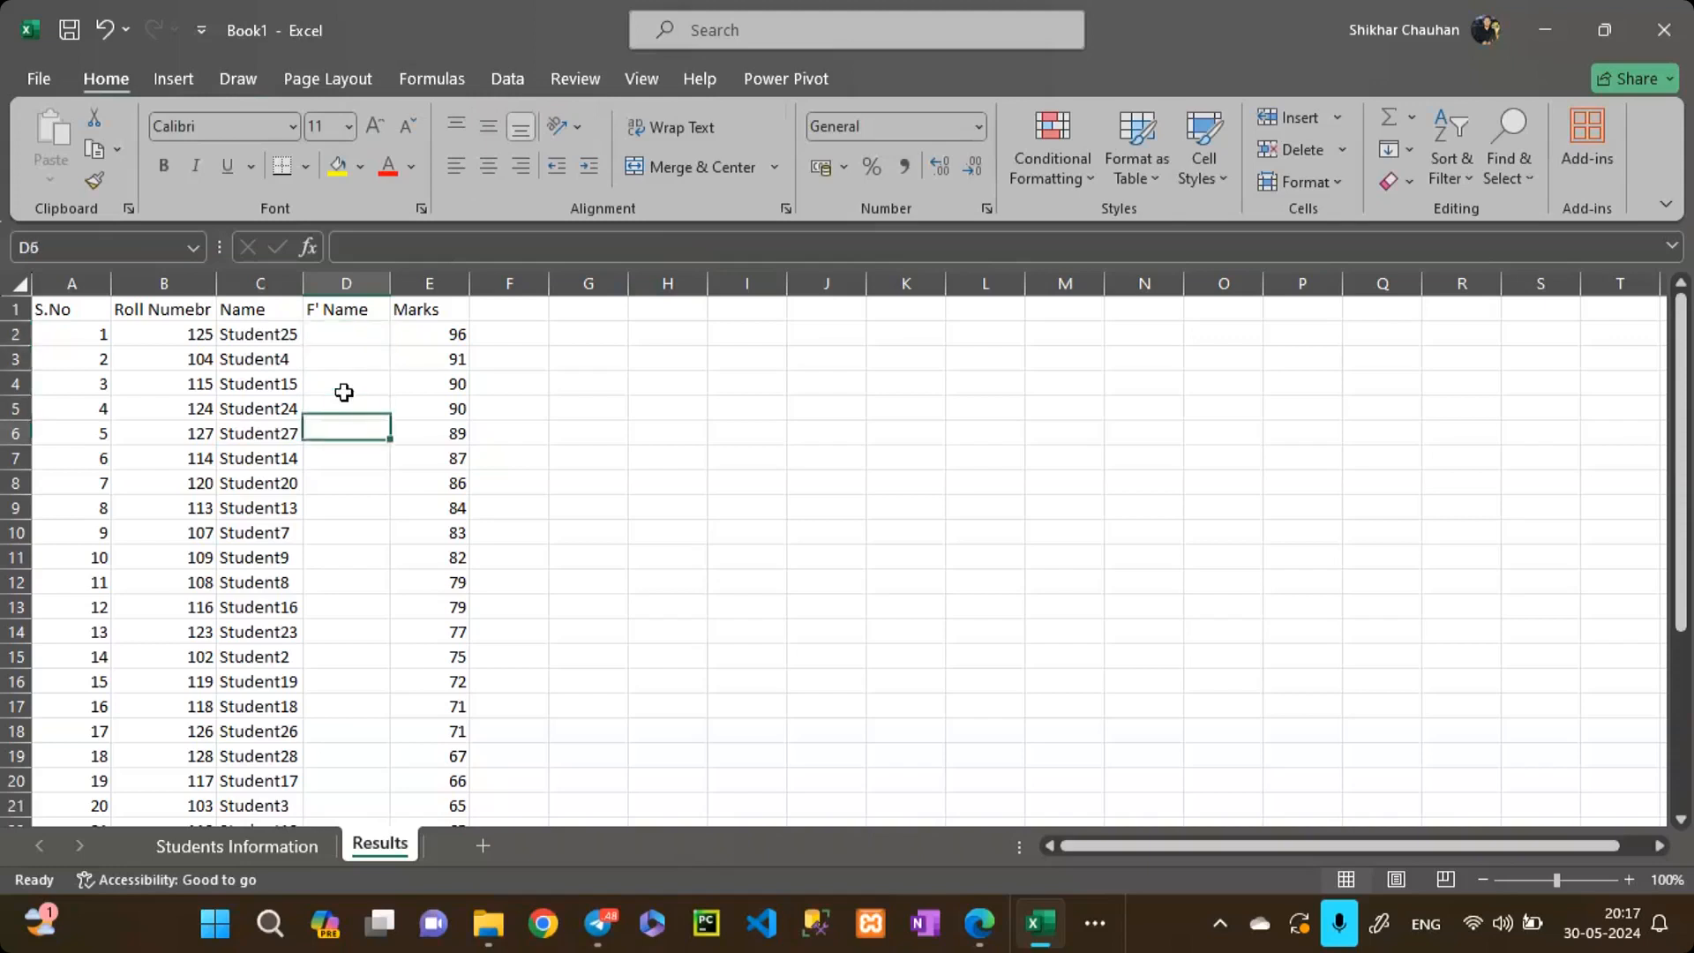
click(284, 845)
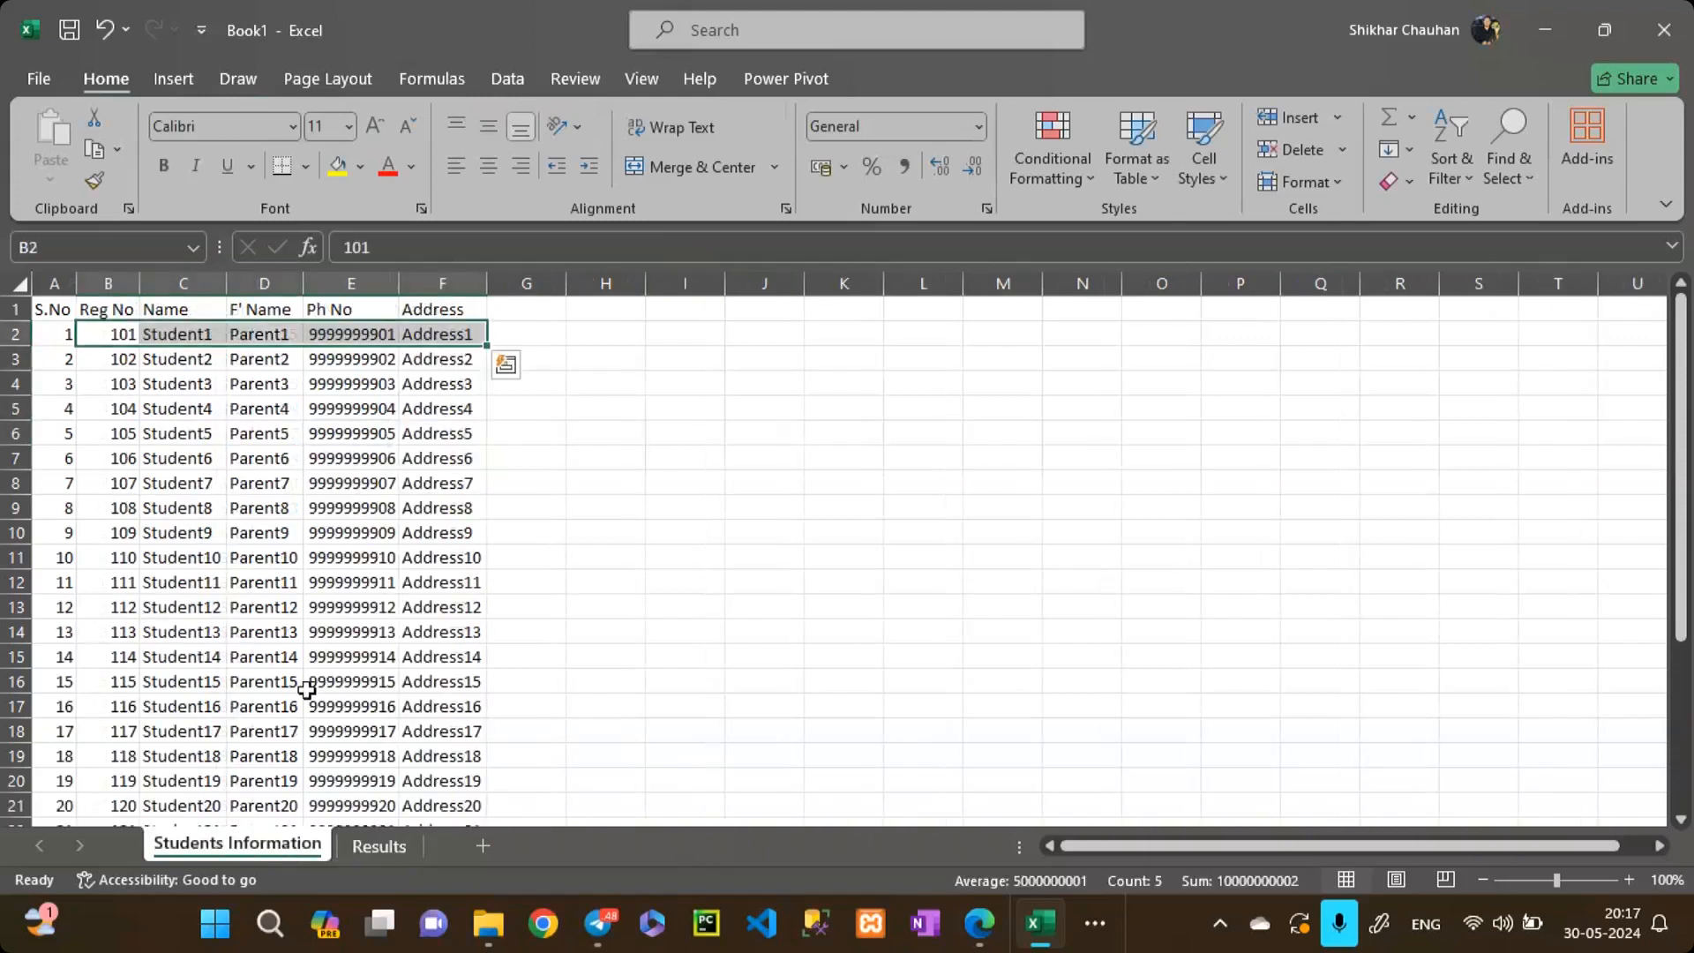
click(283, 484)
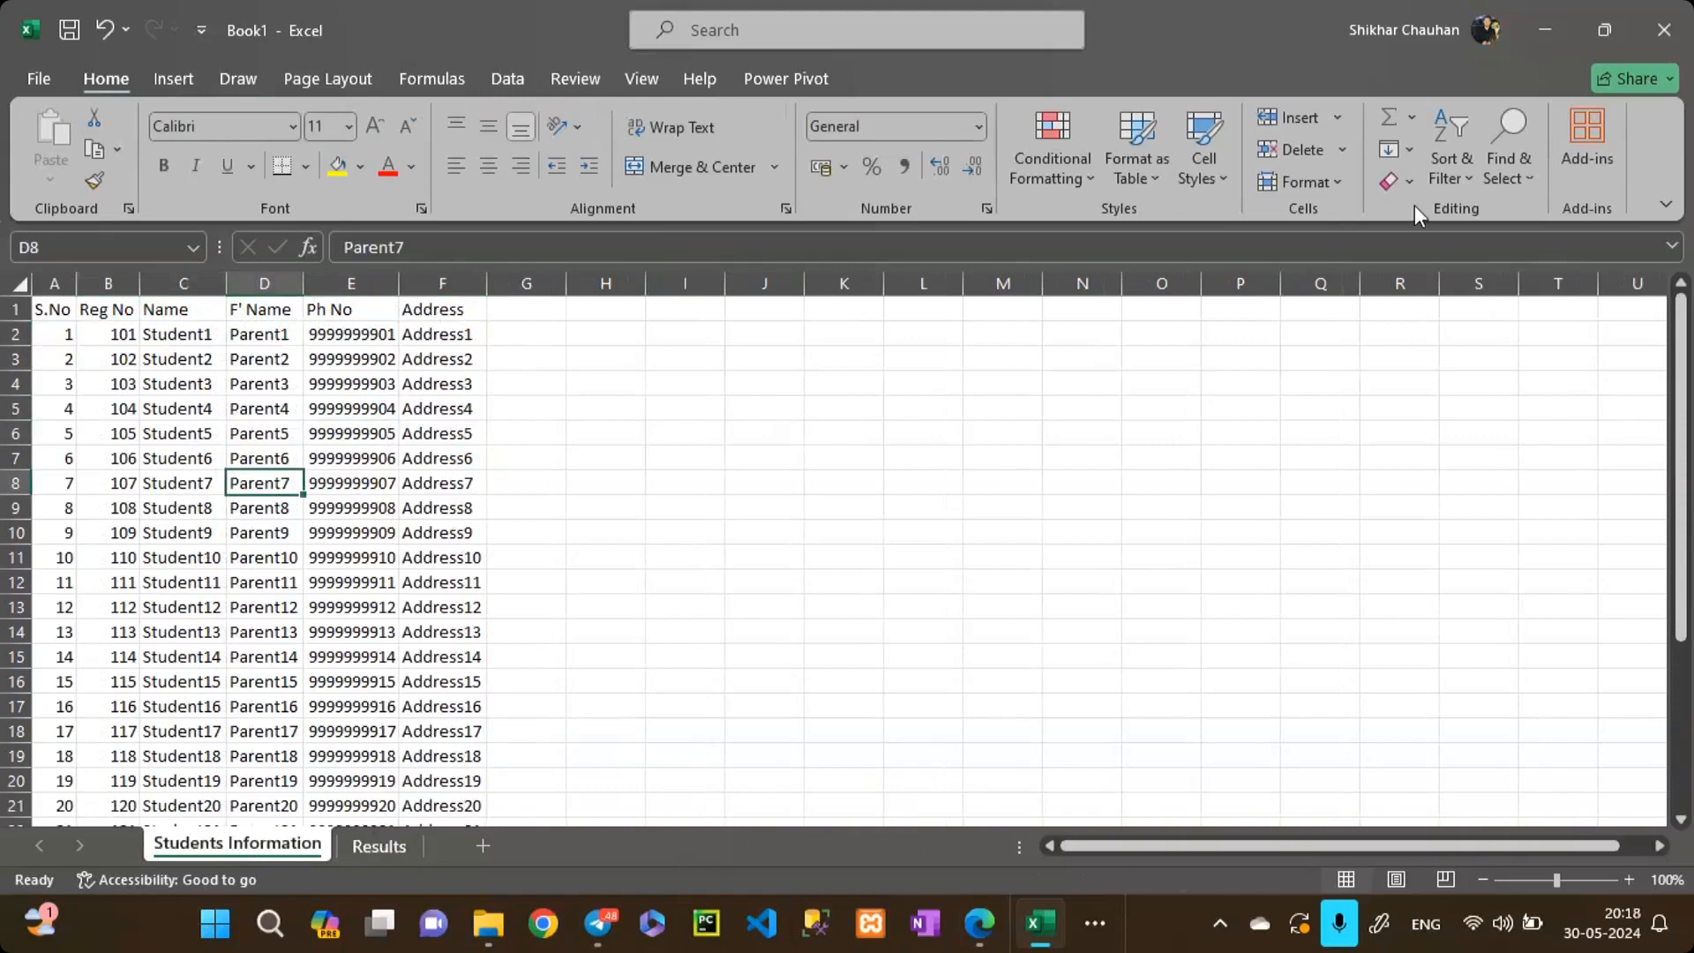
click(1506, 151)
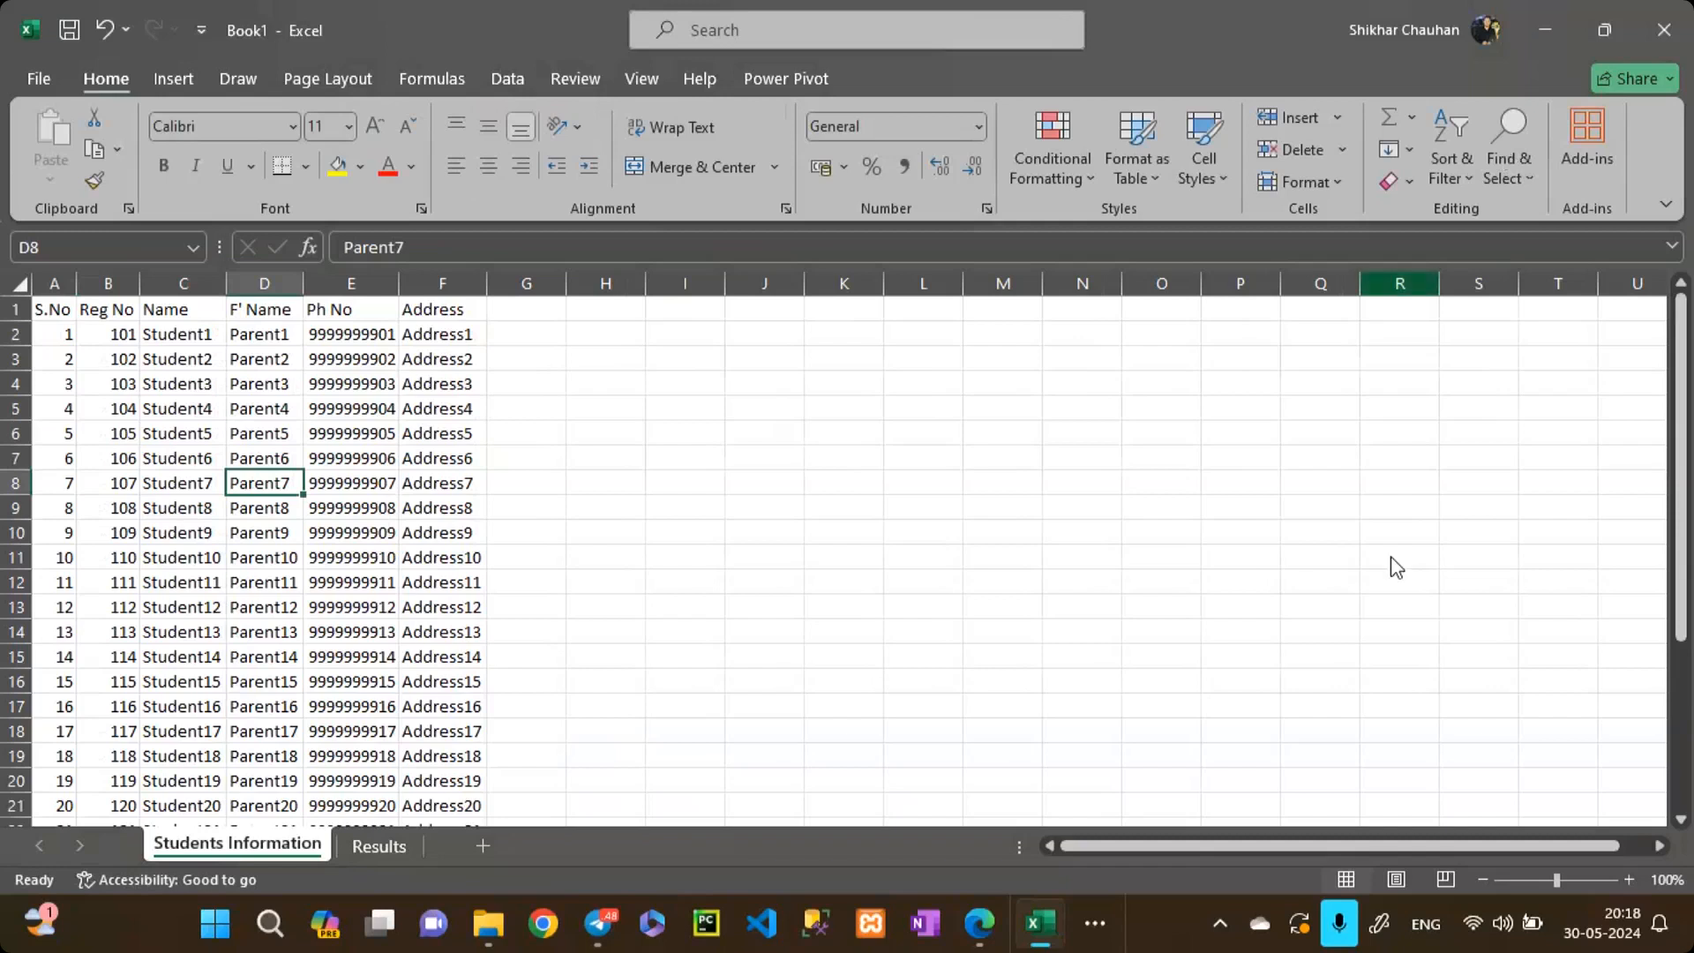
click(388, 849)
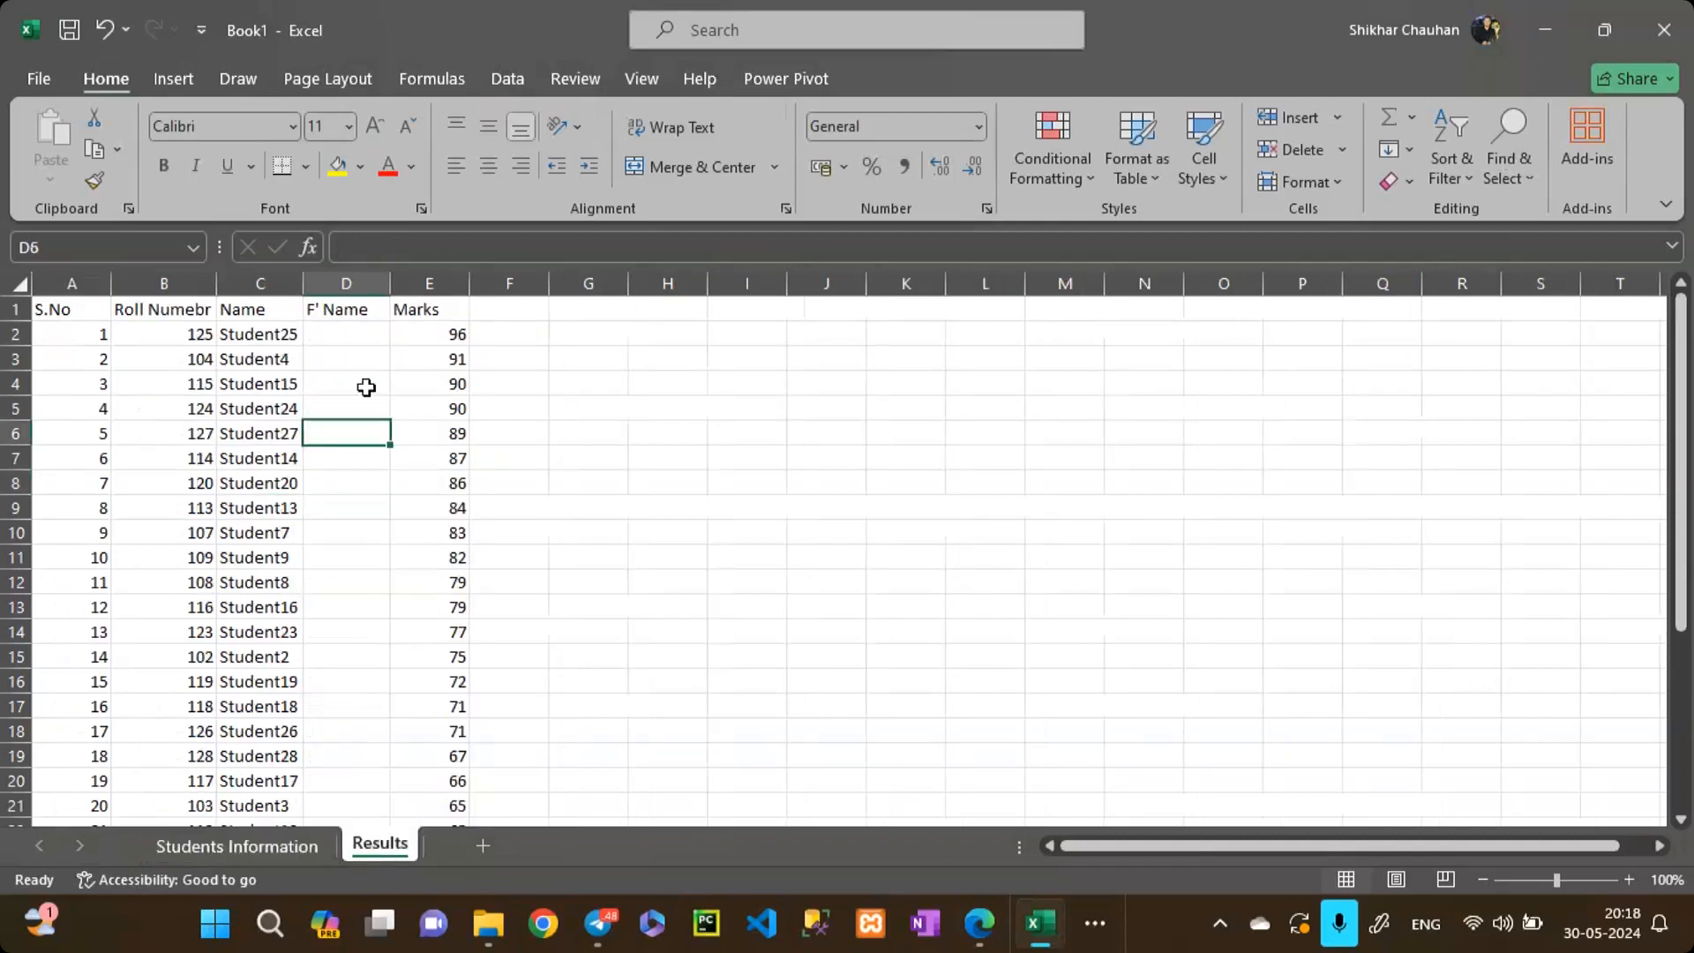
click(336, 329)
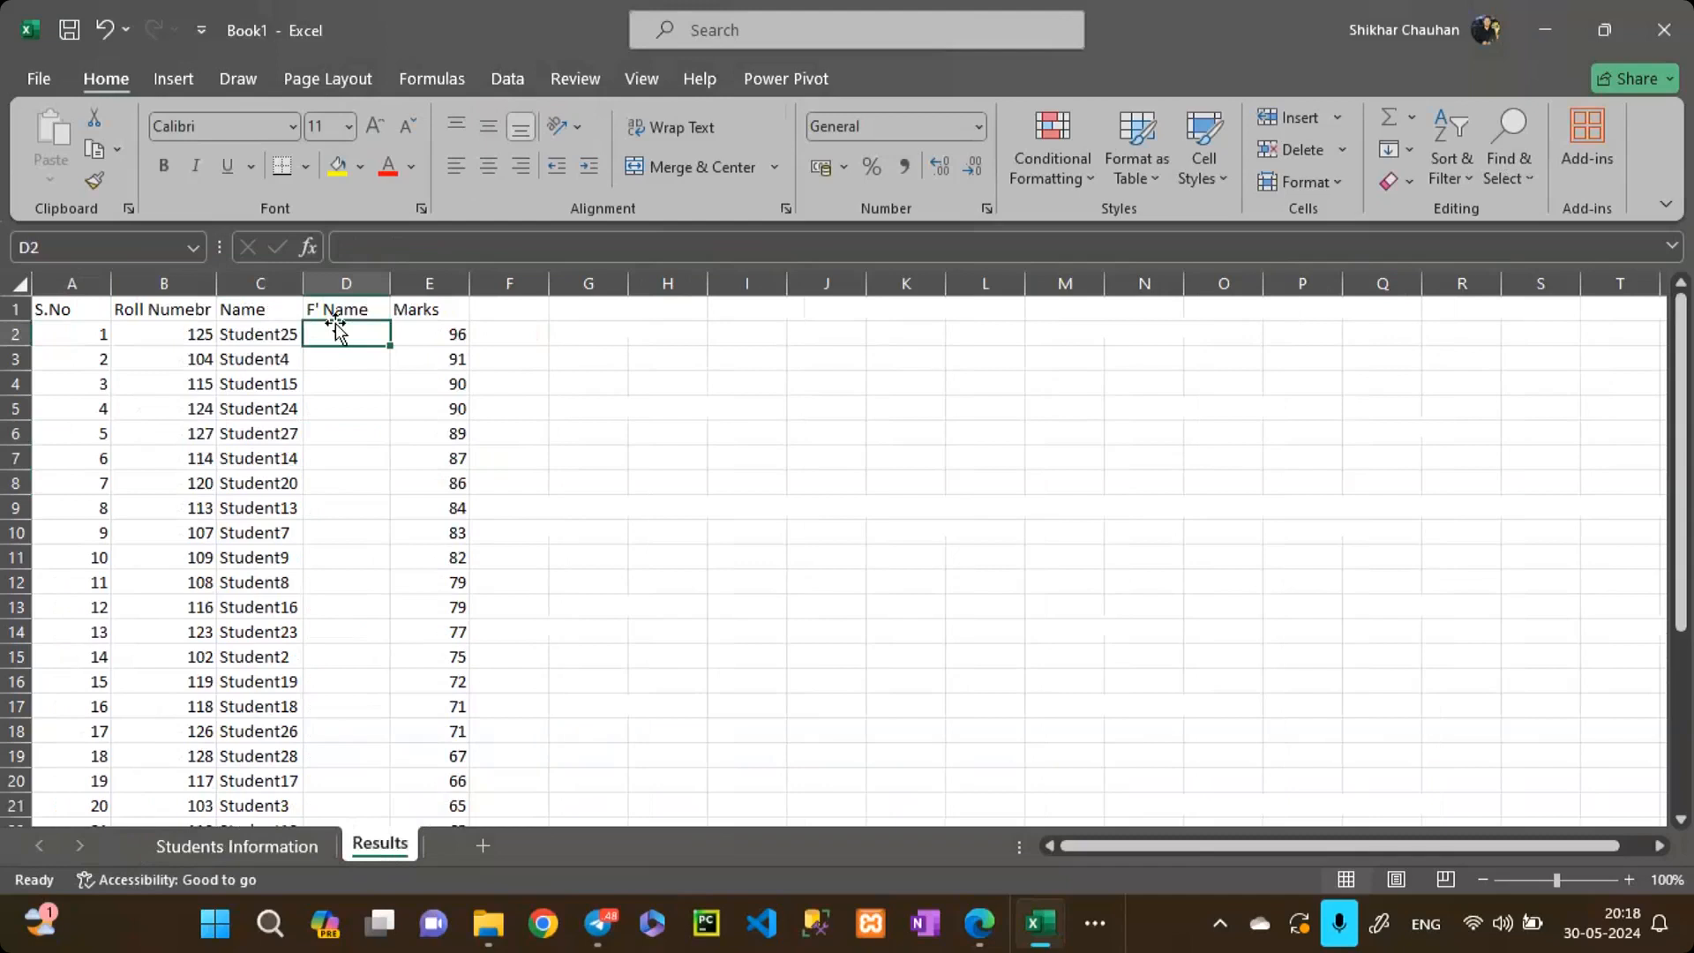
text(=v)
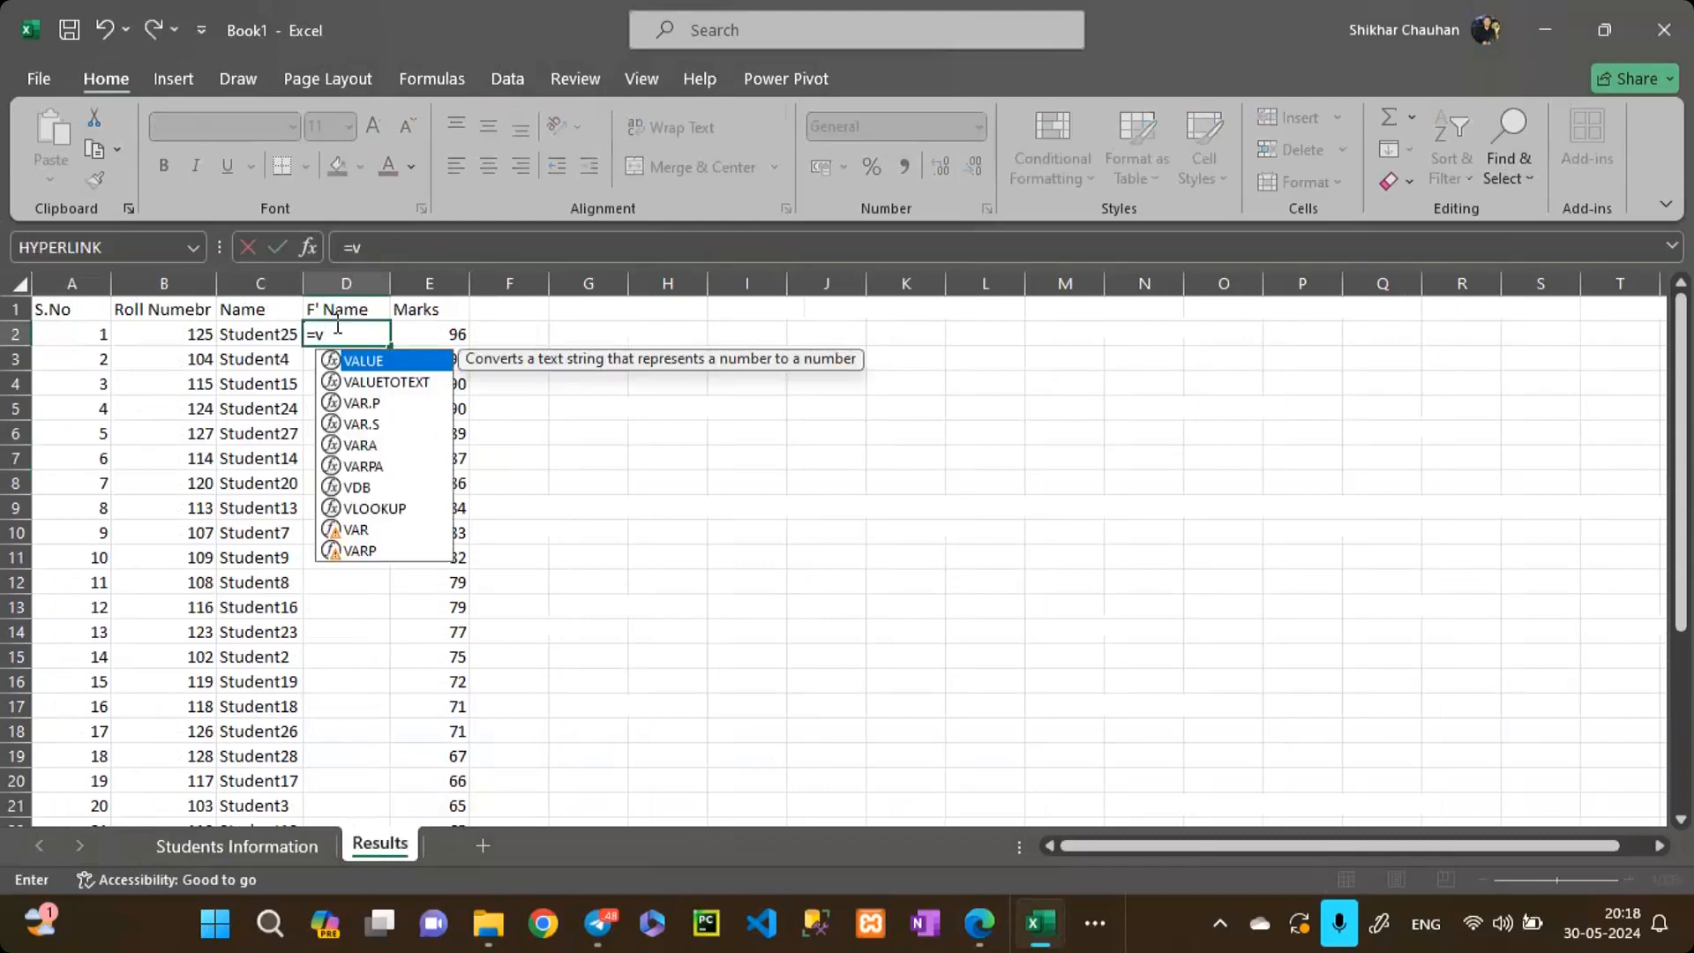
text(lookup)
key(Tab)
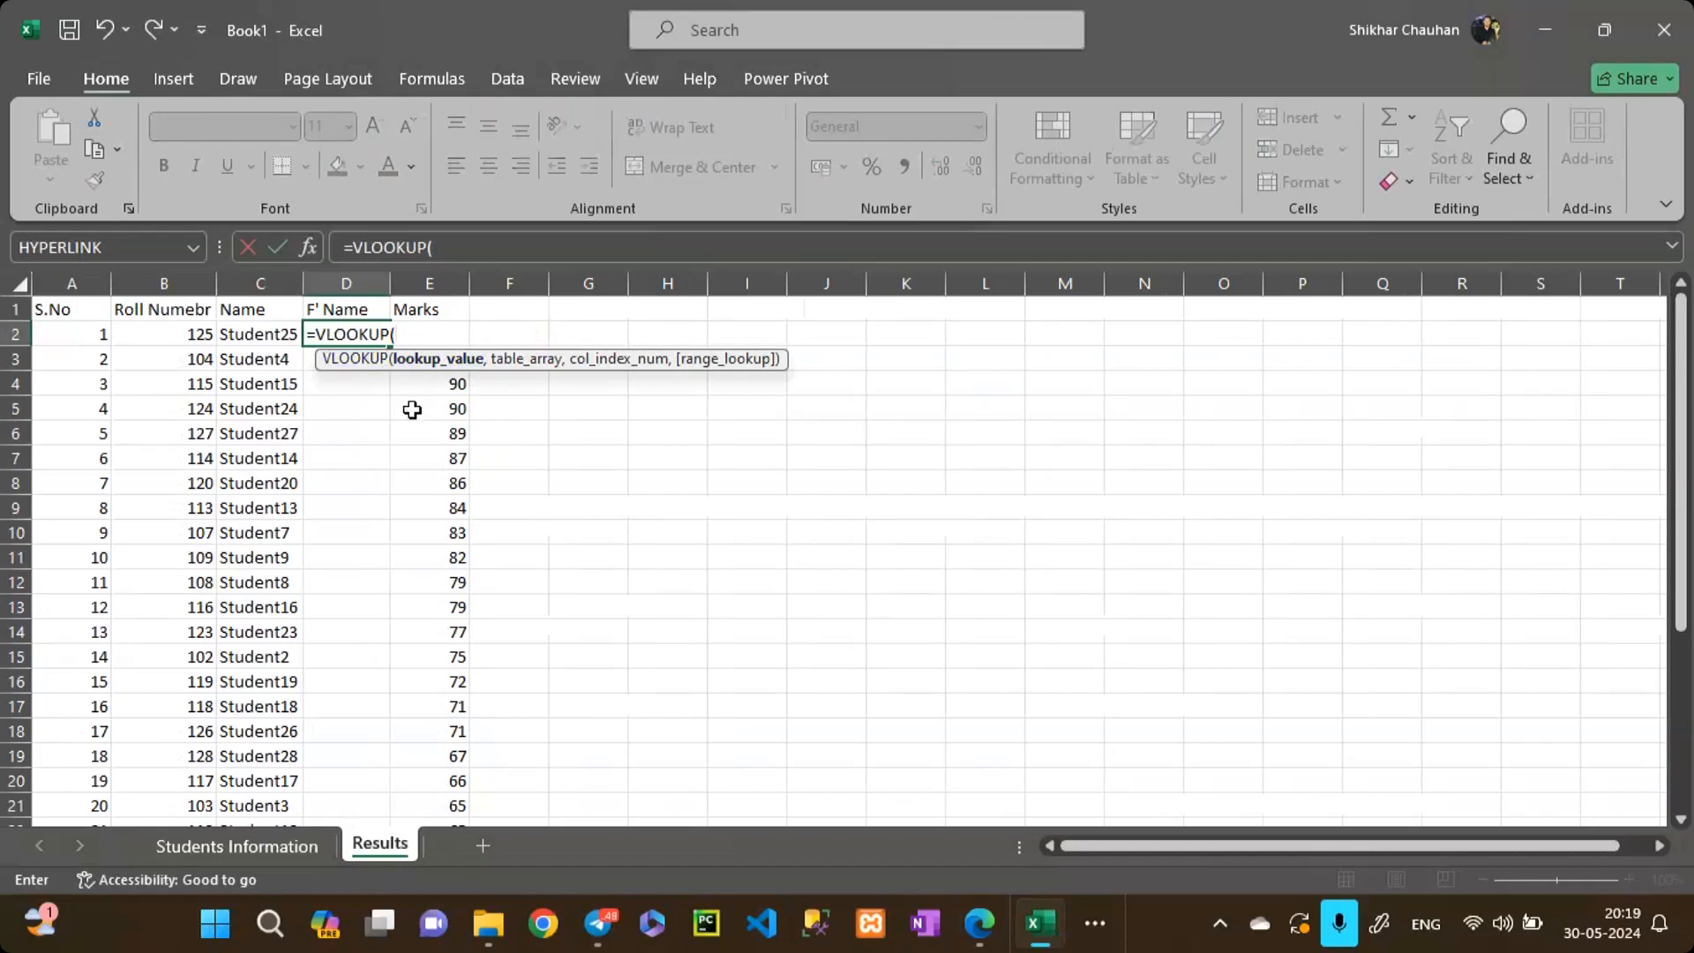
click(168, 332)
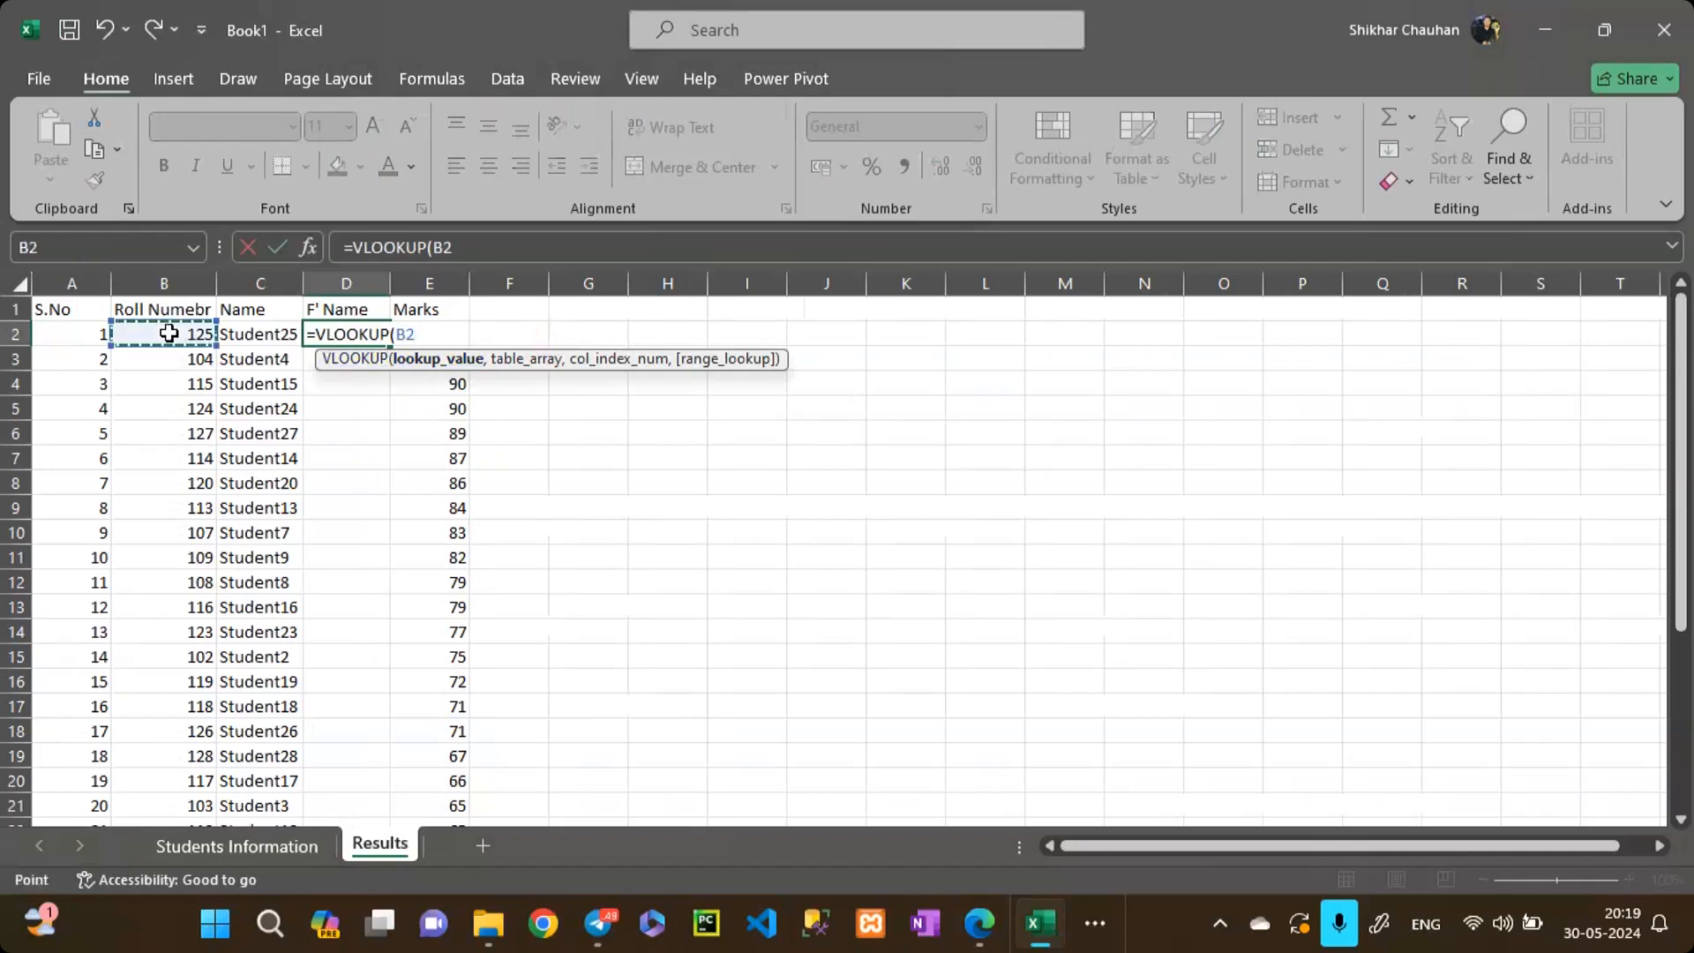
text(,)
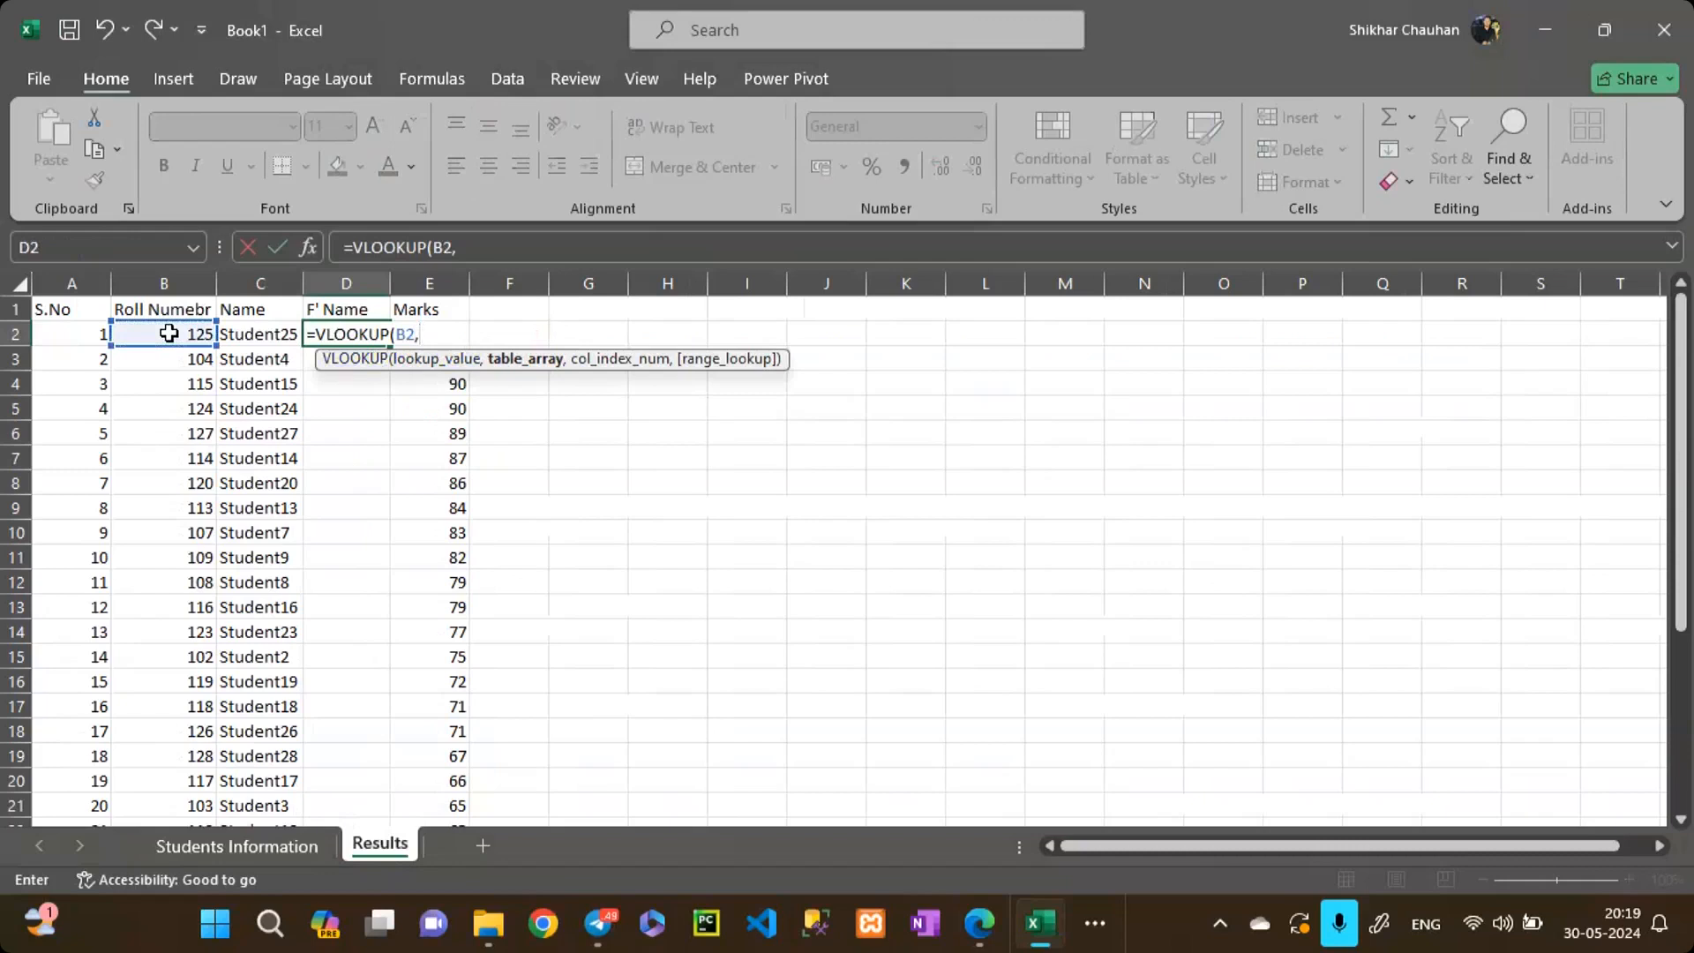
click(1243, 346)
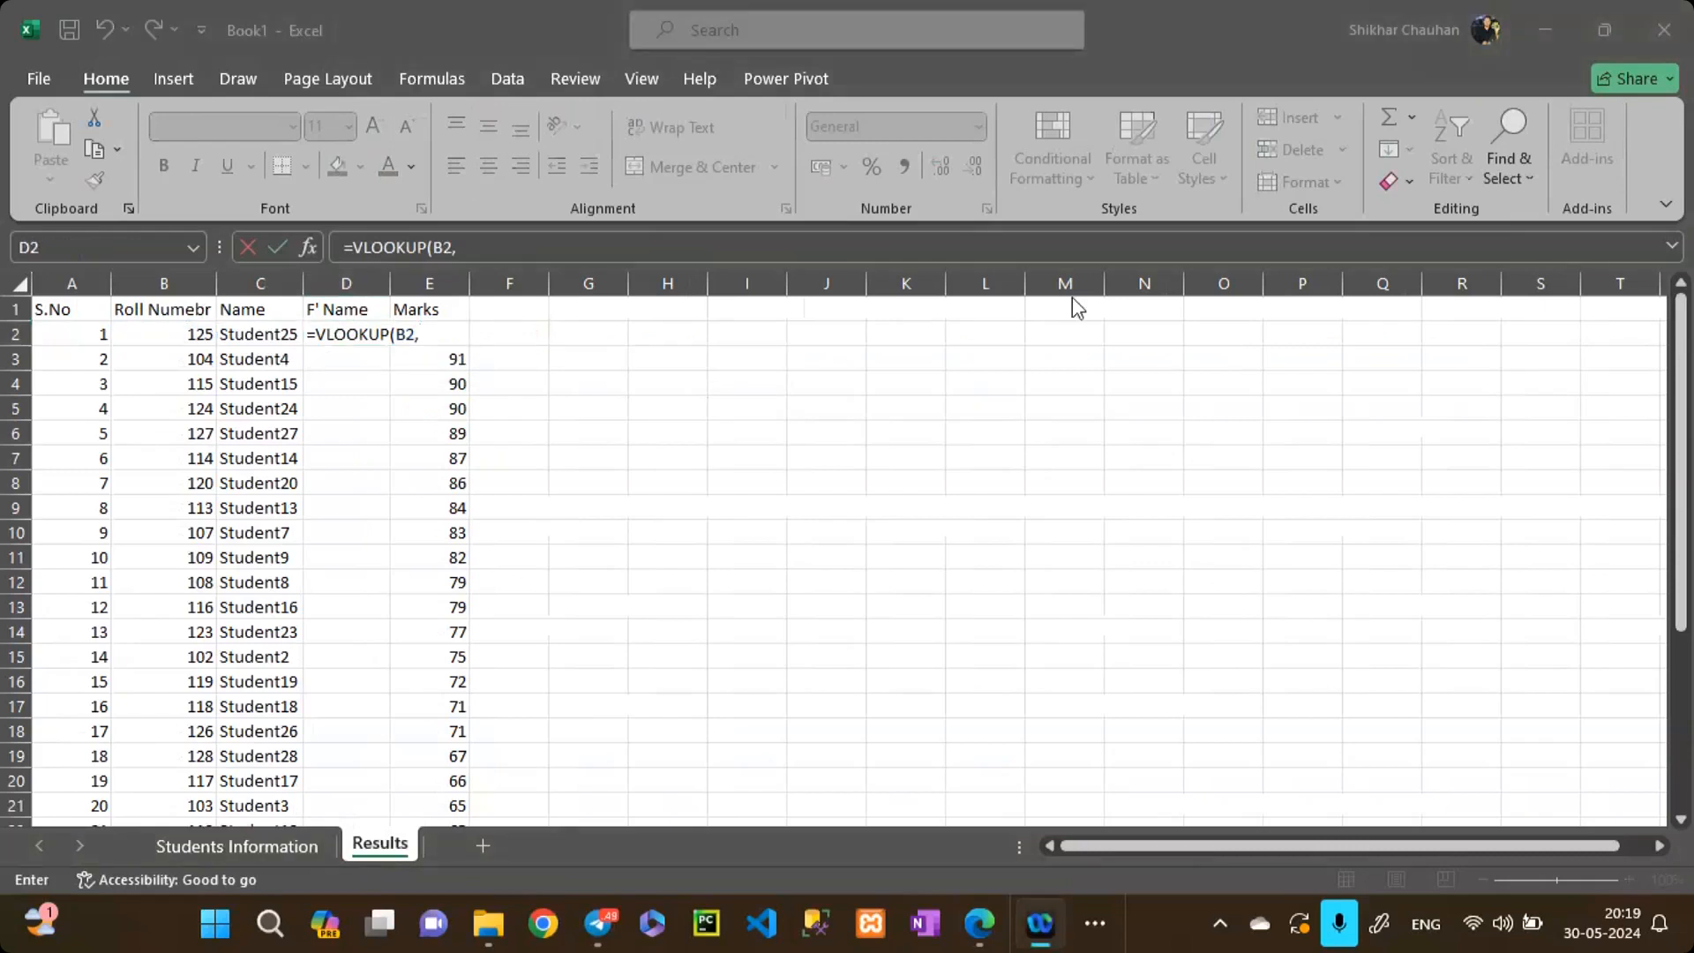
click(1627, 883)
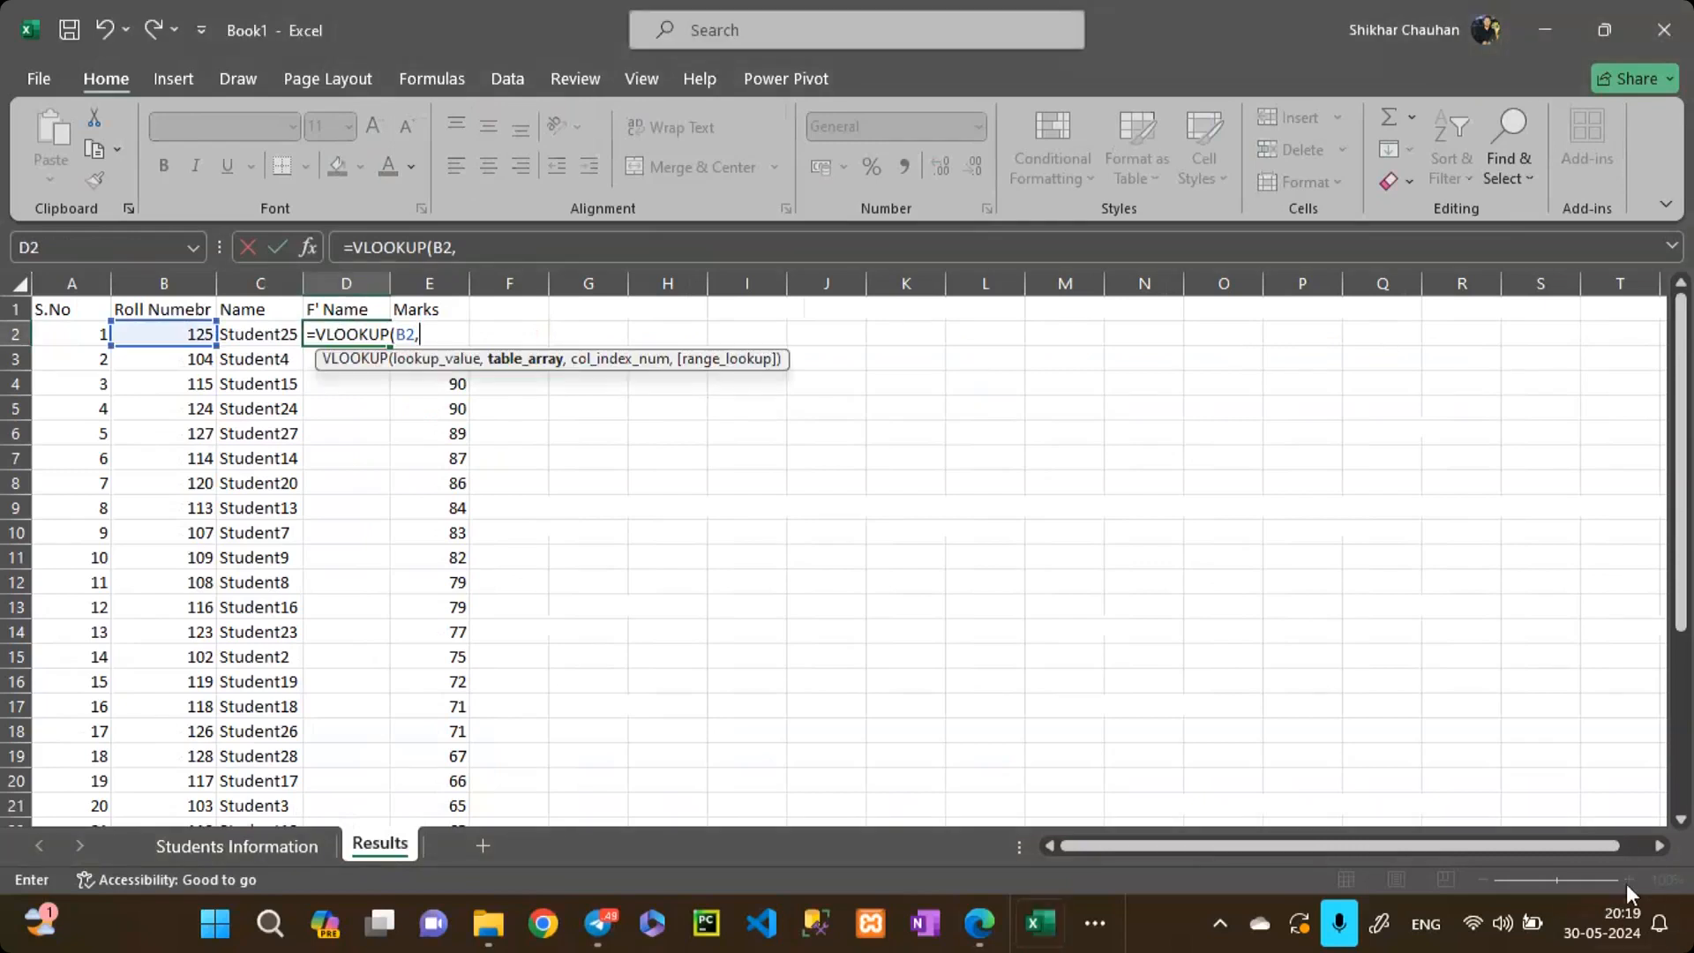
click(1272, 336)
key(Escape)
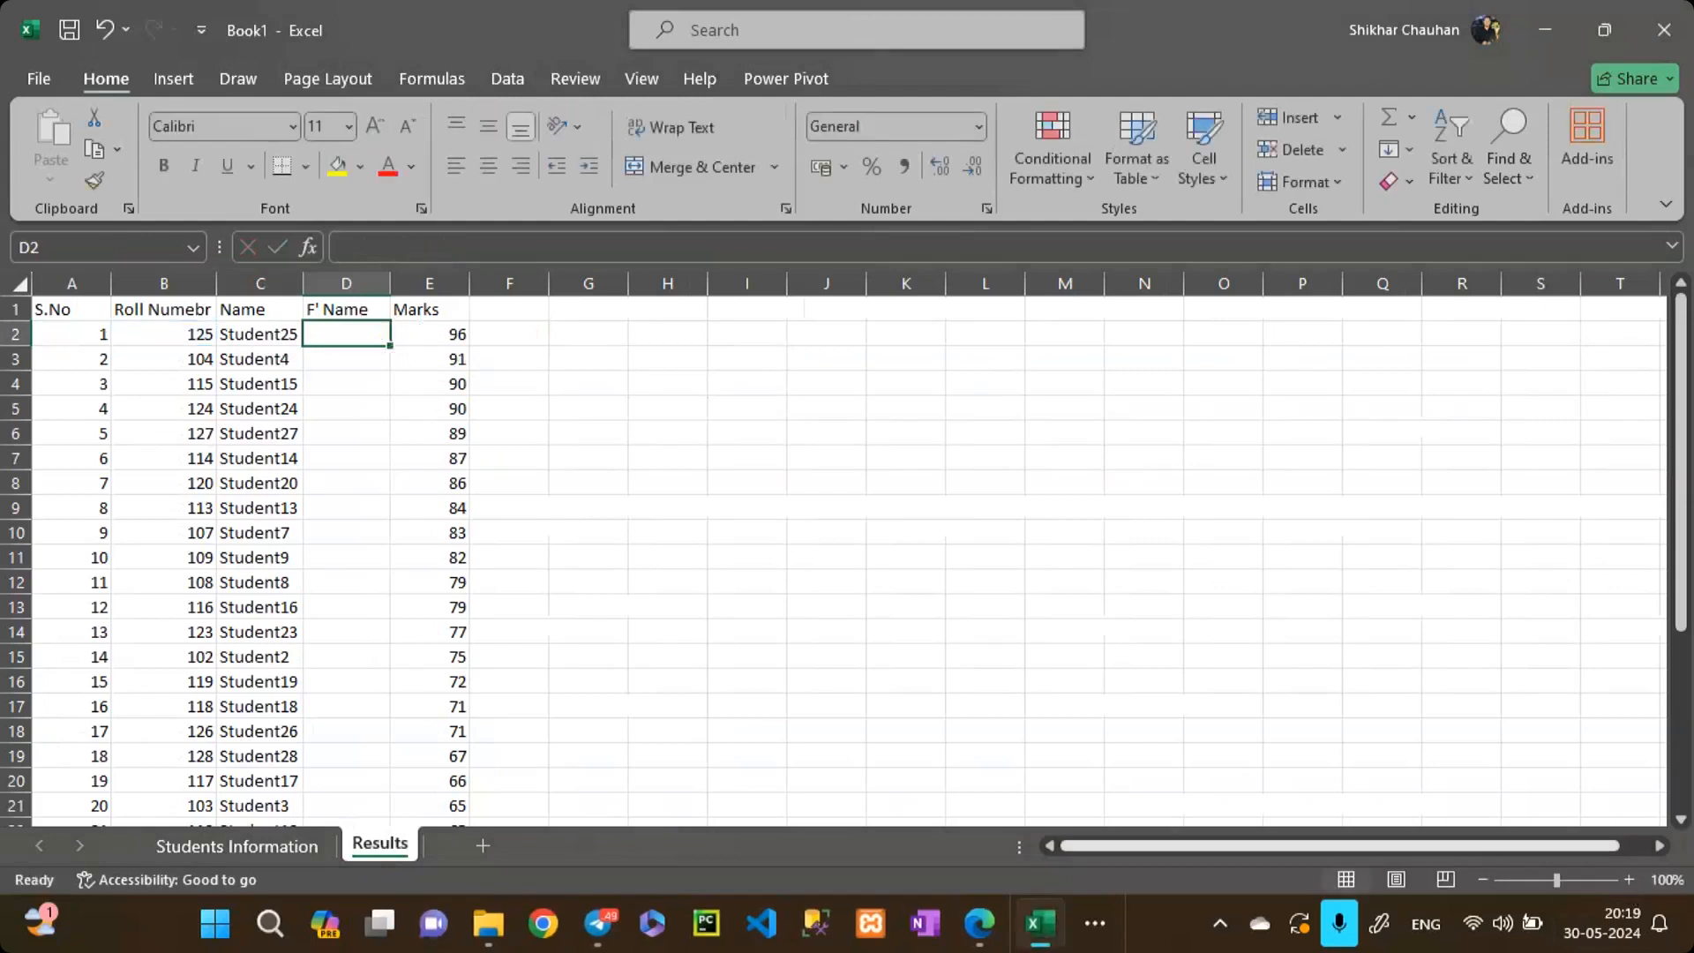
Step: Start a VLOOKUP formula in D2 of Results with the roll number in B2 as its lookup value
click(1628, 882)
click(1628, 882)
click(1628, 882)
click(1628, 881)
click(1628, 880)
click(1629, 880)
scroll(582, 335, up, 1)
text(=)
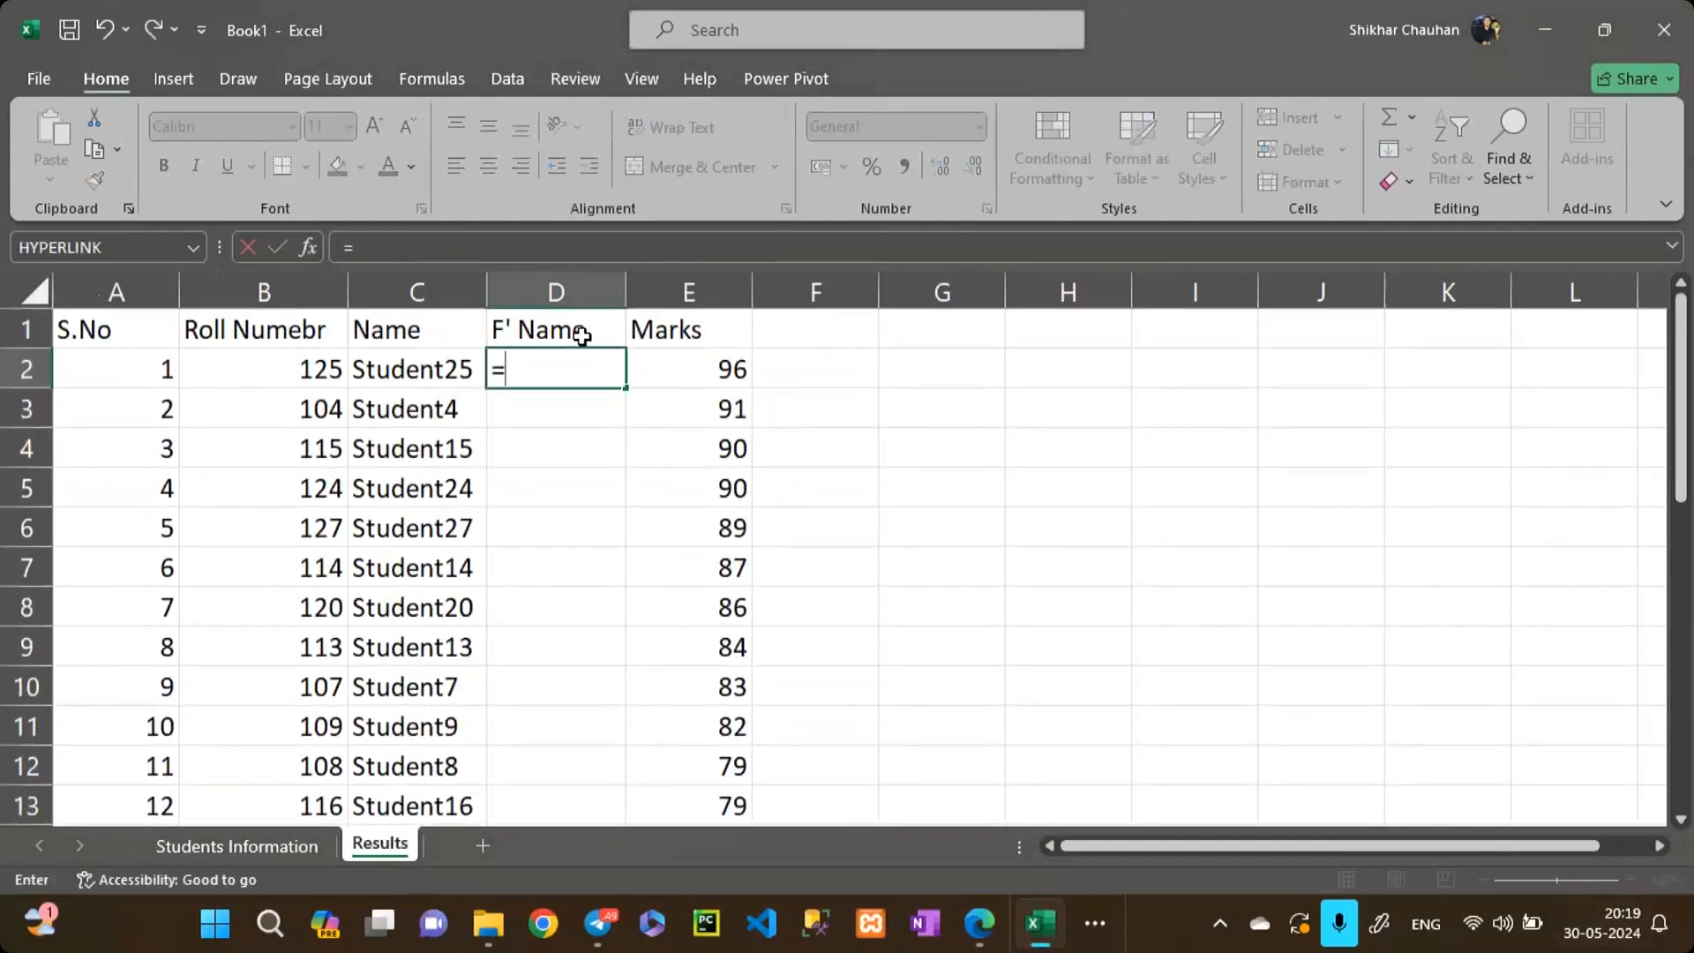
click(1557, 208)
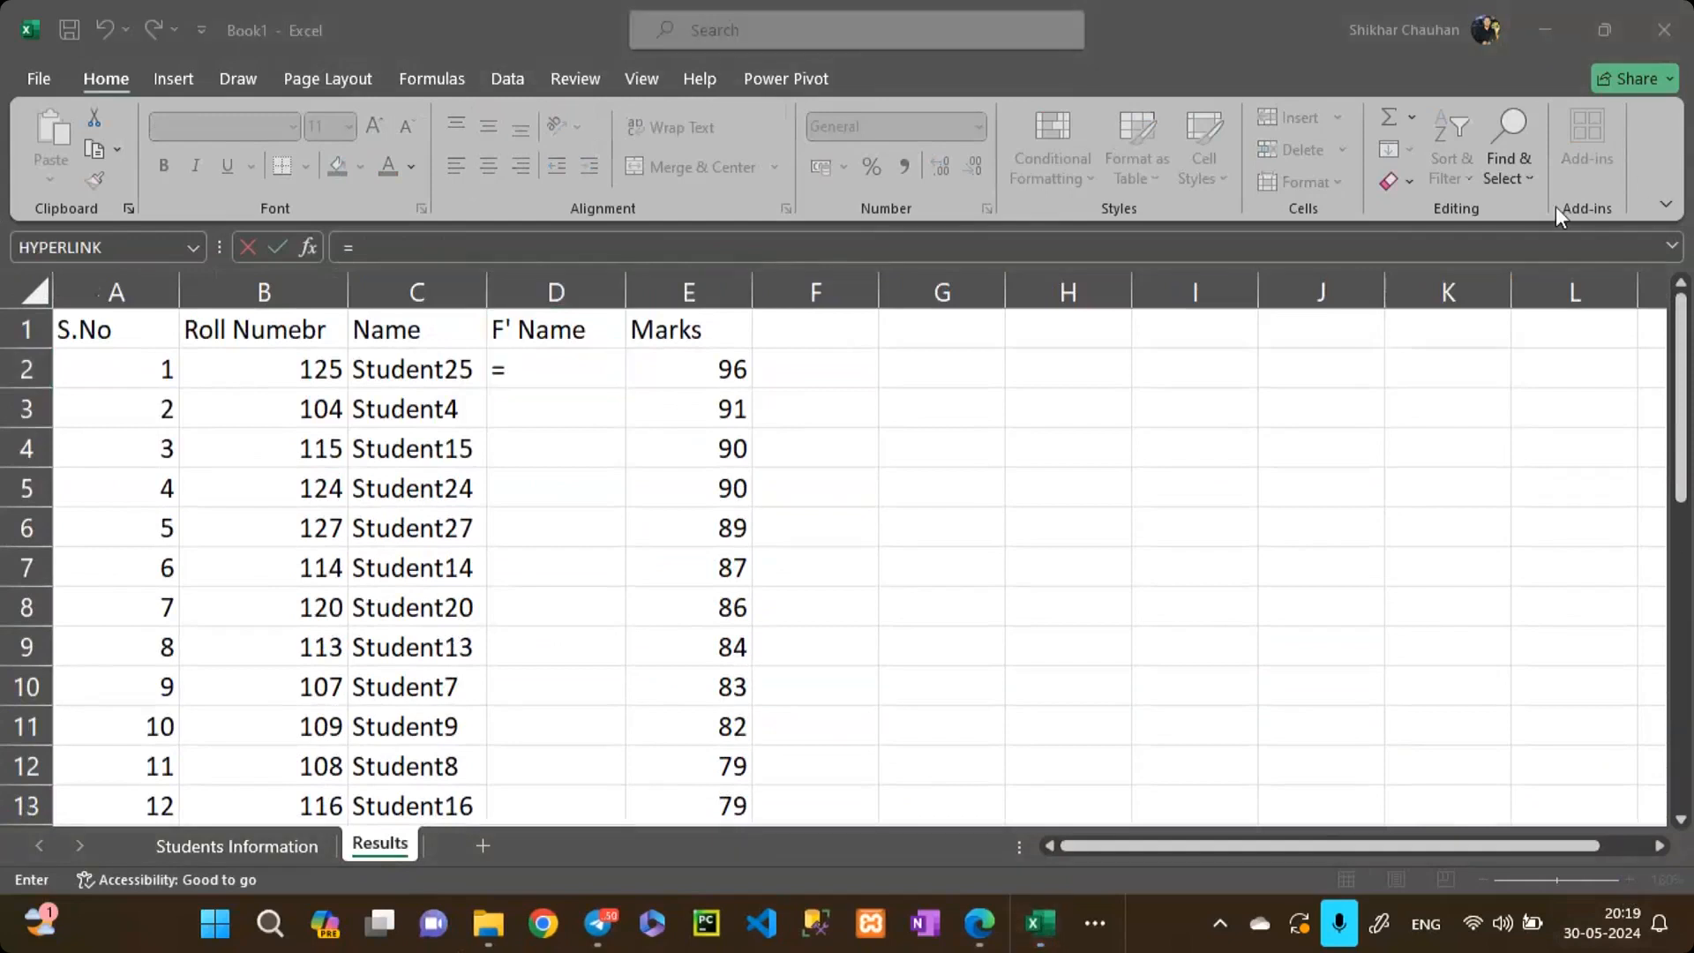
click(1463, 332)
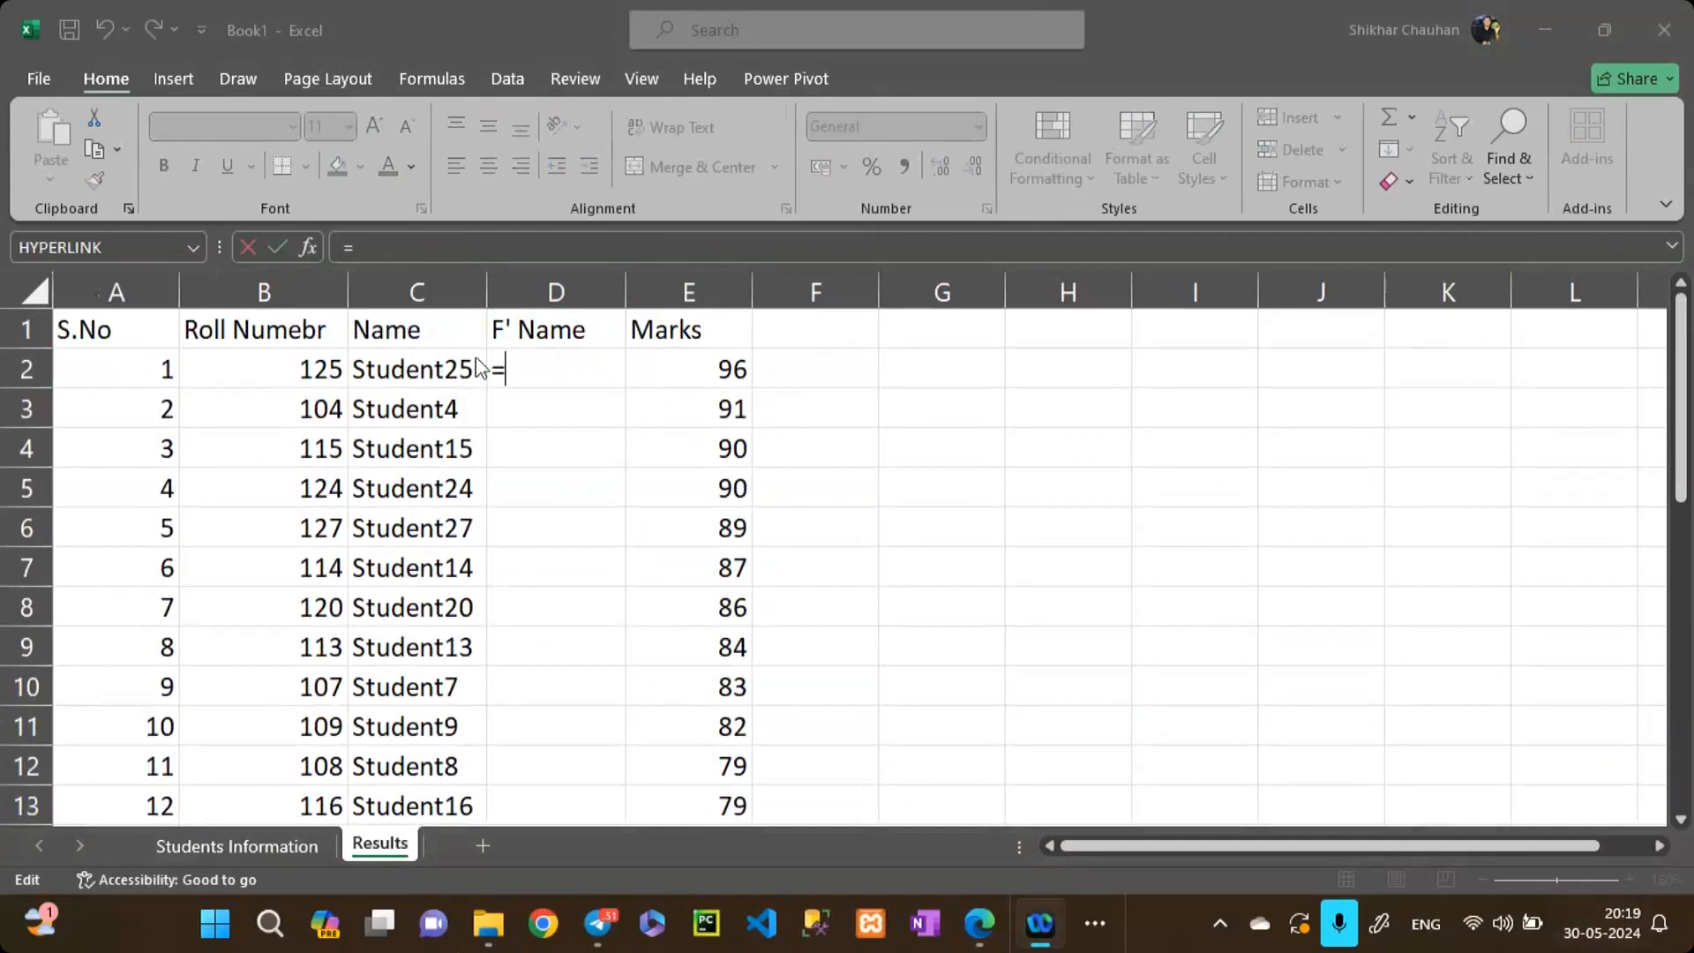
click(535, 373)
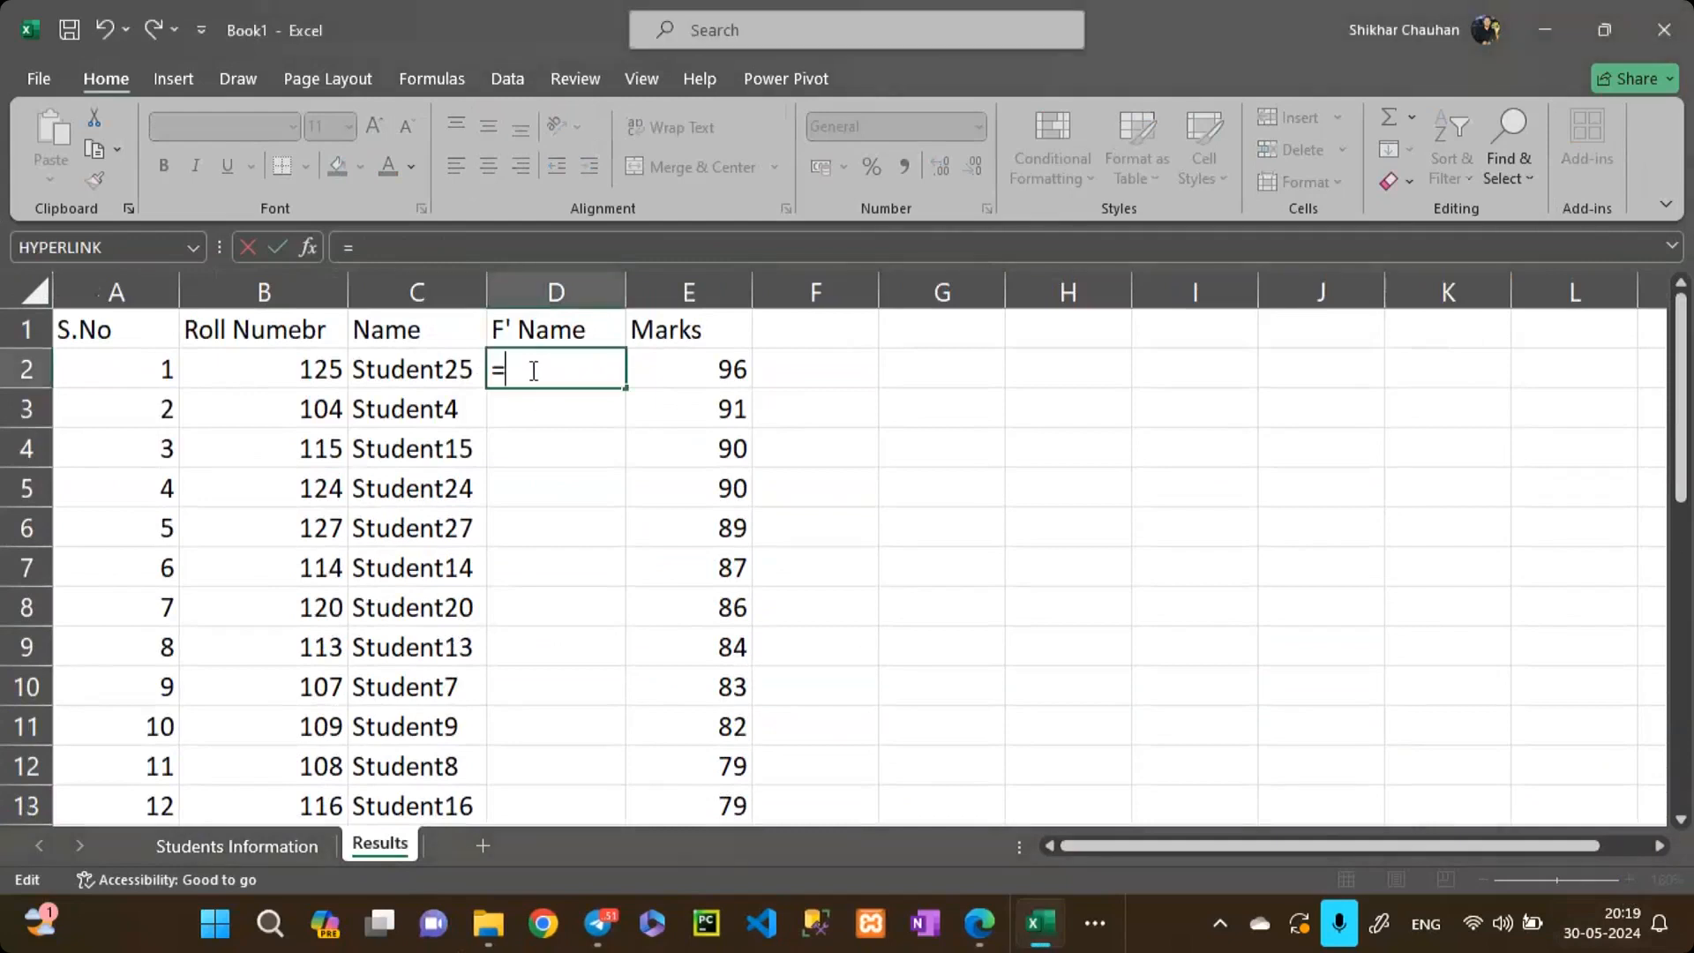
text(vllok)
key(BackSpace)
key(BackSpace)
key(BackSpace)
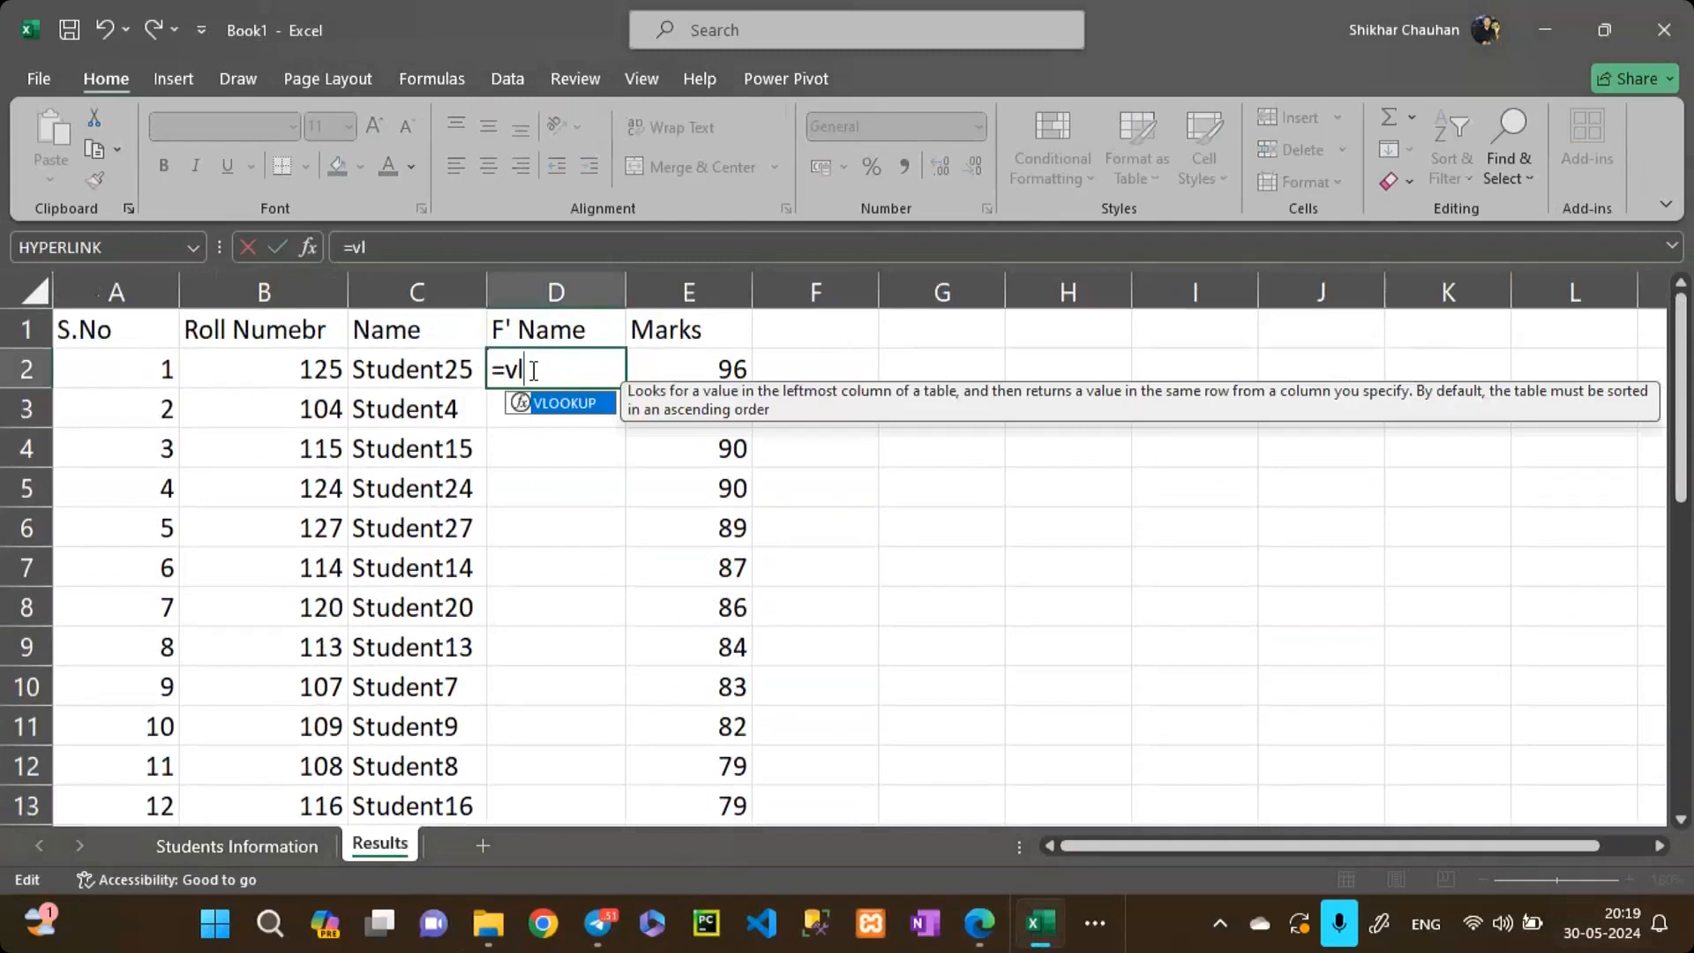
key(Tab)
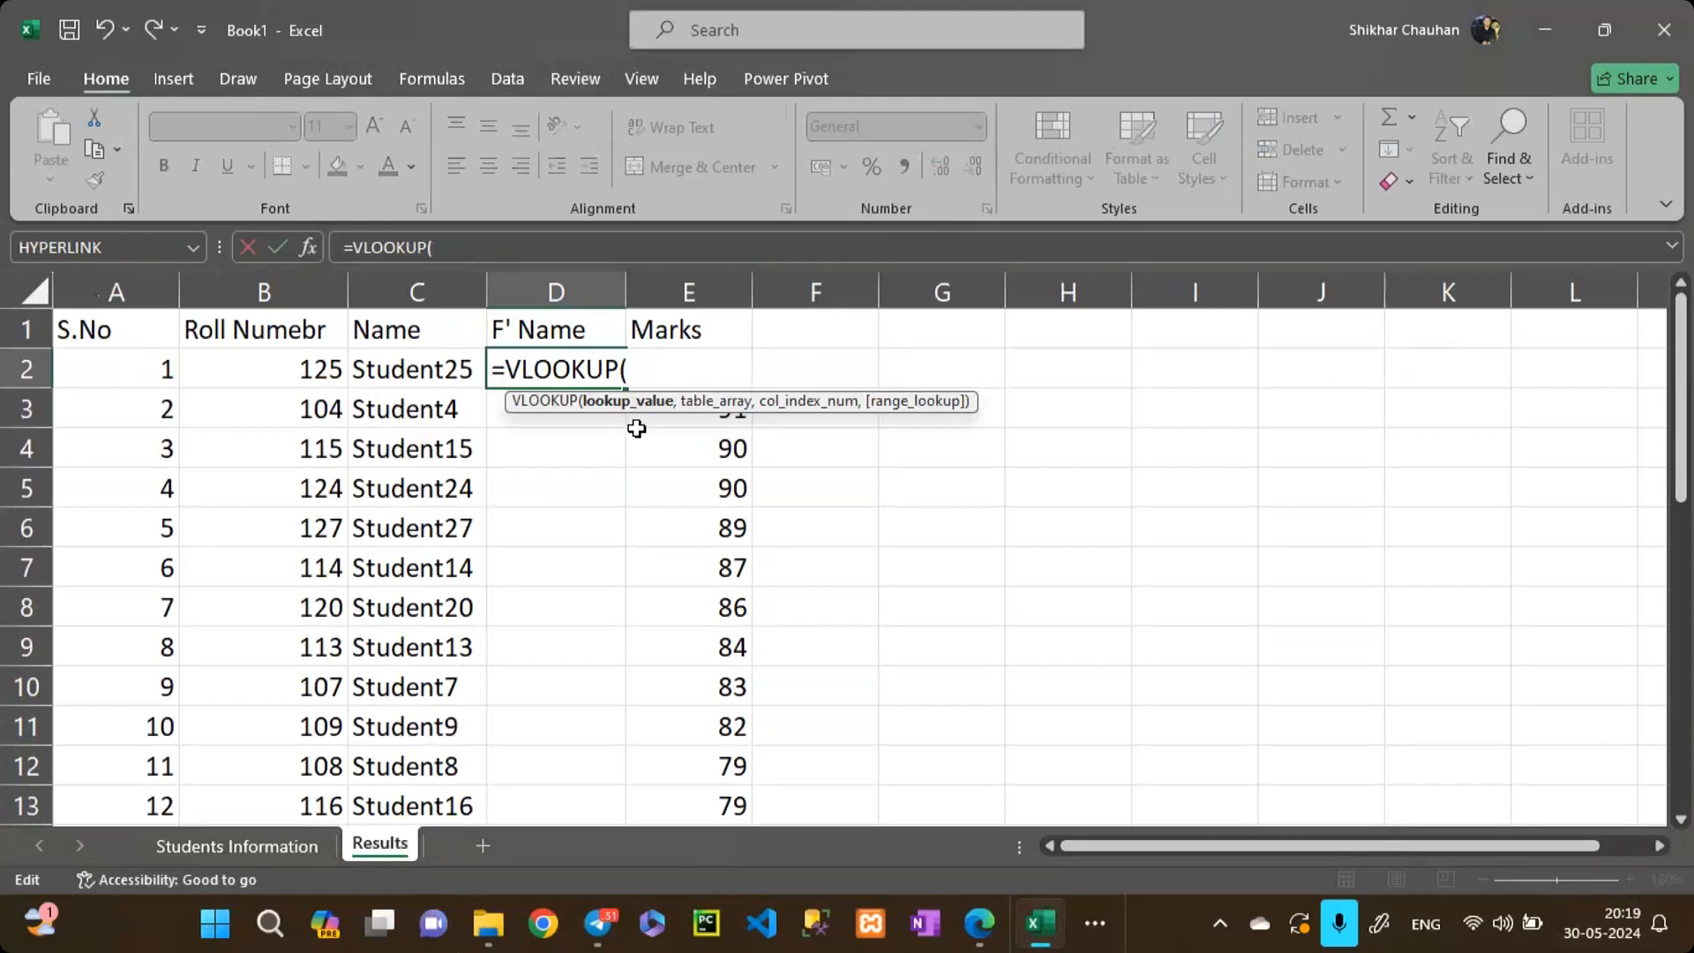
click(286, 380)
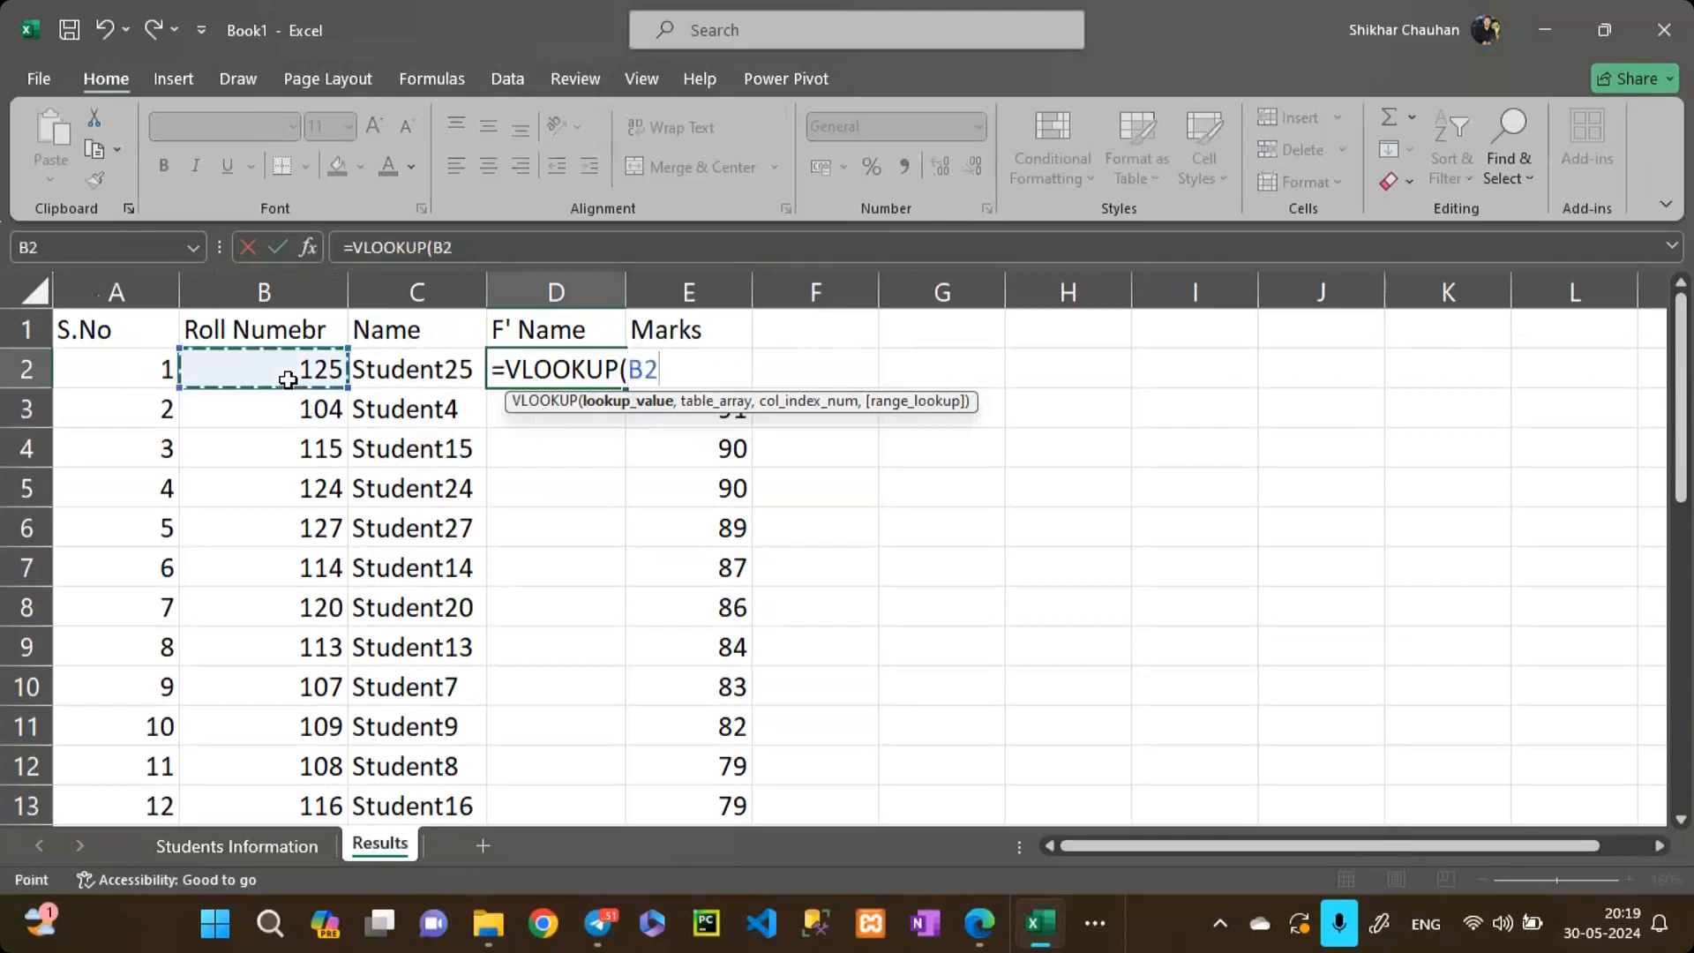
text(,)
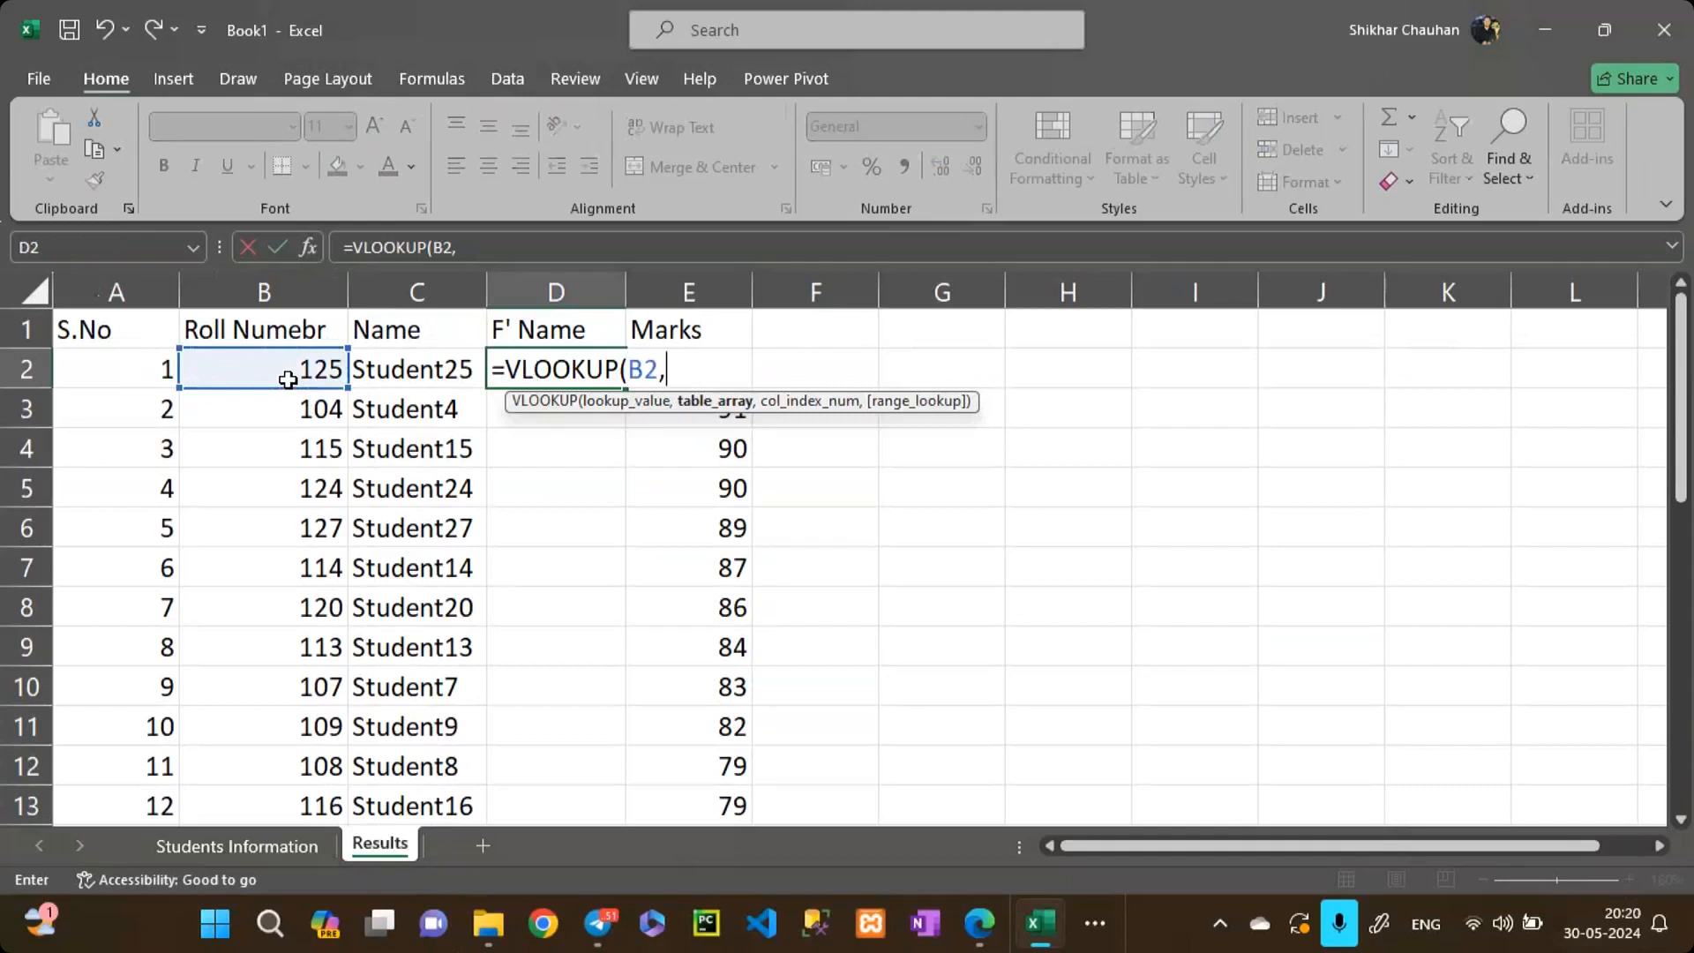
Step: Set the VLOOKUP's table array to B2:F31 on the Students Information sheet
click(237, 849)
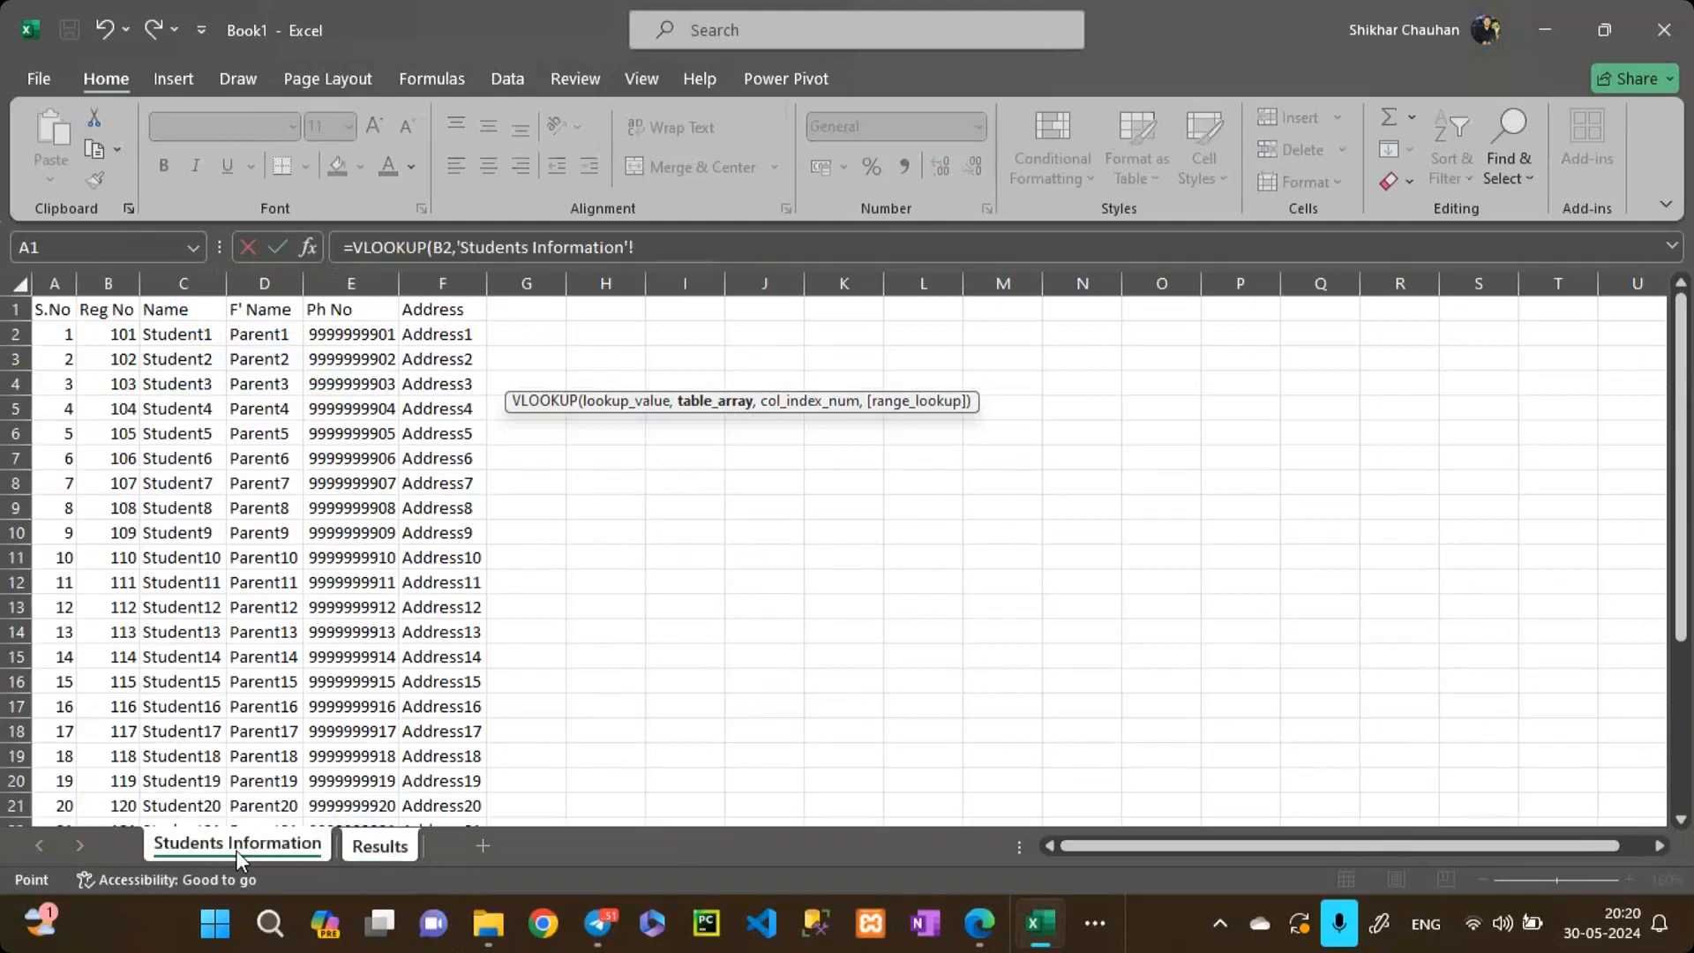
click(119, 337)
key(ctrl+shift+Right)
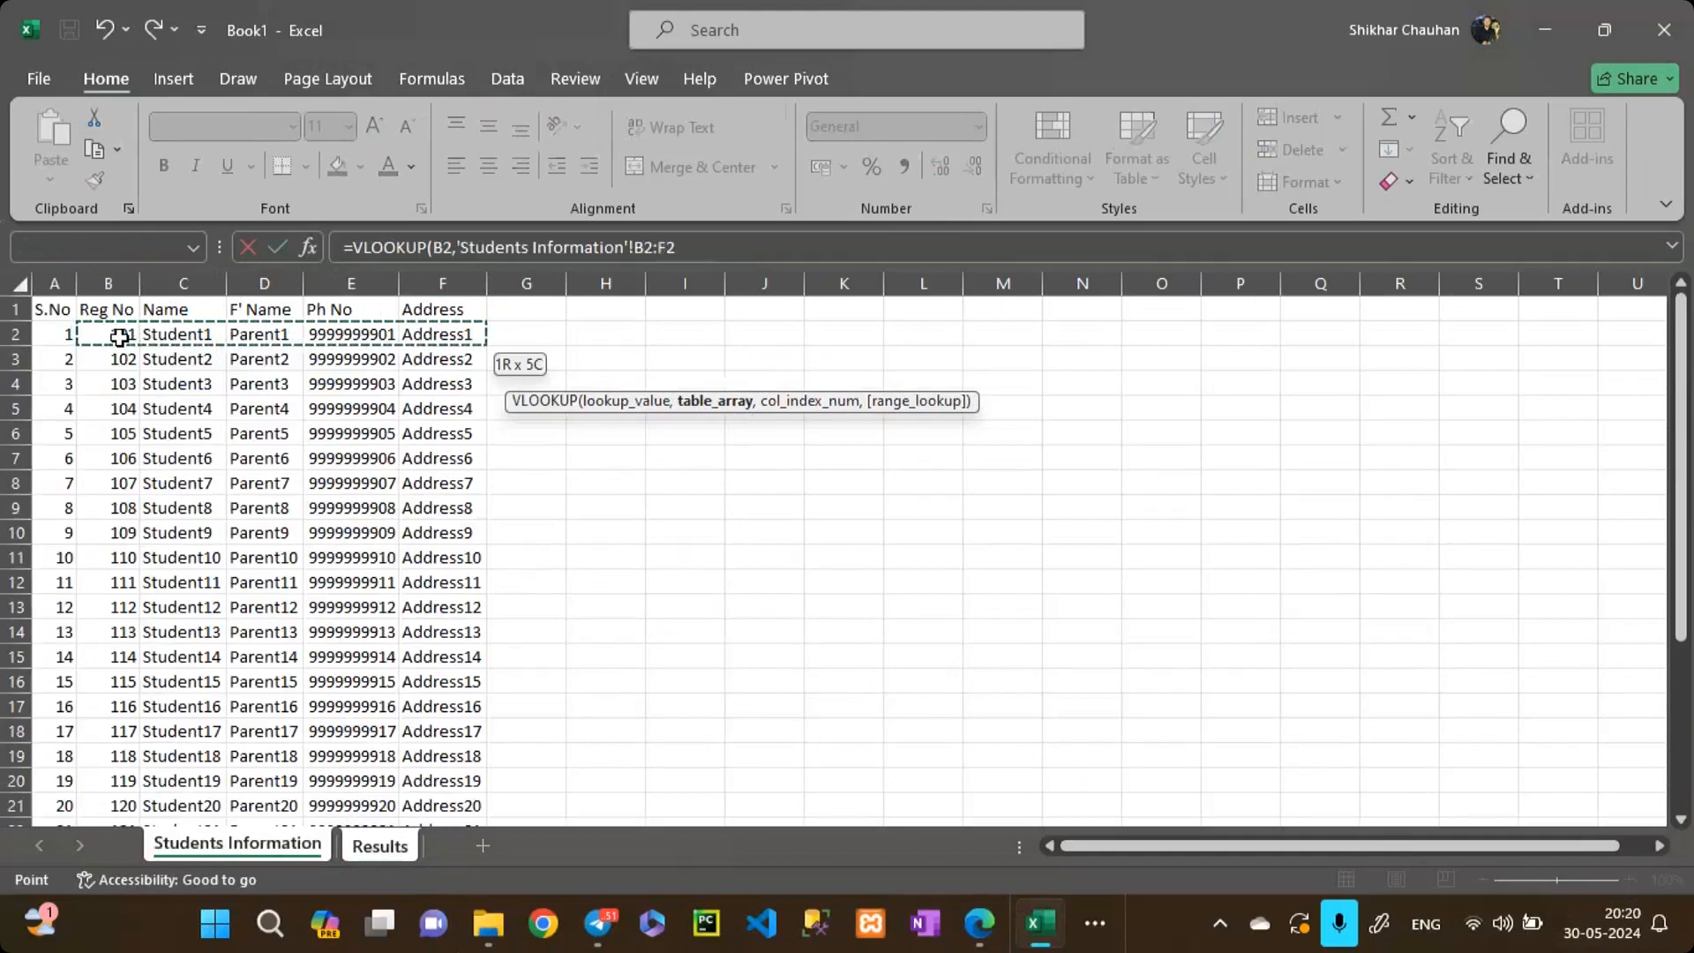
key(ctrl+shift+Down)
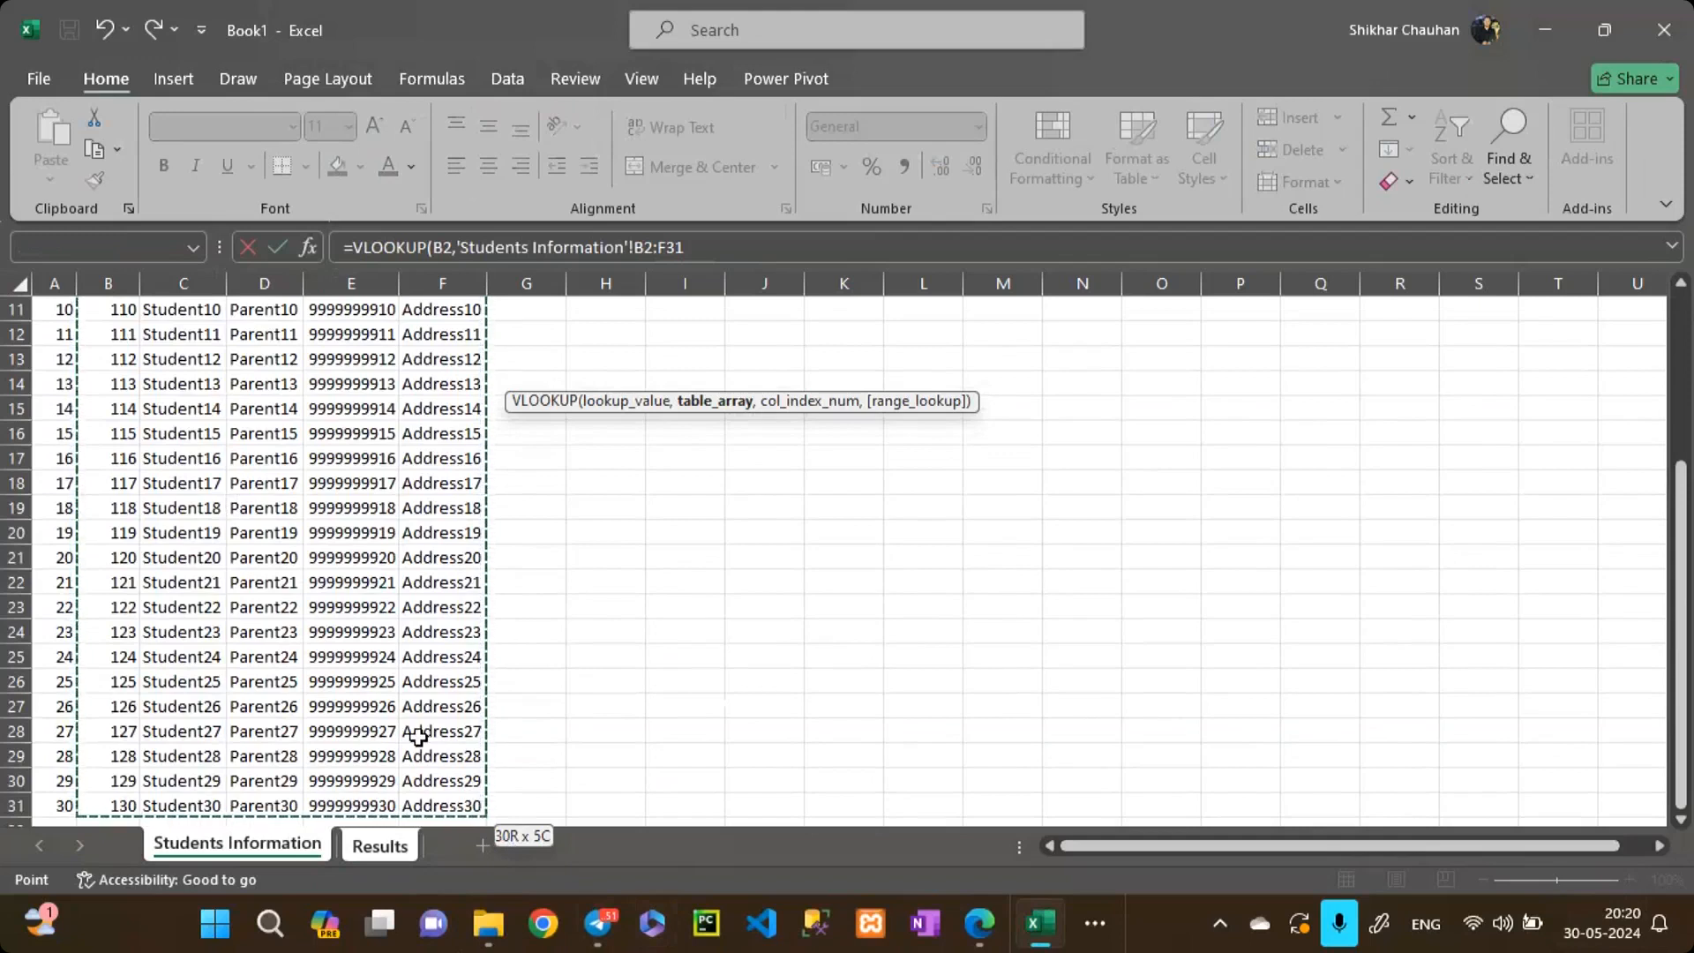
scroll(418, 737, up, 4)
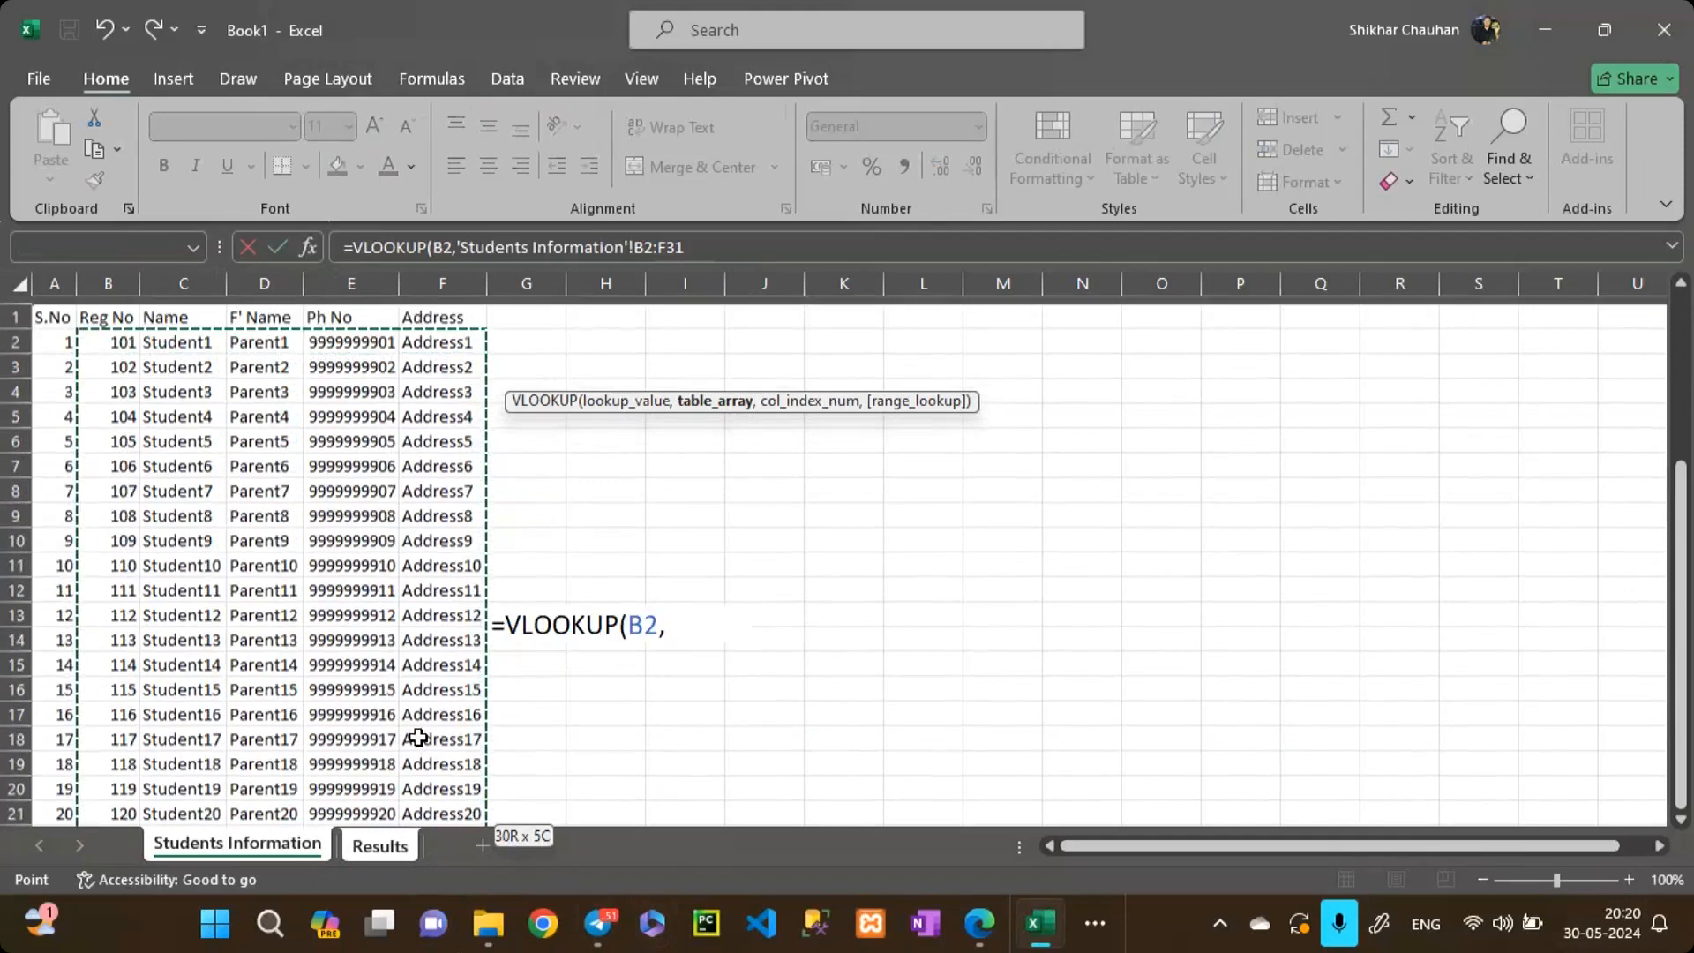
text(,)
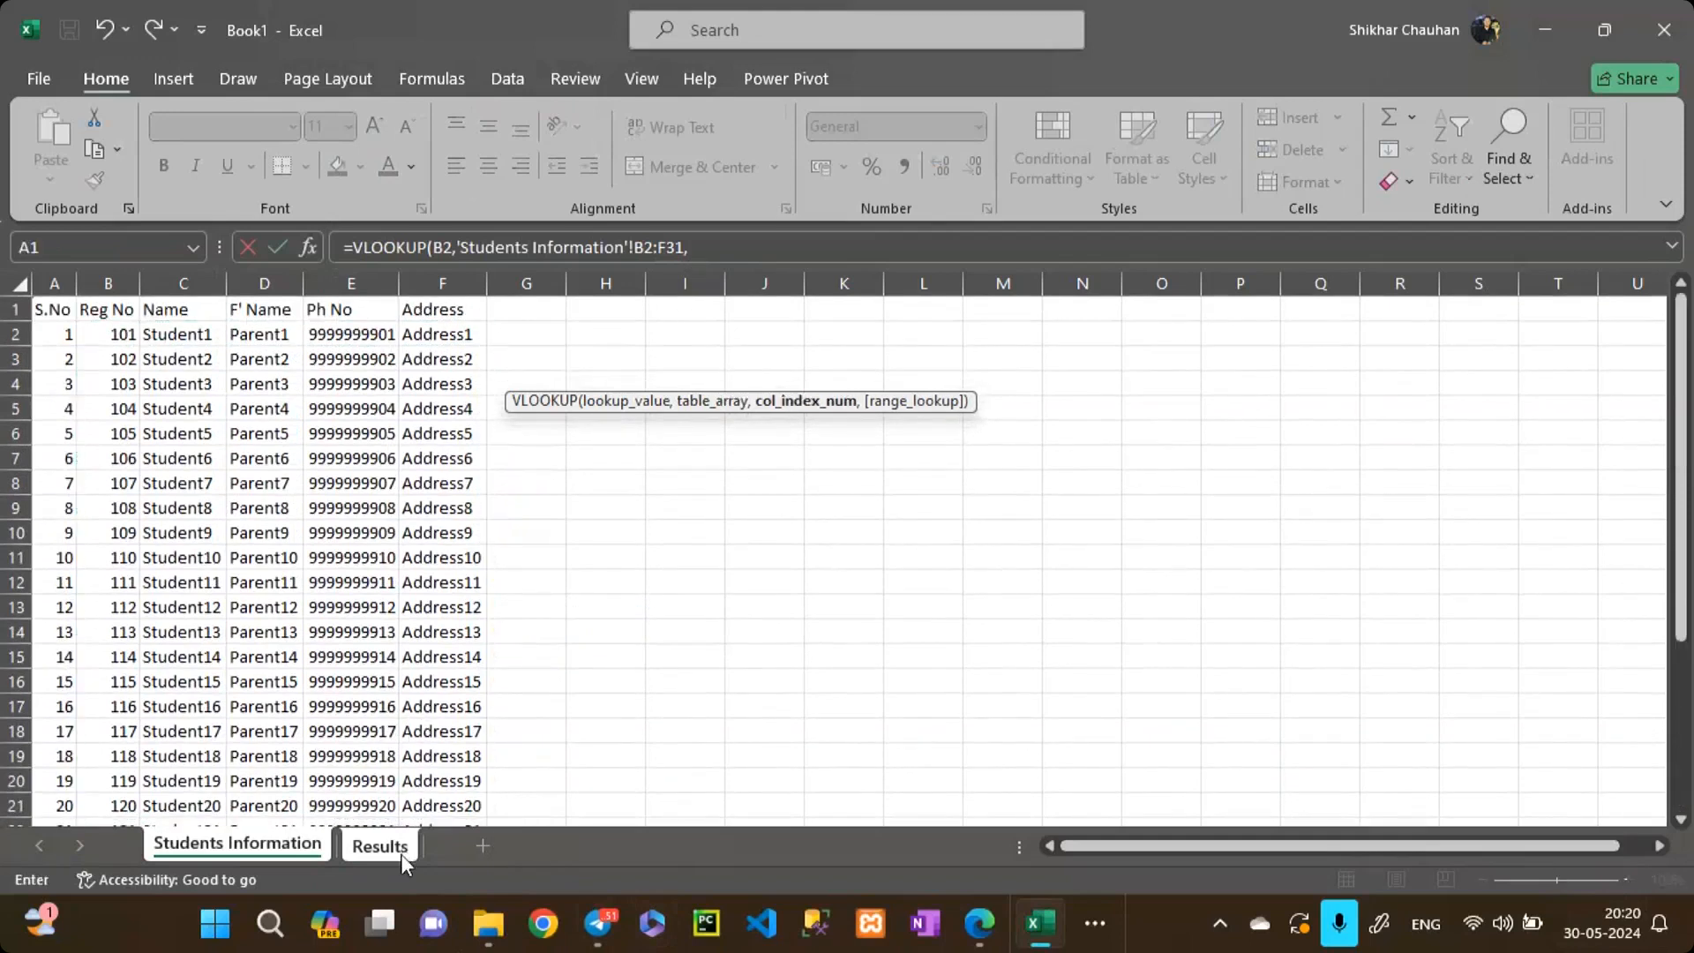
Step: Return to the Results sheet and remove the stray Results! reference from the end of the formula
click(380, 847)
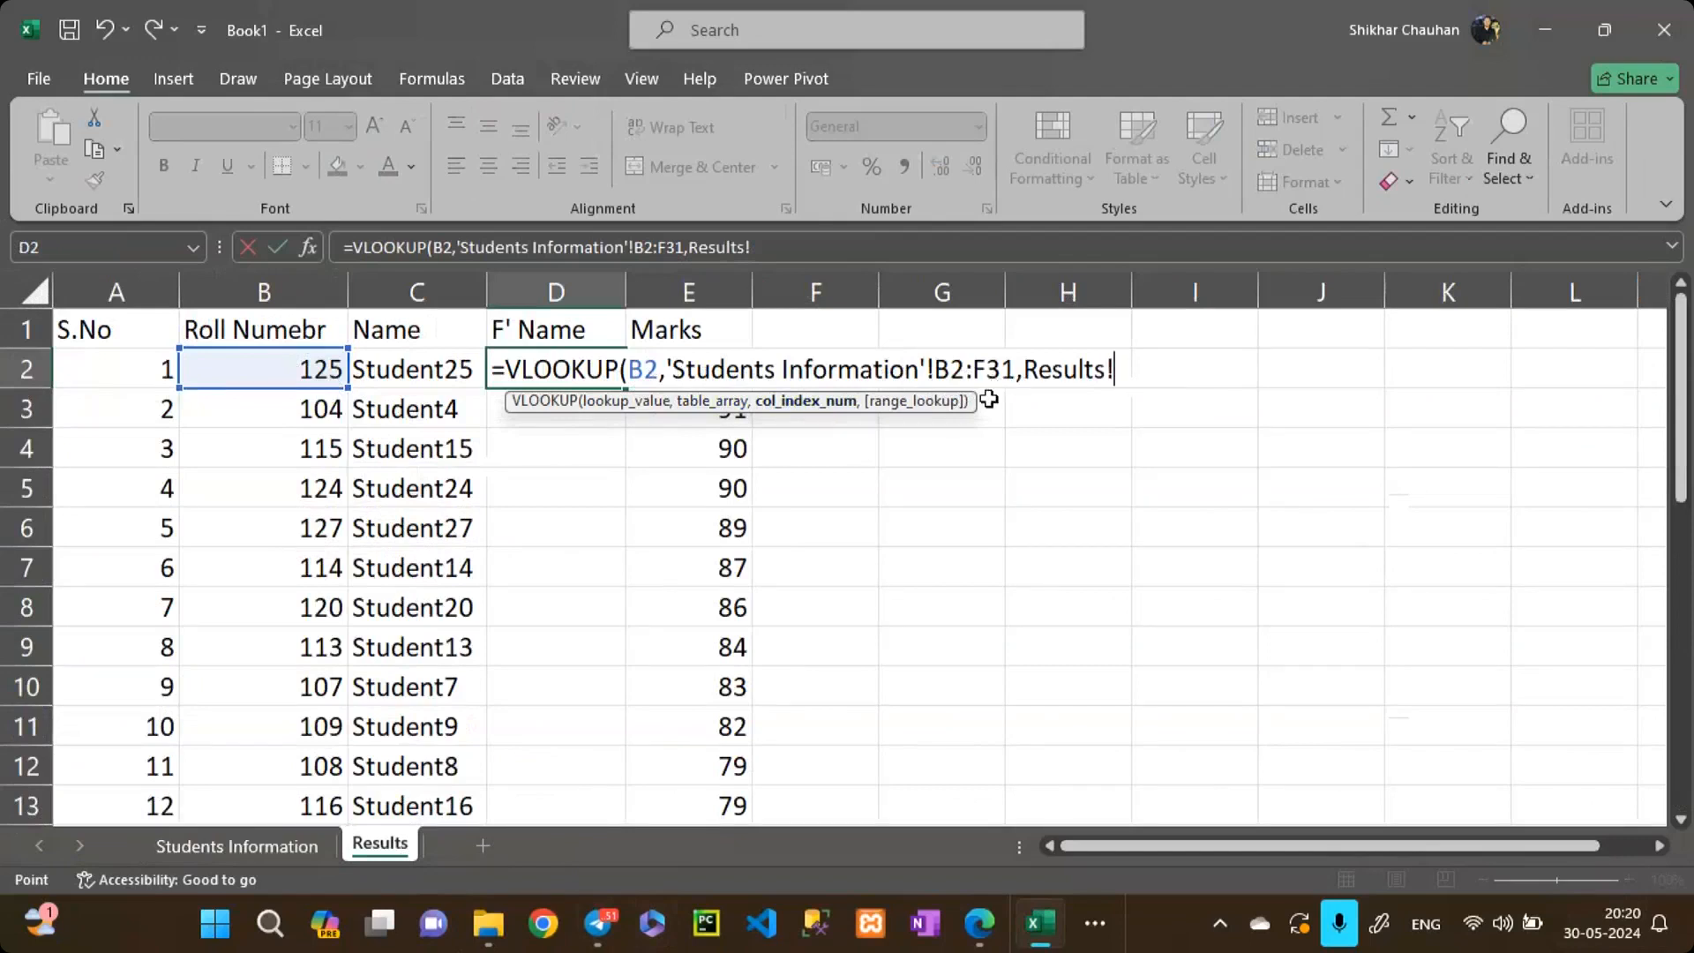
key(BackSpace)
key(BackSpace)
key(BackSpace)
key(BackSpace)
key(BackSpace)
key(BackSpace)
key(BackSpace)
key(BackSpace)
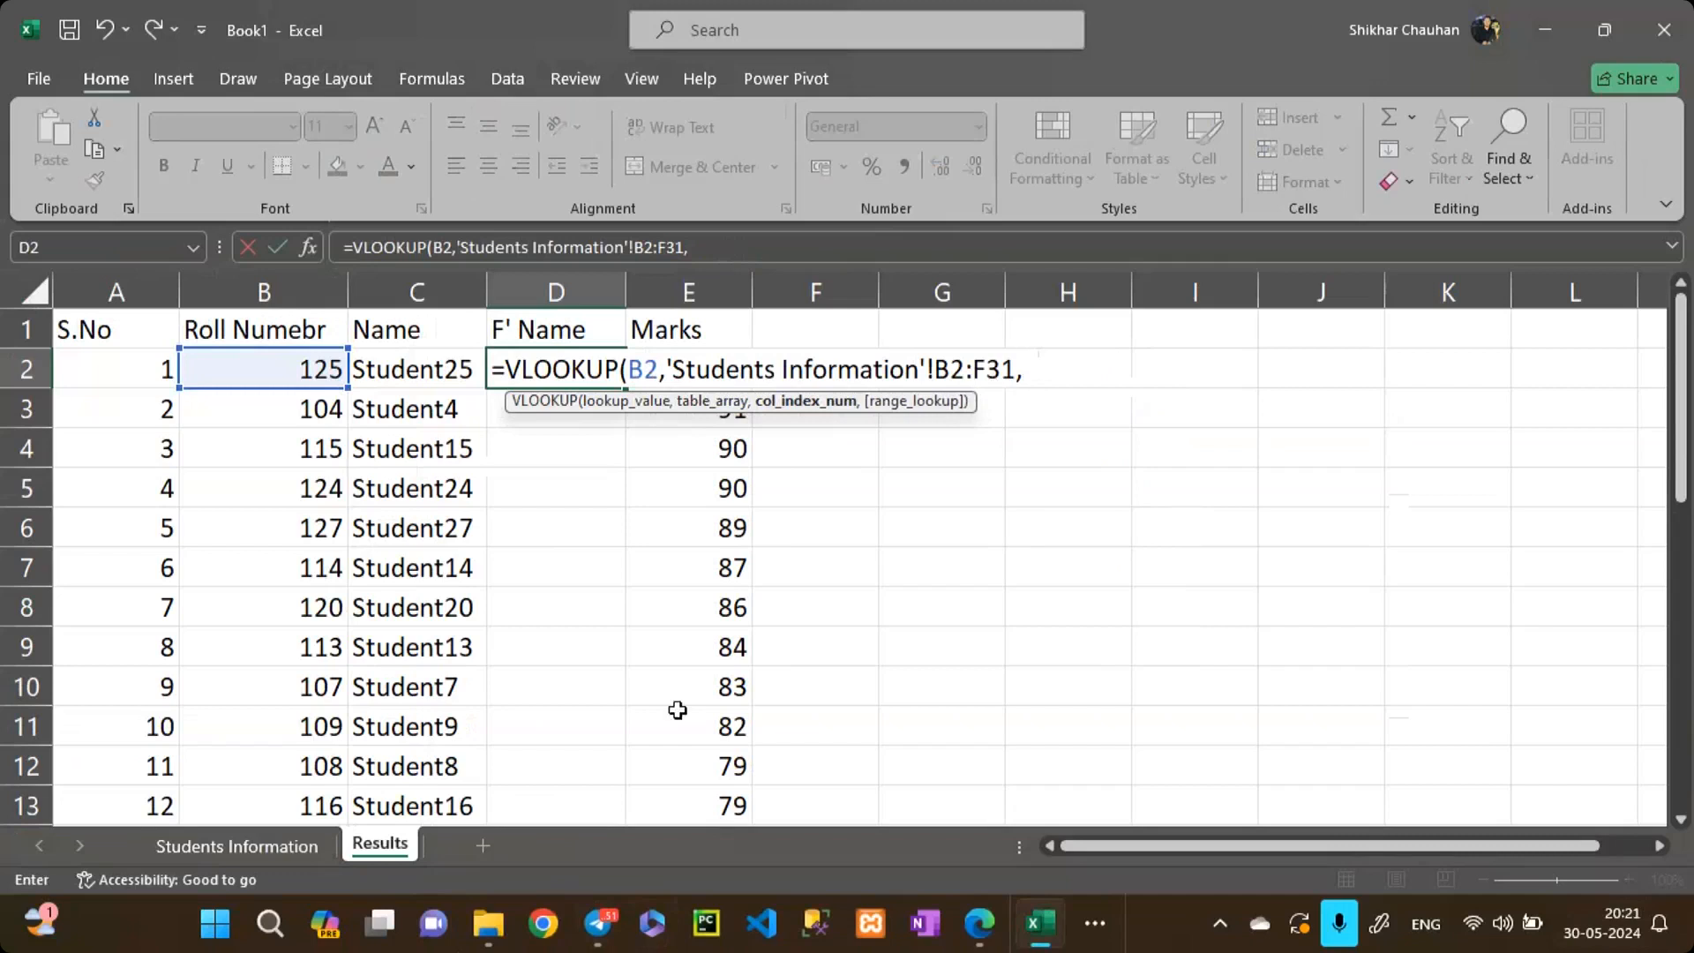
Step: Check the table on Students Information, clear the stray sheet reference and set the VLOOKUP's column index to 3
click(247, 844)
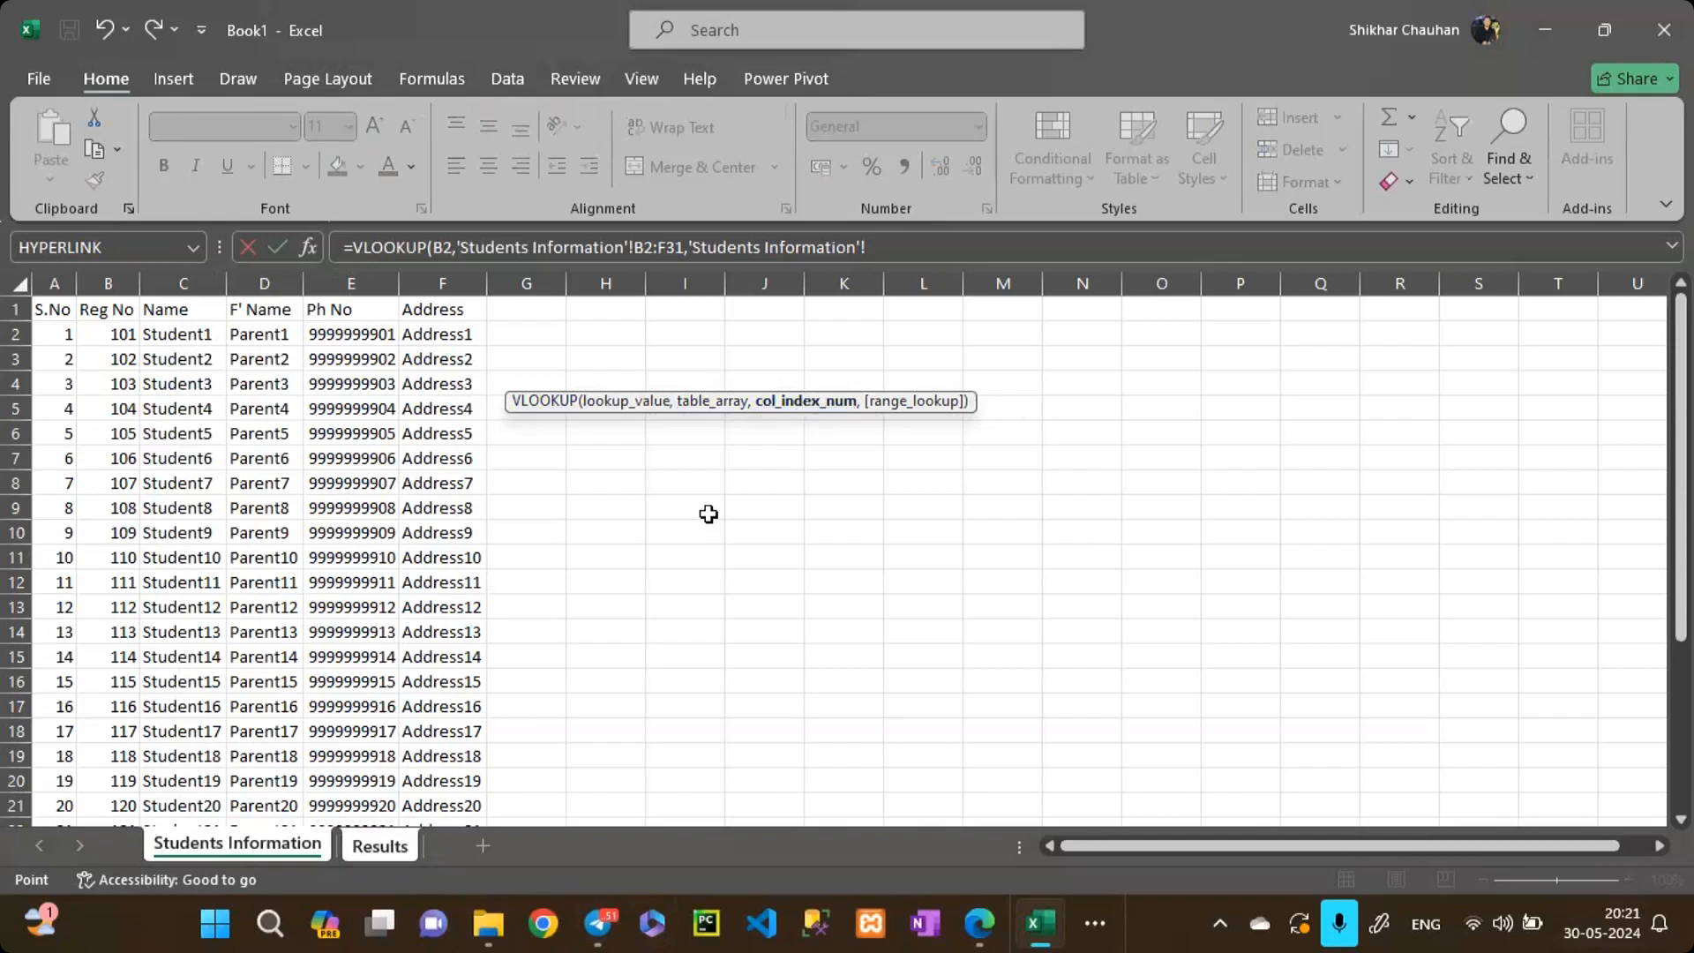
click(418, 845)
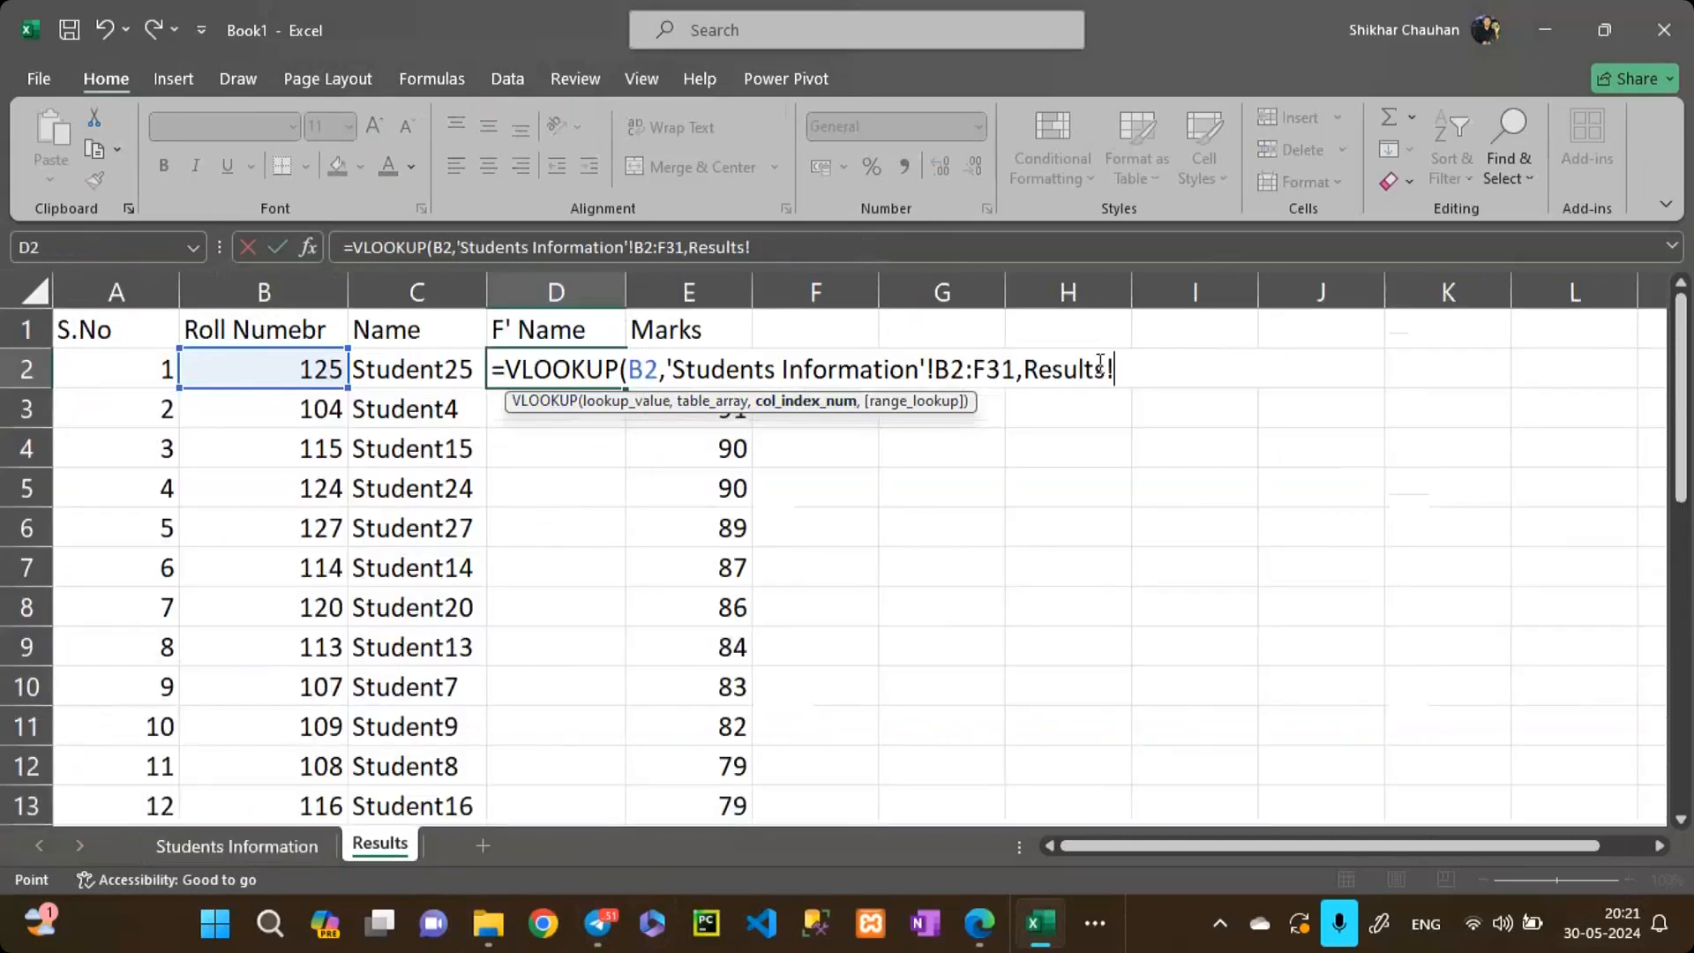
key(BackSpace)
key(BackSpace)
key(BackSpace)
key(BackSpace)
key(BackSpace)
key(BackSpace)
key(BackSpace)
key(BackSpace)
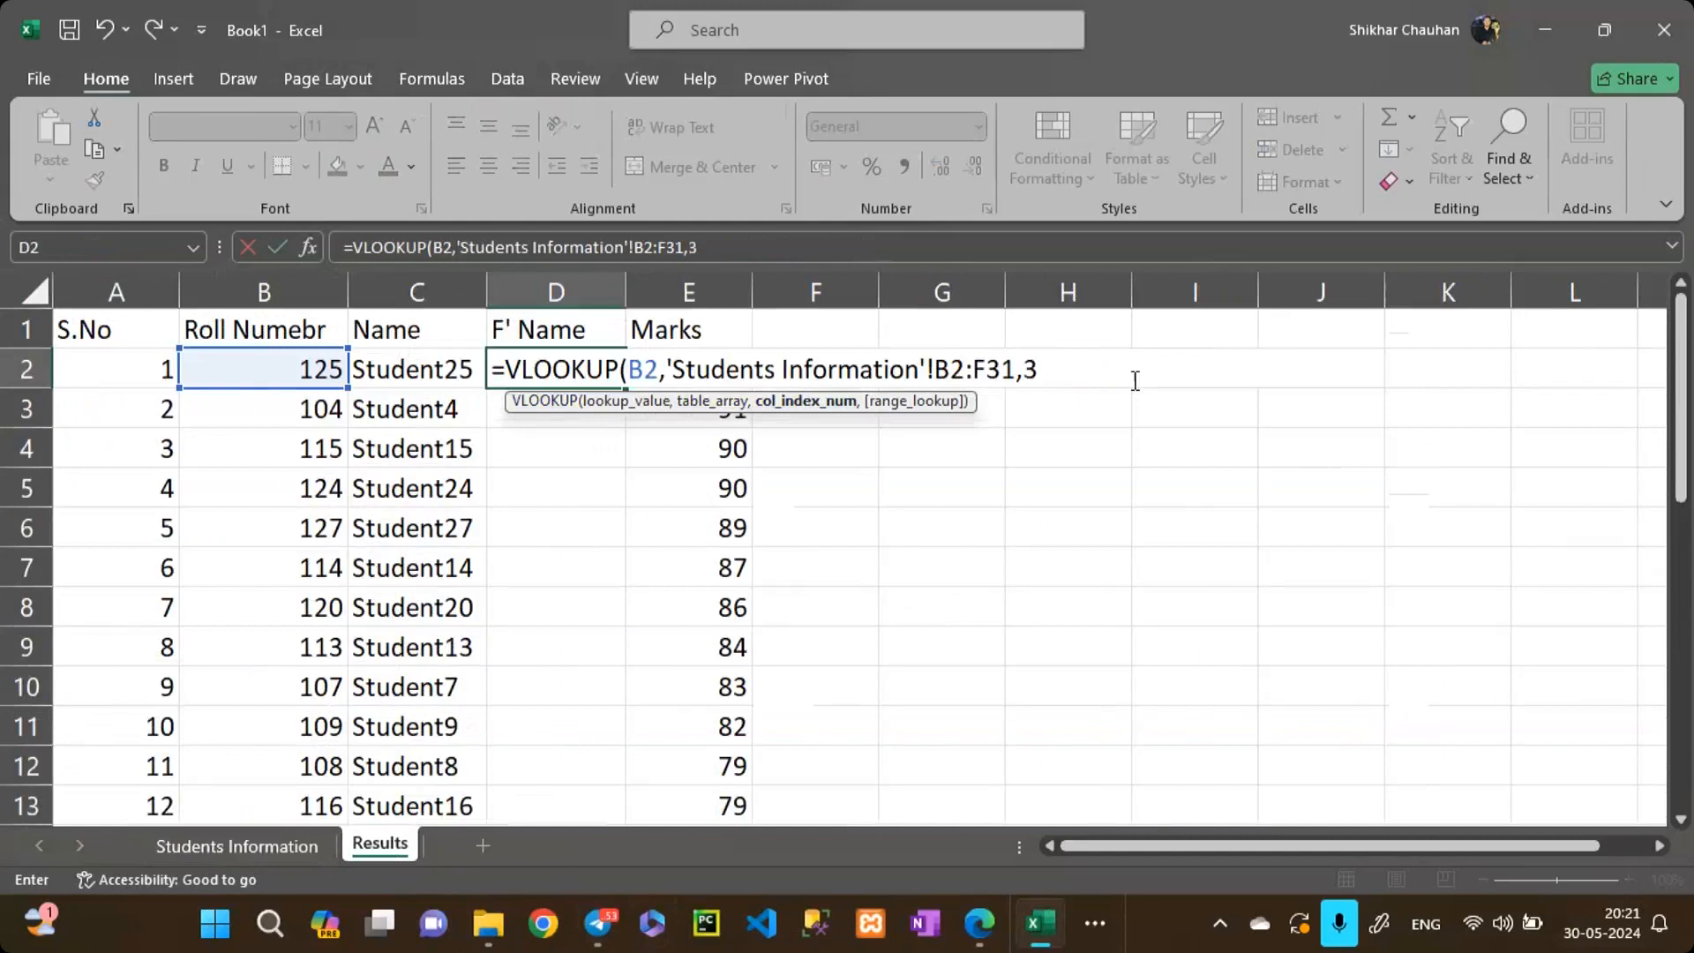
text(,)
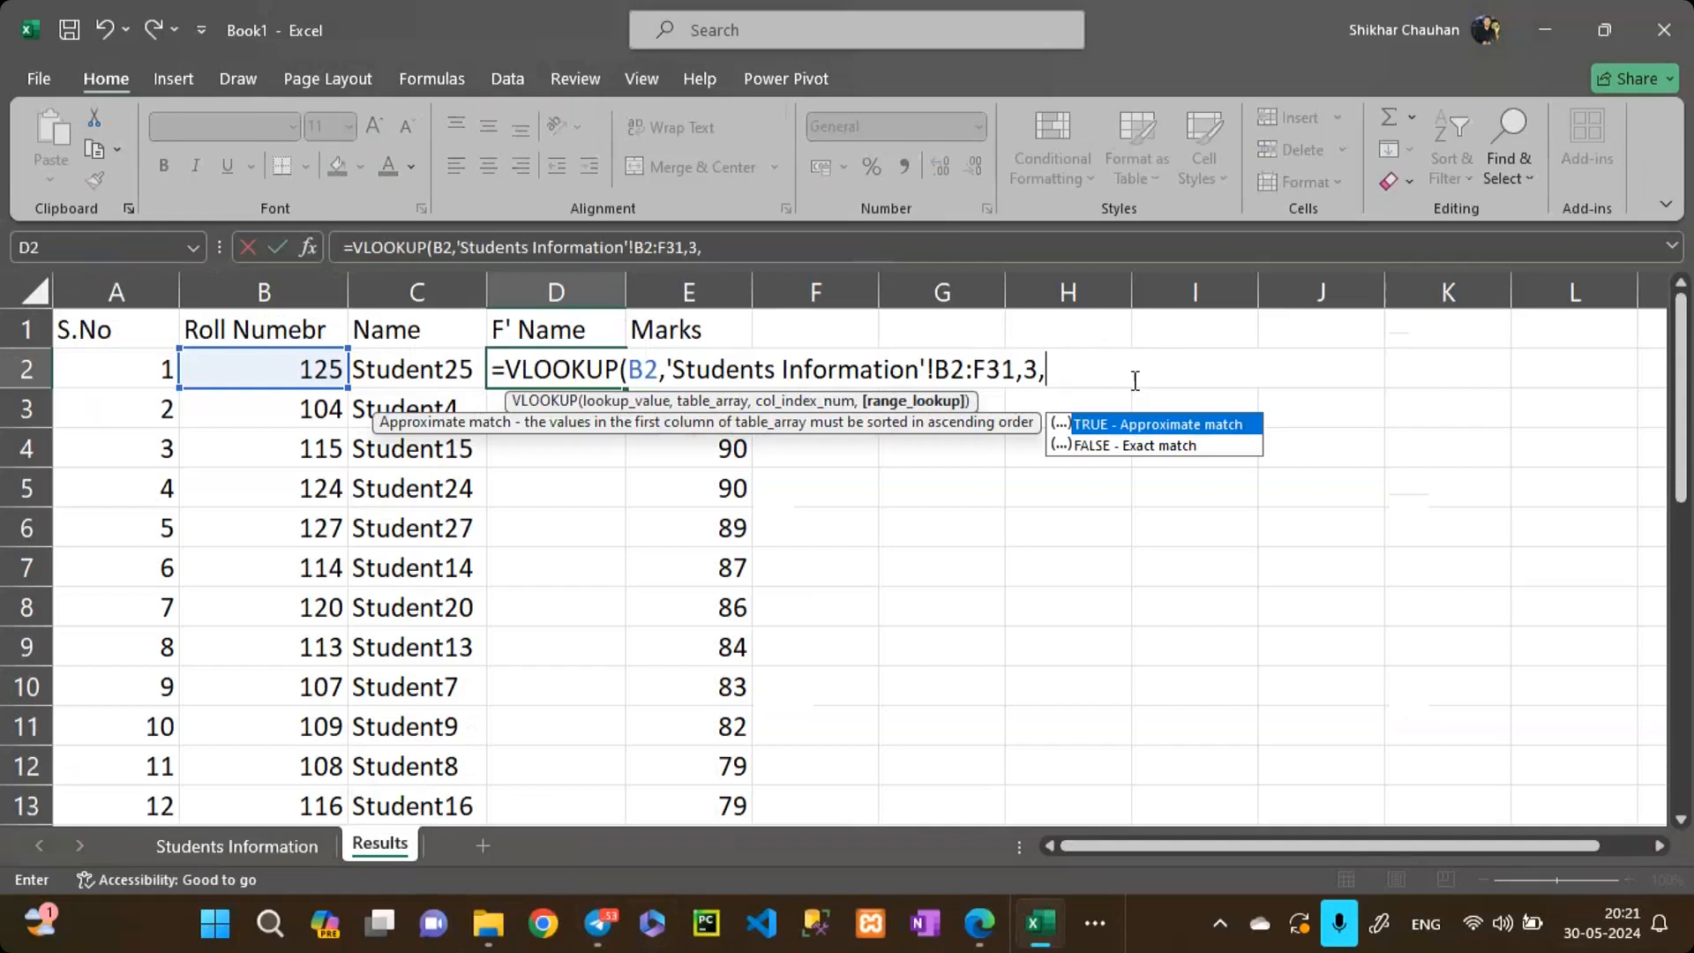
Step: Set the VLOOKUP's range lookup argument to 1 and complete the formula in D2
click(1097, 429)
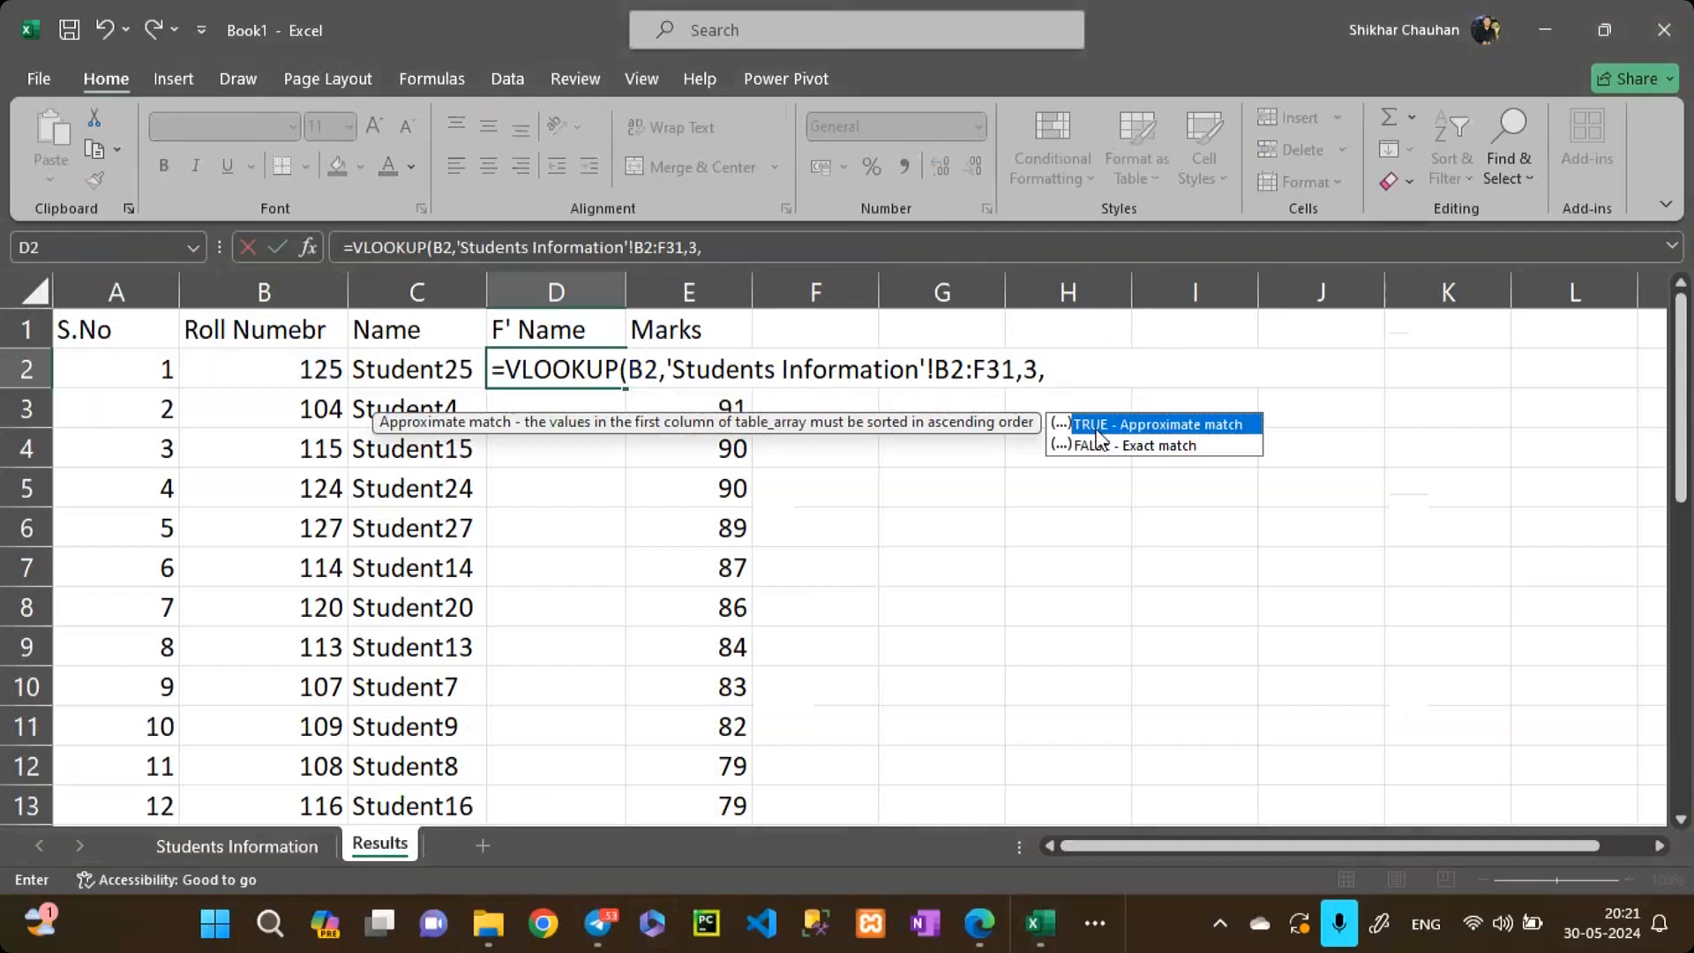
click(1062, 380)
text(0)
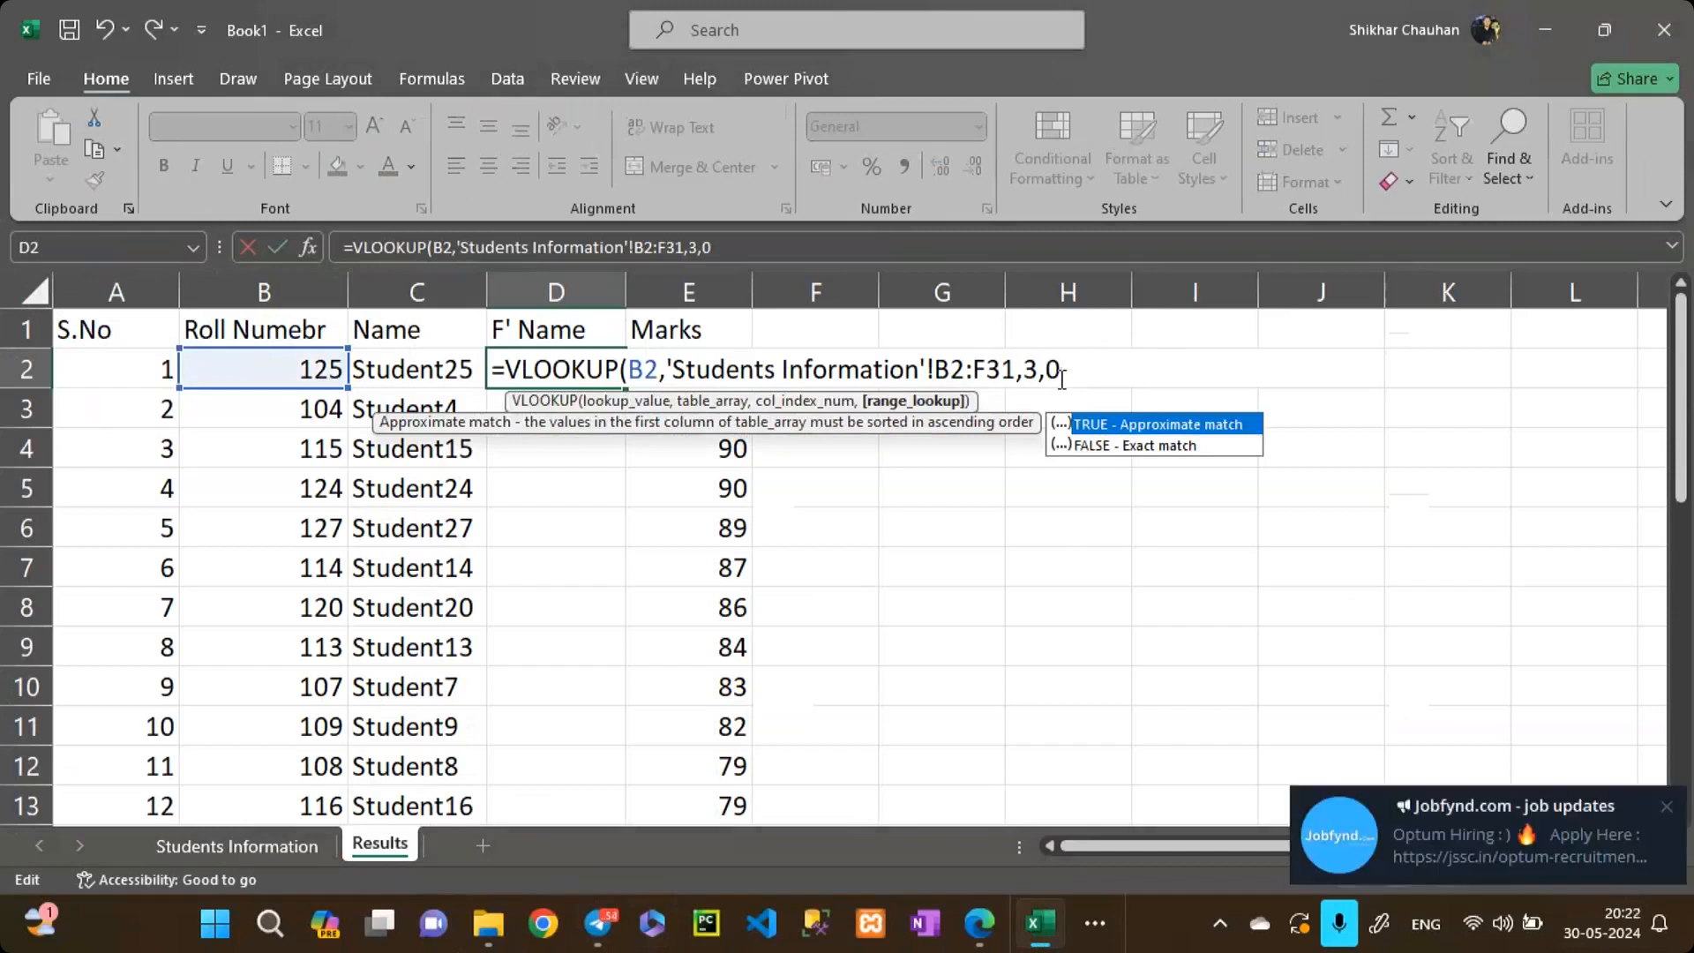
click(1669, 817)
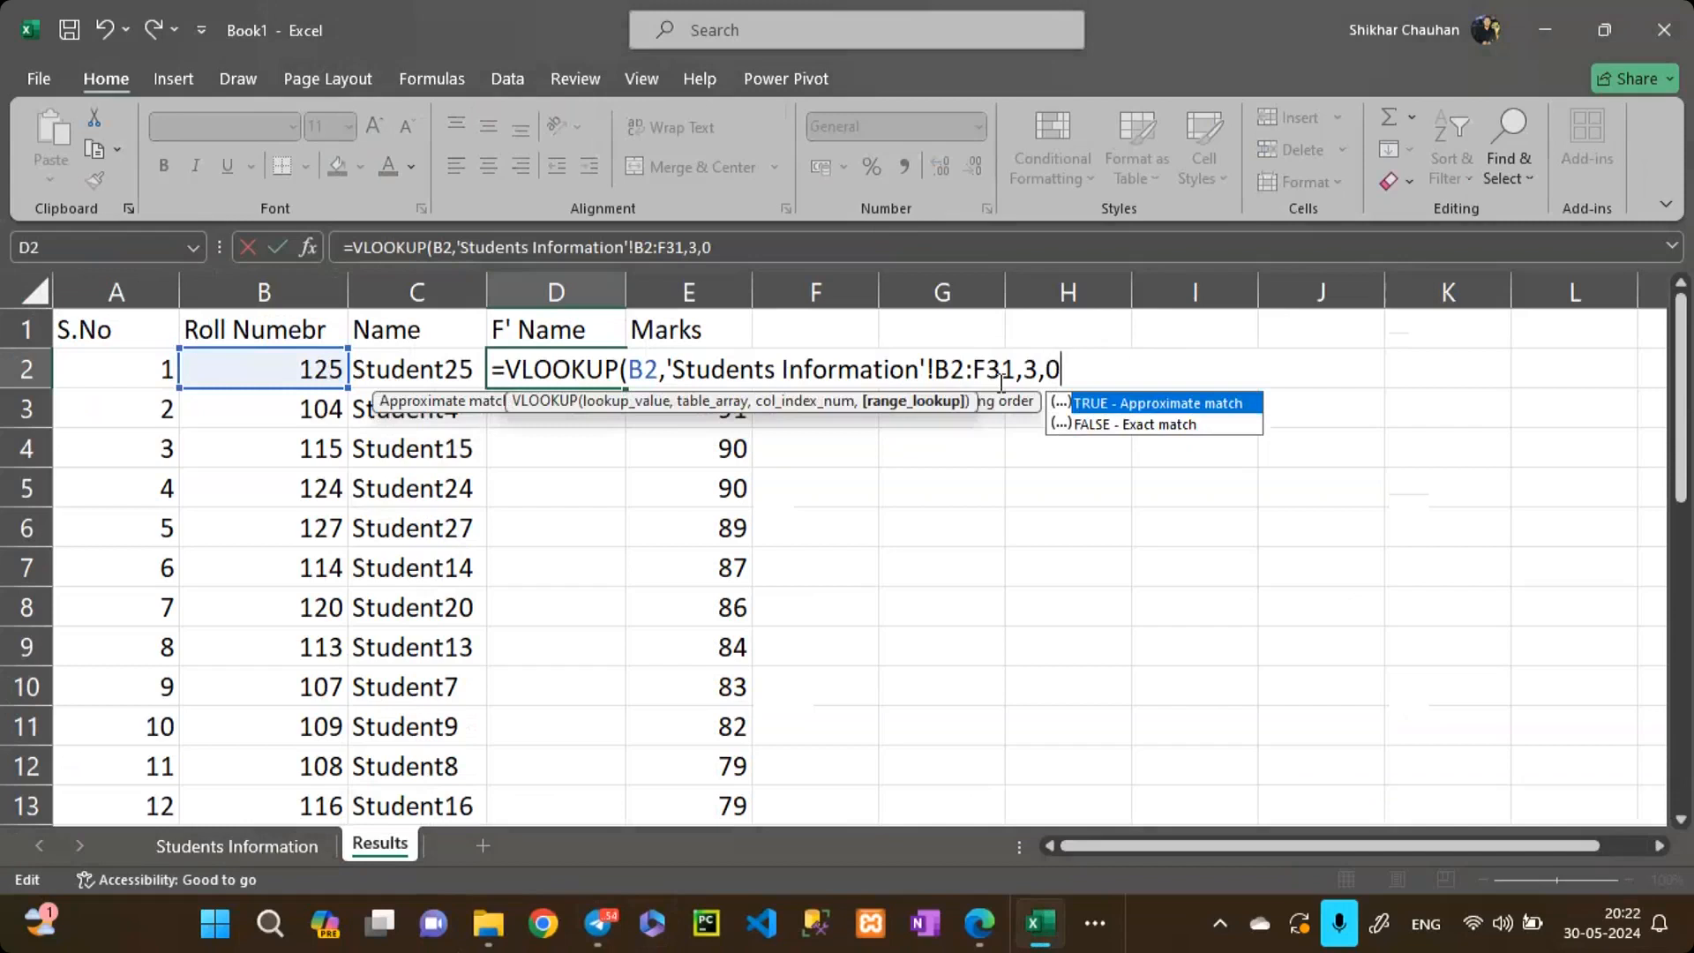
key(Down)
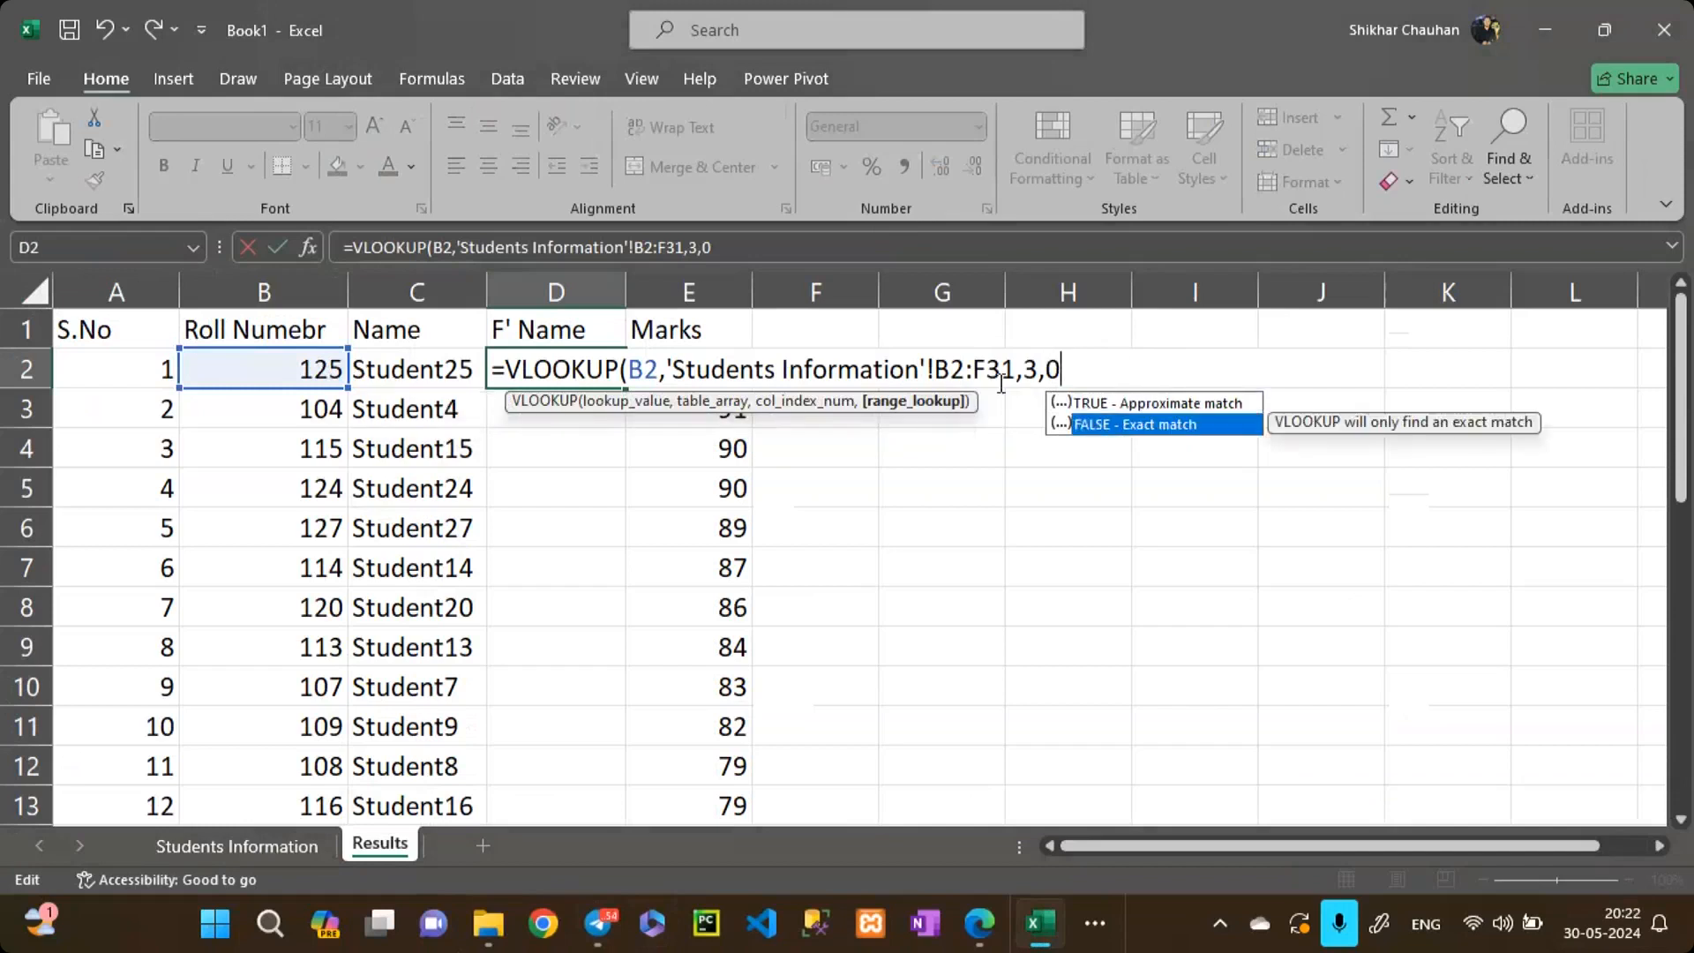
key(BackSpace)
text(1)
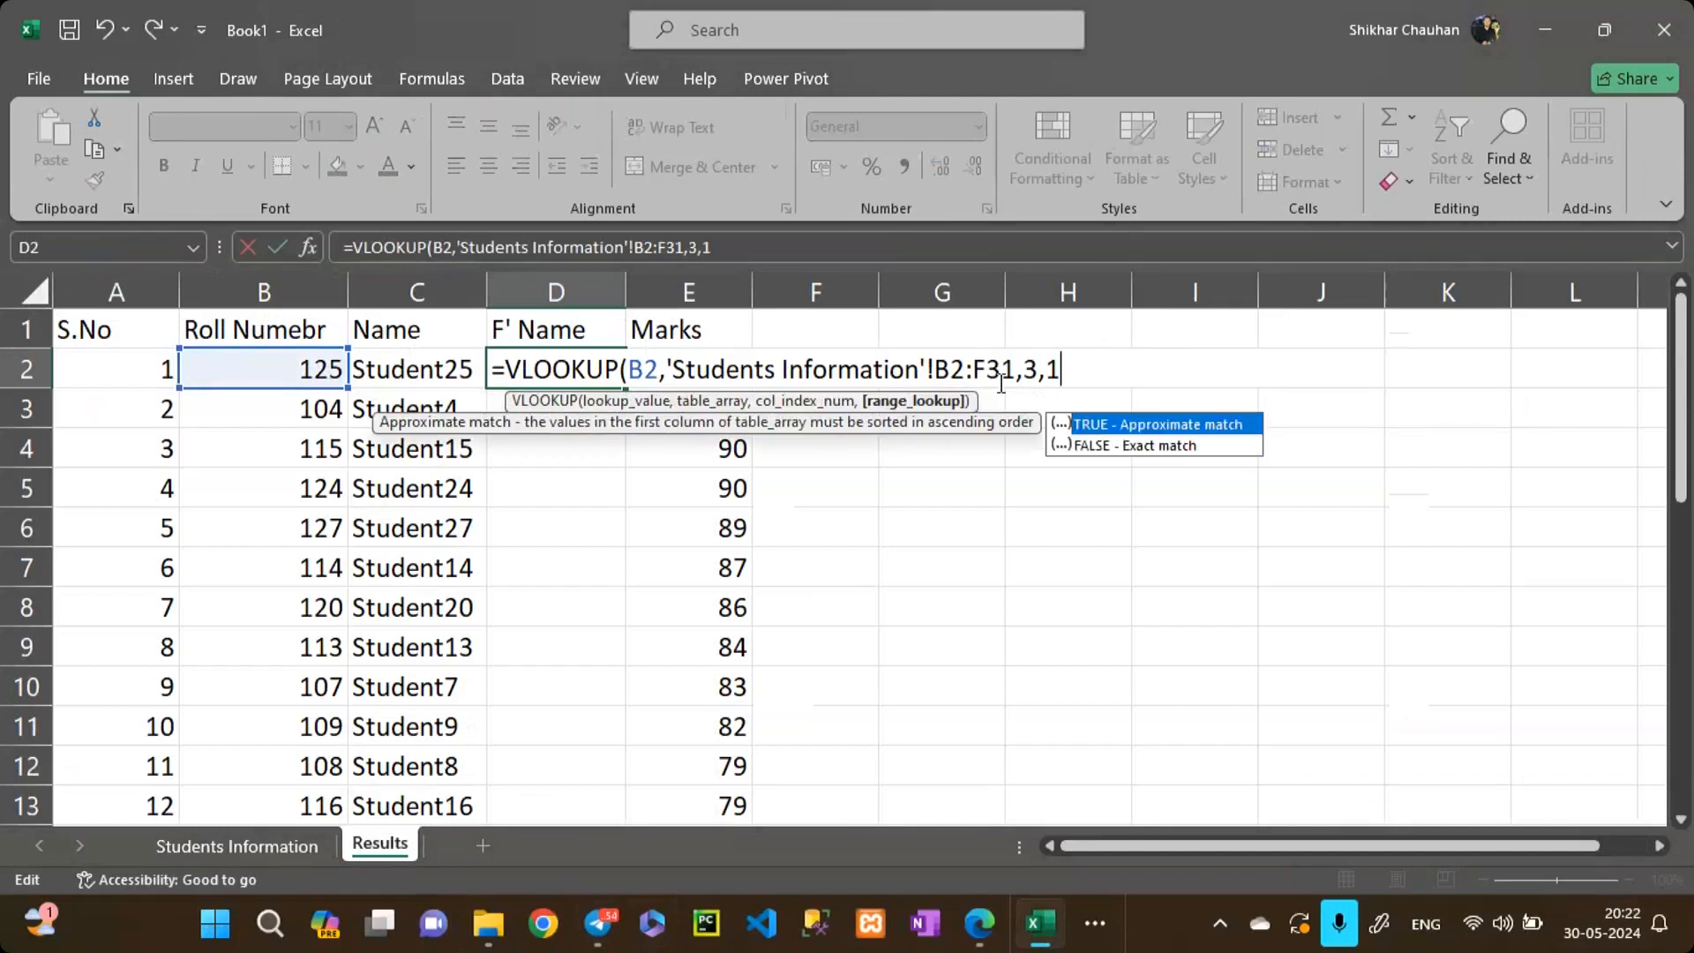
key(Return)
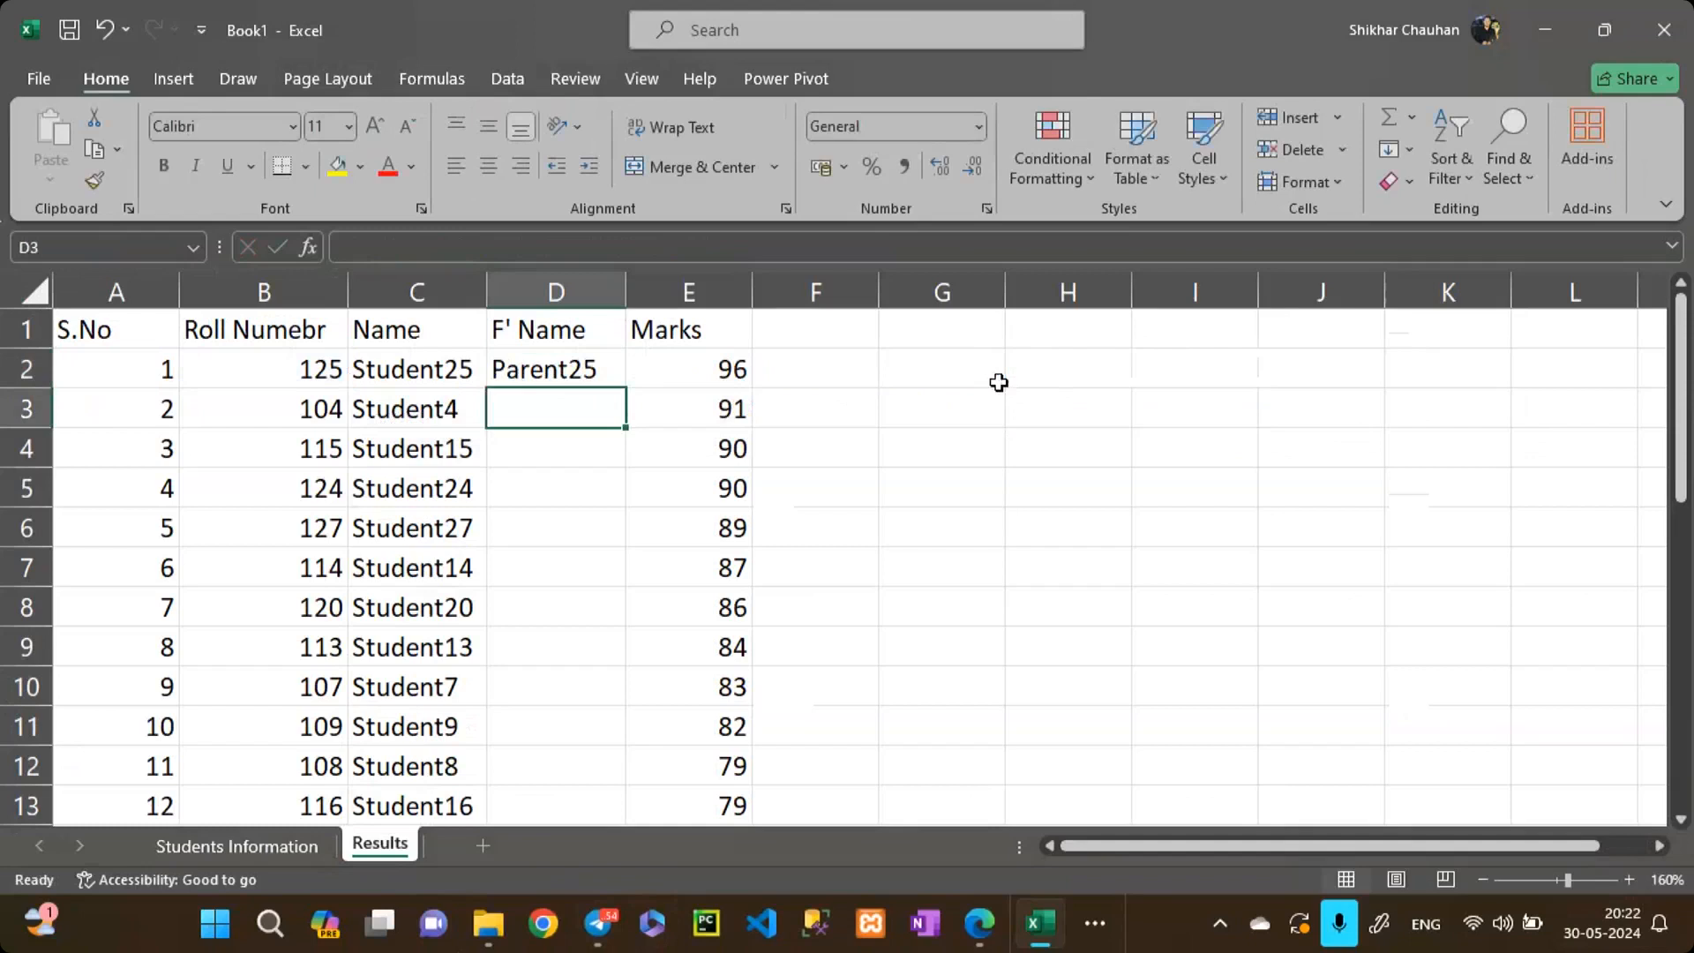
Step: Try filling the VLOOKUP from D2 down the F' Name column and undo the fill
click(542, 373)
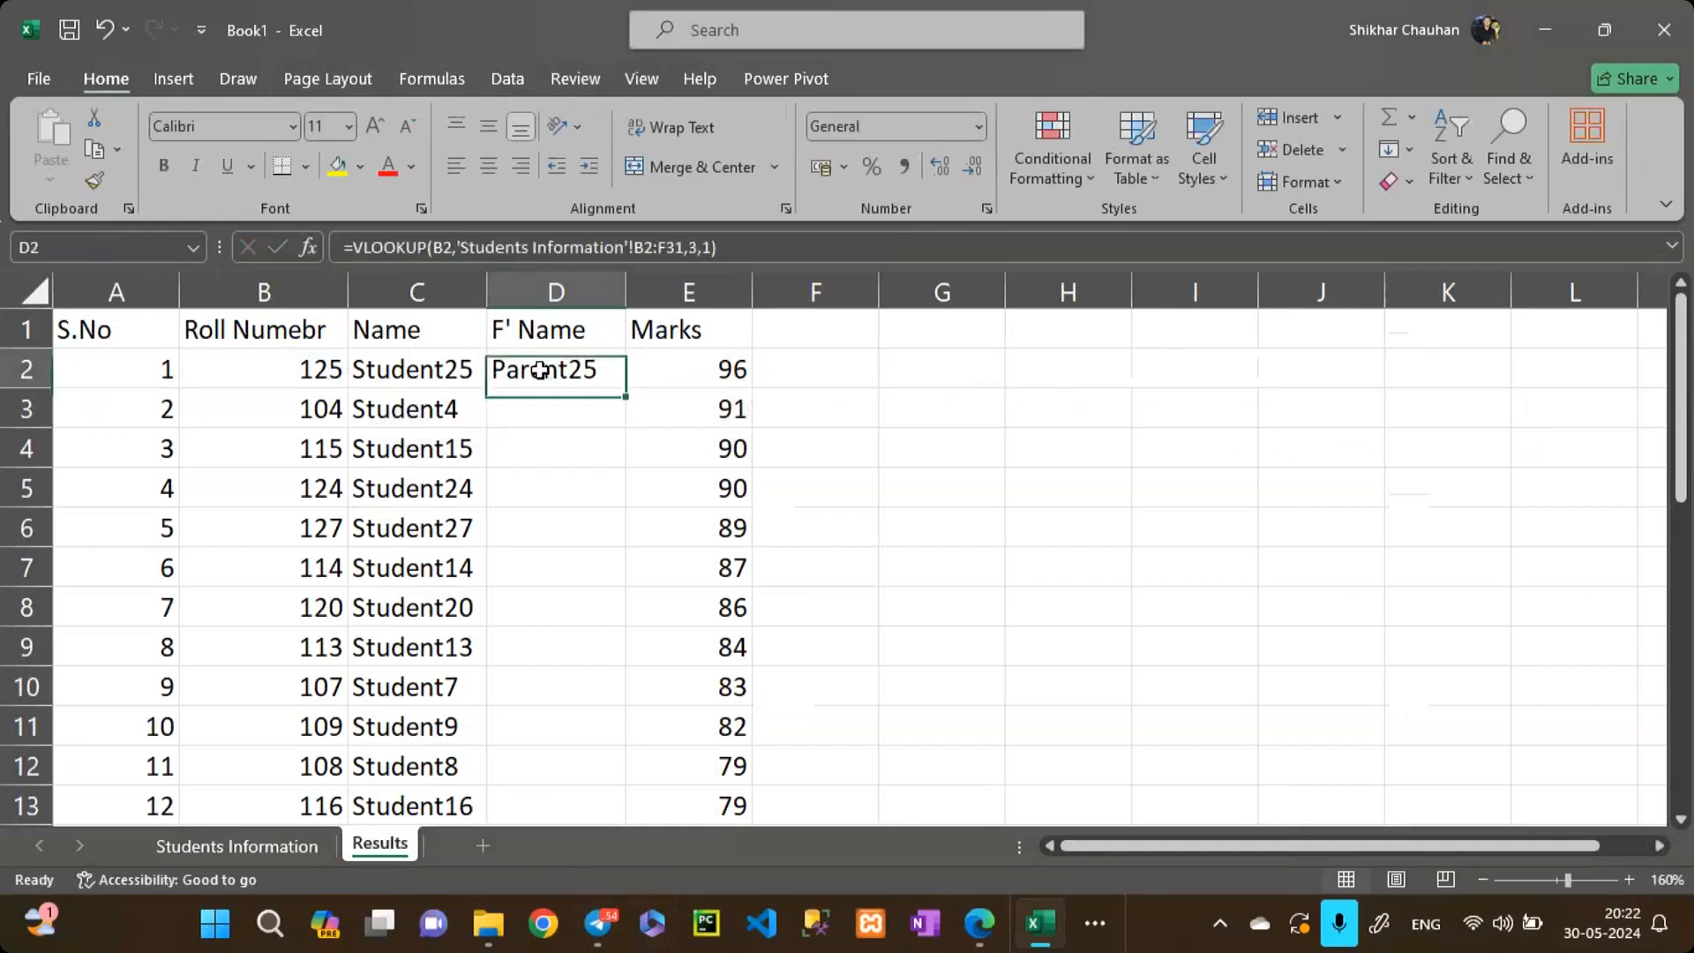
double_click(625, 387)
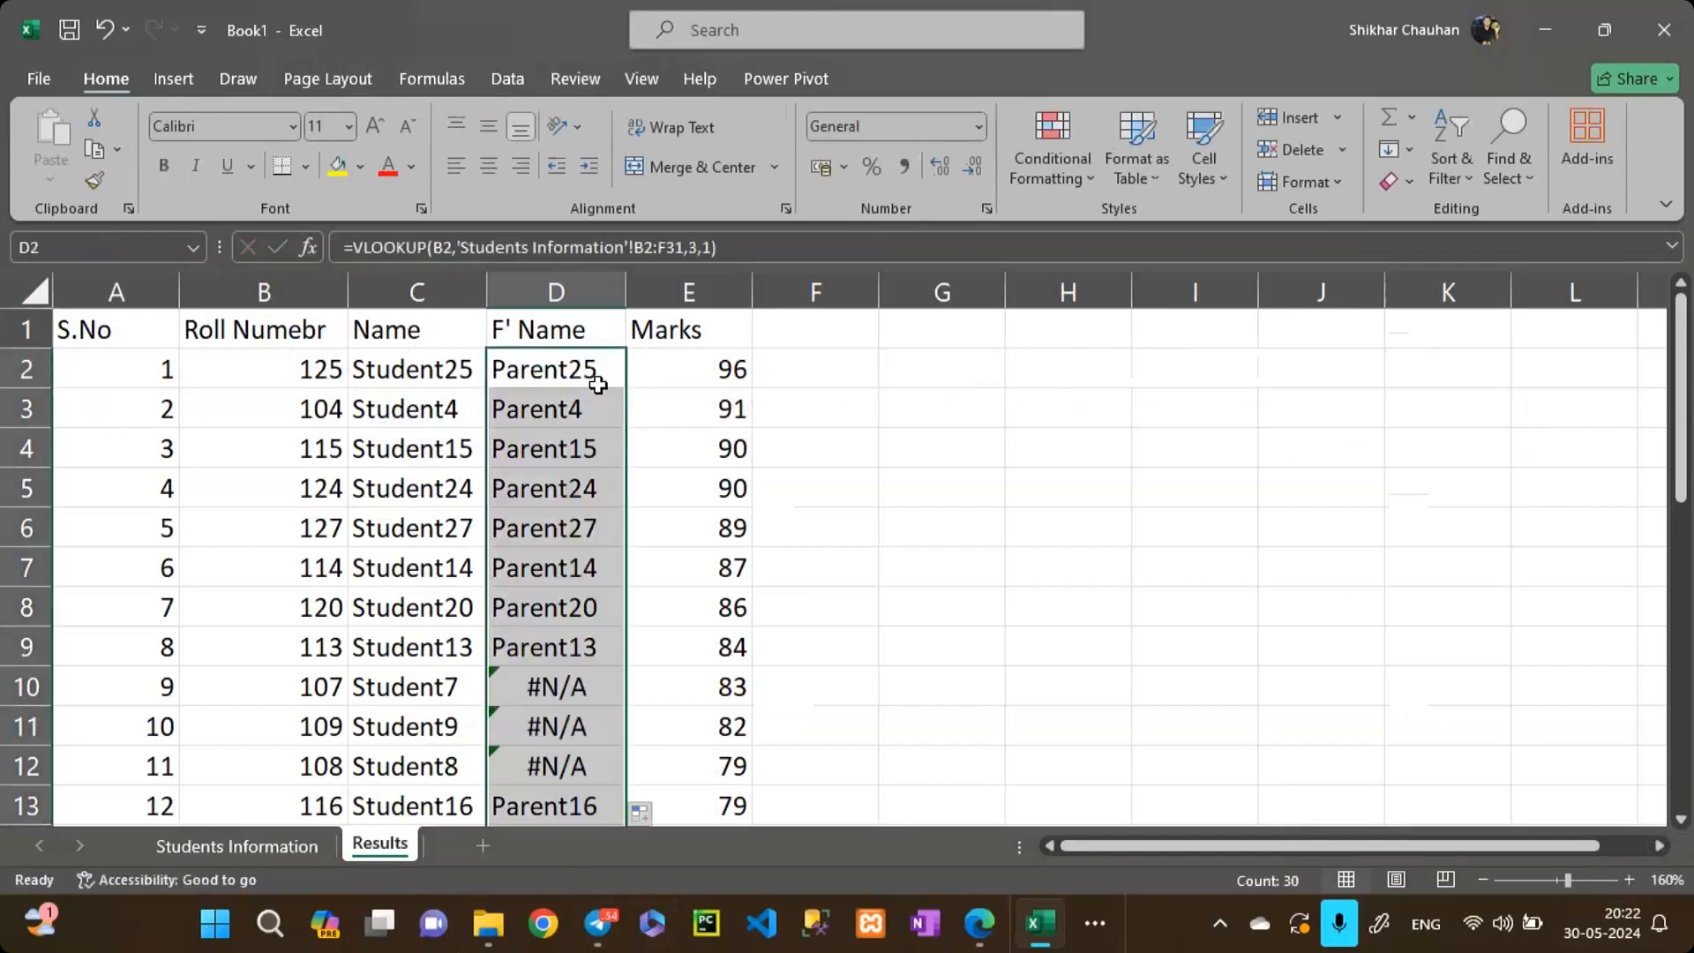
click(590, 378)
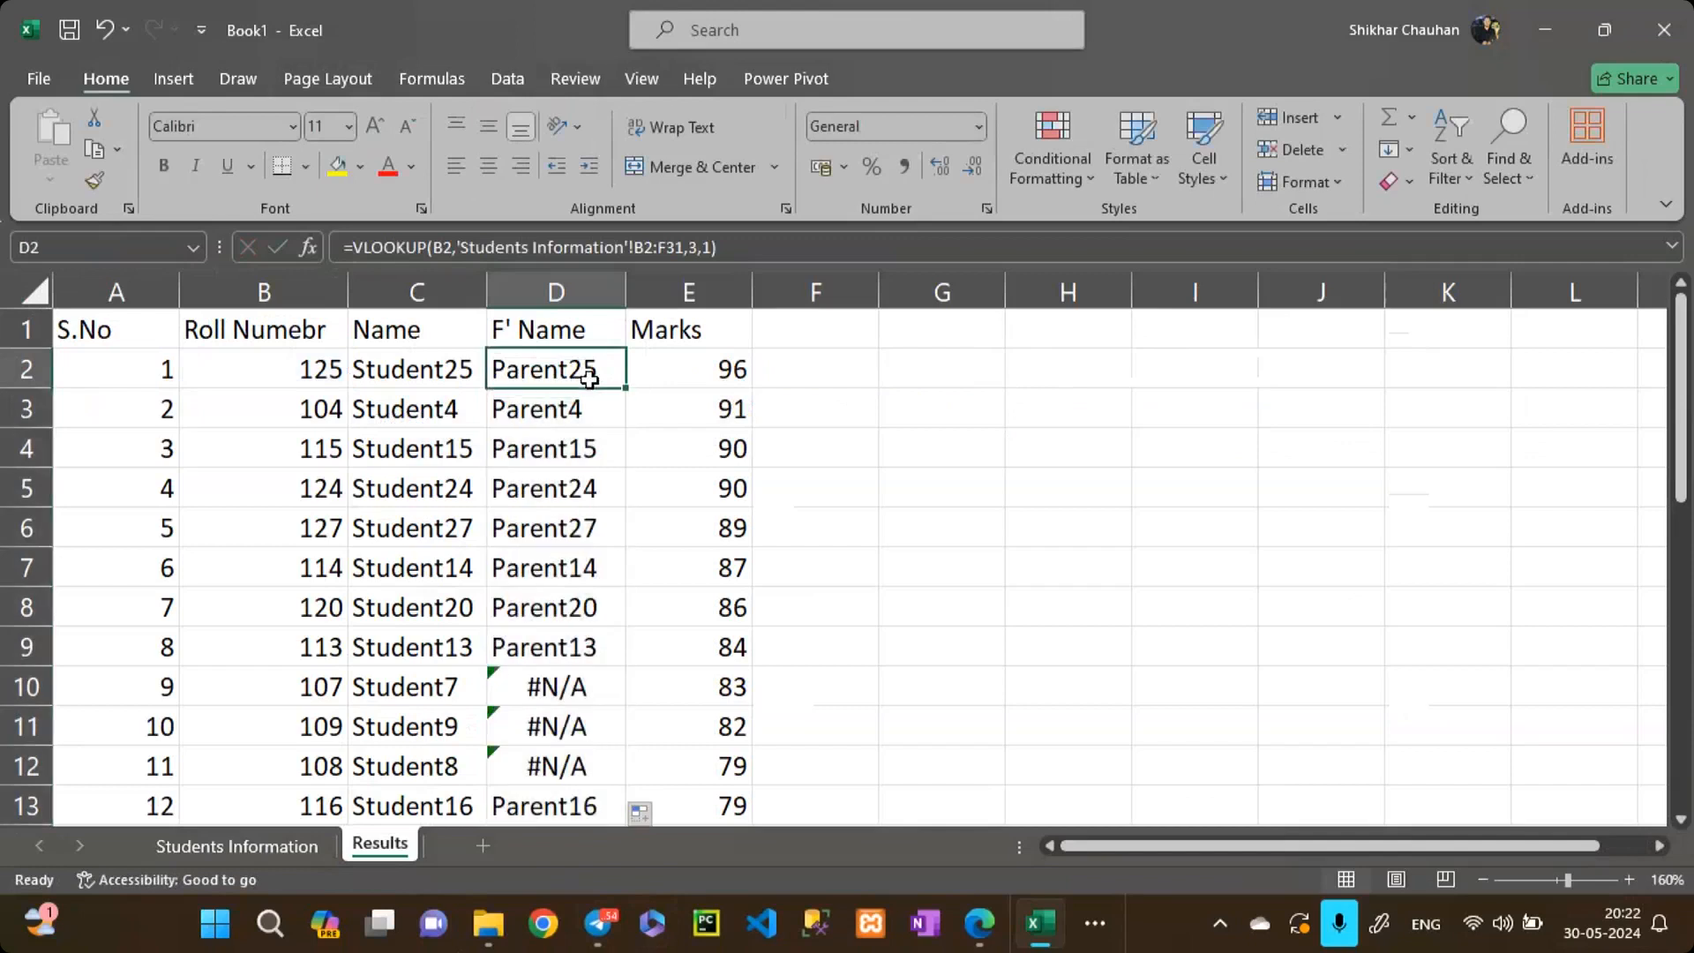
key(ctrl+z)
Step: Review the VLOOKUP formula in D2 of Results alongside the student name in C2
double_click(589, 378)
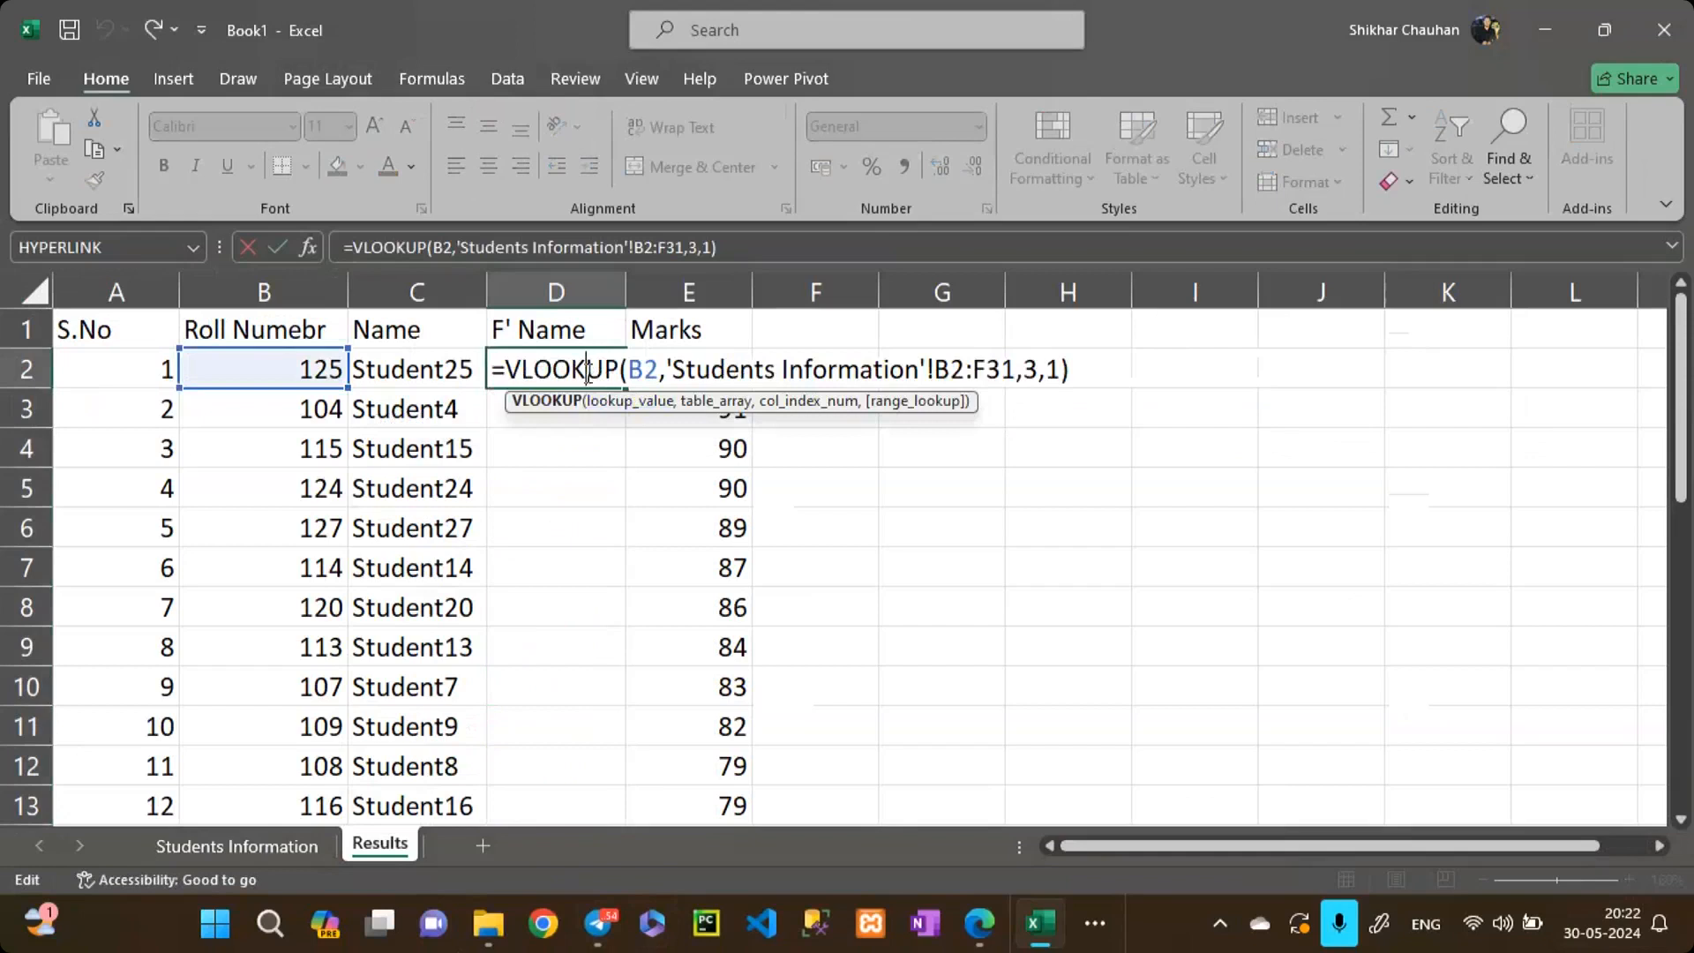
click(597, 459)
click(583, 375)
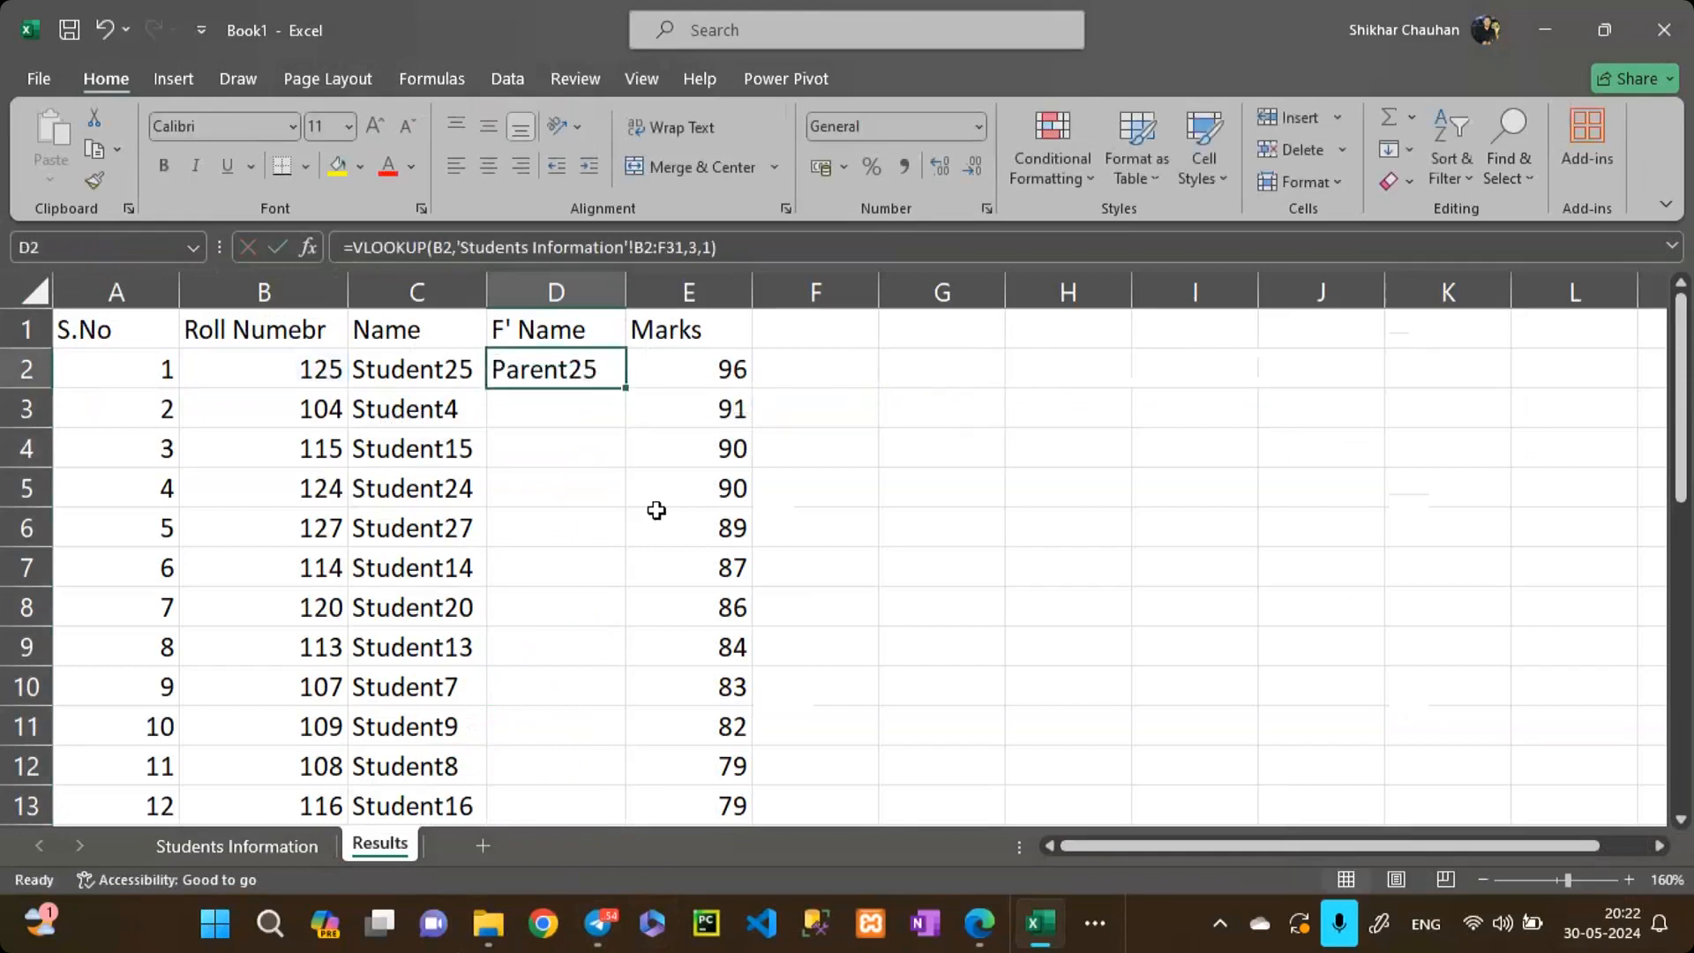
click(397, 362)
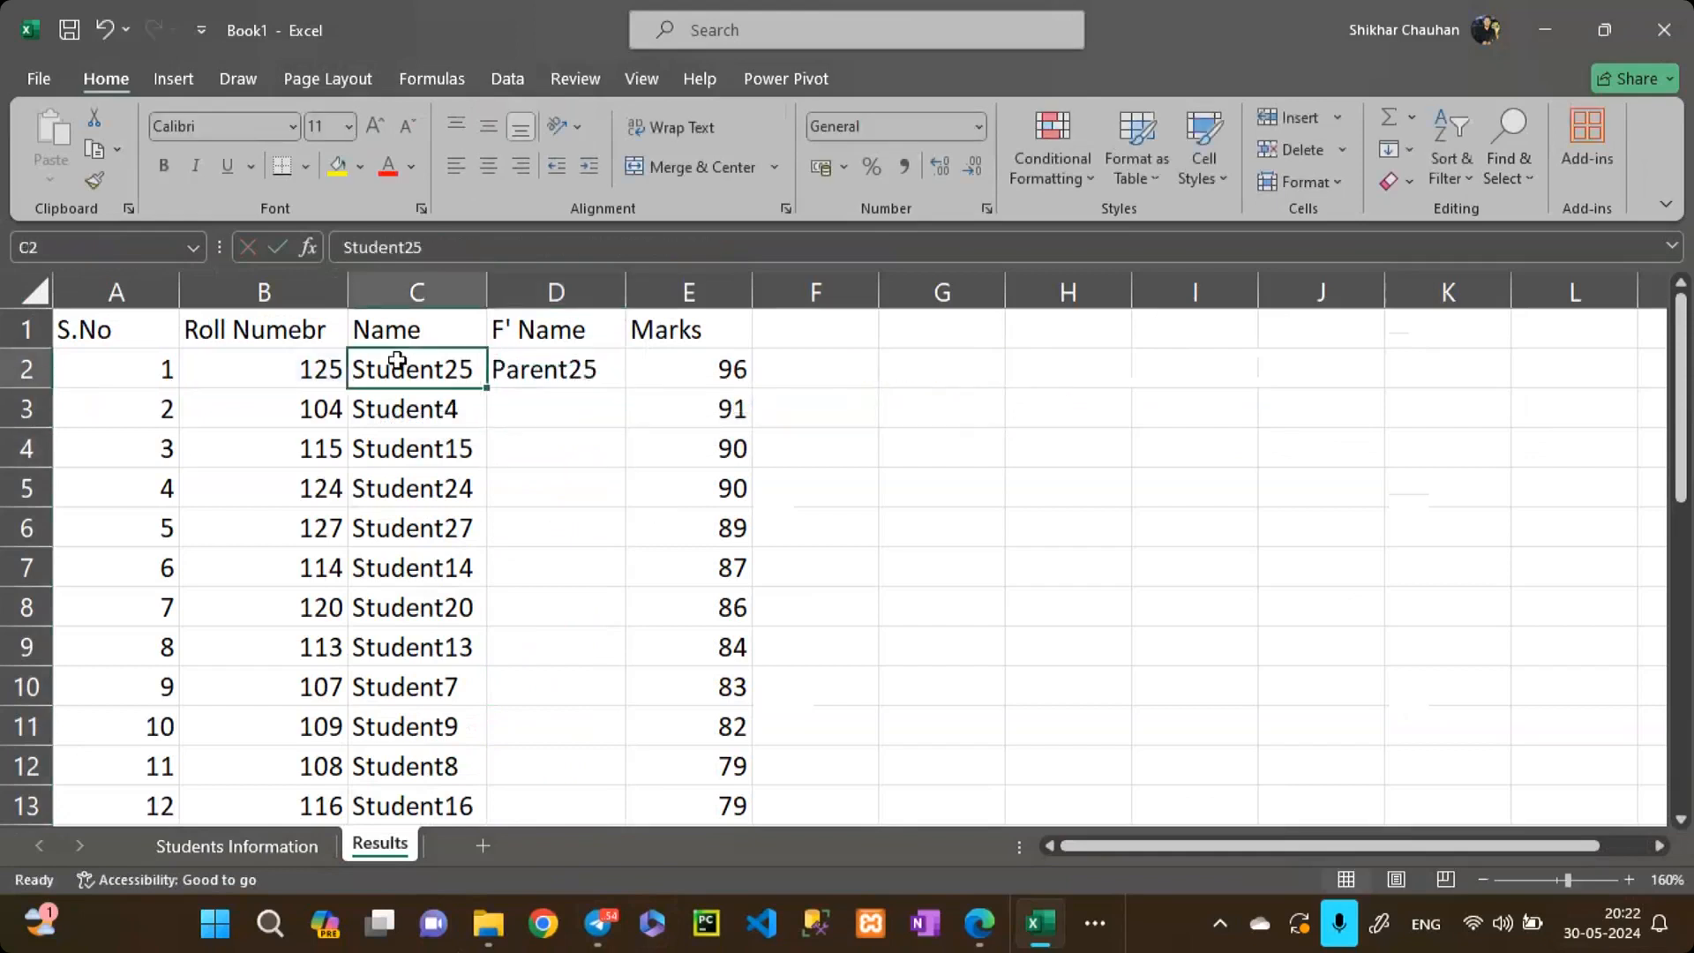
click(554, 372)
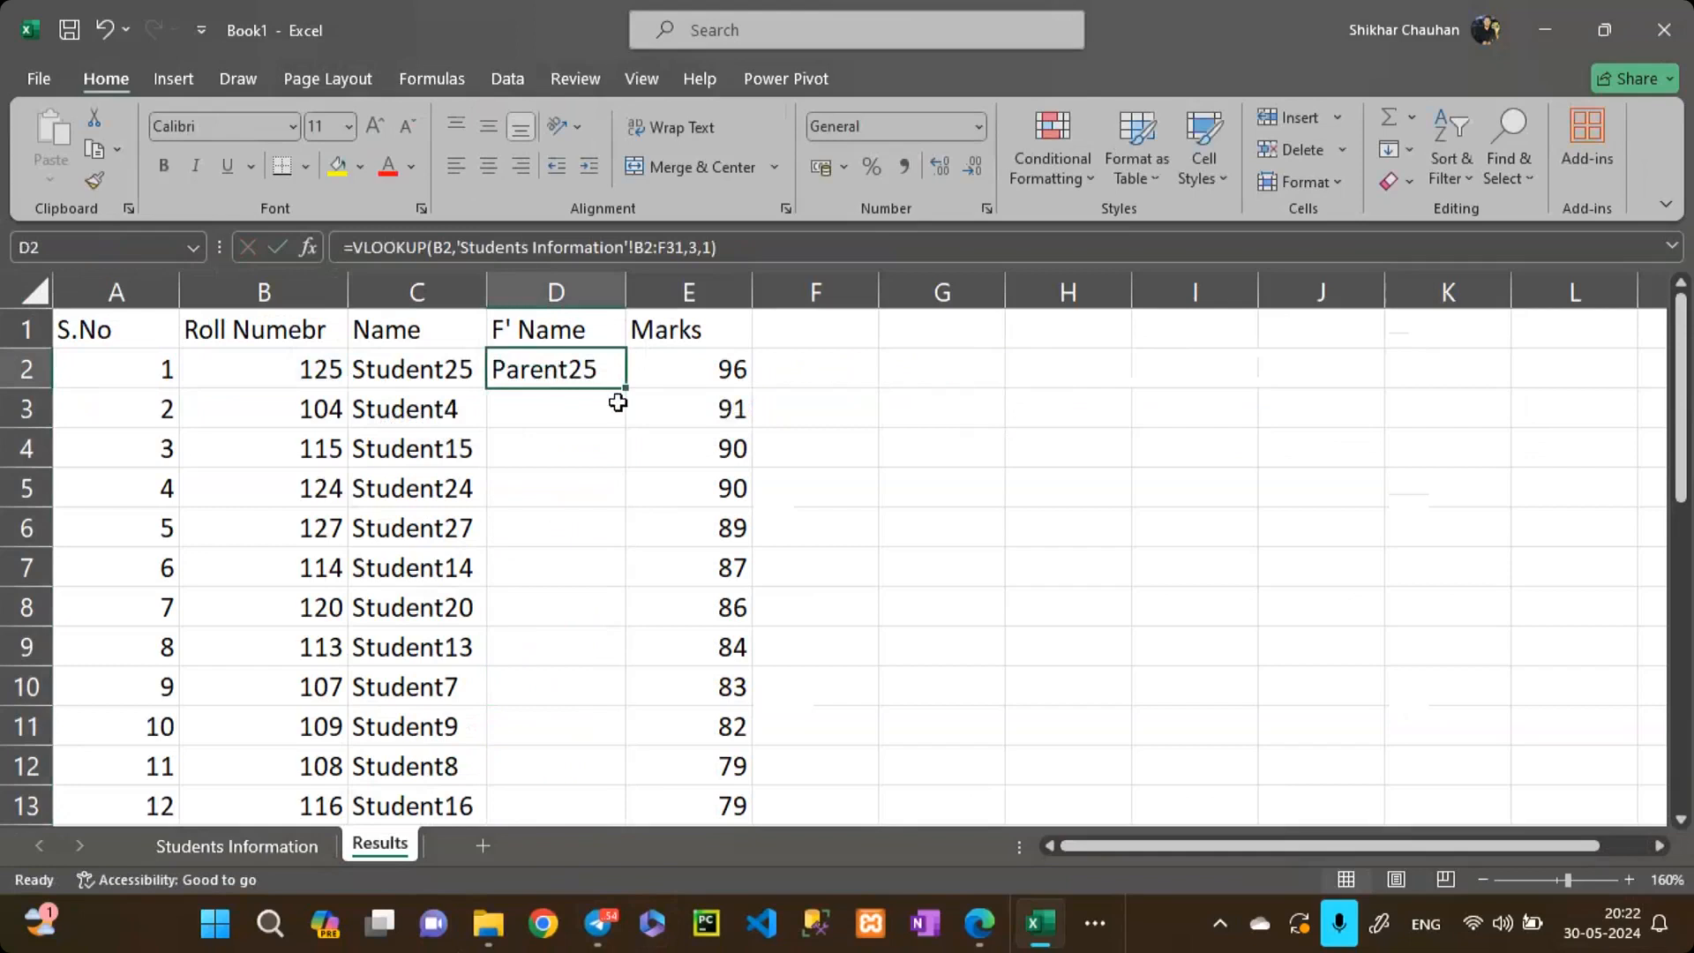
Step: Fit the width of the Ph No column on the Students Information sheet to its contents
click(265, 843)
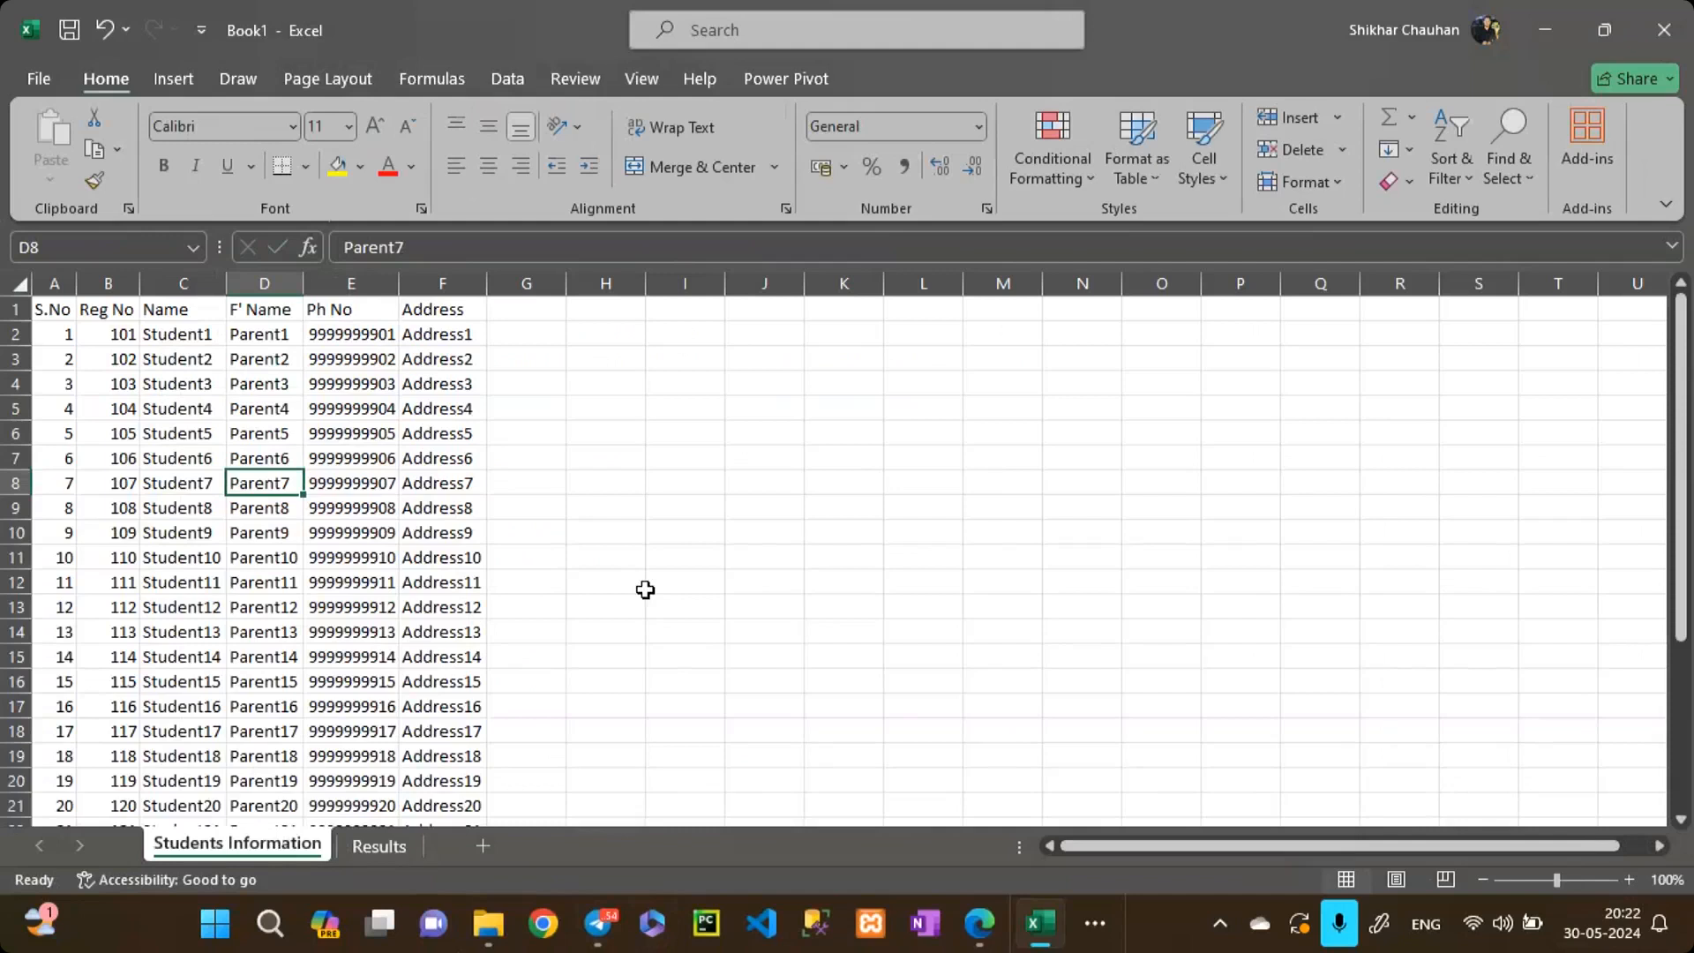
ctrl+scroll(645, 590, up, 5)
ctrl+scroll(645, 590, up, 1)
scroll(645, 589, up, 2)
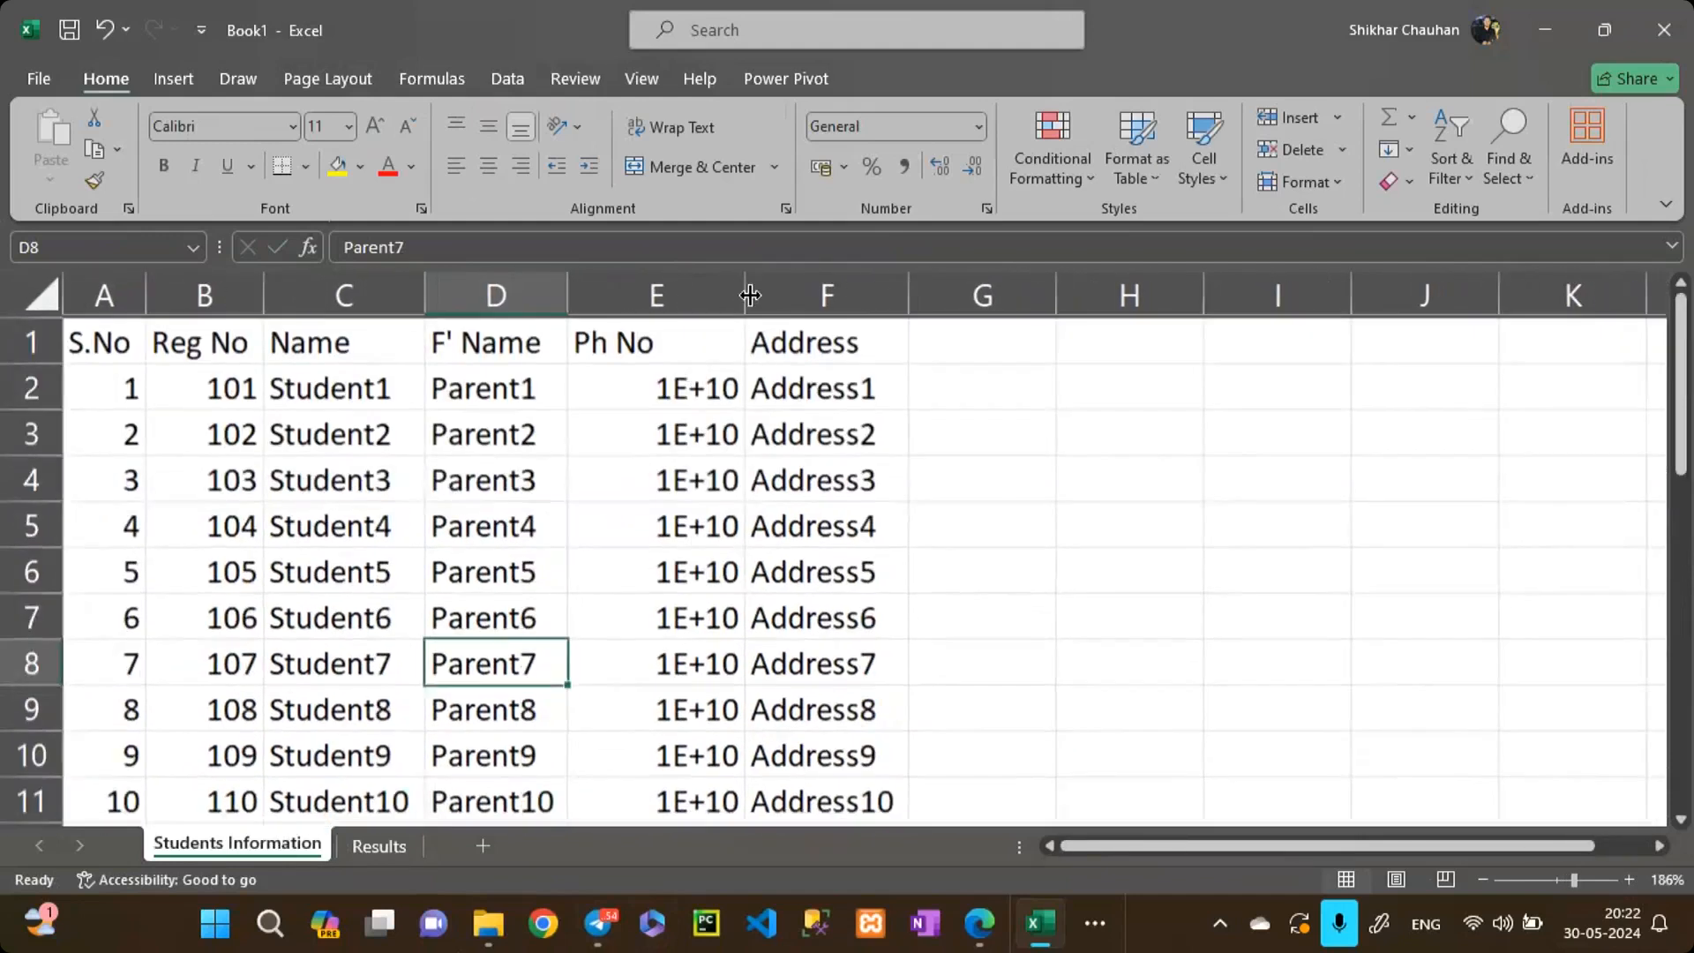
double_click(749, 294)
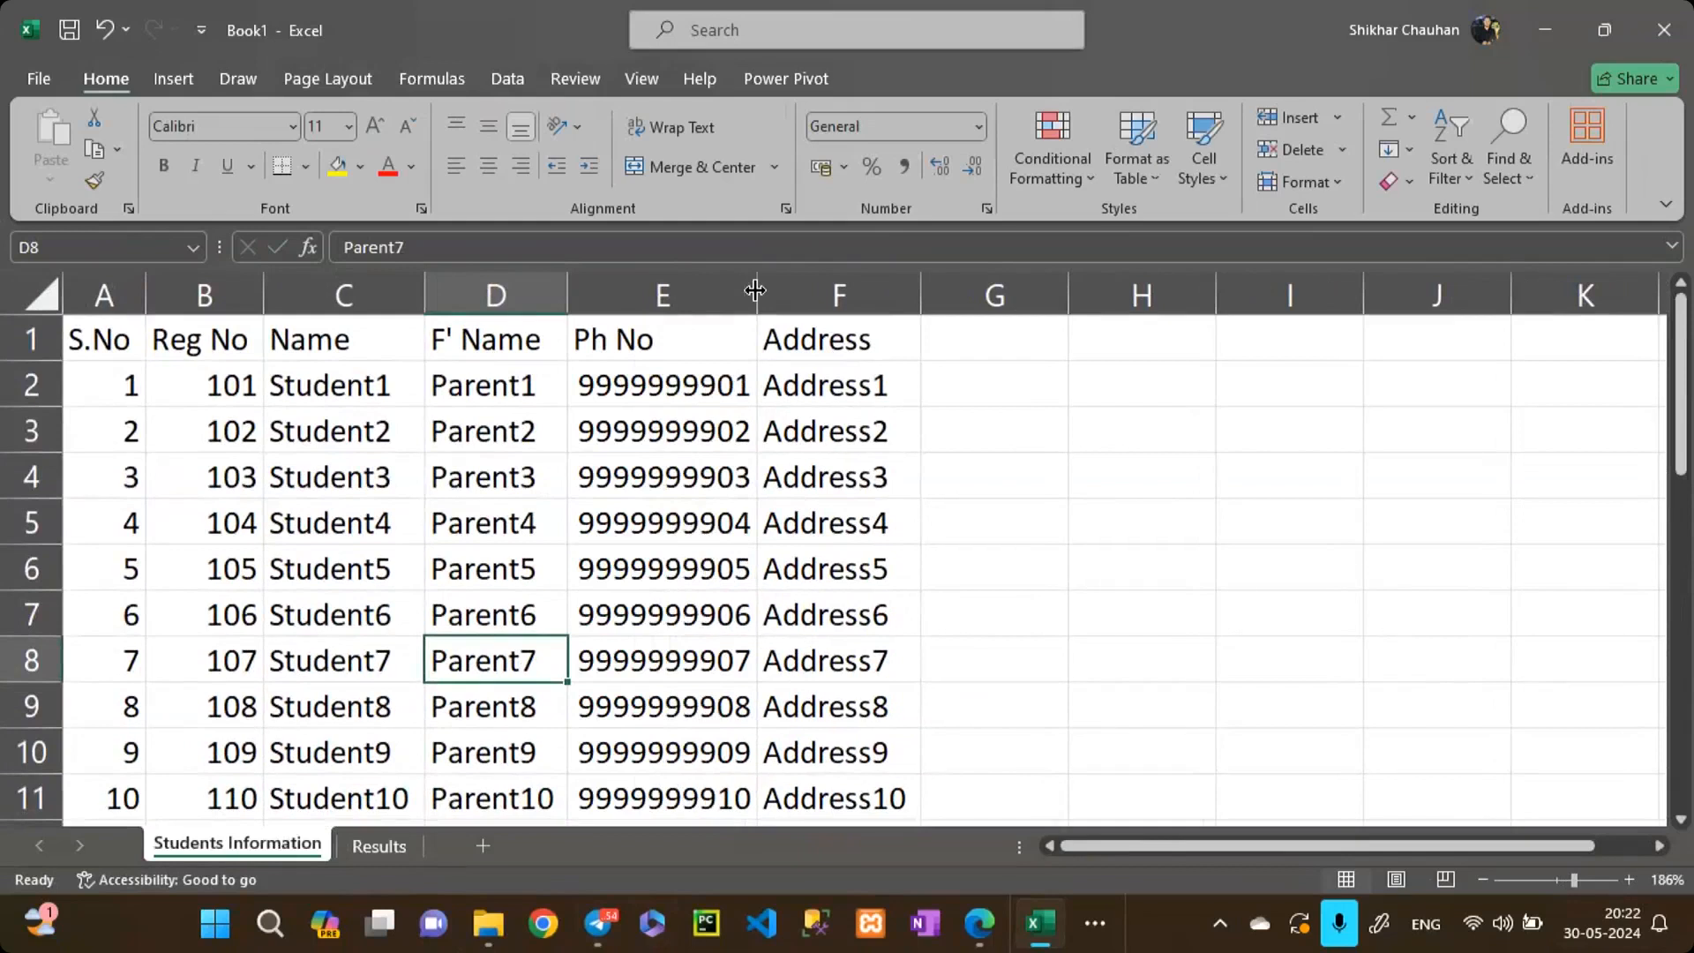
Step: Compare the lookup value and table array of the VLOOKUP in D2 with the table starting at B2 on Students Information
click(234, 397)
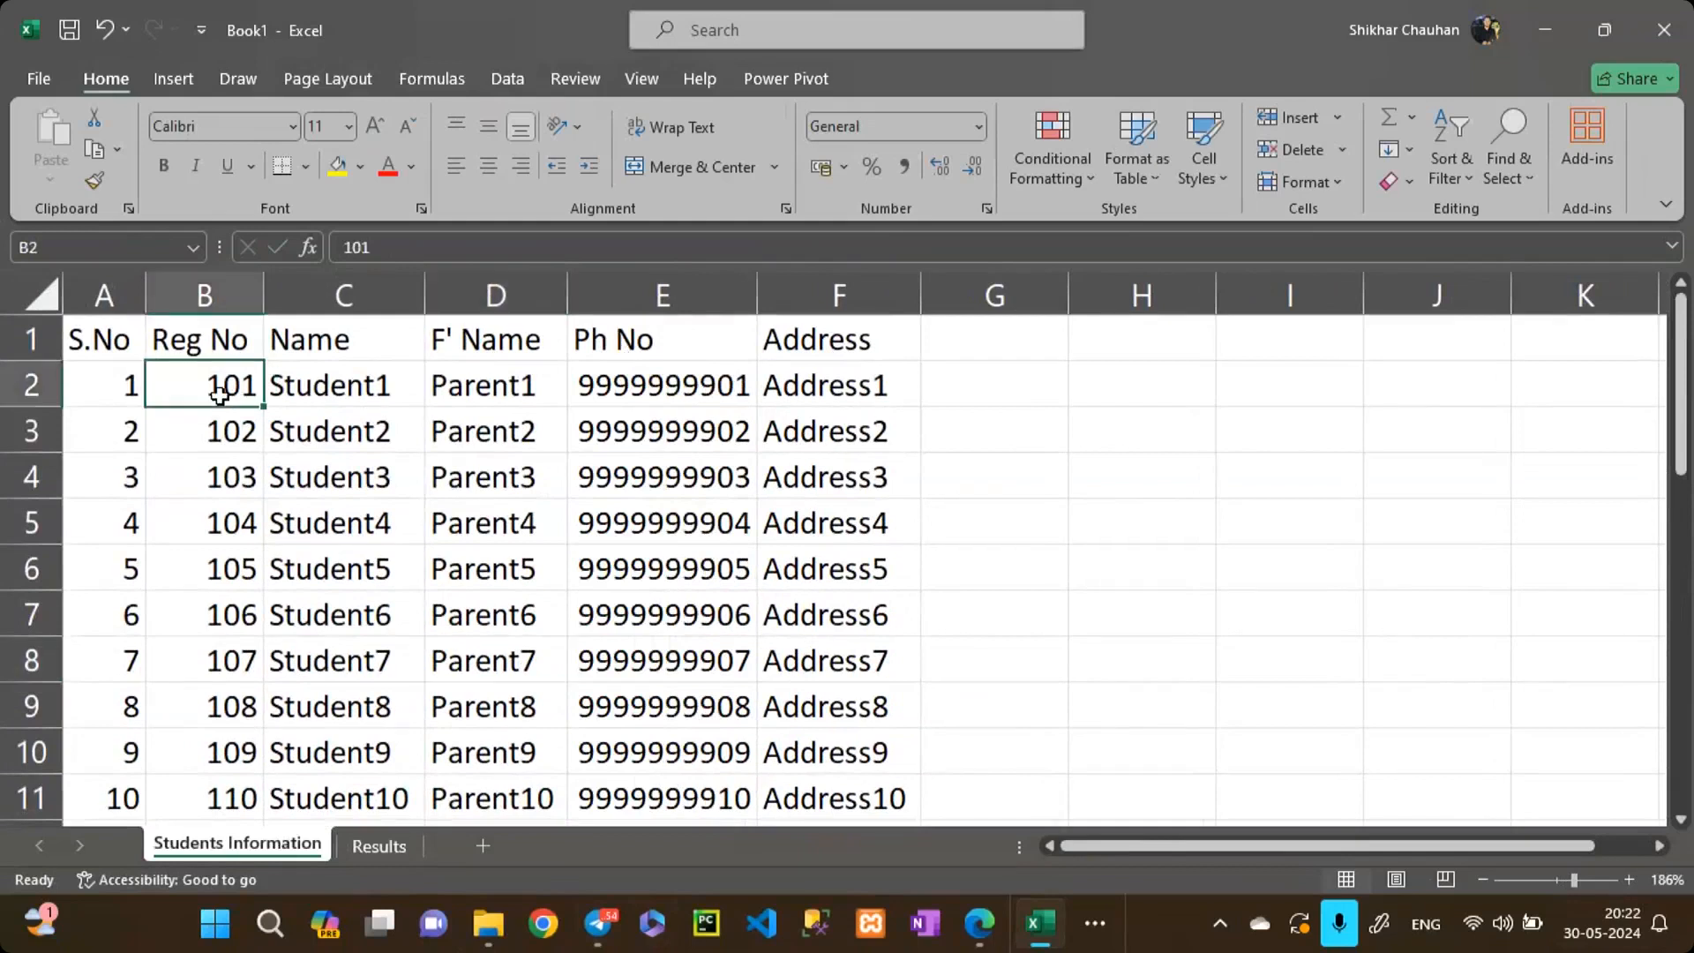
click(377, 849)
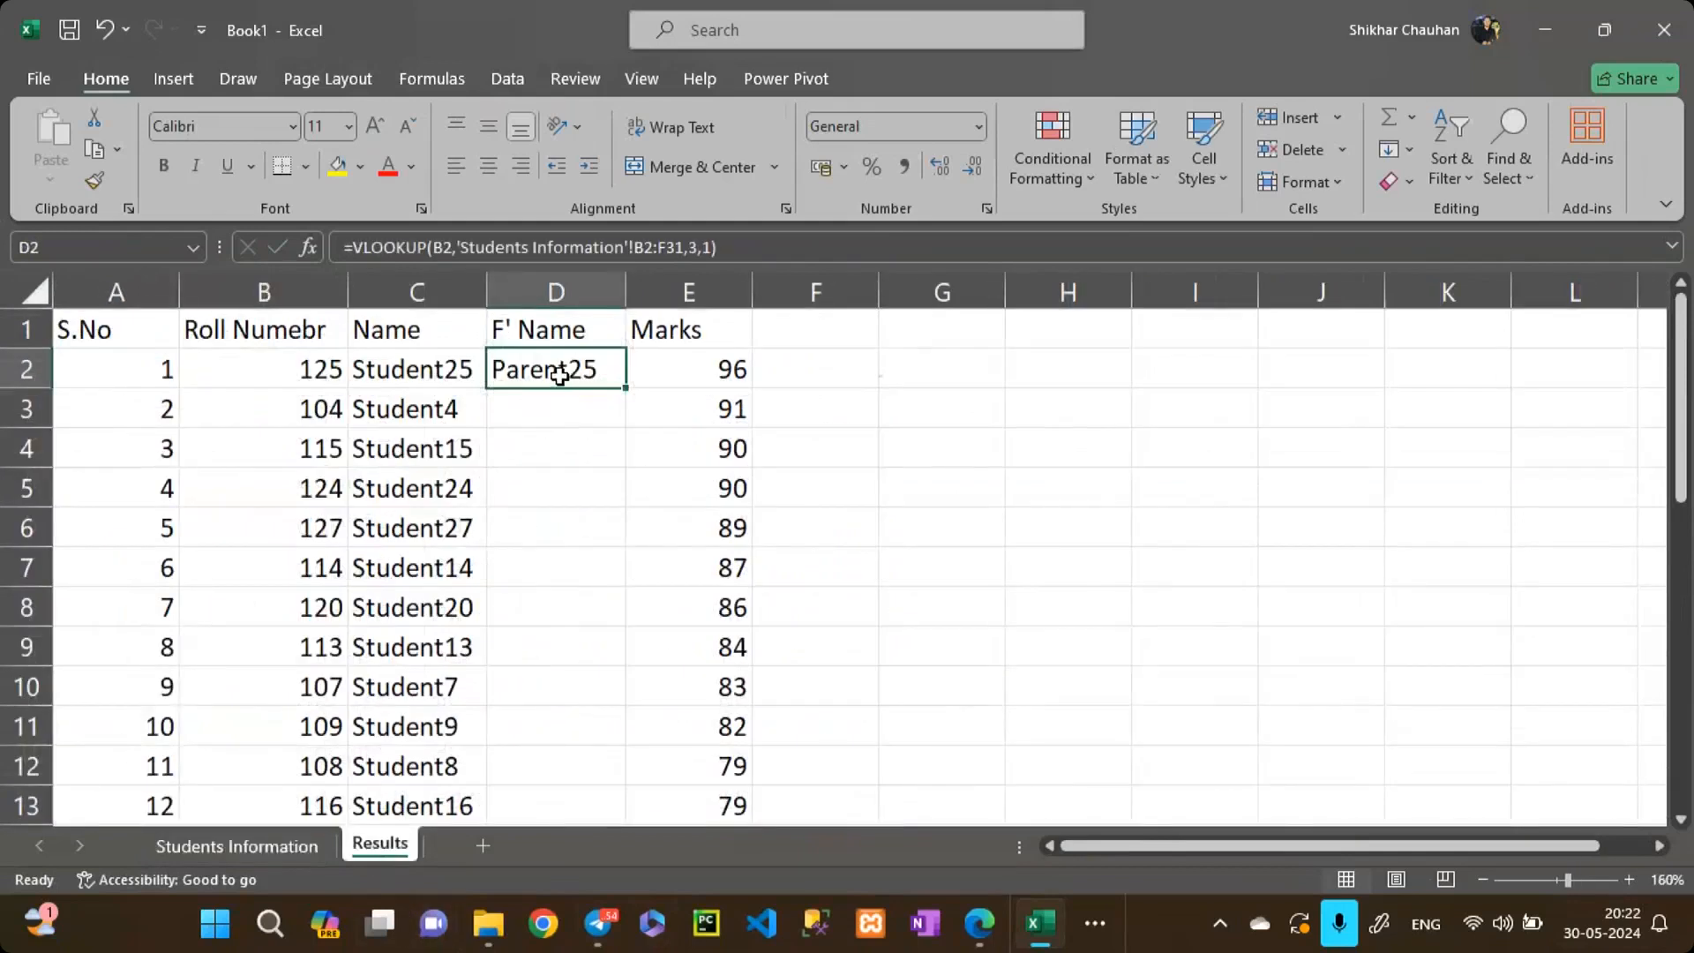
double_click(559, 375)
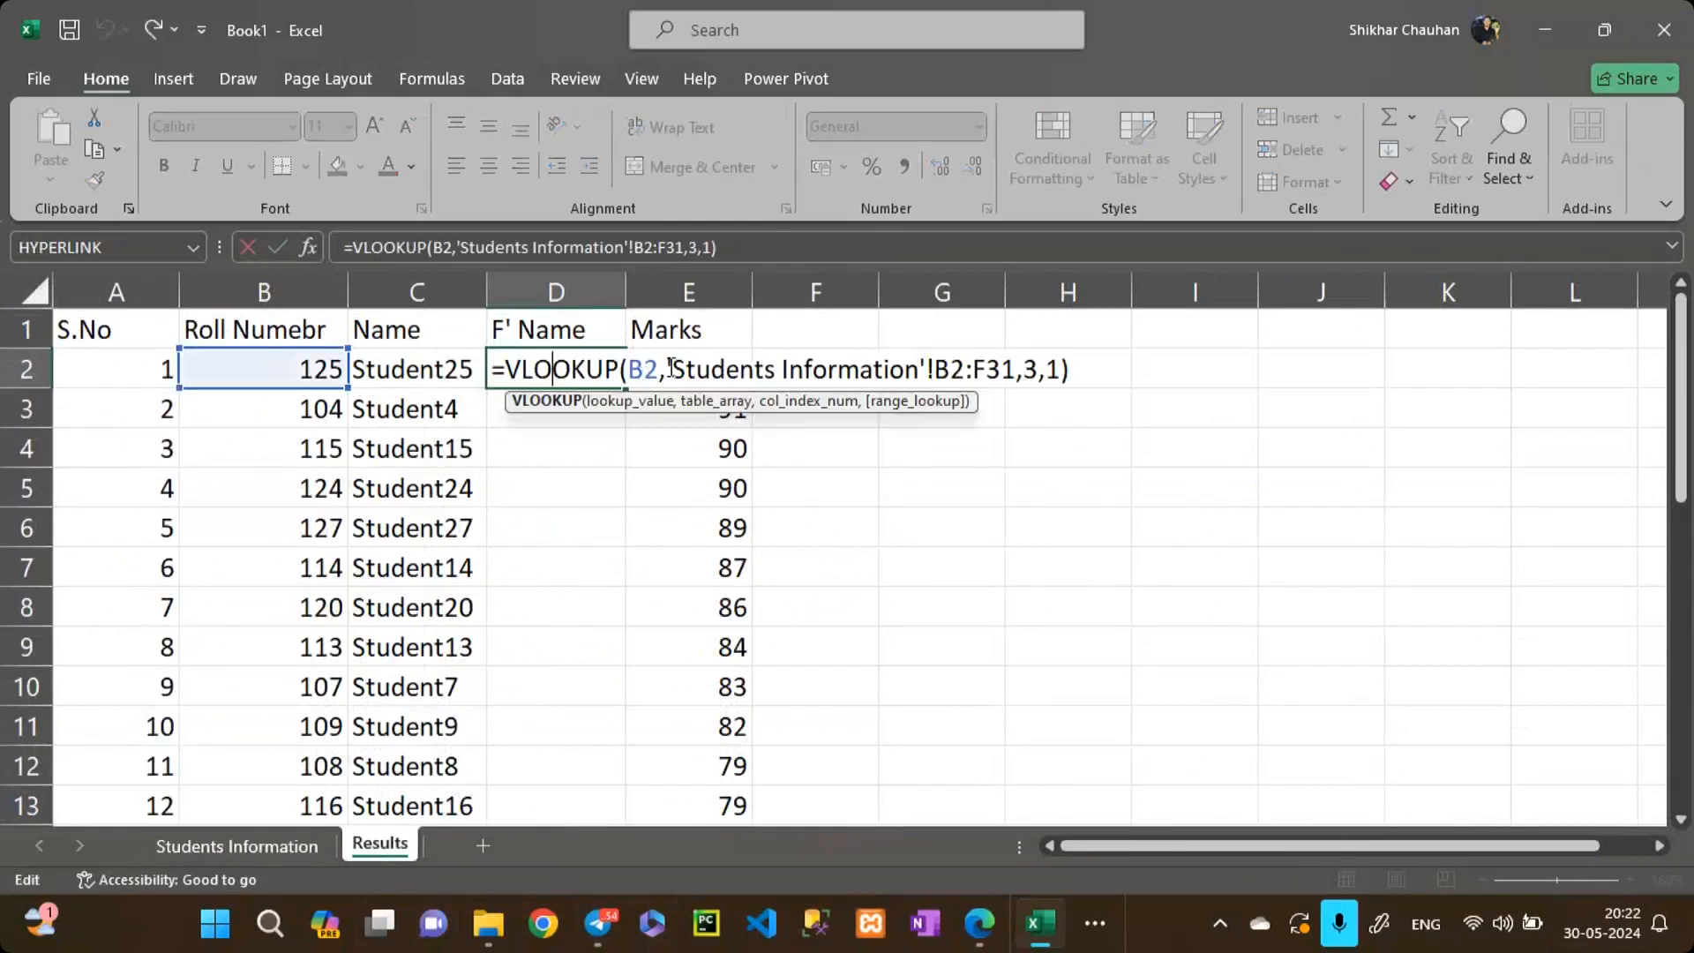
click(651, 372)
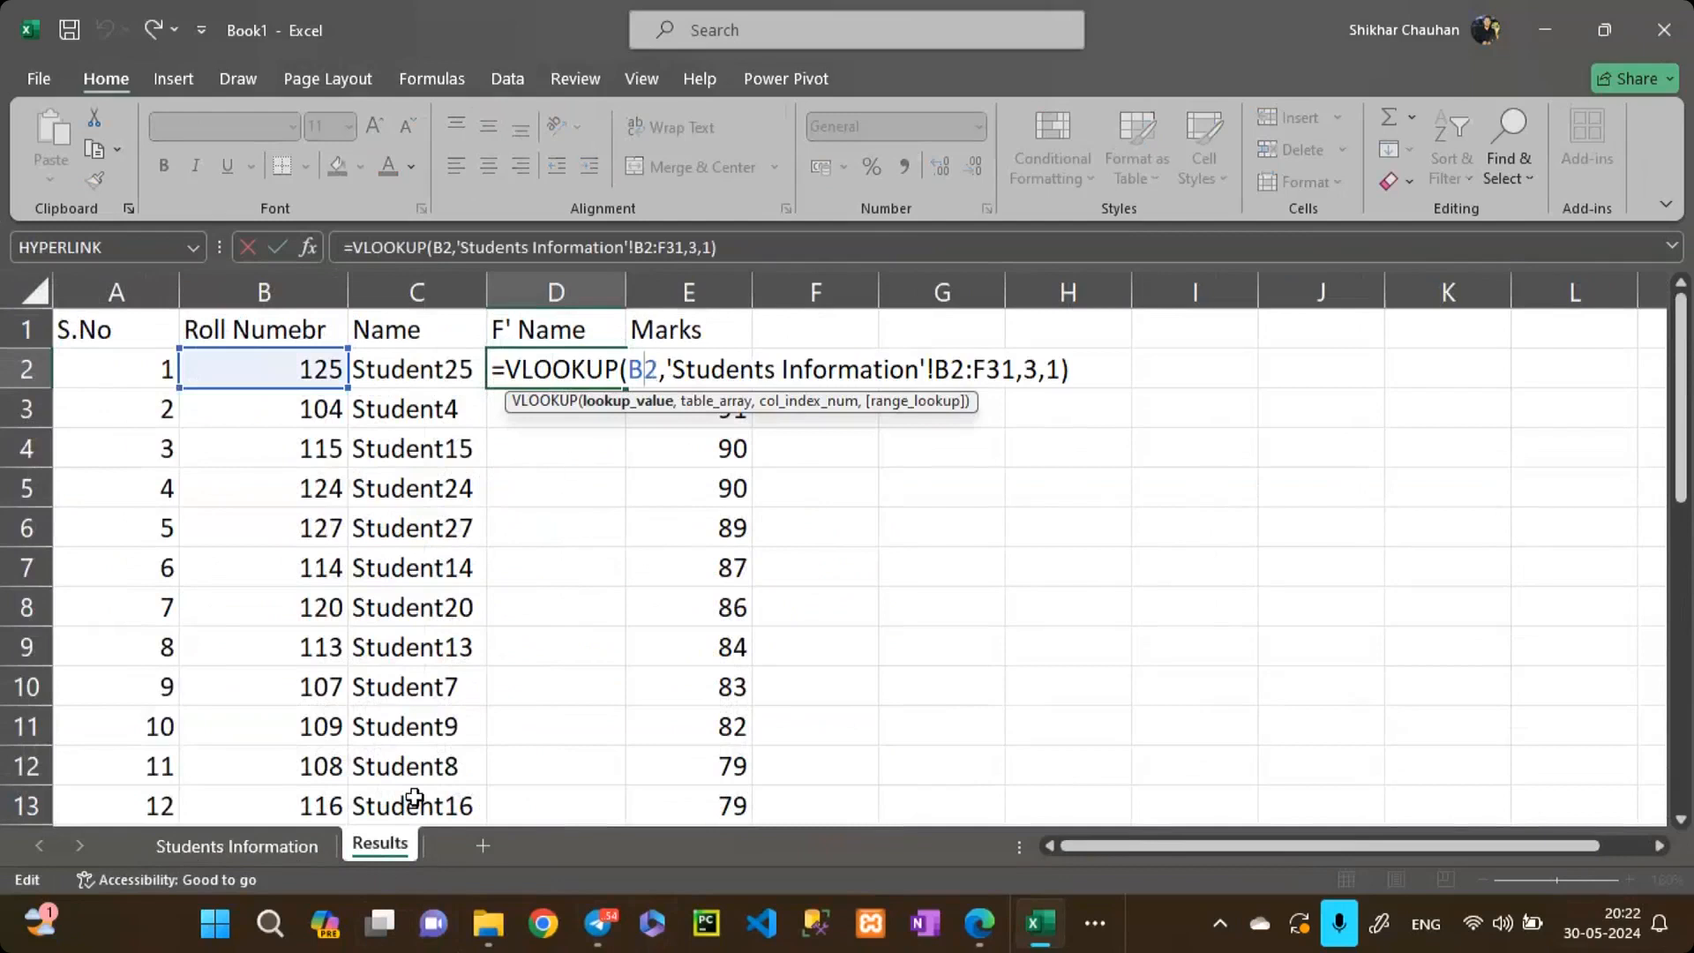
click(281, 843)
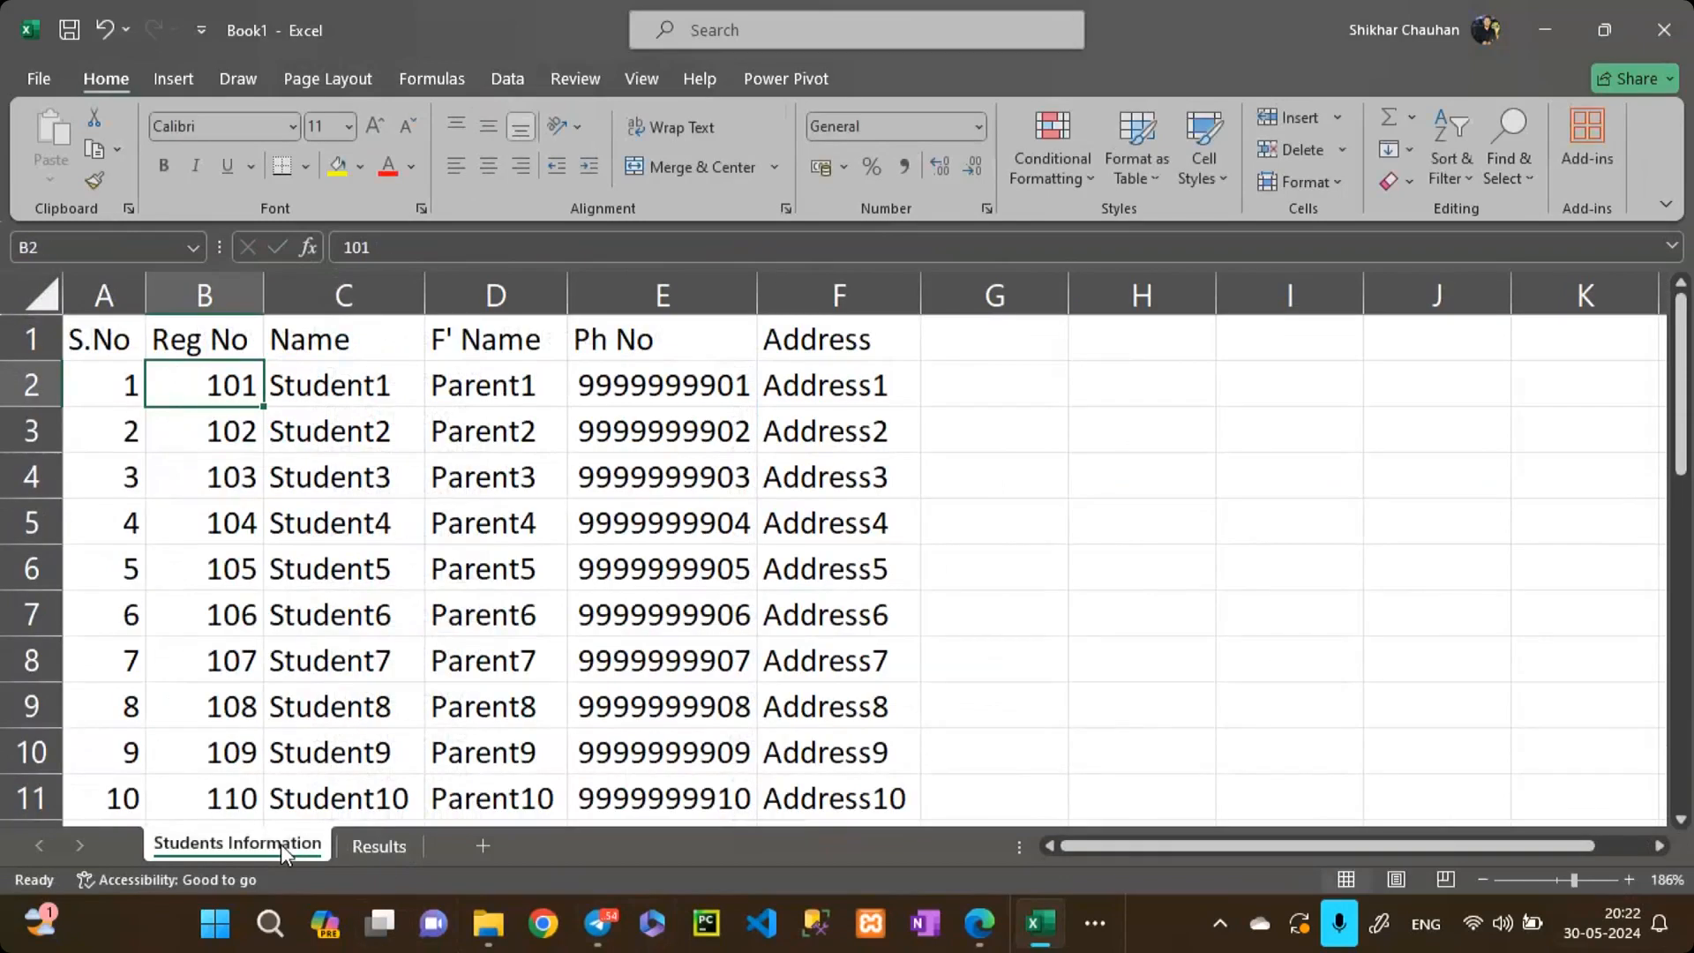
drag(225, 386, 772, 688)
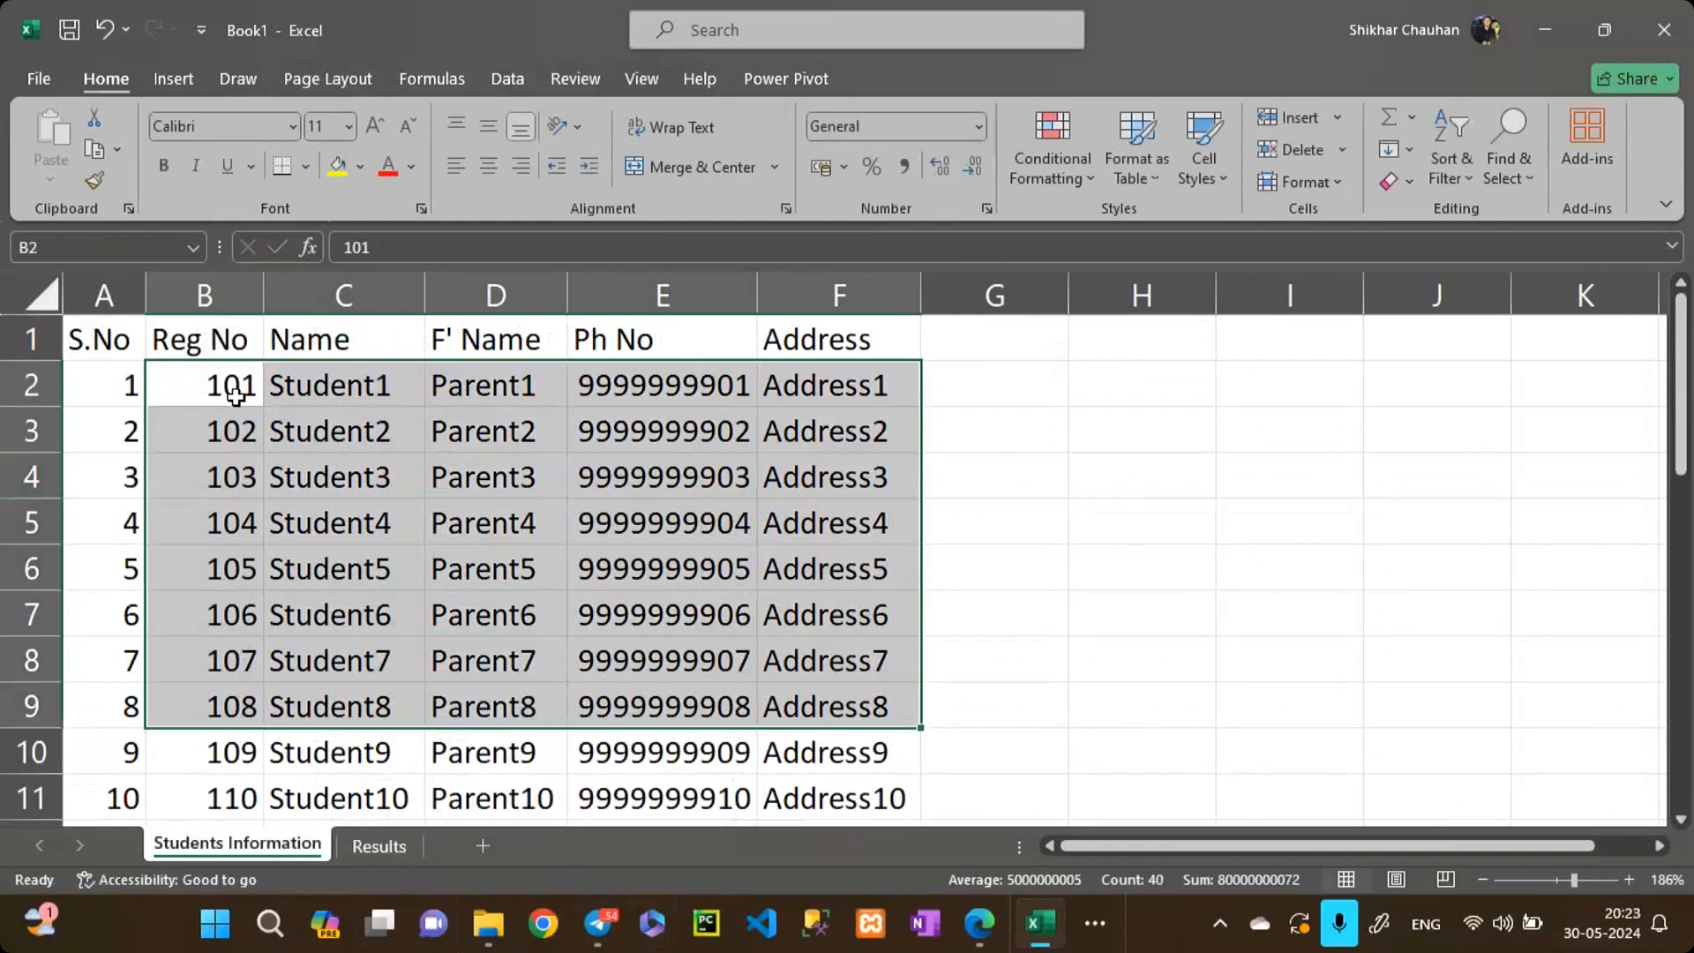
click(379, 847)
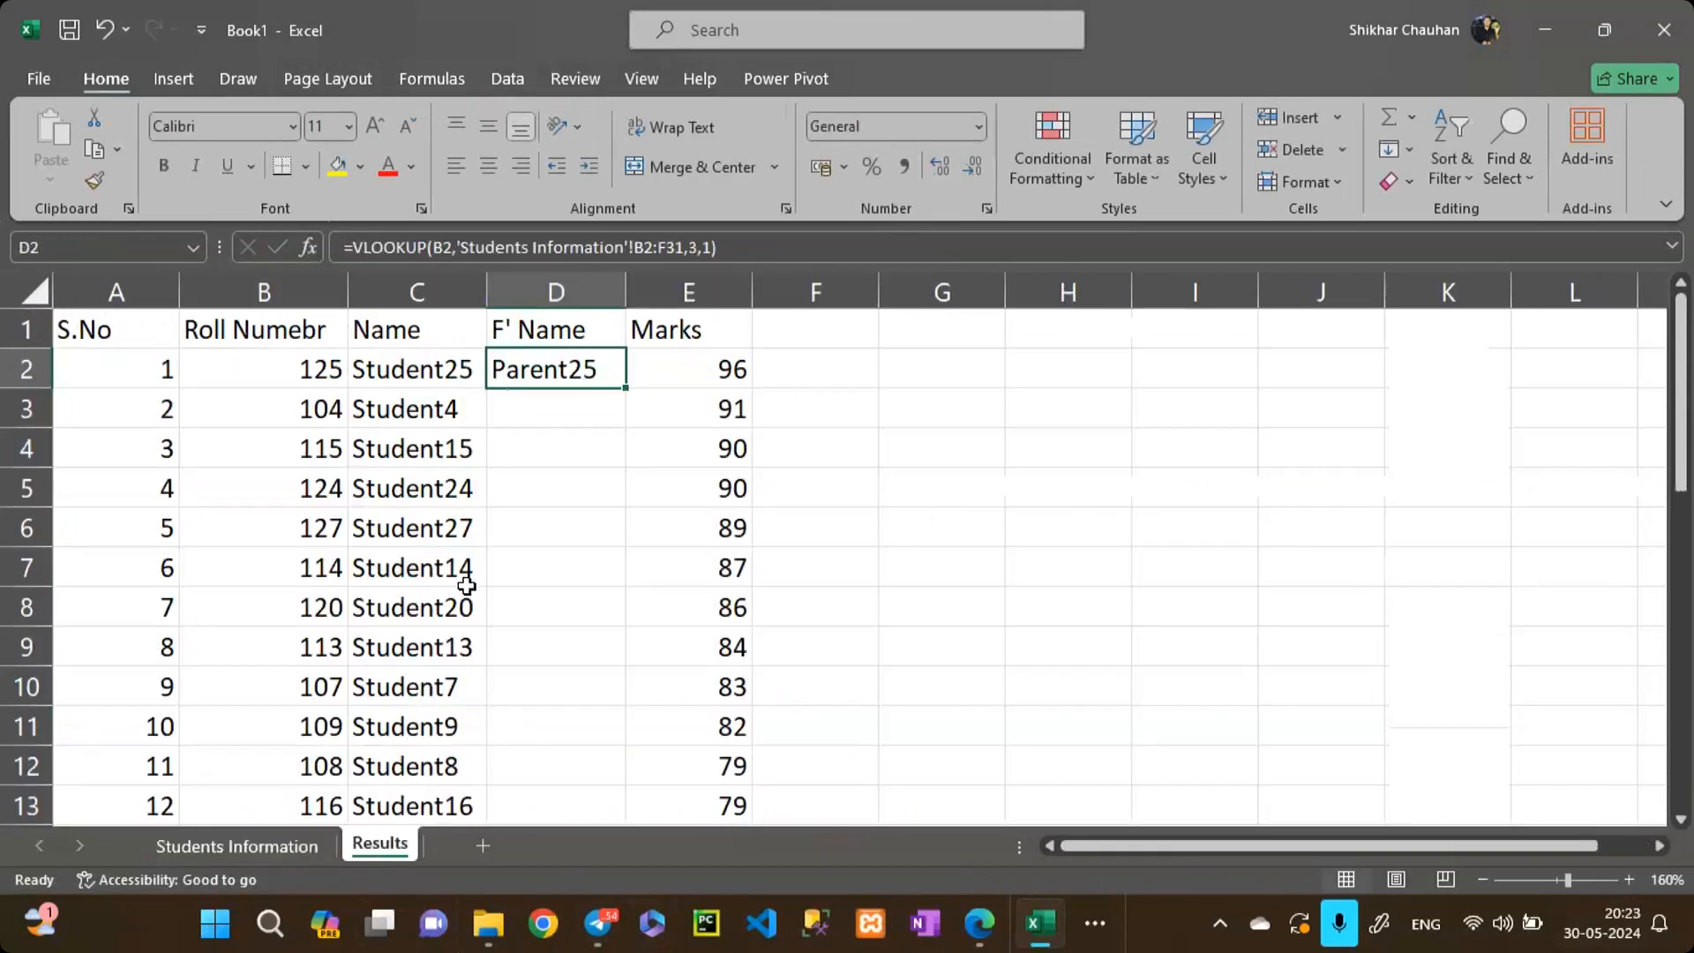
click(263, 842)
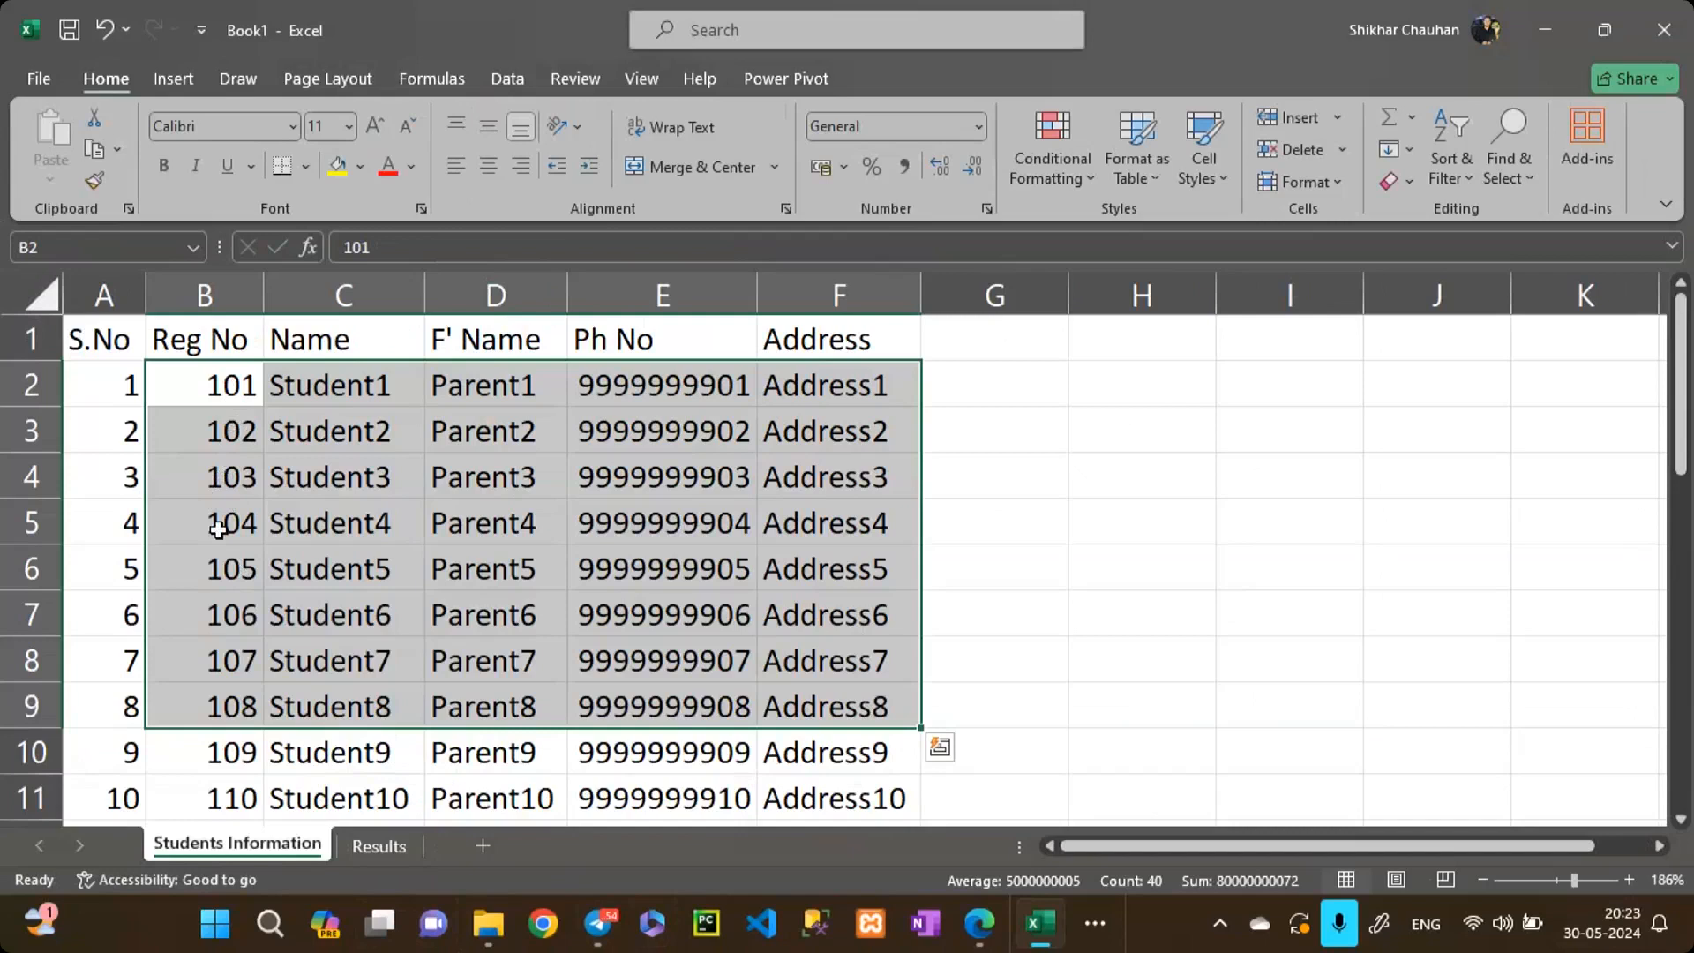
Step: Fill the VLOOKUP from D2 down the F' Name column of Results and check the filled rows
click(367, 845)
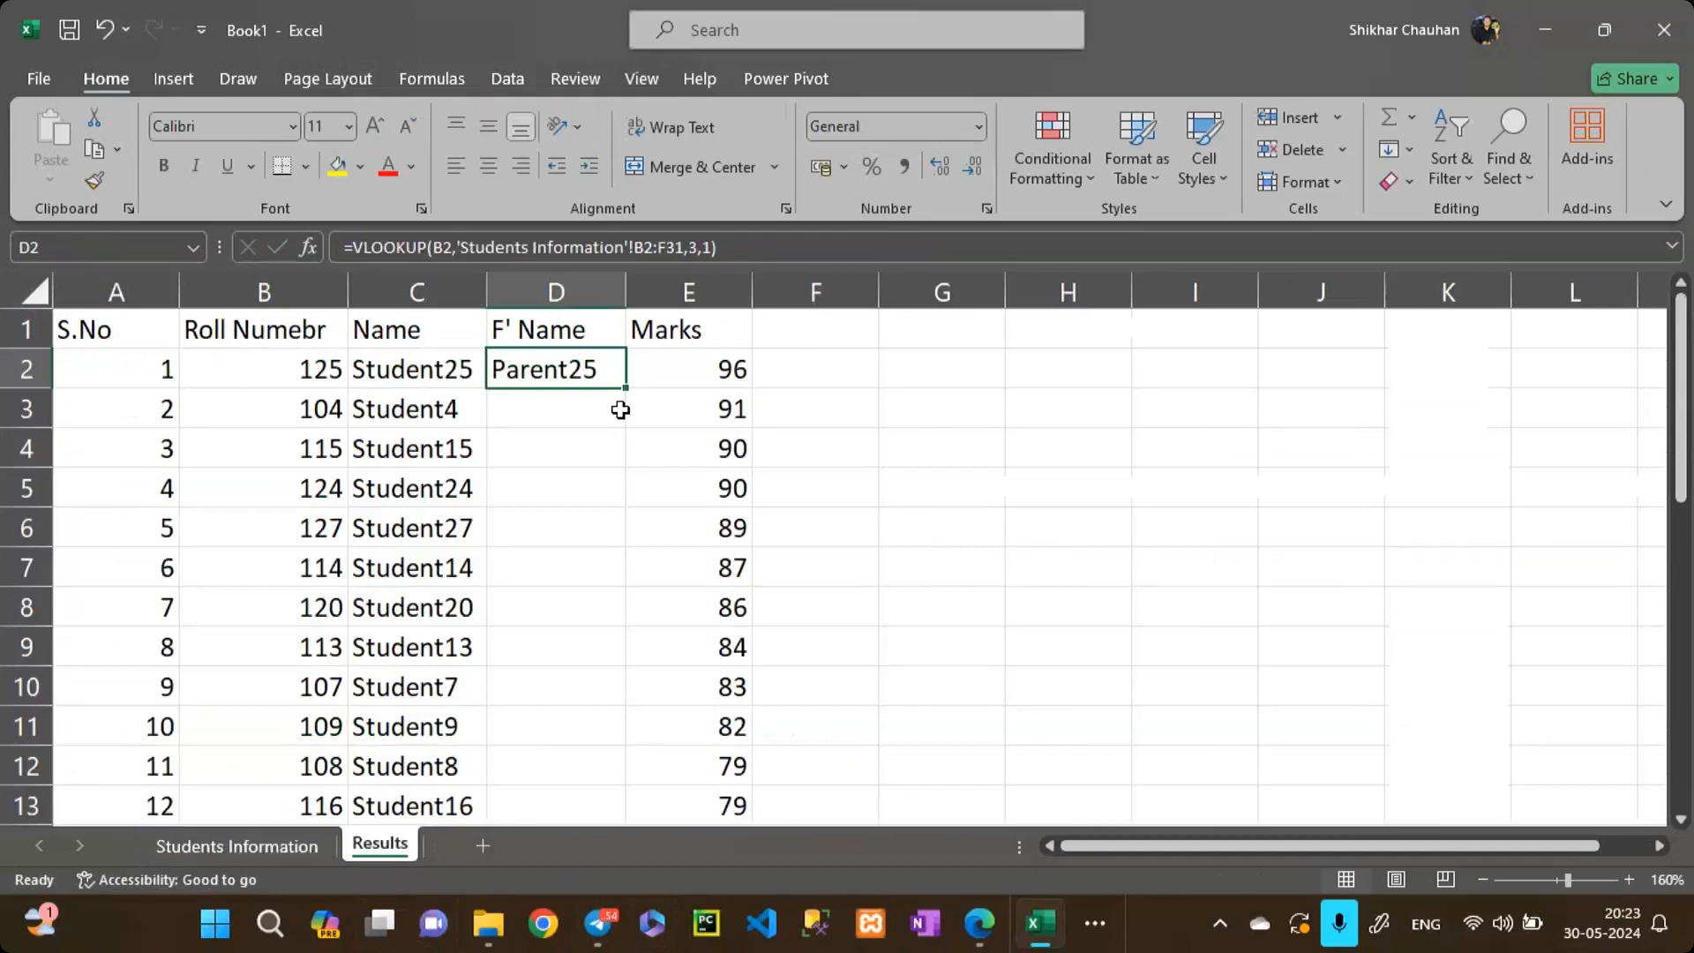
double_click(625, 387)
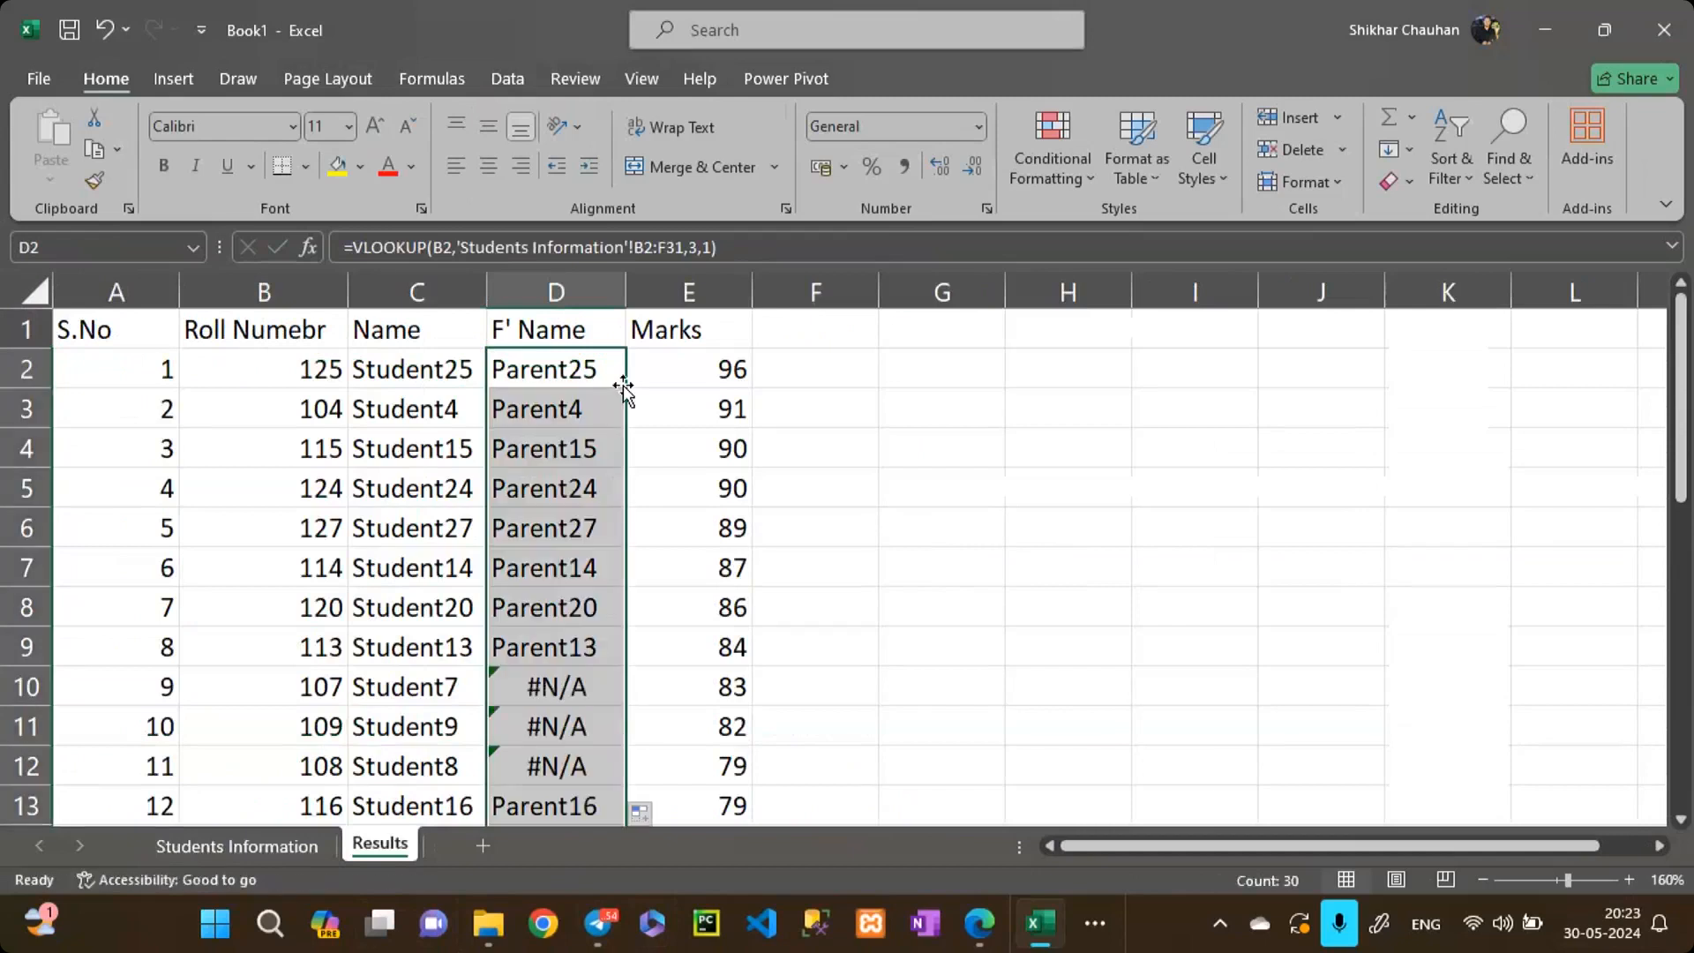
click(587, 371)
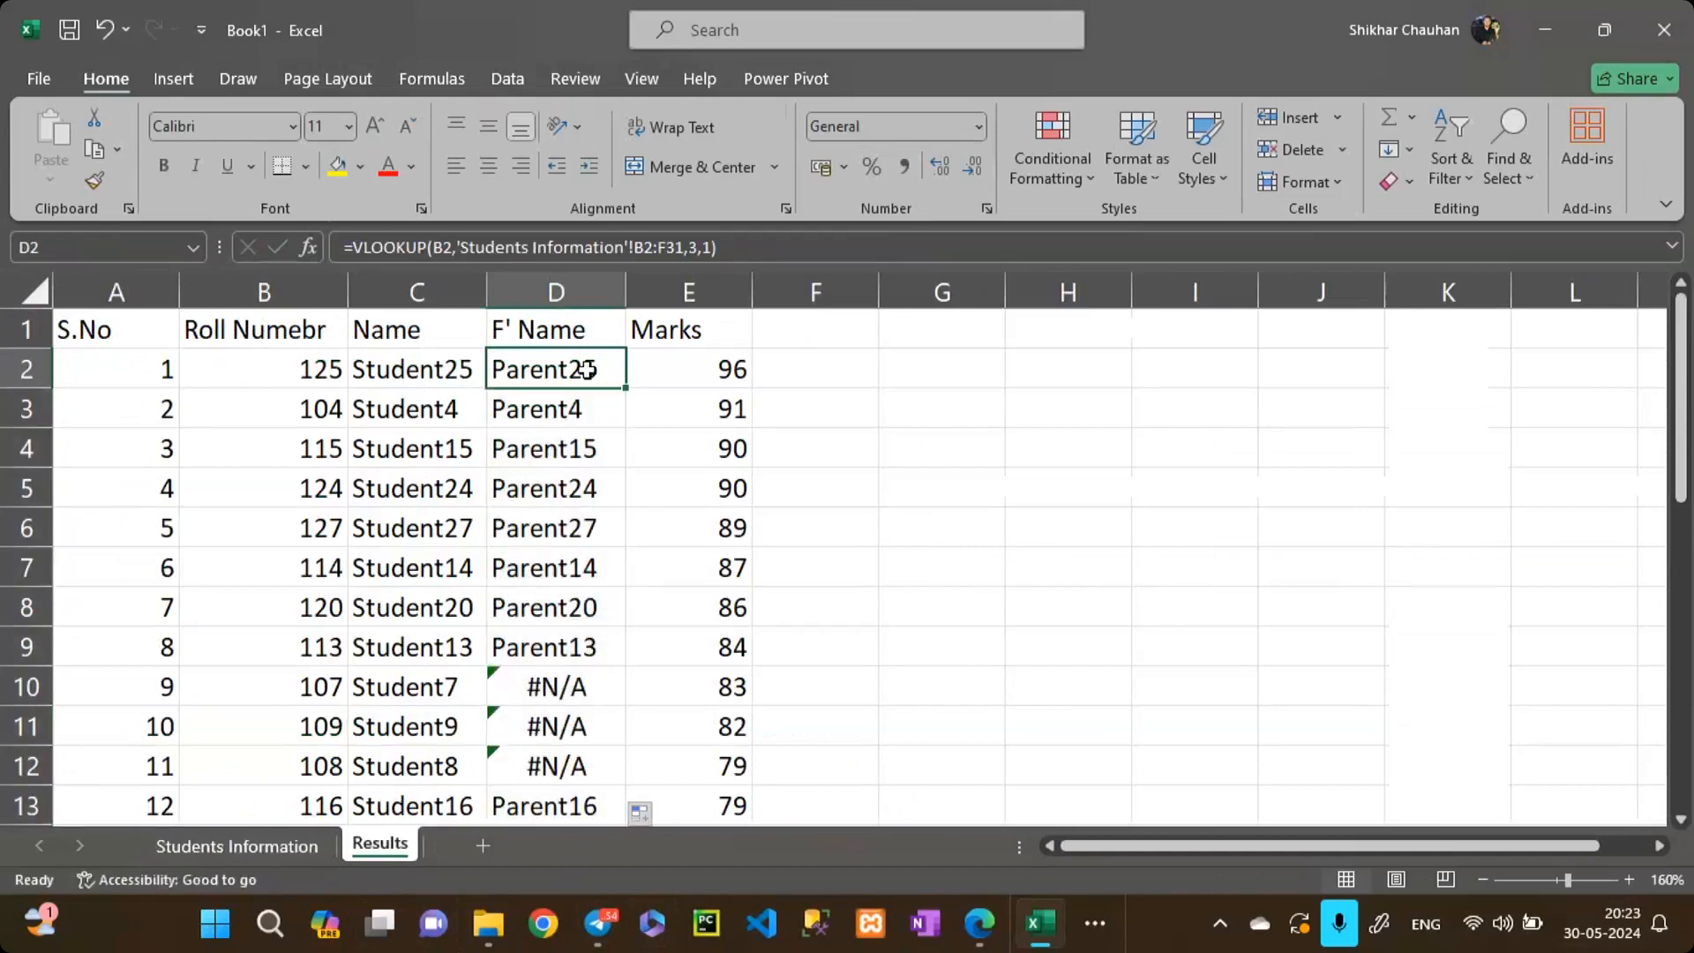
scroll(587, 370, down, 6)
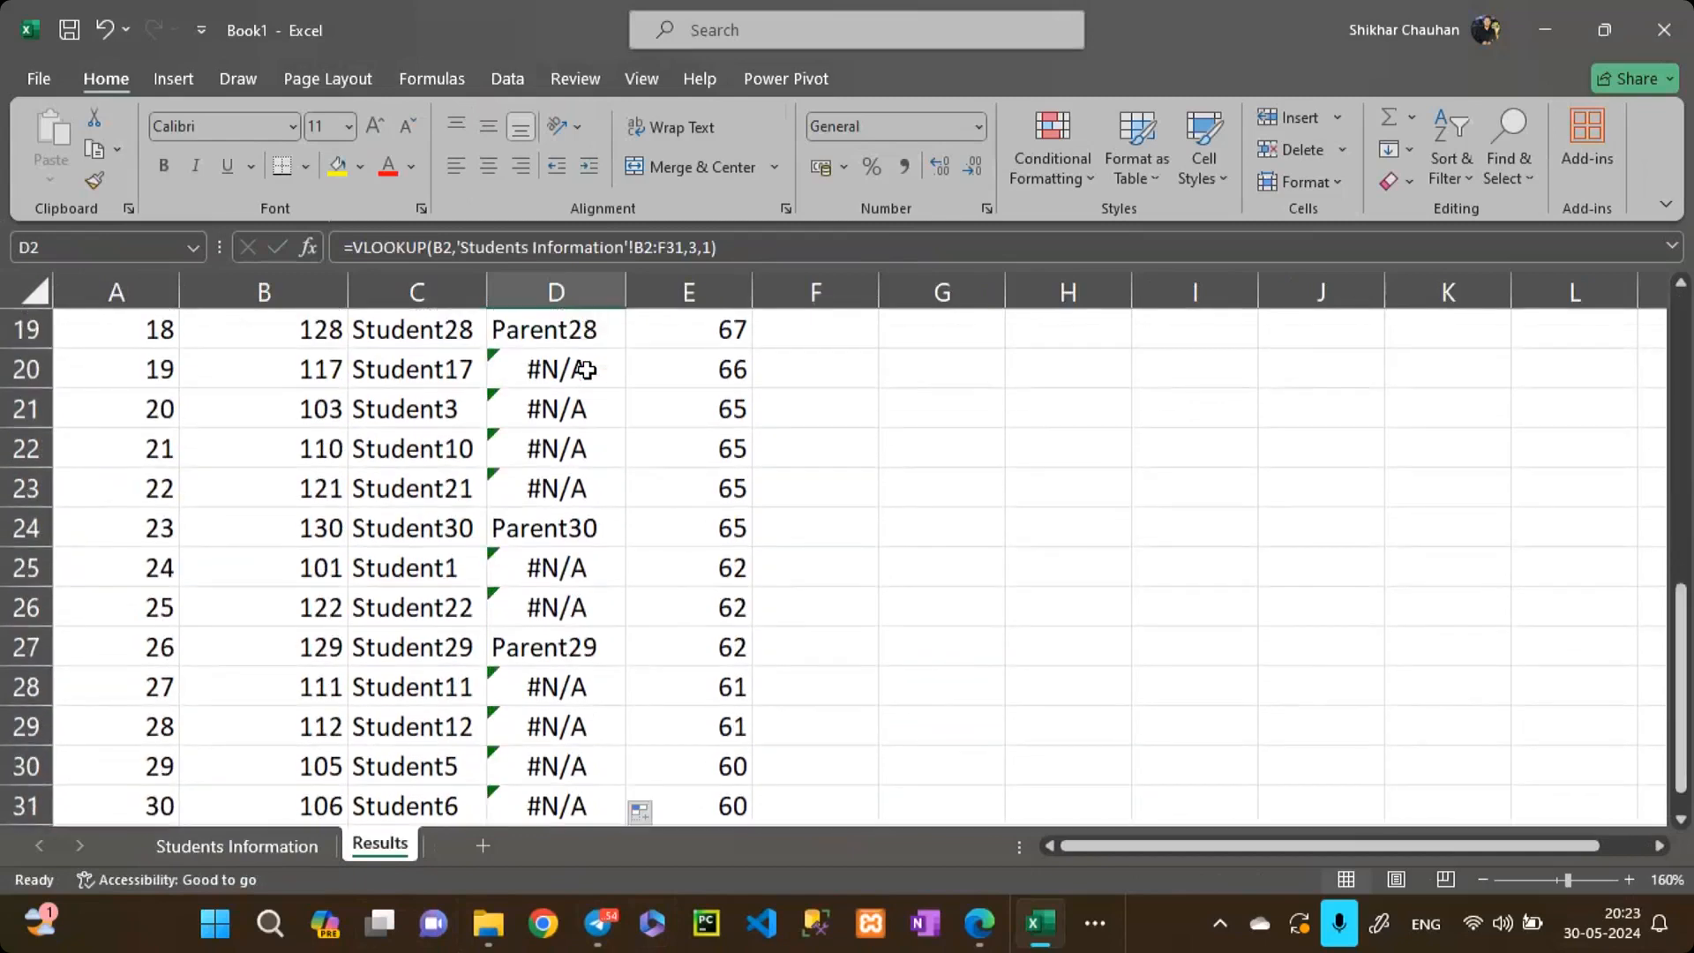
scroll(588, 448, down, 1)
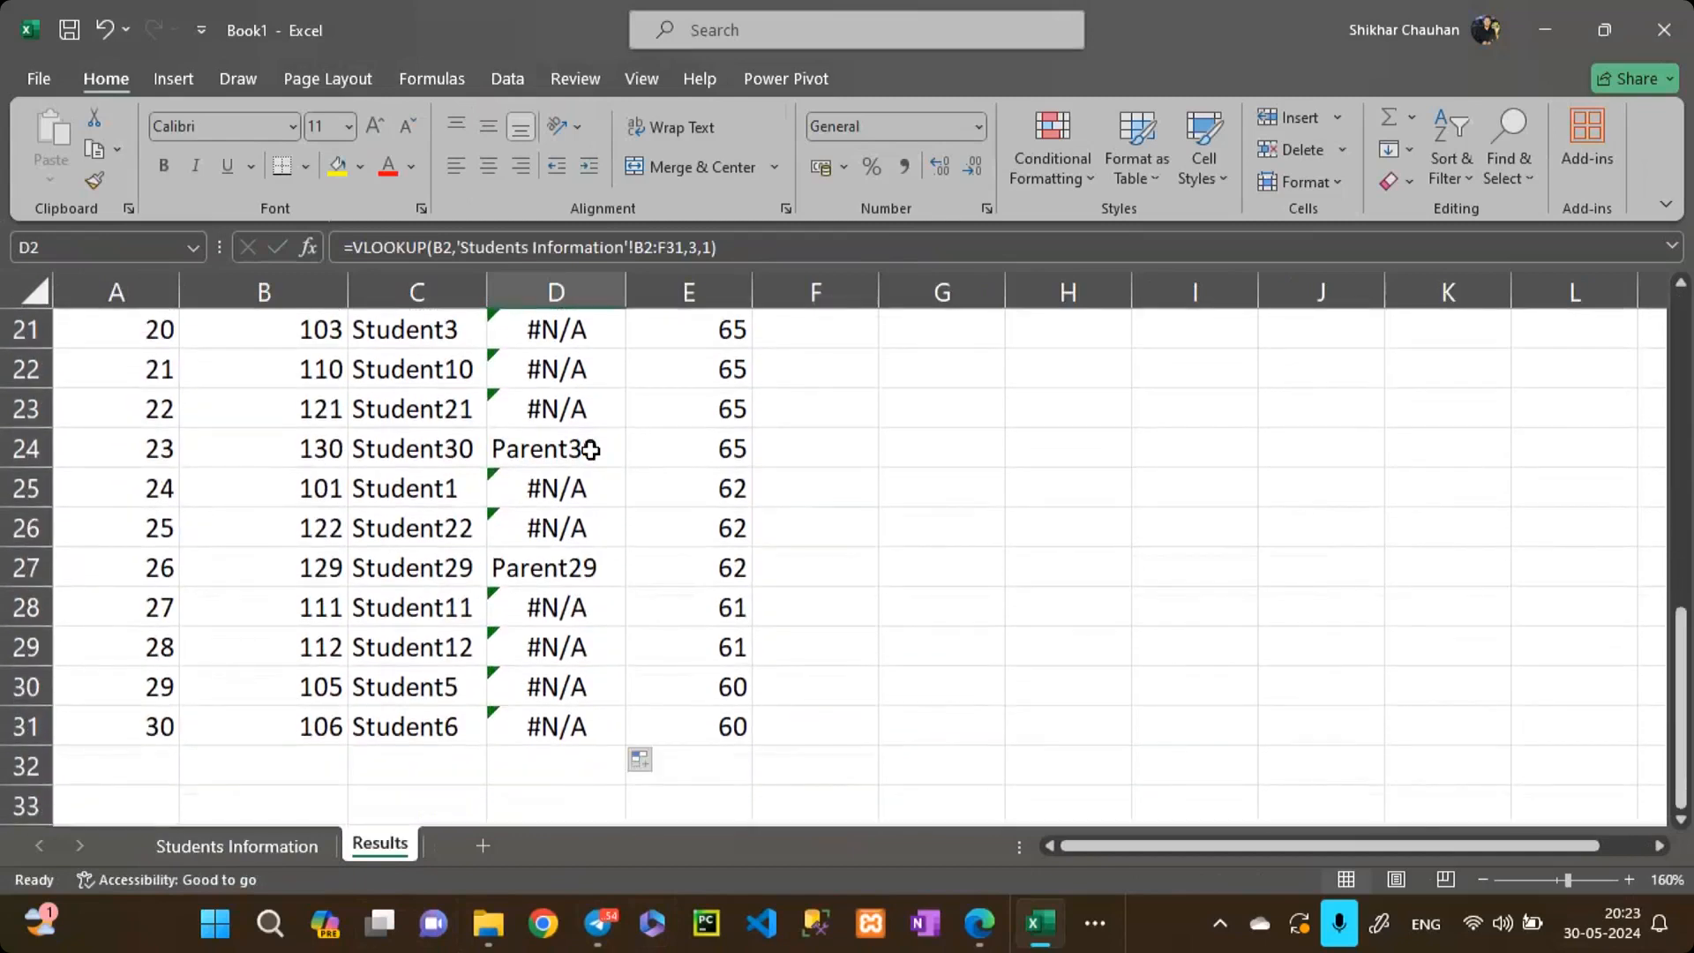
scroll(590, 450, up, 7)
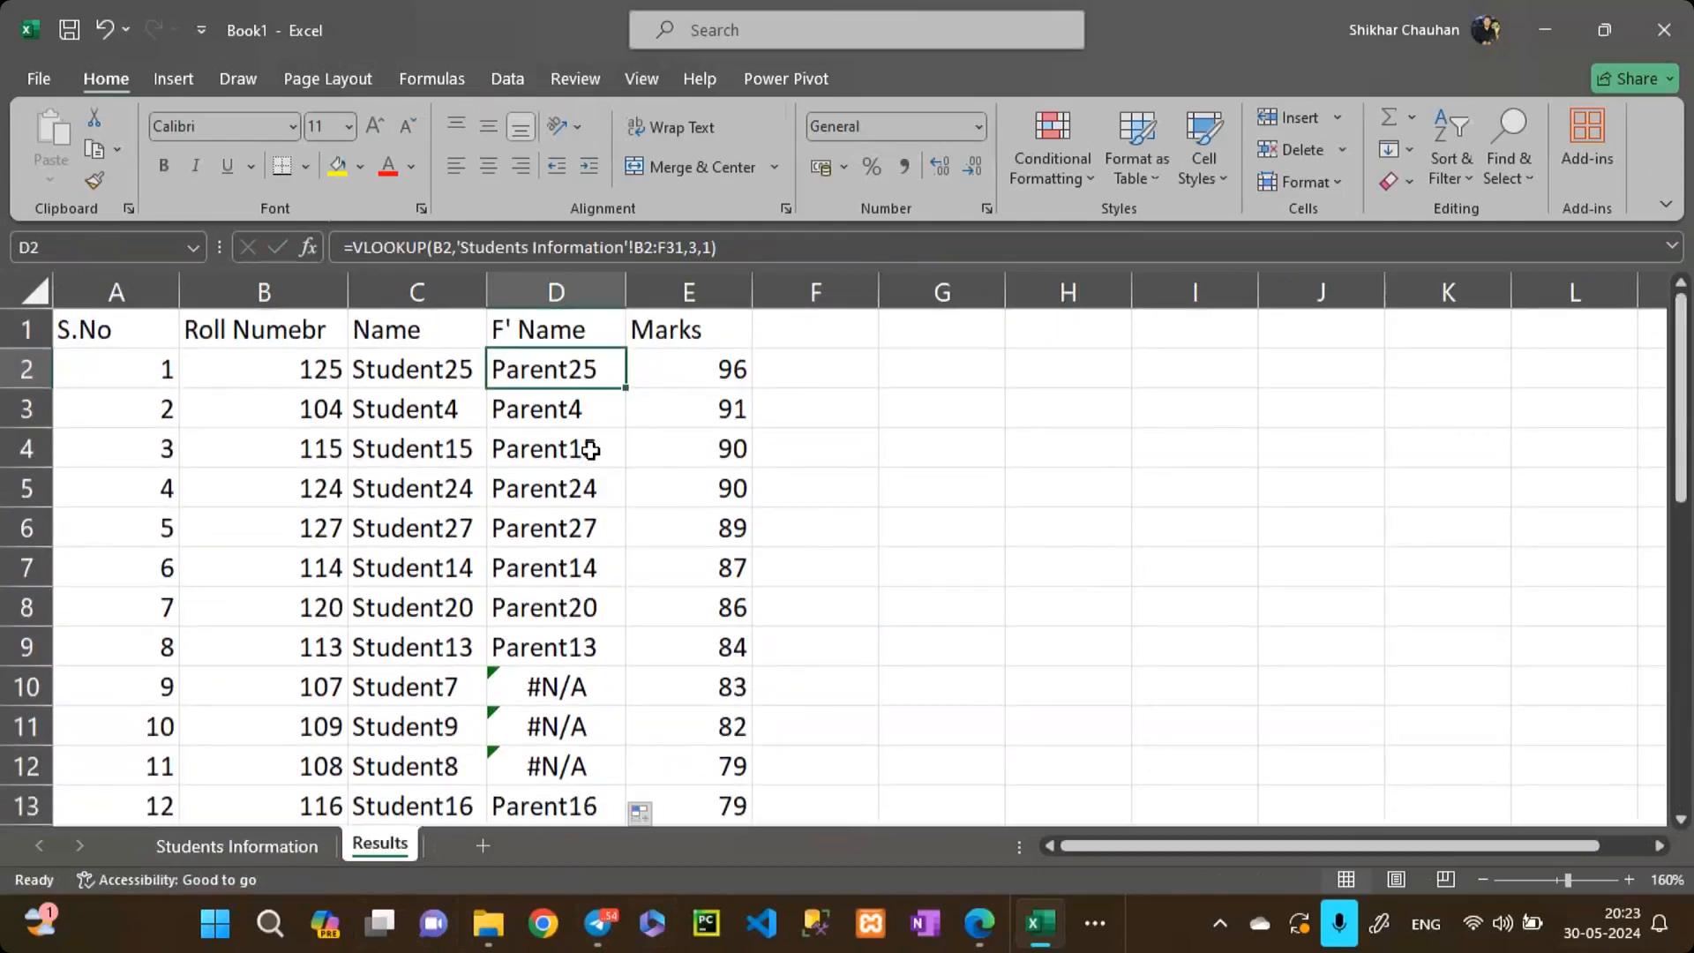
Step: Compare the table array references of the VLOOKUP formulas in D2, D3, D5 and D10 of Results
double_click(560, 368)
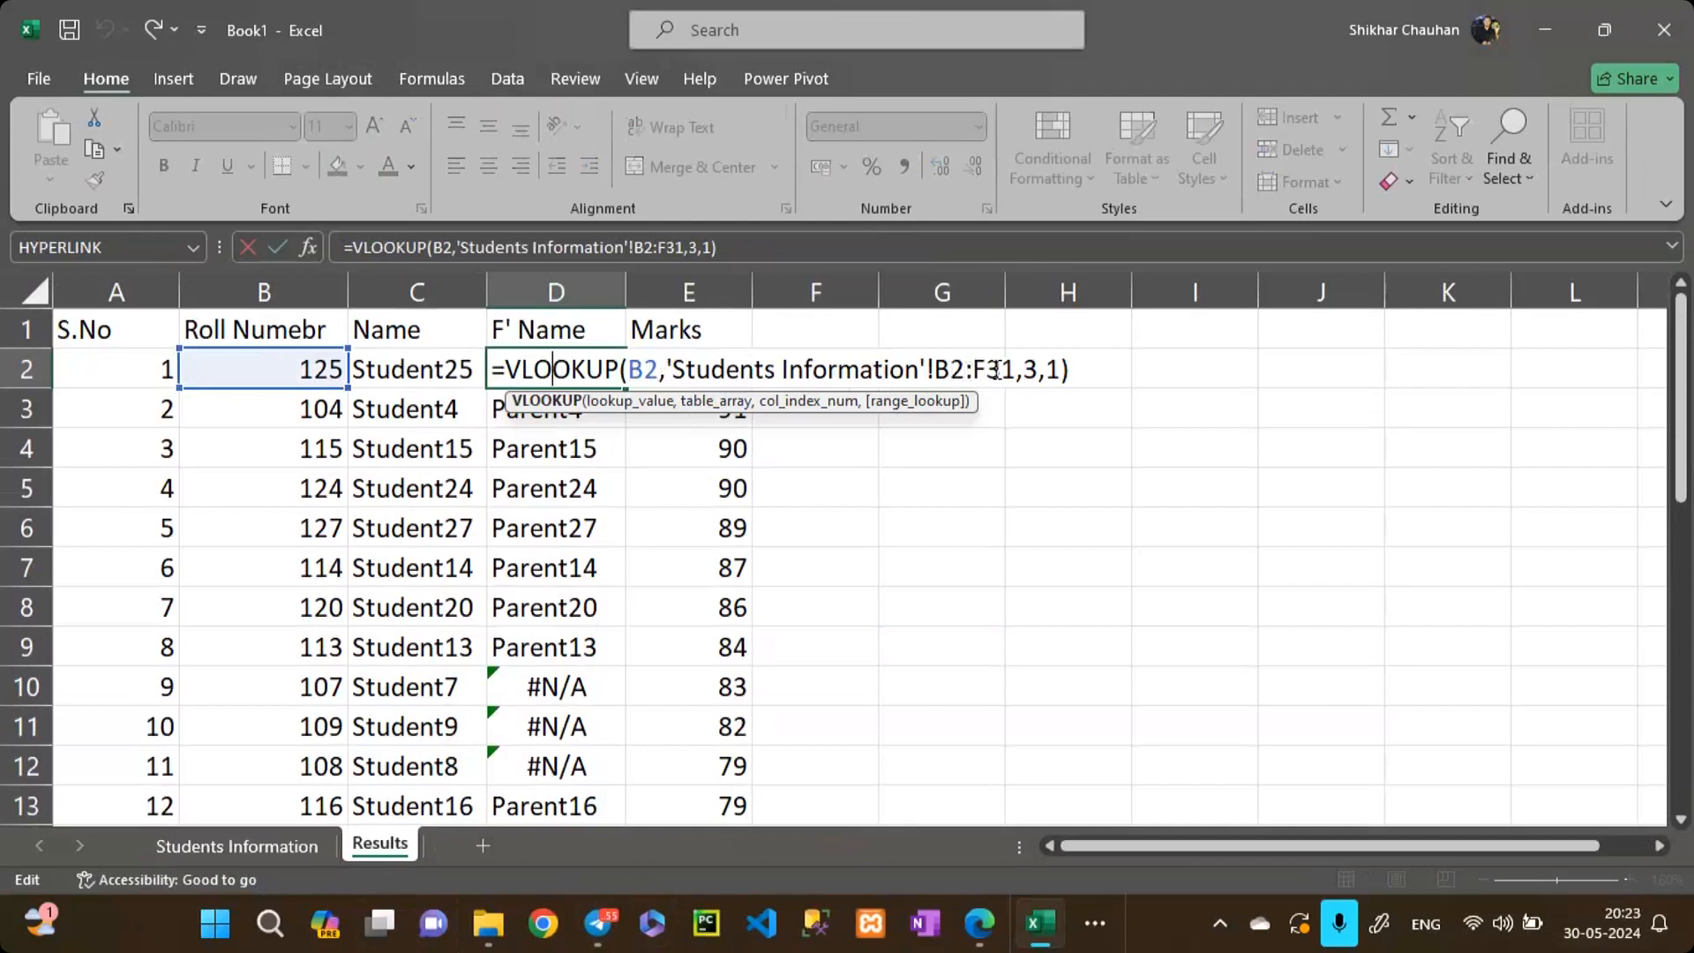
click(322, 404)
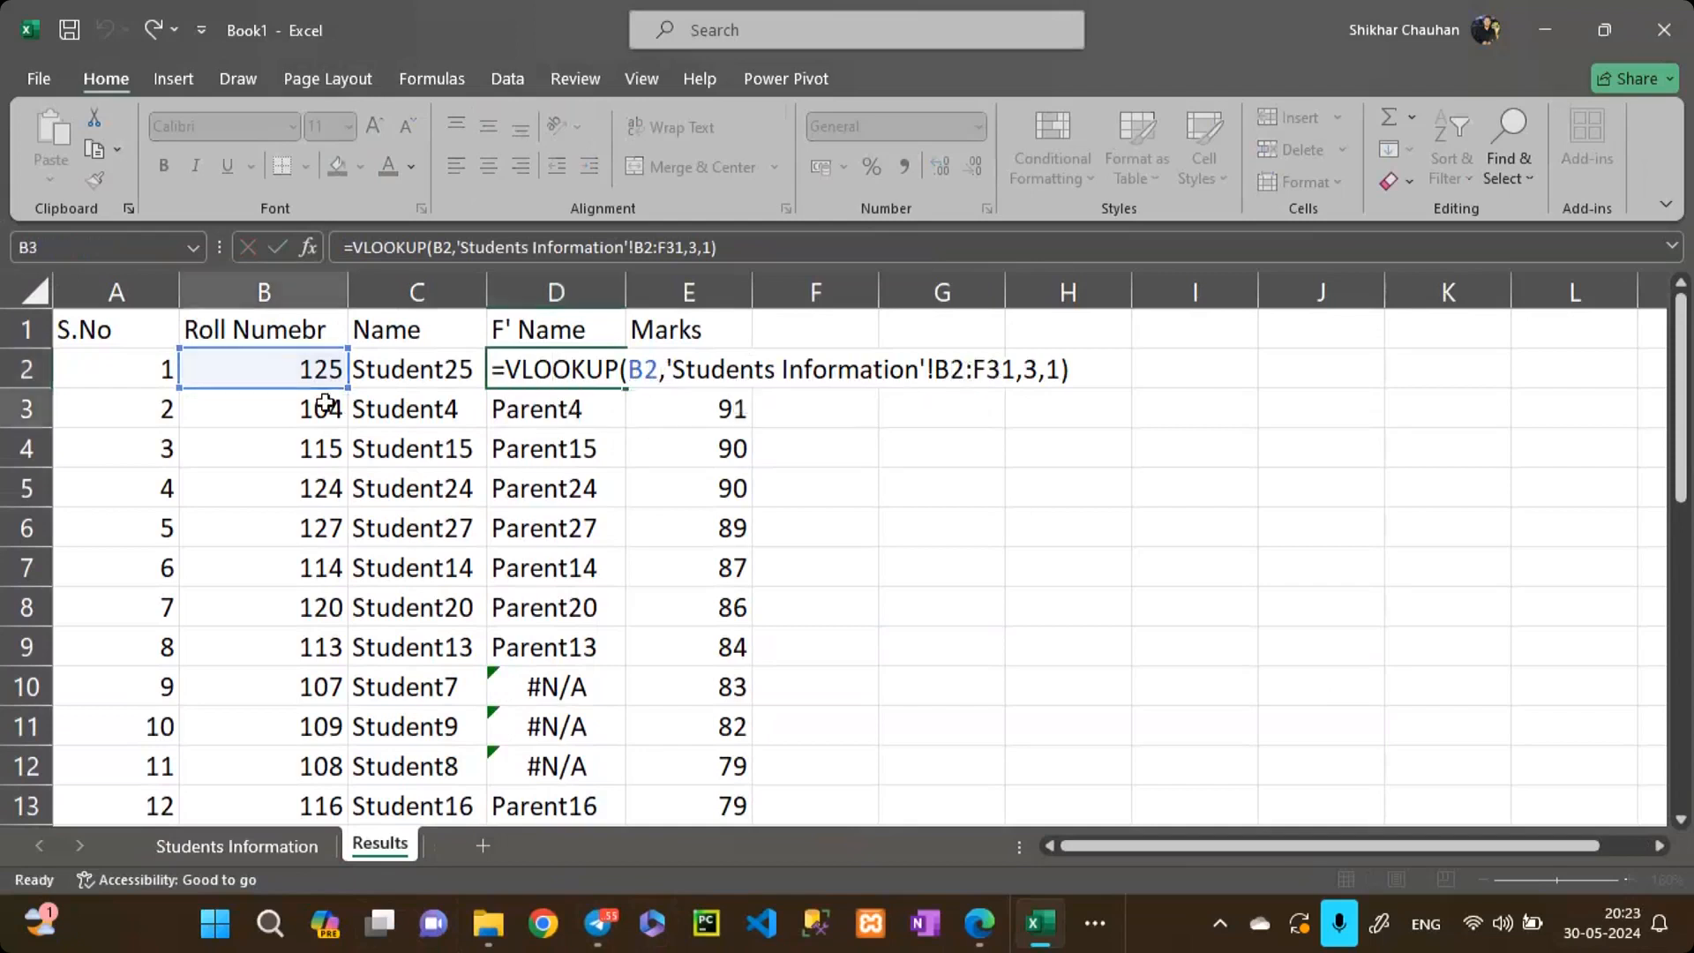
click(558, 408)
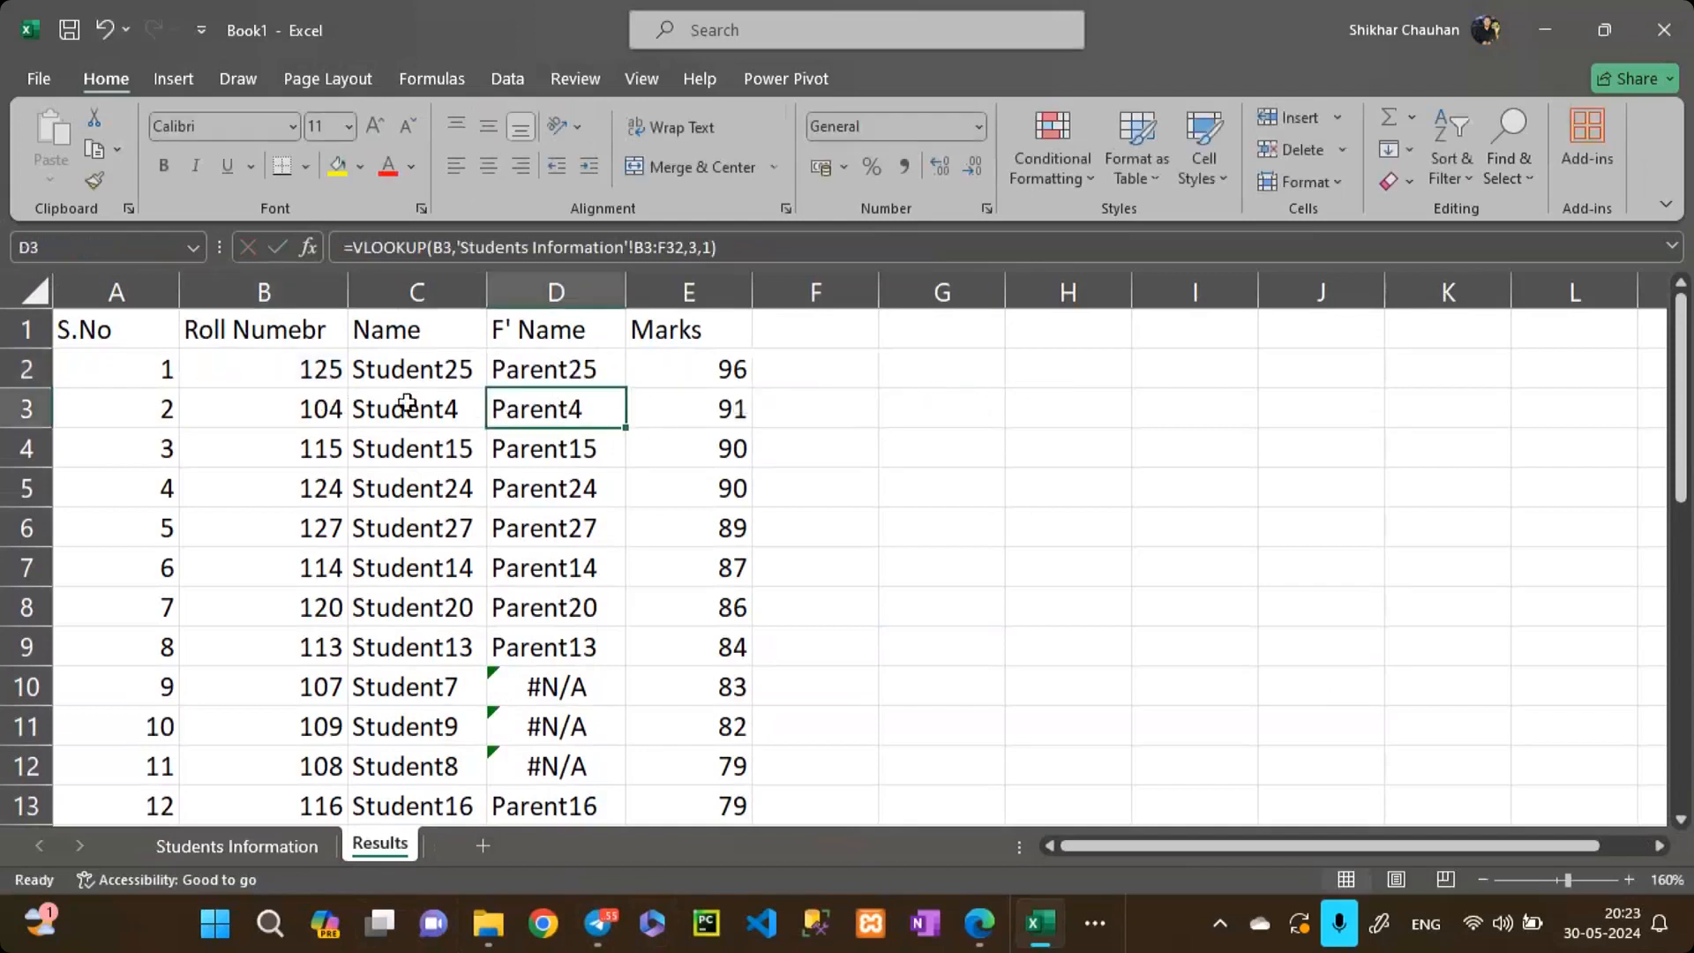
click(320, 417)
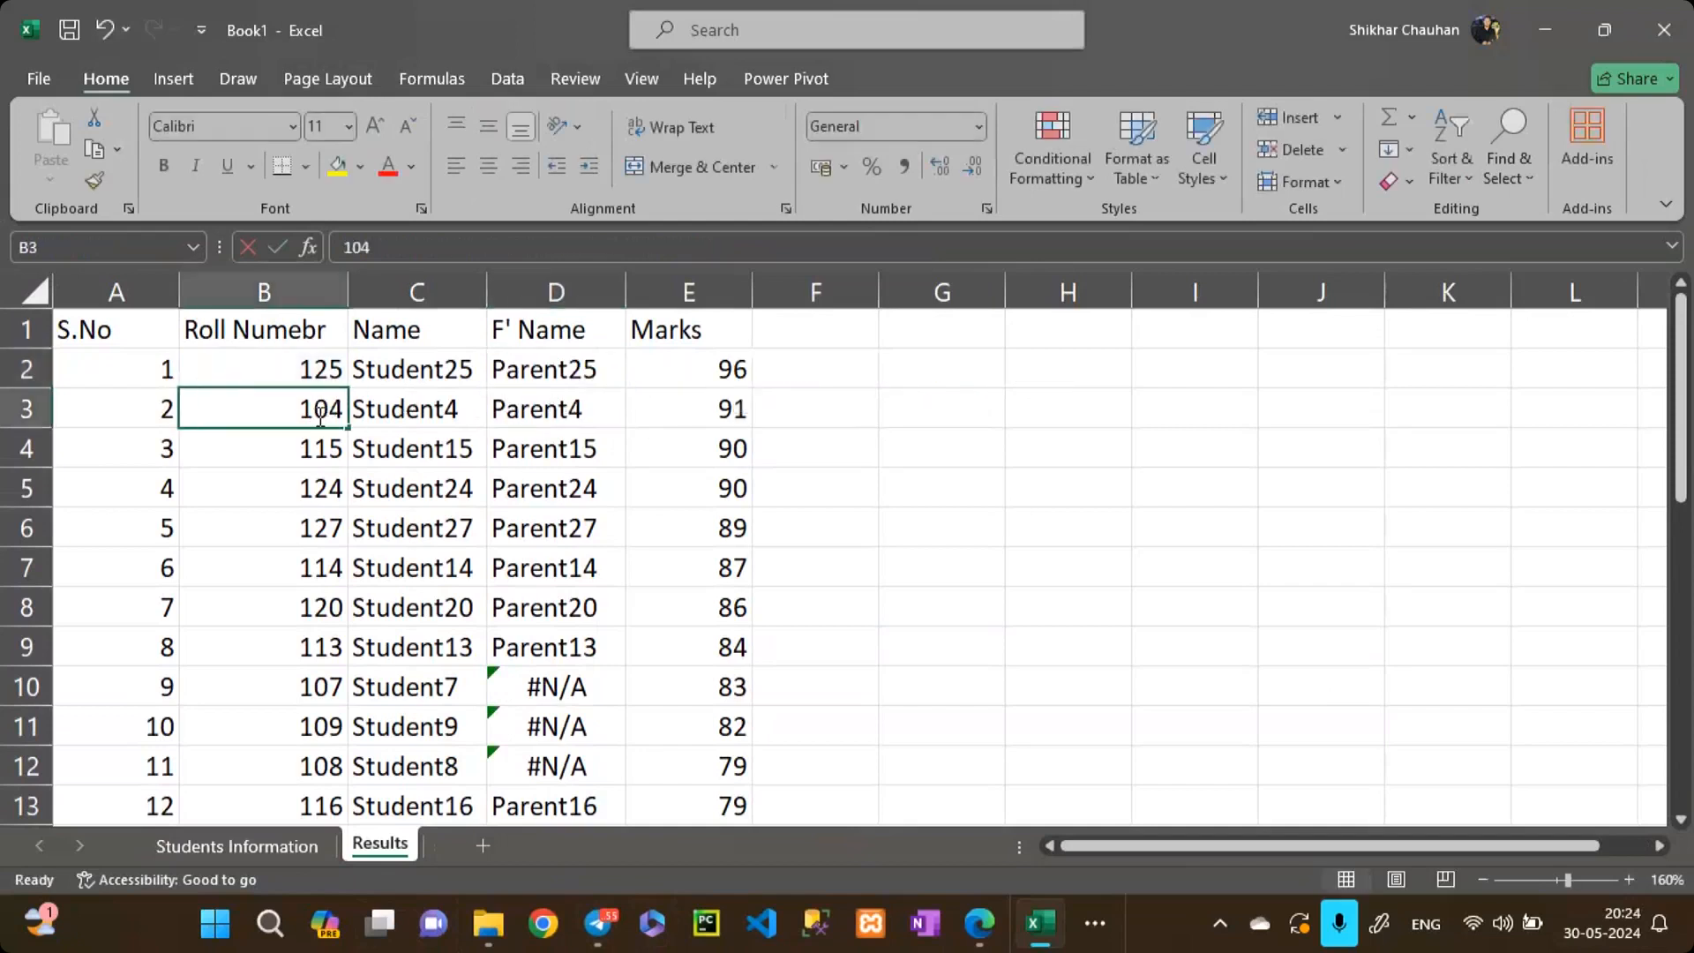
click(529, 415)
double_click(528, 415)
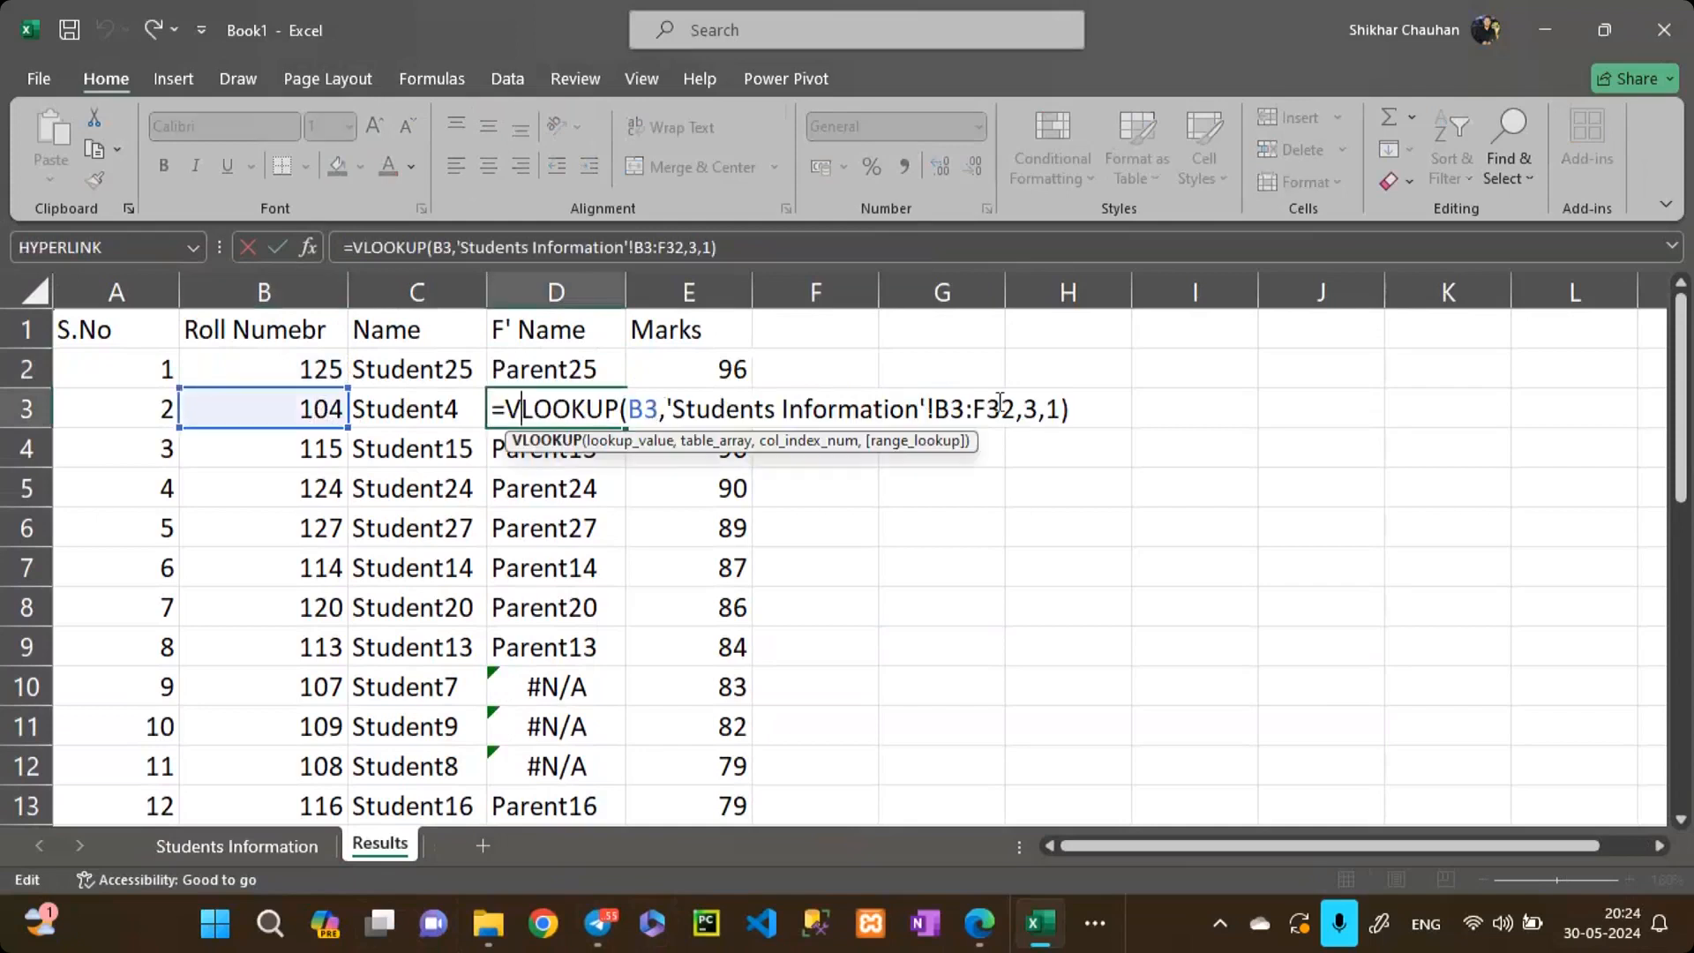
double_click(547, 476)
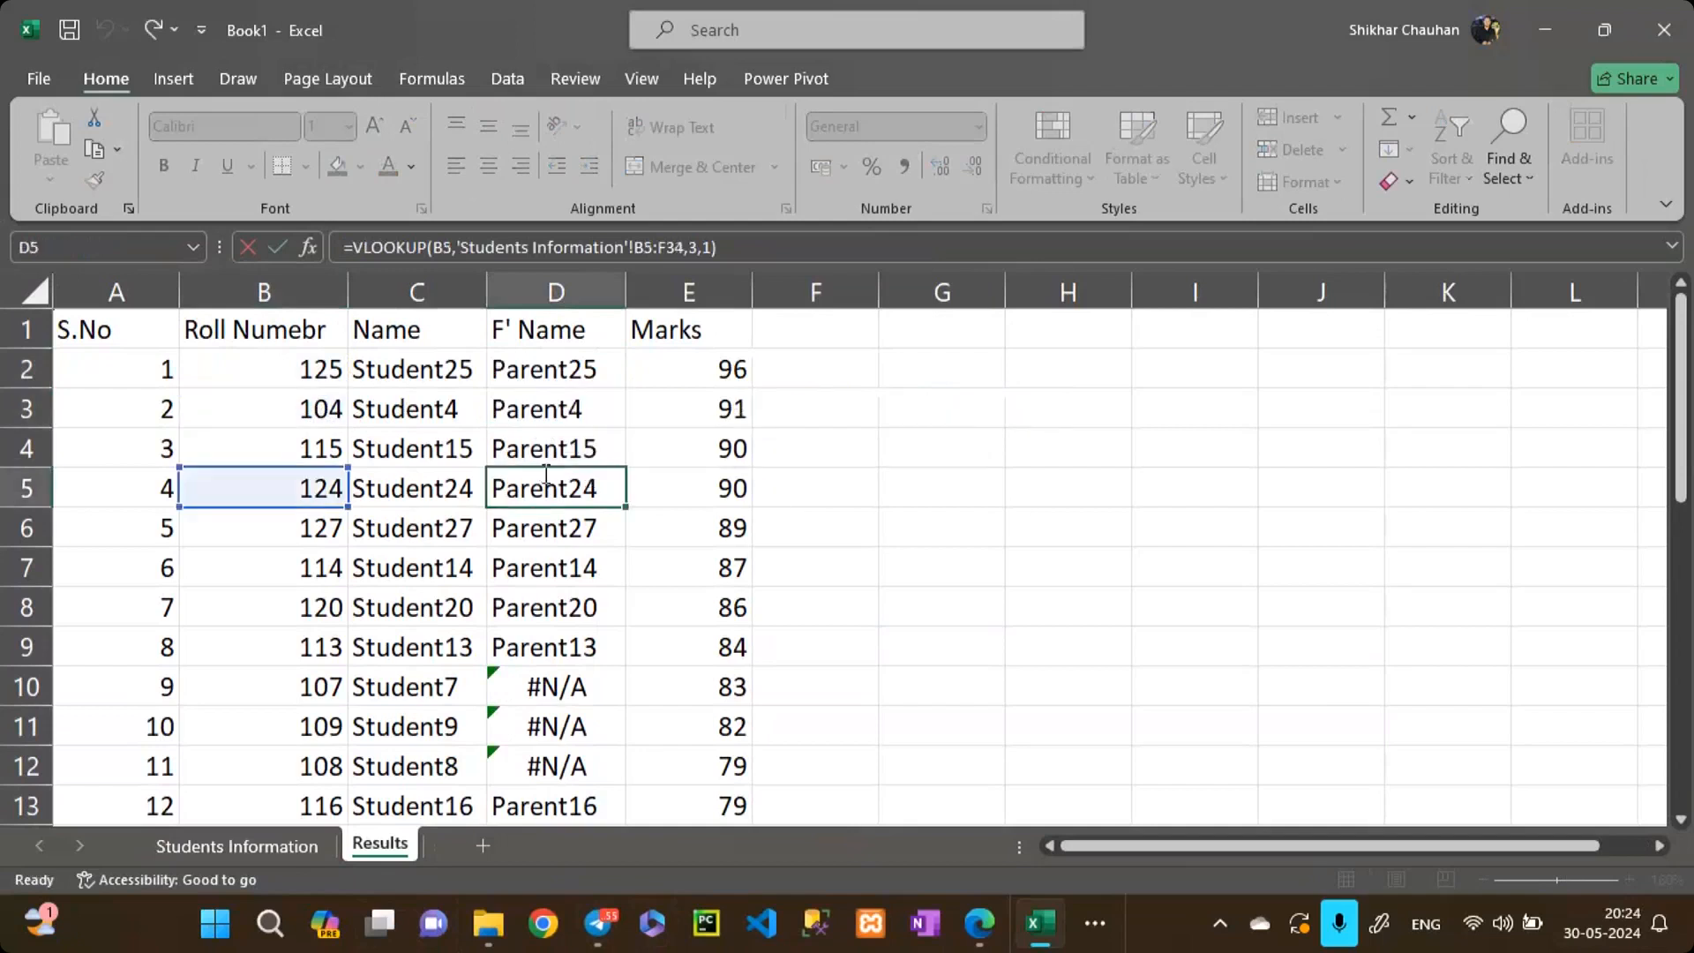
double_click(590, 685)
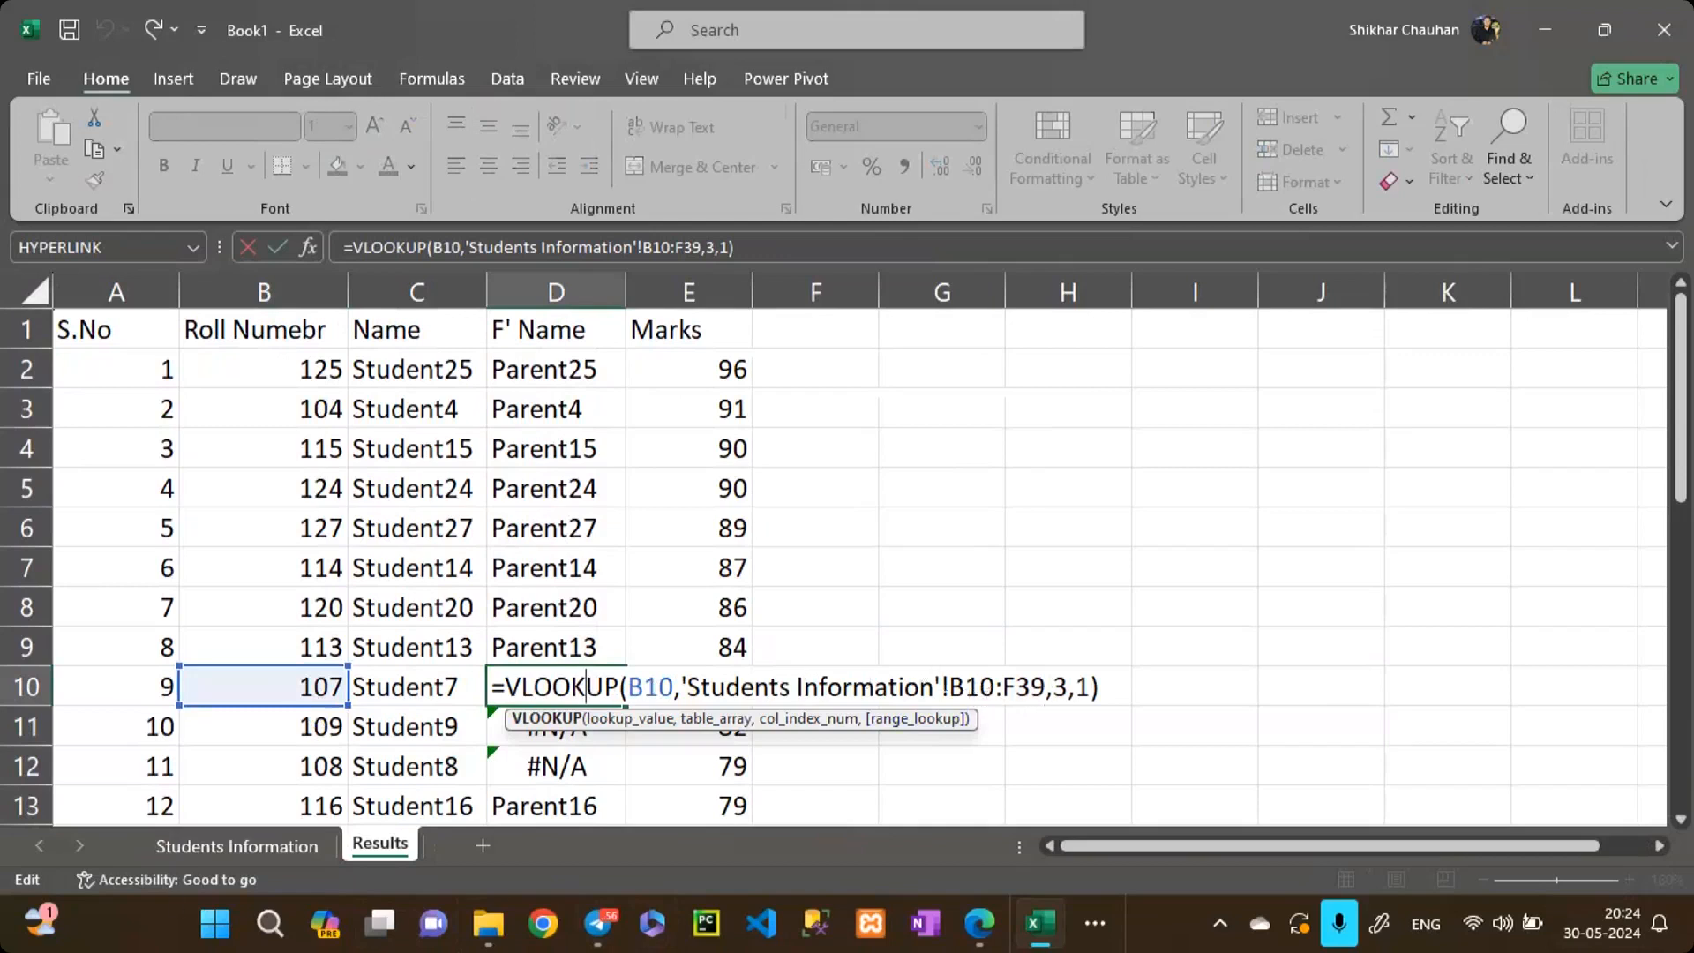
key(Escape)
Step: Inspect the registration numbers around row 11 of the Students Information sheet as a starting point for the shifted table array
click(214, 852)
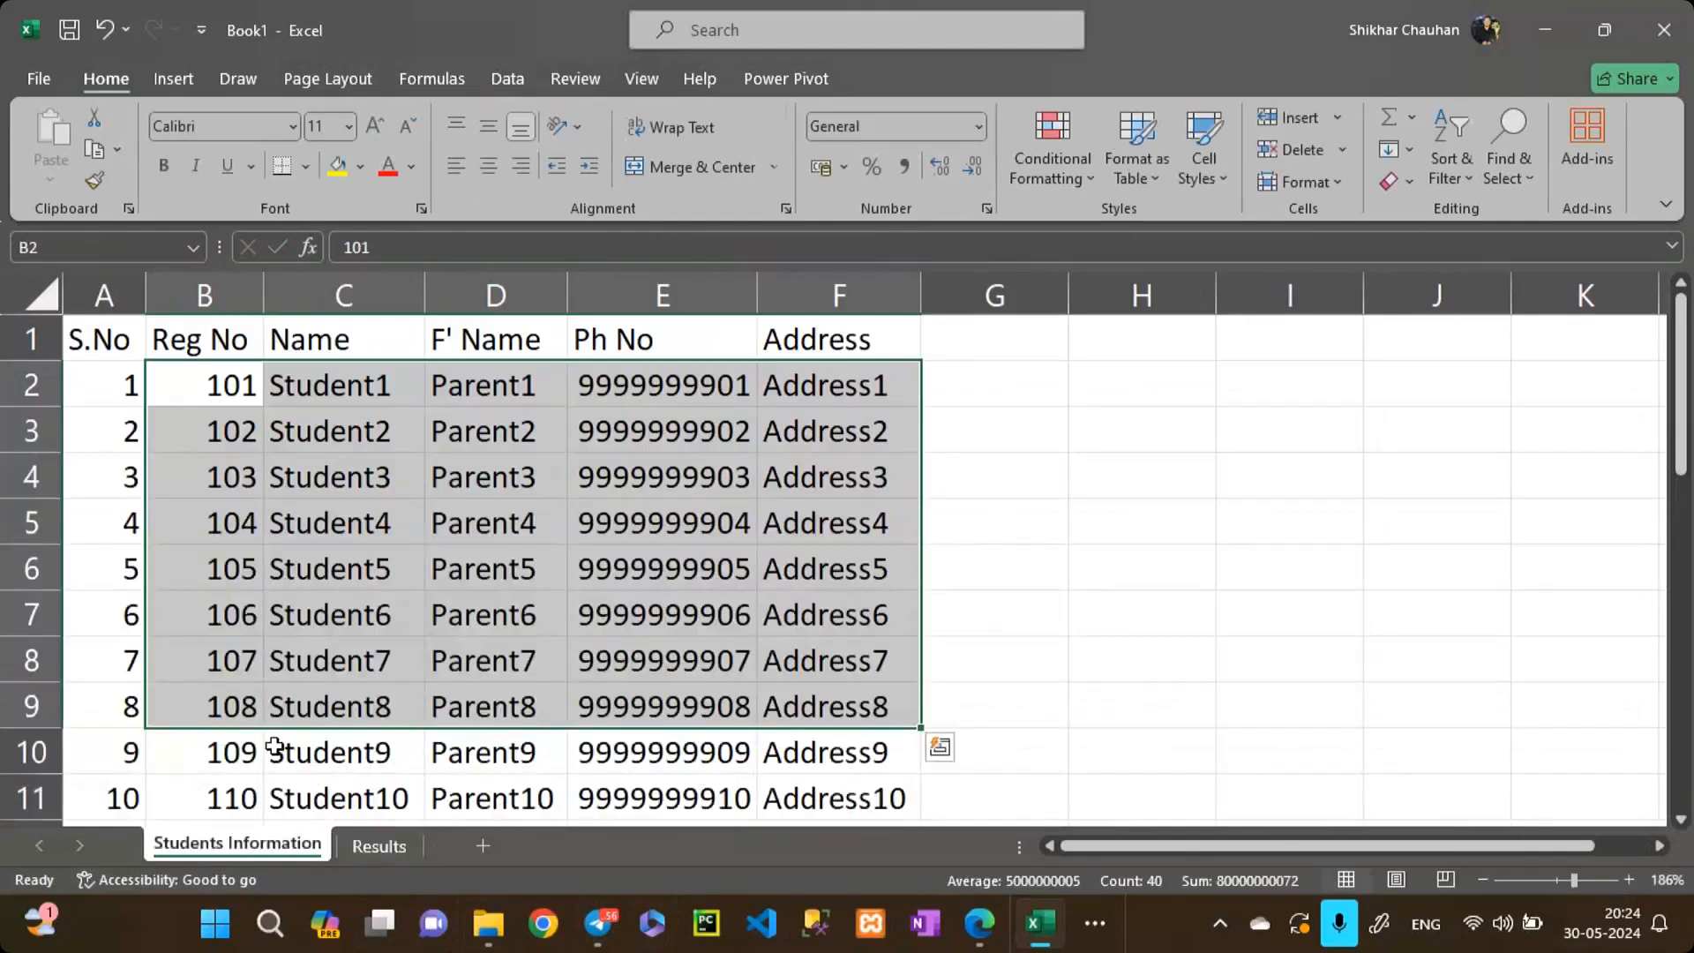
scroll(274, 749, down, 1)
click(548, 706)
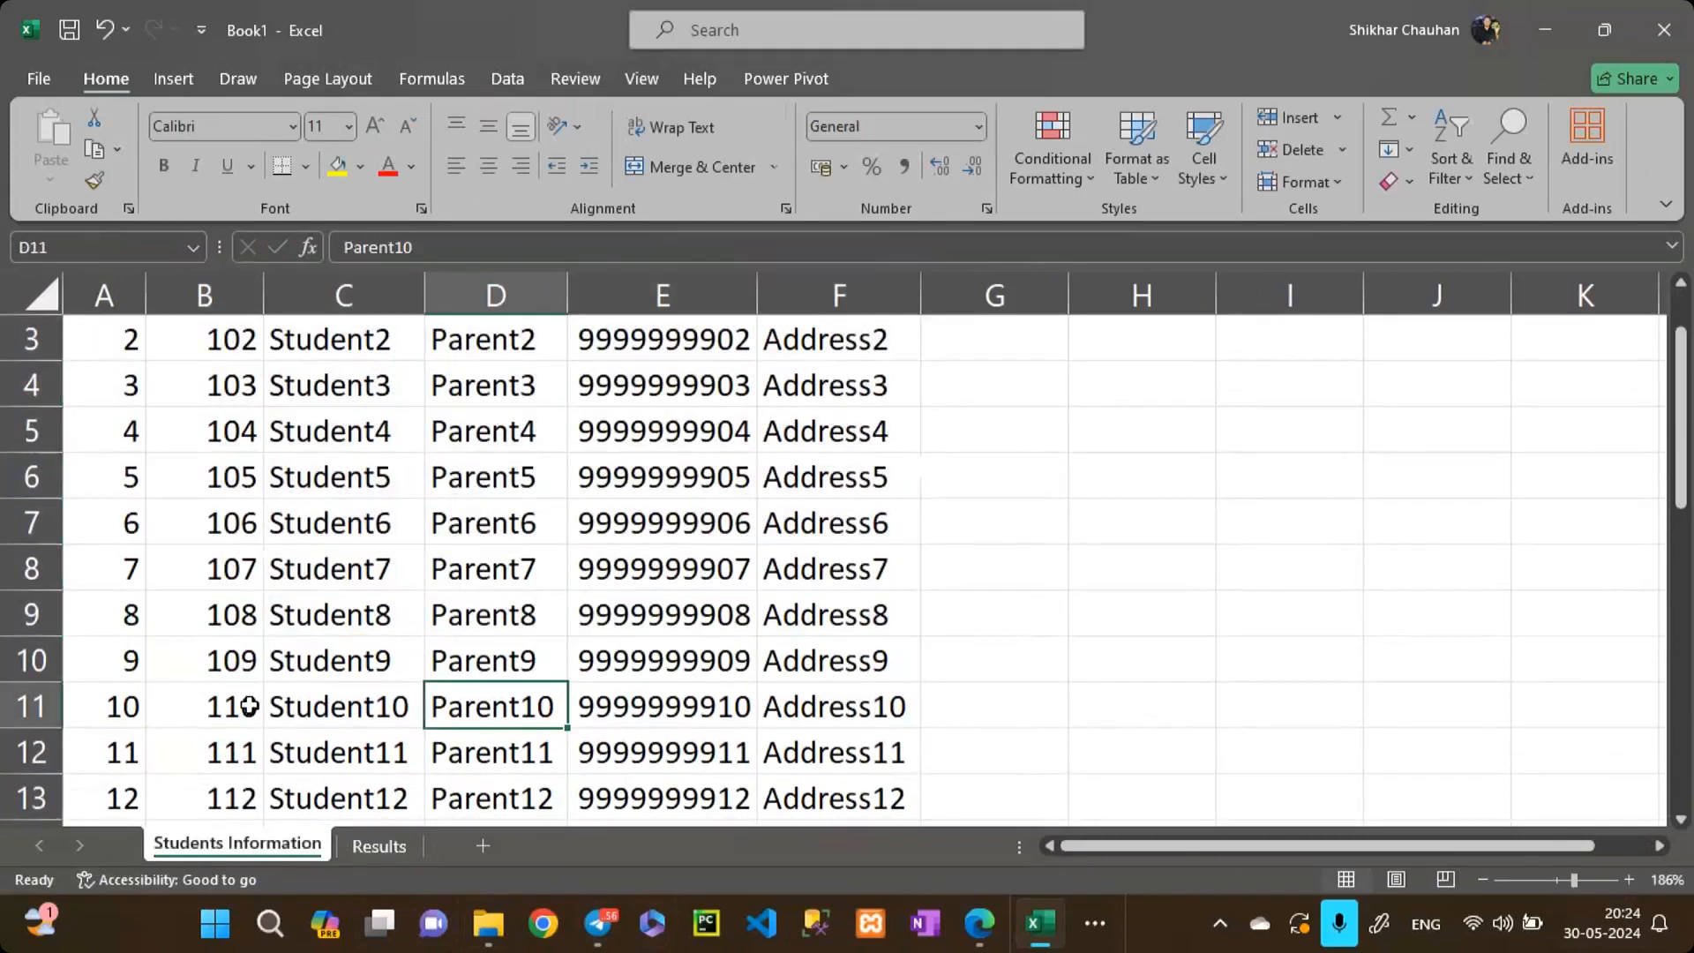
click(238, 703)
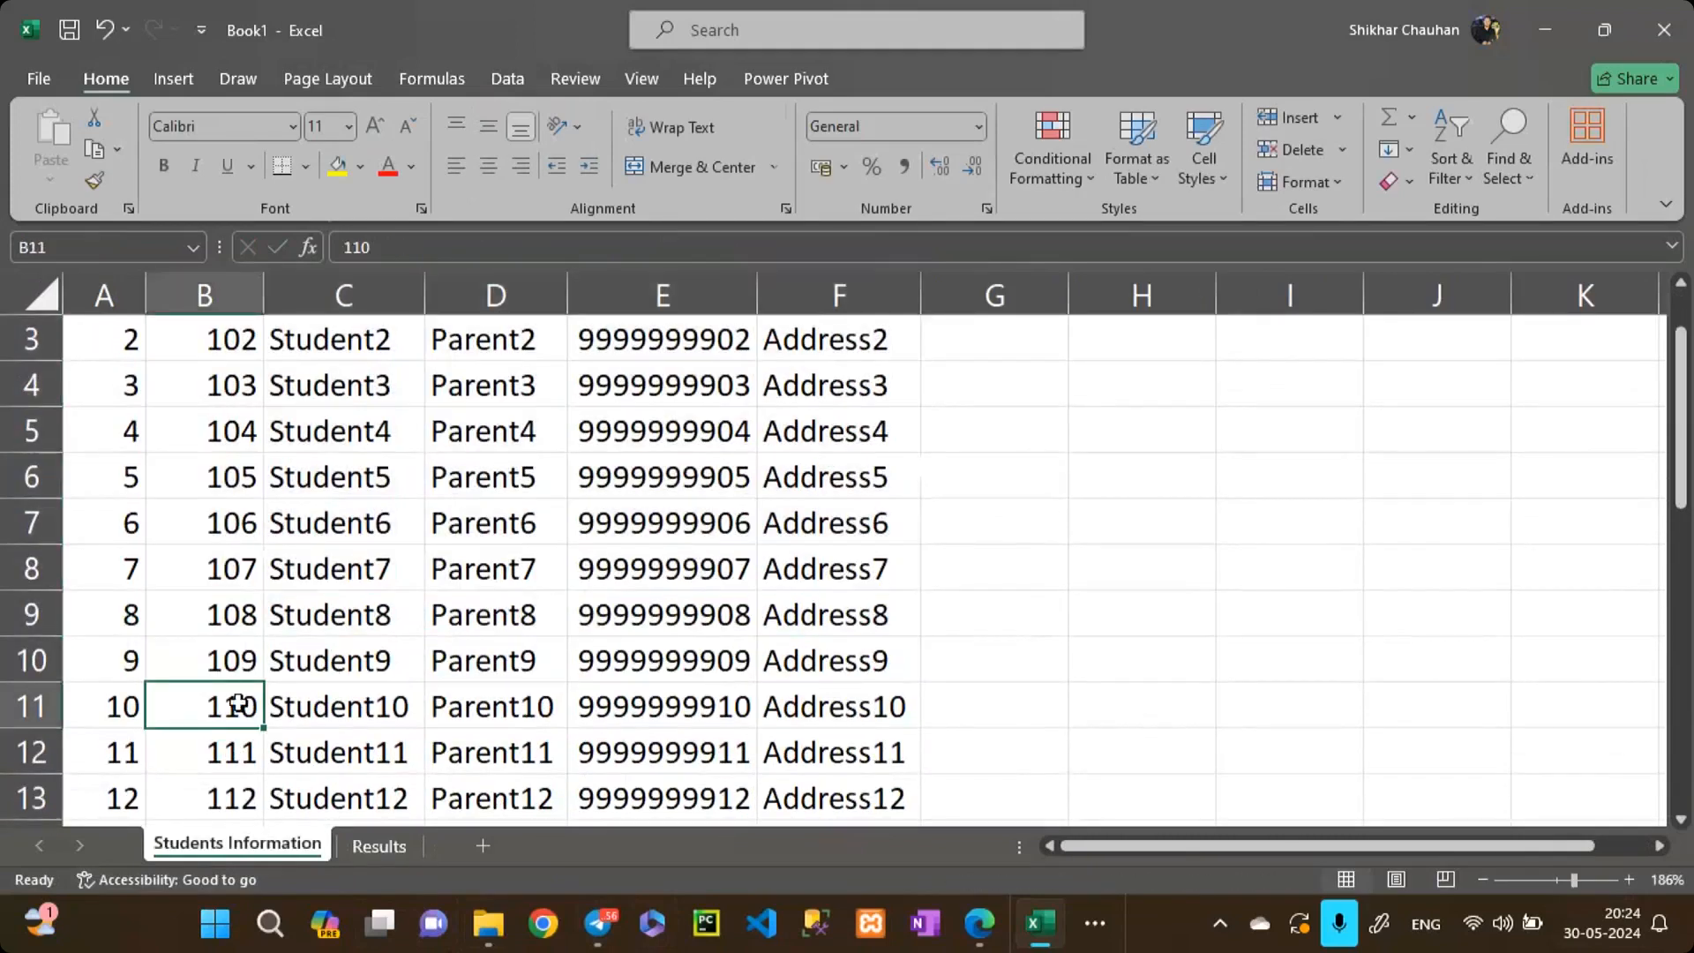
Step: Review the lookup value and table array arguments of the VLOOKUP in D2 of Results
click(380, 846)
key(ctrl+Down)
scroll(562, 388, up, 6)
double_click(551, 371)
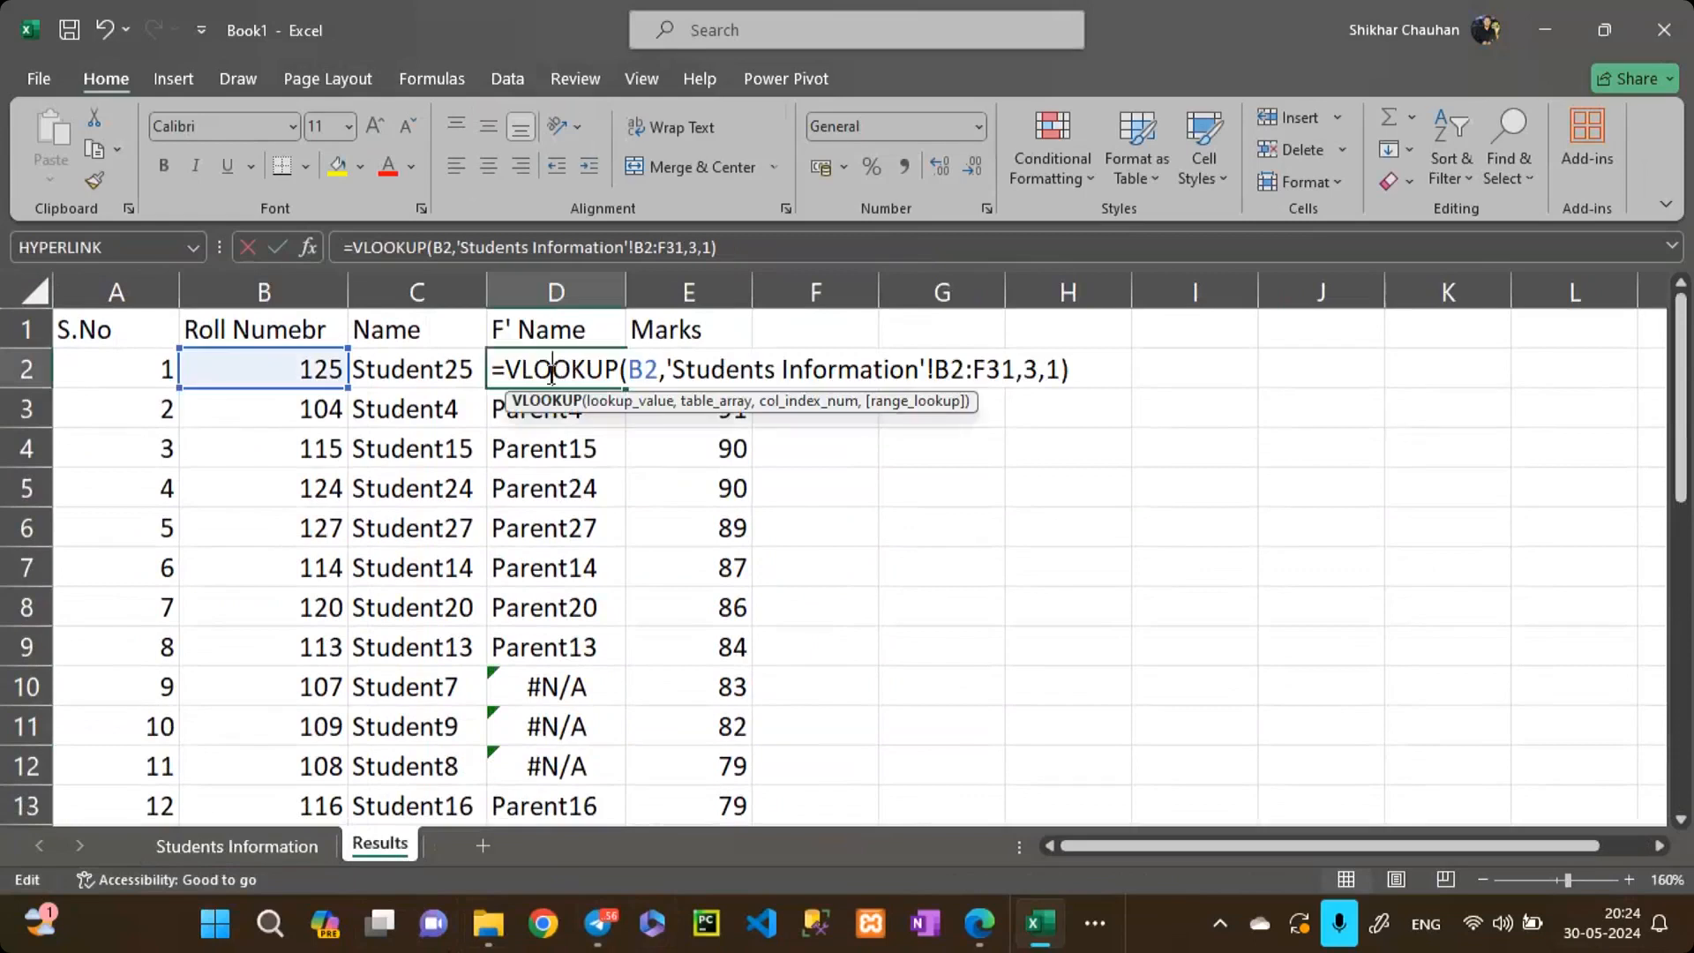
click(950, 371)
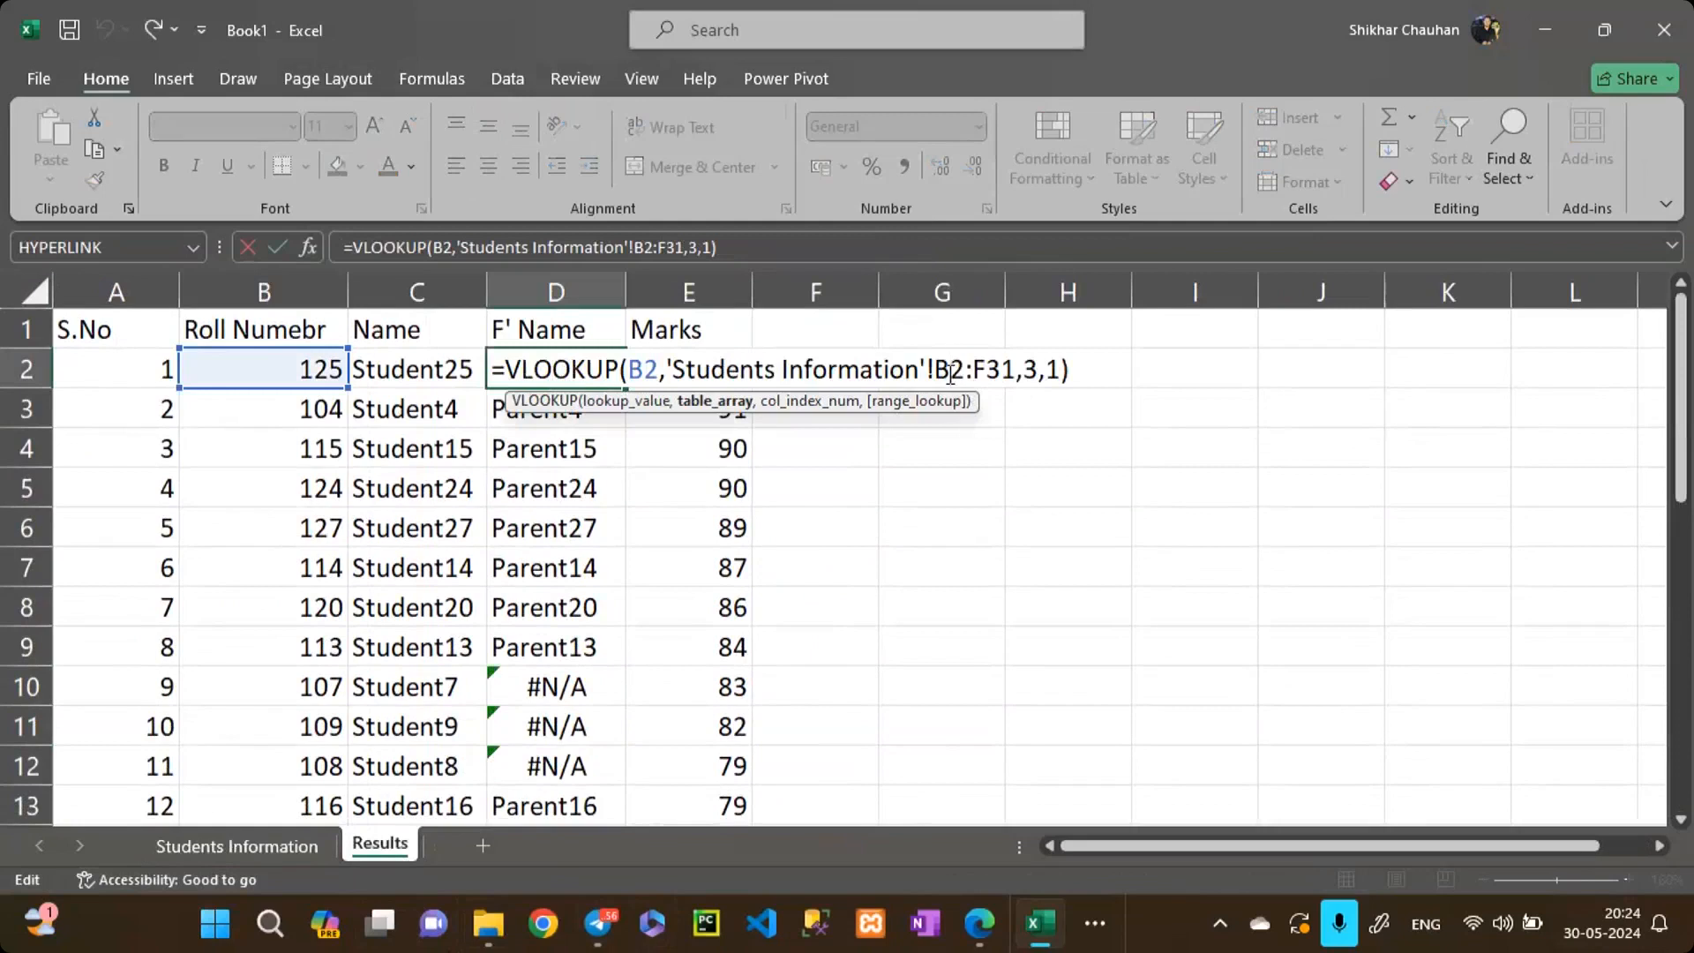
click(554, 374)
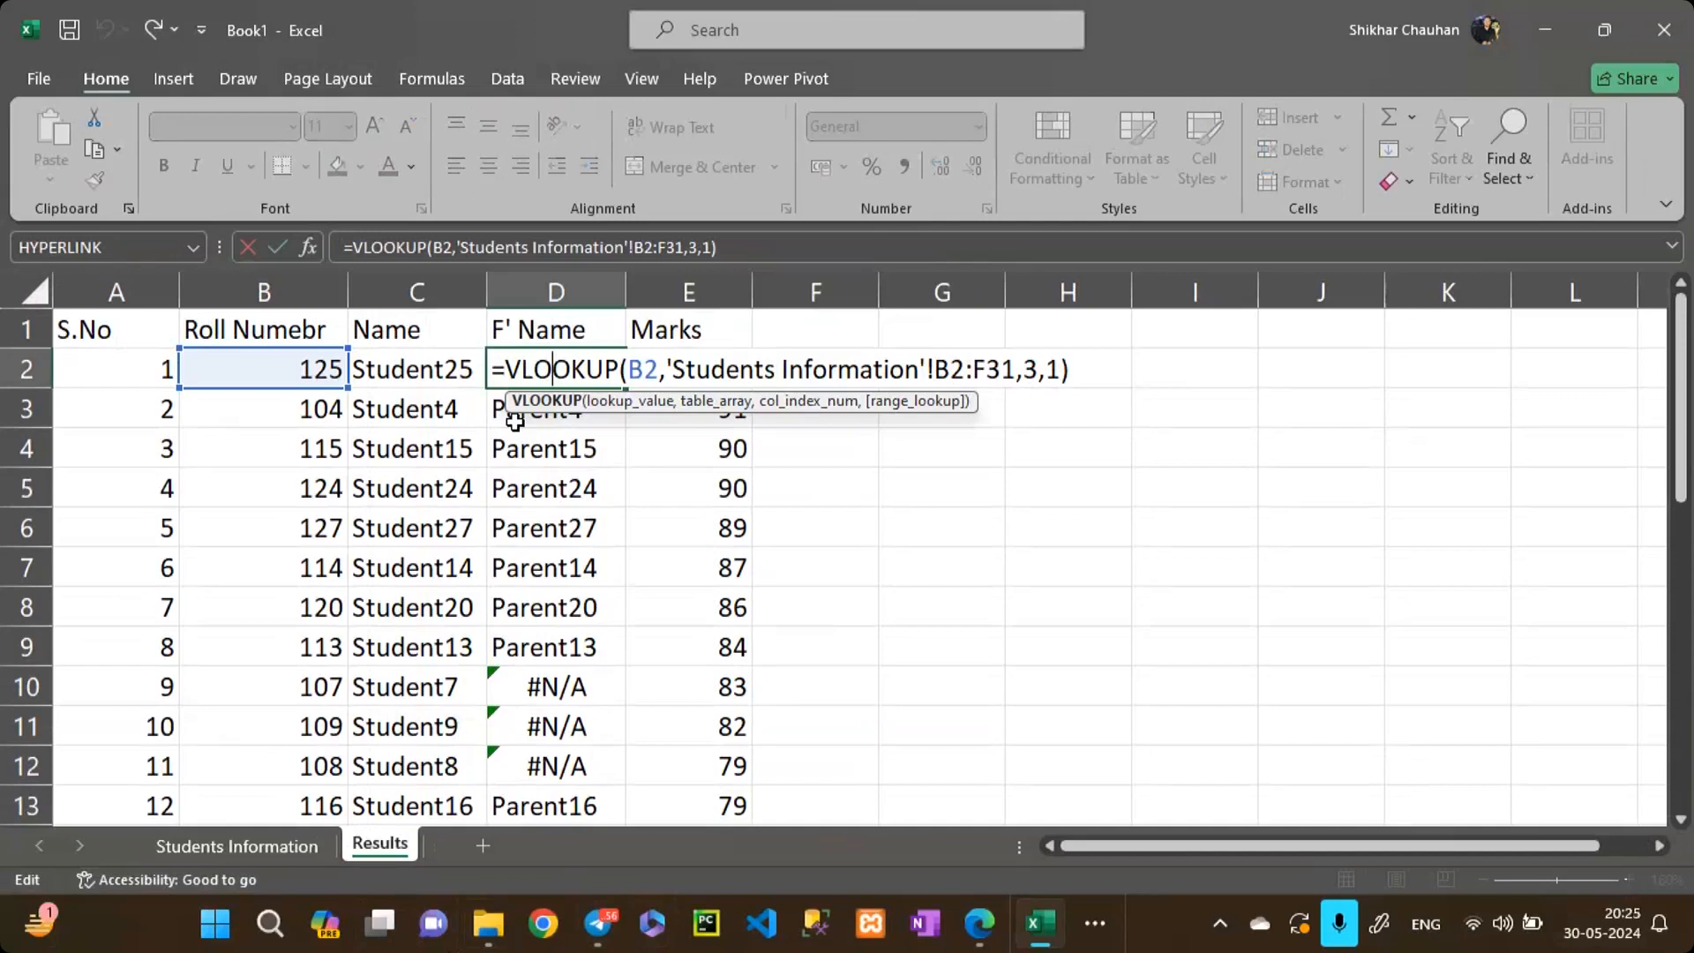
click(946, 374)
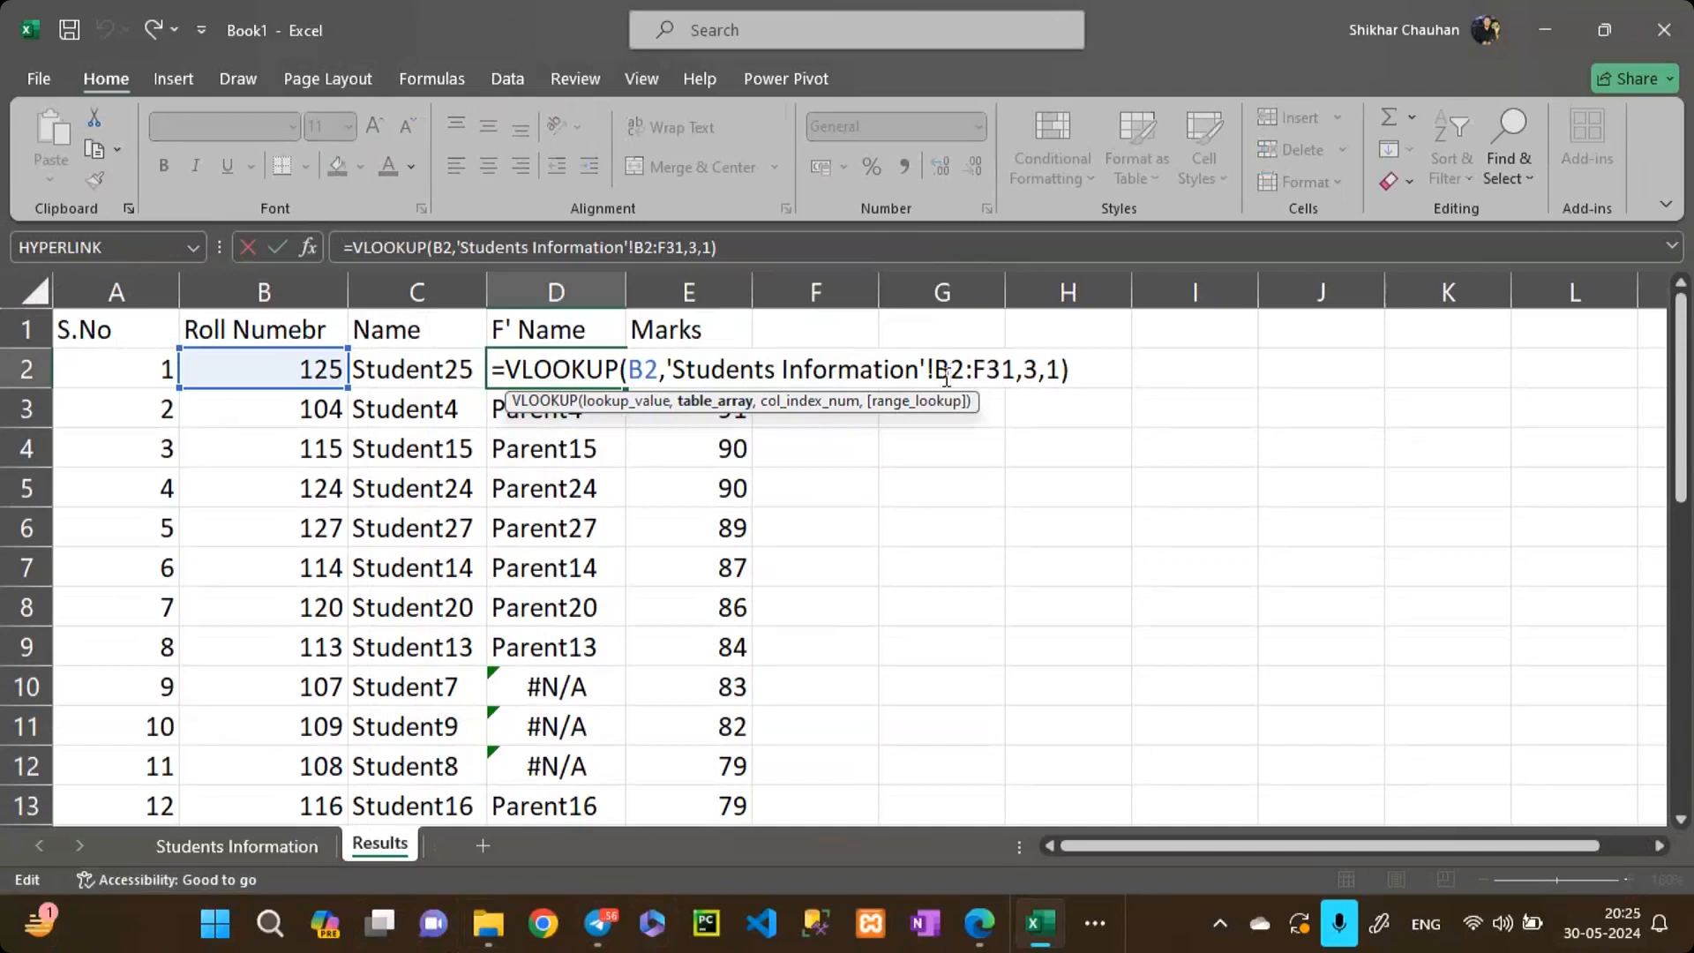
click(633, 367)
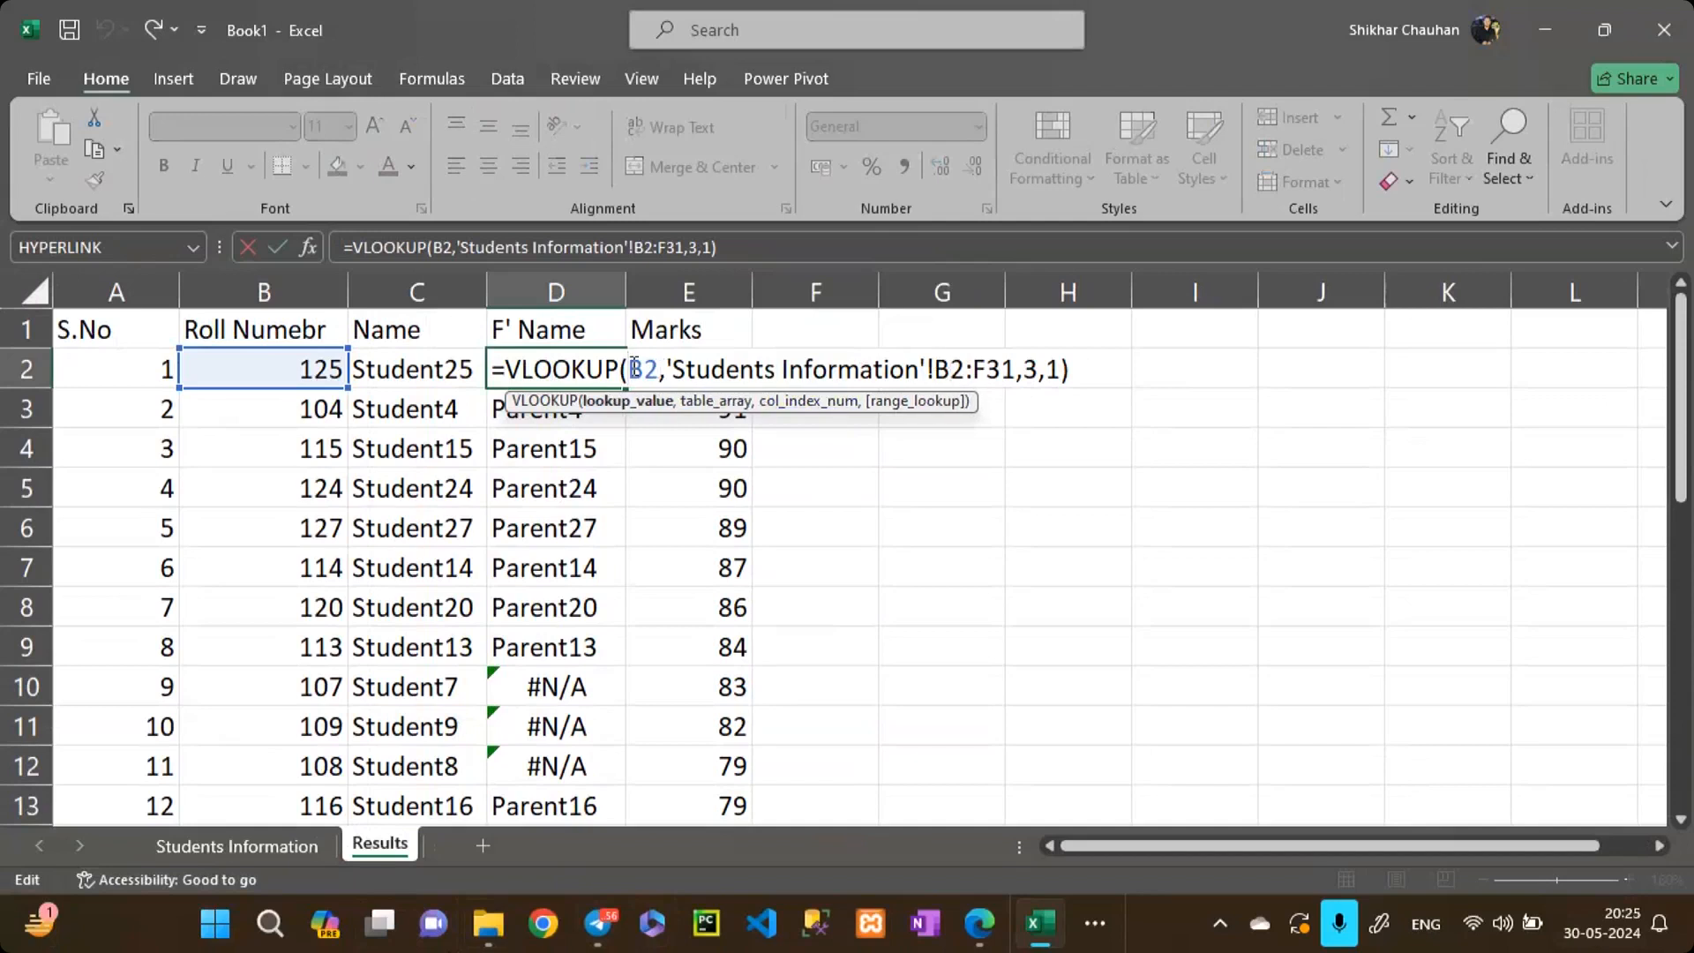
click(945, 371)
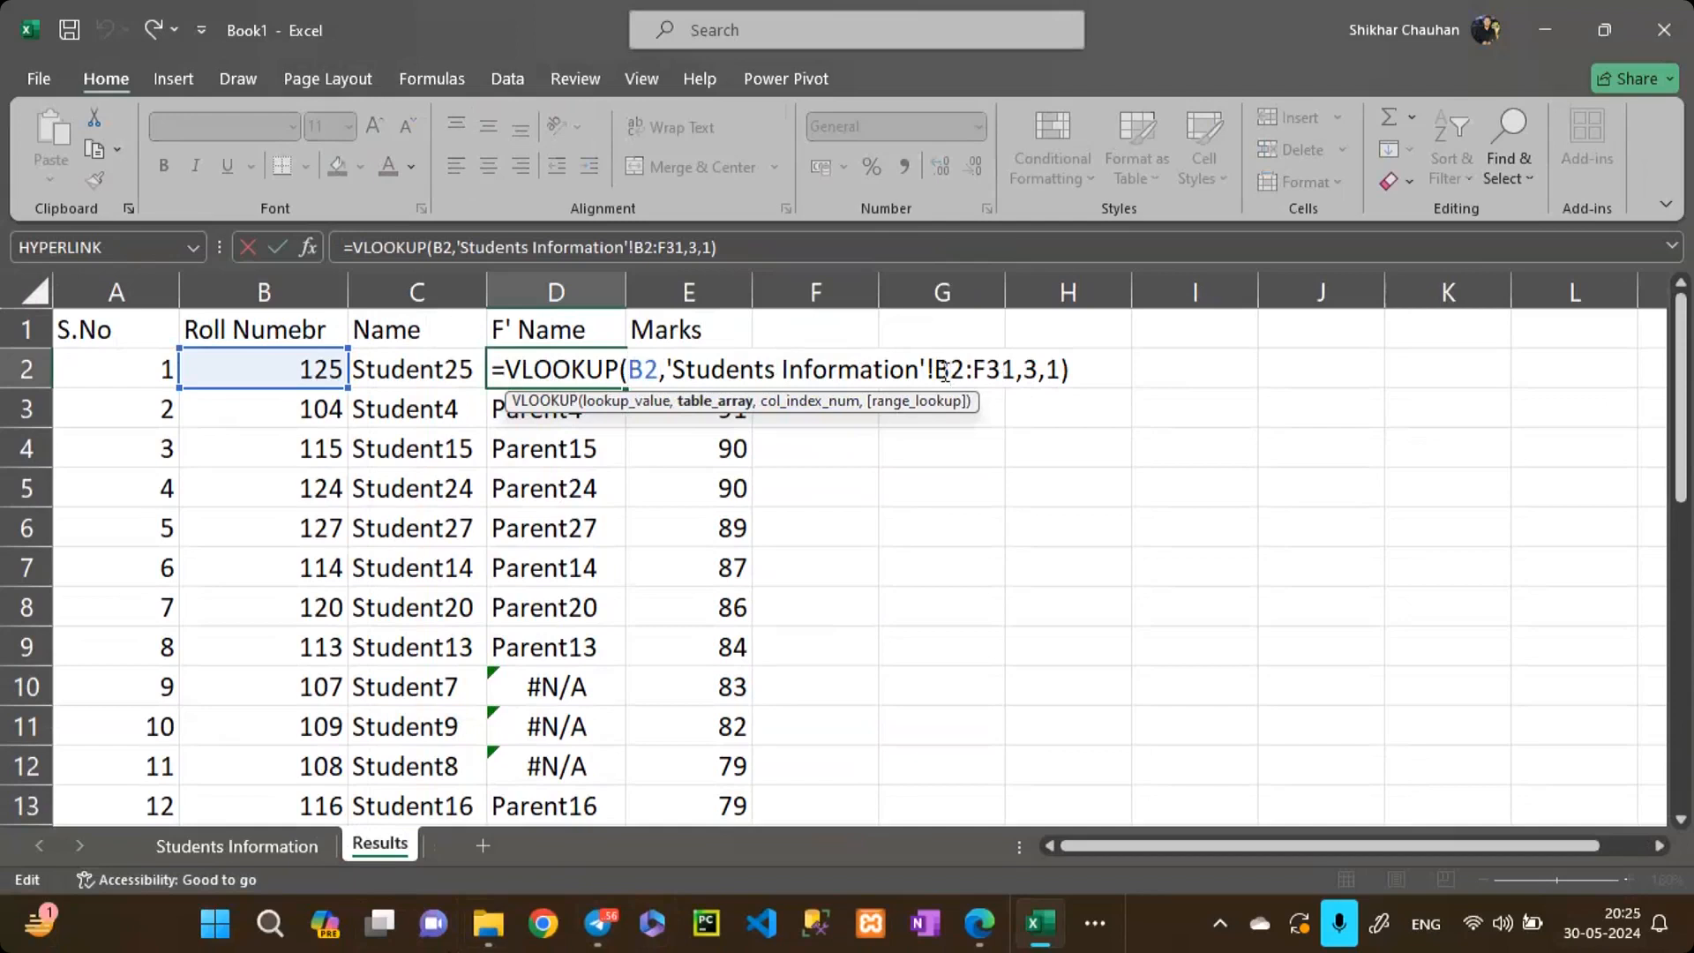
Step: Cycle the table array's B2 start reference in D2 through its absolute and mixed forms back to relative
key(F4)
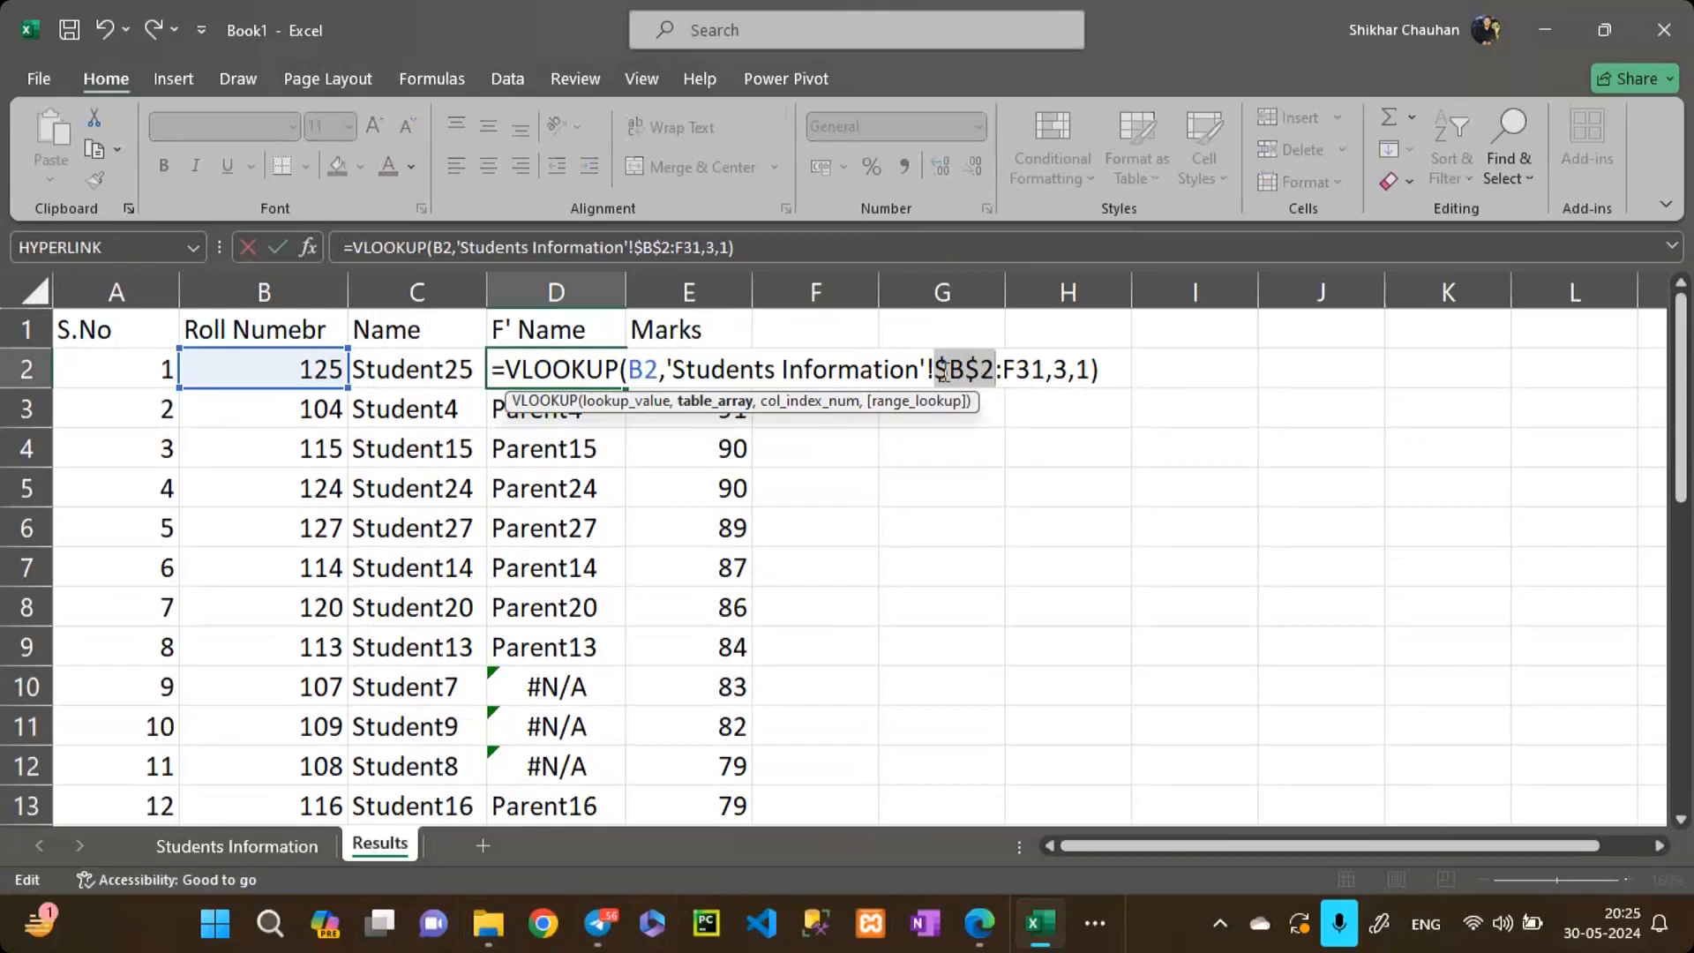
key(F4)
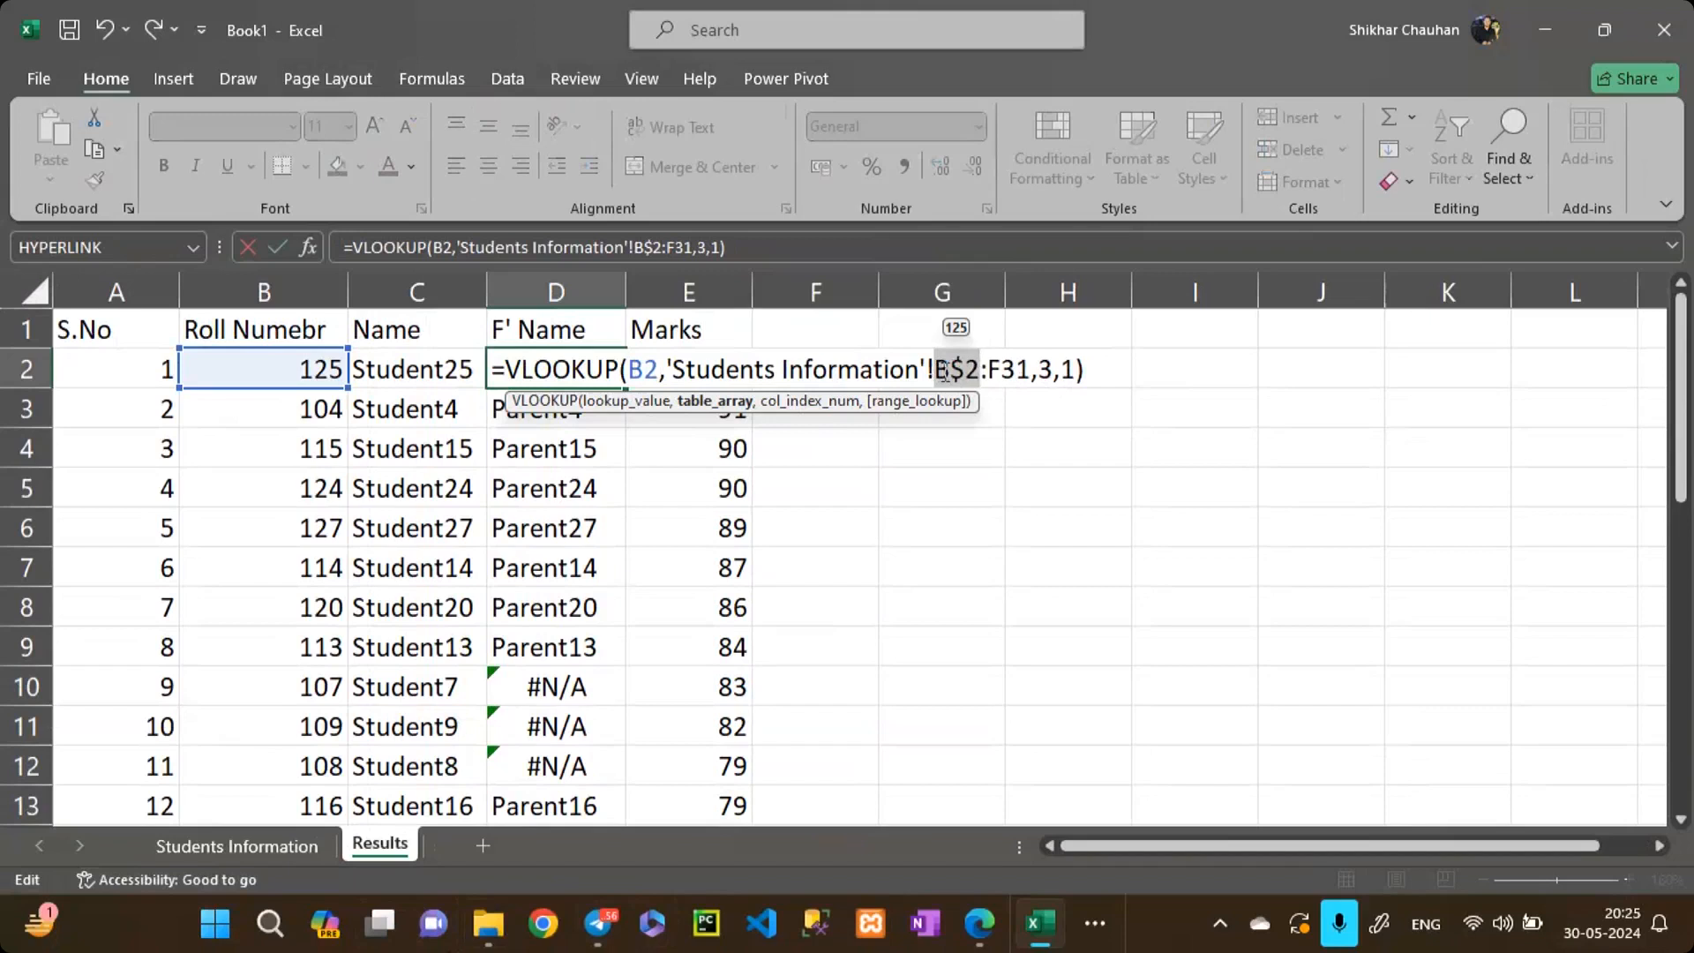
key(F4)
key(F4)
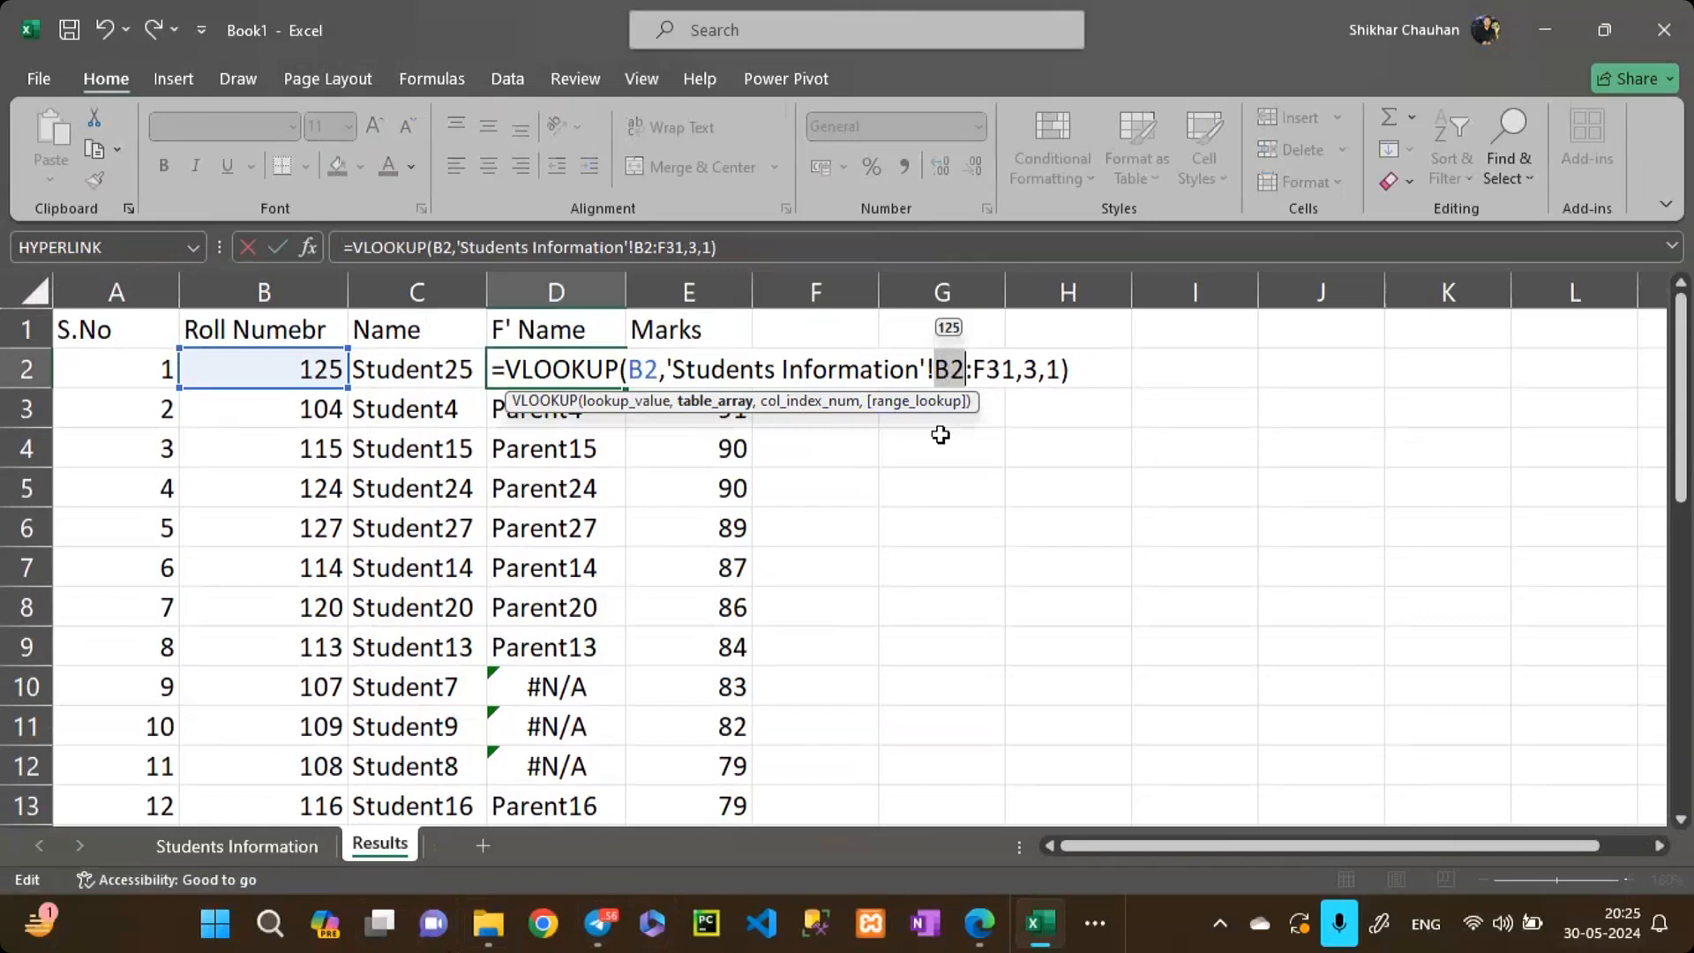
Step: Make the table array of the VLOOKUP in D2 absolute as $B$2:$F$31 and commit the formula
key(F4)
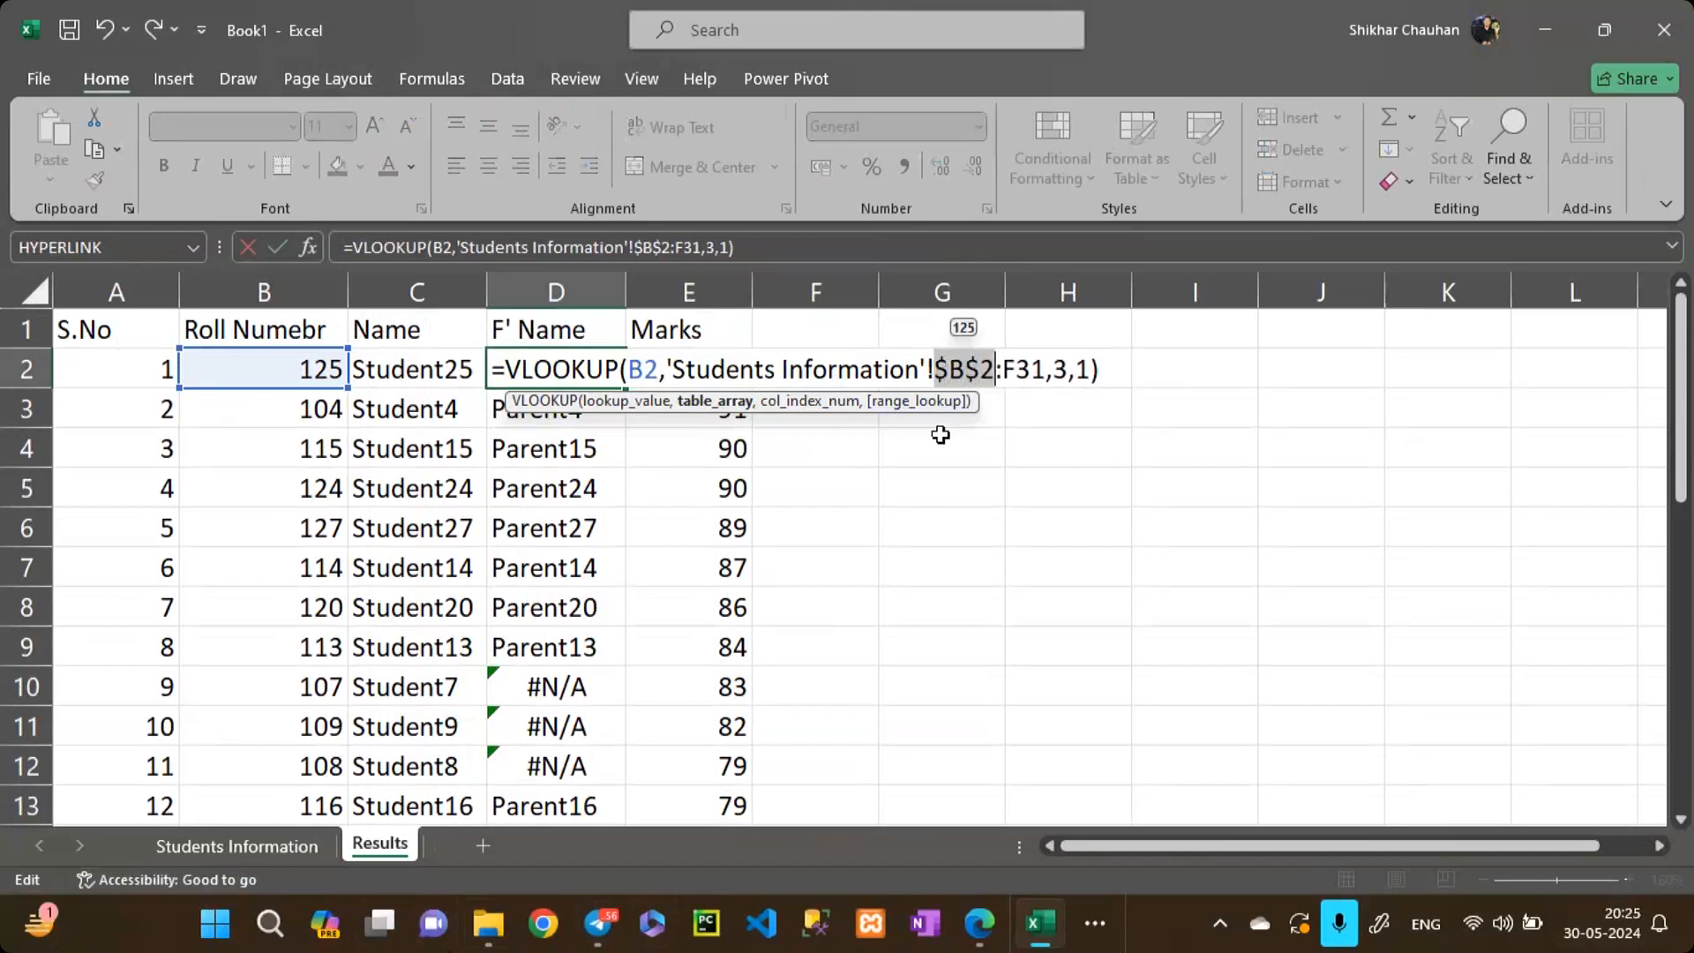
key(Right)
key(Right)
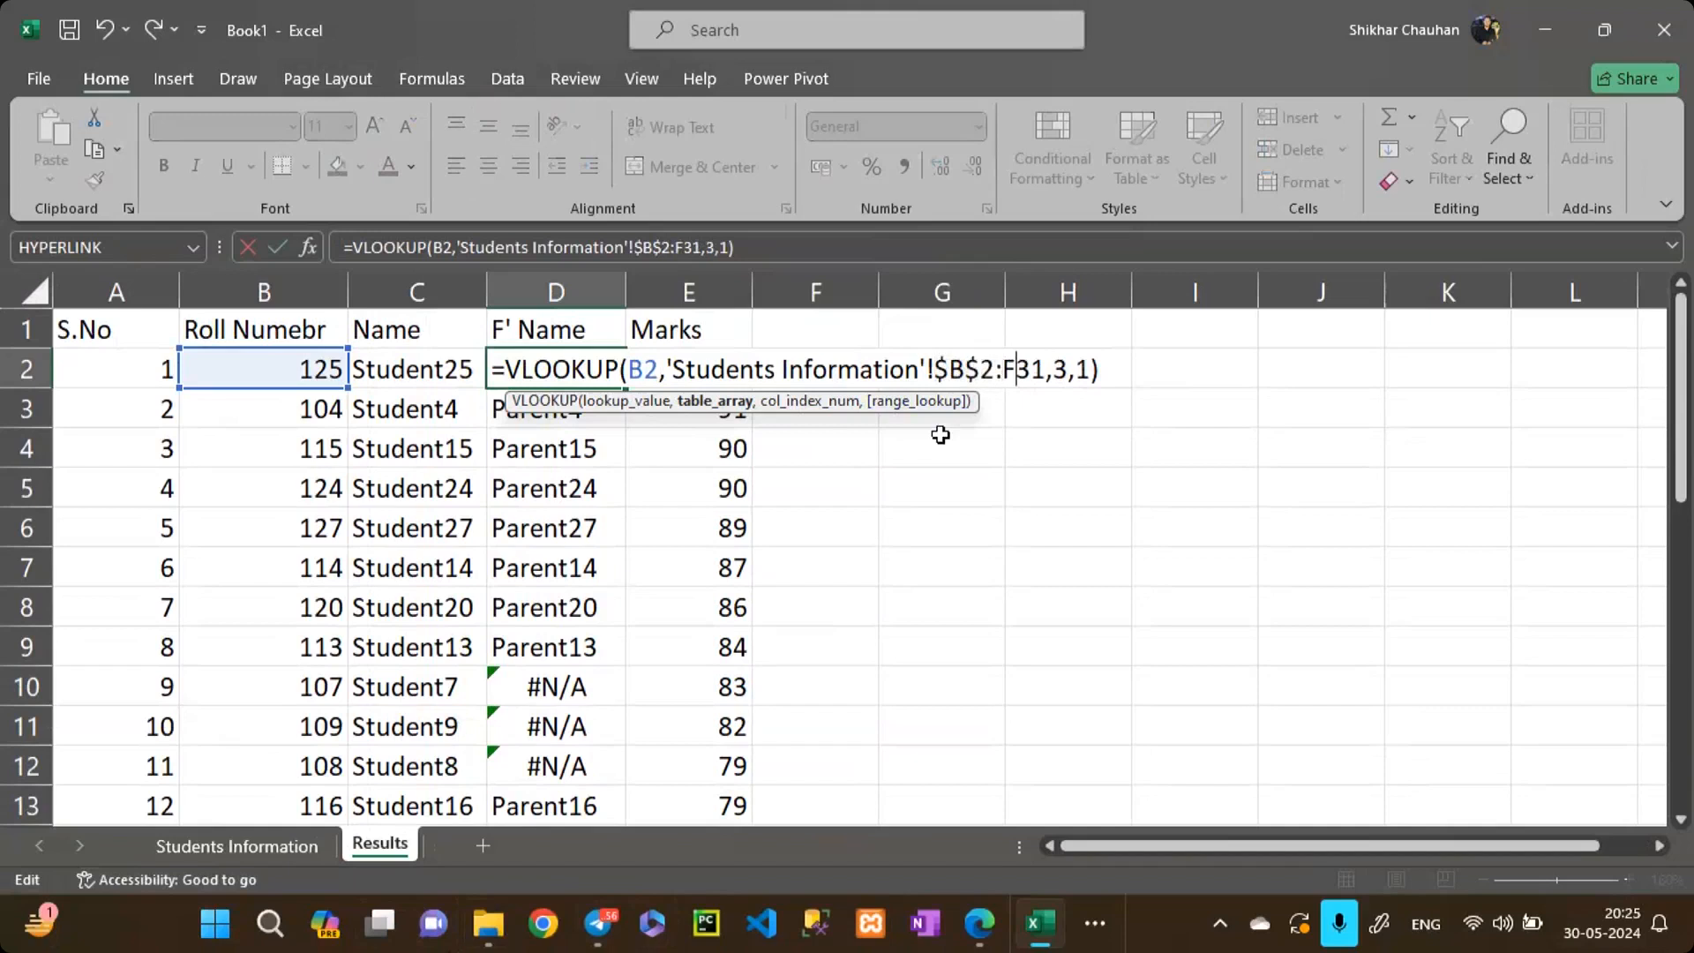
key(F4)
key(Return)
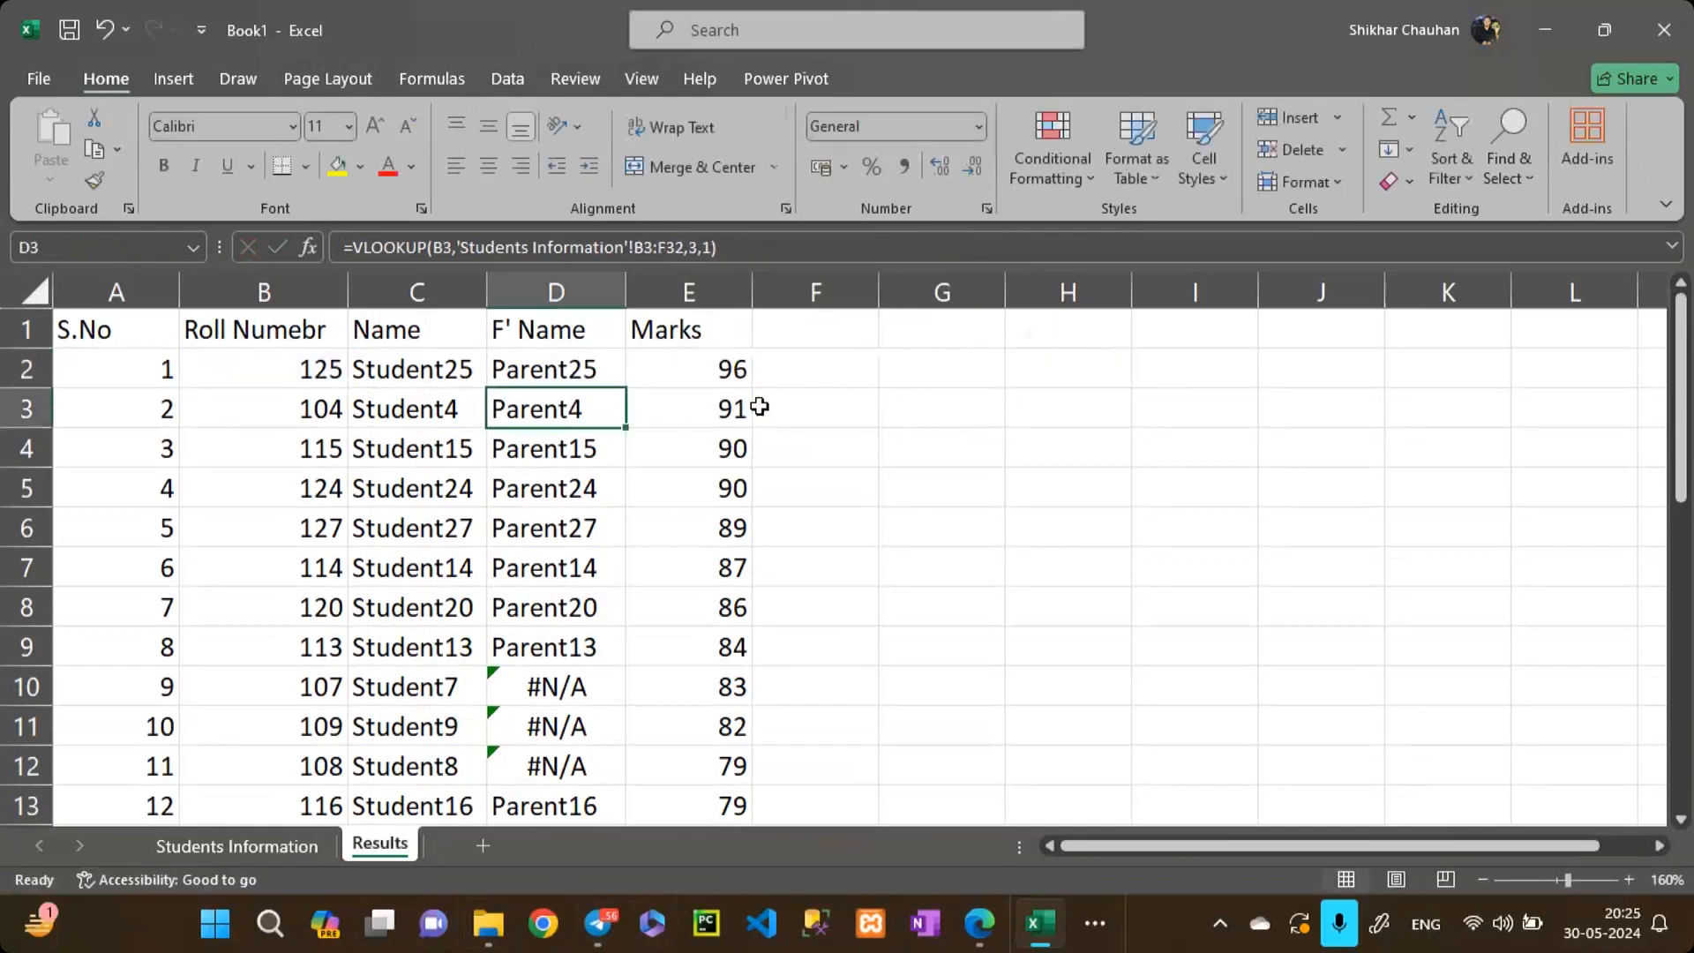
Step: Fill the VLOOKUP with the absolute range from D2 down to D31 and check the F' Name column
click(607, 376)
double_click(626, 388)
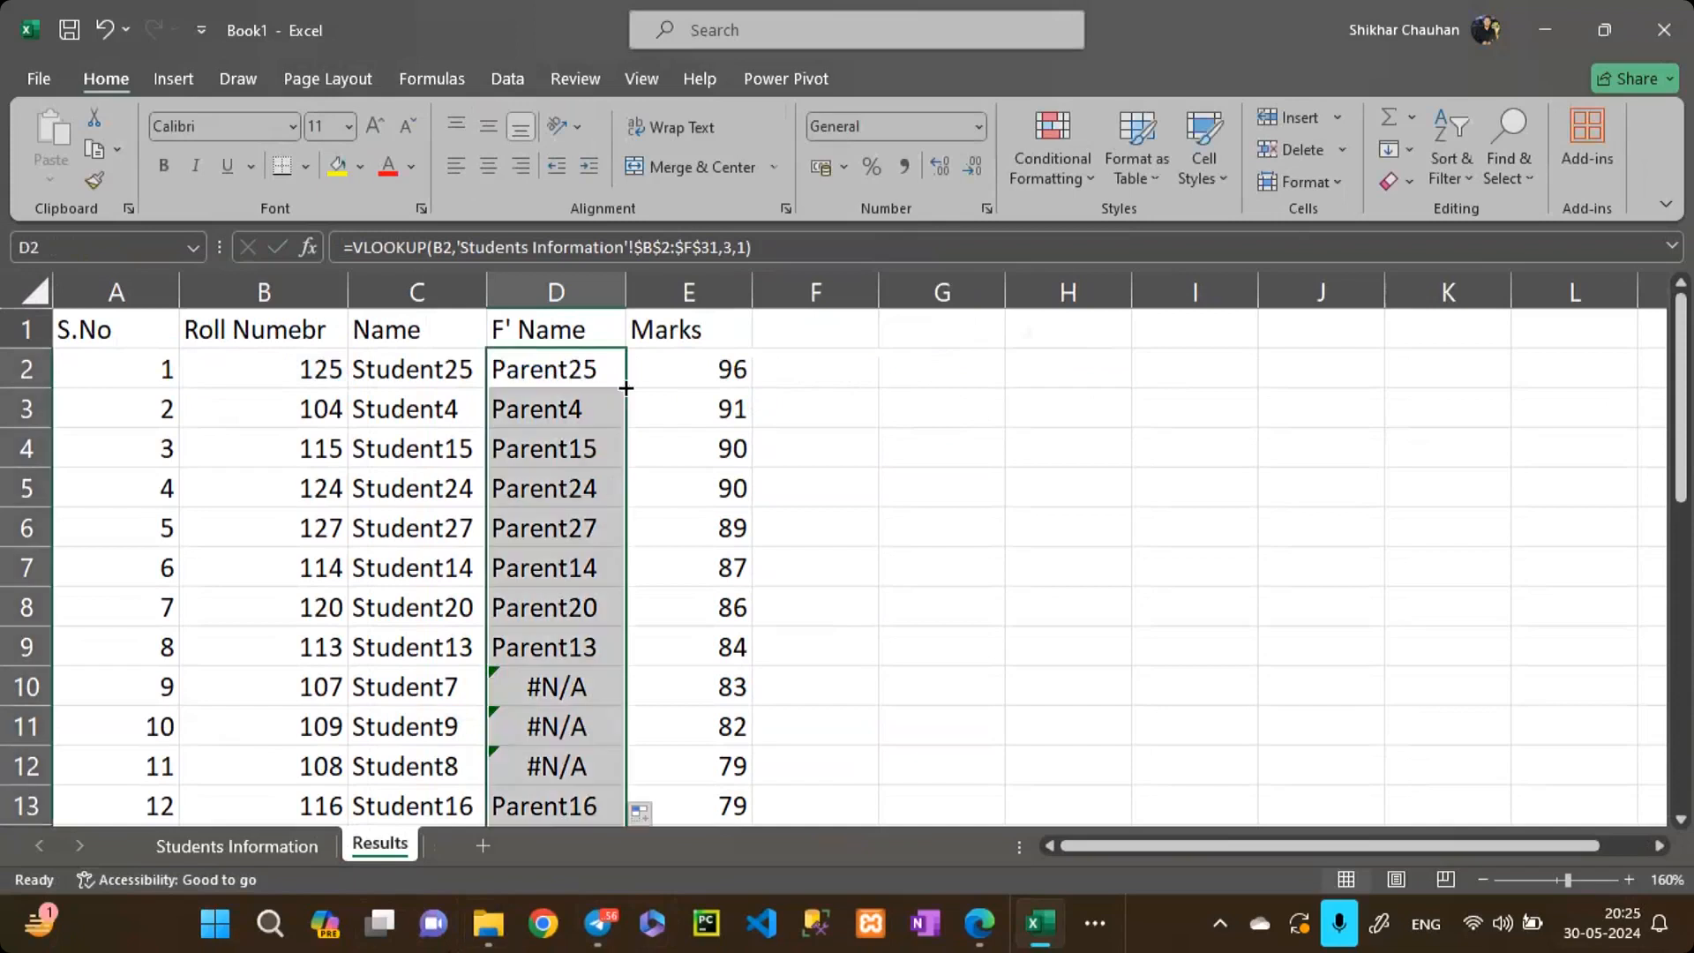
scroll(605, 536, down, 1)
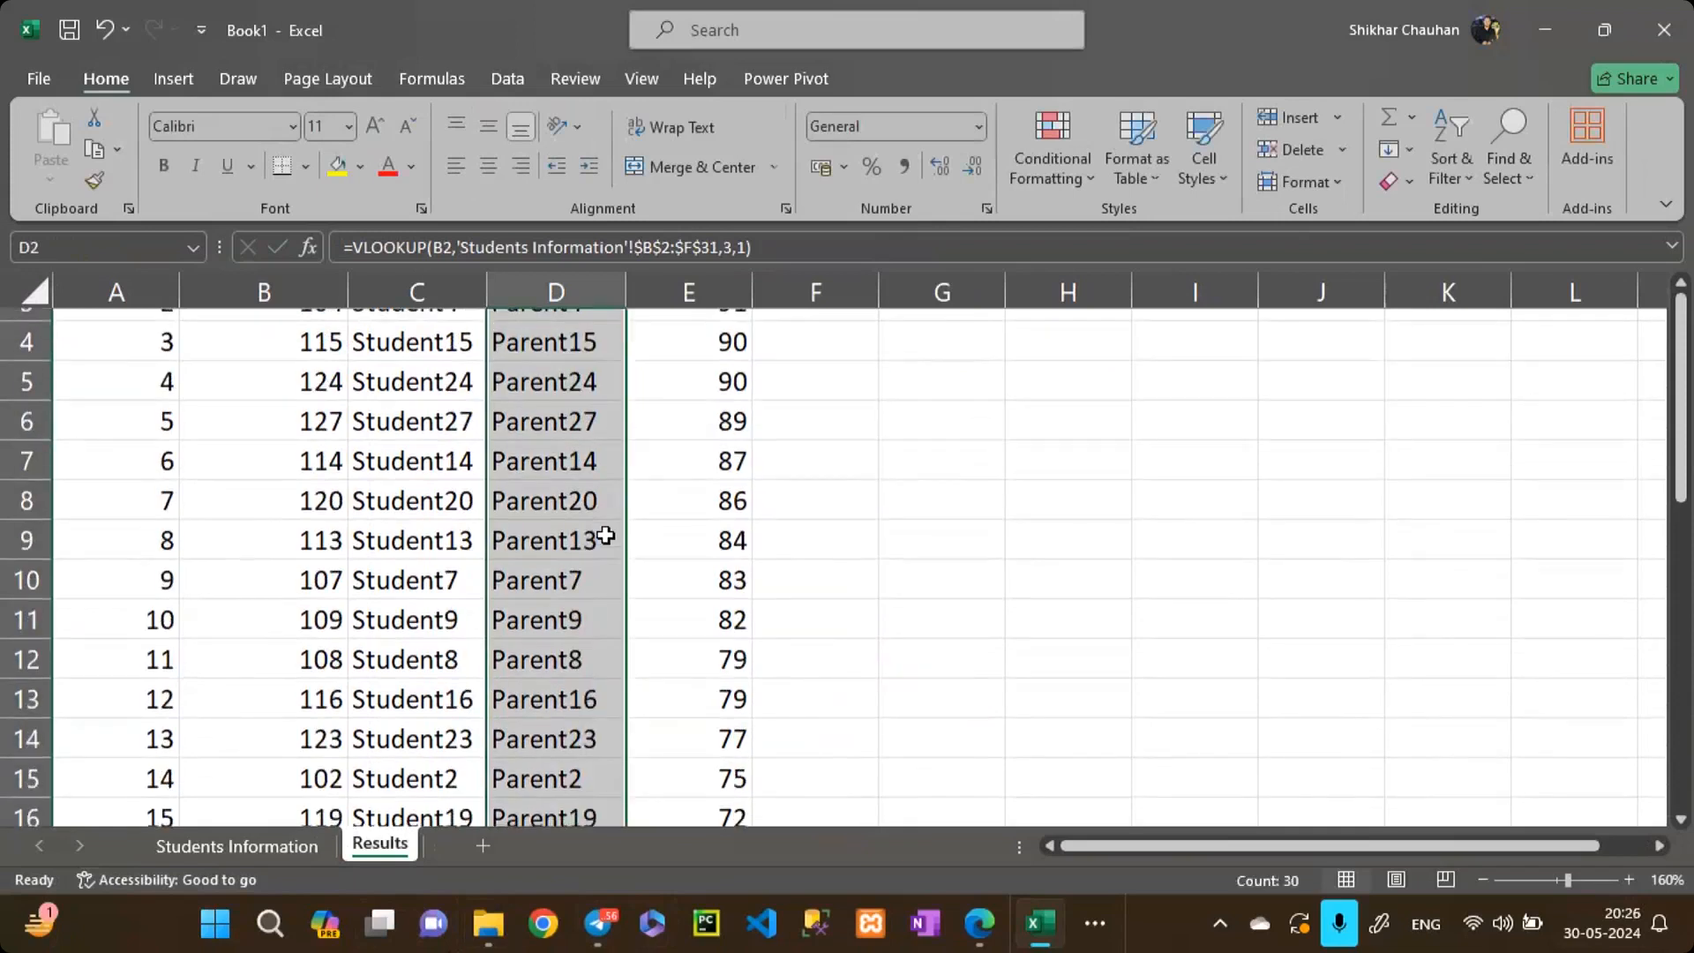
scroll(605, 536, down, 5)
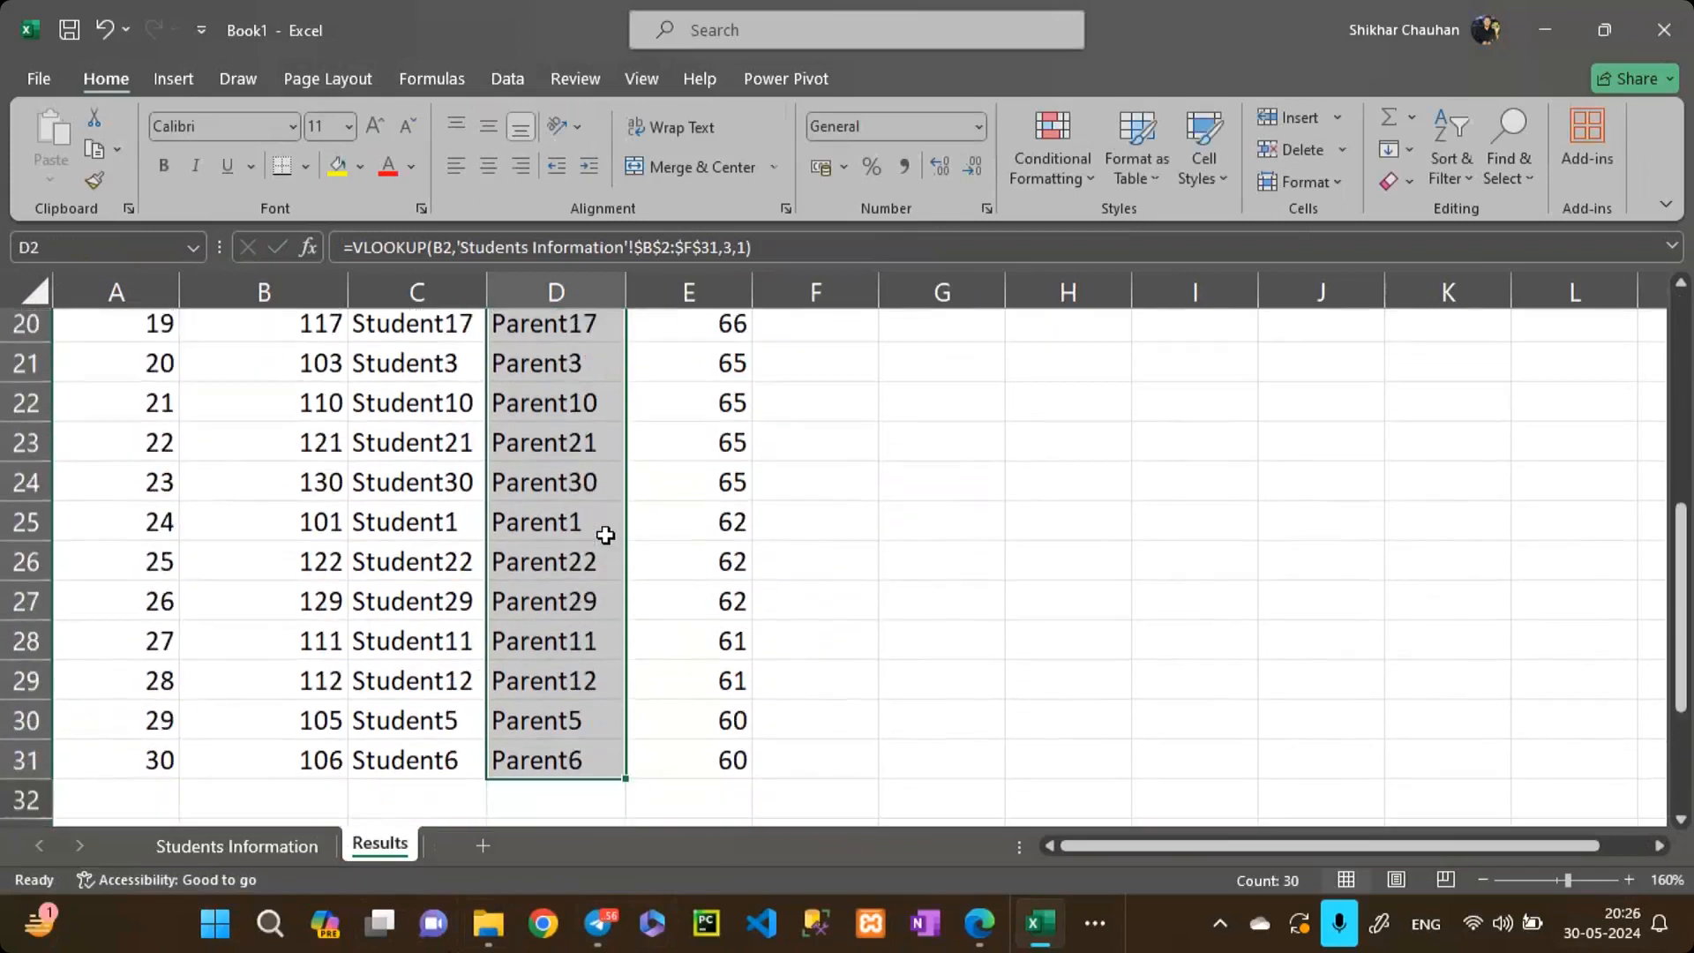
scroll(606, 535, down, 1)
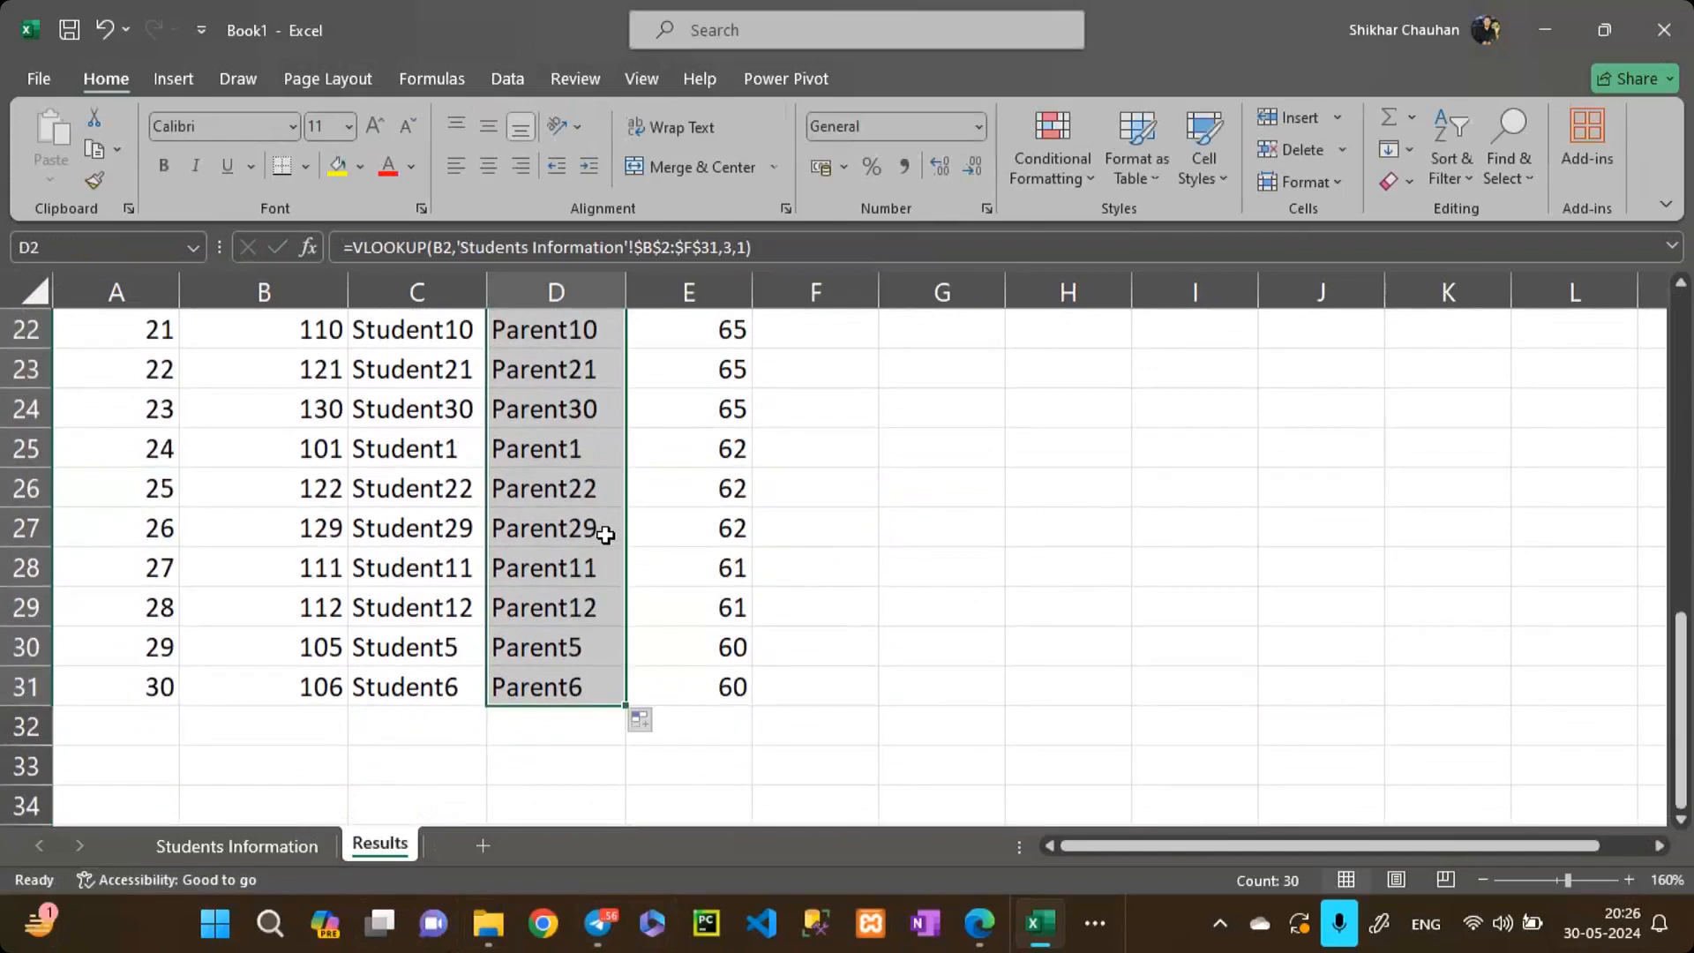
scroll(606, 536, up, 6)
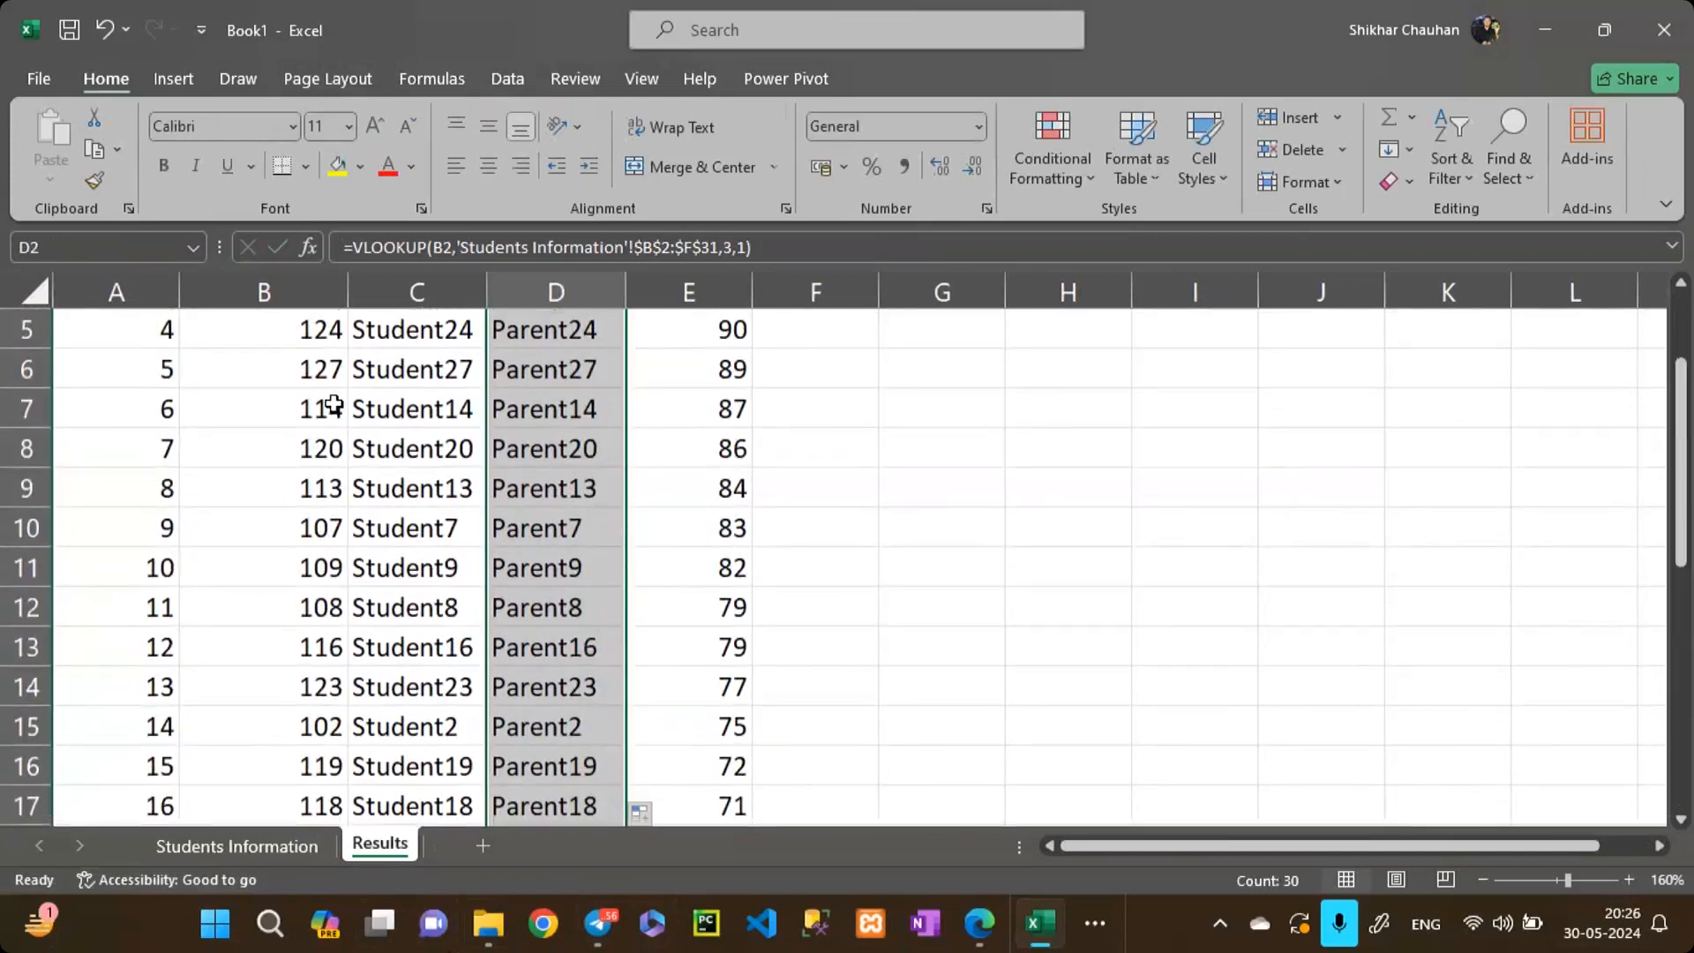
Step: Clear the roll number of Student14 in B7 of Results
click(334, 406)
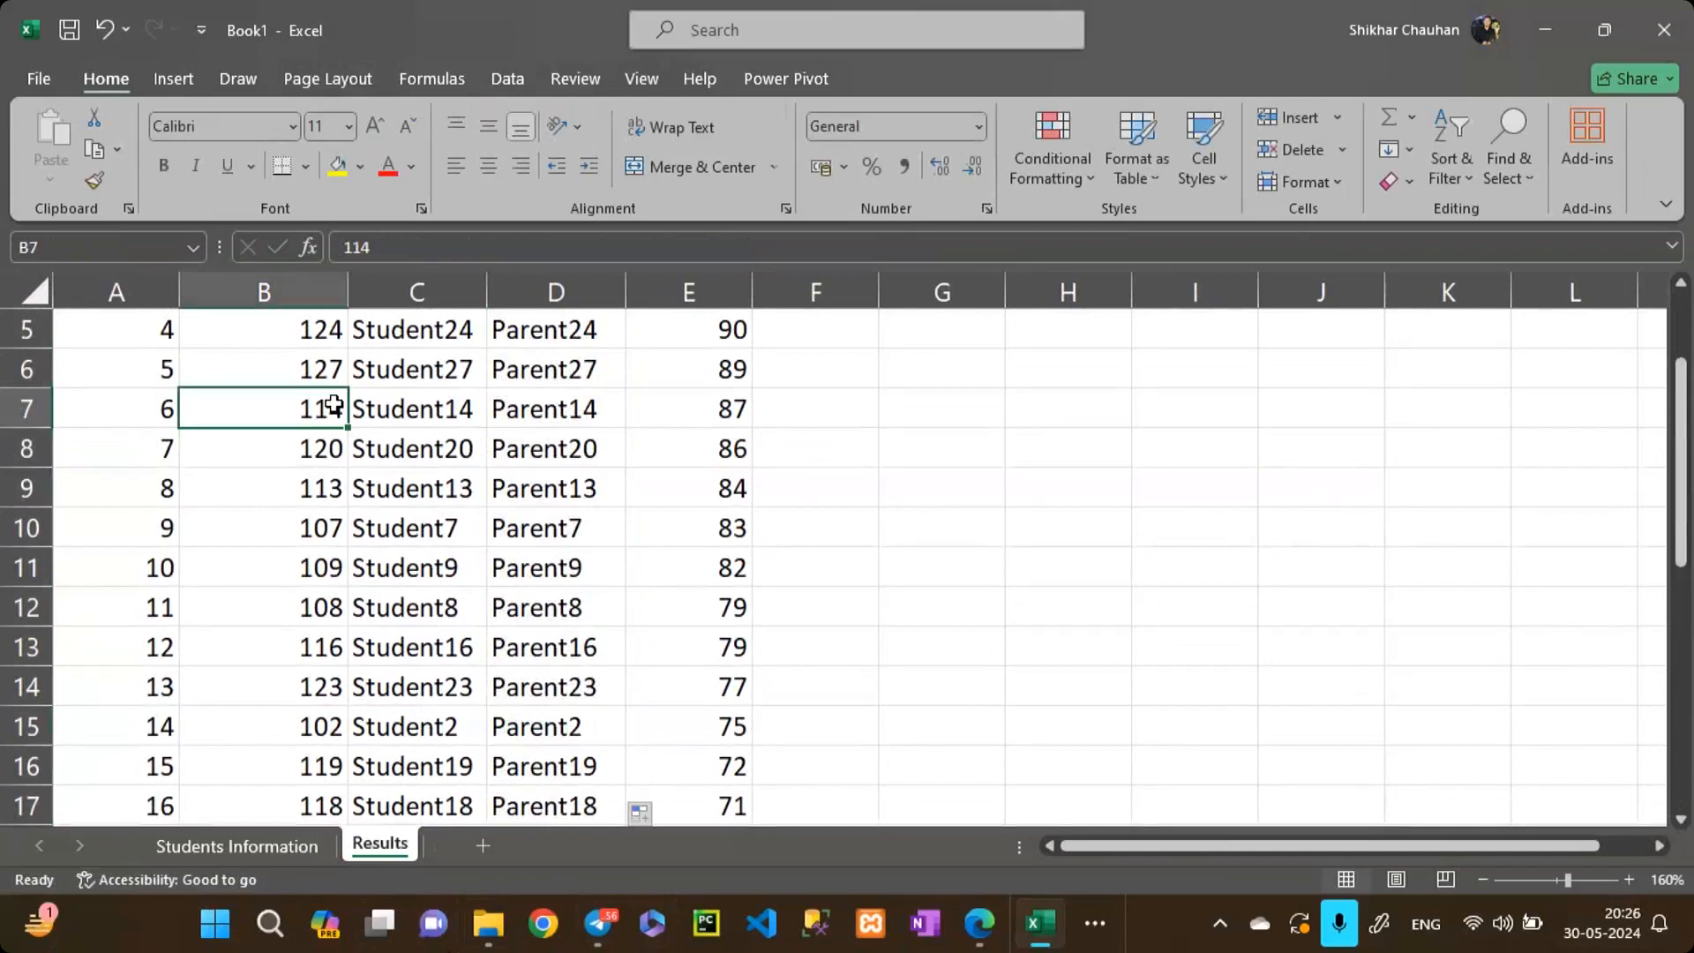
key(Delete)
key(Down)
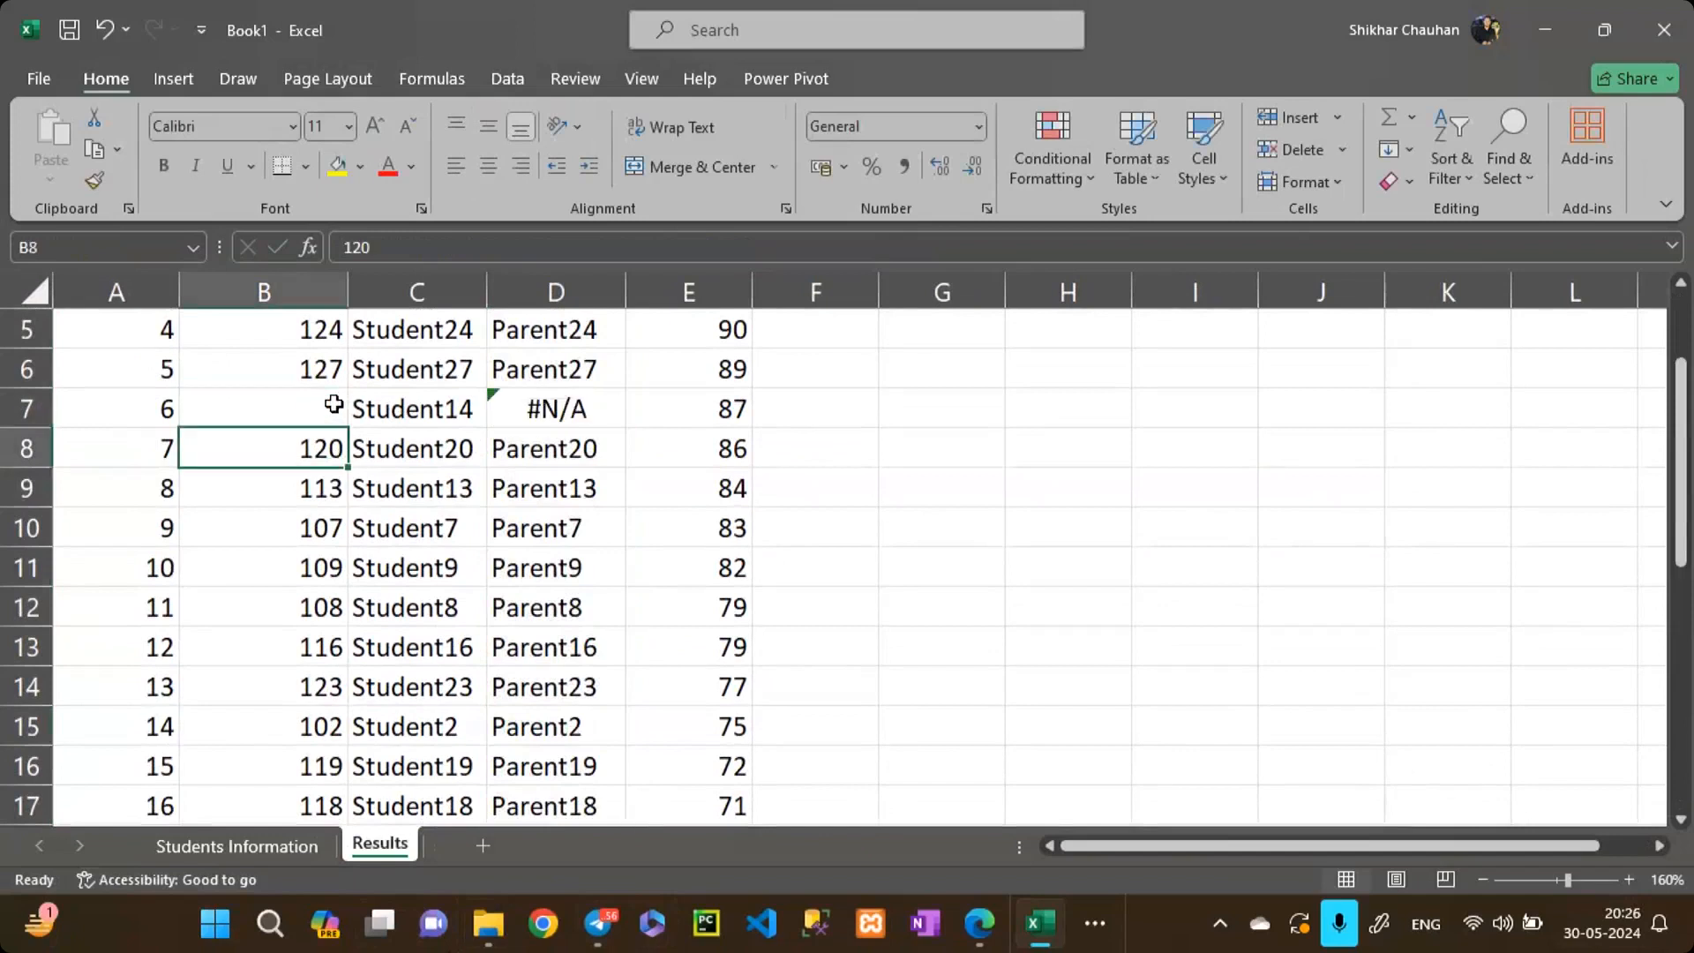
Step: Inspect the lookup formula in D7 and undo the clearing of Student14's roll number in B7
click(549, 414)
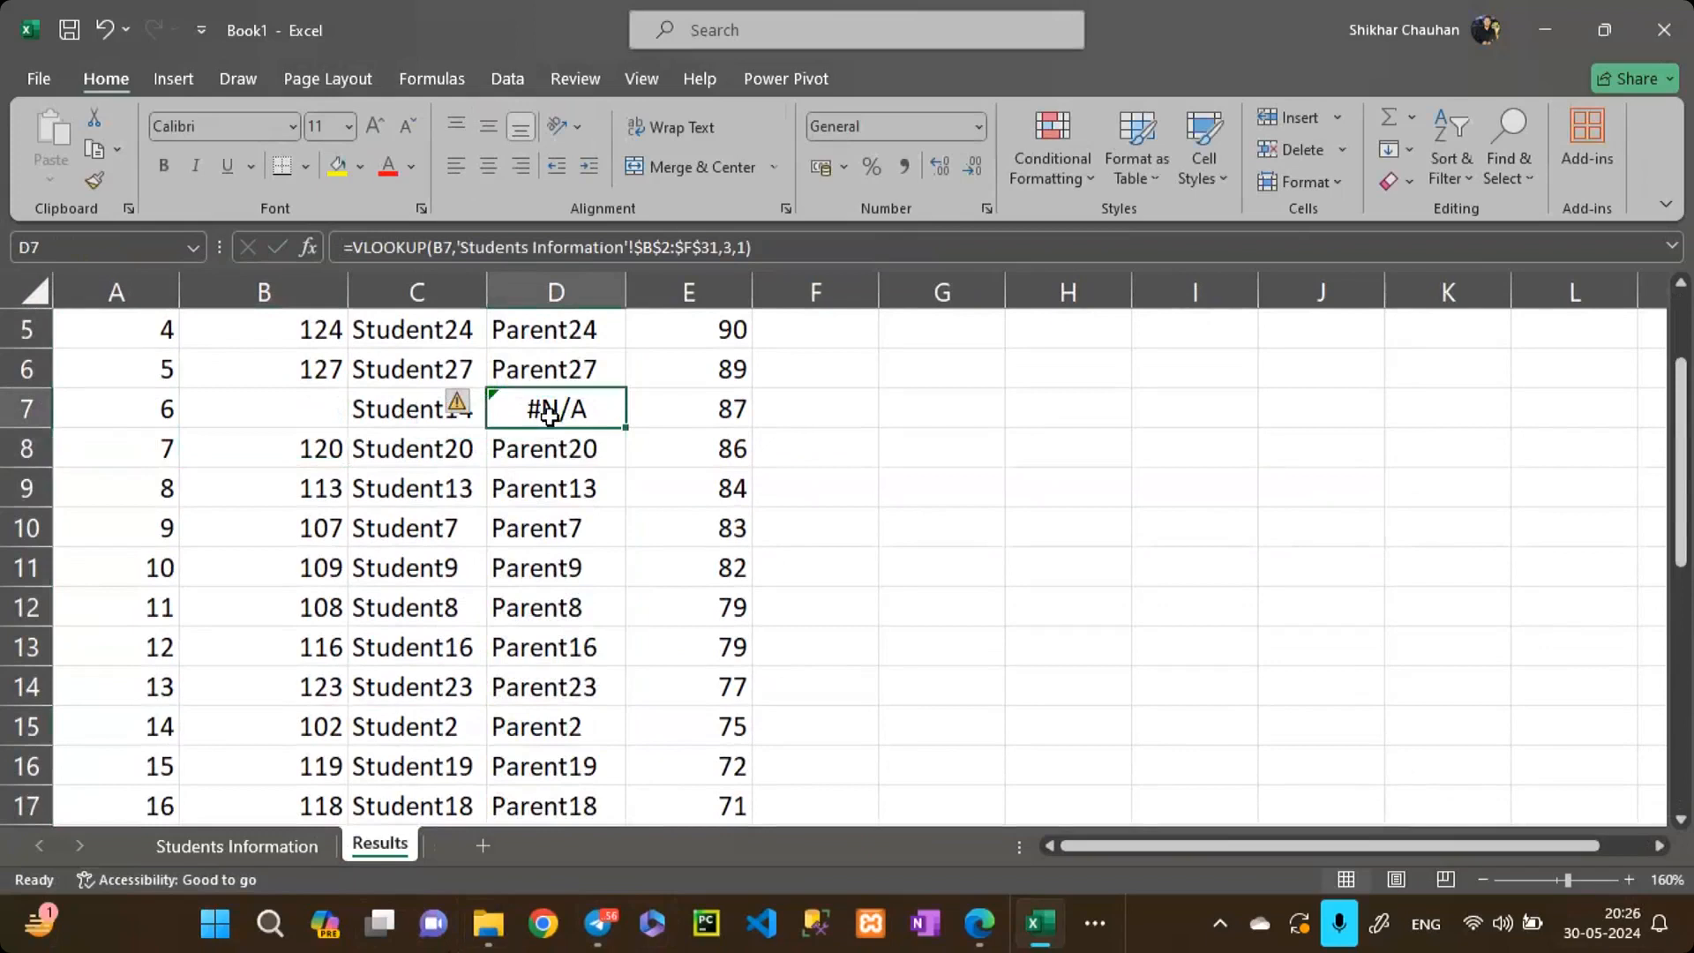
click(344, 402)
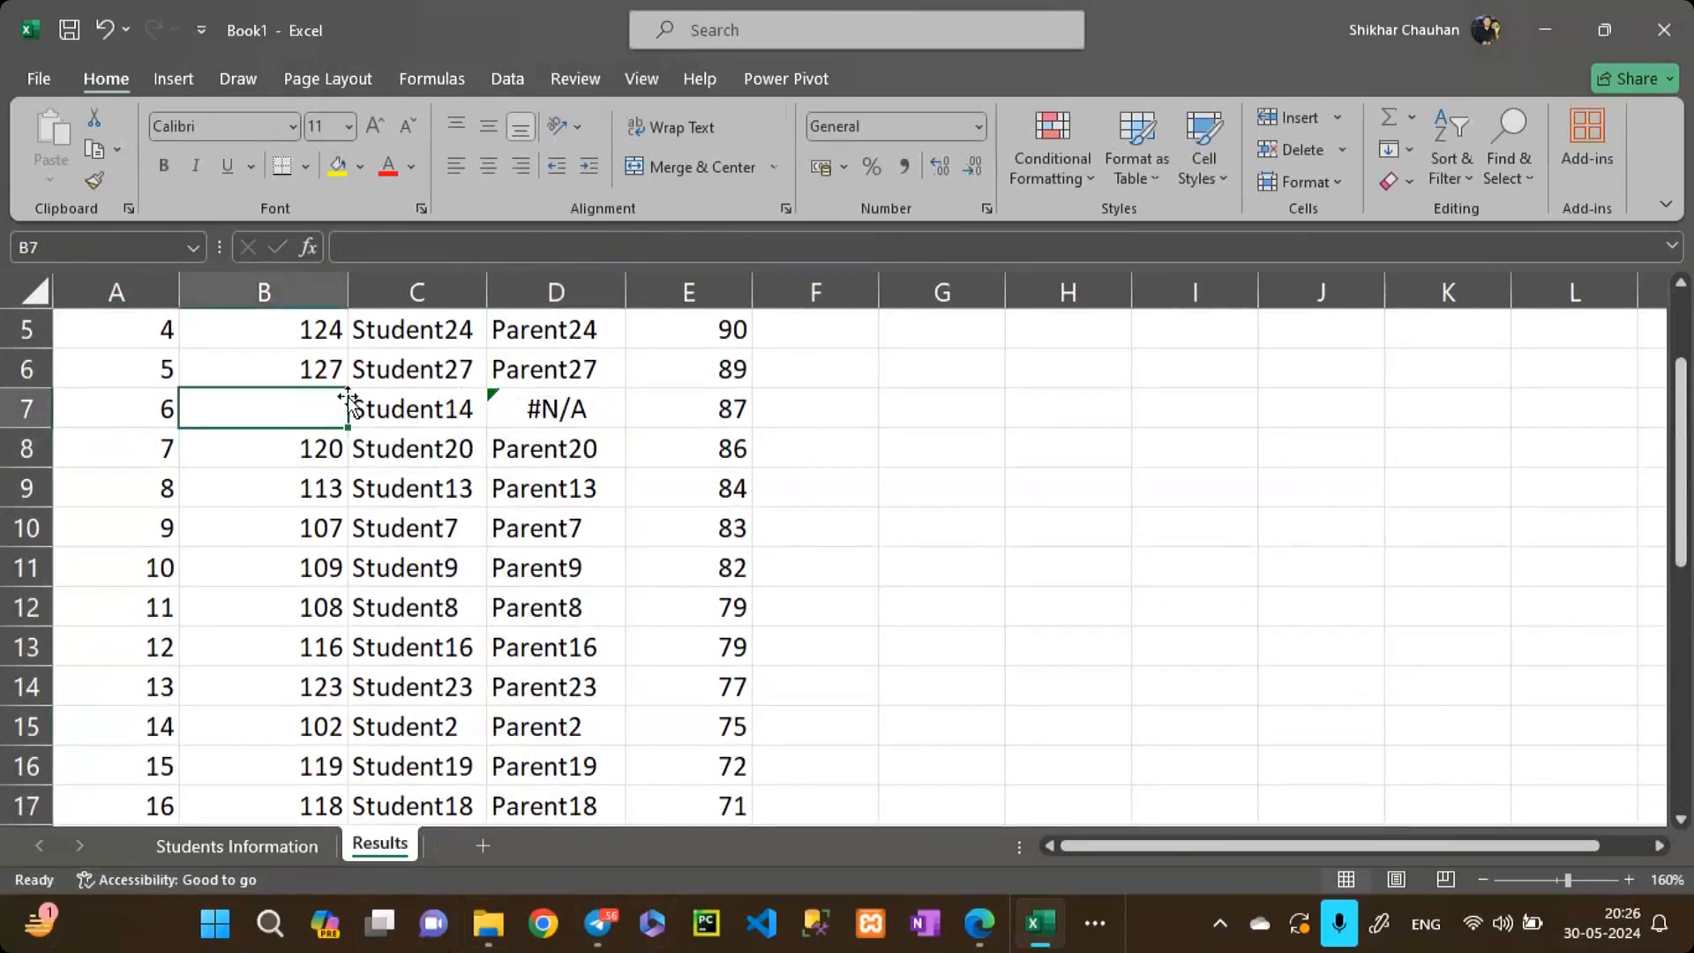
key(ctrl+z)
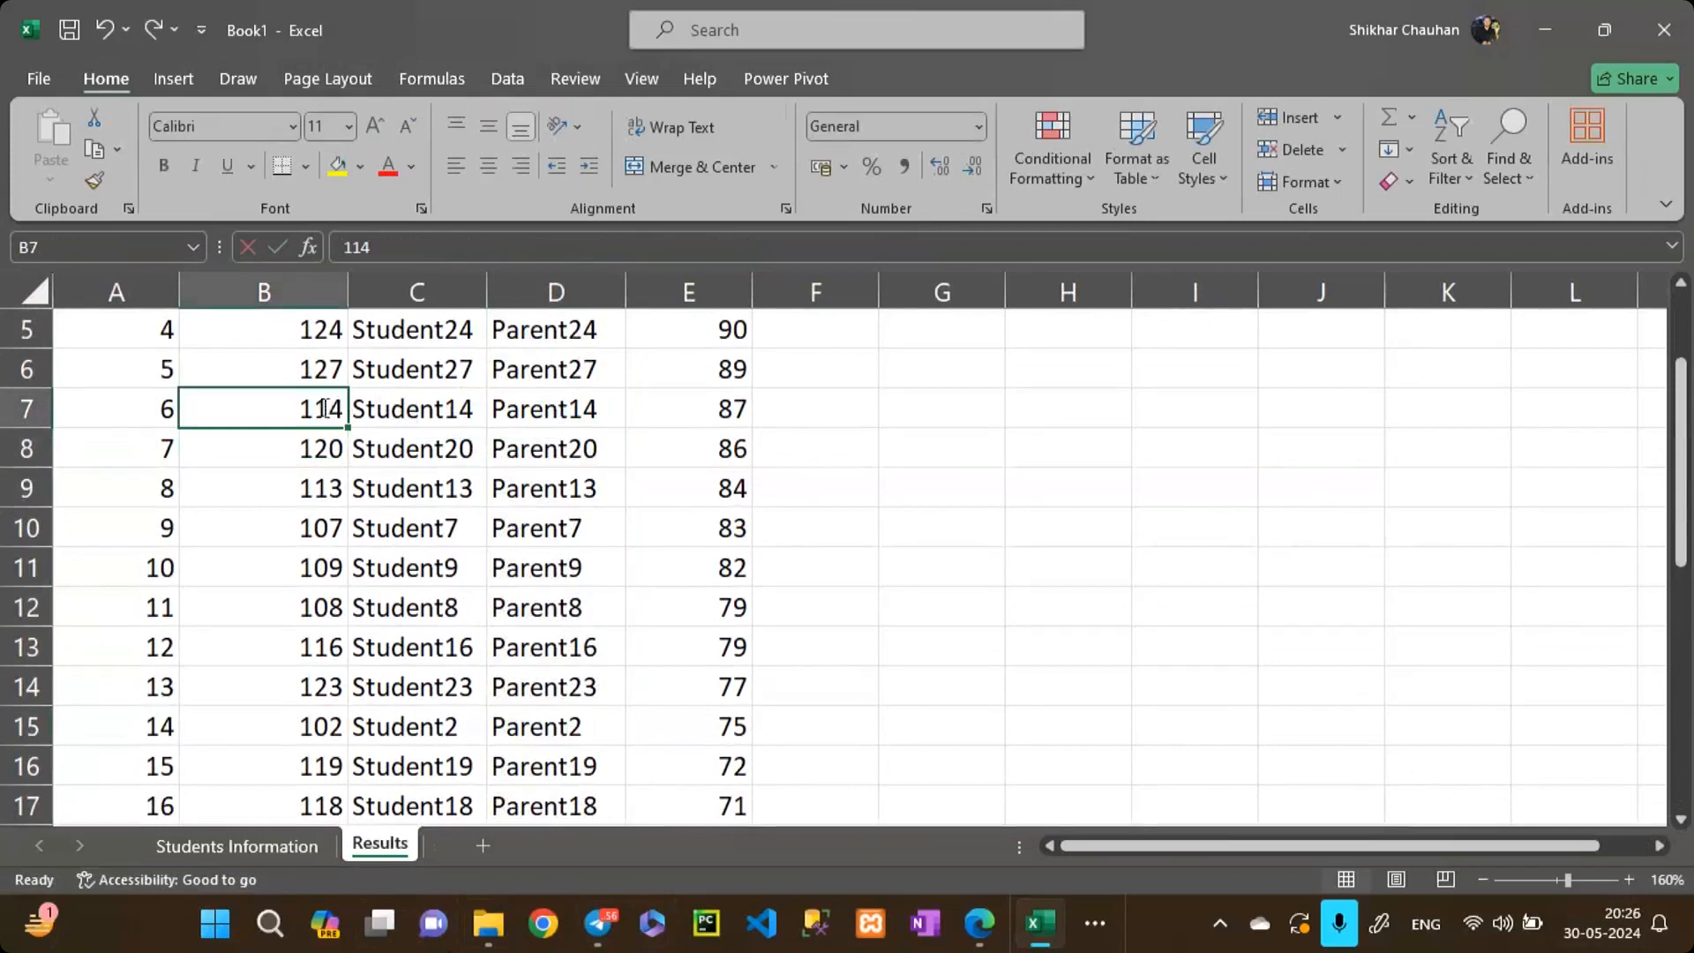
Step: Try 134 as Student14's roll number in B7 of Results and undo that edit
double_click(323, 408)
key(BackSpace)
text(3)
key(Return)
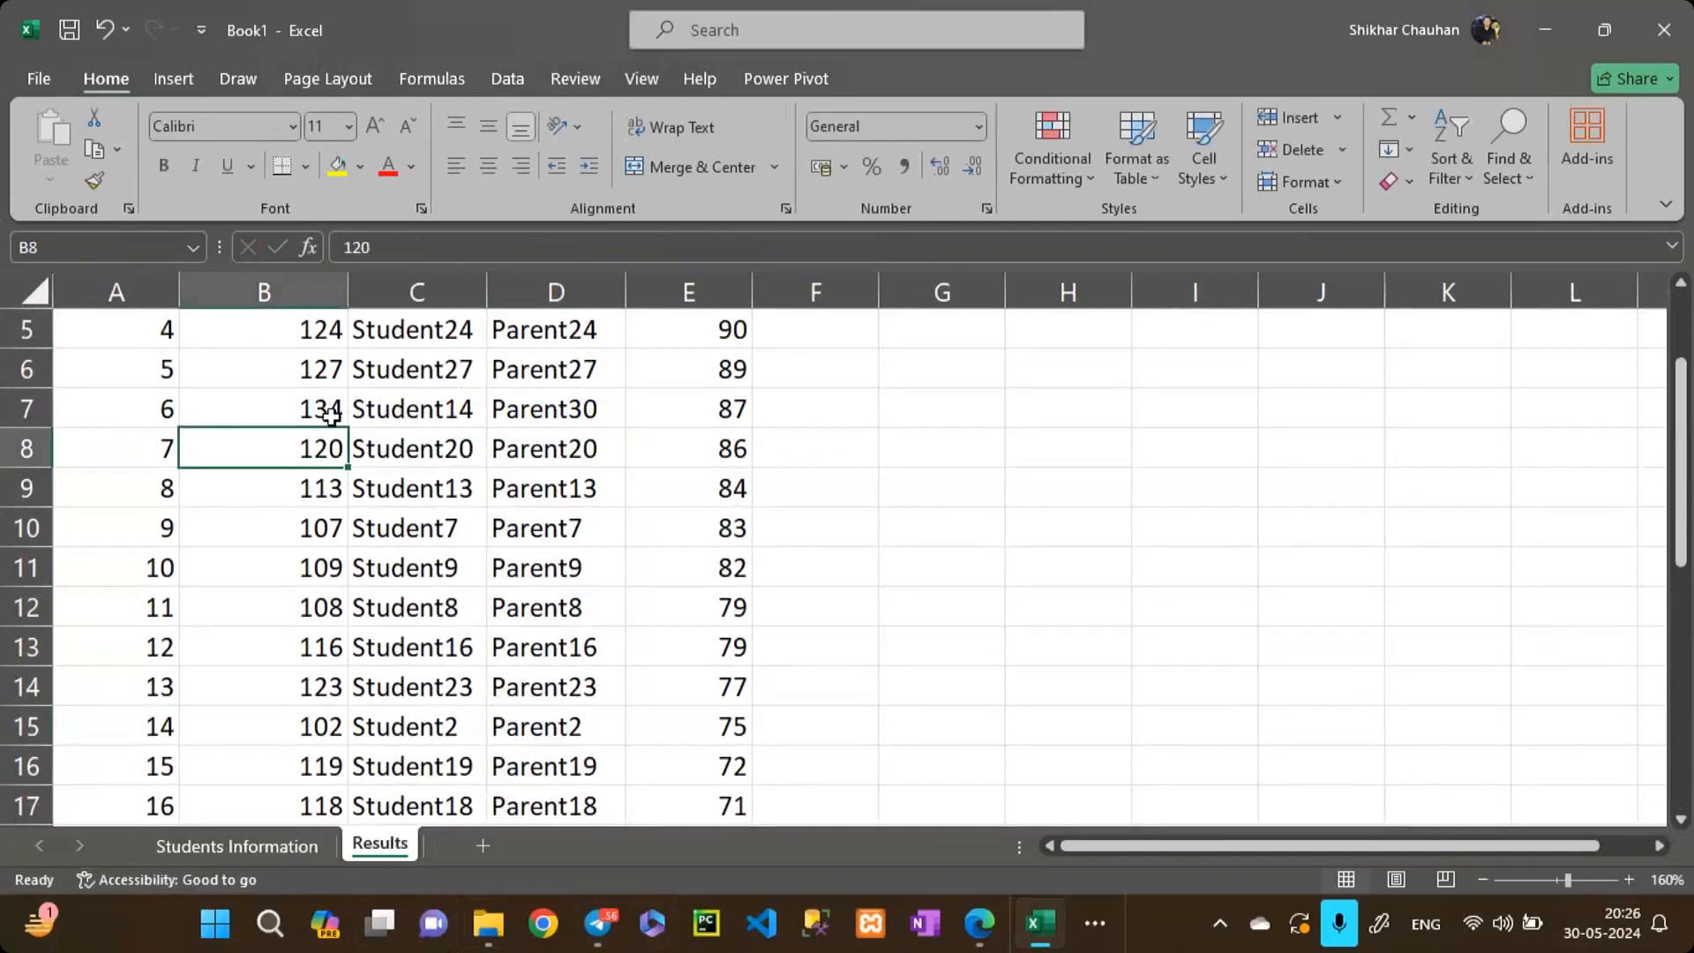
double_click(334, 417)
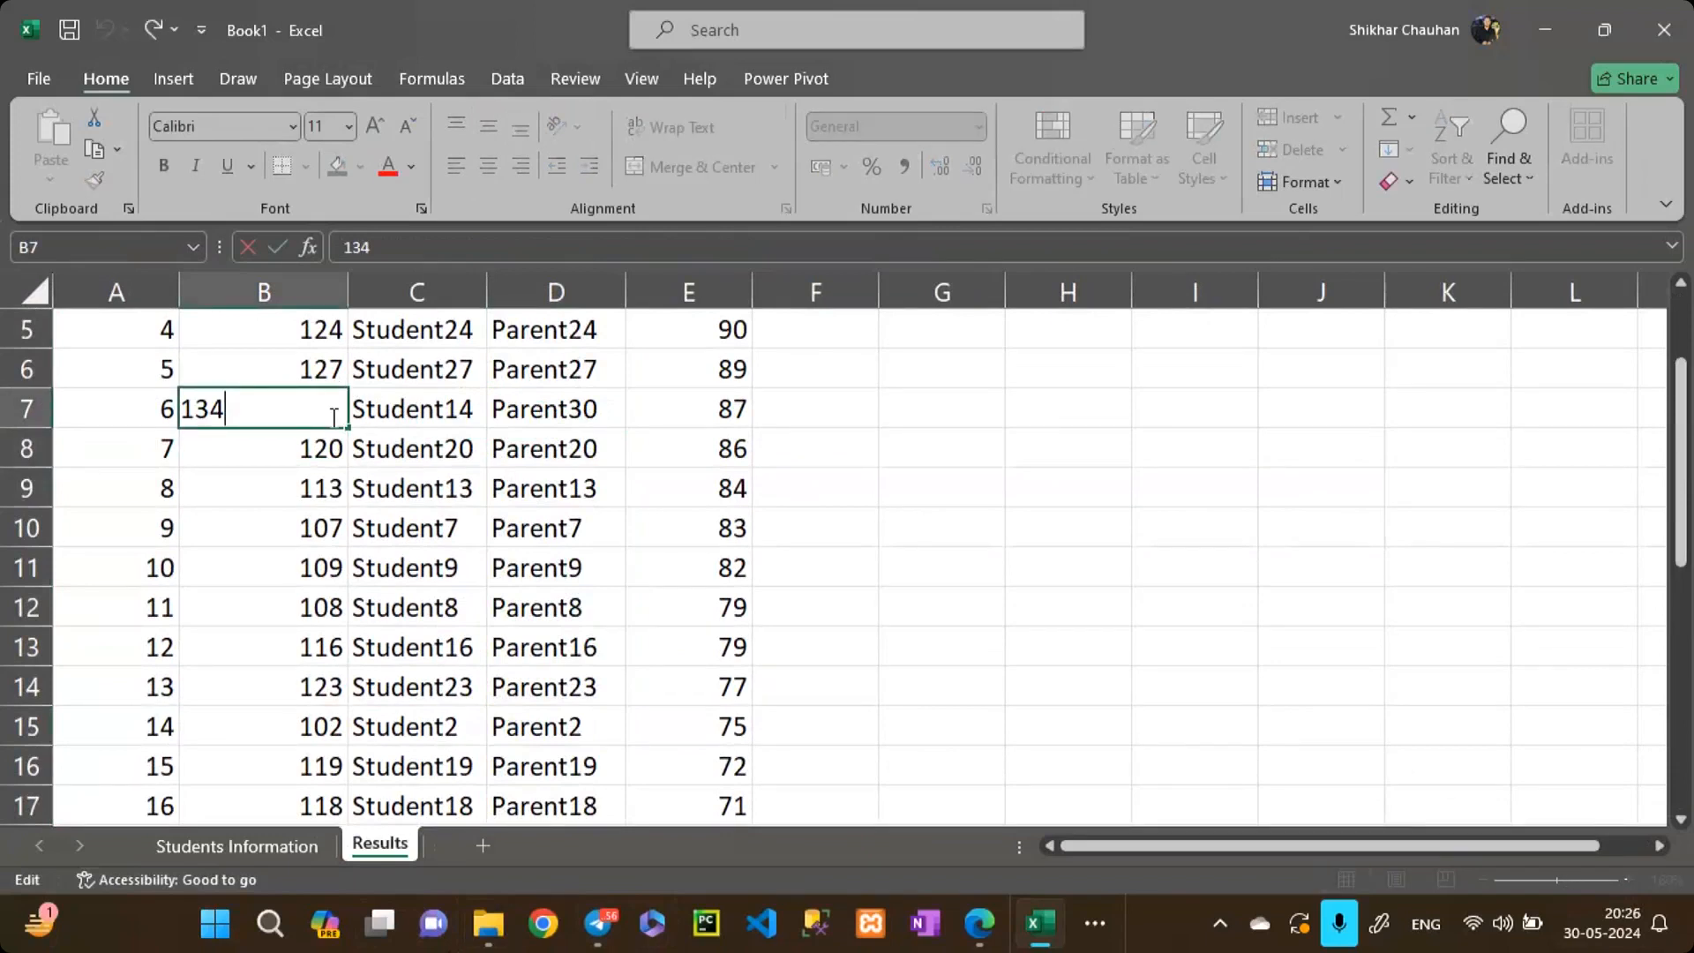
key(Escape)
key(ctrl+z)
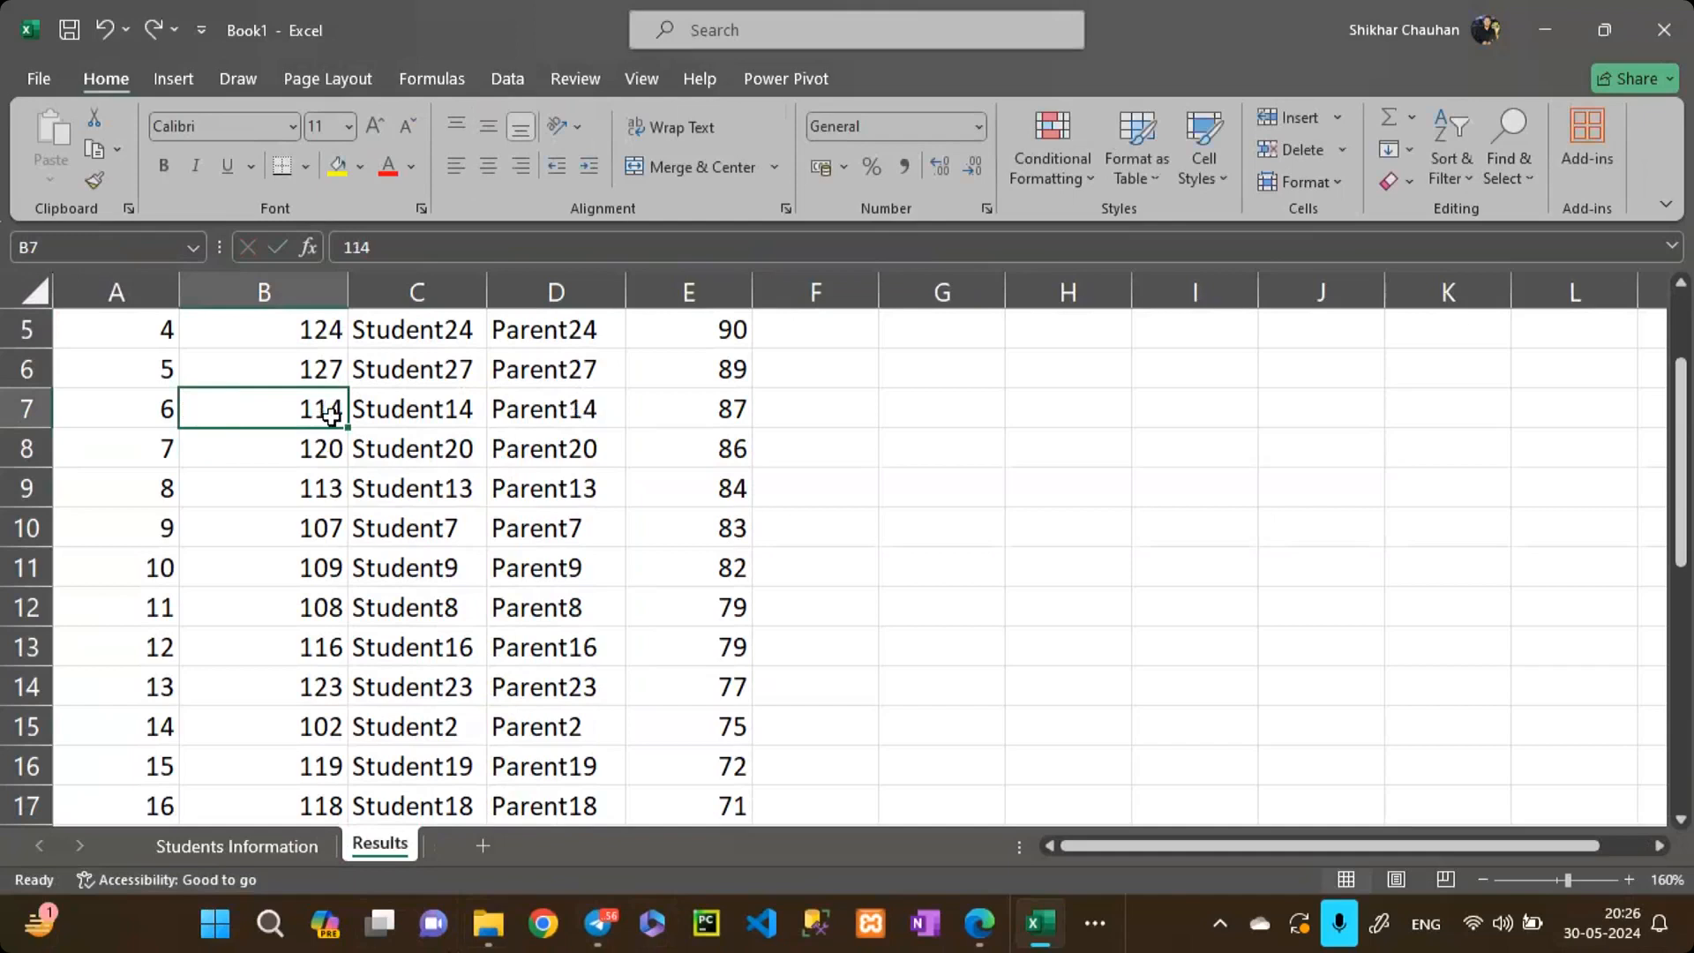
Step: Try 1140 and 1914 in turn as Student14's roll number in B7 to test the approximate match
double_click(332, 416)
text(0)
key(Return)
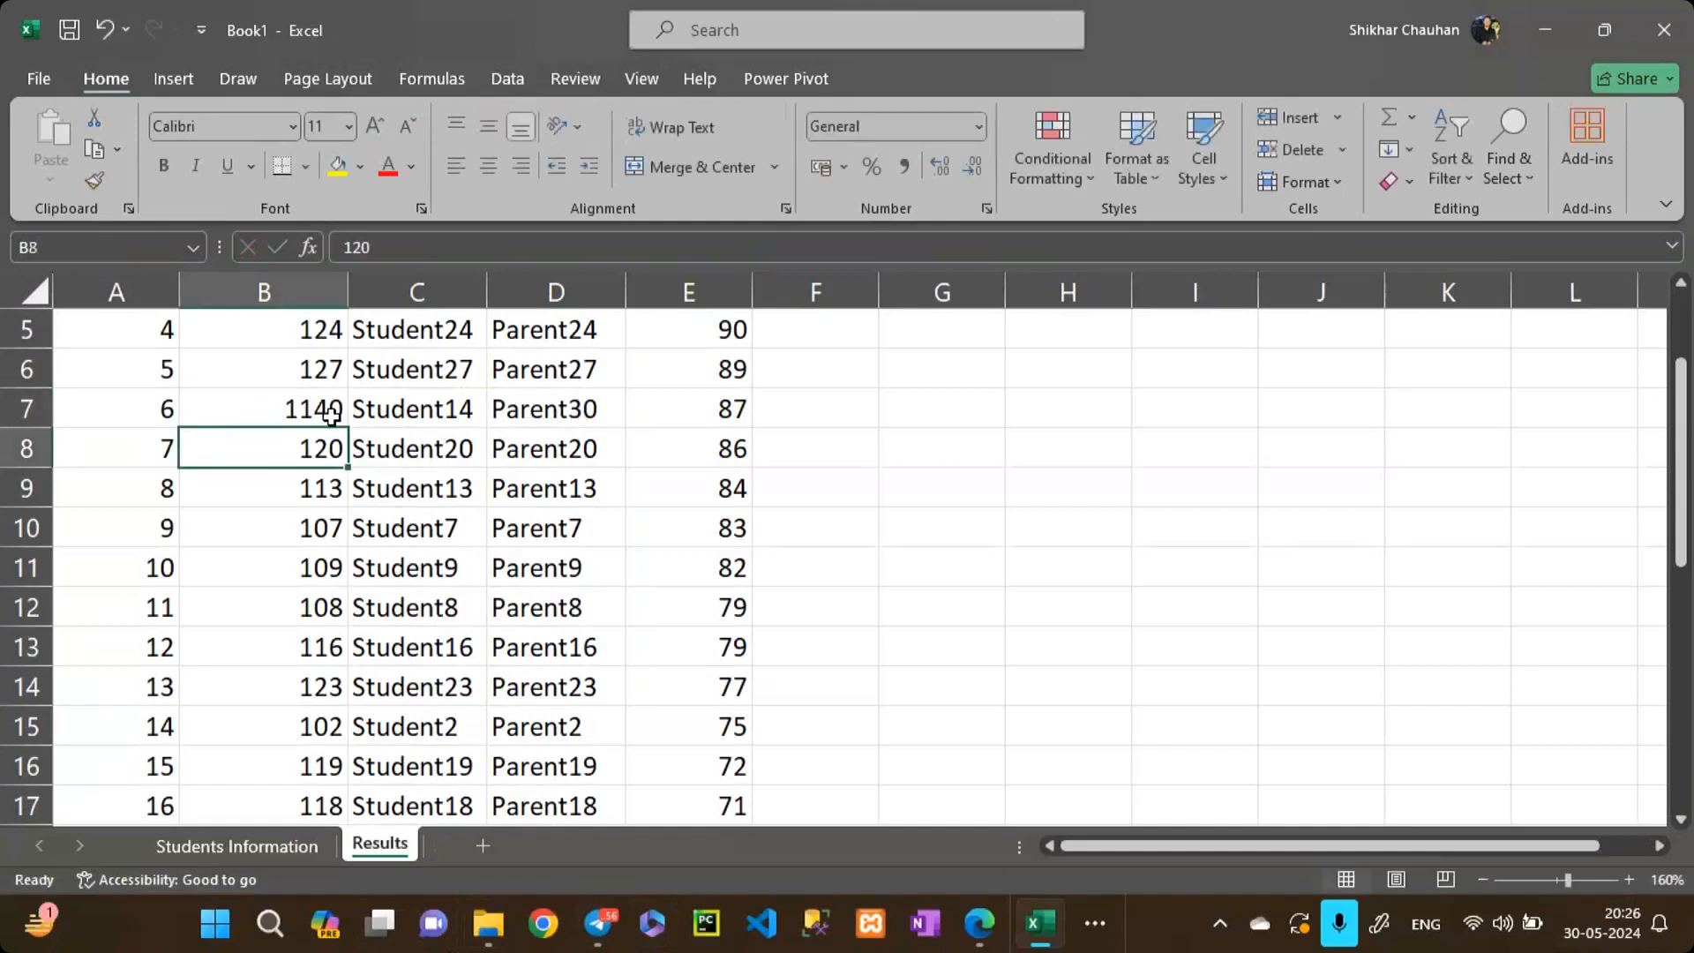
double_click(332, 416)
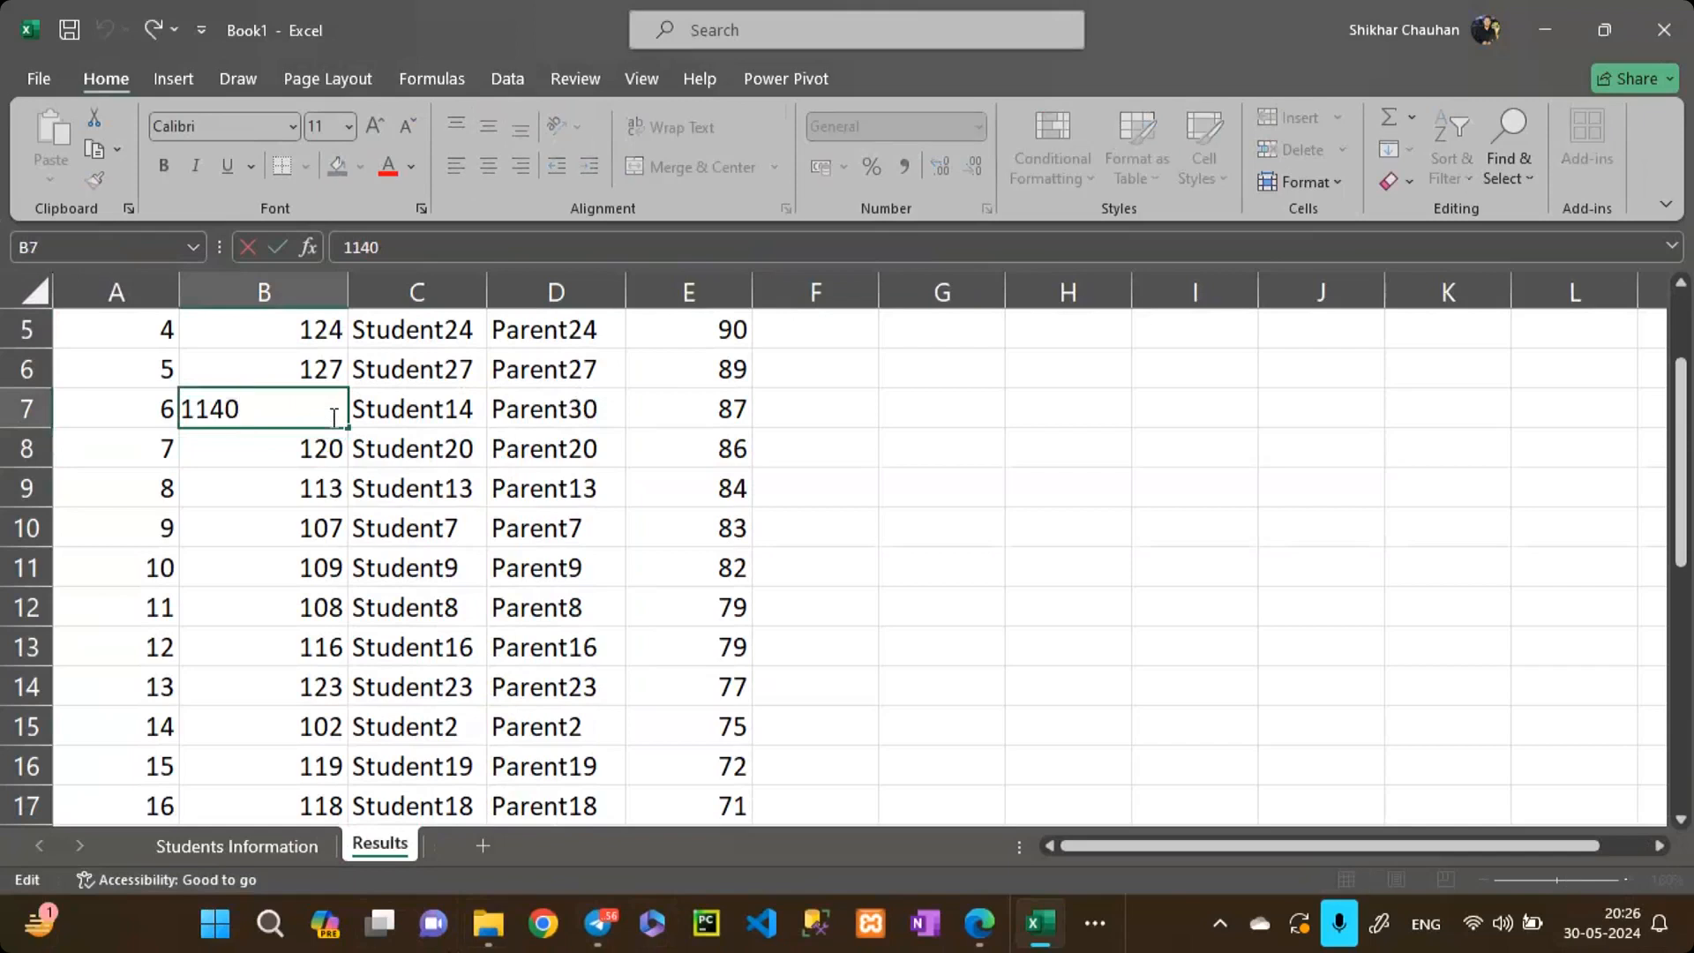
key(BackSpace)
key(Left)
key(Left)
text(9)
key(Return)
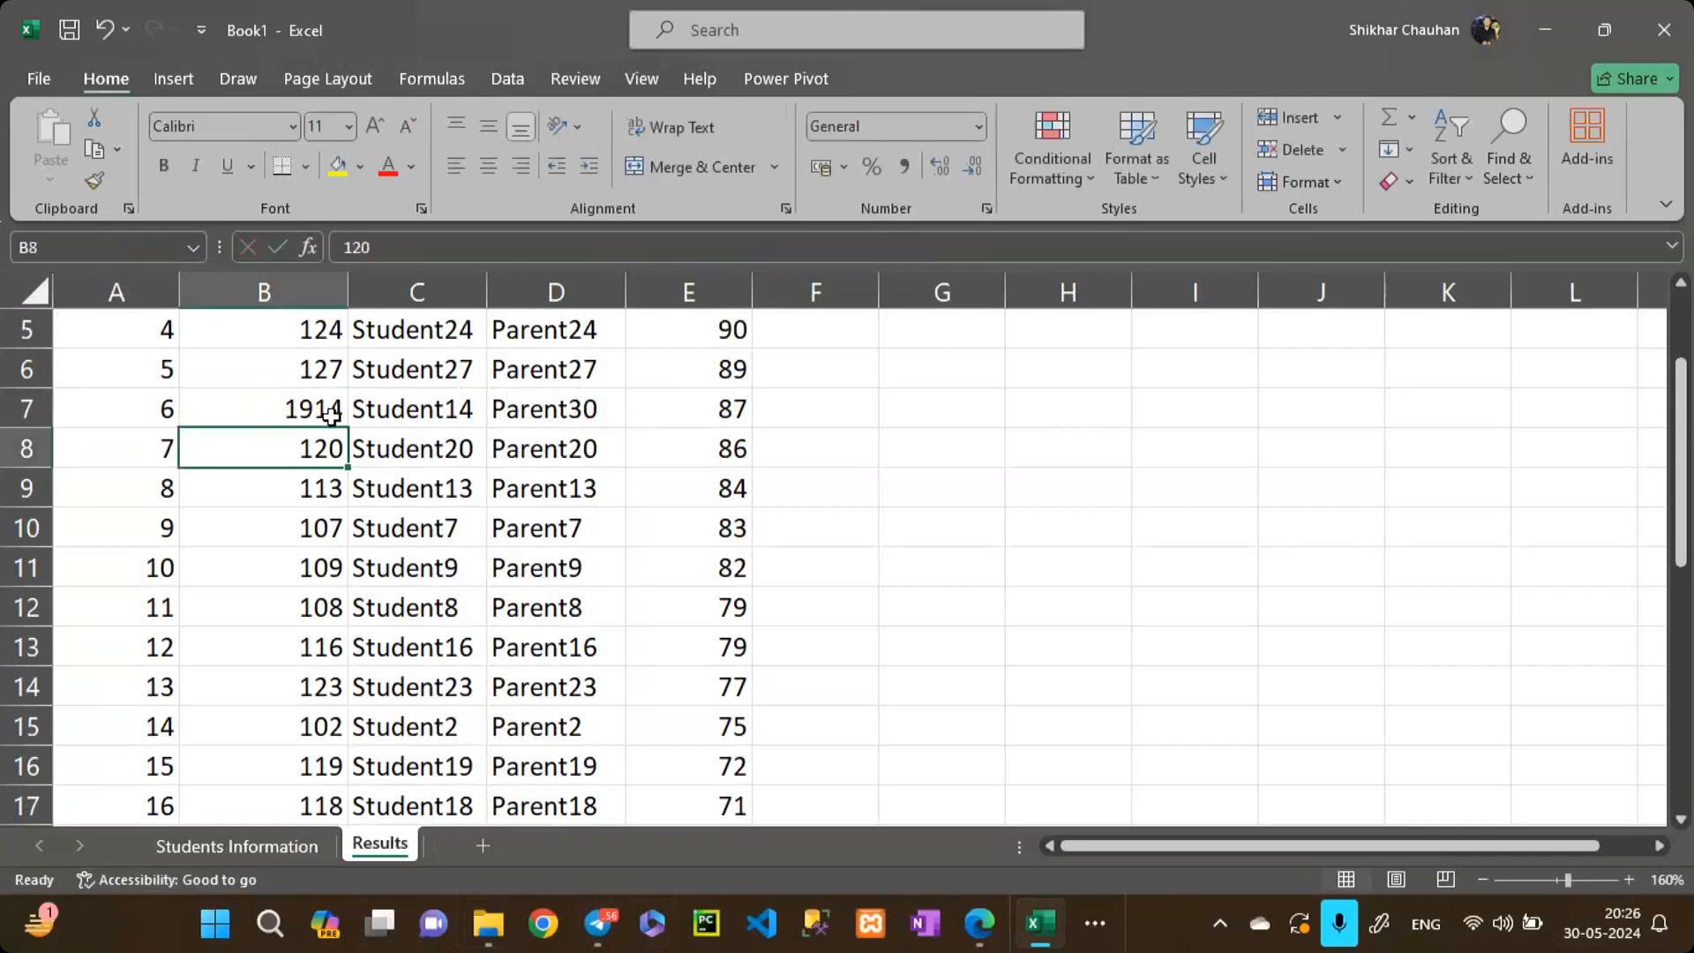
Step: Undo both roll number edits in B7, and clear the cell once more and restore it
key(Down)
key(Up)
key(Up)
key(ctrl+z)
key(ctrl+z)
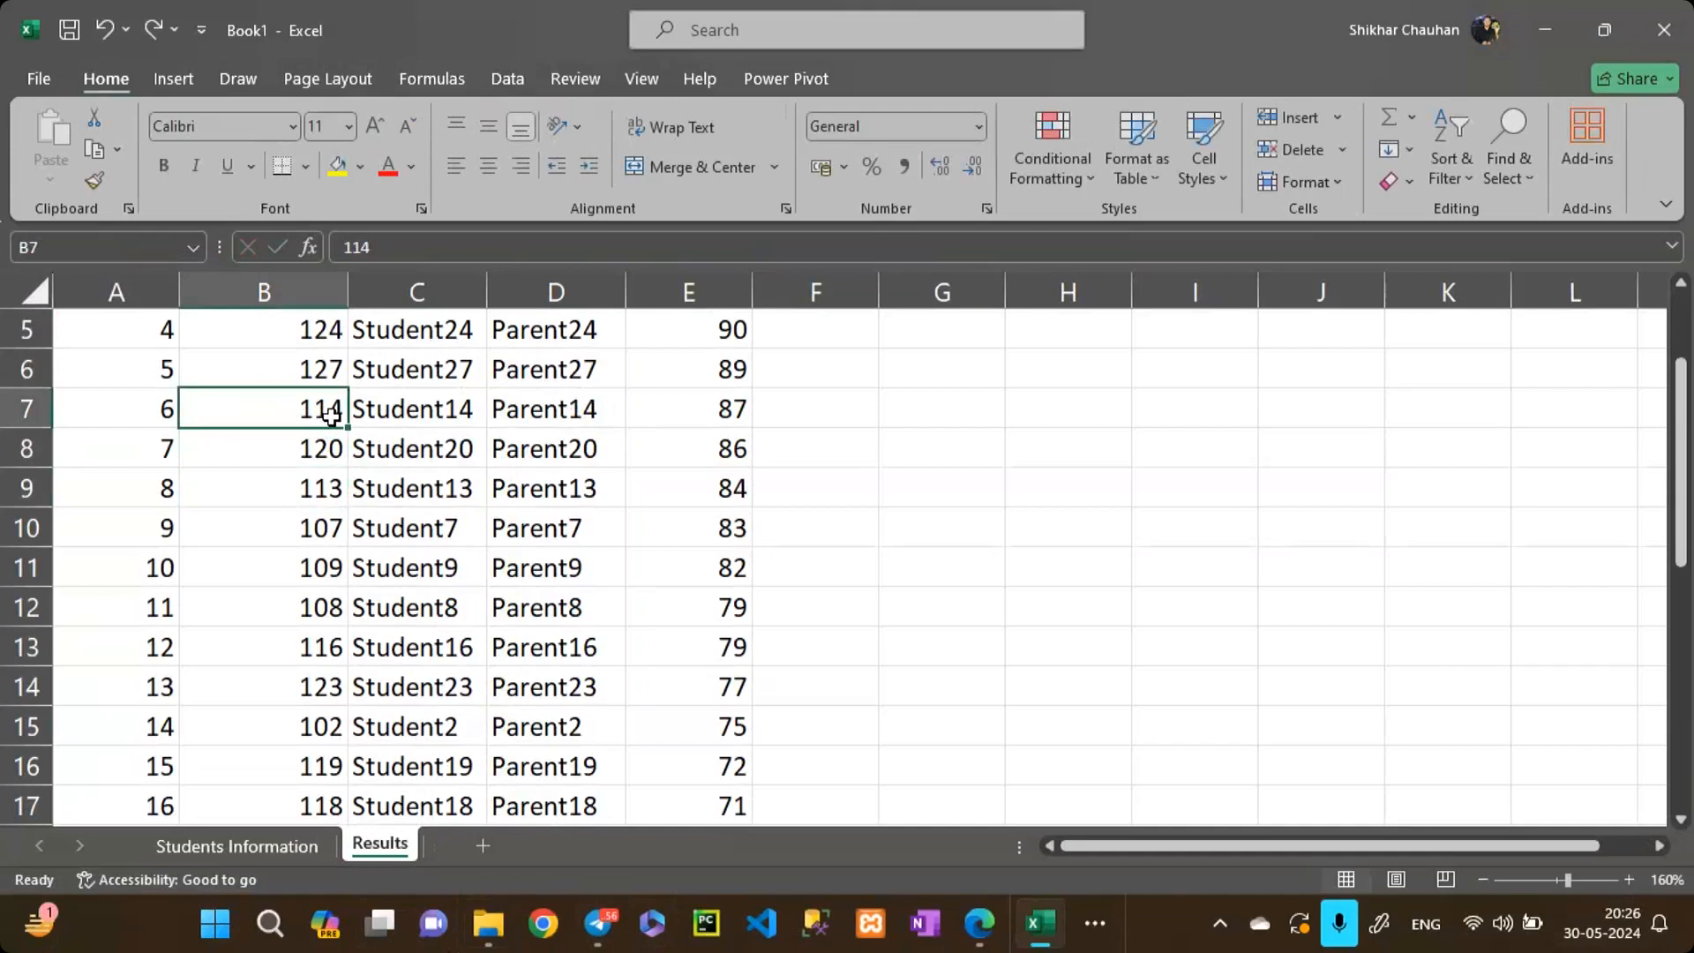
key(Delete)
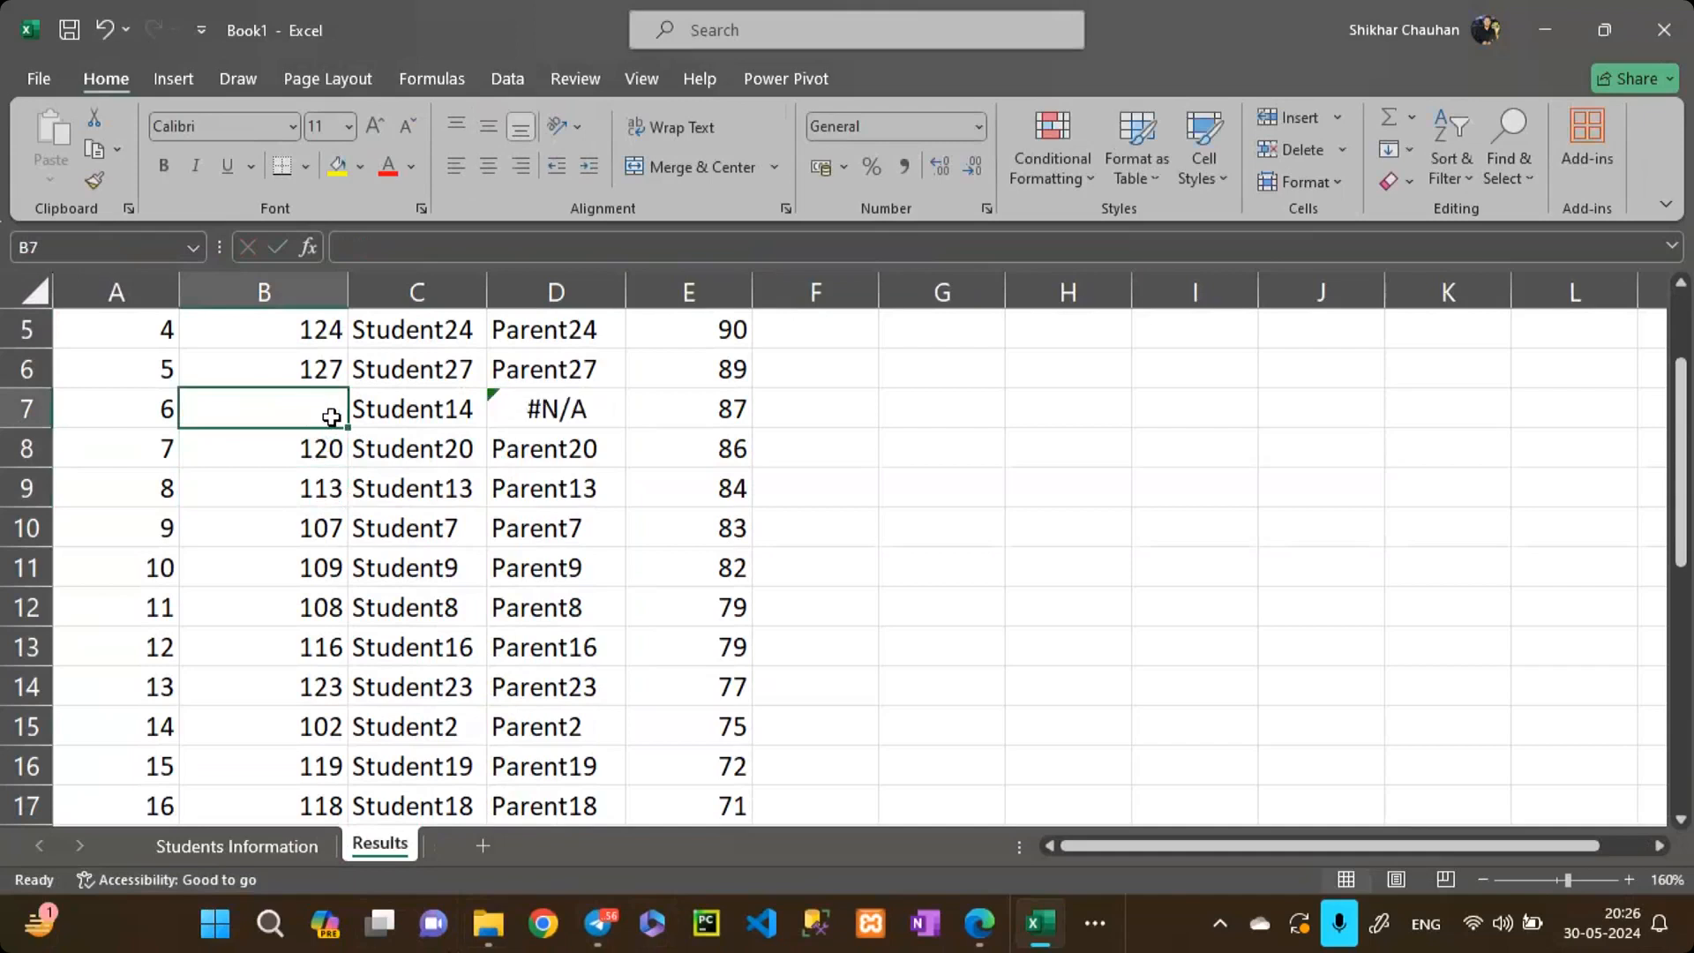
key(ctrl+z)
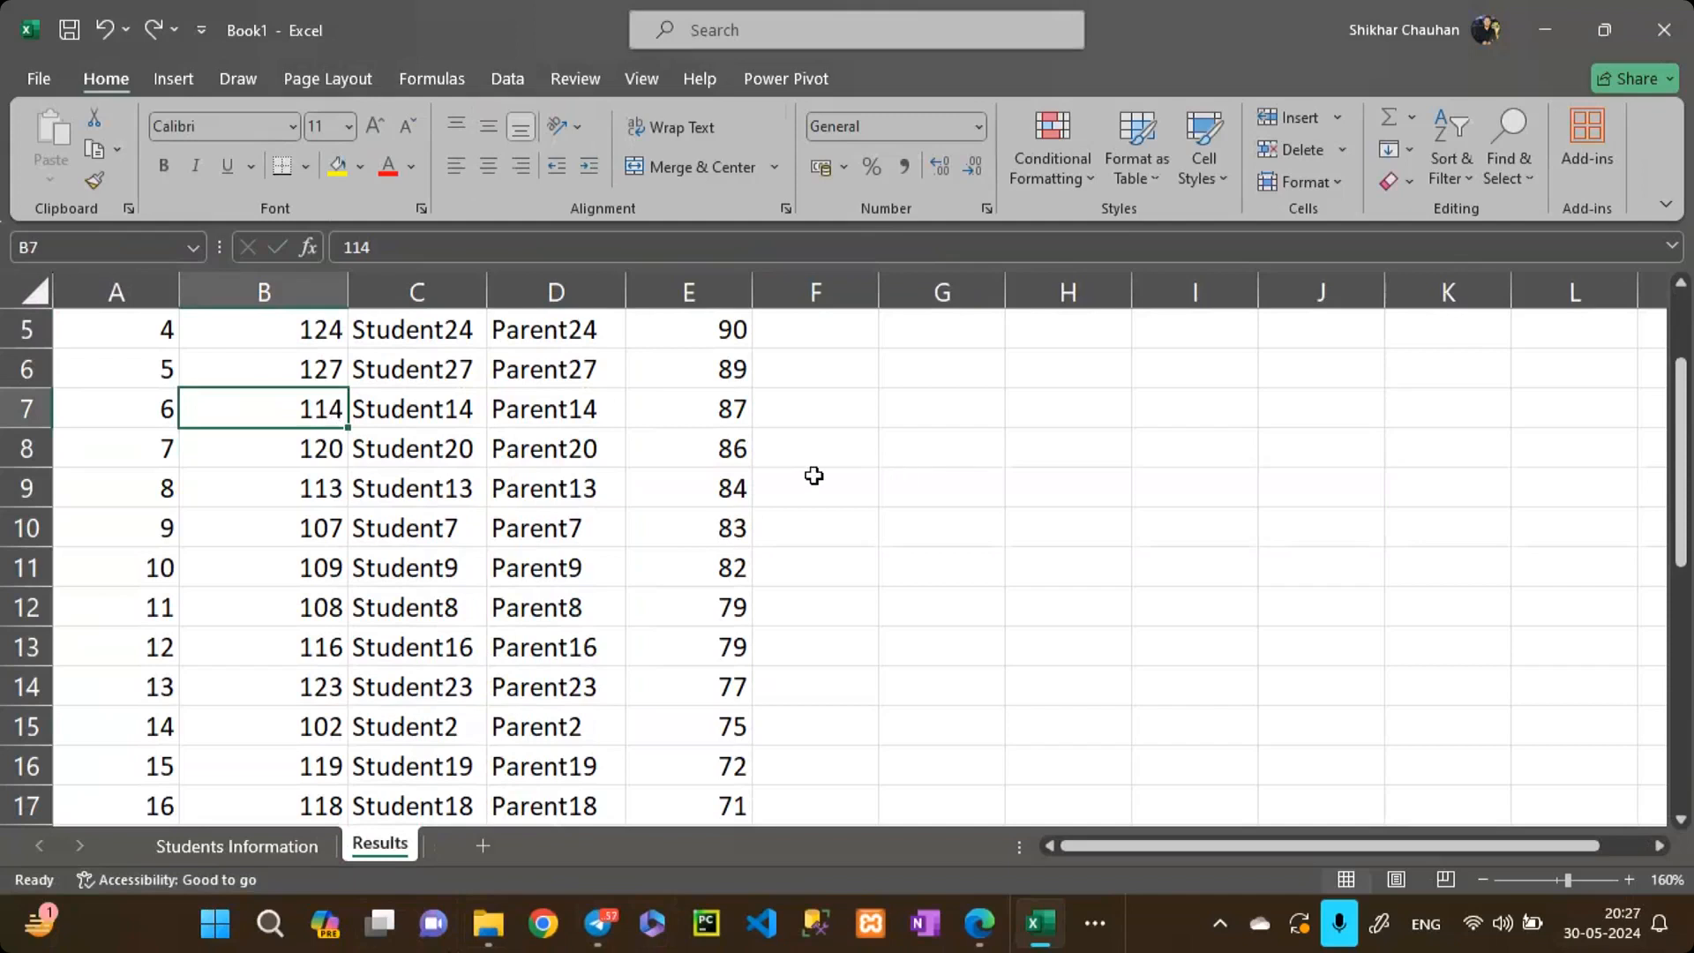
Step: Add the header "Ph no" in F1 of the Results sheet
scroll(814, 476, up, 2)
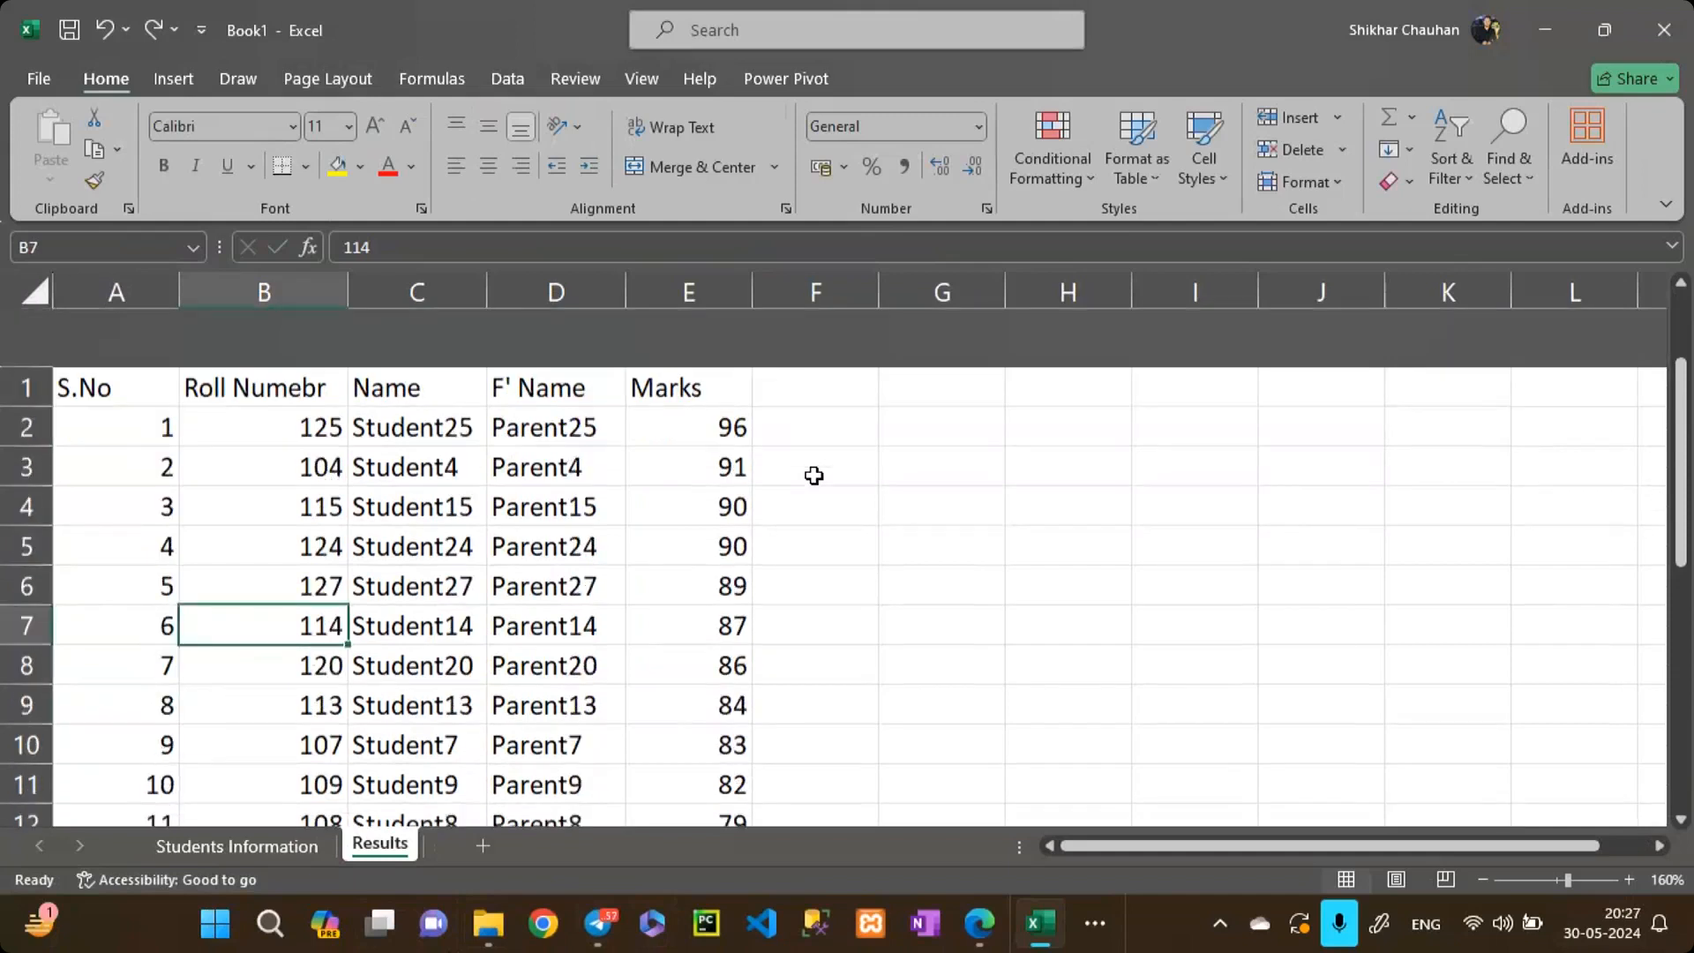
click(812, 364)
click(813, 336)
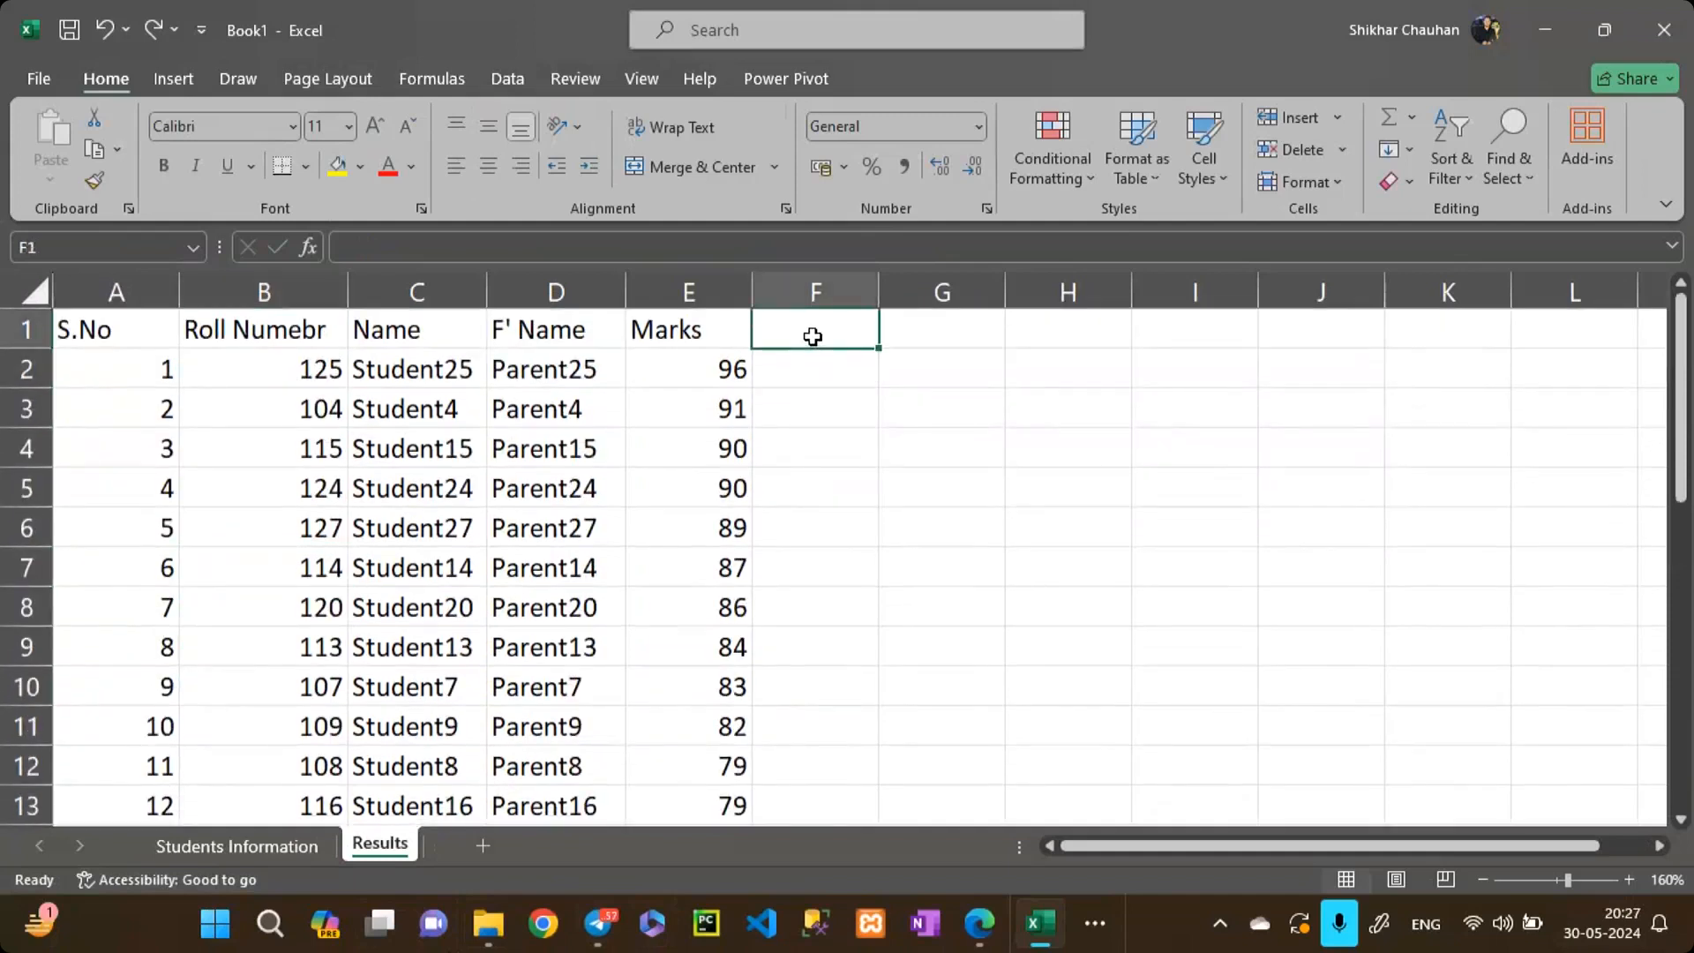
text(Ph no)
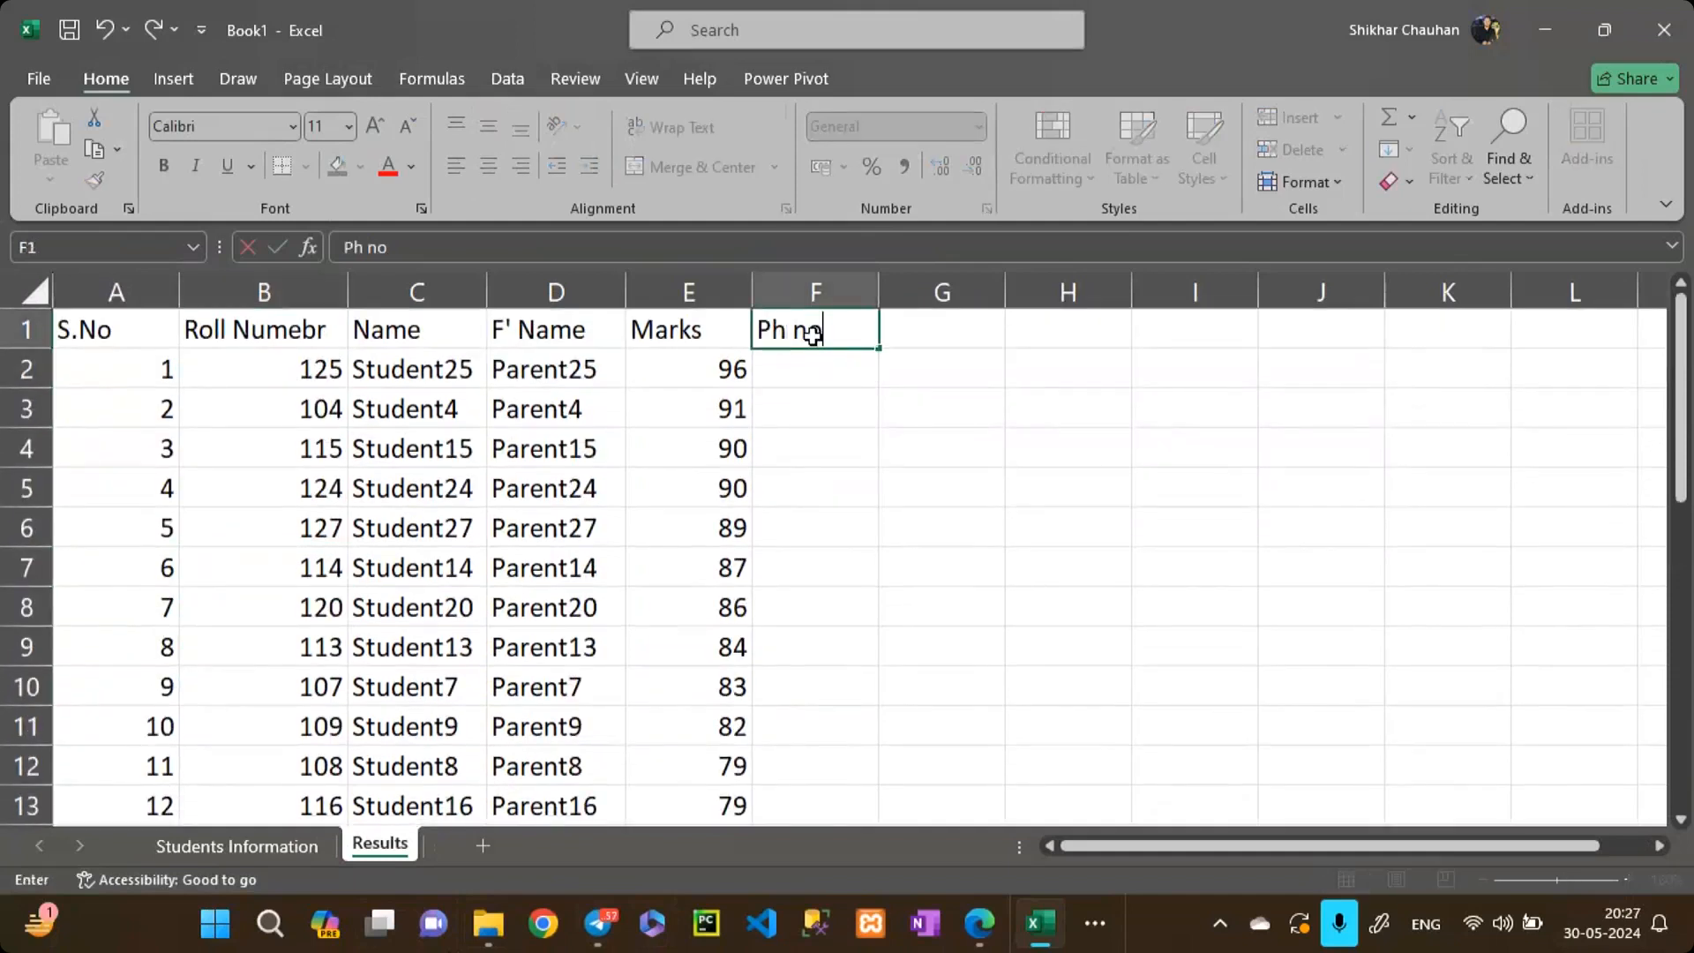
key(Return)
Step: Start a VLOOKUP formula in F2 with the roll number in B2 as its lookup value
text(=vl)
key(Tab)
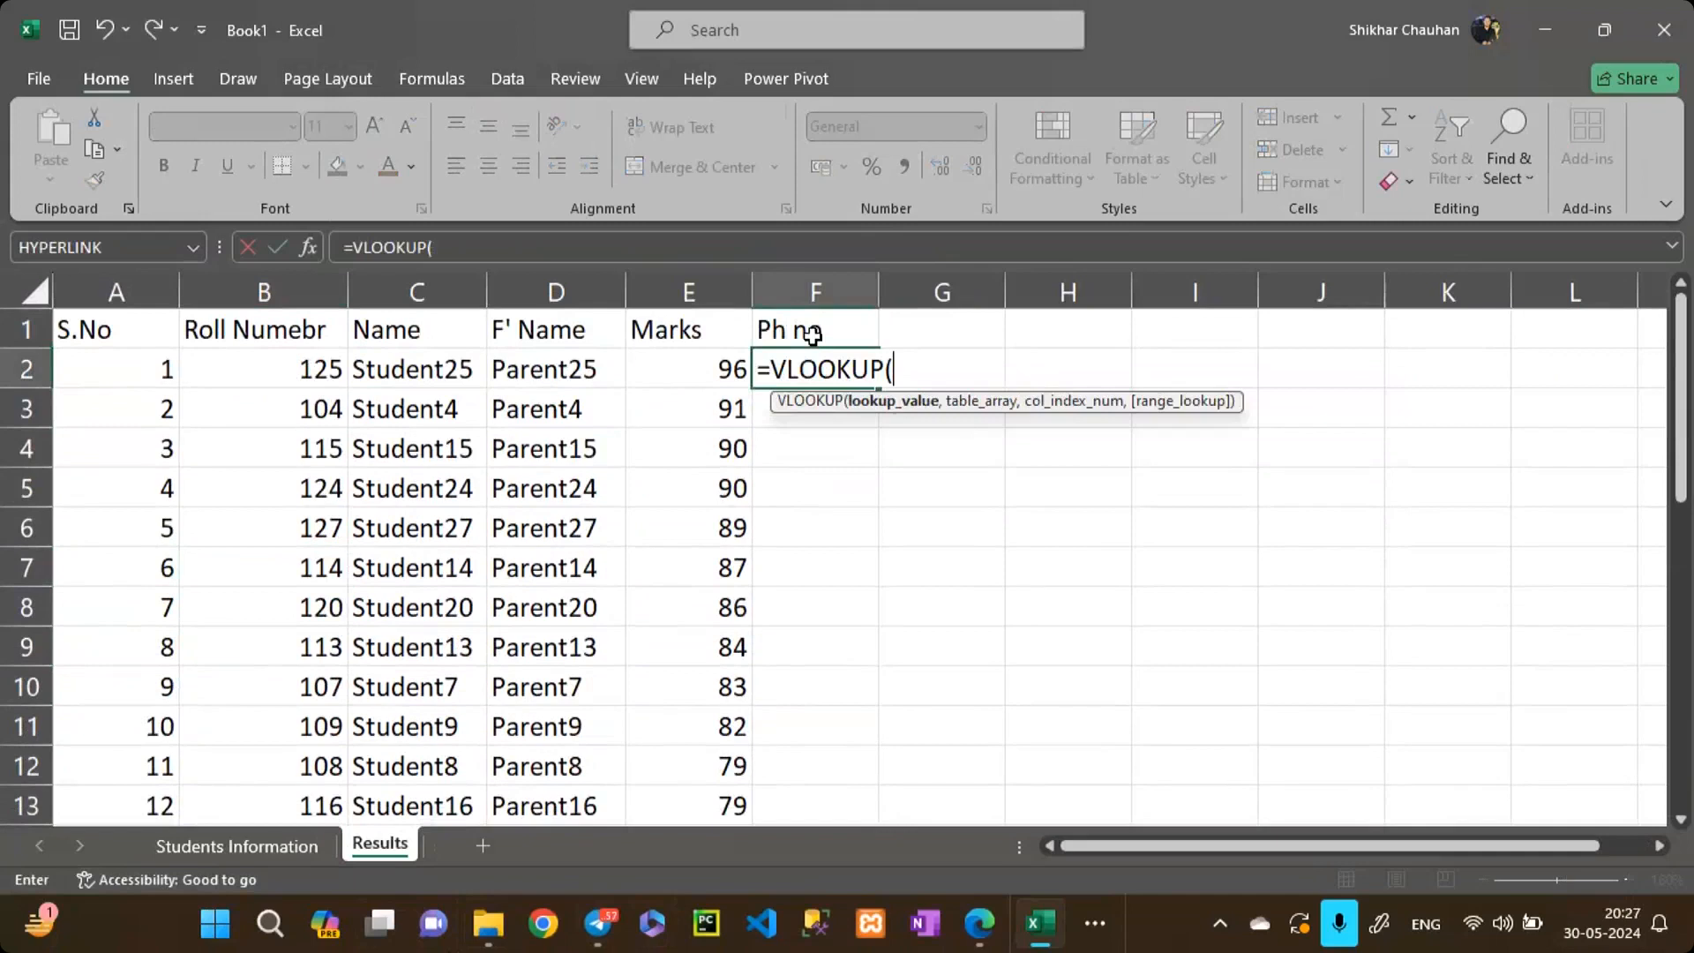
click(328, 371)
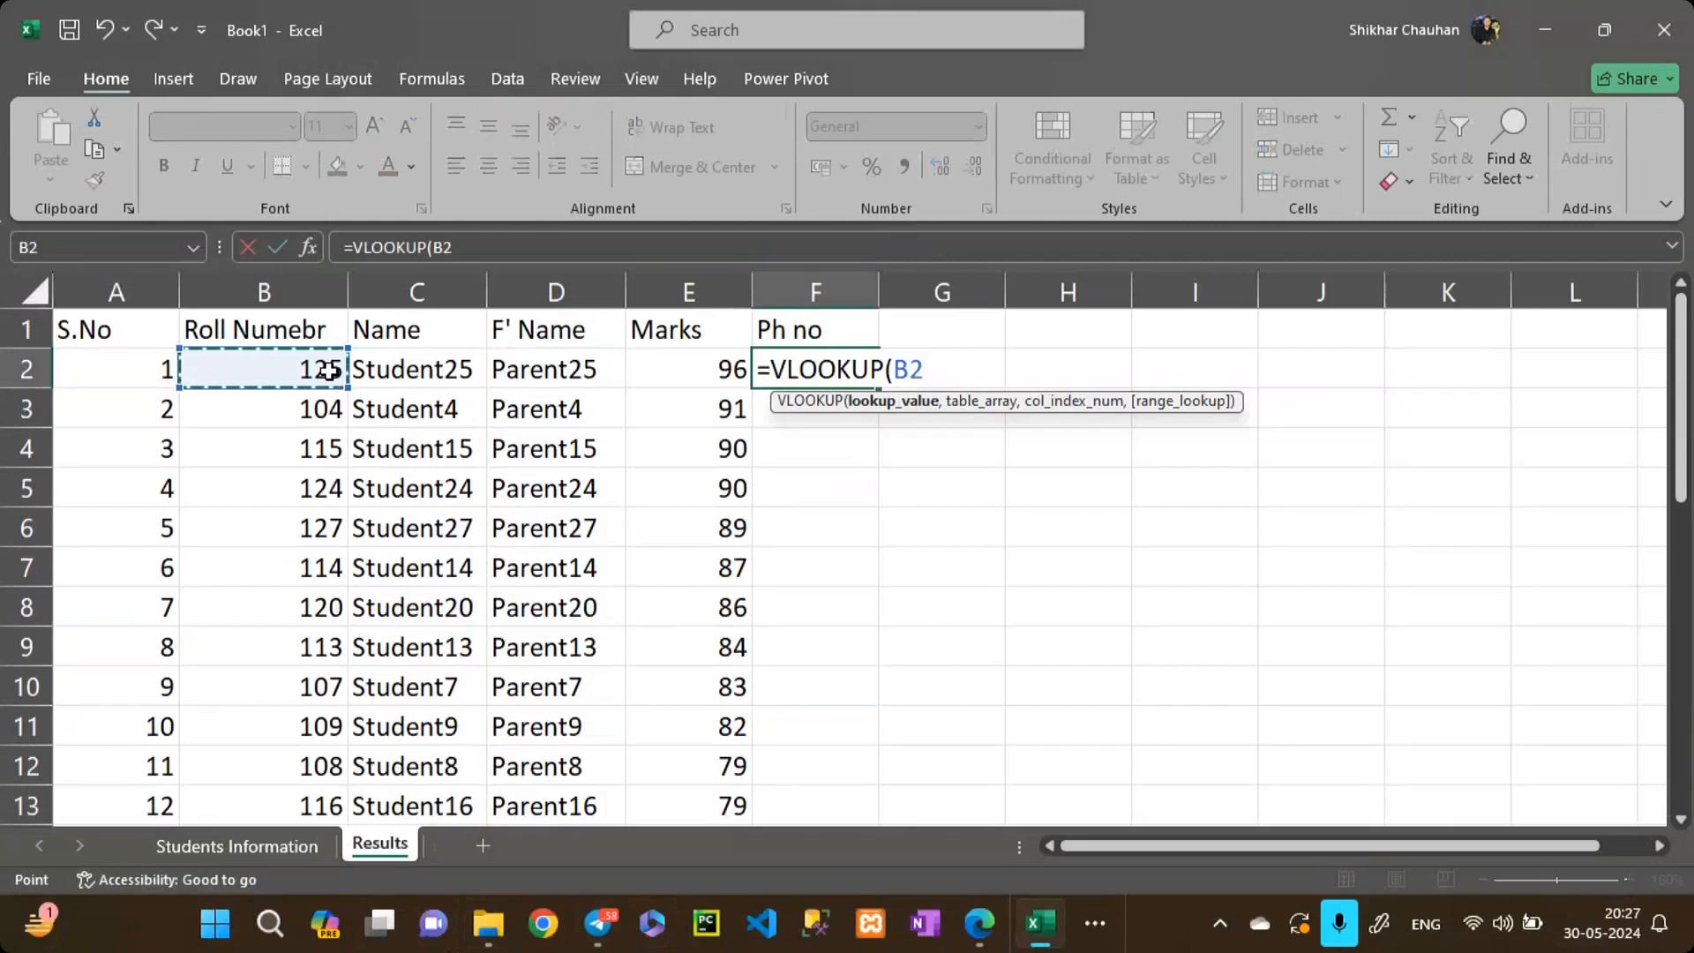
text(,)
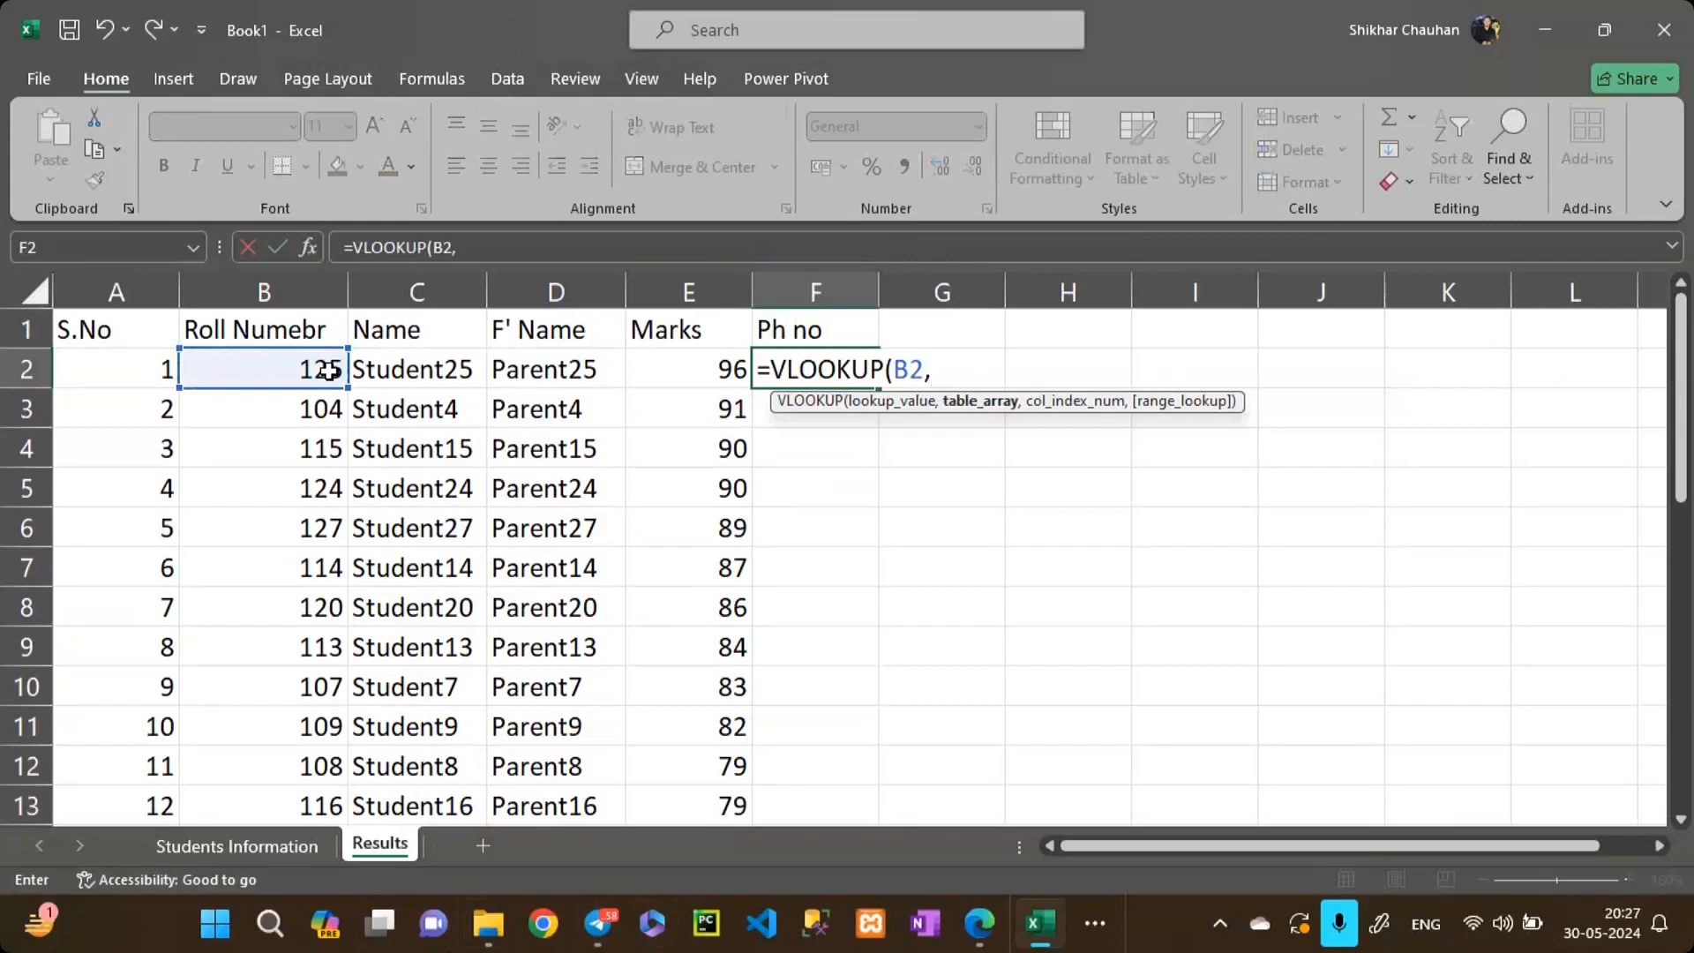
Step: Give the VLOOKUP the range B2:F31 of the Students Information sheet as its table array
click(274, 854)
scroll(332, 526, up, 1)
click(234, 389)
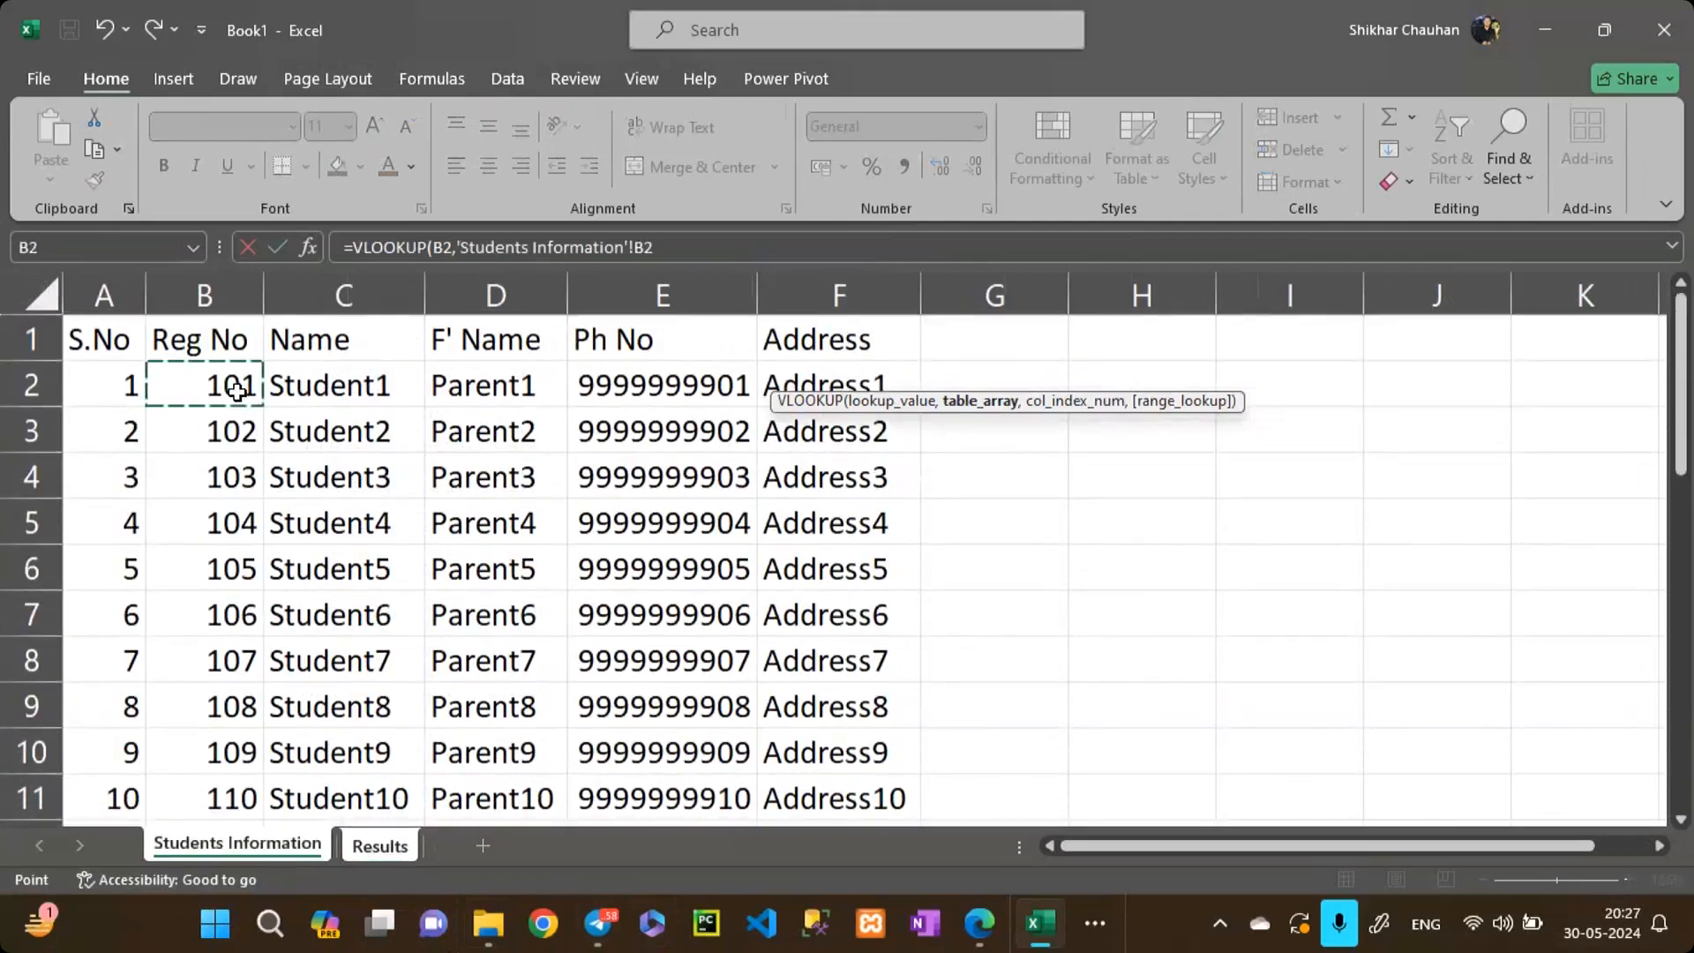
key(ctrl+shift+Right)
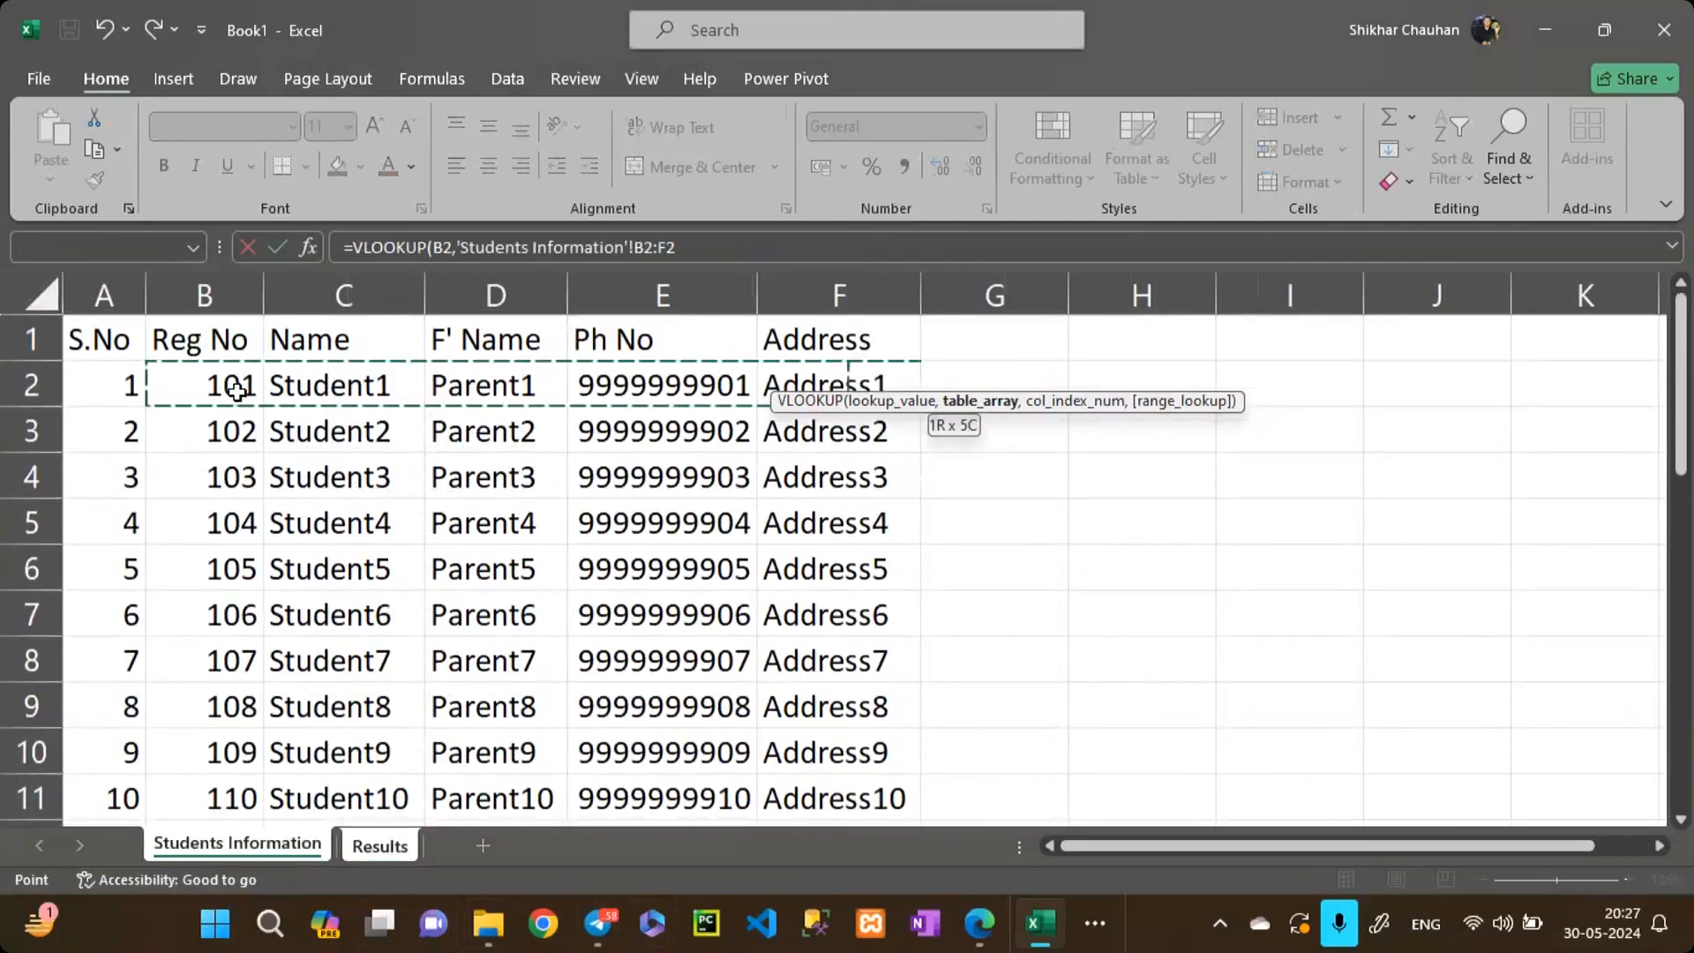
key(ctrl+shift+Down)
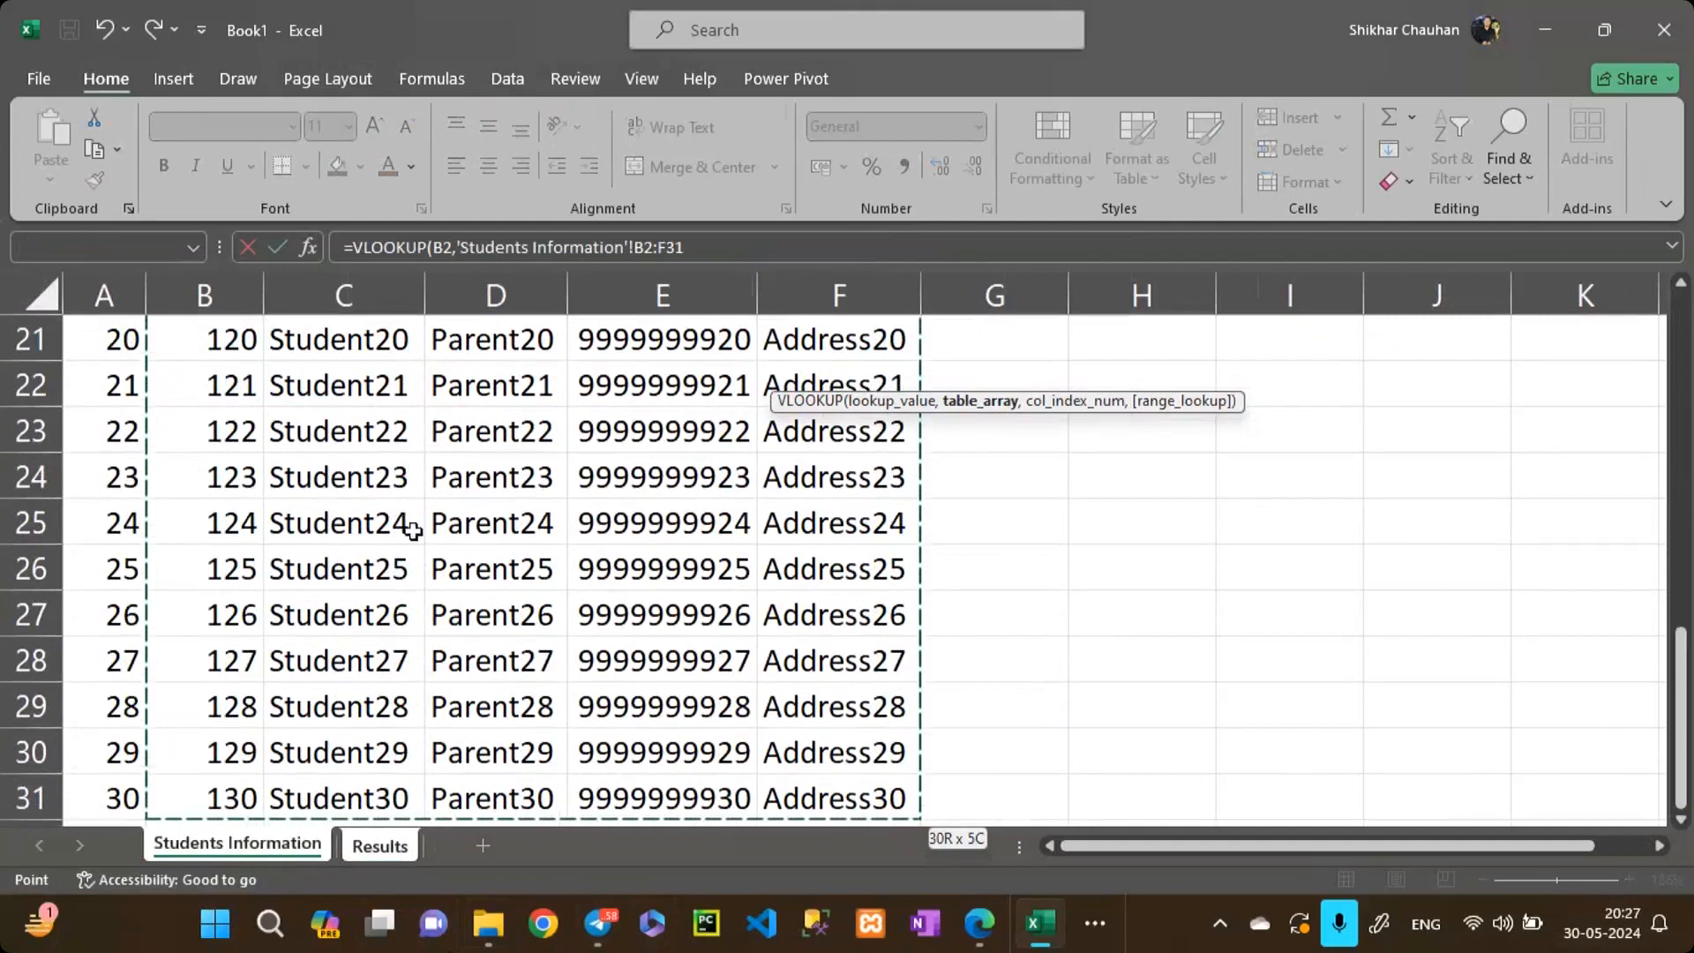
scroll(571, 514, up, 7)
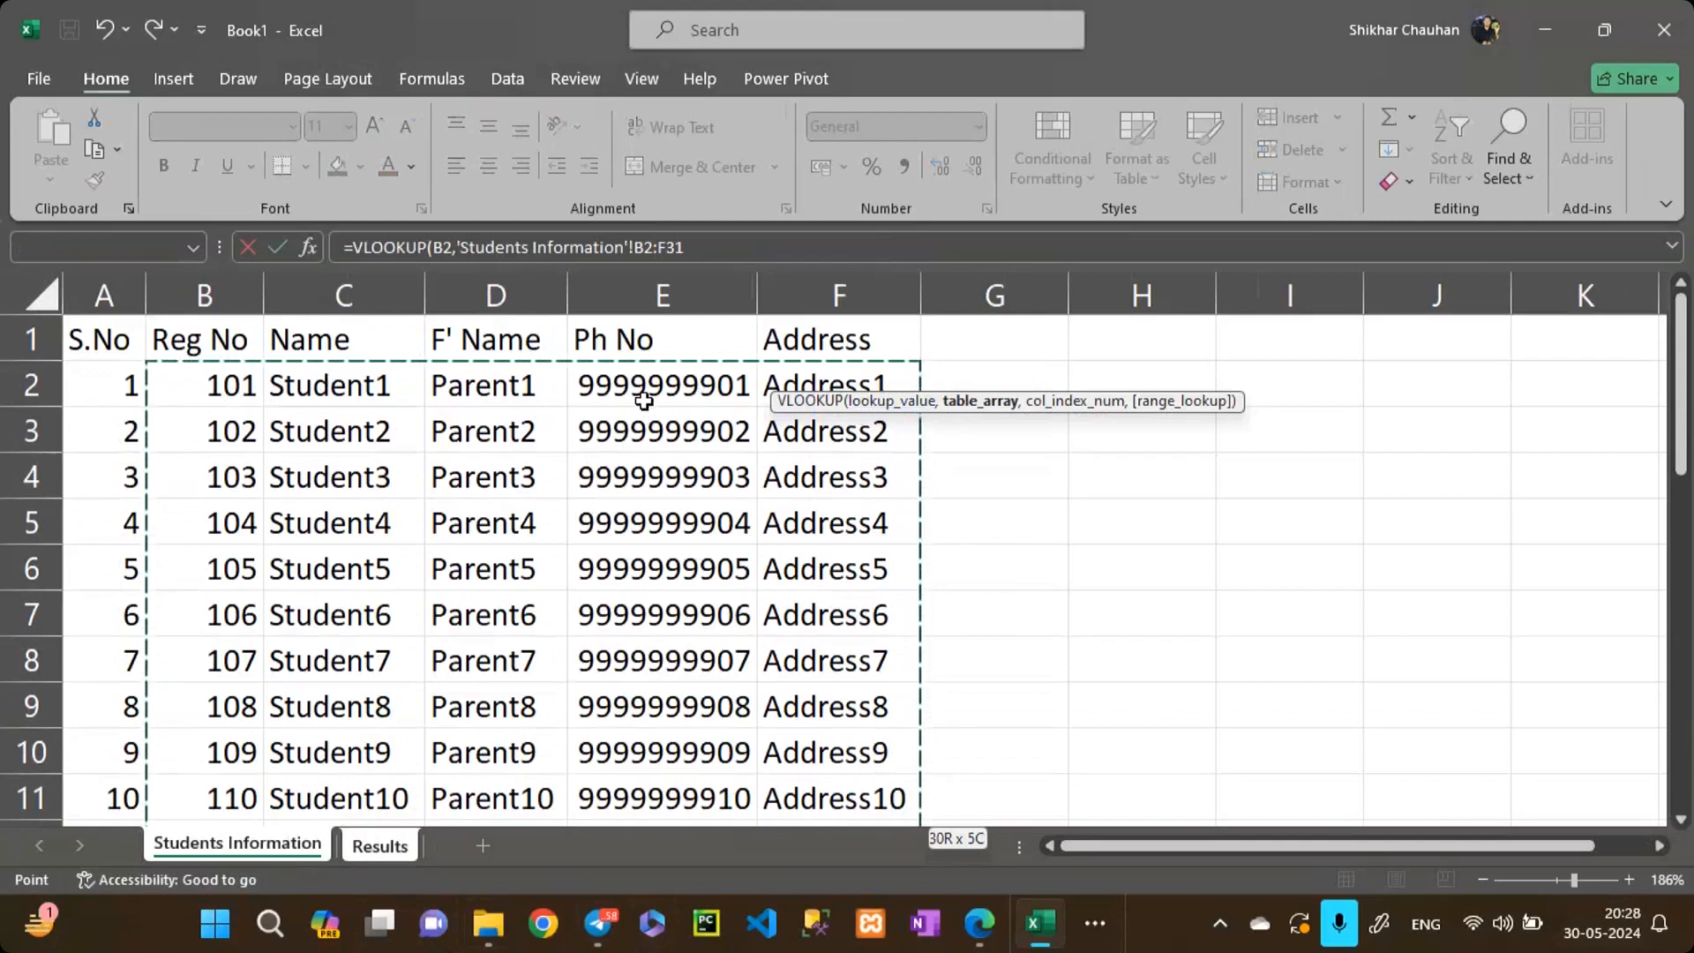
Step: Complete the VLOOKUP in F2 with column index 4 and range lookup 1, and commit it
text(,)
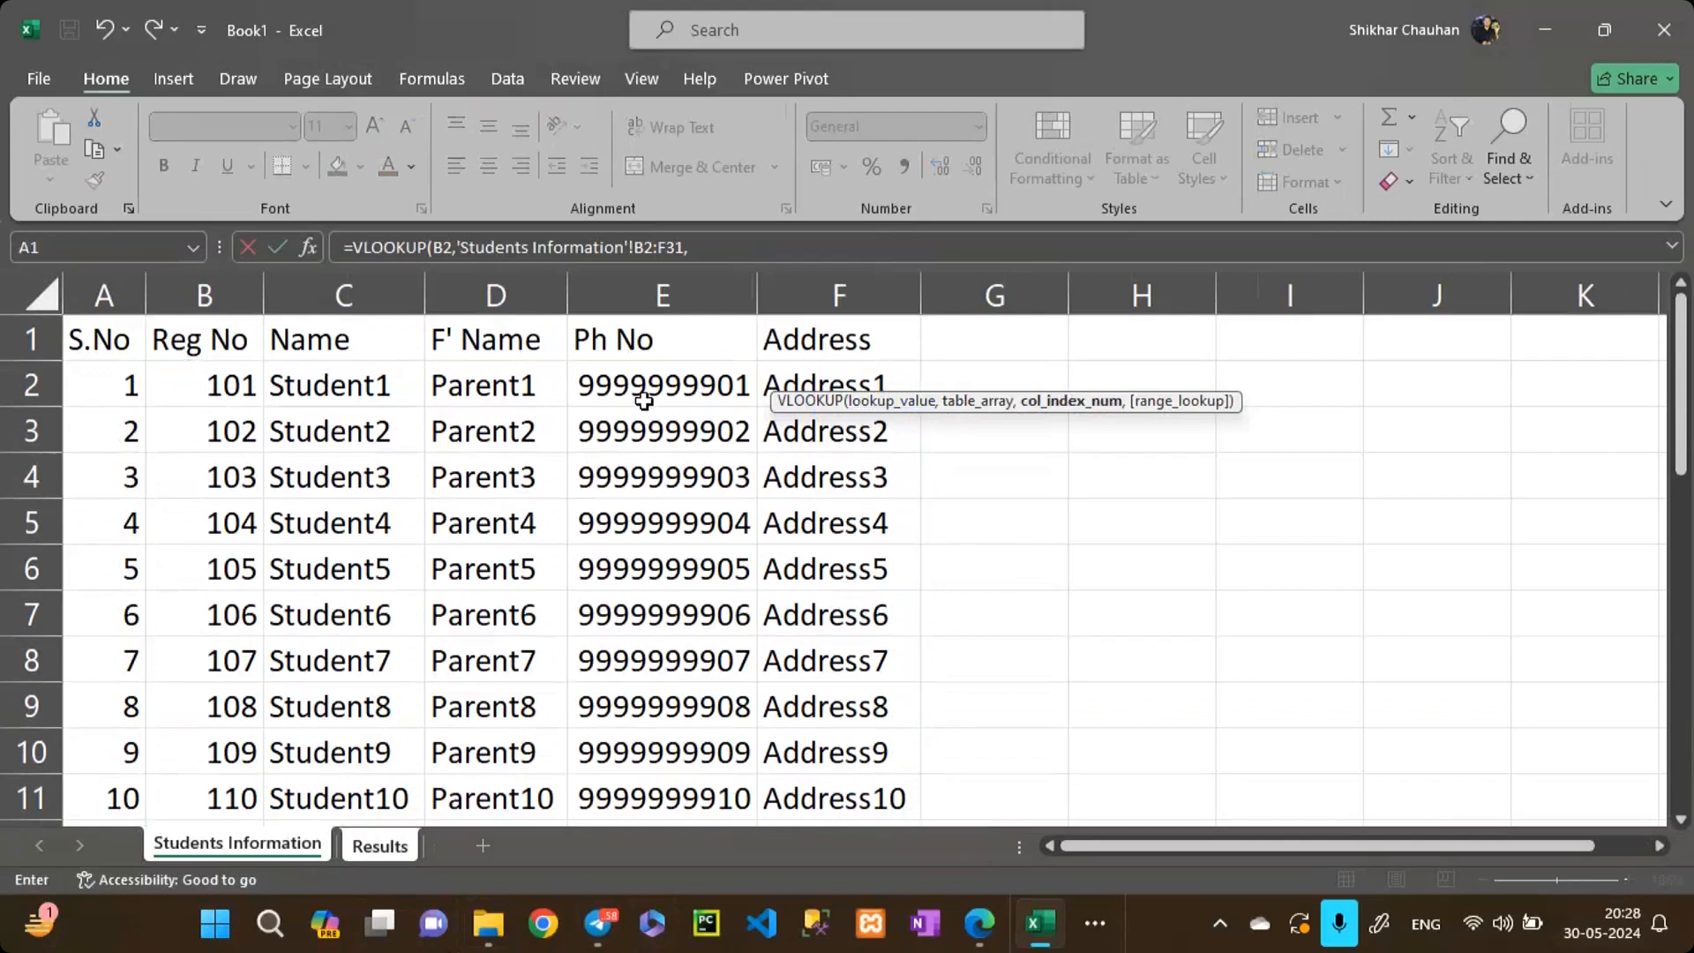
text(4)
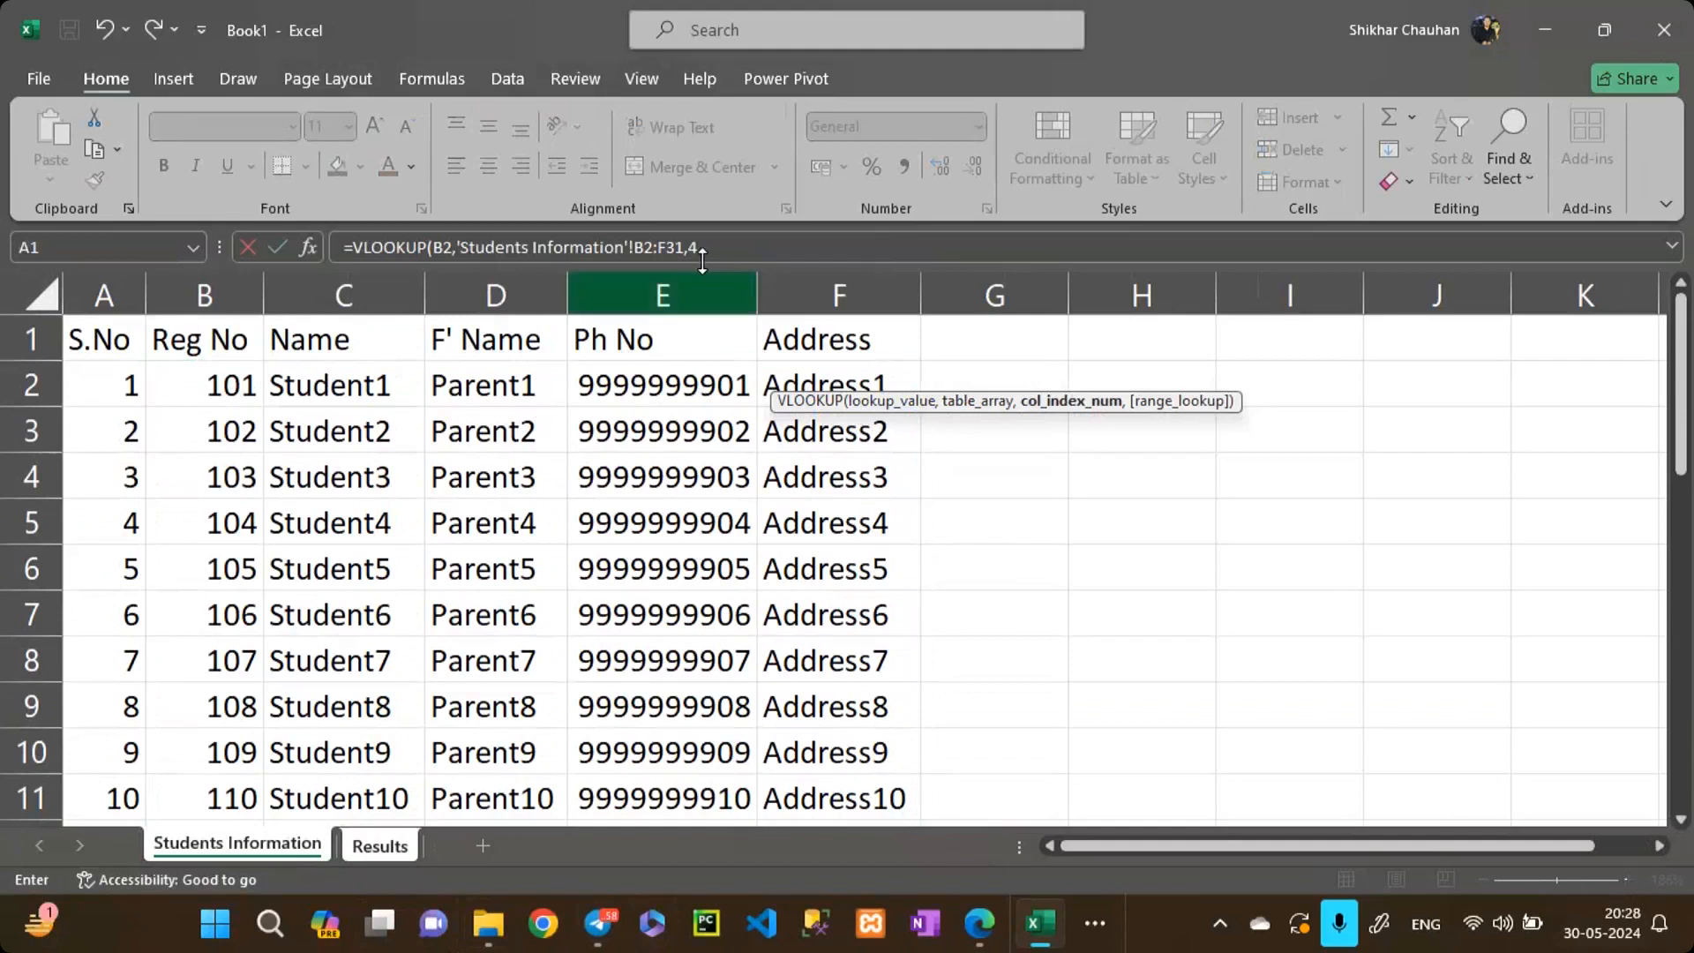
click(707, 248)
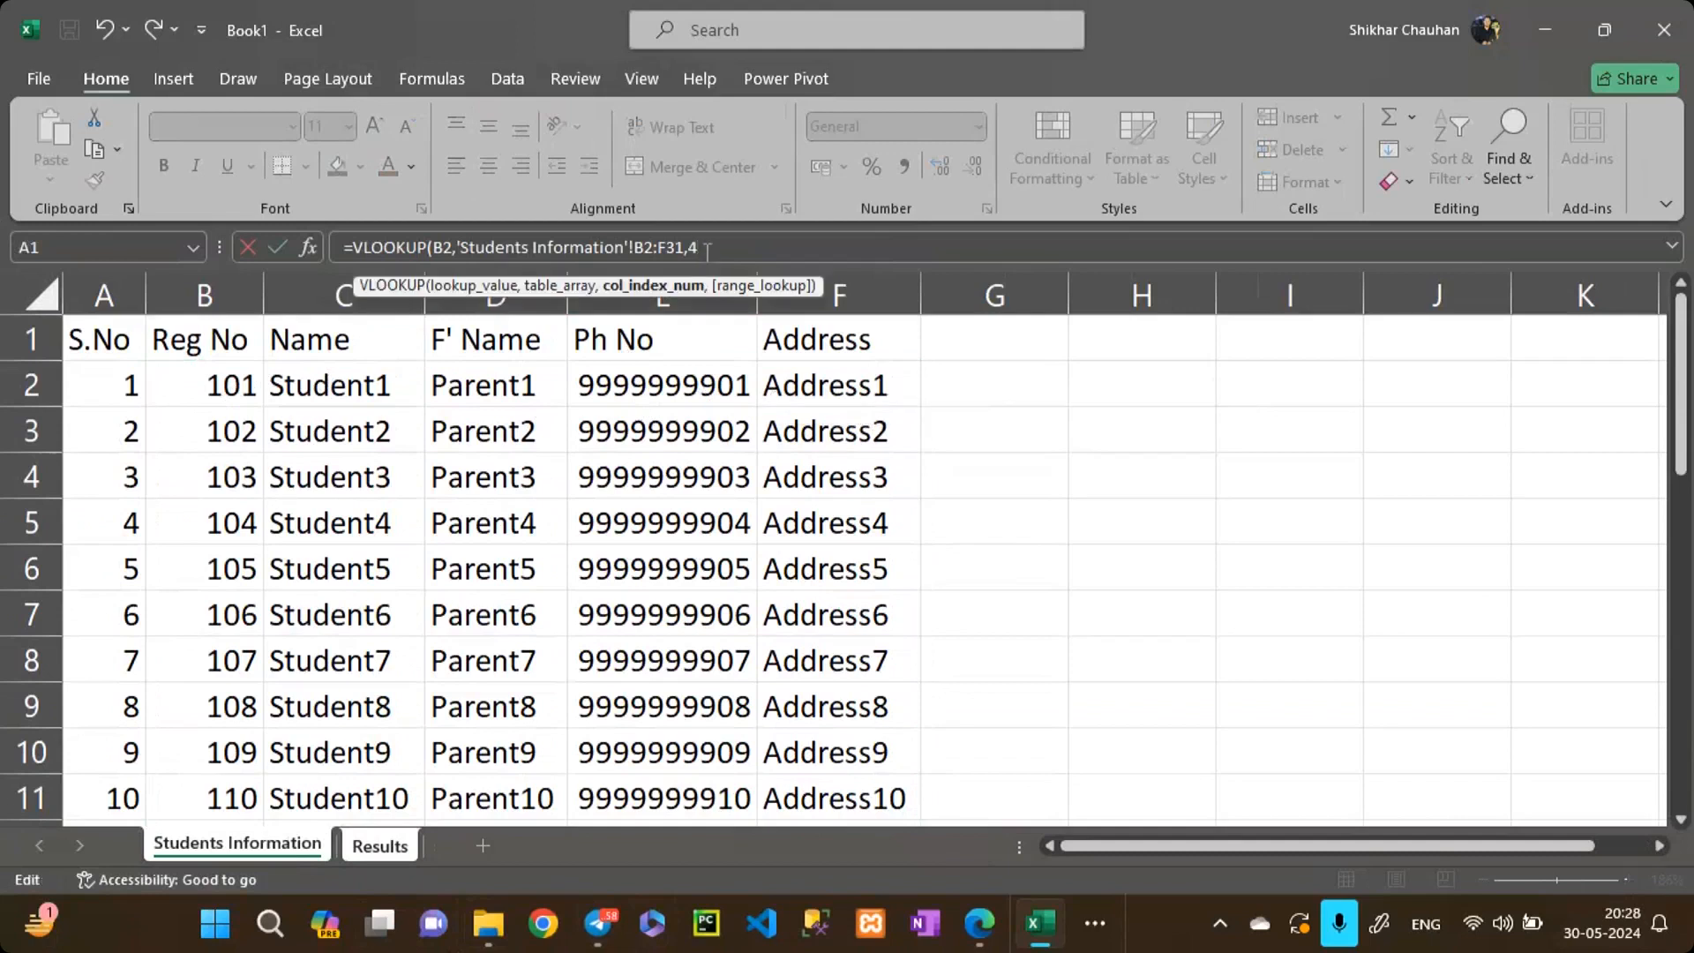
text(,)
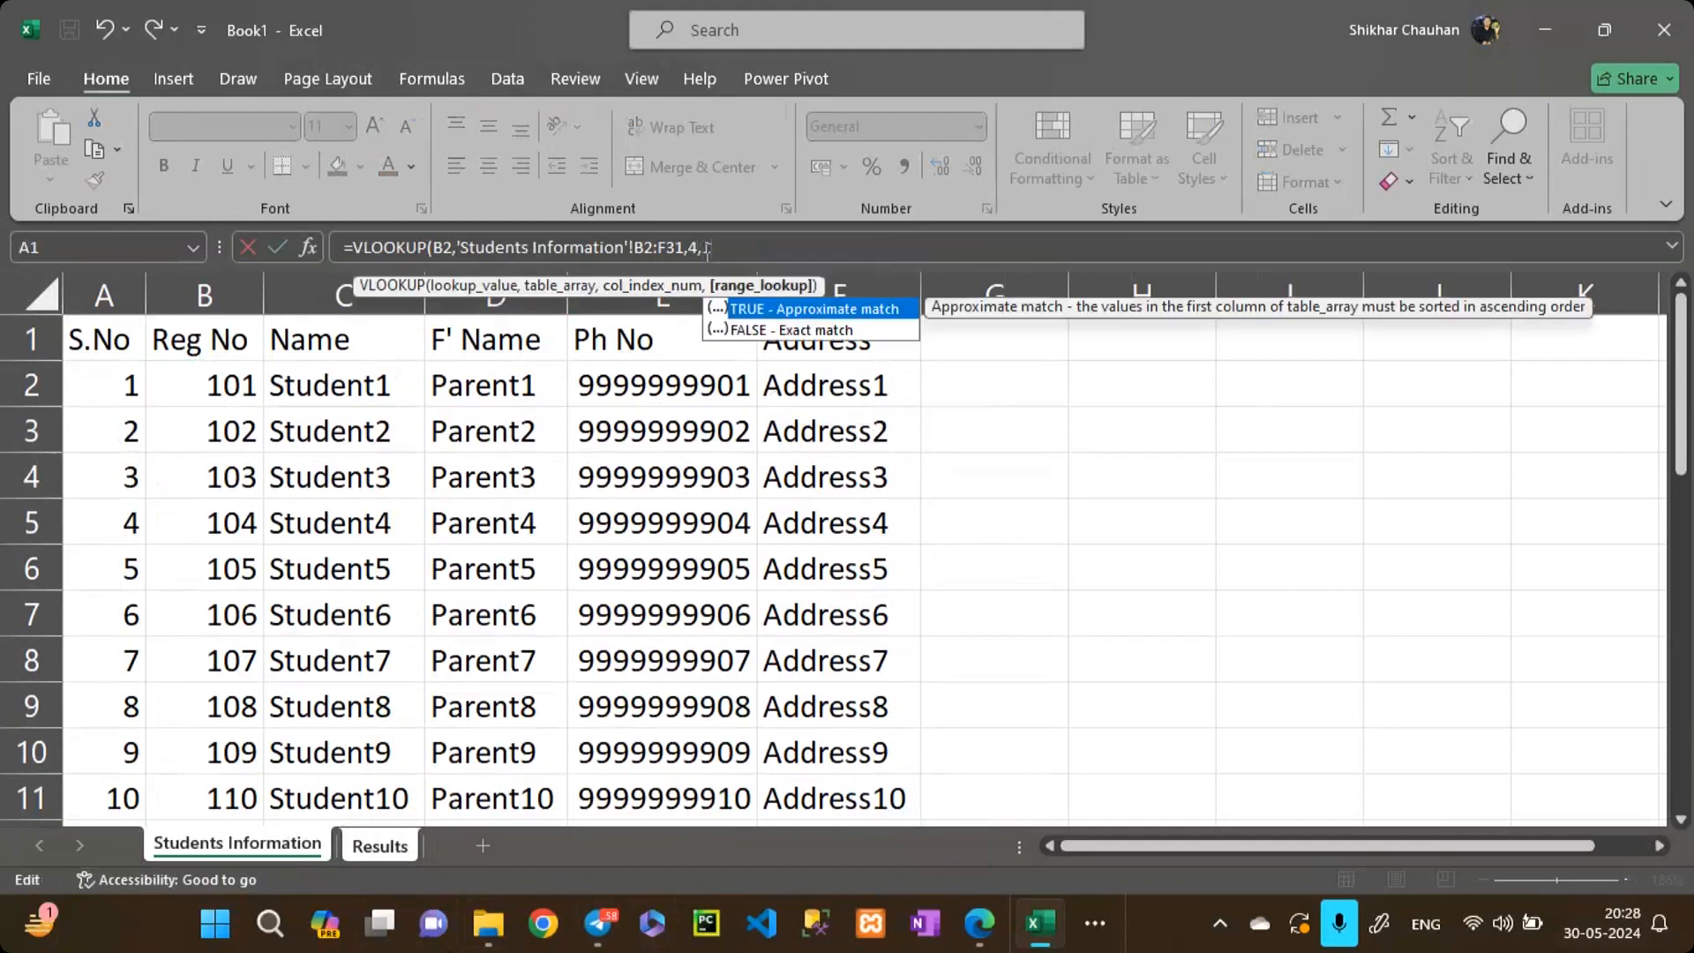
text(1)
key(Return)
Step: Make the table array of the VLOOKUP in F2 absolute as $B$2:$F$31 and commit the formula
click(855, 363)
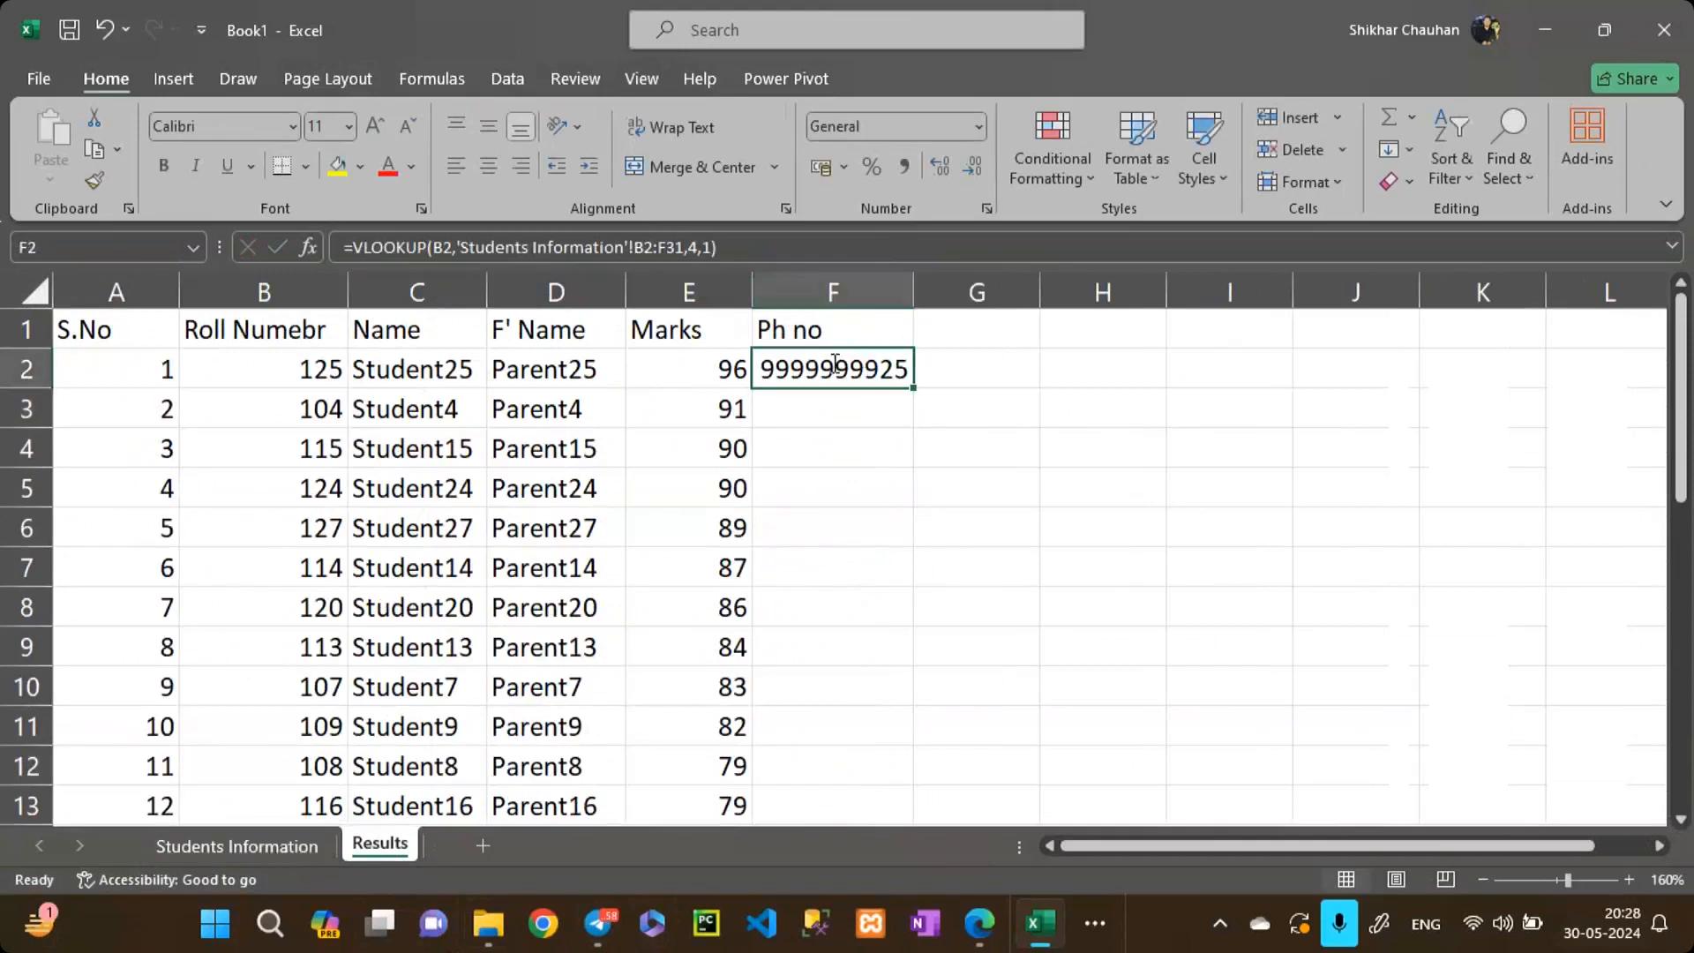
double_click(832, 362)
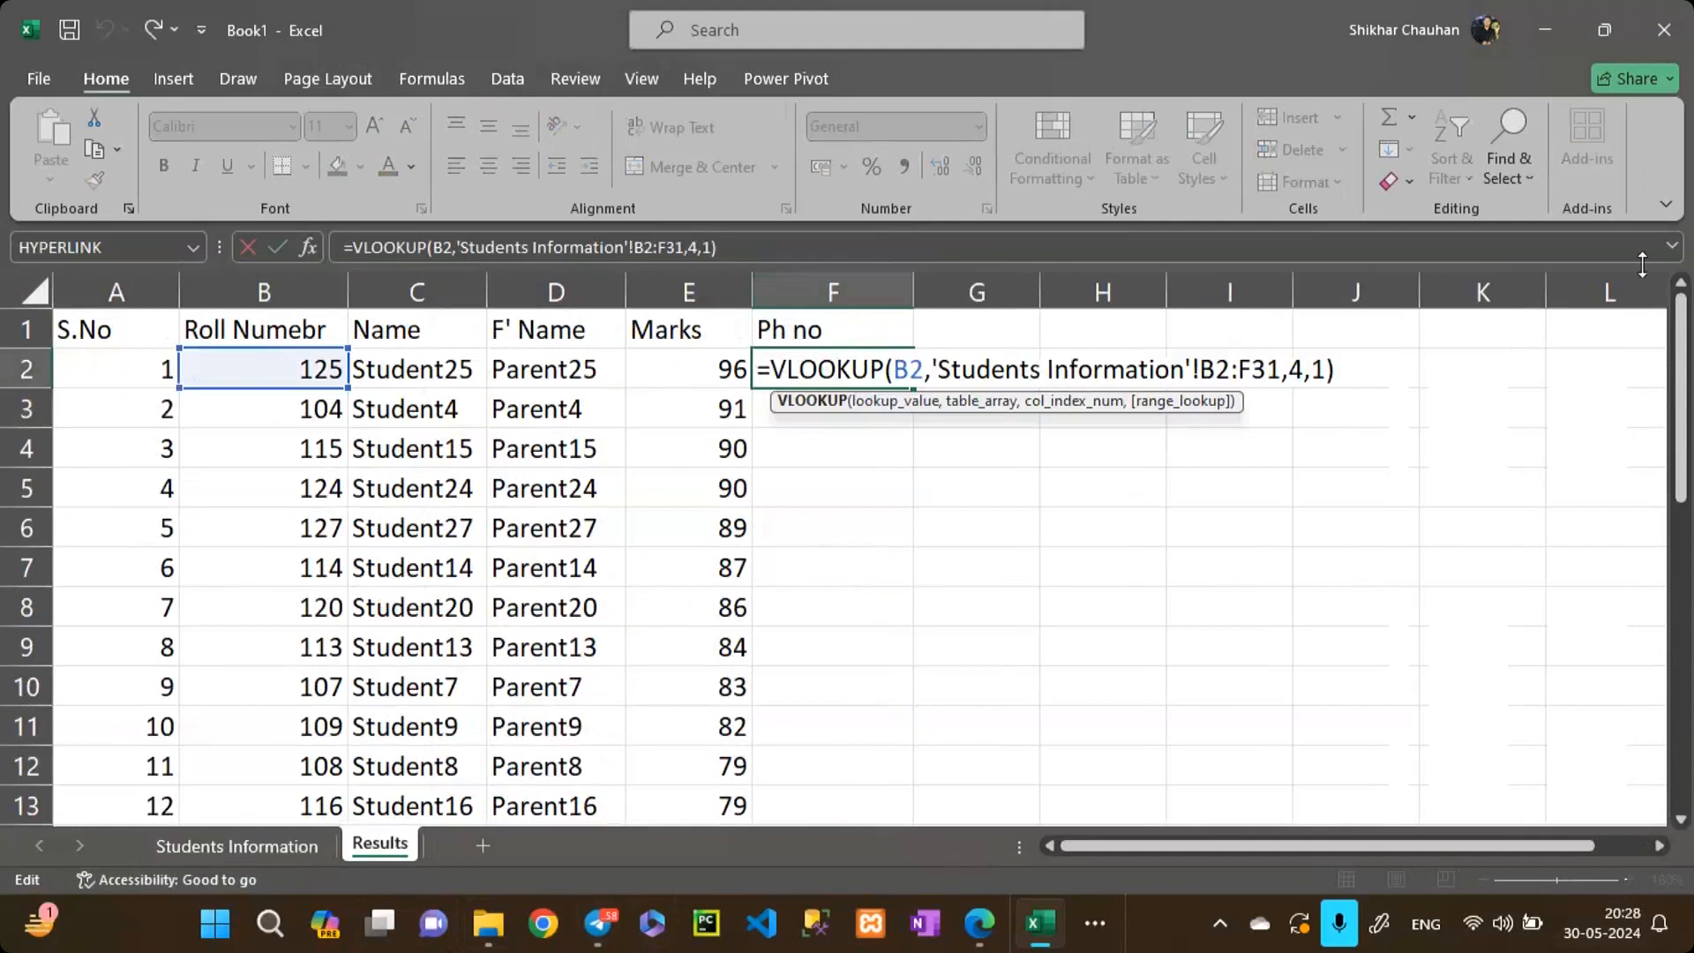
click(1223, 371)
key(F4)
key(Right)
key(Right)
key(F4)
key(Return)
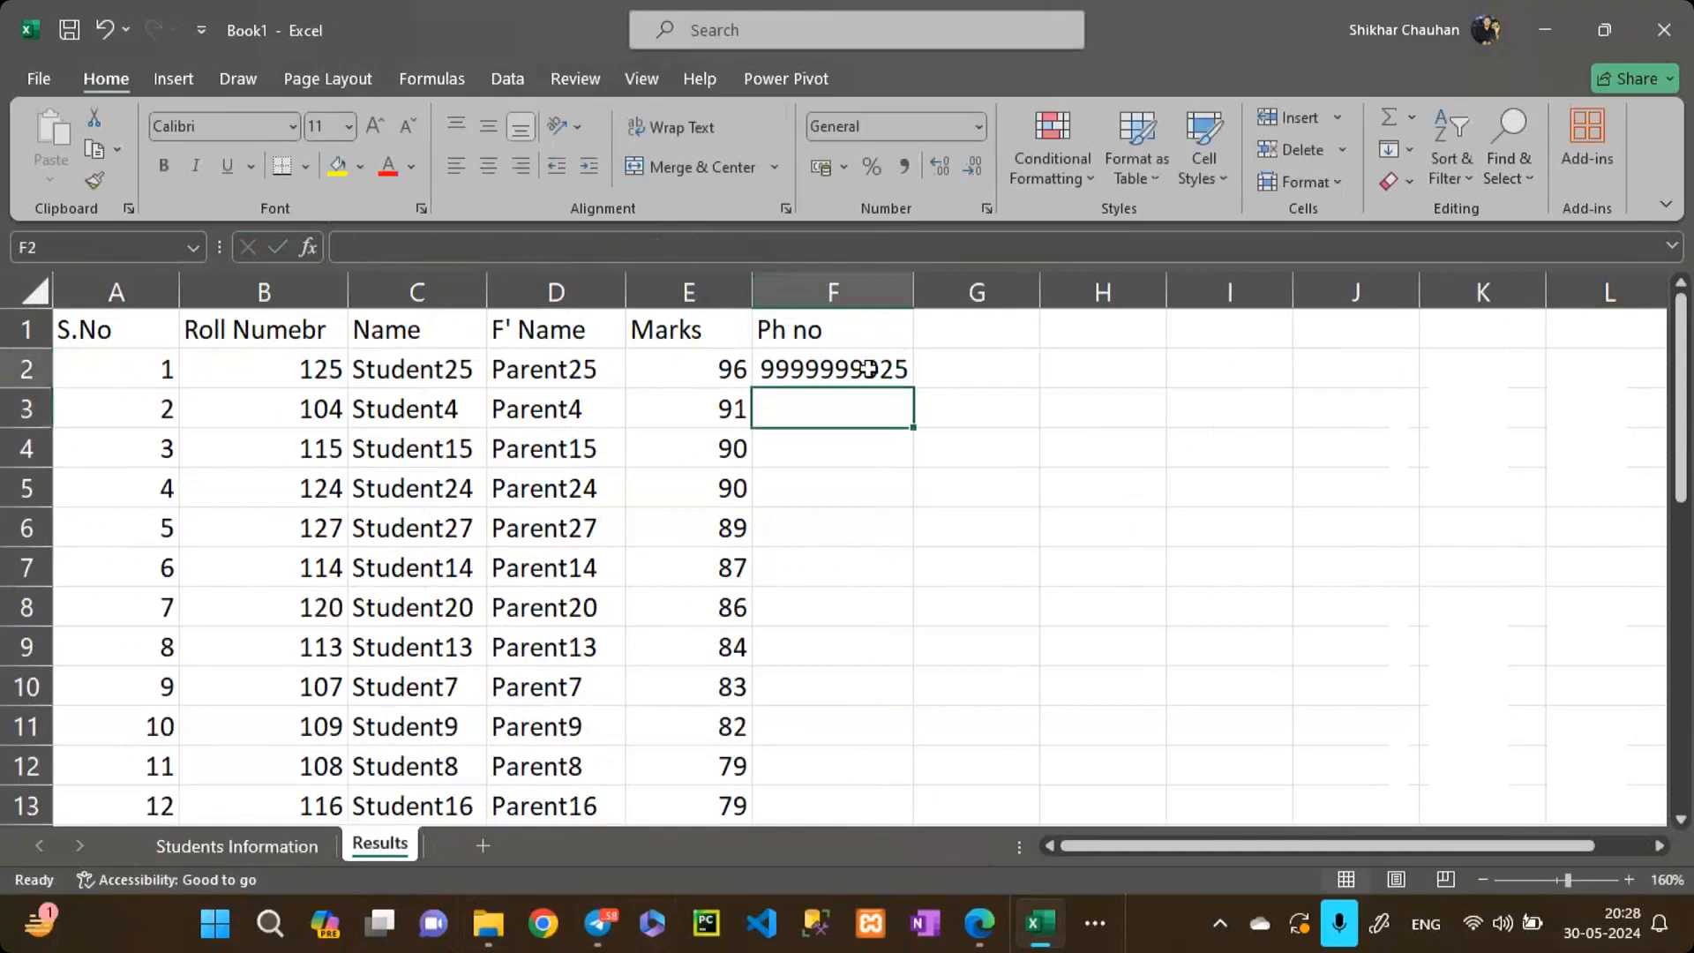
Step: Fill the phone number VLOOKUP from F2 down the Ph no column and check the filled rows
click(870, 369)
double_click(915, 387)
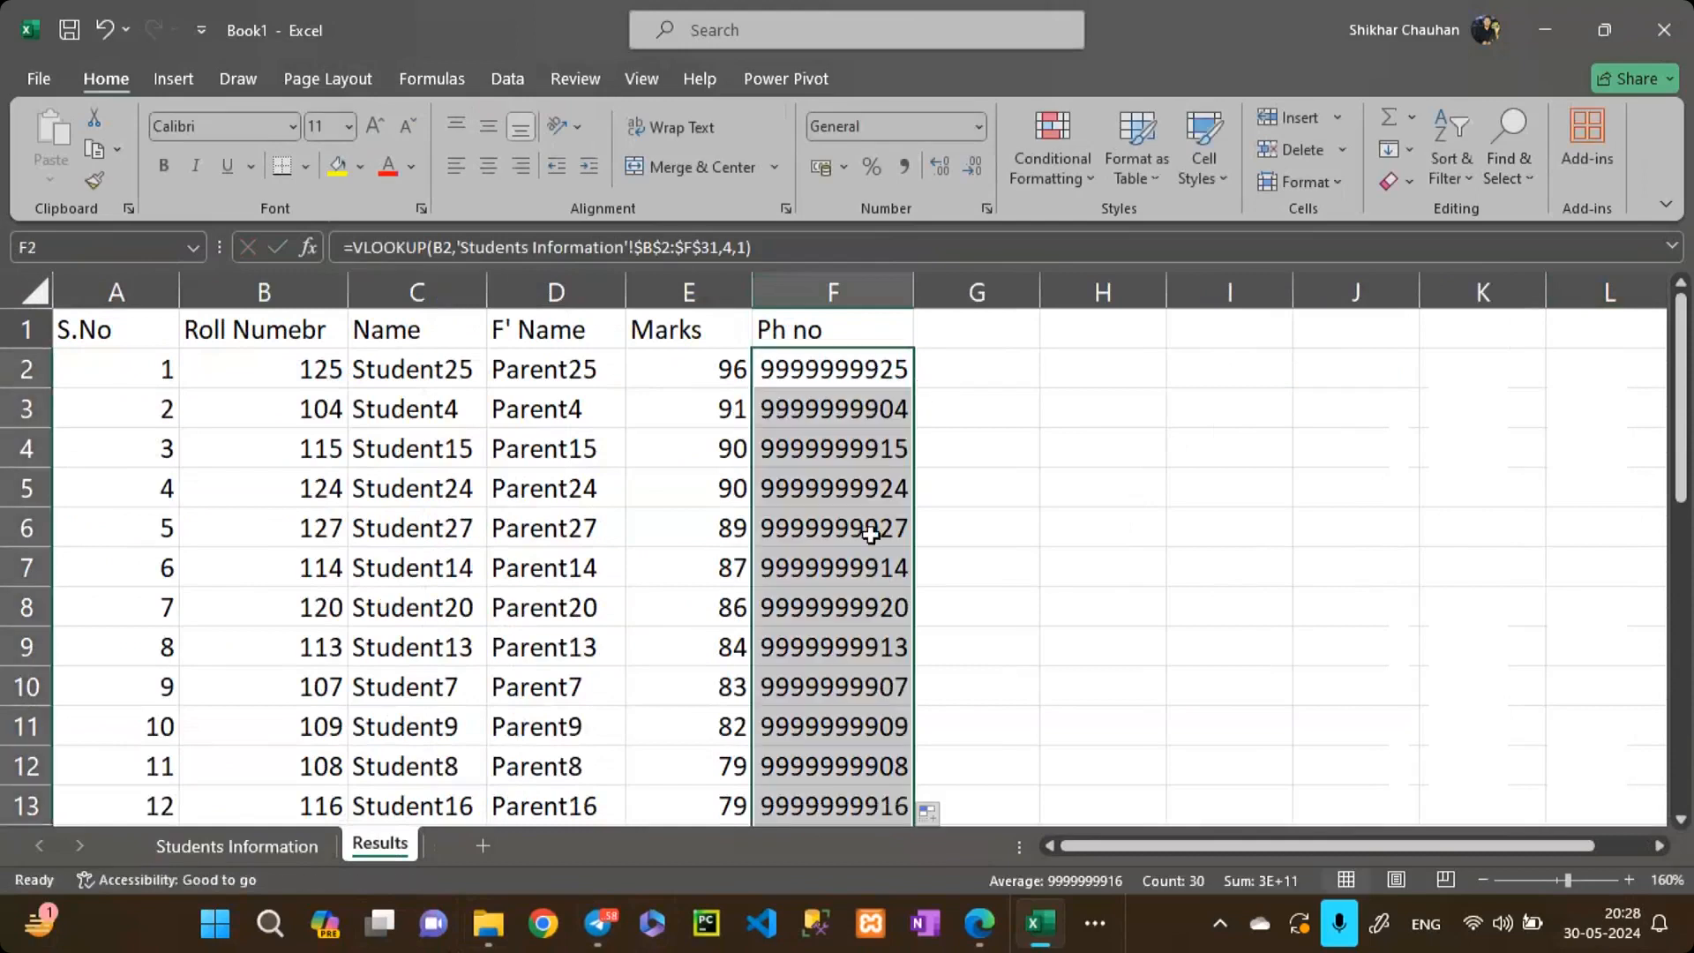
scroll(877, 530, down, 9)
scroll(871, 536, up, 9)
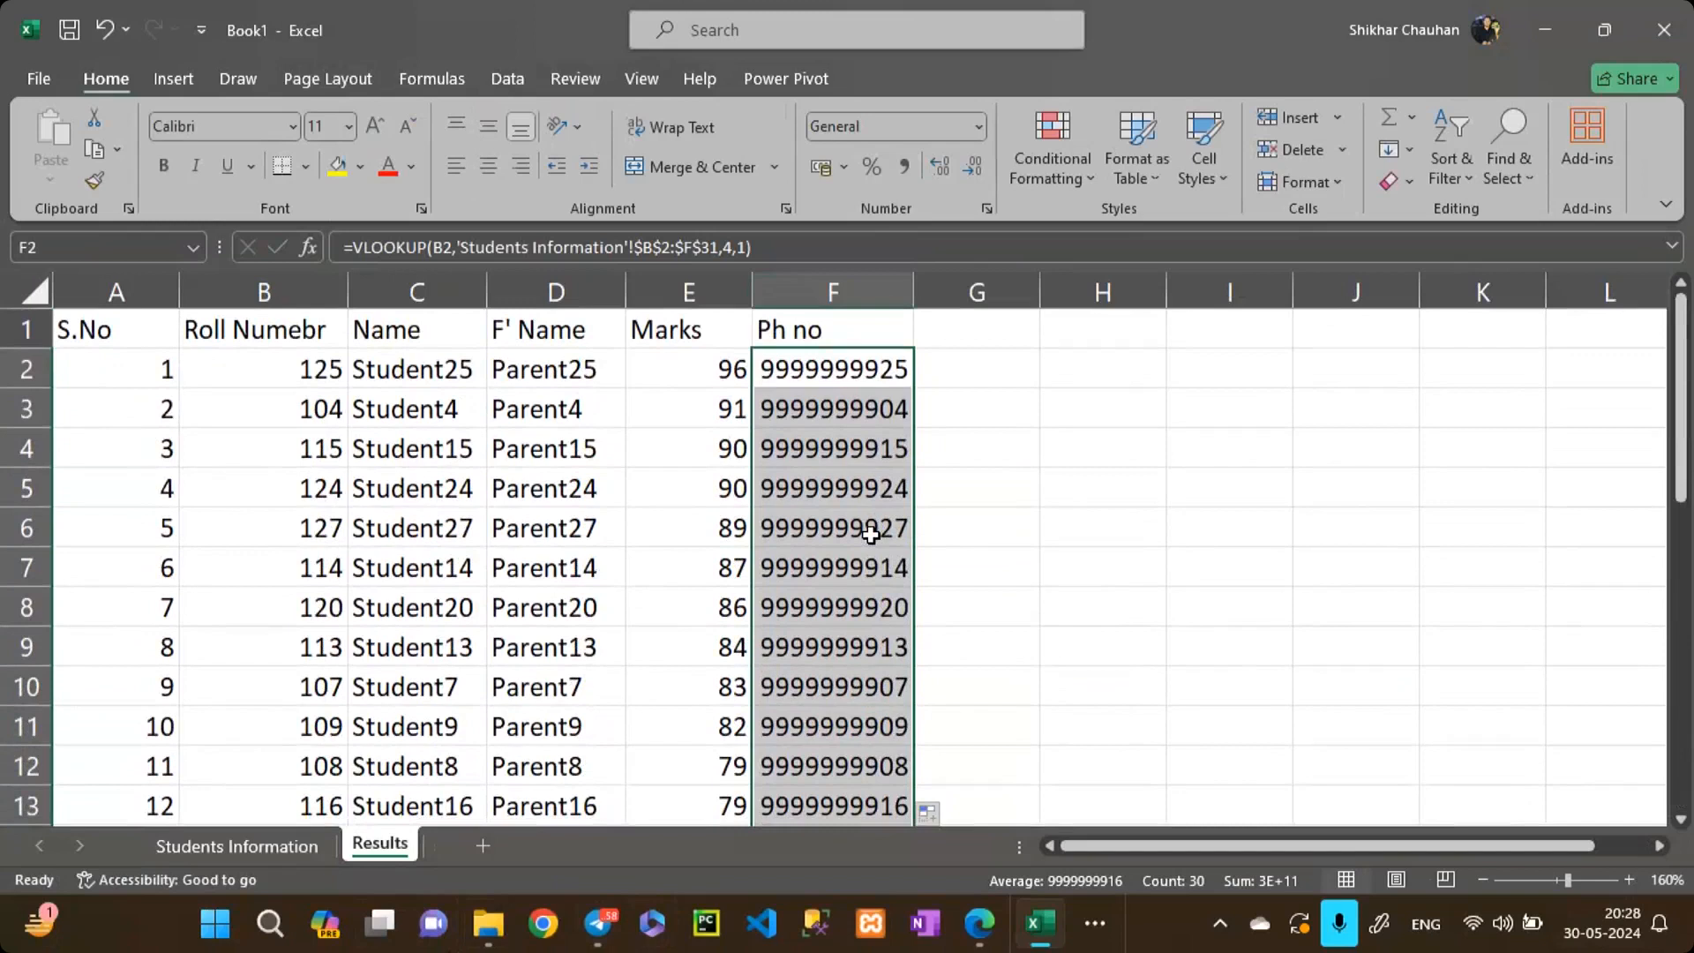
Step: Review the values of the Marks column and the first student name in Results
drag(681, 384, 684, 781)
scroll(684, 781, up, 6)
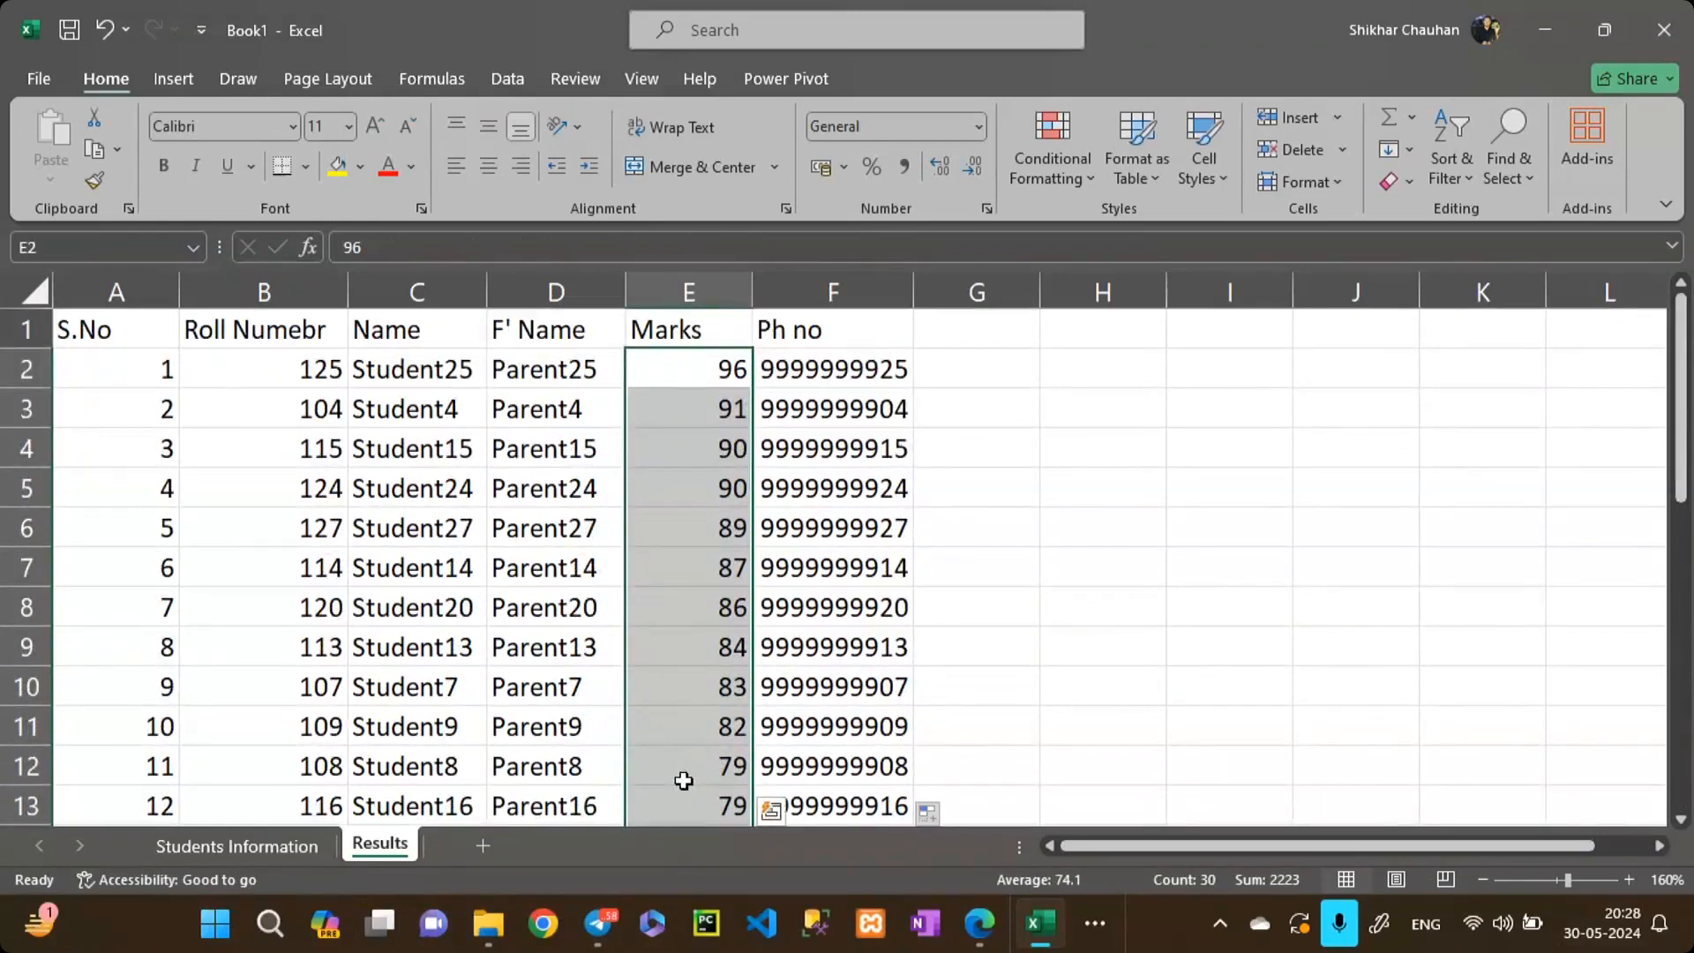
click(441, 375)
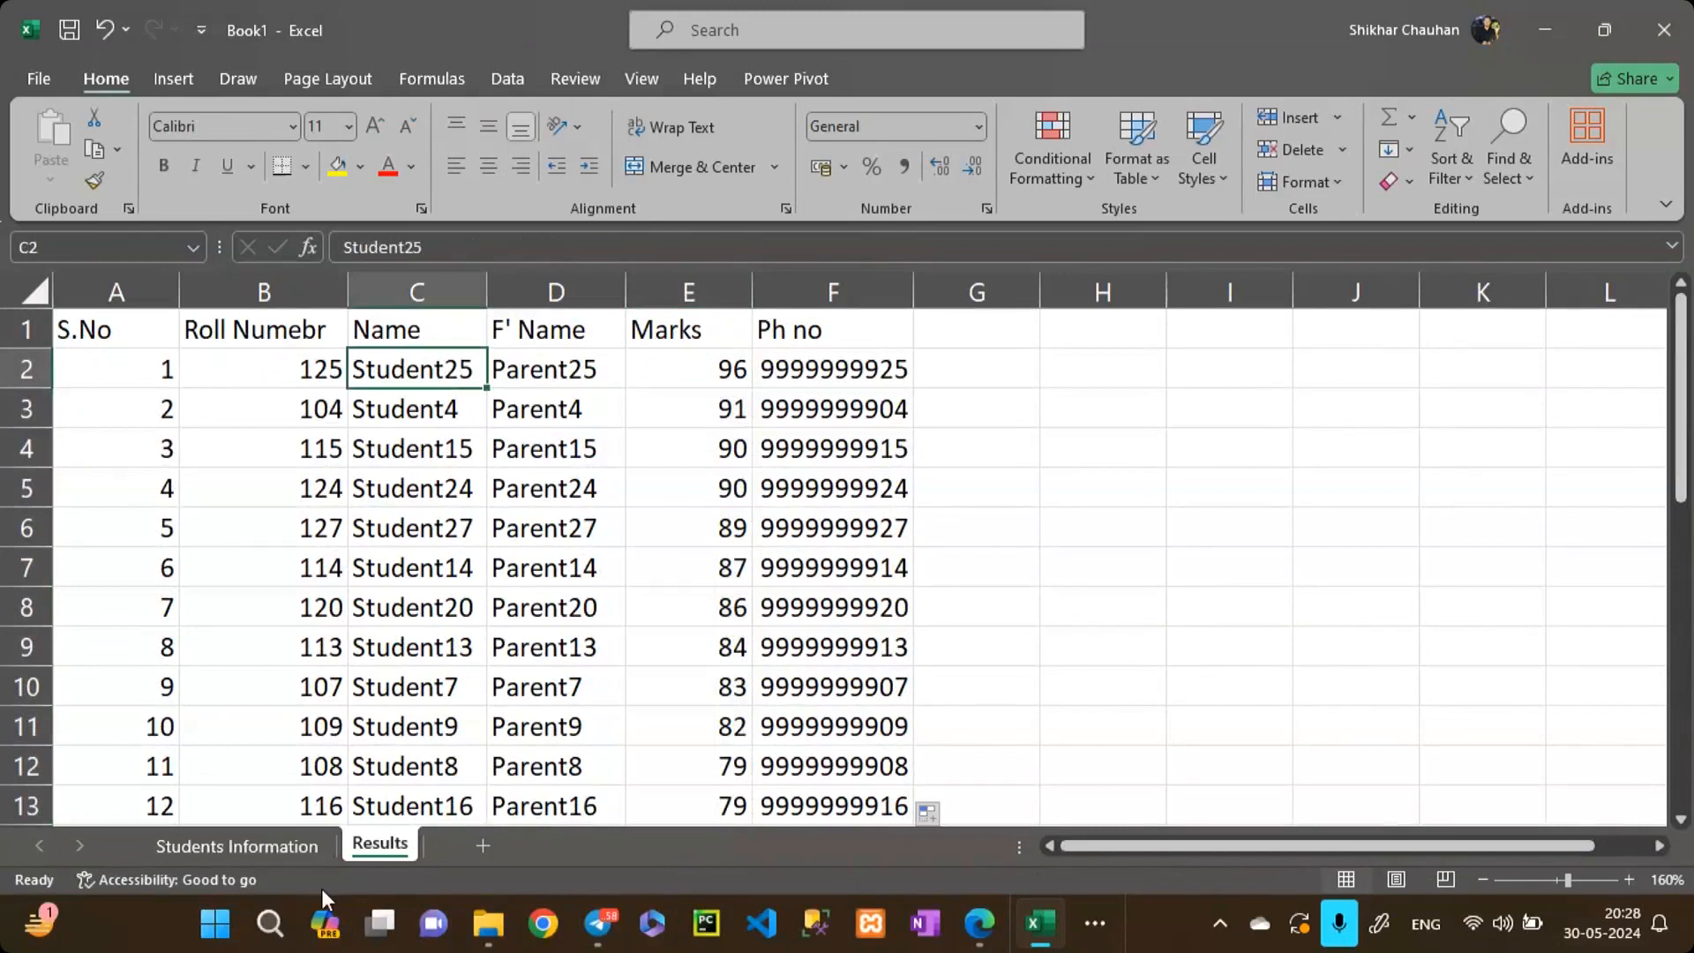
Step: Compare the F' Name and Ph No data in Students Information with the roll numbers, names and F' Name values in Results
click(245, 851)
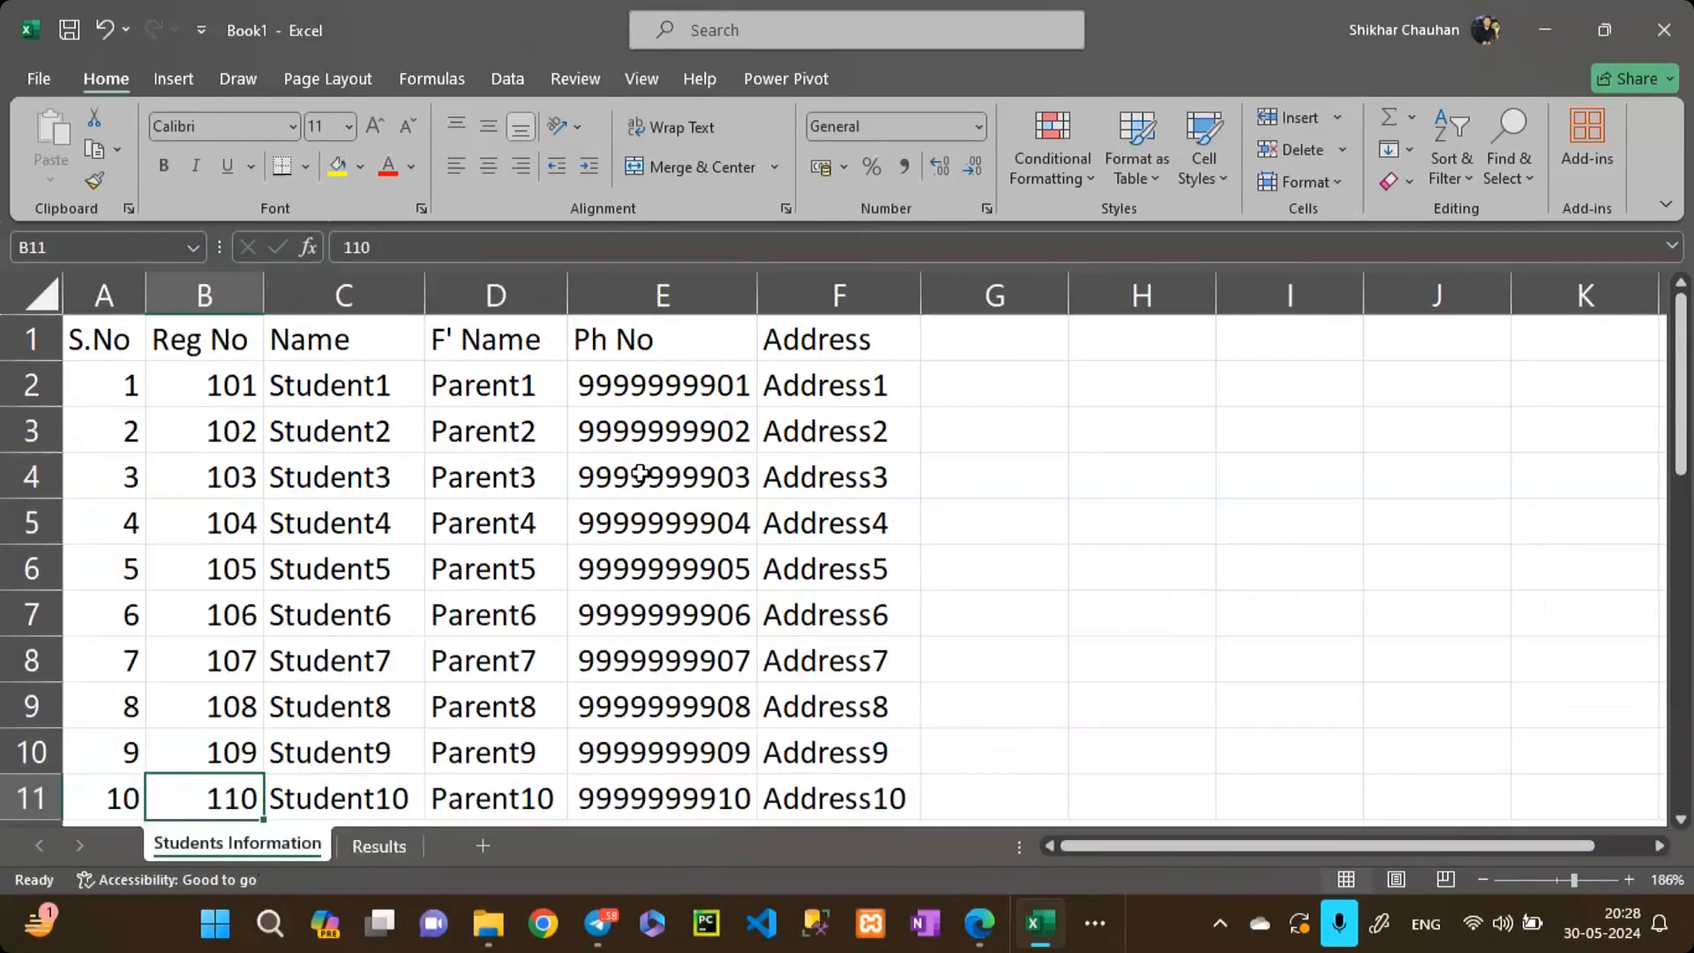
click(546, 389)
key(shift+Right)
key(shift+Down)
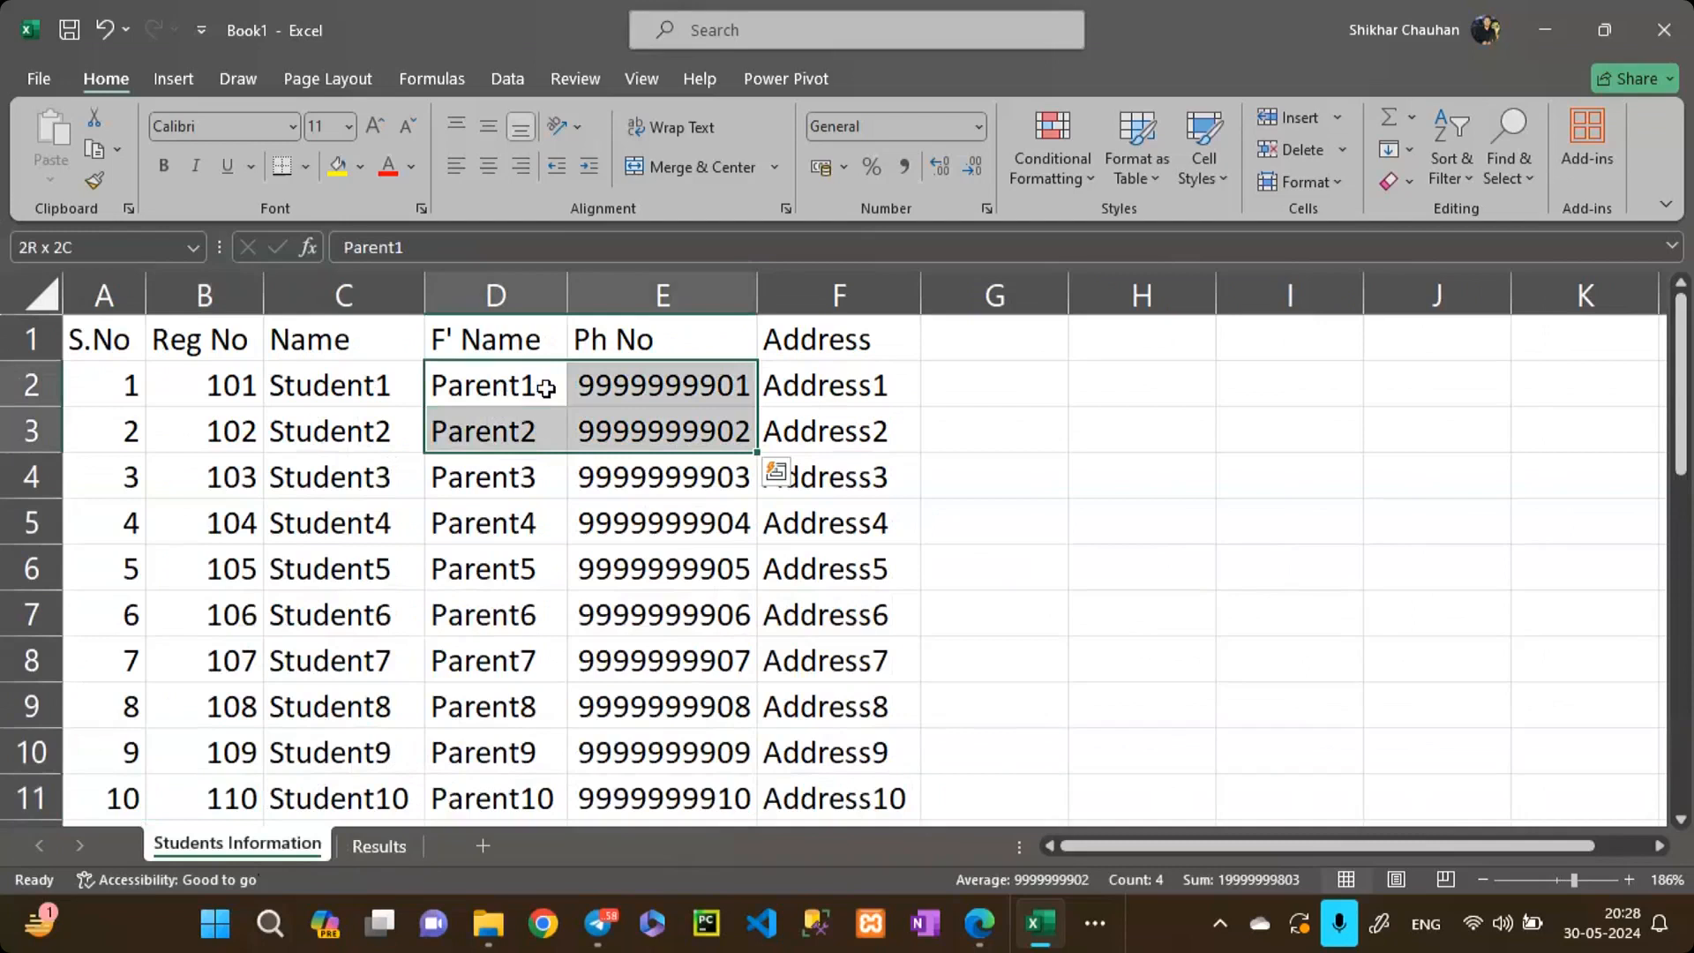
key(ctrl+shift+Down)
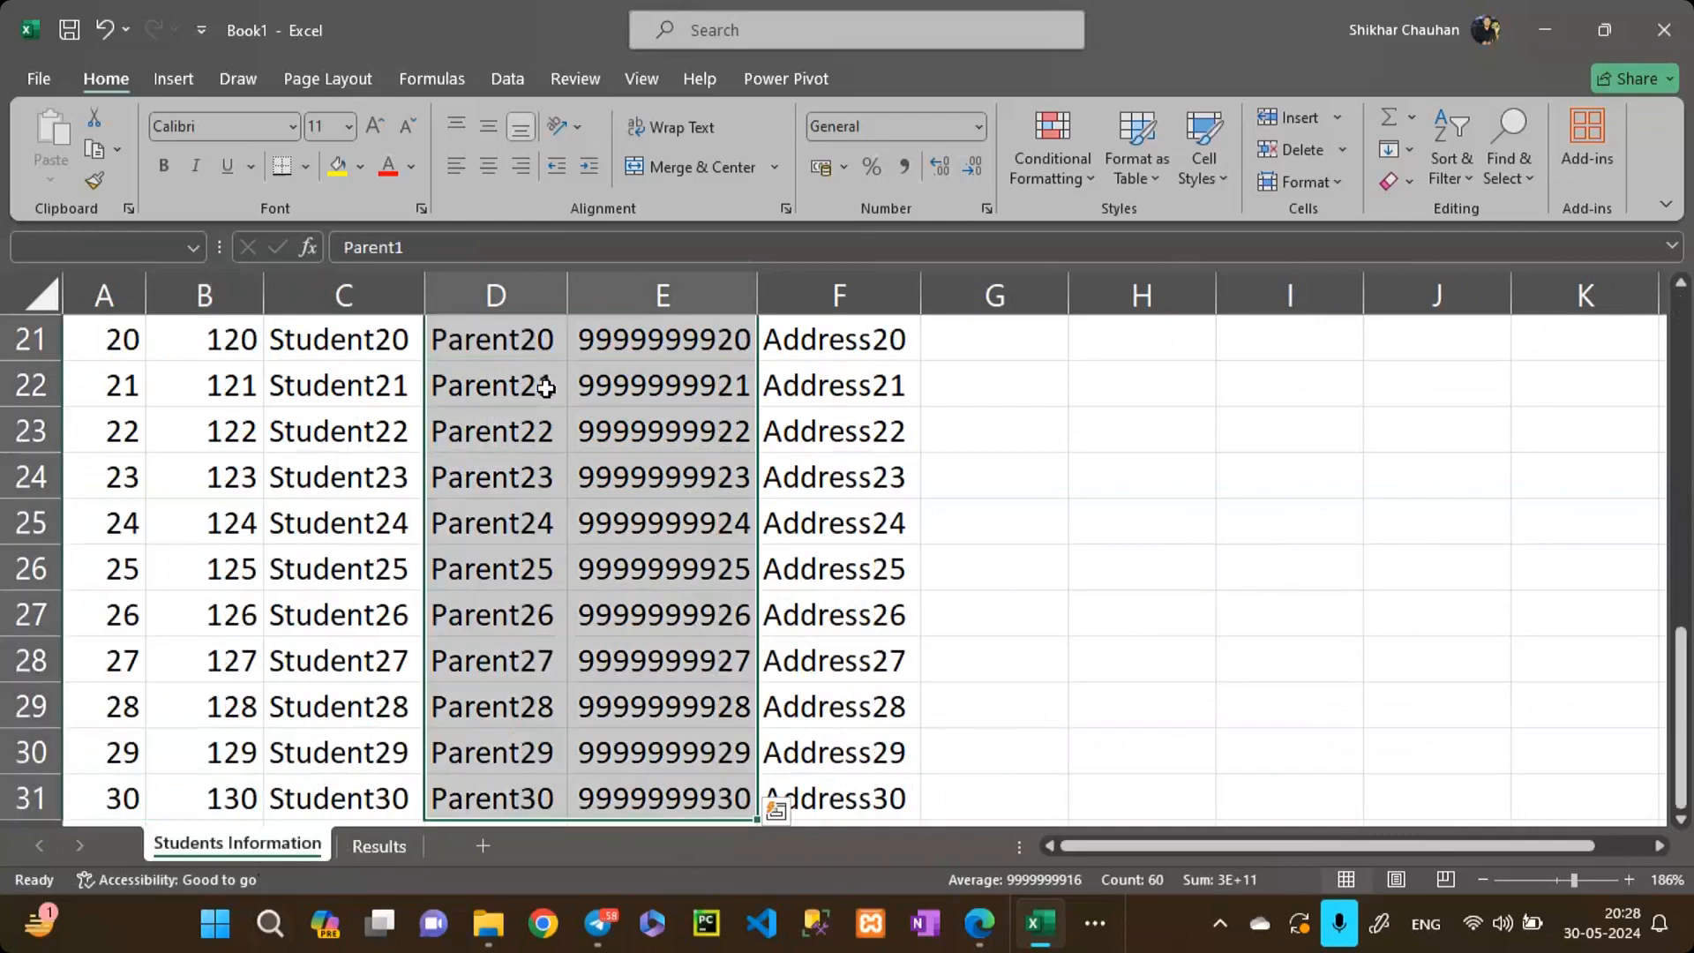
click(385, 843)
click(621, 512)
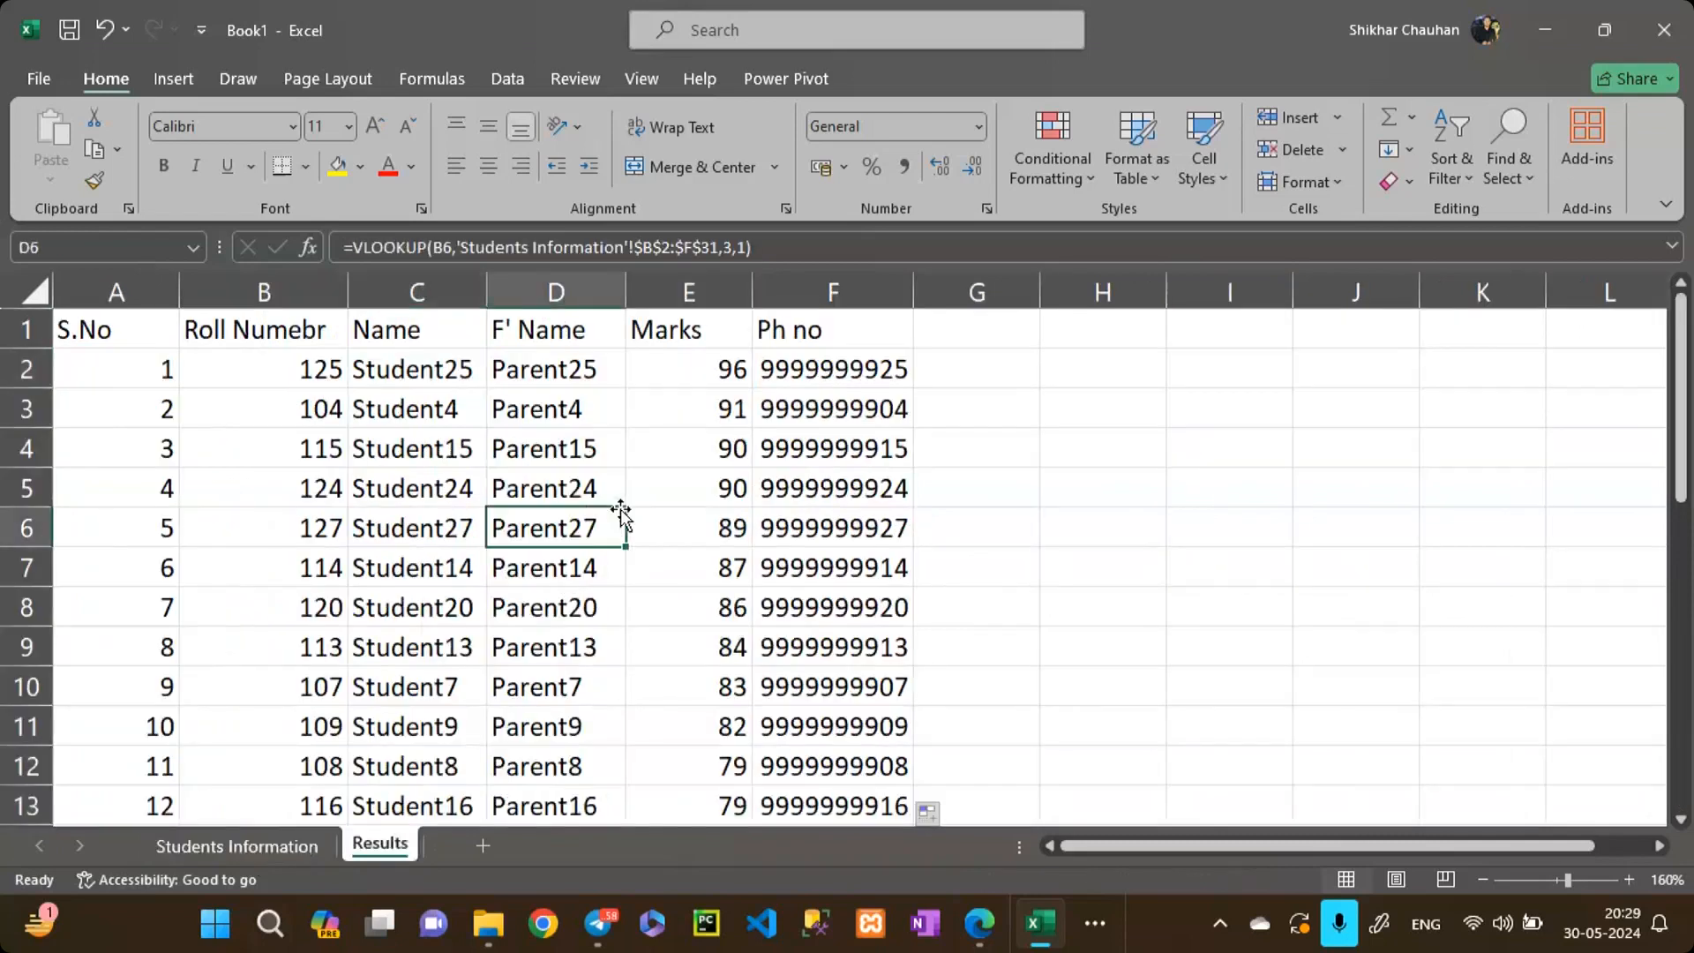
drag(294, 378, 512, 670)
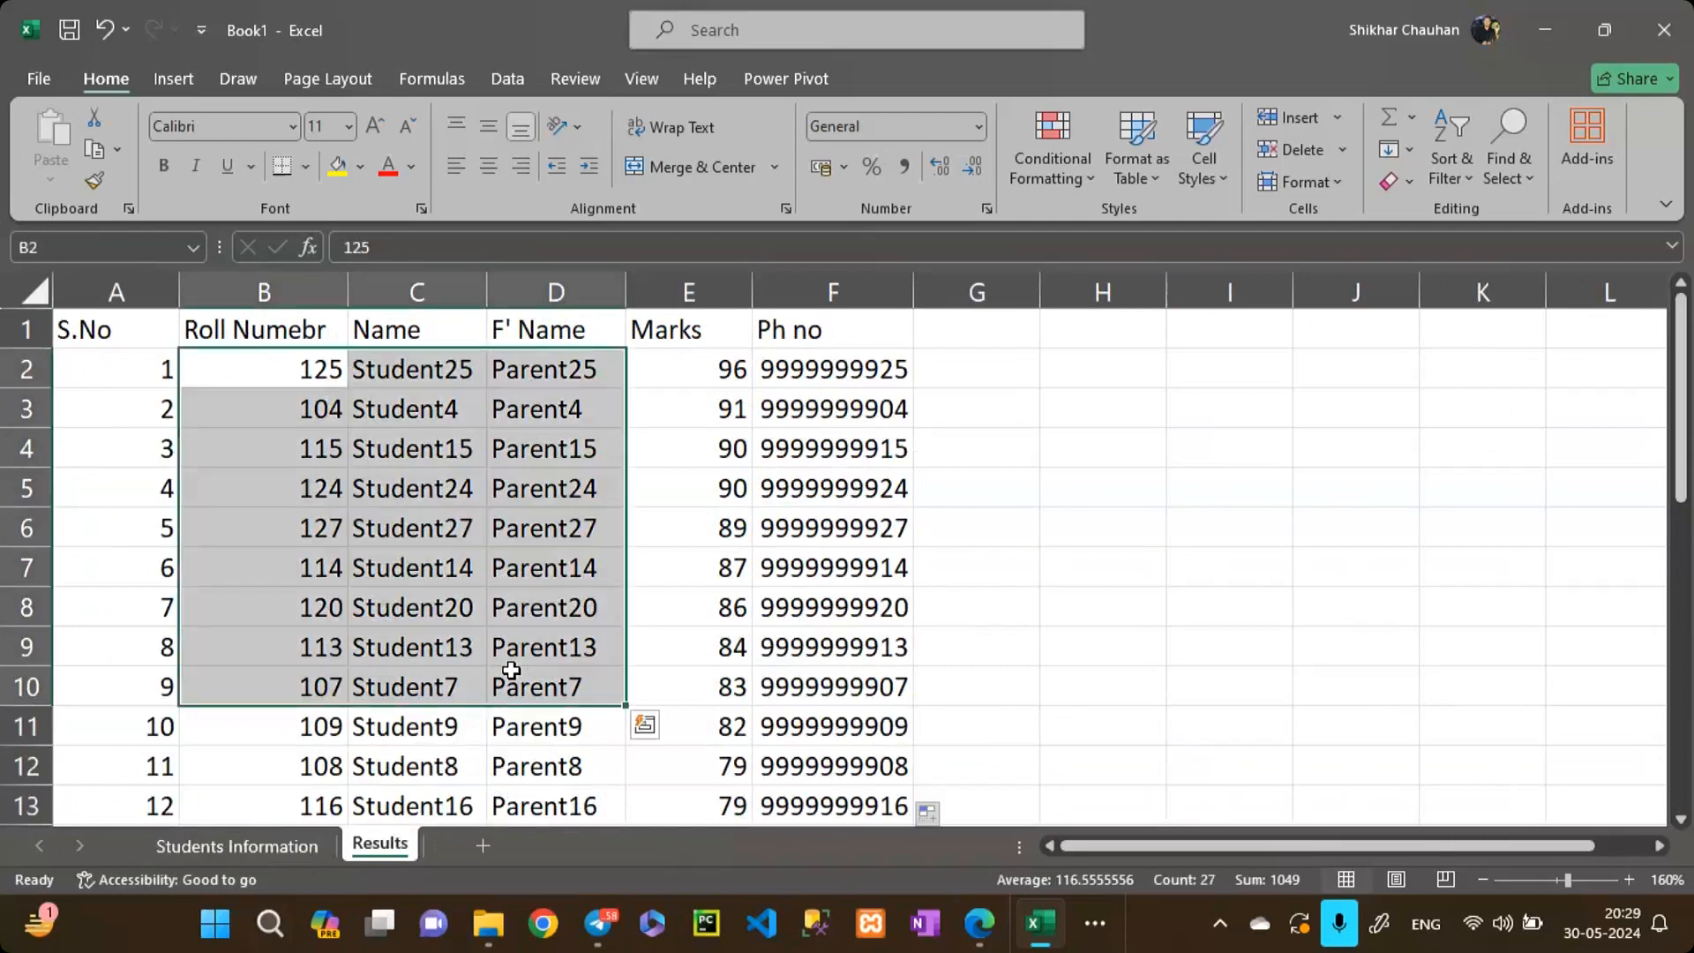
click(269, 849)
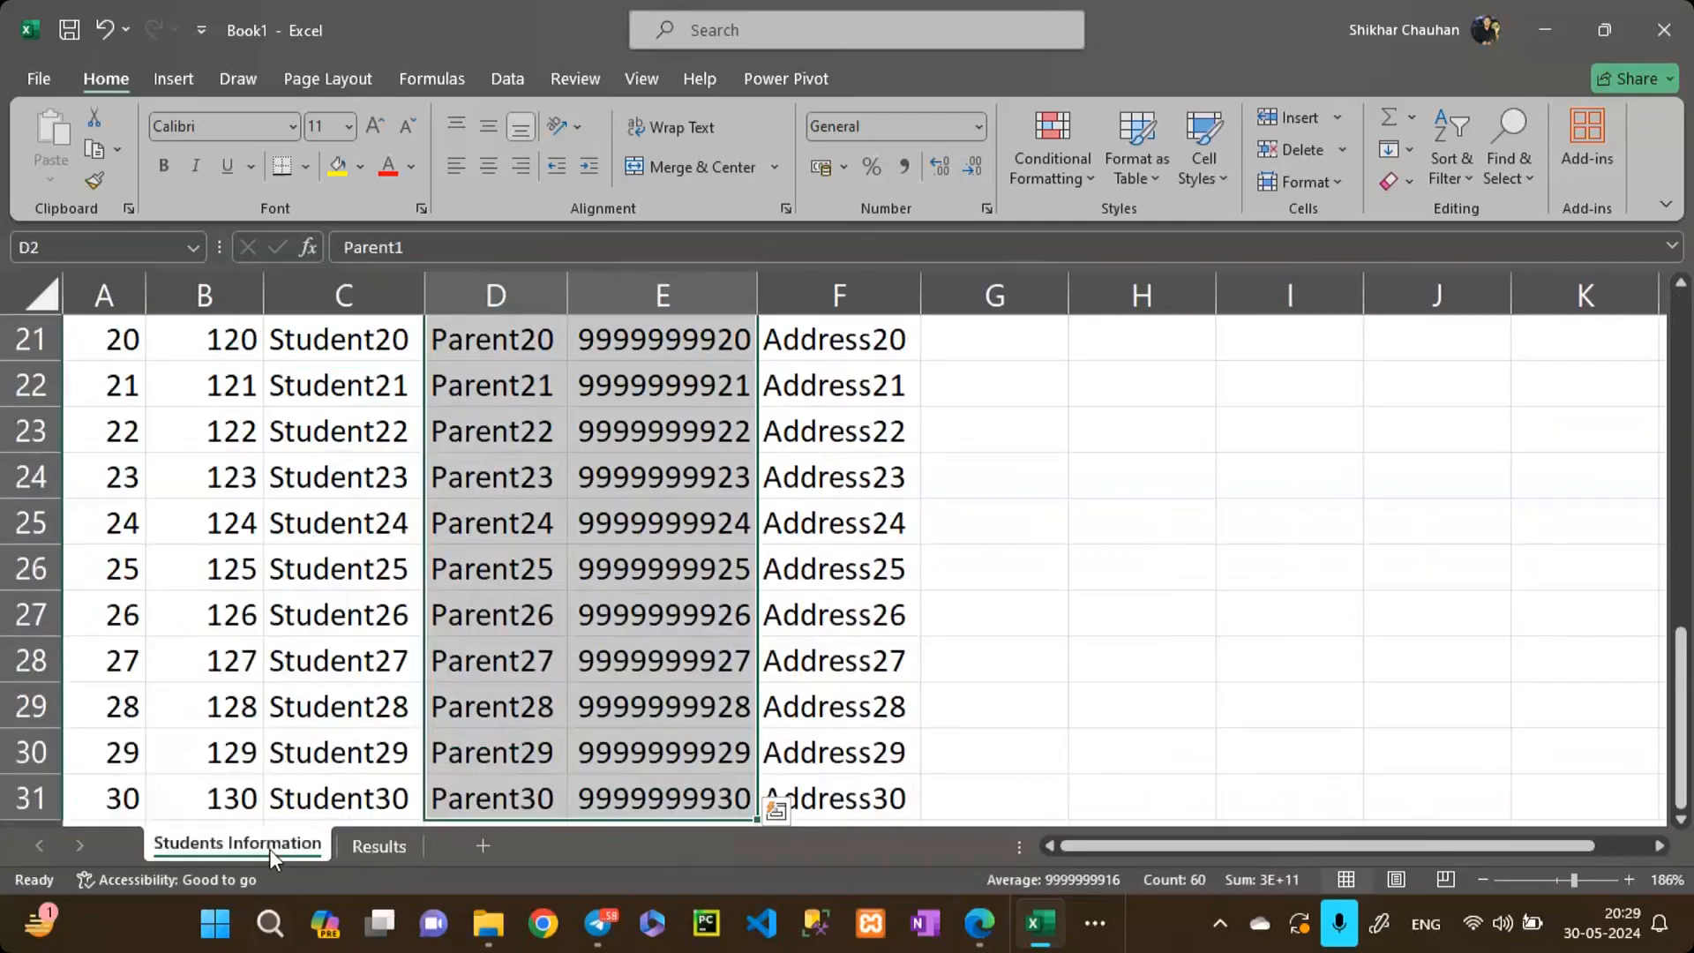
click(359, 843)
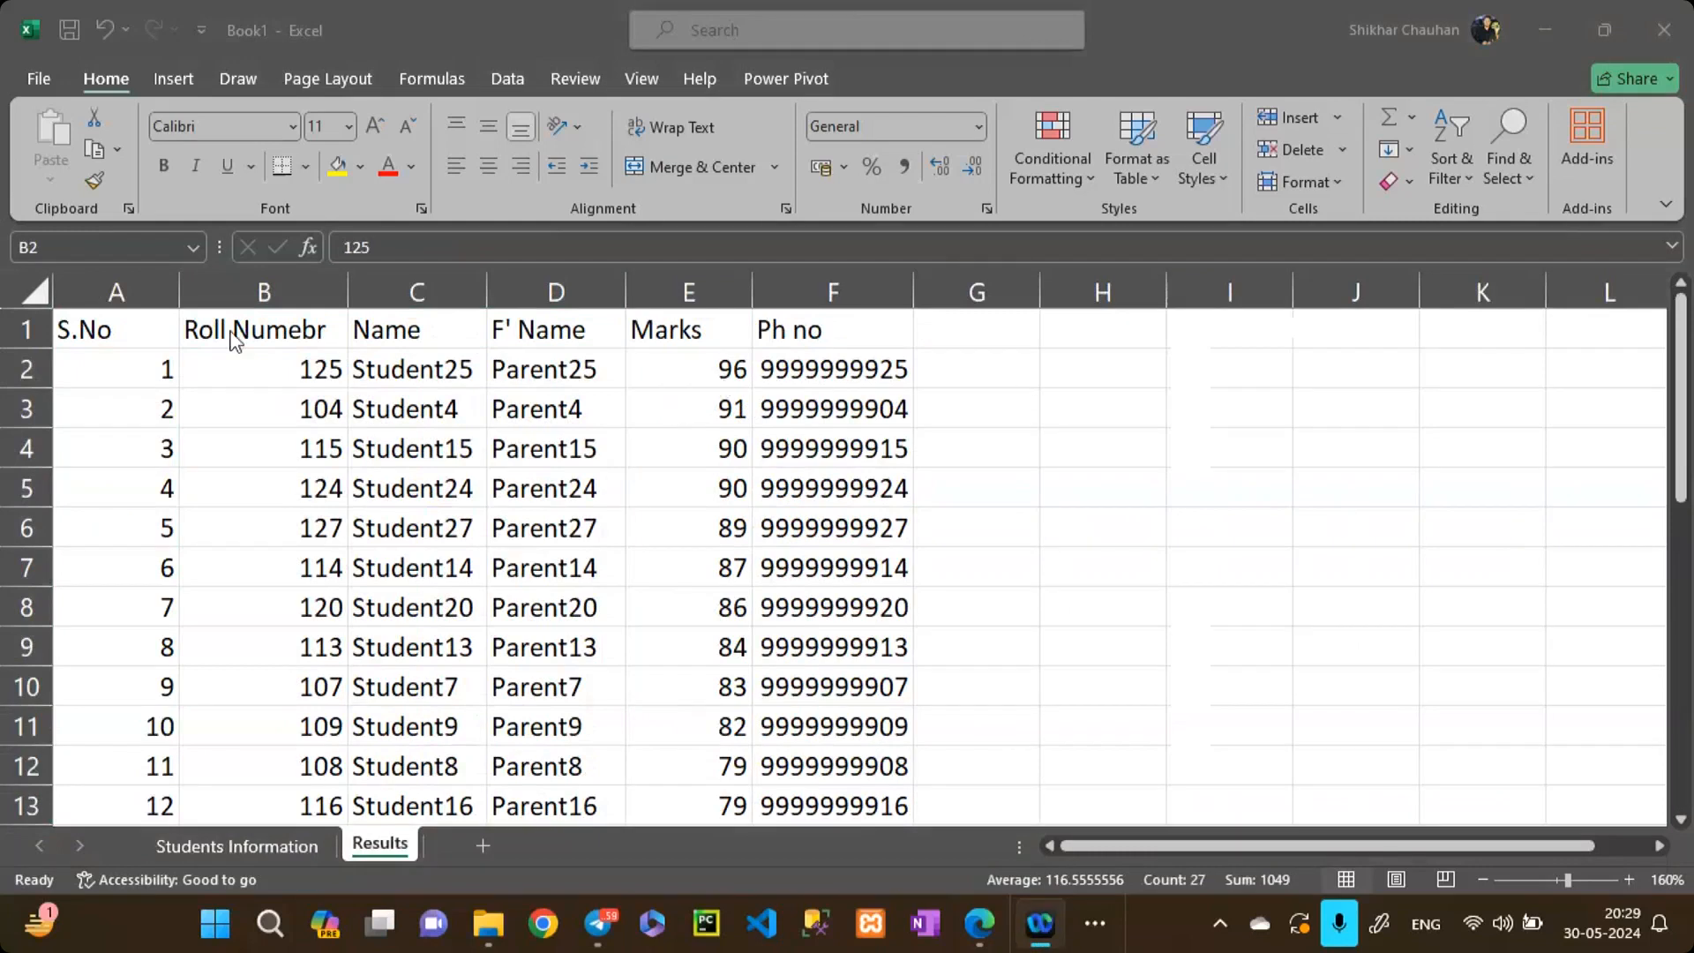
click(143, 365)
key(ctrl+shift+End)
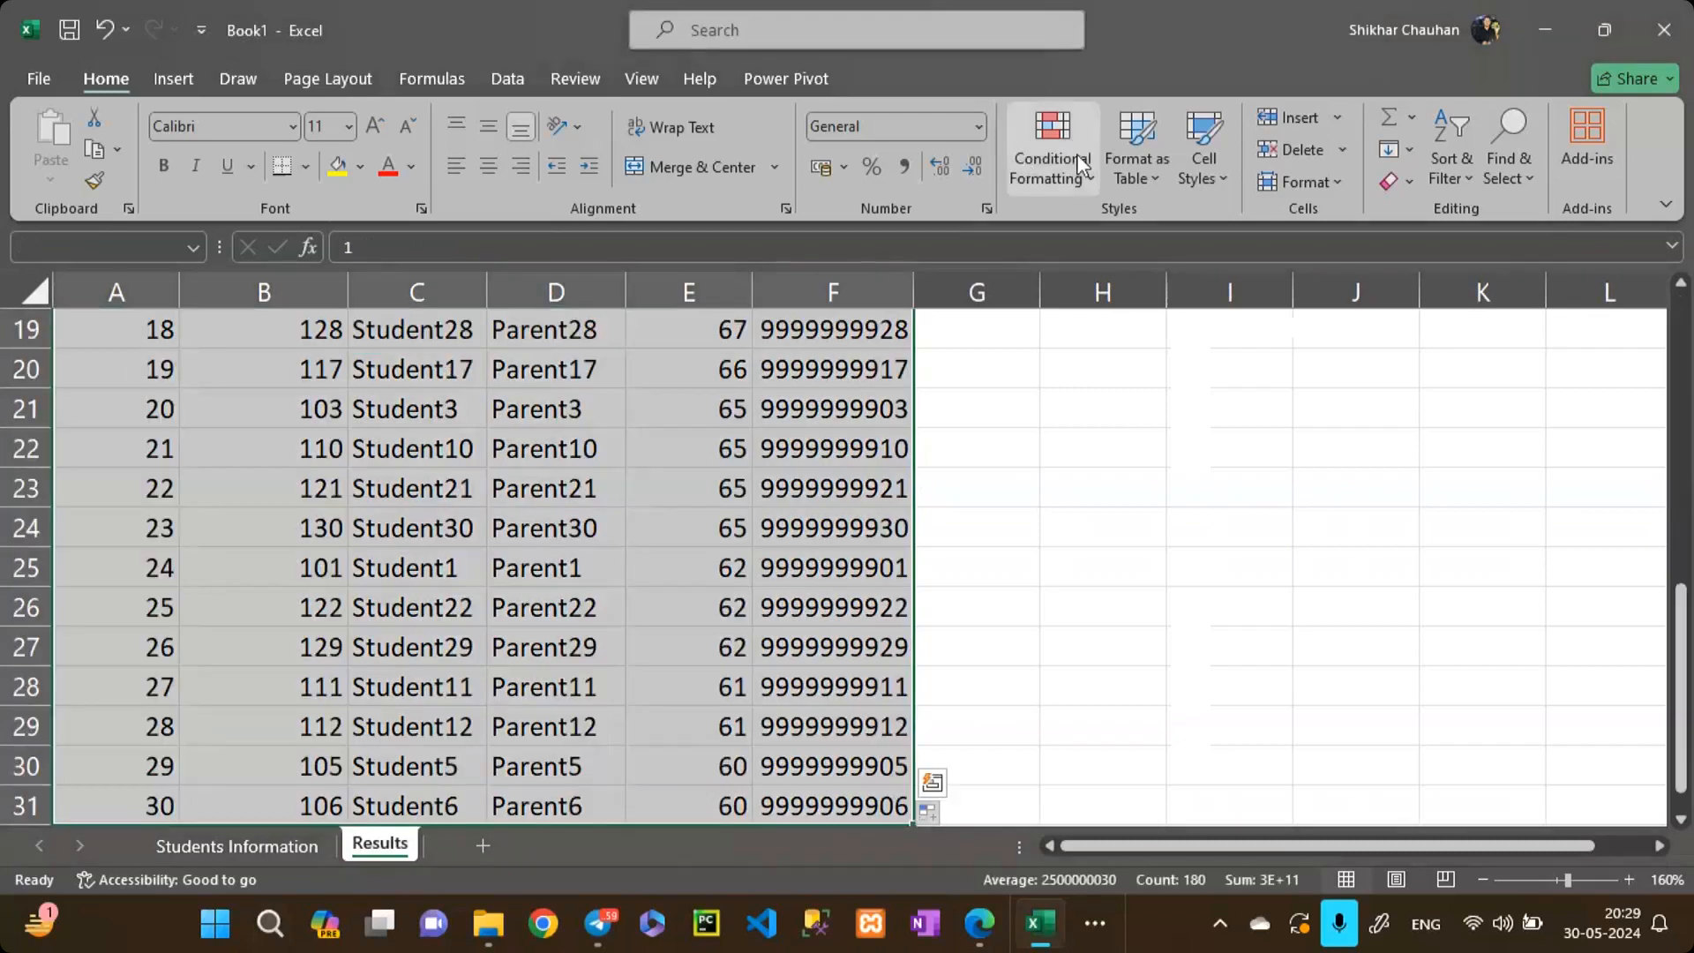
click(493, 76)
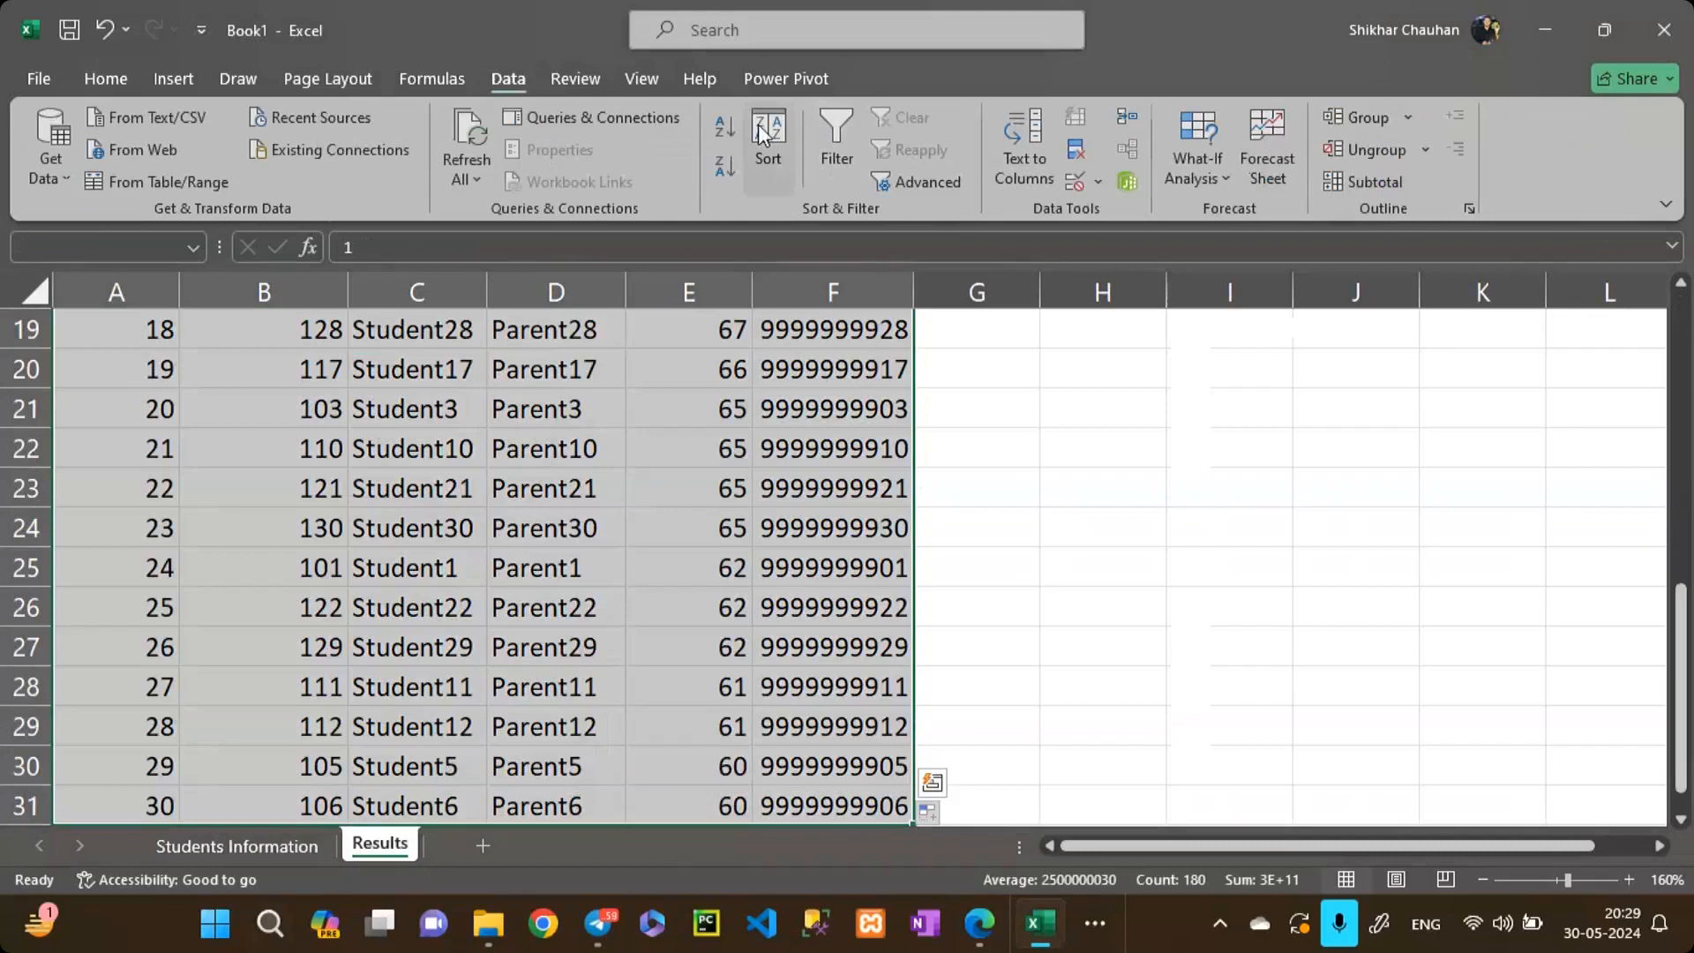
click(759, 124)
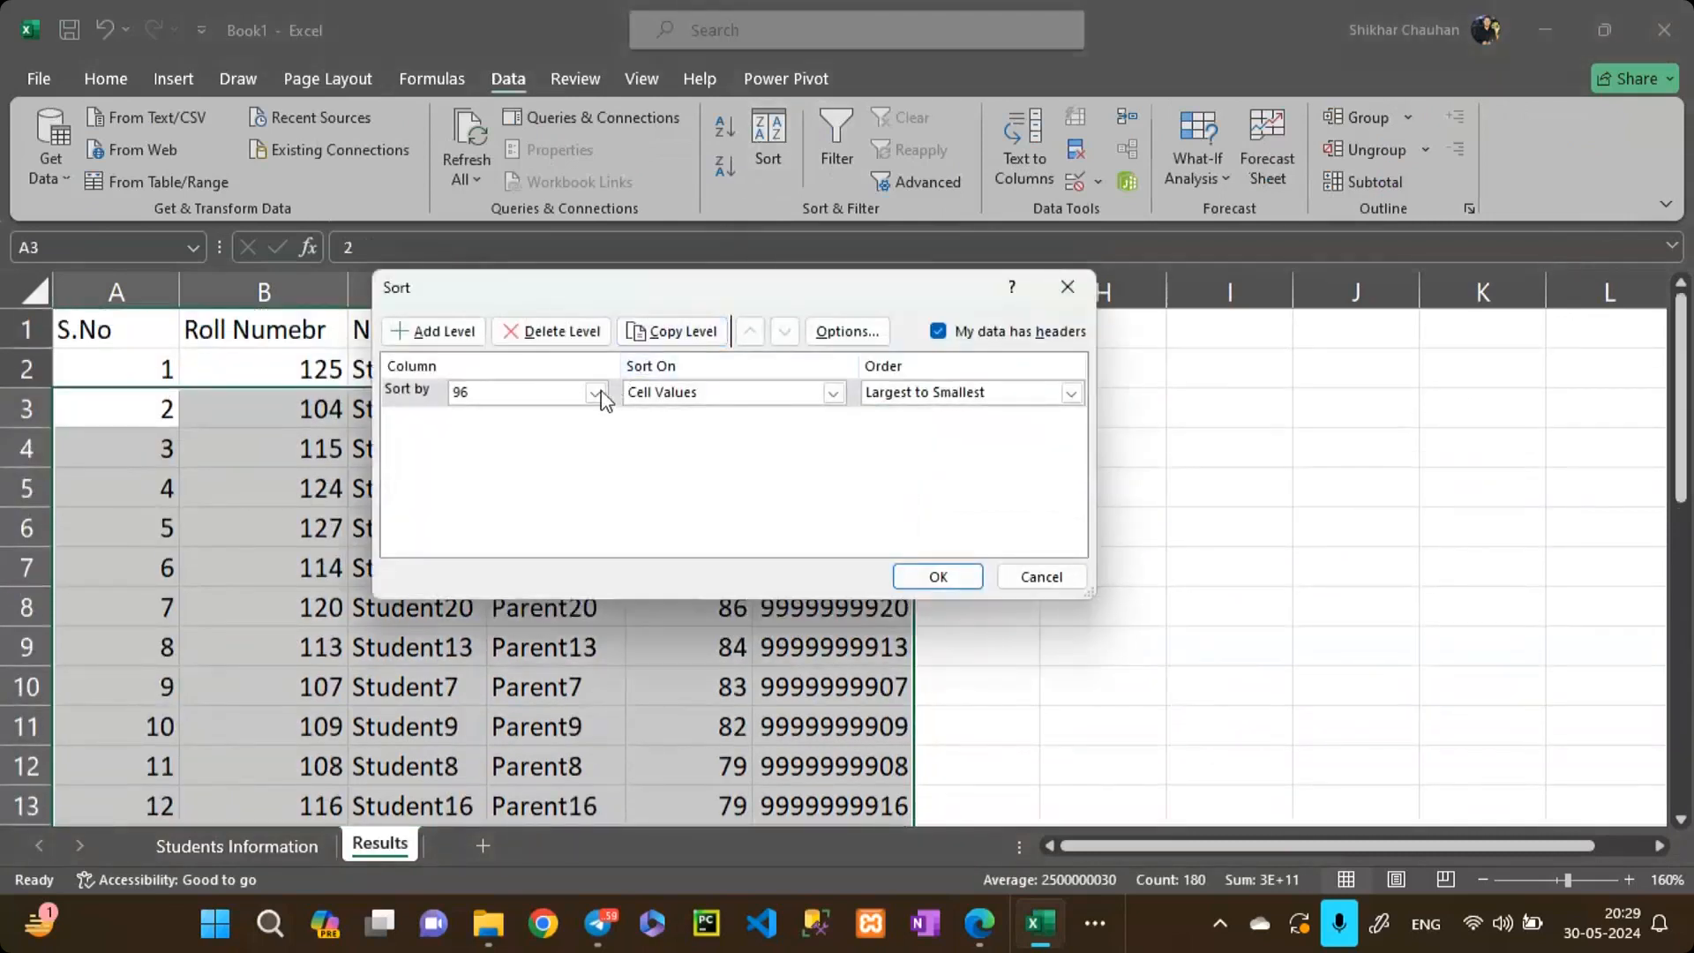
click(597, 393)
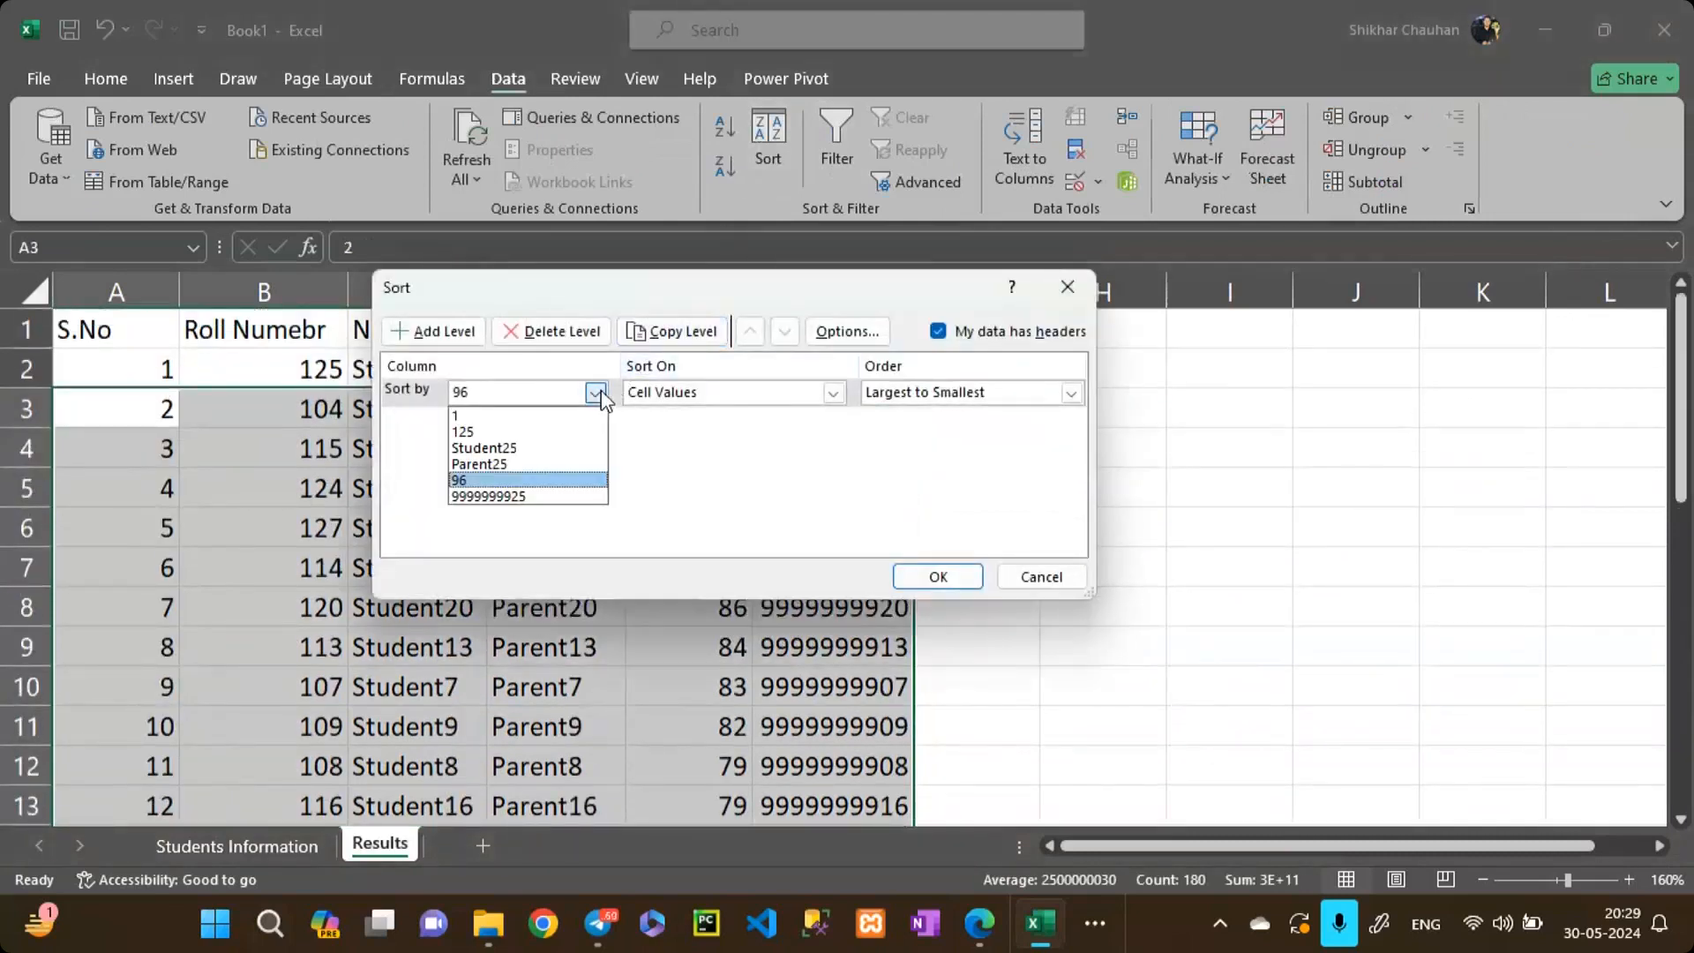
click(1040, 586)
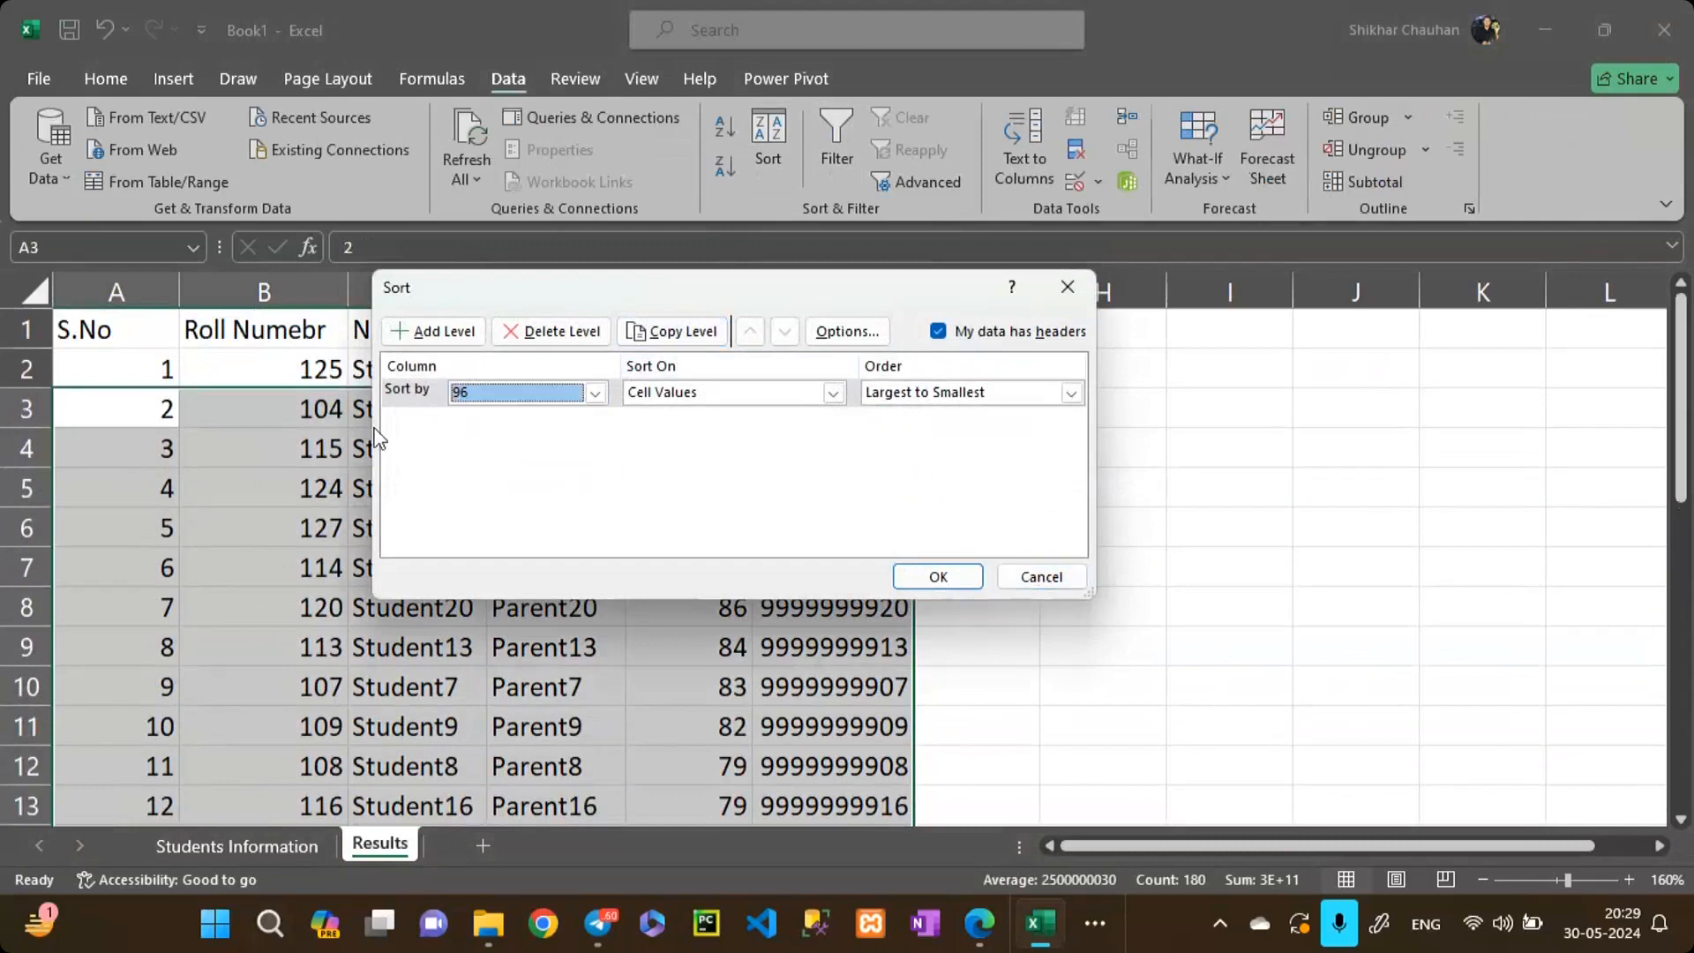
key(Return)
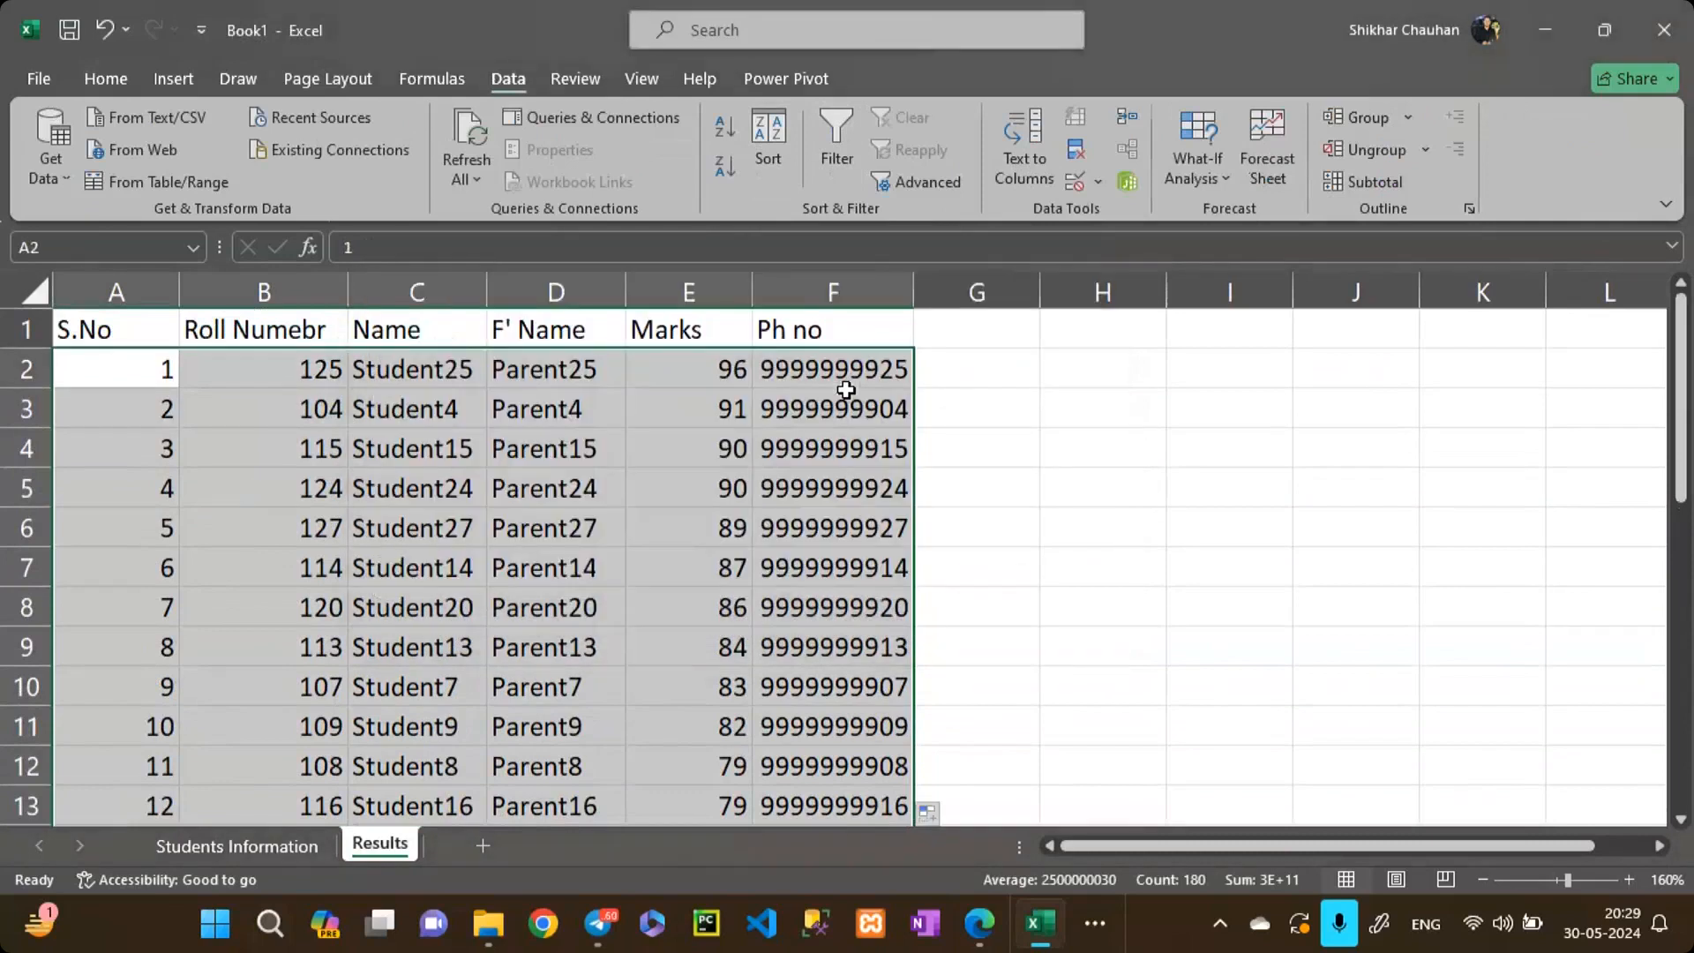
click(85, 330)
key(ctrl+shift+Right)
key(ctrl+shift+Down)
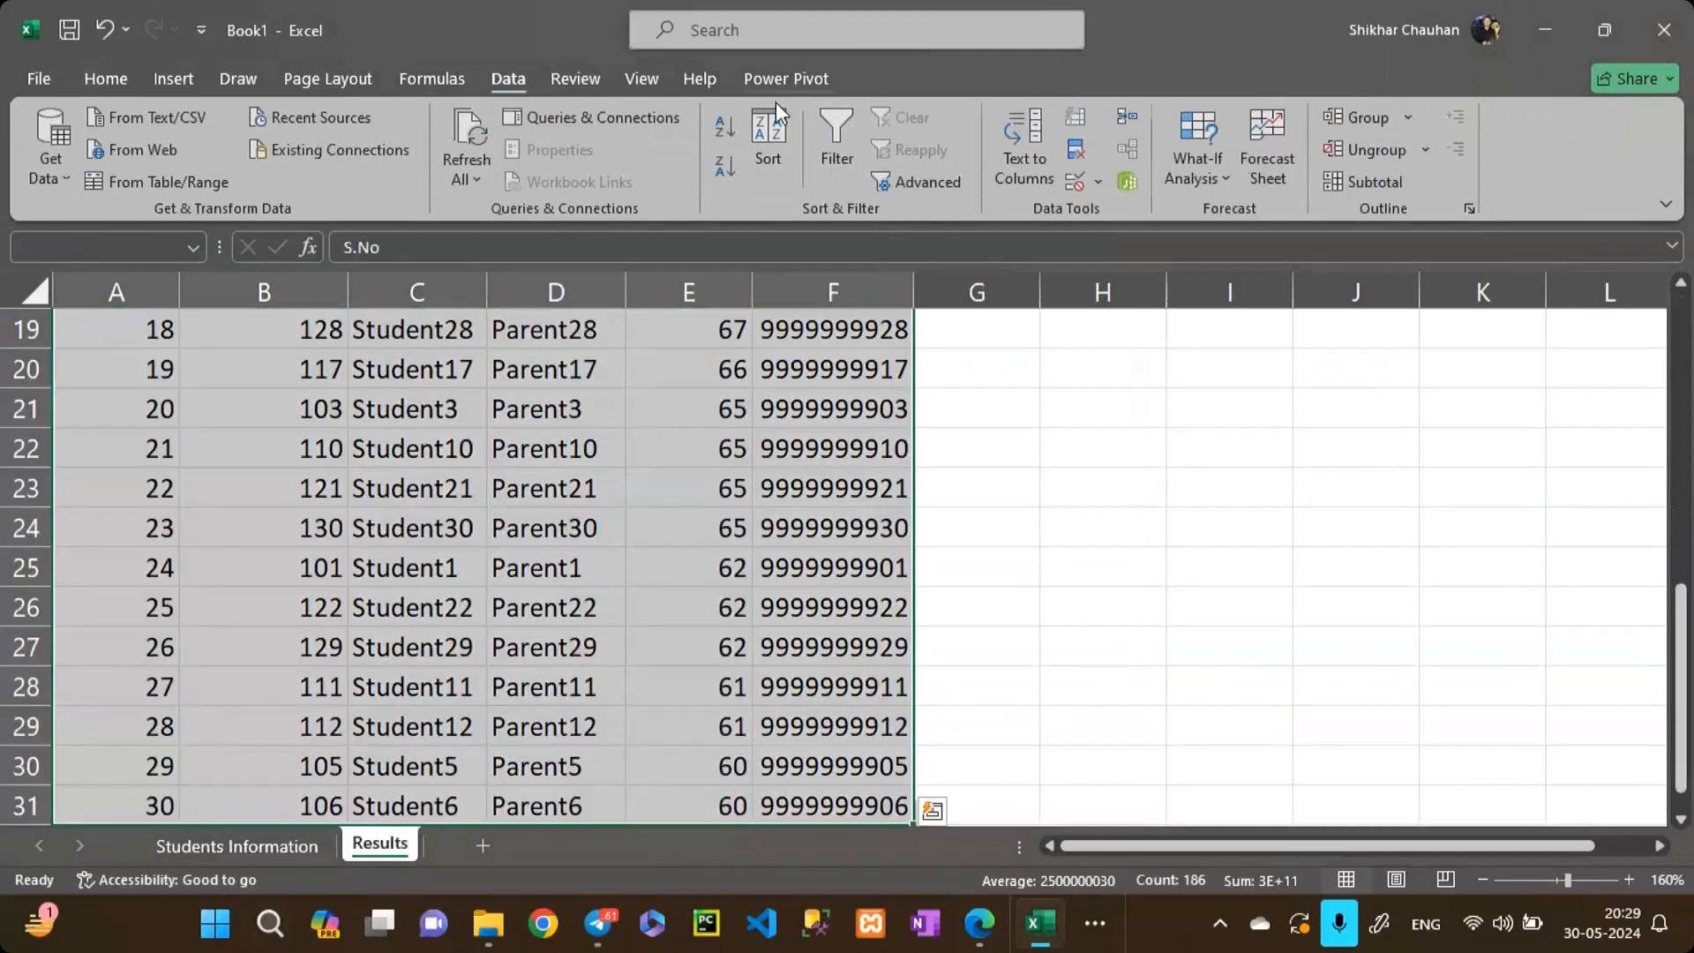
click(766, 167)
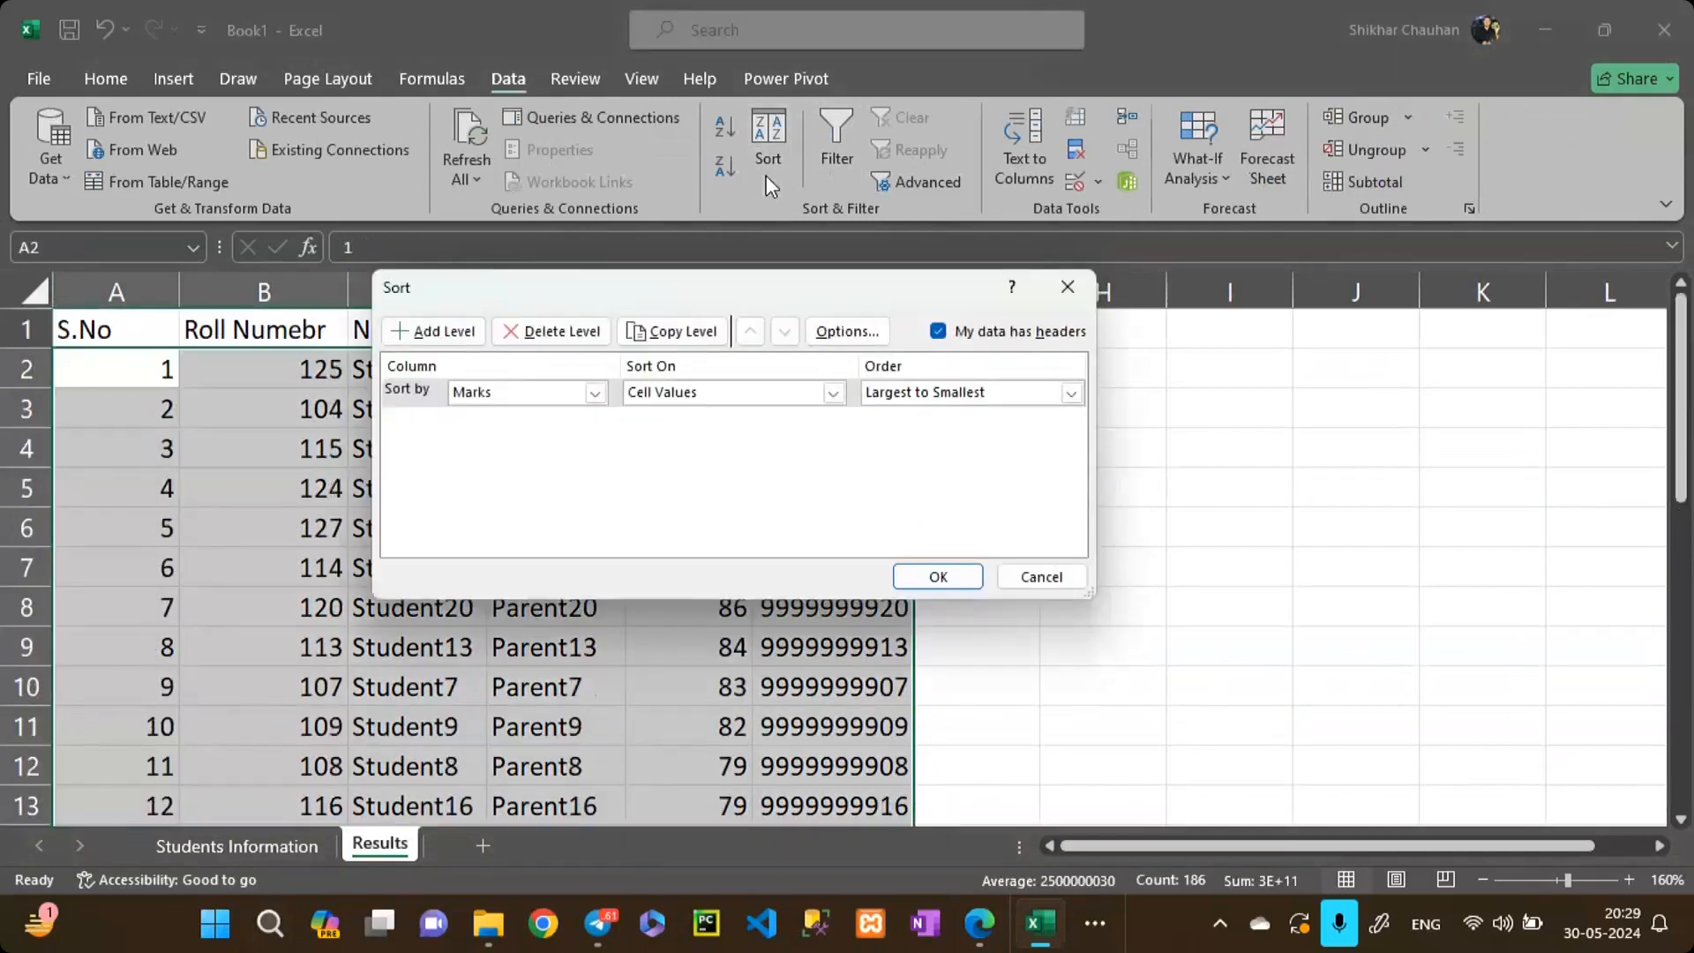
click(1092, 281)
click(246, 453)
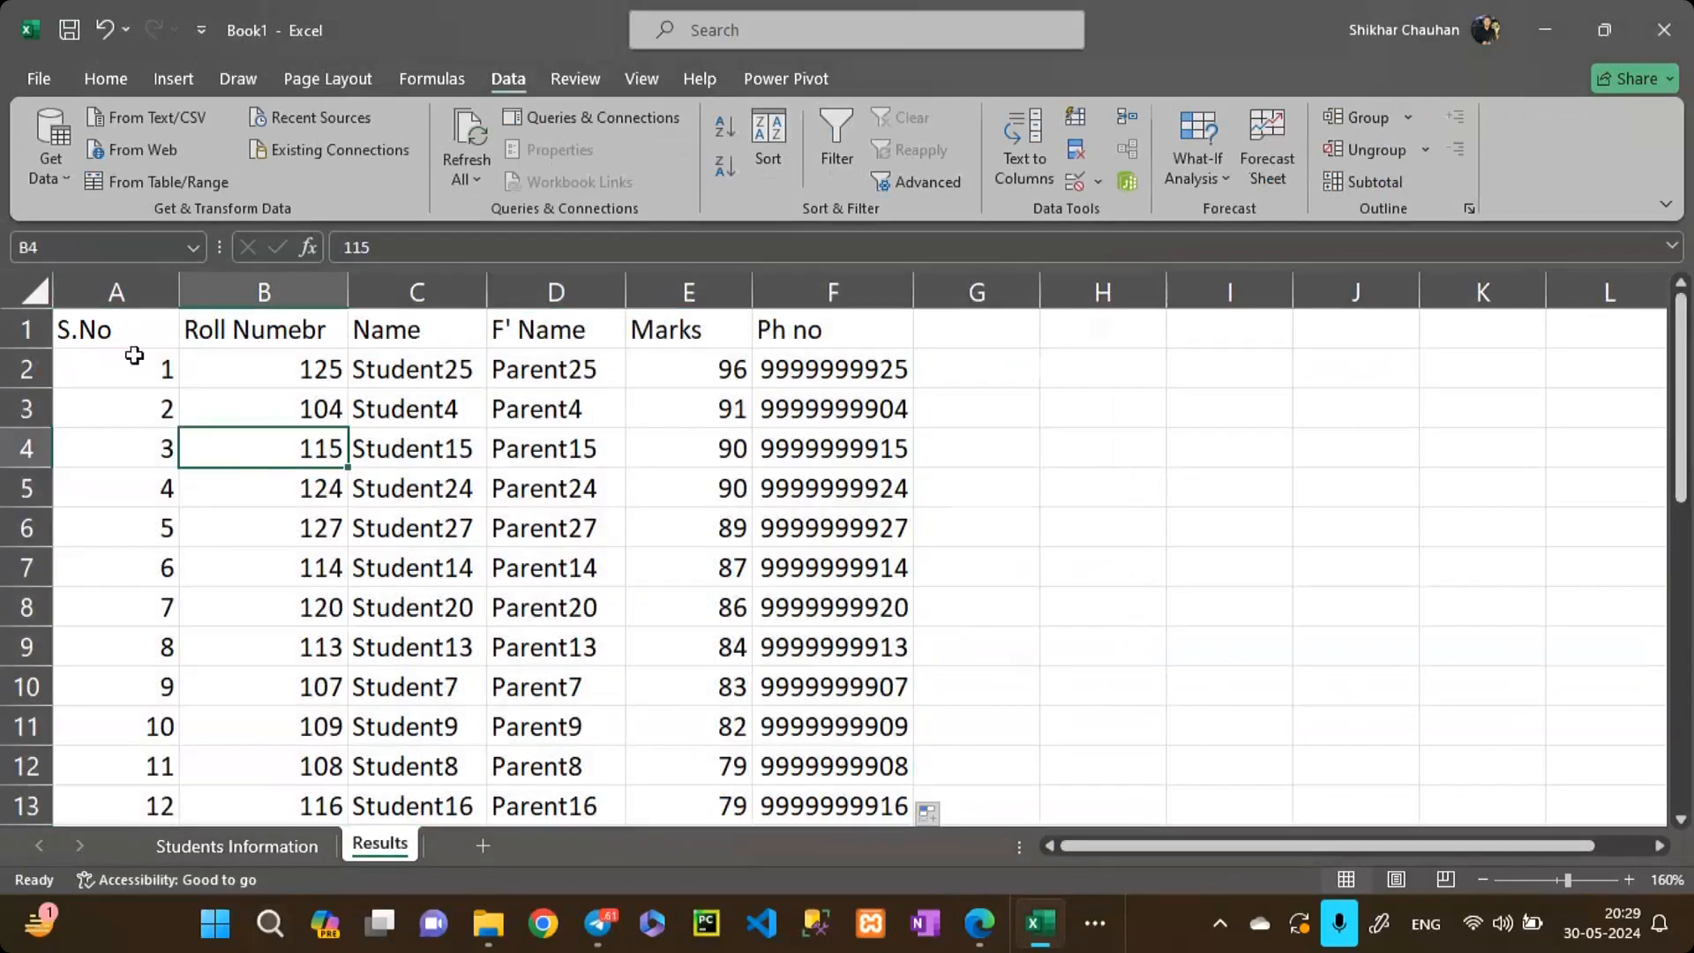
Step: Sort the whole Results table, including its headers, by Roll Numebr cell values from smallest to largest
click(122, 346)
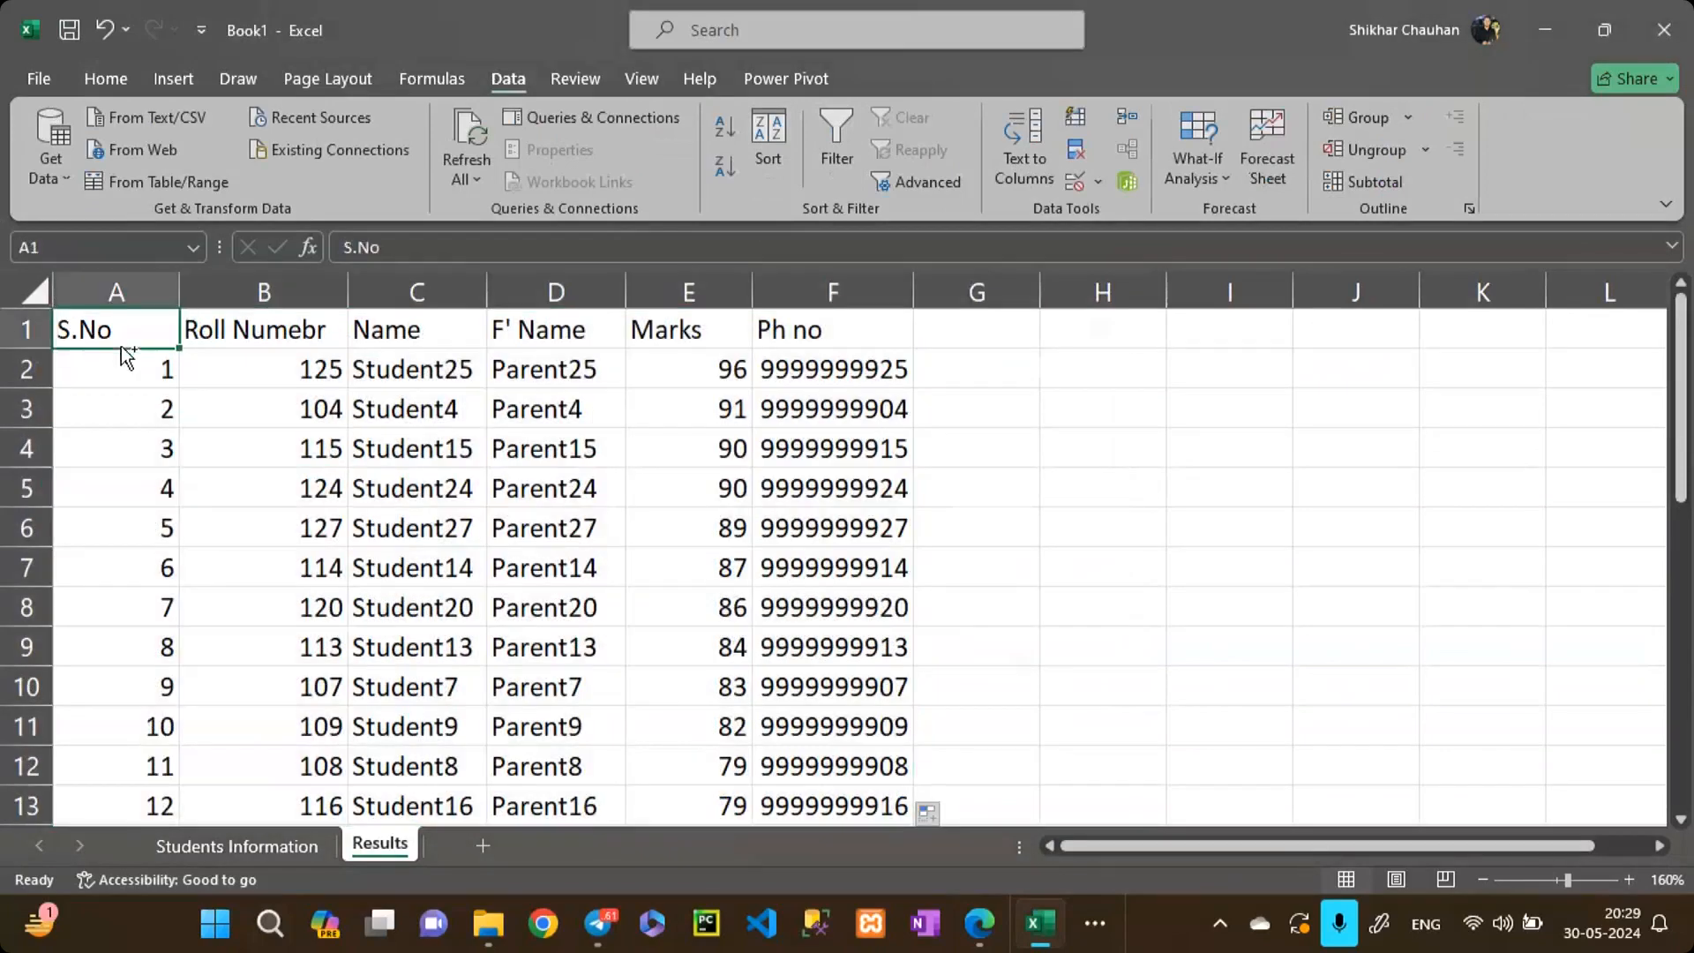
key(ctrl+shift+End)
click(750, 155)
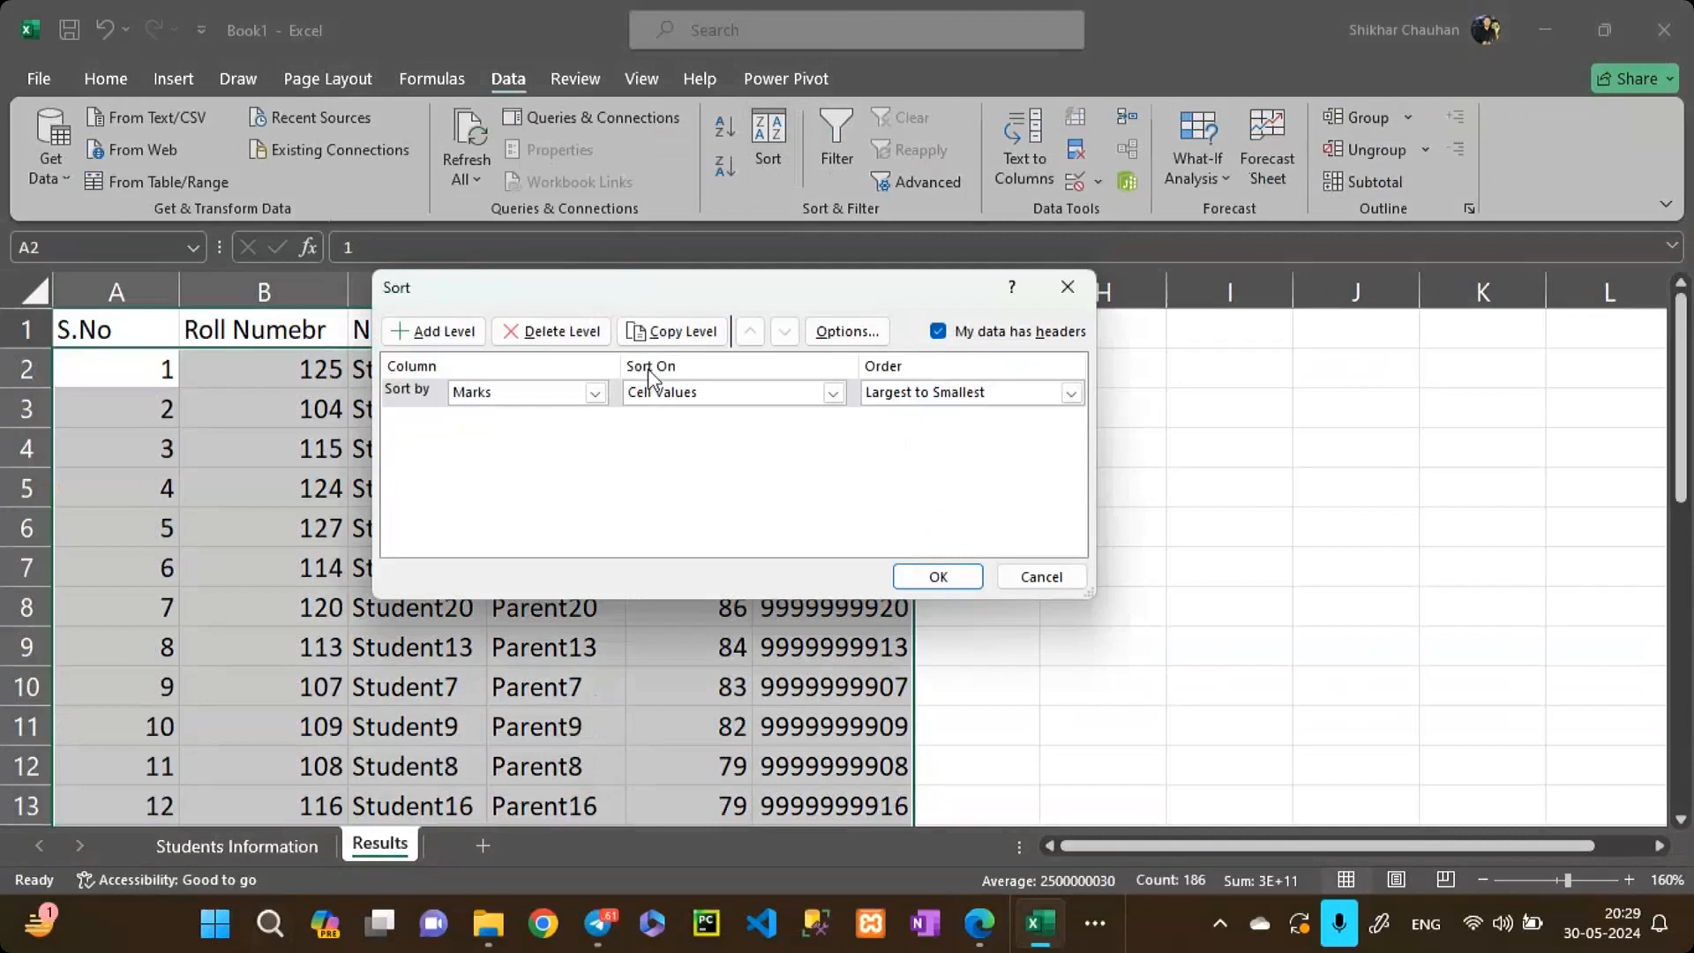
click(596, 393)
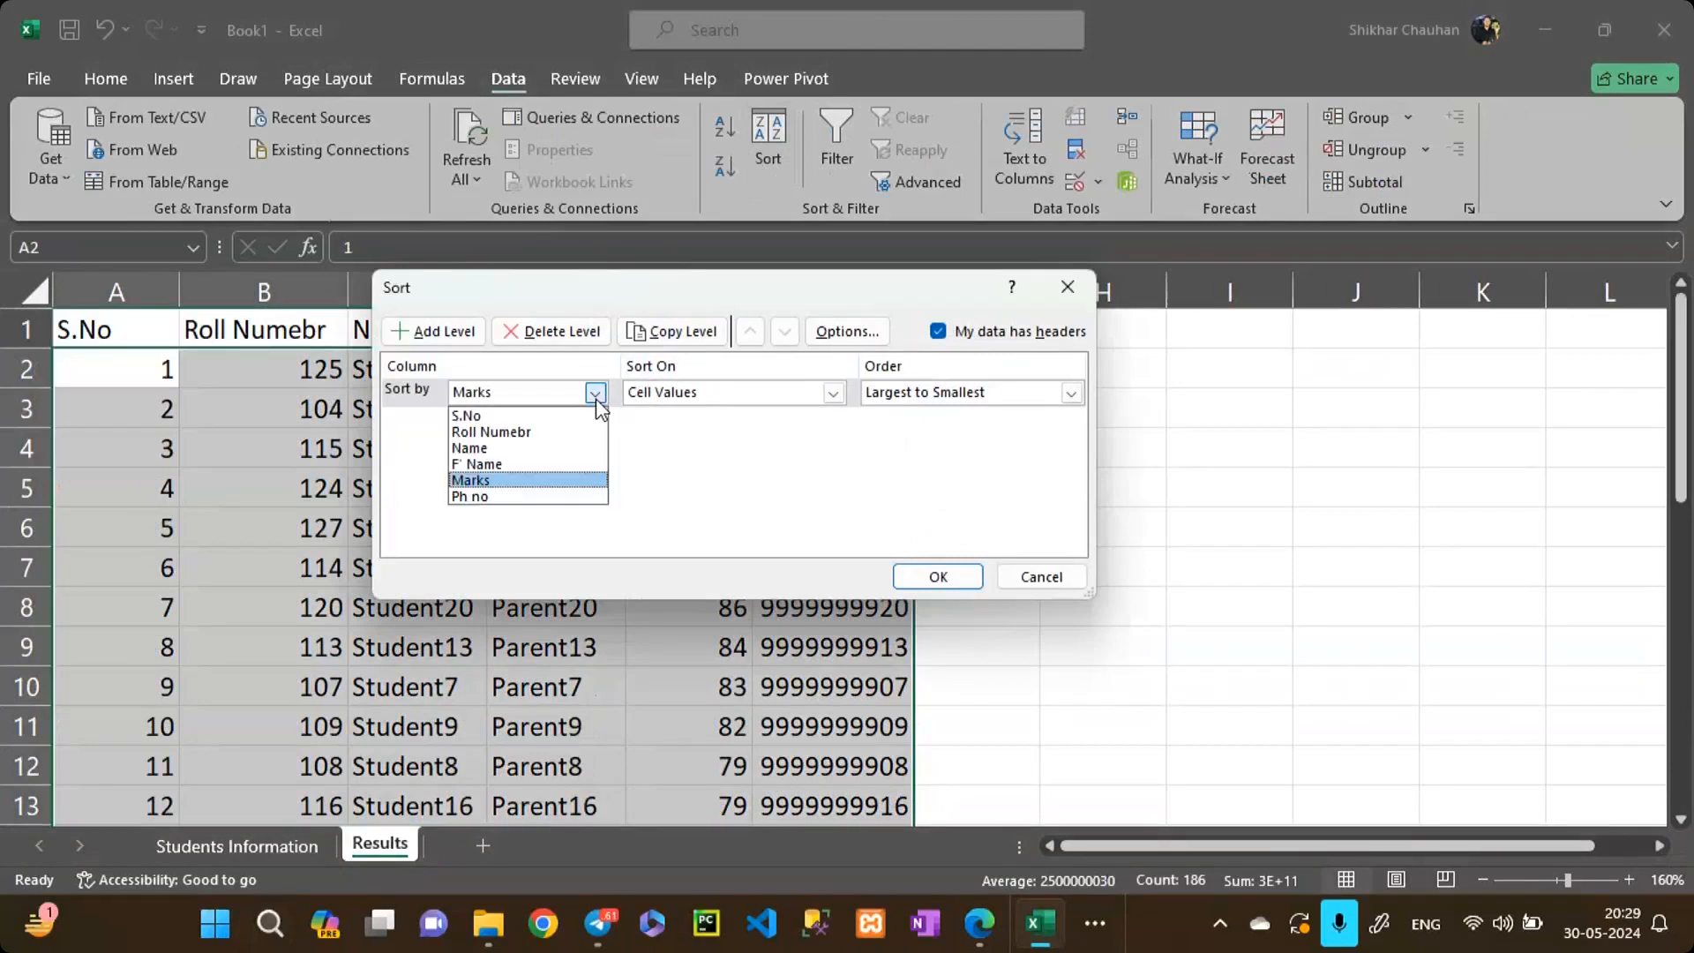
click(508, 431)
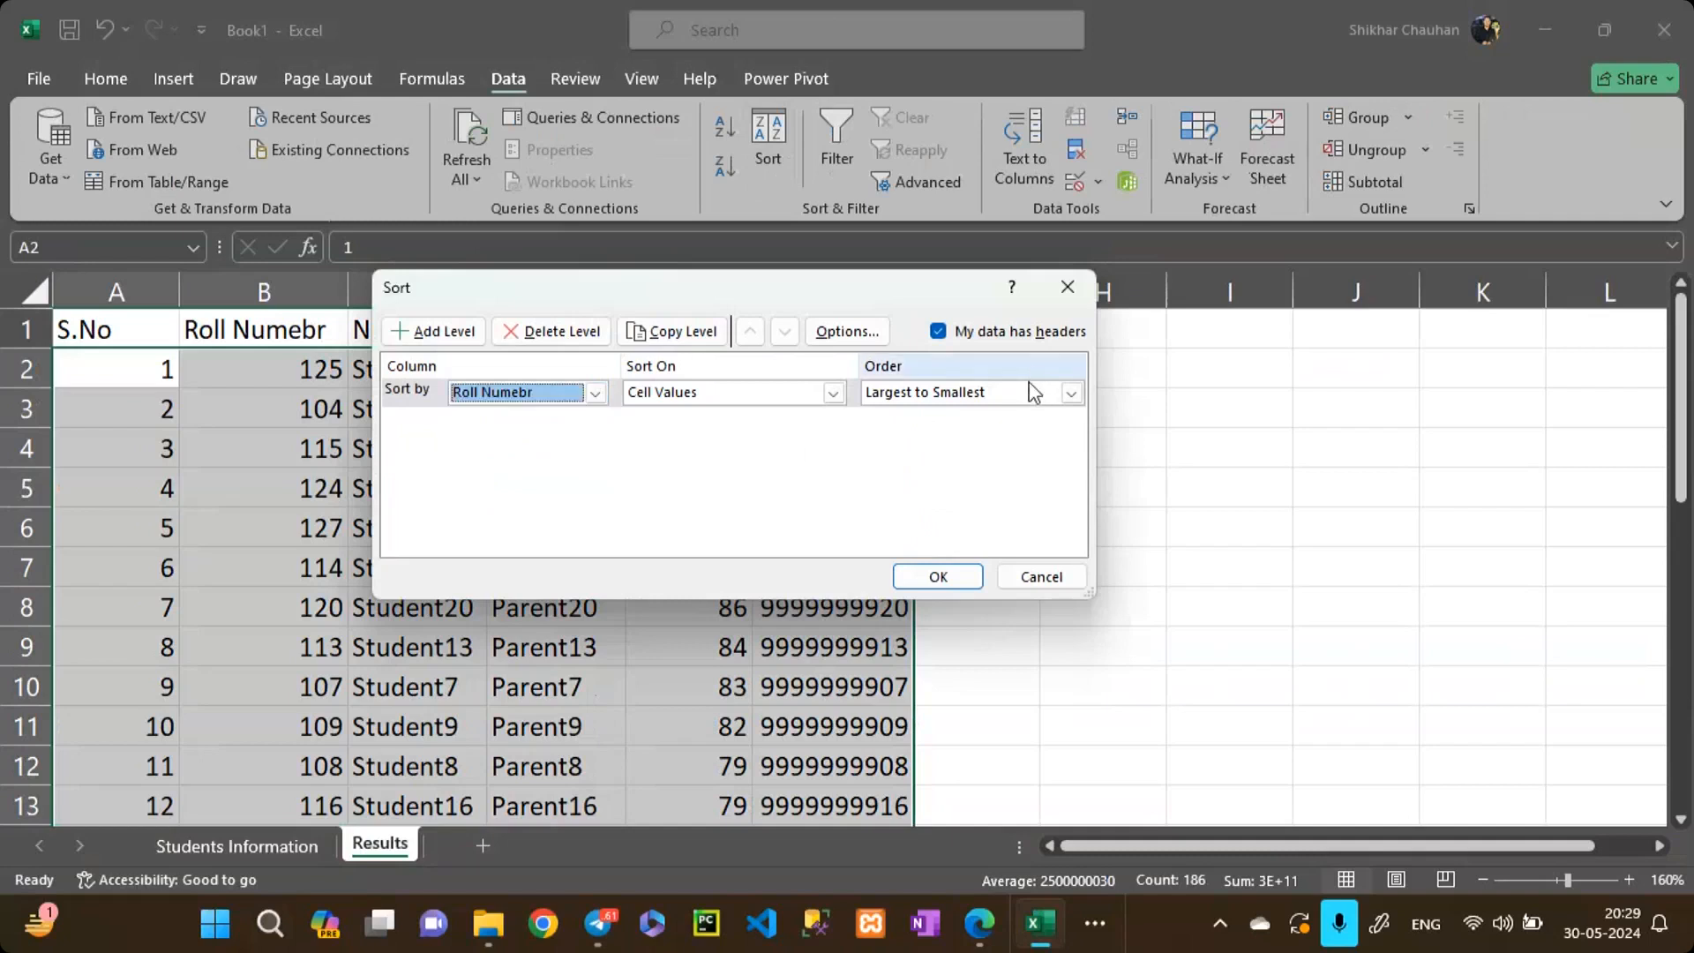
click(1034, 392)
click(975, 415)
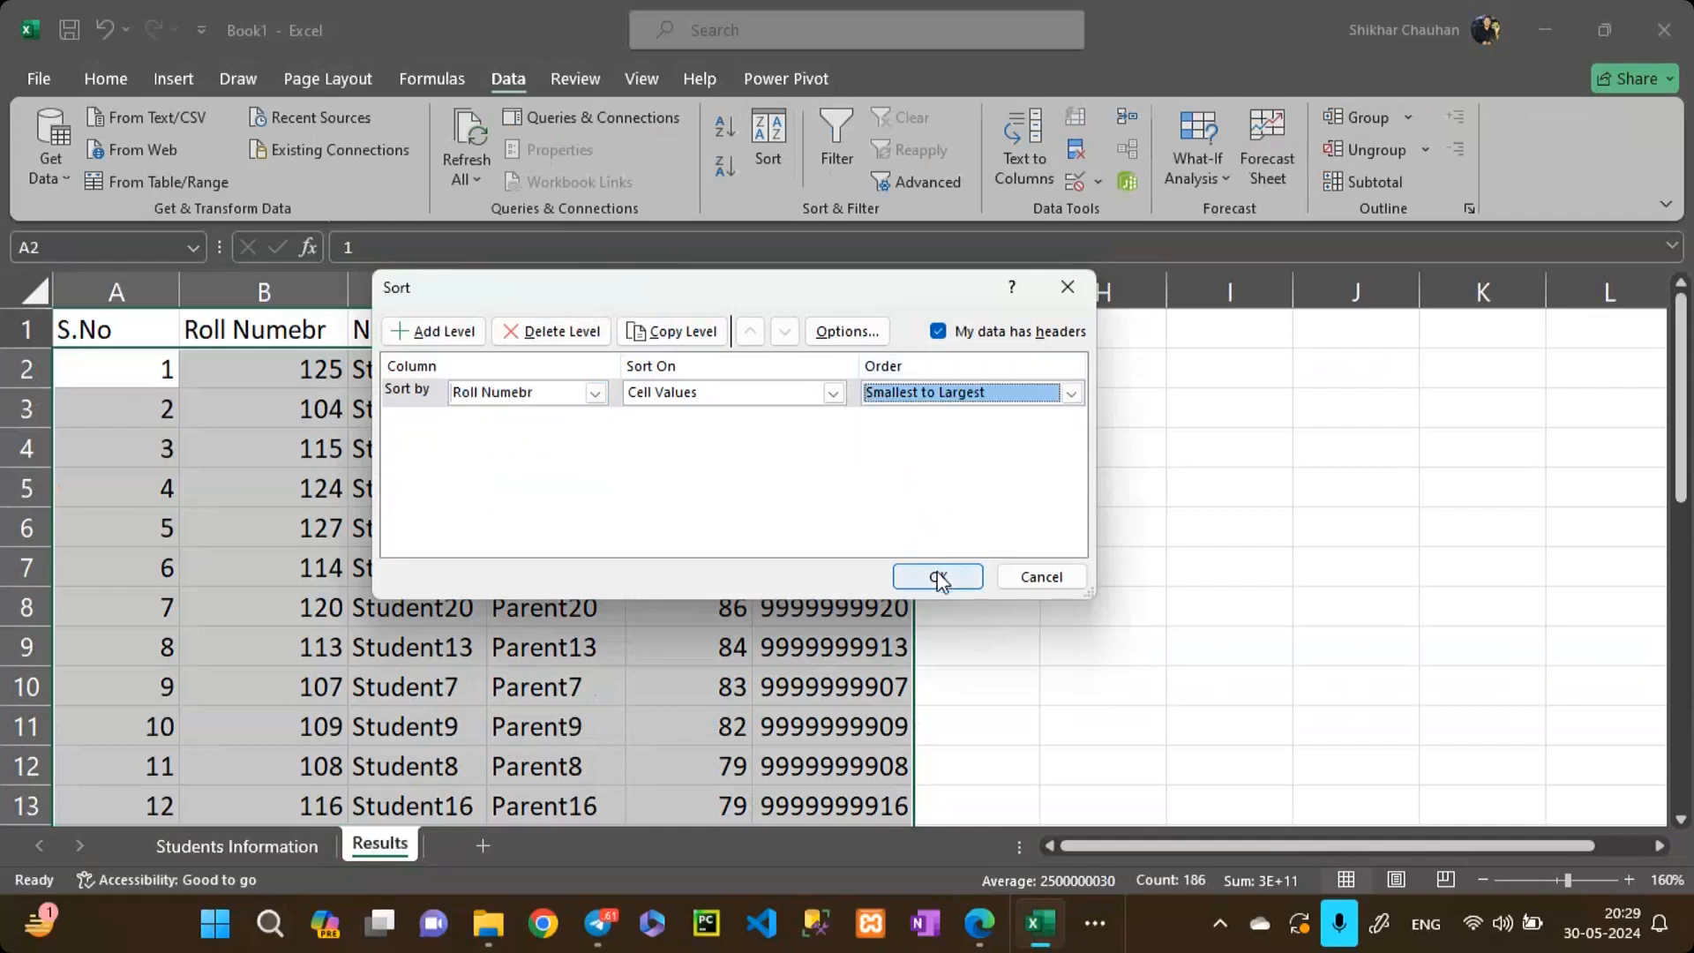
click(938, 577)
click(572, 517)
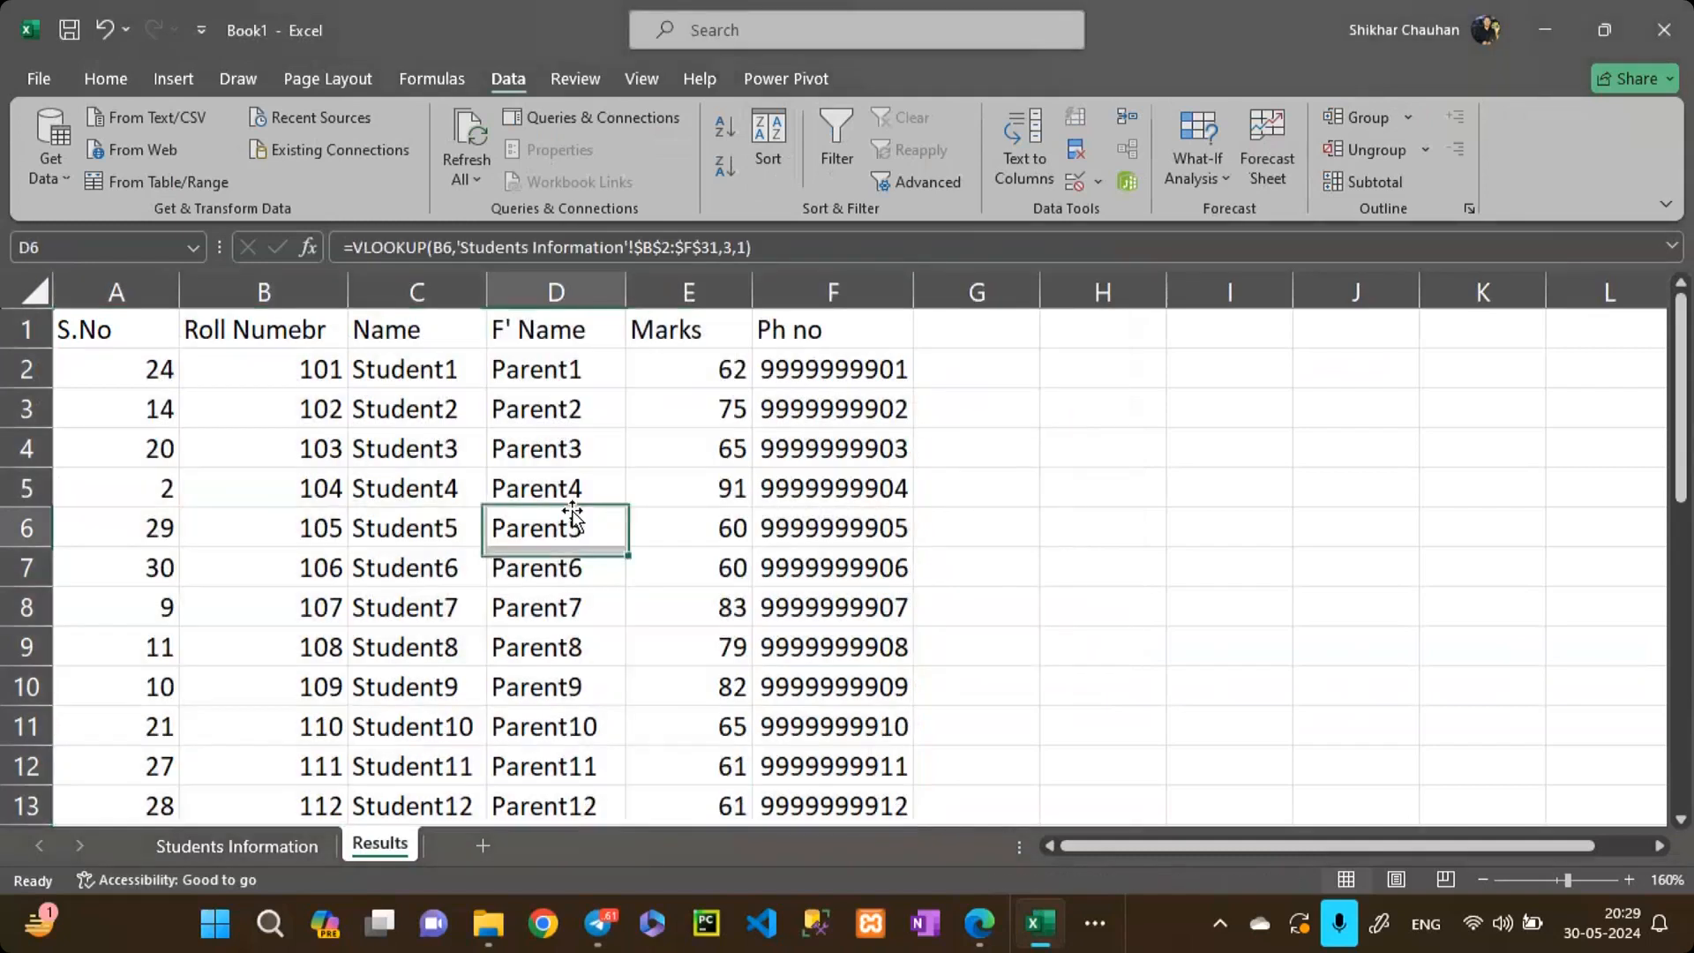
Step: Delete the F' Name and Ph no columns from the Results sheet
click(573, 284)
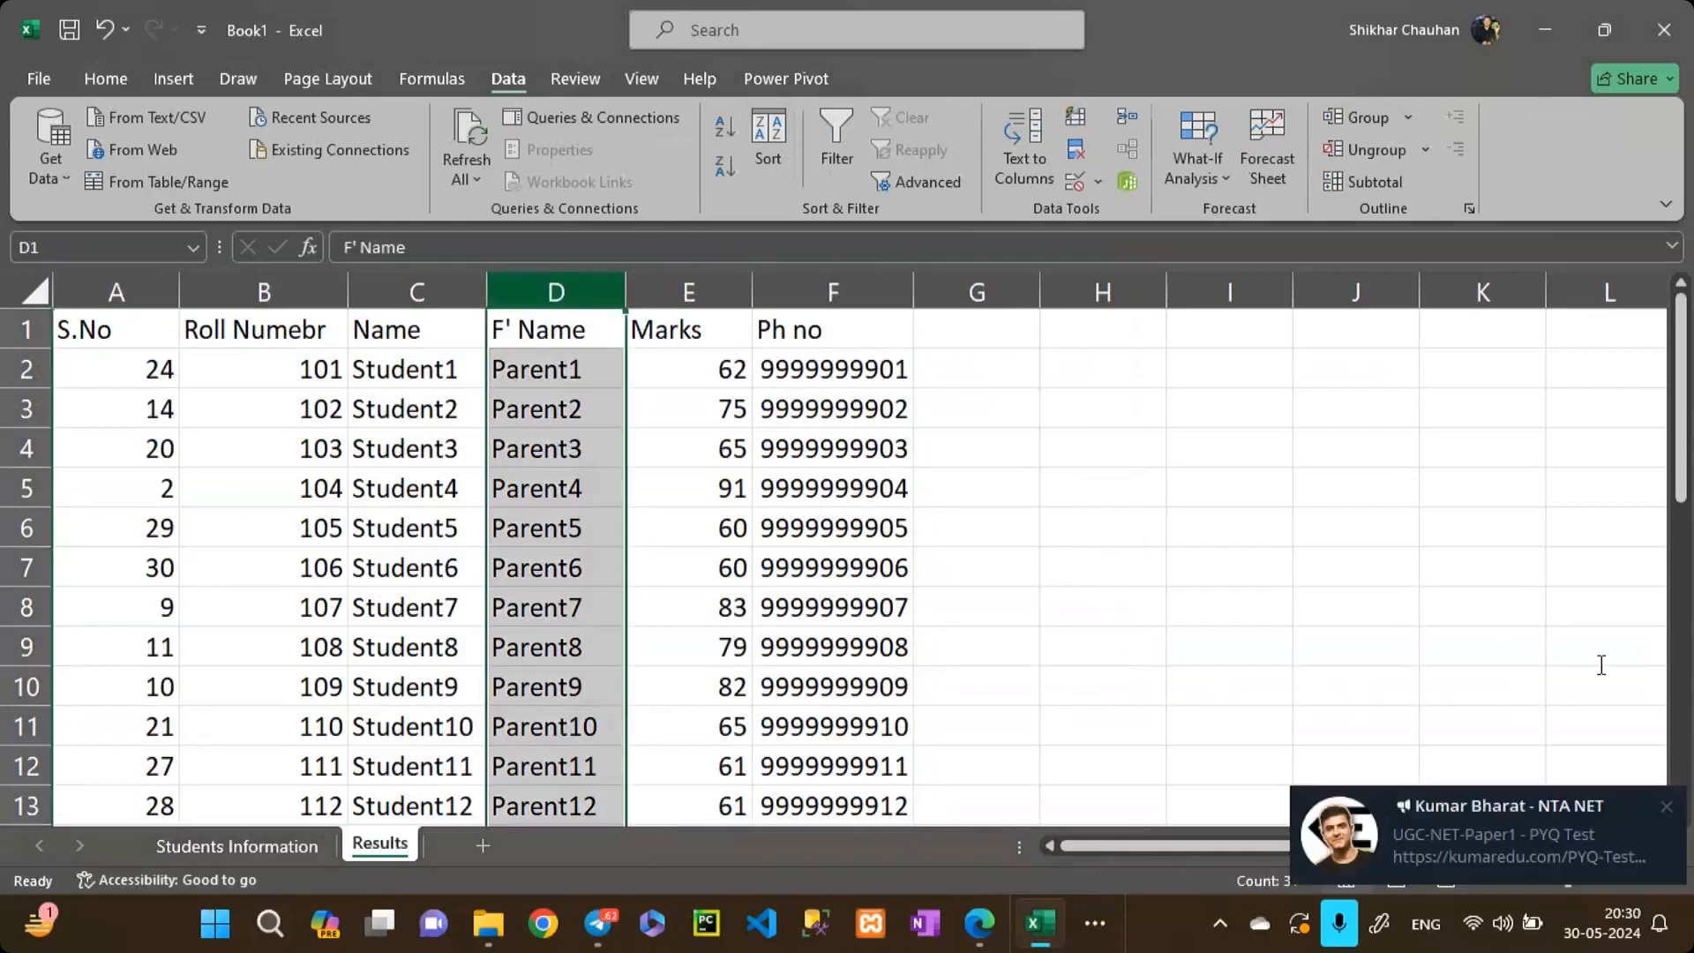
click(1665, 813)
right_click(575, 276)
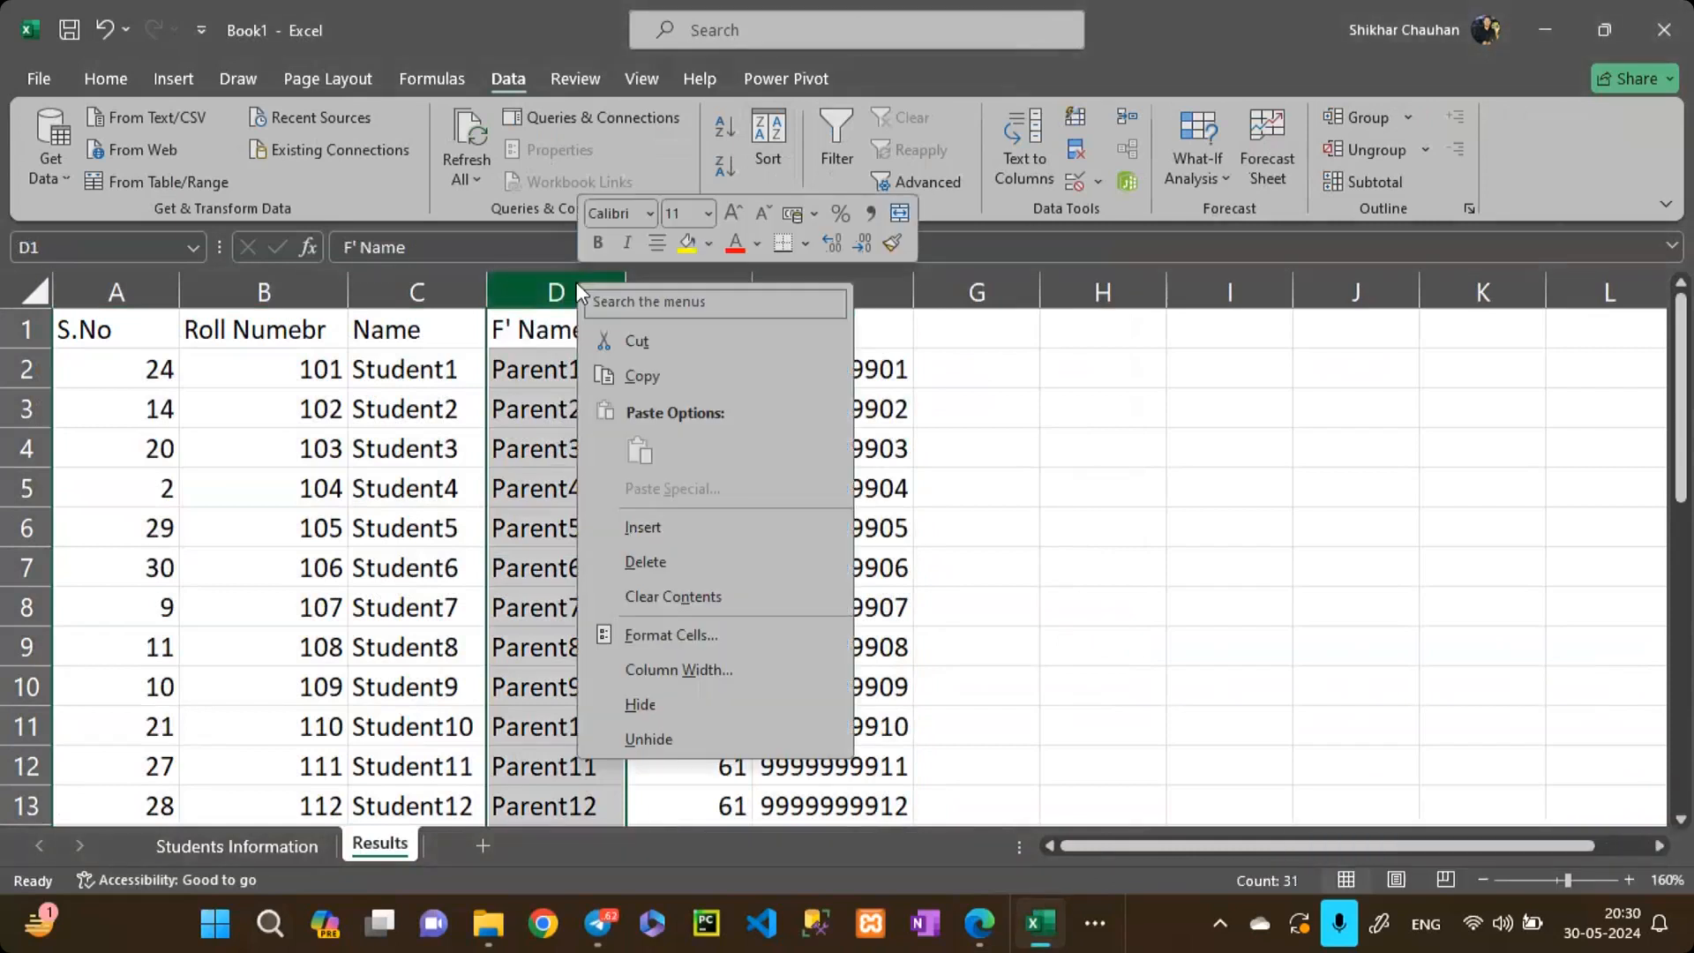
click(654, 561)
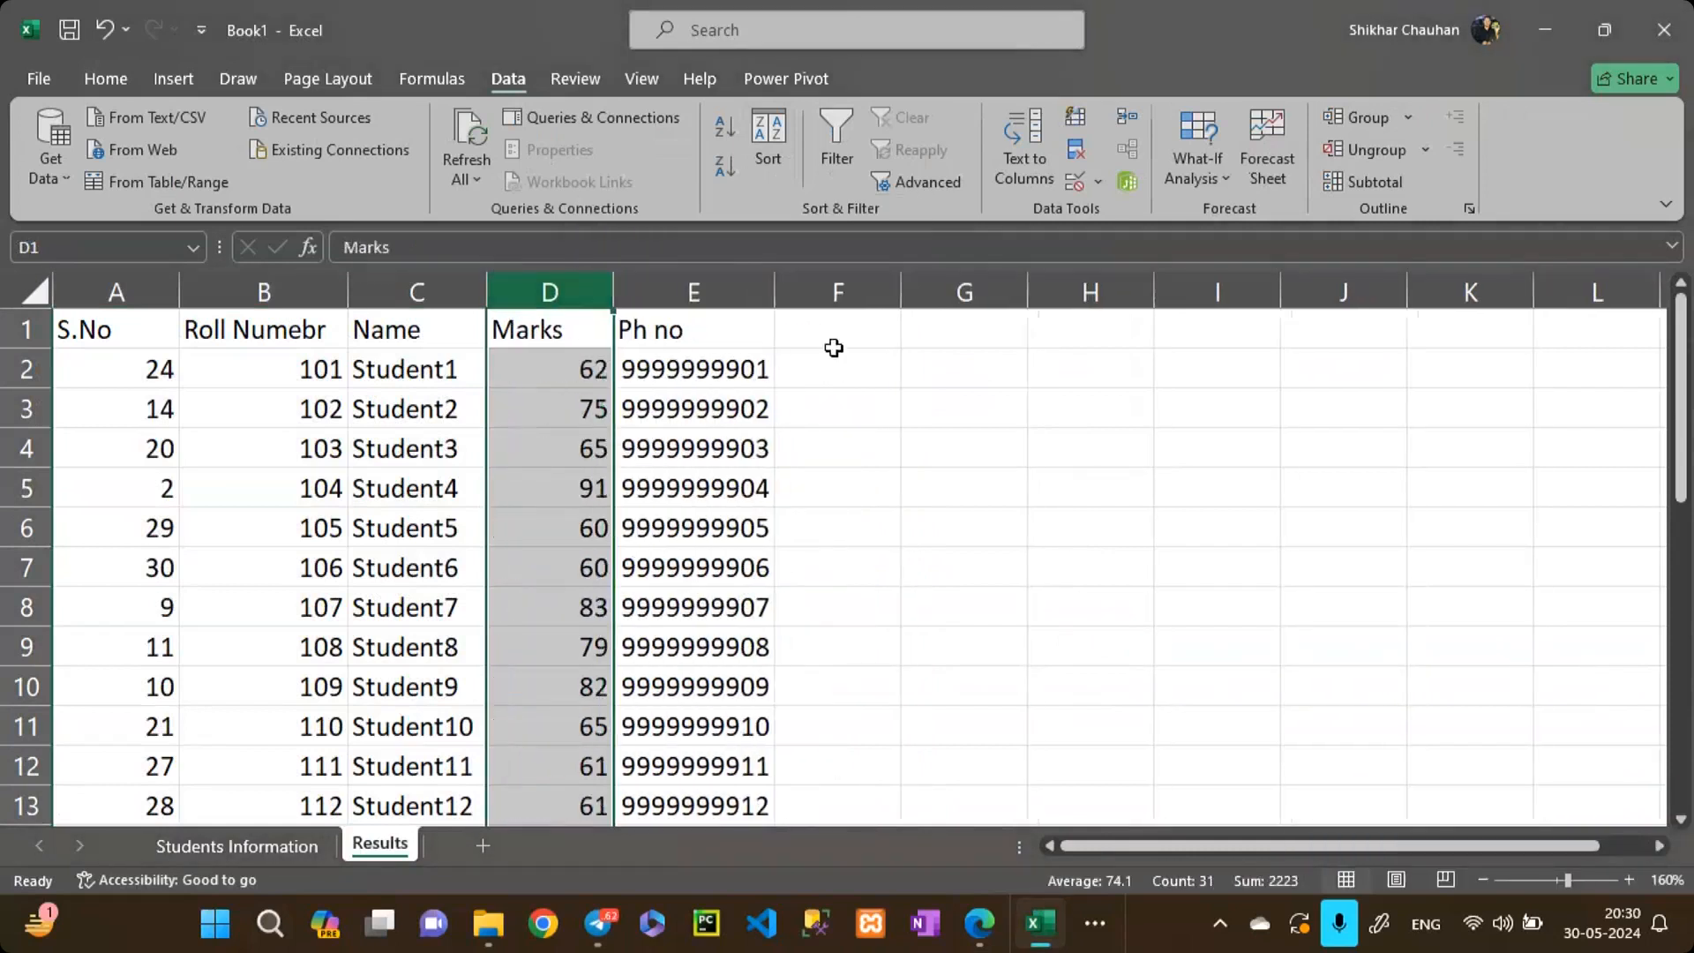
right_click(677, 297)
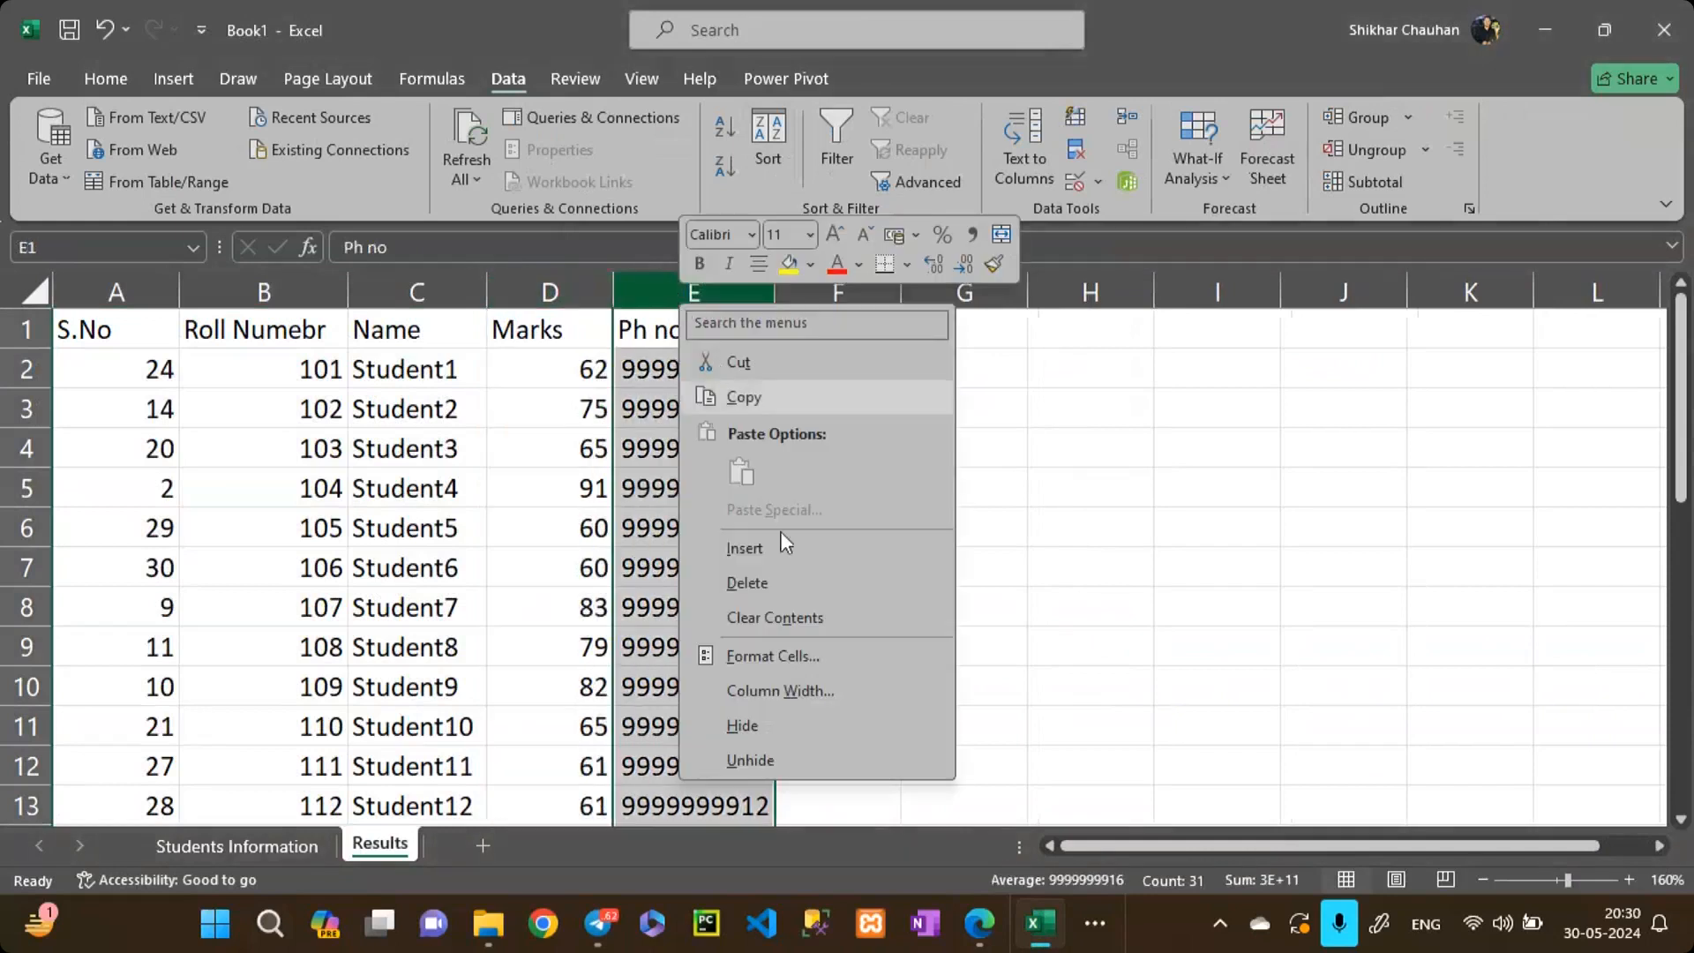
click(766, 577)
click(659, 429)
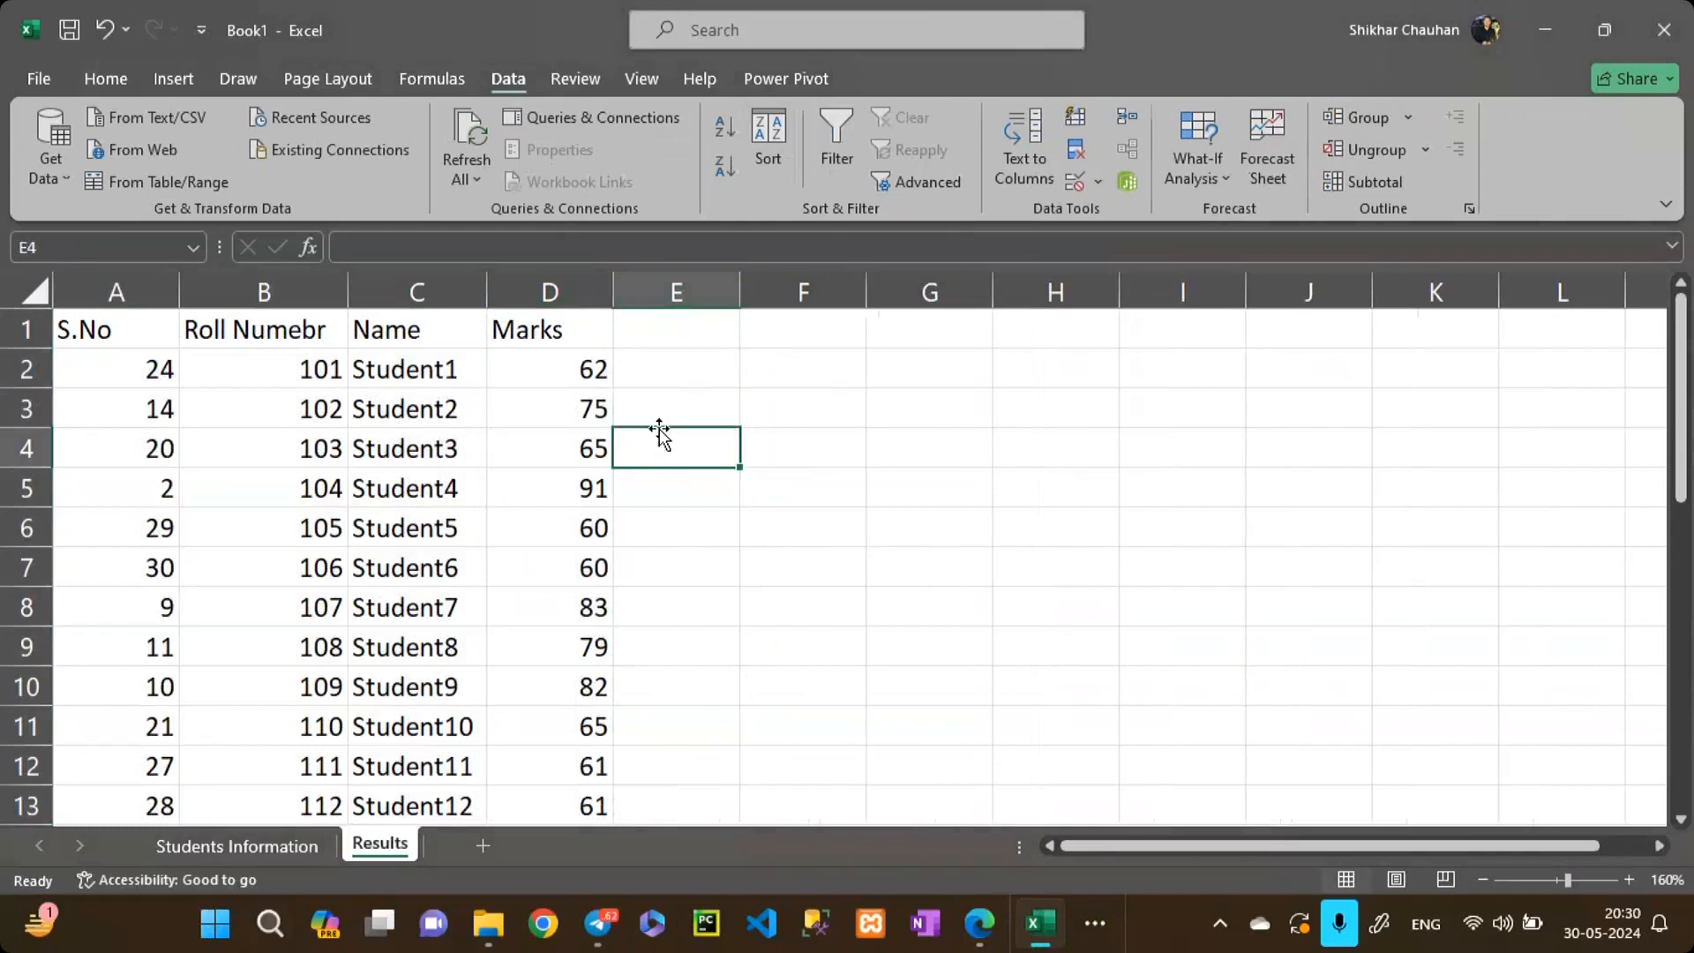
Step: Renumber the S.No column by entering 1 in A2 and 2 in A3 and filling the series down the table
click(140, 382)
text(1)
key(Return)
text(2)
key(Return)
drag(139, 381, 163, 408)
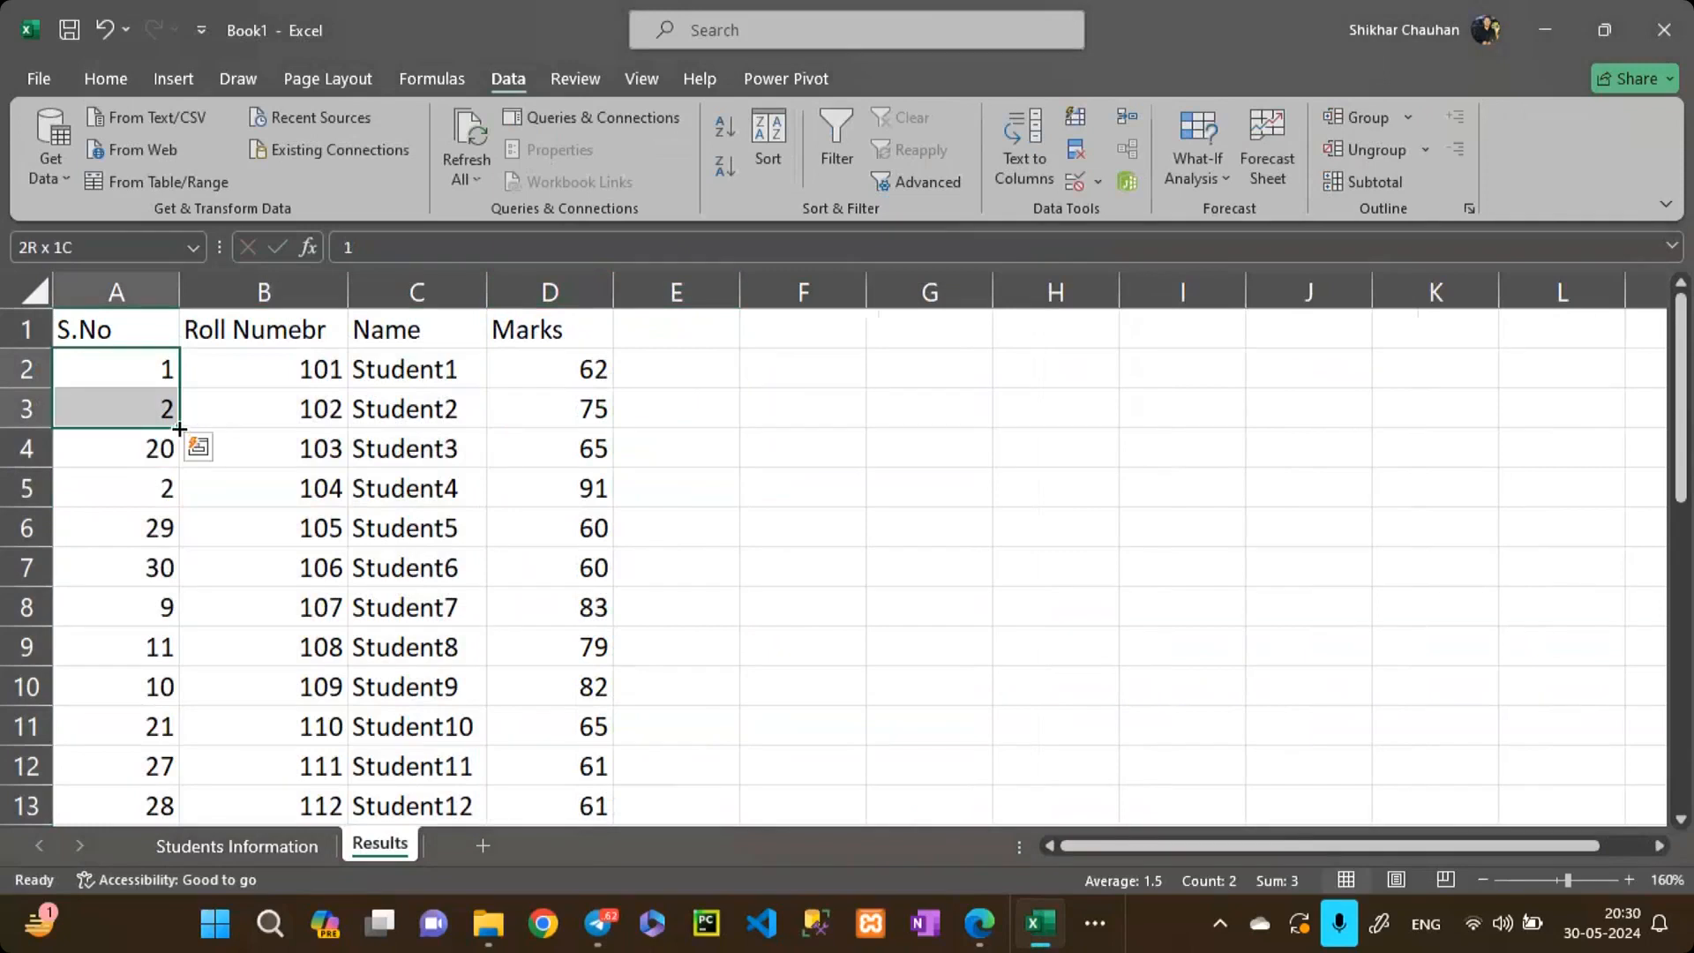
double_click(179, 429)
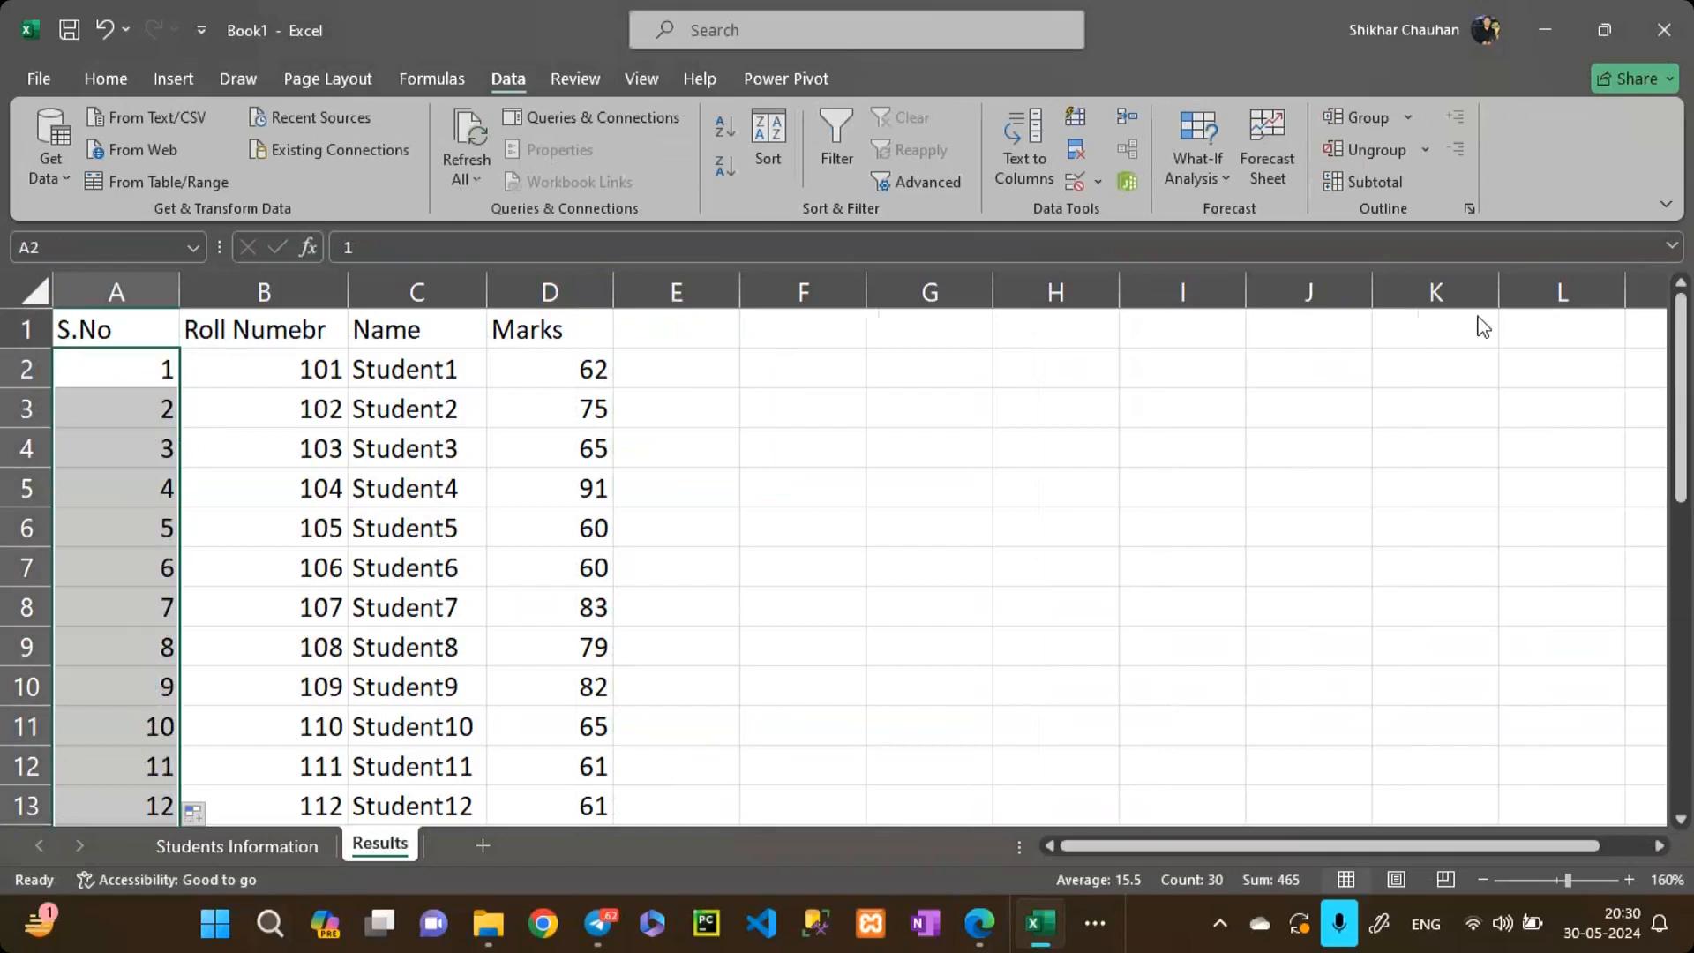
Step: Insert a 2-D Clustered Column chart from the complete Name and Marks columns, including their headers
click(521, 279)
key(Up)
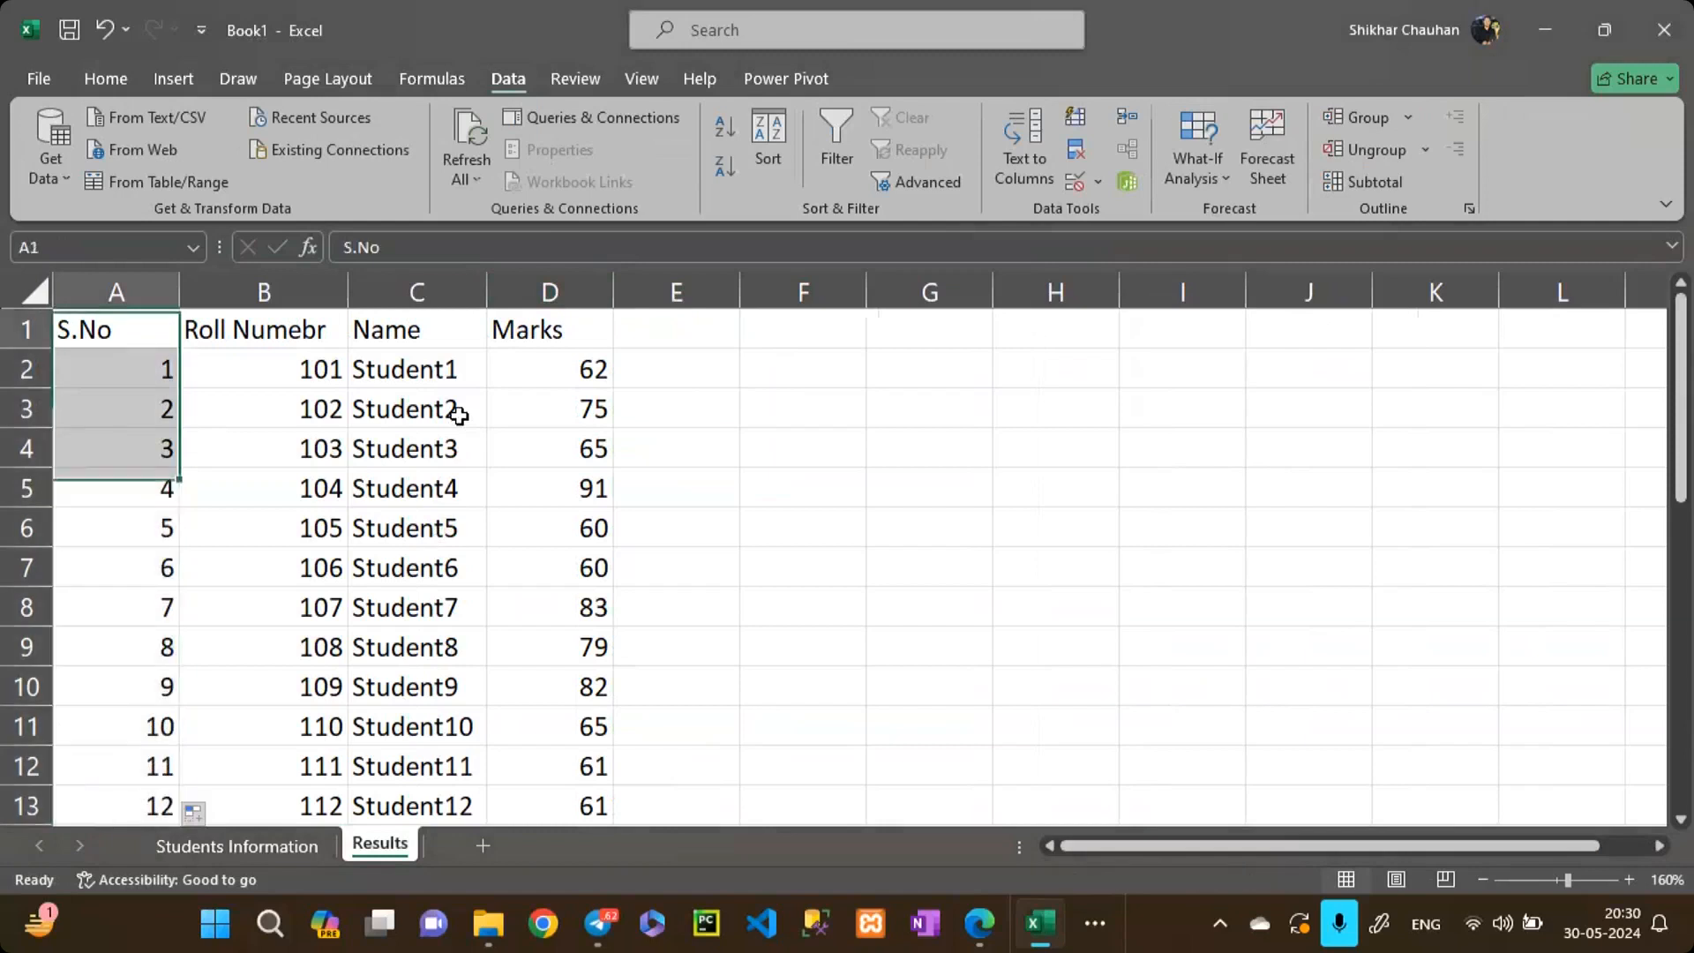
key(Right)
key(Right)
key(Right)
key(Left)
key(Right)
key(Left)
key(Right)
key(Right)
key(Left)
key(shift+Right)
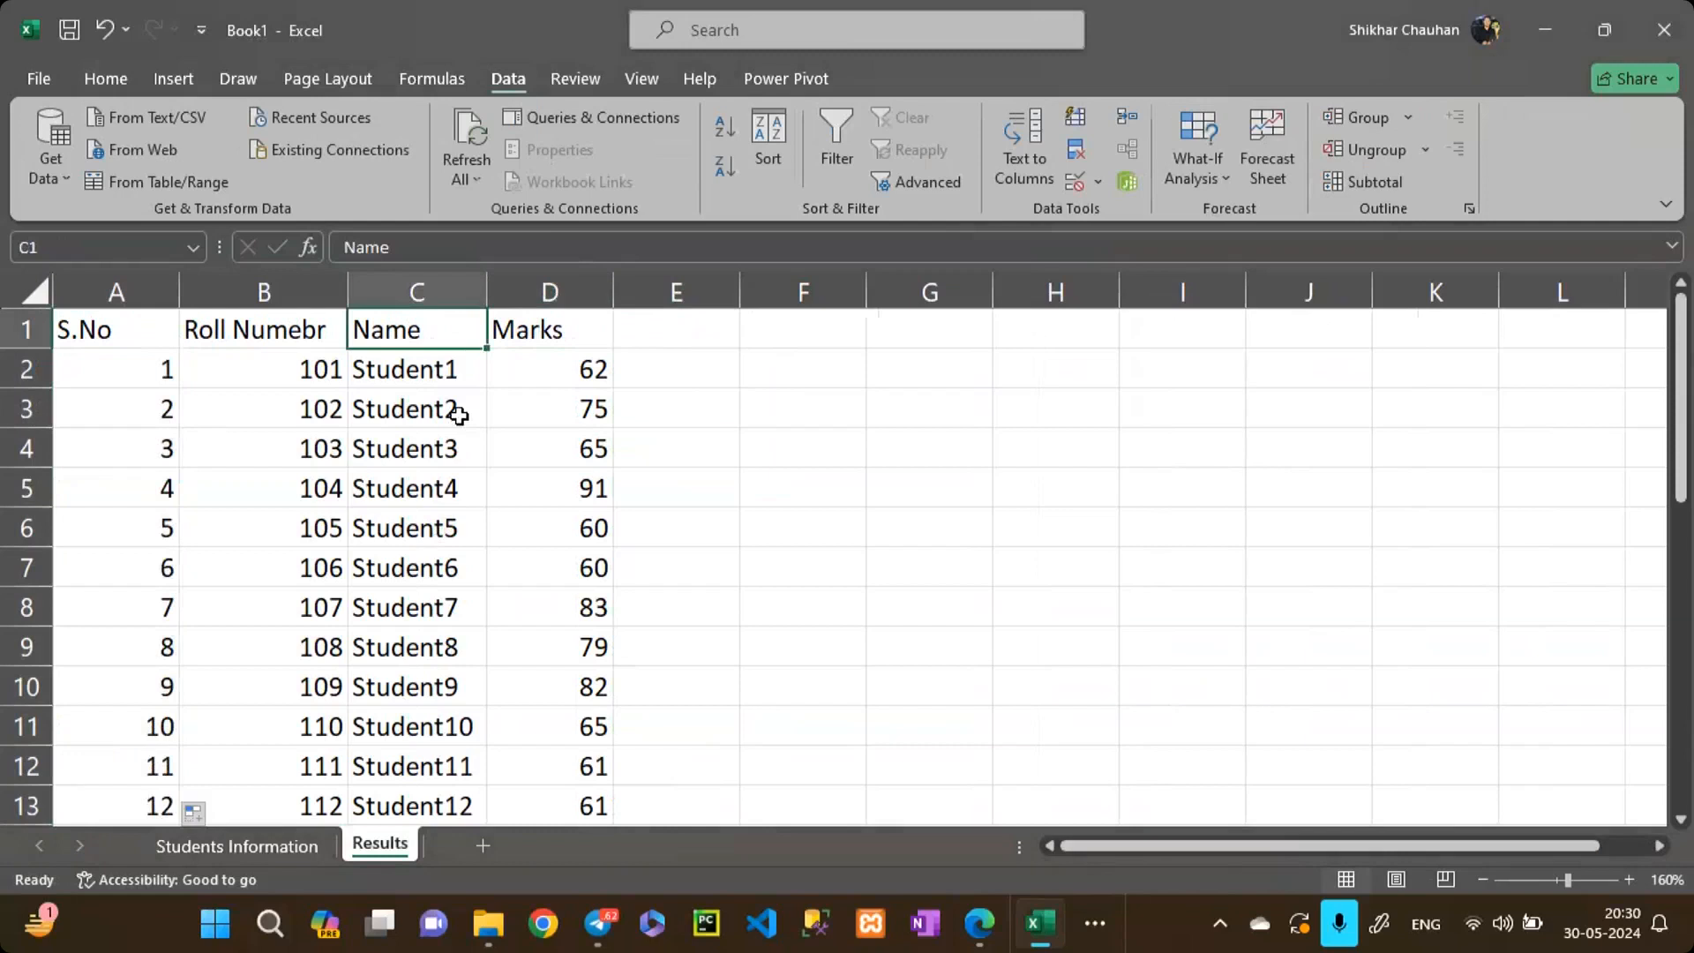
key(ctrl+shift+Down)
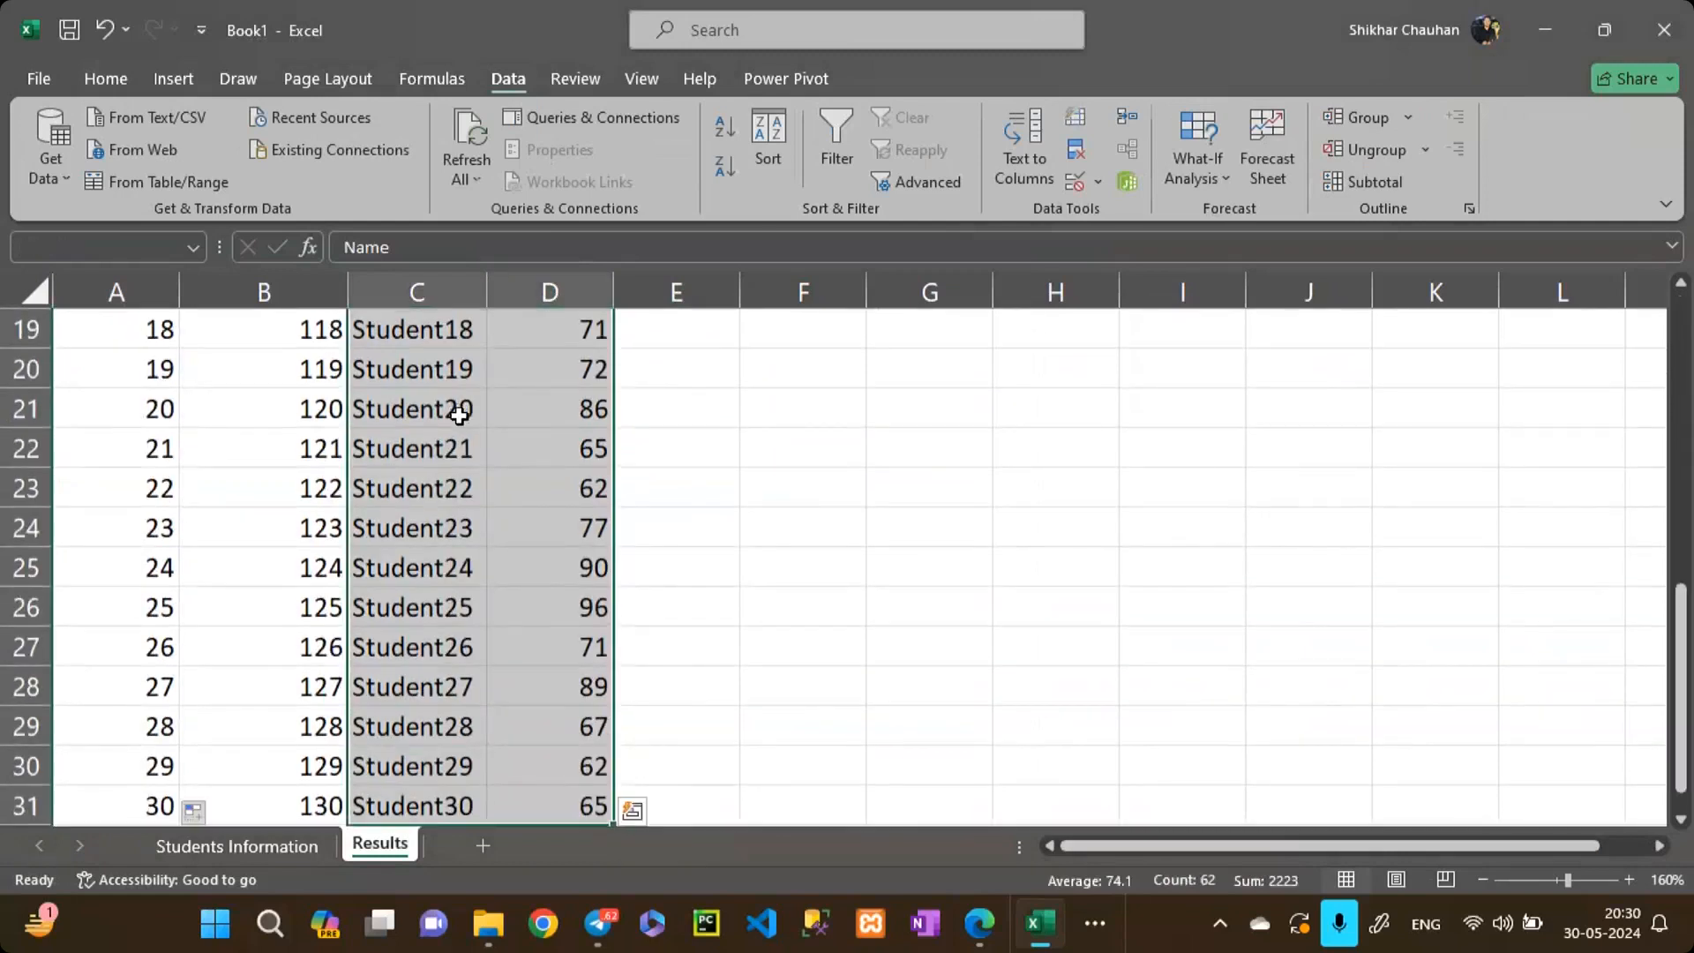
scroll(459, 415, up, 6)
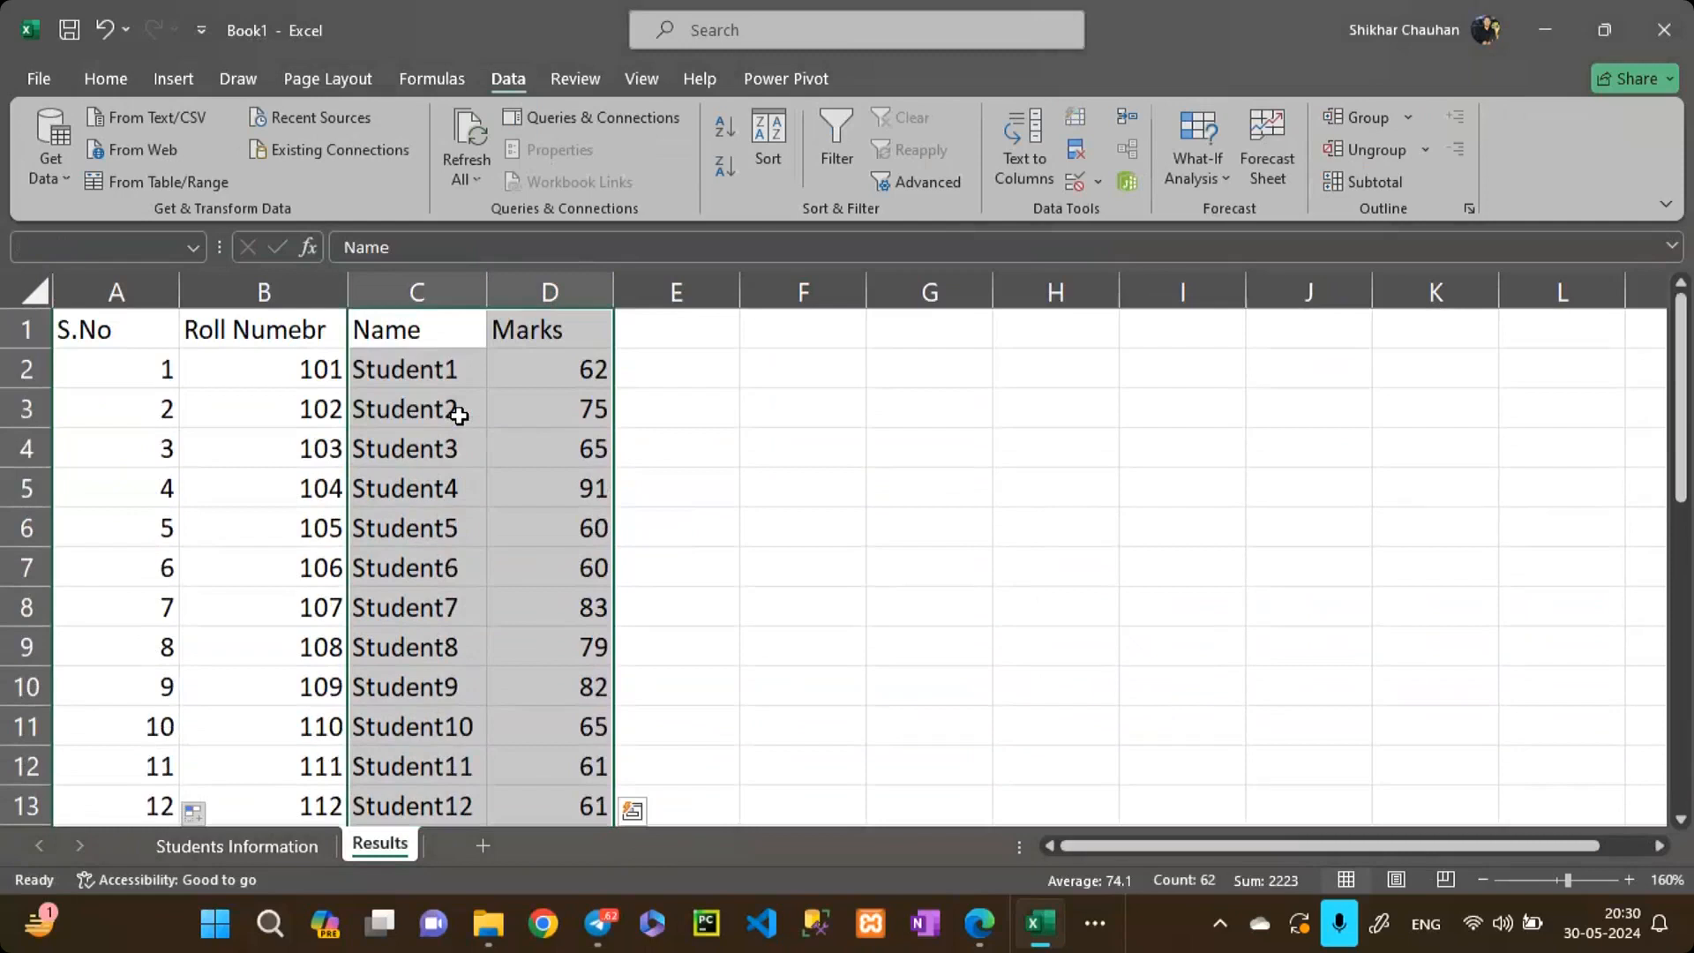
click(188, 72)
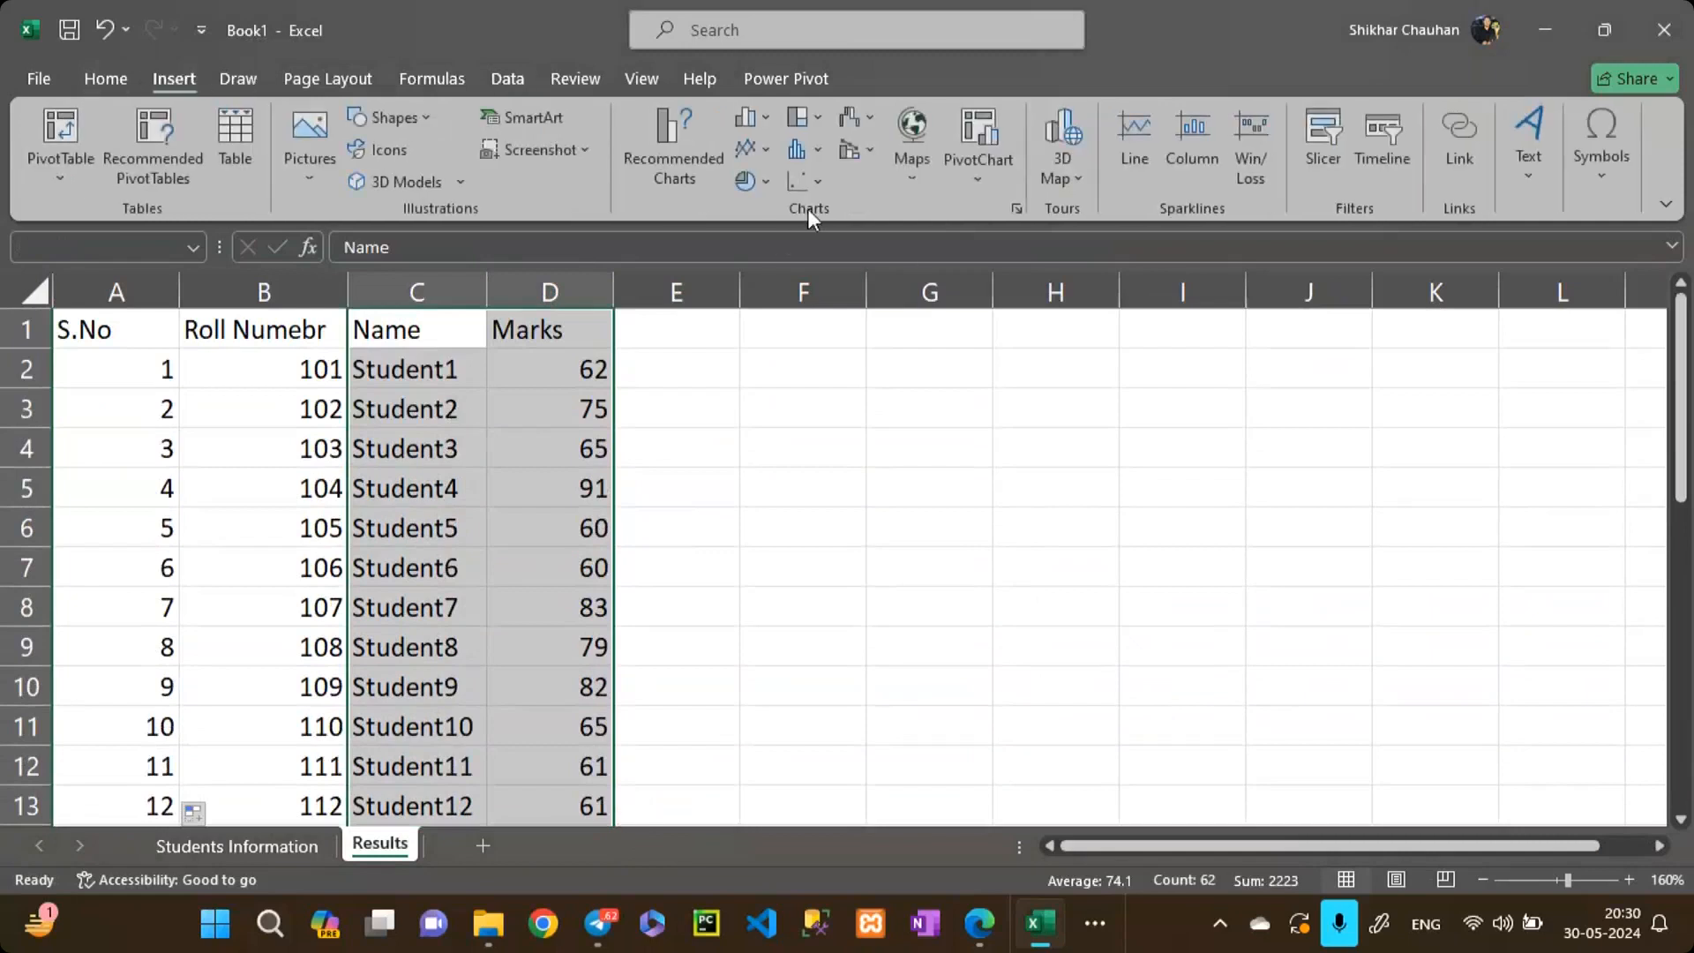
click(766, 120)
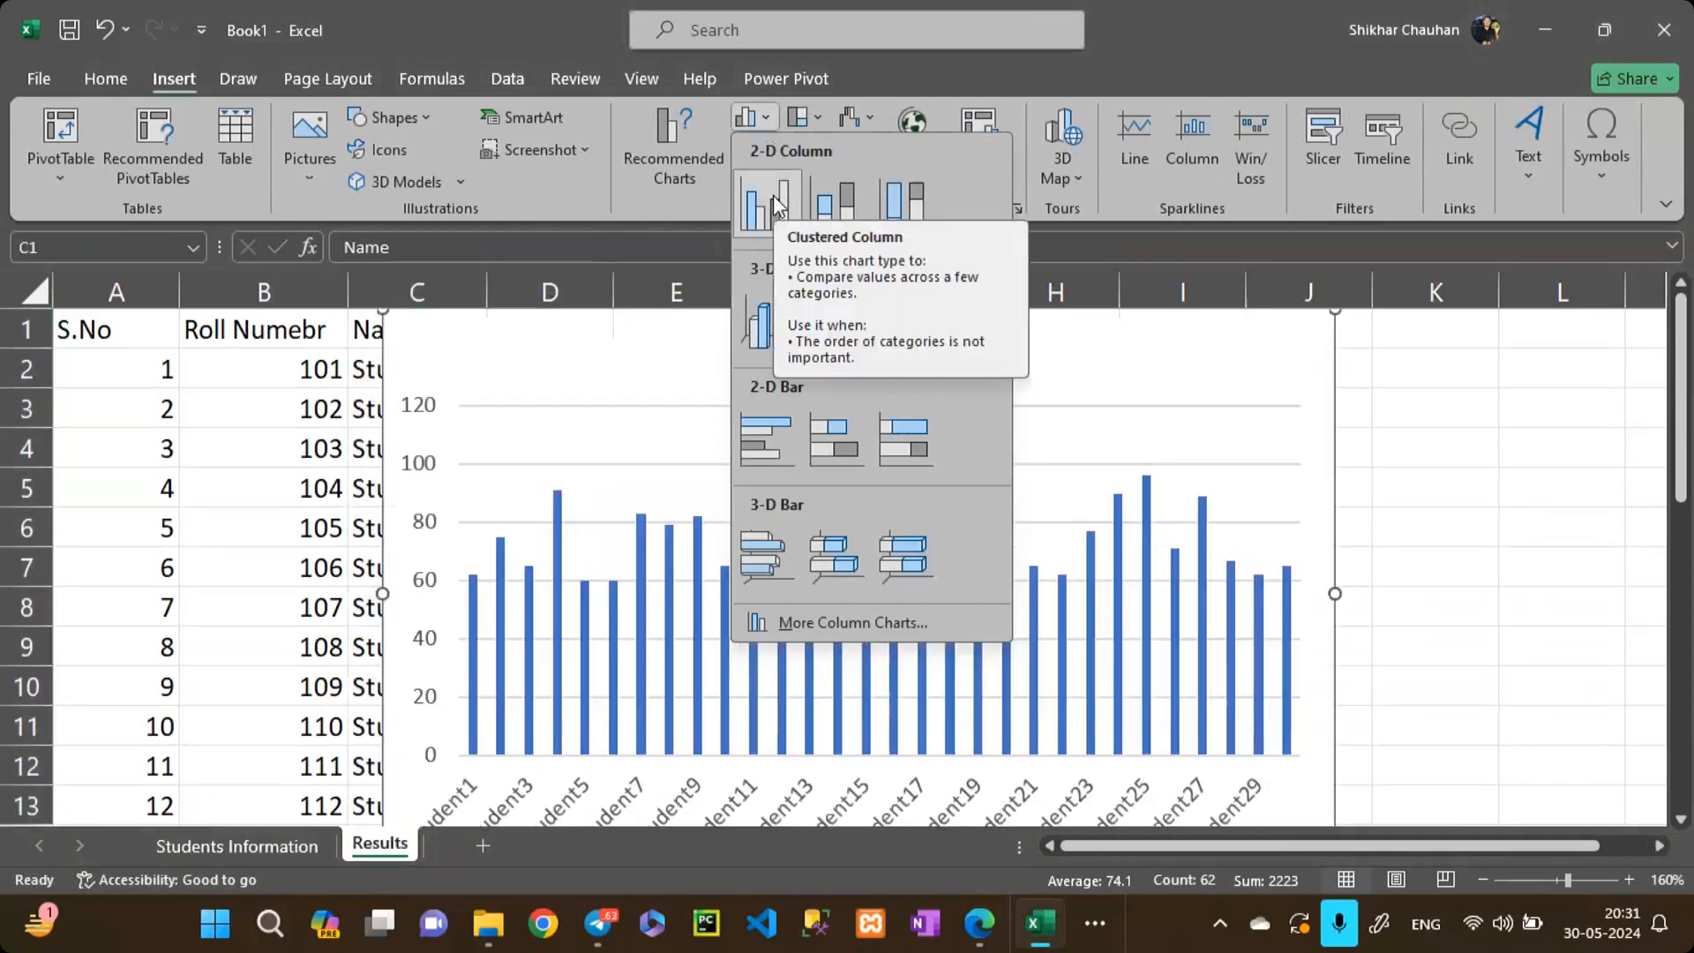
click(773, 194)
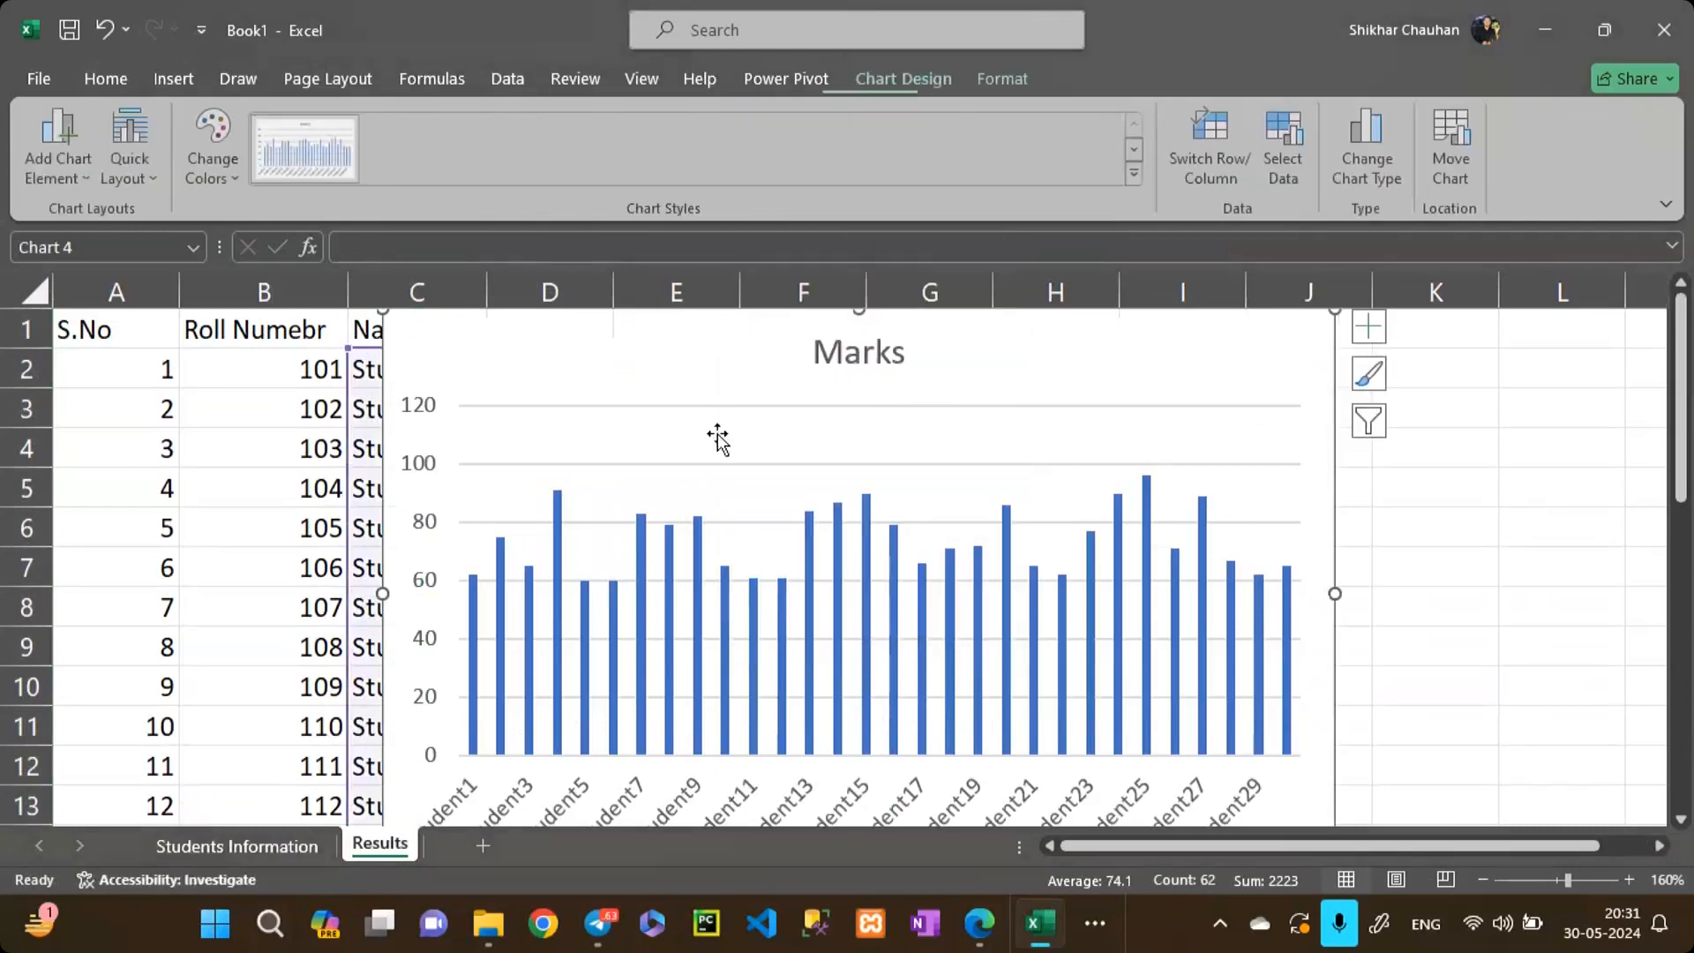
Step: Shrink the Marks chart slightly and place it beside the table, starting in column E, so it leaves the data uncovered
drag(383, 309, 465, 367)
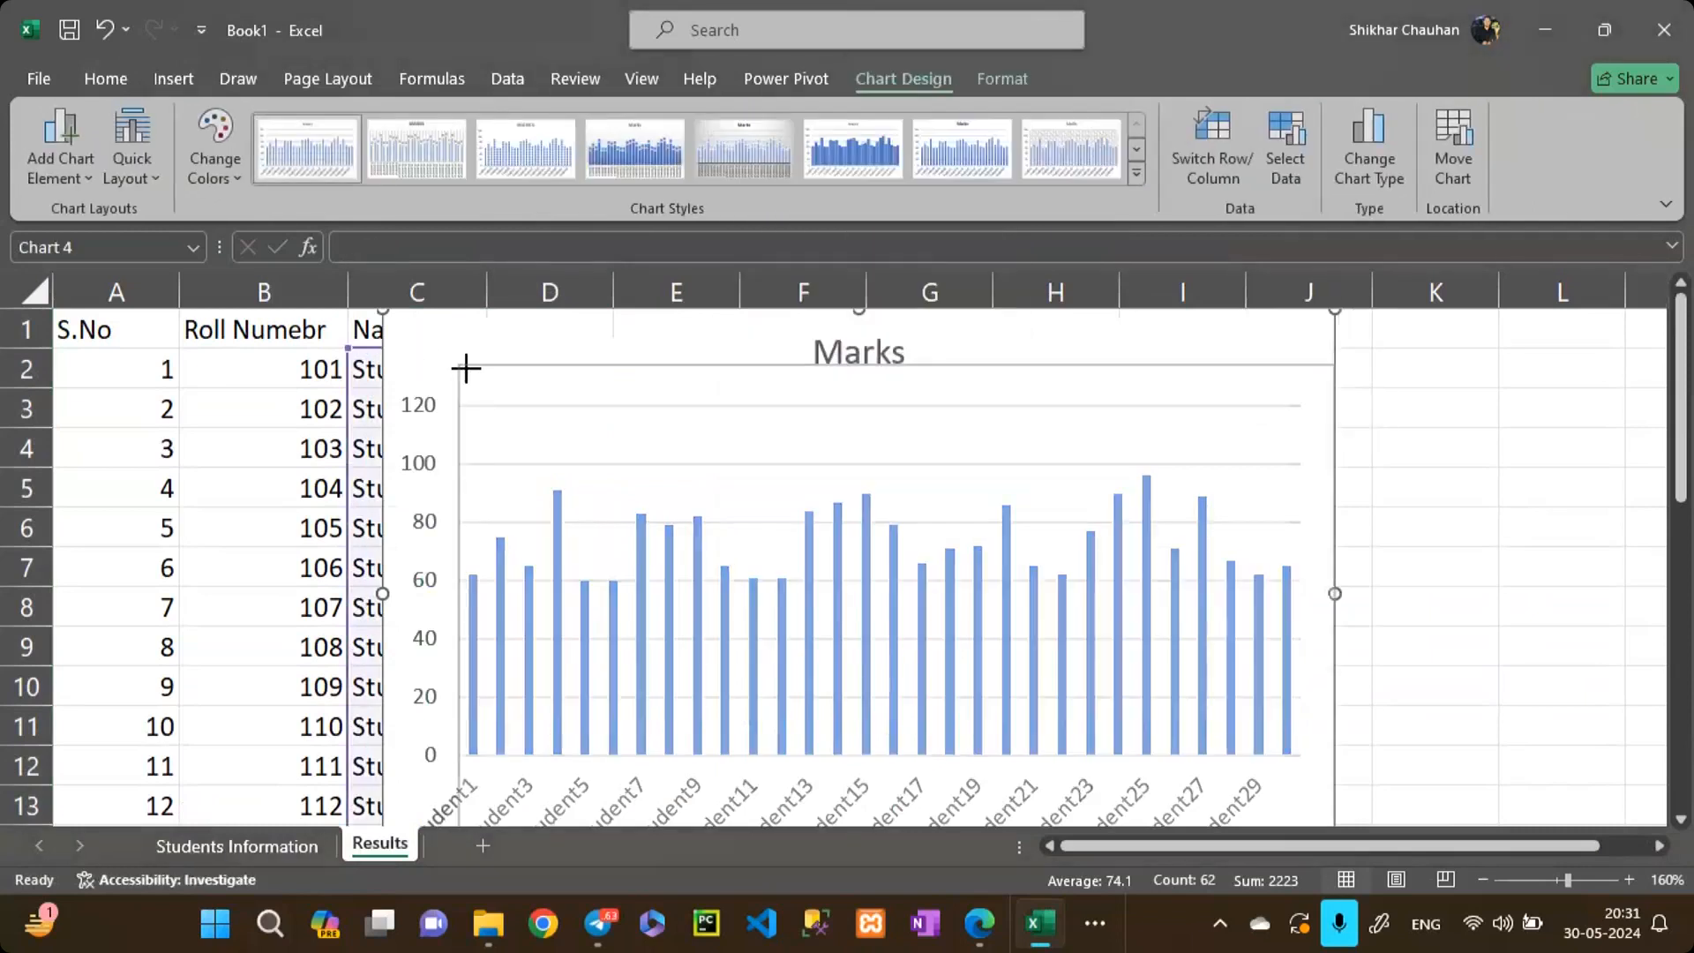
click(779, 518)
drag(1094, 450, 1089, 450)
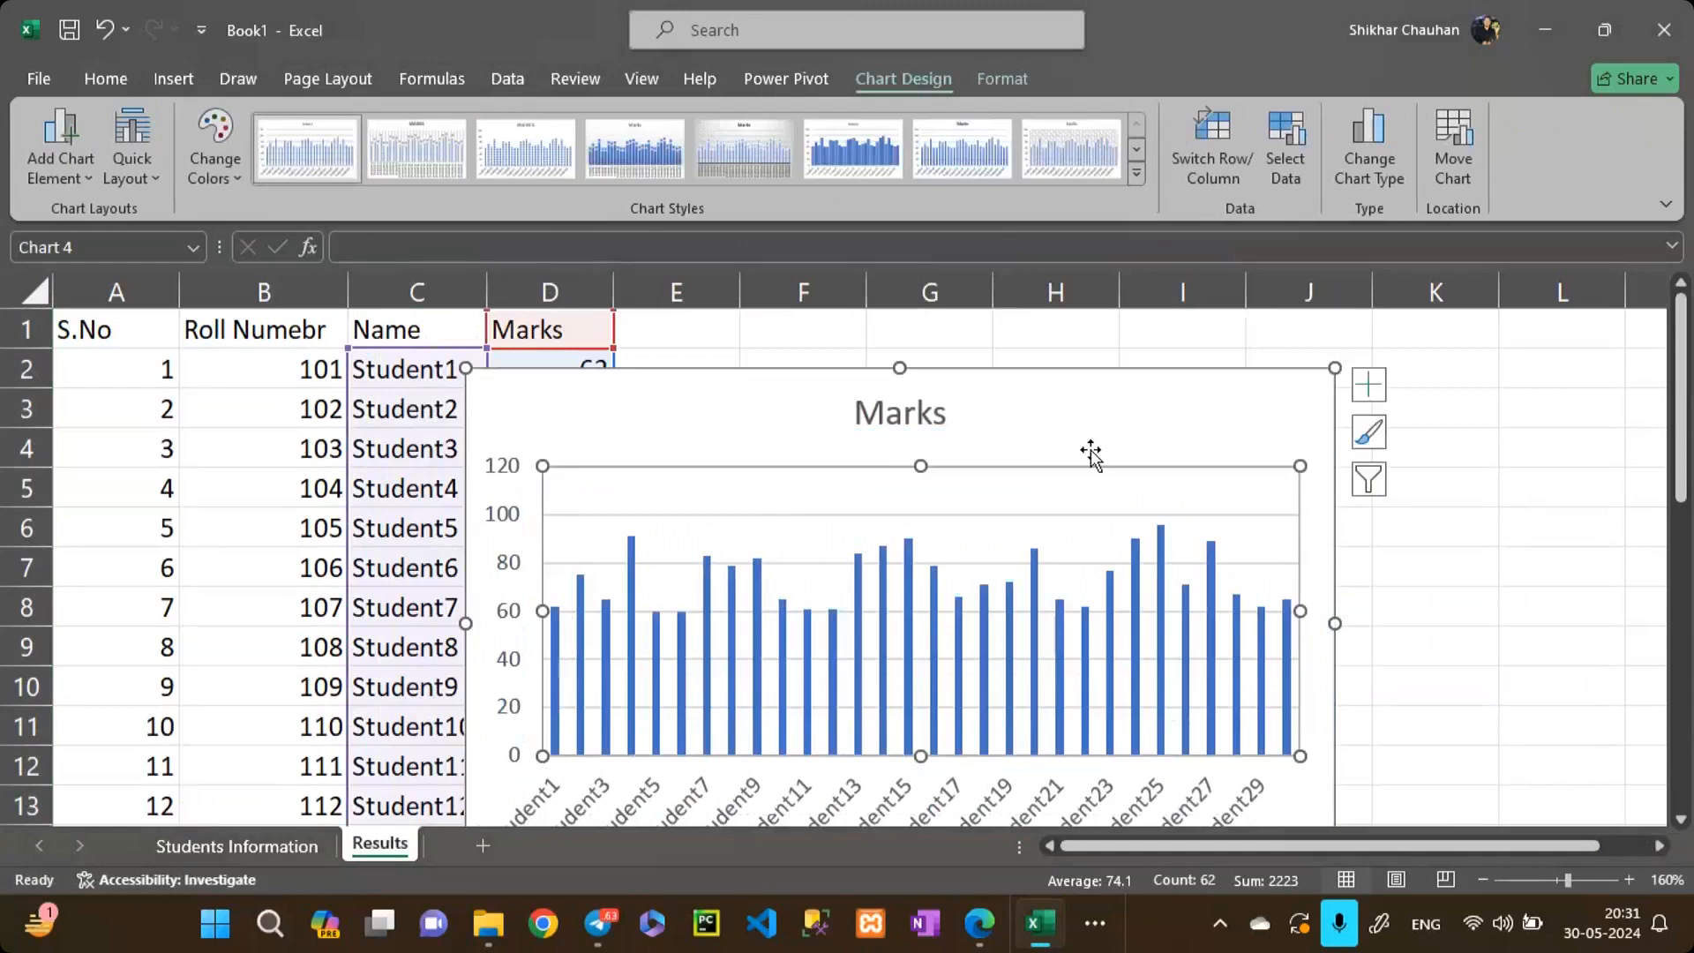
drag(711, 397, 908, 359)
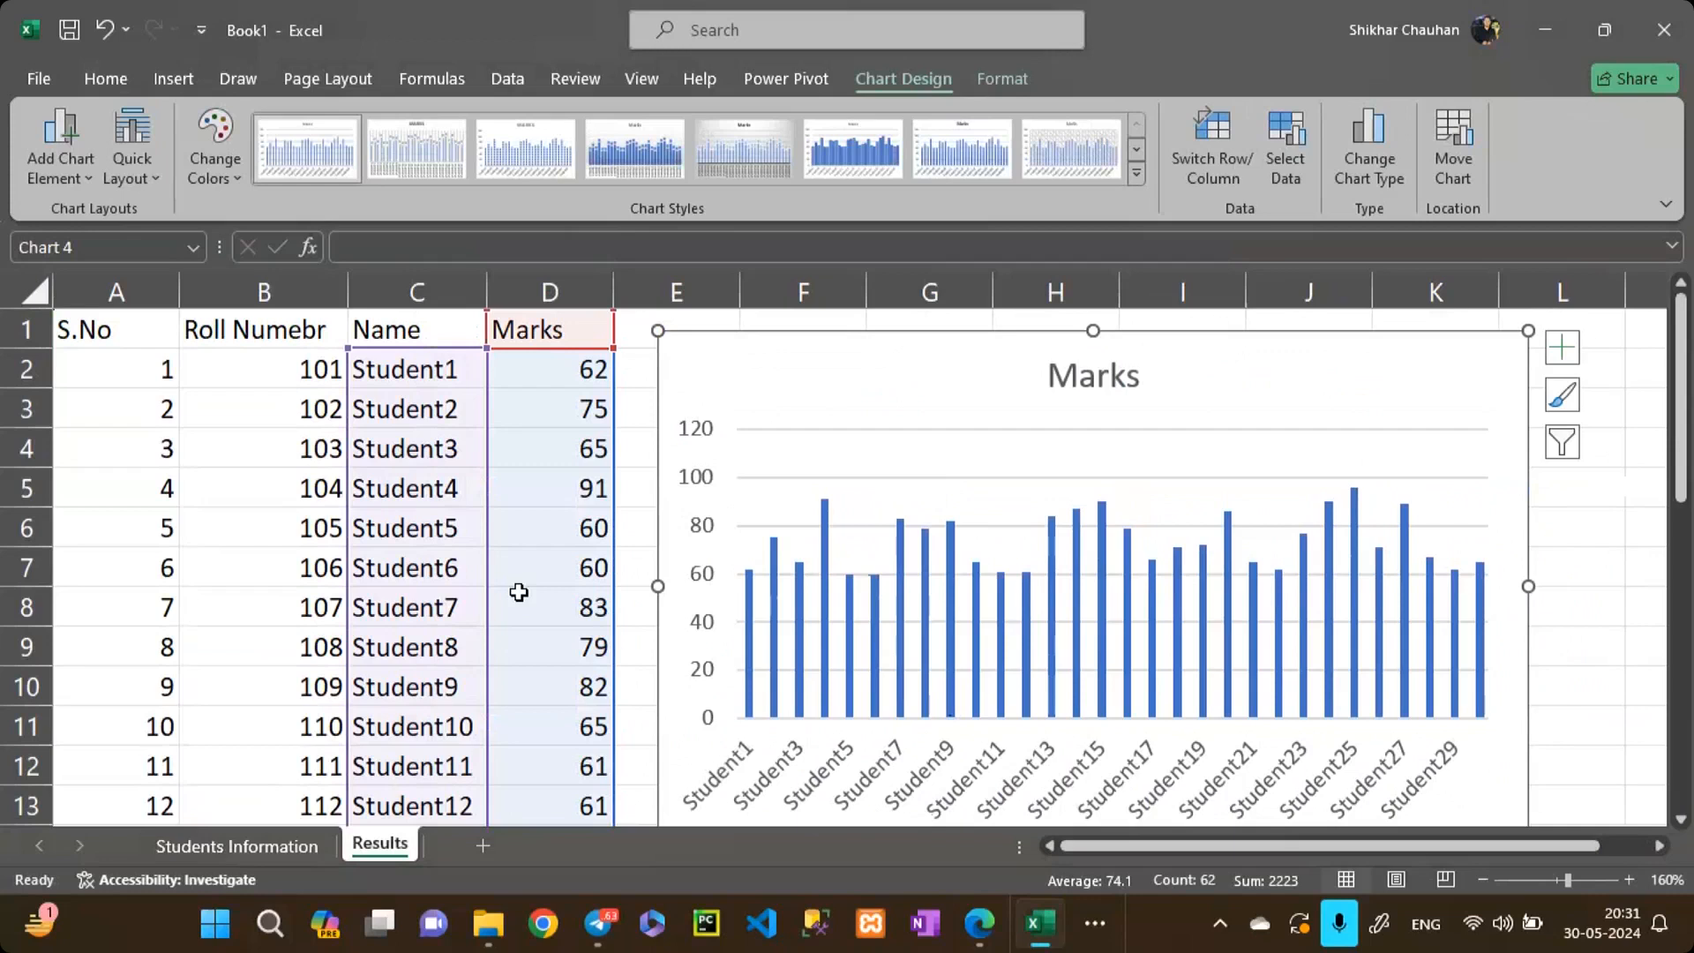
Step: Recolour the Marks chart with the third Colorful palette, starting with orange, and apply the fourth chart style with data labels
click(172, 78)
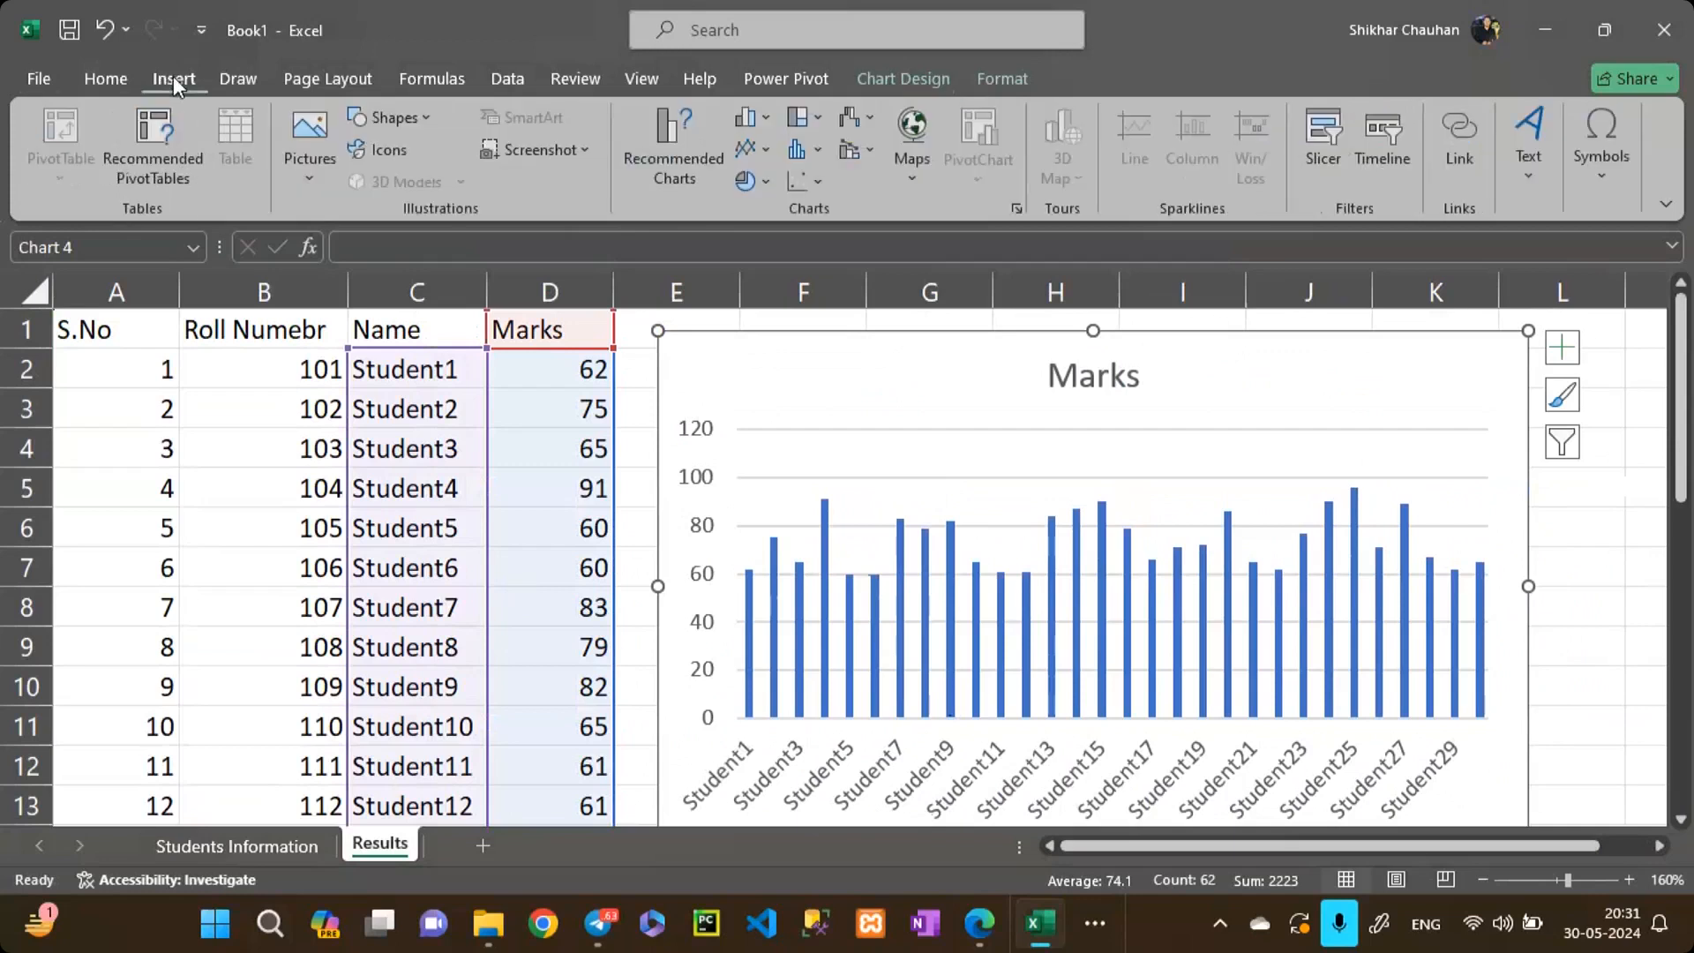
click(919, 83)
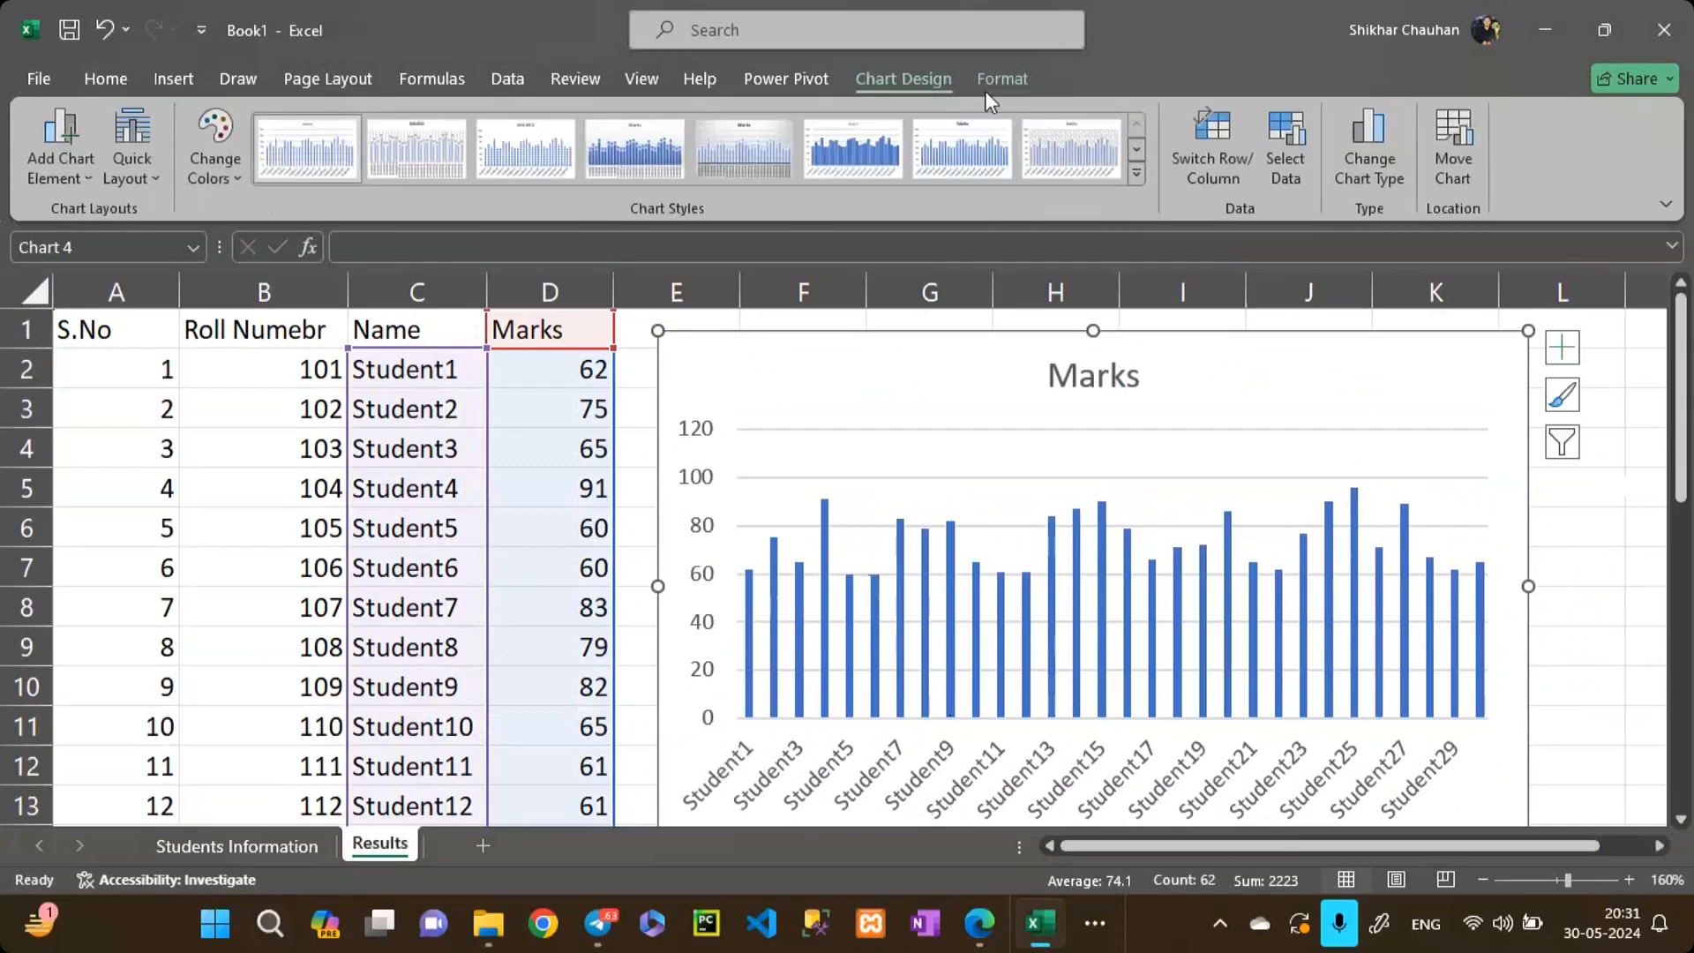
click(985, 90)
click(928, 77)
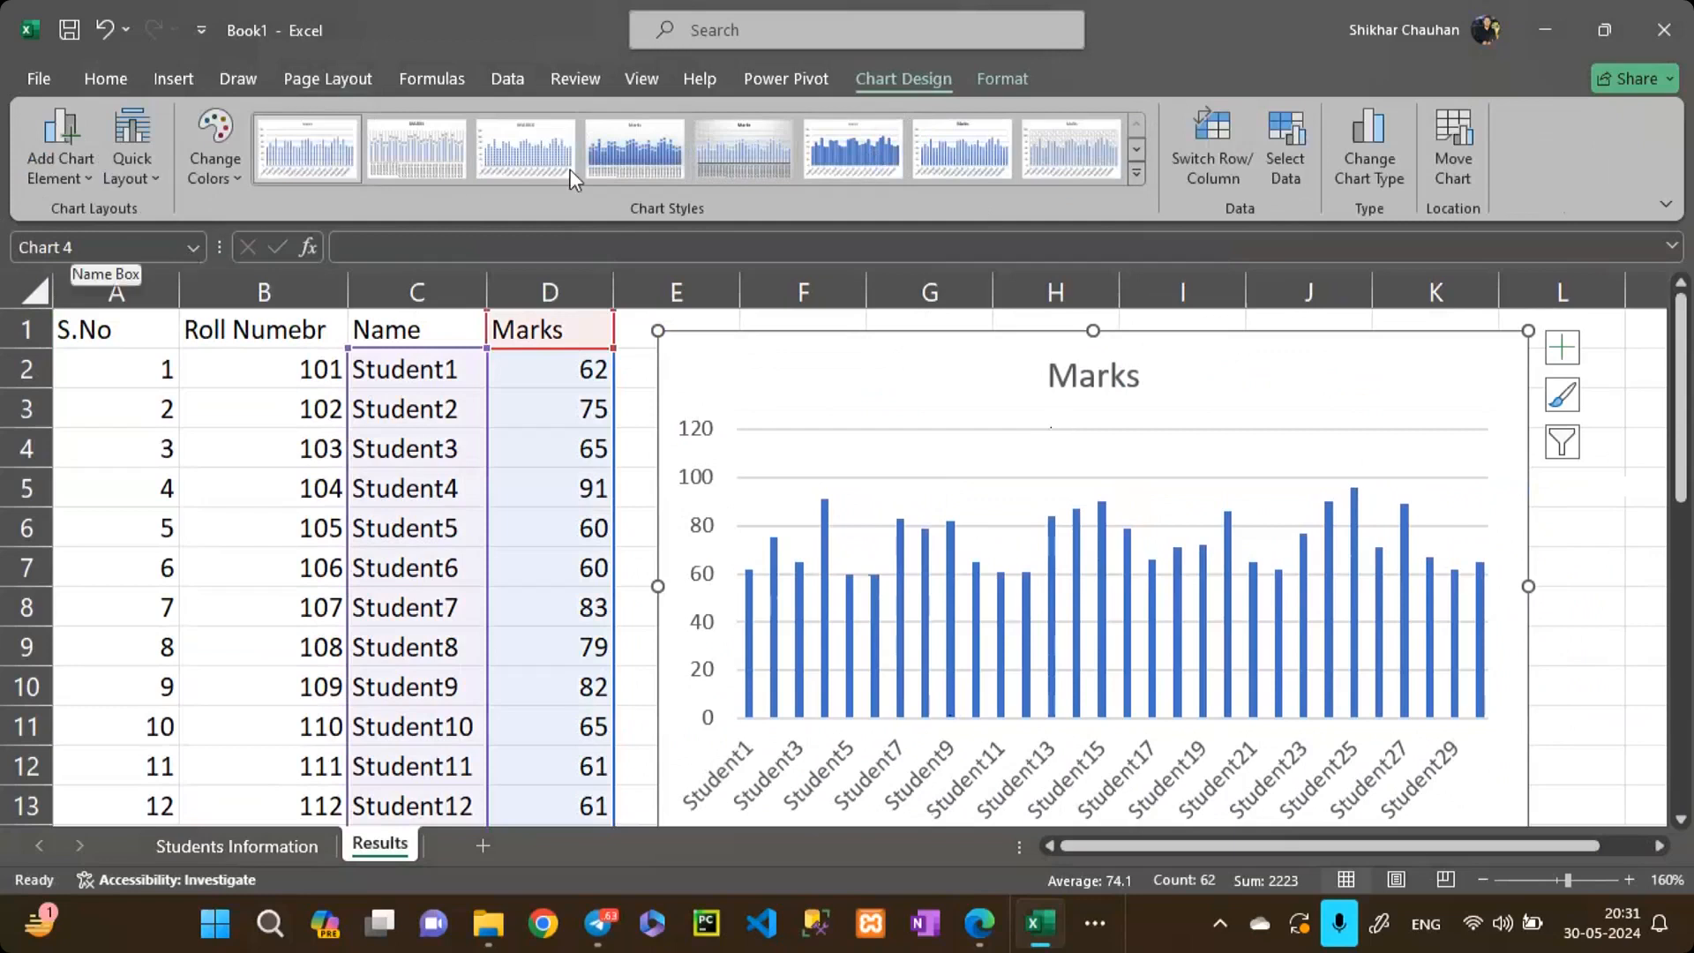
click(214, 160)
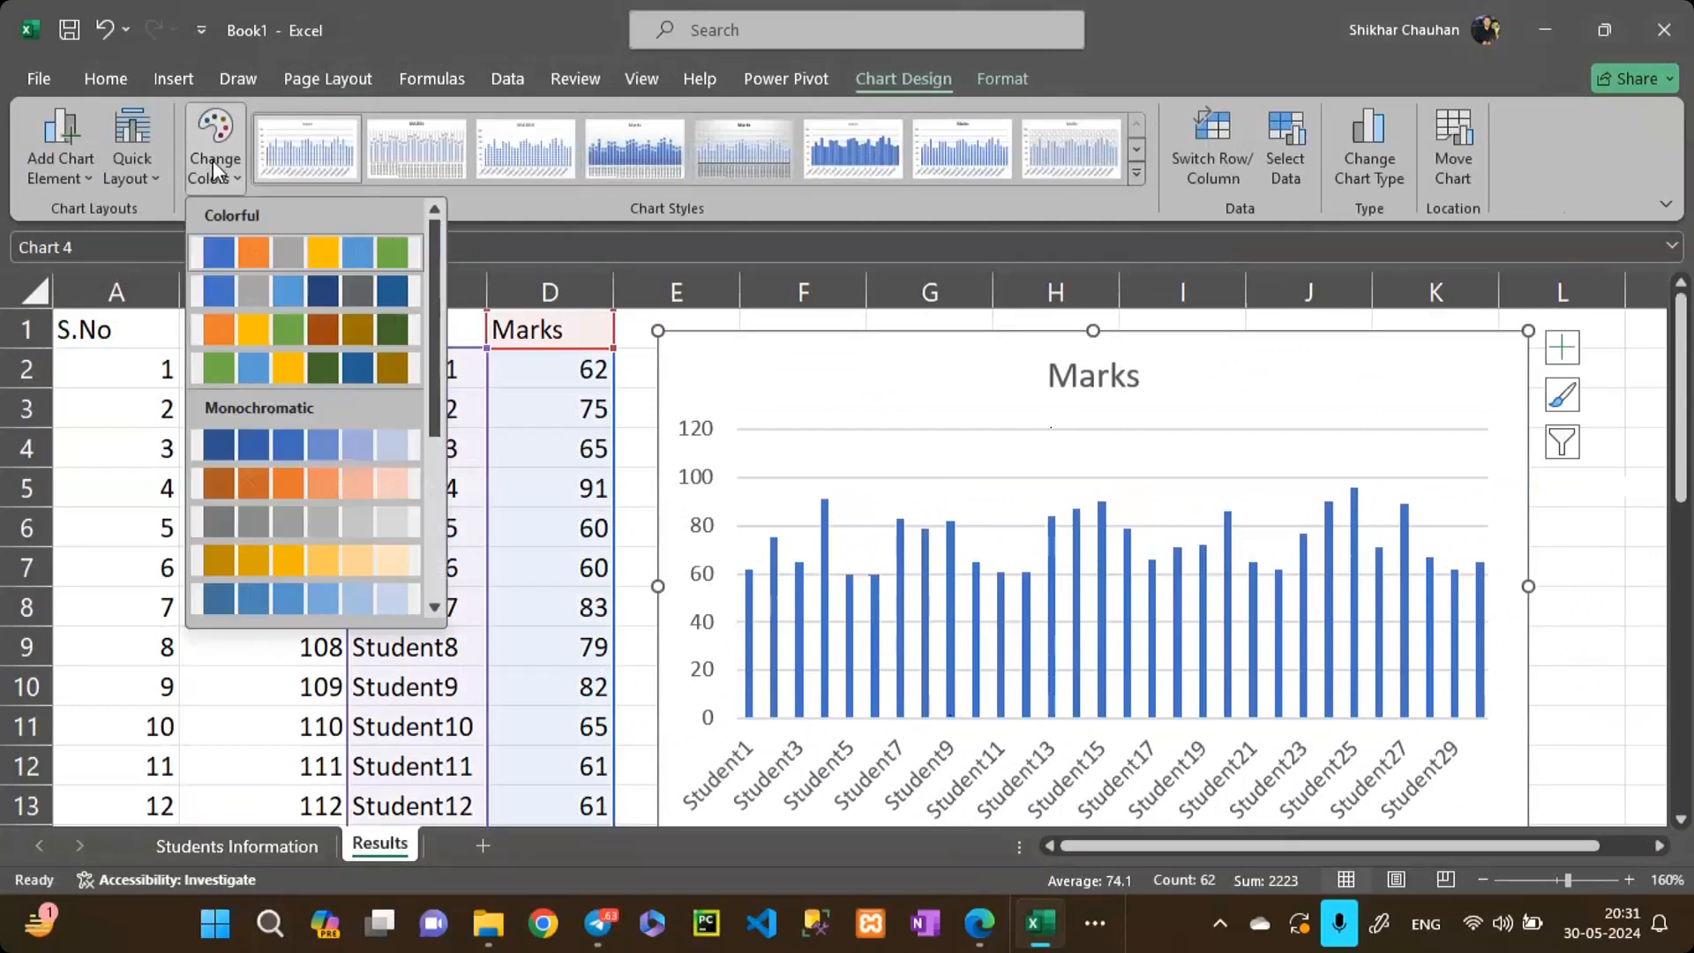
click(257, 337)
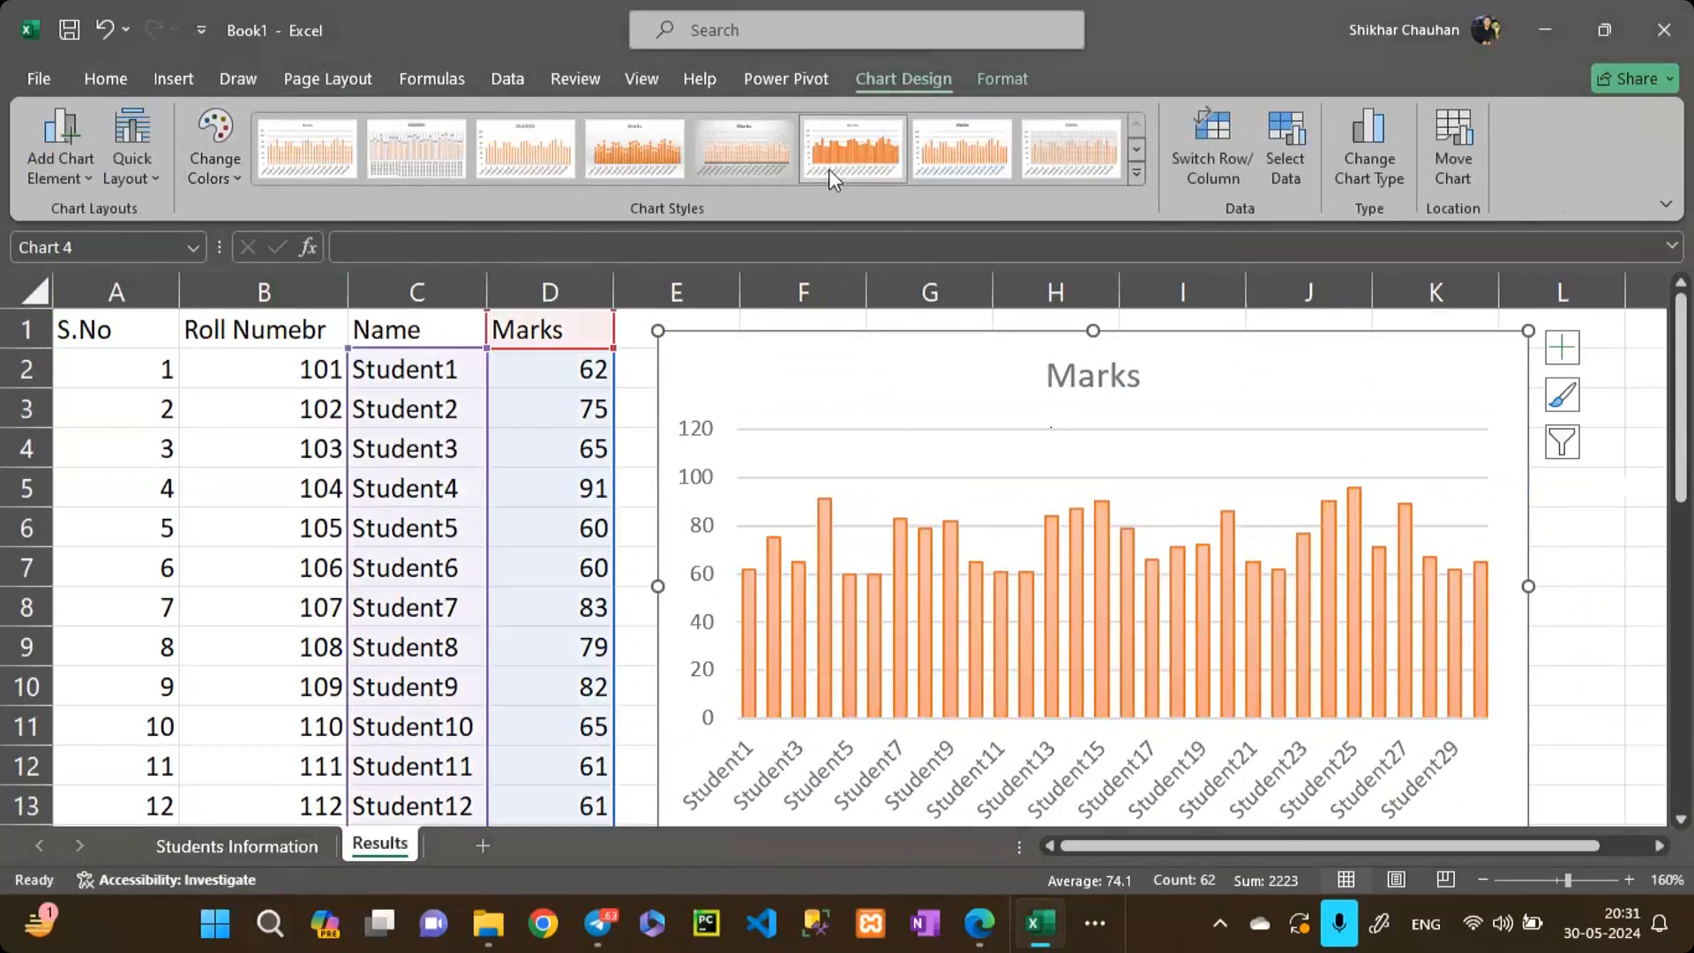
click(675, 147)
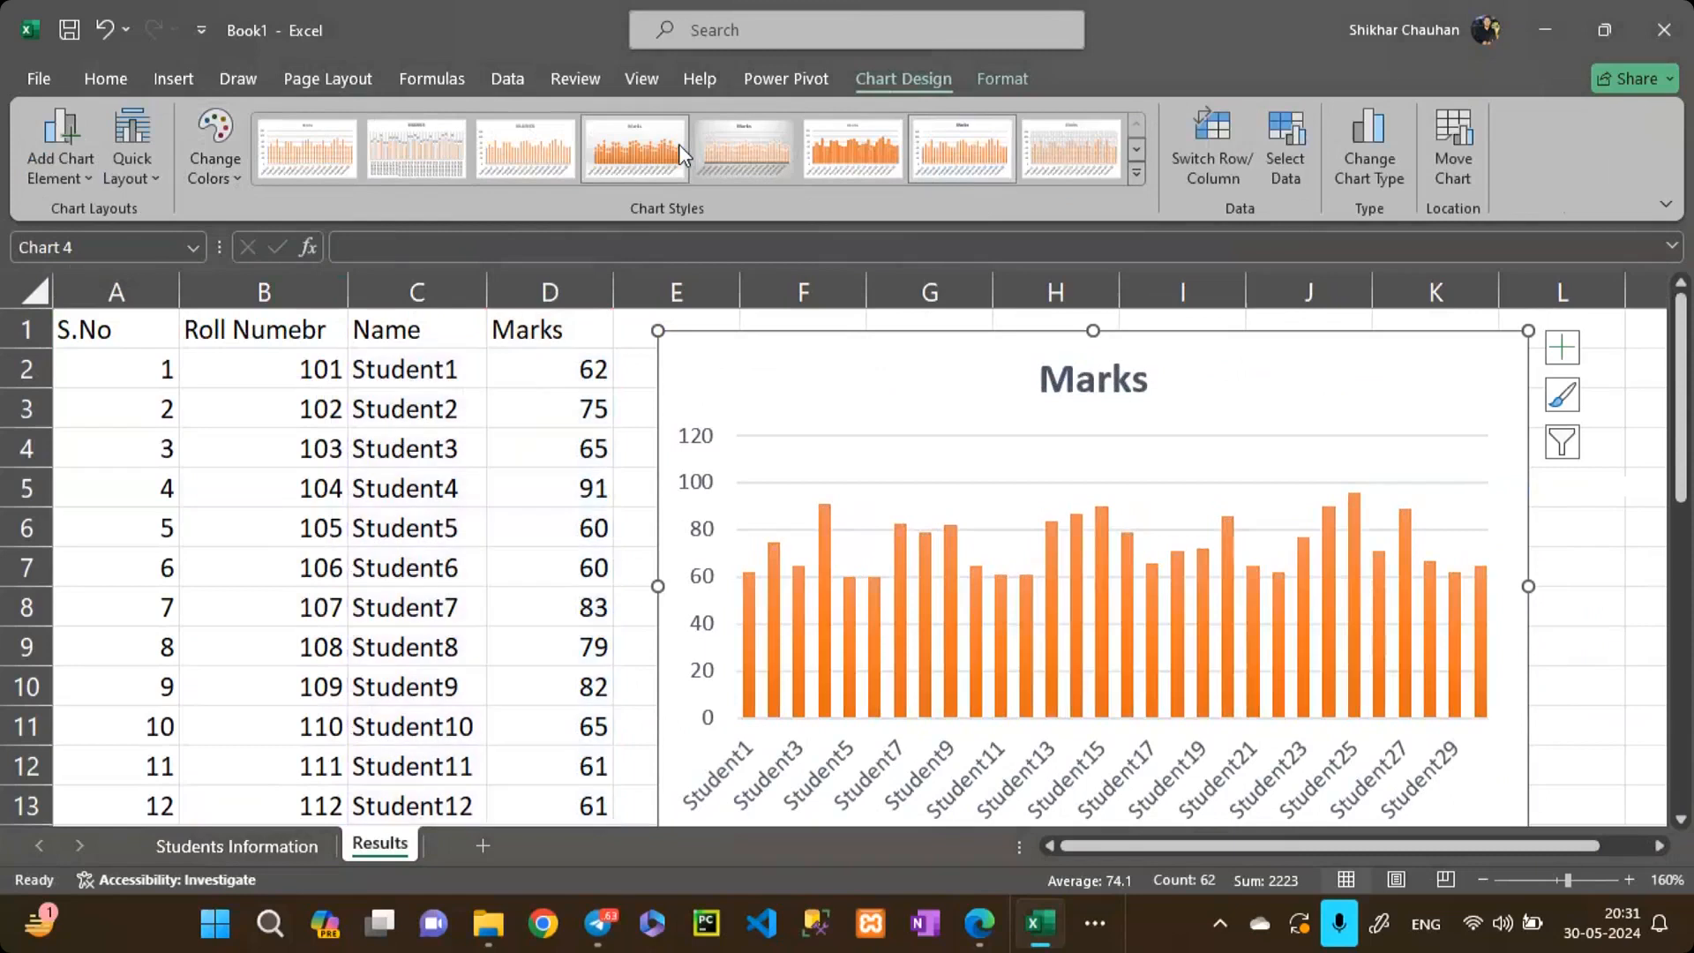
Step: Recolour the Marks chart with the first Colorful palette, starting with blue, and apply the sixth chart style
click(217, 166)
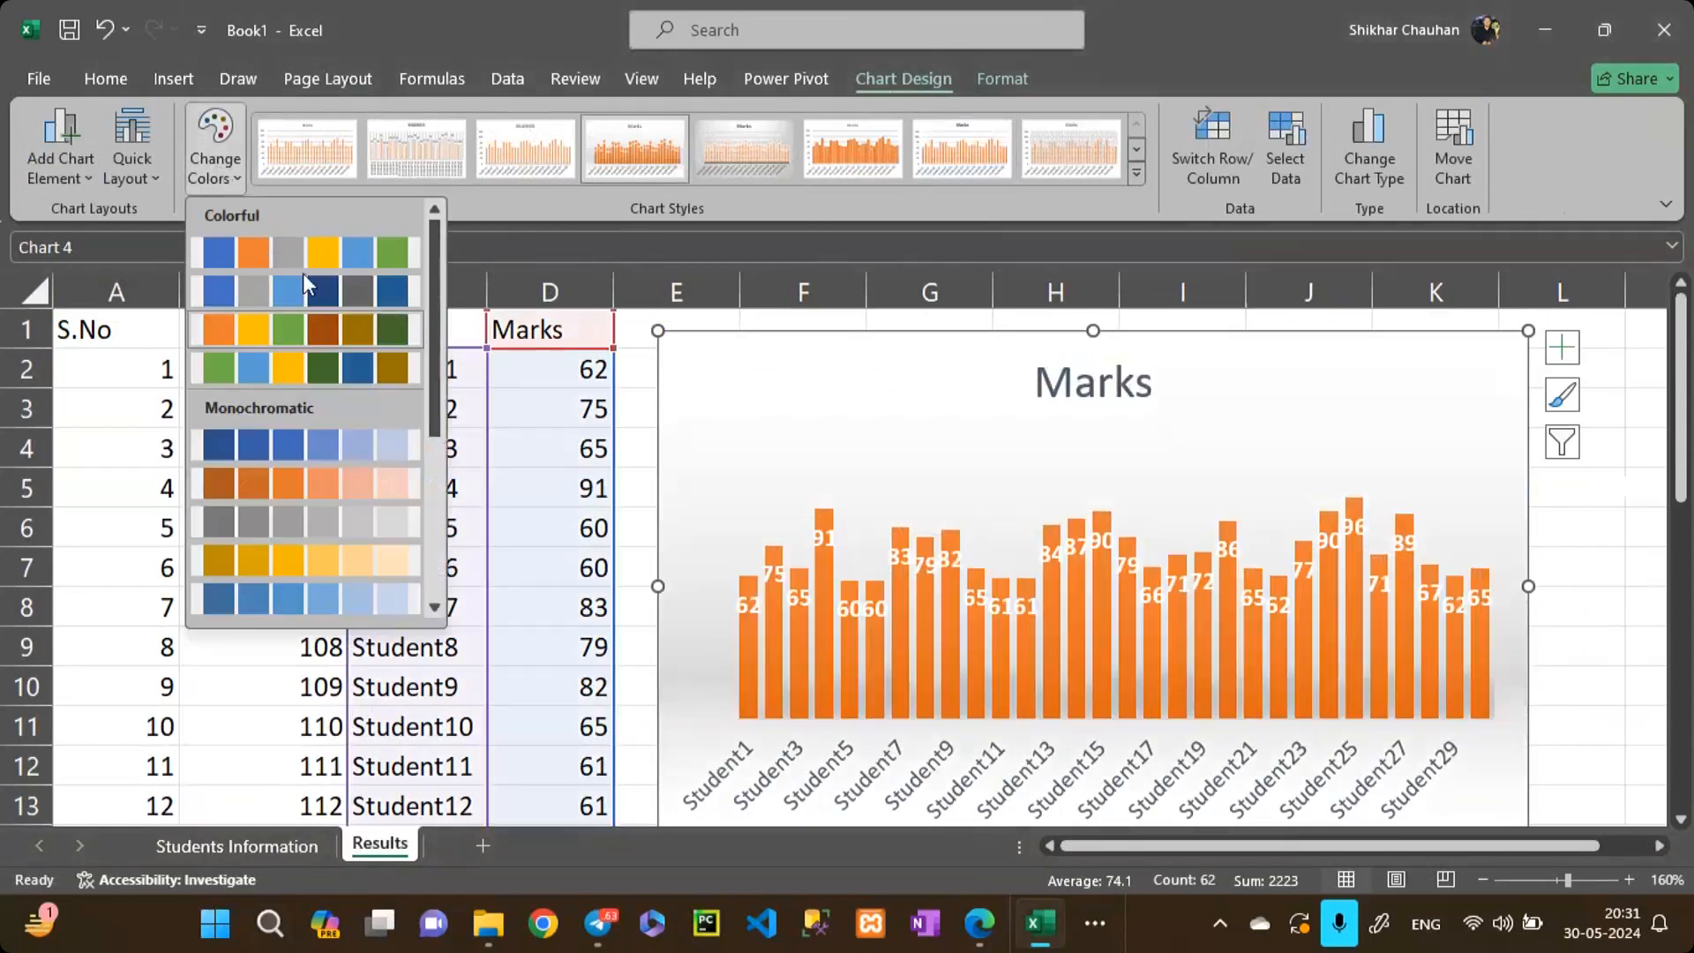
click(236, 242)
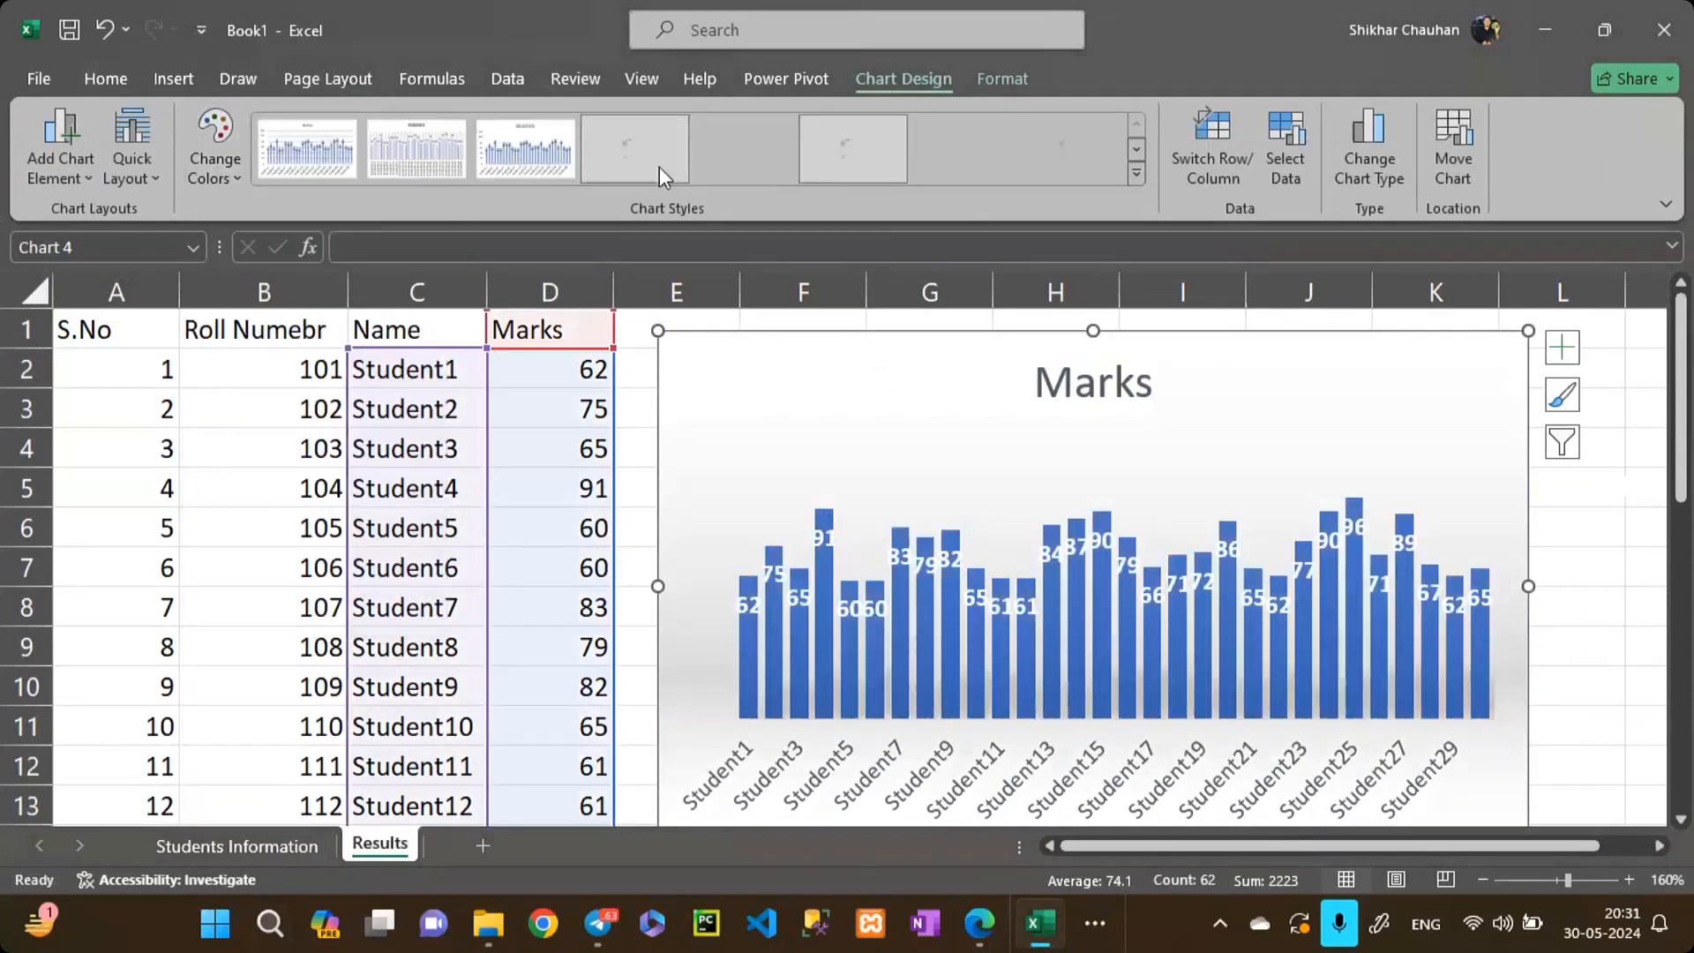
click(868, 168)
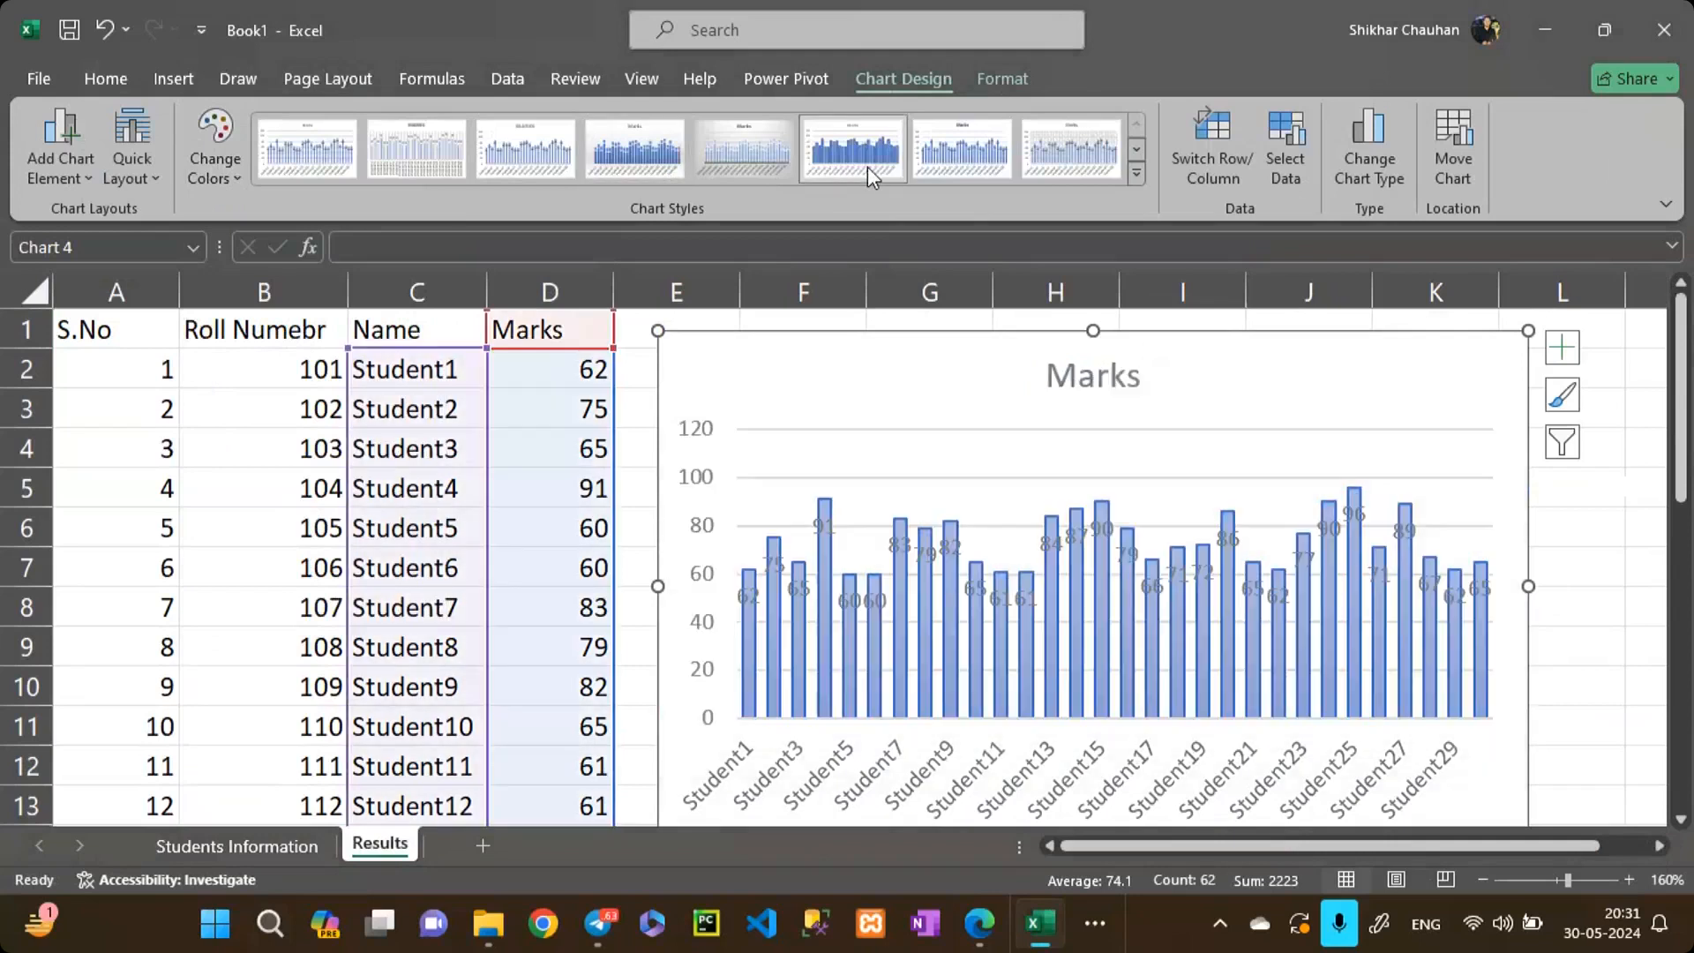
Step: Try several chart styles on the Marks chart and apply the solid blue background style with white striped columns
click(745, 152)
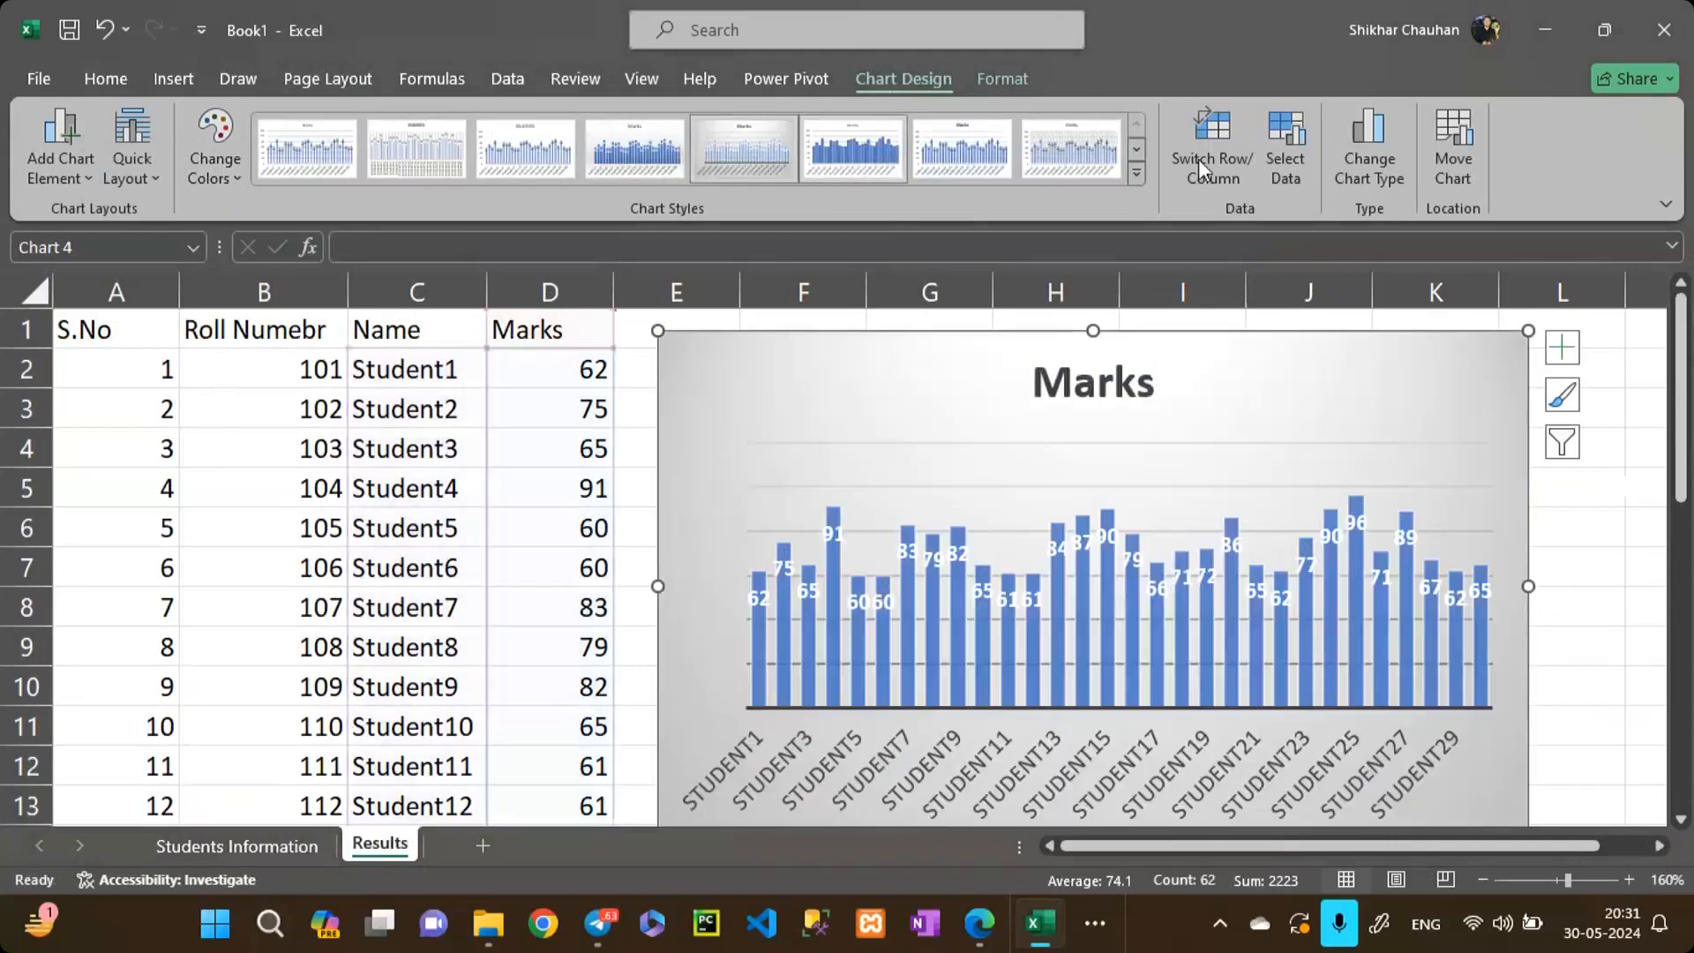
click(1134, 149)
click(757, 150)
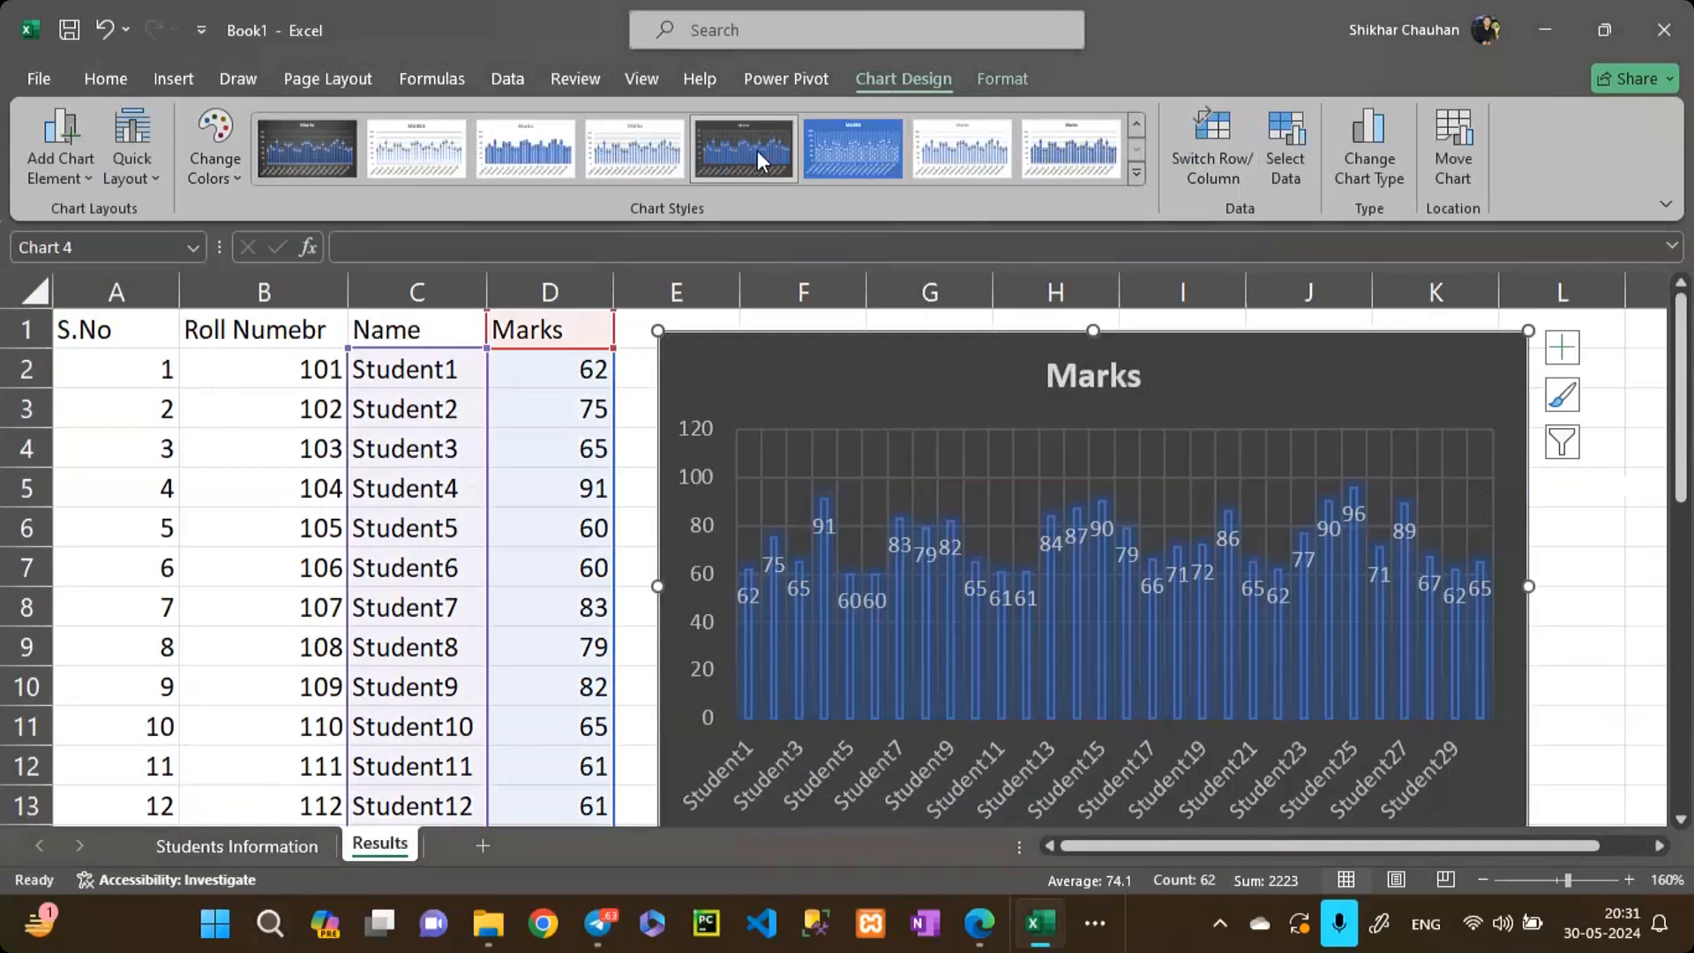
click(847, 158)
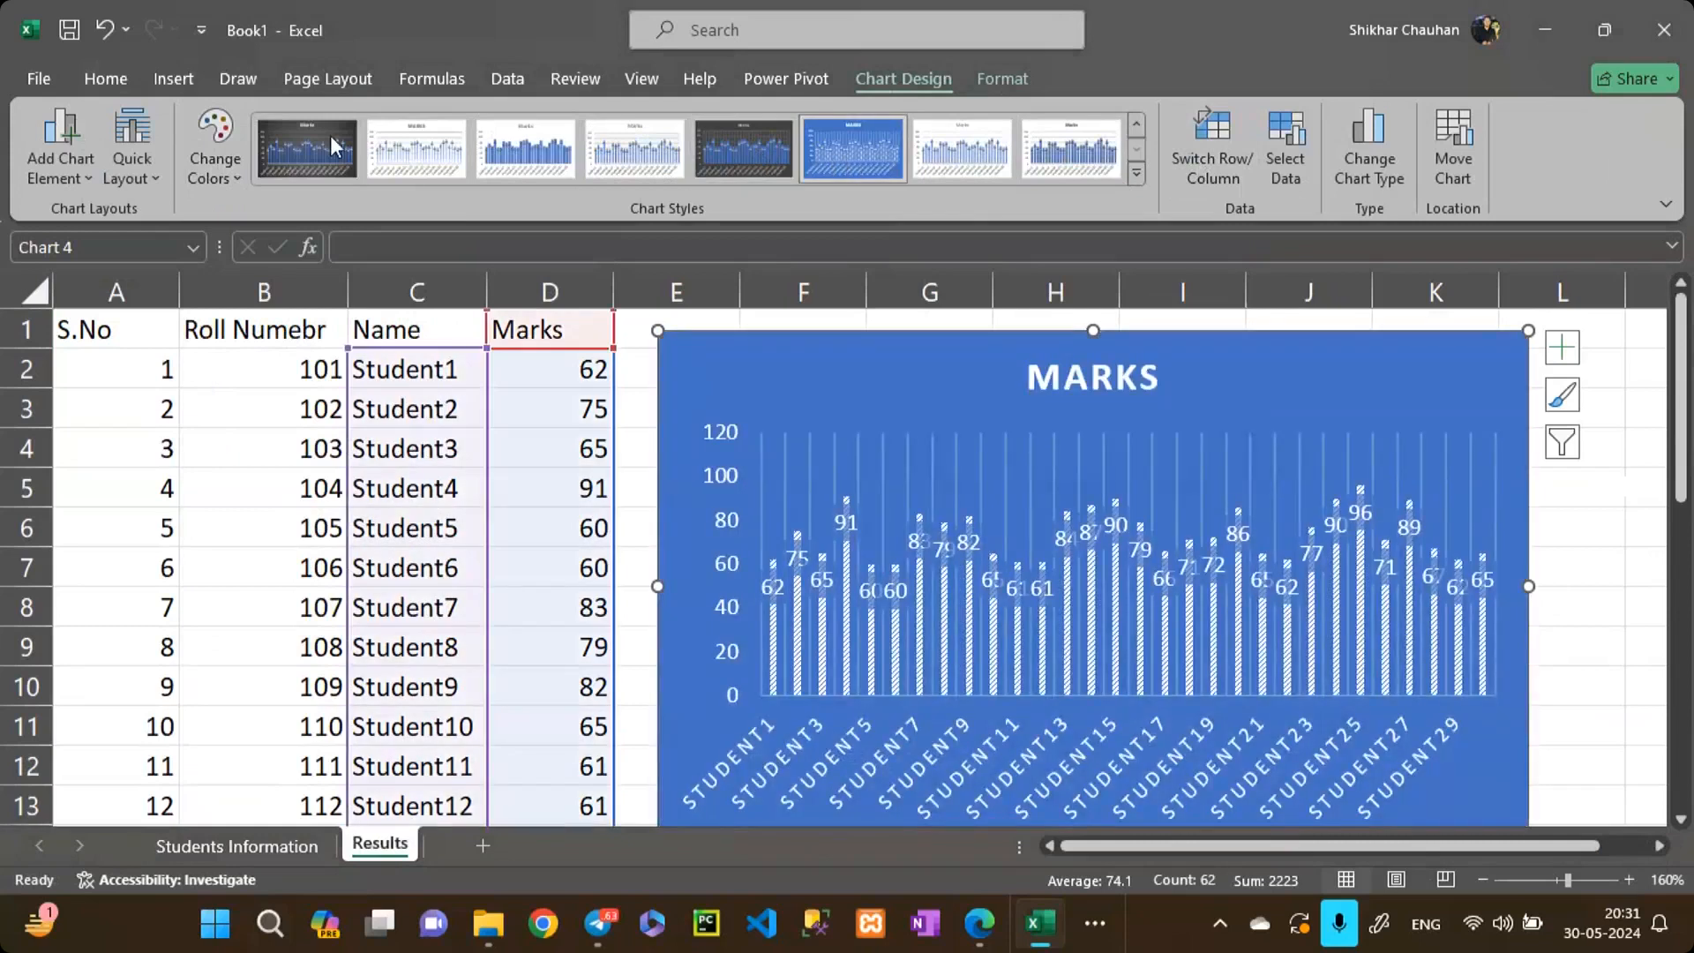
click(330, 148)
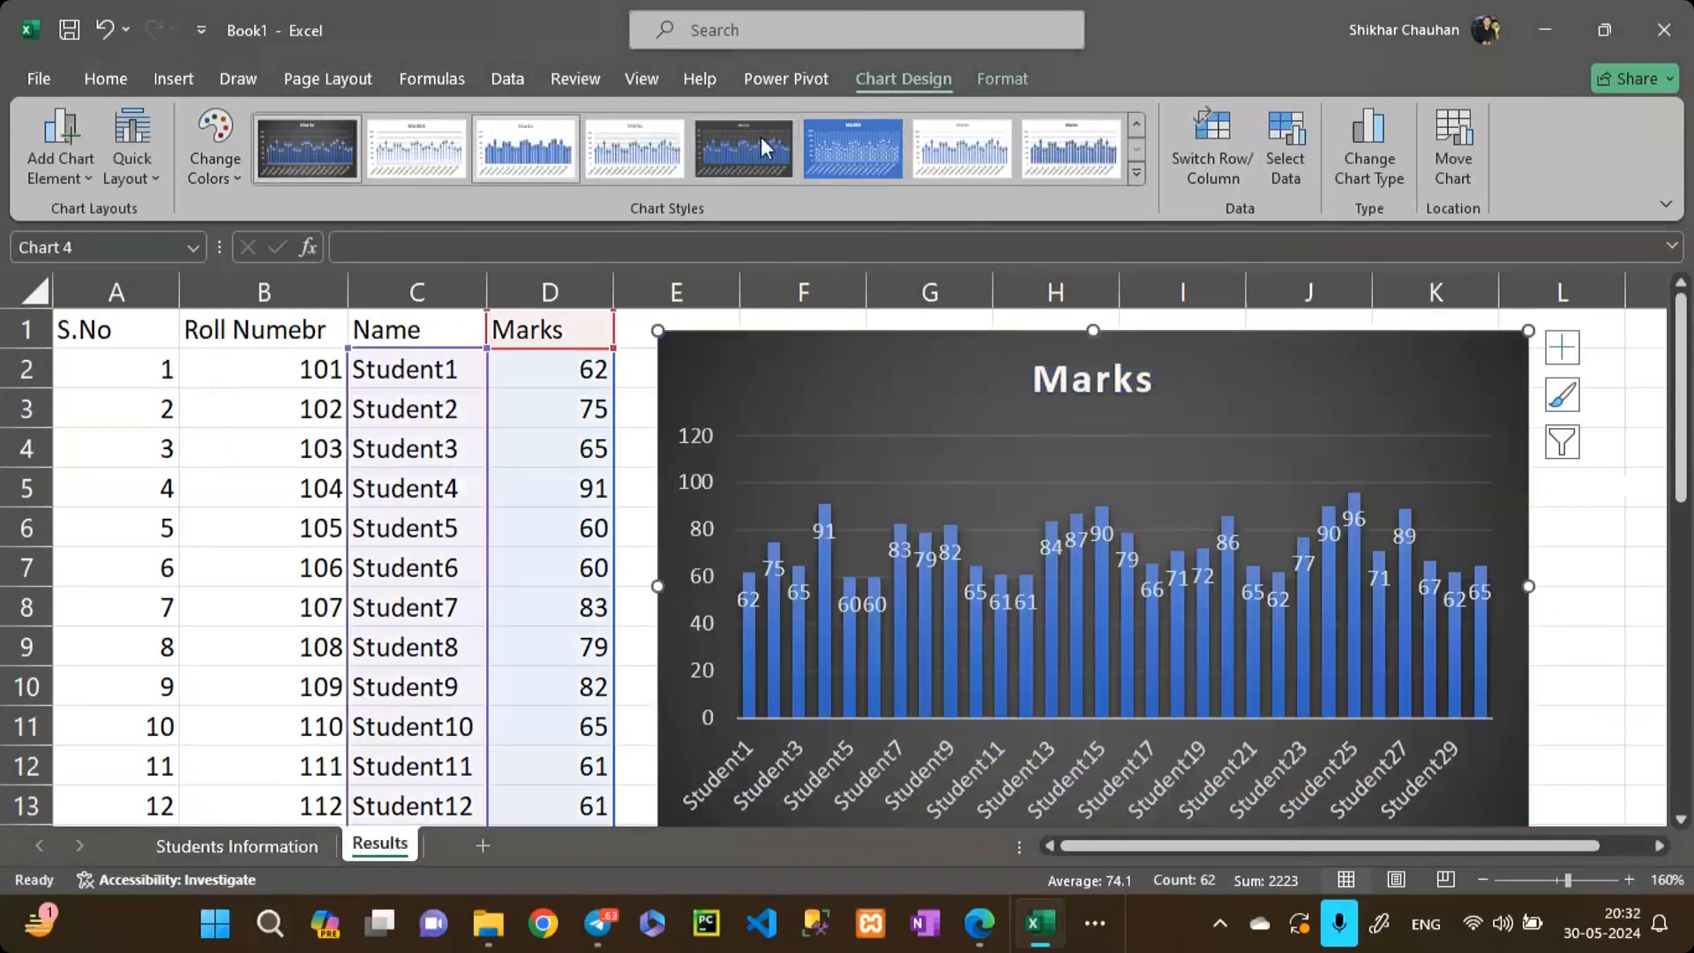
click(834, 140)
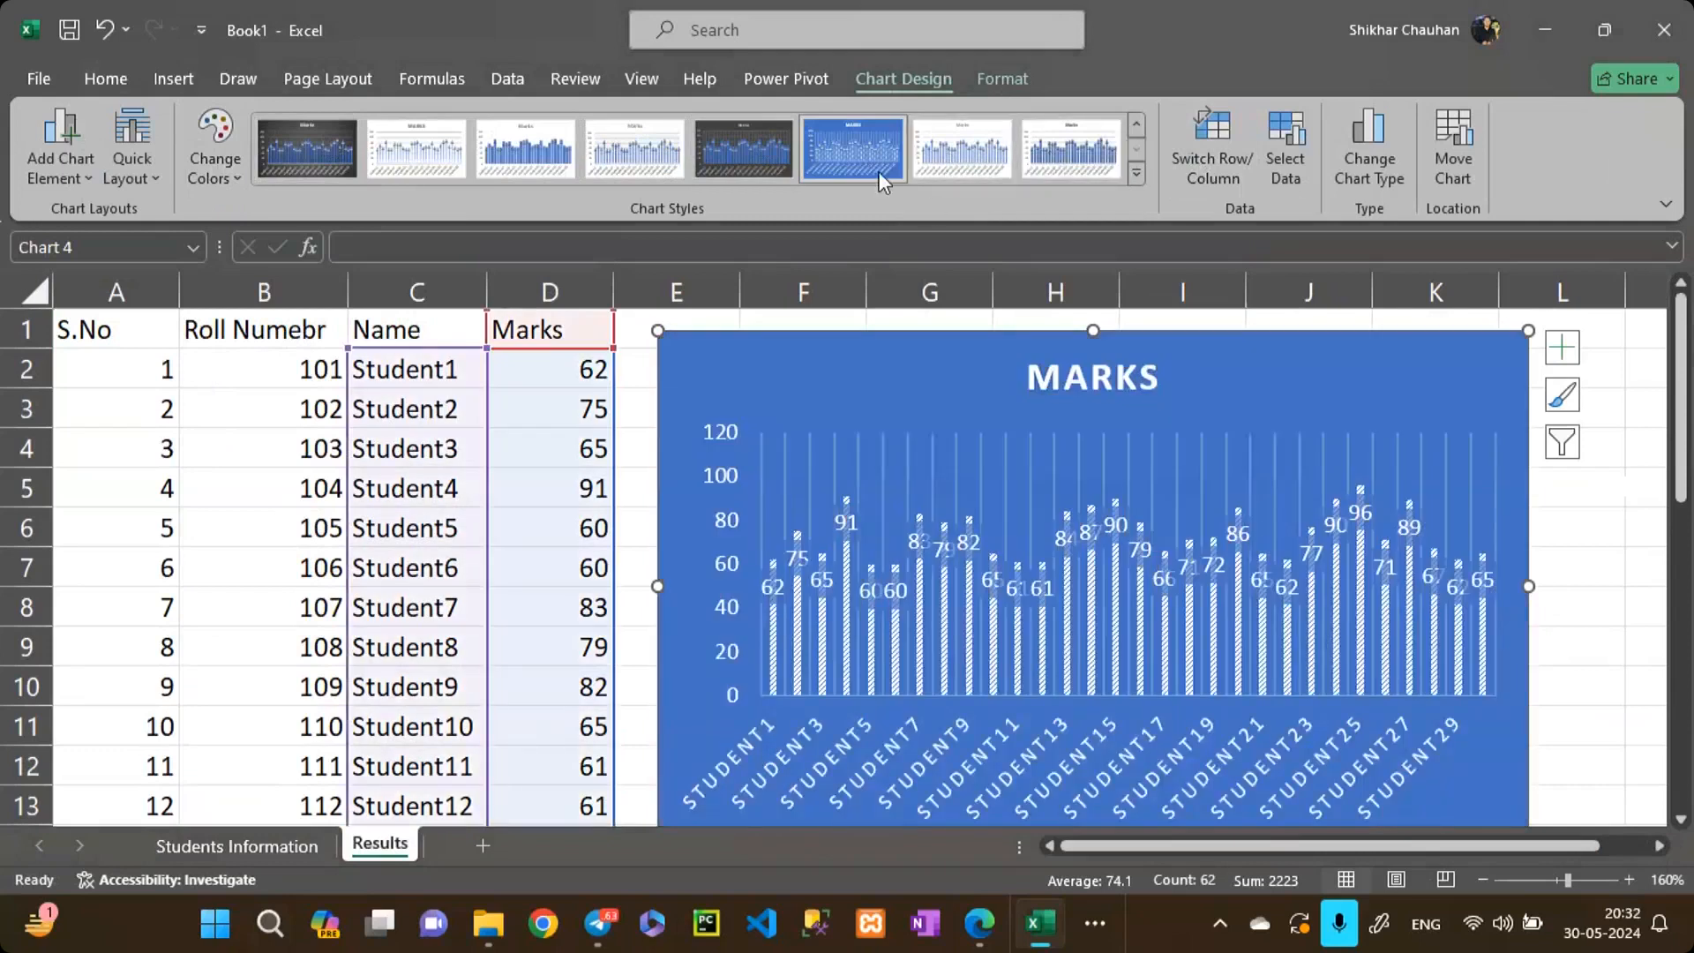
scroll(886, 415, down, 2)
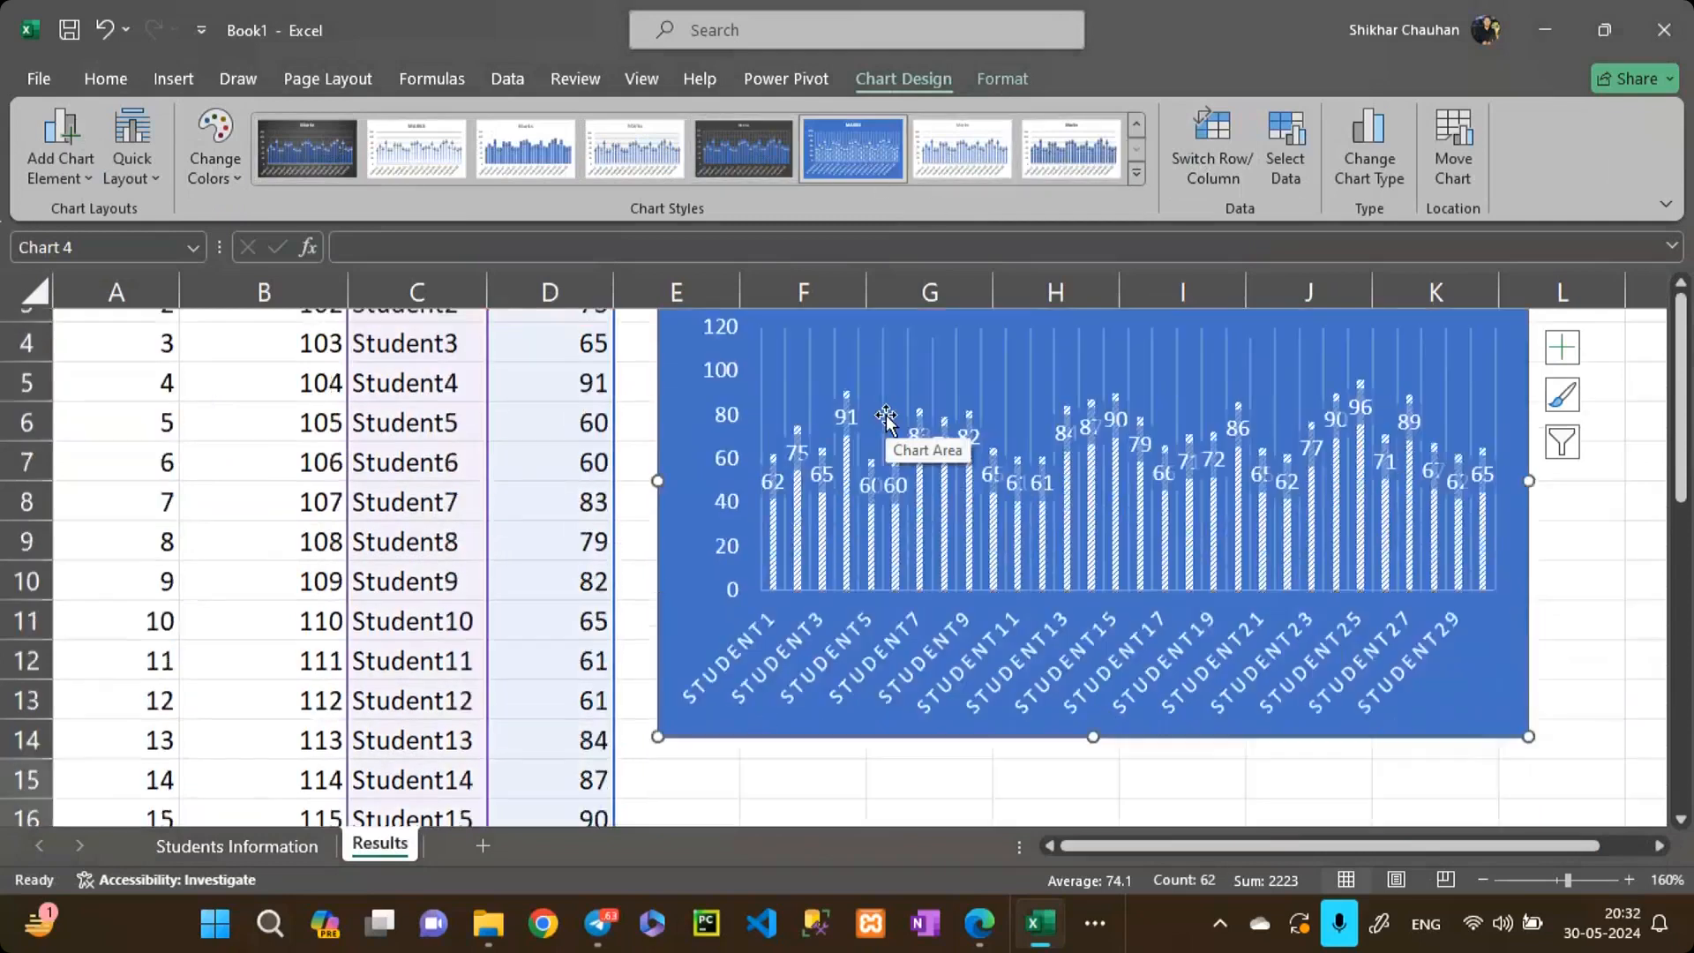
scroll(886, 415, up, 1)
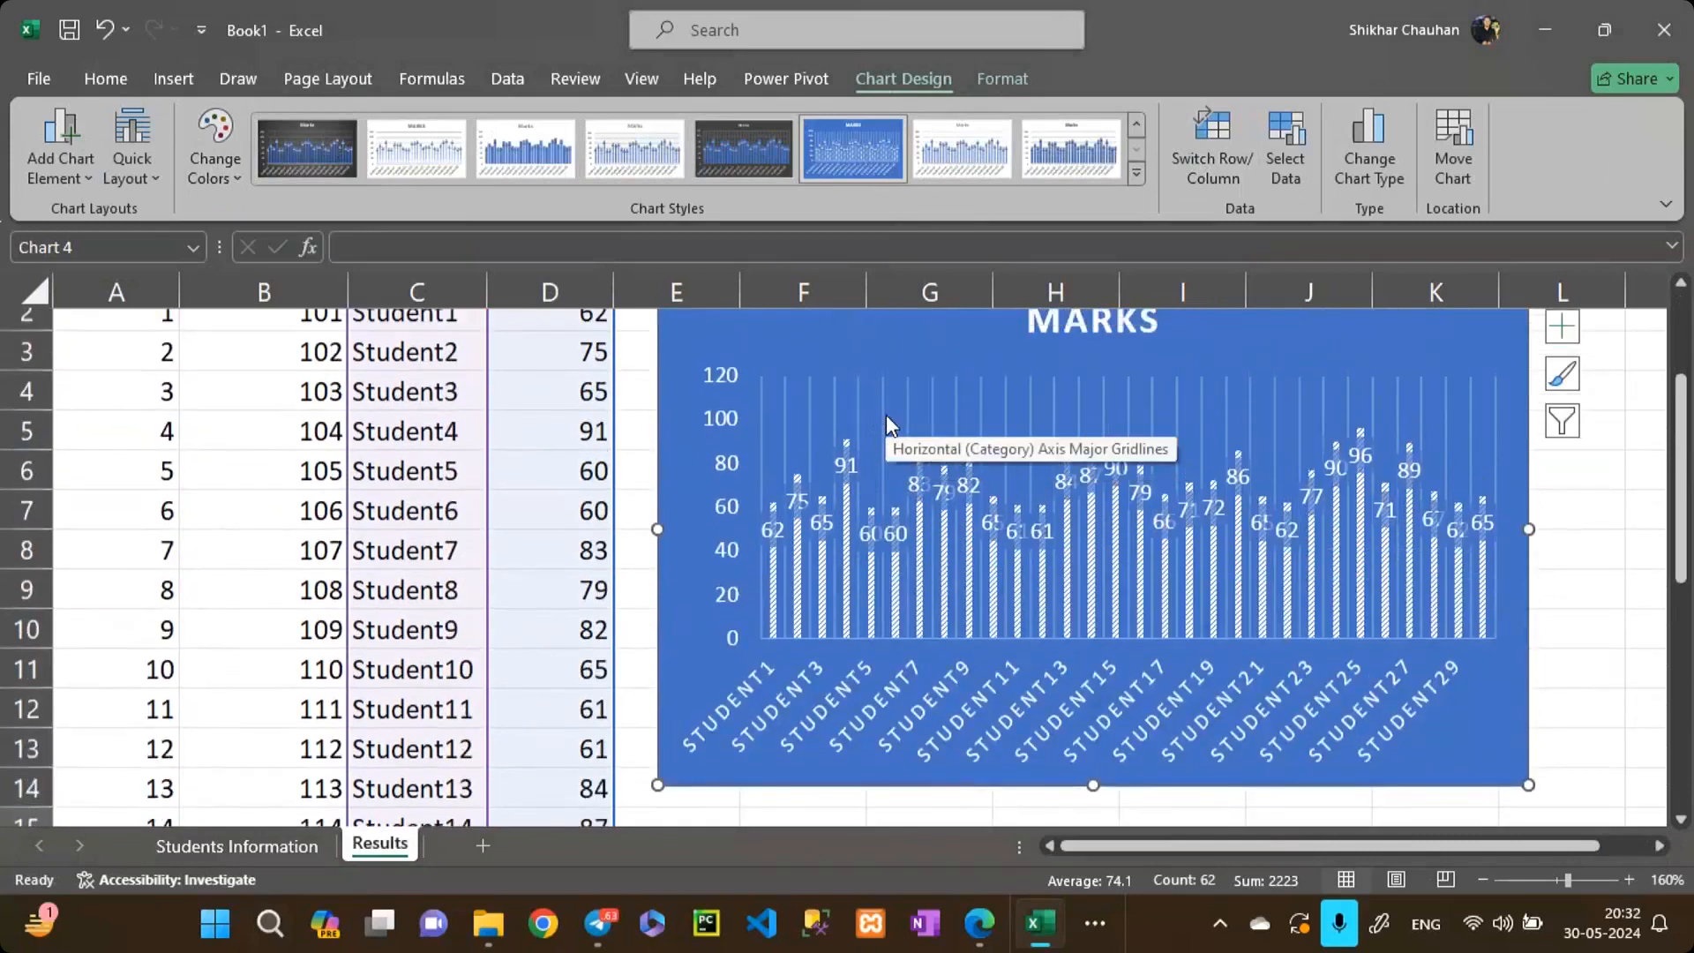
scroll(886, 415, up, 1)
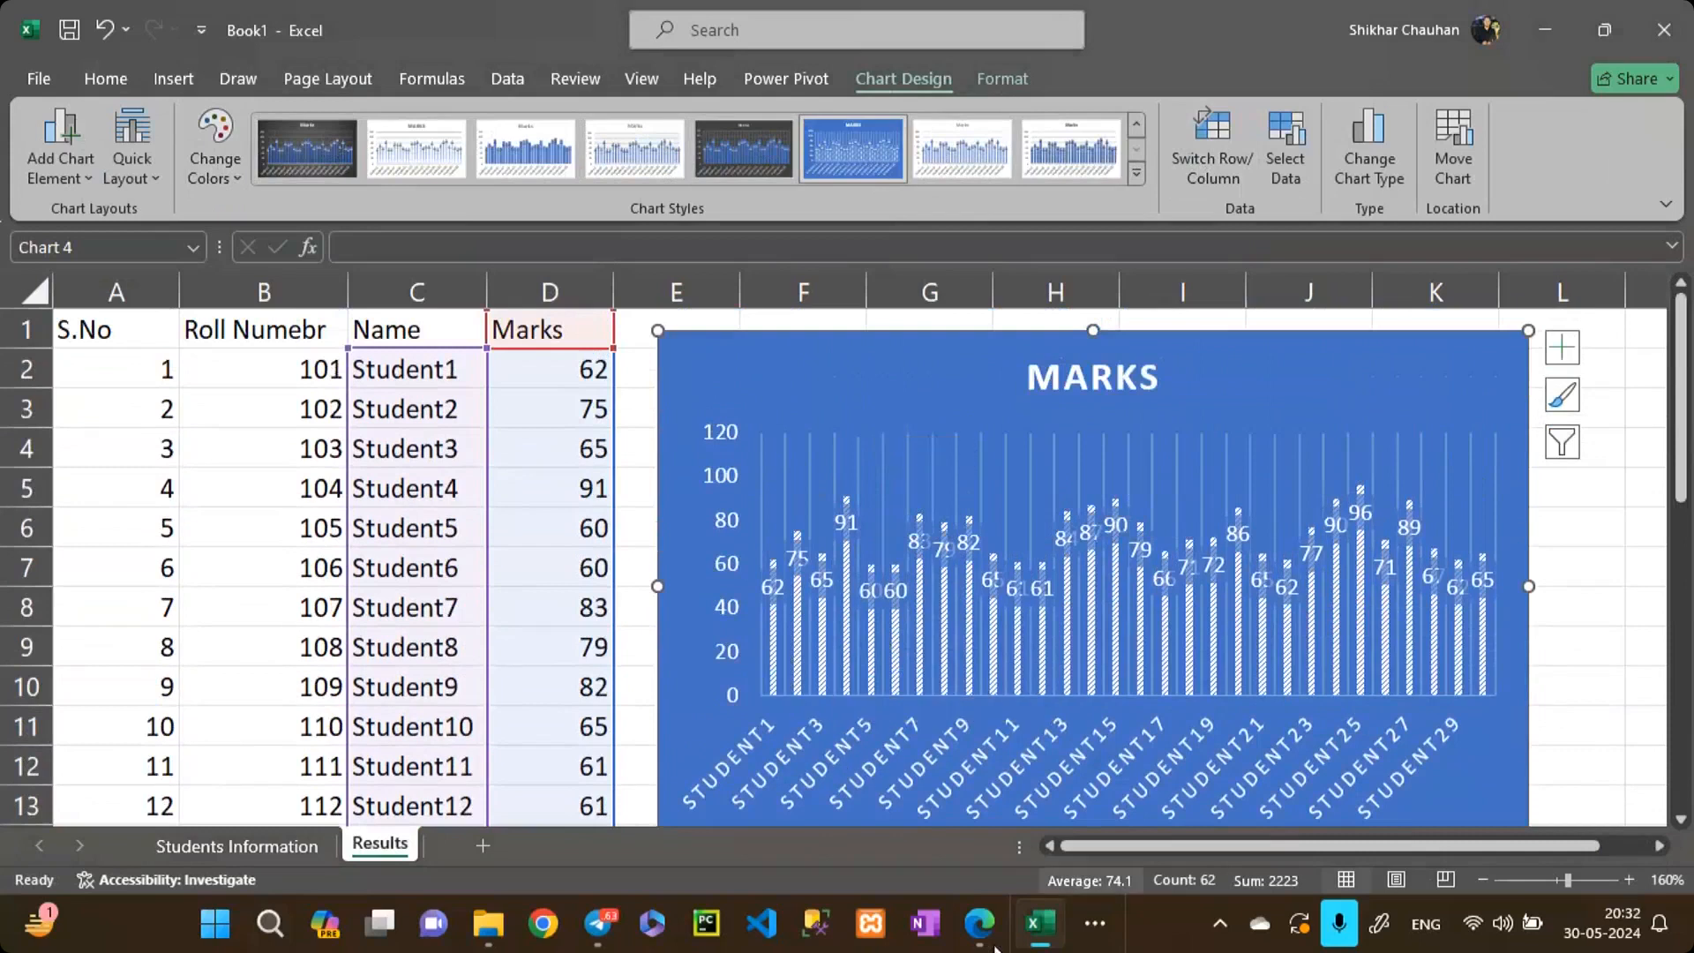
Step: Switch to the Microsoft Excel Notes PDF in Edge and find the Charts and Graphs section on page 12
click(980, 923)
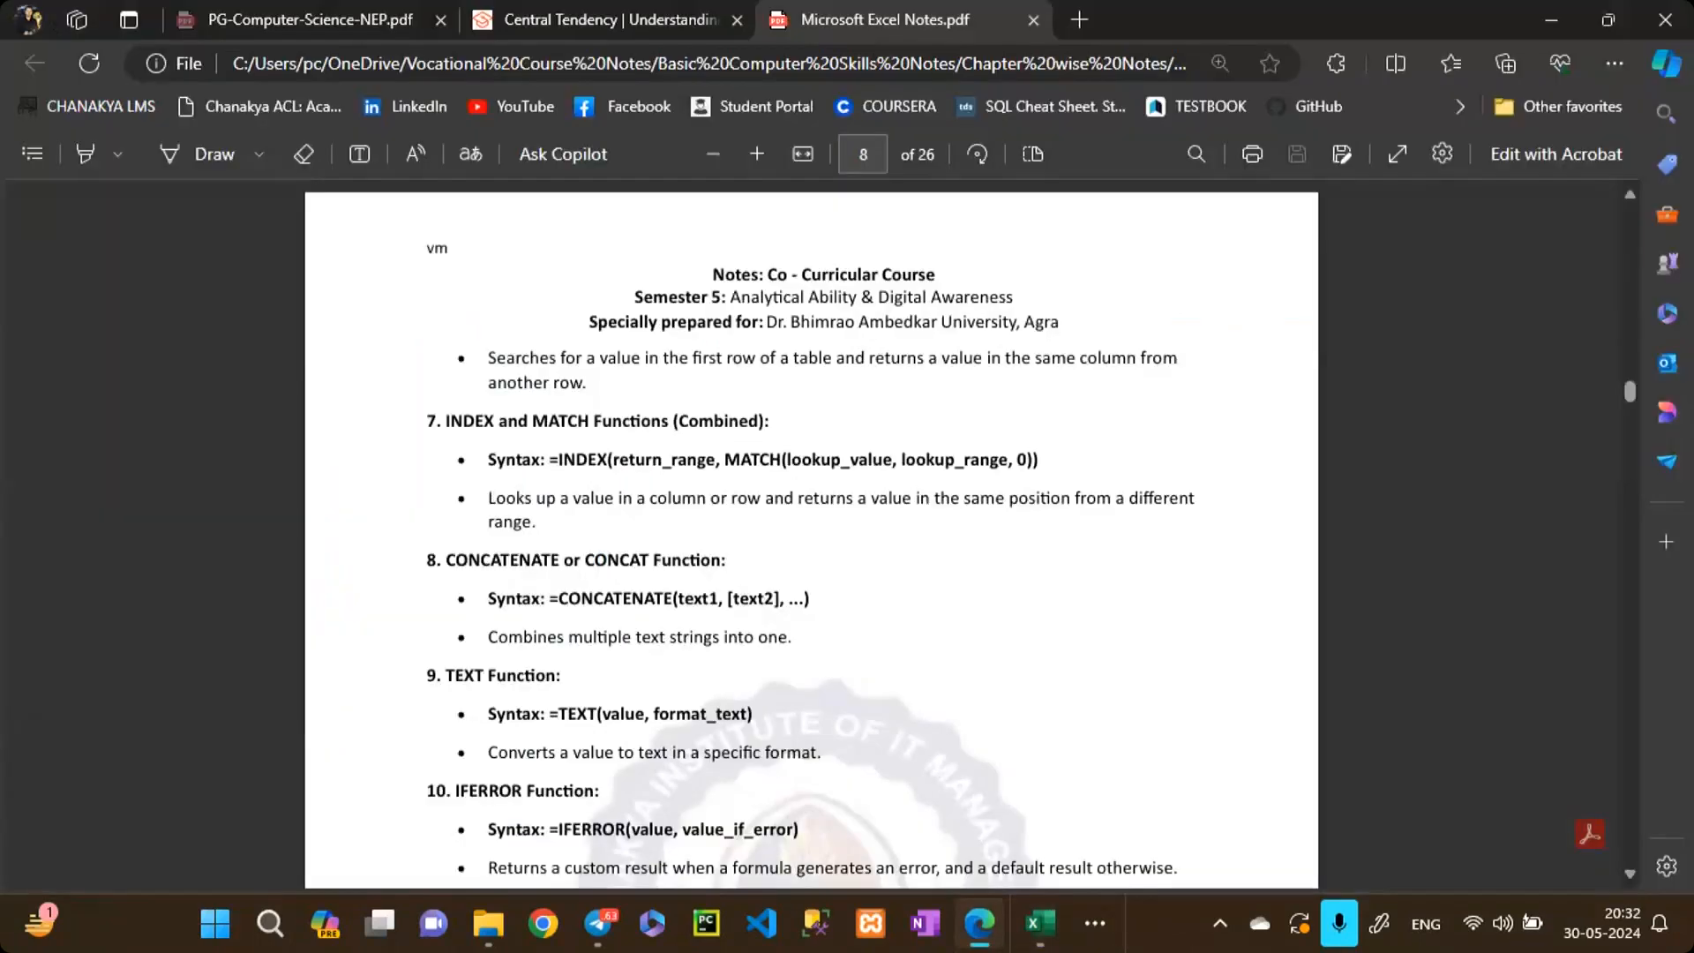
scroll(812, 535, down, 20)
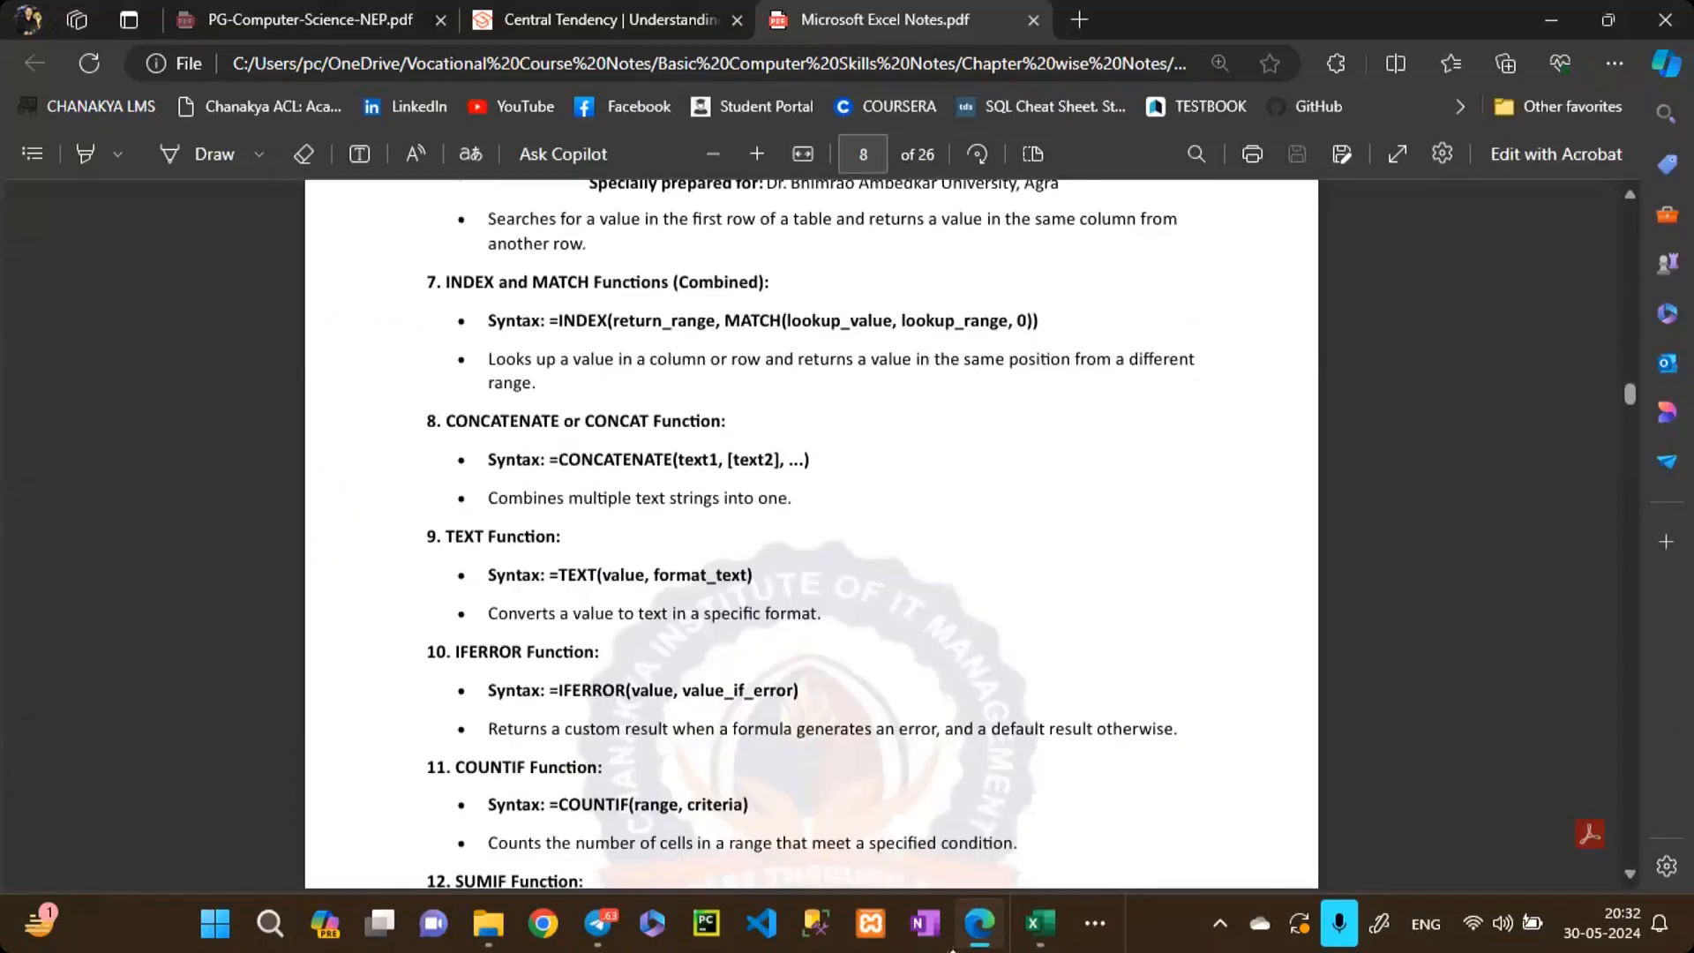
scroll(812, 535, down, 5)
scroll(812, 535, up, 15)
scroll(812, 535, down, 3)
scroll(812, 534, down, 7)
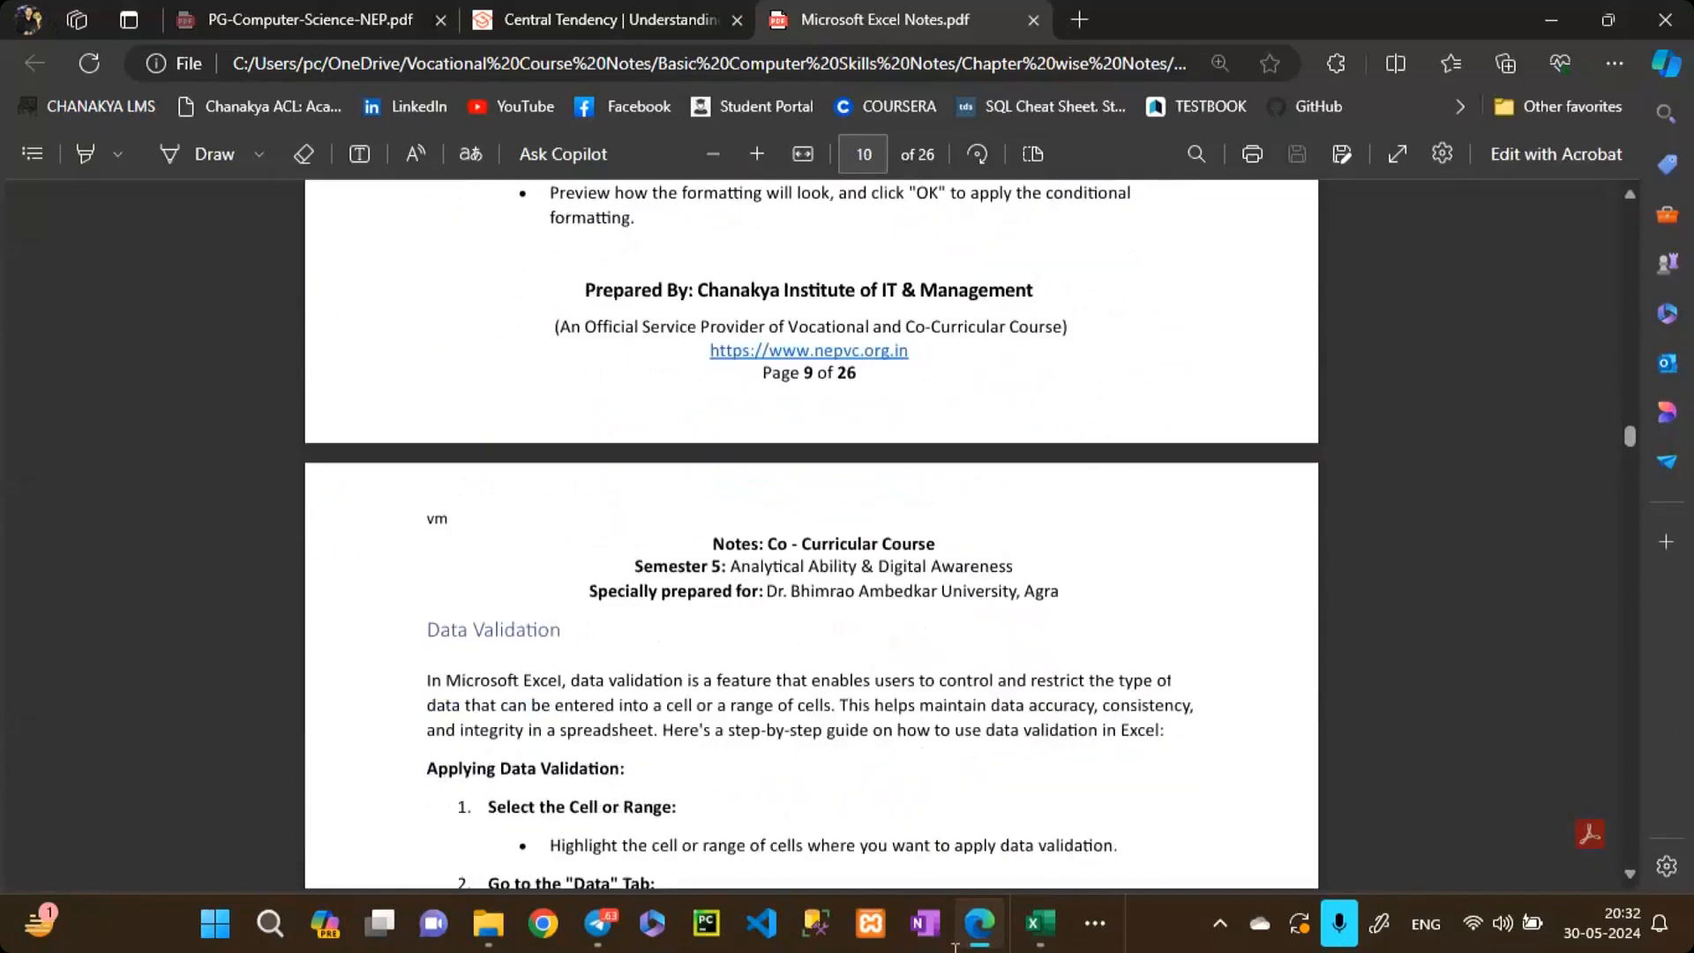
scroll(812, 534, down, 20)
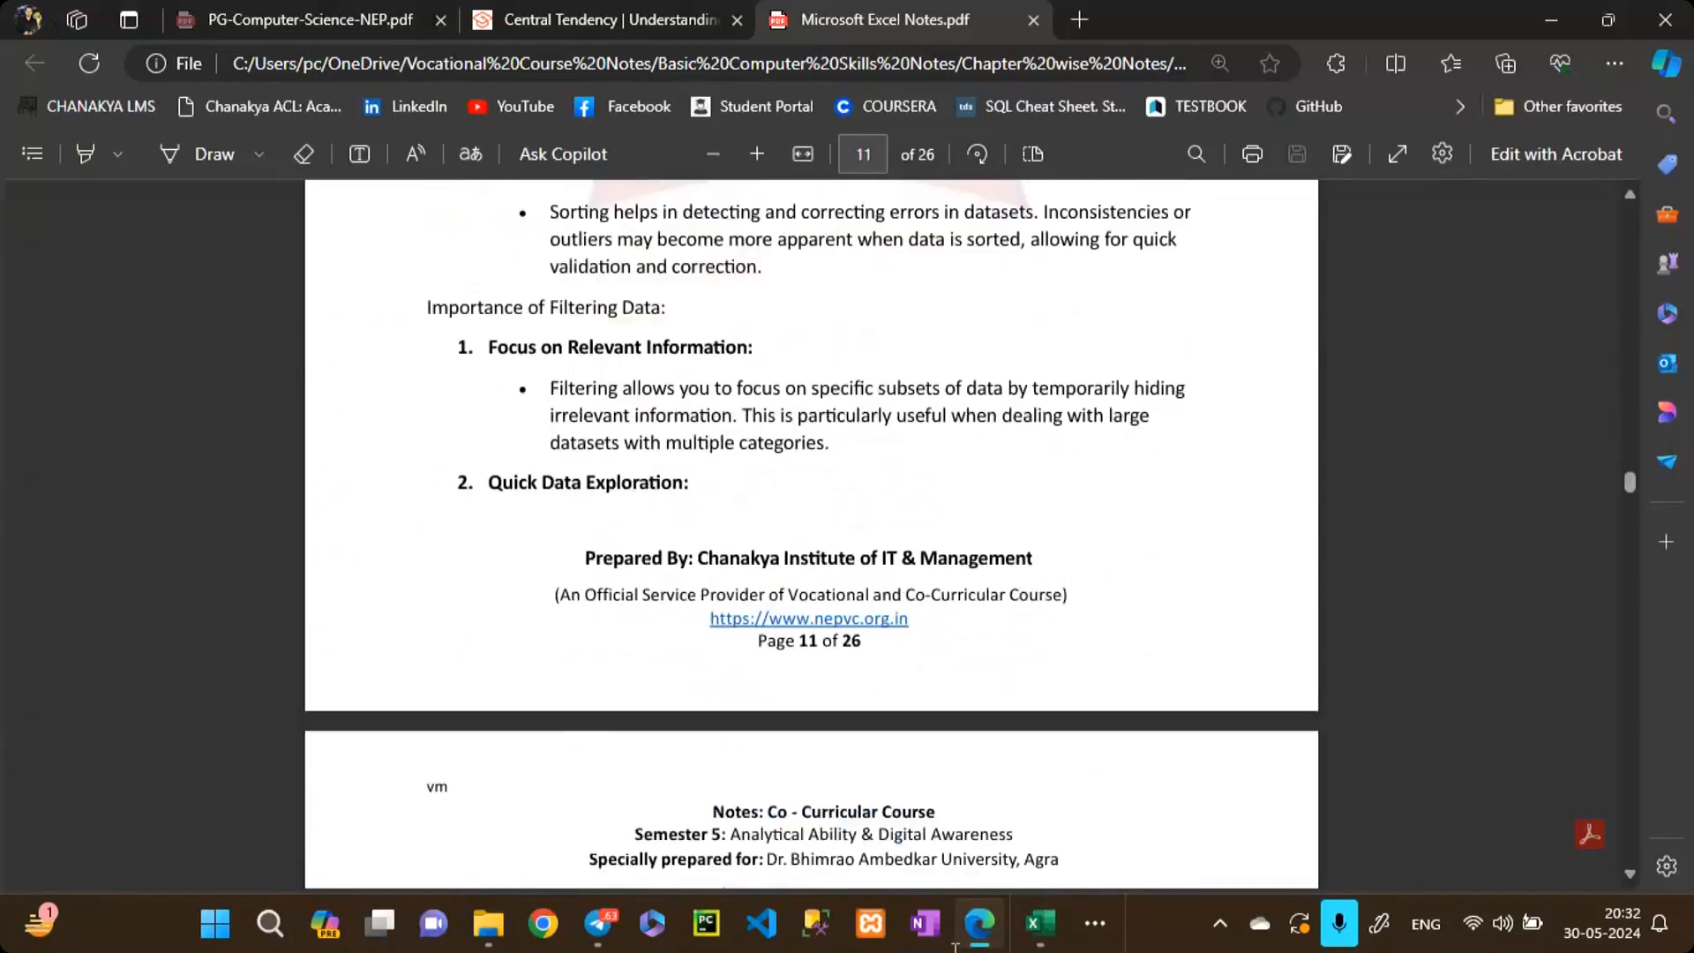
scroll(812, 535, down, 4)
scroll(812, 535, up, 3)
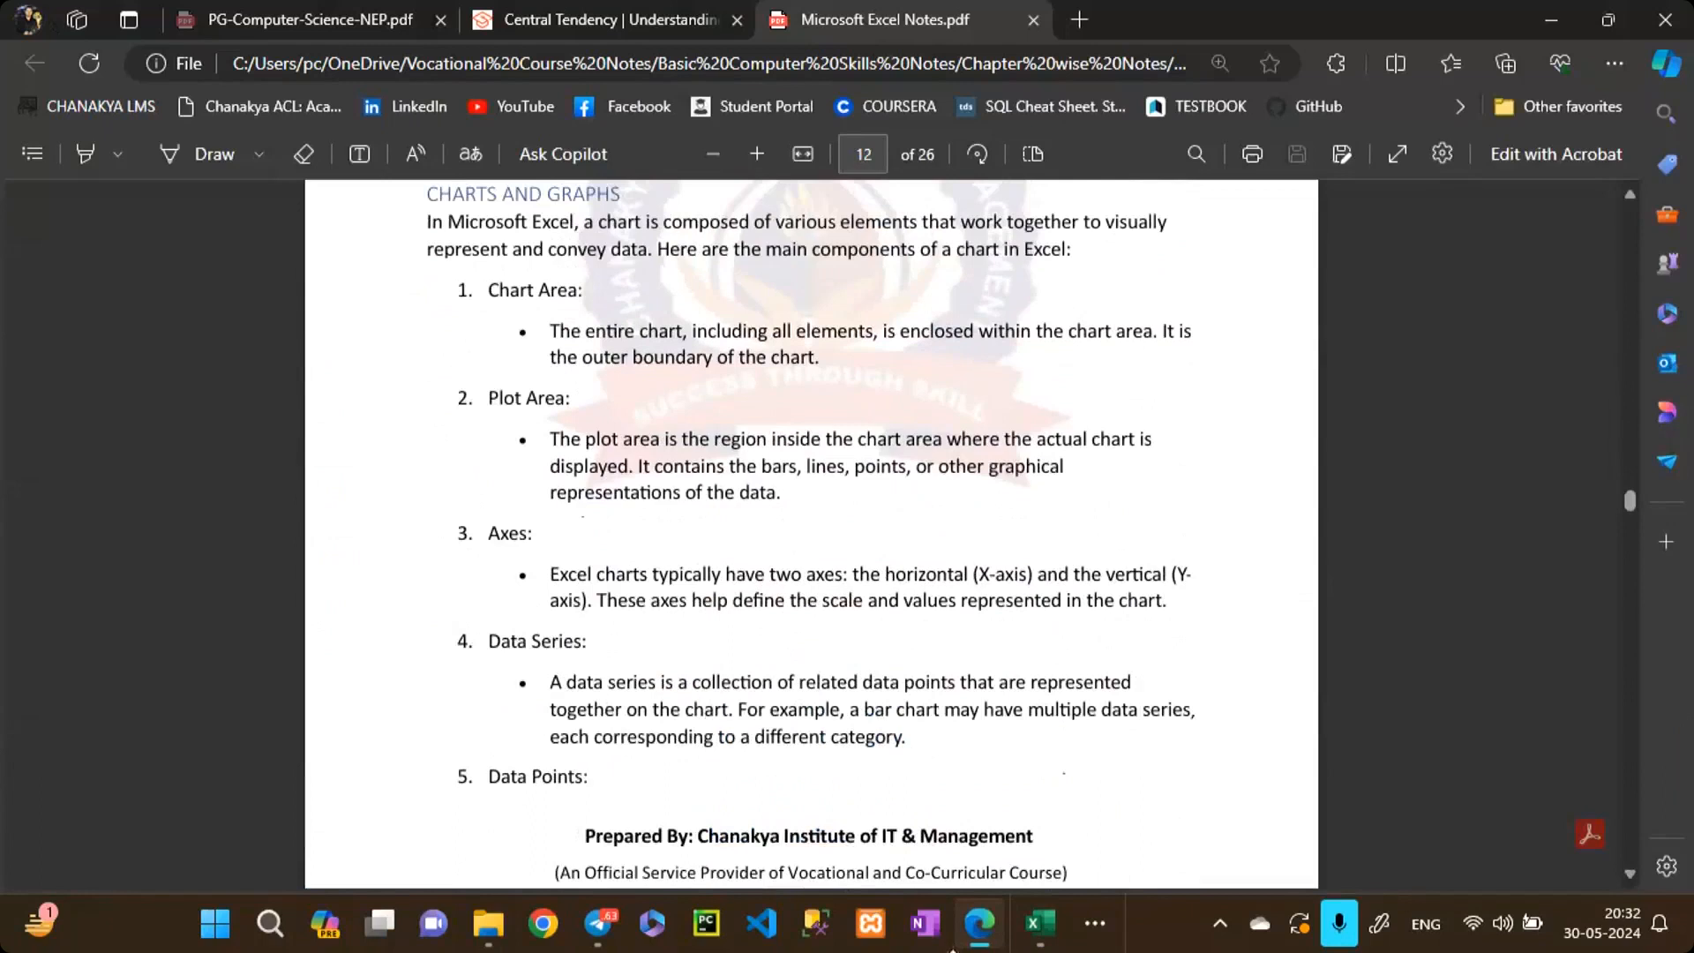
Step: Underline the Chart Area heading and its outer boundary definition in the notes with blue ink
double_click(676, 250)
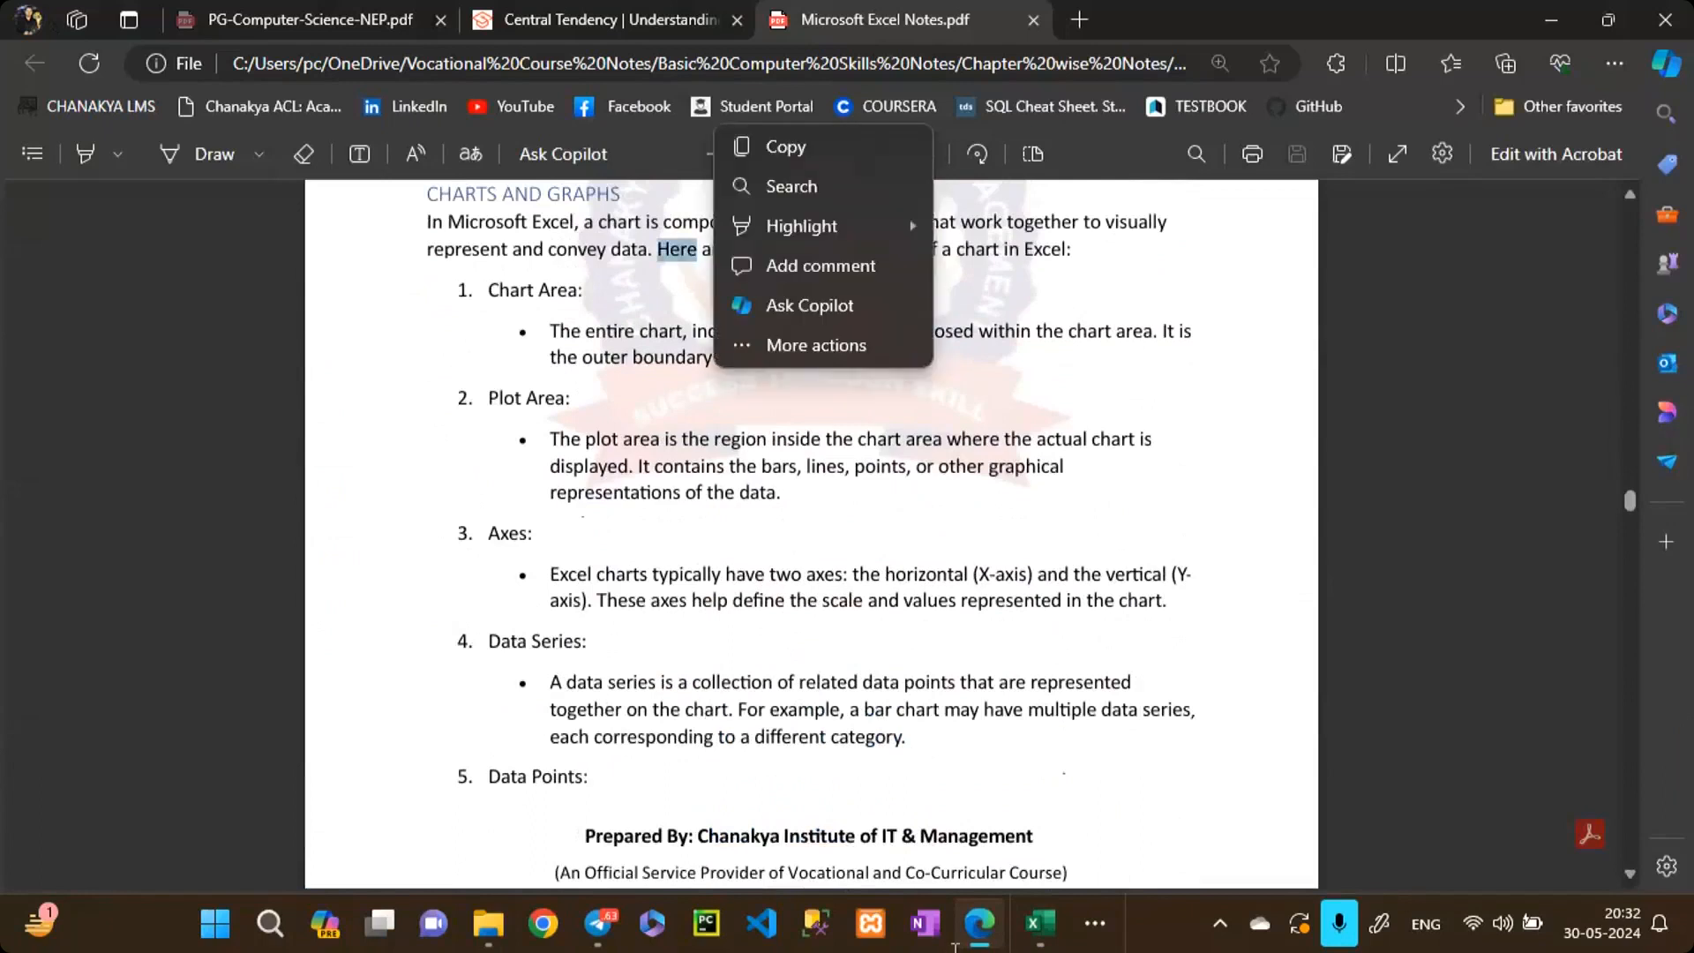
click(213, 155)
mouse_move(458, 309)
mouse_down()
mouse_move(600, 310)
mouse_move(451, 316)
mouse_up()
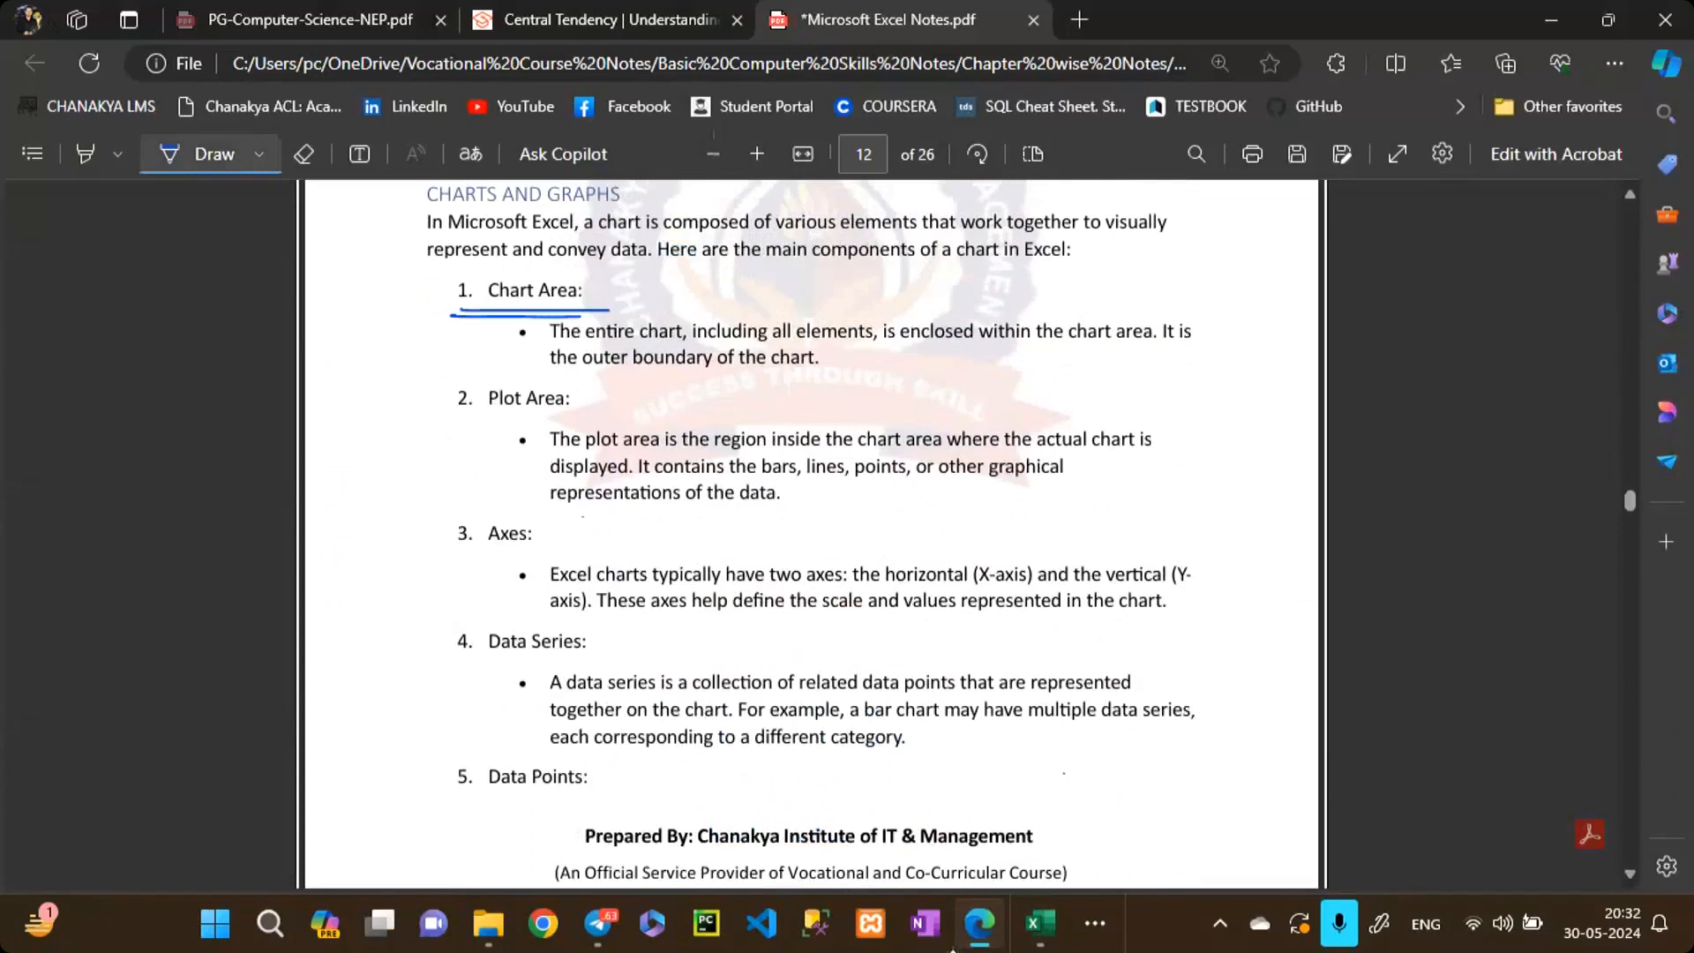
drag(878, 351, 1178, 375)
drag(524, 371, 765, 381)
Step: Switch to the Excel workbook, trace the outer boundary of the Marks chart in red ink, and erase the tracing
key(alt+Tab)
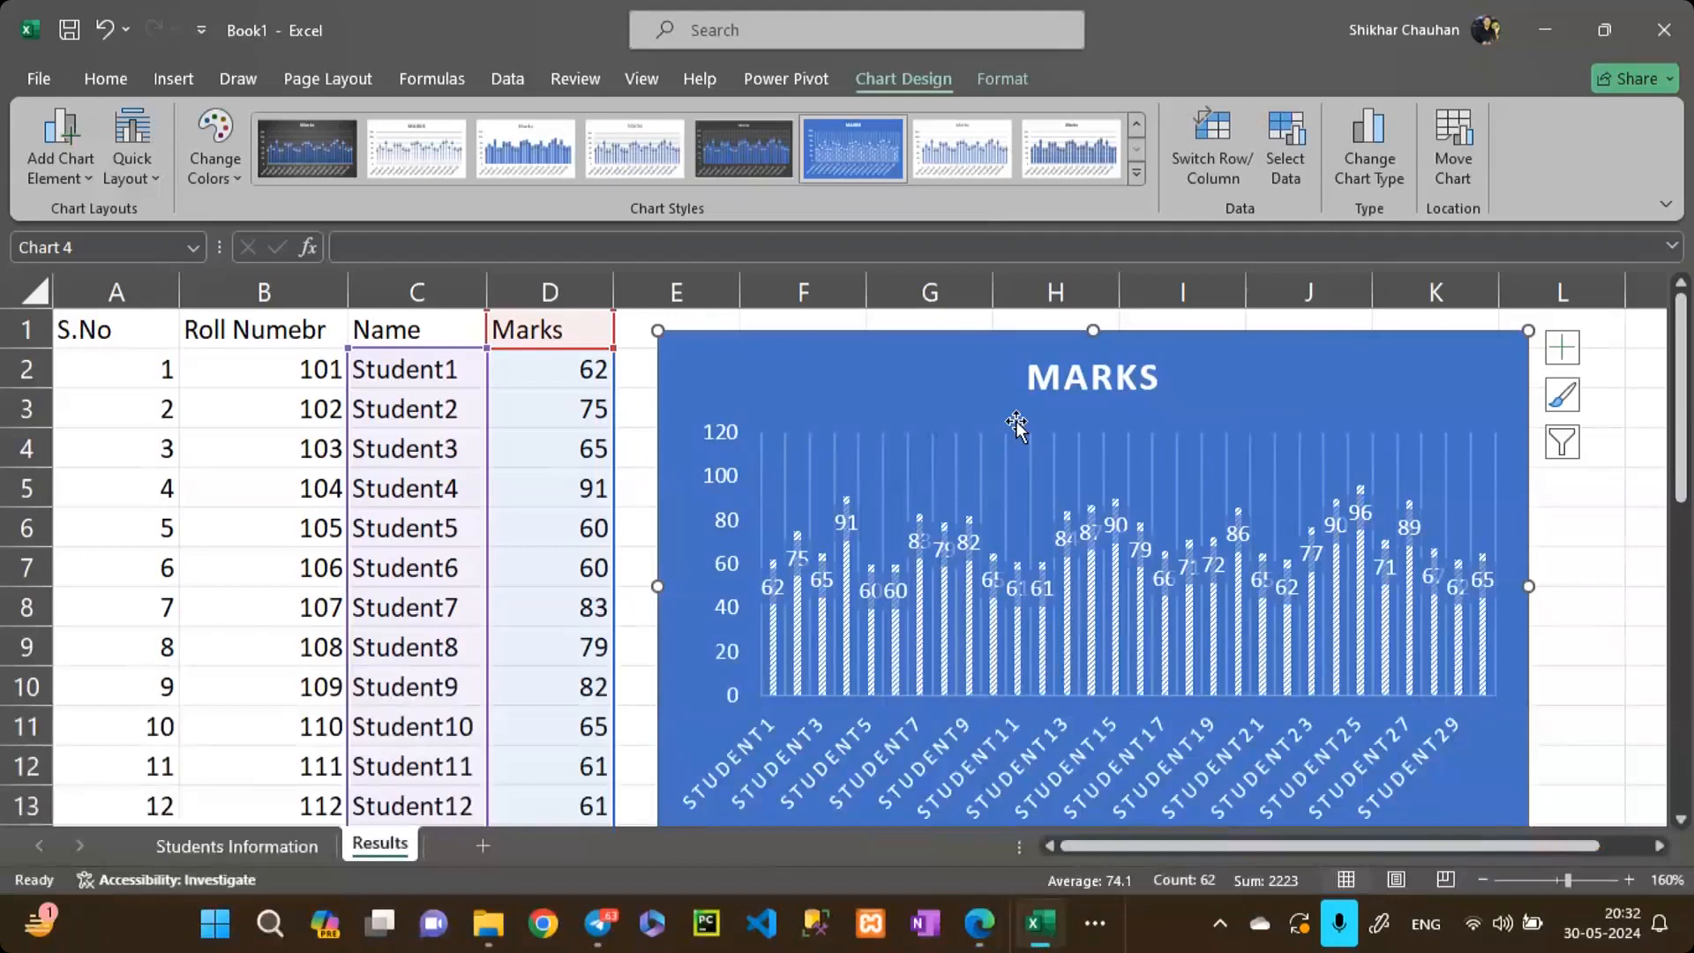
click(1483, 880)
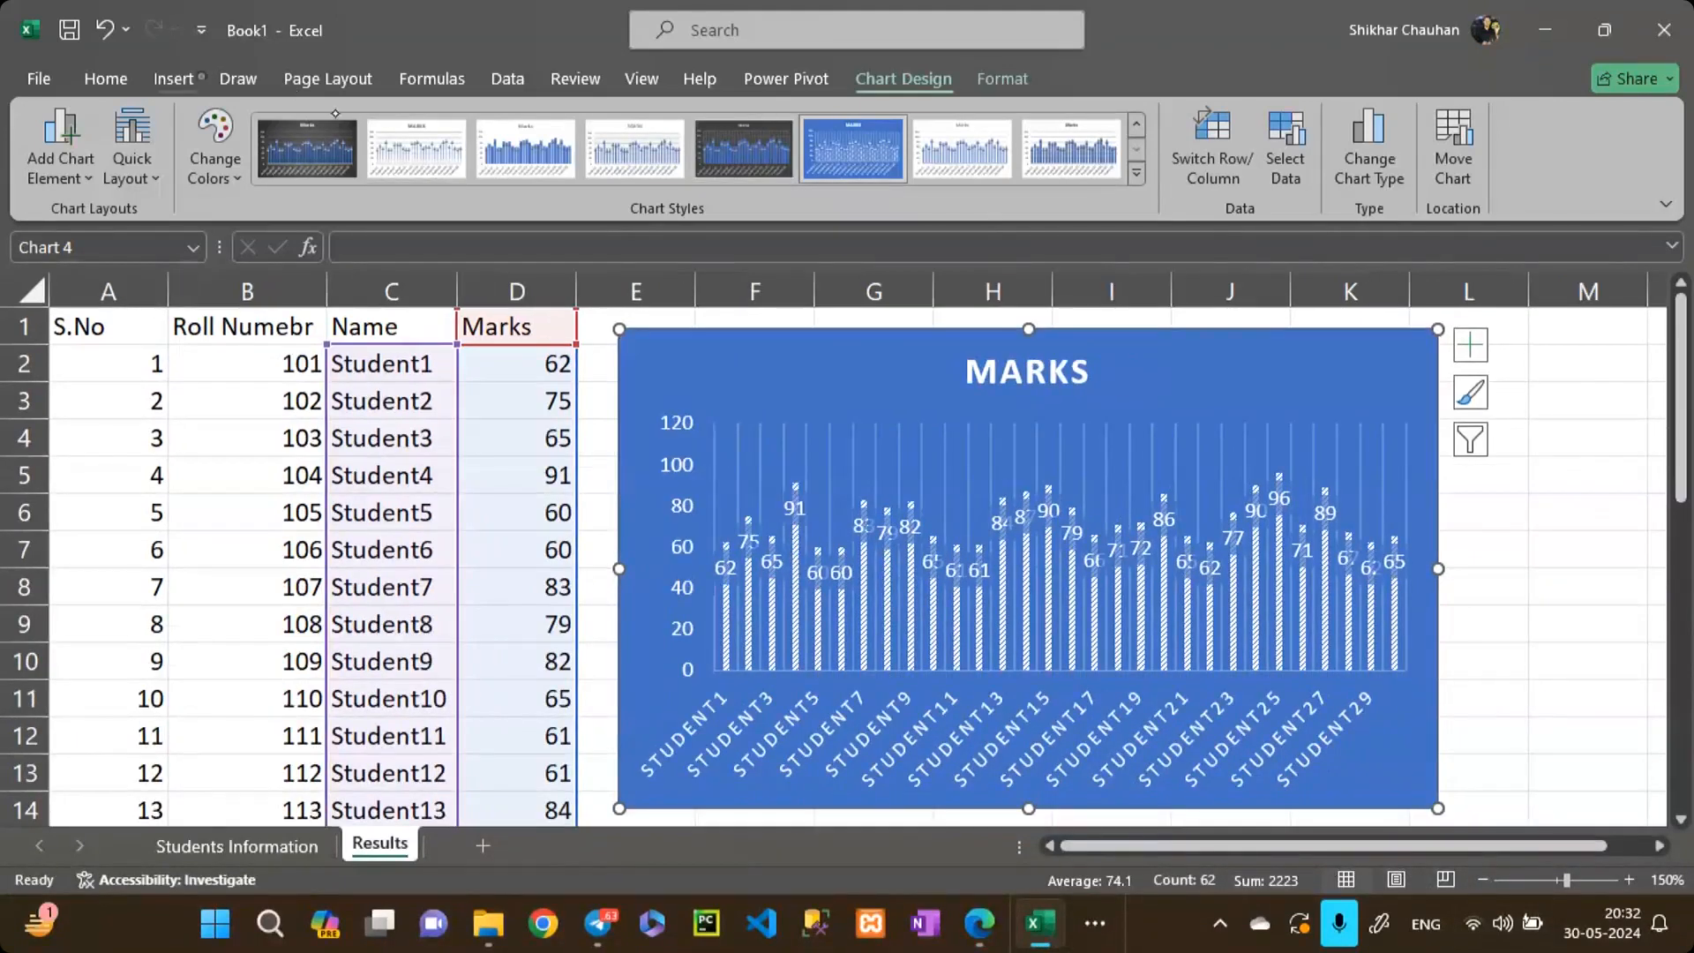
click(177, 79)
click(232, 80)
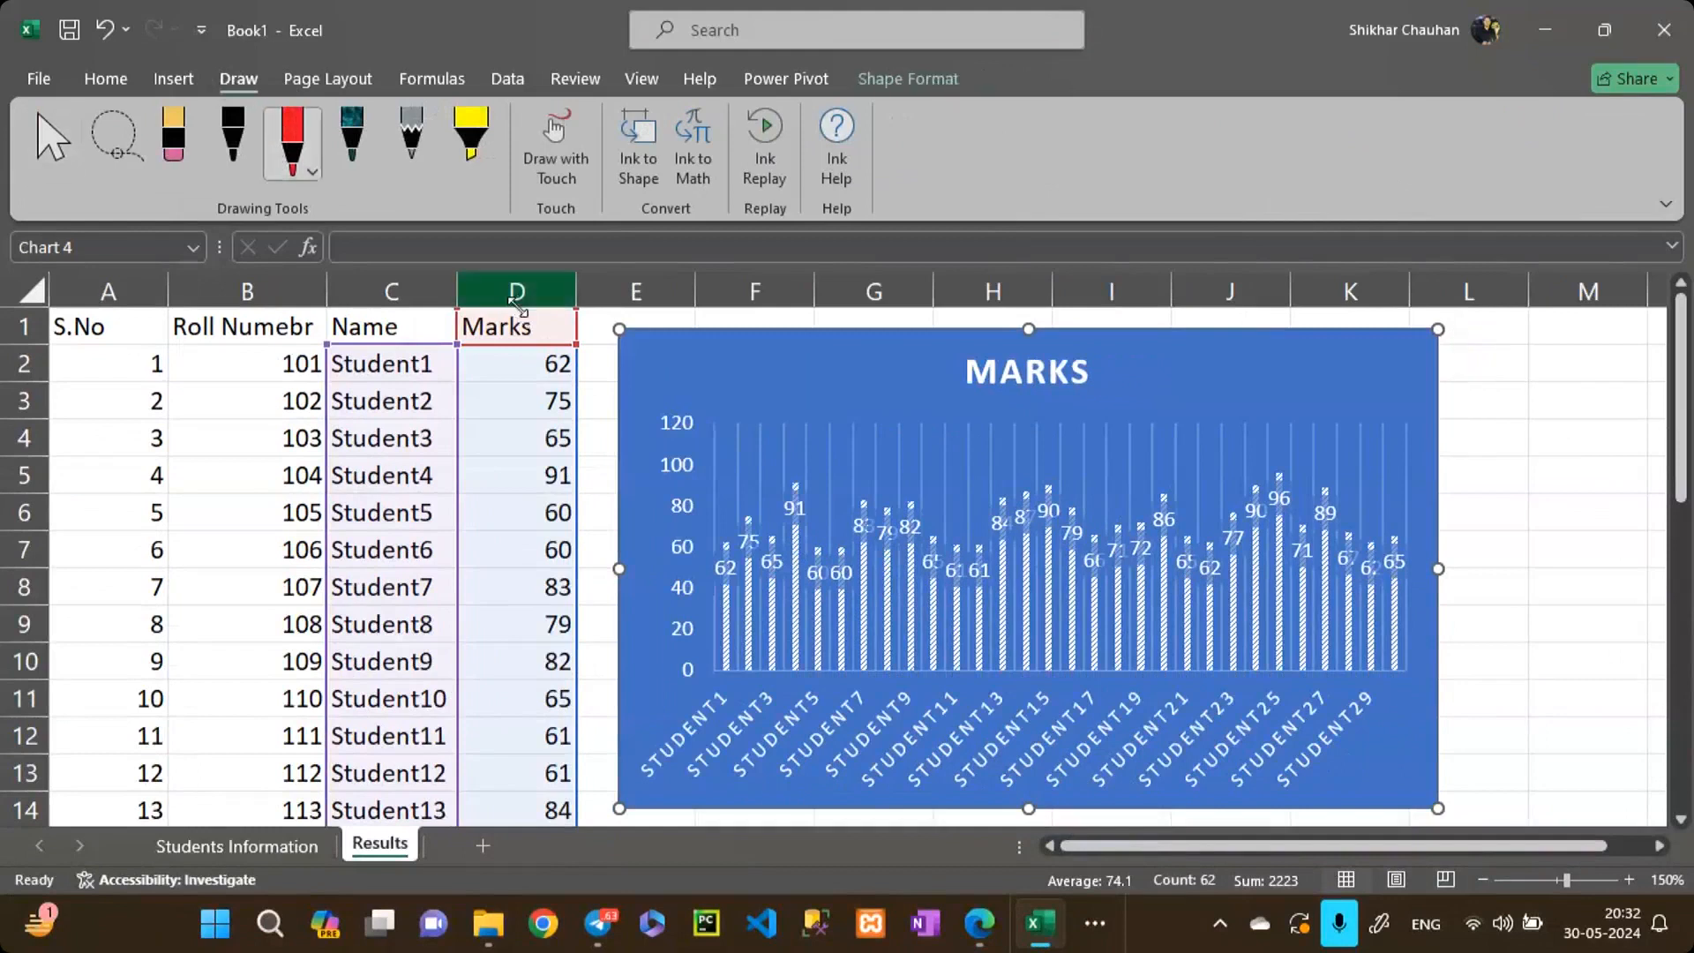
mouse_move(585, 334)
mouse_down()
mouse_move(847, 318)
mouse_move(1359, 328)
mouse_move(1465, 376)
mouse_move(1430, 759)
mouse_up()
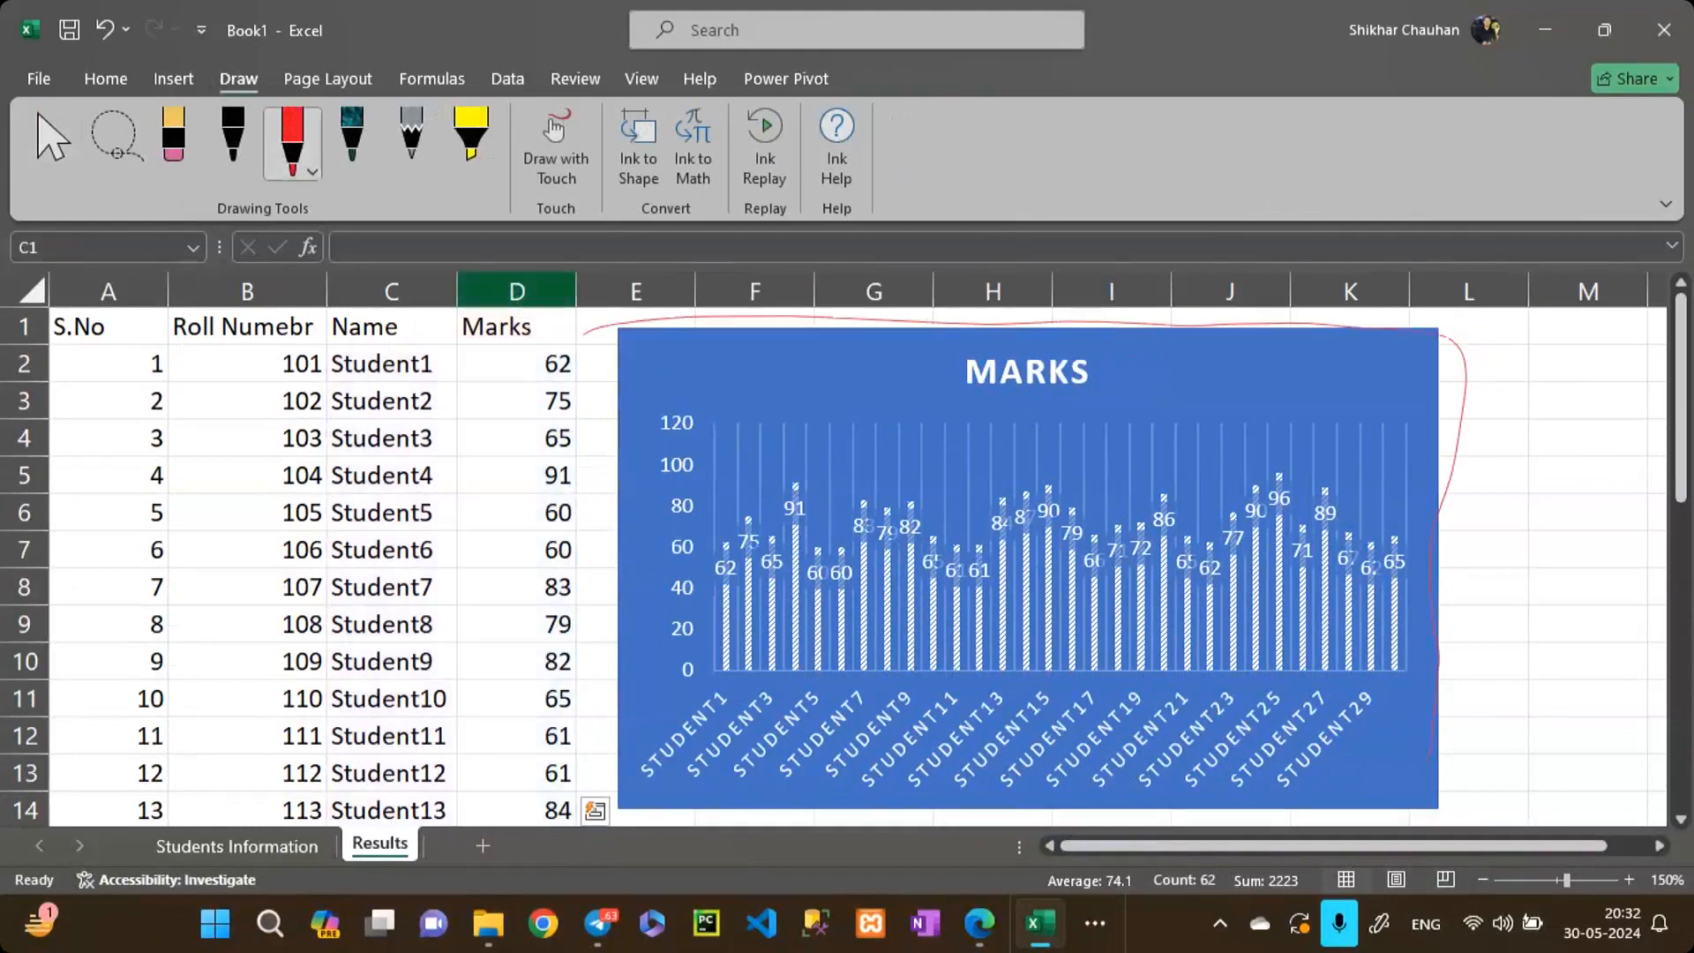
mouse_move(1210, 787)
mouse_down()
mouse_move(648, 768)
mouse_move(632, 600)
mouse_up()
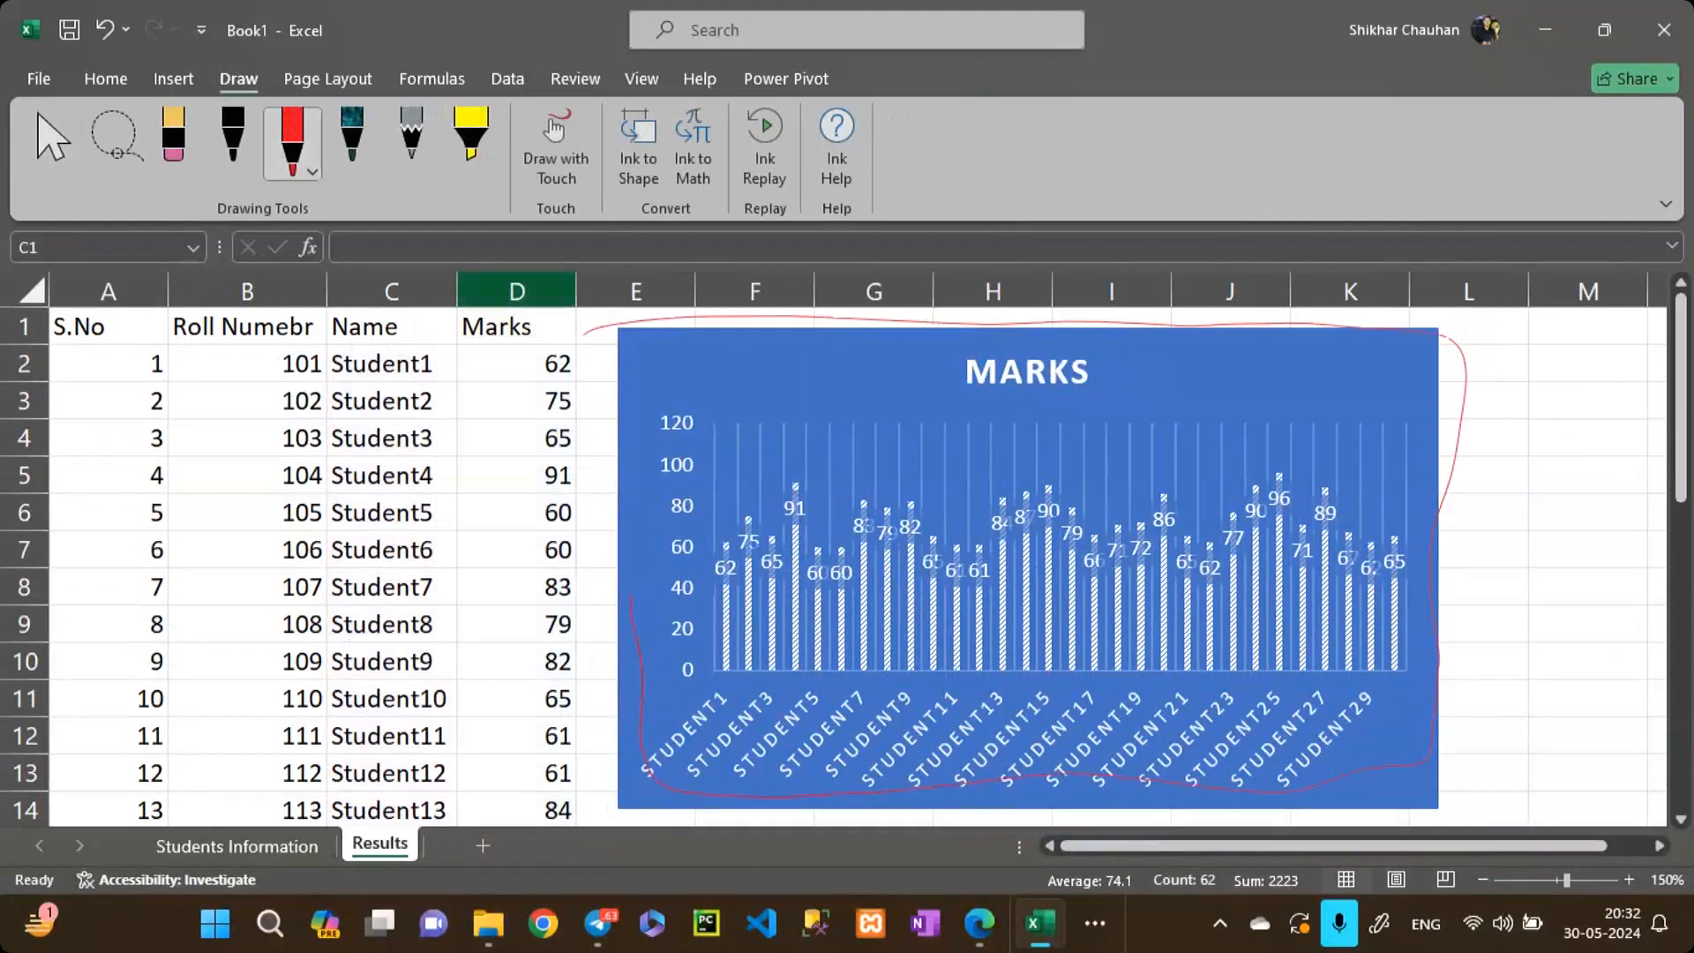
drag(621, 376, 604, 344)
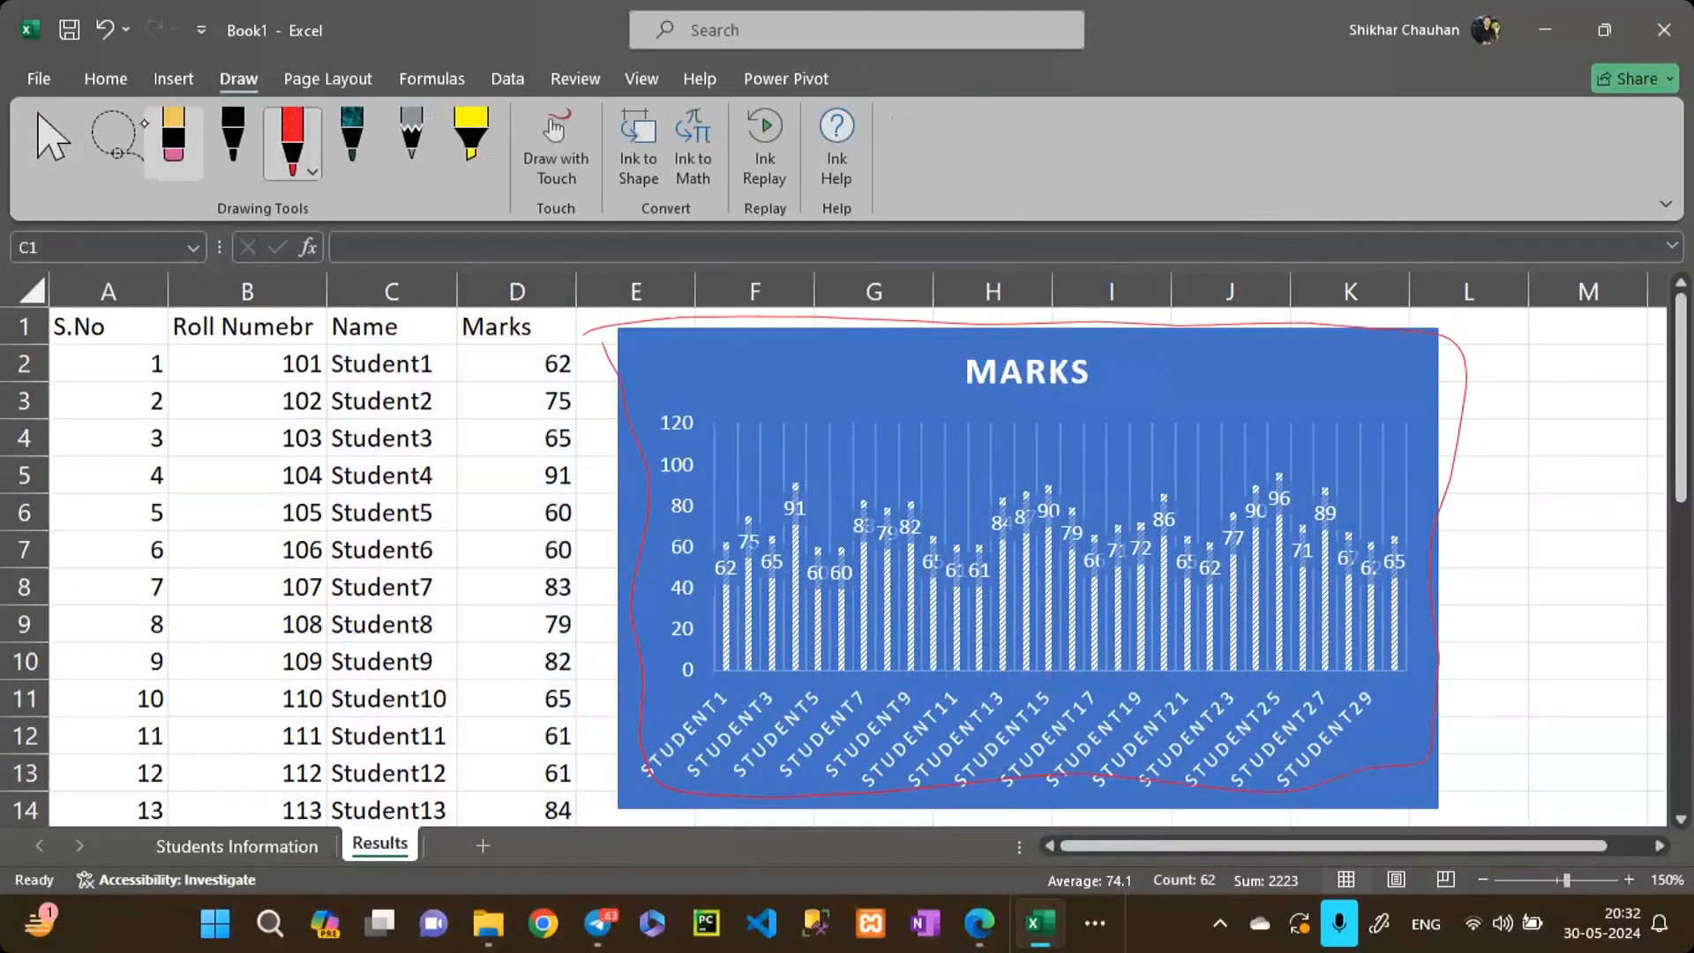
click(174, 141)
click(600, 329)
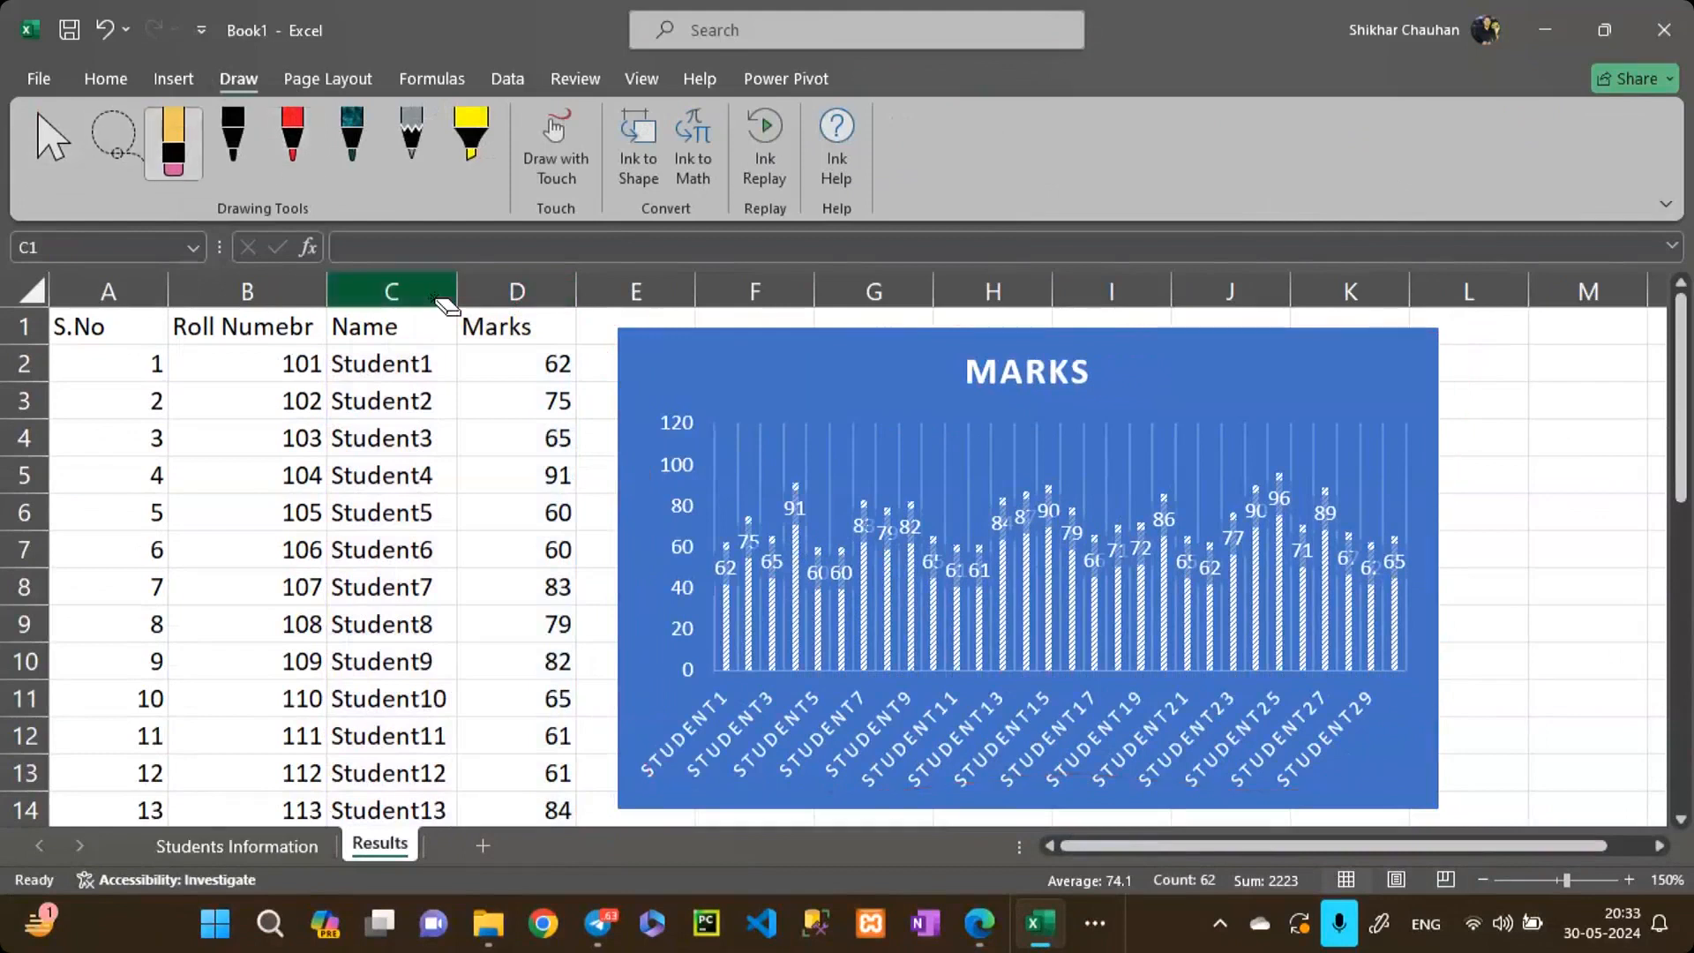
Step: Outline the plot area of the Marks chart in red ink and erase the outline
click(292, 141)
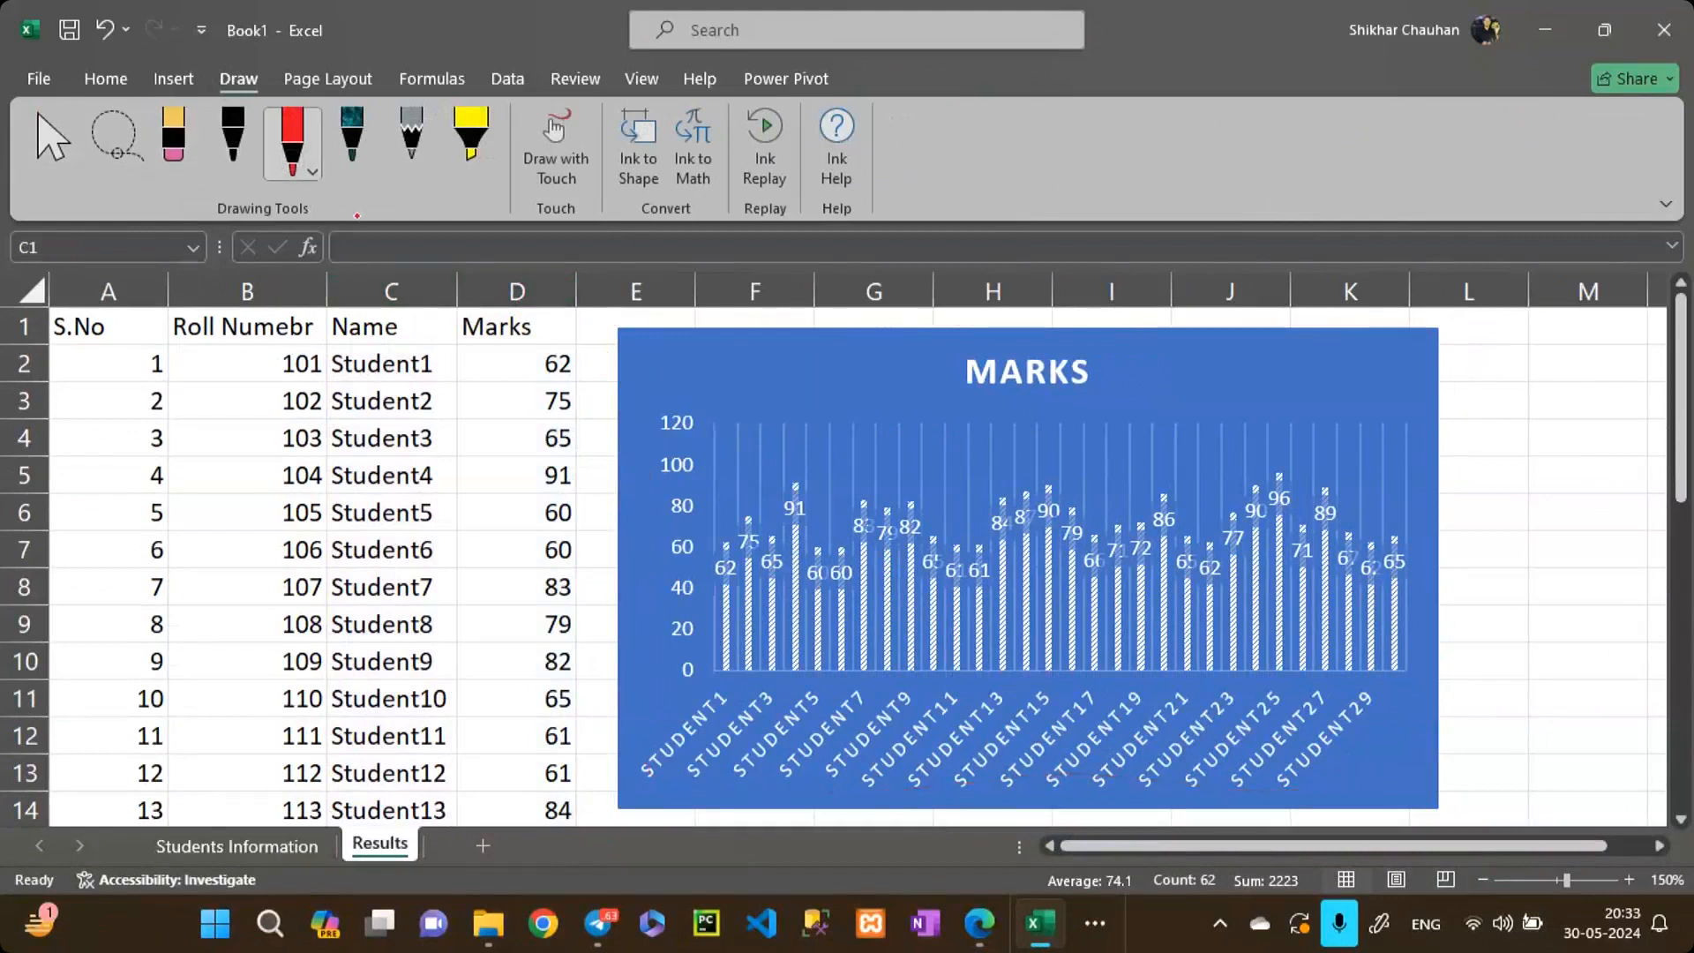
drag(745, 407, 1399, 429)
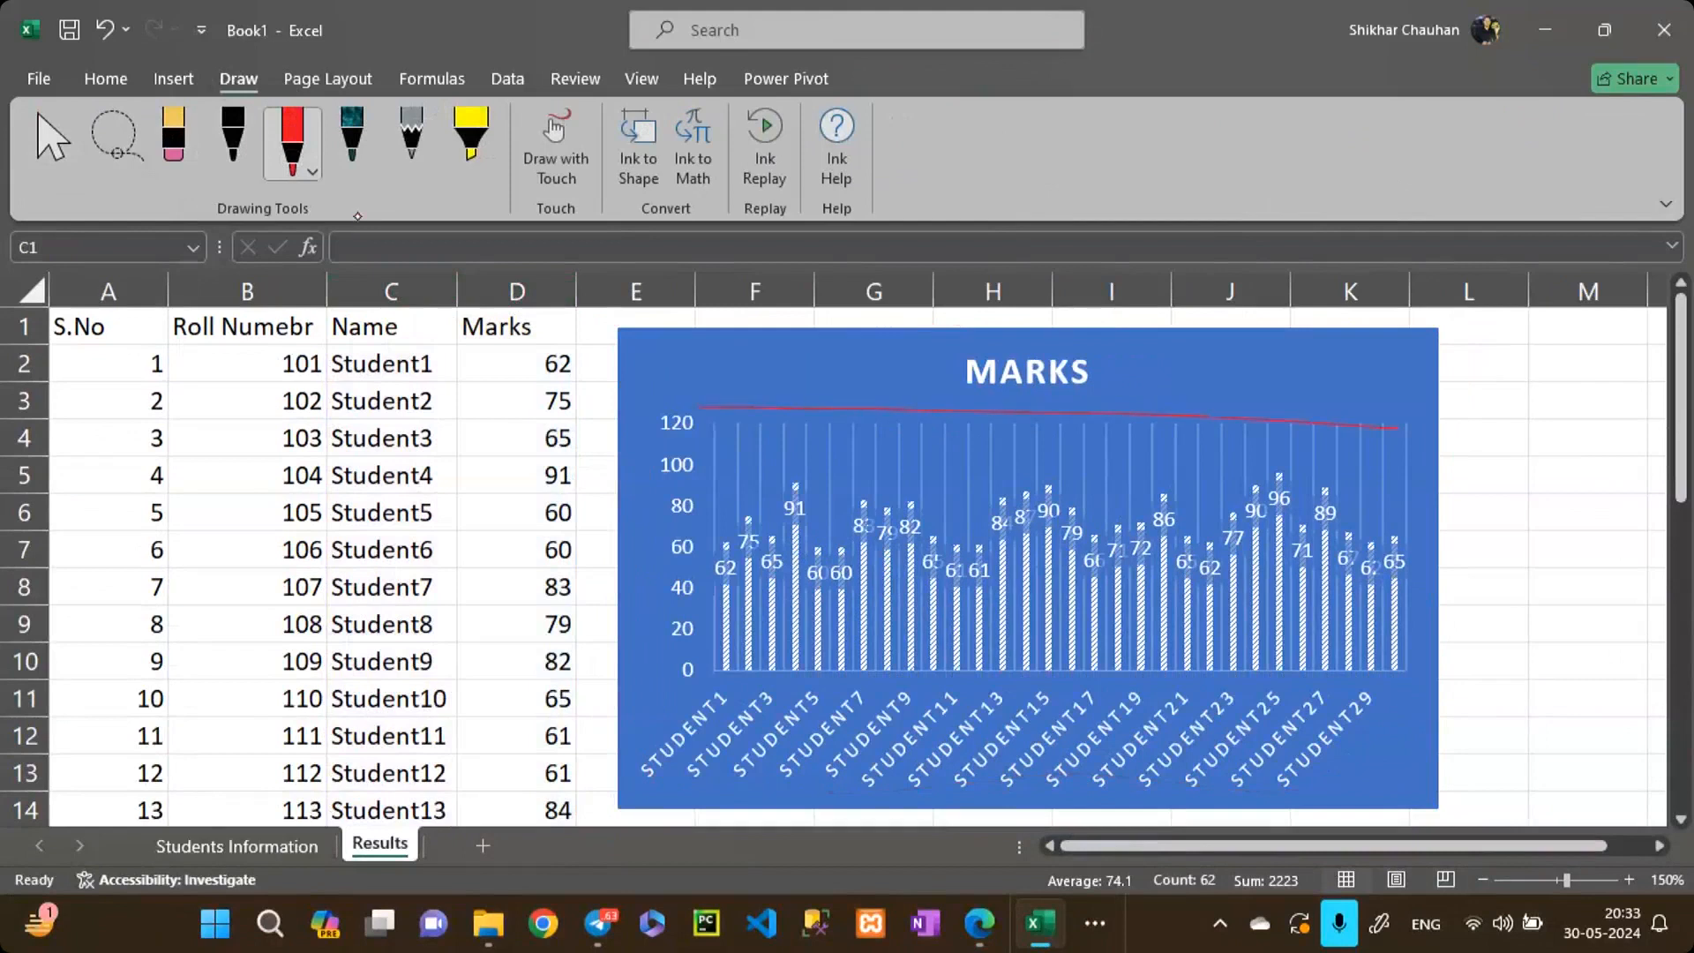
drag(697, 409, 682, 687)
mouse_move(1405, 713)
mouse_down()
mouse_move(1462, 494)
mouse_move(1407, 411)
mouse_up()
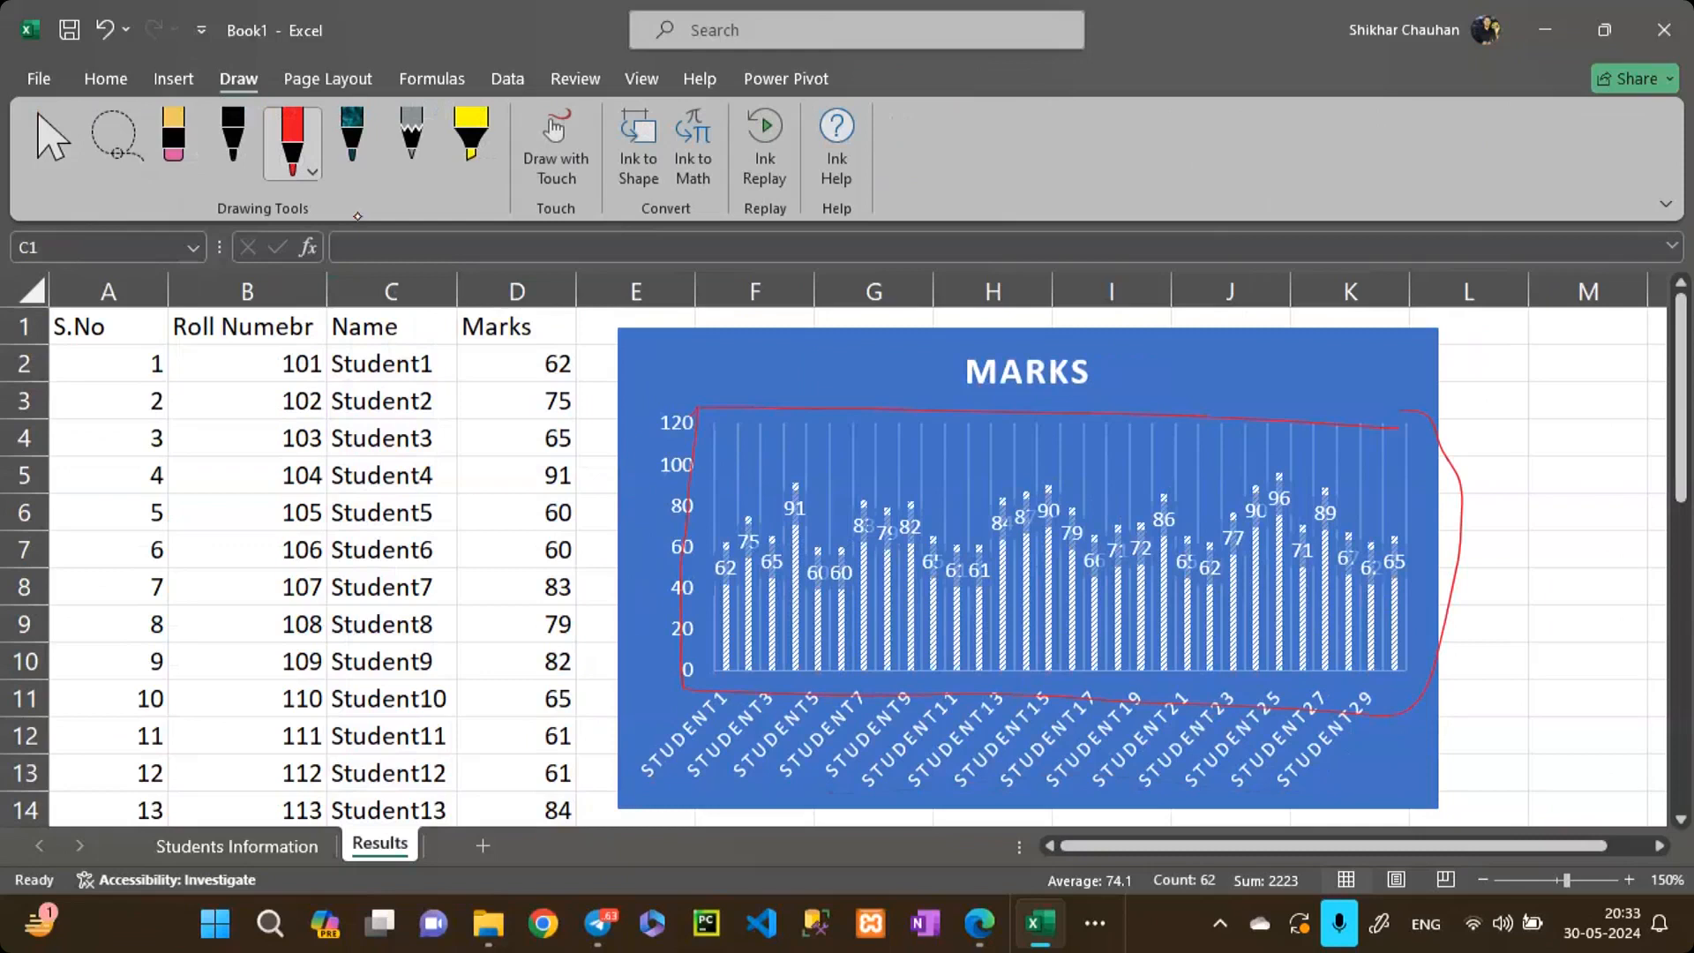
click(179, 159)
mouse_move(1236, 388)
mouse_down()
mouse_move(1323, 494)
mouse_move(1435, 706)
mouse_up()
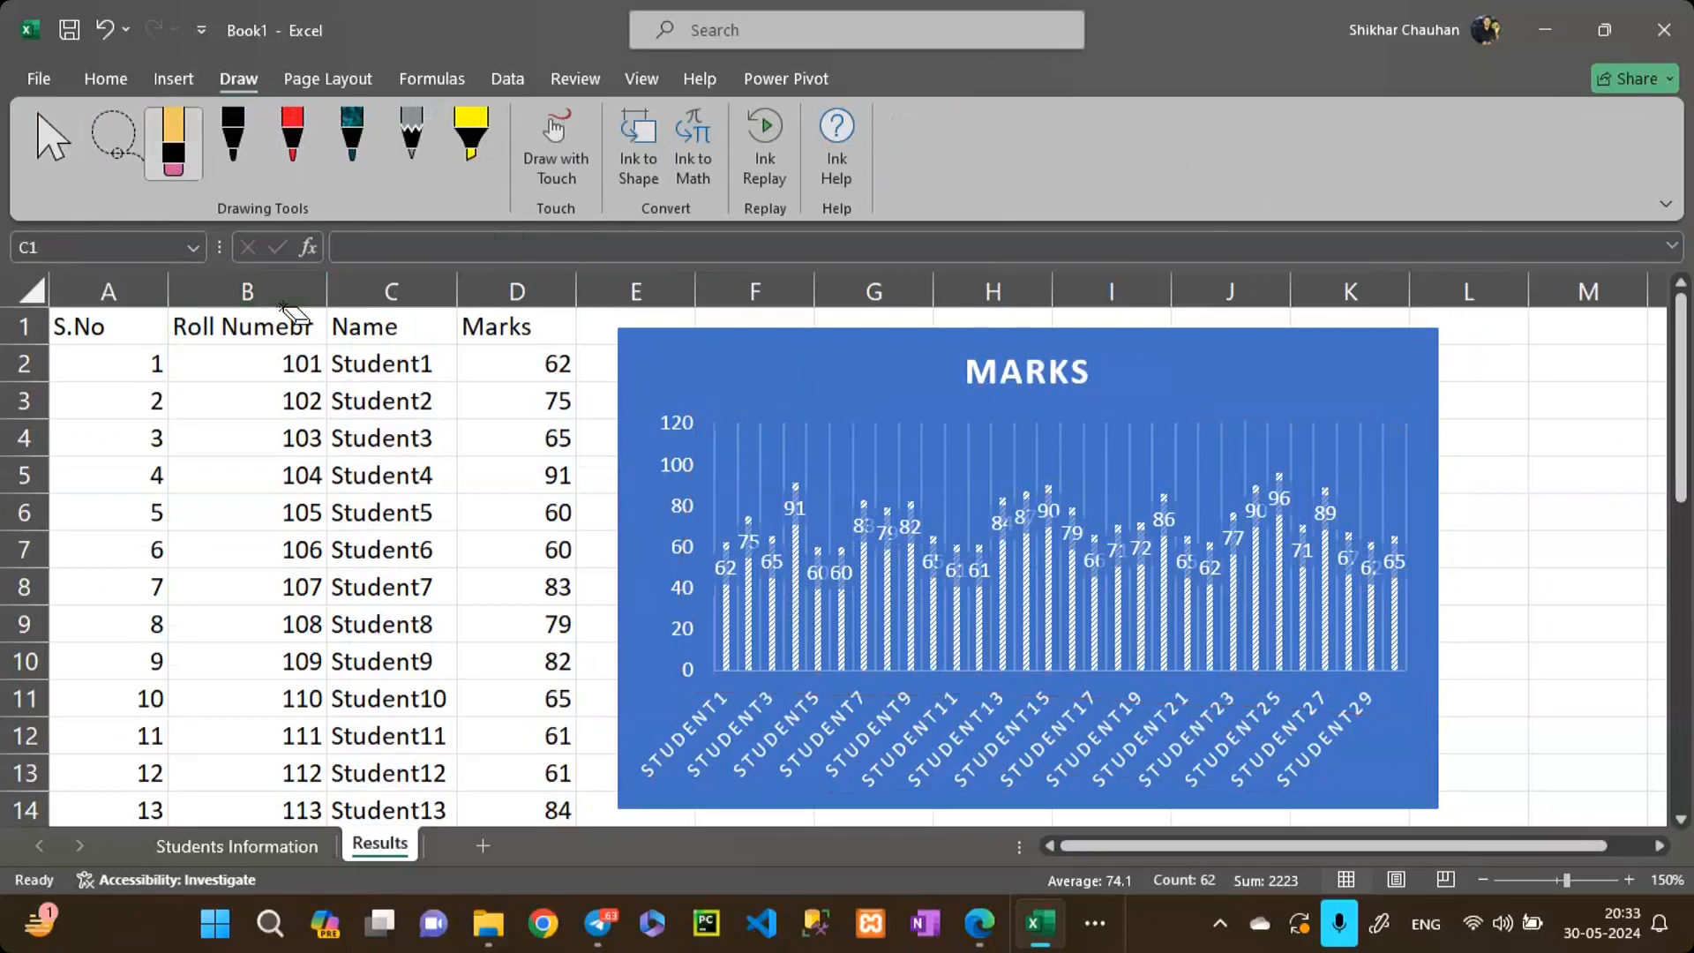
Step: Switch to the PDF notes and underline the Plot Area and Axes headings in blue ink
key(alt+Tab)
mouse_move(485, 412)
mouse_down()
mouse_move(575, 412)
mouse_move(549, 419)
mouse_up()
drag(469, 554, 548, 557)
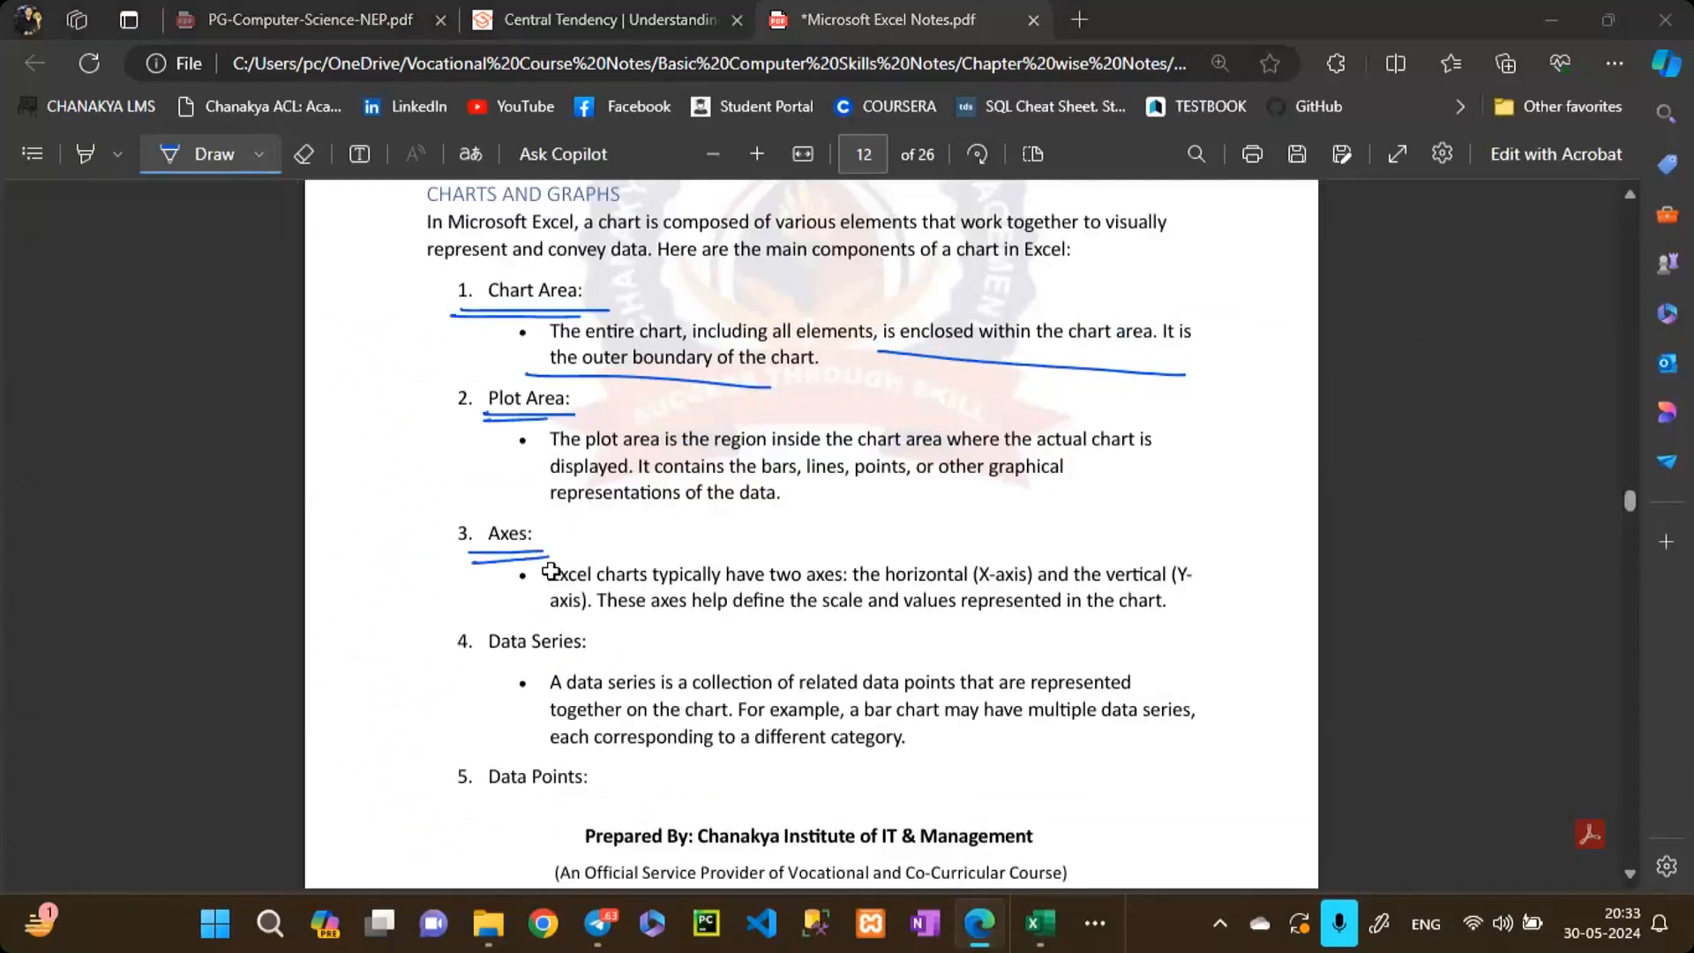
Step: Switch to the Excel workbook and handwrite an underlined X-axis label in red ink over the student names below the columns
key(alt+Tab)
click(292, 140)
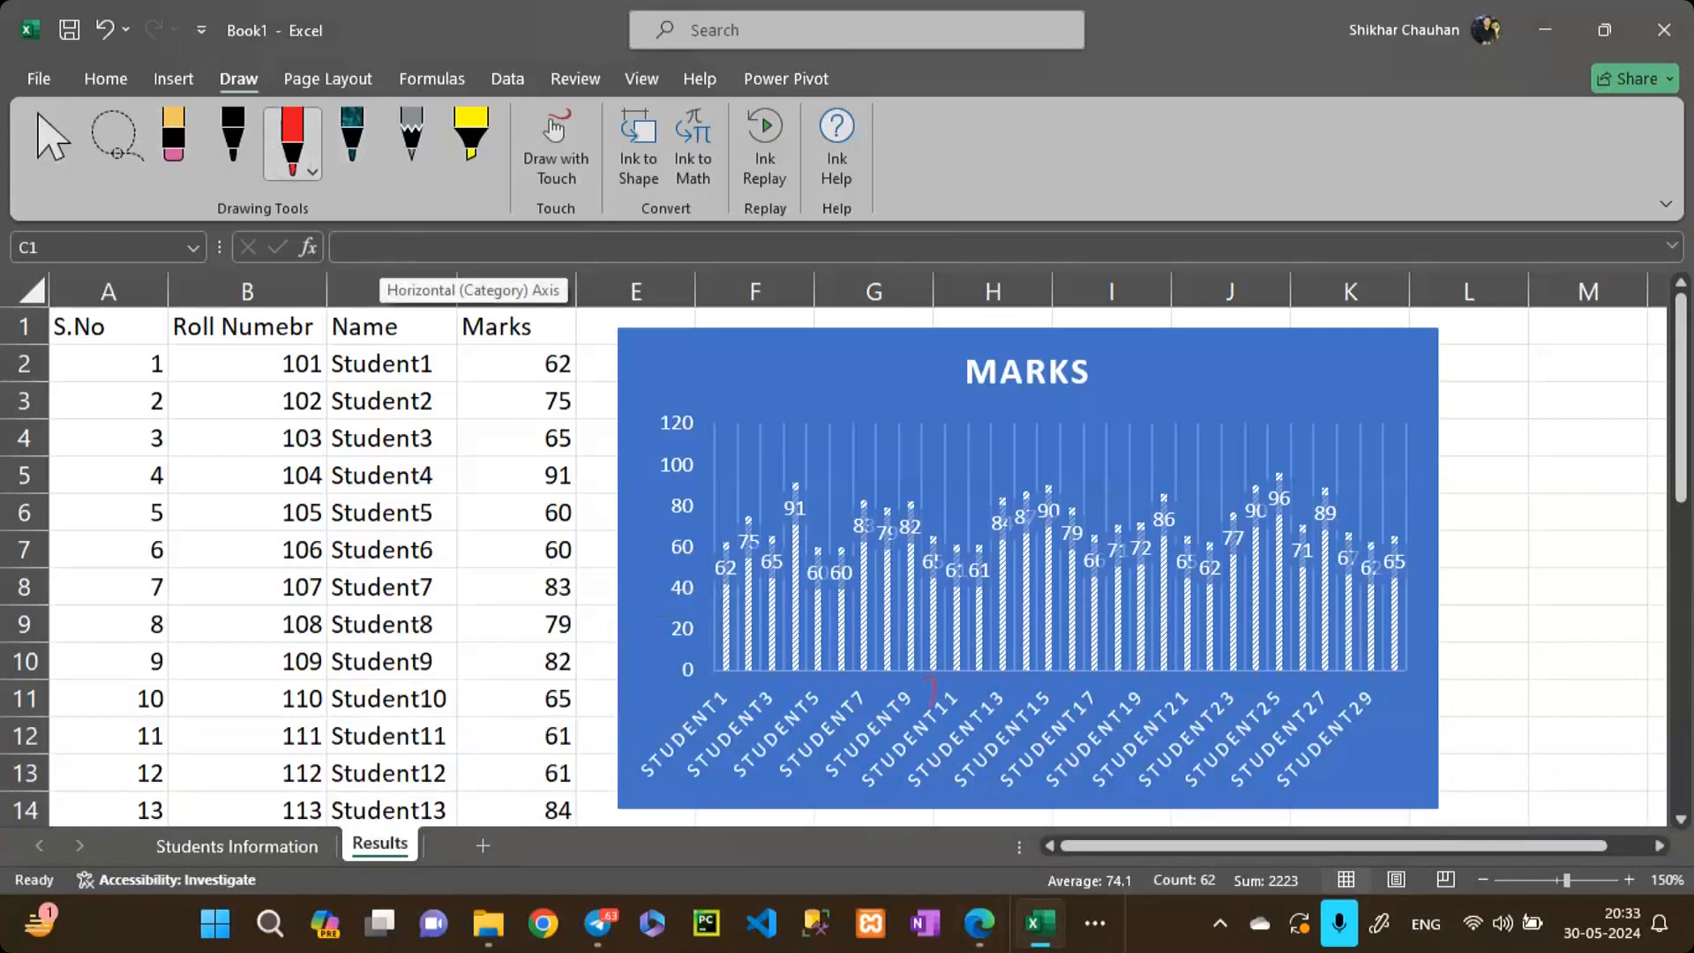
drag(932, 709, 926, 704)
drag(960, 680, 969, 702)
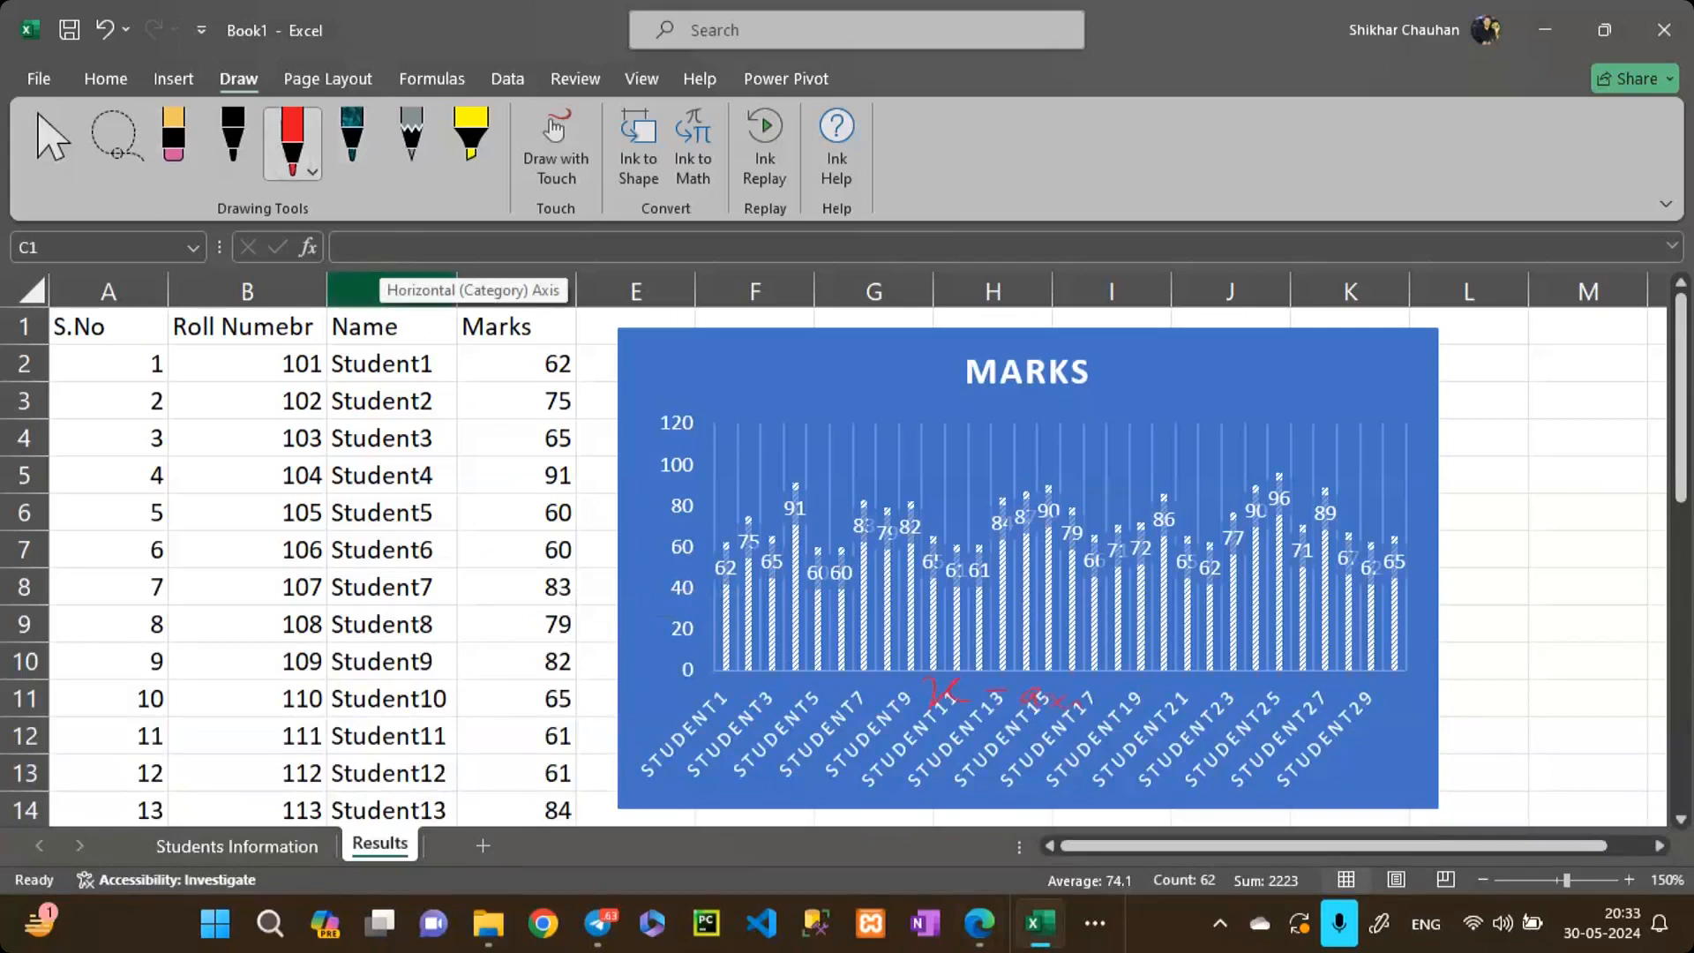
drag(871, 729, 1125, 732)
Step: Mark the vertical axis with a handwritten red Y and draw red arrows along both axes of the Marks chart
mouse_move(642, 468)
mouse_down()
mouse_move(685, 521)
mouse_move(690, 397)
mouse_up()
drag(655, 619, 654, 695)
drag(664, 411, 722, 404)
drag(893, 676, 777, 676)
mouse_move(1180, 702)
mouse_down()
mouse_move(1312, 710)
mouse_move(1302, 752)
mouse_up()
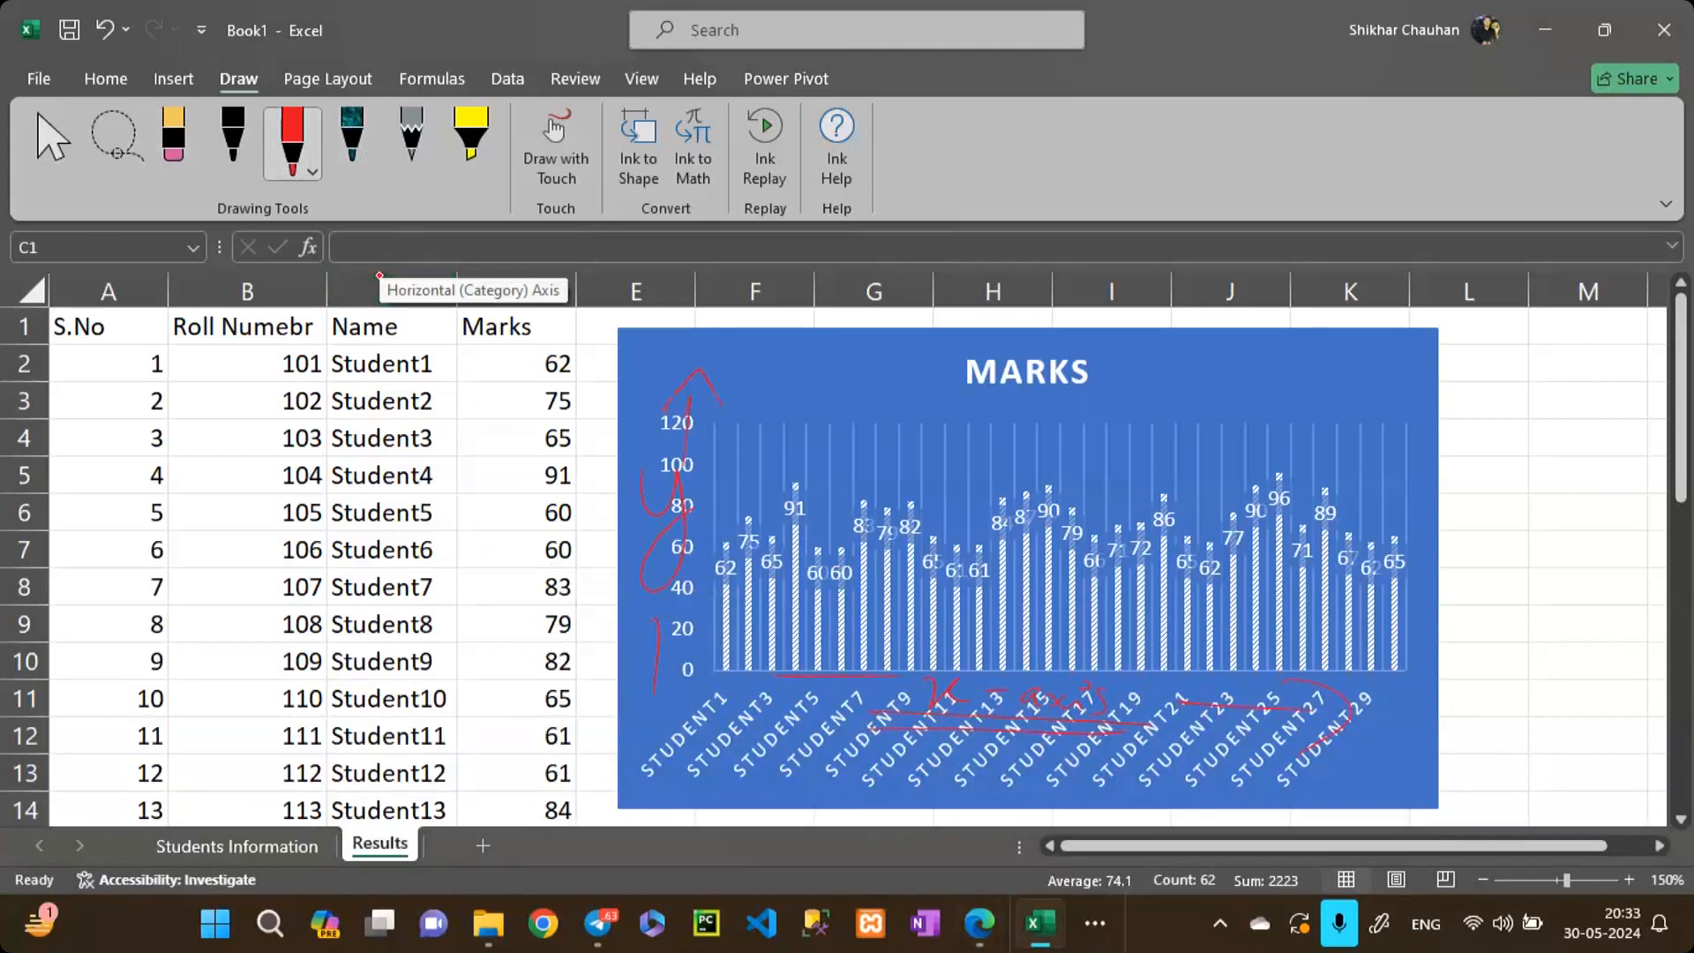
drag(717, 670, 1151, 671)
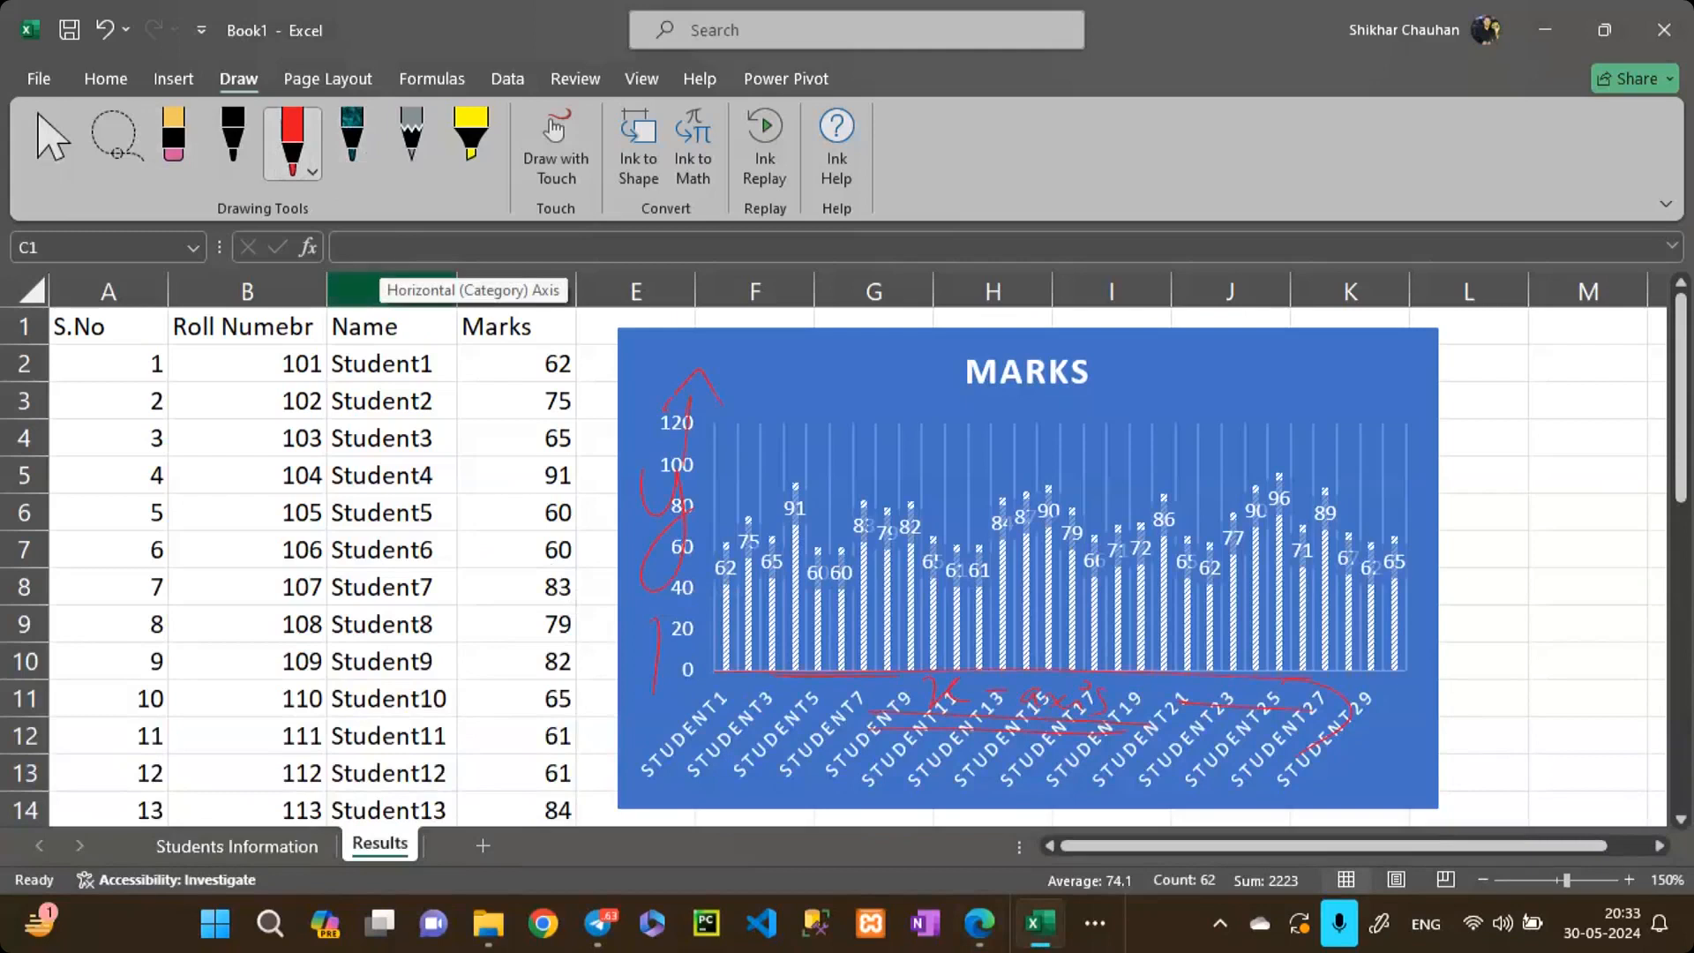
drag(1342, 681, 1373, 660)
drag(722, 393, 713, 653)
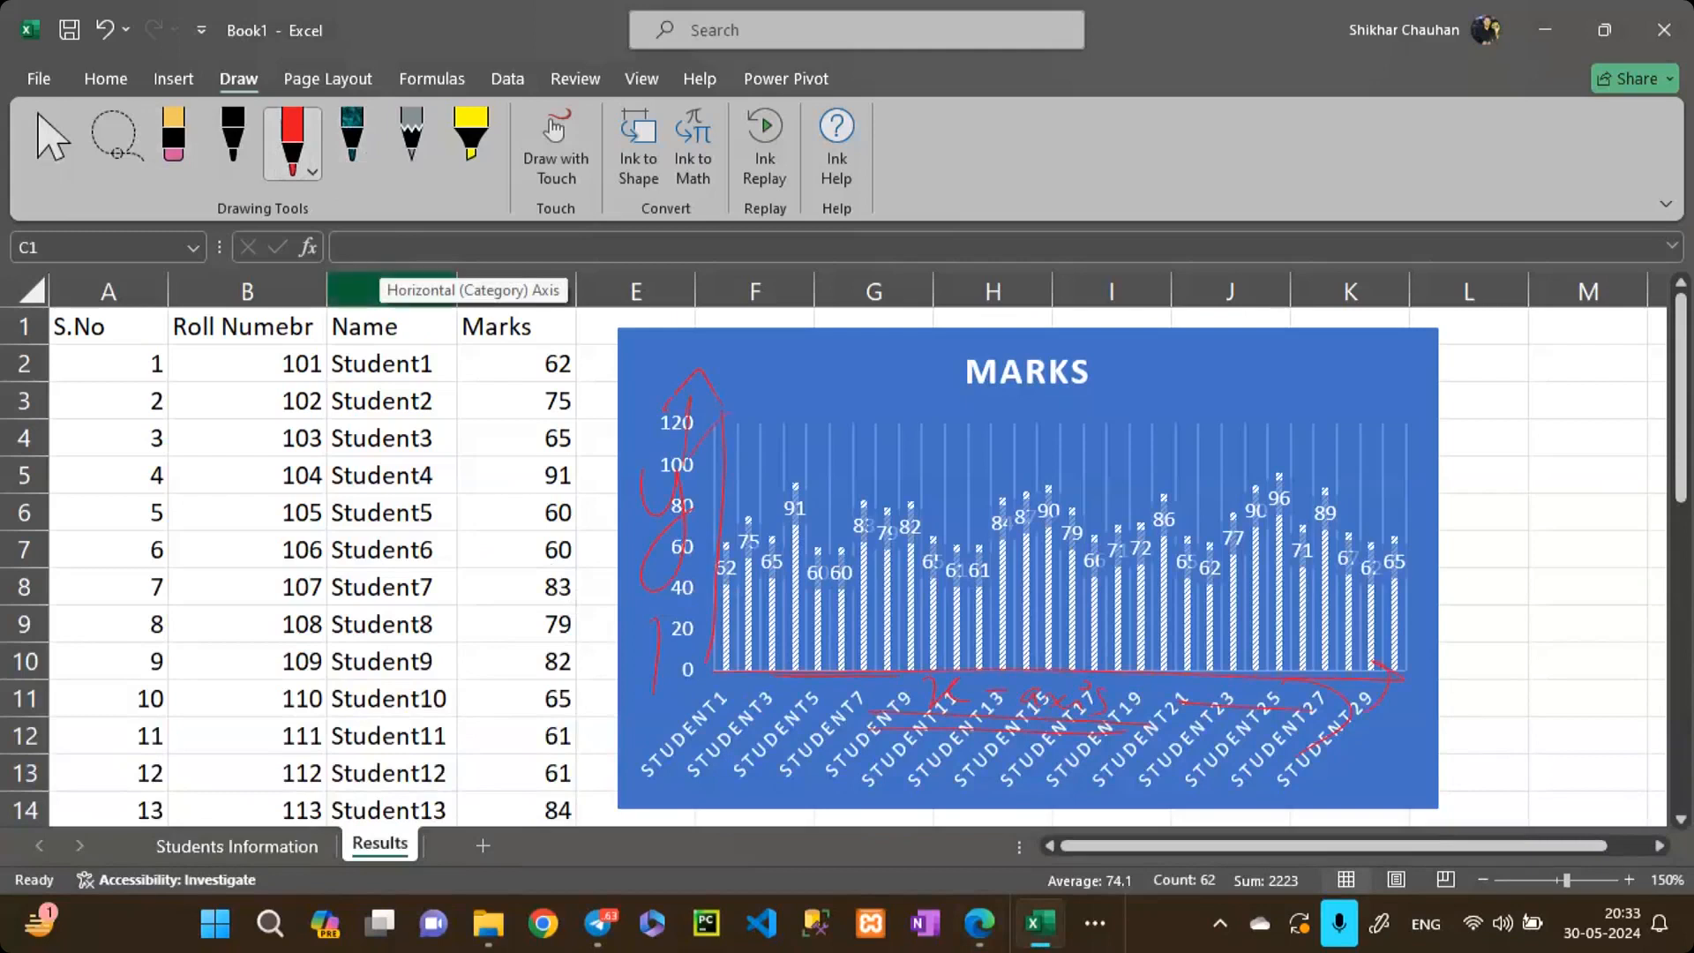
Step: Switch to the PDF notes and double-underline the Data Series heading in blue ink
key(alt+Tab)
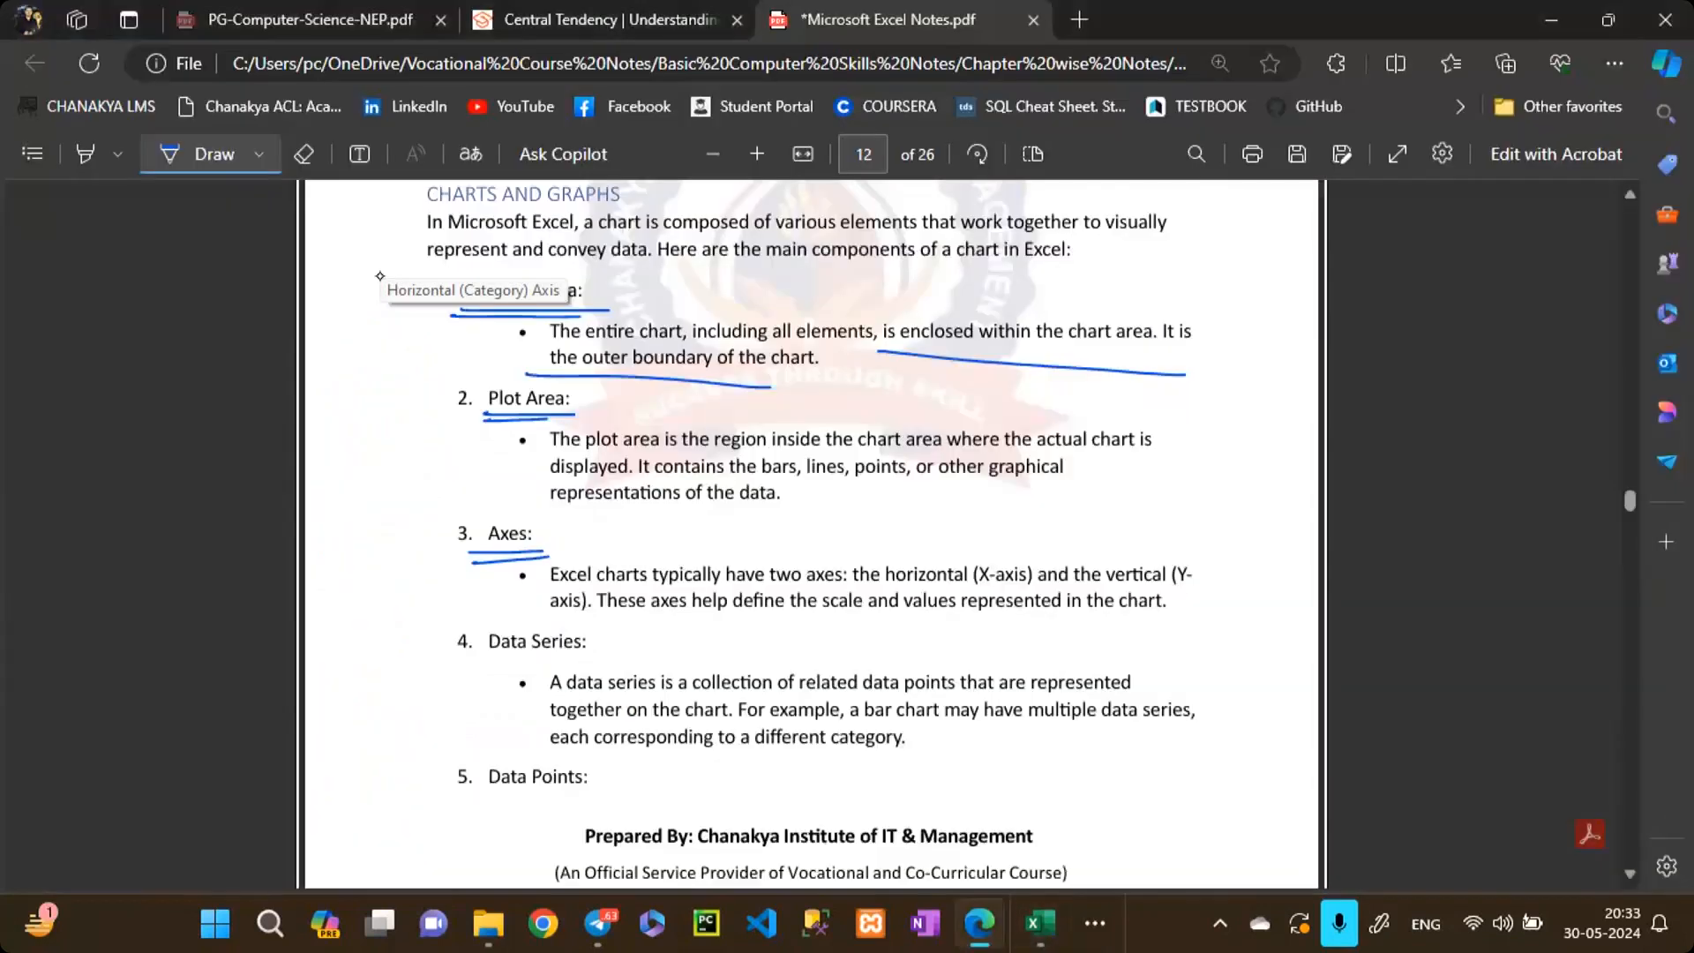
drag(484, 653, 592, 648)
drag(483, 664, 564, 661)
Step: Switch to the Excel workbook and circle the upper values of the Marks column in red ink
key(alt+Tab)
mouse_move(544, 334)
mouse_down()
mouse_move(510, 346)
mouse_move(559, 467)
mouse_move(508, 373)
mouse_up()
drag(556, 432, 477, 694)
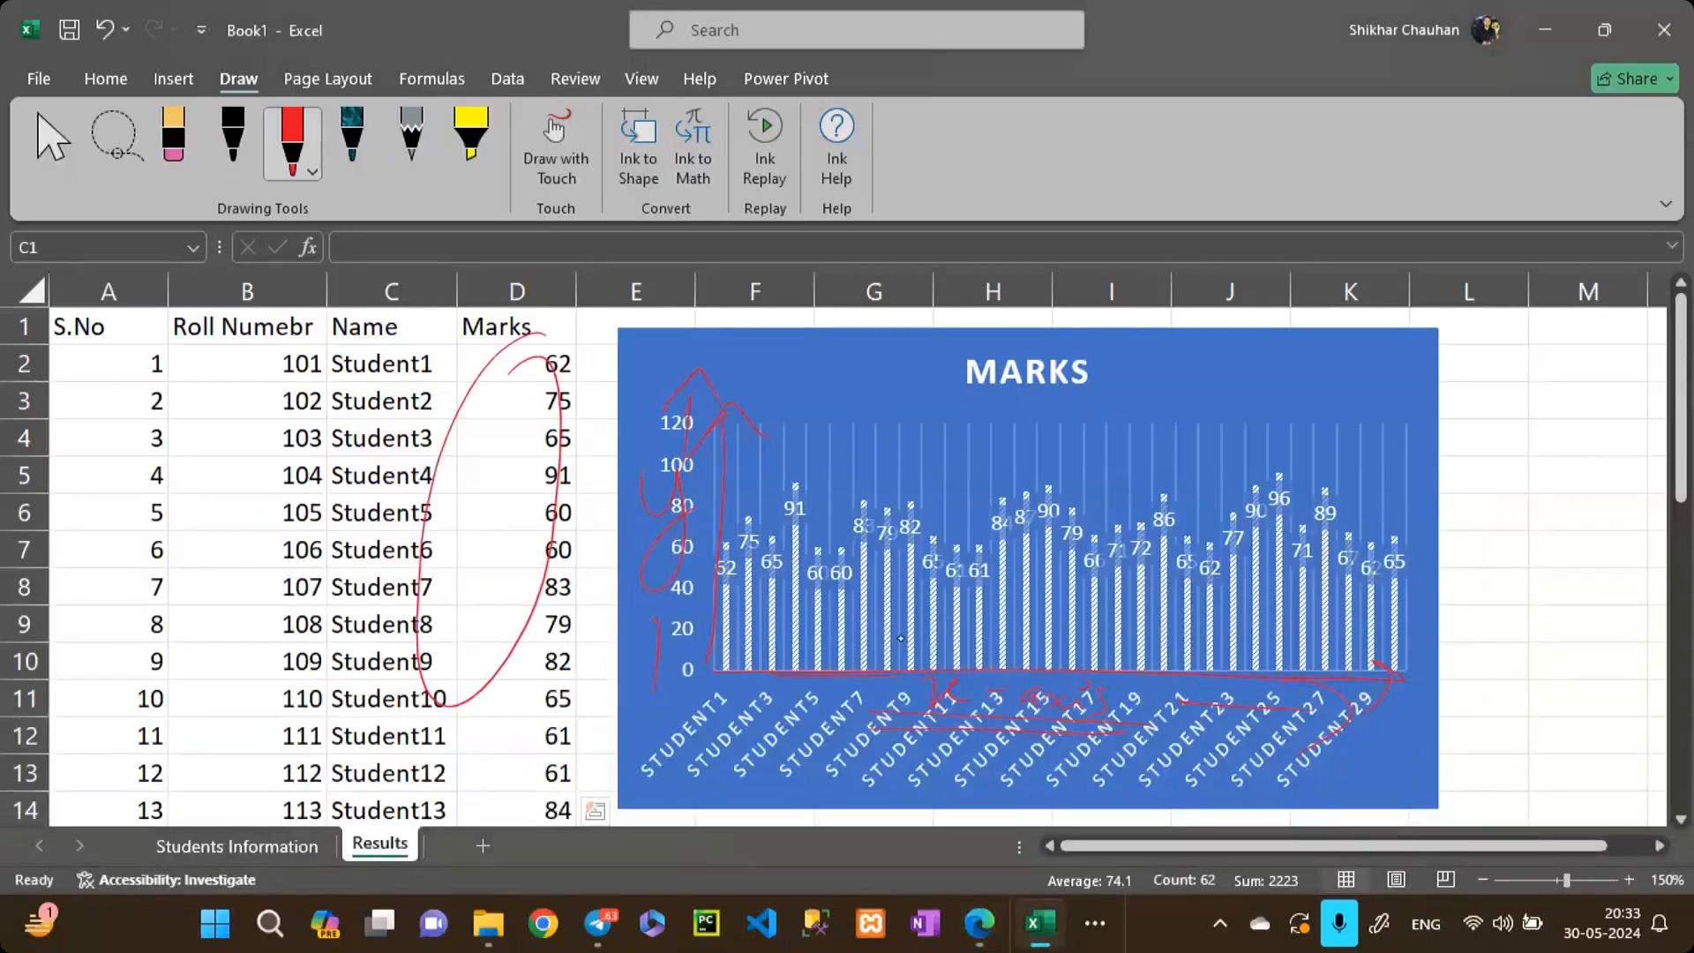
Step: Switch to the PDF notes, underline the Data Points heading in blue ink, and continue to page 13
key(alt+Tab)
scroll(866, 642, down, 5)
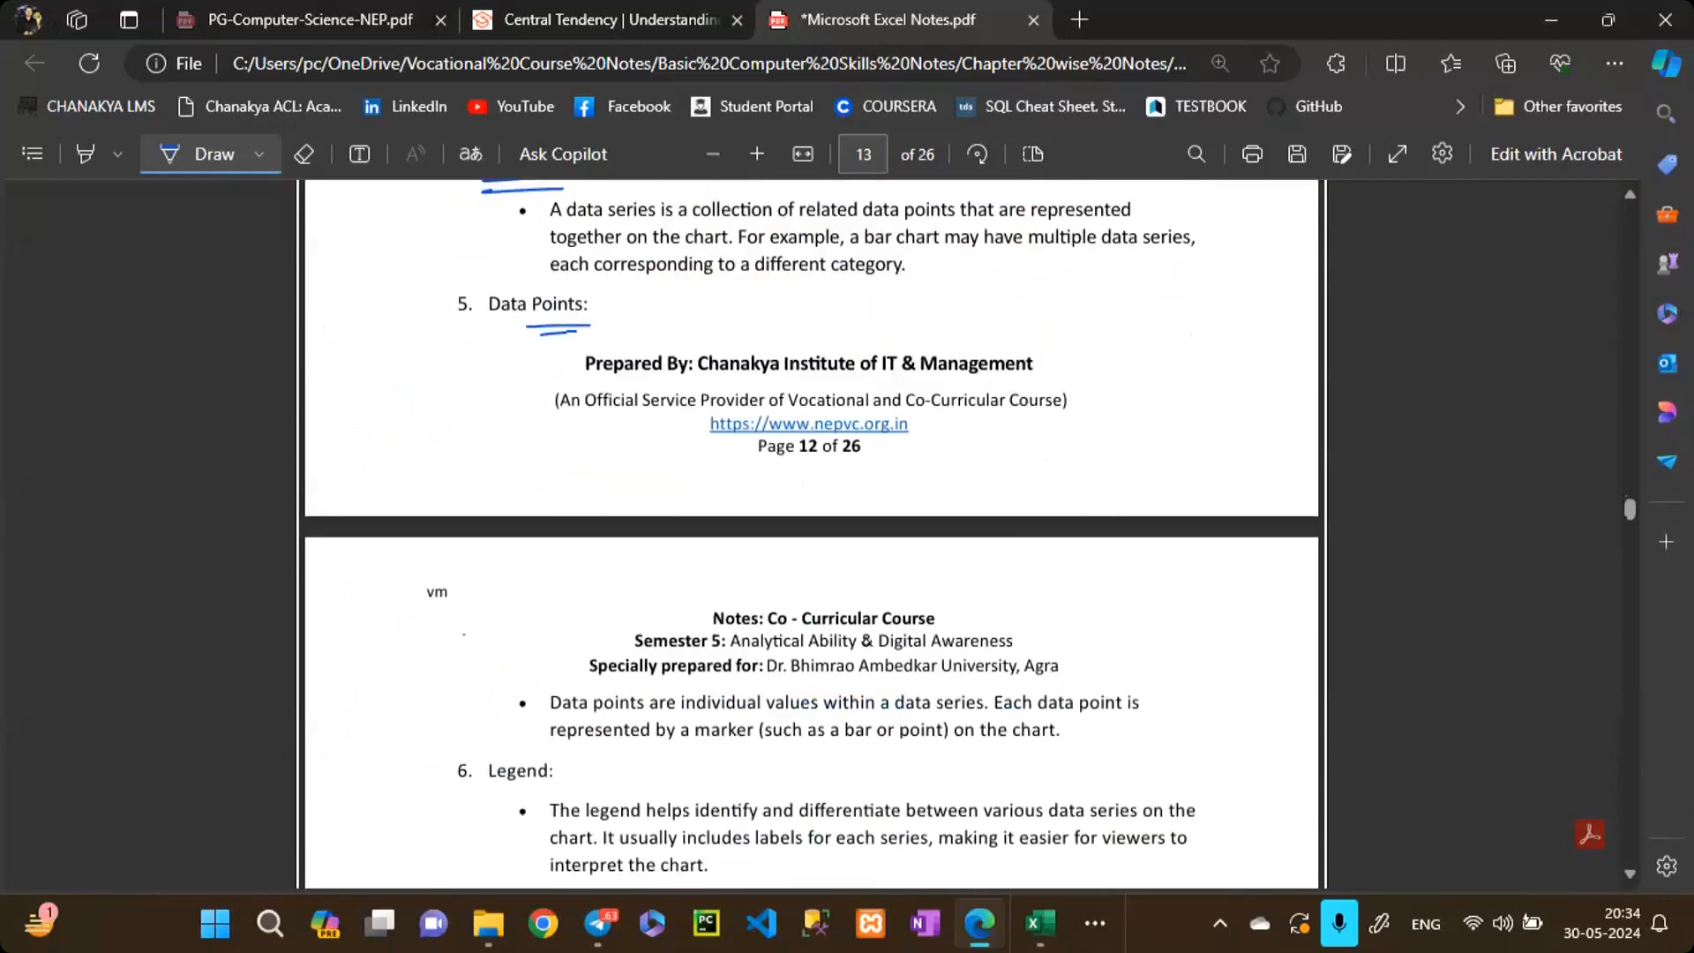
Step: Switch to the Excel workbook and inspect the Student6 data point on the Marks chart
key(alt+Tab)
mouse_move(842, 643)
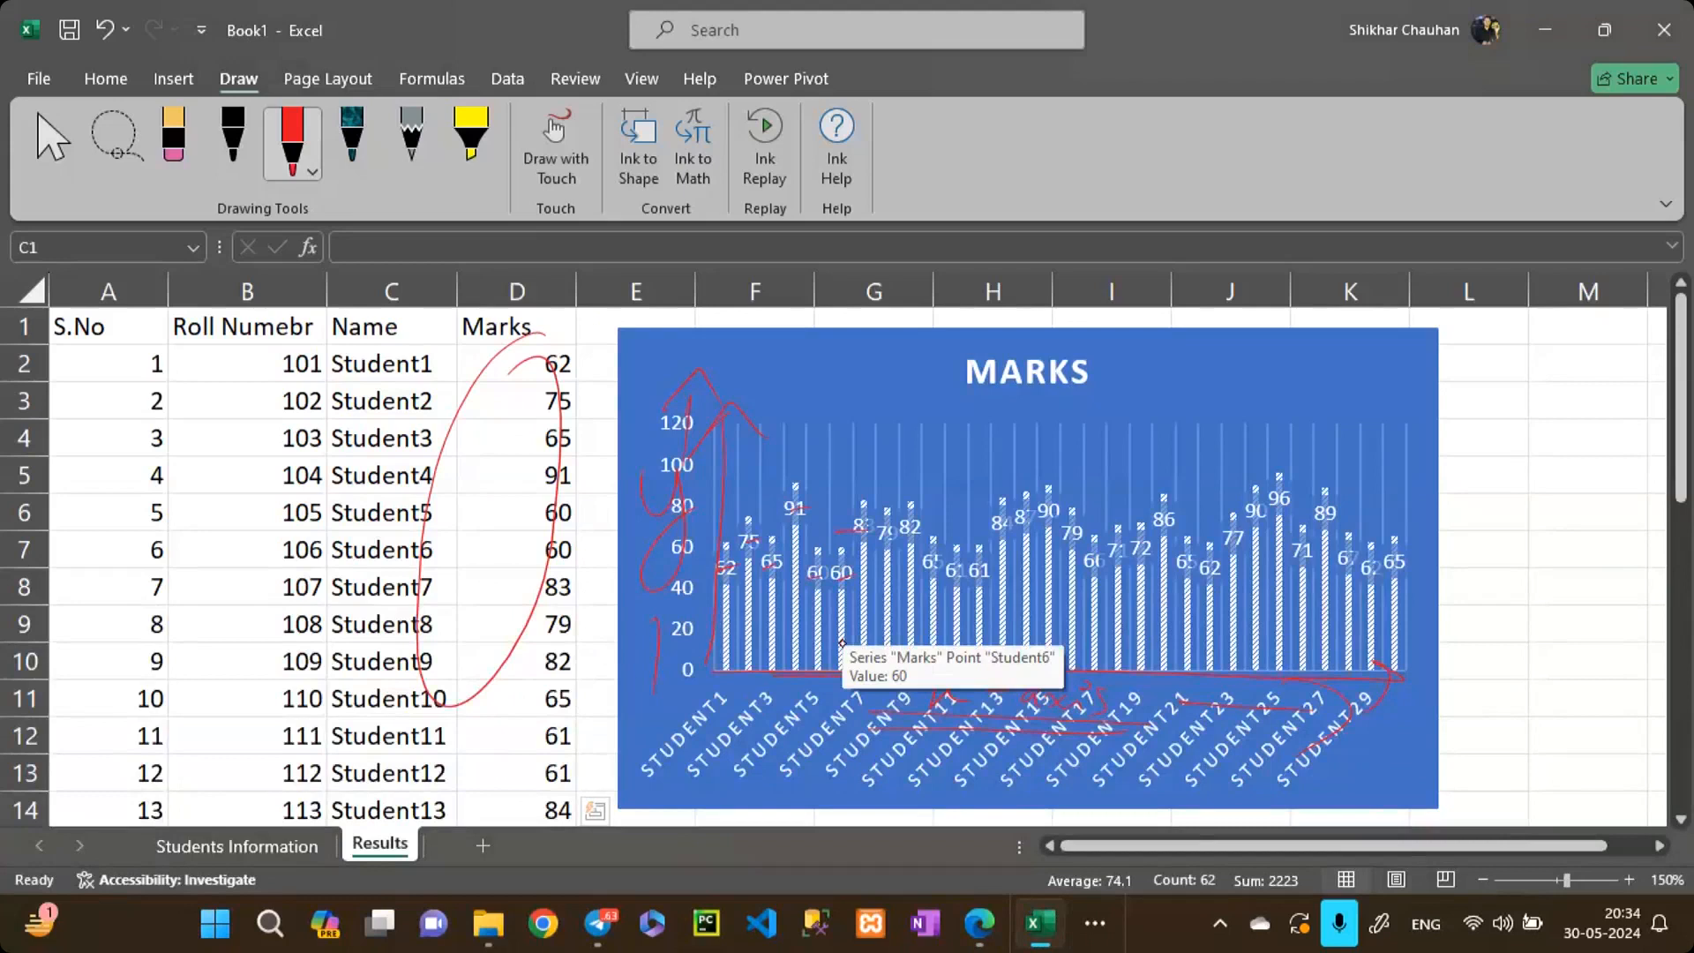
Step: Switch to the PDF notes and underline the first line of the Legend description and the Title heading in blue ink
key(alt+Tab)
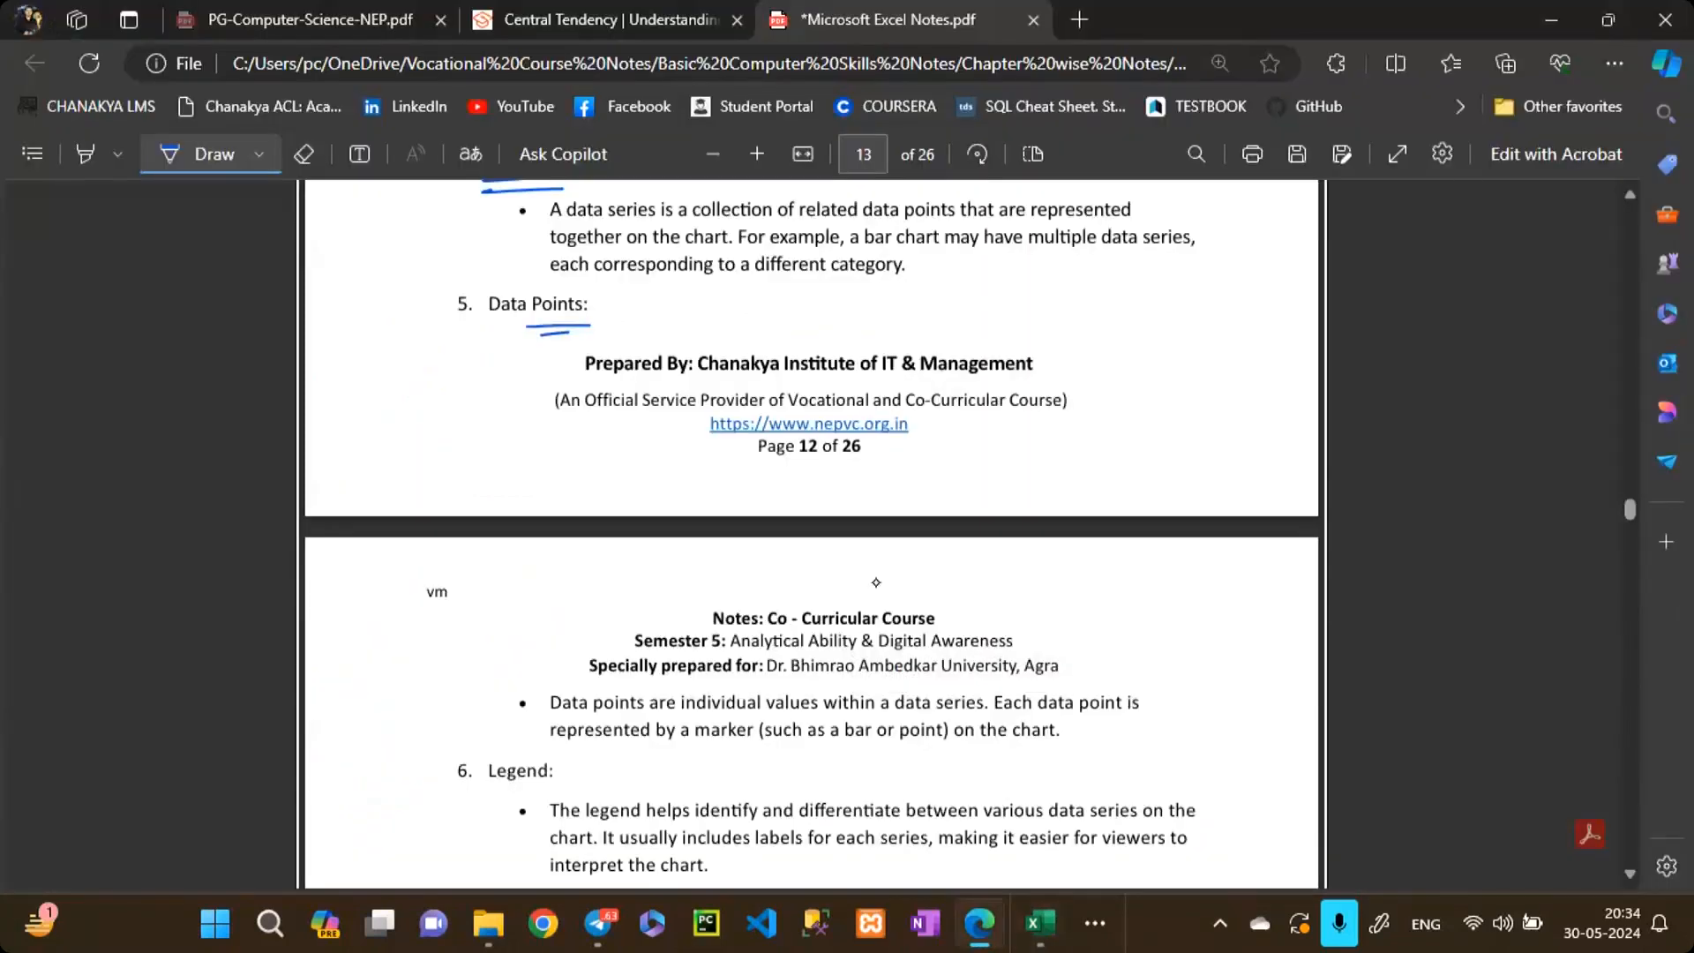
scroll(750, 750, down, 3)
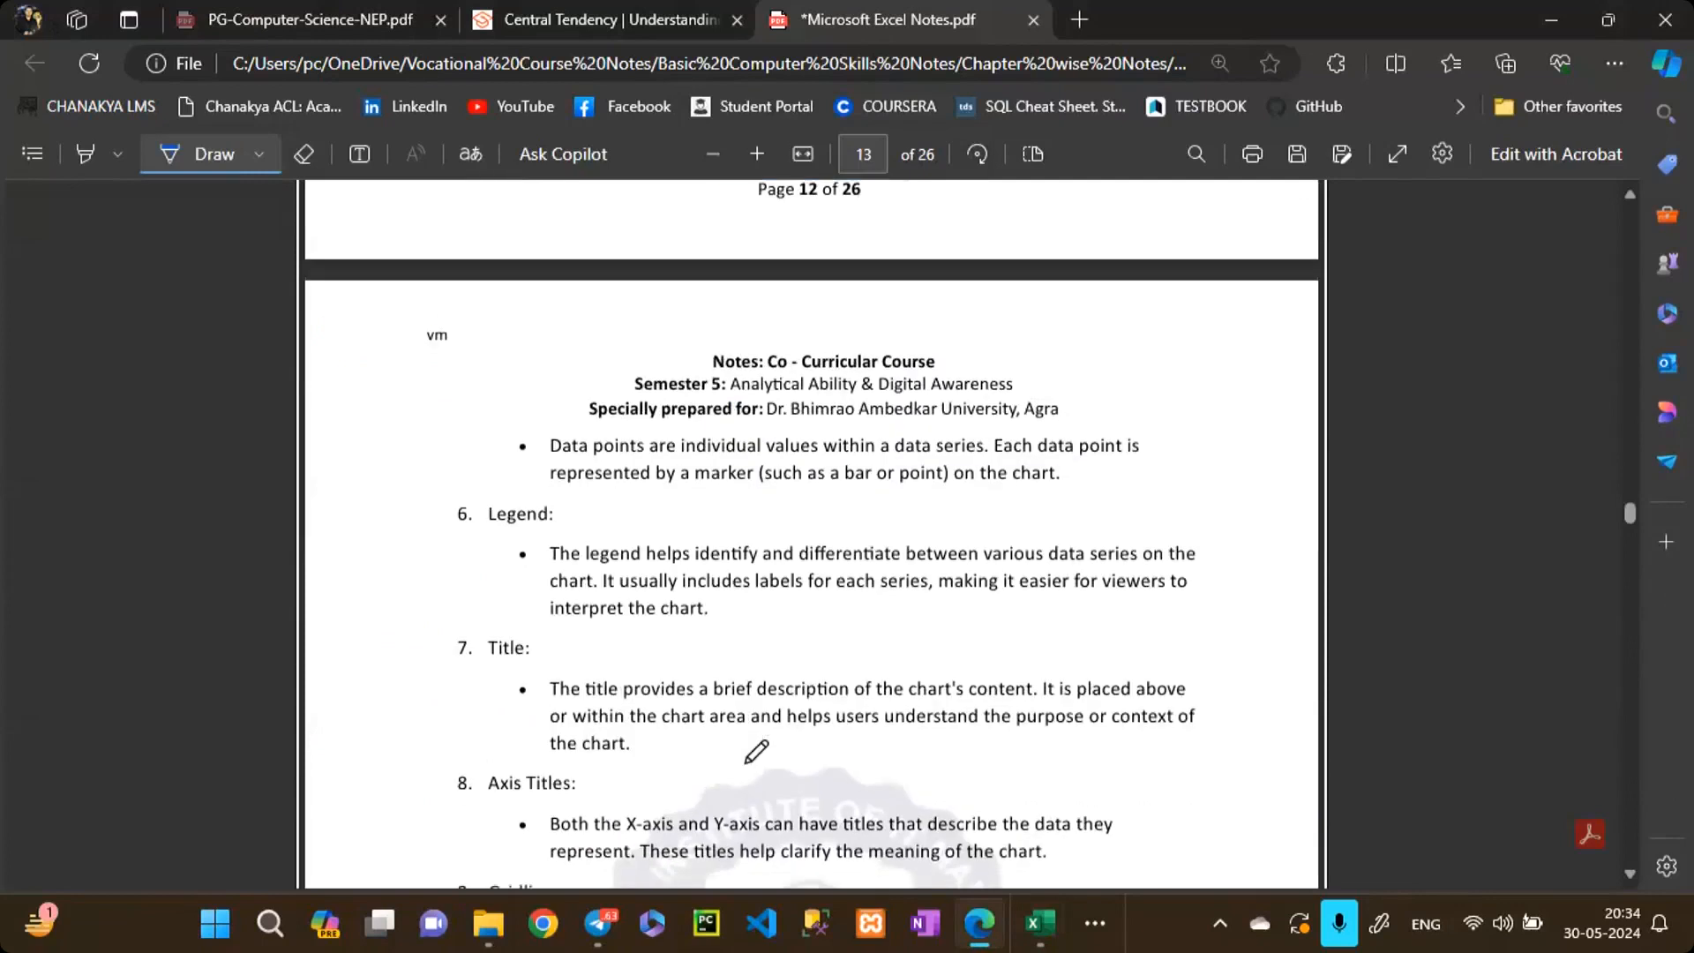
drag(556, 571, 1184, 574)
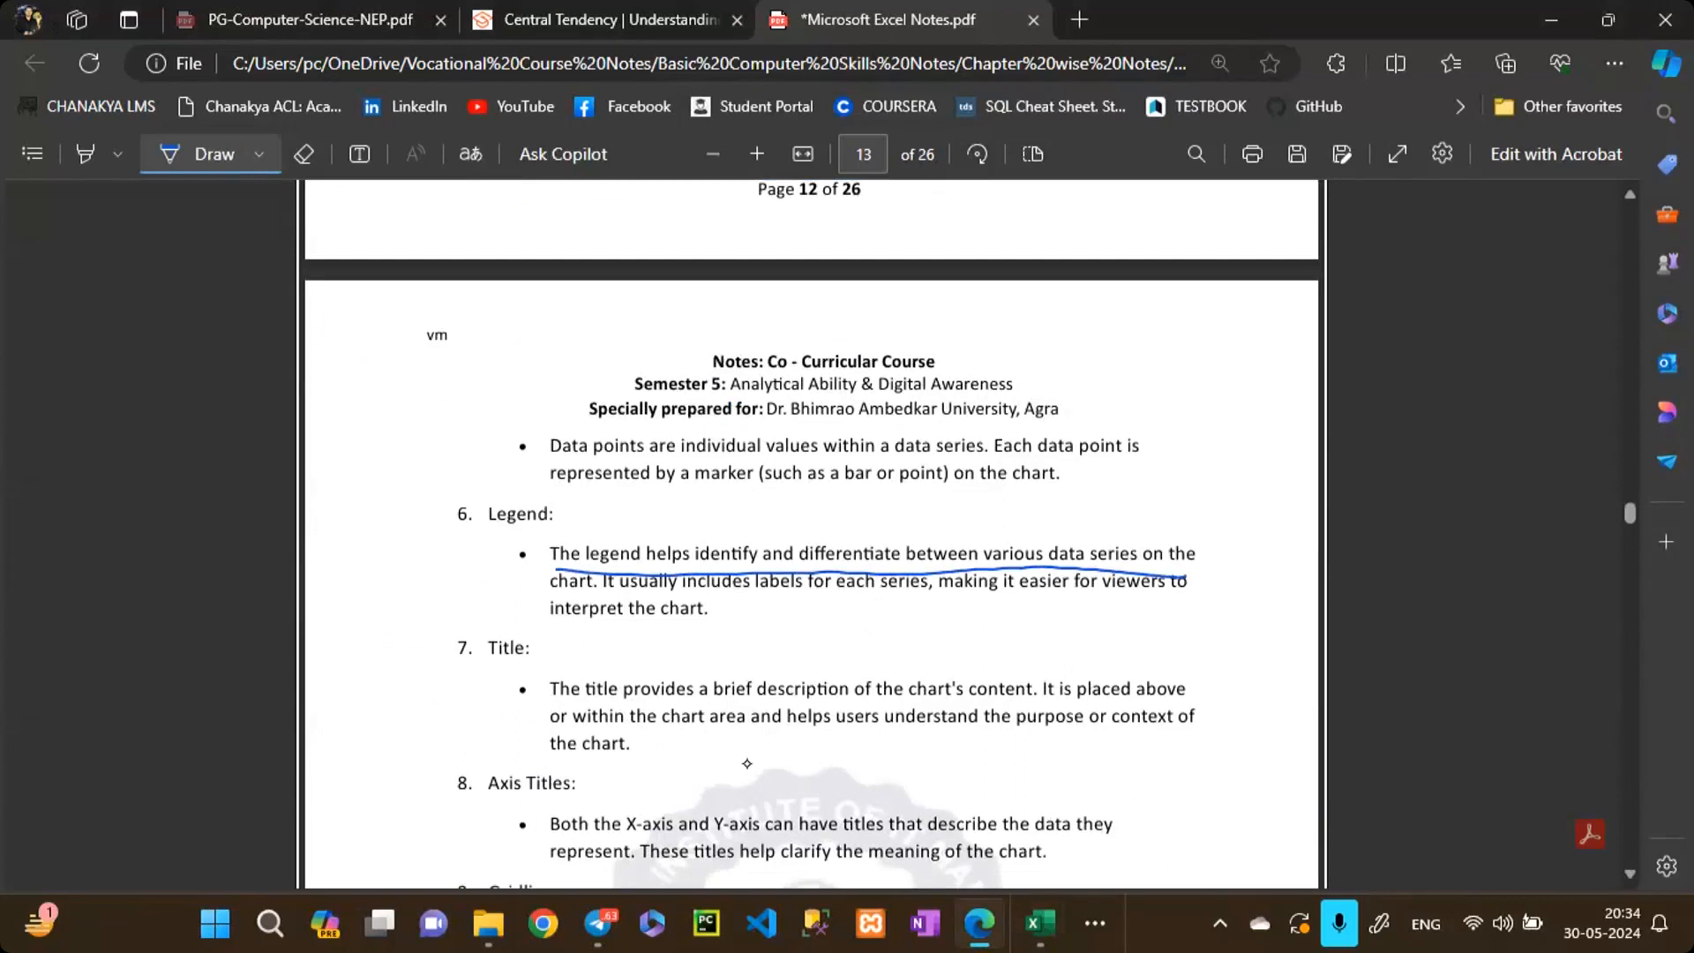
mouse_move(475, 673)
mouse_down()
mouse_move(564, 647)
mouse_move(526, 658)
mouse_up()
Step: Circle the chart title MARKS in red ink in the Excel workbook, and underline the Axis Titles heading in blue in the PDF notes
key(alt+Tab)
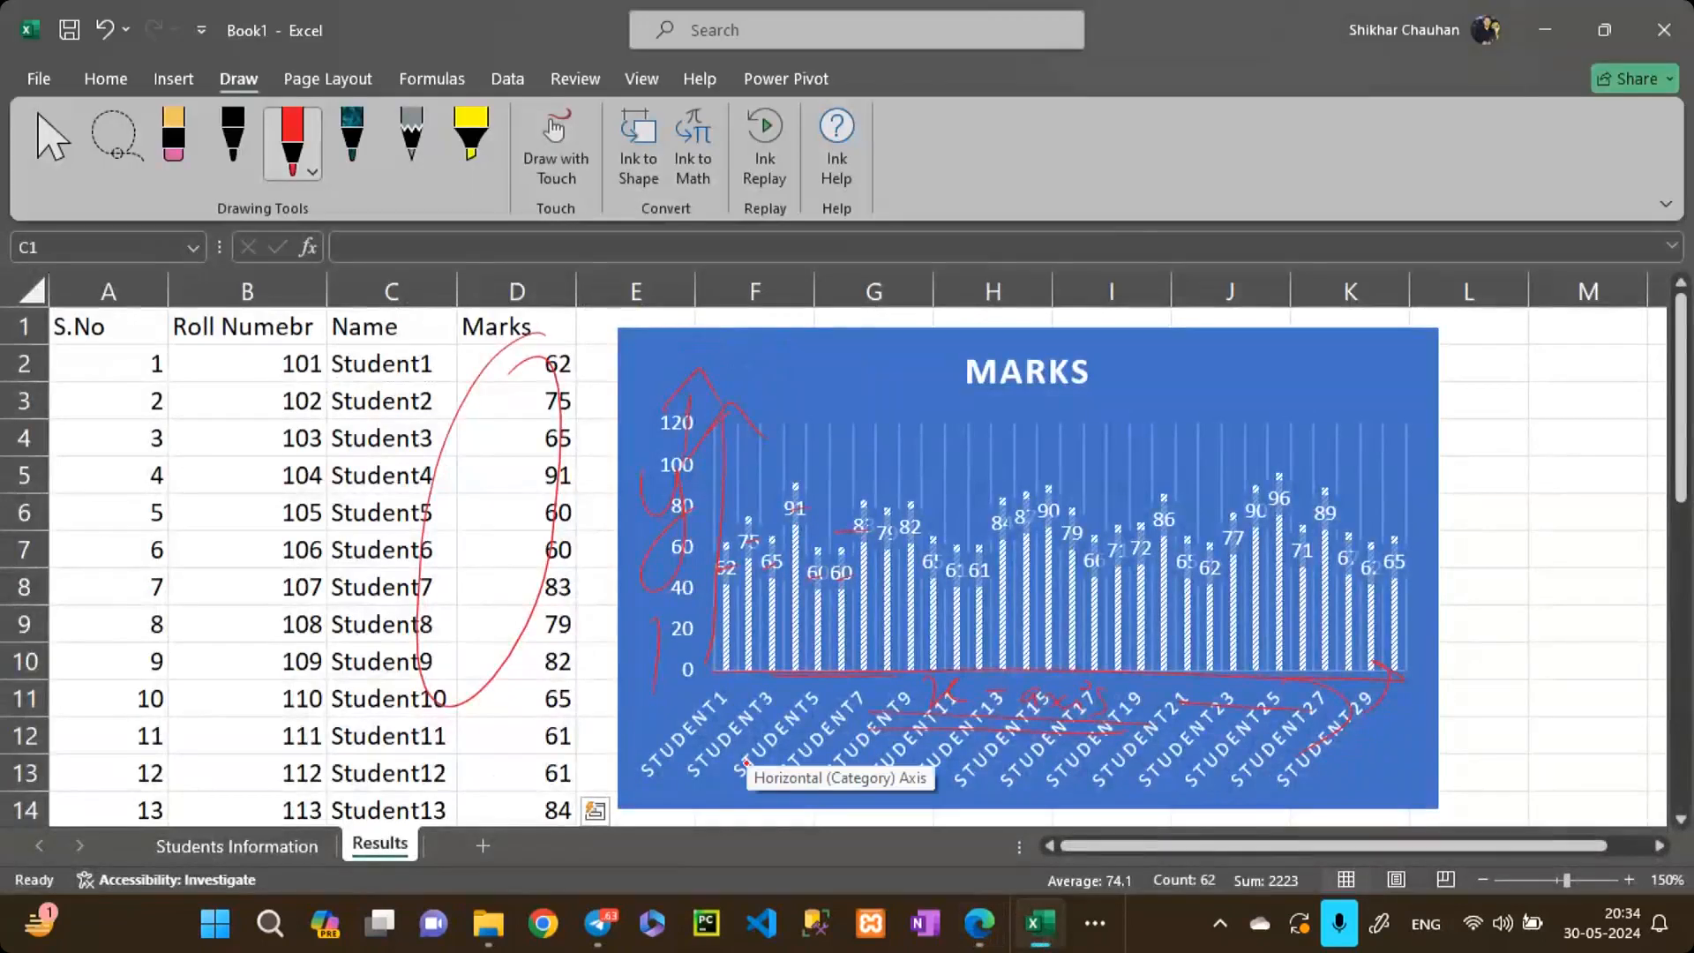
mouse_move(1138, 364)
mouse_down()
mouse_move(914, 358)
mouse_move(1059, 320)
mouse_up()
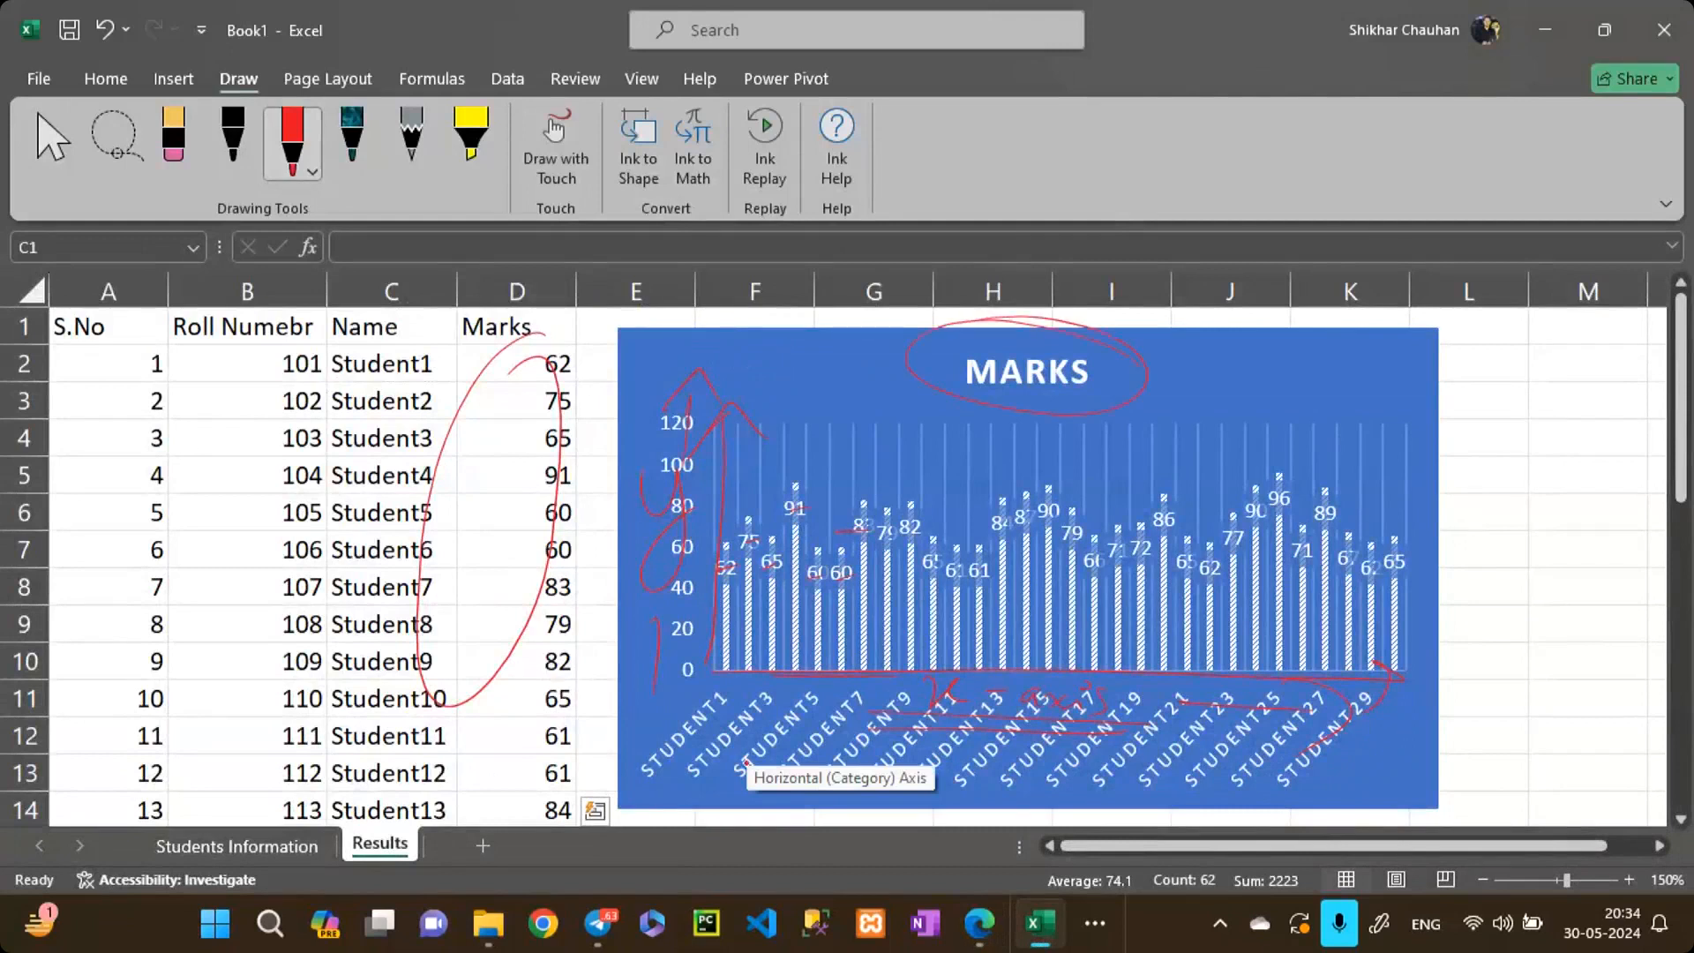
key(alt+Tab)
drag(450, 819, 542, 787)
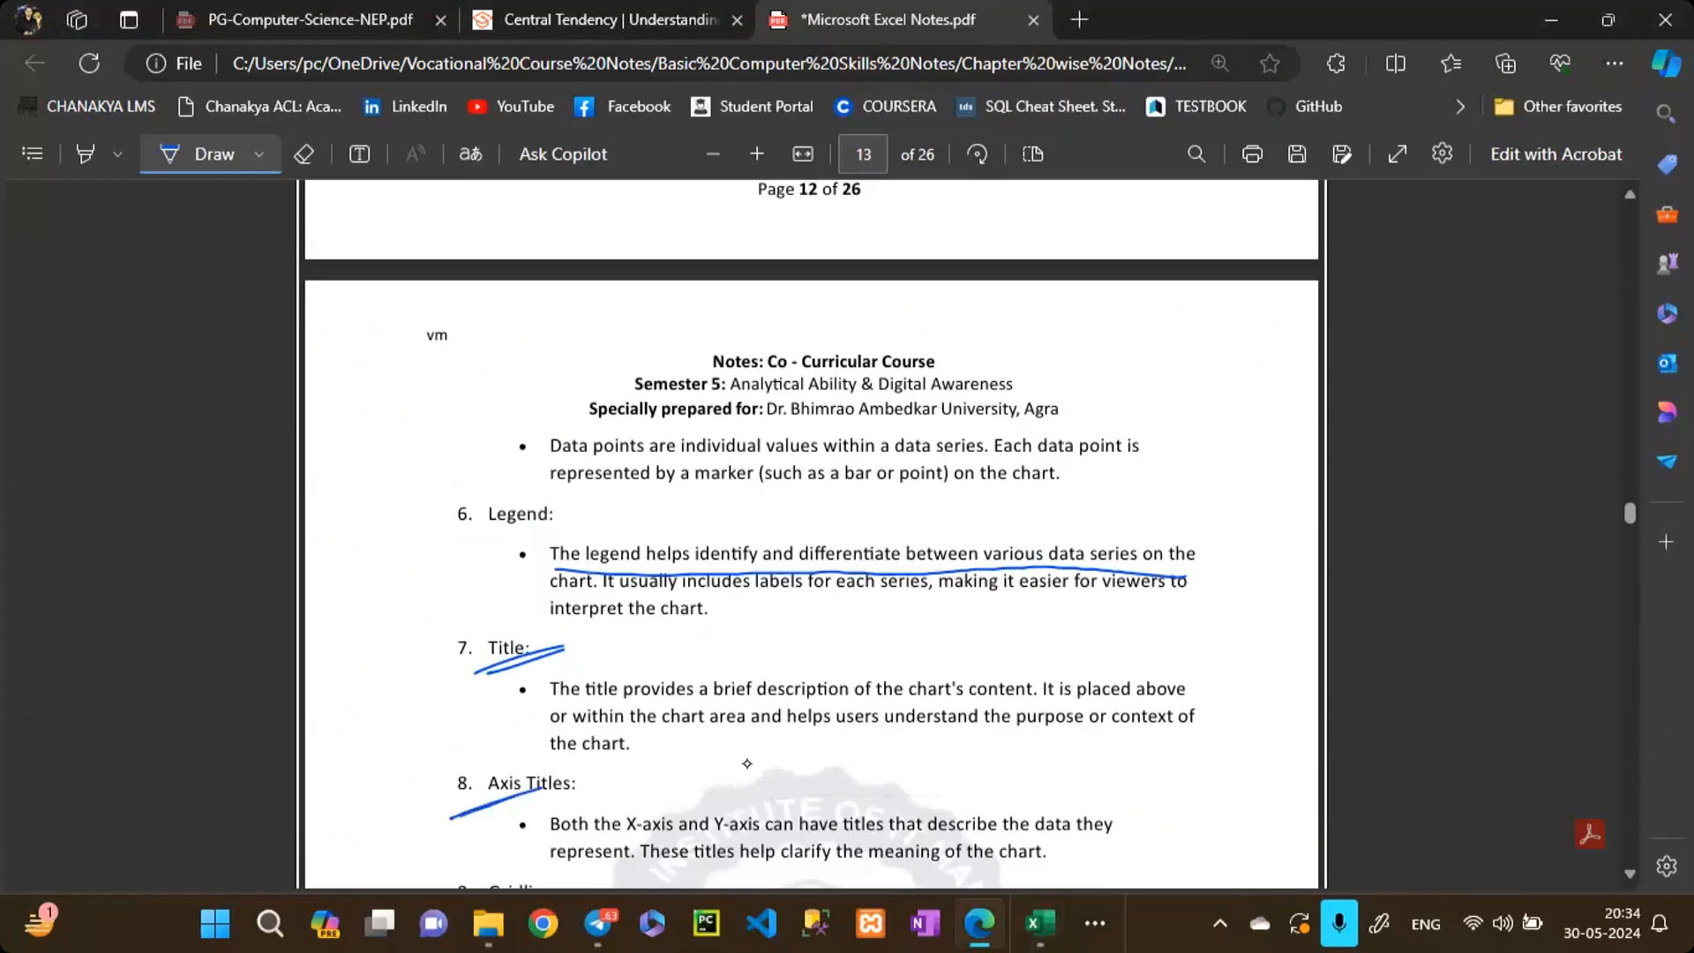
Step: Switch to the Excel workbook and mark the horizontal and vertical axis labels of the Marks chart with red ink strokes
key(alt+Tab)
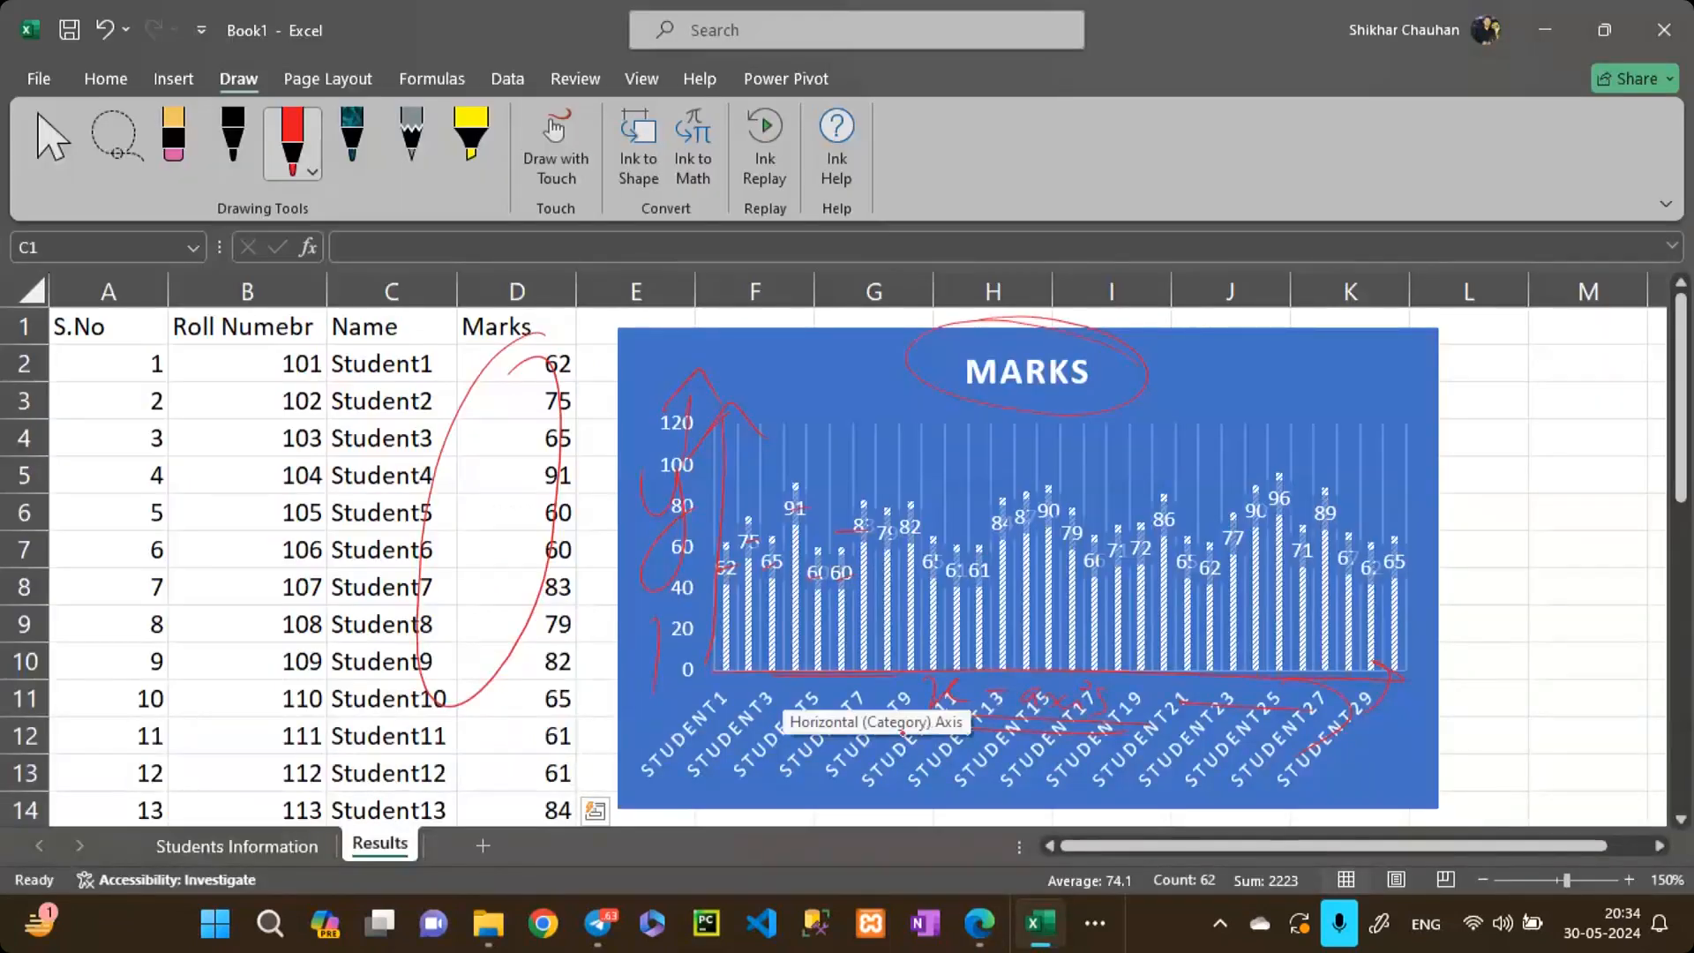
drag(903, 733, 1092, 765)
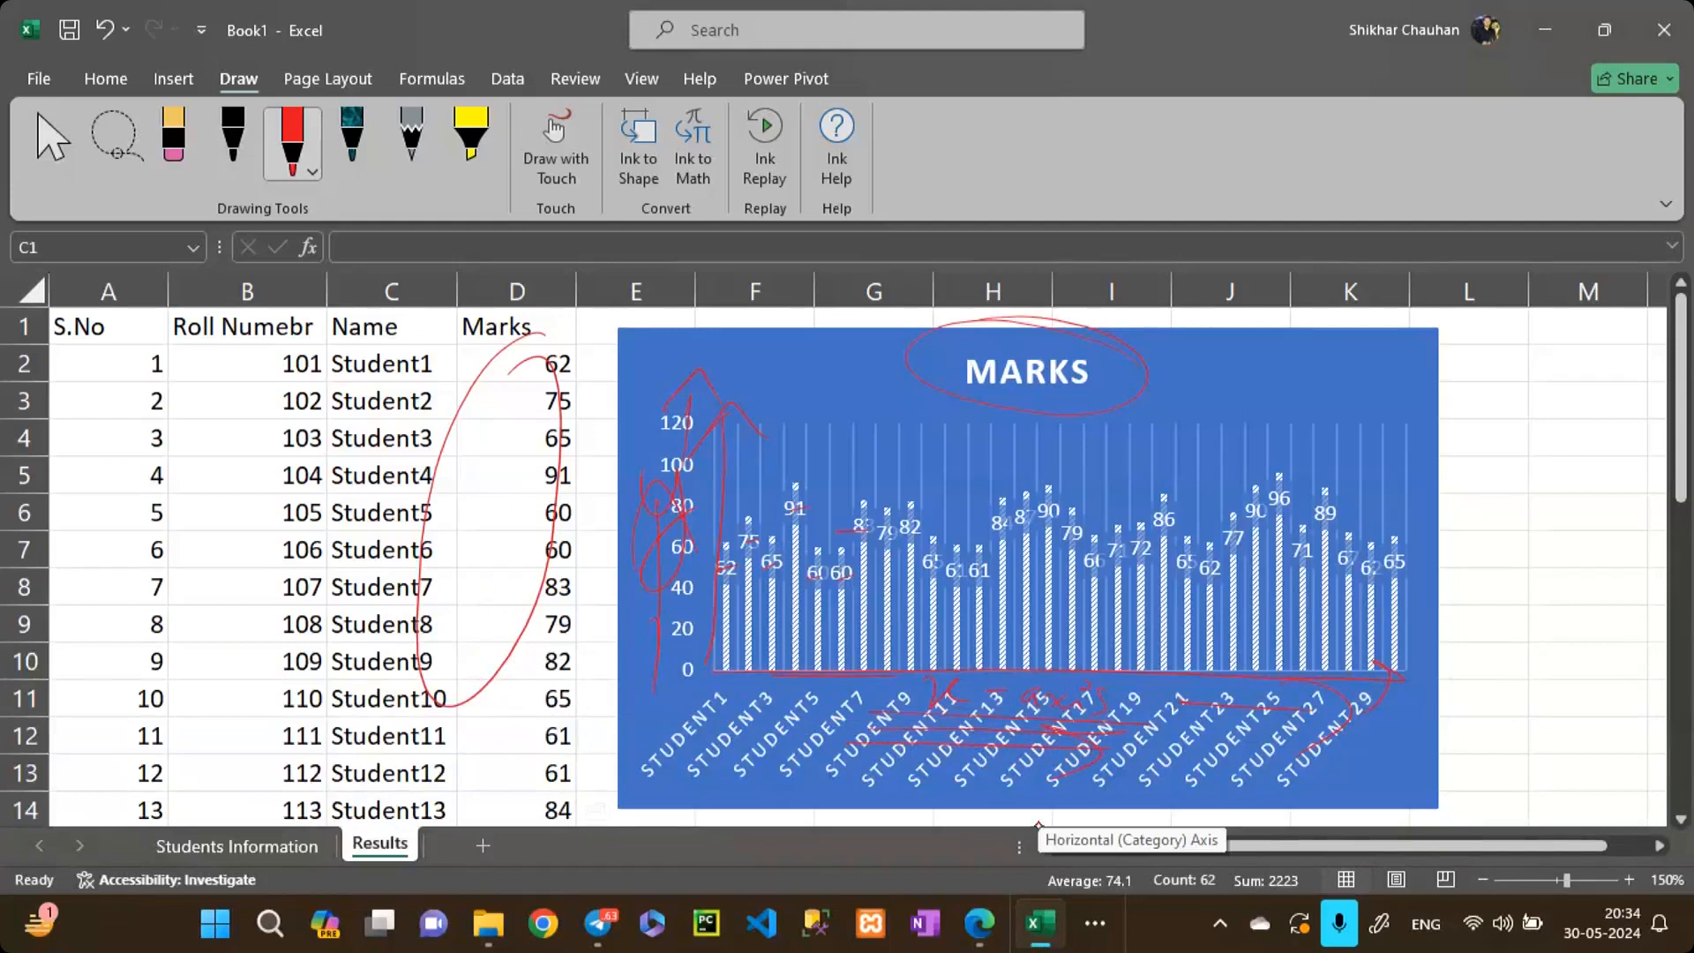
Step: Switch to the PDF notes and underline the Gridlines, Tick Marks and Data Labels headings in blue ink
key(alt+Tab)
scroll(1038, 825, down, 2)
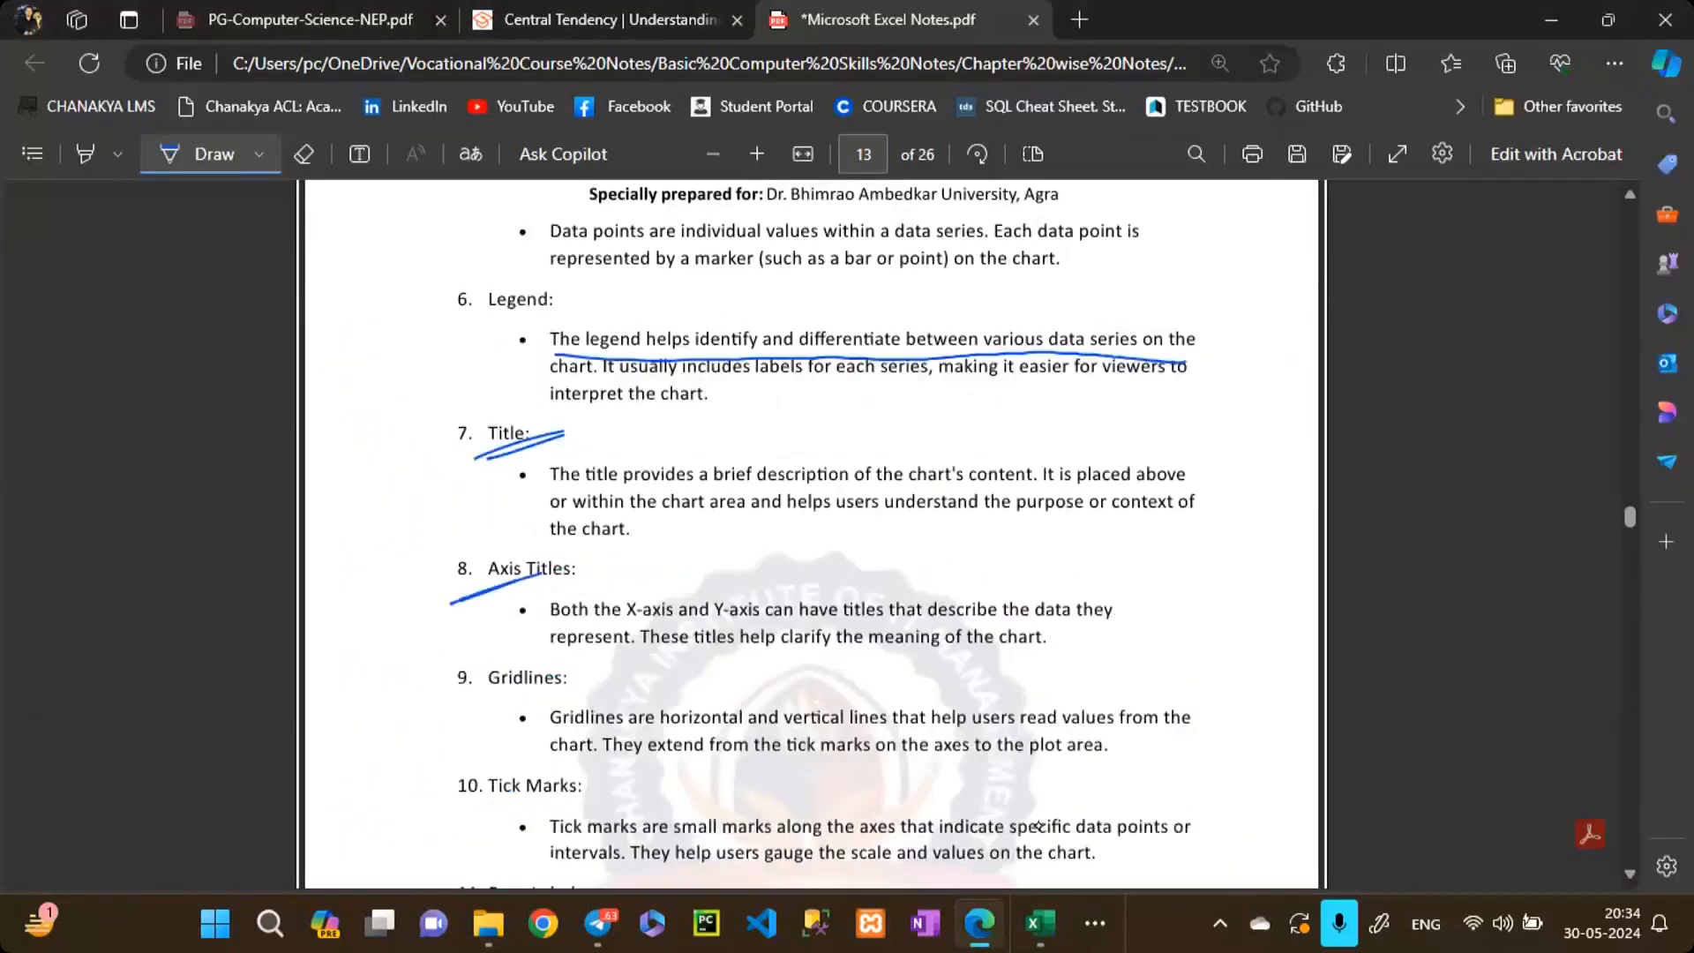
scroll(1038, 826, down, 1)
drag(454, 566, 566, 552)
drag(470, 570, 532, 566)
mouse_move(441, 683)
mouse_down()
mouse_move(545, 676)
mouse_move(515, 683)
mouse_up()
drag(441, 787, 510, 785)
drag(490, 799, 533, 793)
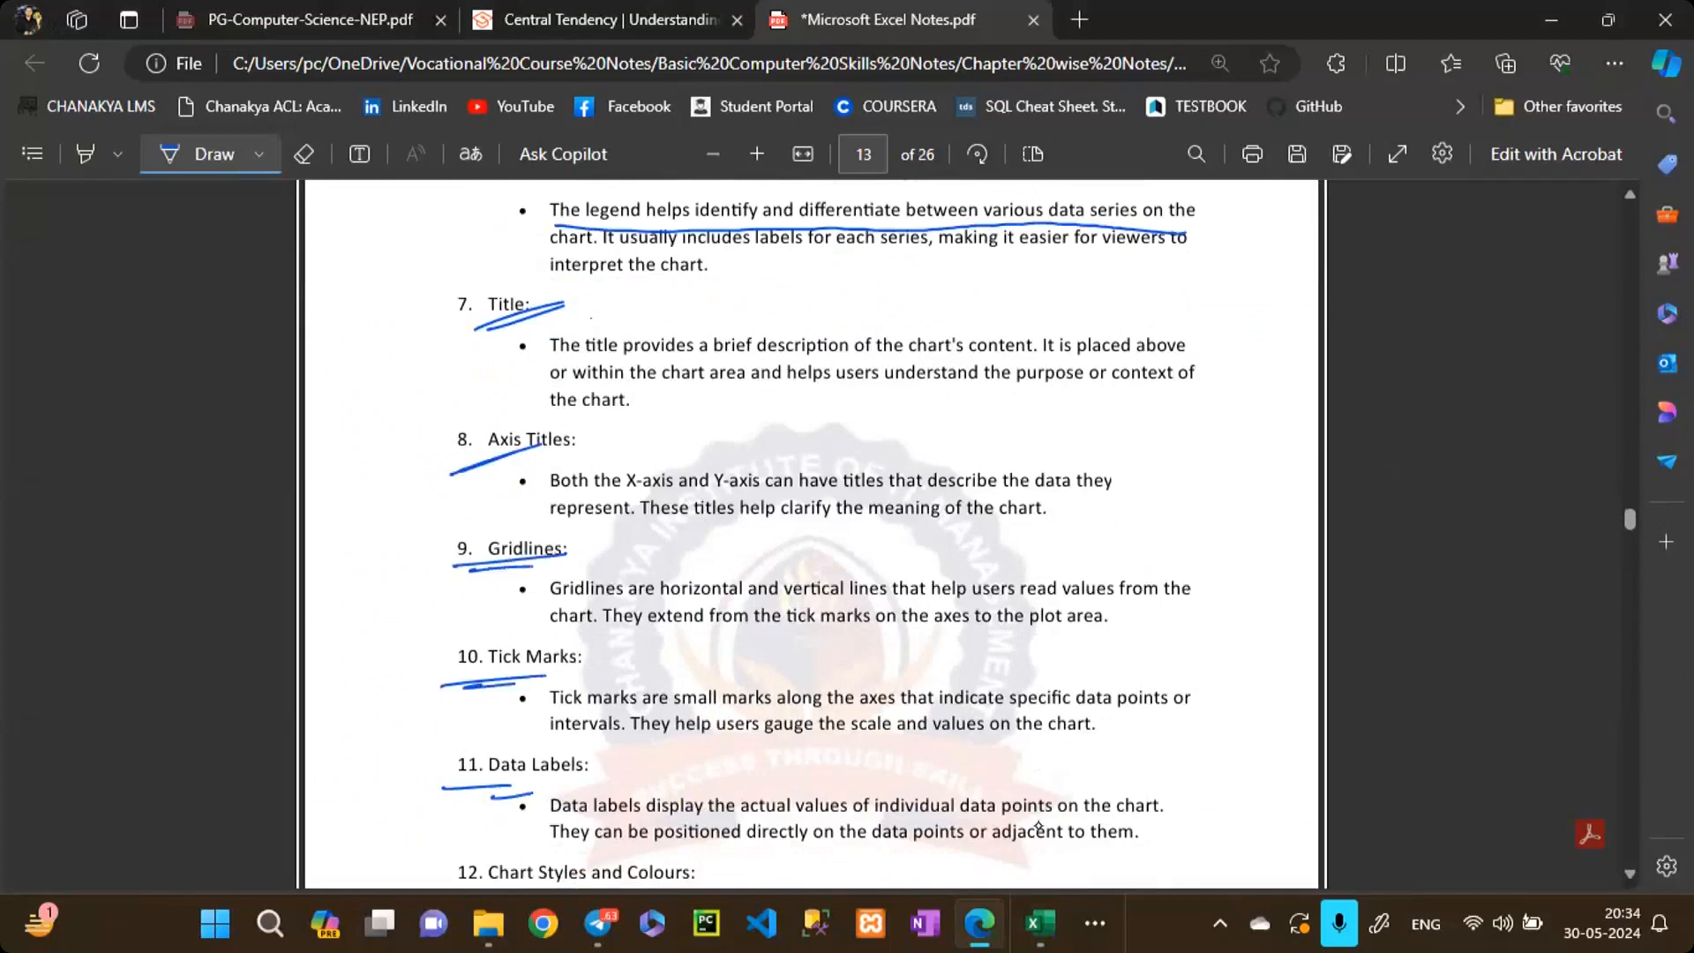
scroll(1038, 827, down, 4)
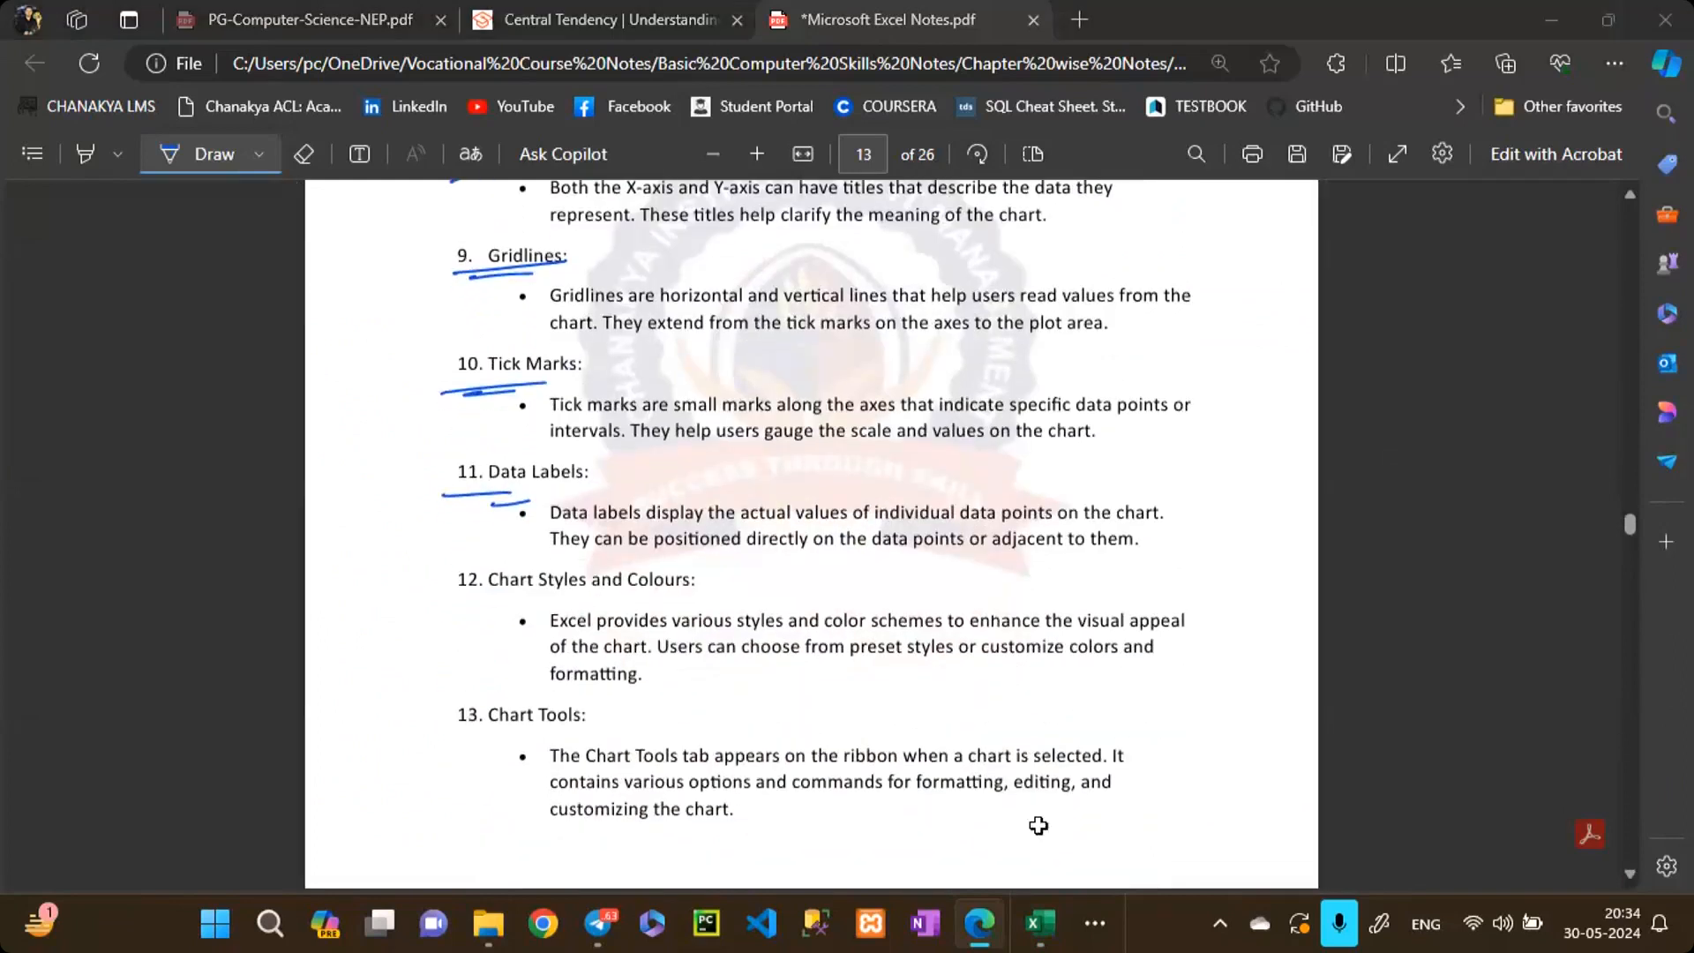
Step: Switch to the Excel workbook and erase all red ink from the Marks column and the chart
key(alt+Tab)
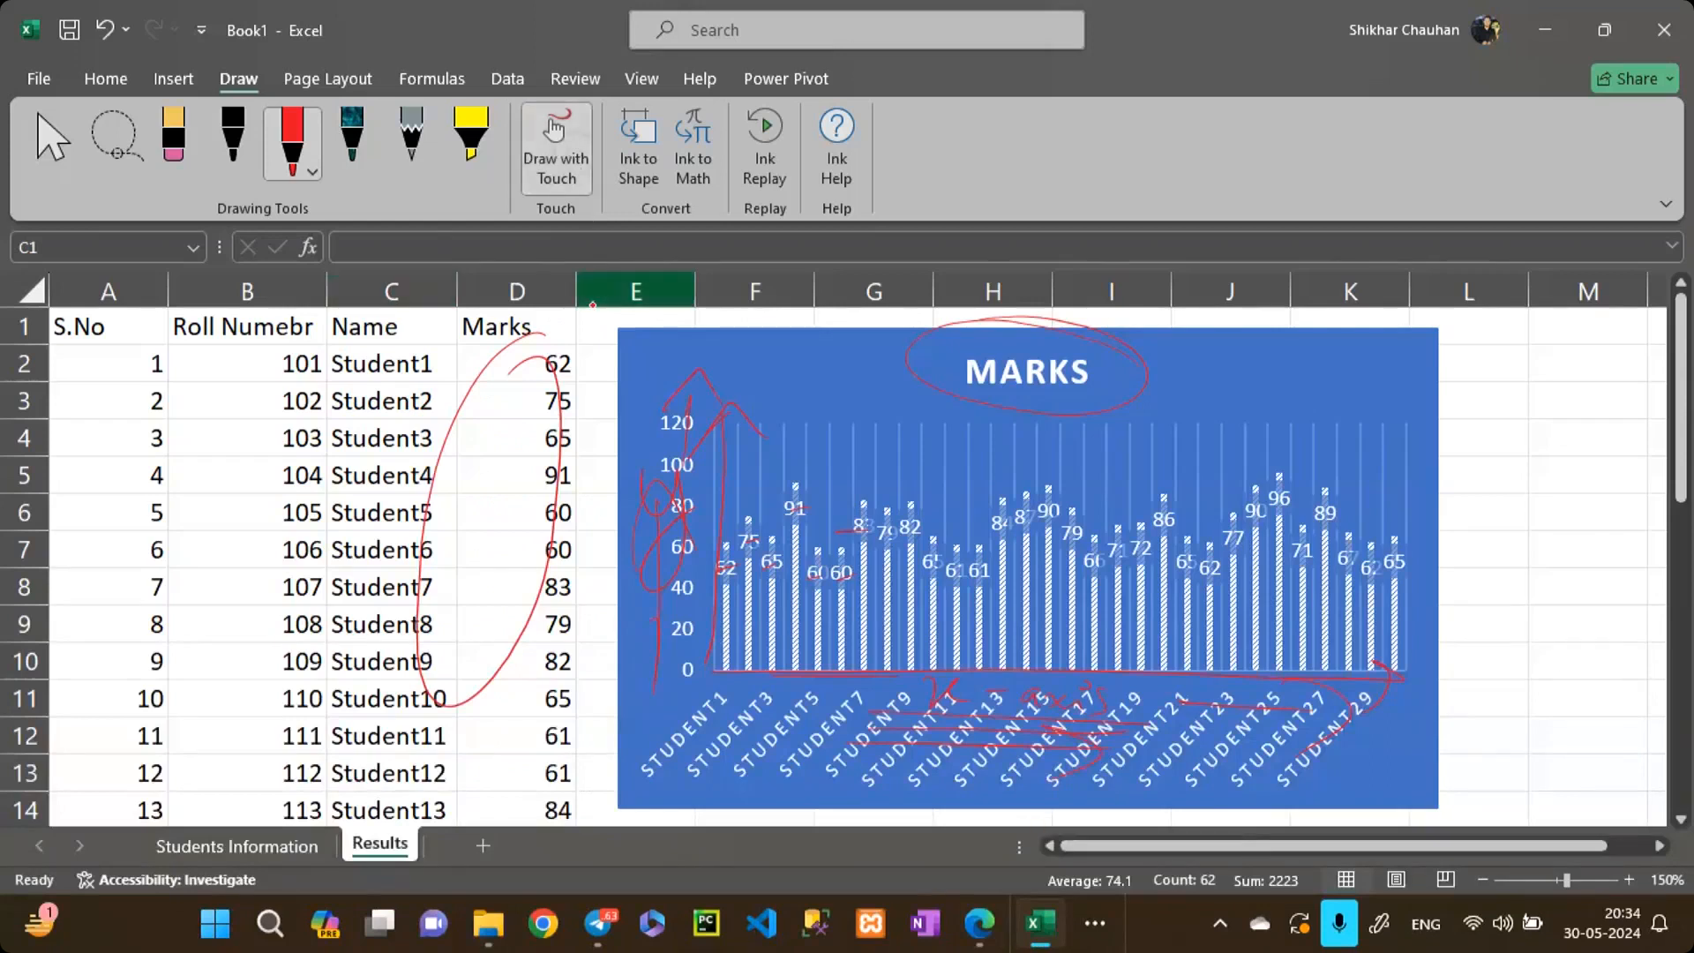
click(181, 138)
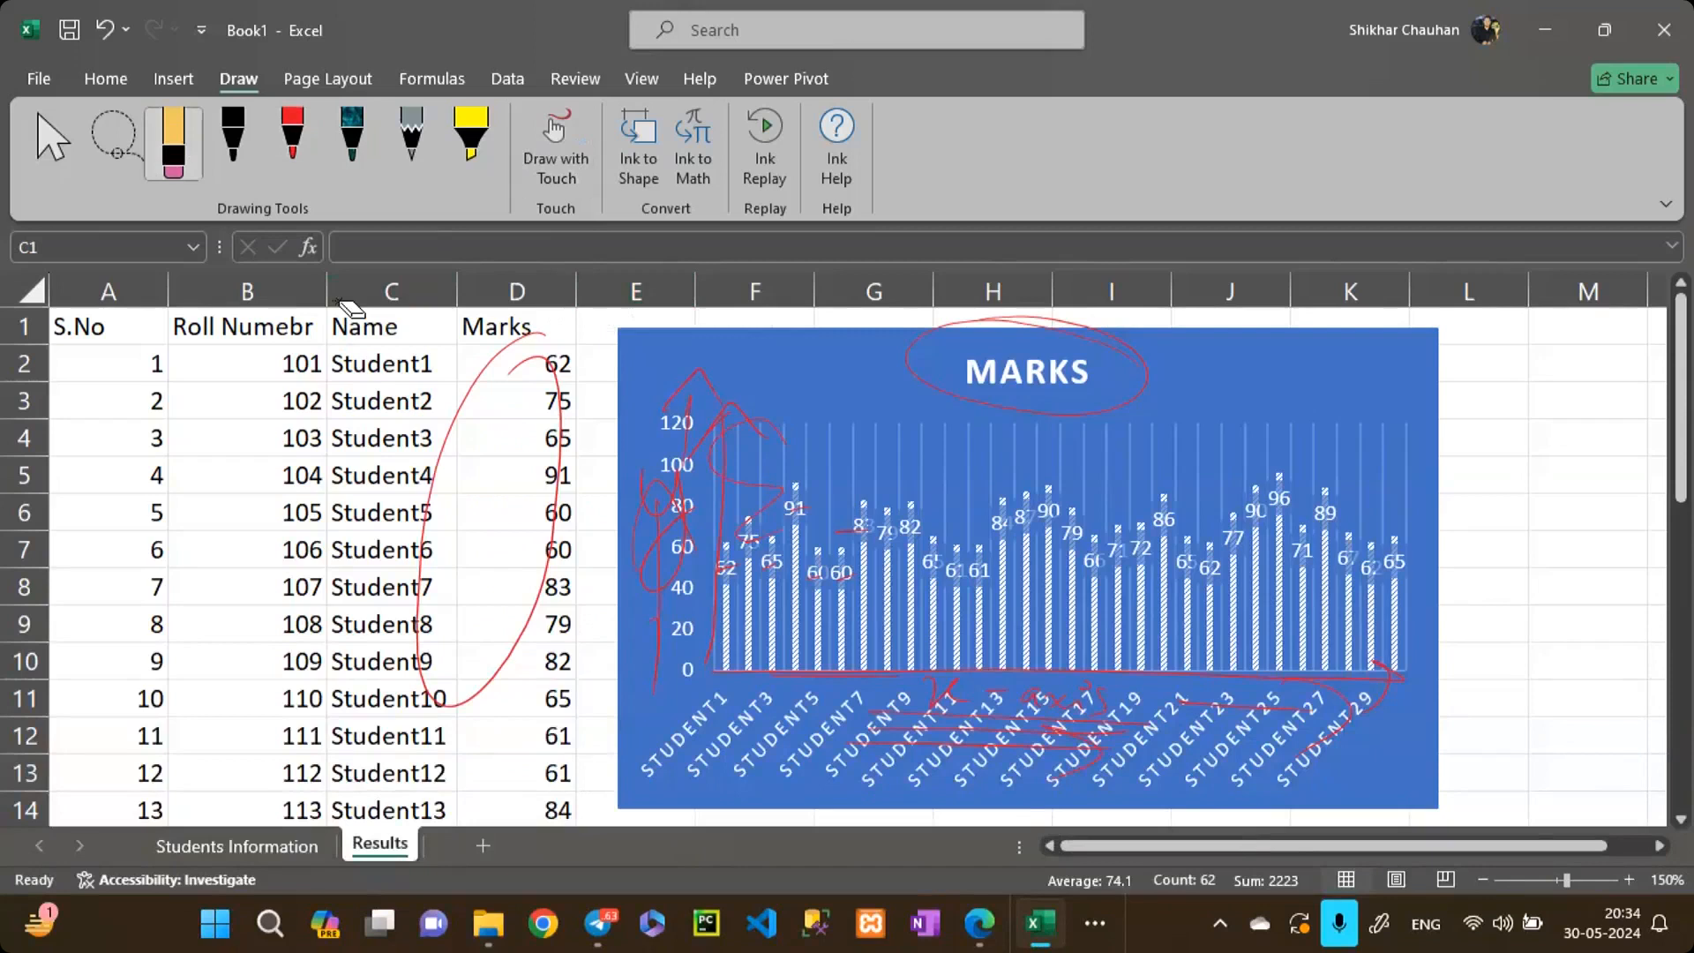
drag(494, 530, 860, 532)
drag(697, 375, 727, 569)
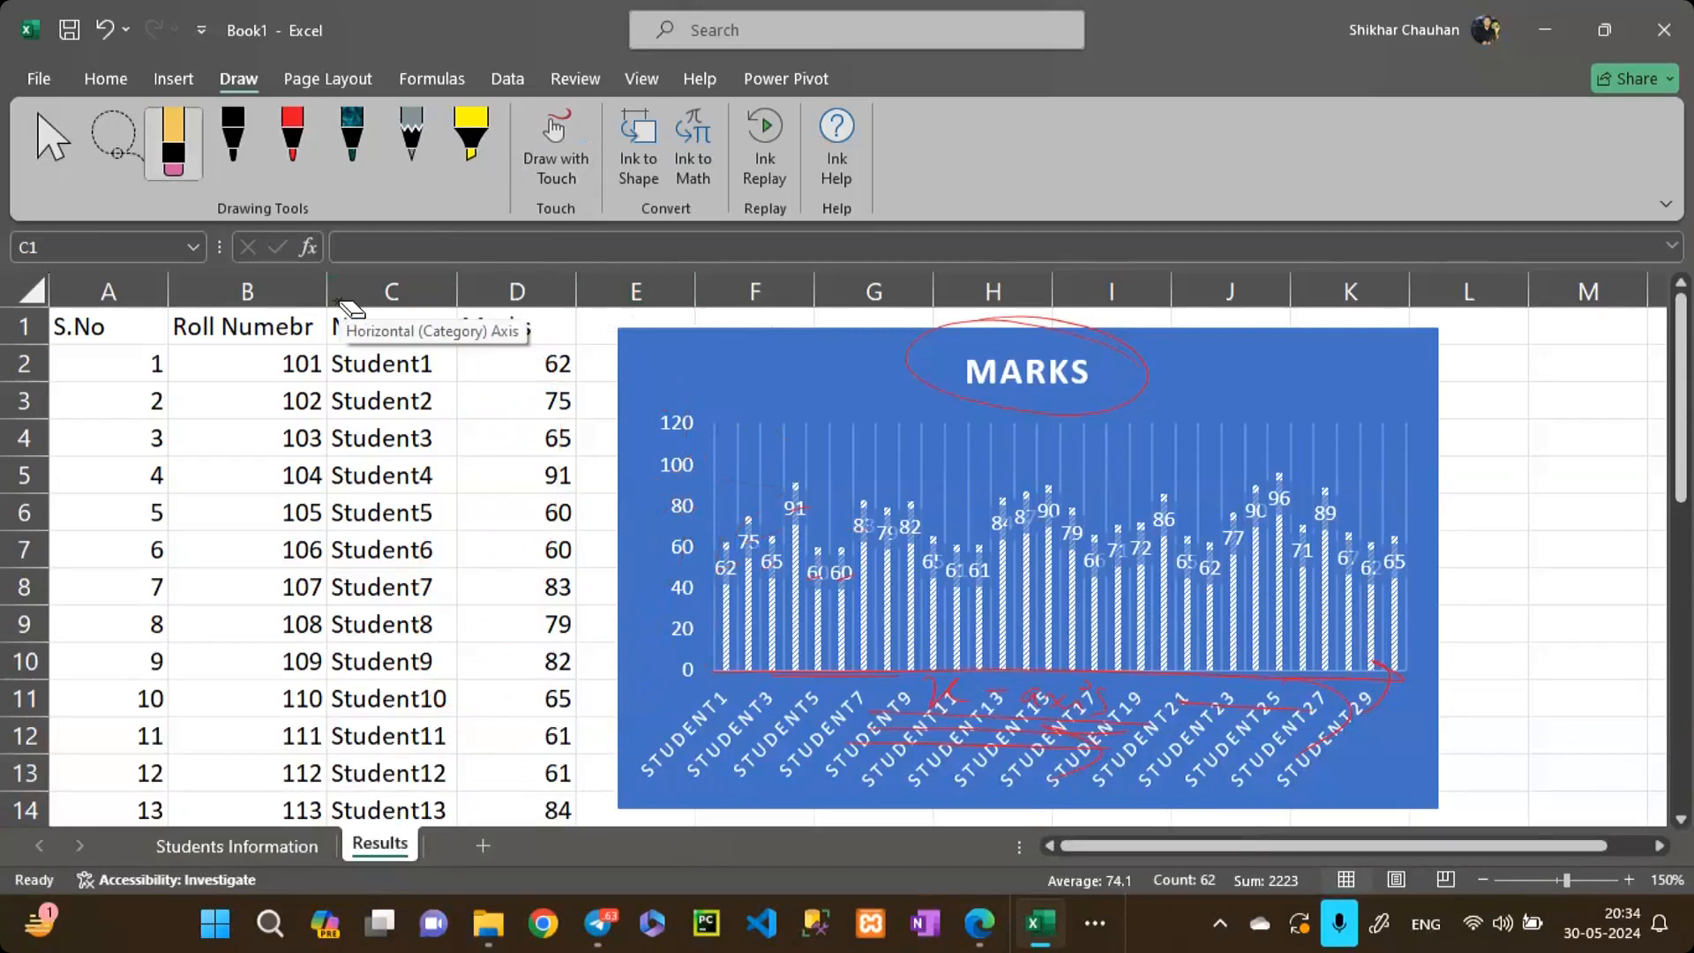
mouse_move(956, 397)
mouse_down()
mouse_move(993, 747)
mouse_move(1059, 729)
mouse_up()
drag(1182, 701, 1337, 728)
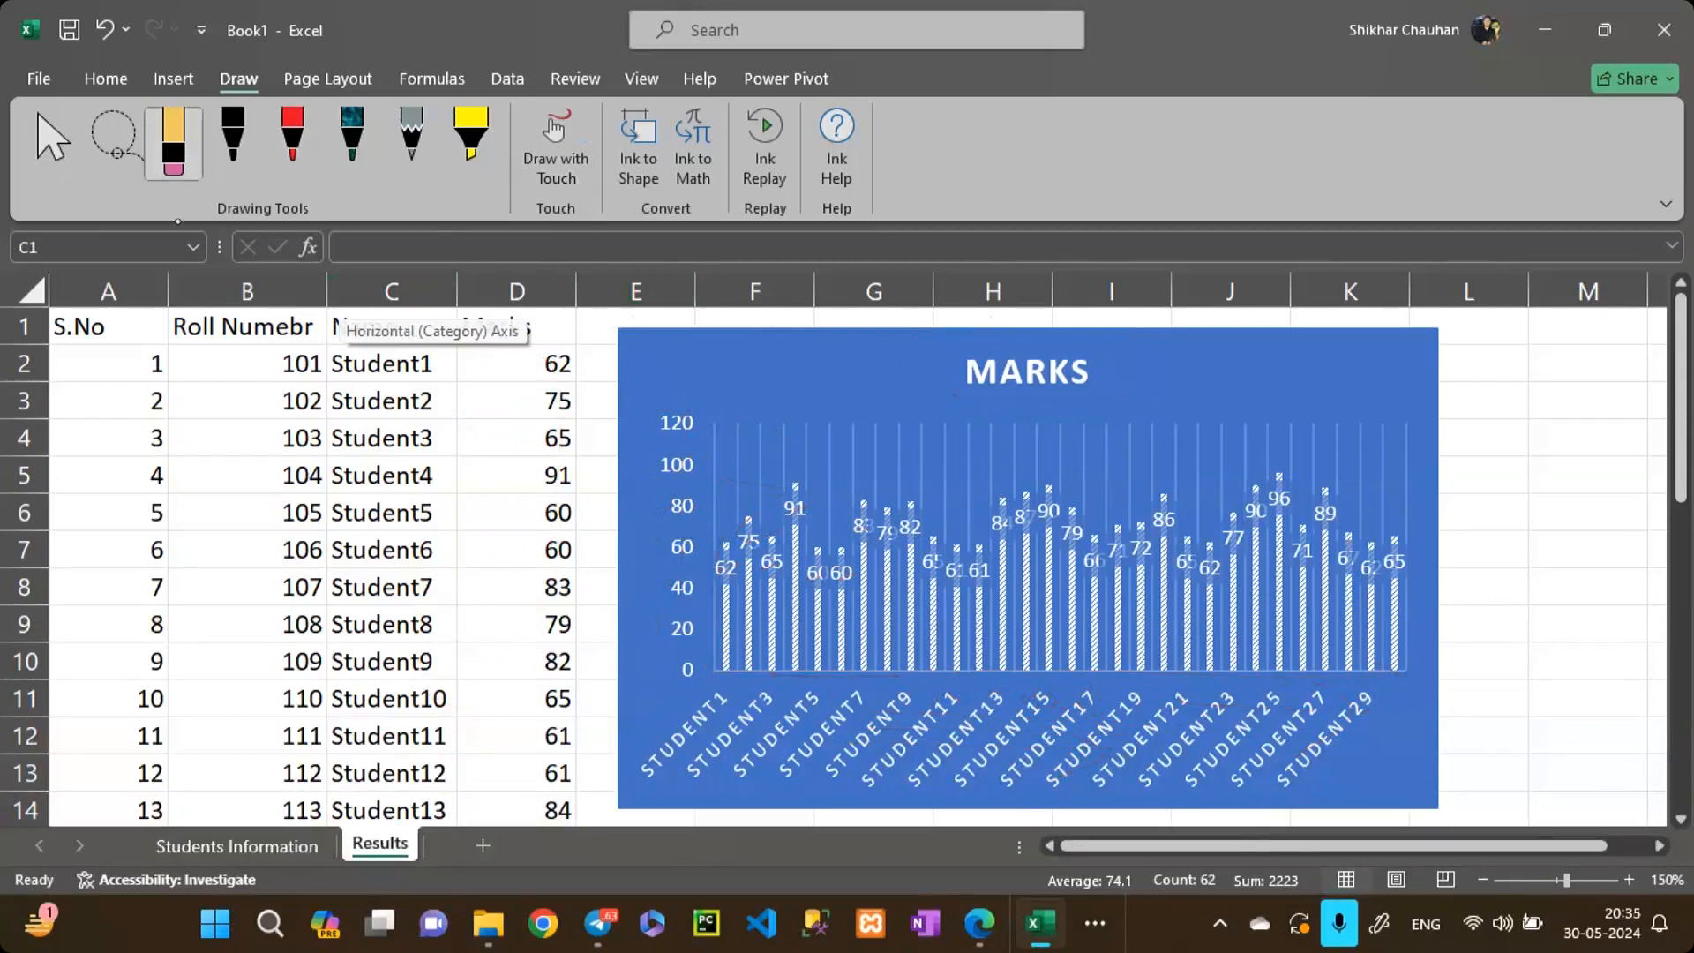
Step: Remove the axes, chart title, data labels and gridlines from the Marks chart
click(53, 141)
click(1210, 399)
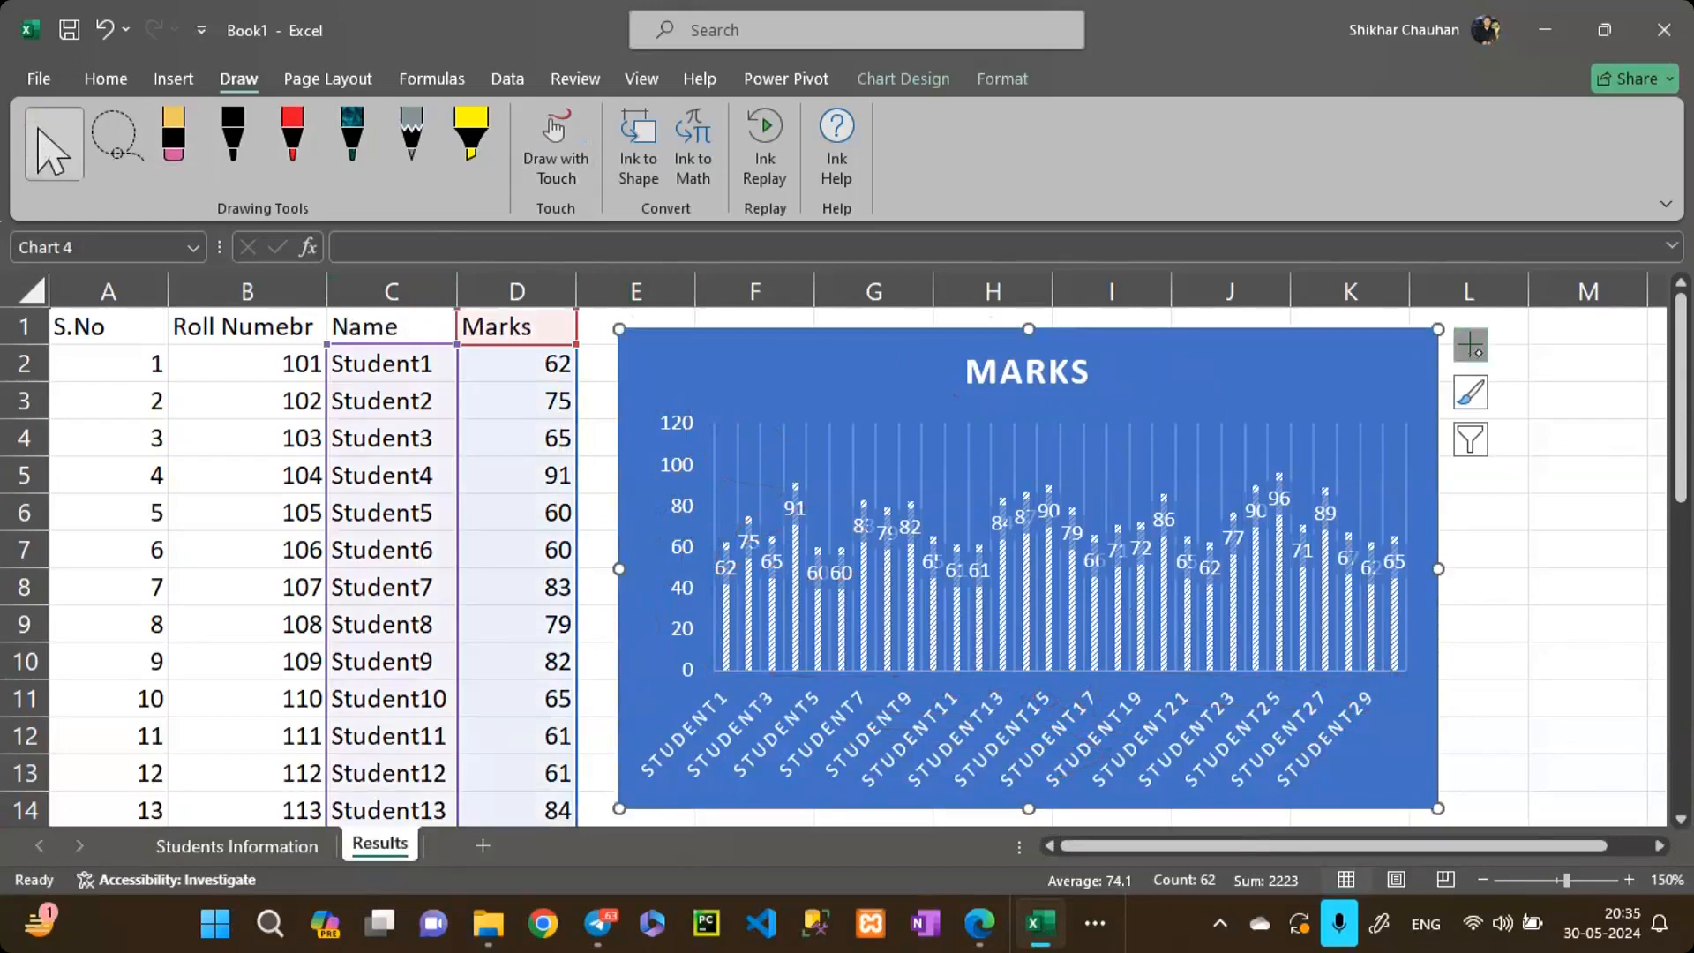
click(1482, 334)
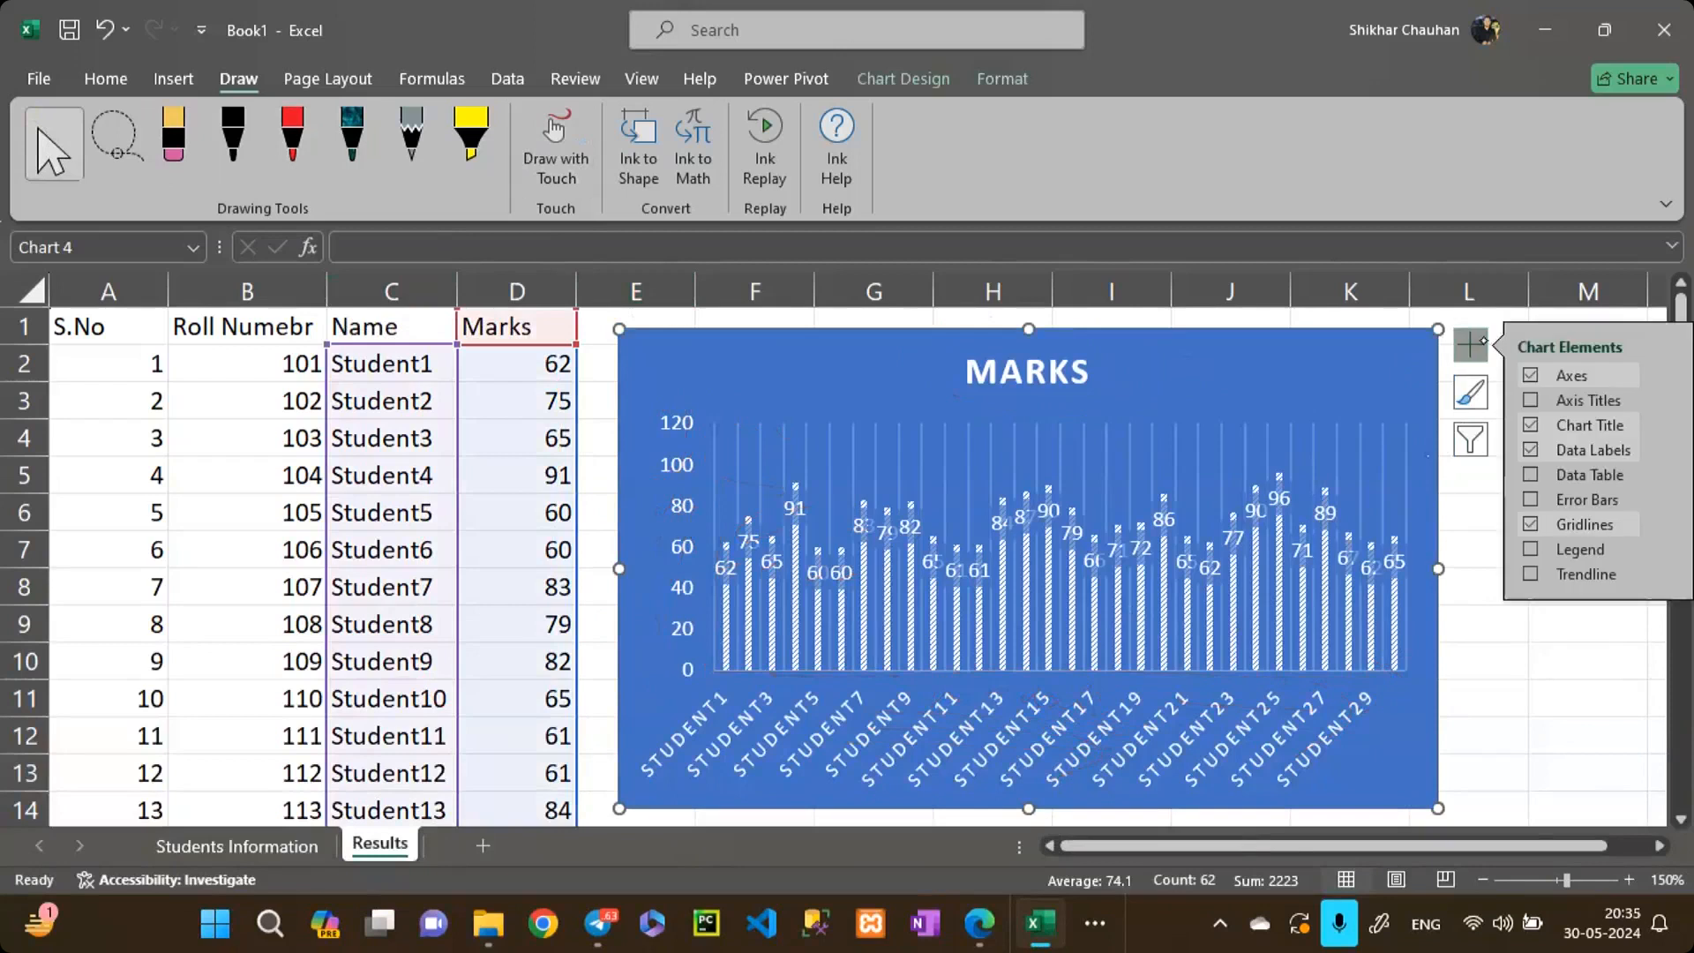
click(1532, 376)
click(1531, 426)
click(1531, 450)
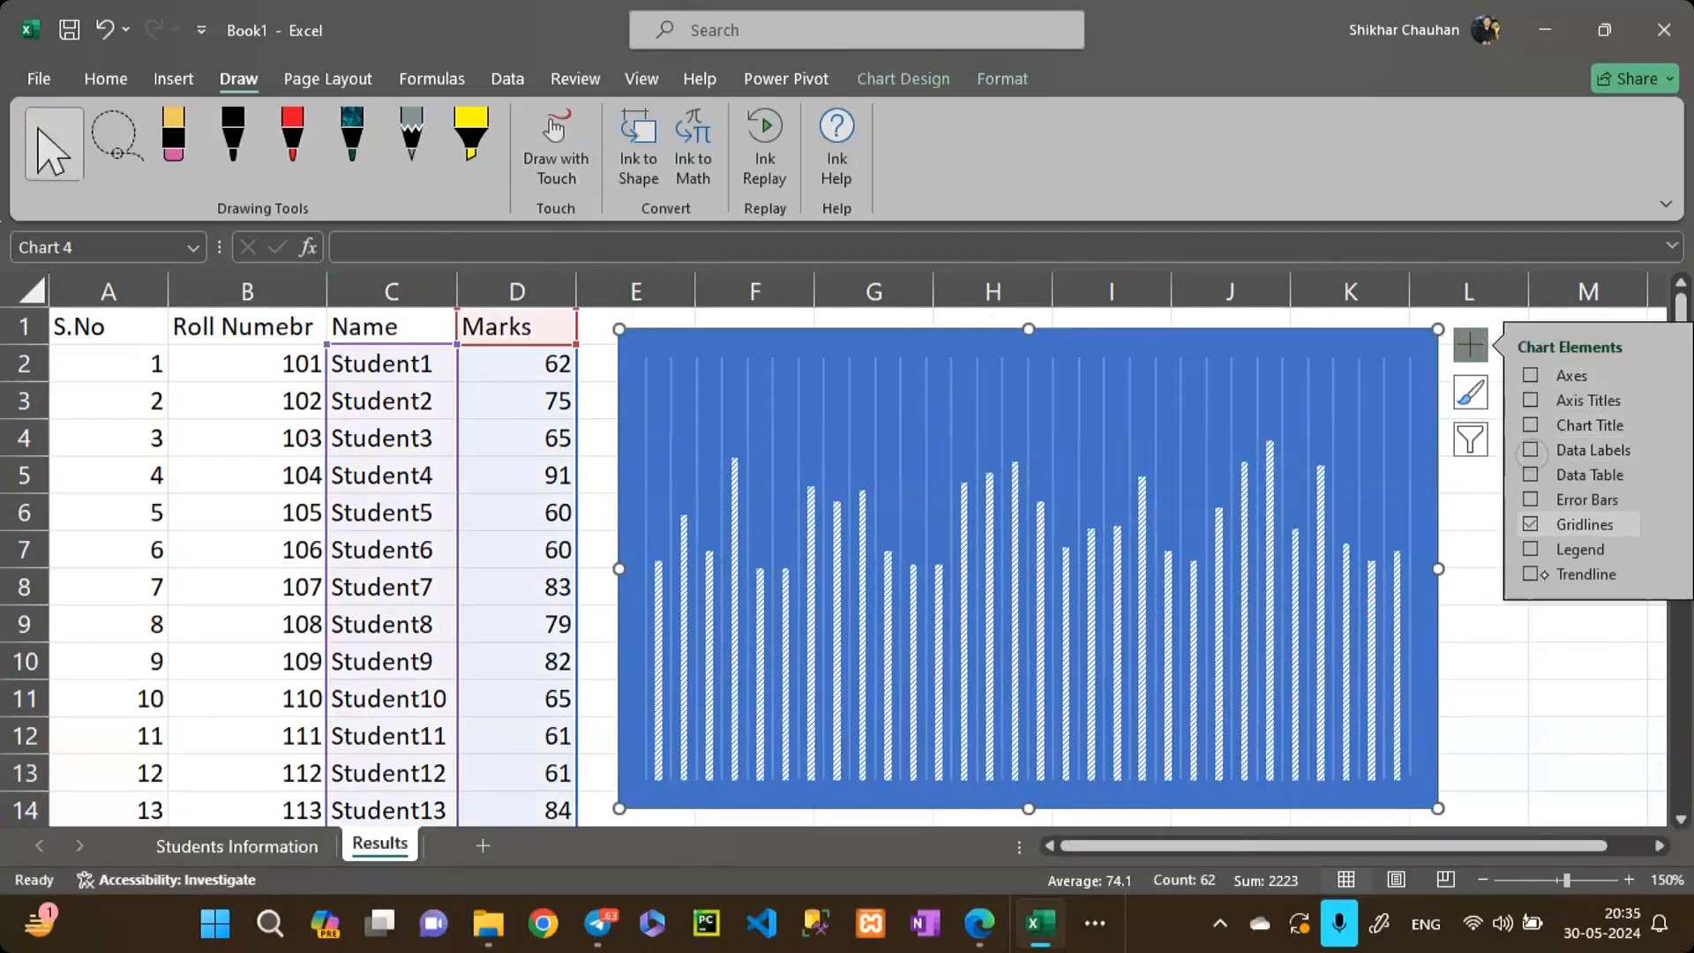
click(1531, 524)
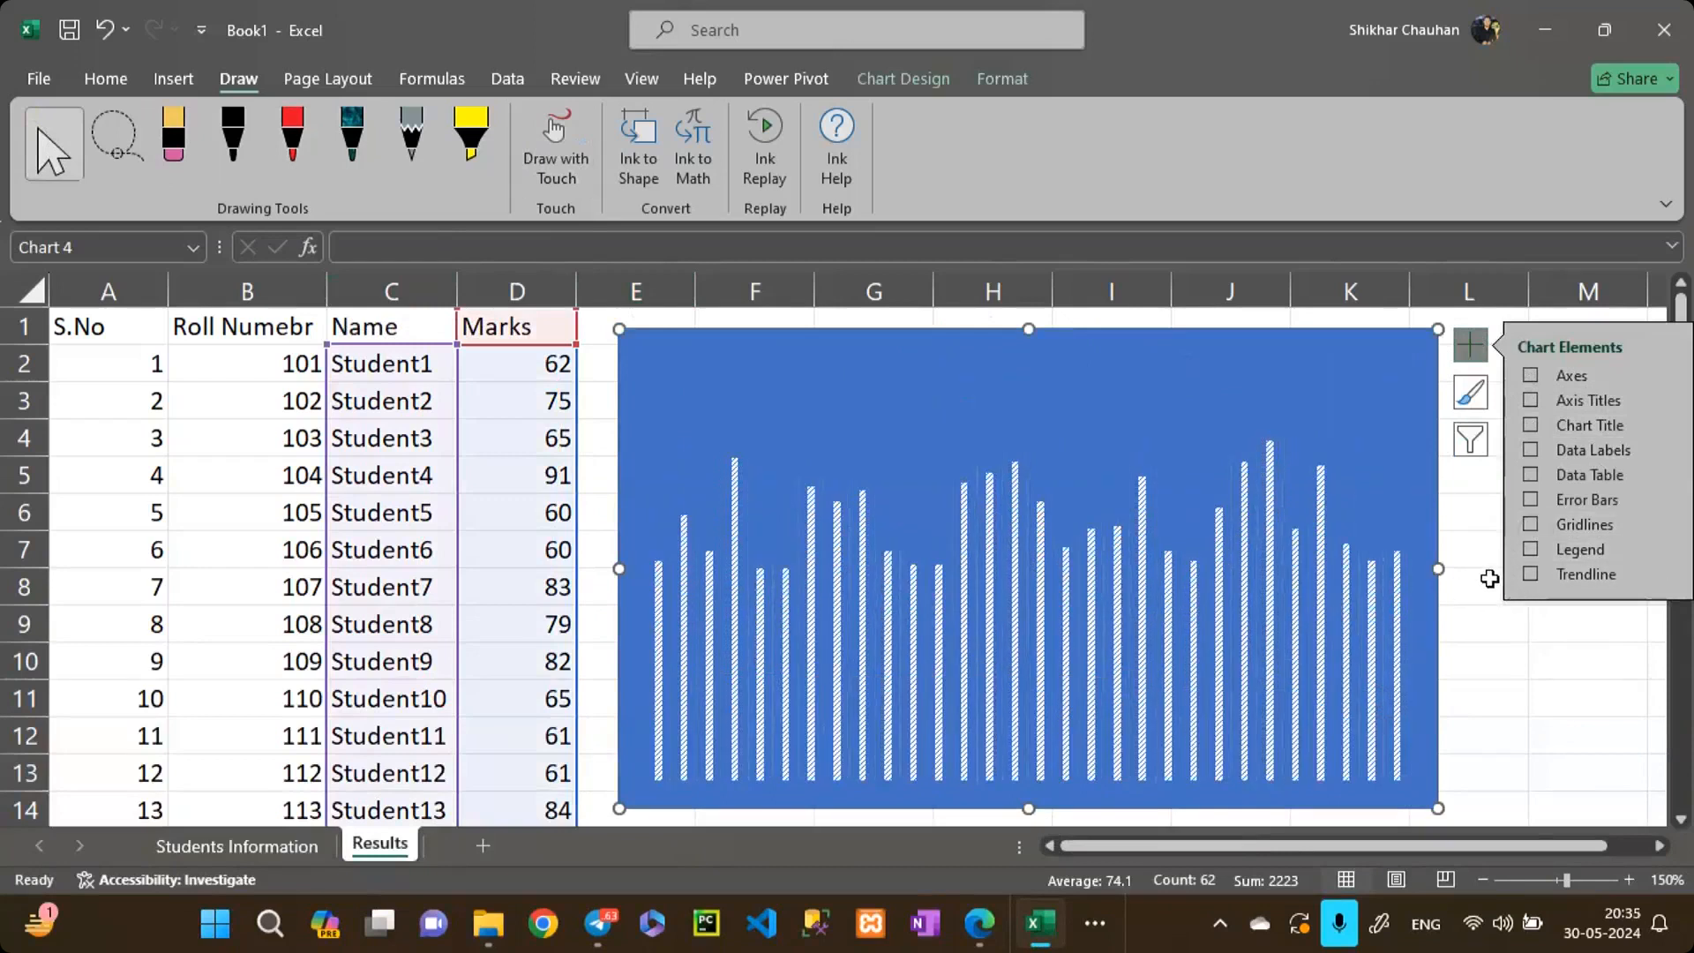
Step: Turn the chart's axes back on and add axis titles
click(1531, 375)
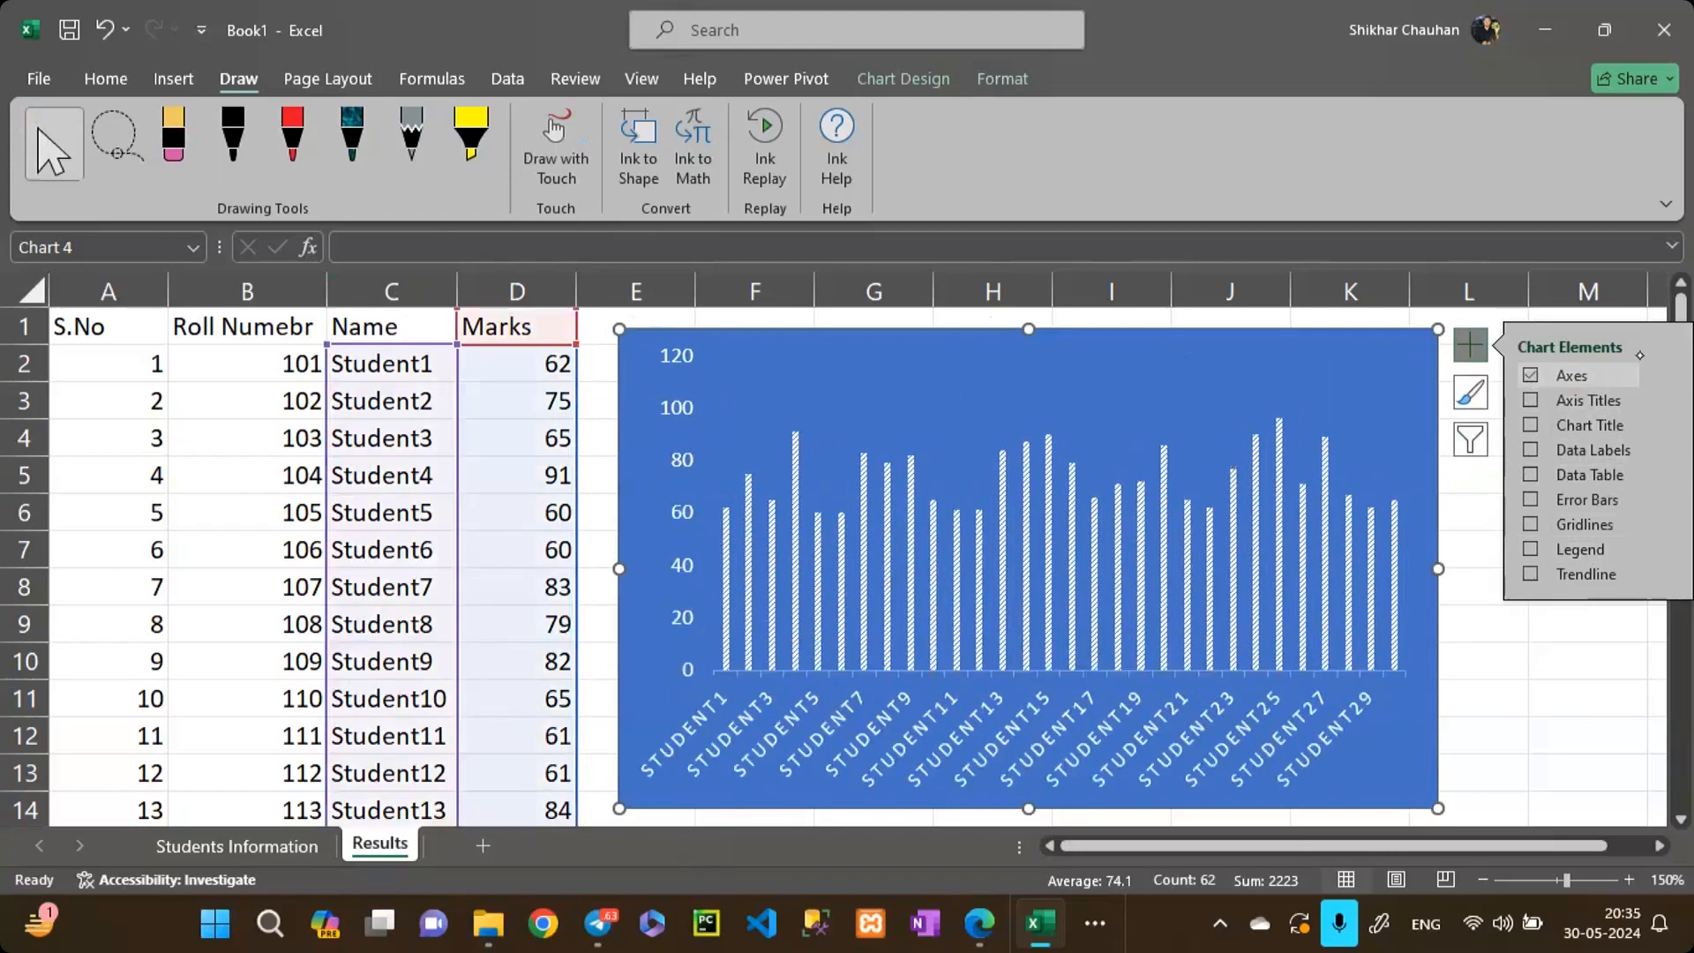
click(1530, 399)
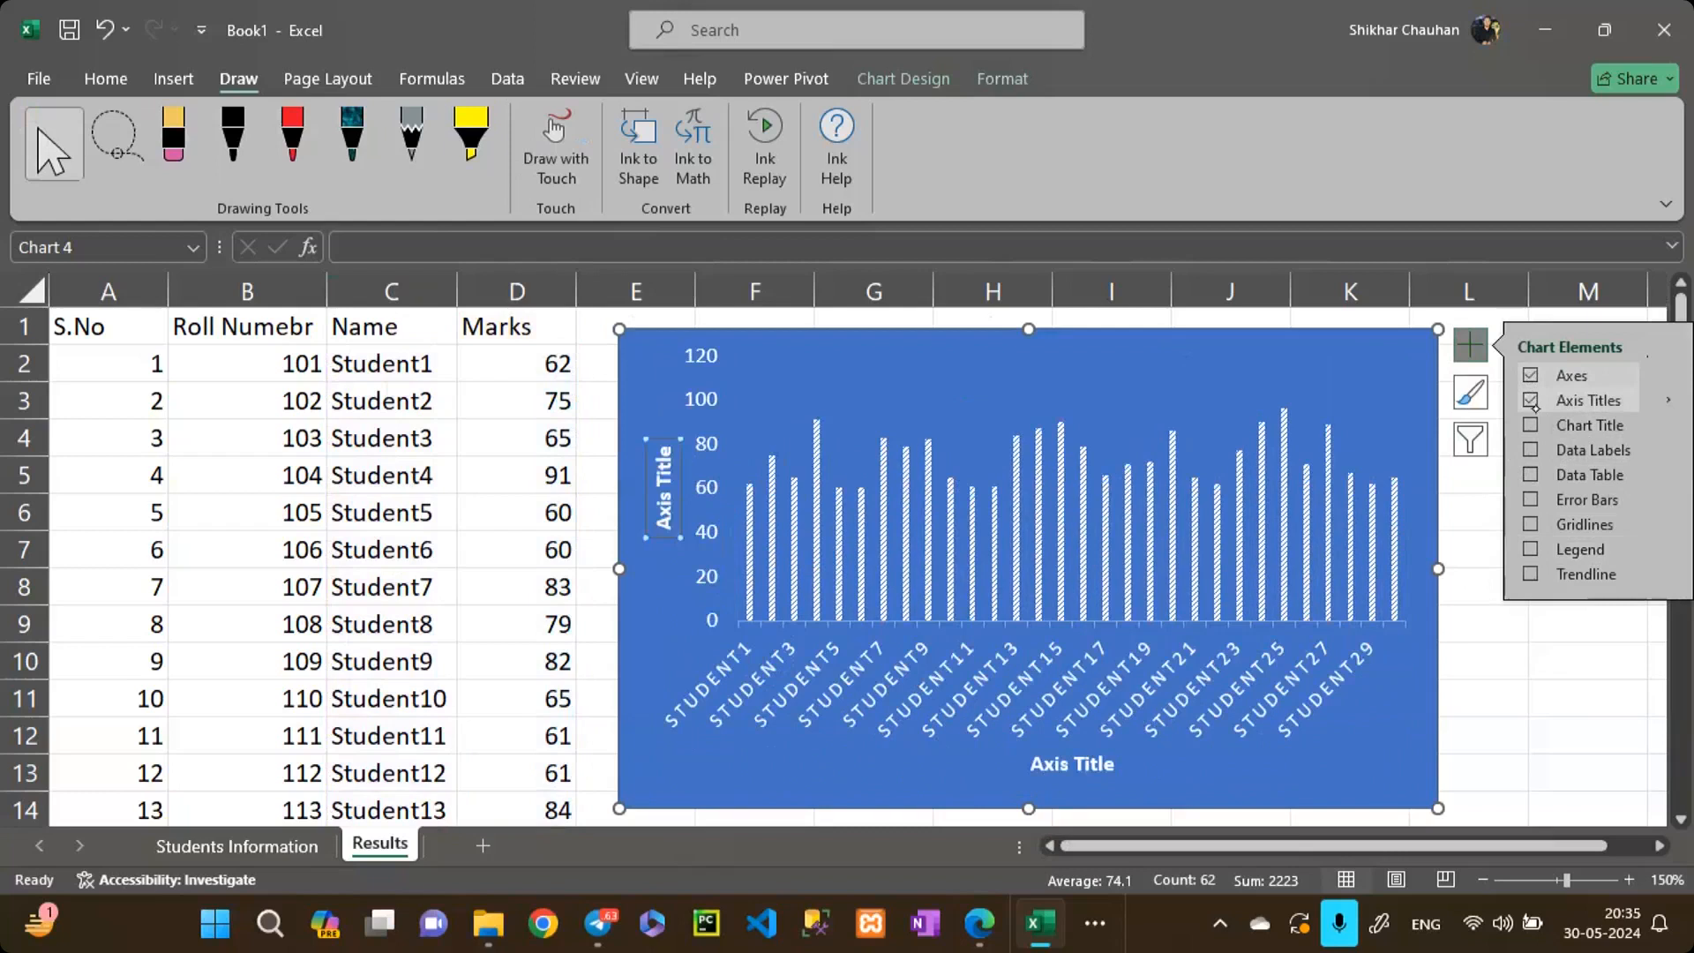
click(1530, 425)
click(1529, 424)
Step: Change the horizontal axis title to Student Name
click(1069, 766)
click(1112, 767)
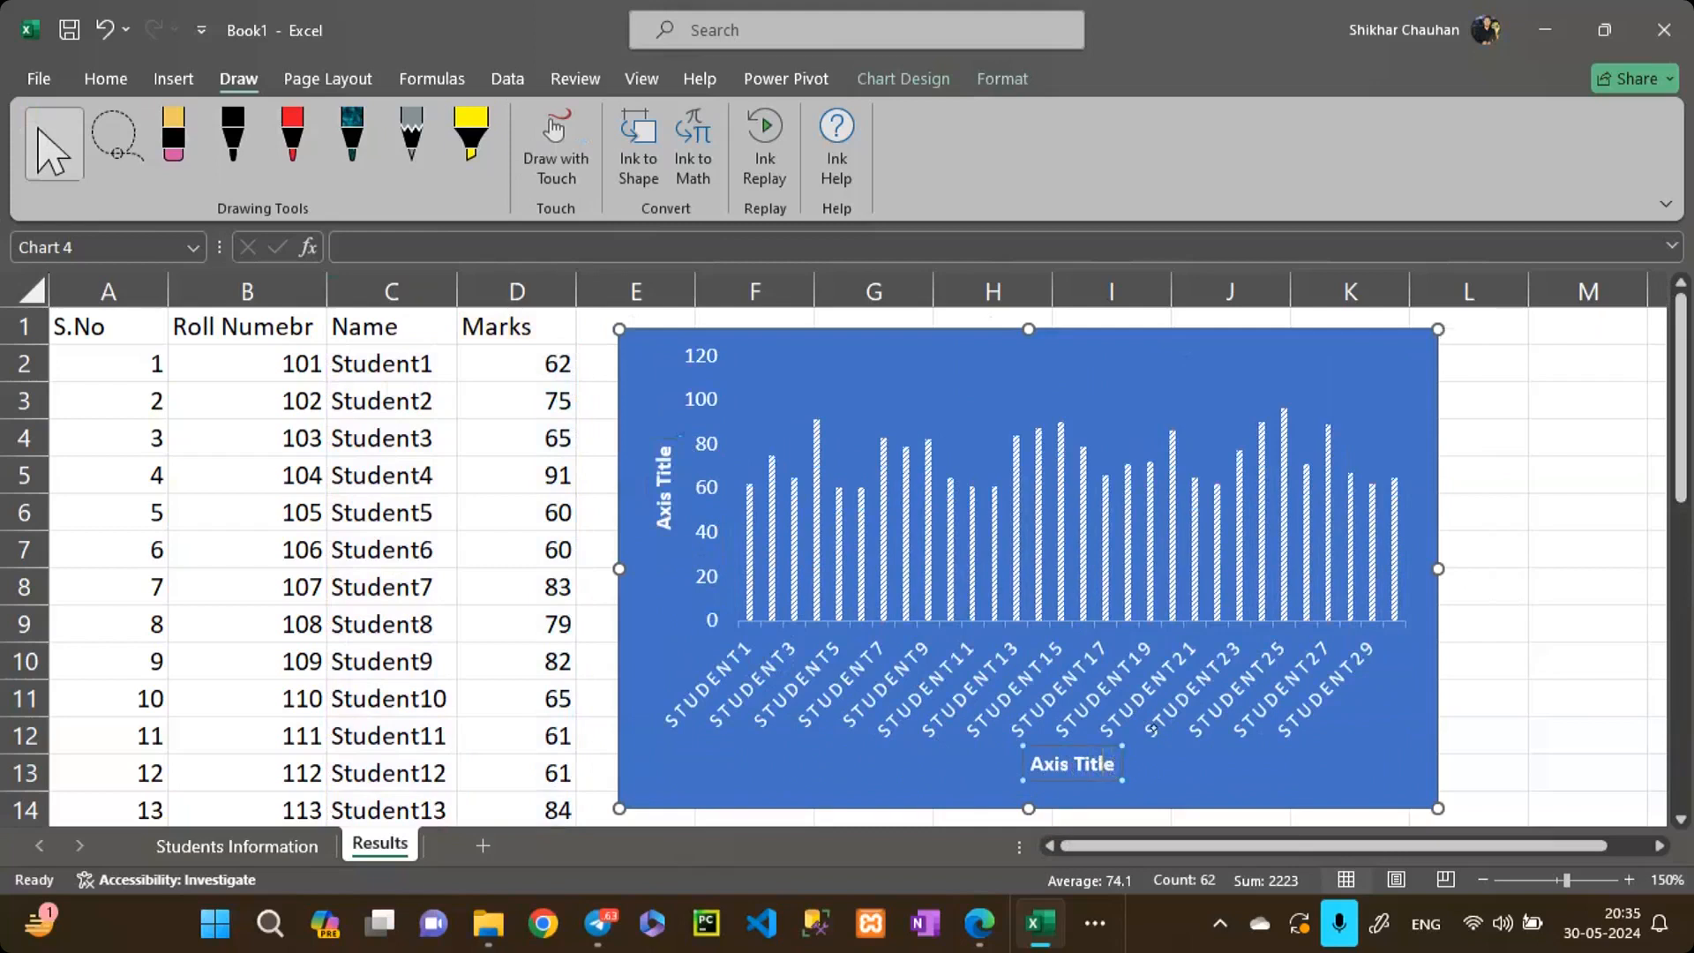
key(BackSpace)
key(BackSpace)
key(BackSpace)
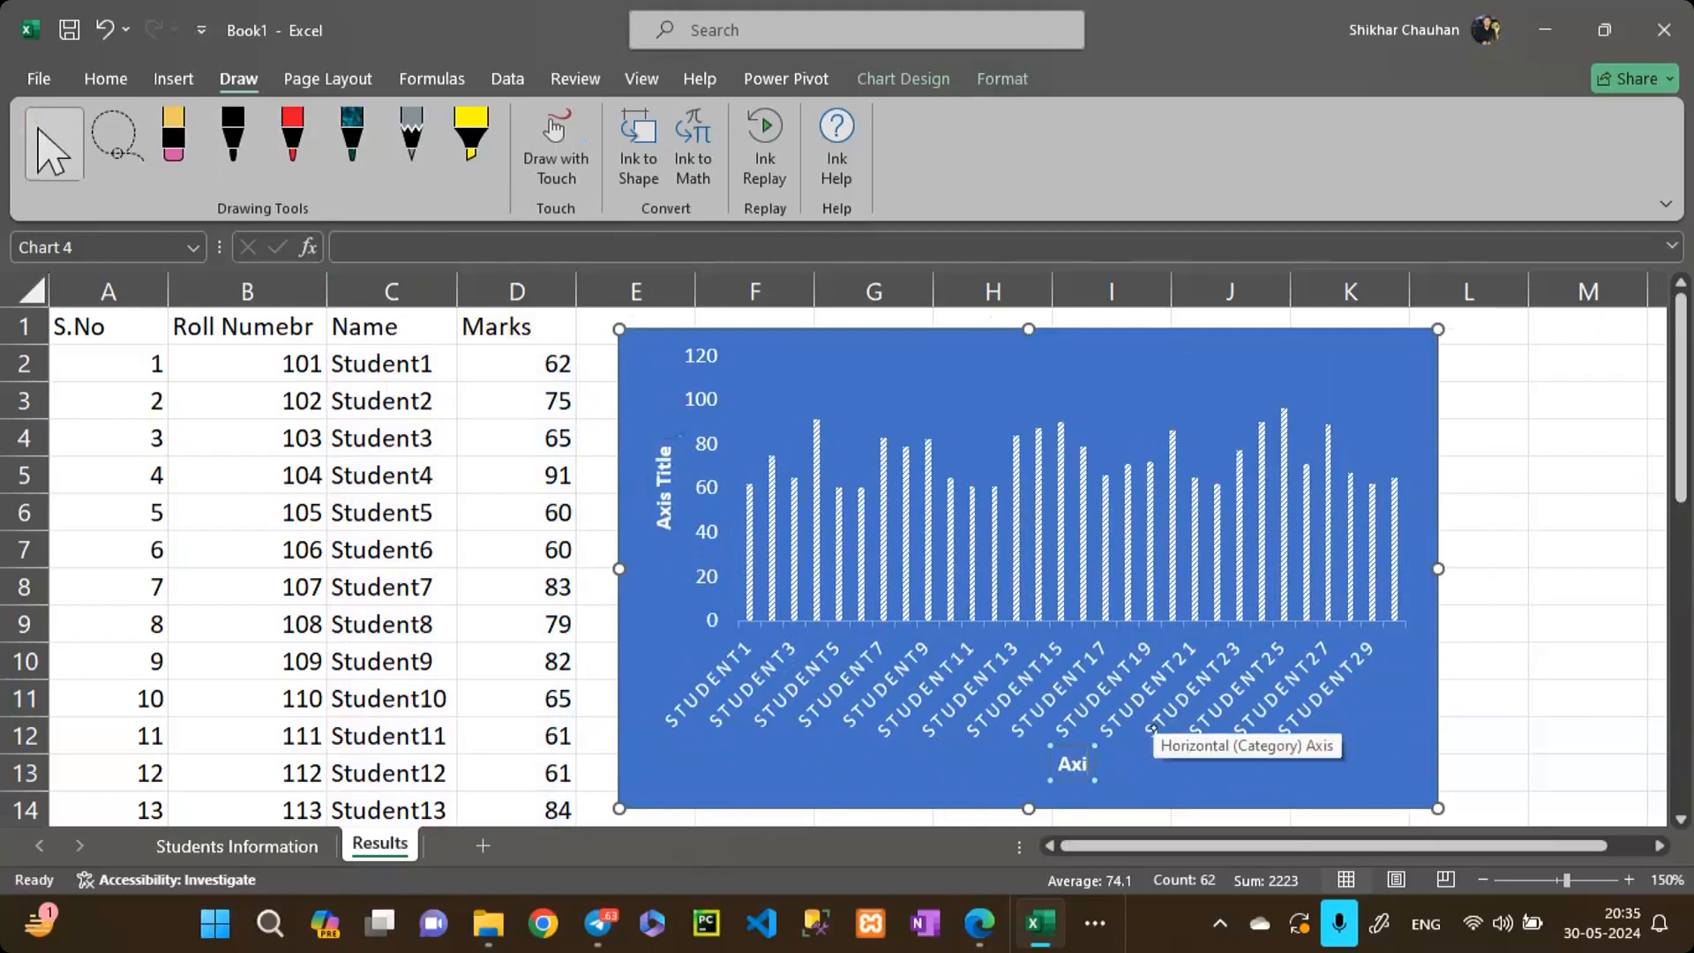
text(uned)
key(BackSpace)
key(BackSpace)
key(BackSpace)
text(dent Mar)
key(BackSpace)
key(BackSpace)
key(BackSpace)
key(BackSpace)
text(Name)
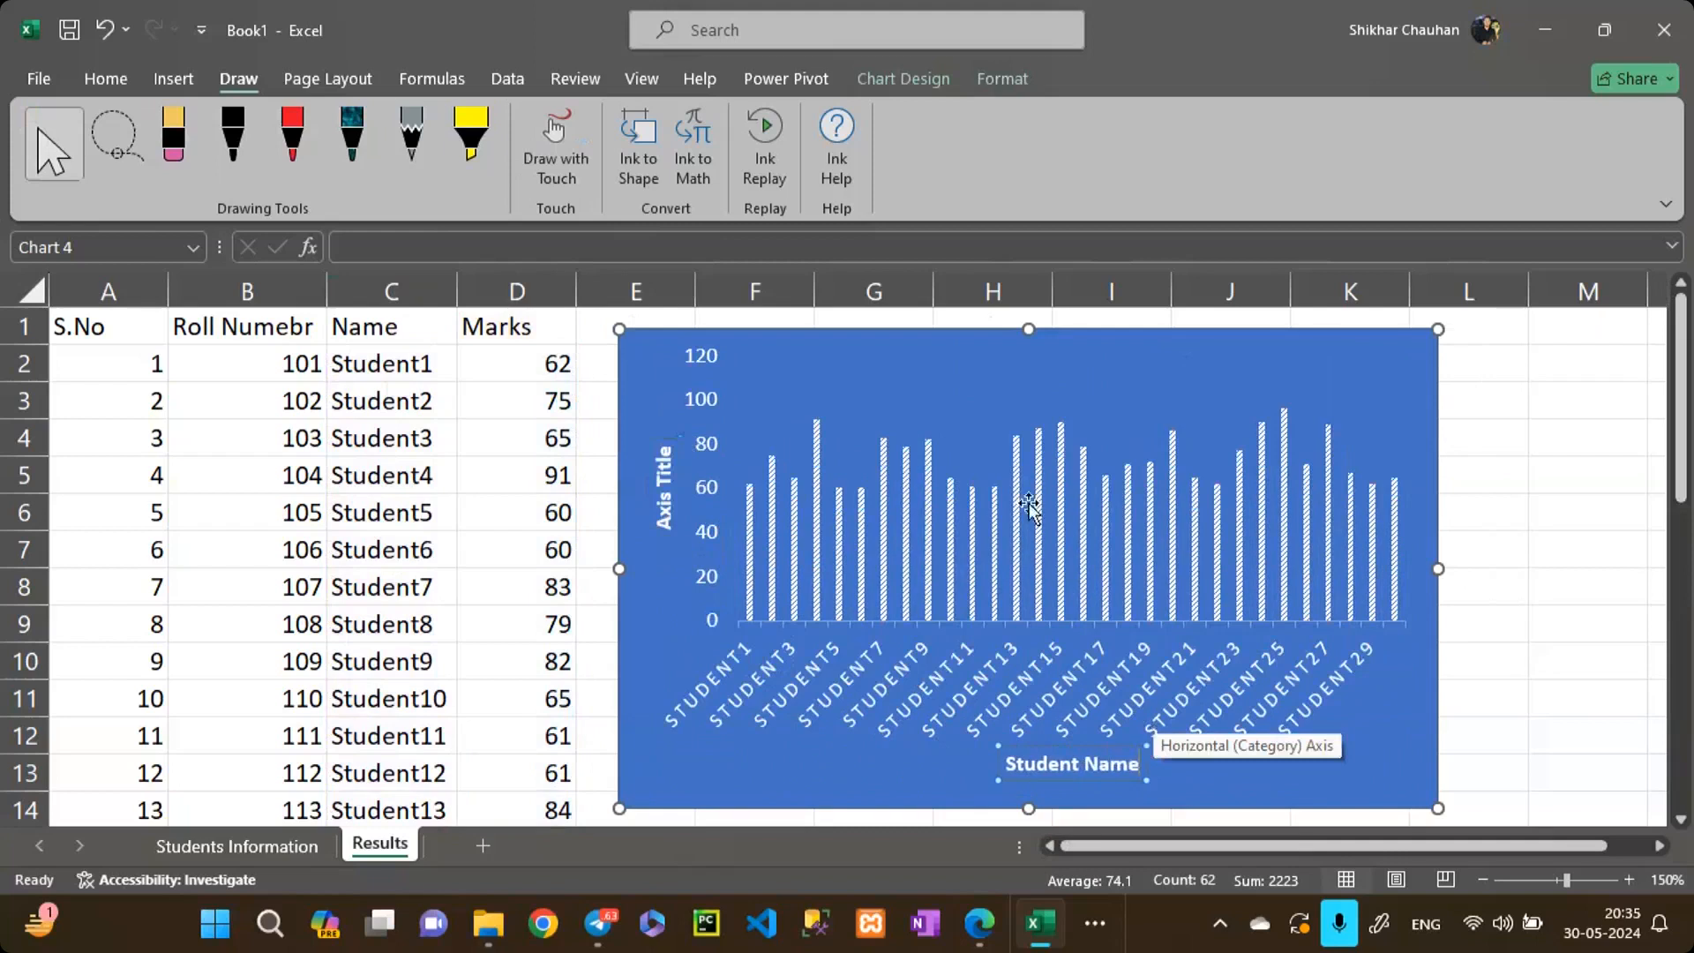
Step: Change the vertical axis title to Marks Obtained and close the axis title formatting options
double_click(663, 484)
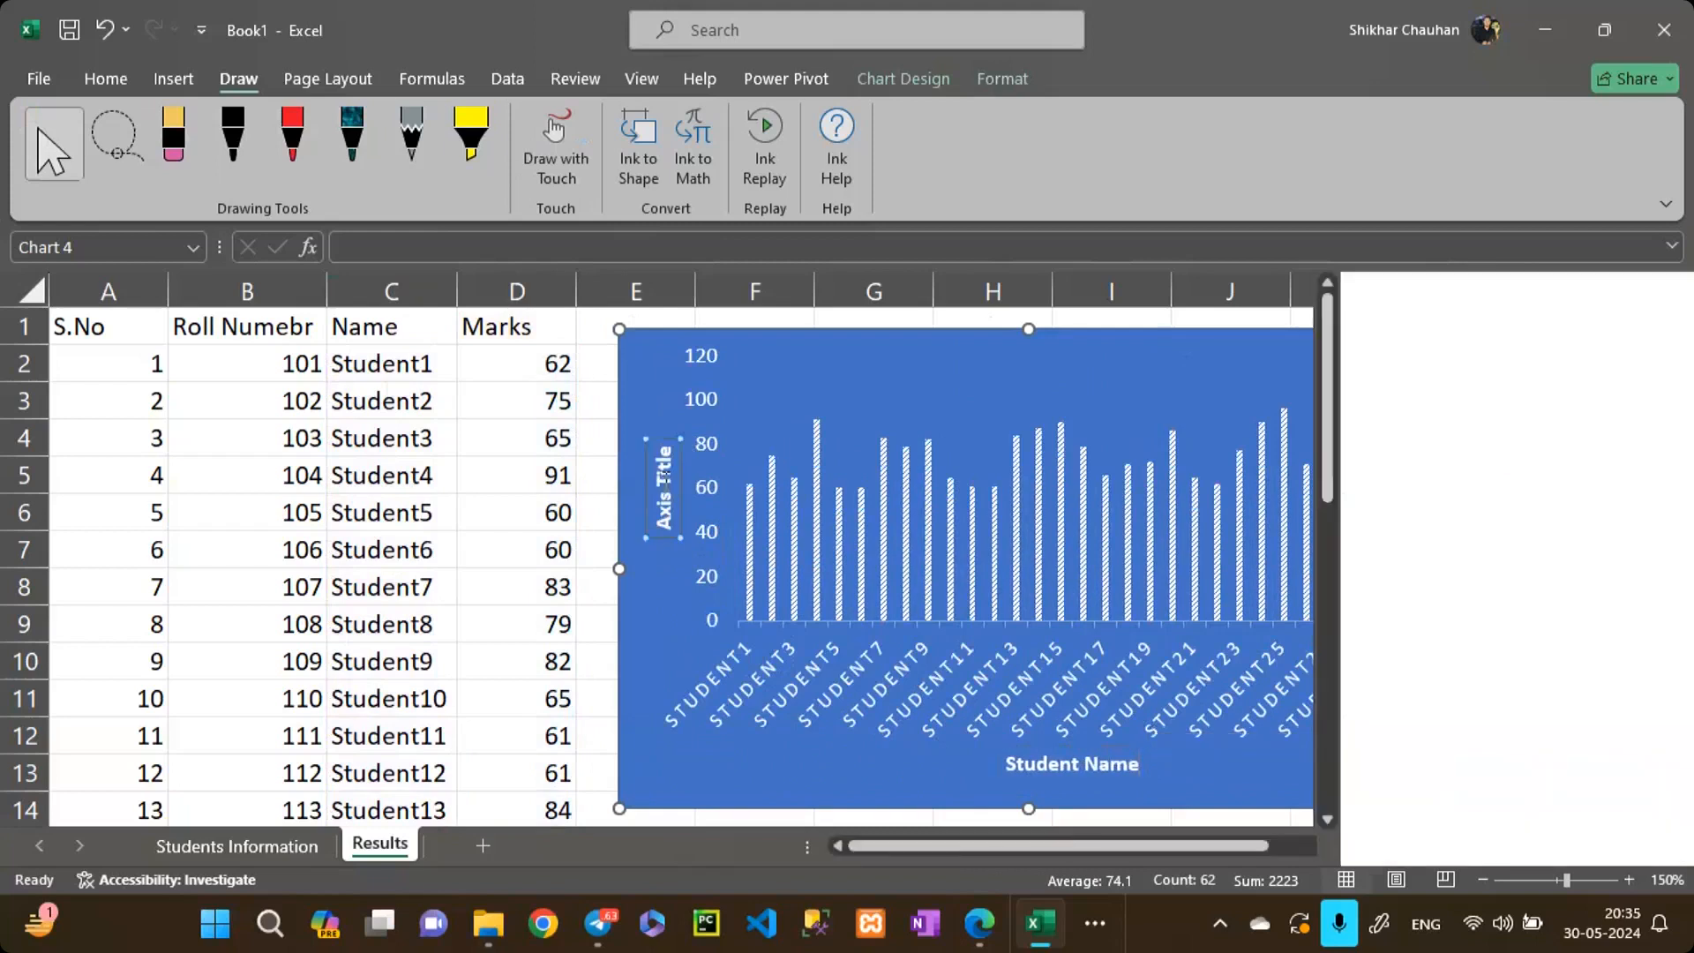
double_click(664, 480)
key(BackSpace)
key(BackSpace)
key(BackSpace)
key(BackSpace)
key(BackSpace)
key(BackSpace)
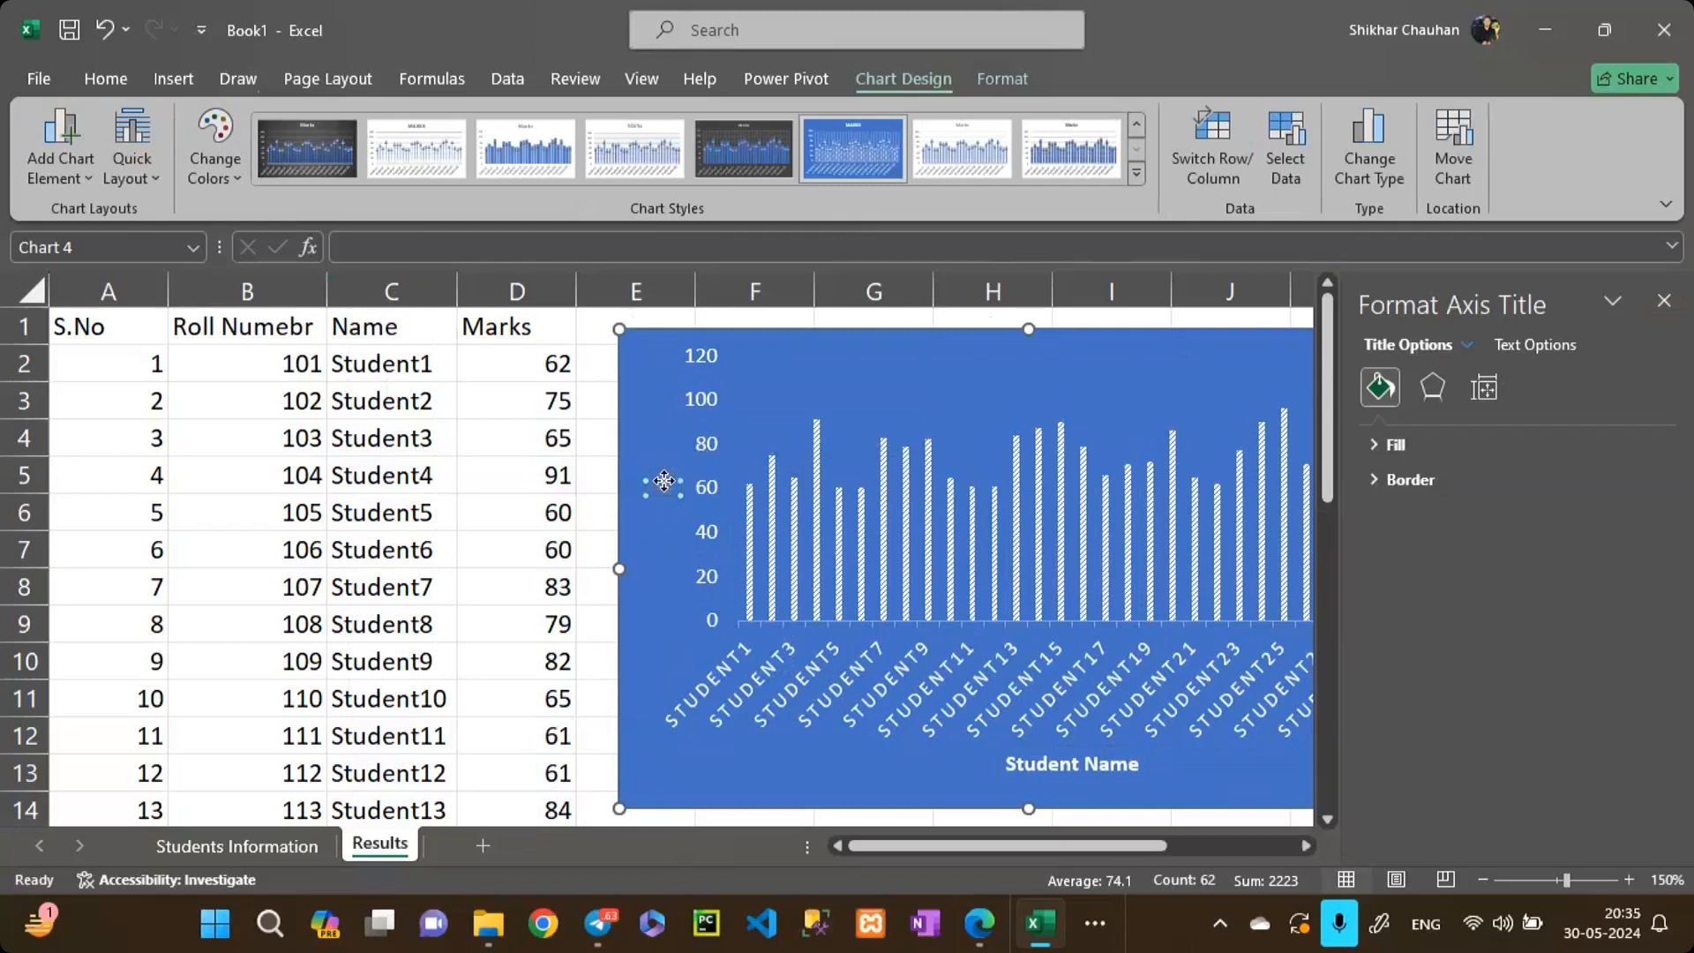
text(MArks)
key(BackSpace)
key(BackSpace)
text(ks Obtained)
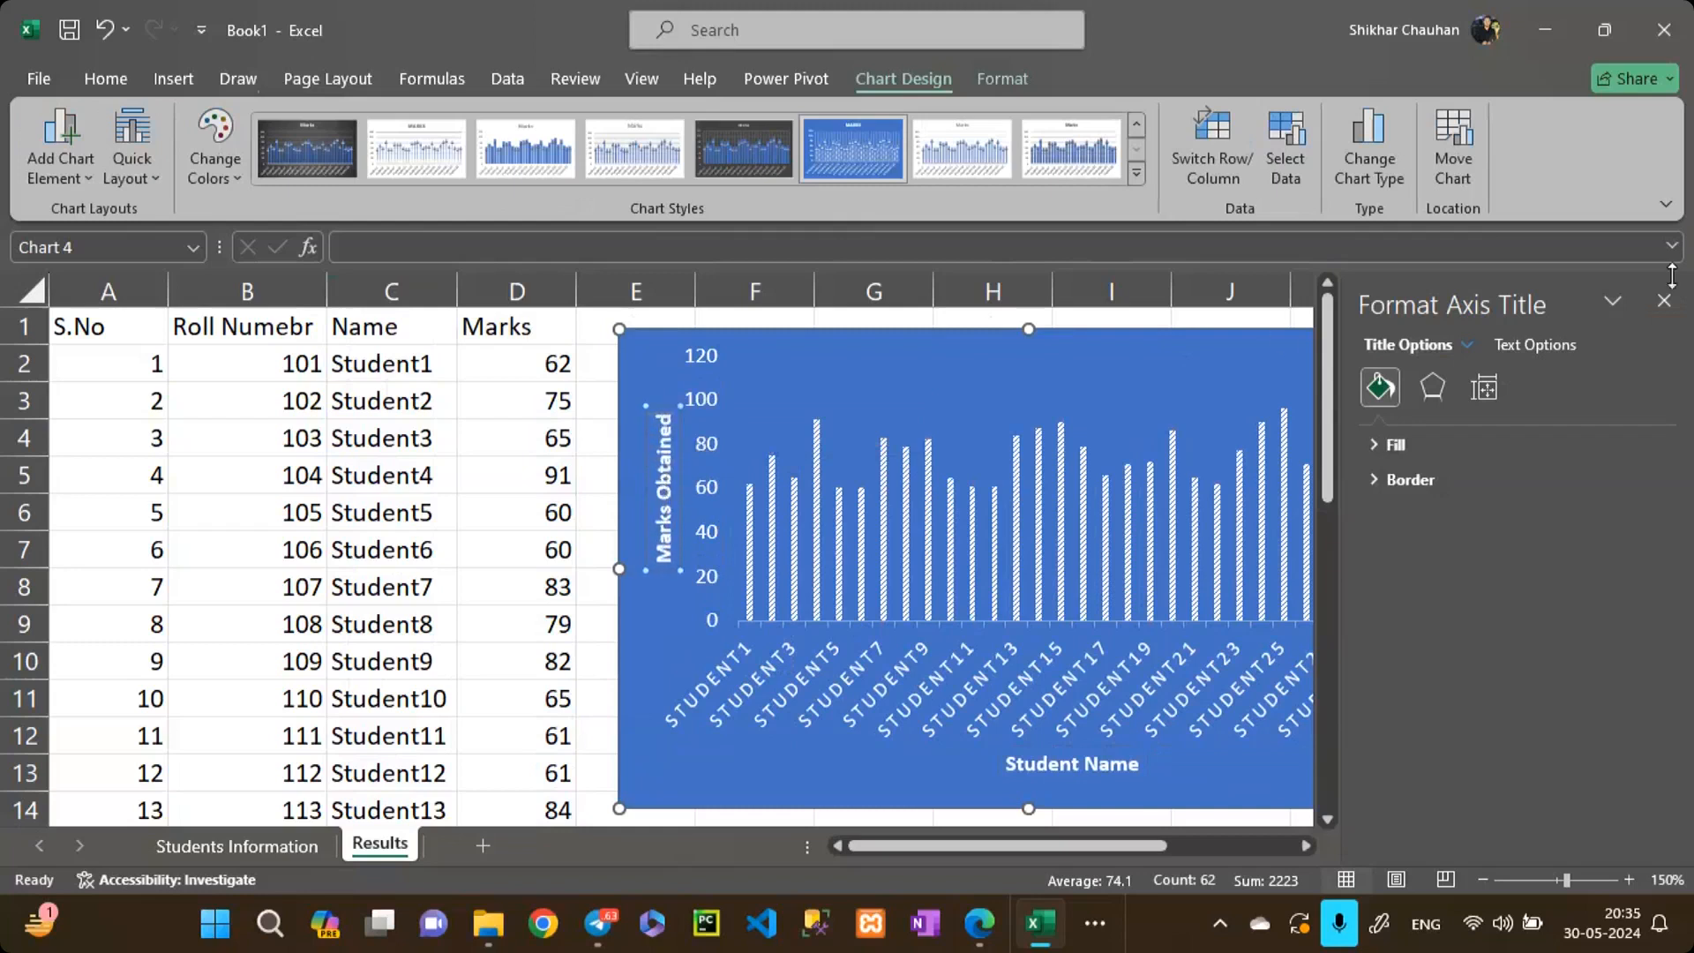
click(1664, 301)
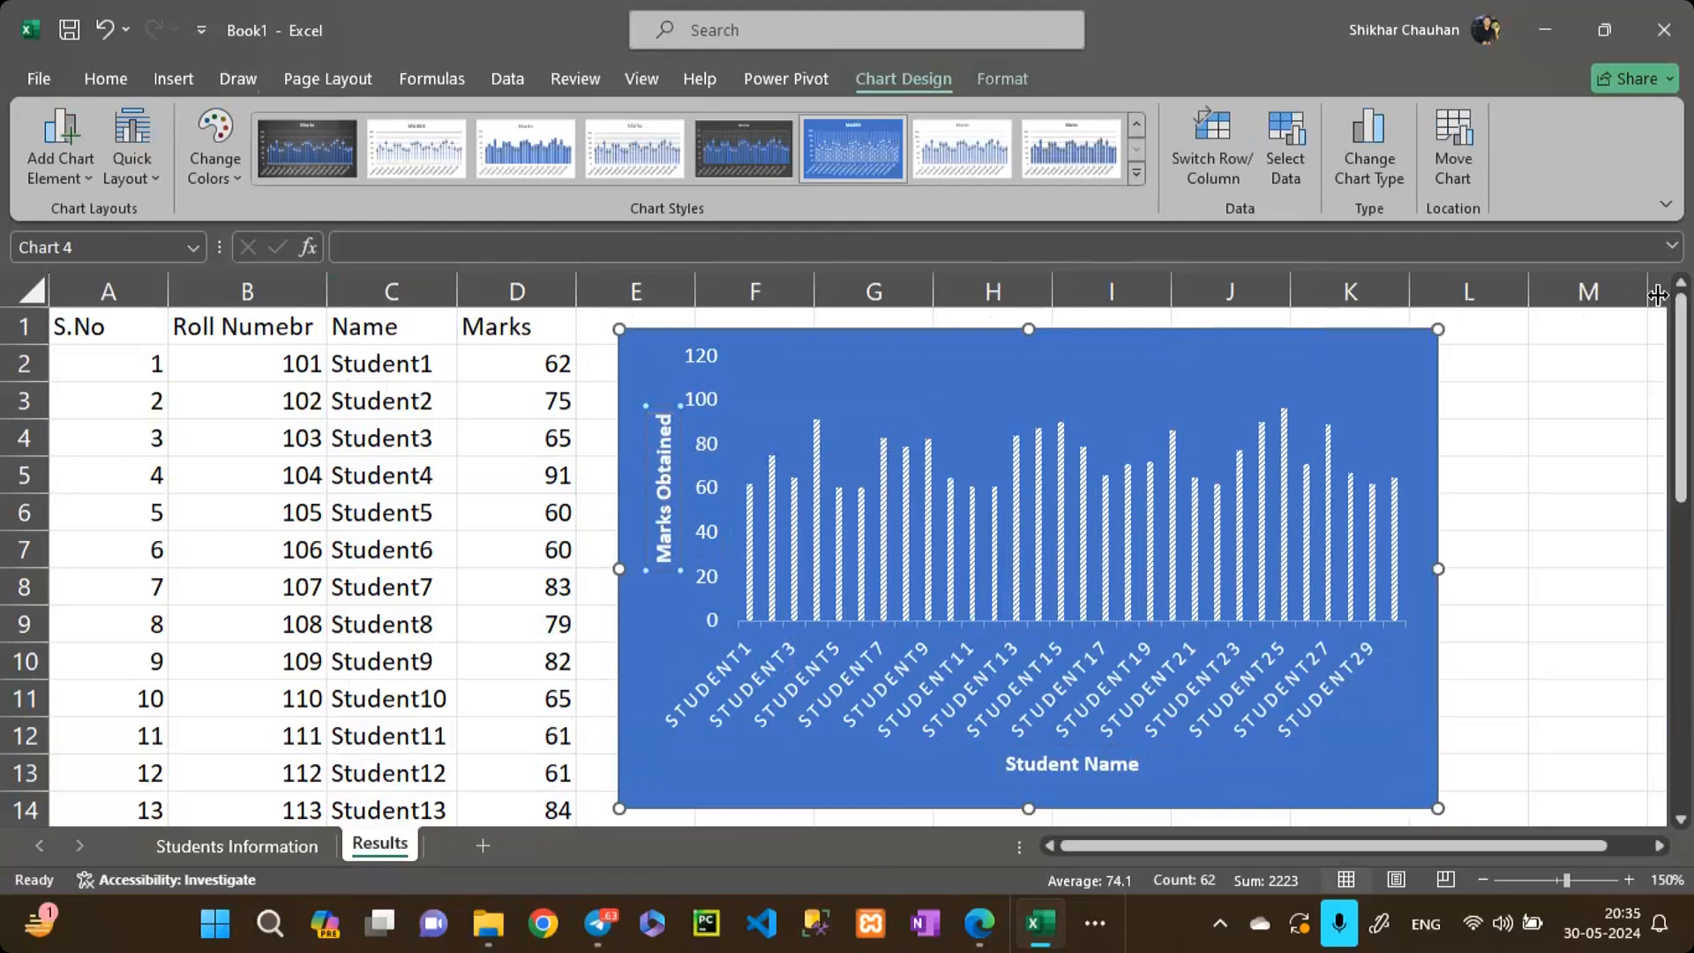
Step: Turn the chart title back on and change its text to RESULT
click(1160, 414)
click(1470, 344)
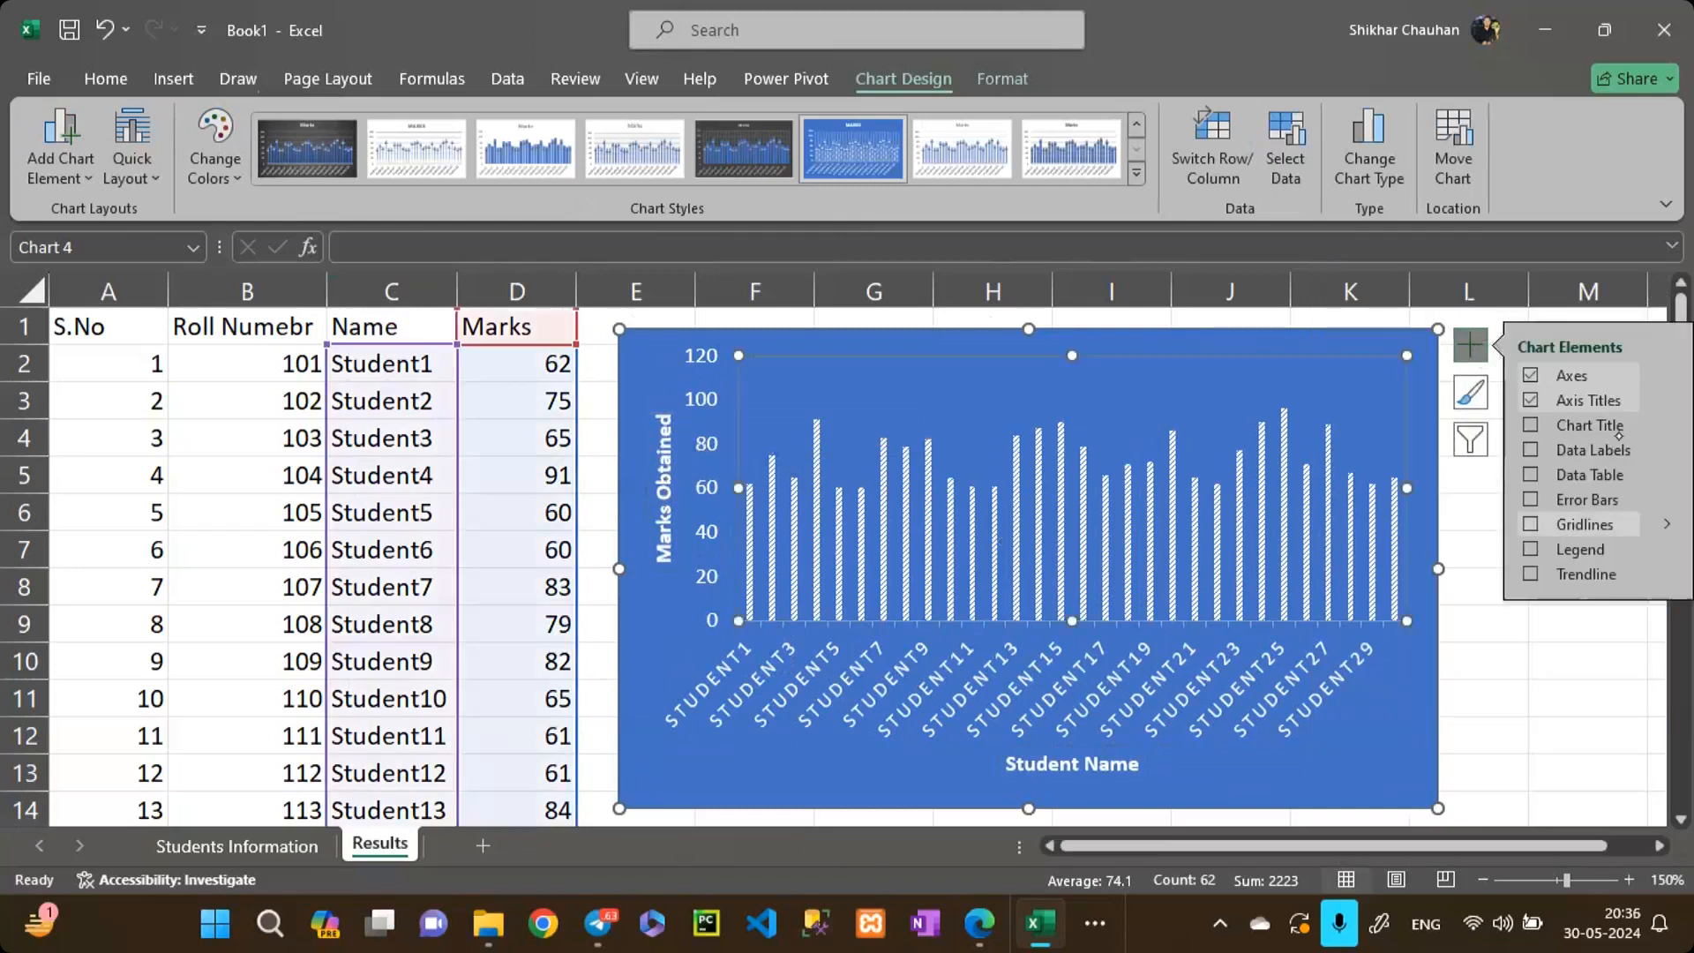
click(1530, 424)
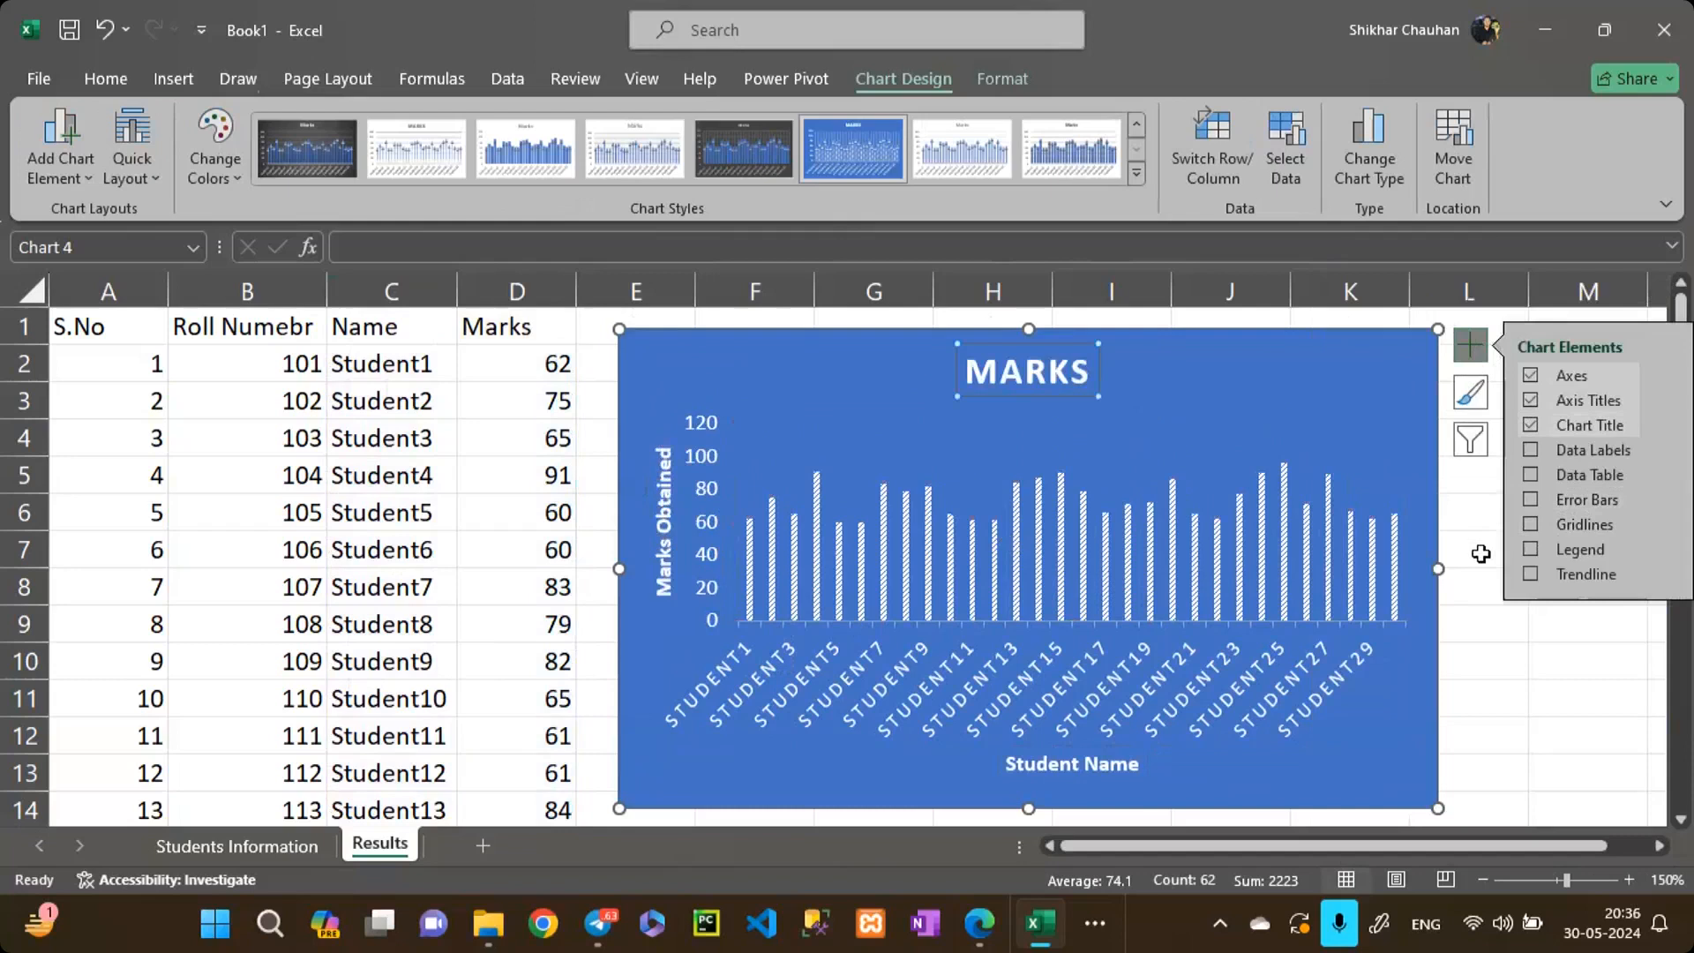
click(1026, 373)
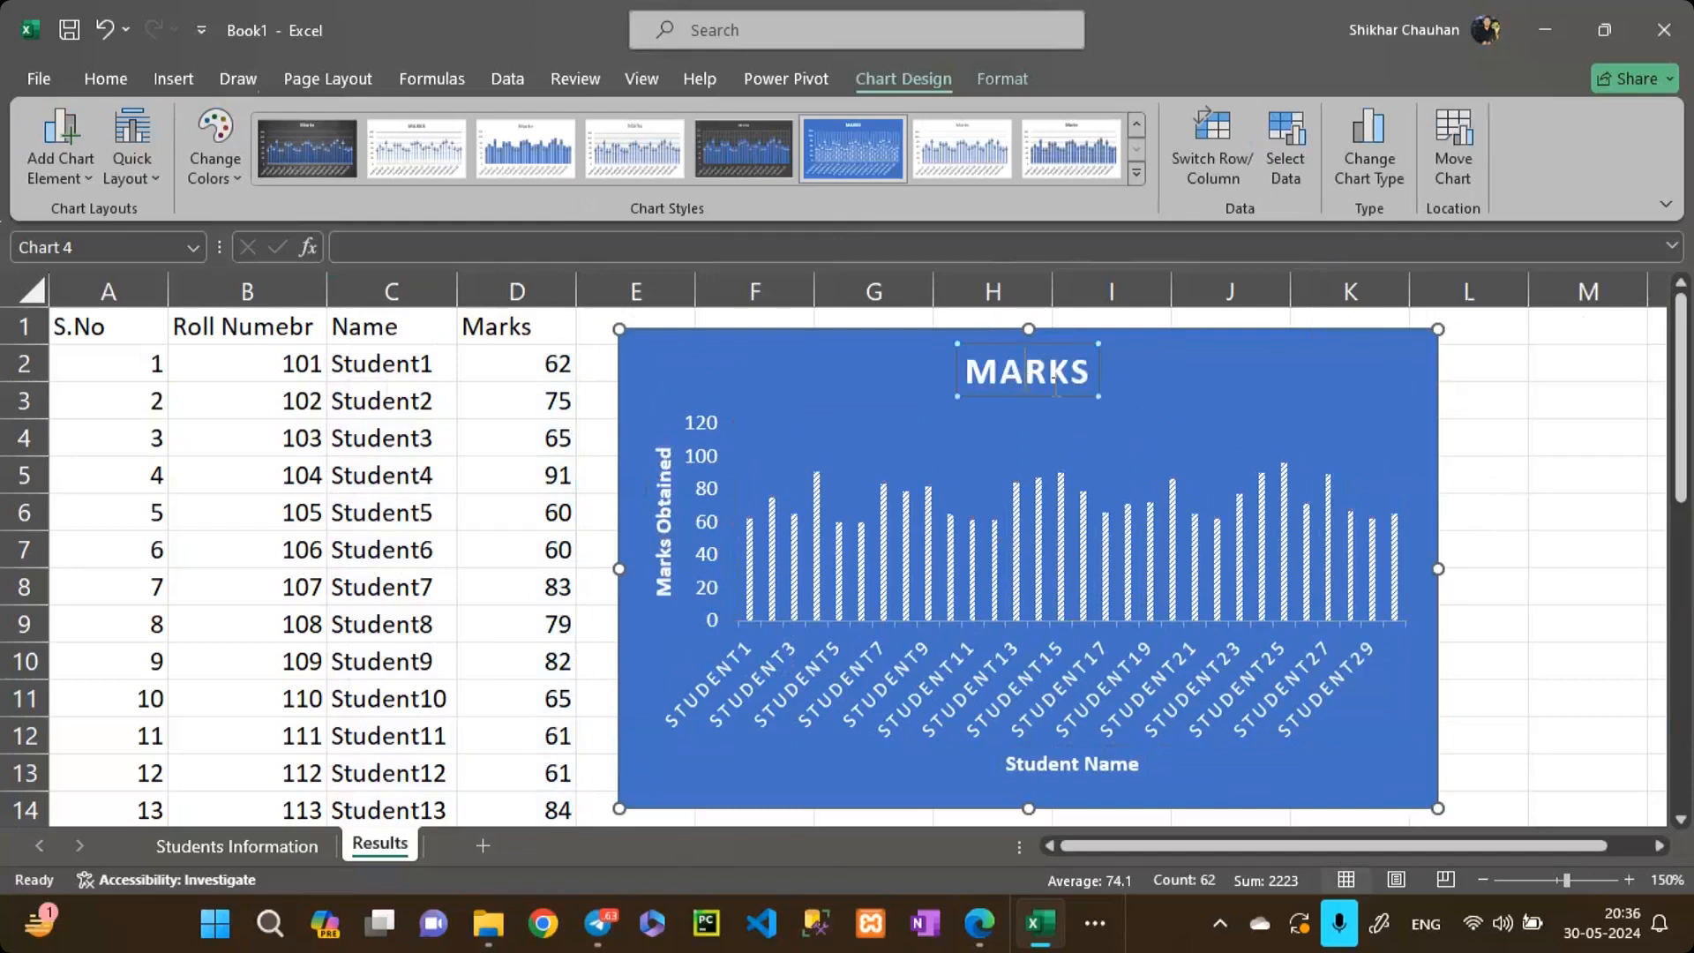
key(BackSpace)
key(BackSpace)
key(BackSpace)
key(BackSpace)
key(BackSpace)
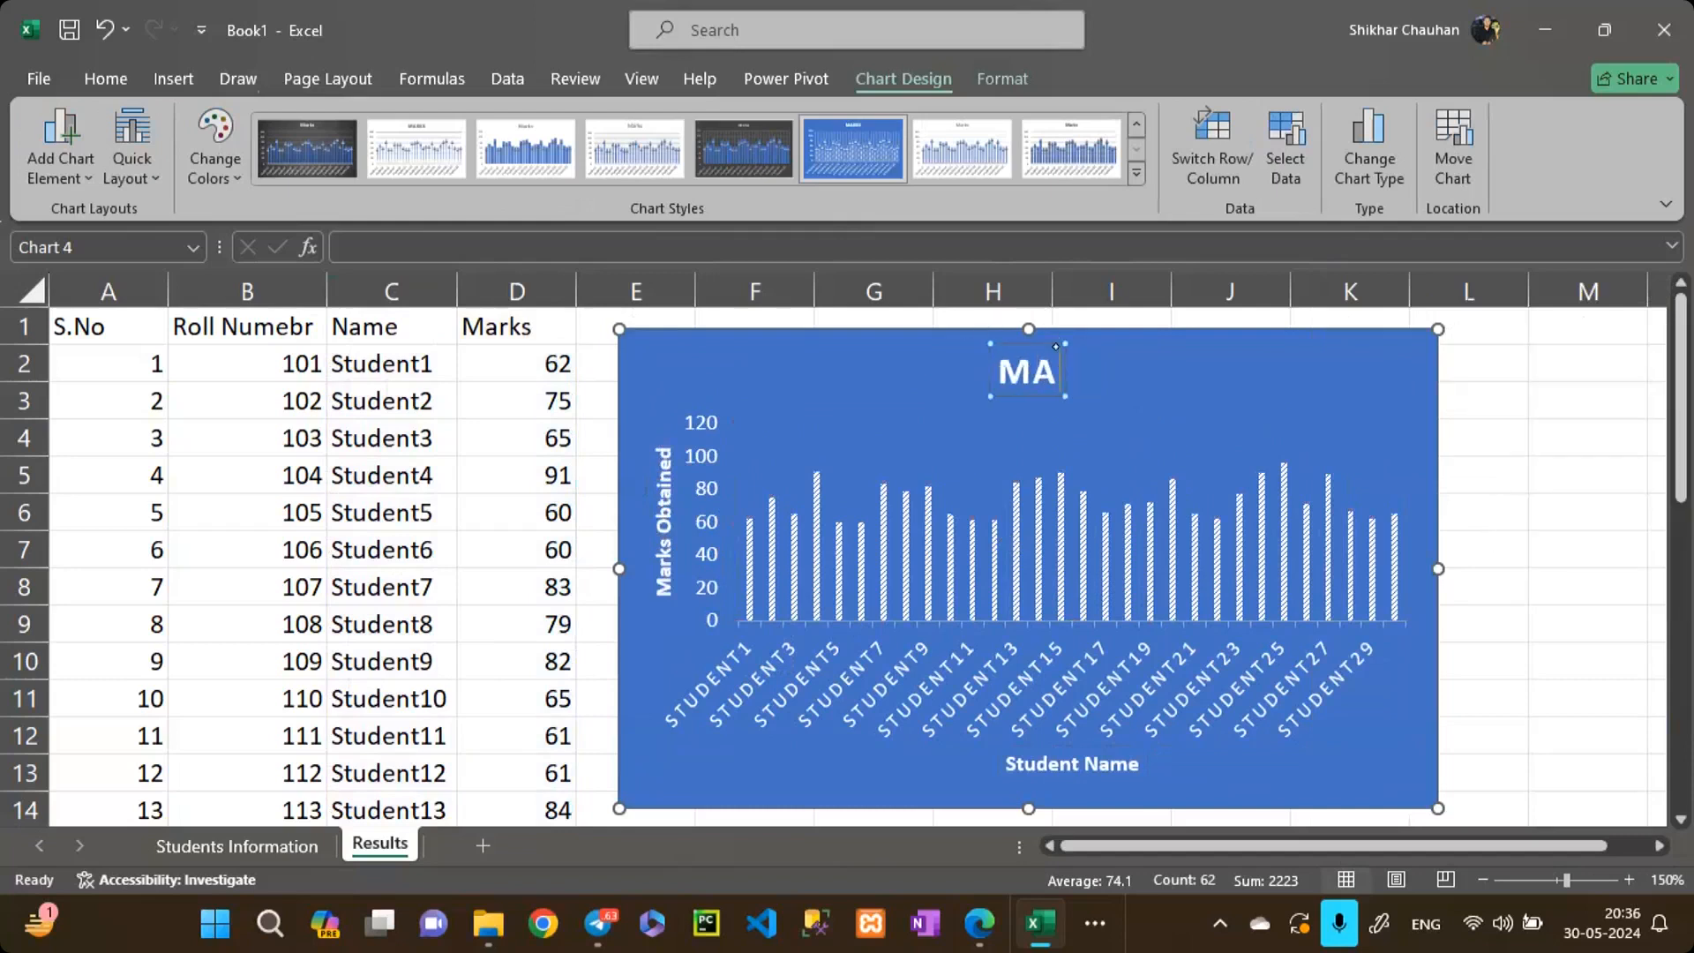
text(R)
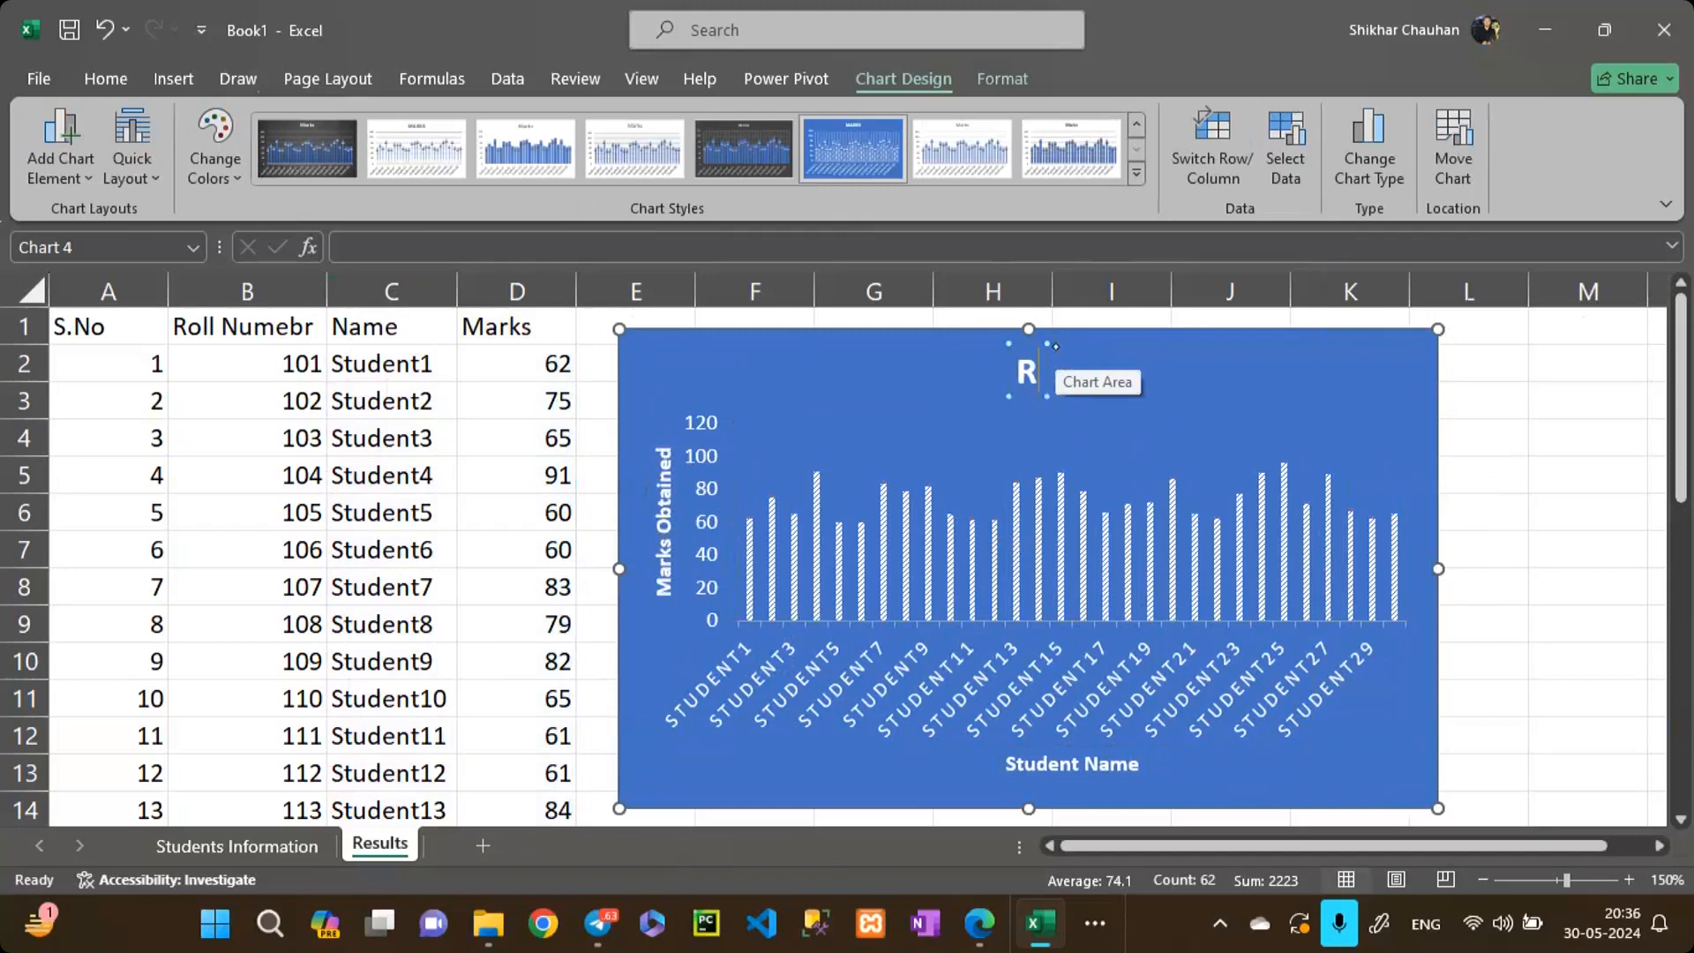
text(ESULT)
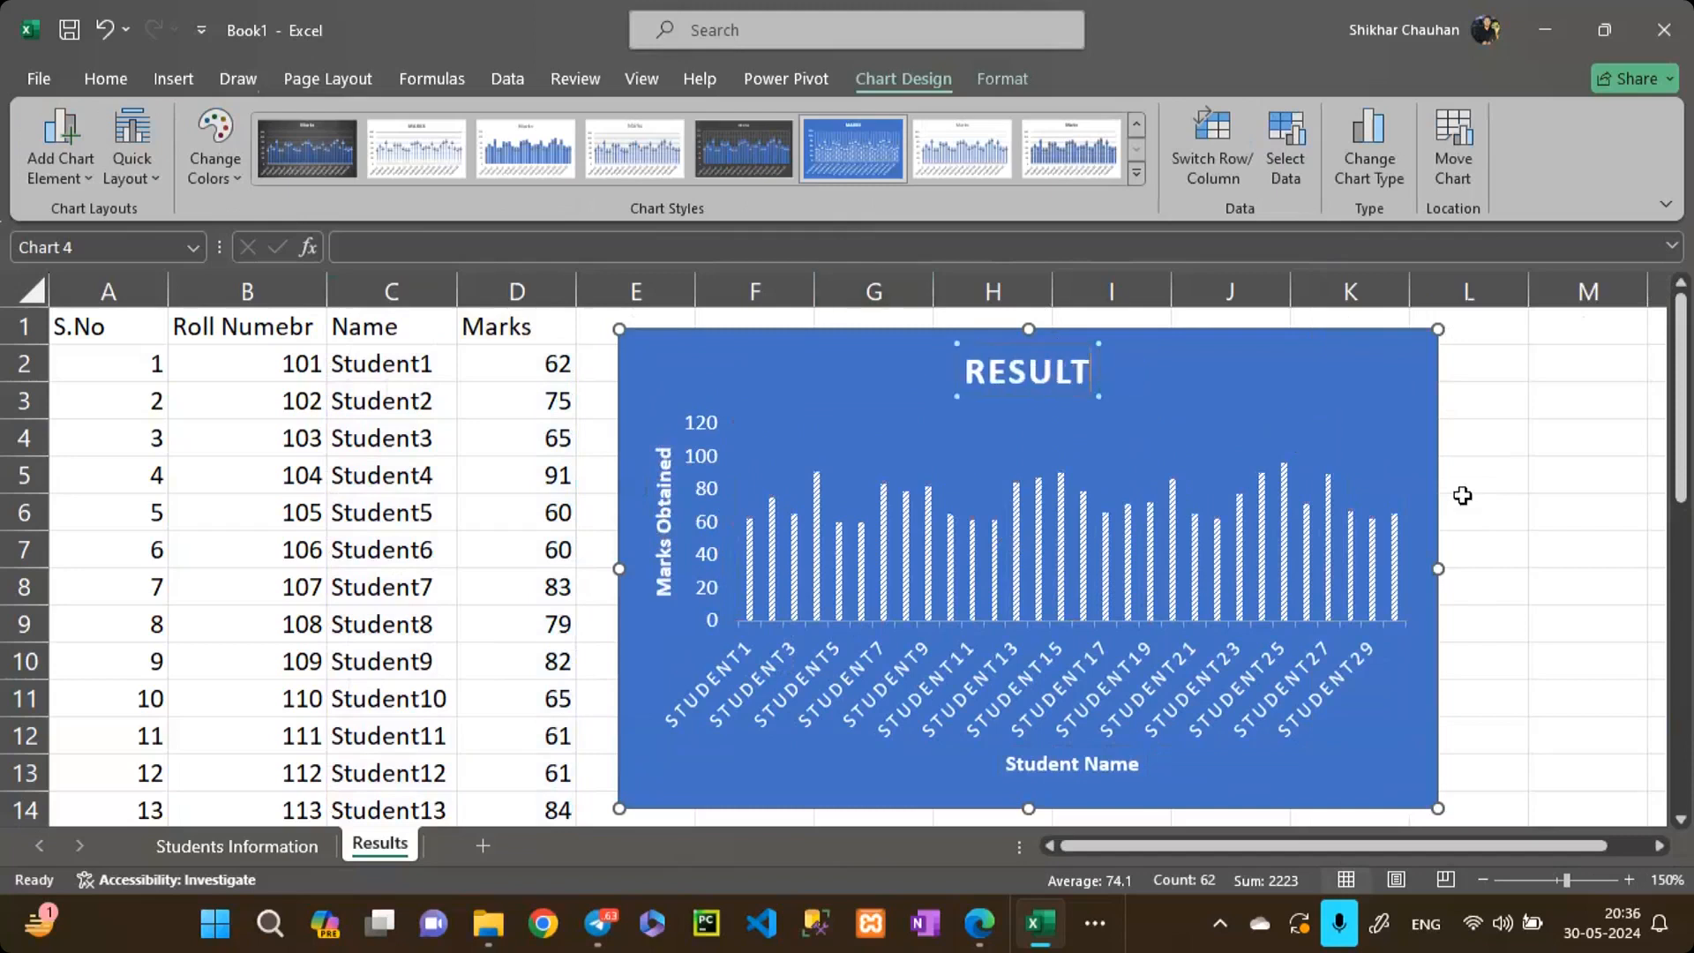
Step: Turn on data labels for the columns of the RESULT chart
click(1390, 450)
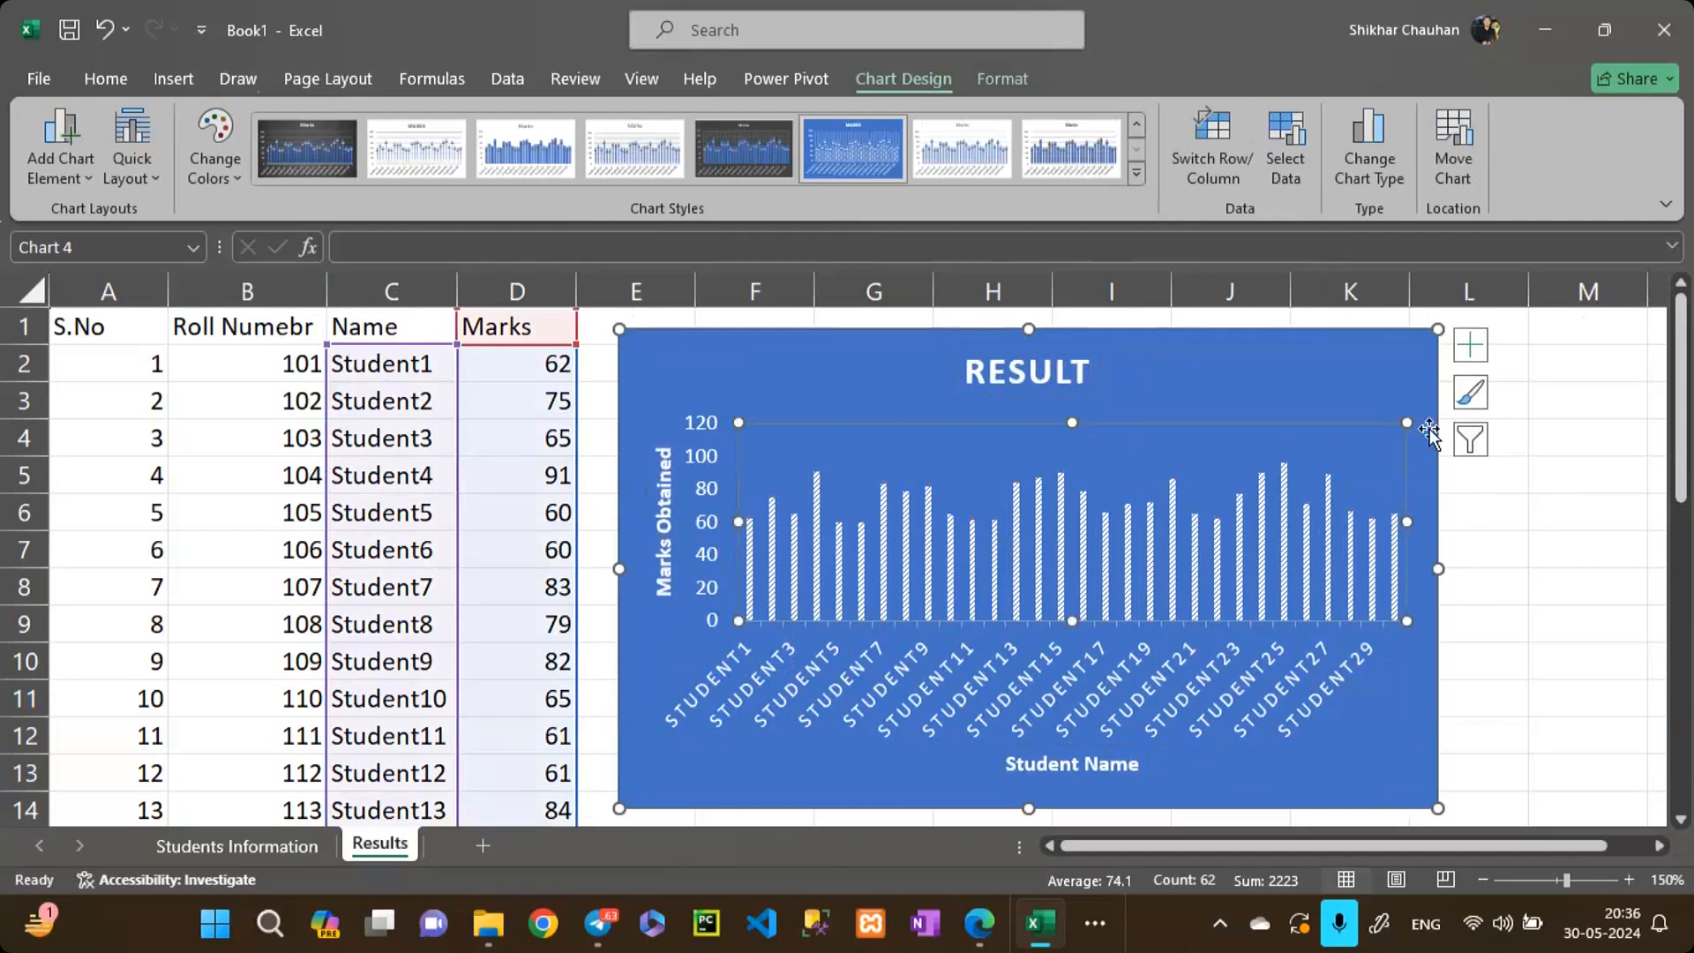
click(1472, 363)
click(1412, 367)
click(1470, 345)
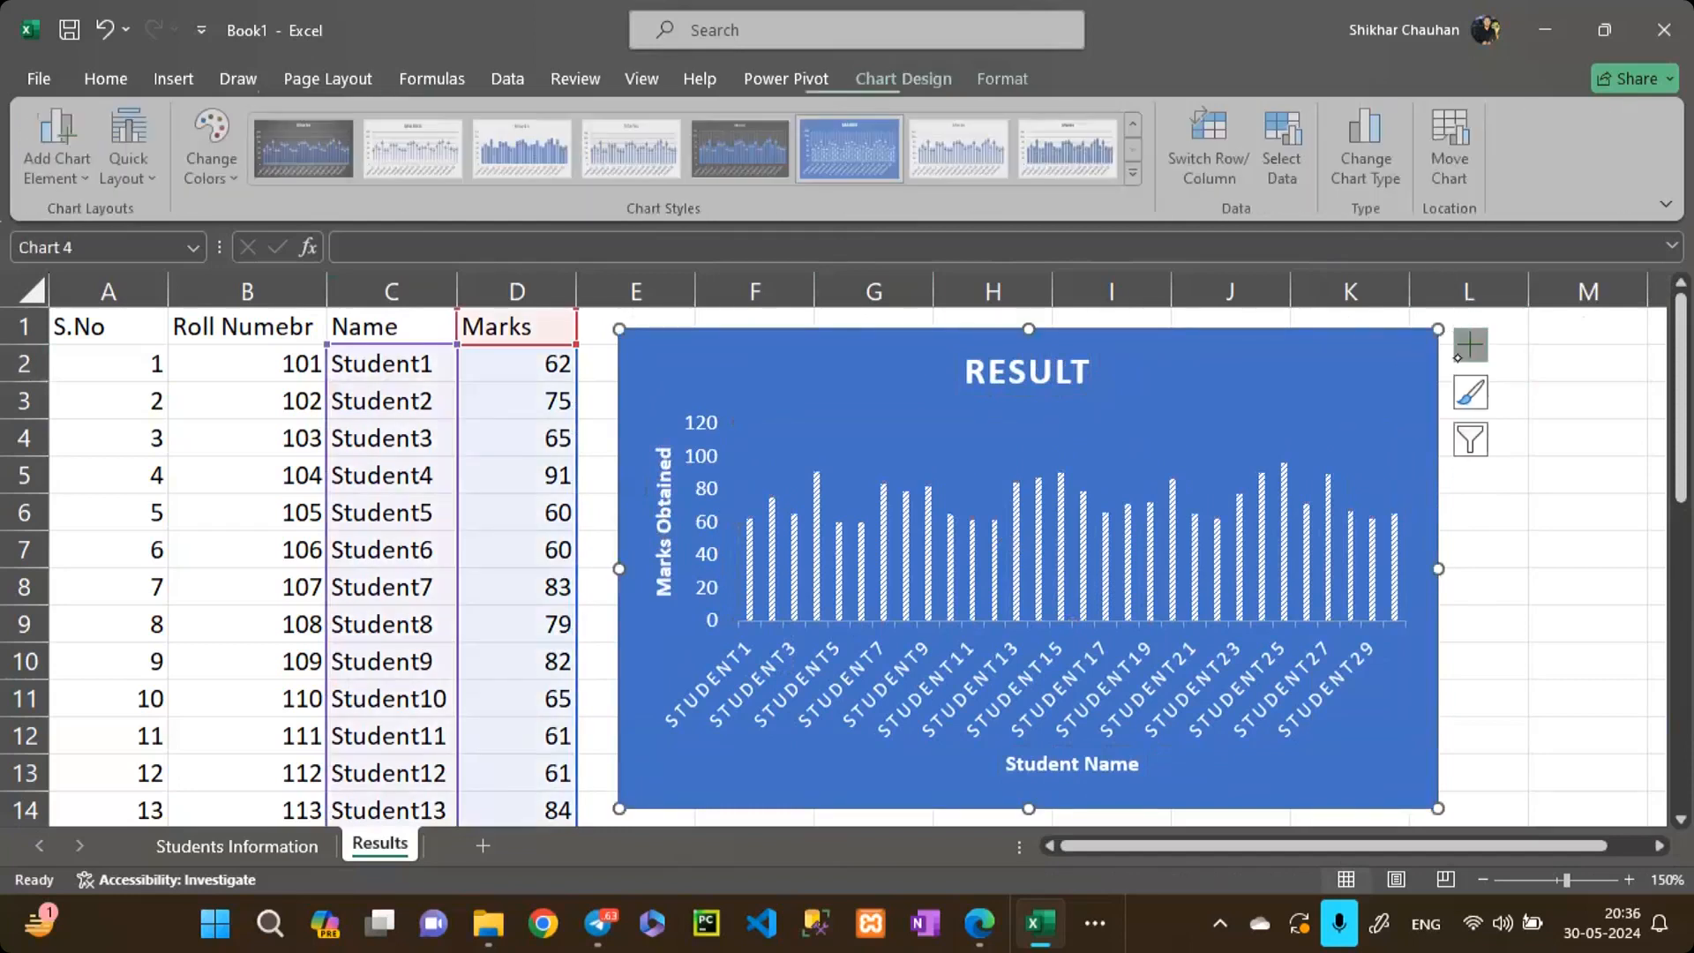
click(1553, 450)
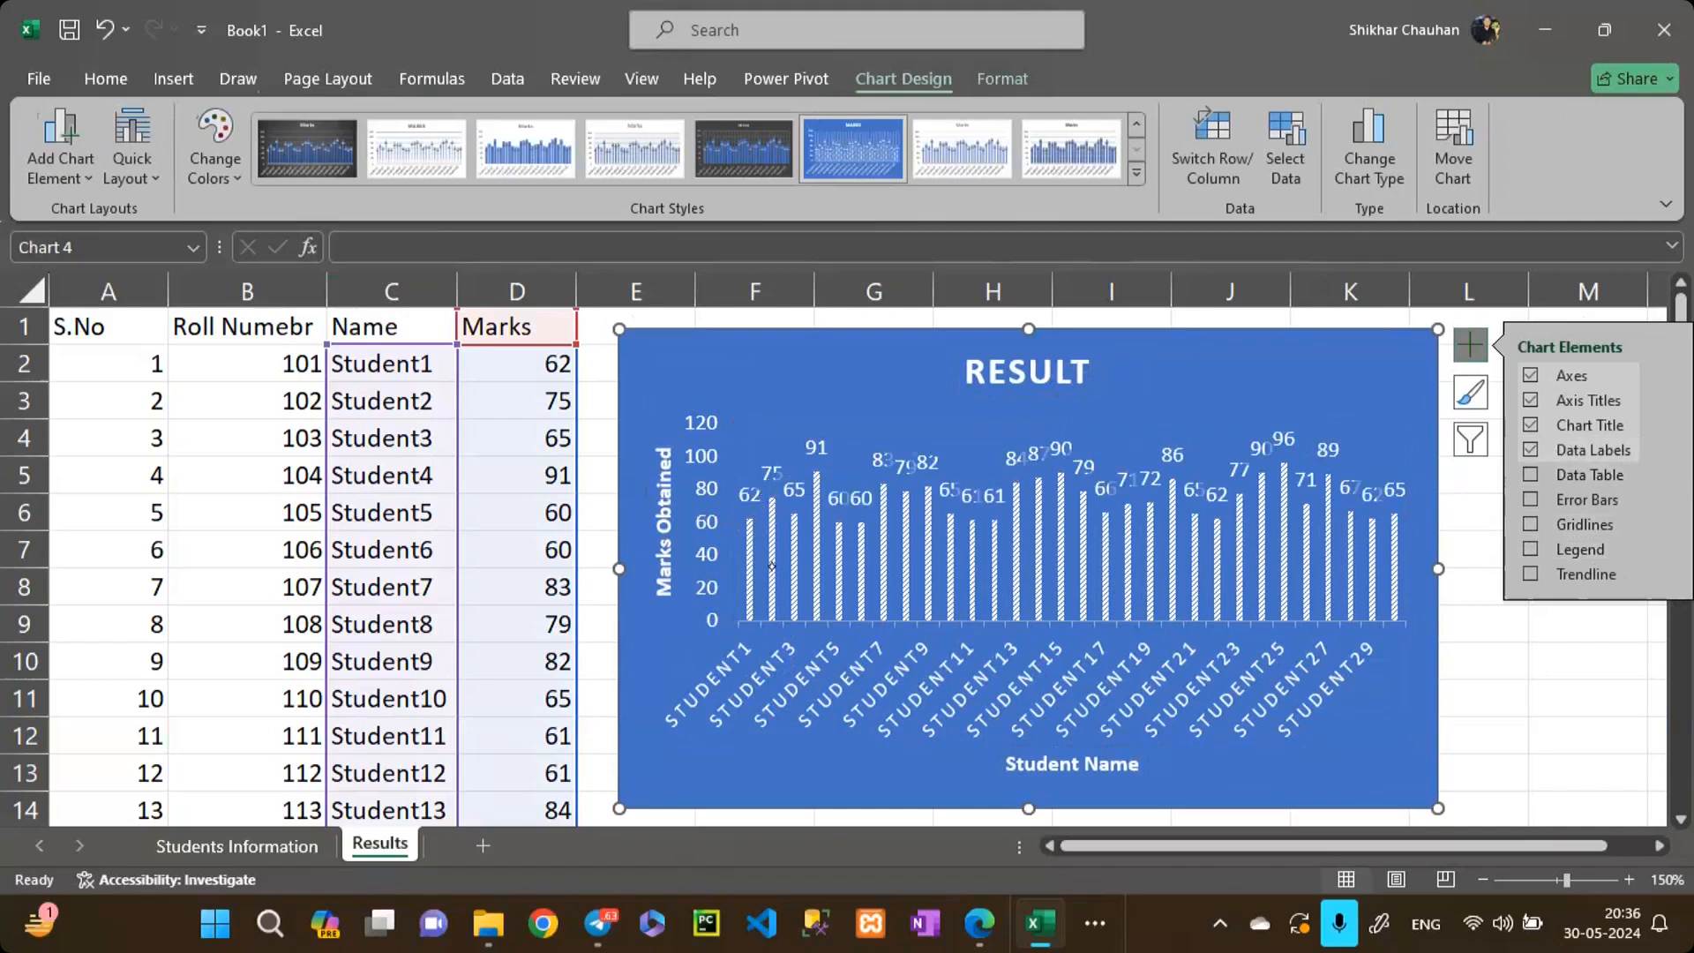
scroll(344, 675, down, 2)
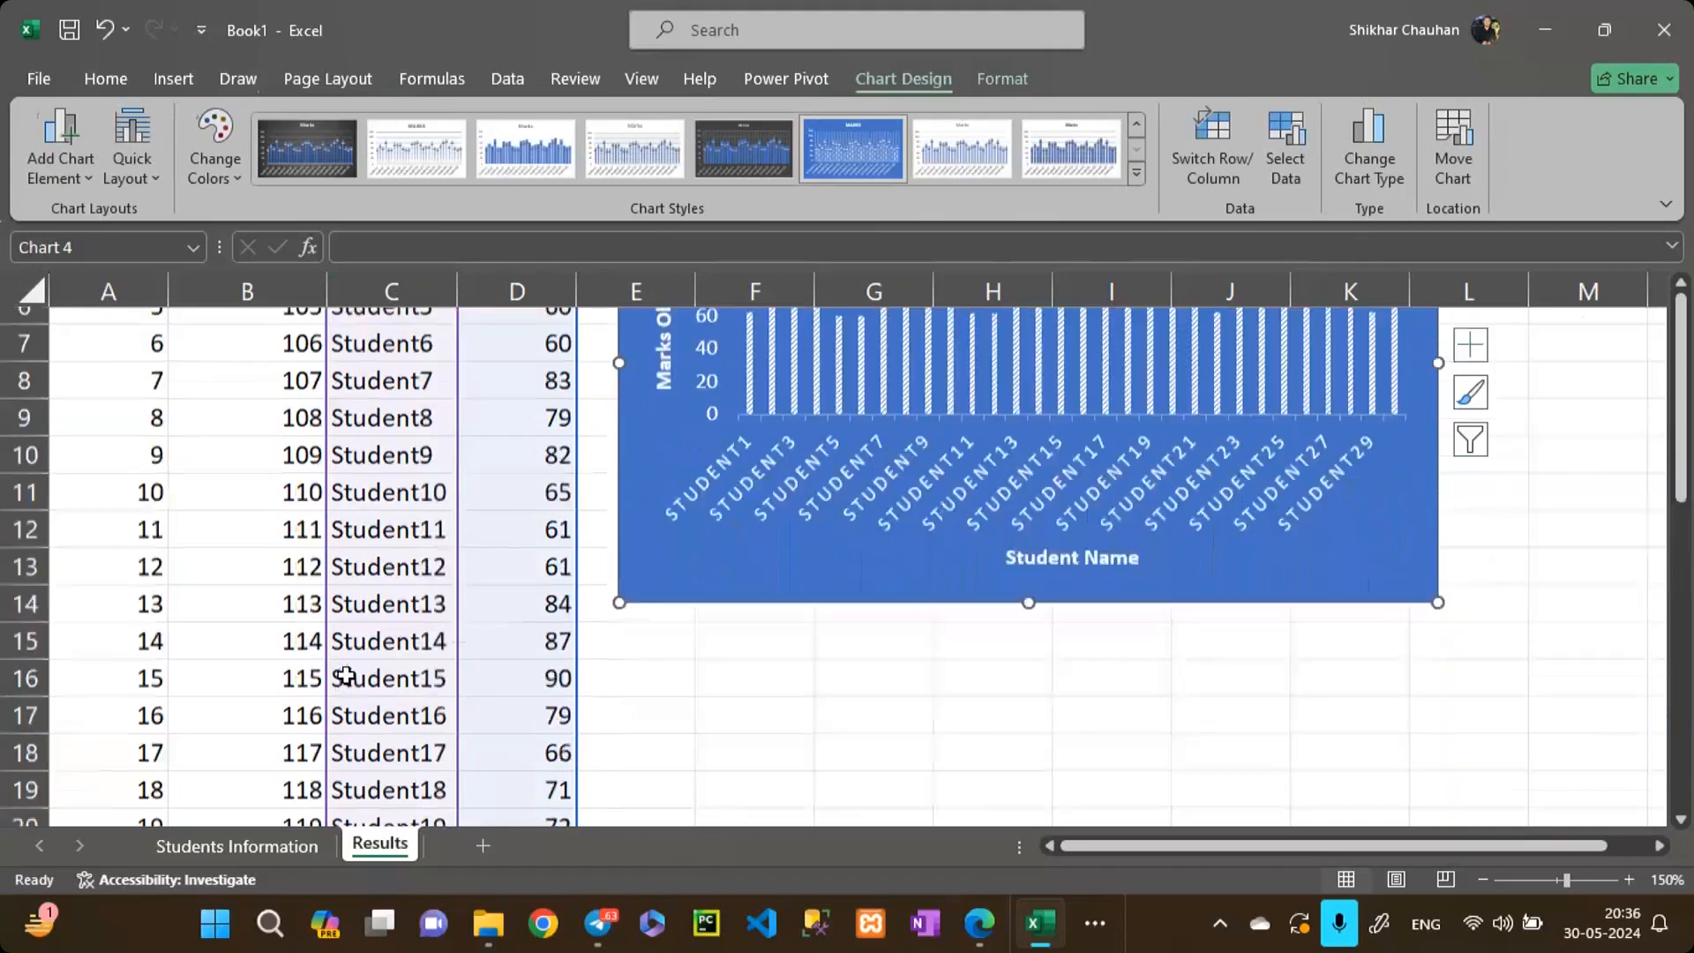
scroll(344, 675, down, 1)
click(113, 614)
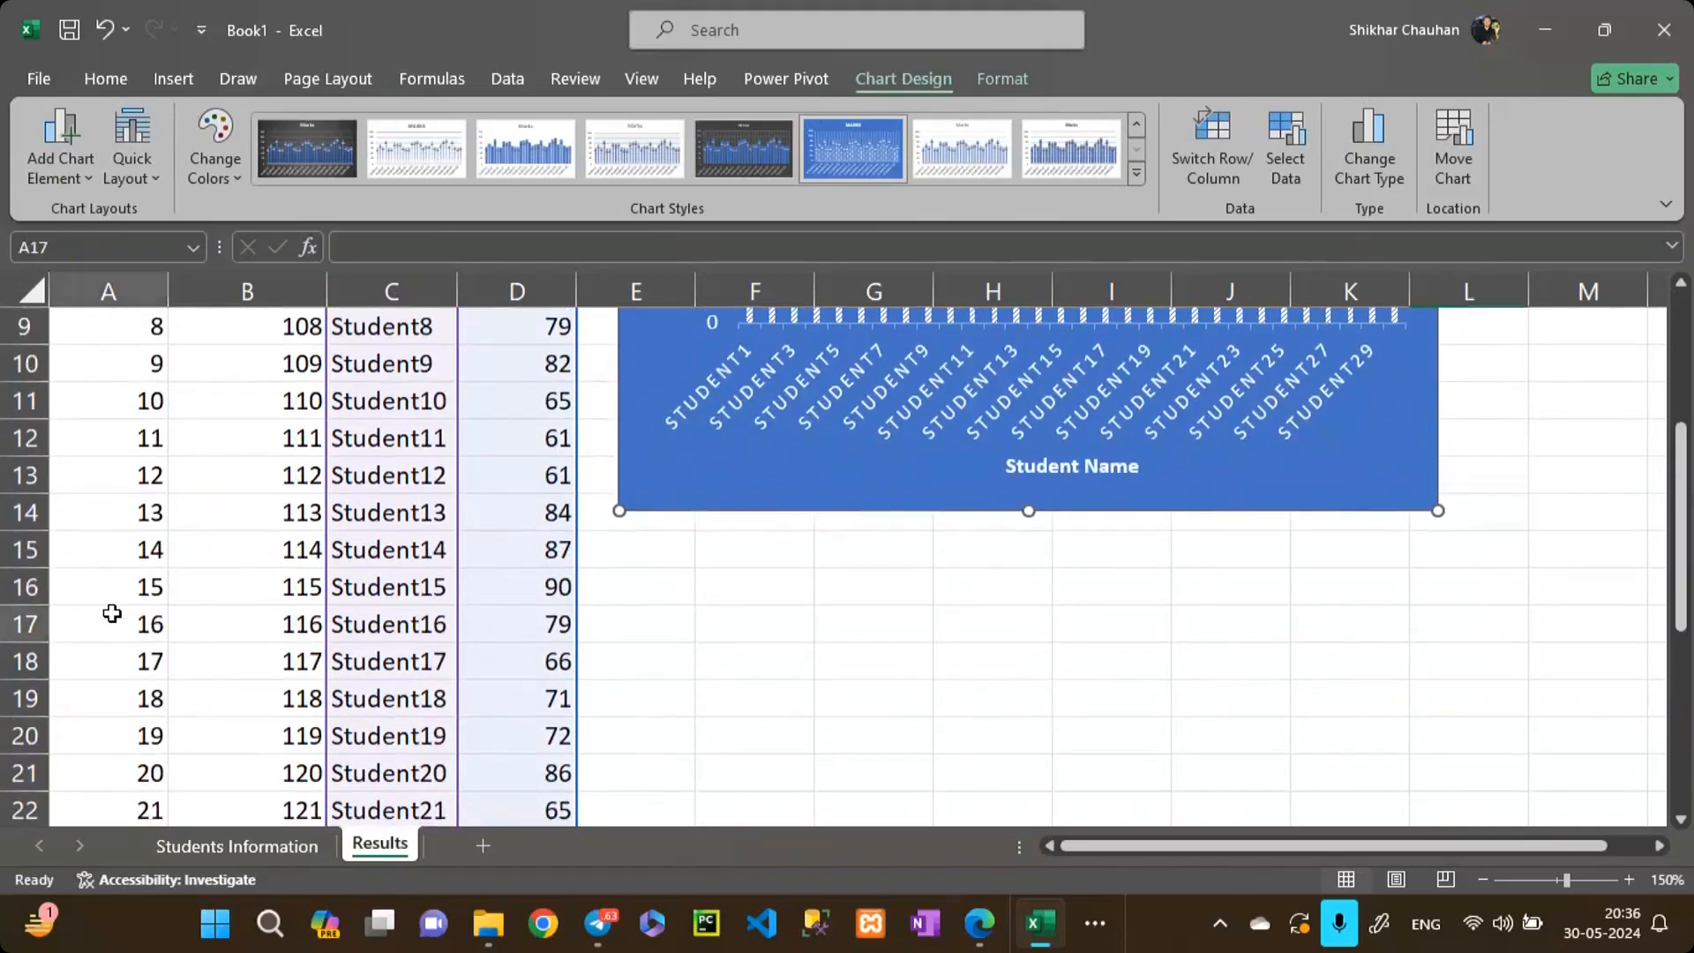
key(ctrl+shift+Right)
key(ctrl+shift+Down)
key(ctrl+shift+Up)
key(Delete)
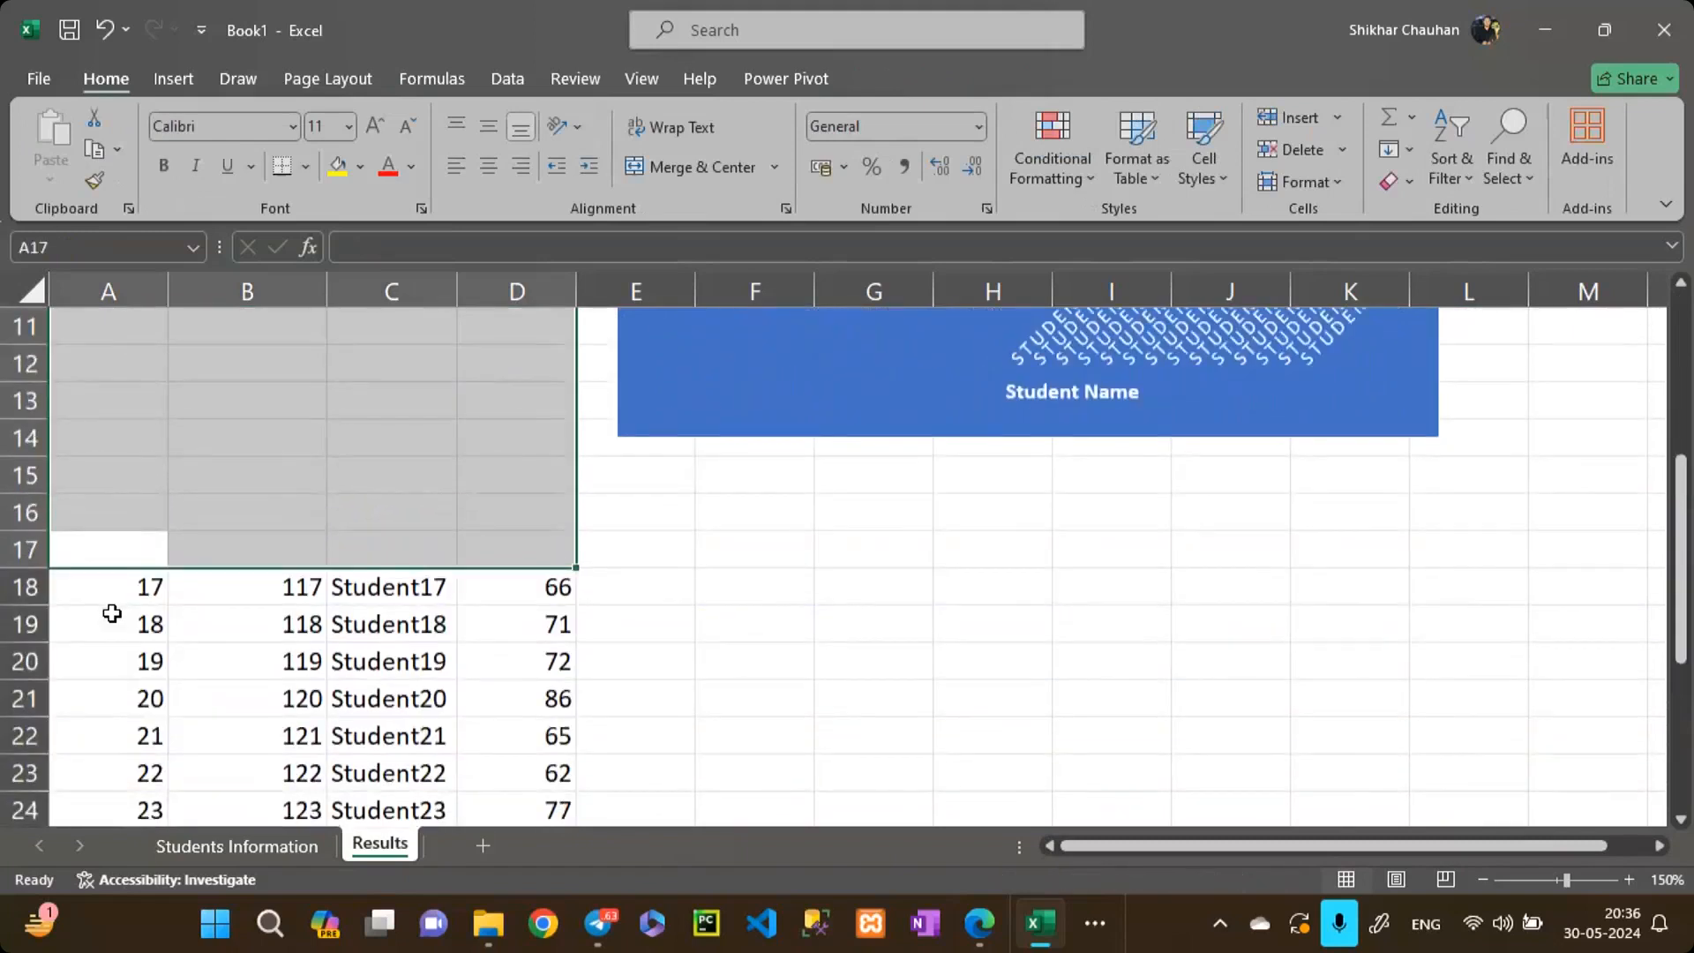
key(ctrl+z)
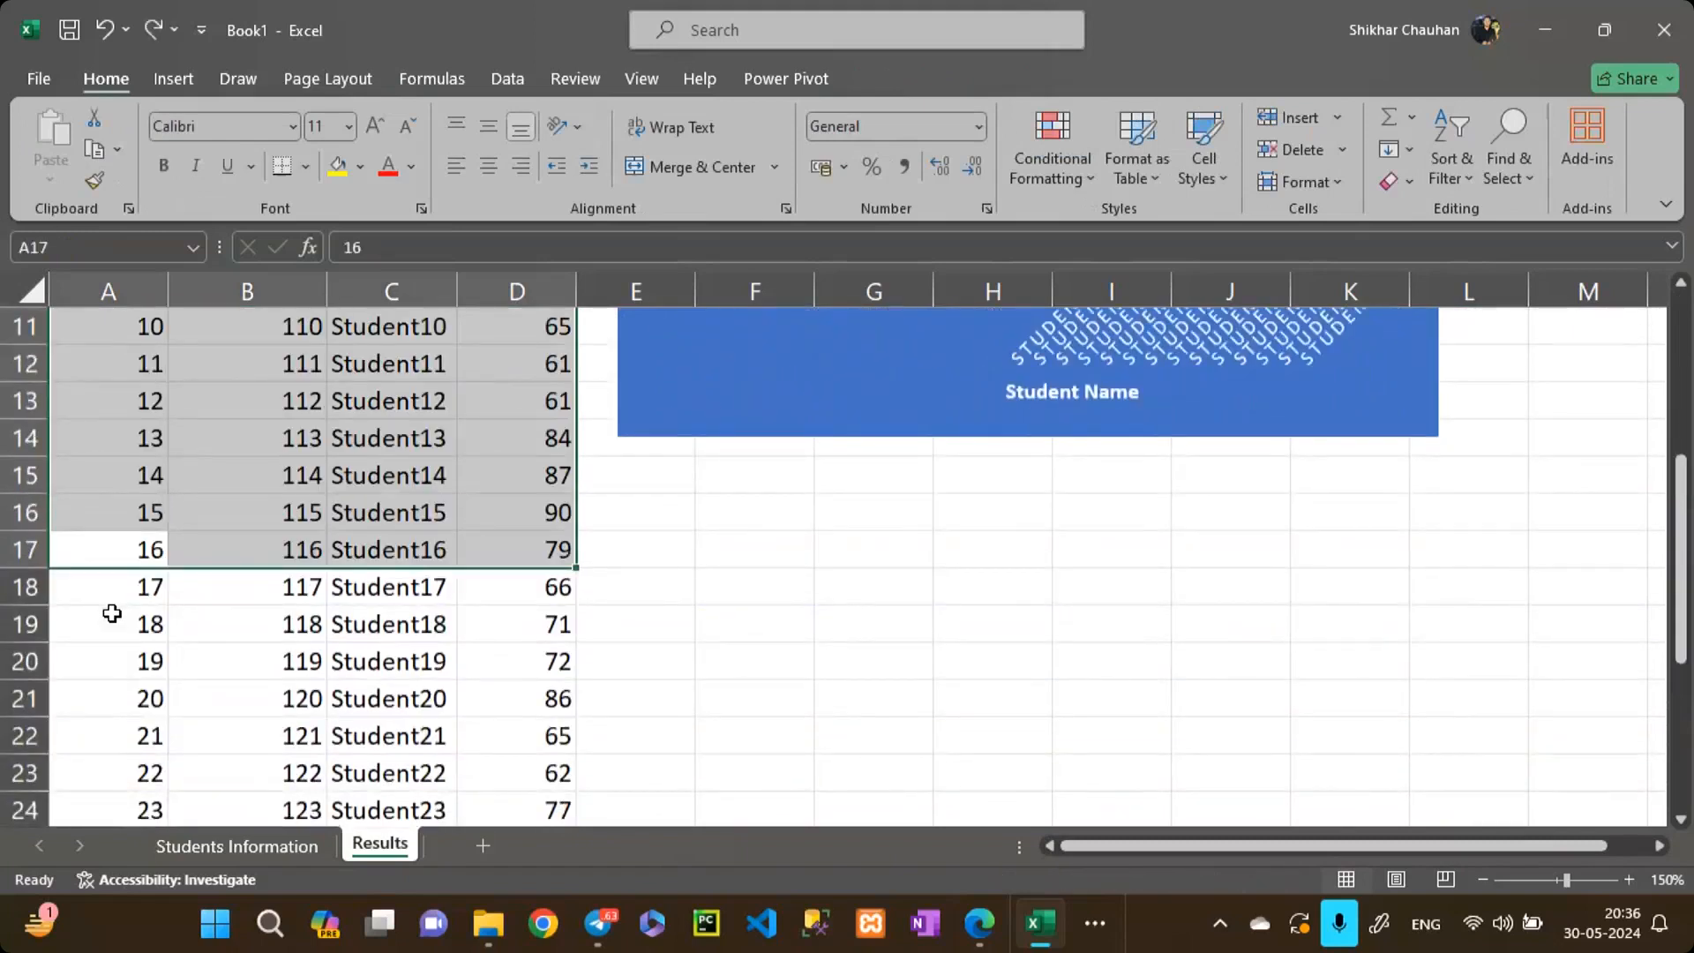
Step: Clear all student records from Student17 in row 18 down to the end of the table
scroll(112, 613, down, 1)
click(75, 549)
key(ctrl+shift+Right)
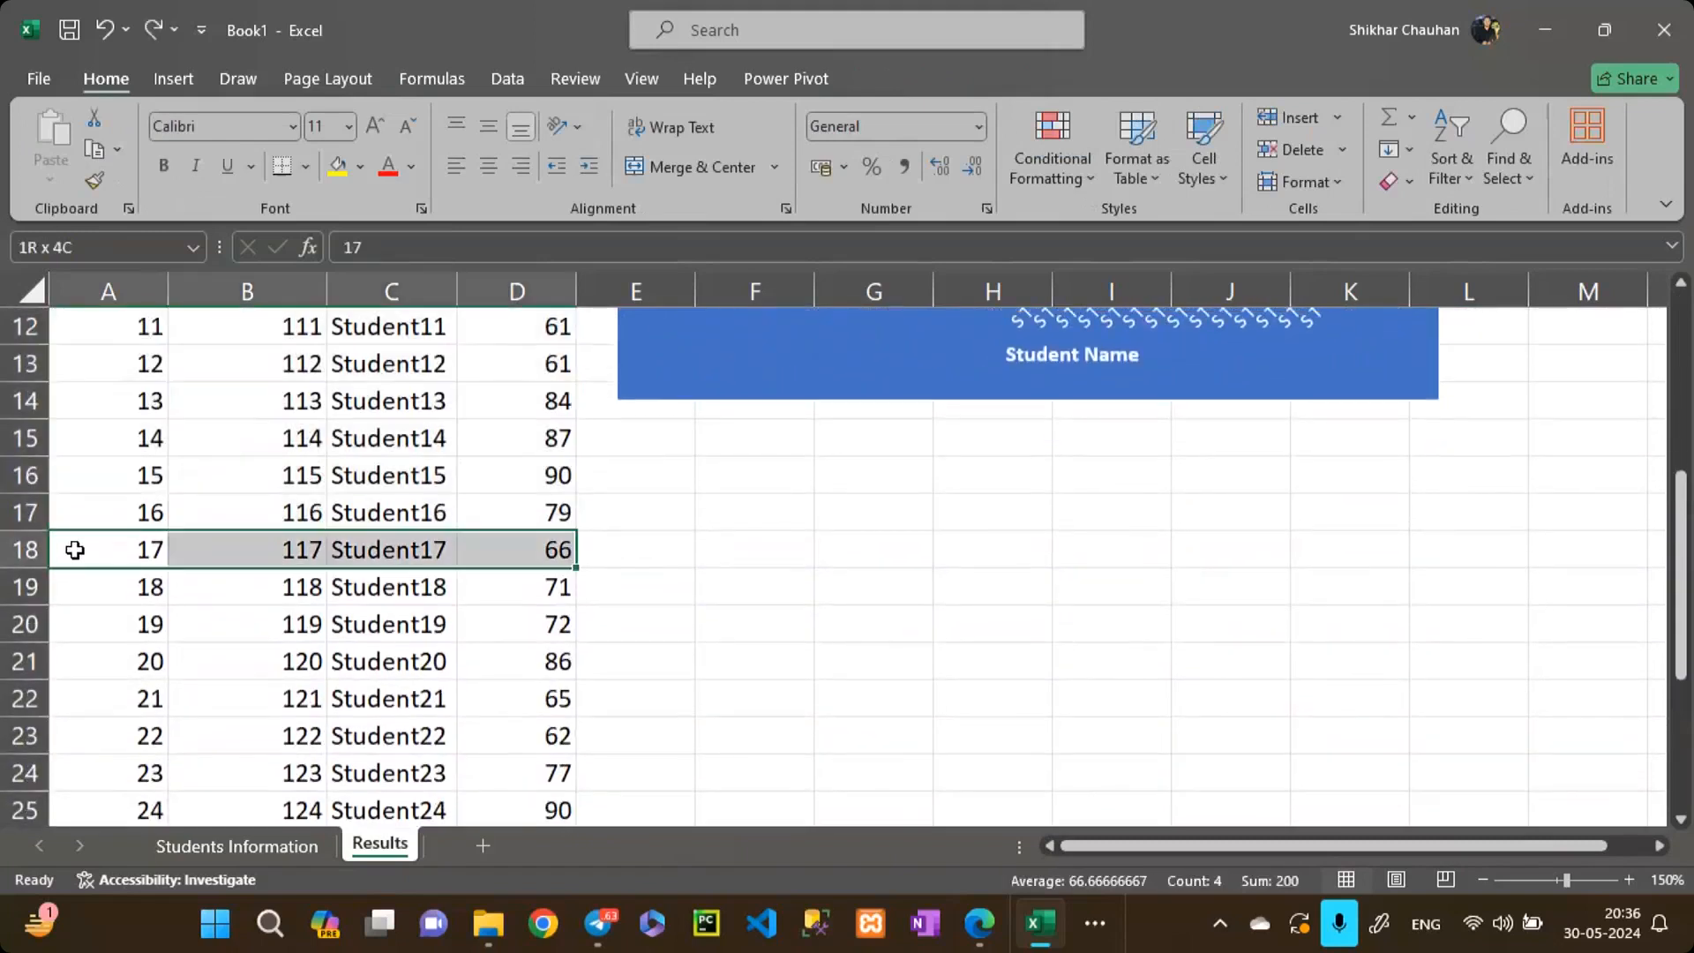
key(ctrl+shift+Down)
key(Delete)
scroll(70, 549, up, 4)
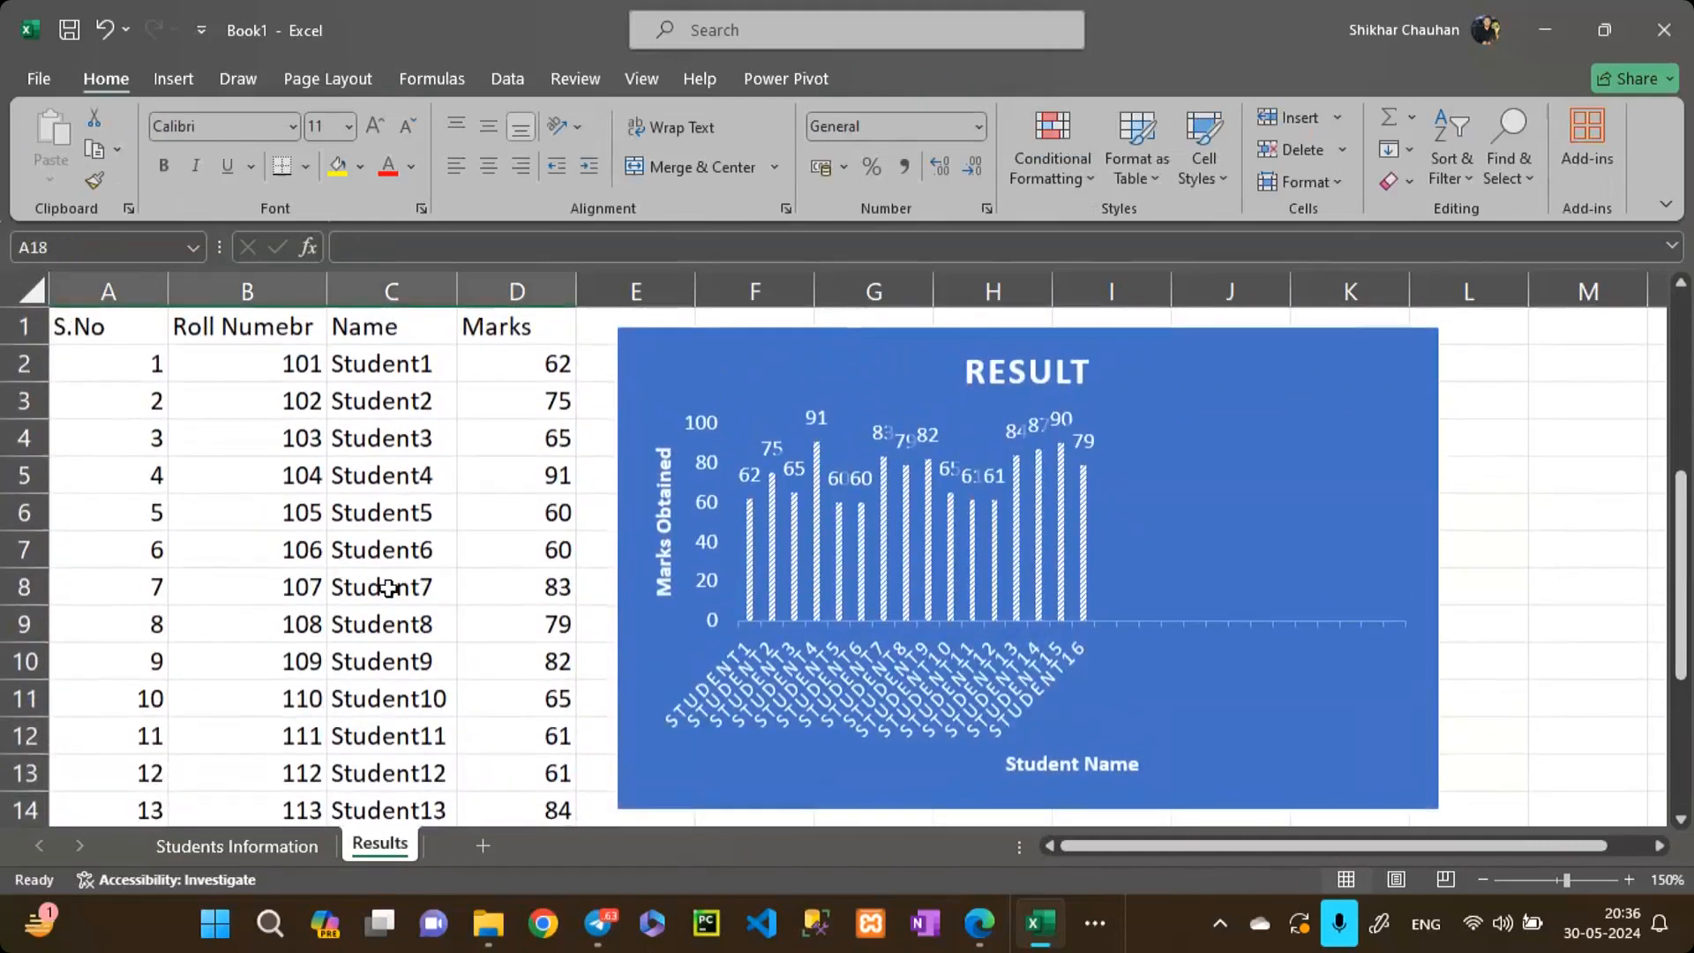
Step: Delete the whole RESULT chart from the Results sheet
scroll(388, 587, down, 1)
click(1088, 428)
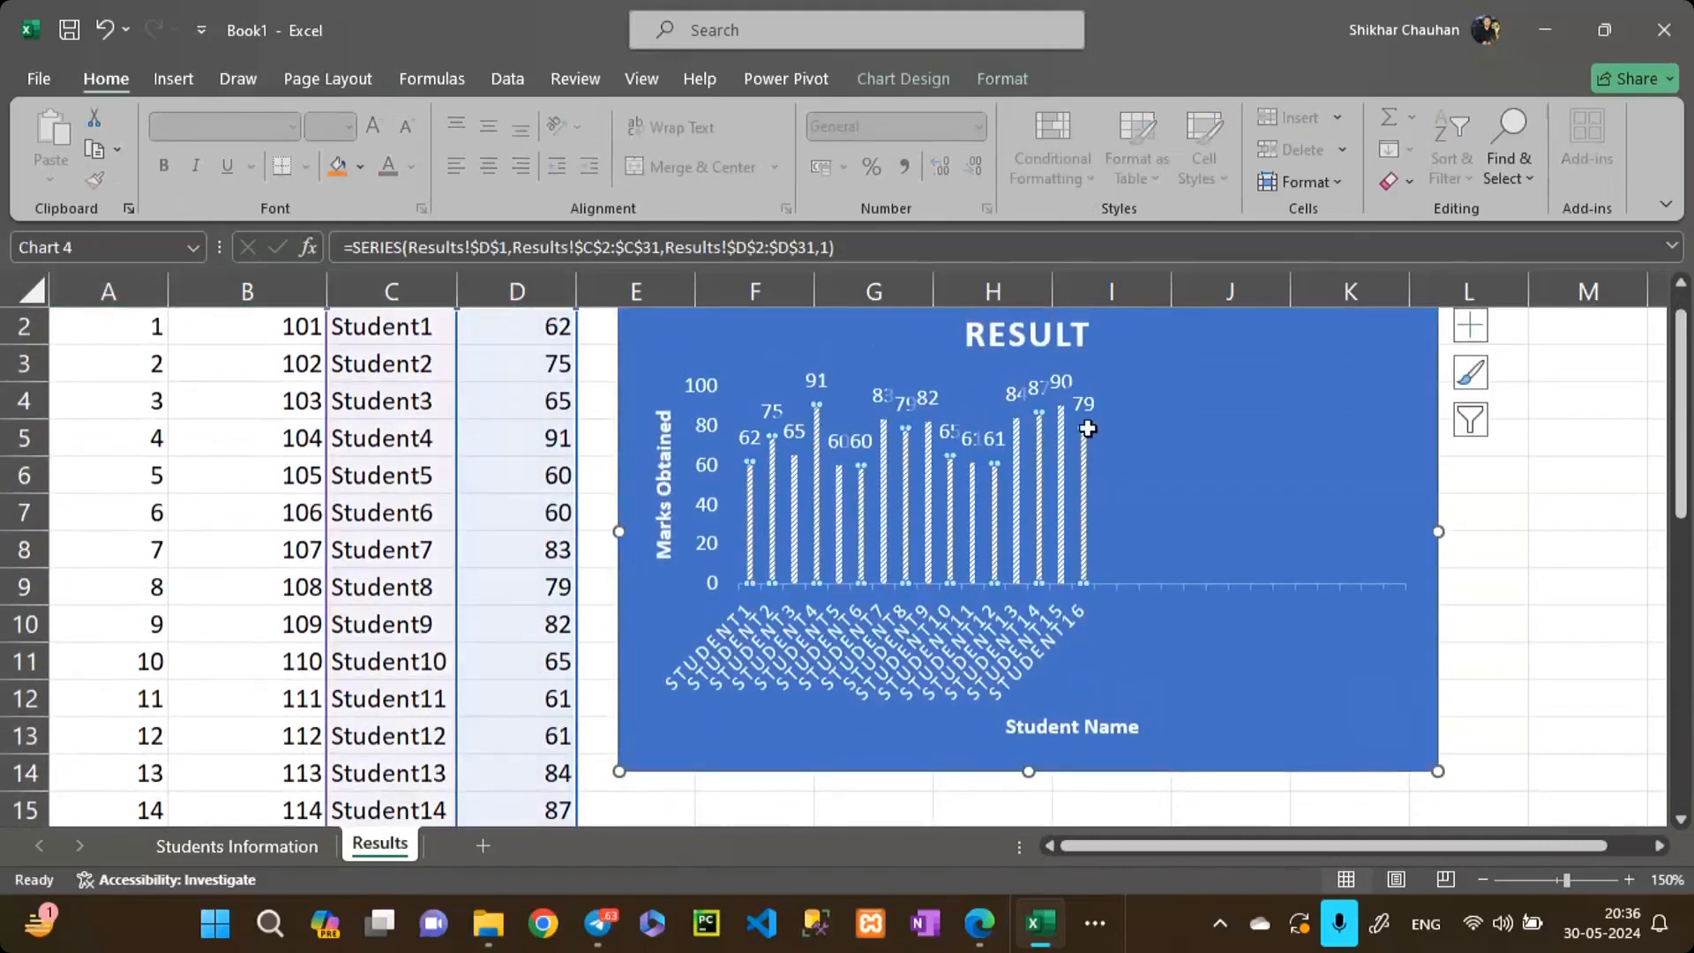
key(Delete)
key(Delete)
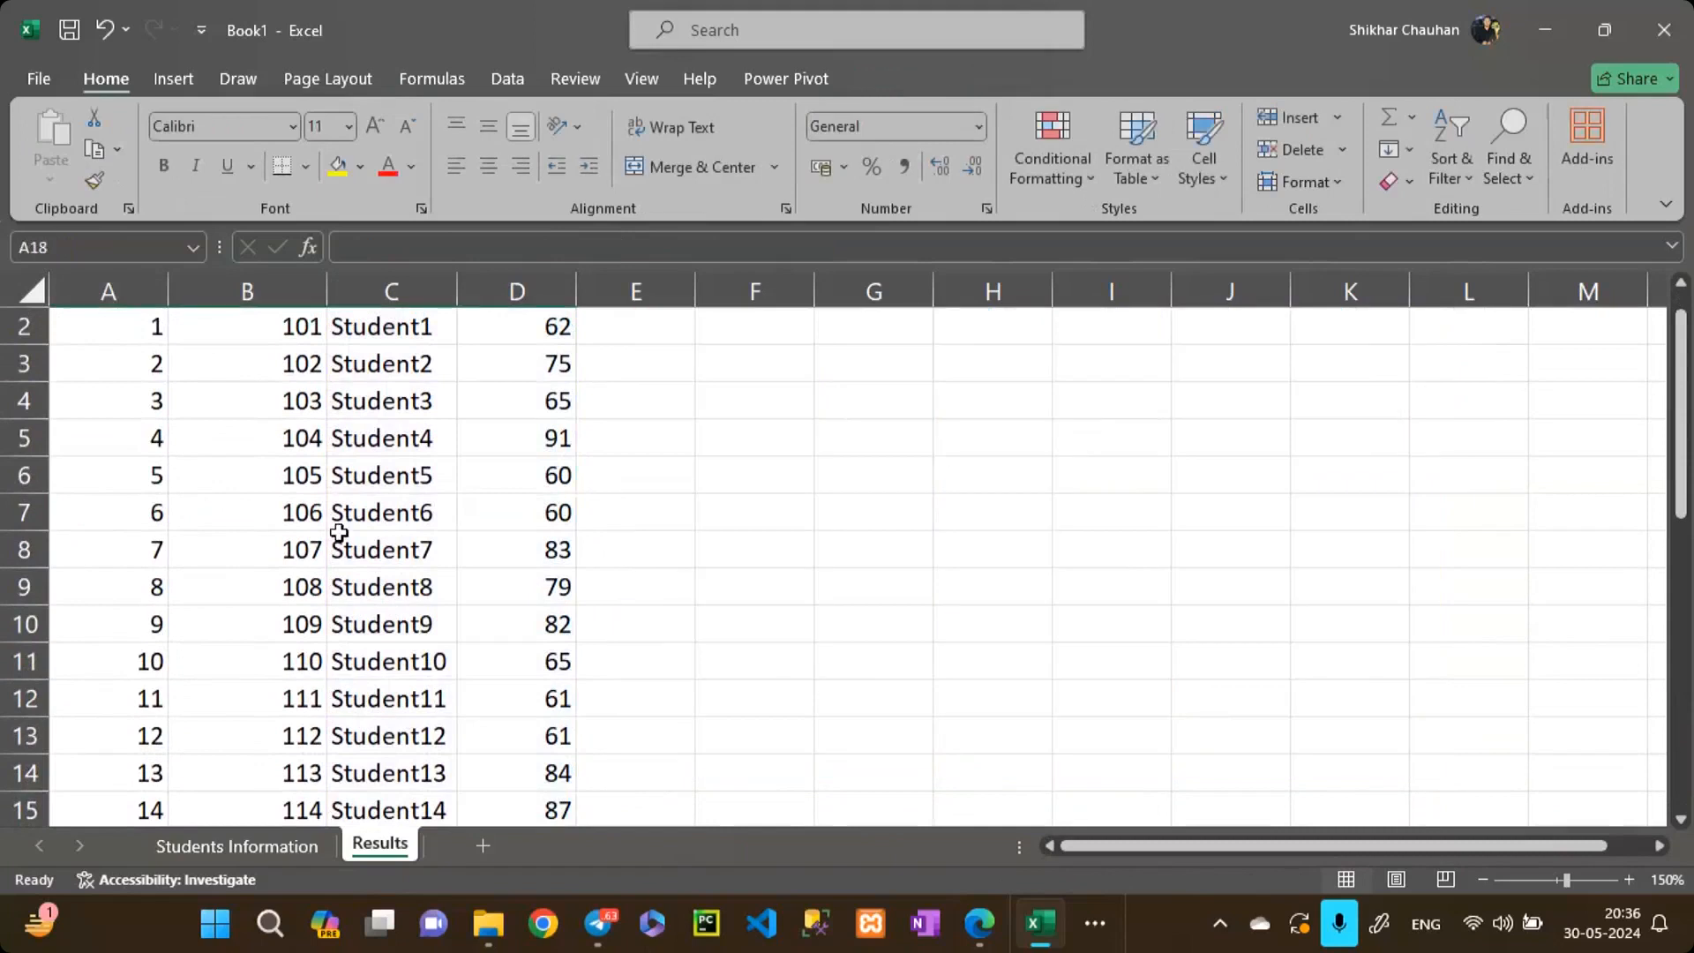
Step: Select the remaining student records in A2:D17, without the header row
click(339, 529)
scroll(340, 539, up, 1)
click(130, 357)
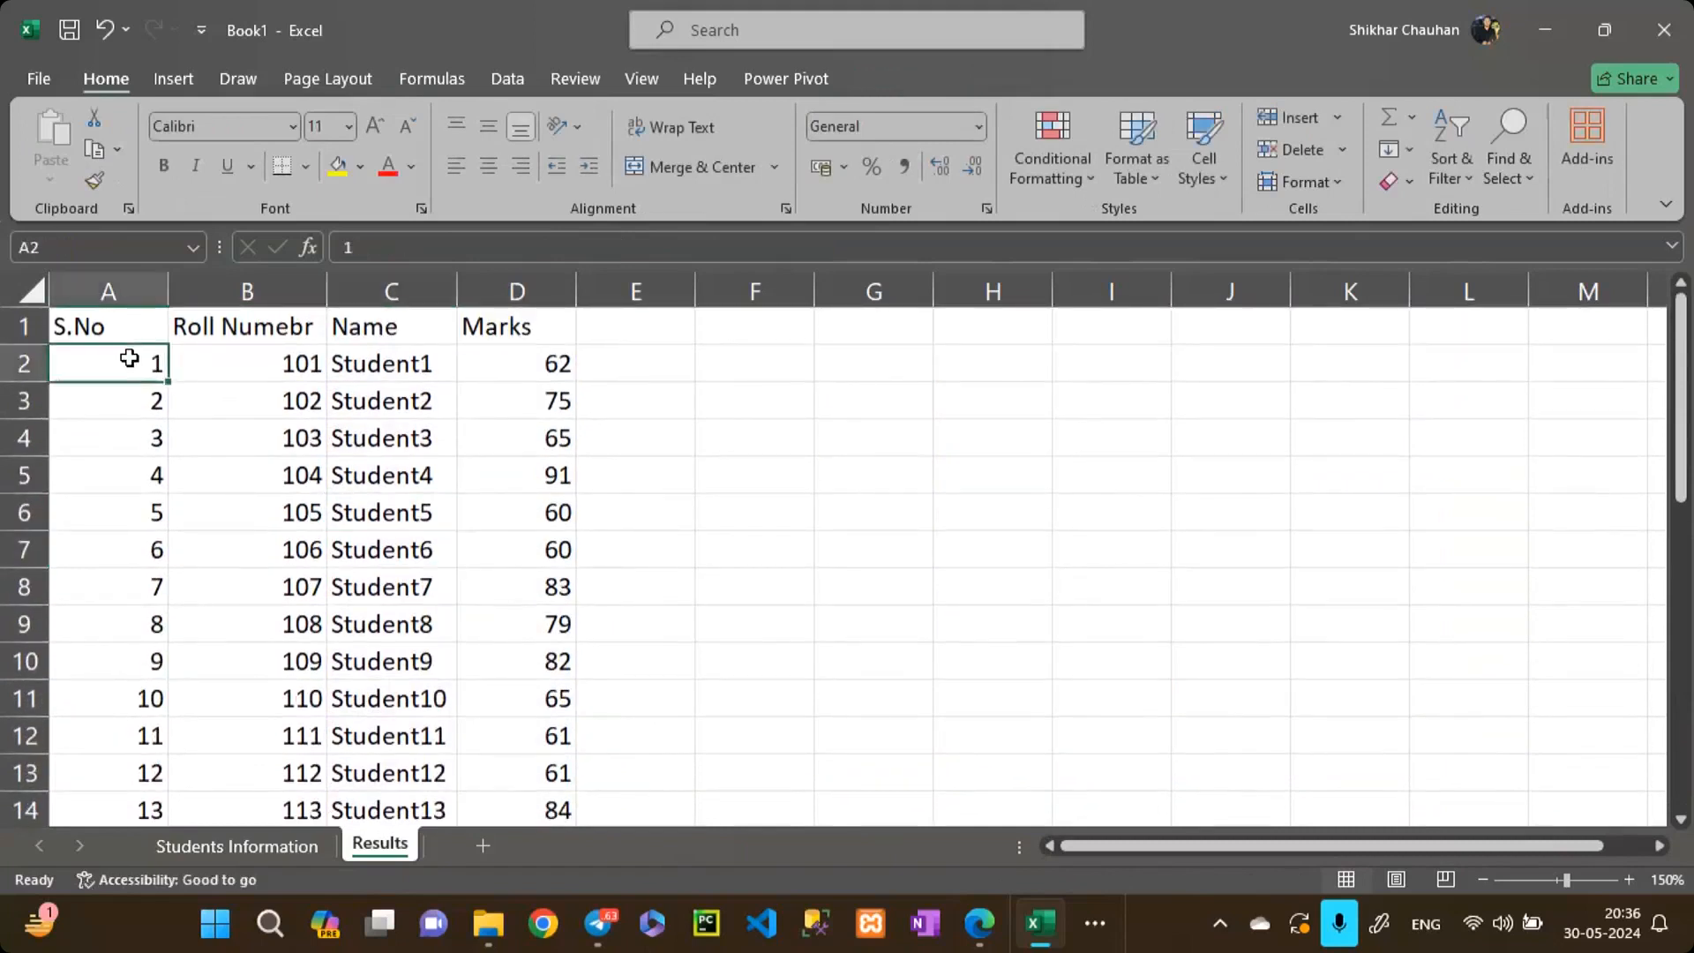
key(ctrl+shift+Right)
key(ctrl+shift+Down)
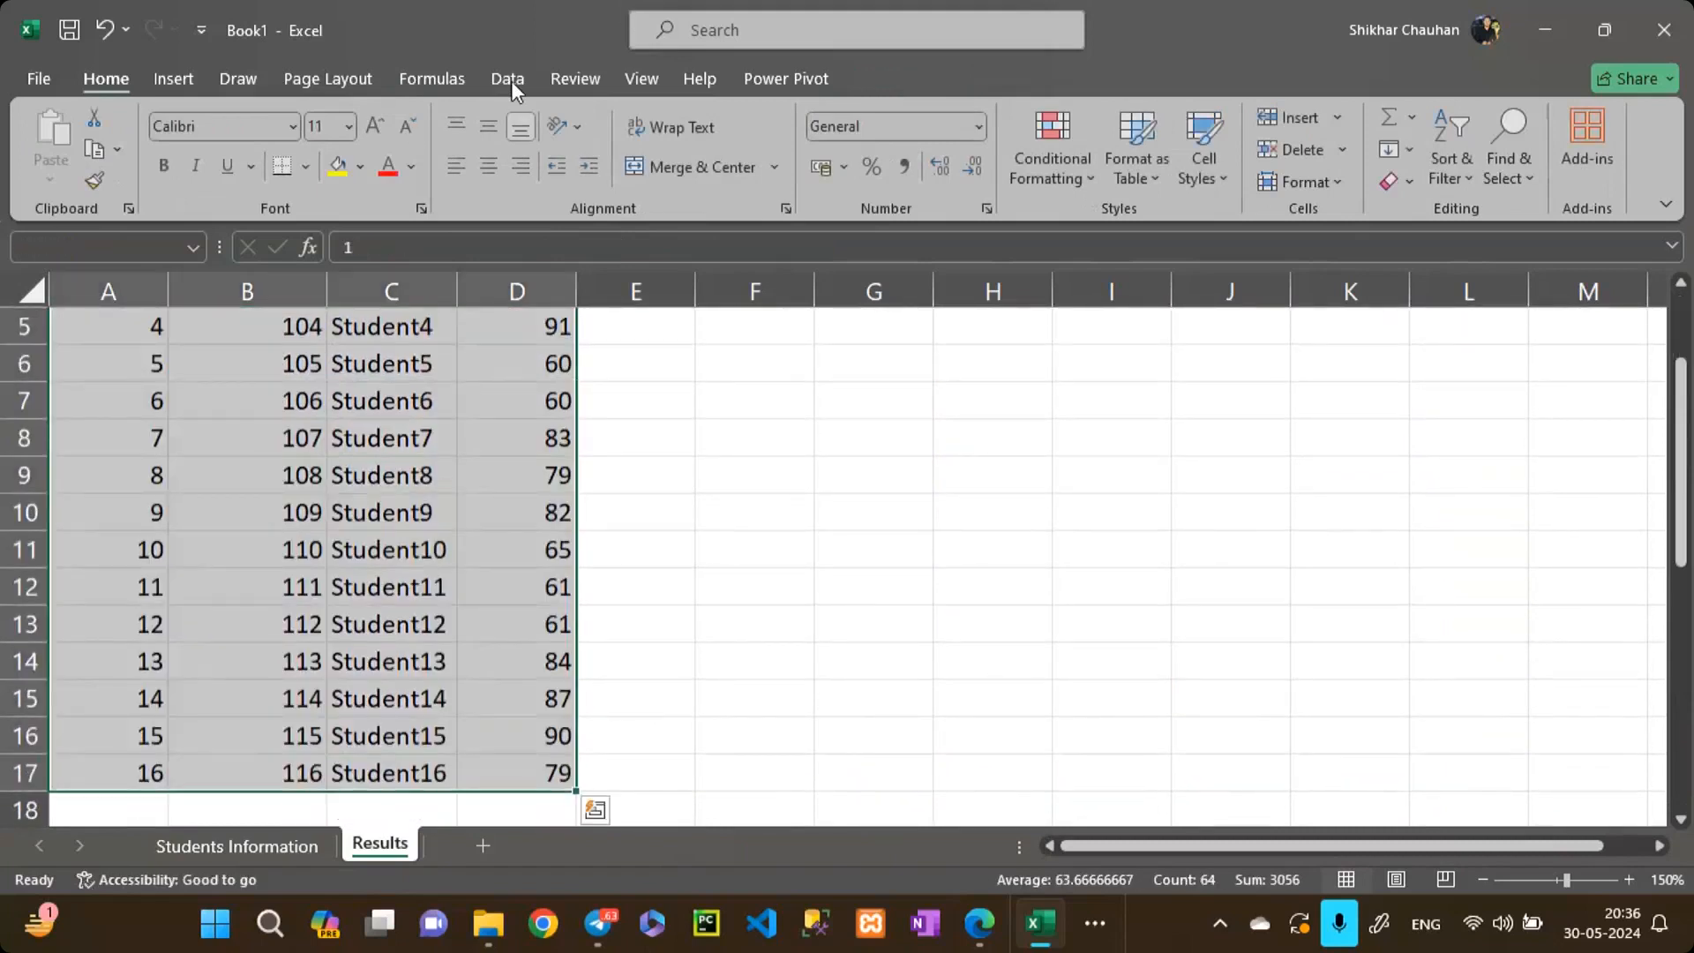
click(513, 81)
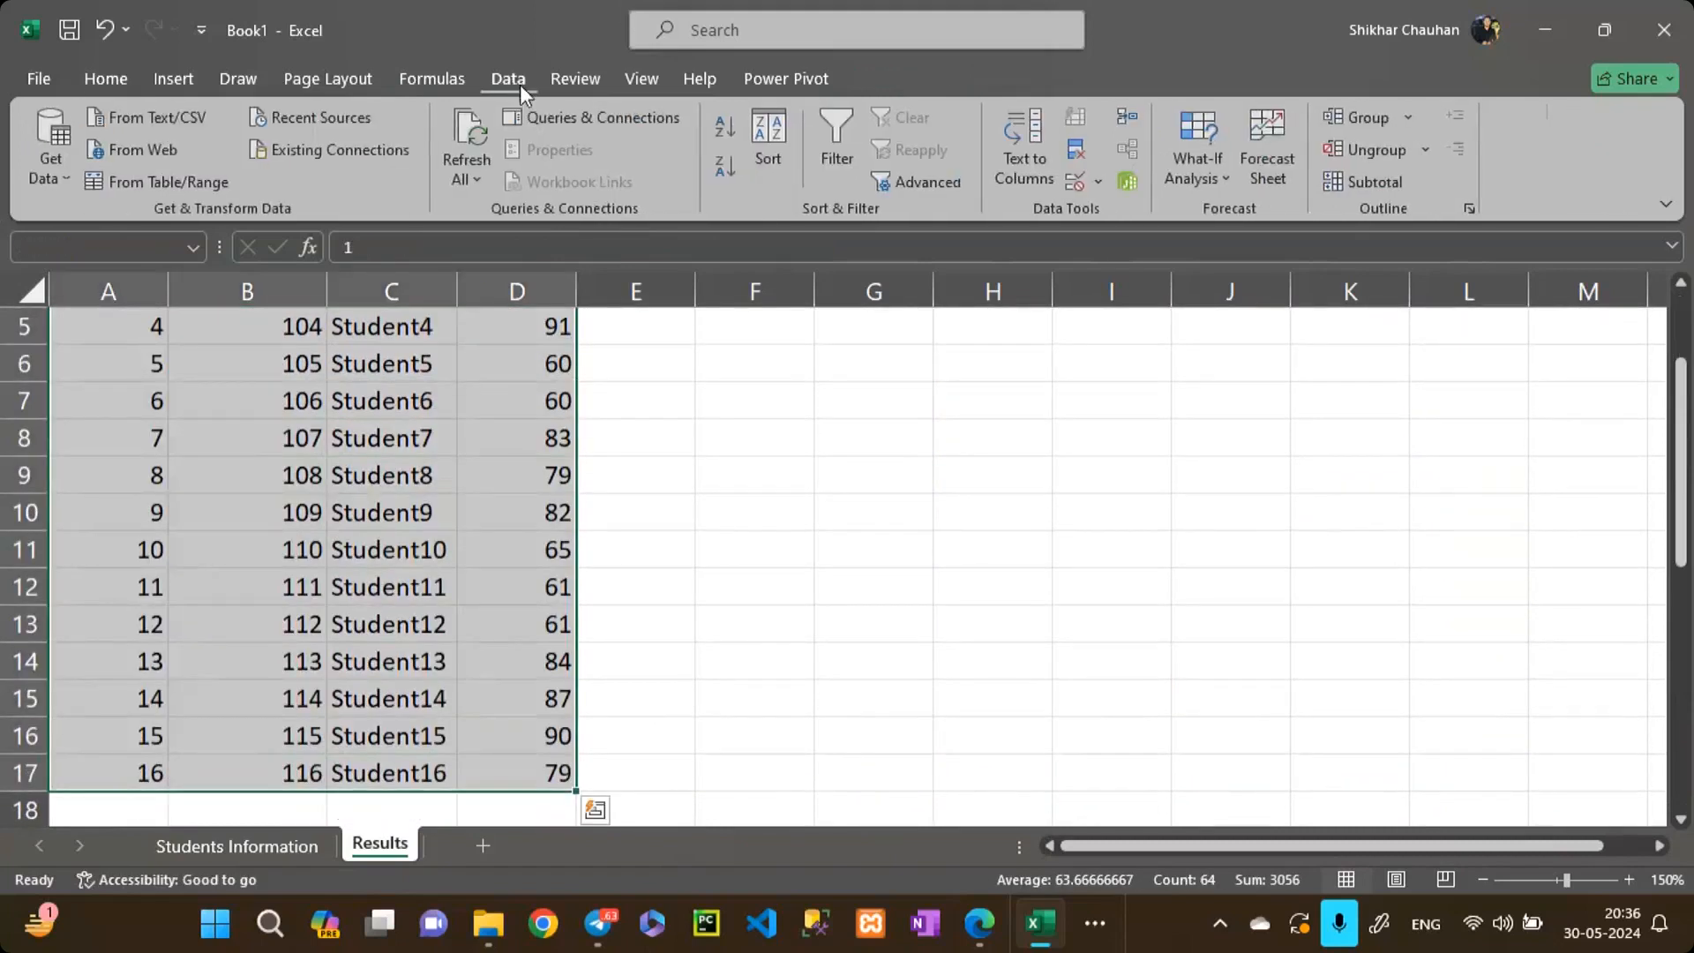
click(161, 86)
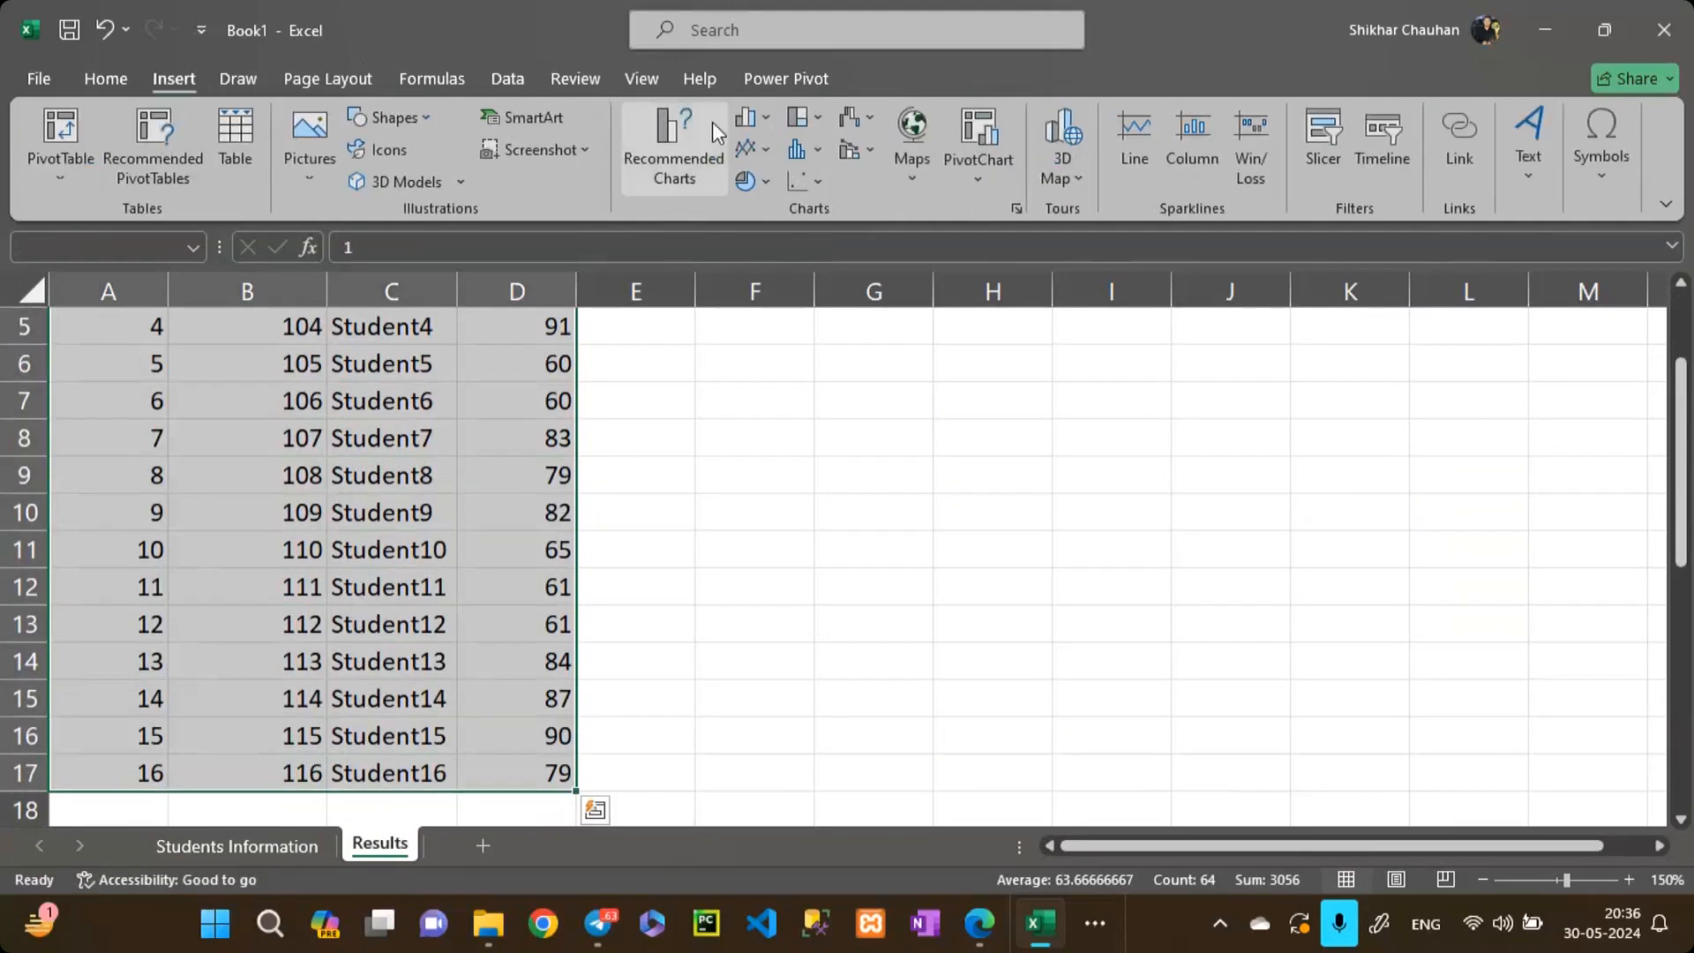
click(746, 118)
click(803, 213)
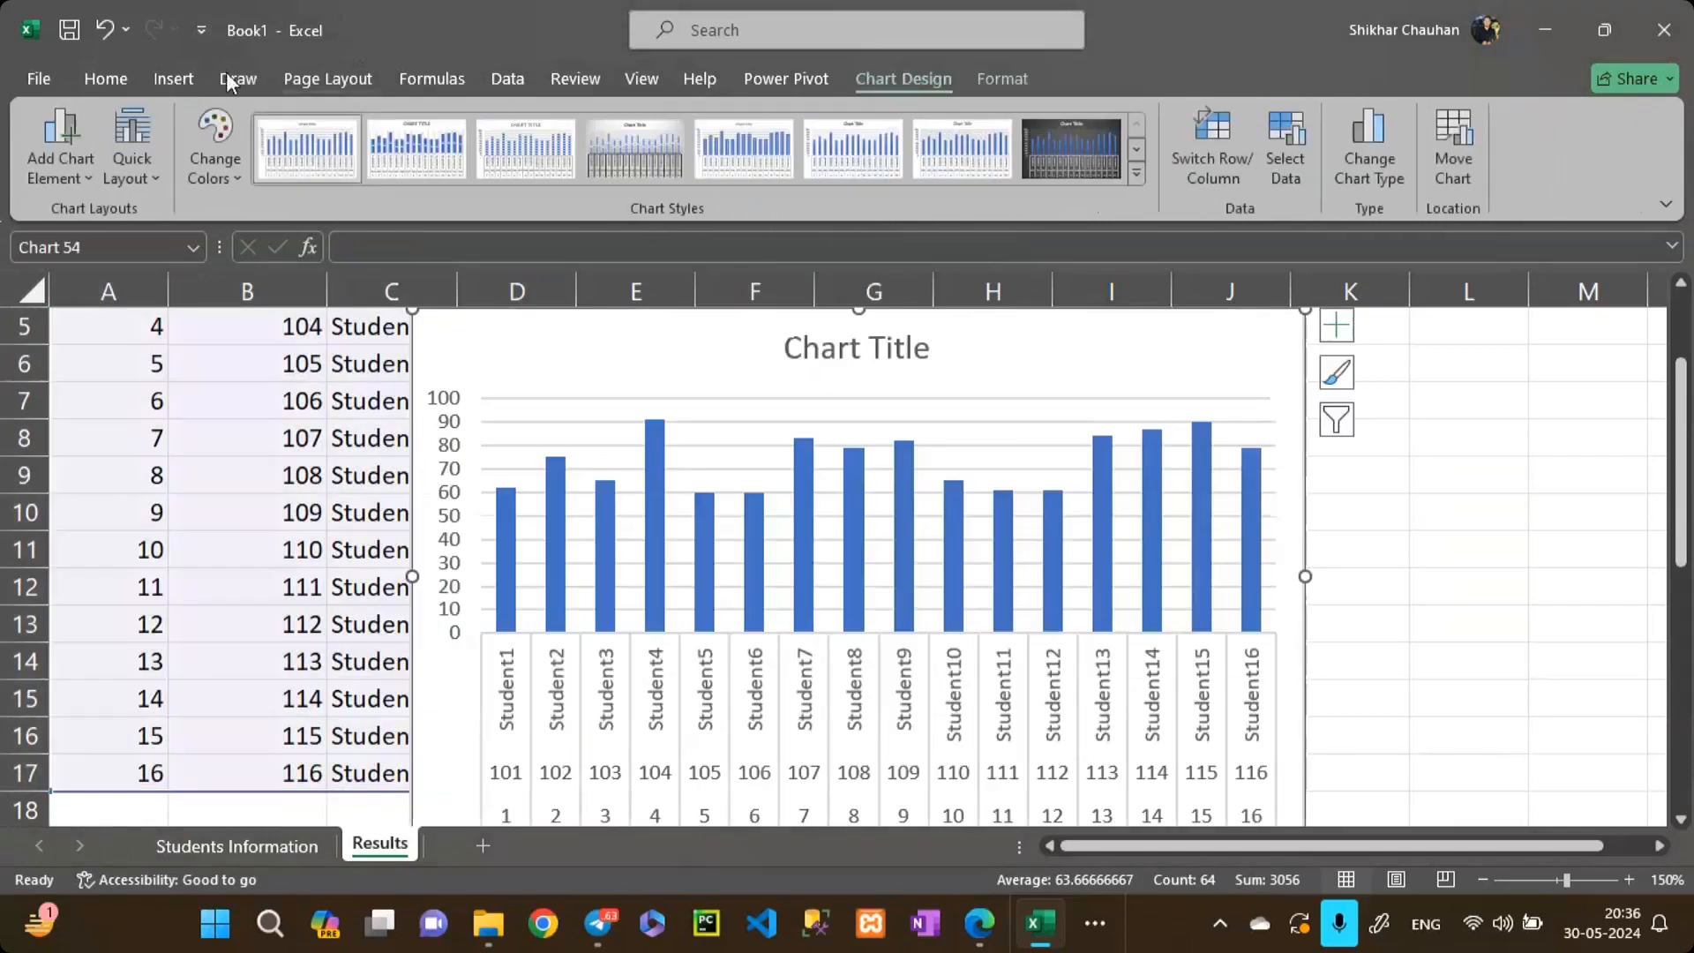
key(ctrl+z)
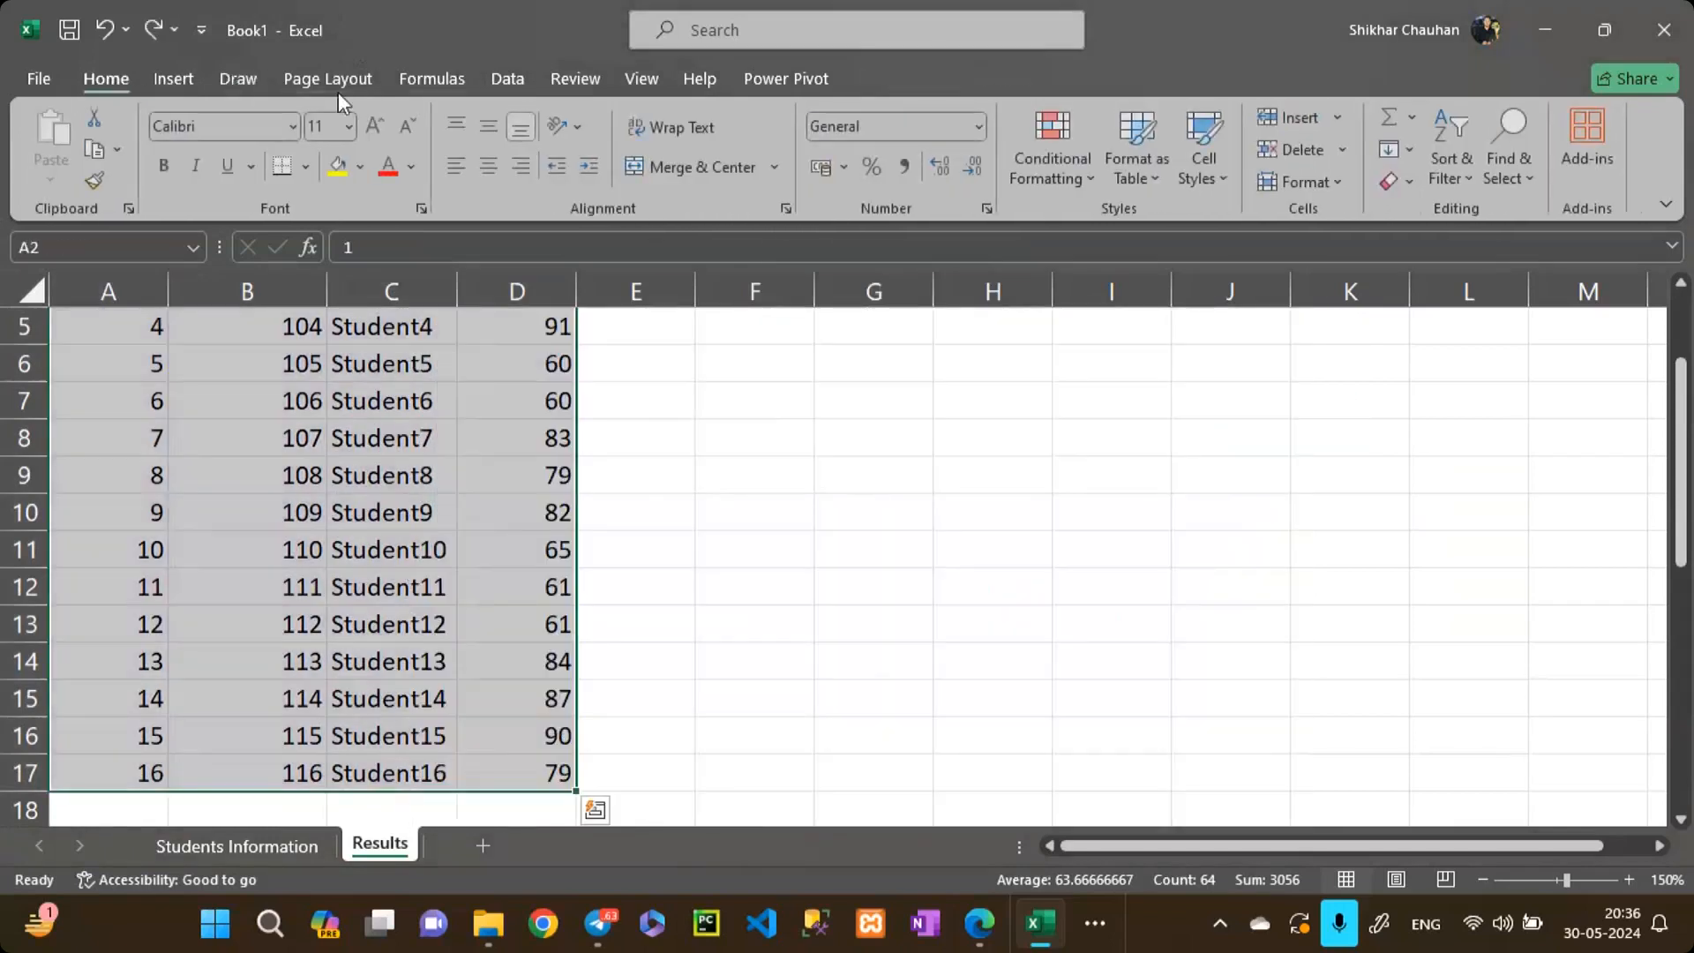
Step: Insert a 2-D clustered column chart from the selected records
click(225, 81)
click(181, 79)
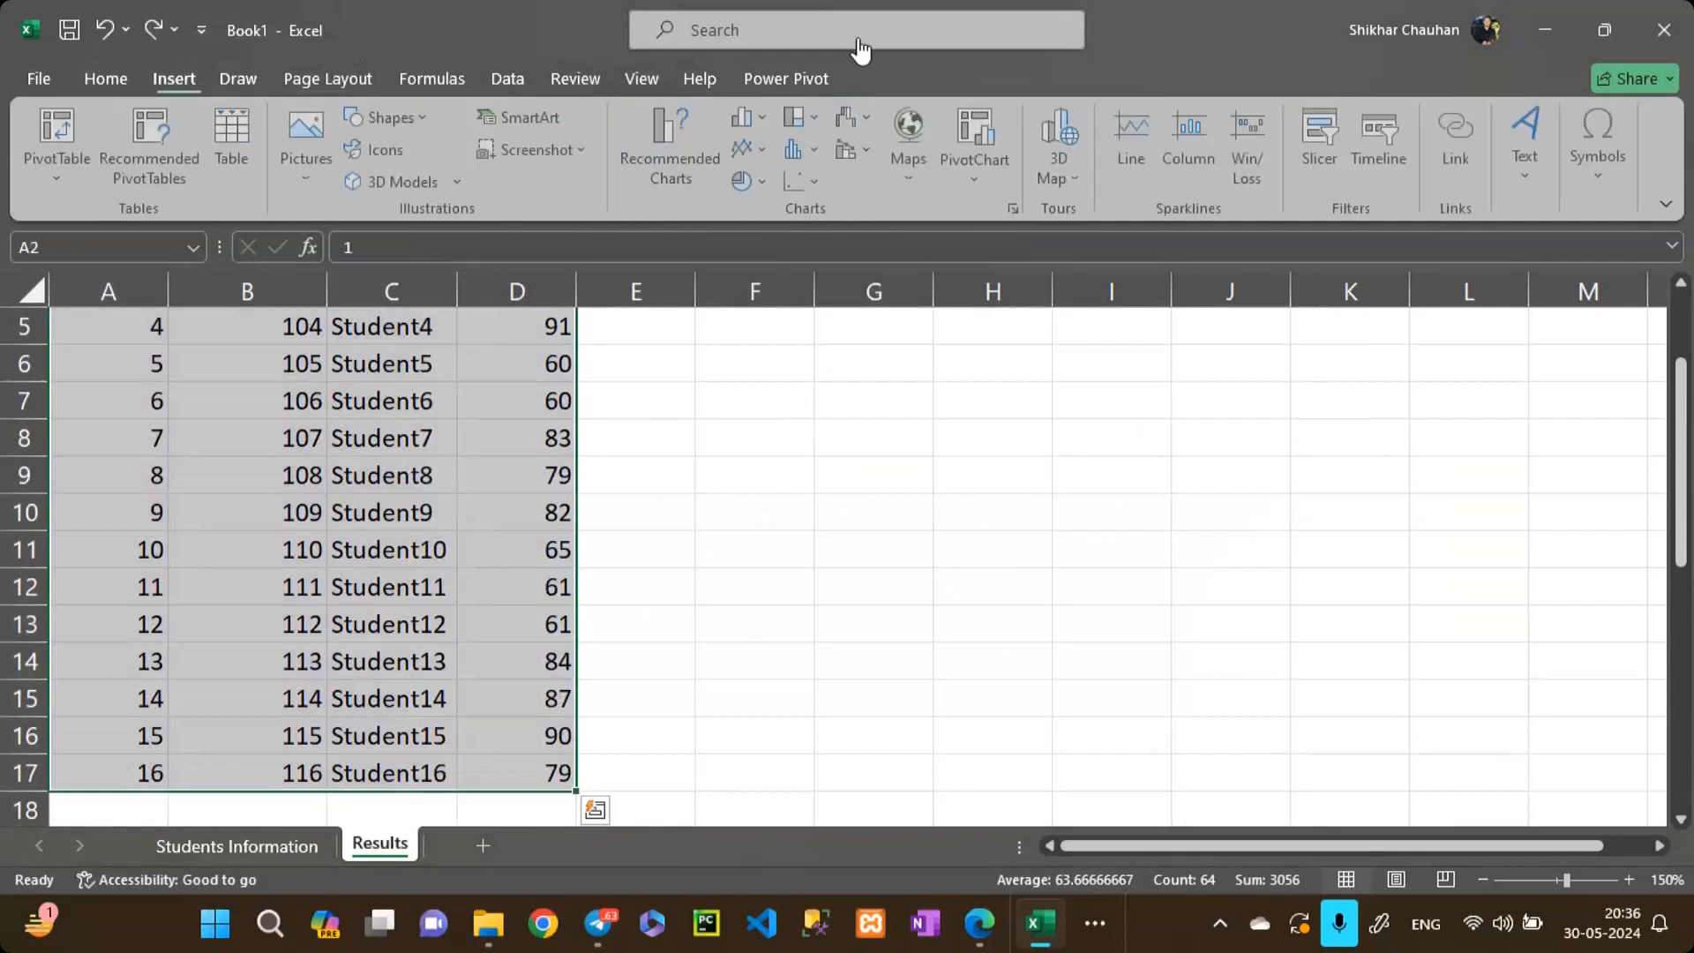
click(748, 117)
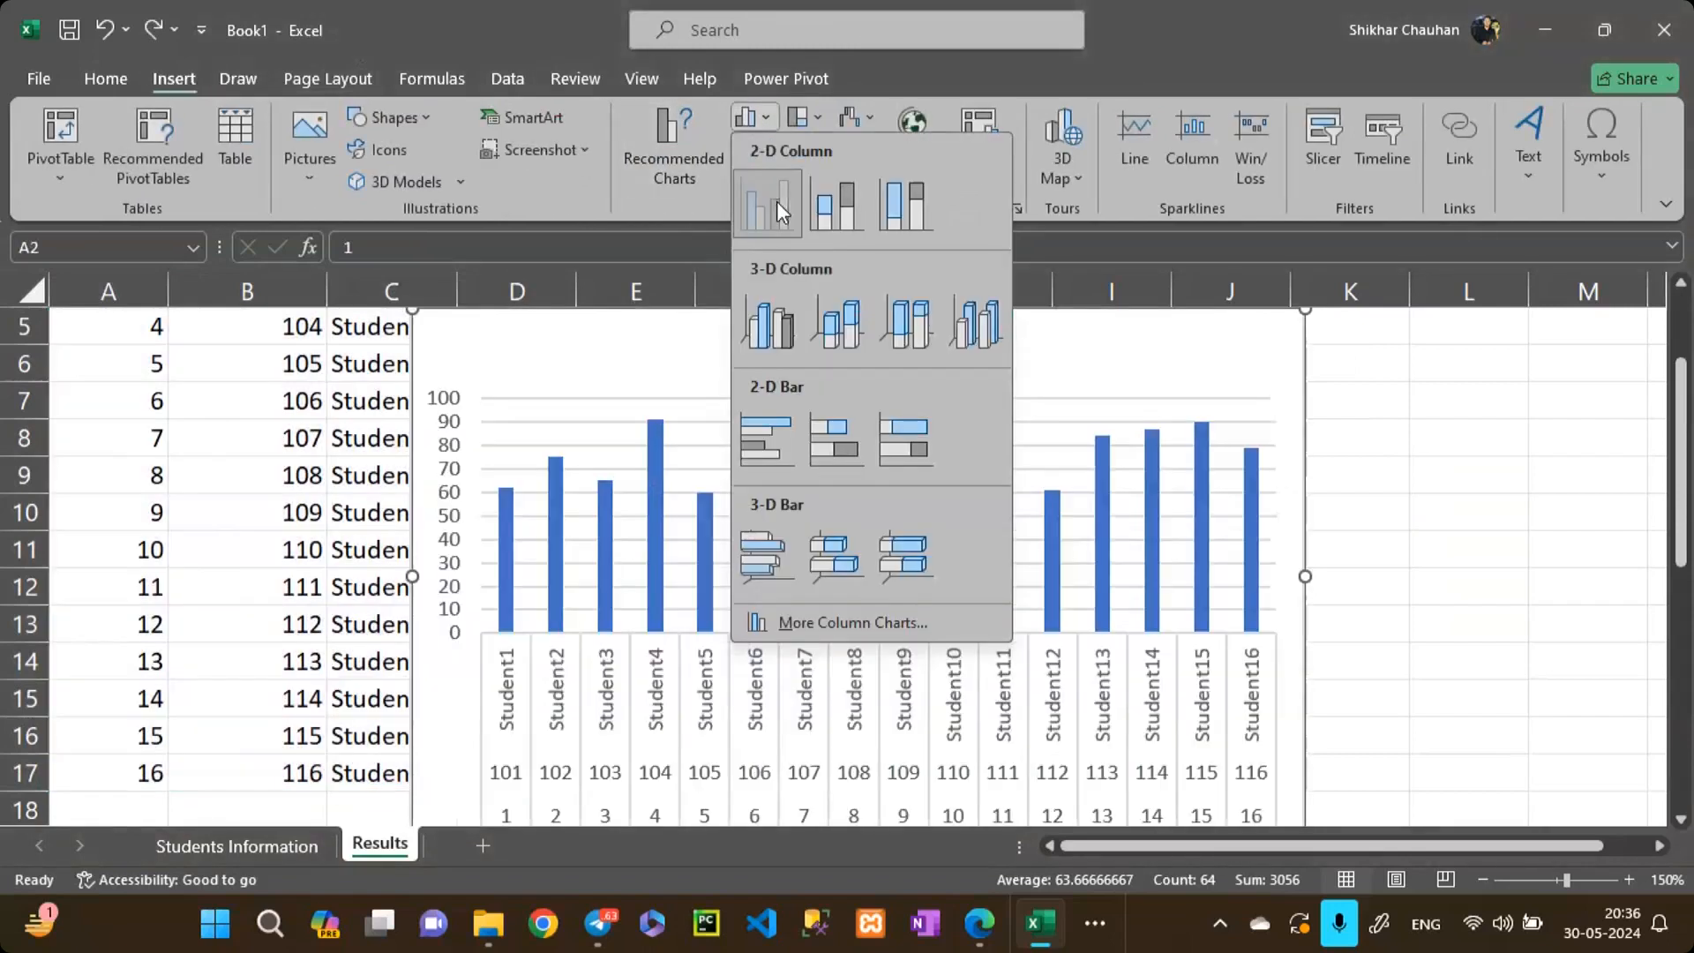
click(777, 202)
Step: Move the new chart beside the table, starting at column E, and apply the solid blue style with hatched columns
drag(791, 353, 1029, 344)
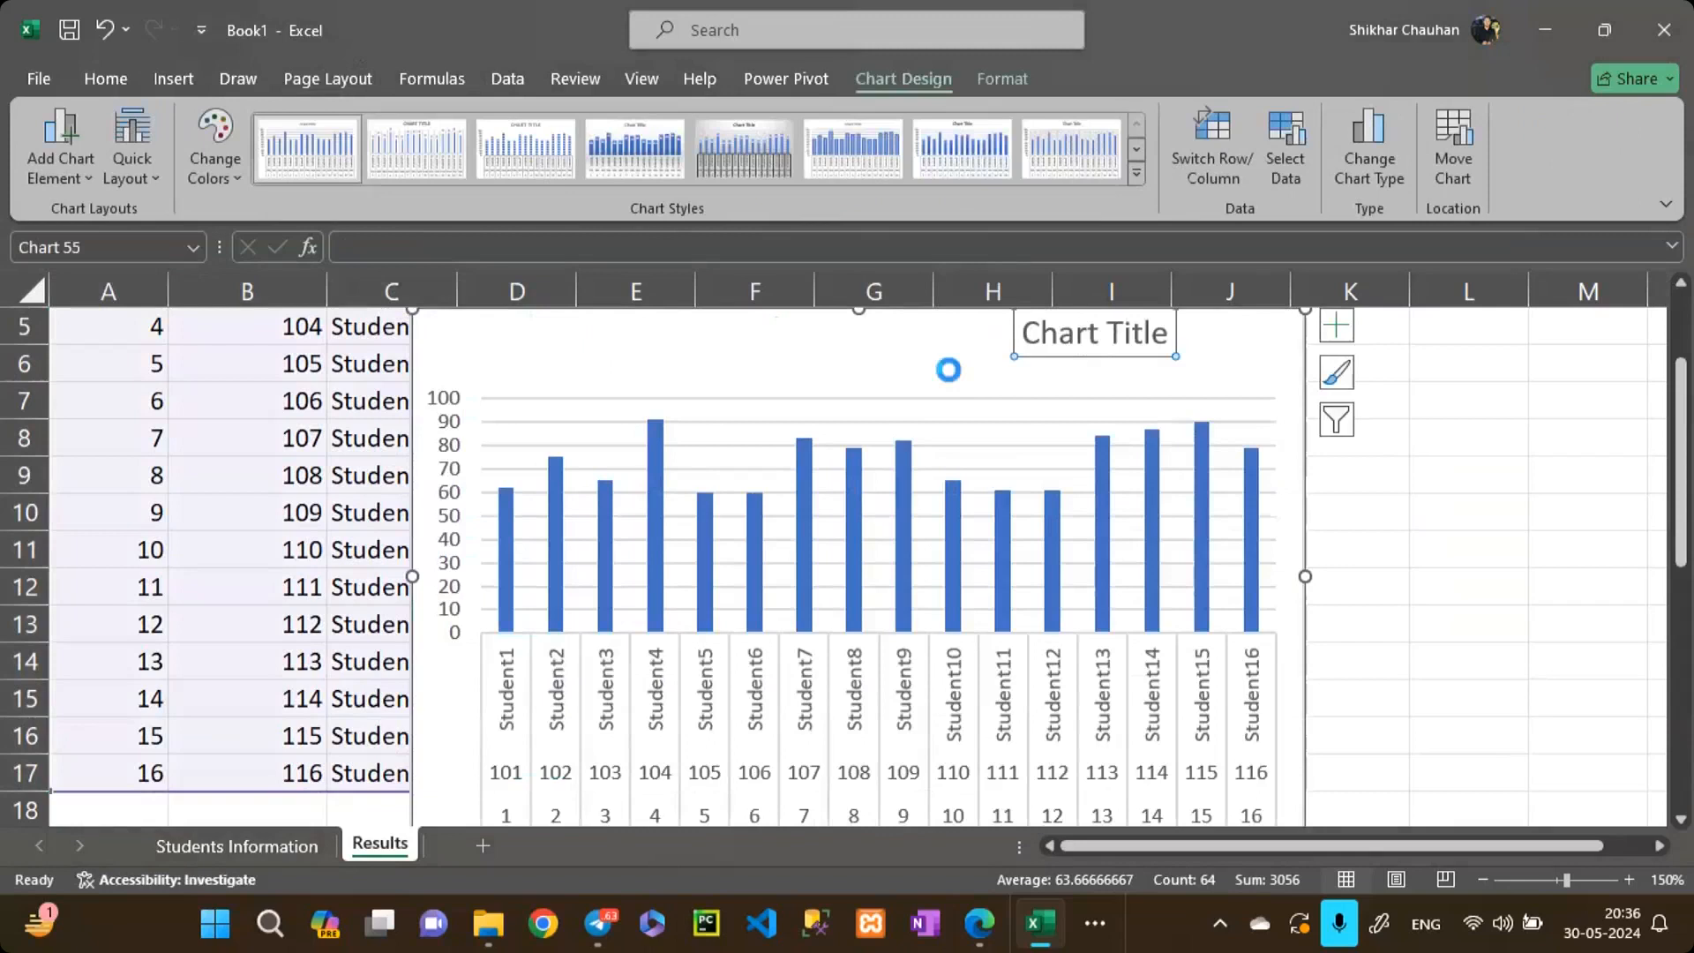
drag(574, 355, 746, 418)
drag(619, 349, 701, 394)
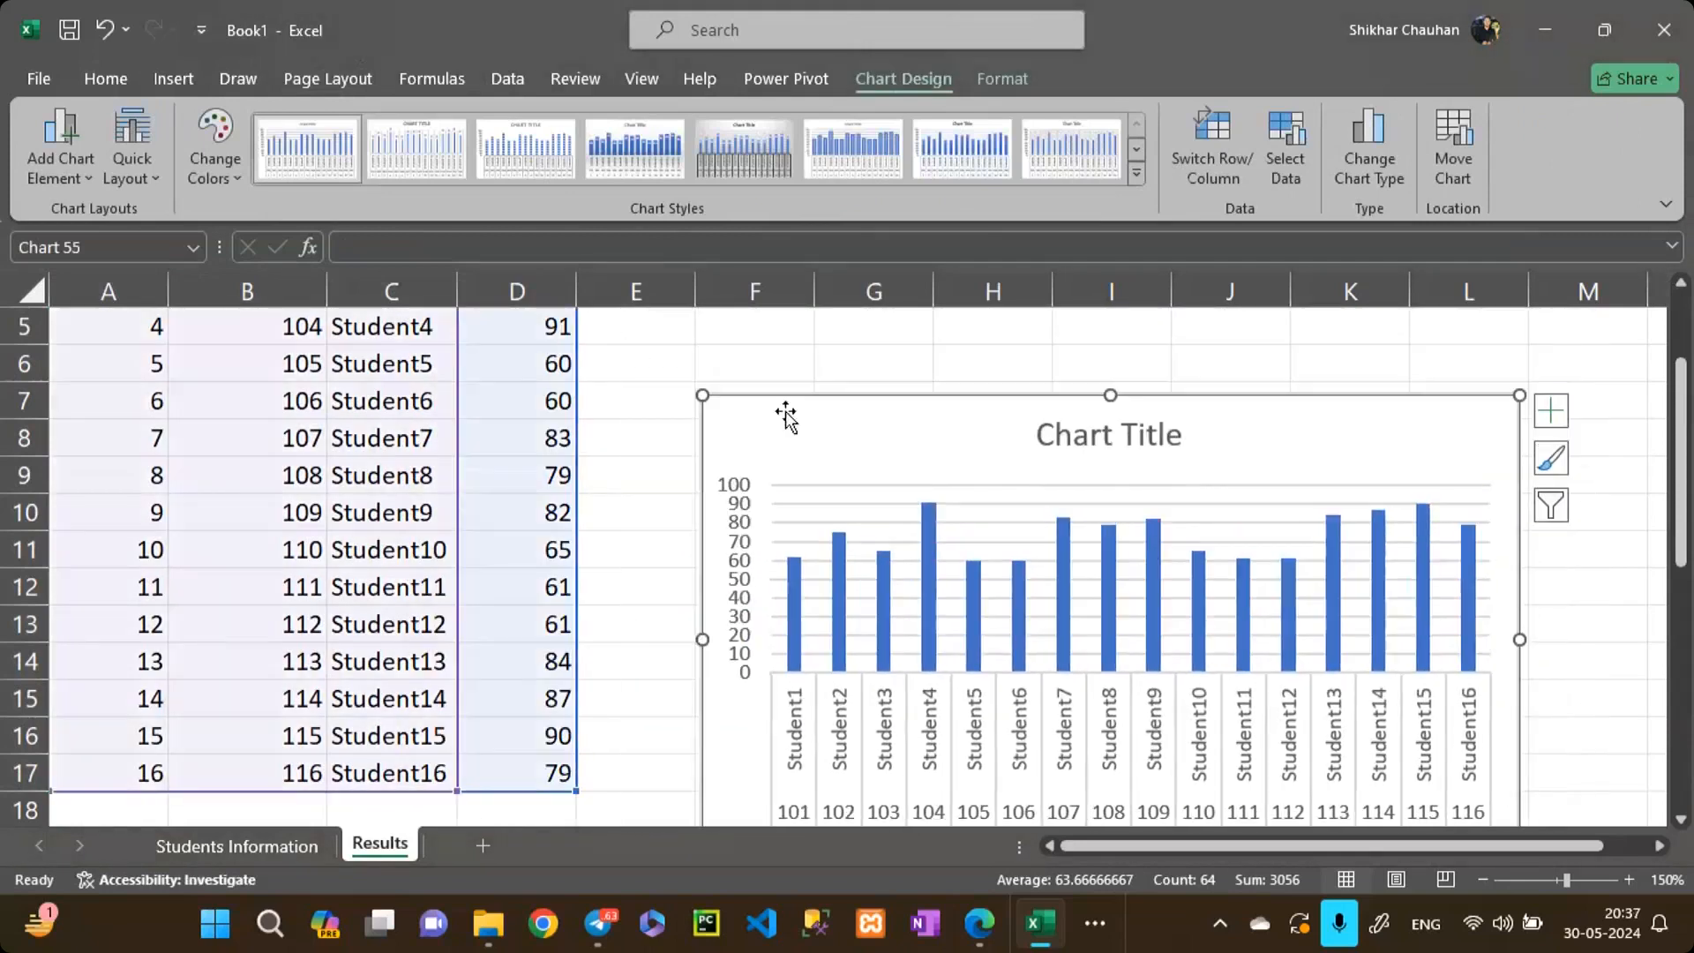
drag(807, 416, 740, 366)
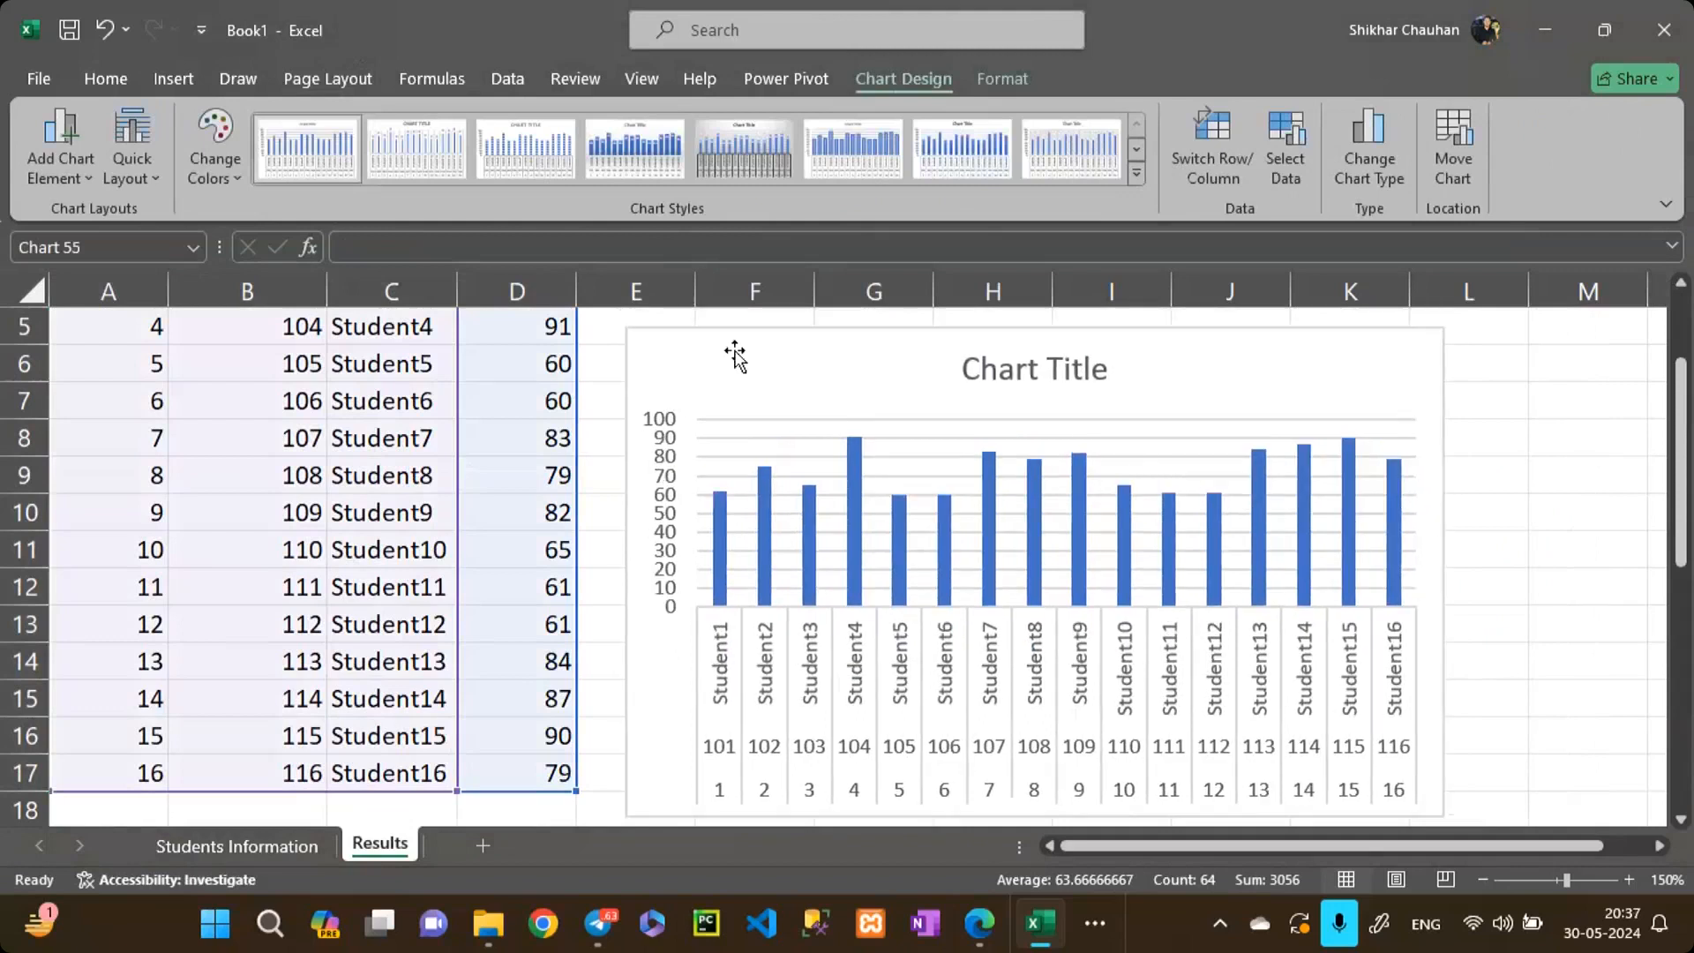
click(852, 148)
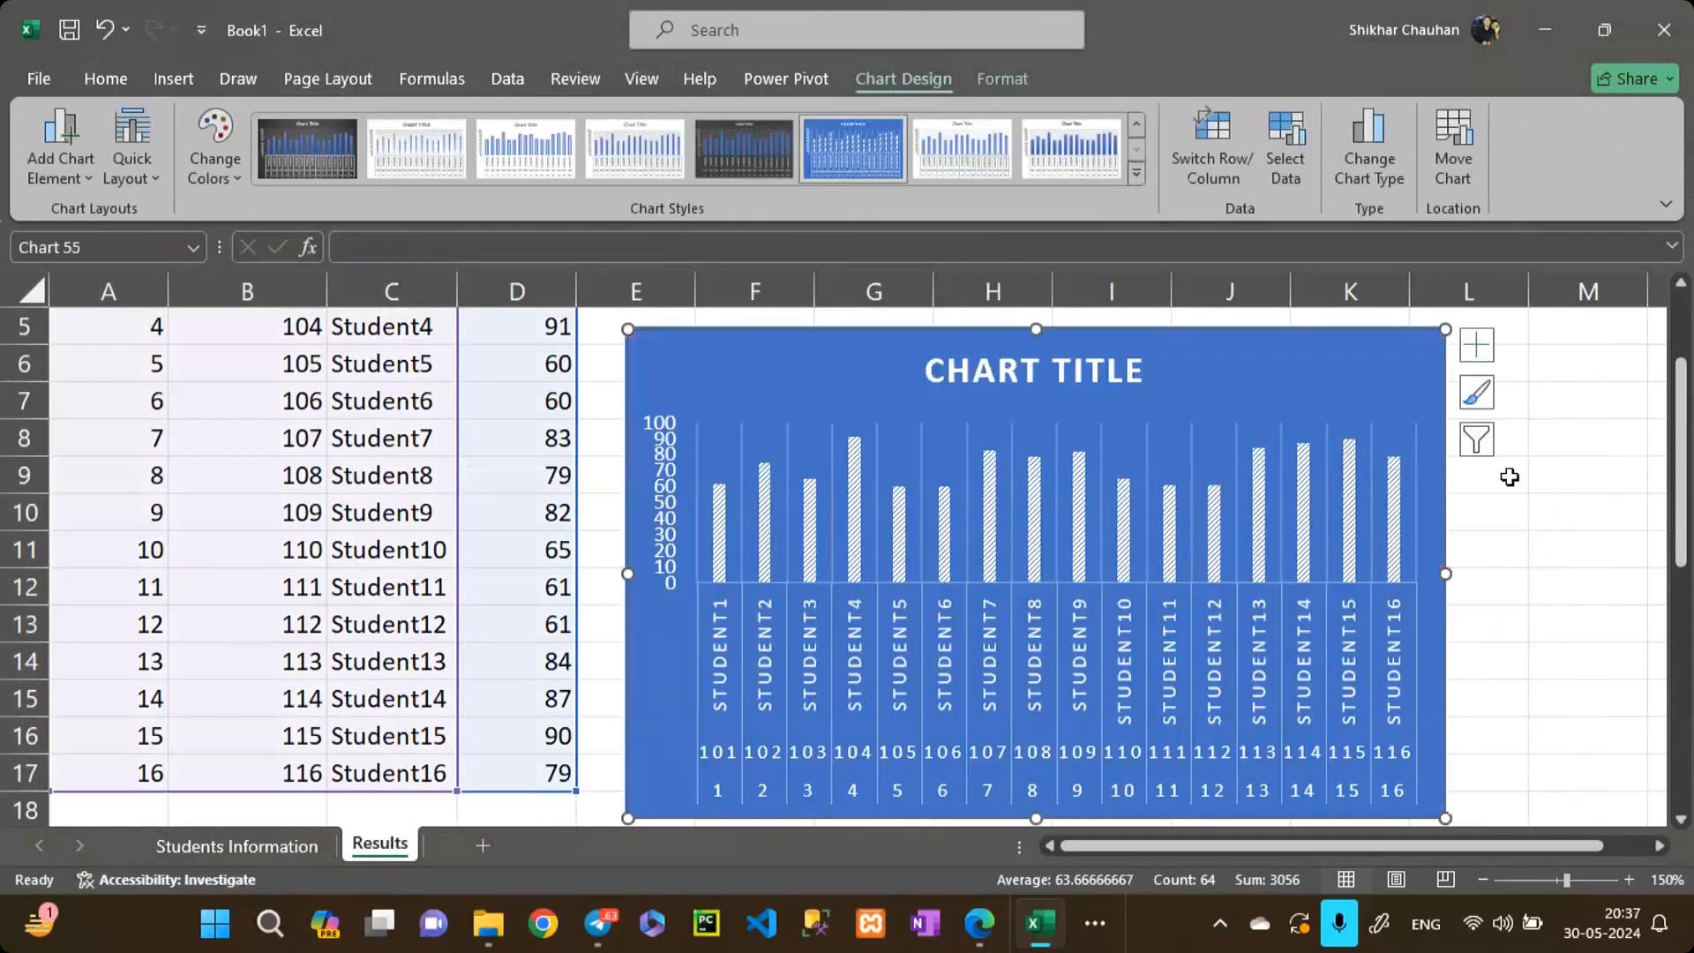
Step: Turn off the chart's gridlines, chart title and axes
click(1483, 347)
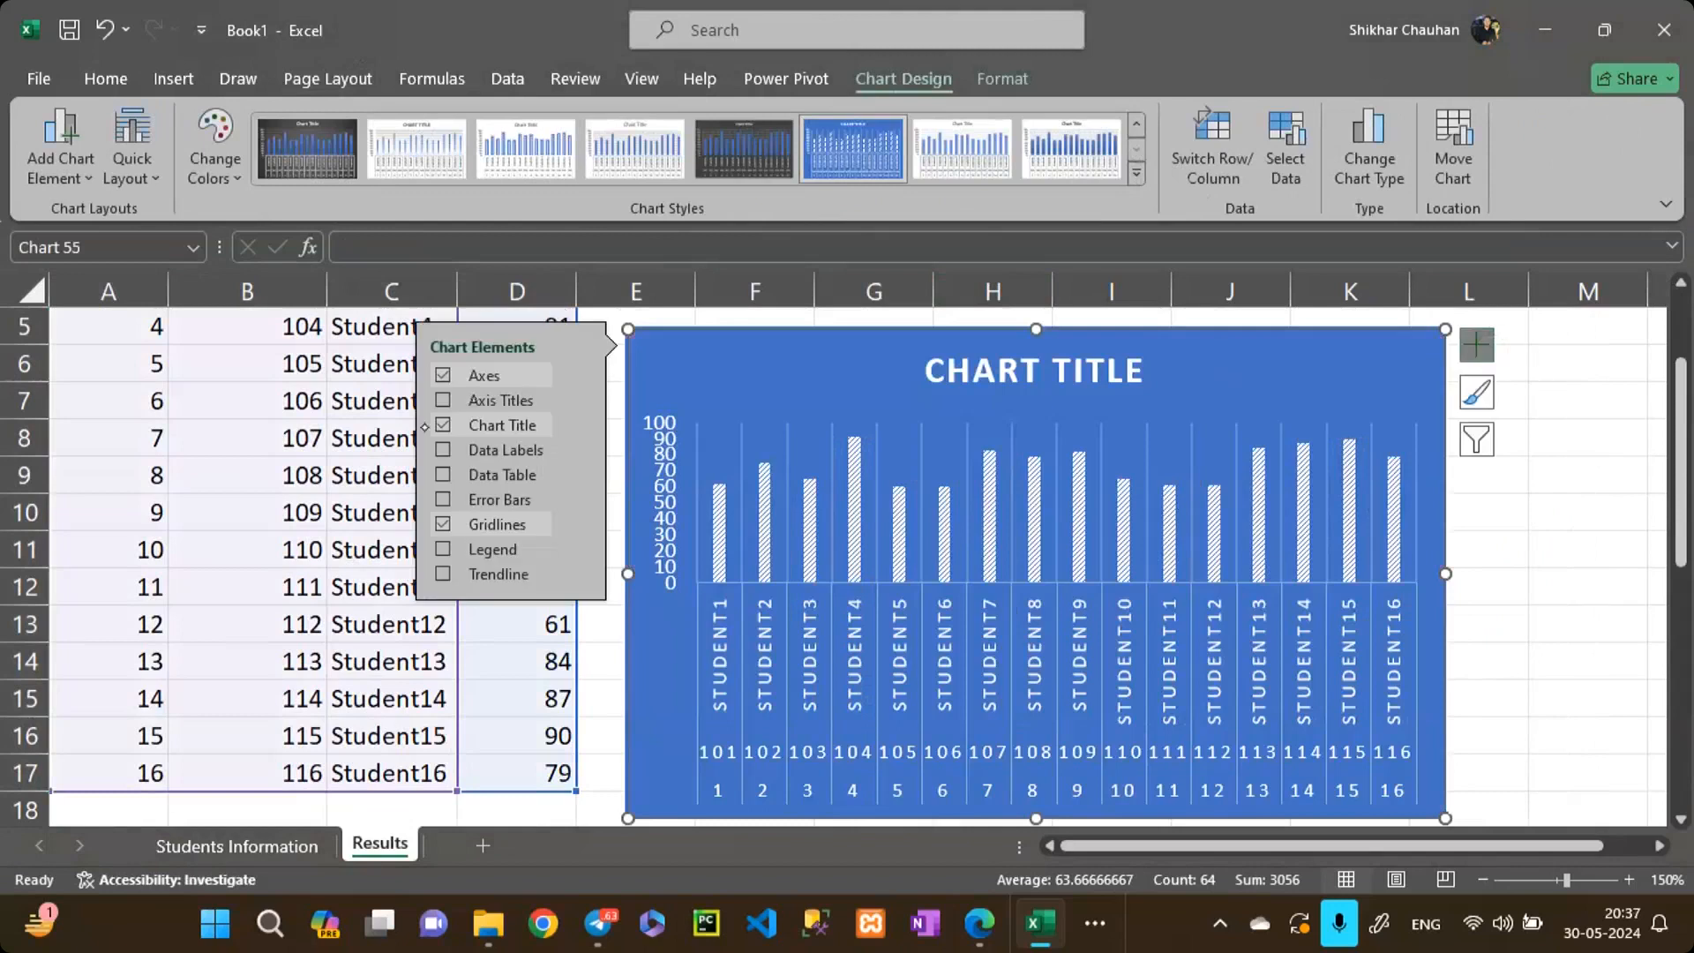
click(442, 525)
click(443, 424)
click(443, 375)
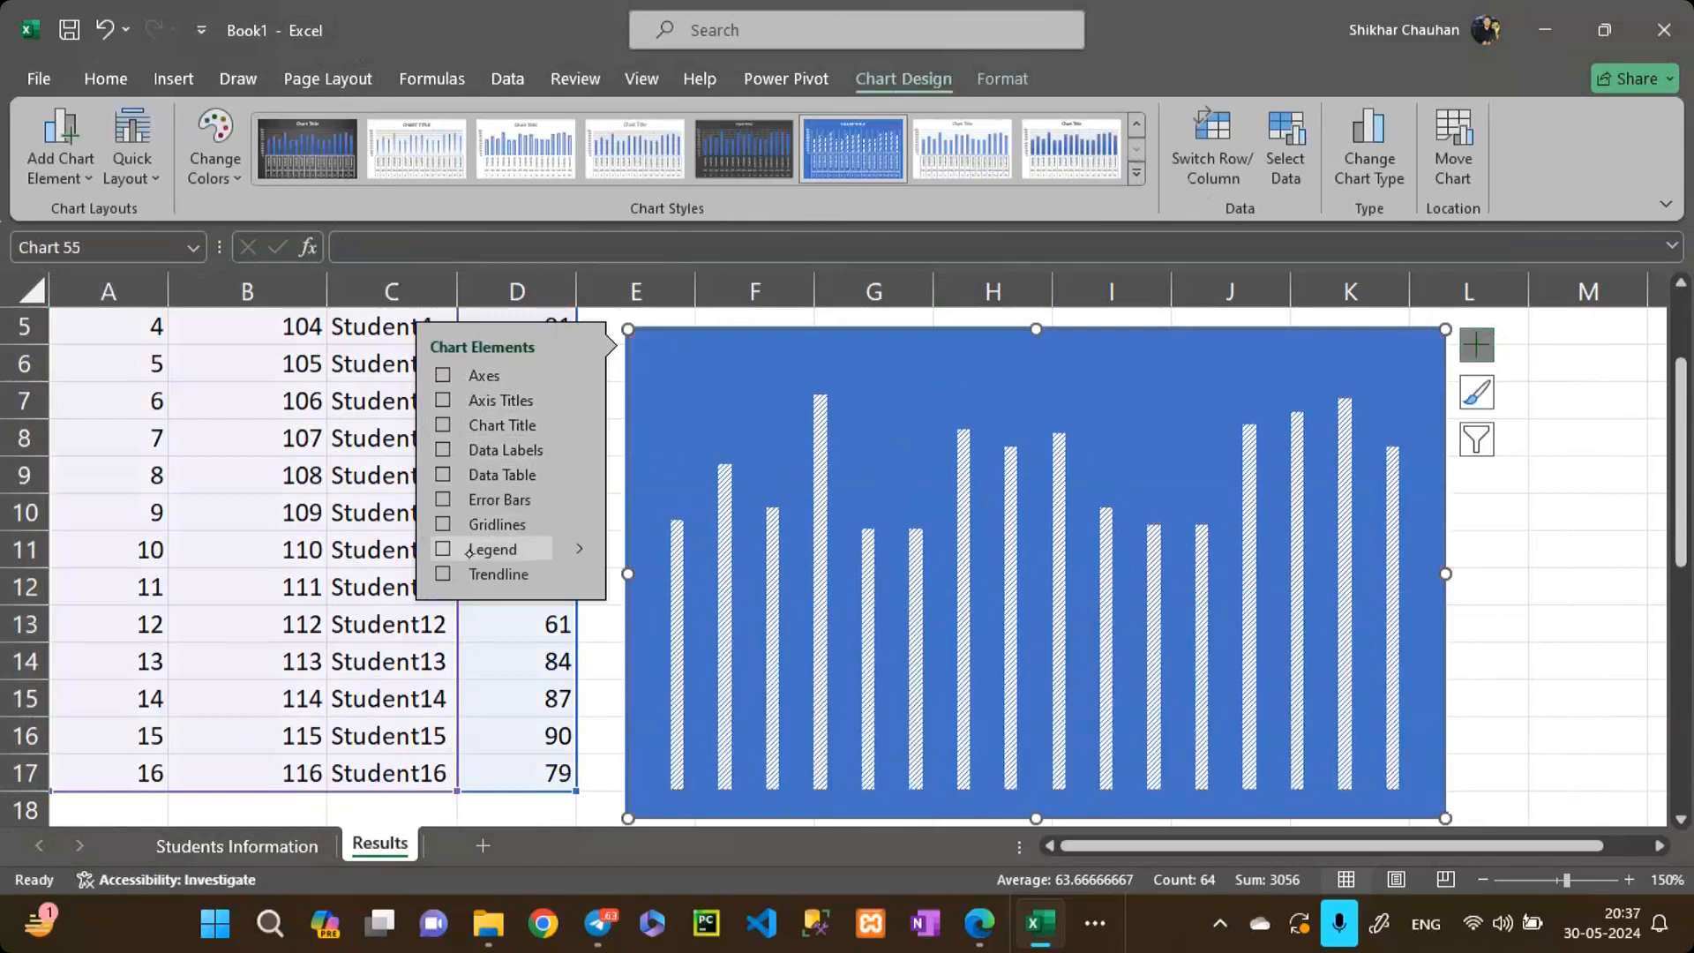
Step: Turn the axes back on and add axis titles to the new chart
click(443, 375)
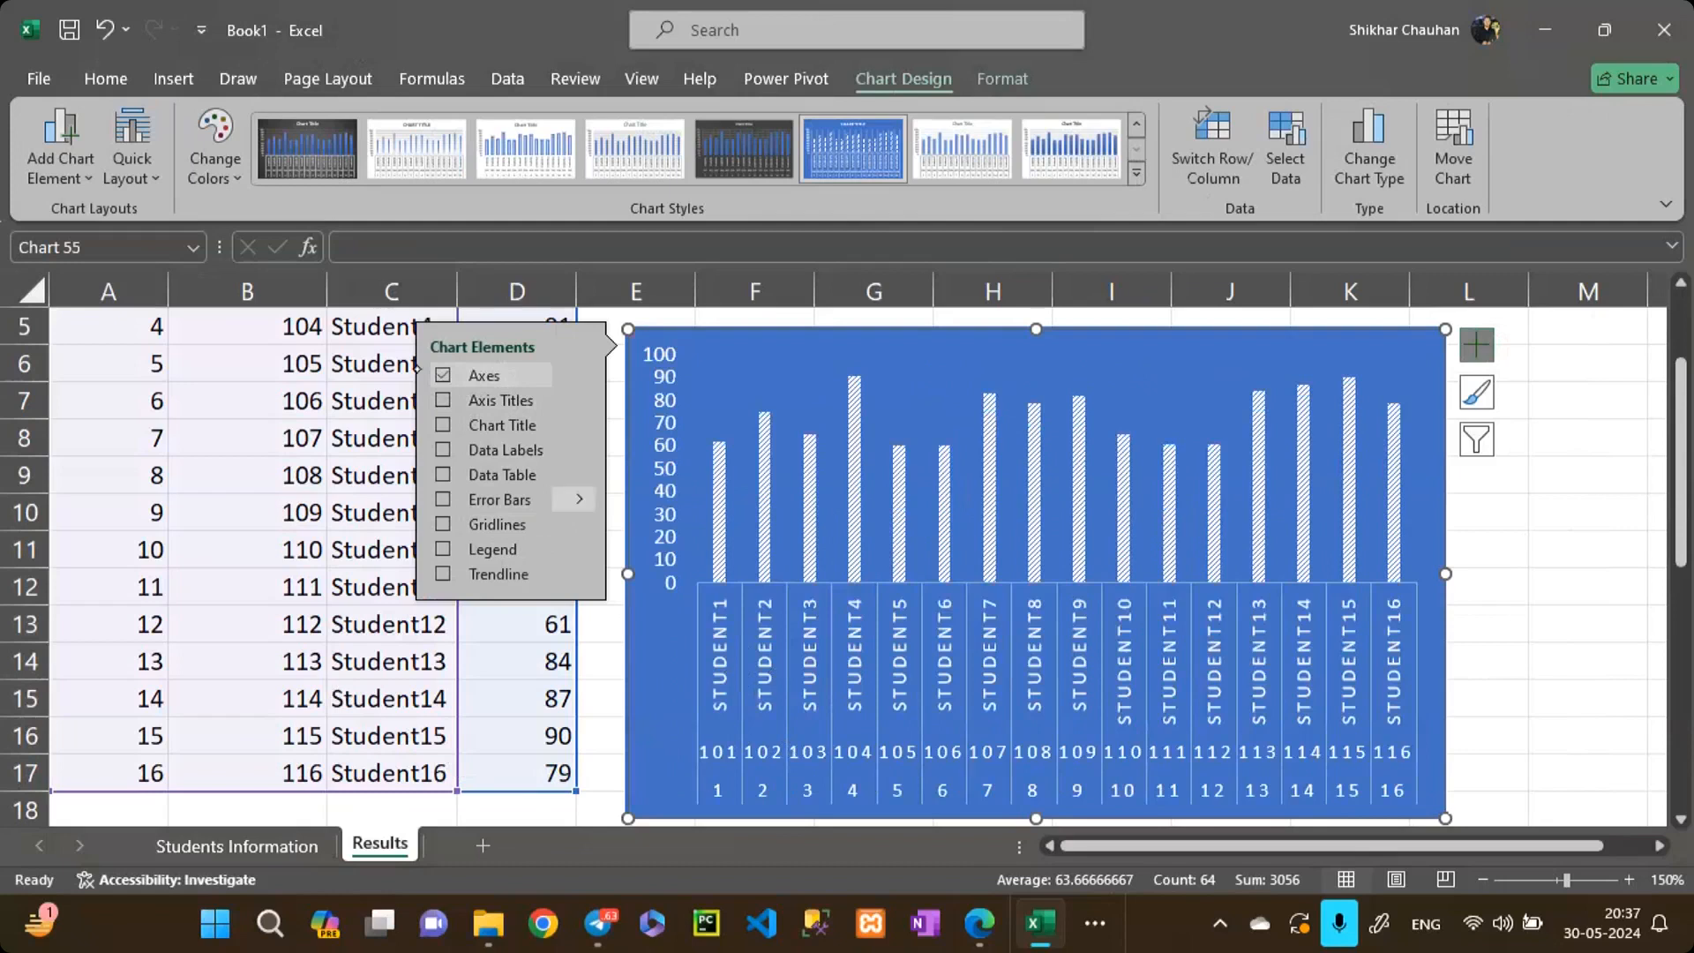
click(443, 400)
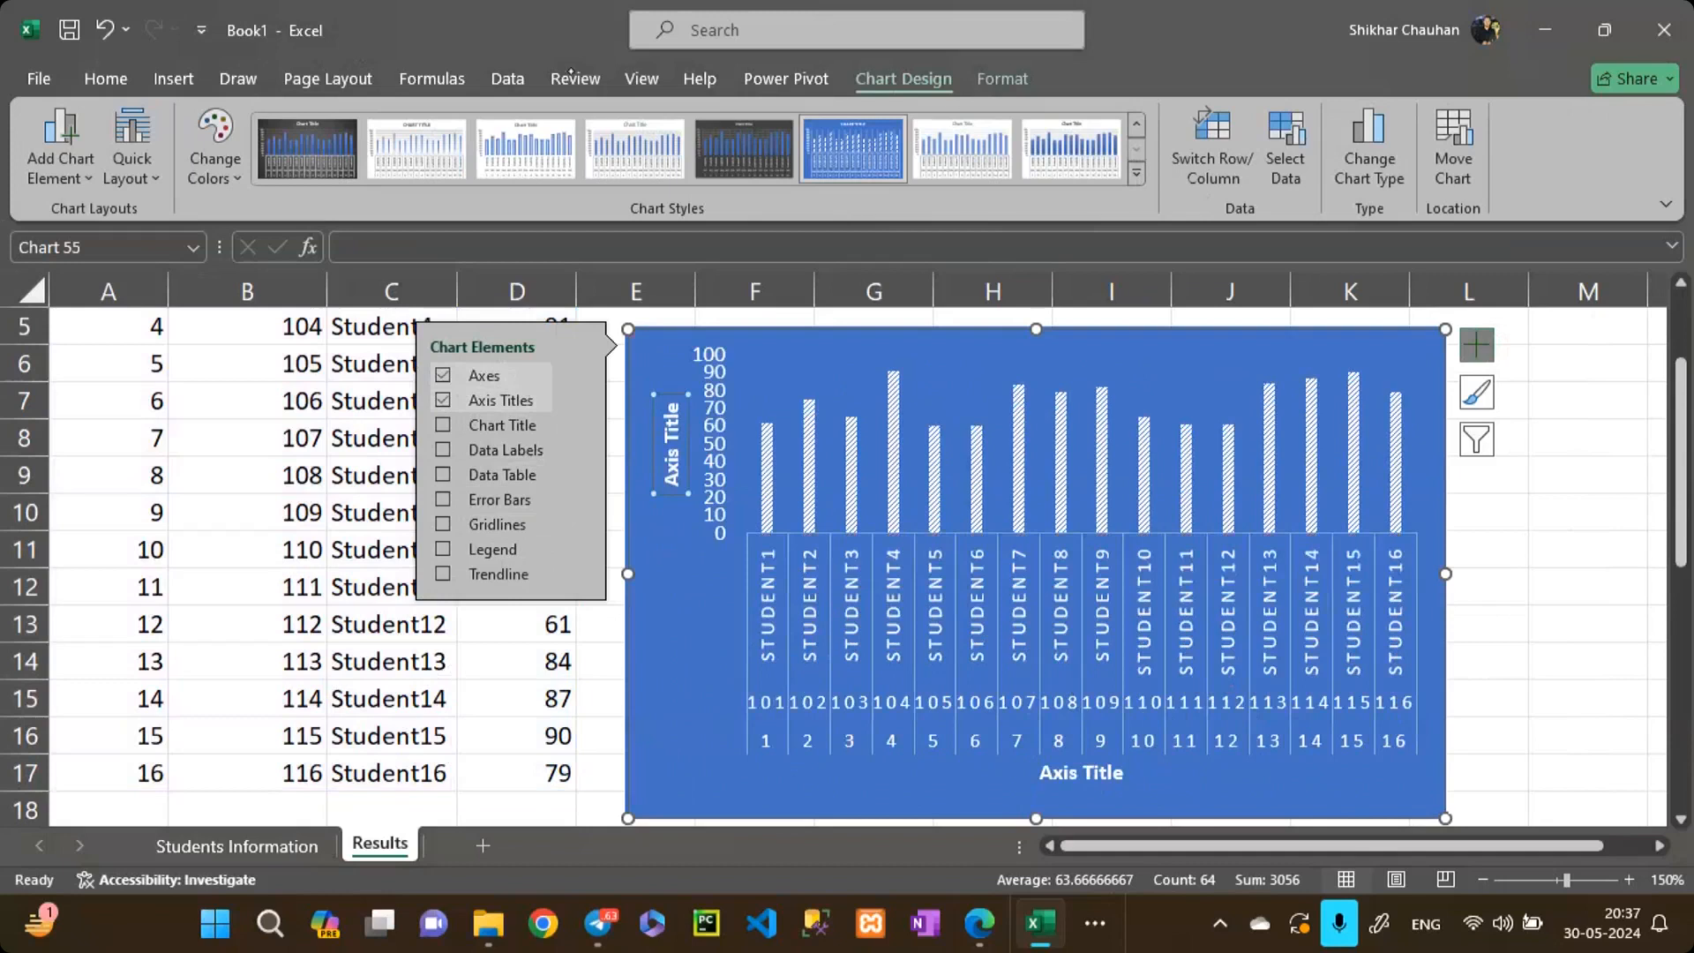
click(1006, 79)
click(936, 81)
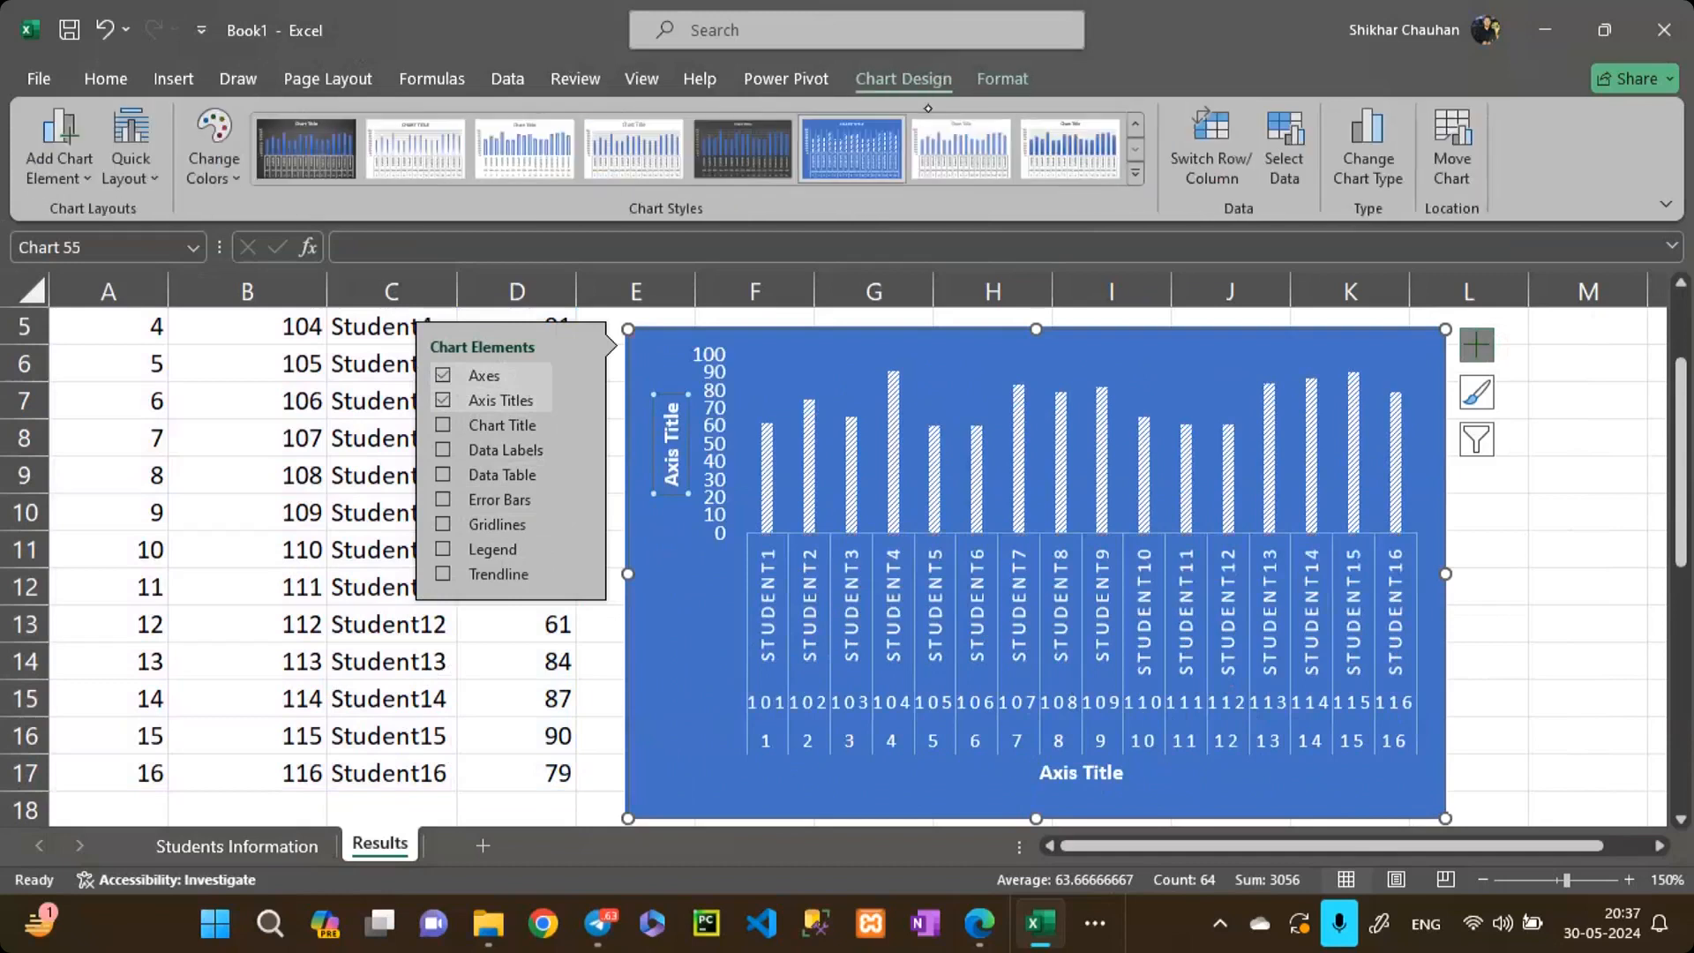
Step: Turn the chart title back on and add data labels above the columns
click(137, 167)
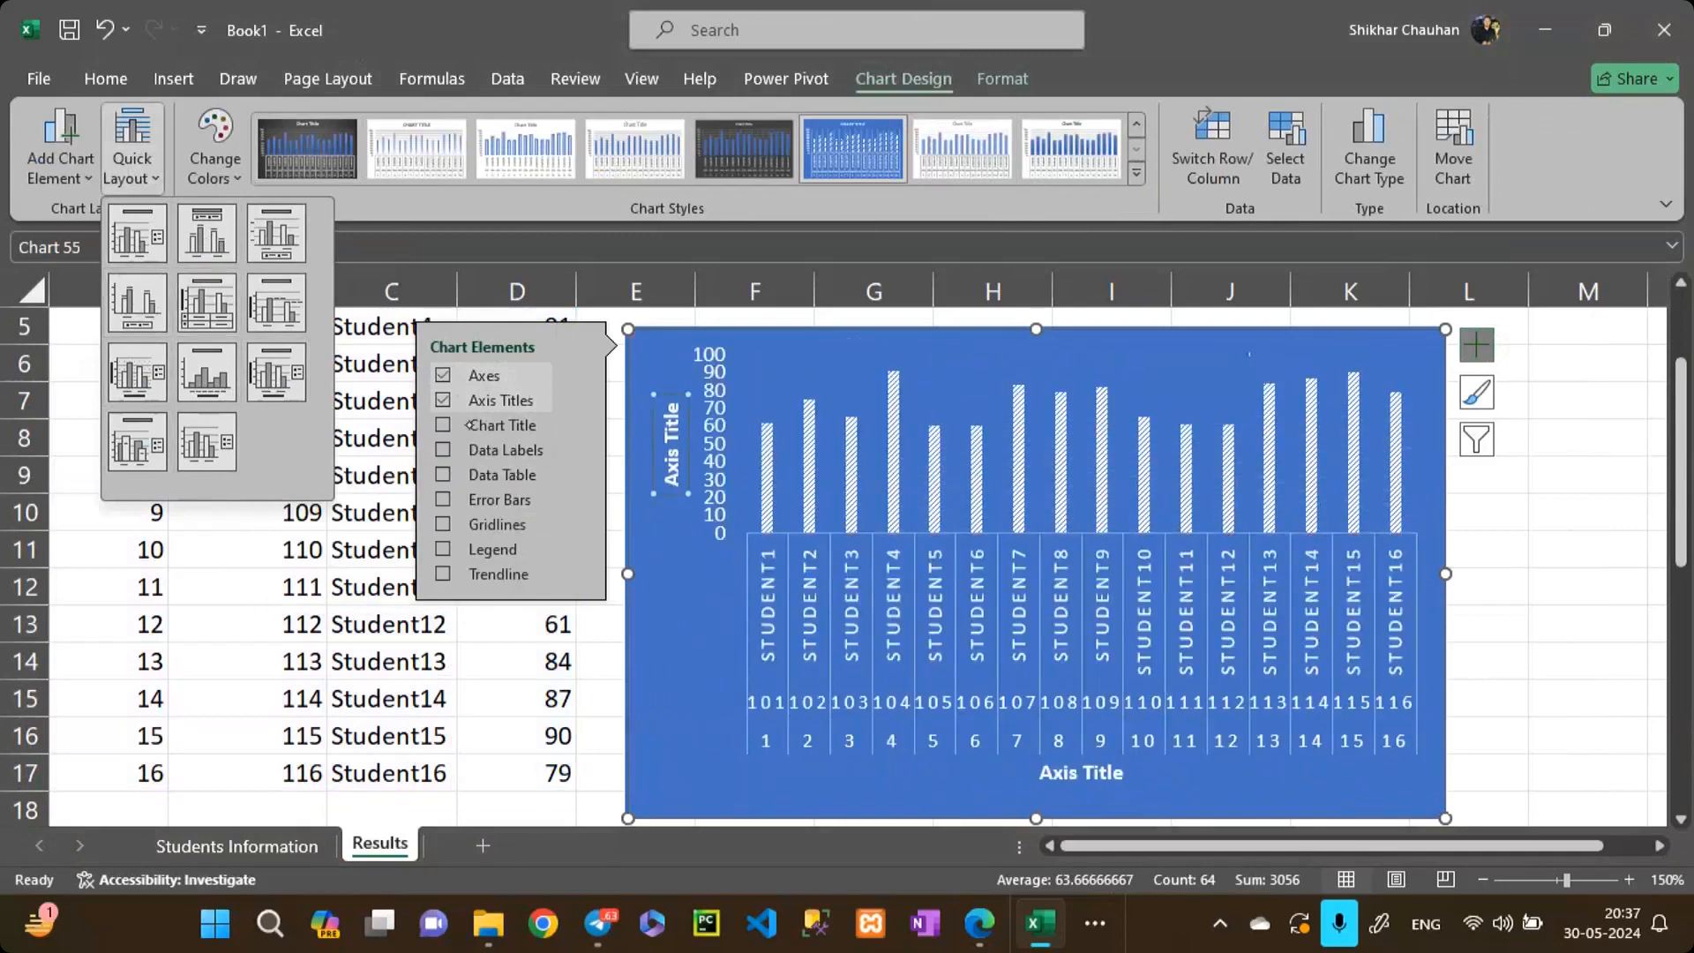
click(444, 426)
click(444, 426)
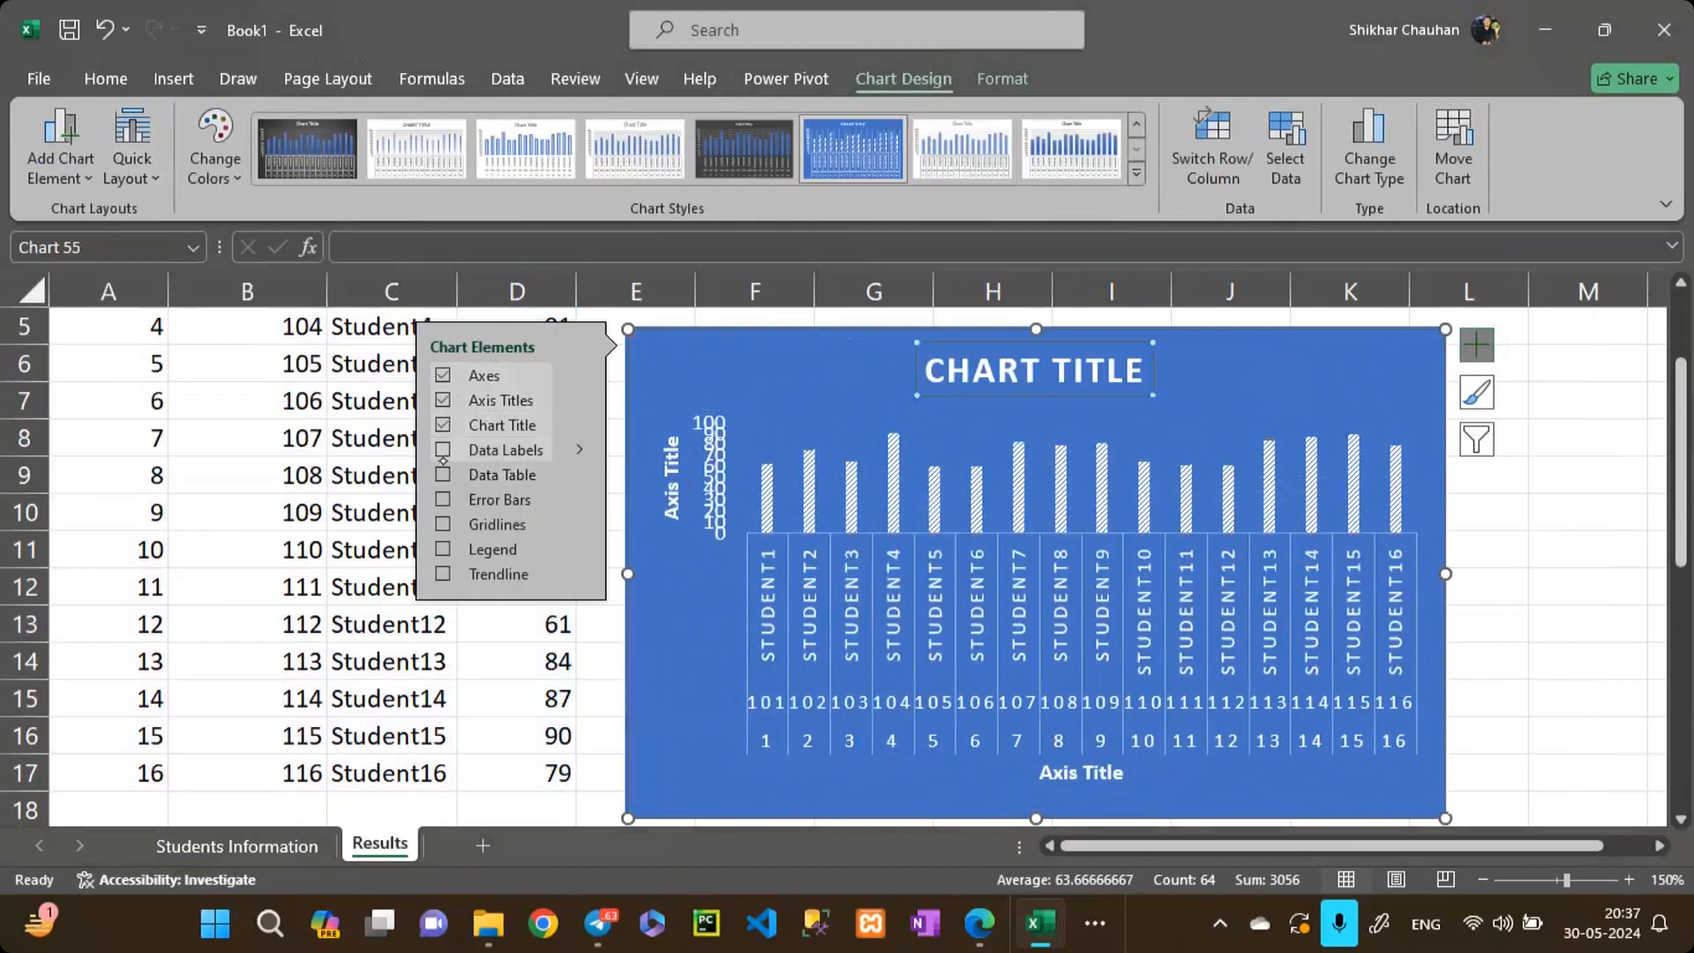
click(442, 451)
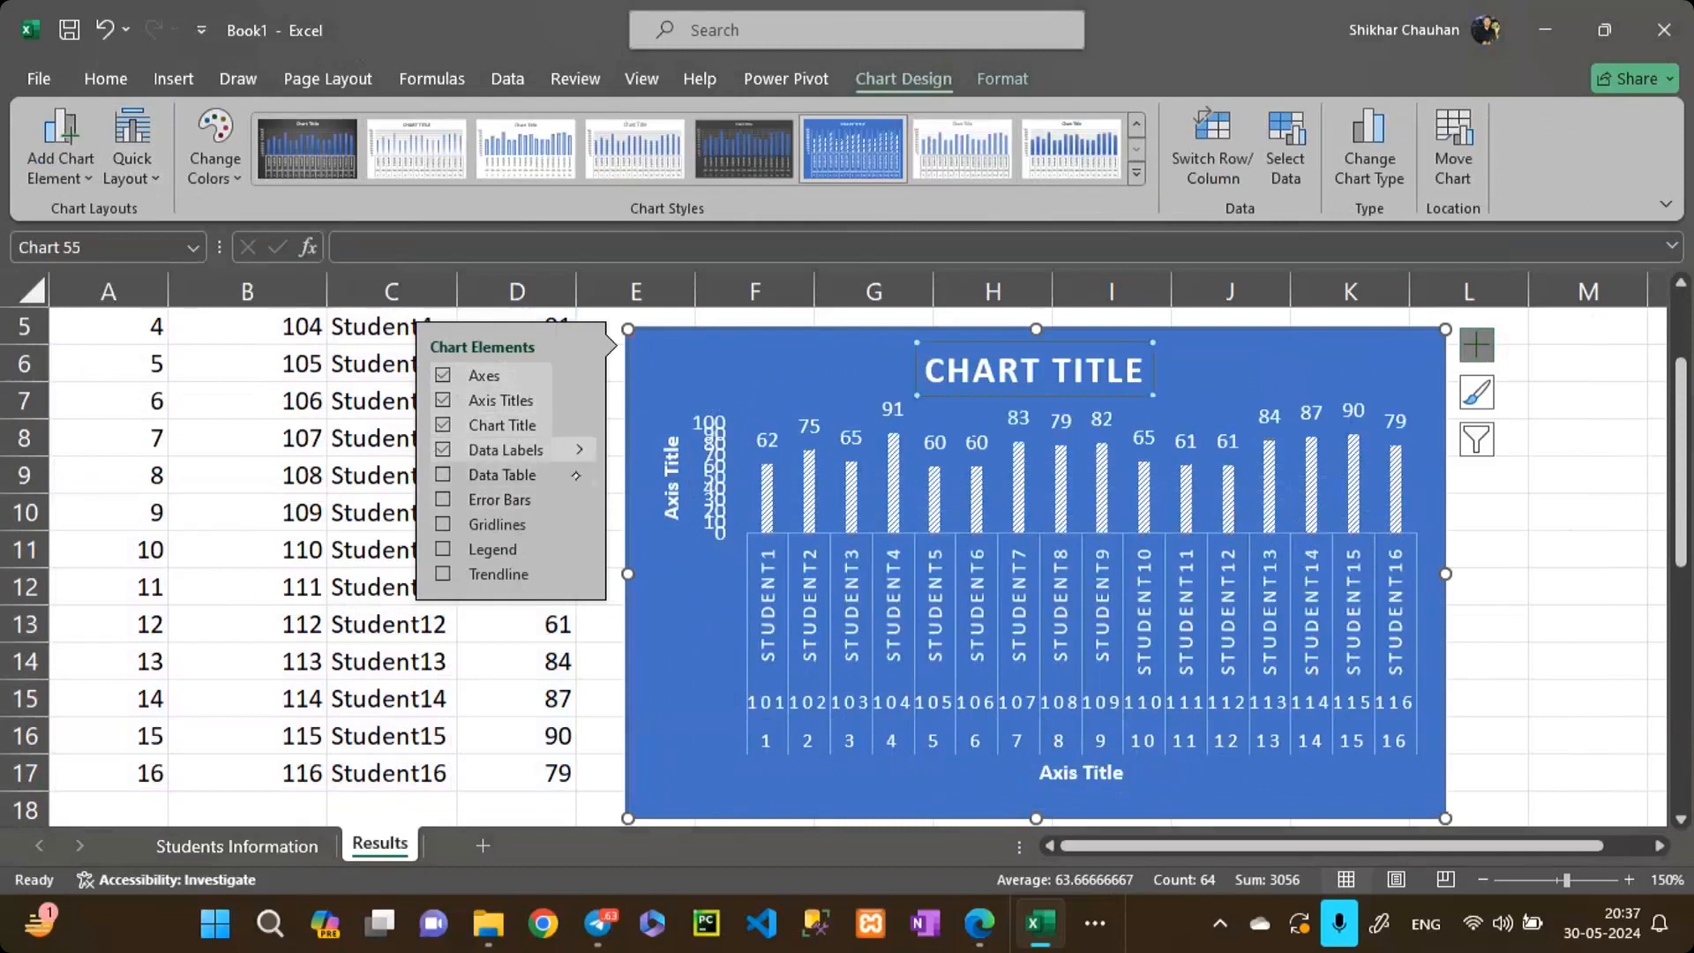
Step: Add a data table with legend keys to the chart, look through its formatting options and close them
click(579, 474)
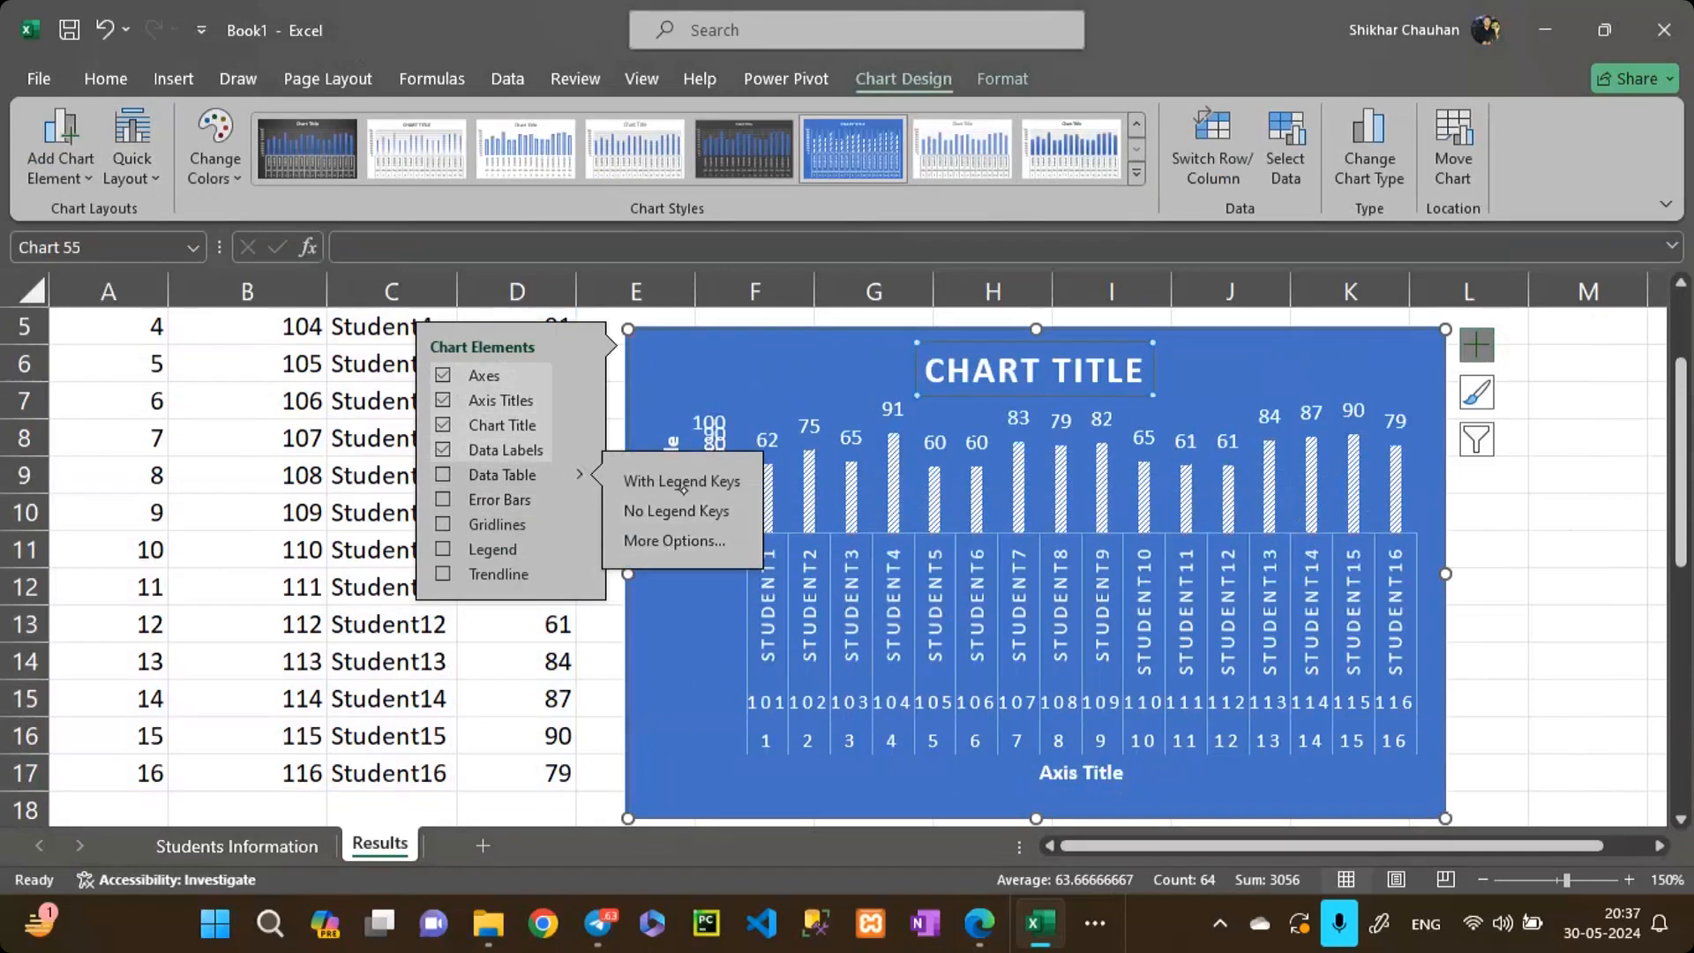
click(674, 540)
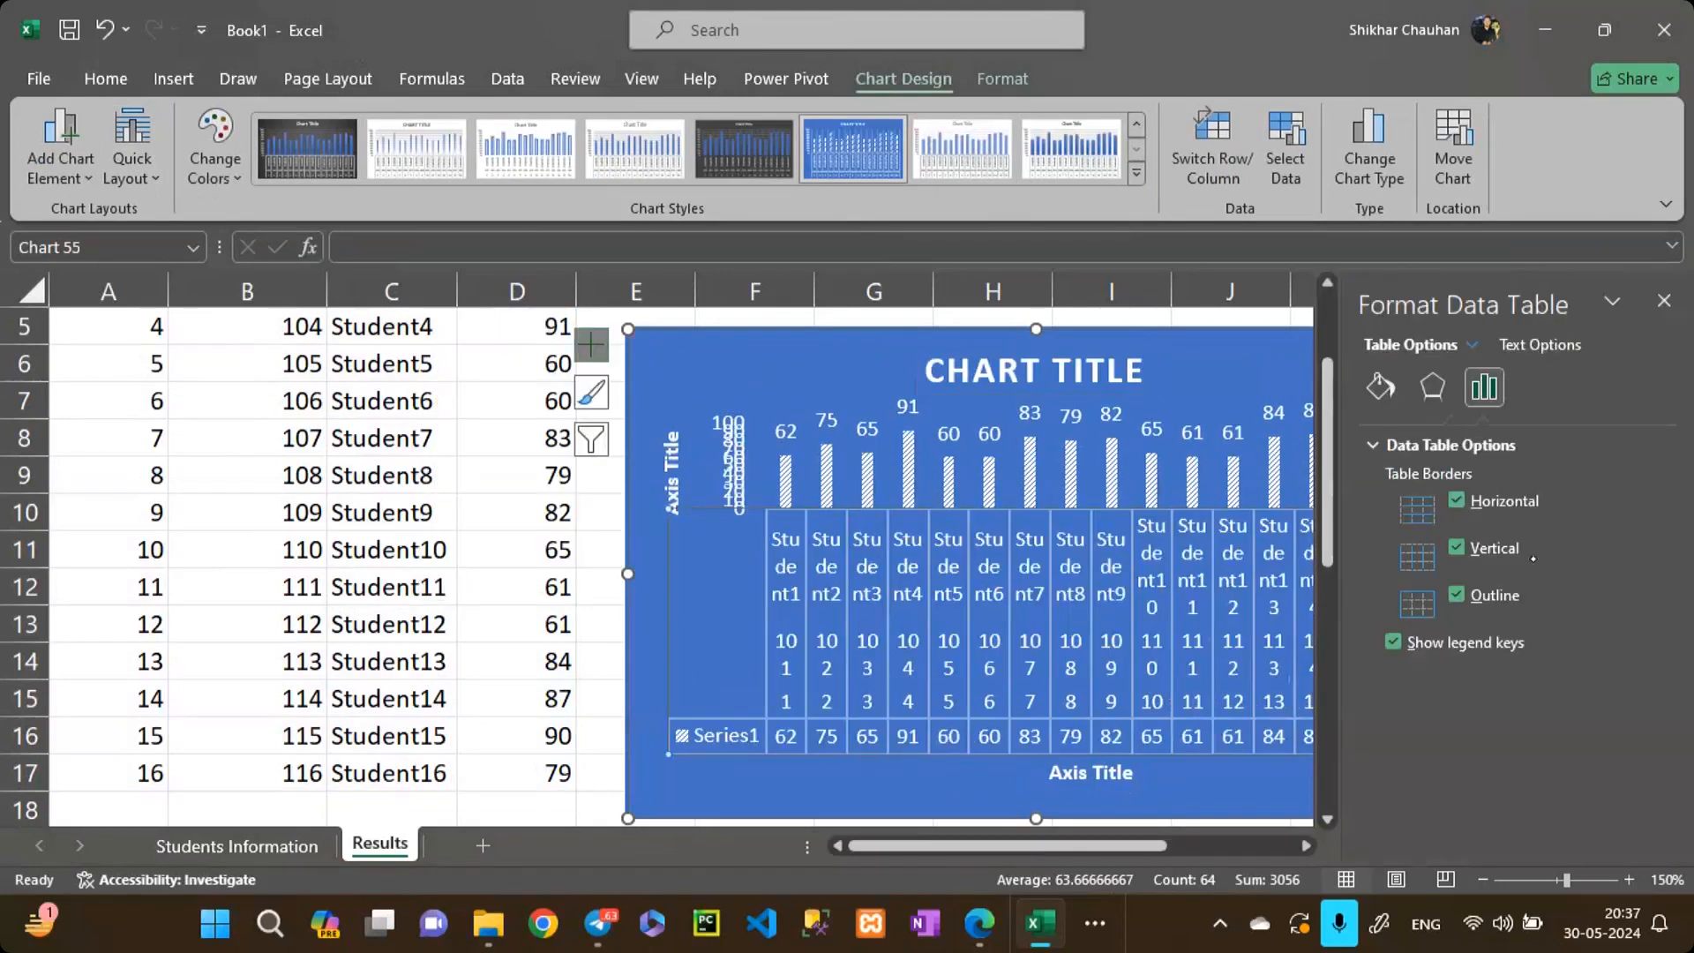
click(1432, 387)
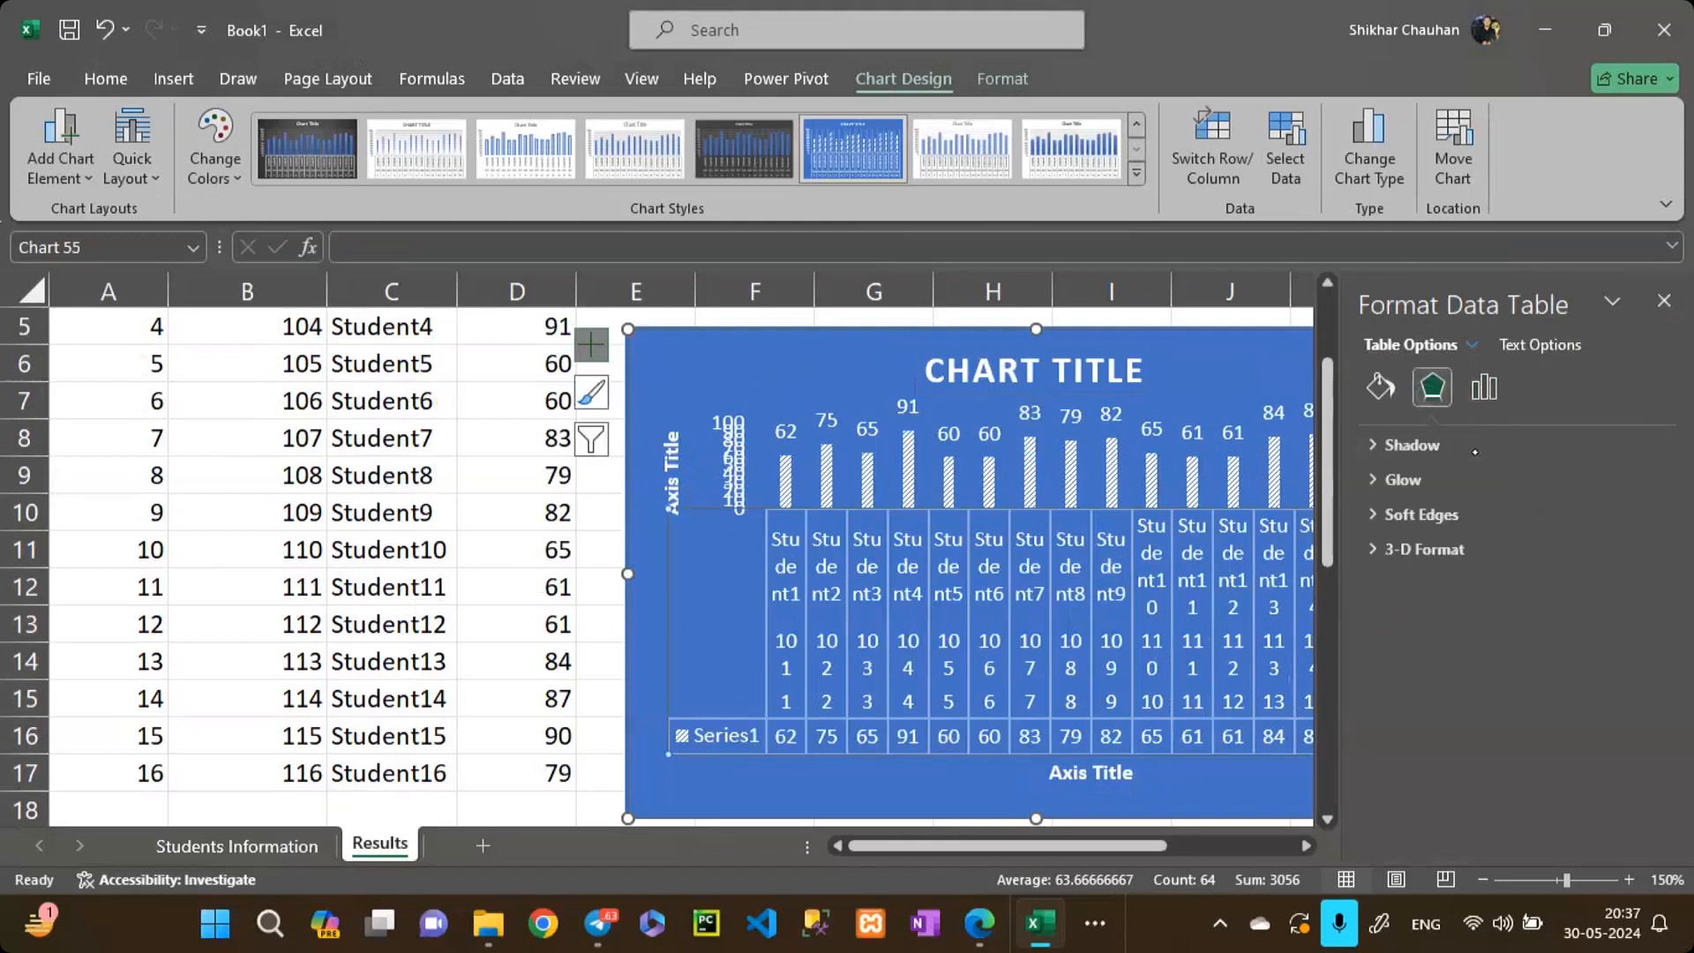
click(1502, 402)
click(1664, 301)
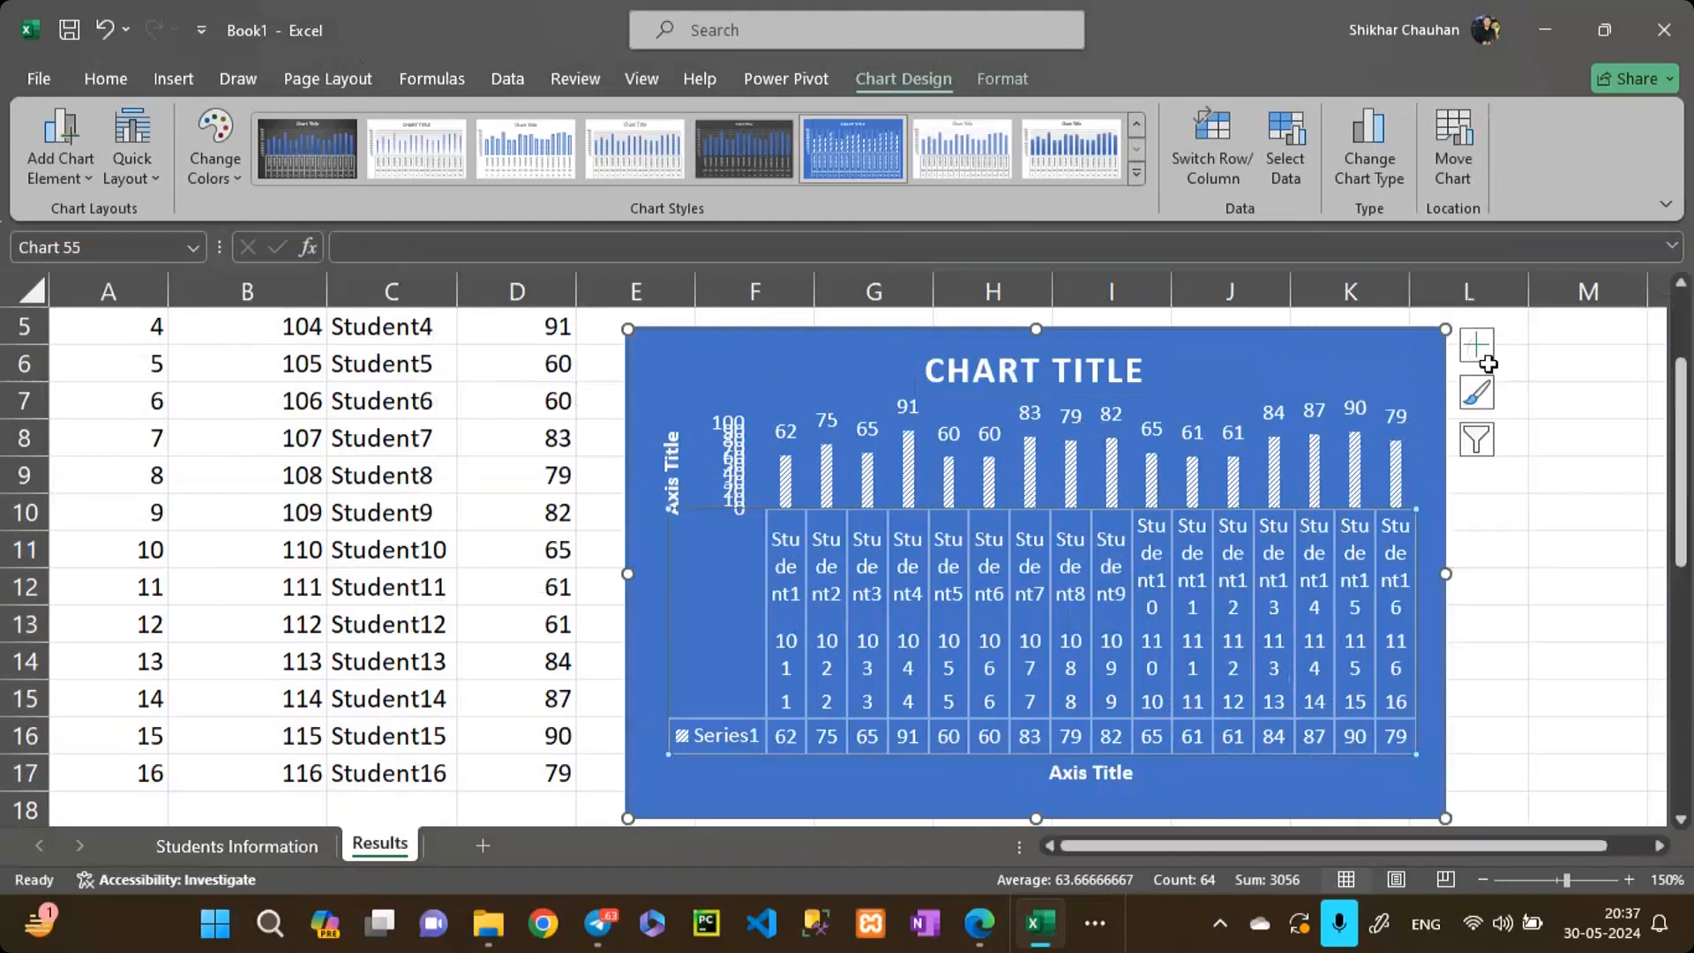
Step: Turn on the chart's gridlines and position the data labels at Inside End
click(1476, 356)
click(1402, 365)
click(1476, 345)
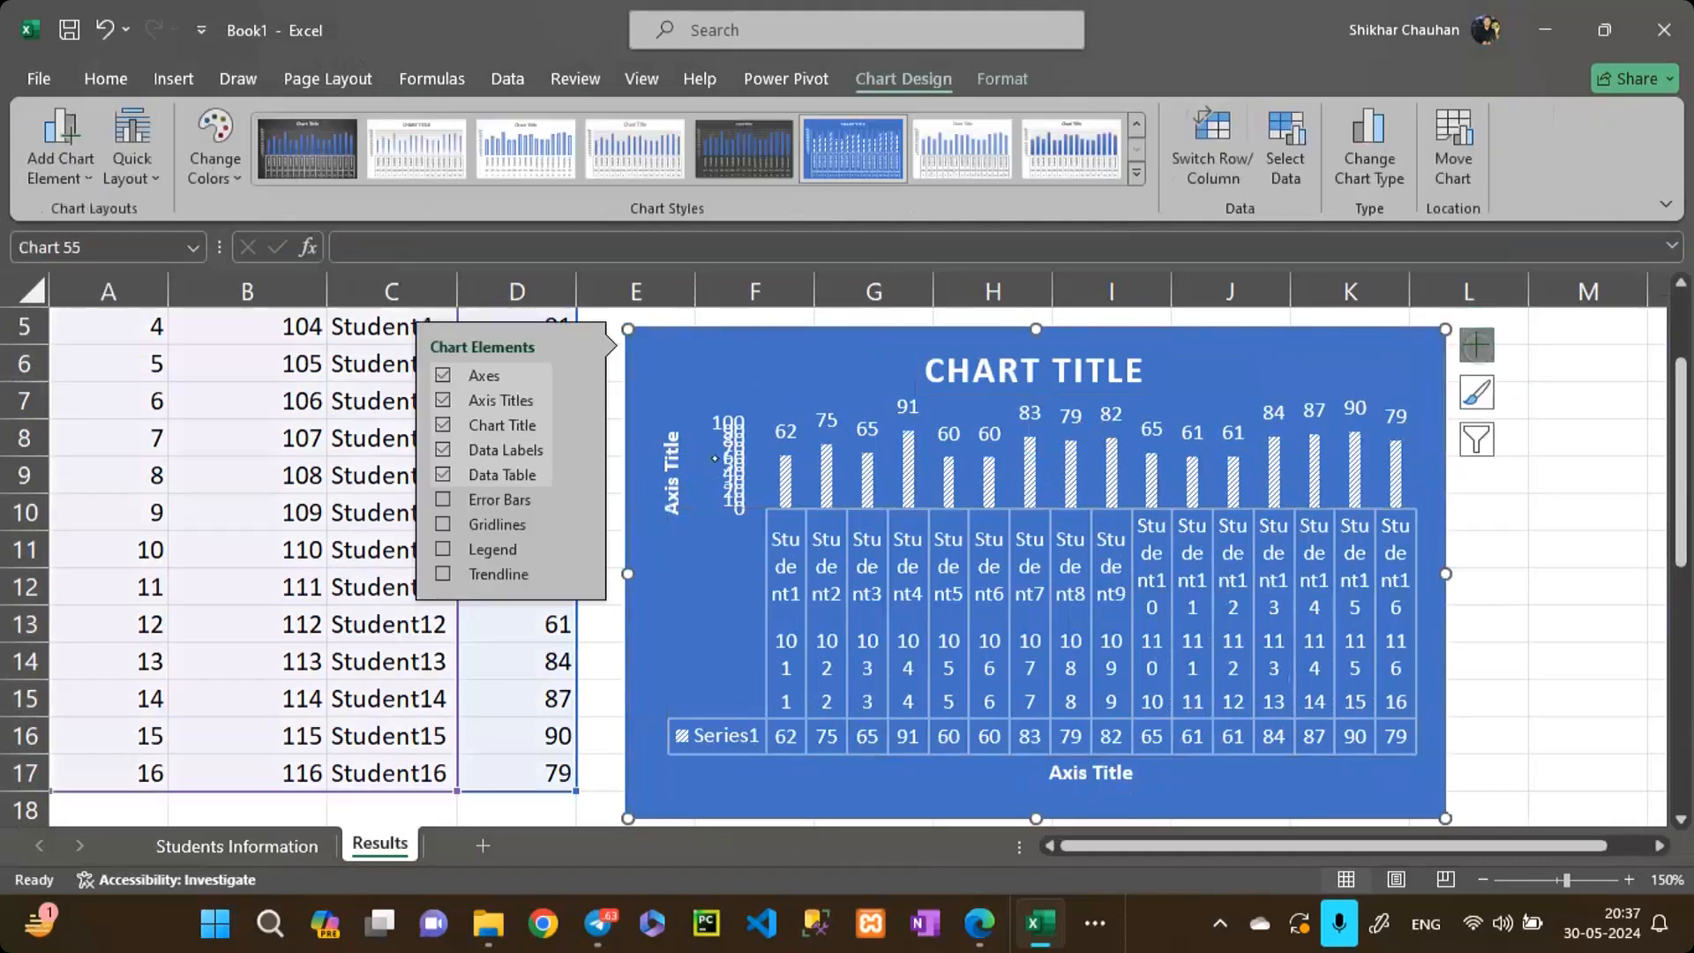
click(495, 524)
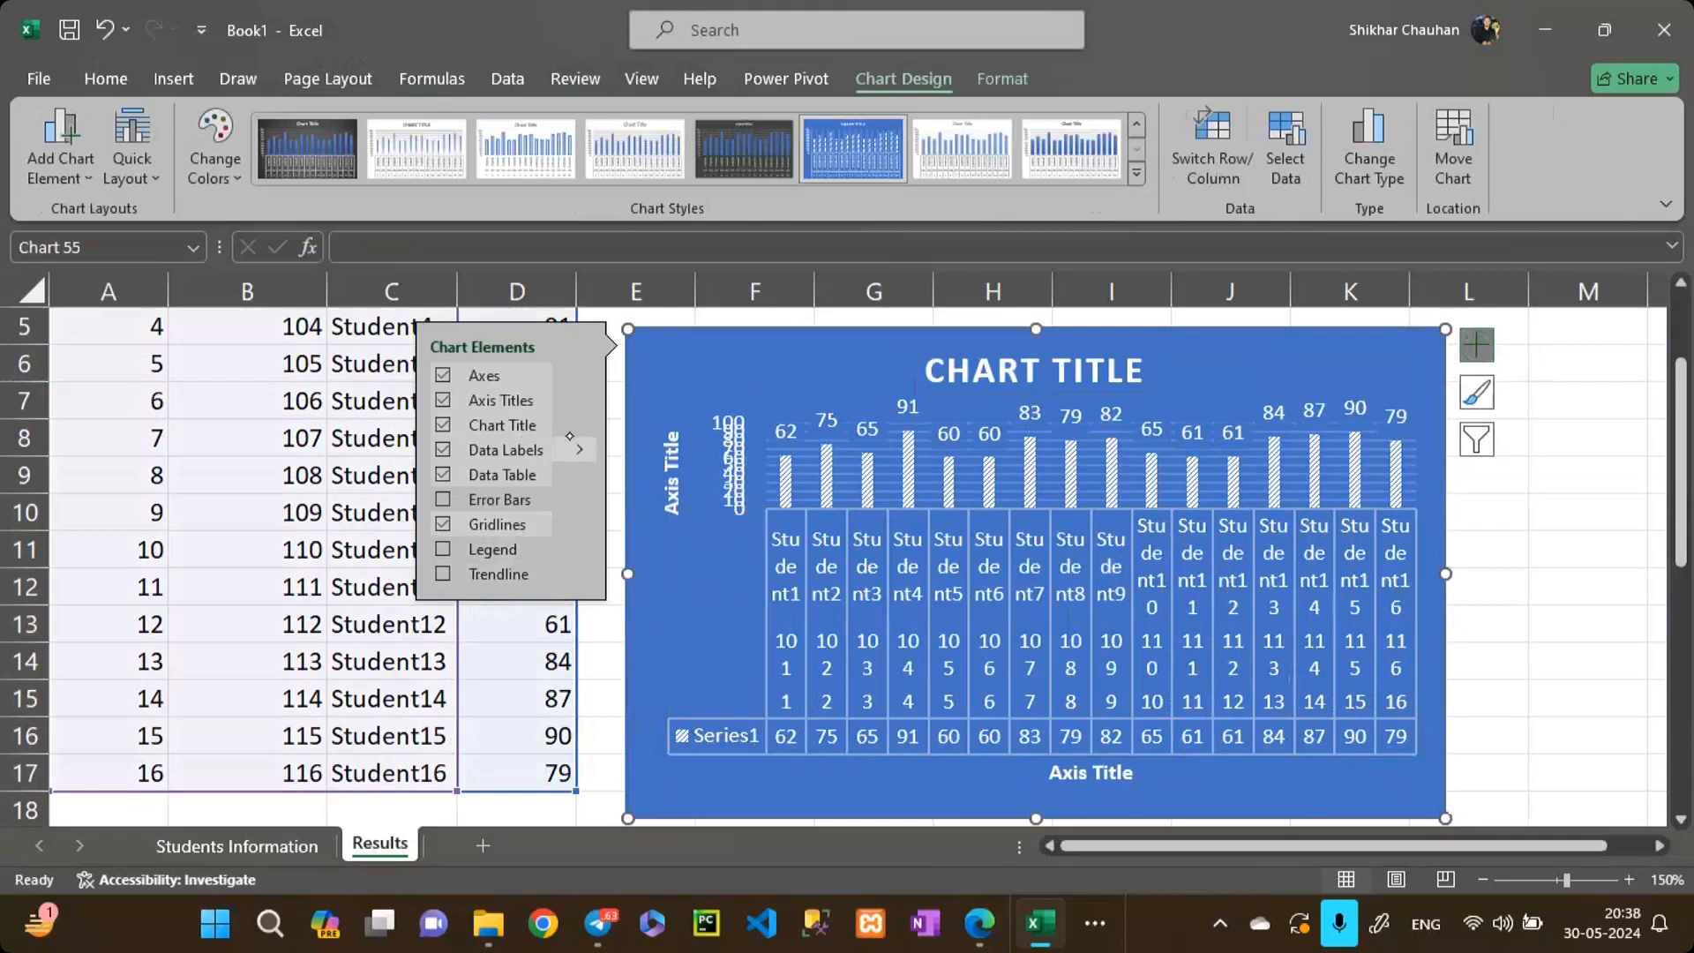
click(578, 450)
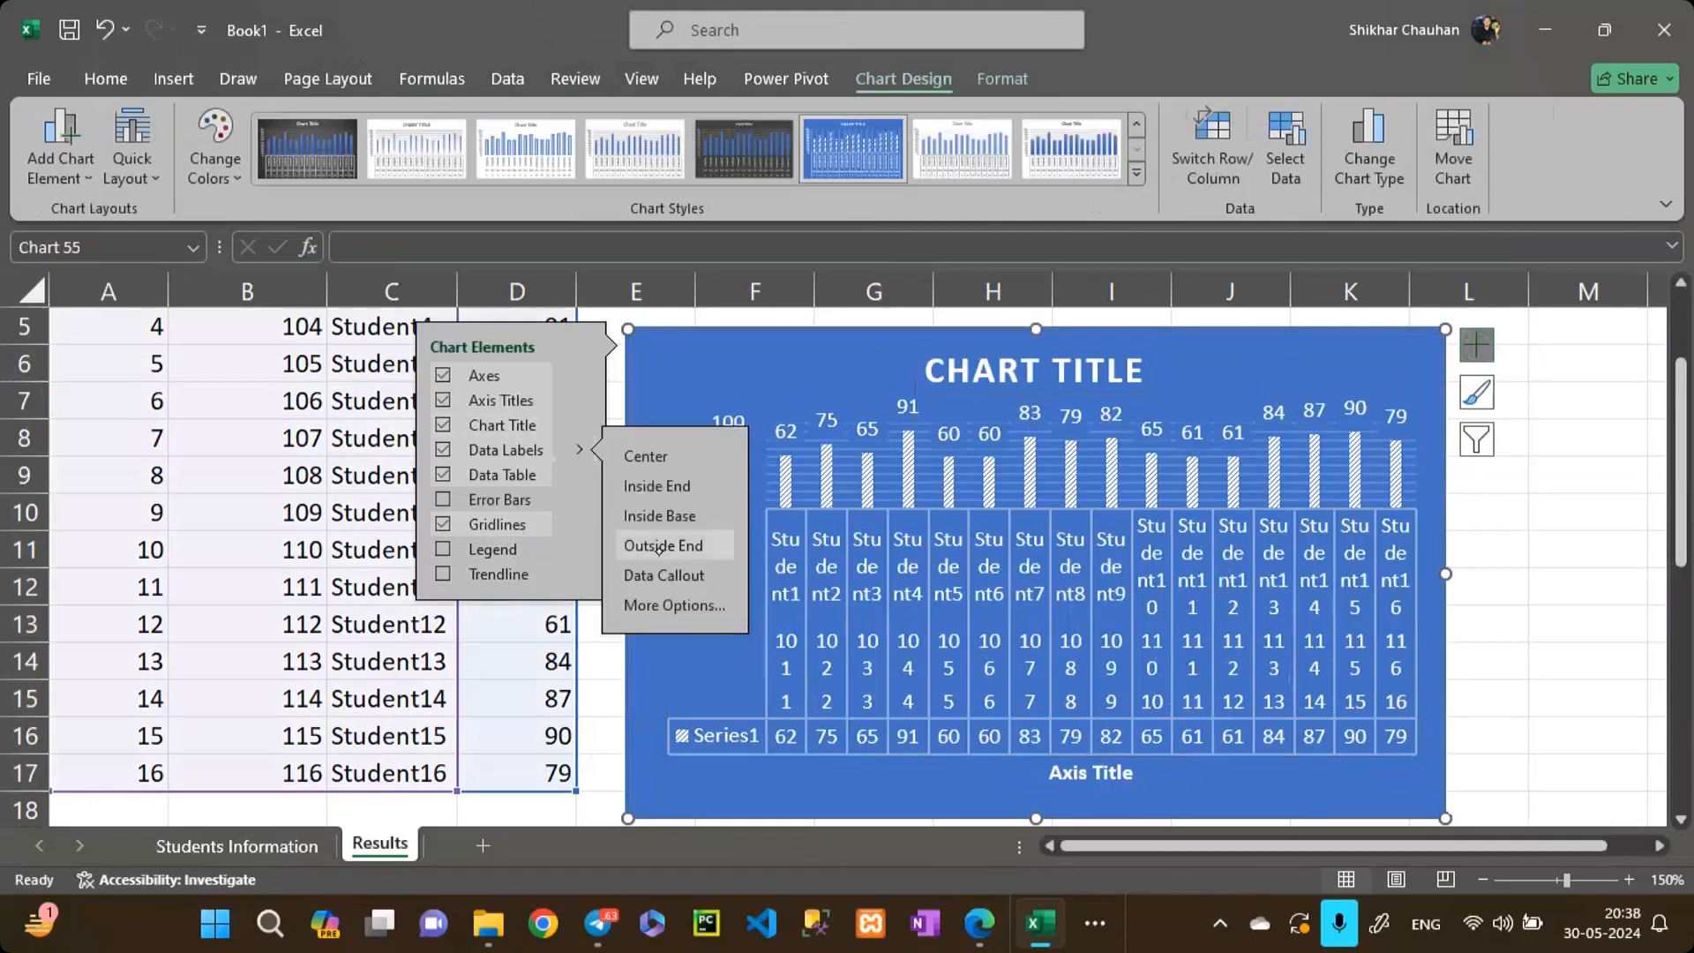
click(656, 486)
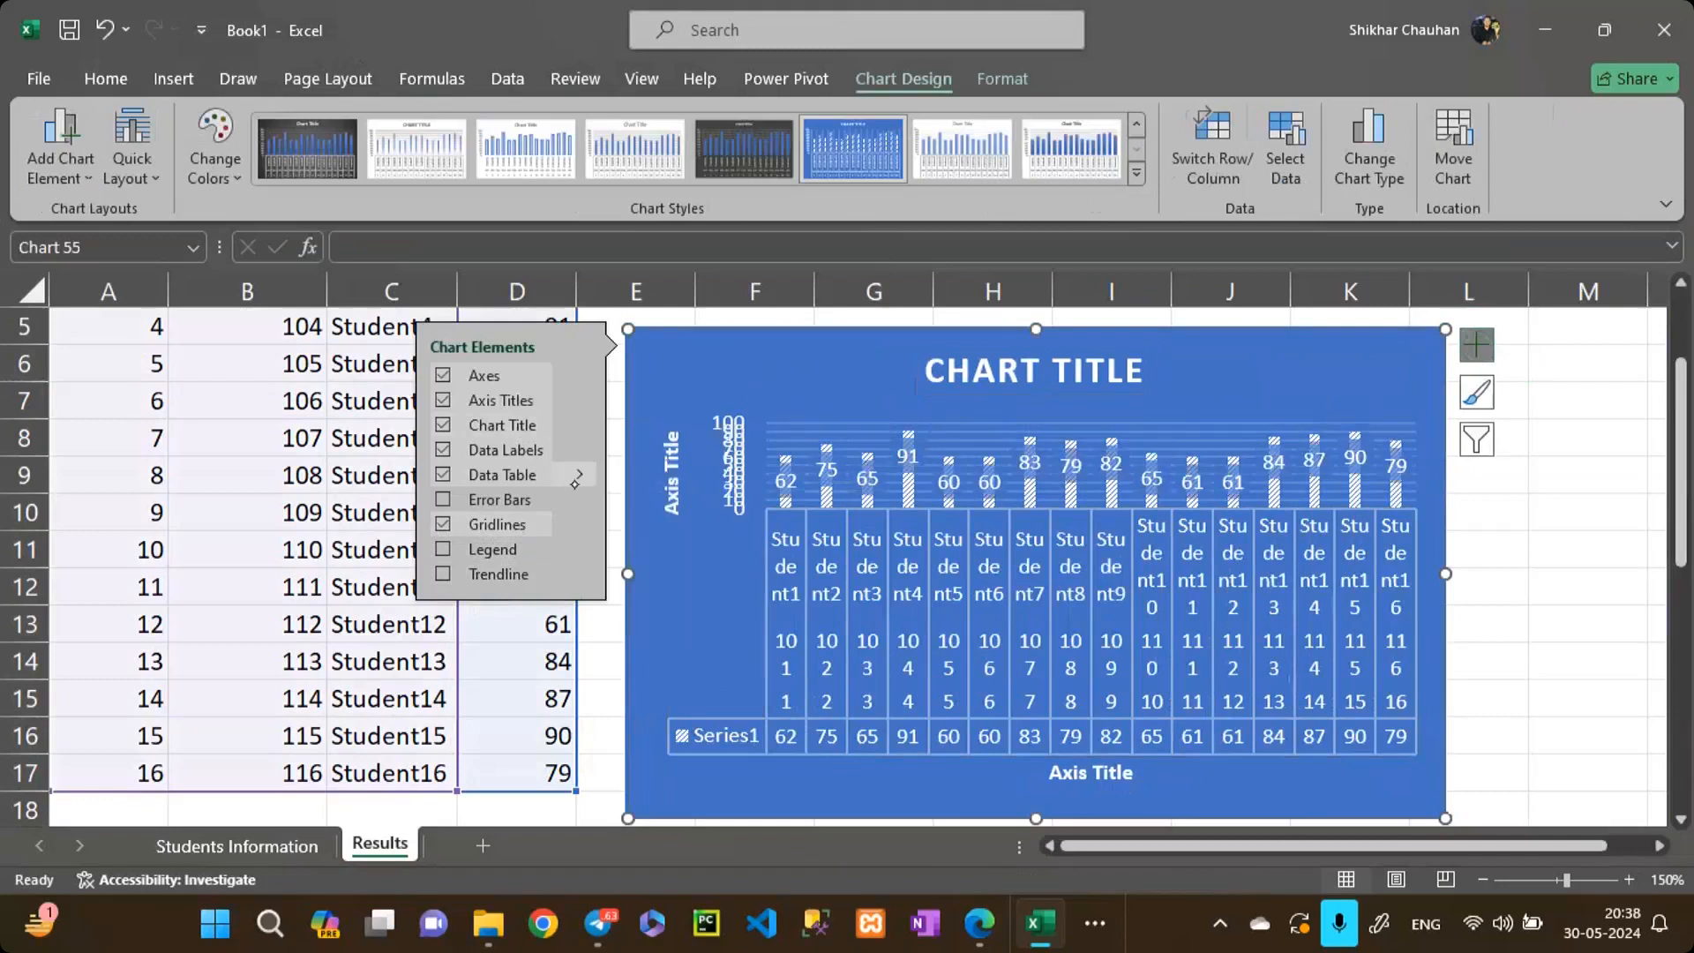
Step: Switch the data table to No Legend Keys and turn off the primary major horizontal gridlines
click(580, 475)
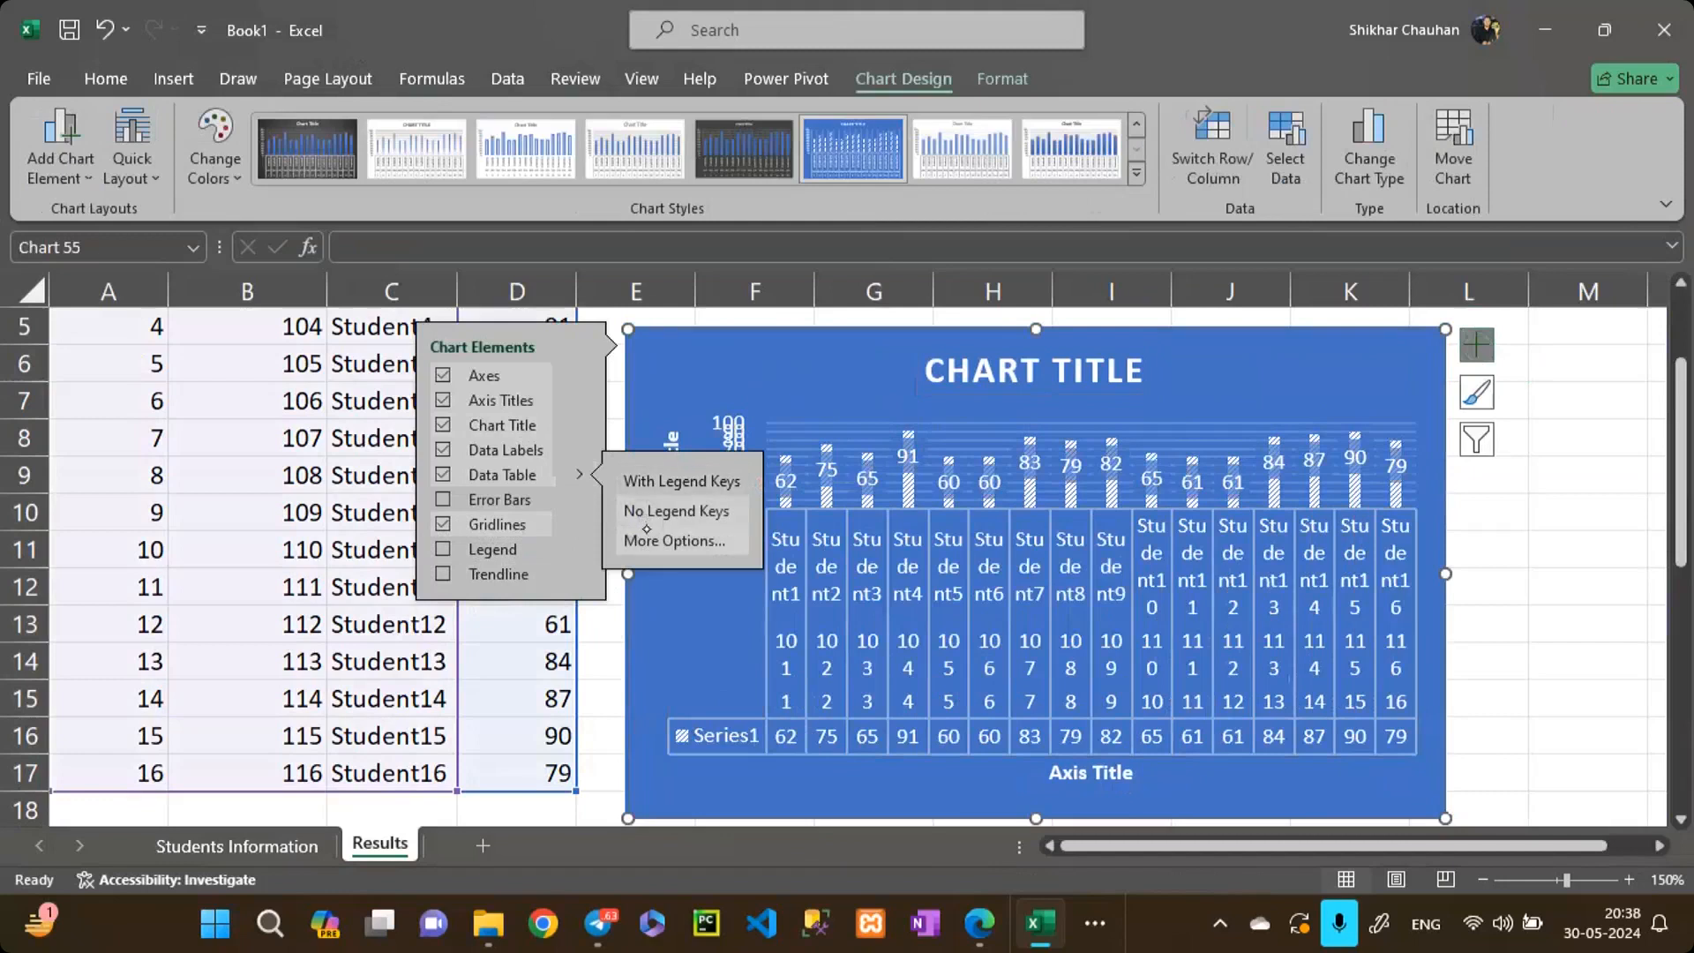
click(686, 514)
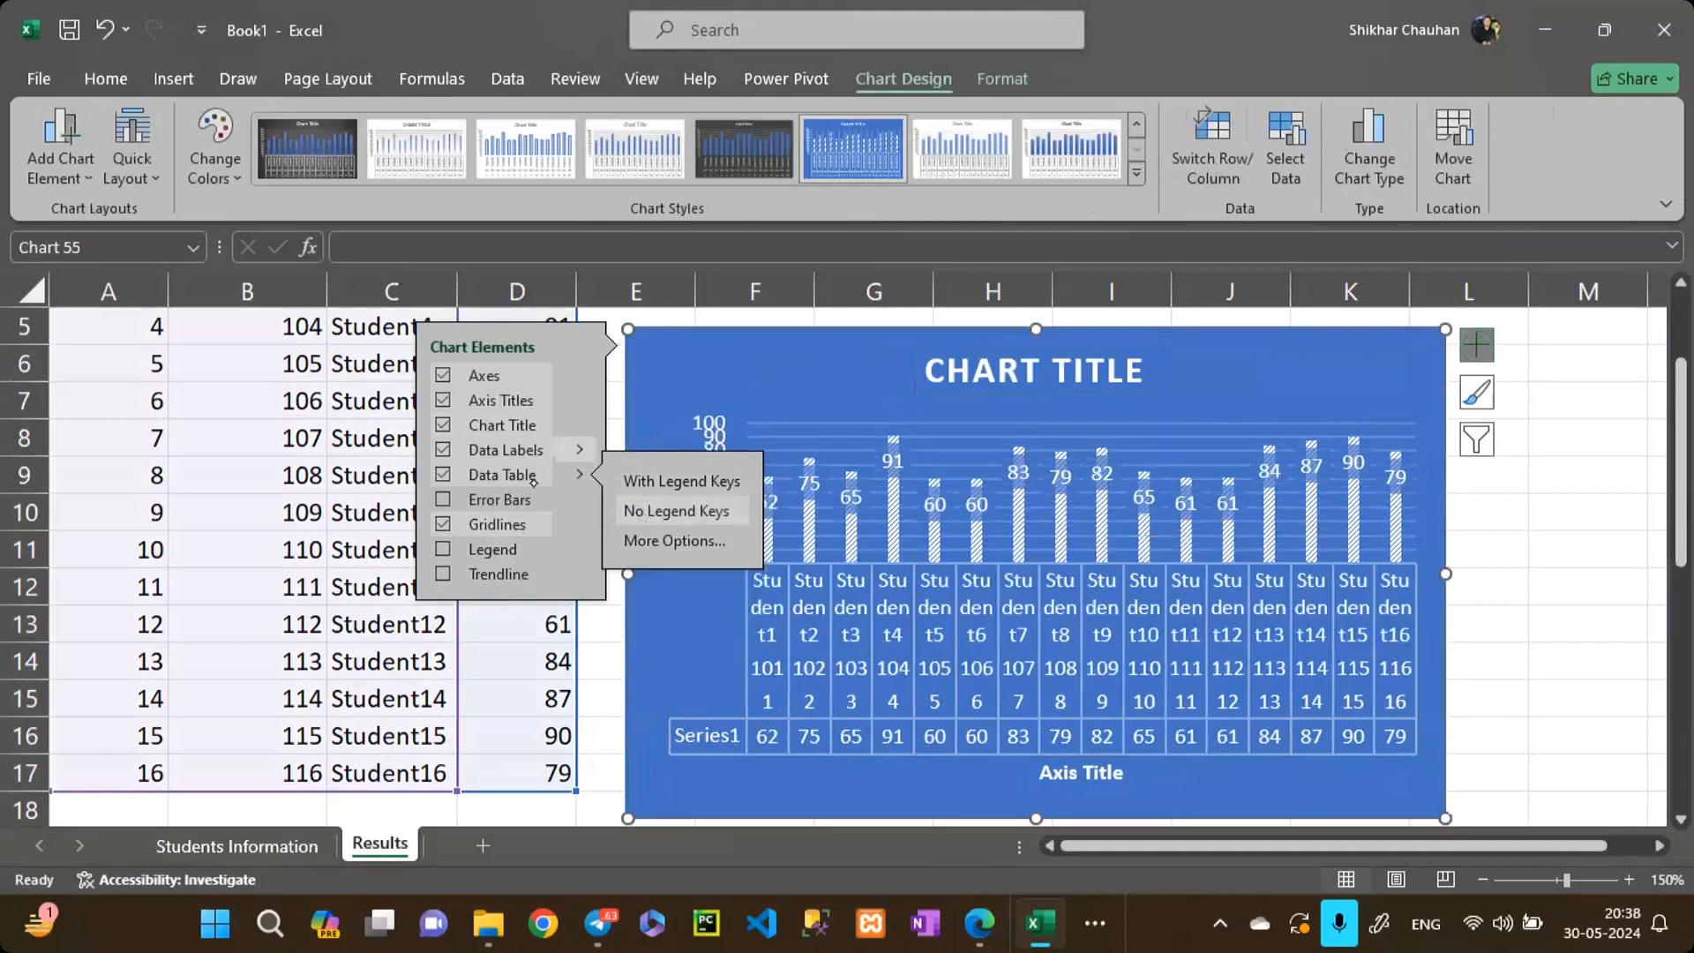
click(579, 524)
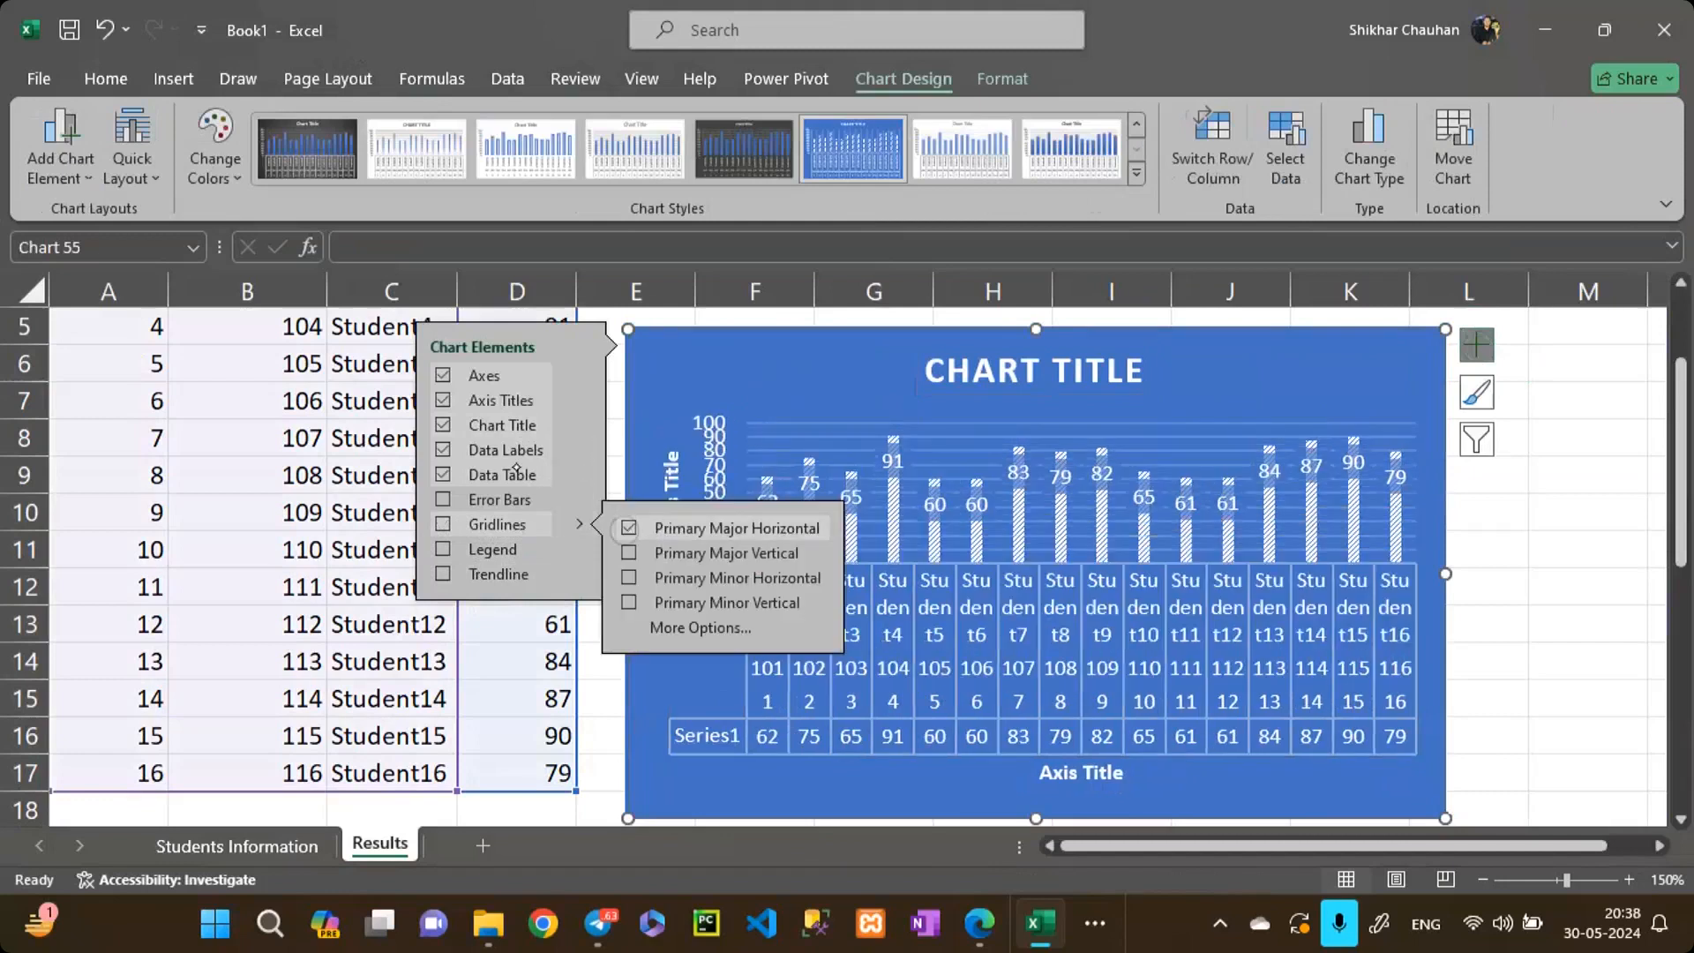
click(628, 528)
Step: Toggle the primary vertical axis off and on, and do the same with the primary vertical axis title
click(579, 376)
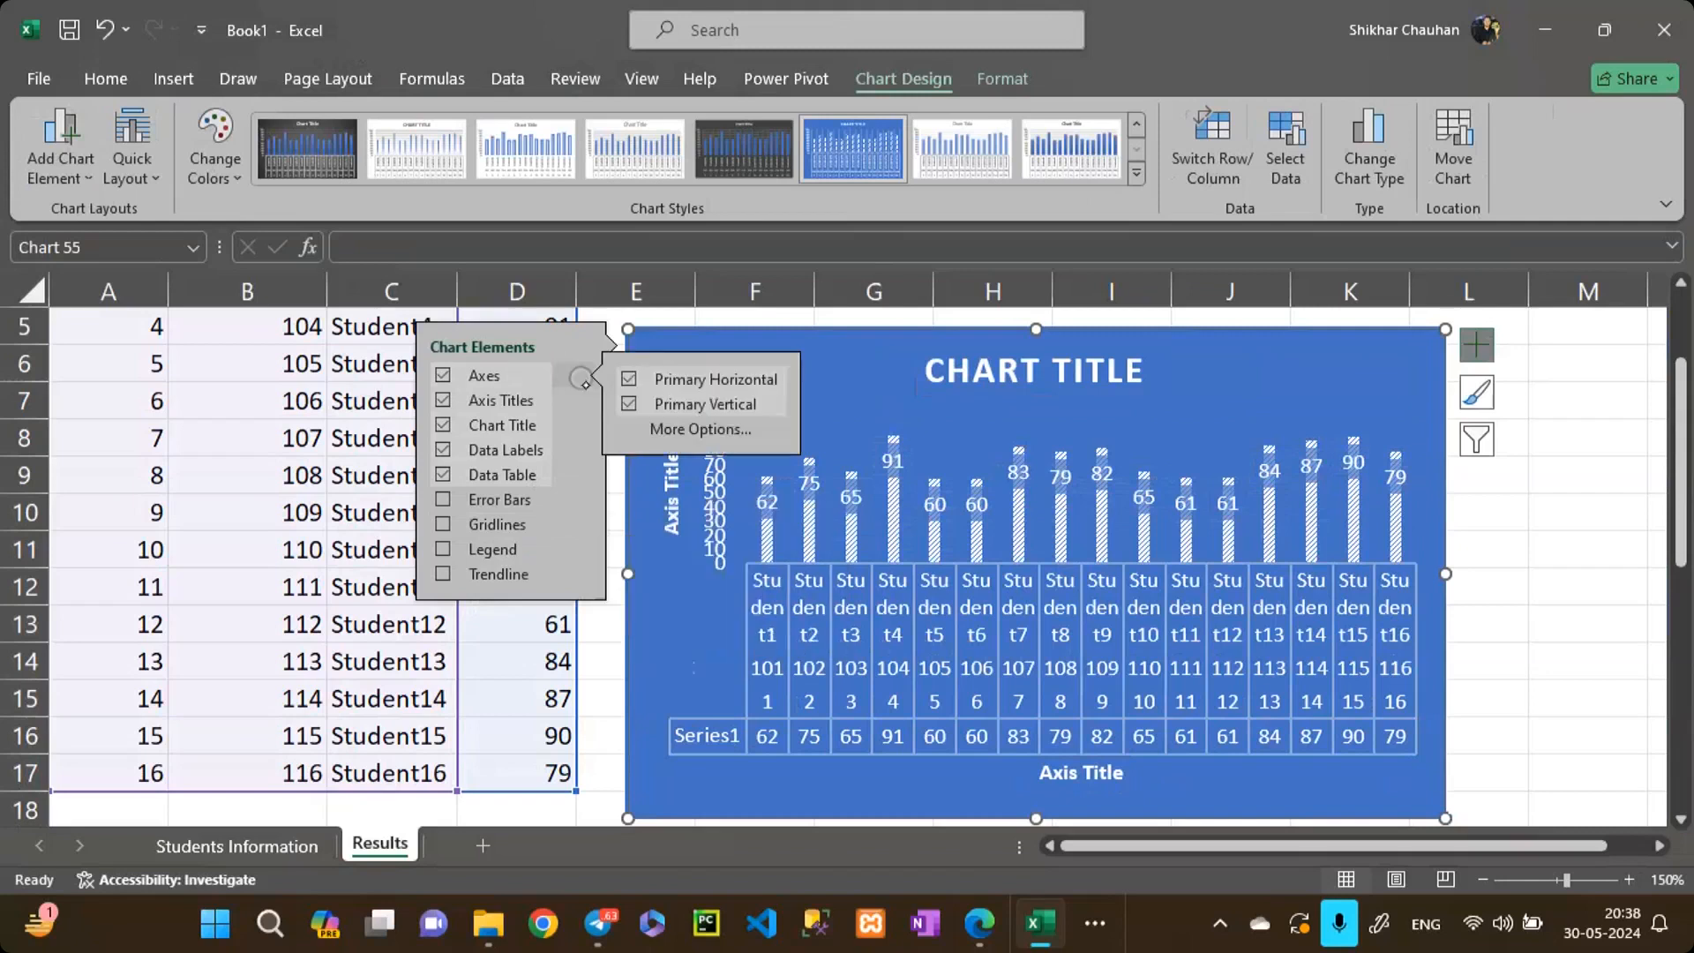
click(629, 404)
click(628, 404)
click(579, 400)
click(628, 428)
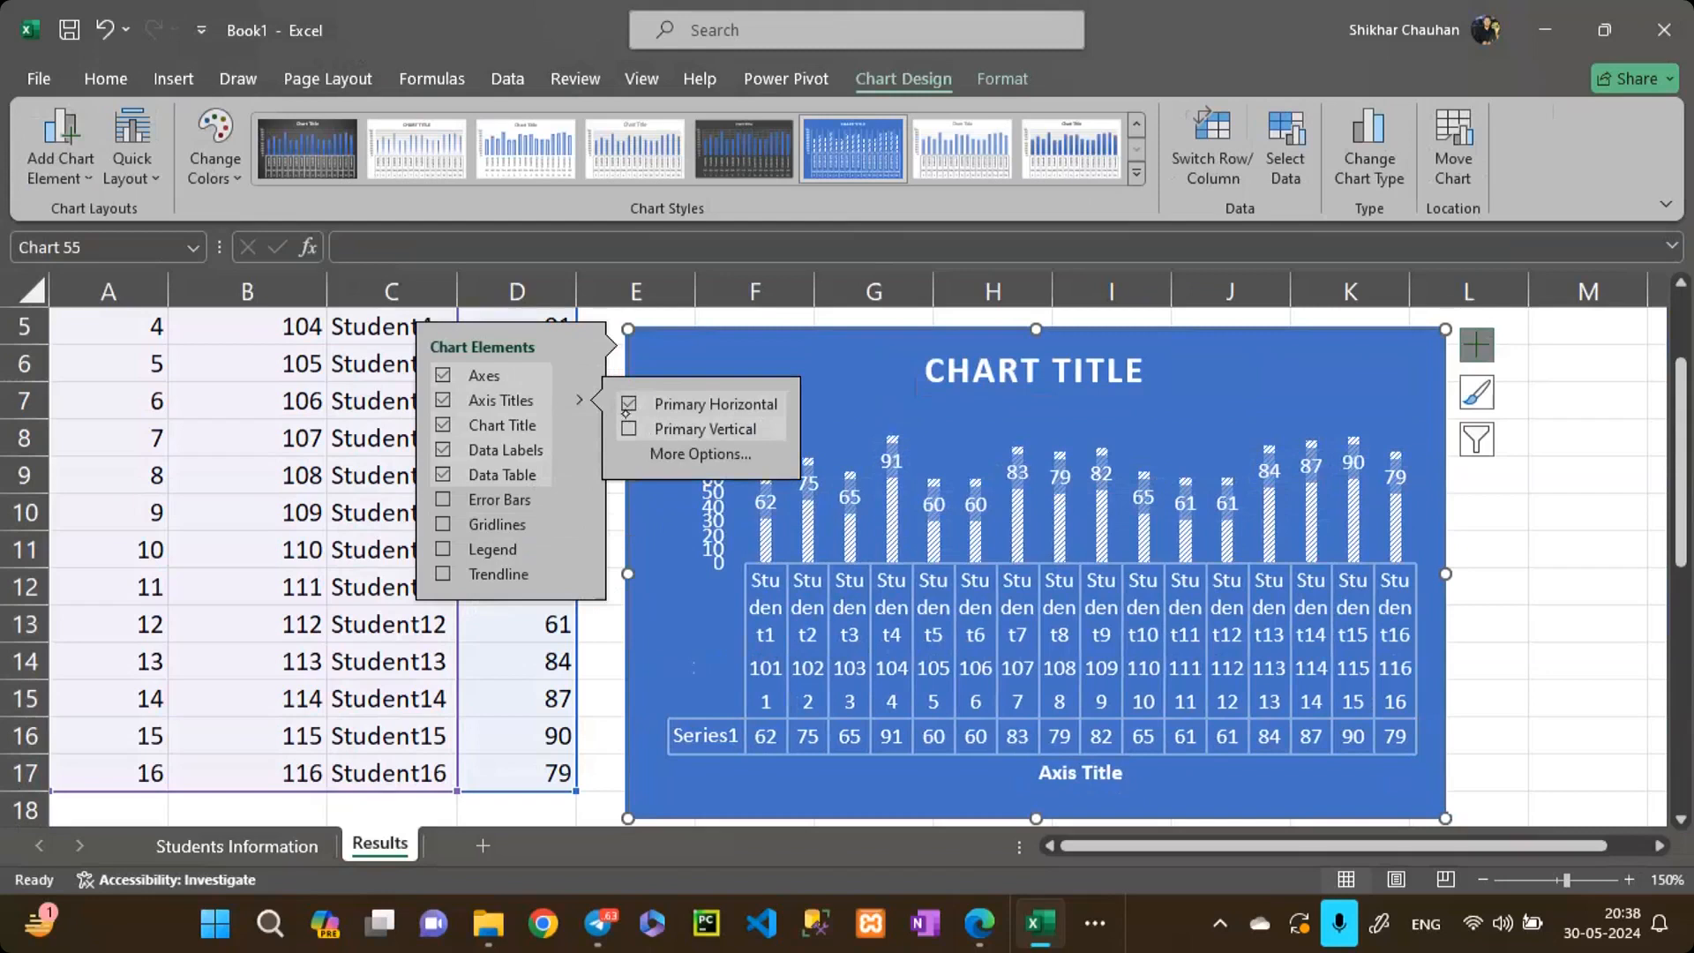
click(629, 429)
Step: Try the chart title as a Centered Overlay and return it to Above Chart
click(580, 426)
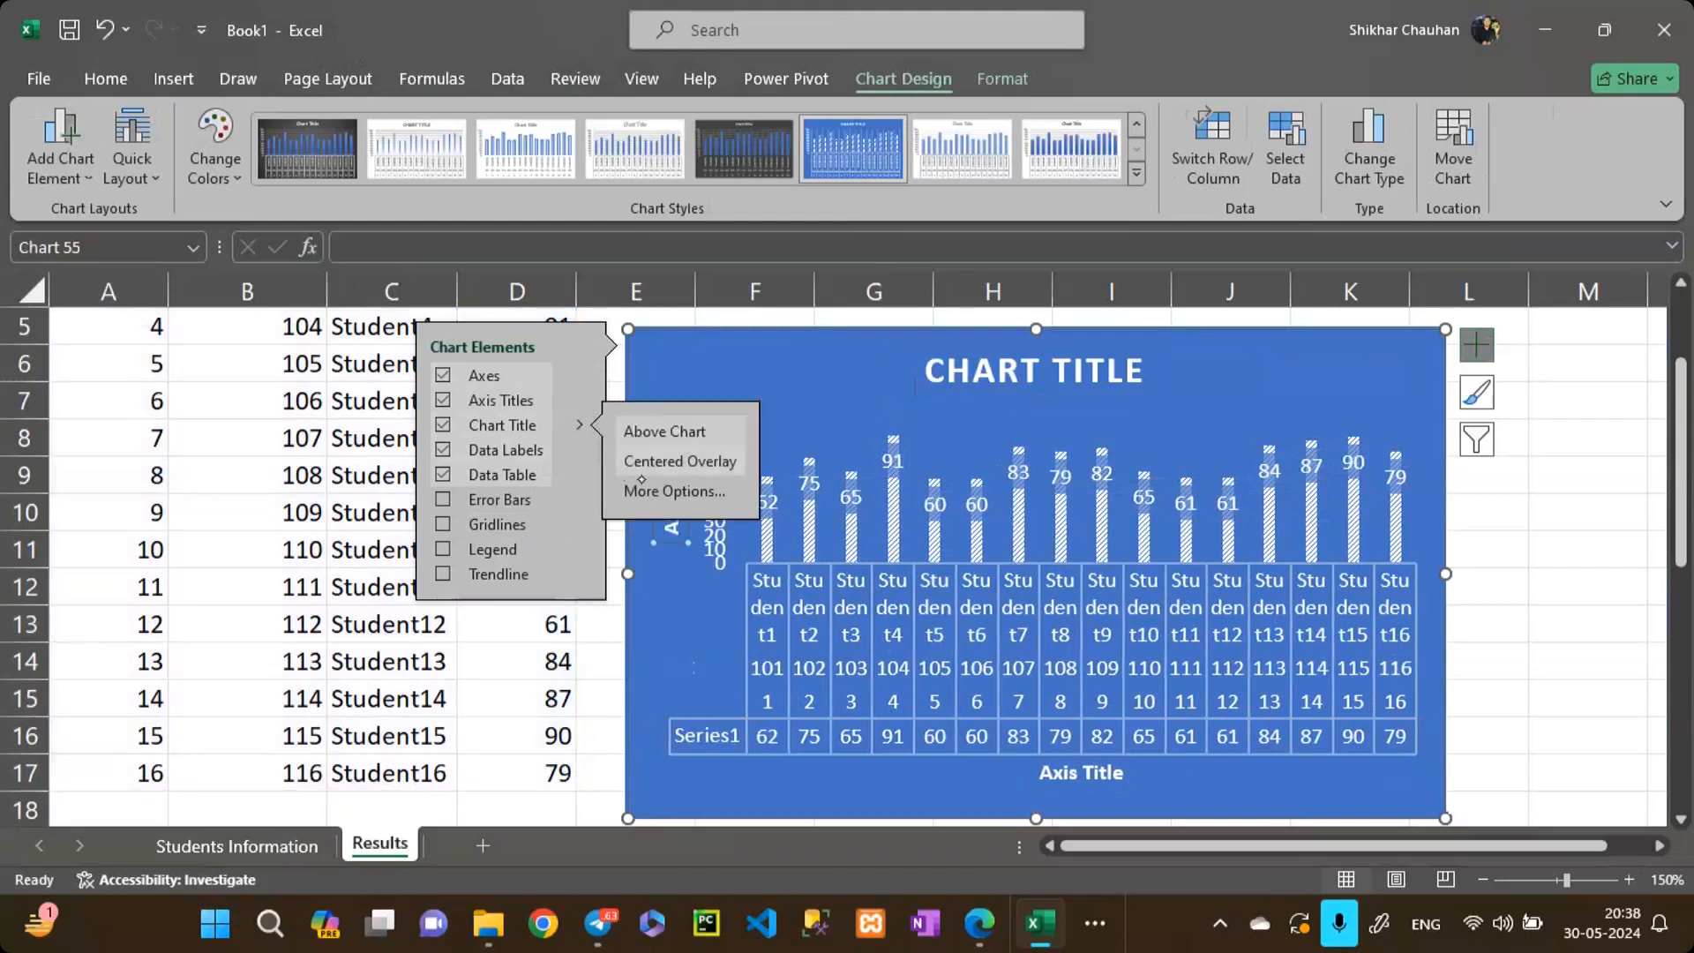
click(640, 466)
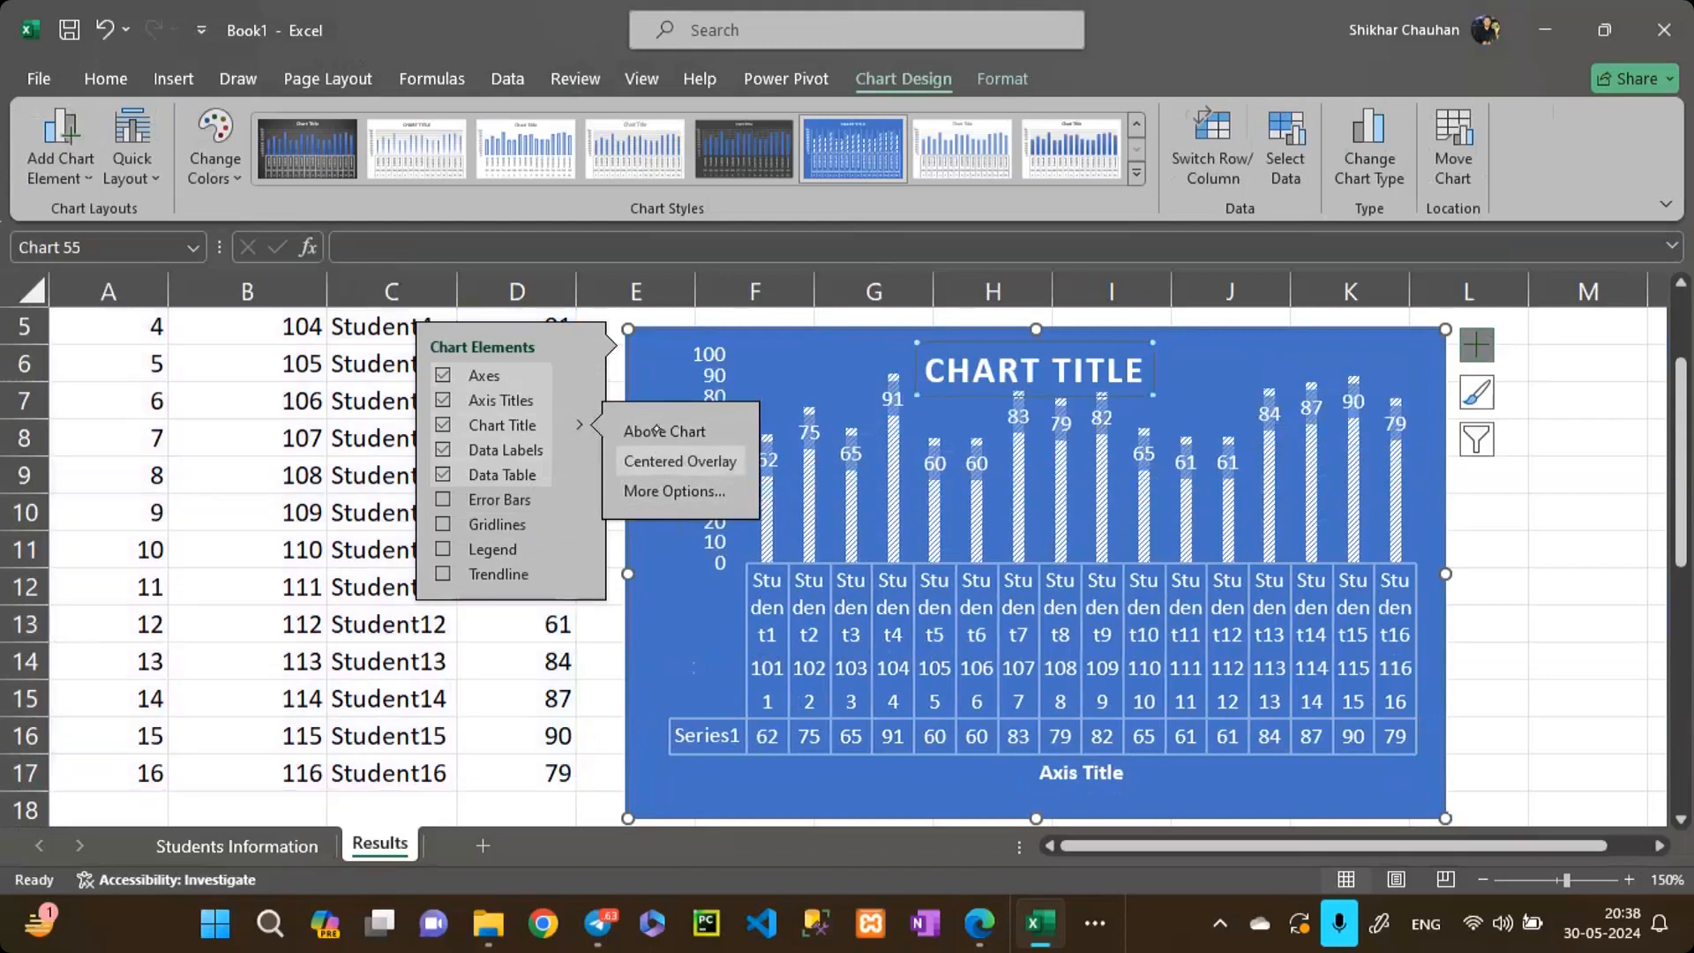
click(656, 431)
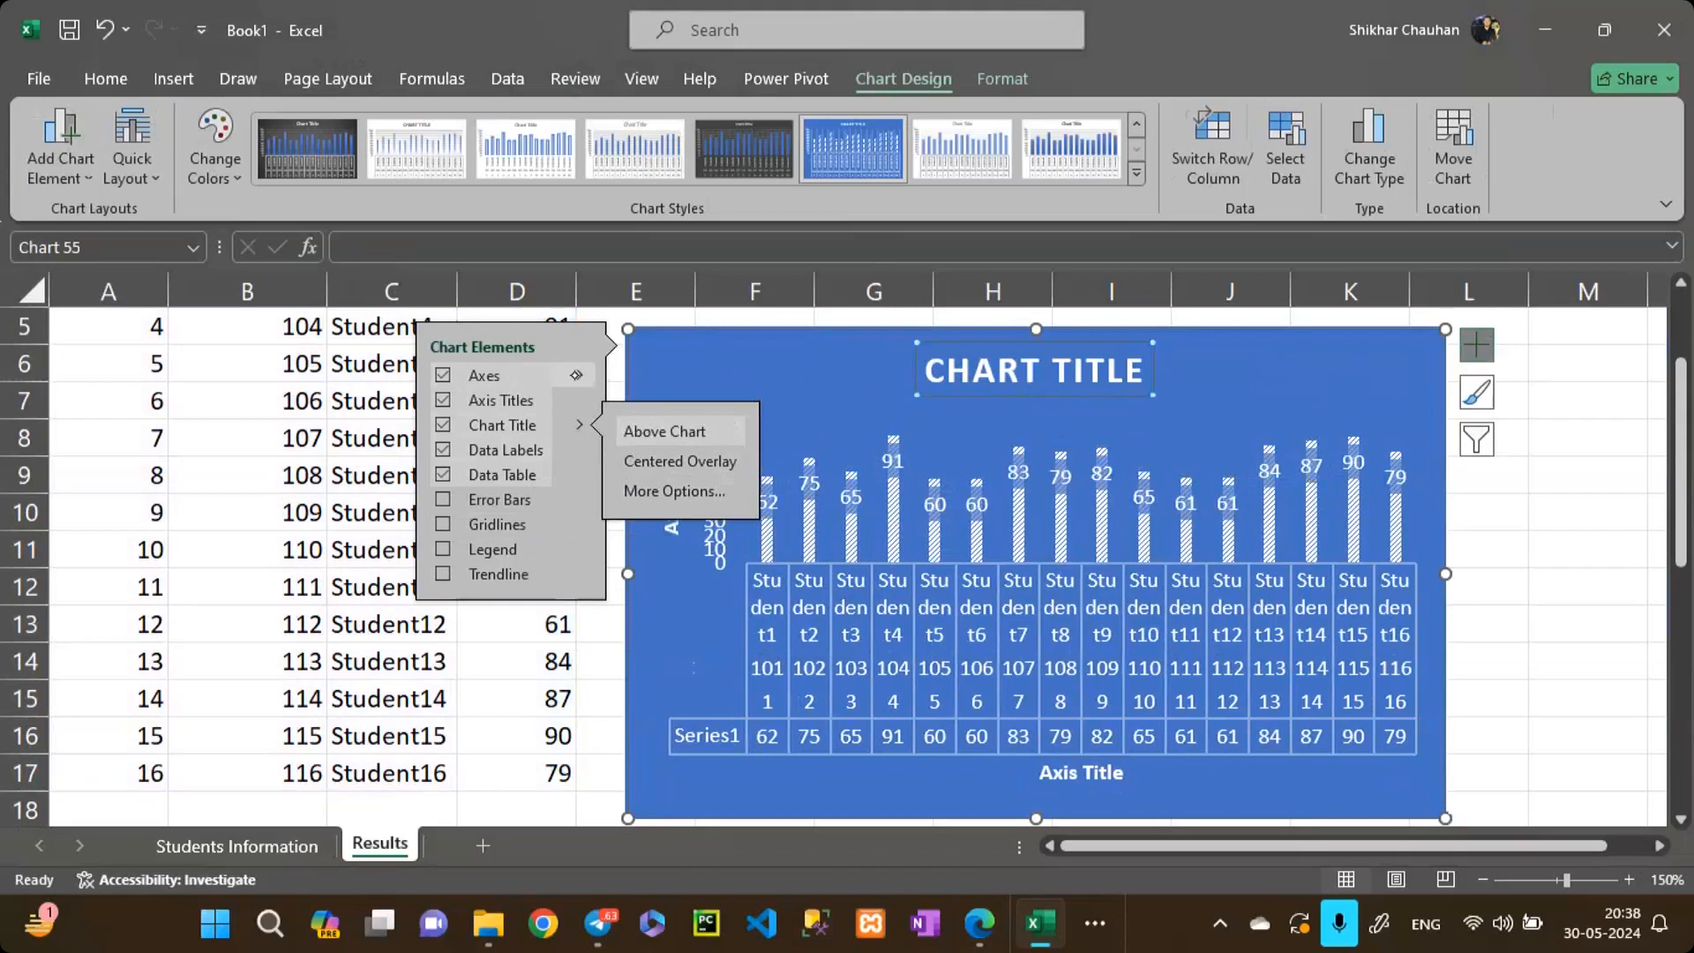
Step: Open the detailed axis formatting options and look through the axis, size, effects and fill settings
mouse_move(576, 375)
click(693, 429)
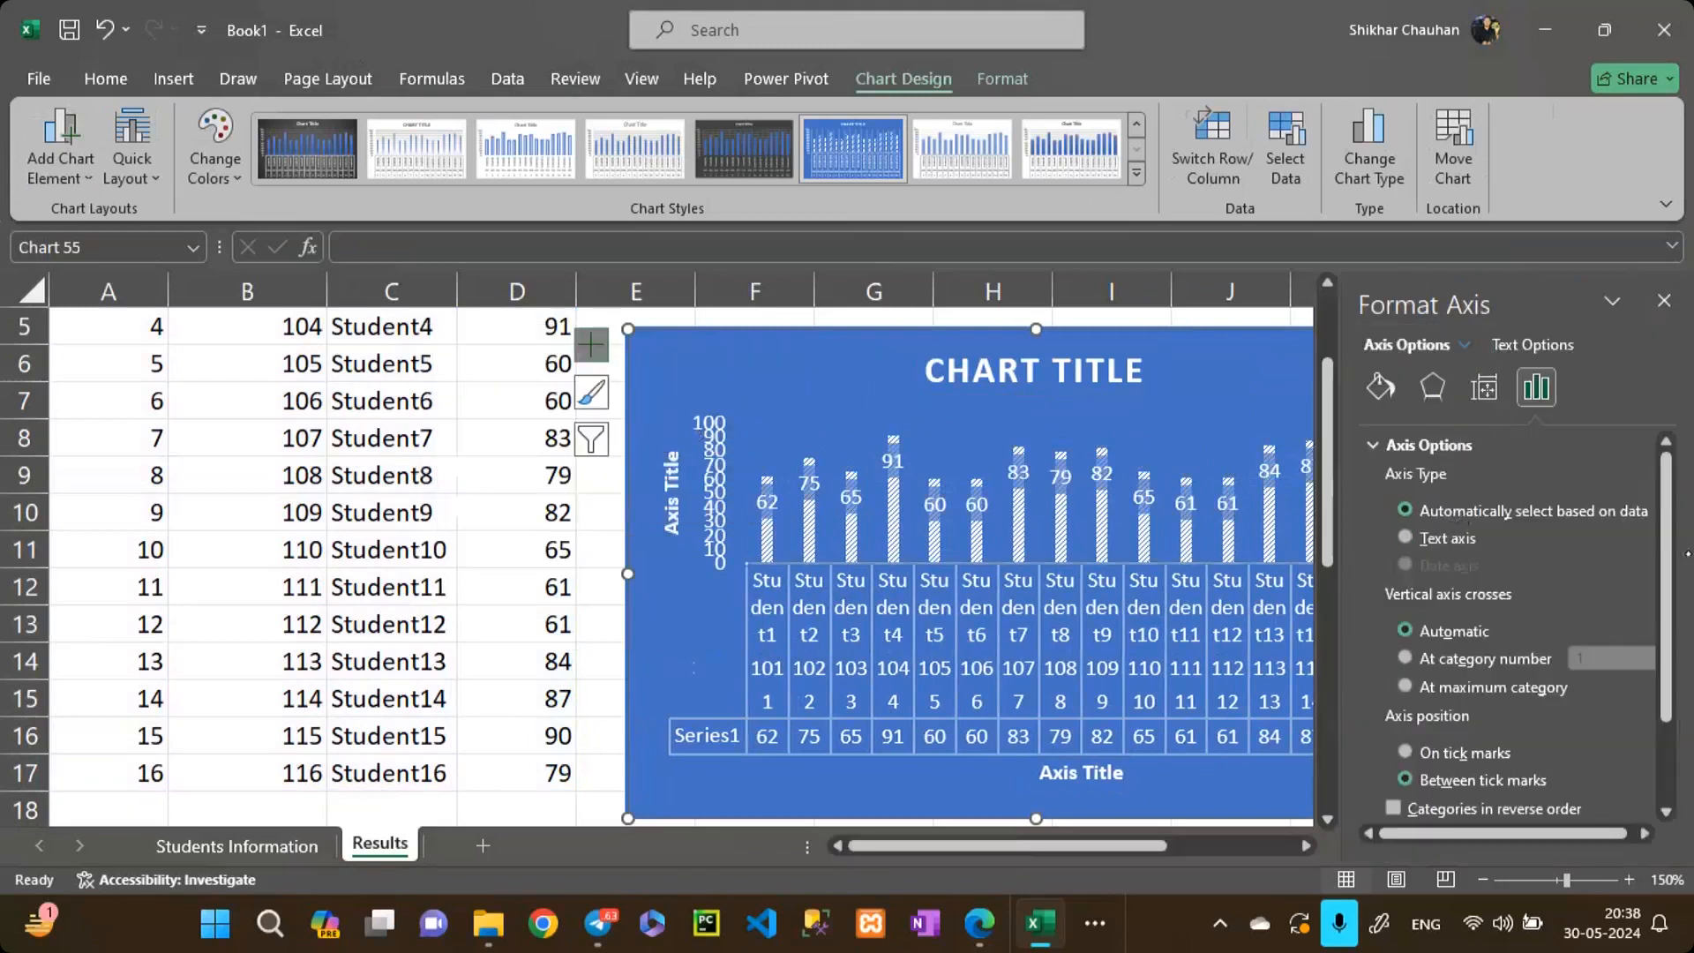
scroll(1483, 671, down, 2)
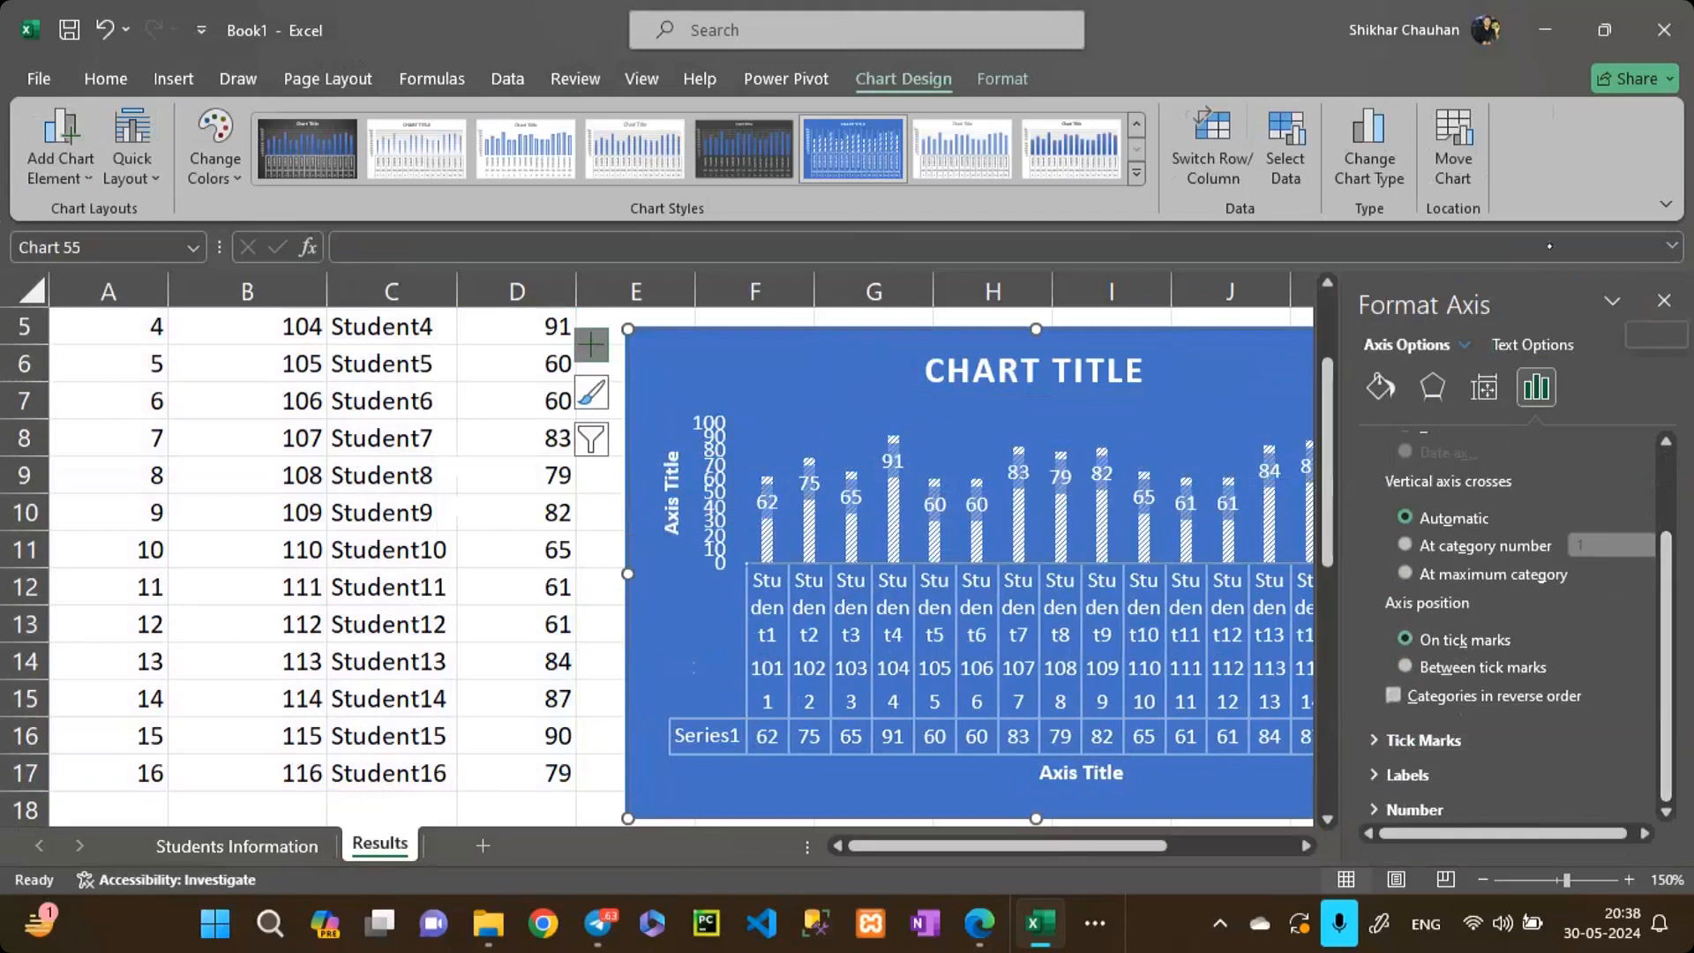
click(1484, 388)
click(1433, 388)
click(1381, 388)
click(1436, 391)
click(1381, 388)
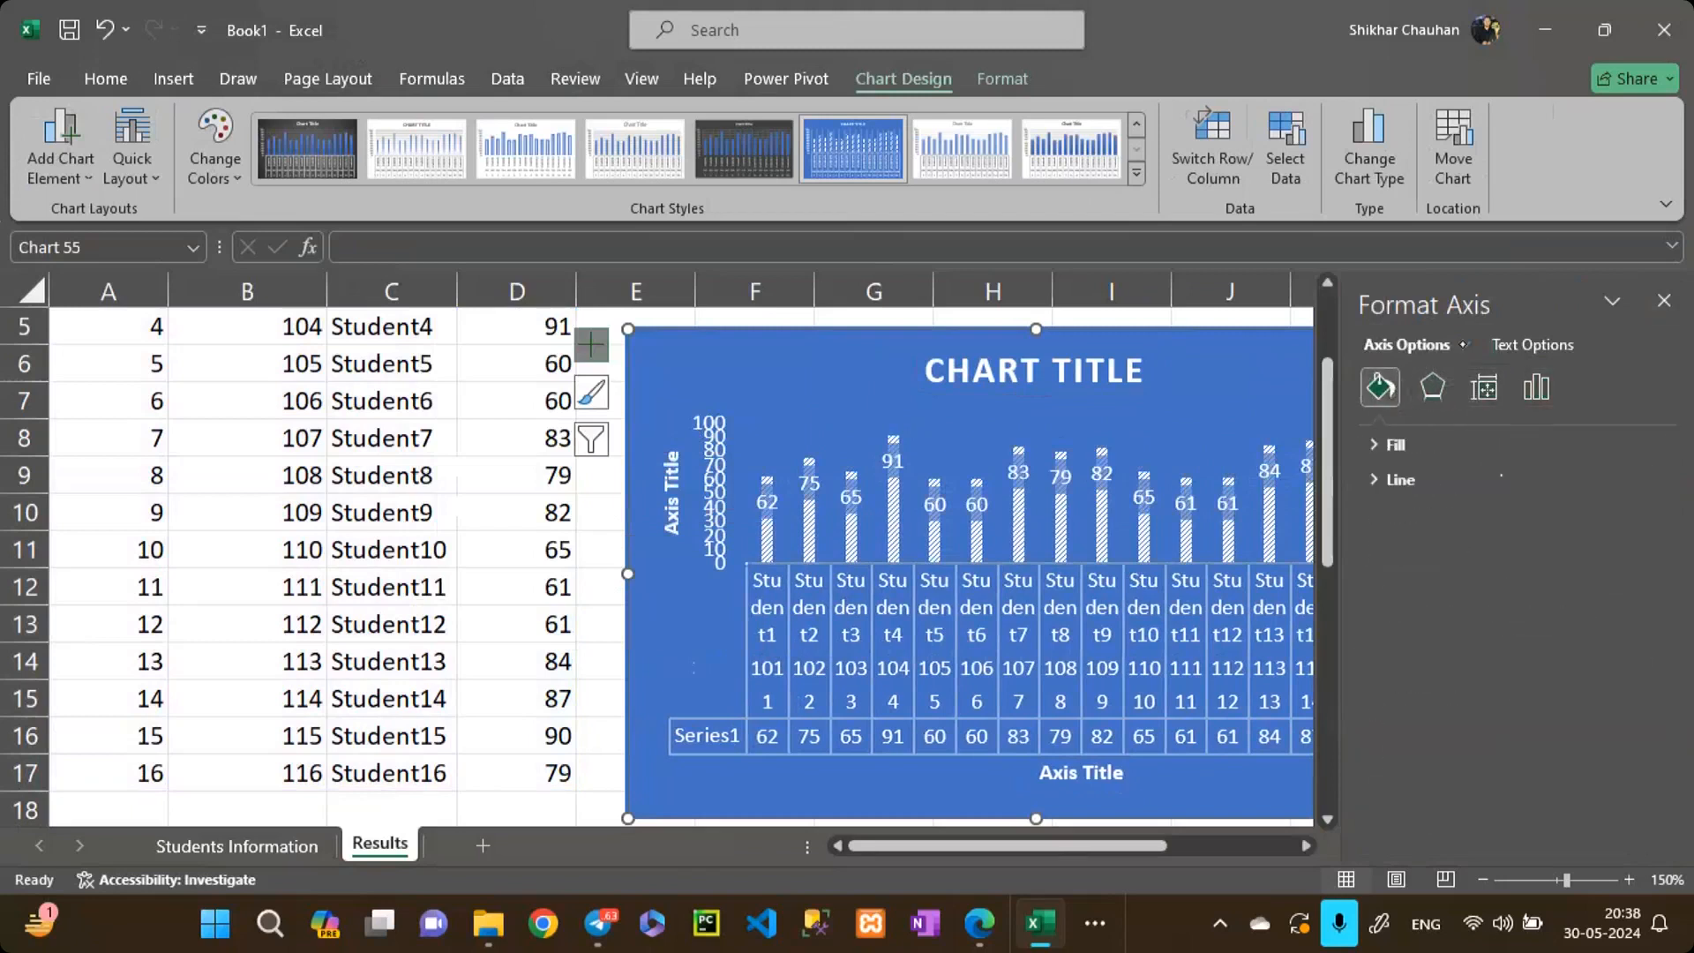
Step: Switch the formatting target to the plot area and examine its fill and effects options
click(1464, 345)
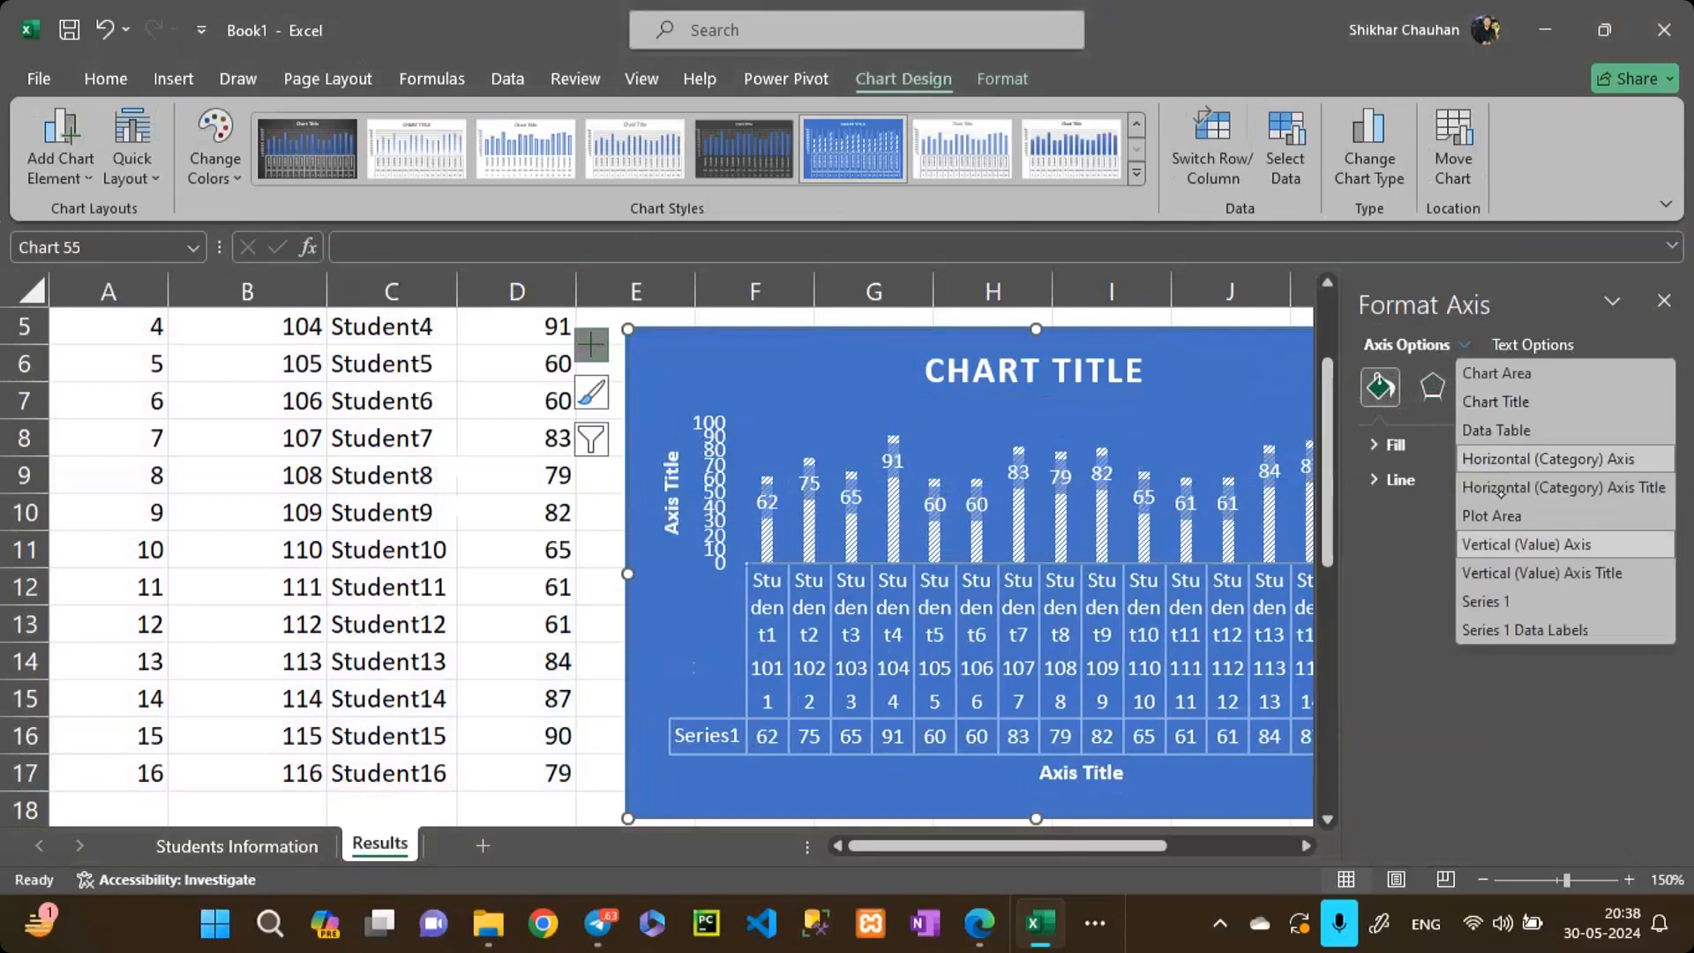
click(1491, 516)
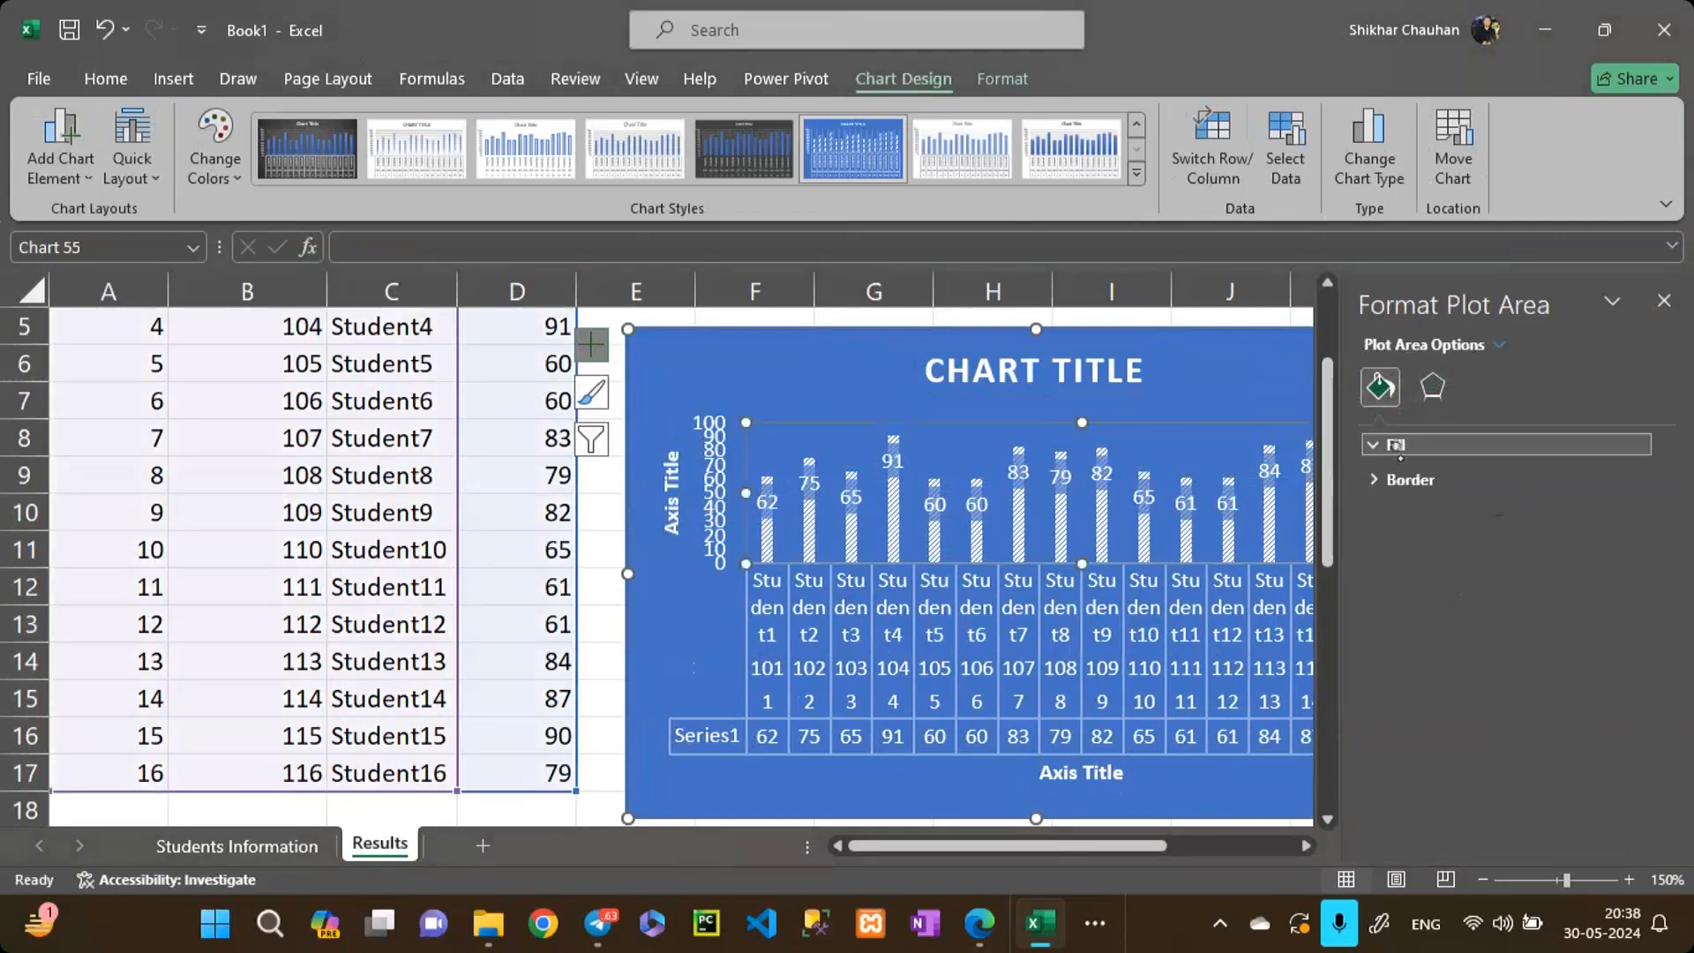
click(1398, 446)
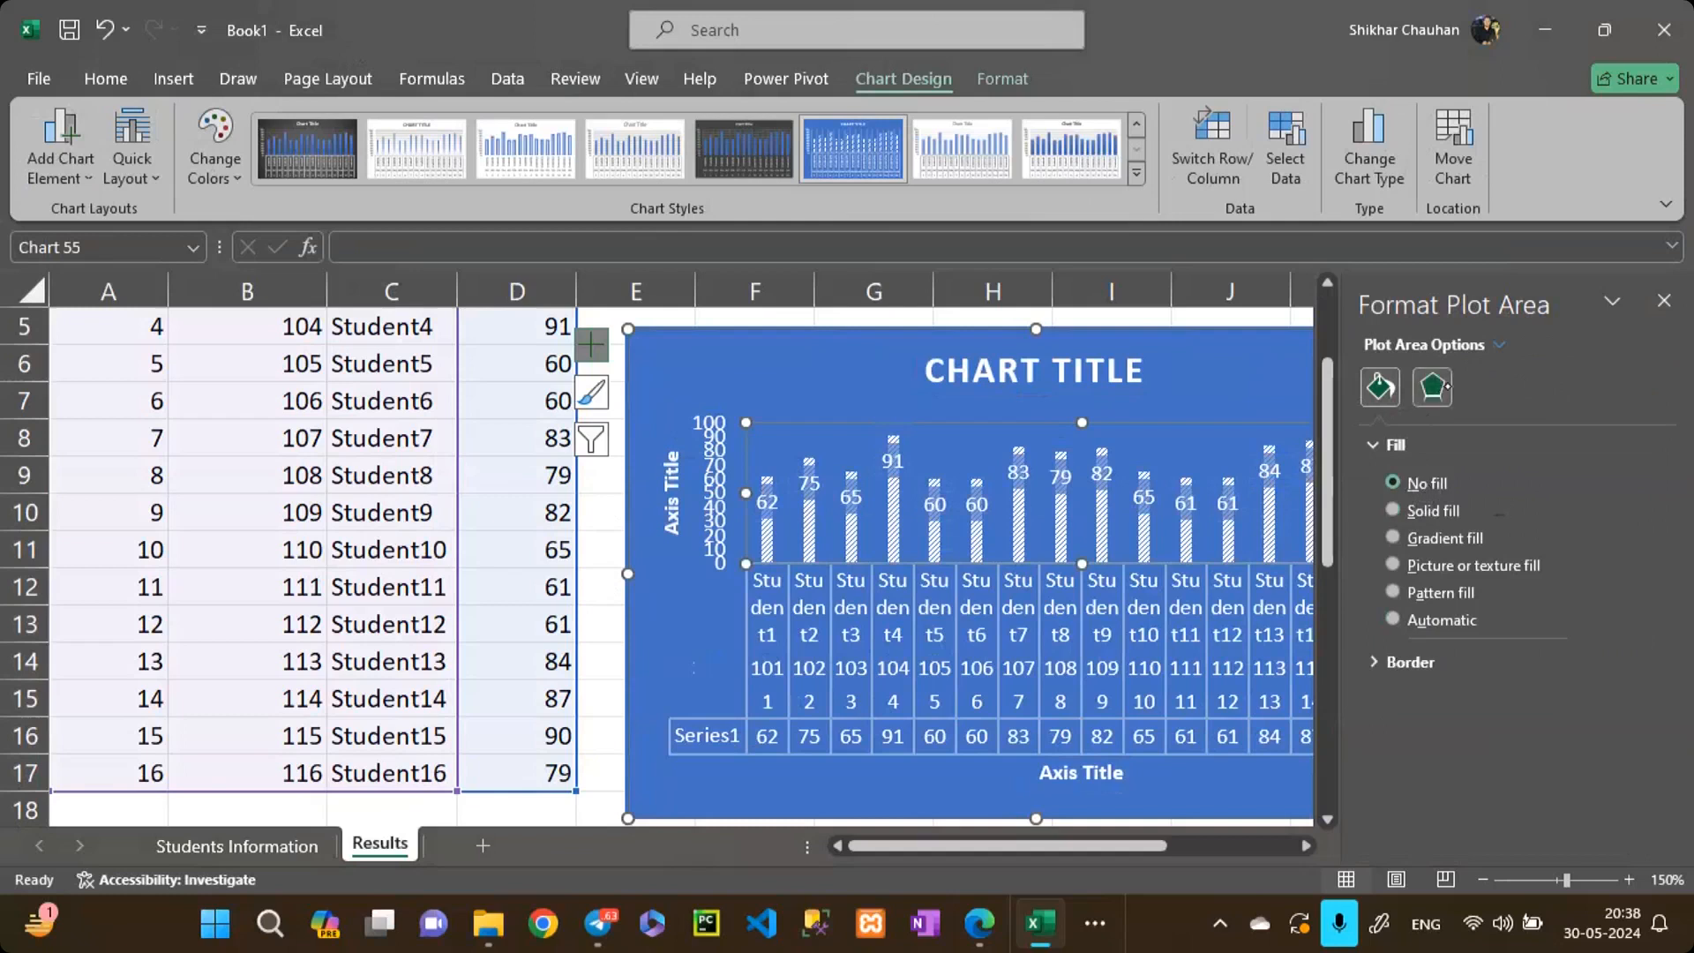
click(1434, 387)
click(1500, 345)
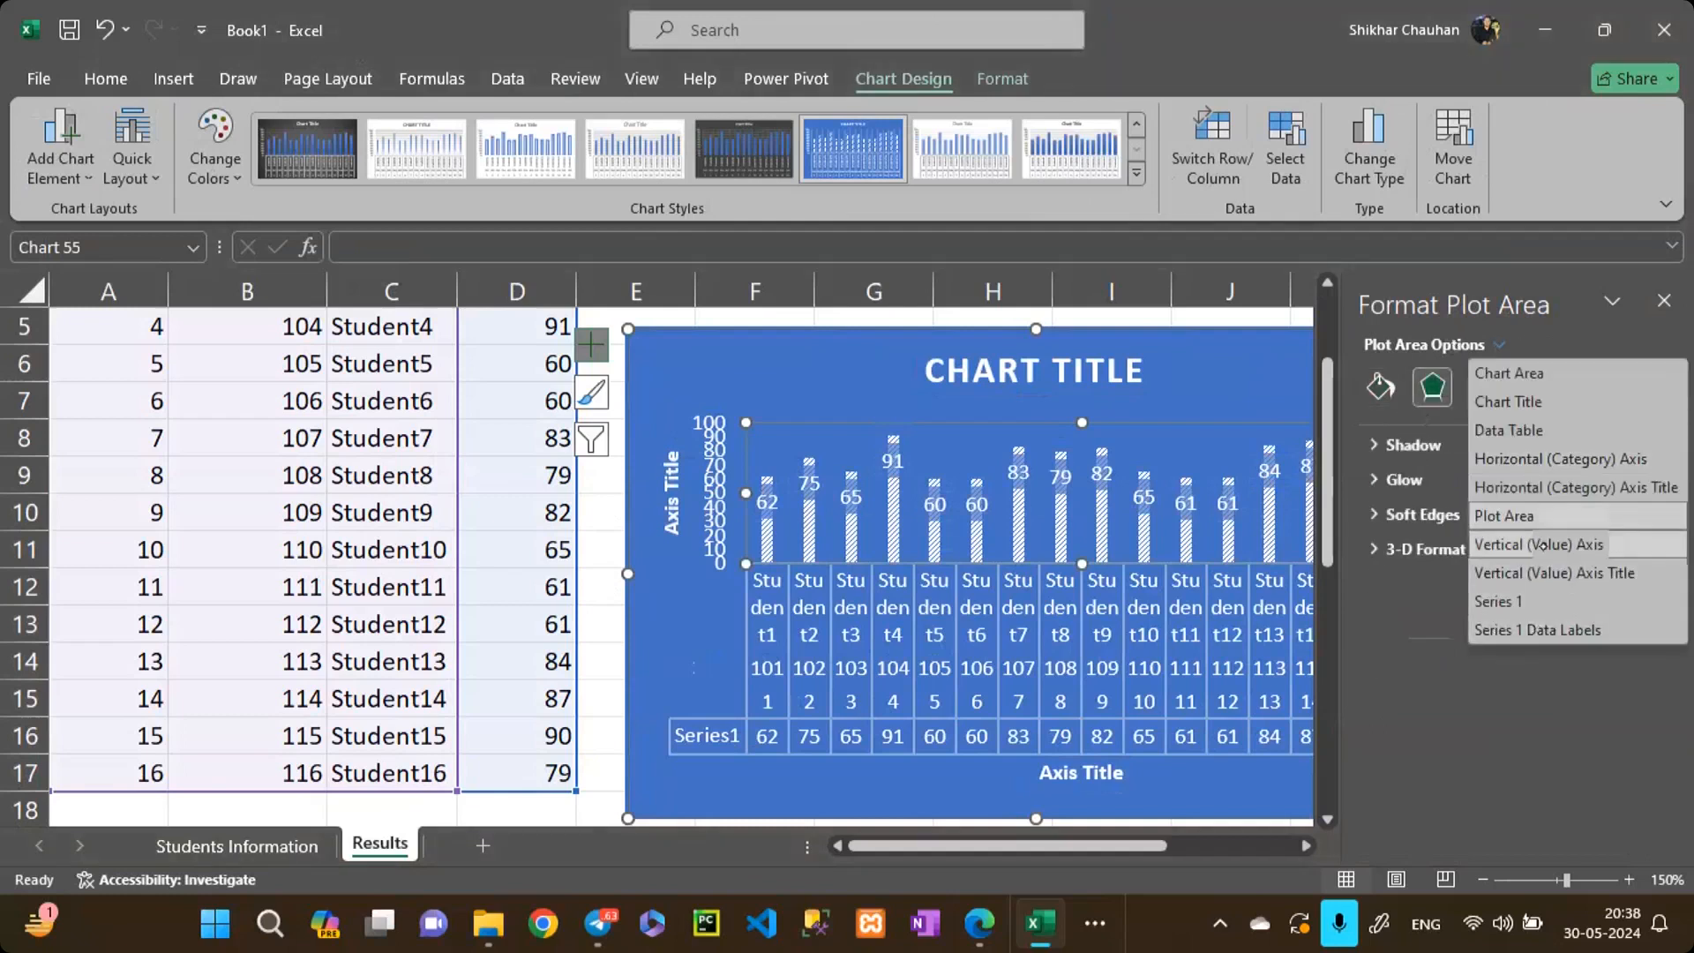
Step: Switch the formatting target to Series 1 and examine its series, fill, soft edges and 3-D format options
click(1506, 603)
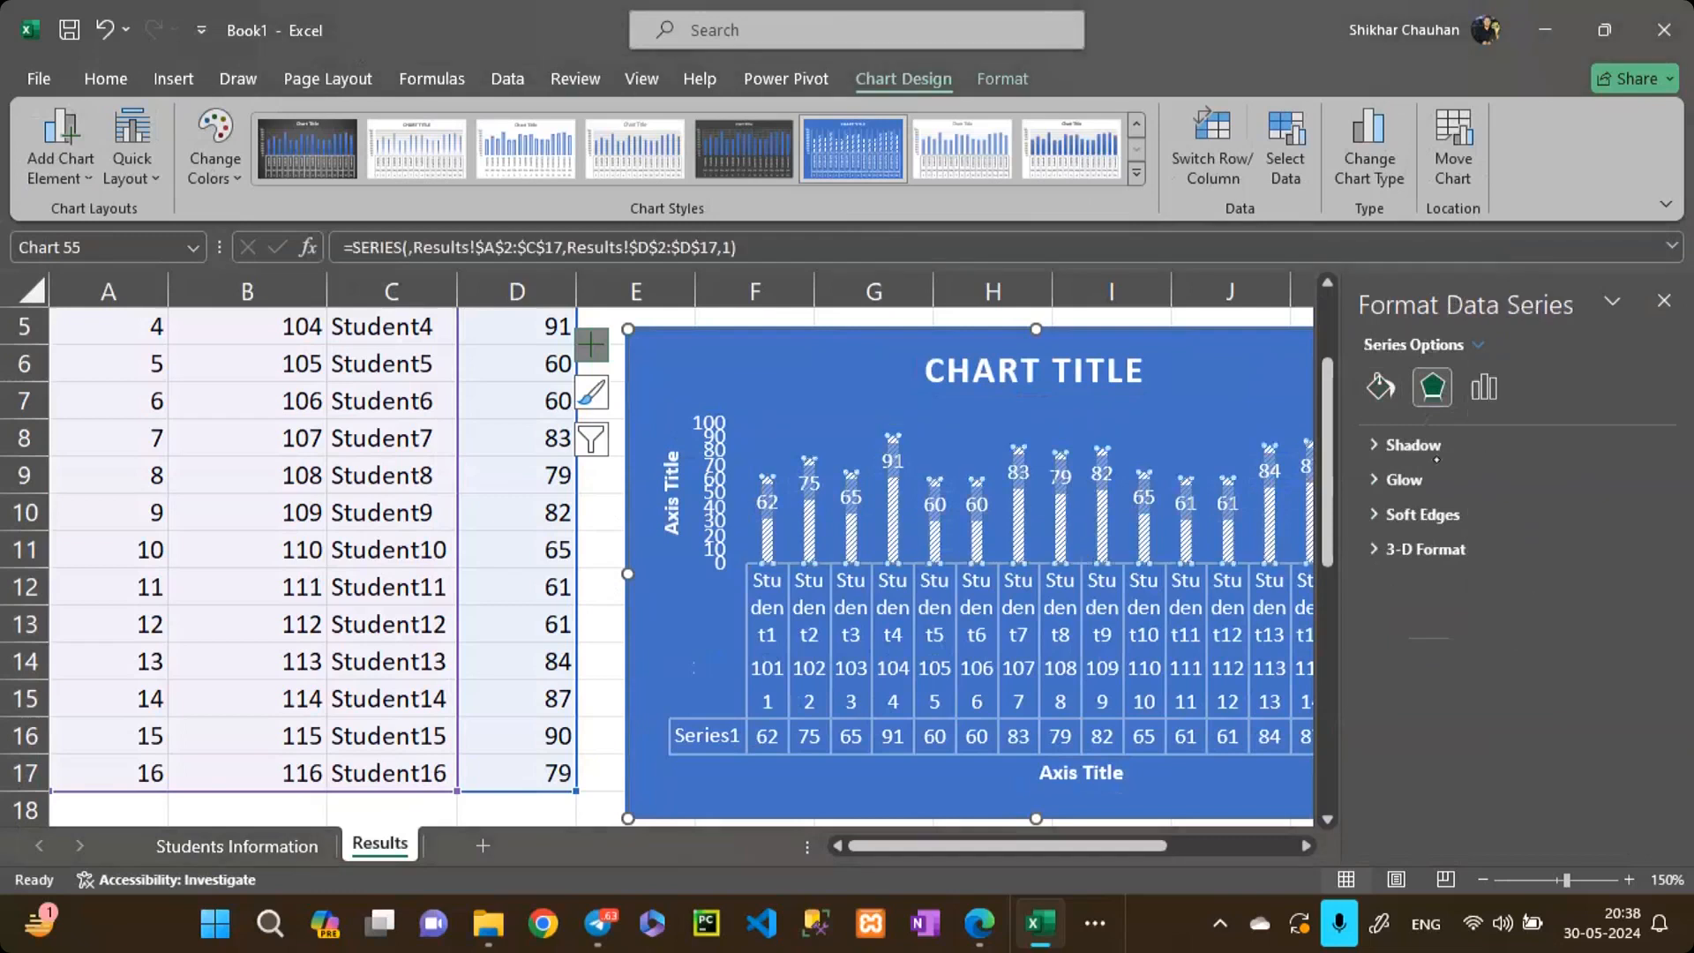
click(1482, 389)
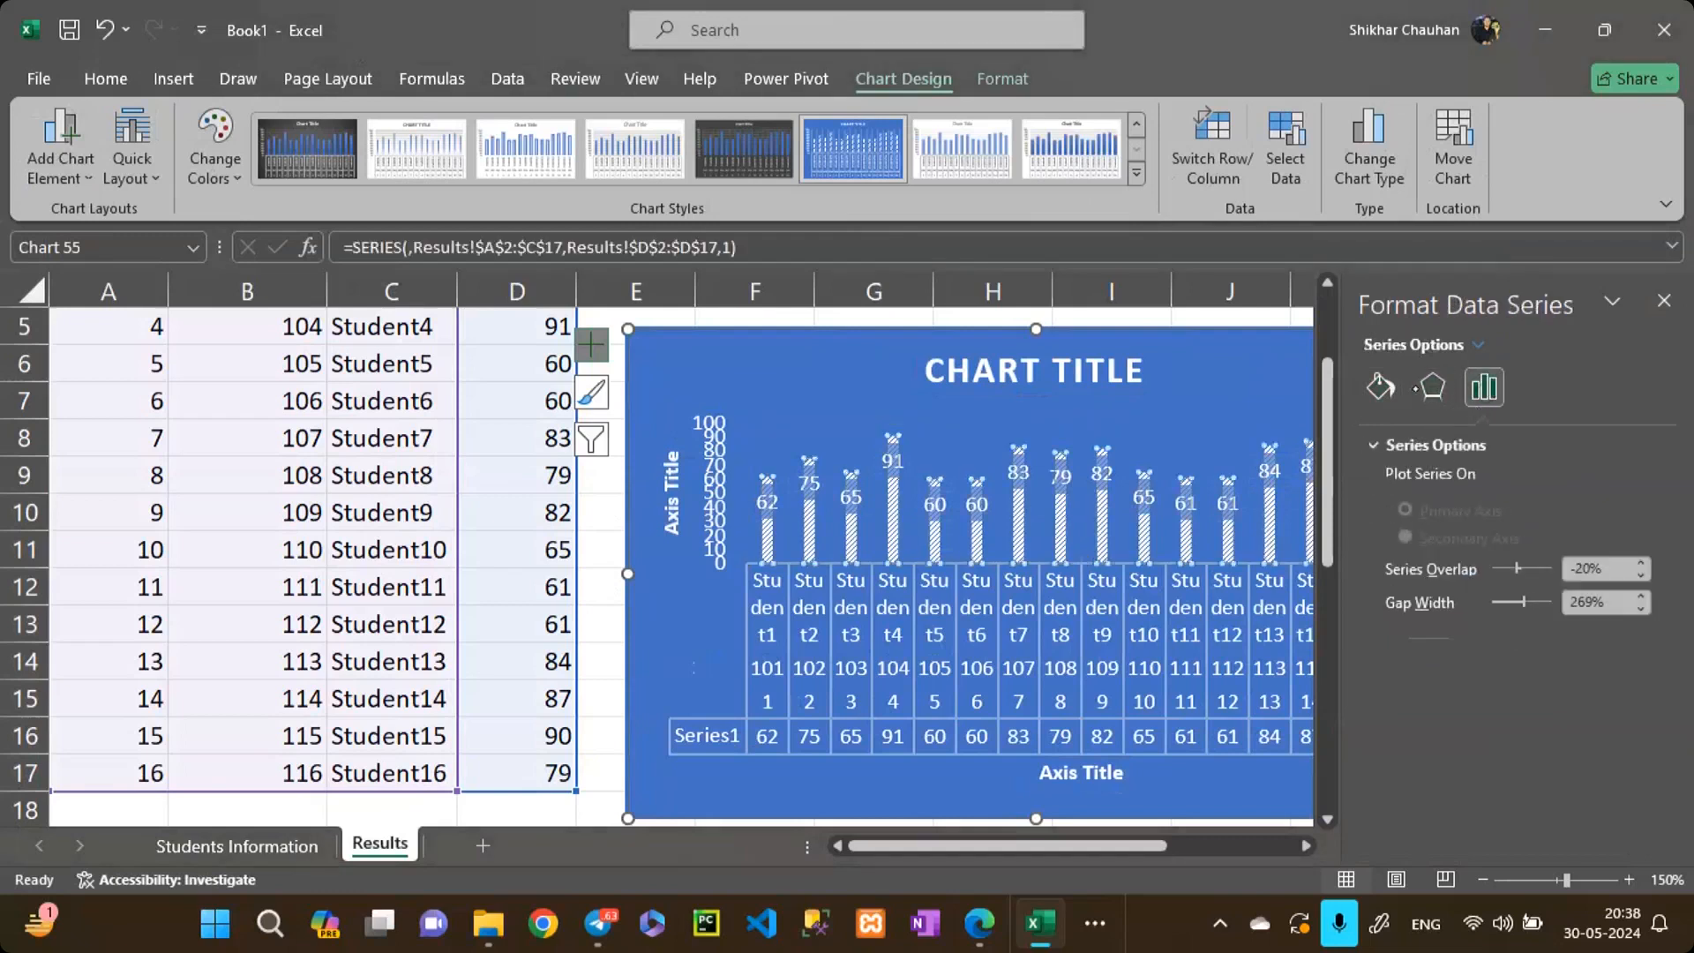
click(1381, 385)
click(1485, 387)
click(1432, 386)
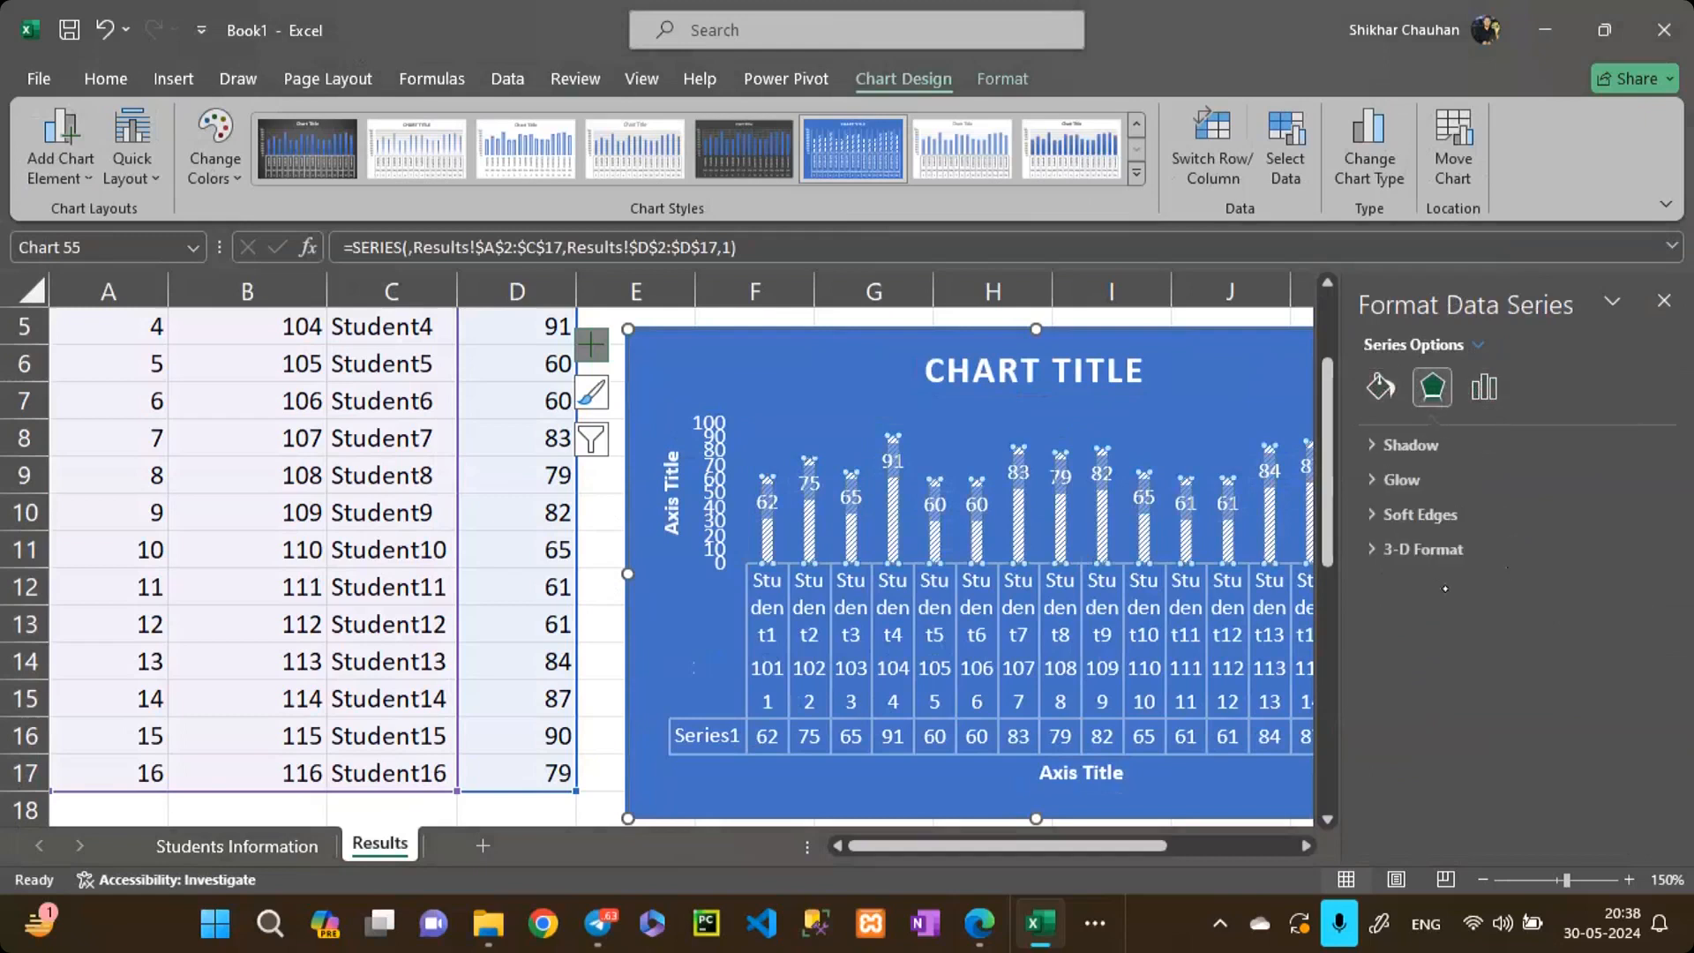
click(1403, 515)
click(1403, 515)
click(1397, 548)
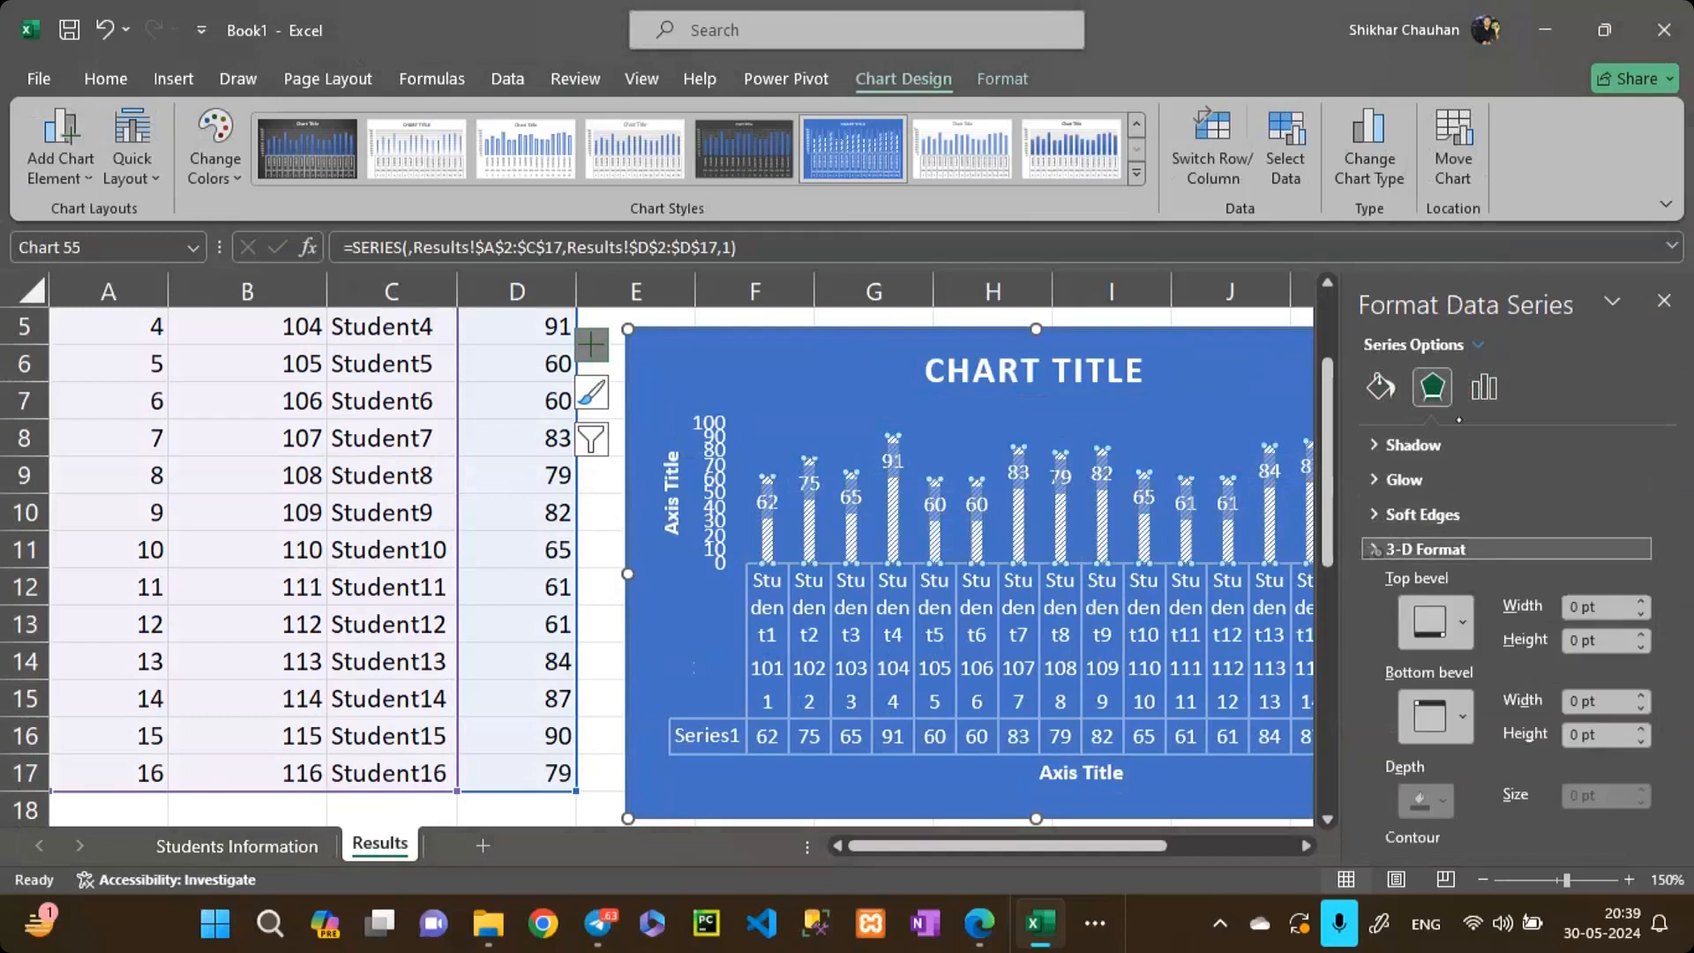
click(1397, 548)
Step: Set the data series to No fill and close the formatting options
click(1380, 386)
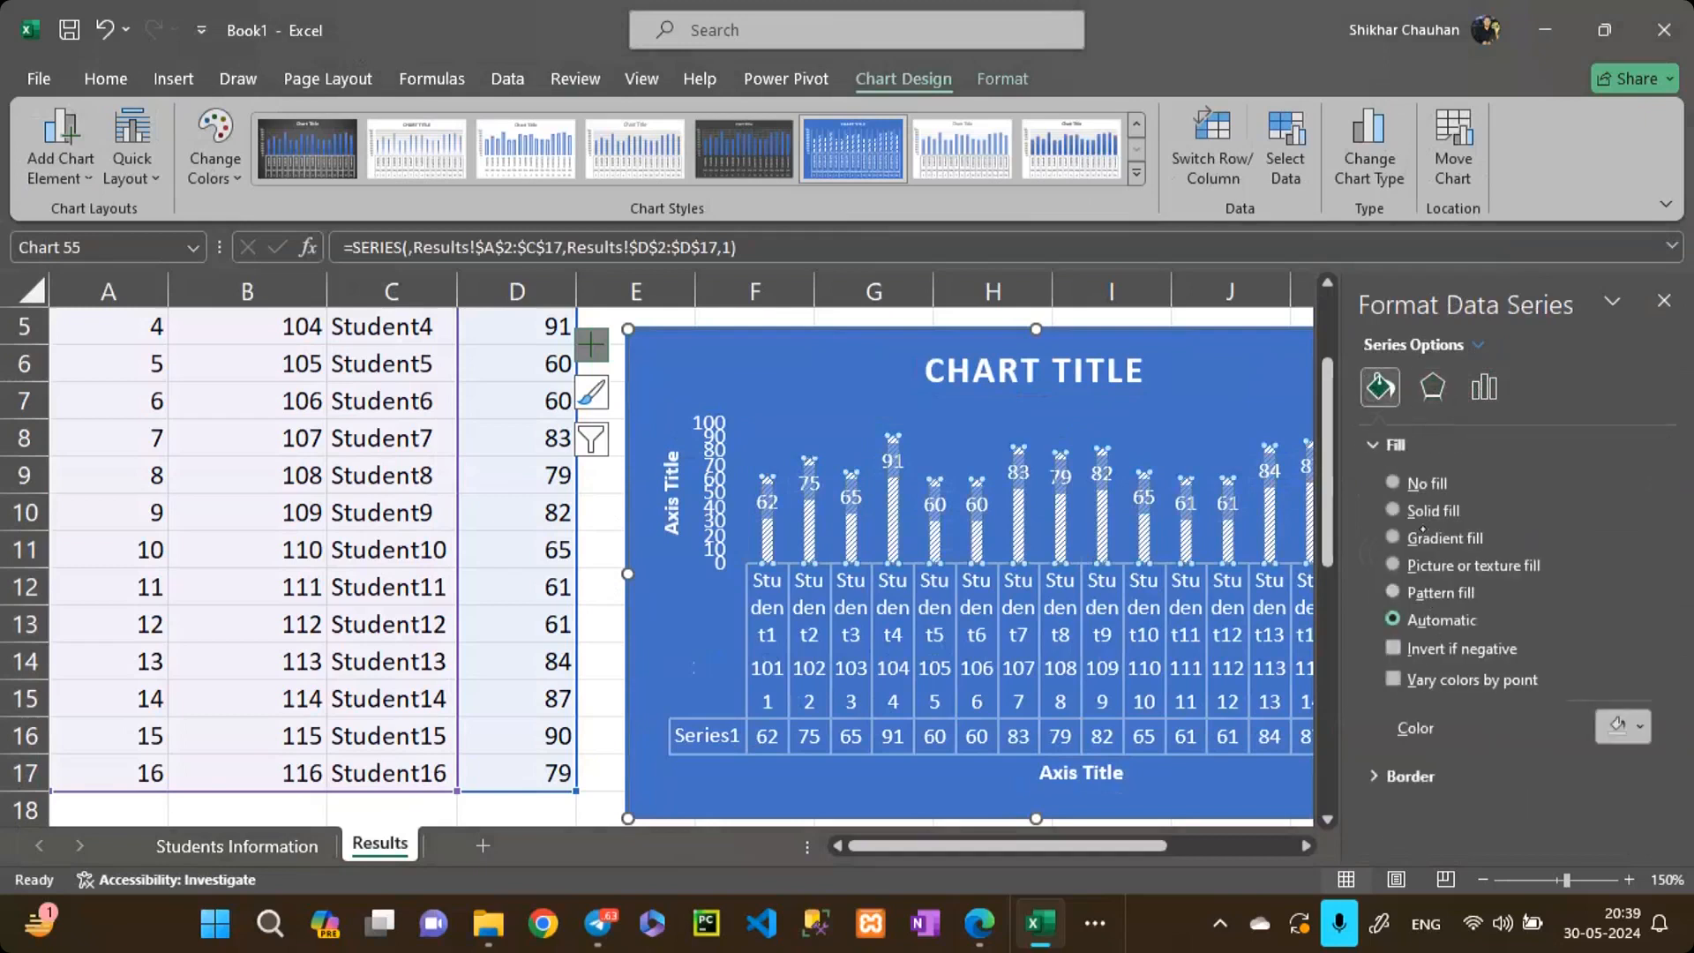
click(1427, 484)
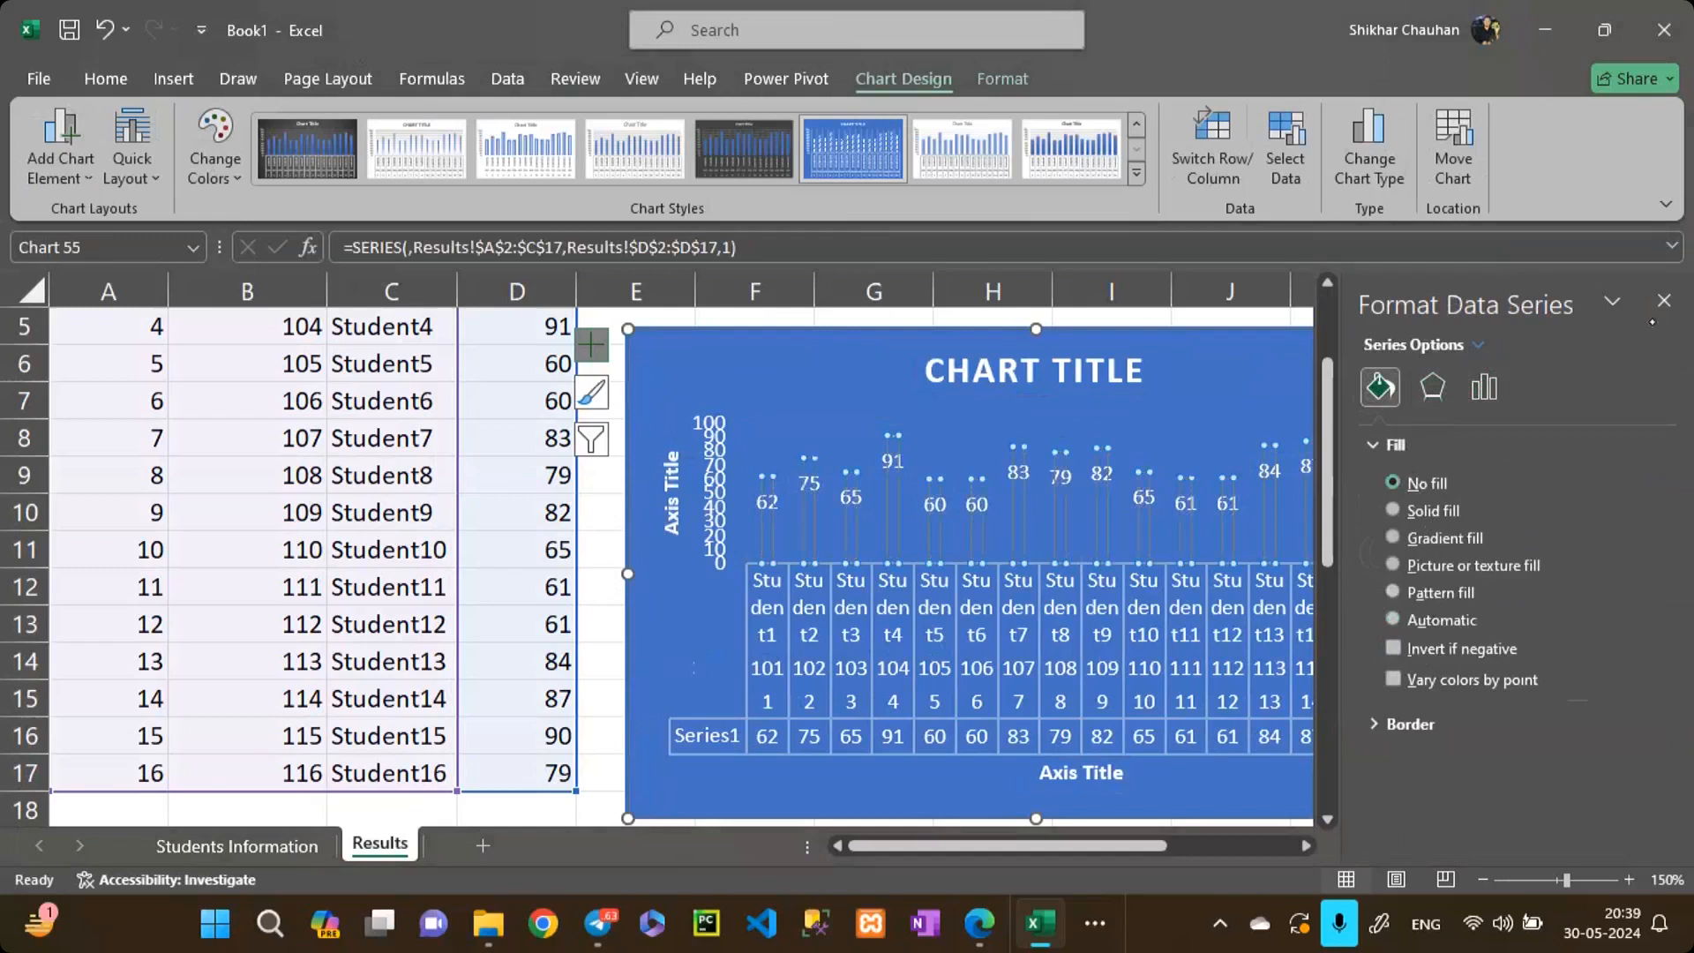
click(1665, 301)
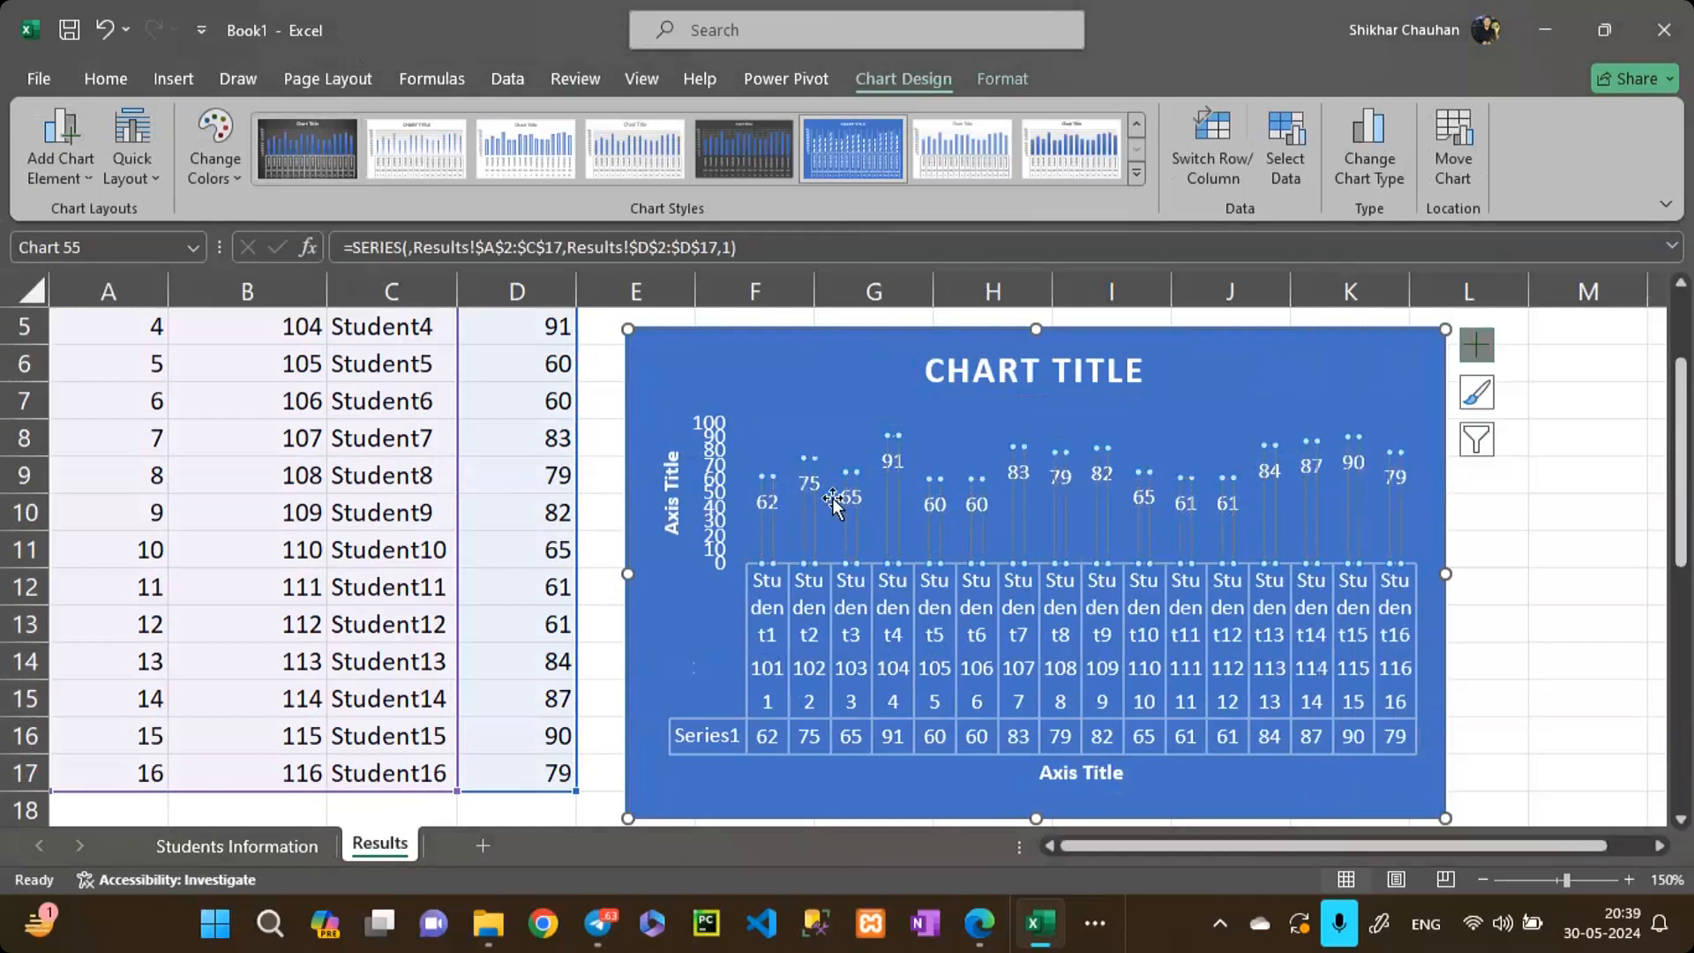
Step: Delete the whole chart from the Results sheet
click(937, 470)
click(777, 383)
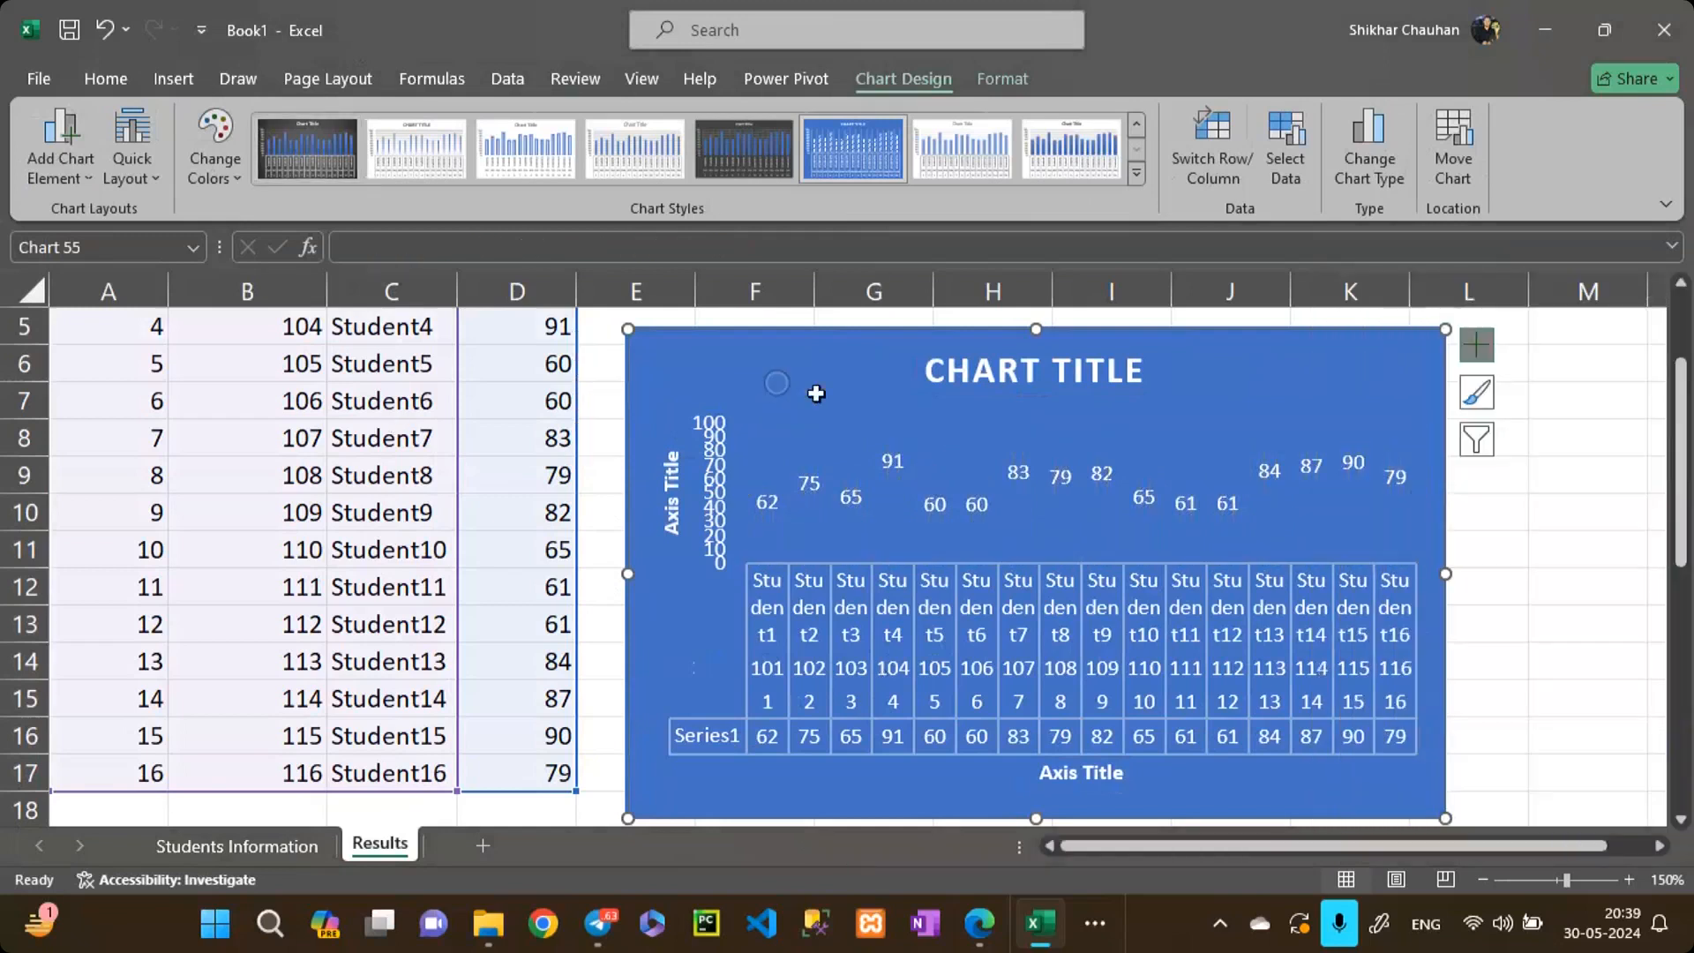
key(Delete)
key(ctrl+a)
click(538, 507)
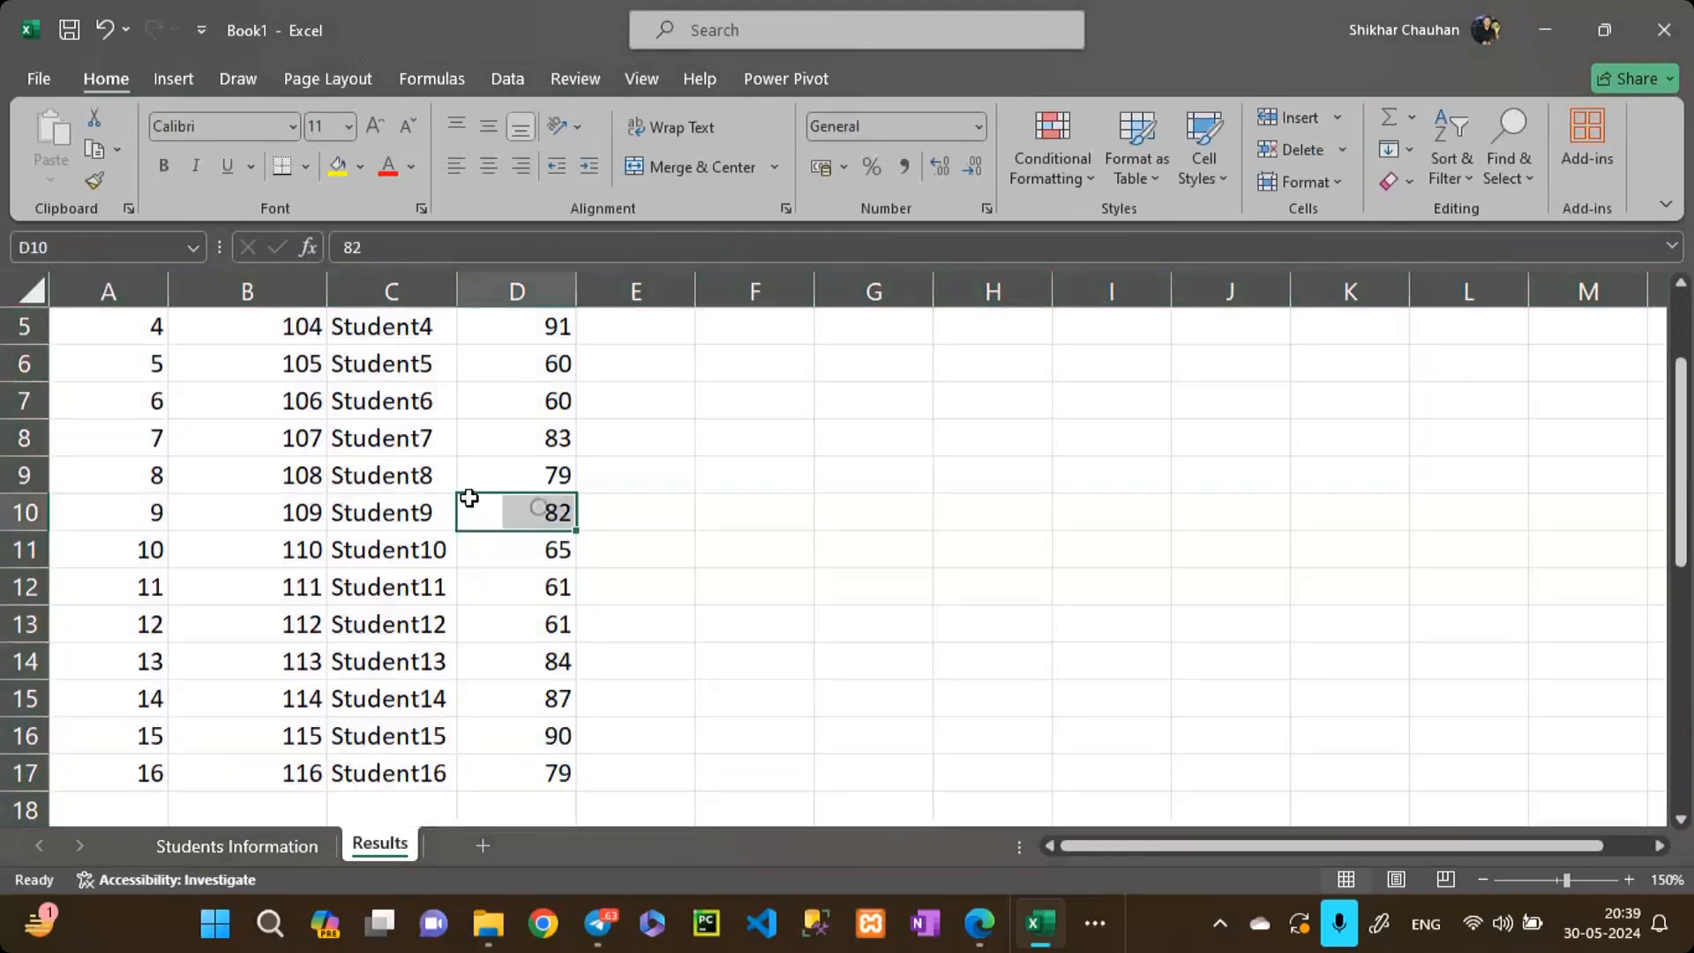
Step: Insert a 2-D clustered column chart from the Name and Marks columns, including their headers
key(ctrl+Up)
key(Left)
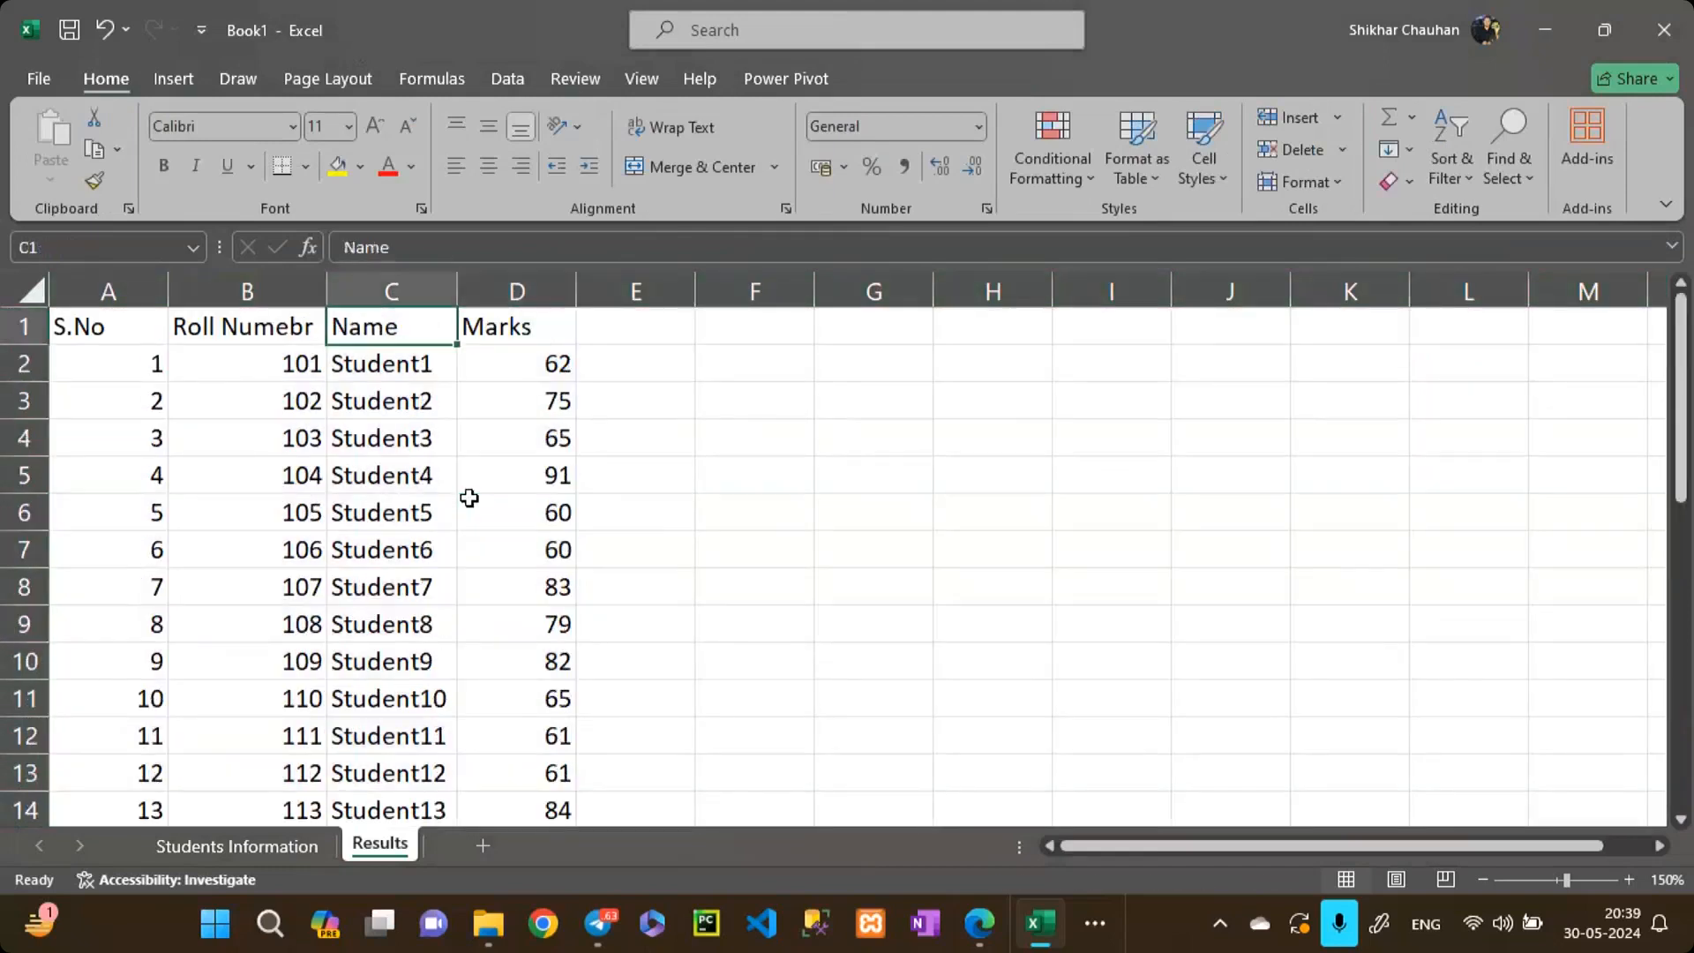
key(ctrl+shift+Down)
key(shift+Right)
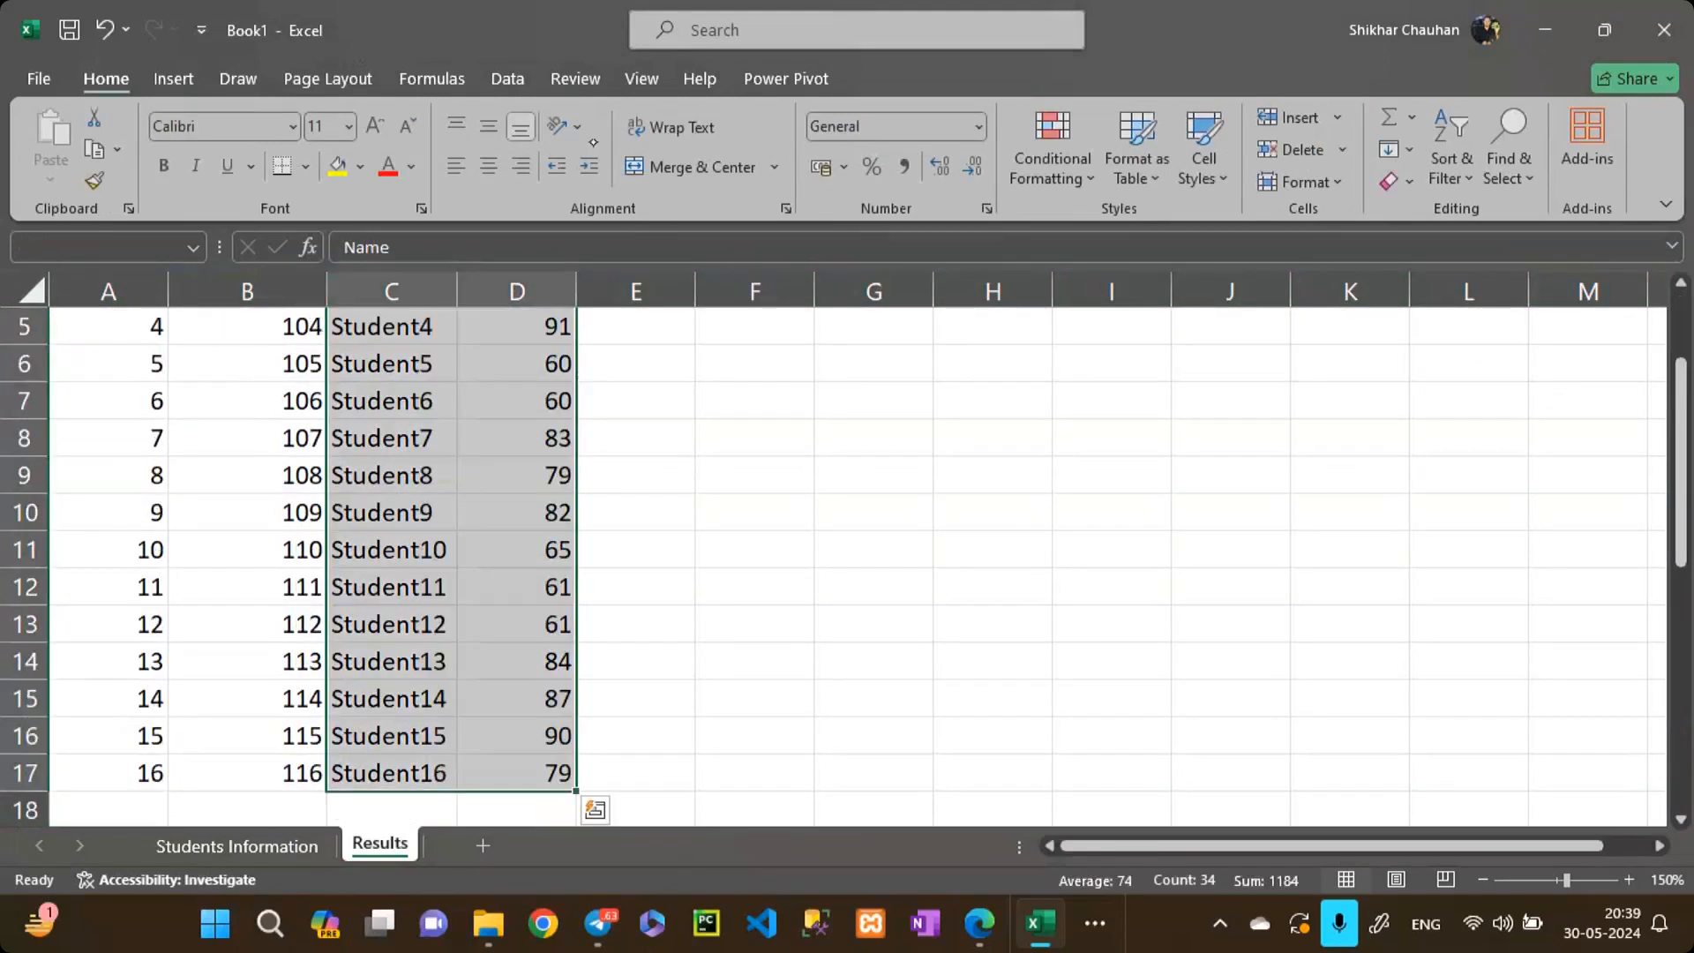
click(511, 76)
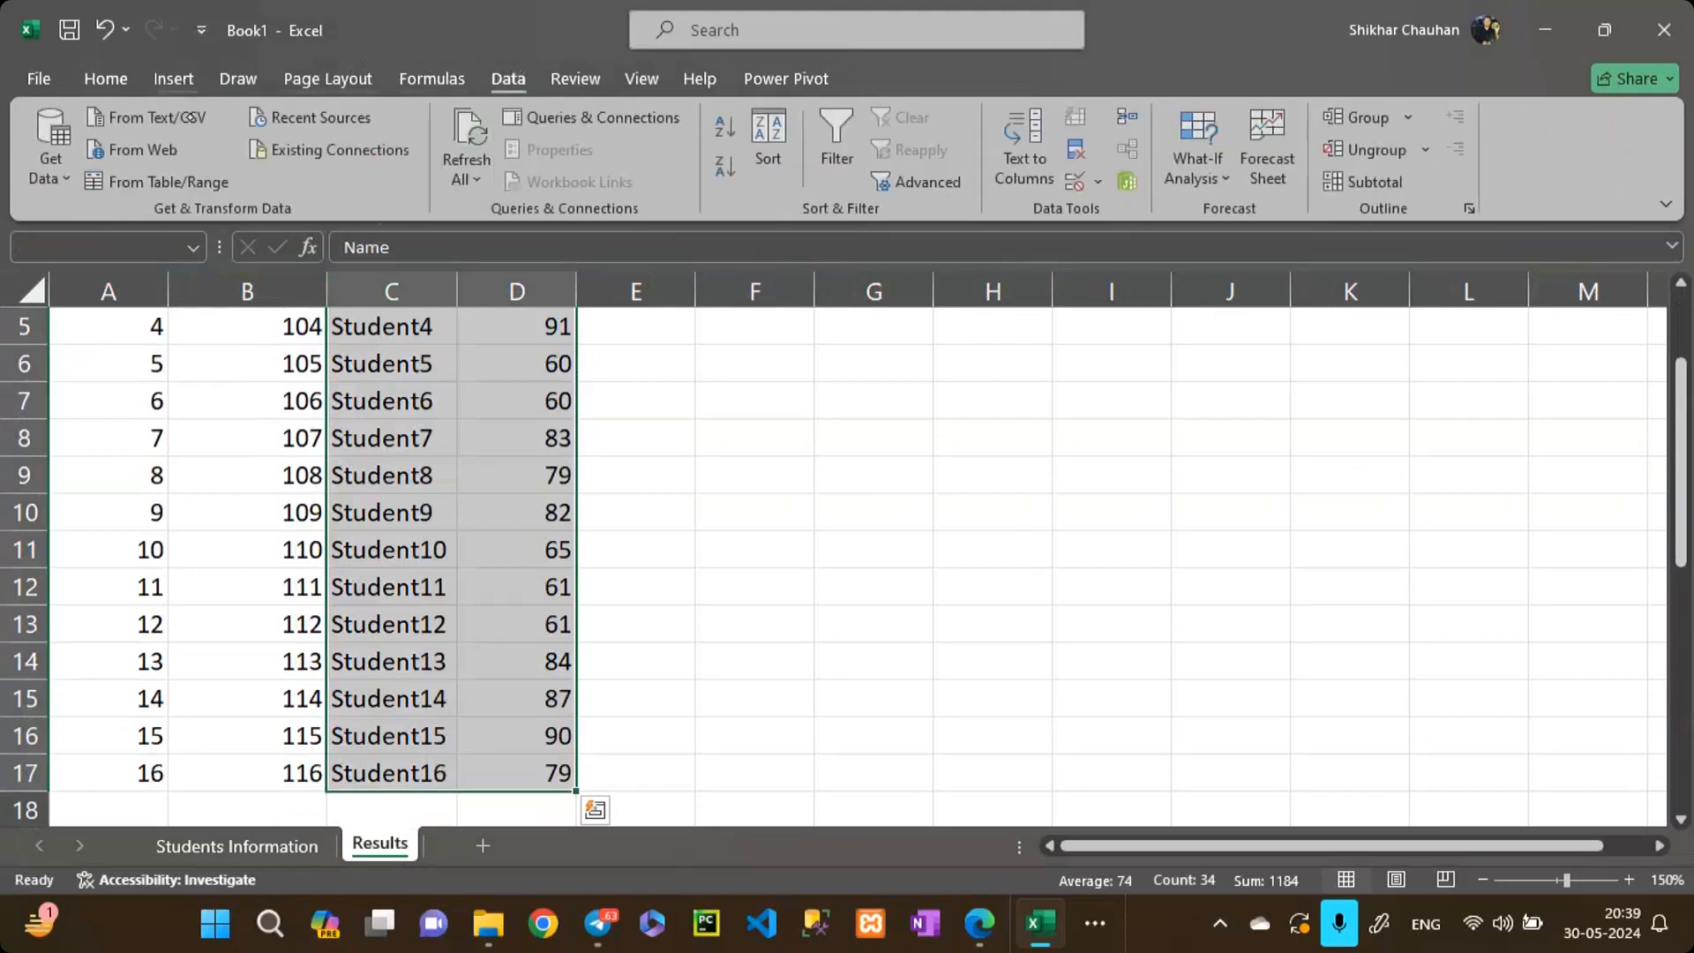
click(173, 79)
click(749, 117)
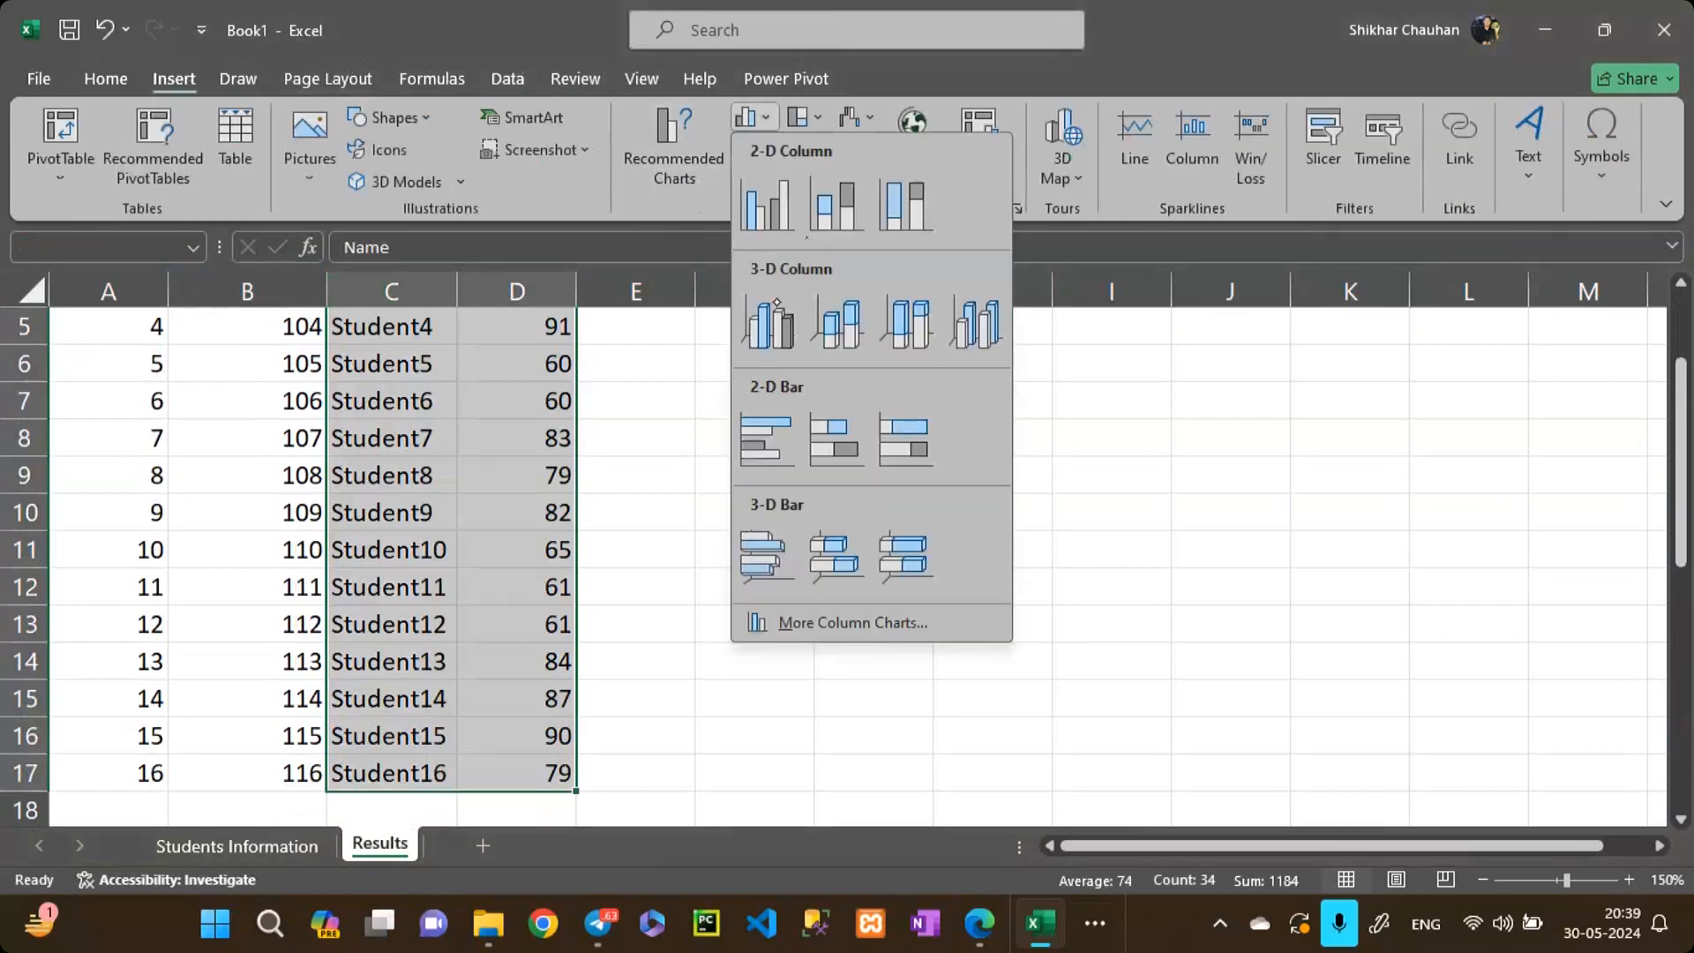
click(766, 204)
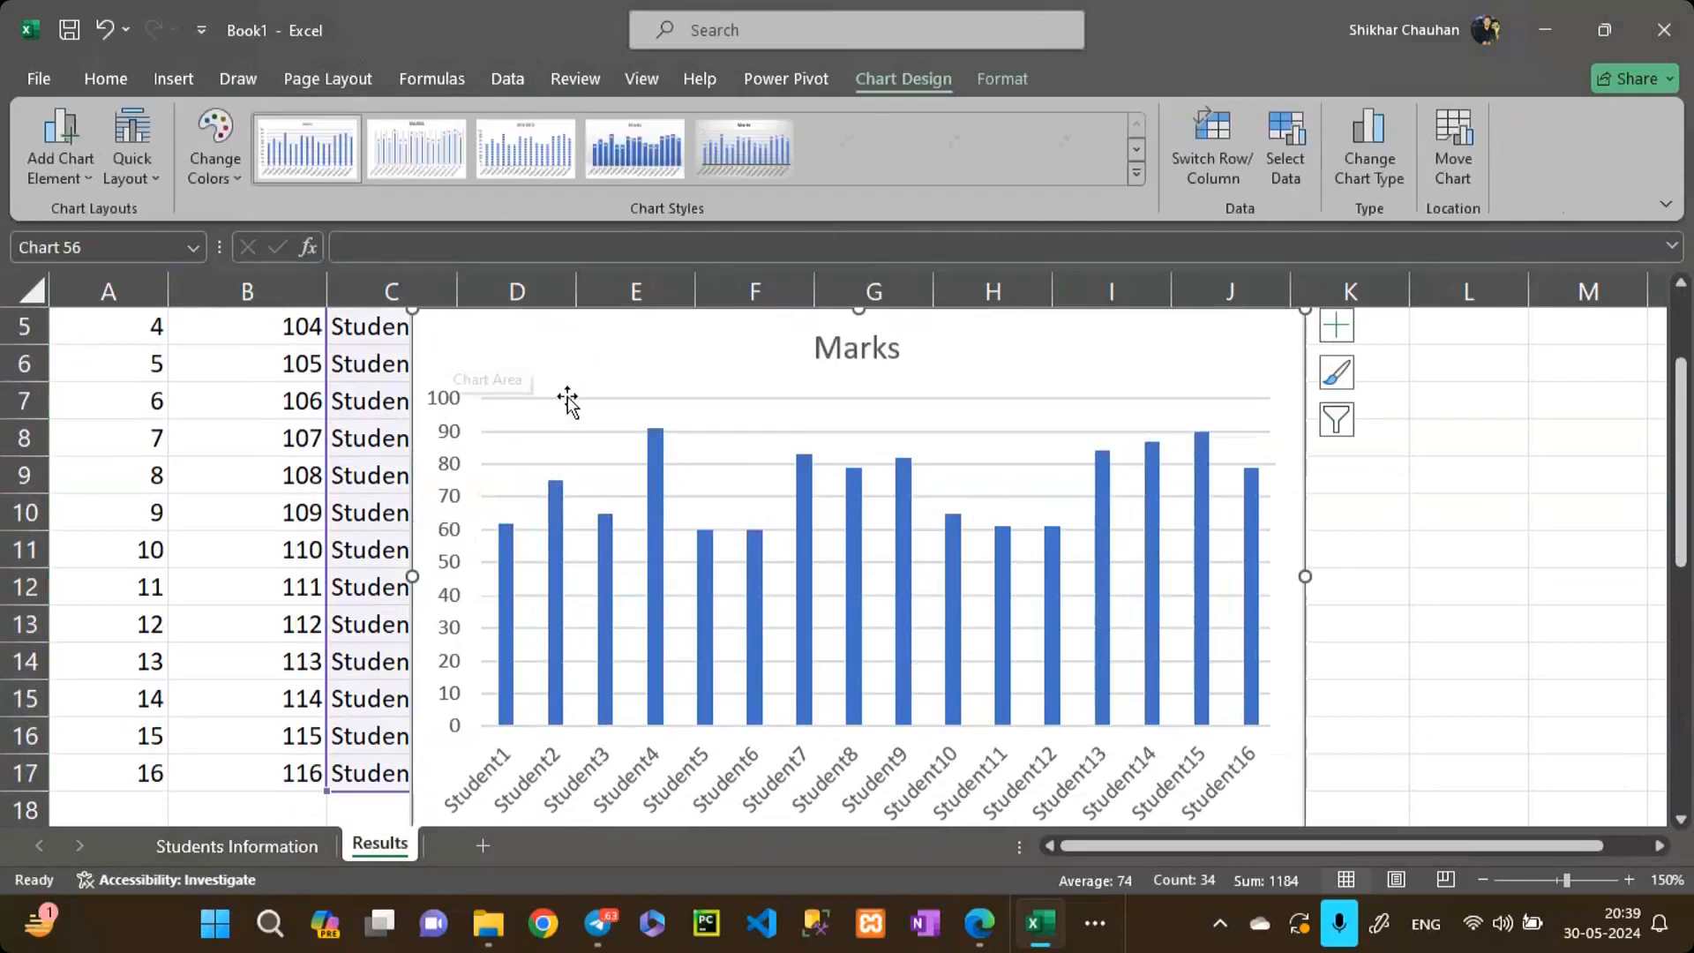
Step: Shrink the new chart to begin at column E near row 6, clear of the data, and shift its title off-centre
drag(413, 310, 580, 347)
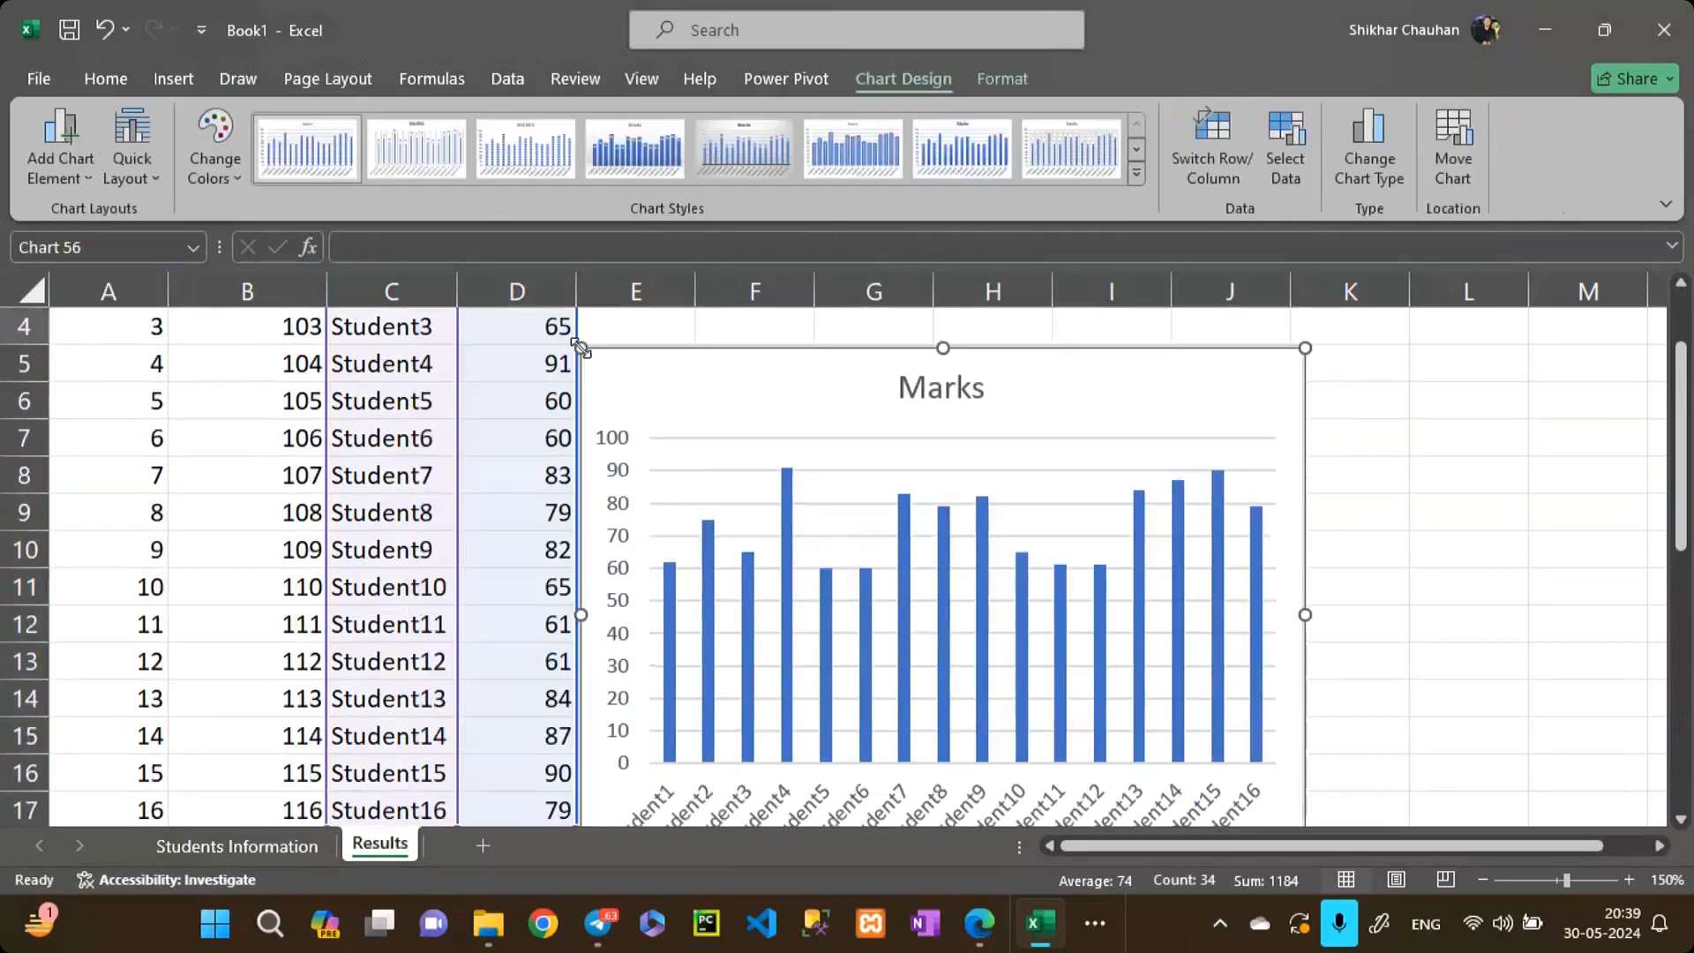
drag(944, 348, 1054, 371)
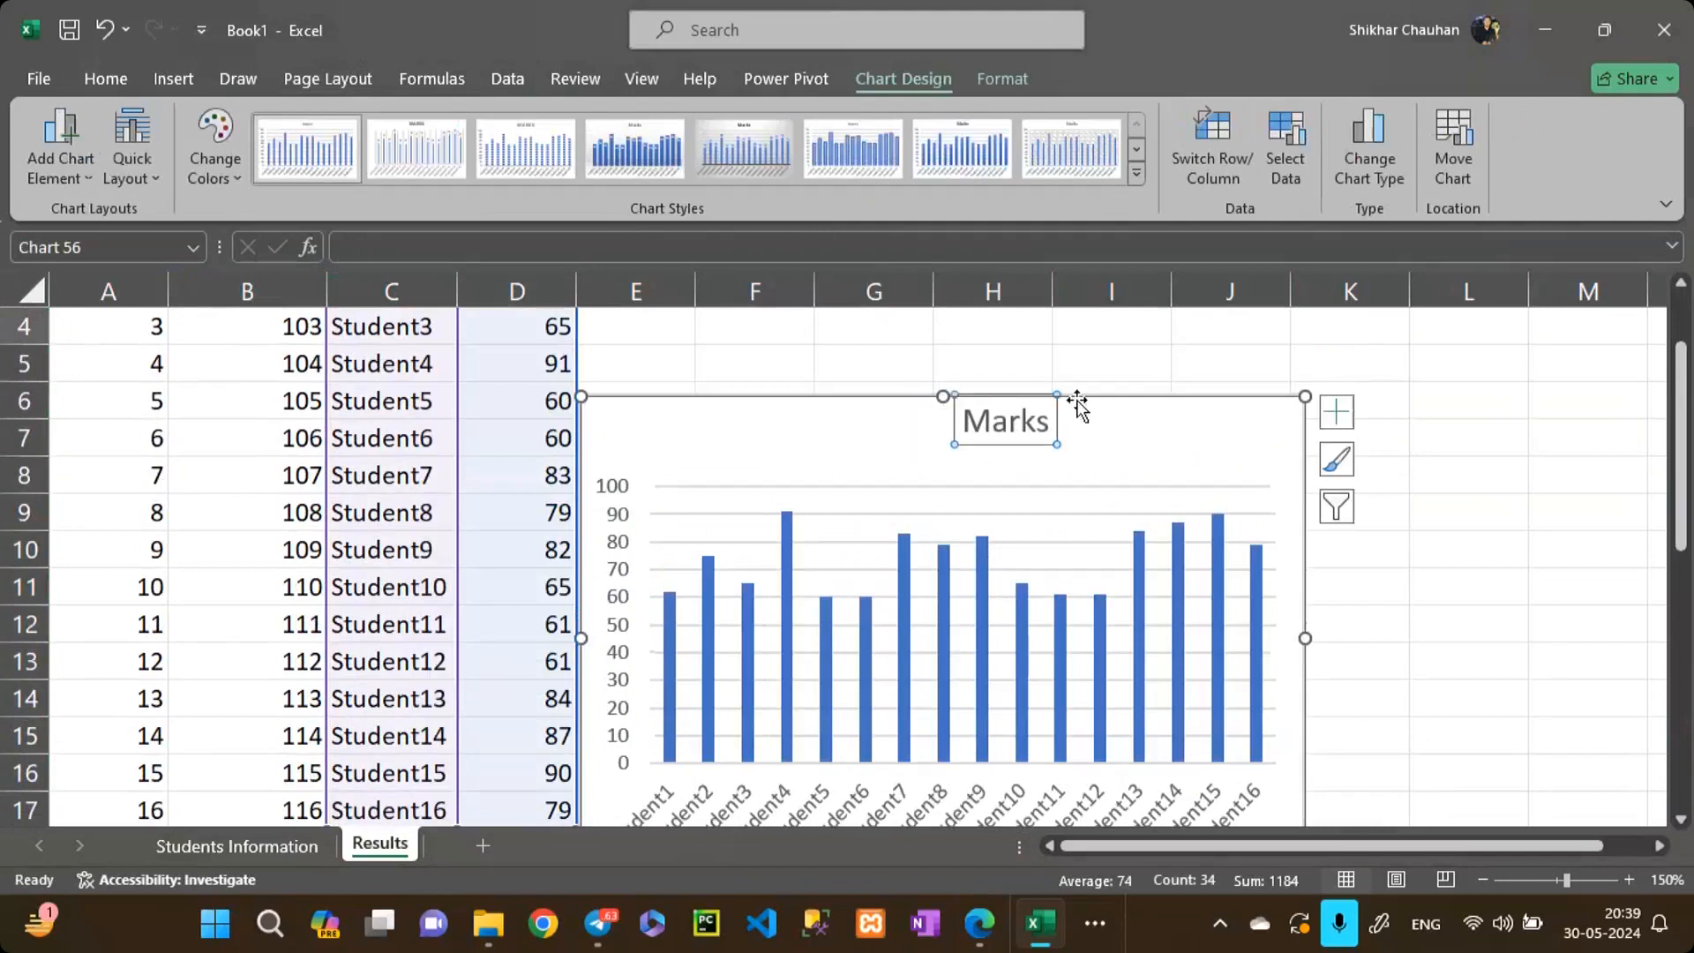
Step: Undo the title shift and move the chart up to row 5, spanning columns E to K
key(ctrl+z)
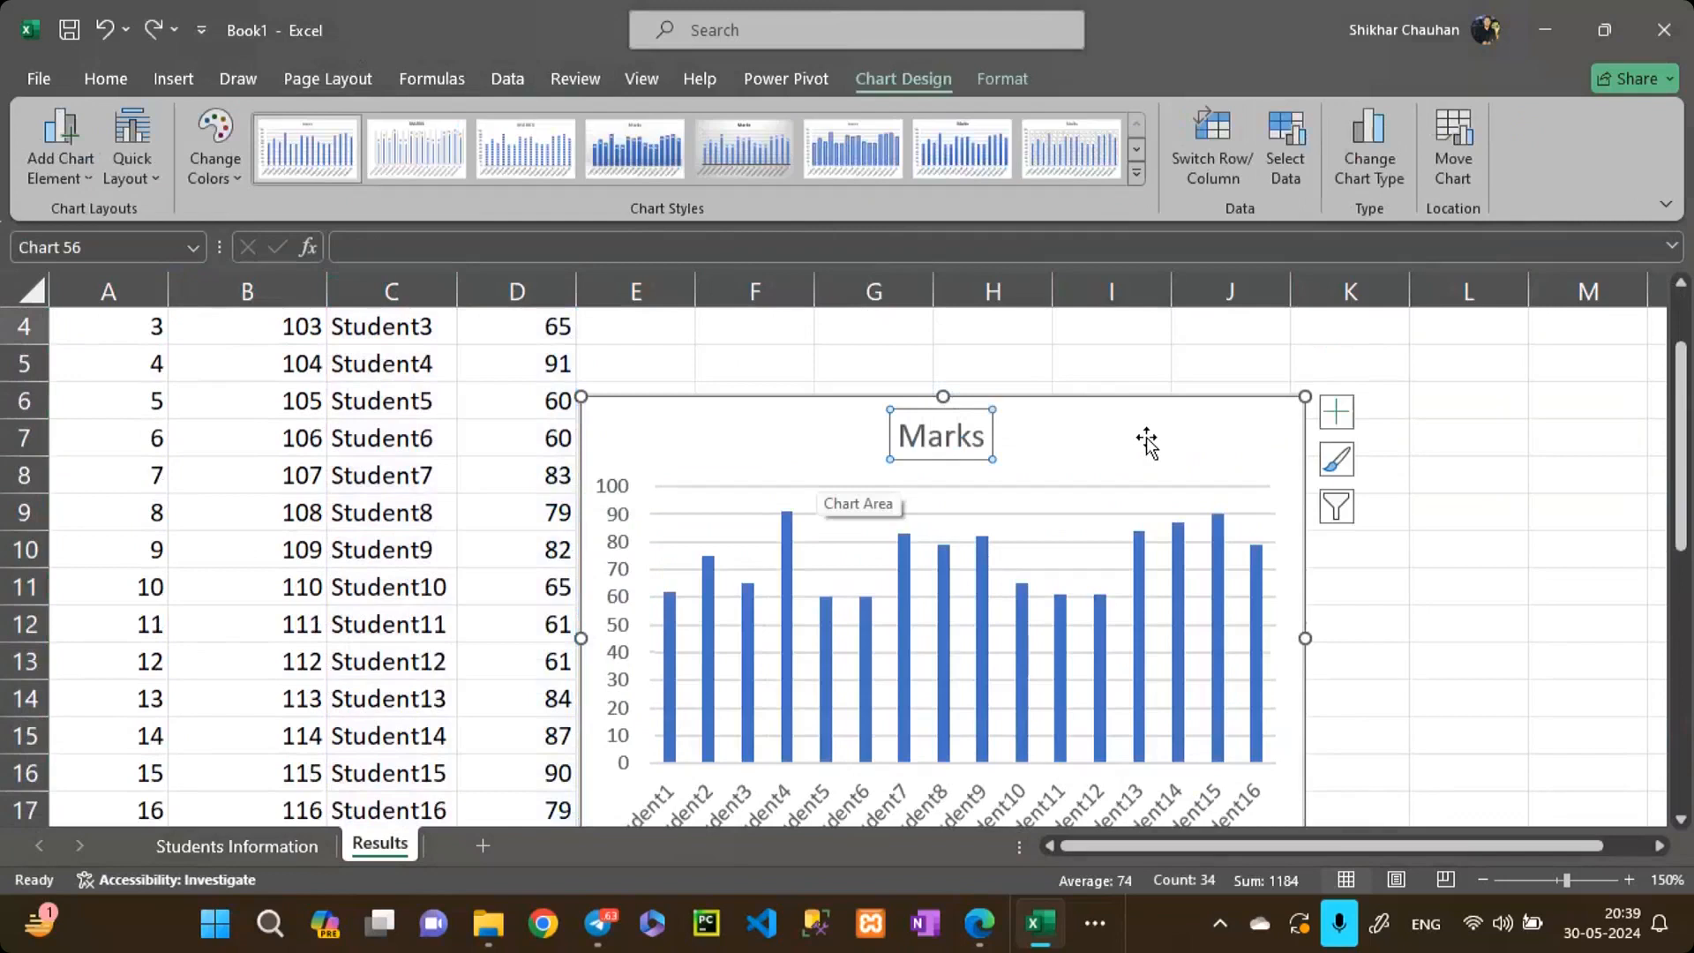
drag(1148, 444, 1214, 390)
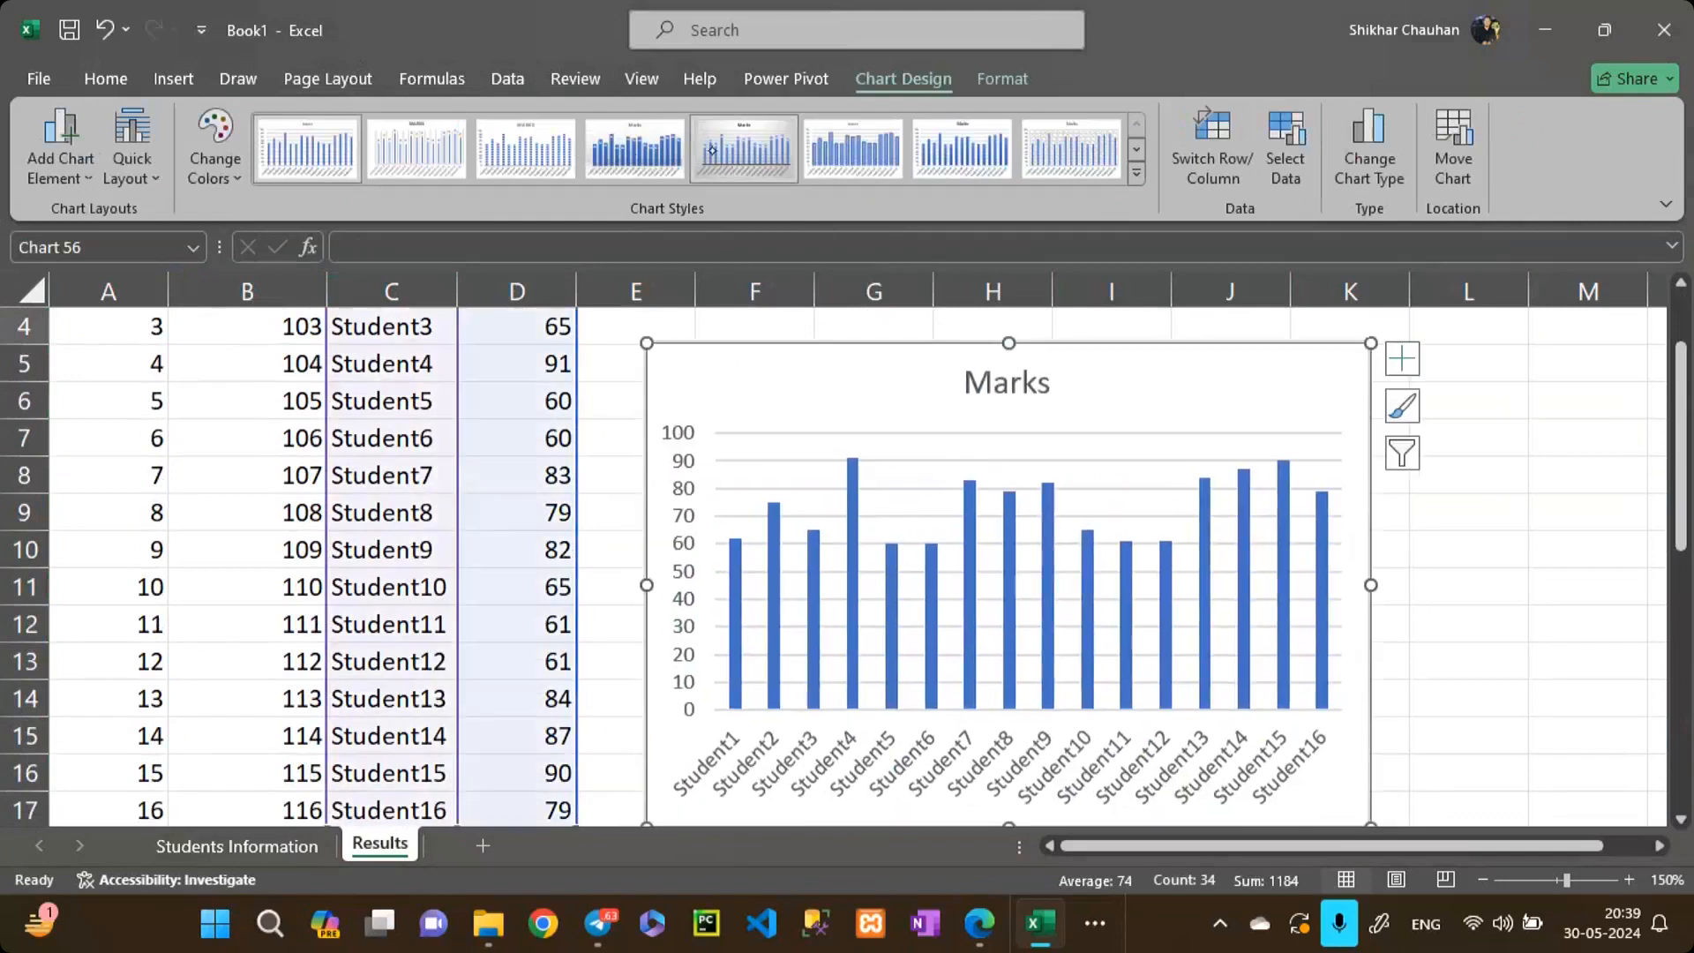
Step: Apply the chart style with a solid blue background, white hatched columns and data labels
click(635, 148)
click(1136, 148)
click(853, 148)
click(1402, 359)
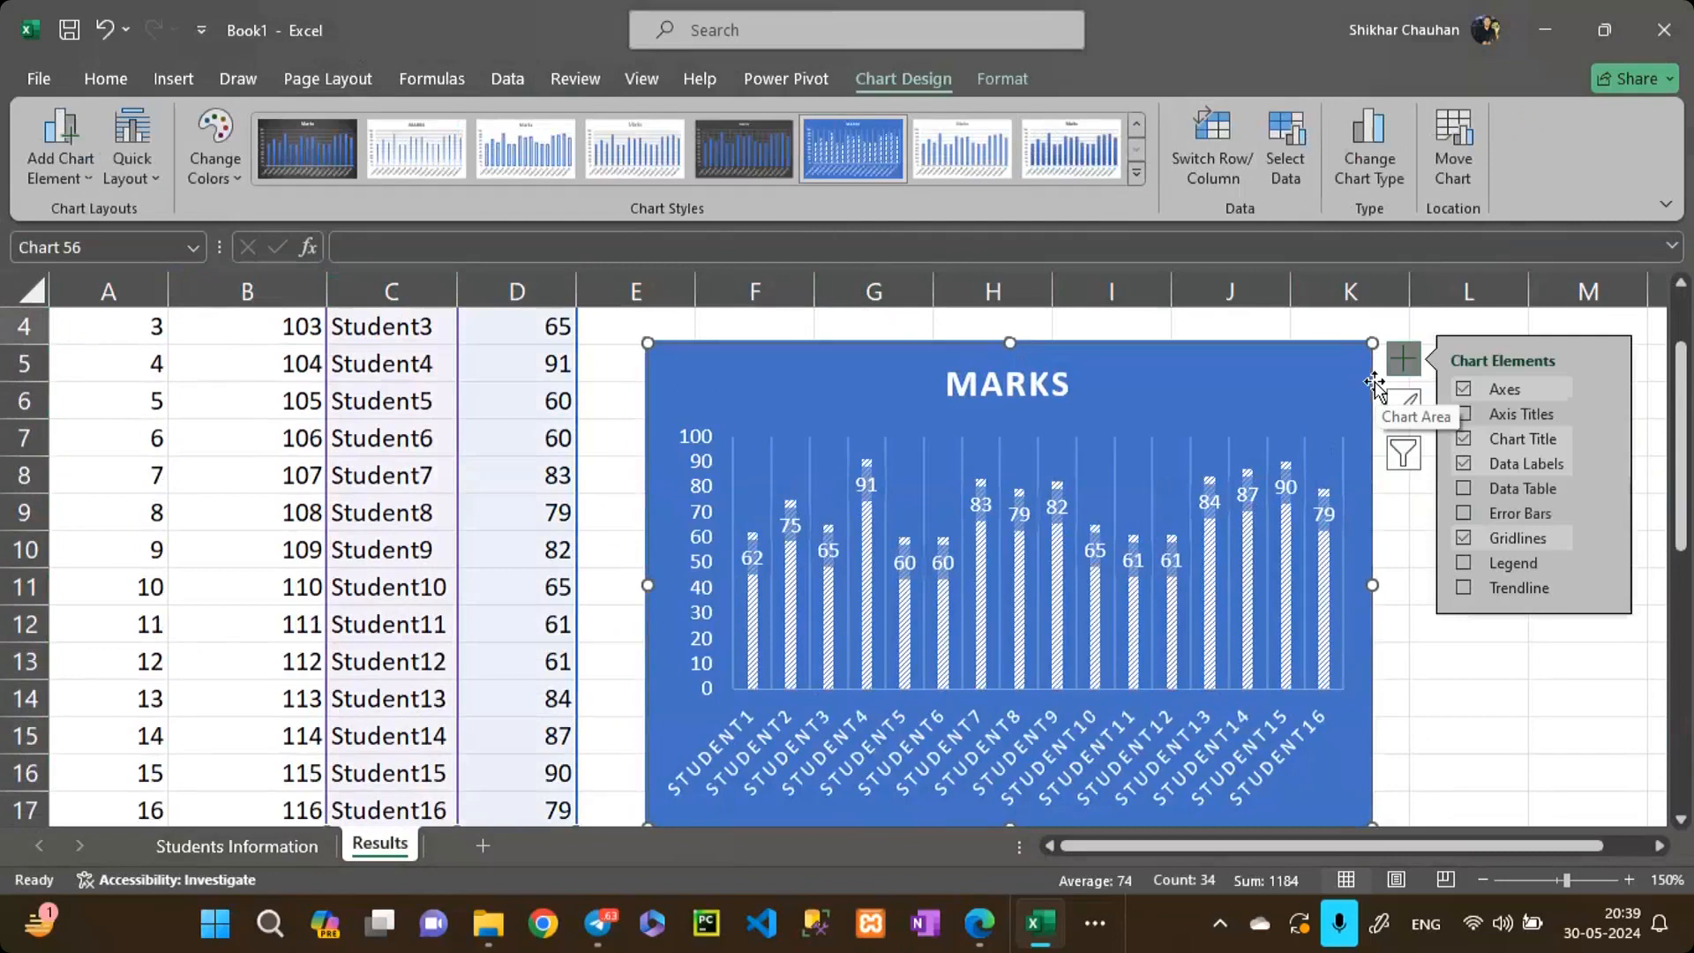
click(1661, 847)
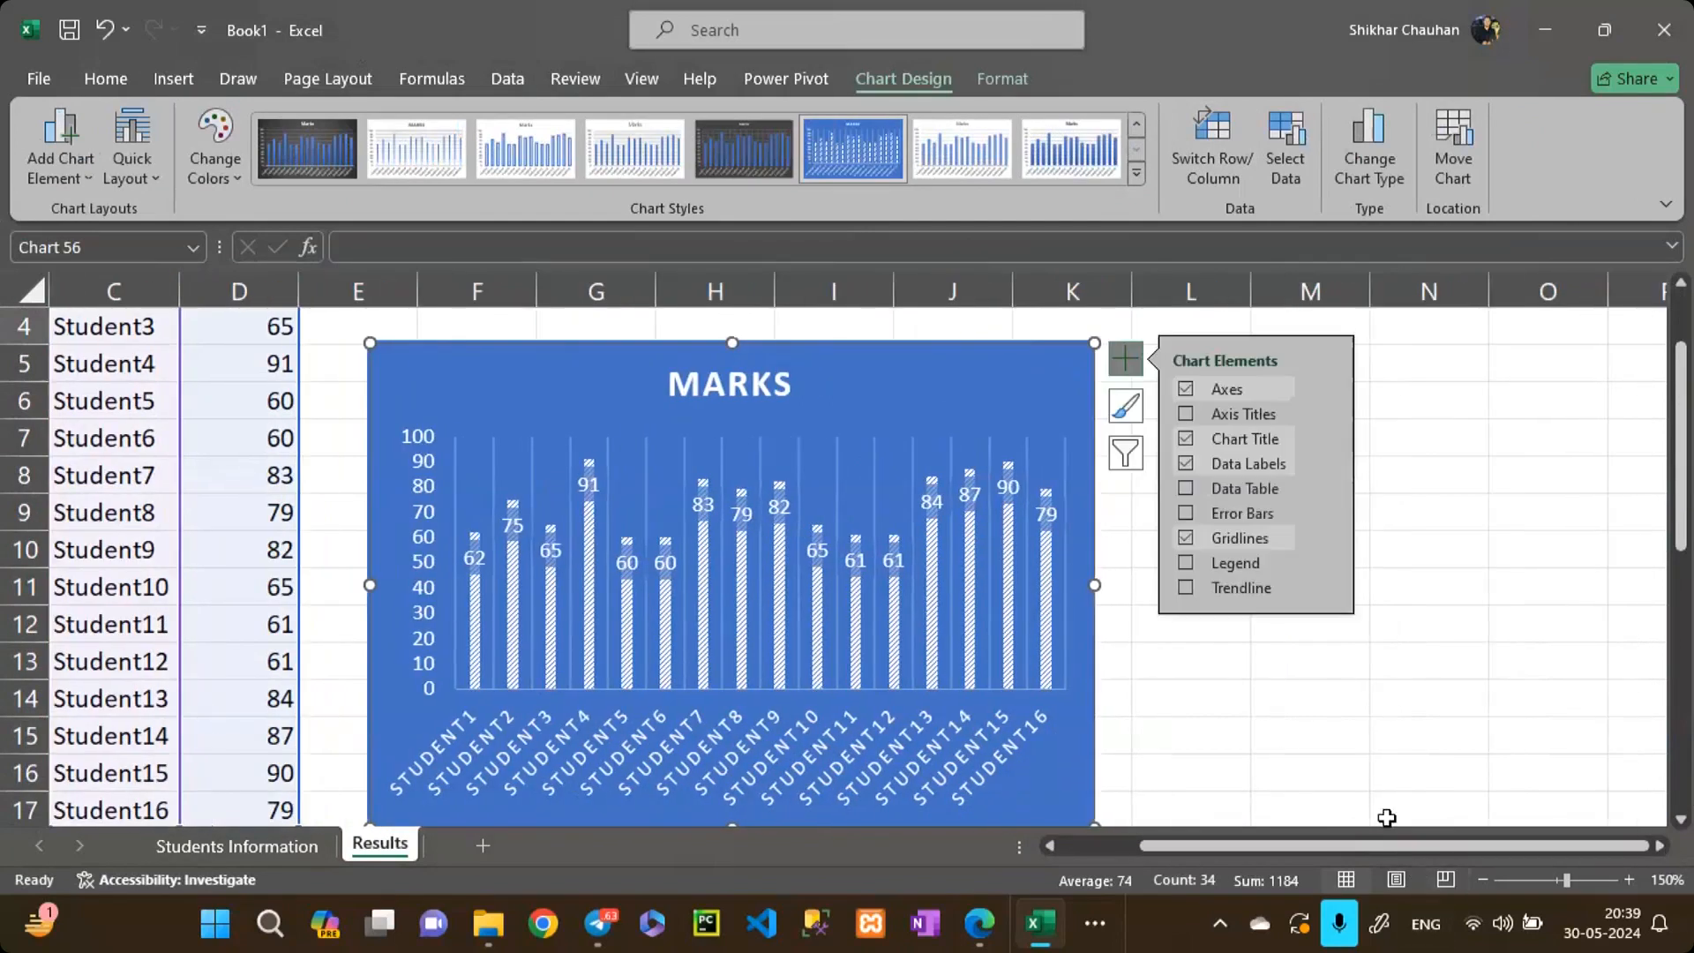
drag(1390, 853, 1301, 850)
drag(1078, 404, 1298, 388)
key(ctrl+z)
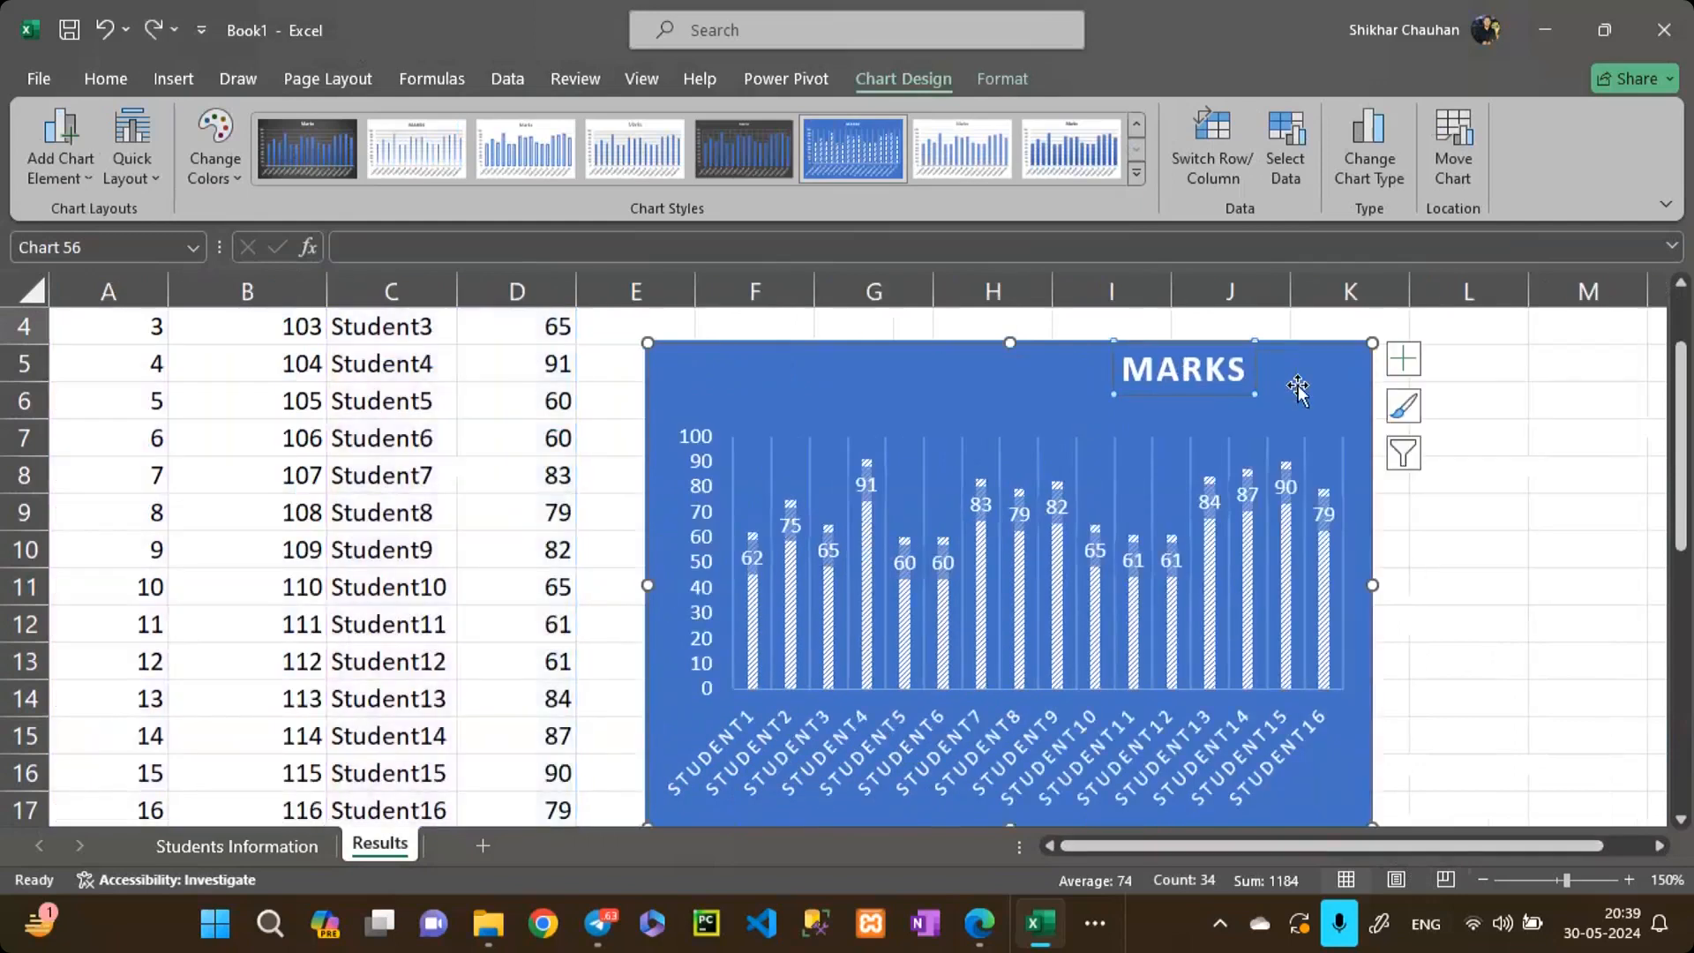
double_click(1298, 385)
key(ctrl+z)
key(ctrl+z)
Step: Move the chart further right so it spans columns F to L, close any formatting options and keep the chart selected
drag(1311, 372, 1407, 390)
click(1664, 301)
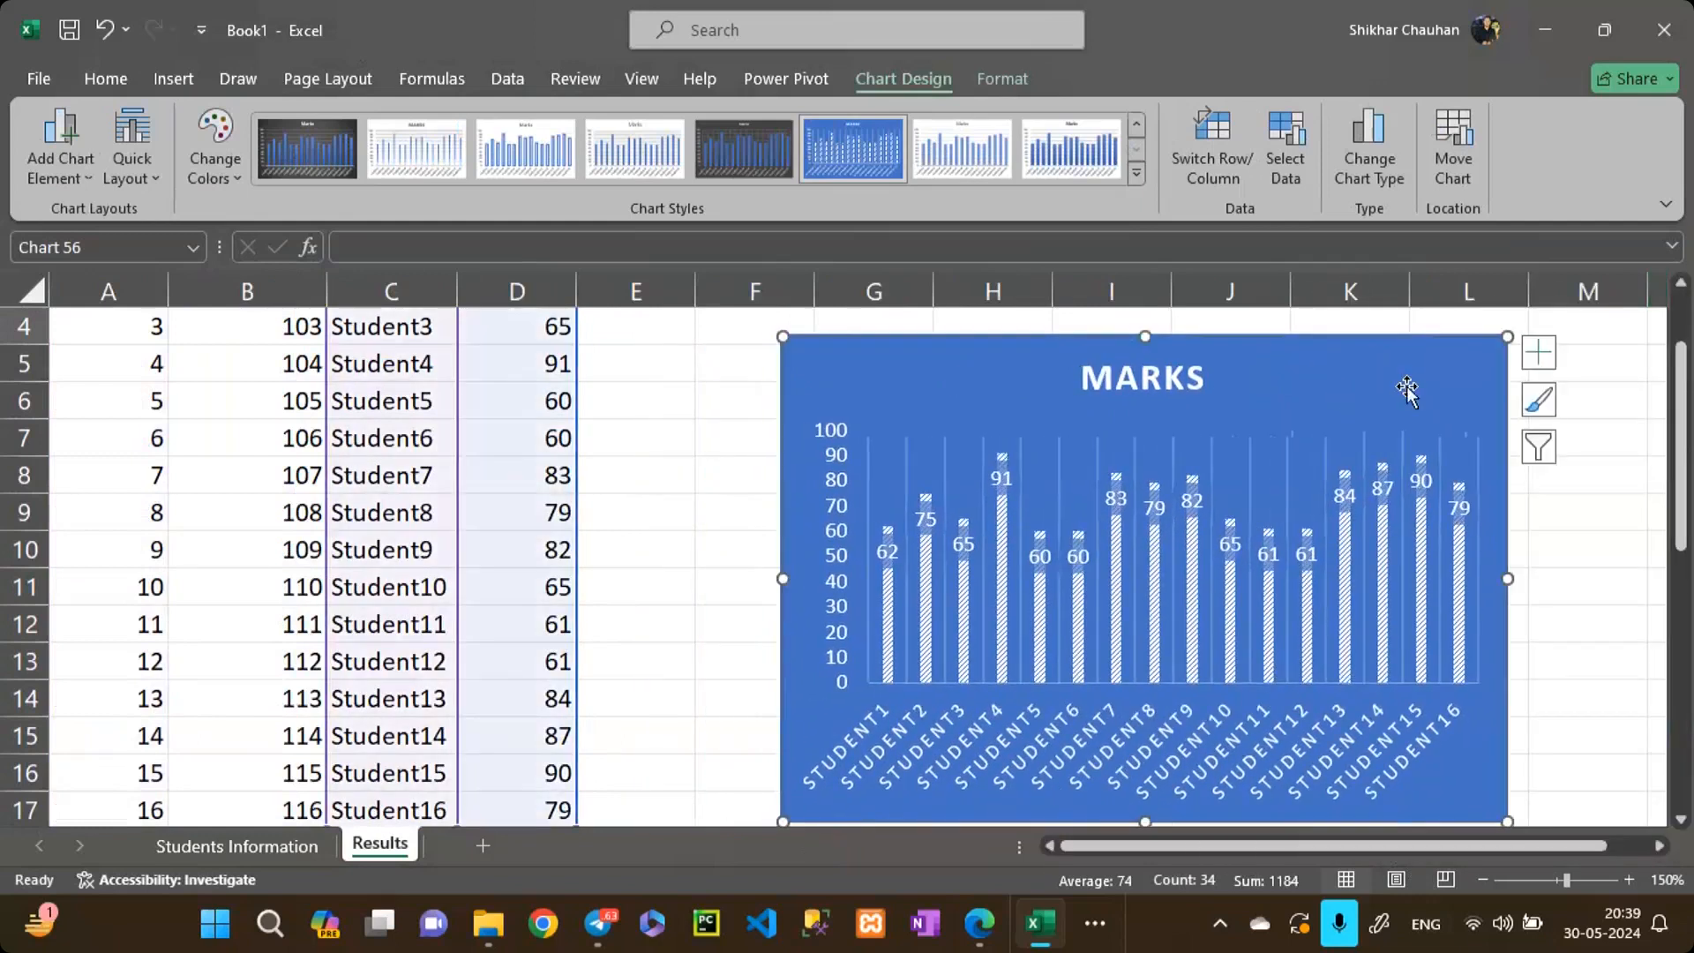
click(1540, 362)
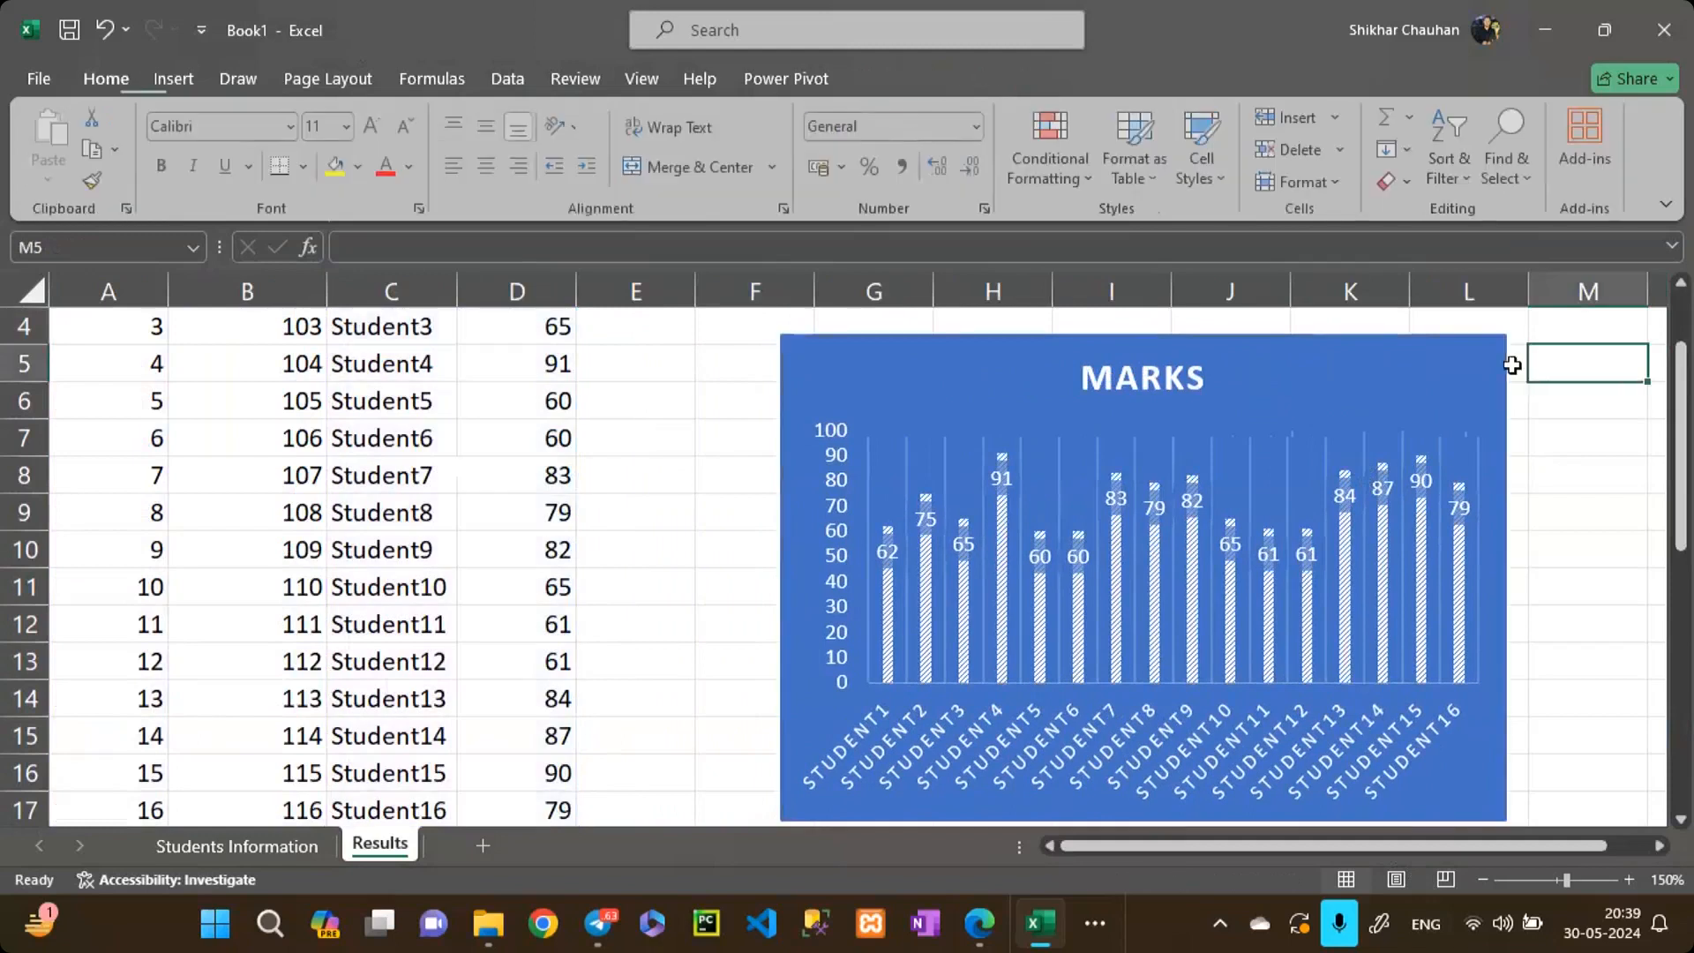
click(1373, 352)
Step: Try the data labels at Center, Inside End, Inside Base and Outside End, and finish with Data Callout
click(1537, 353)
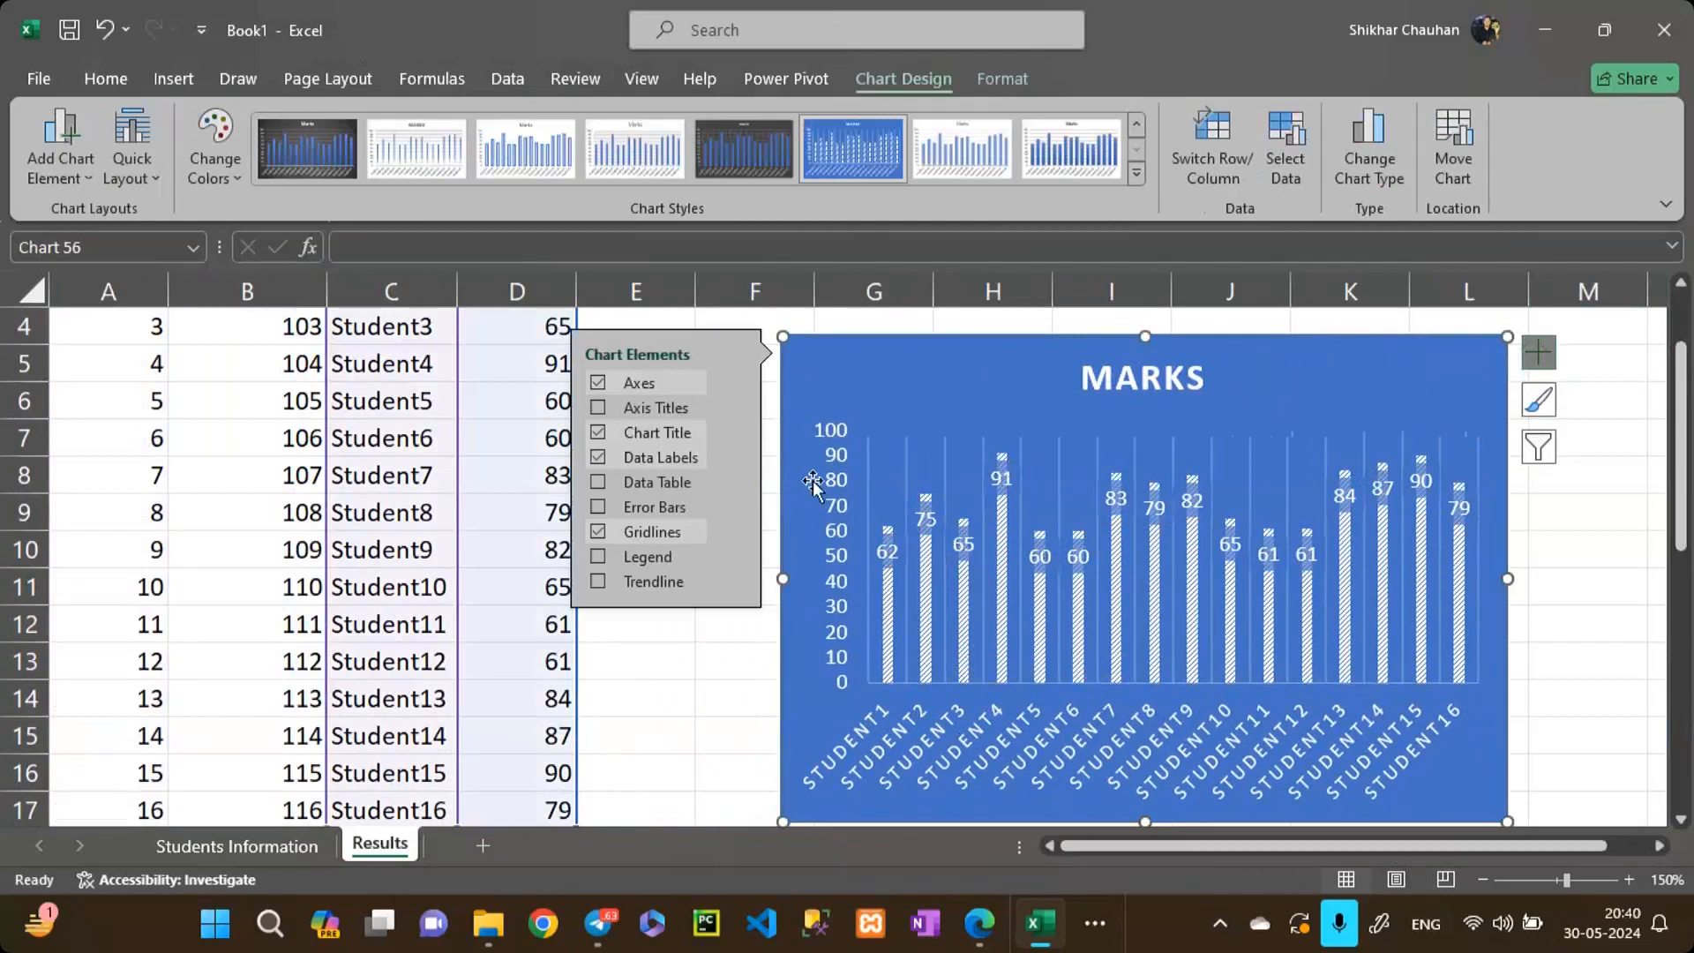
click(734, 456)
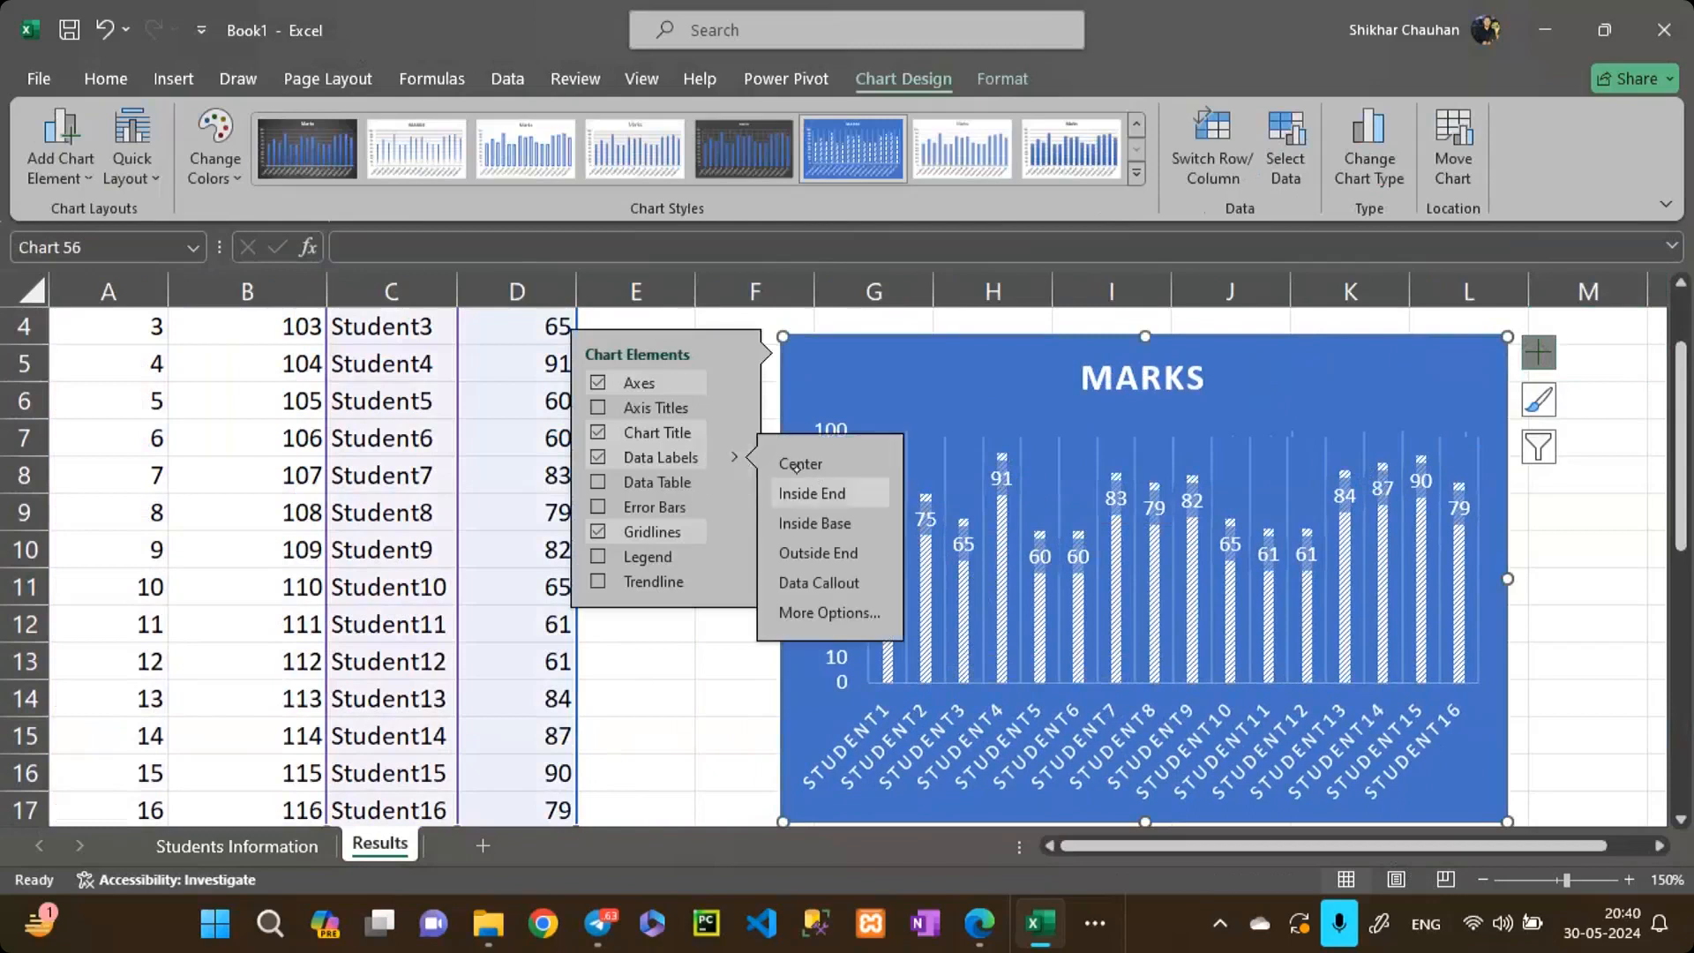
click(801, 463)
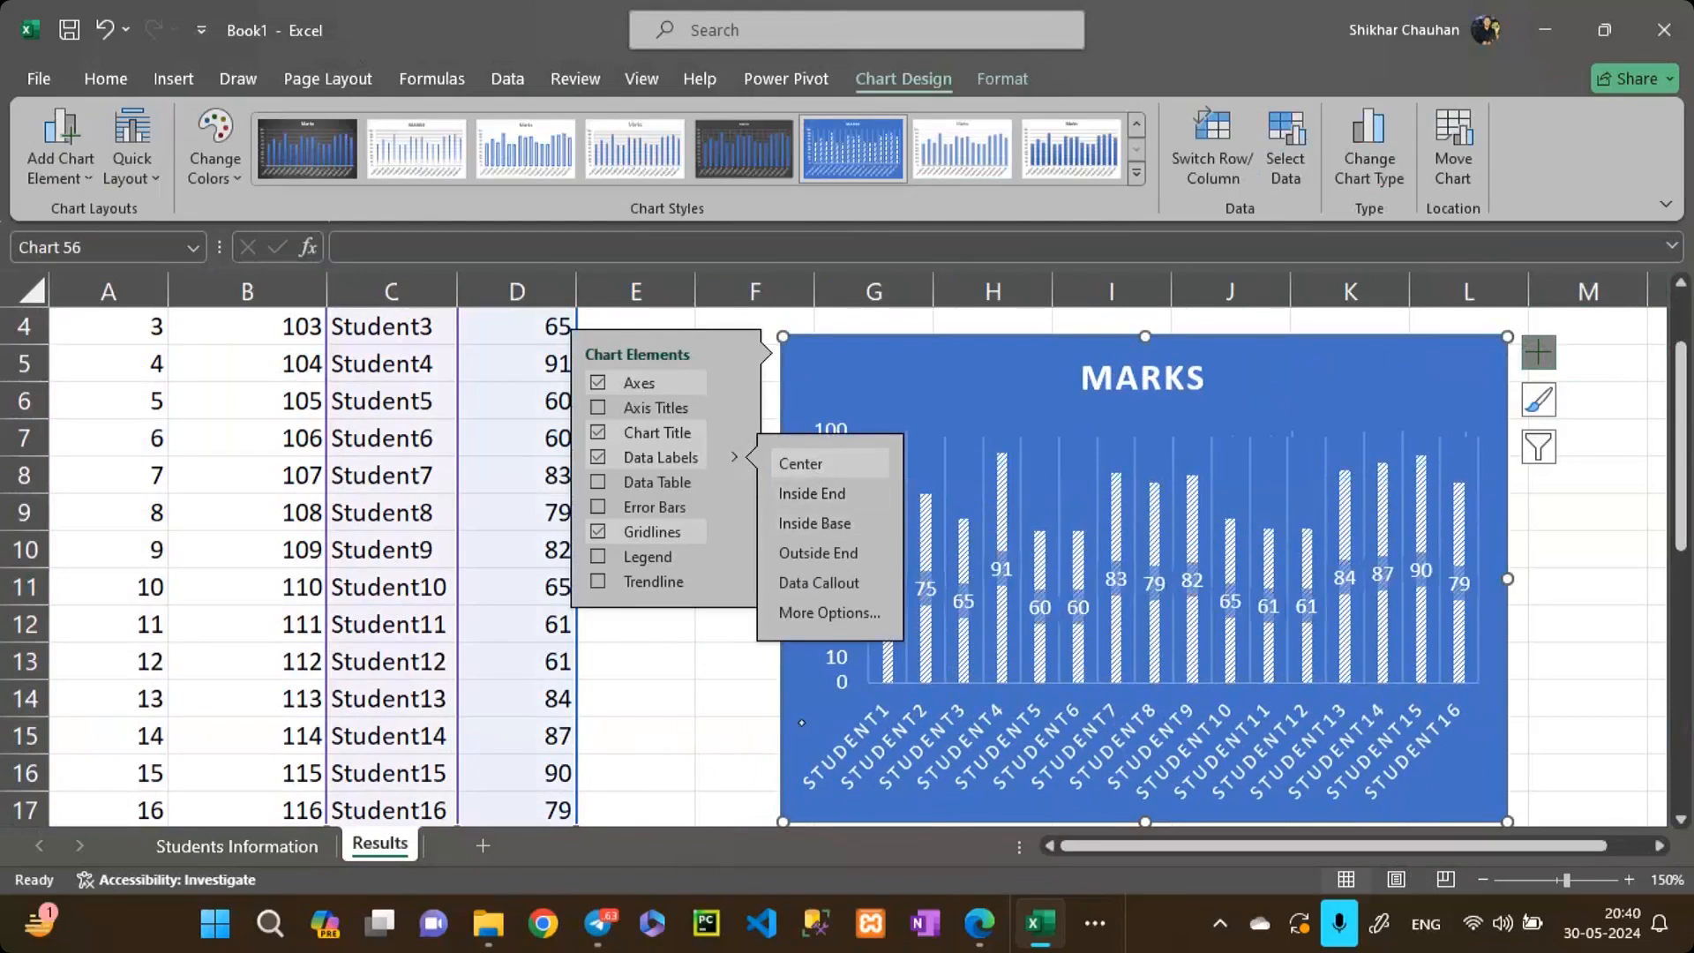
click(839, 499)
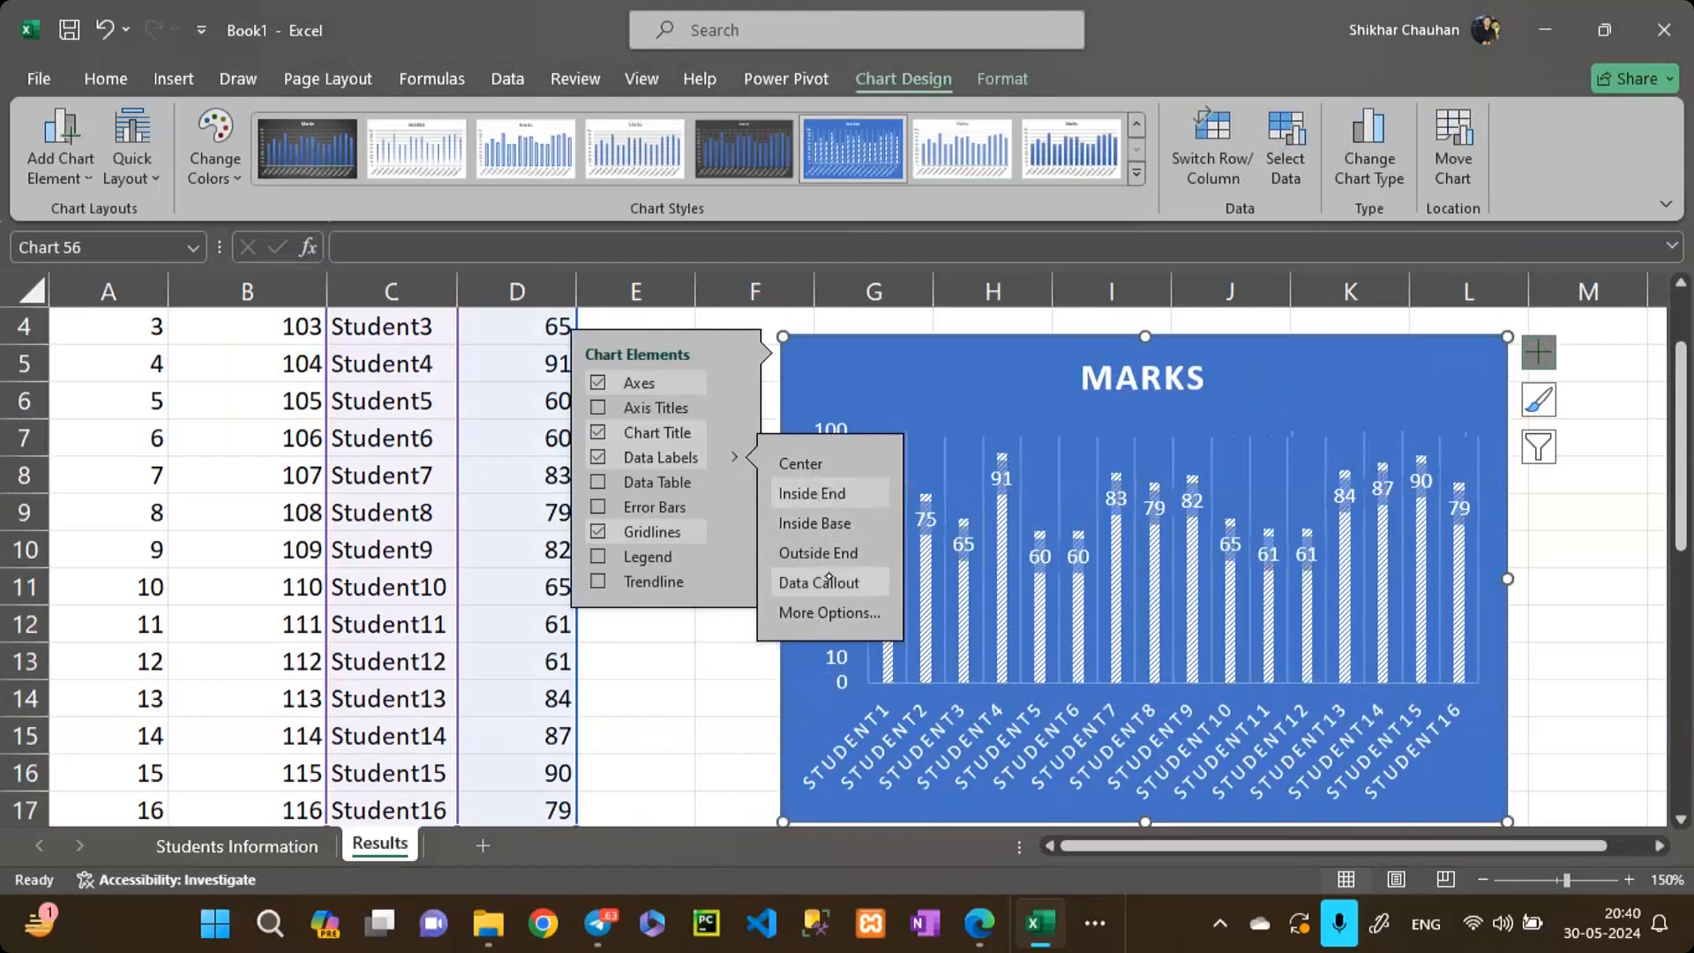
click(821, 524)
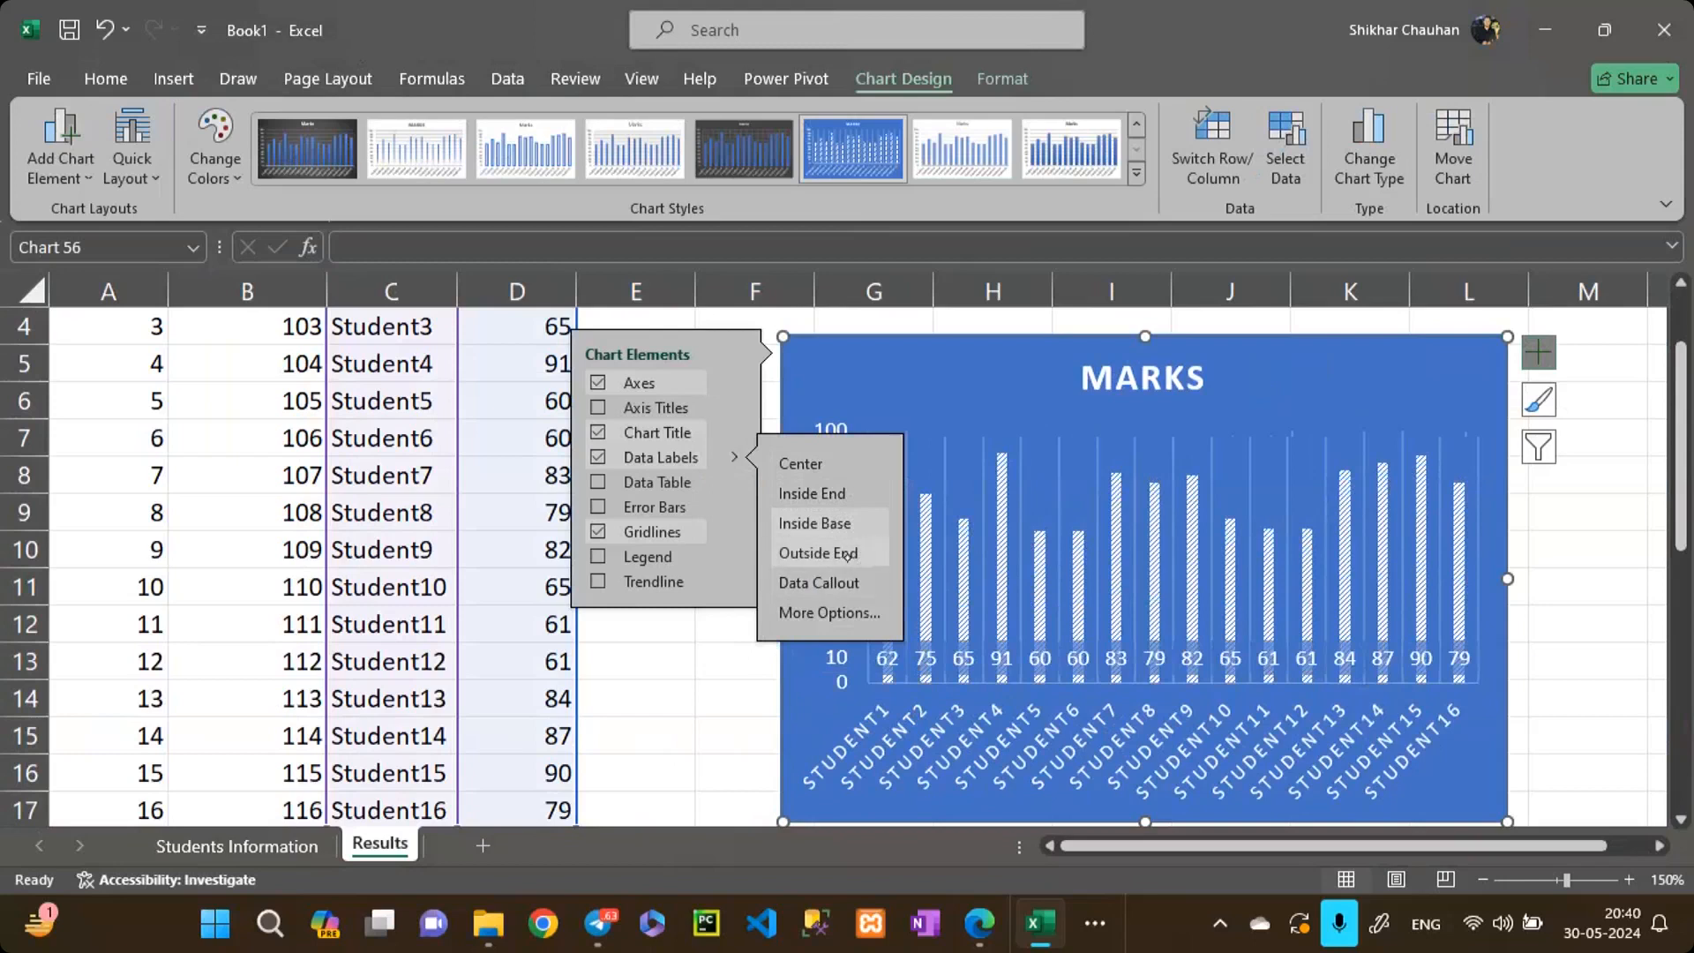
click(845, 563)
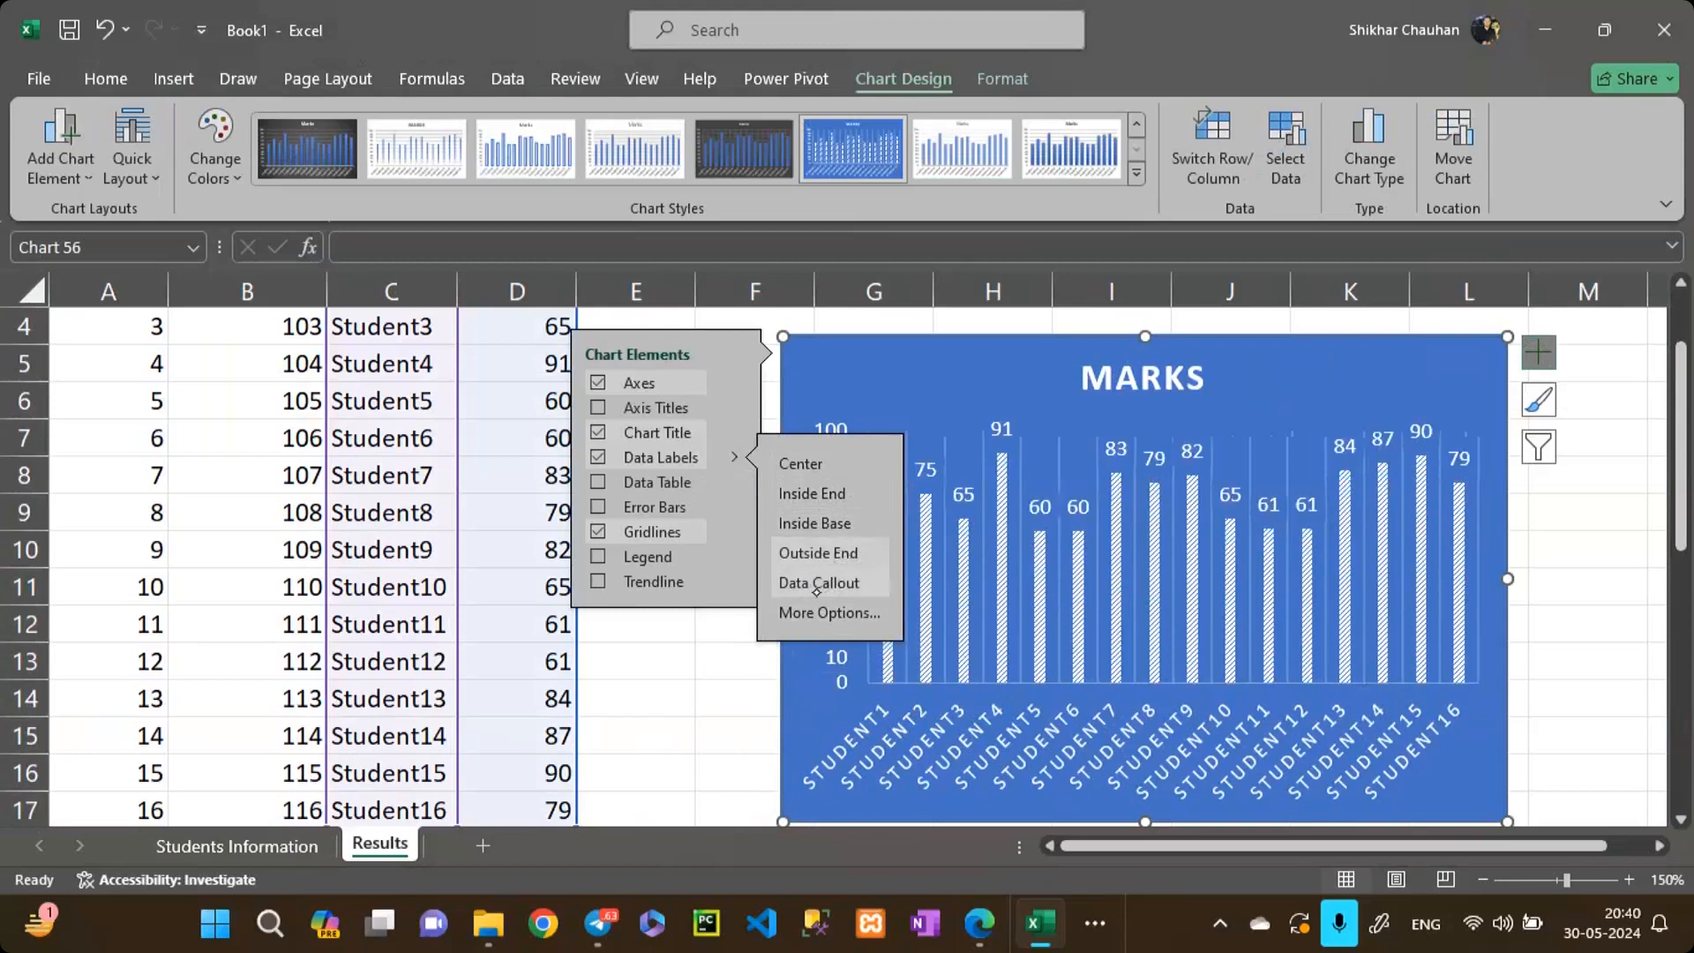
click(821, 584)
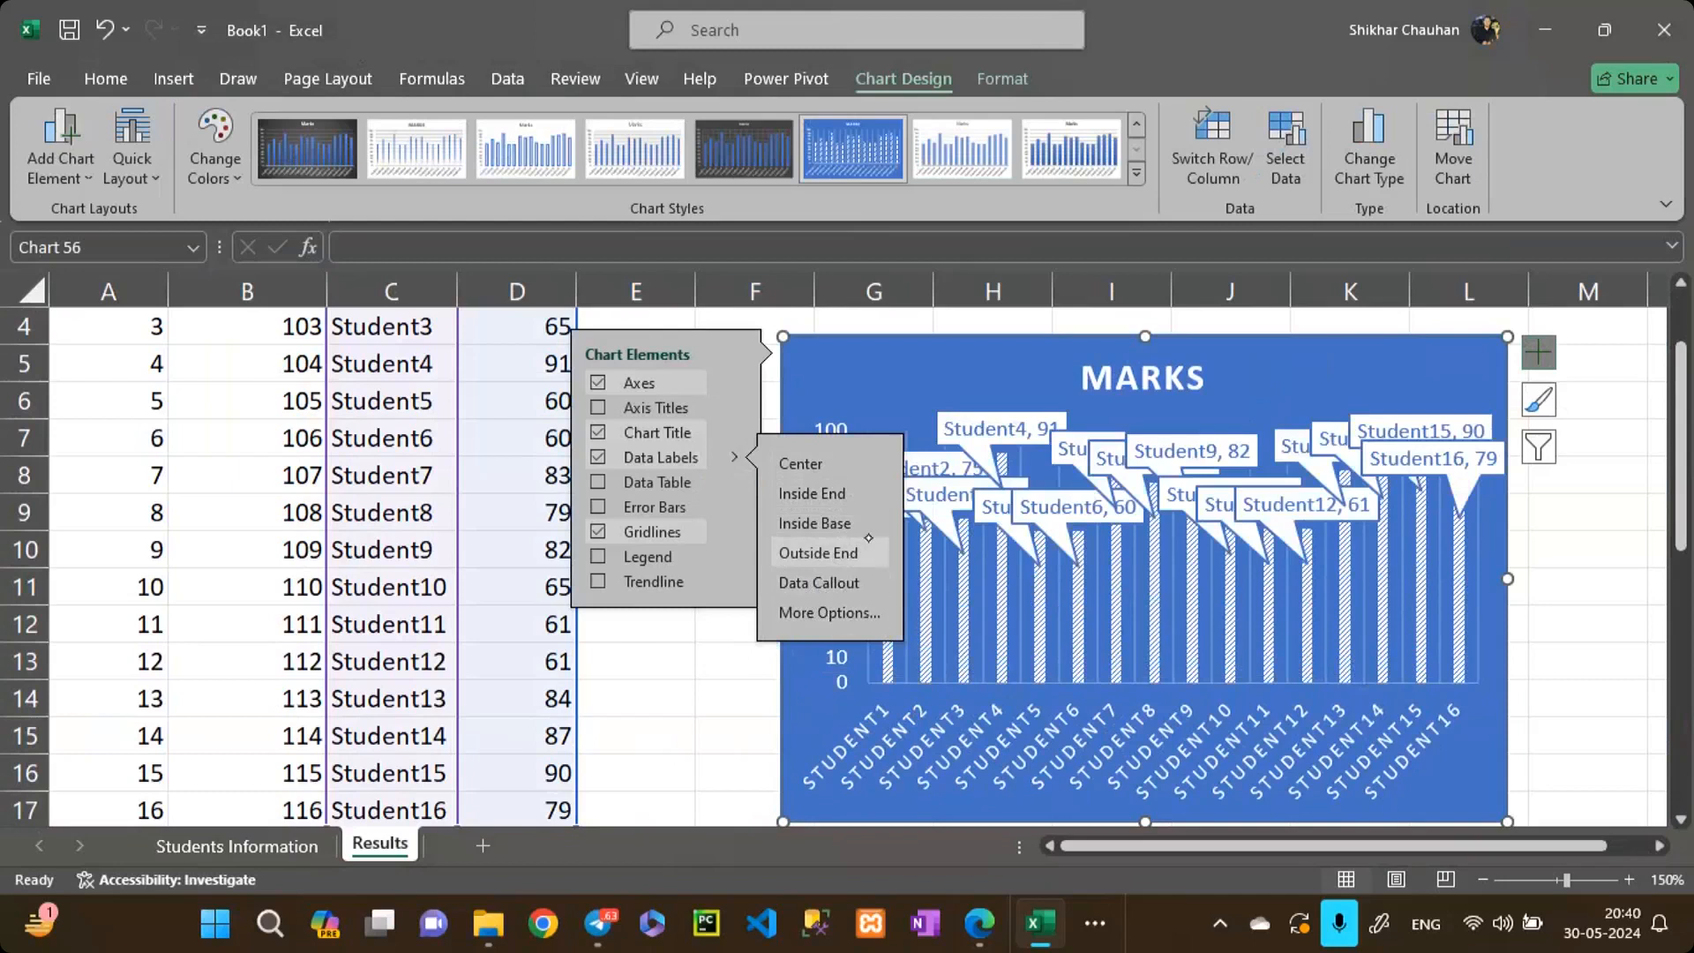
click(840, 527)
click(825, 578)
Step: Open the detailed data label options and remove both the category name and the value from the callouts
click(846, 616)
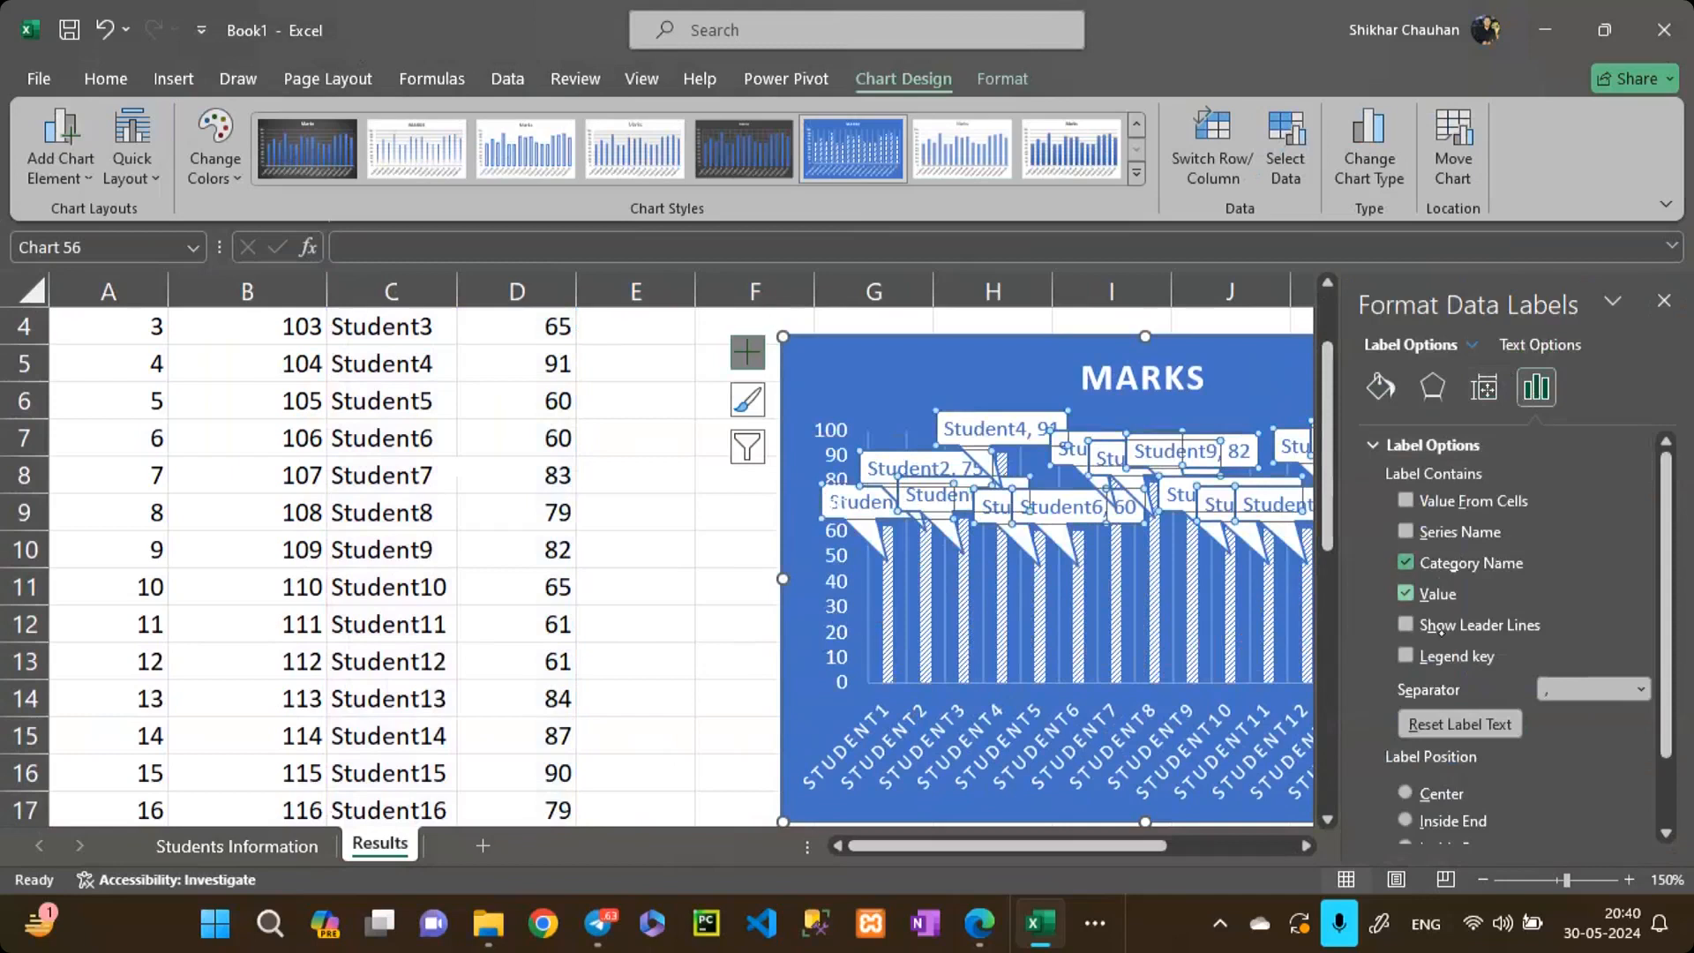
click(1407, 564)
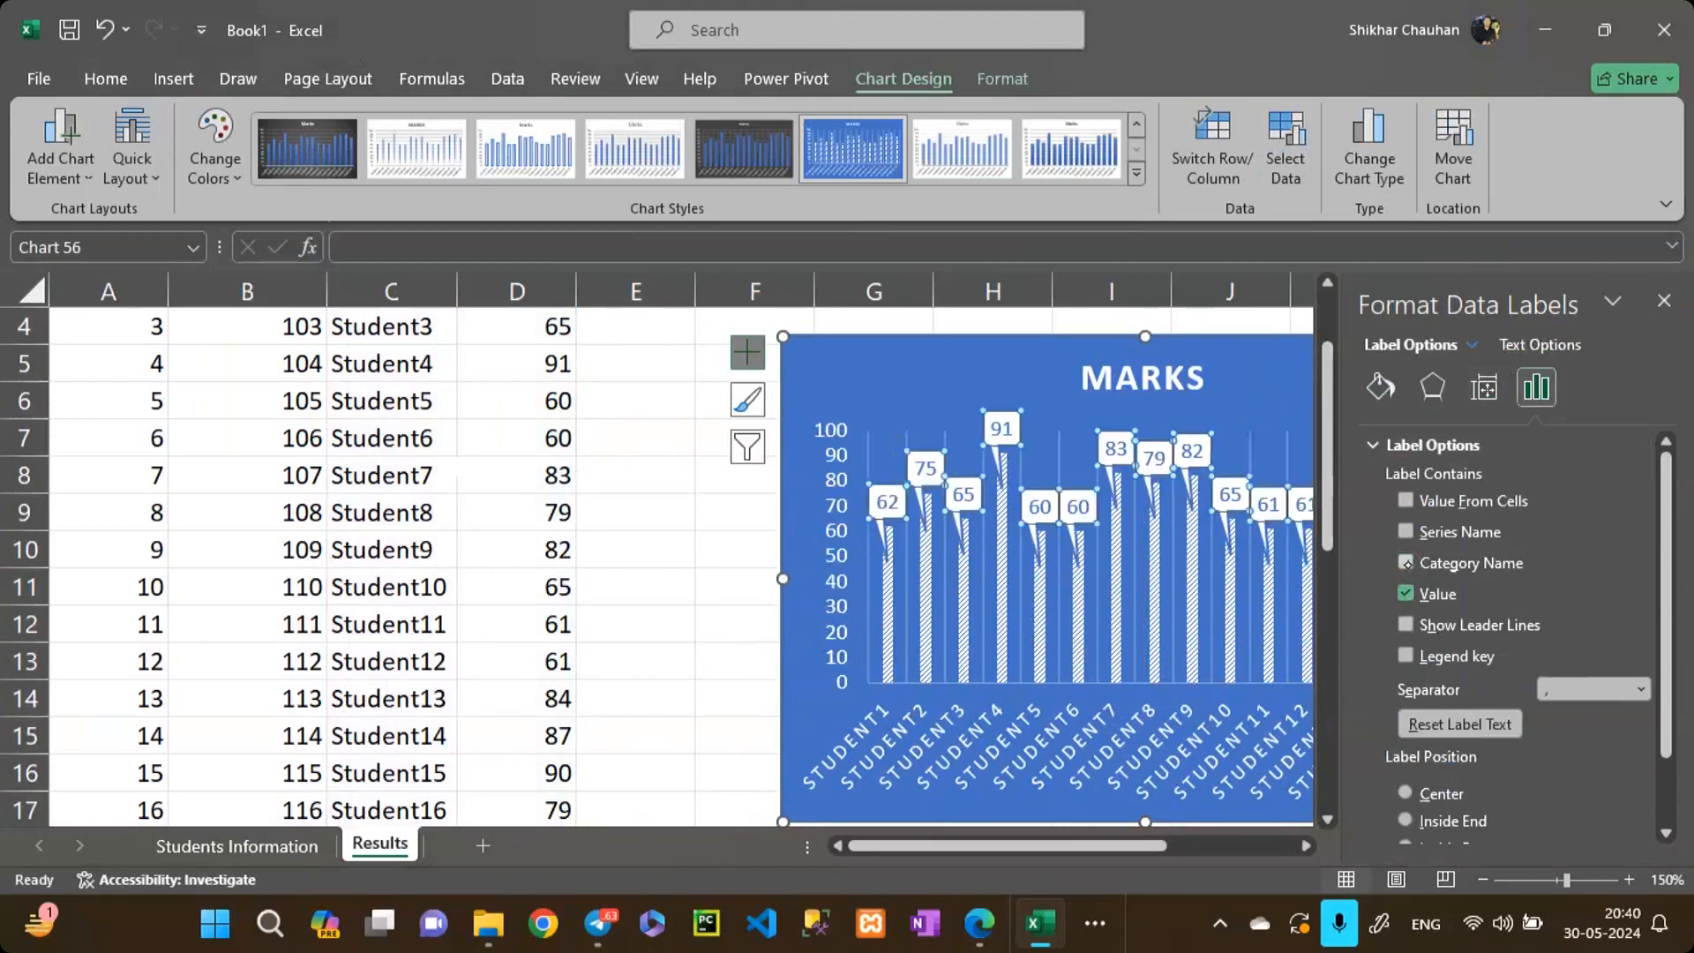
click(1407, 564)
click(1407, 593)
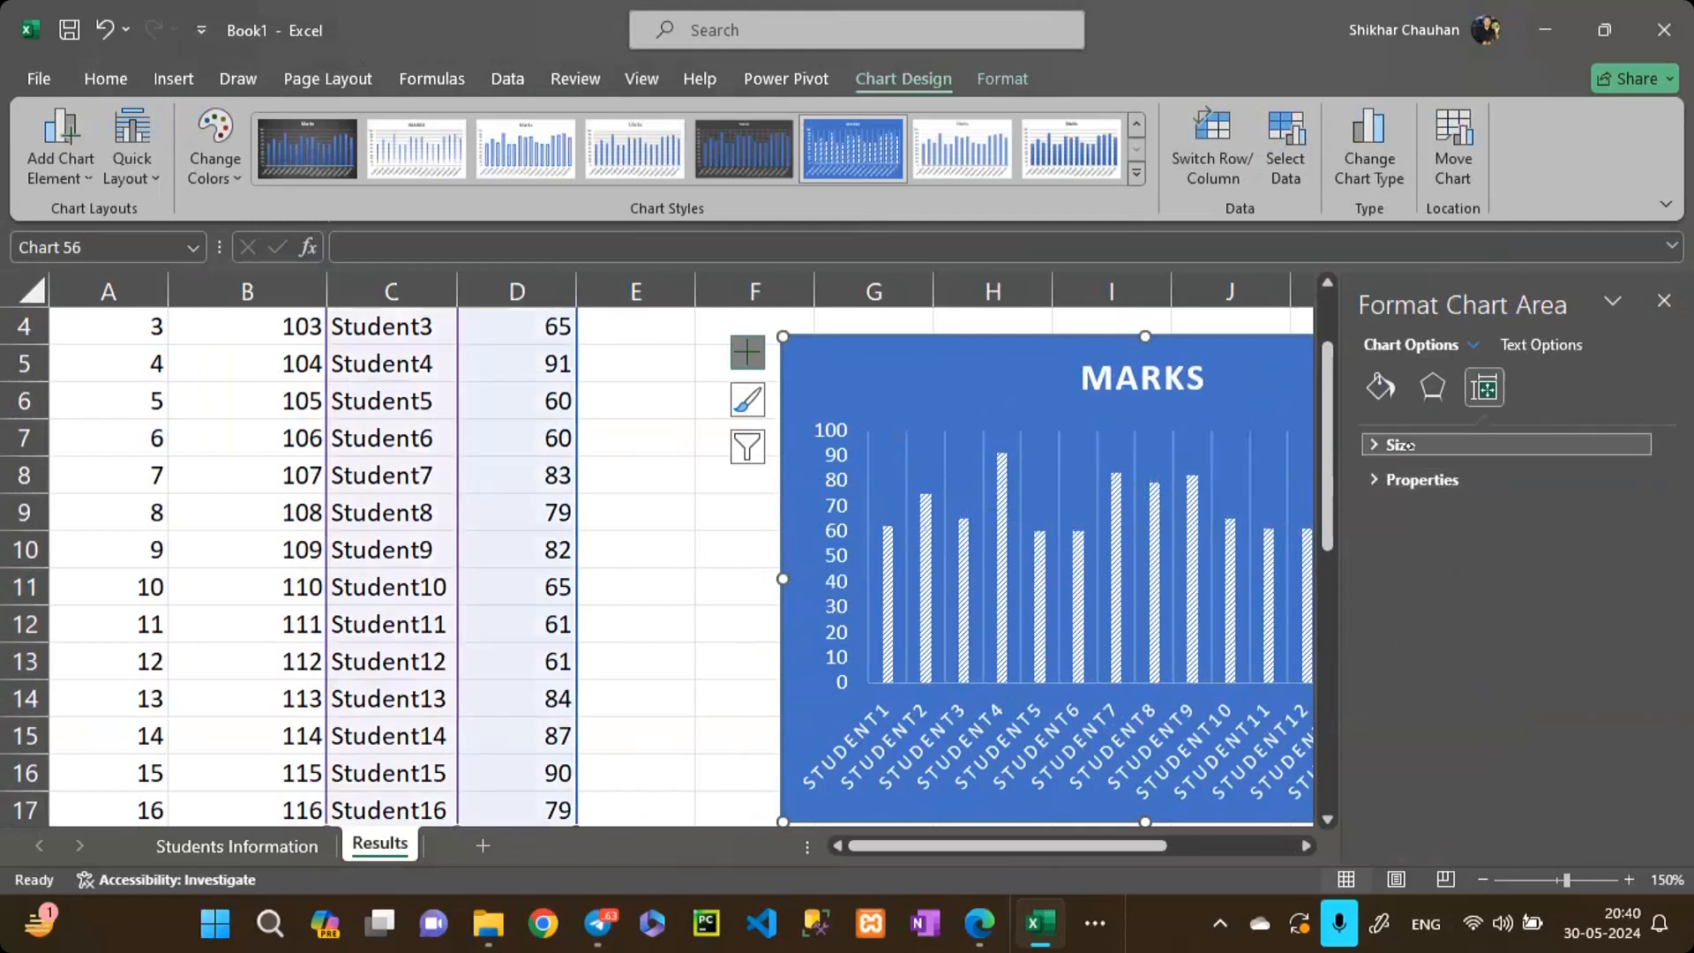
Step: Review the chart area's effects, size and properties options, and close the formatting options
click(1432, 386)
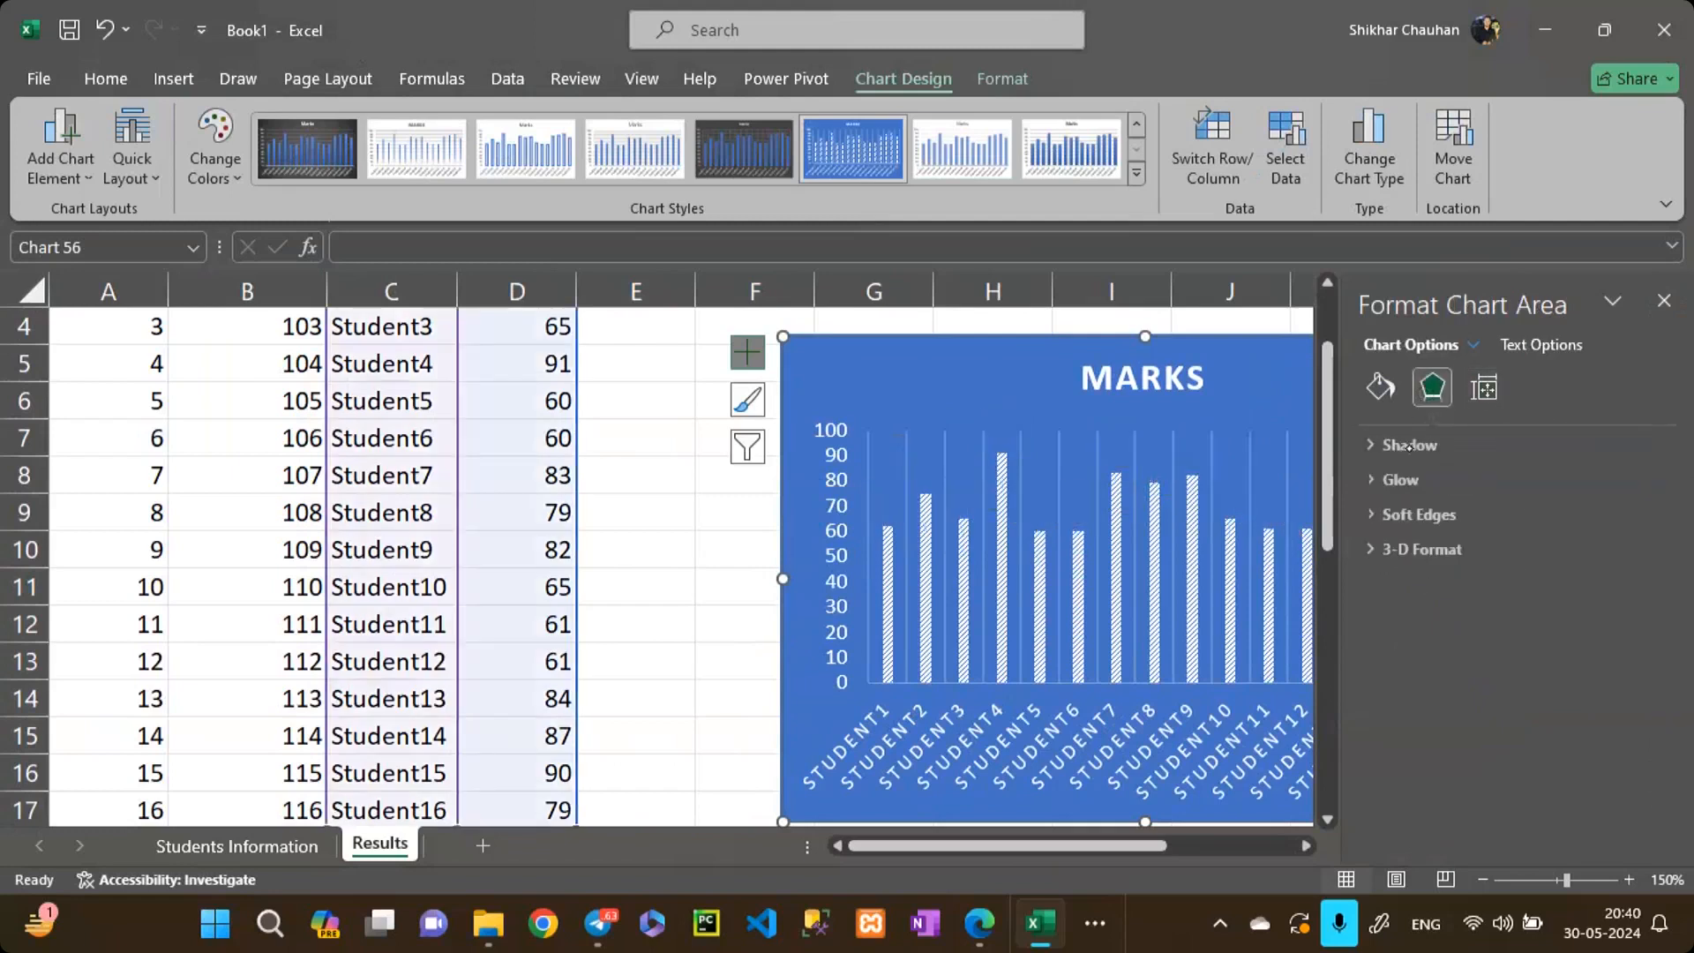
click(1483, 389)
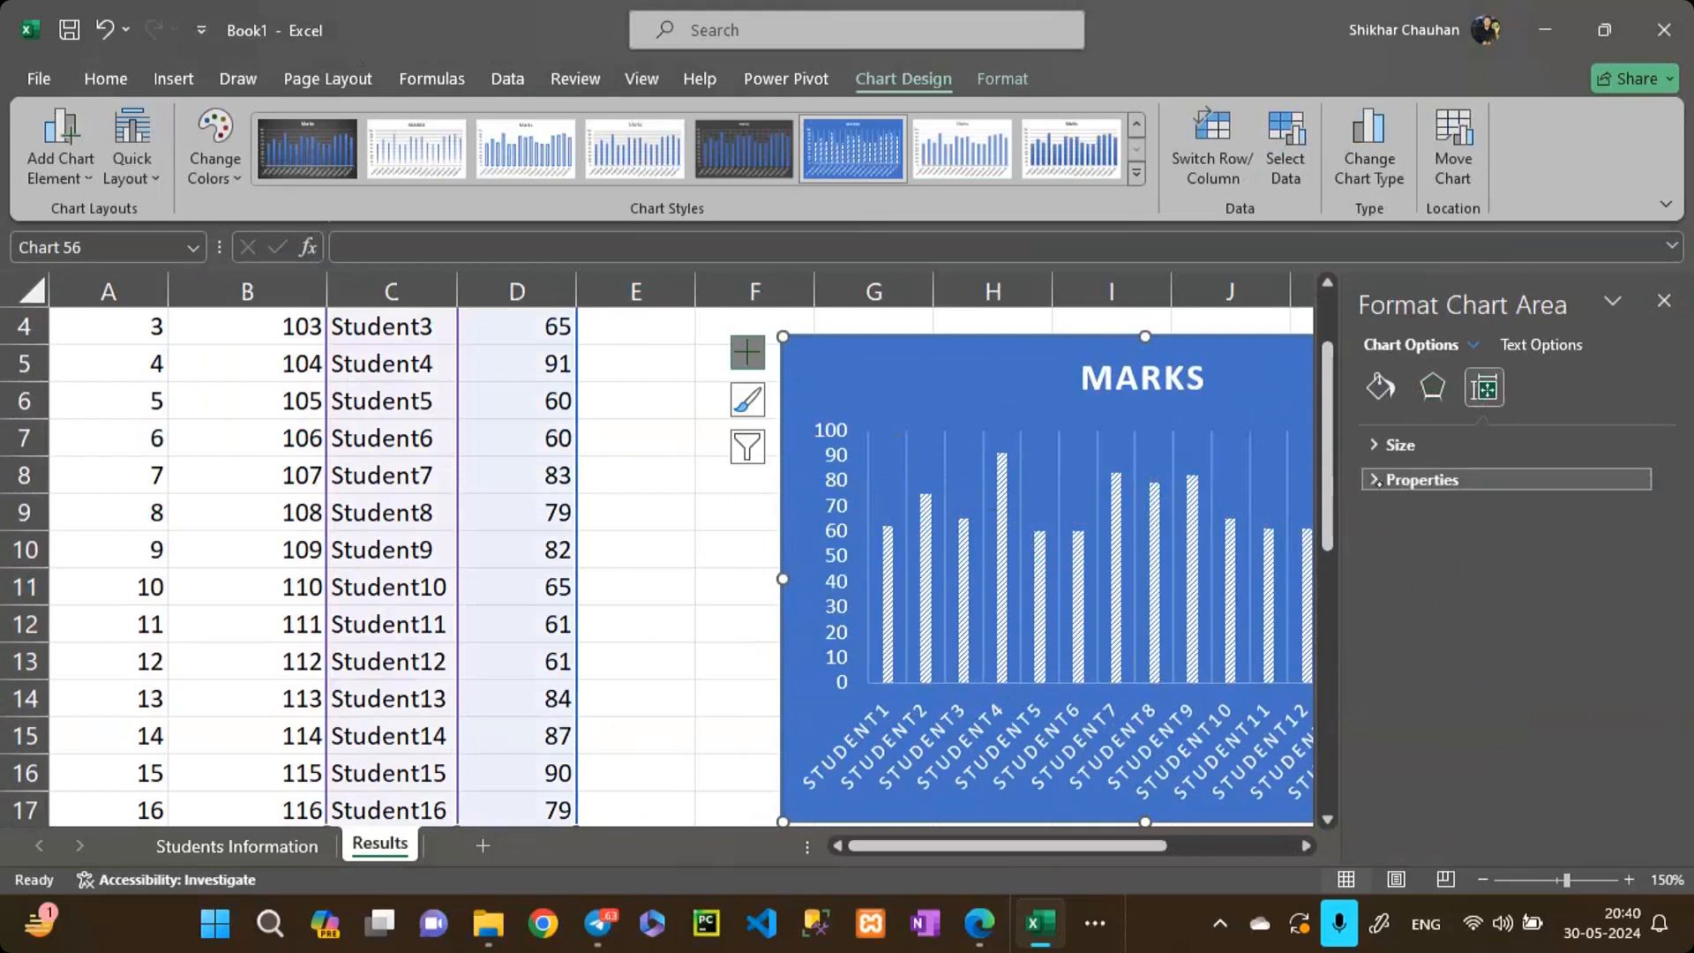
click(1375, 482)
click(1386, 448)
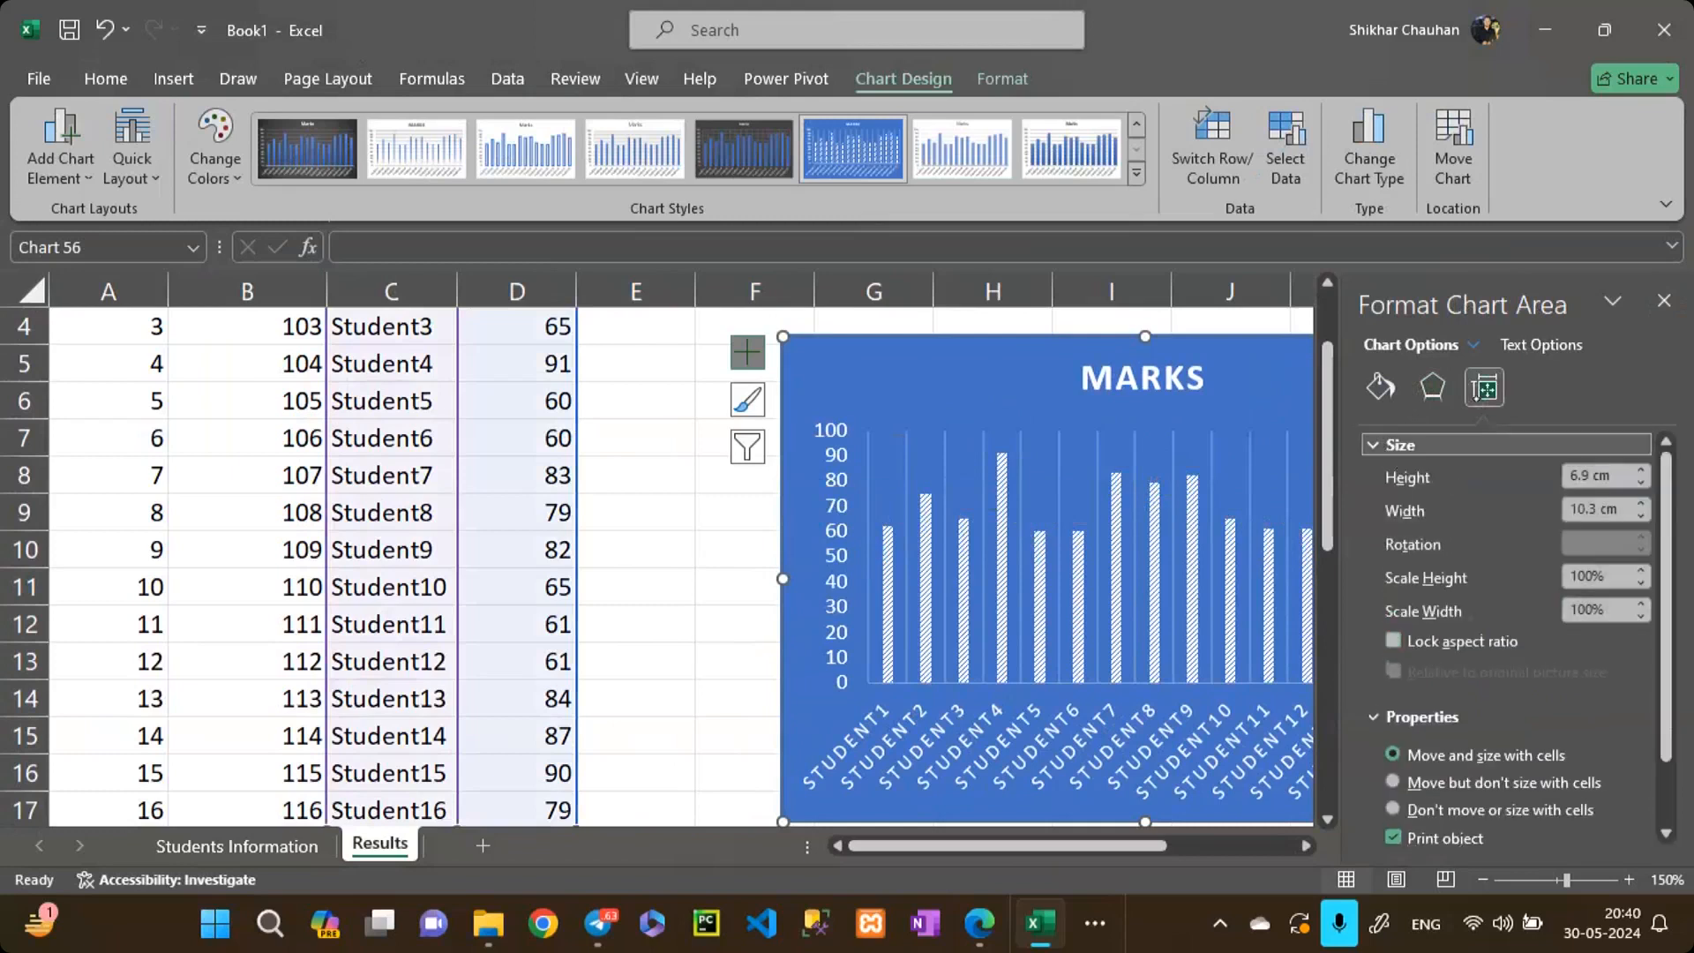
click(1664, 300)
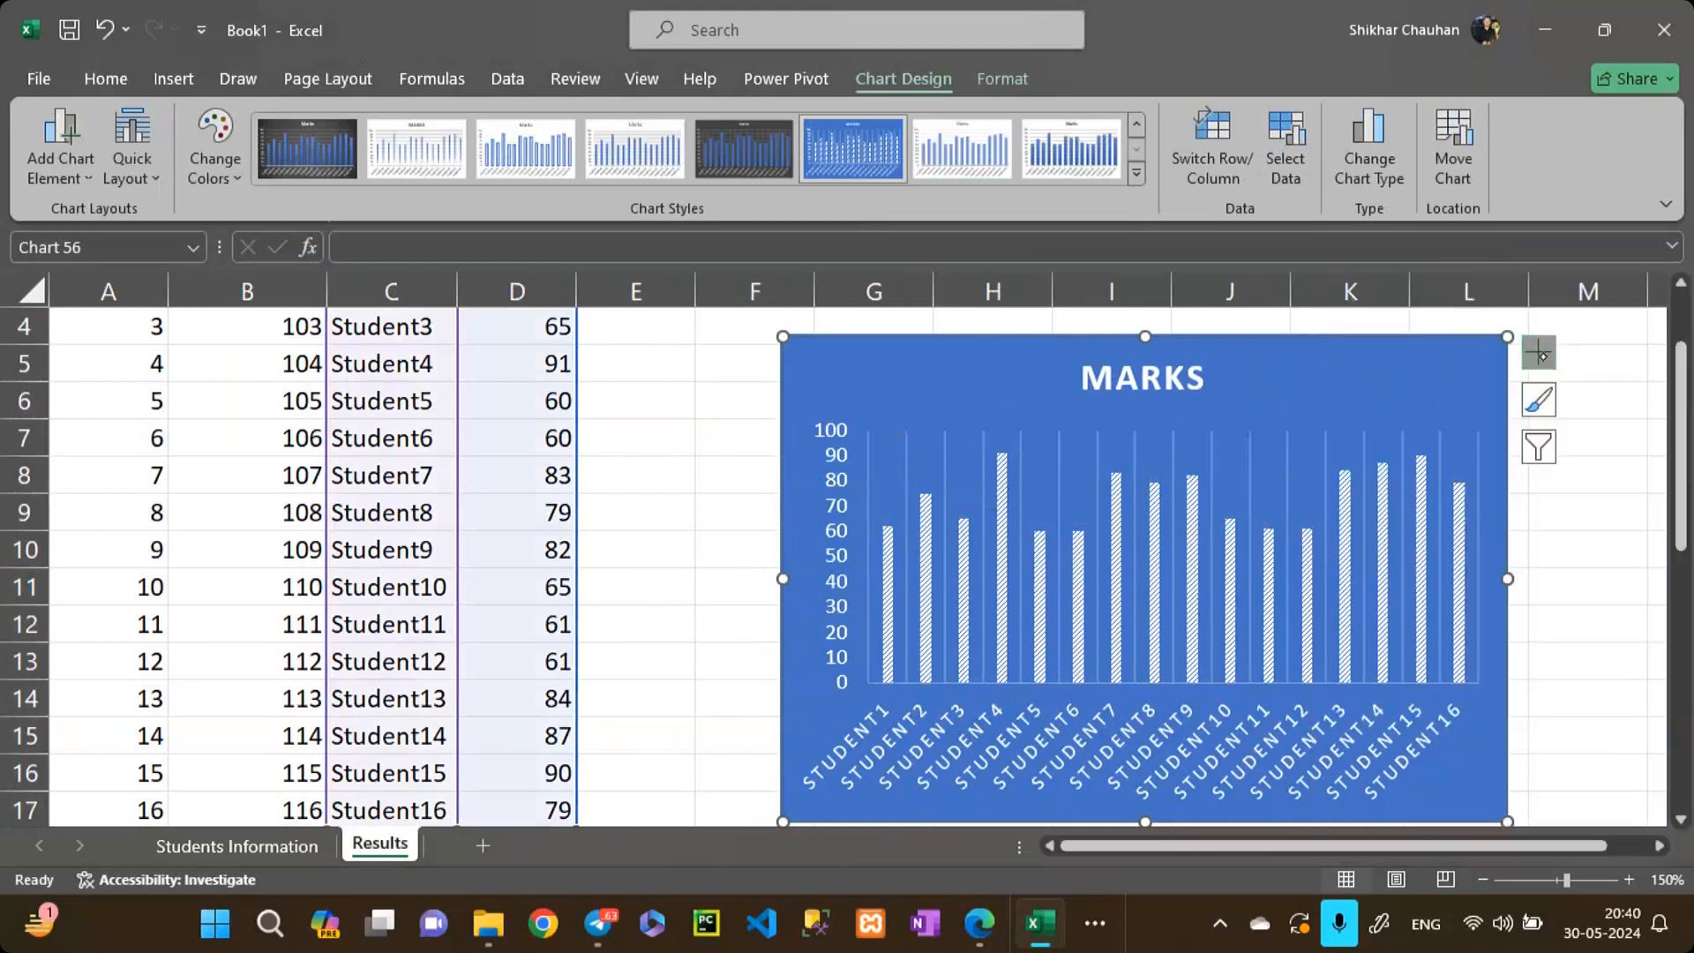
Step: Turn the chart's data labels back on and show their position options
click(1539, 352)
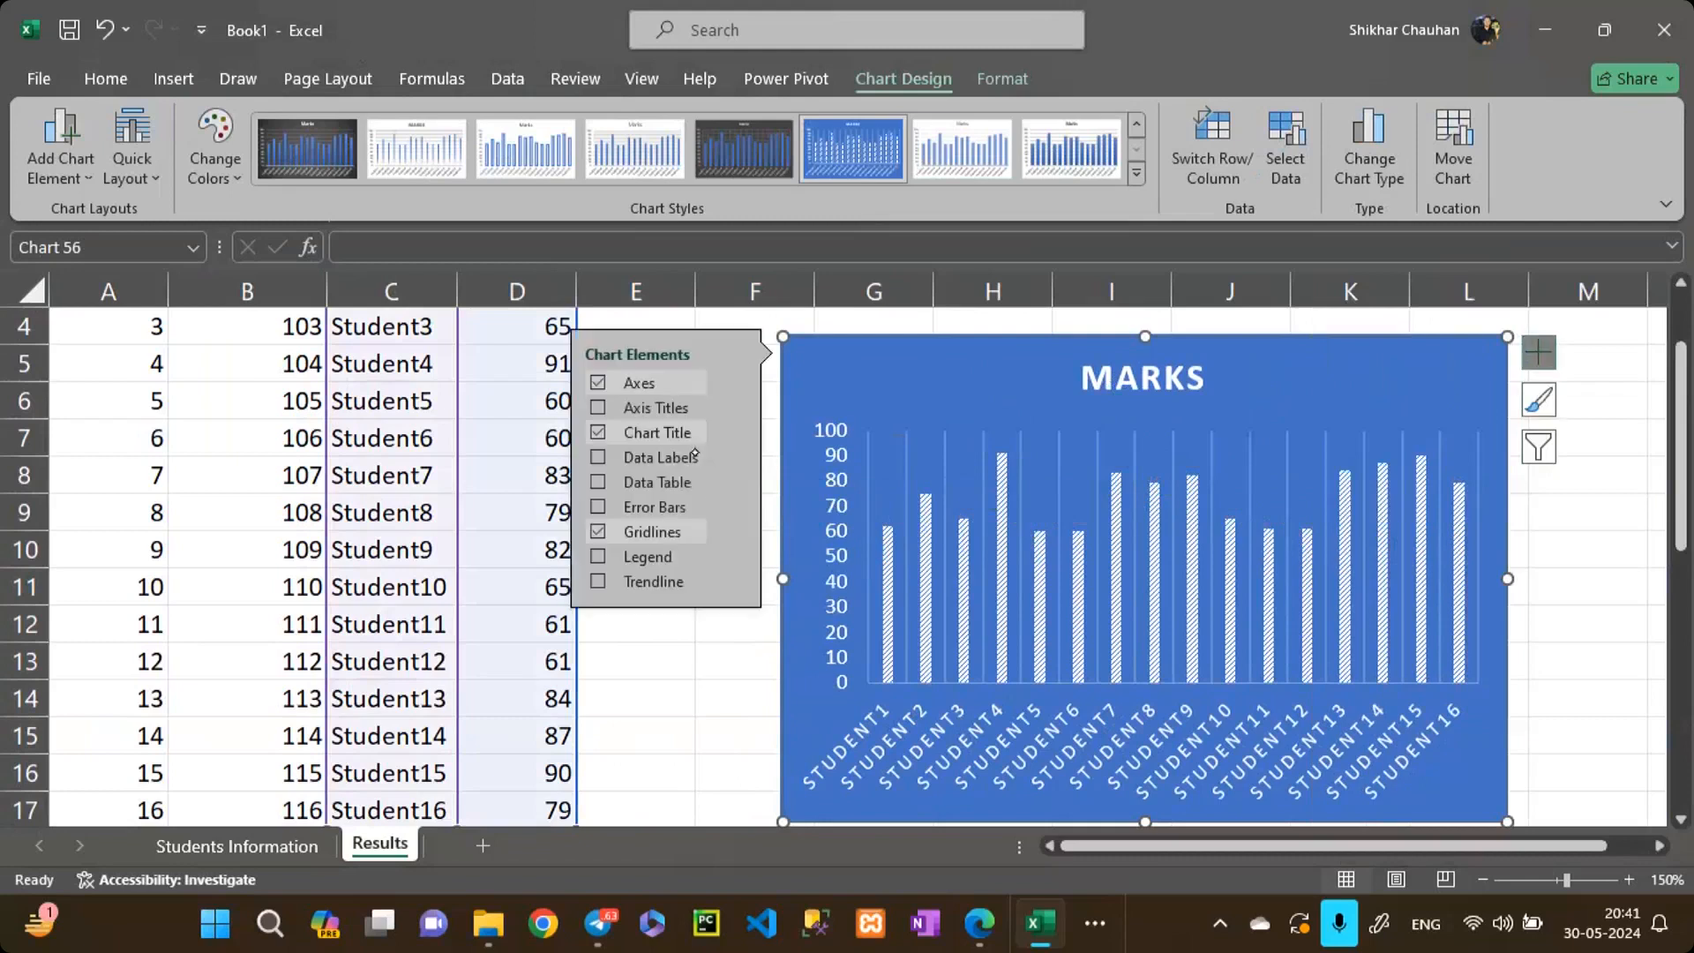
click(598, 458)
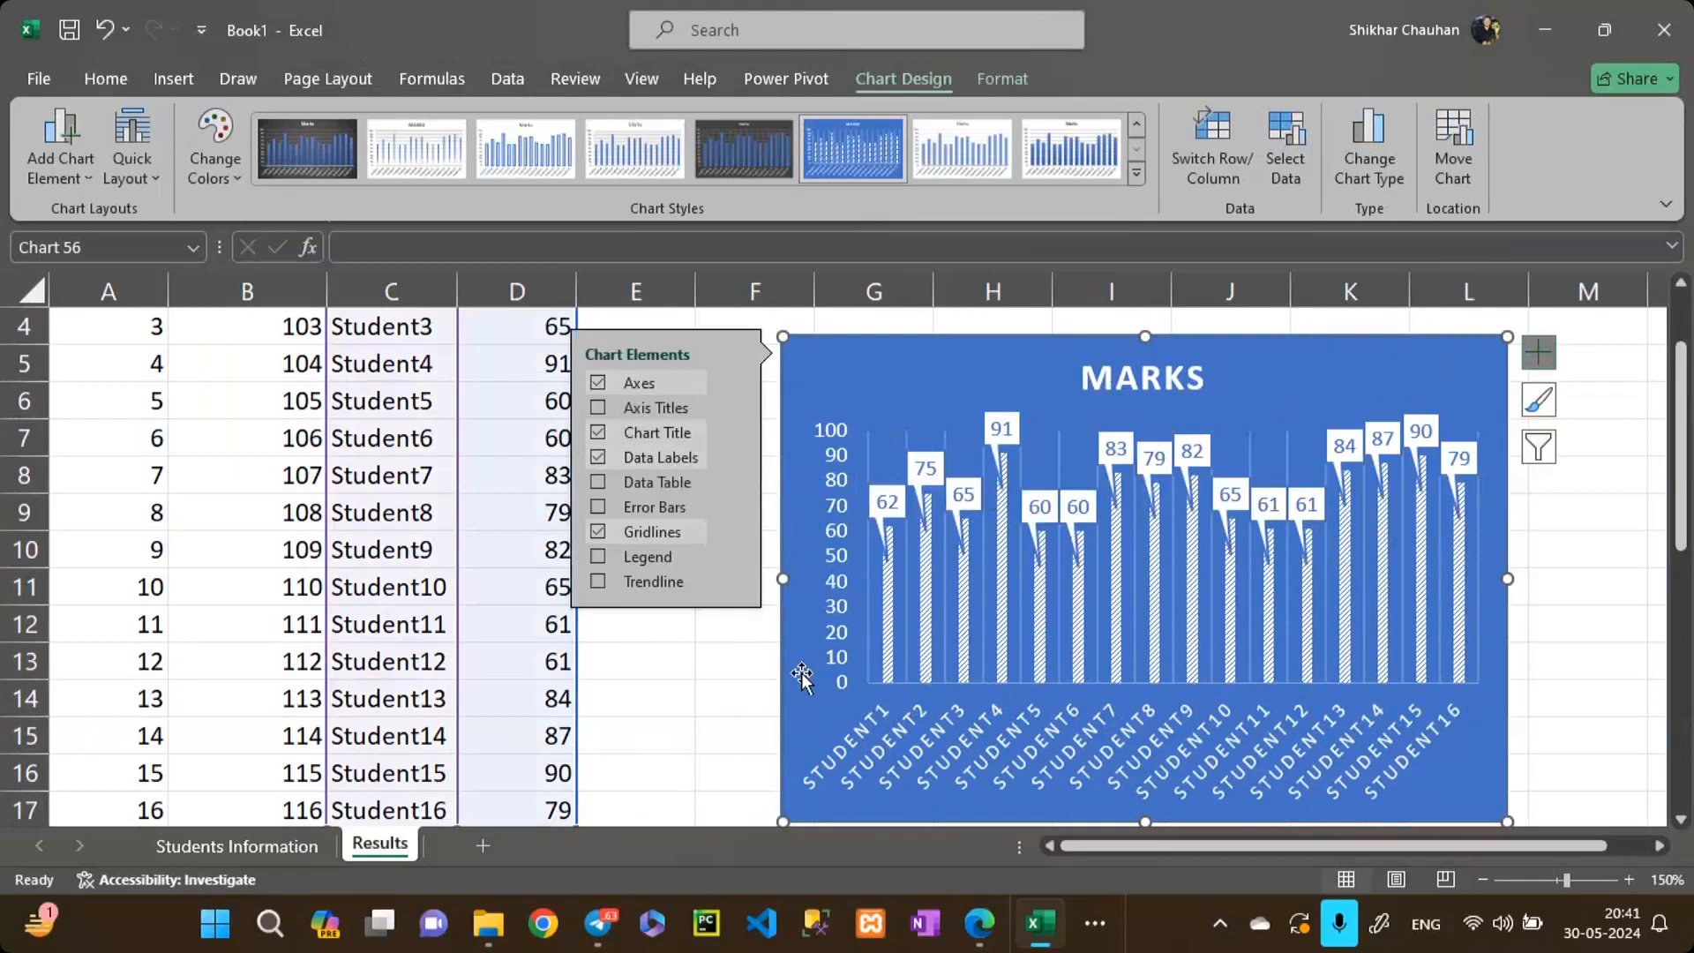
click(734, 457)
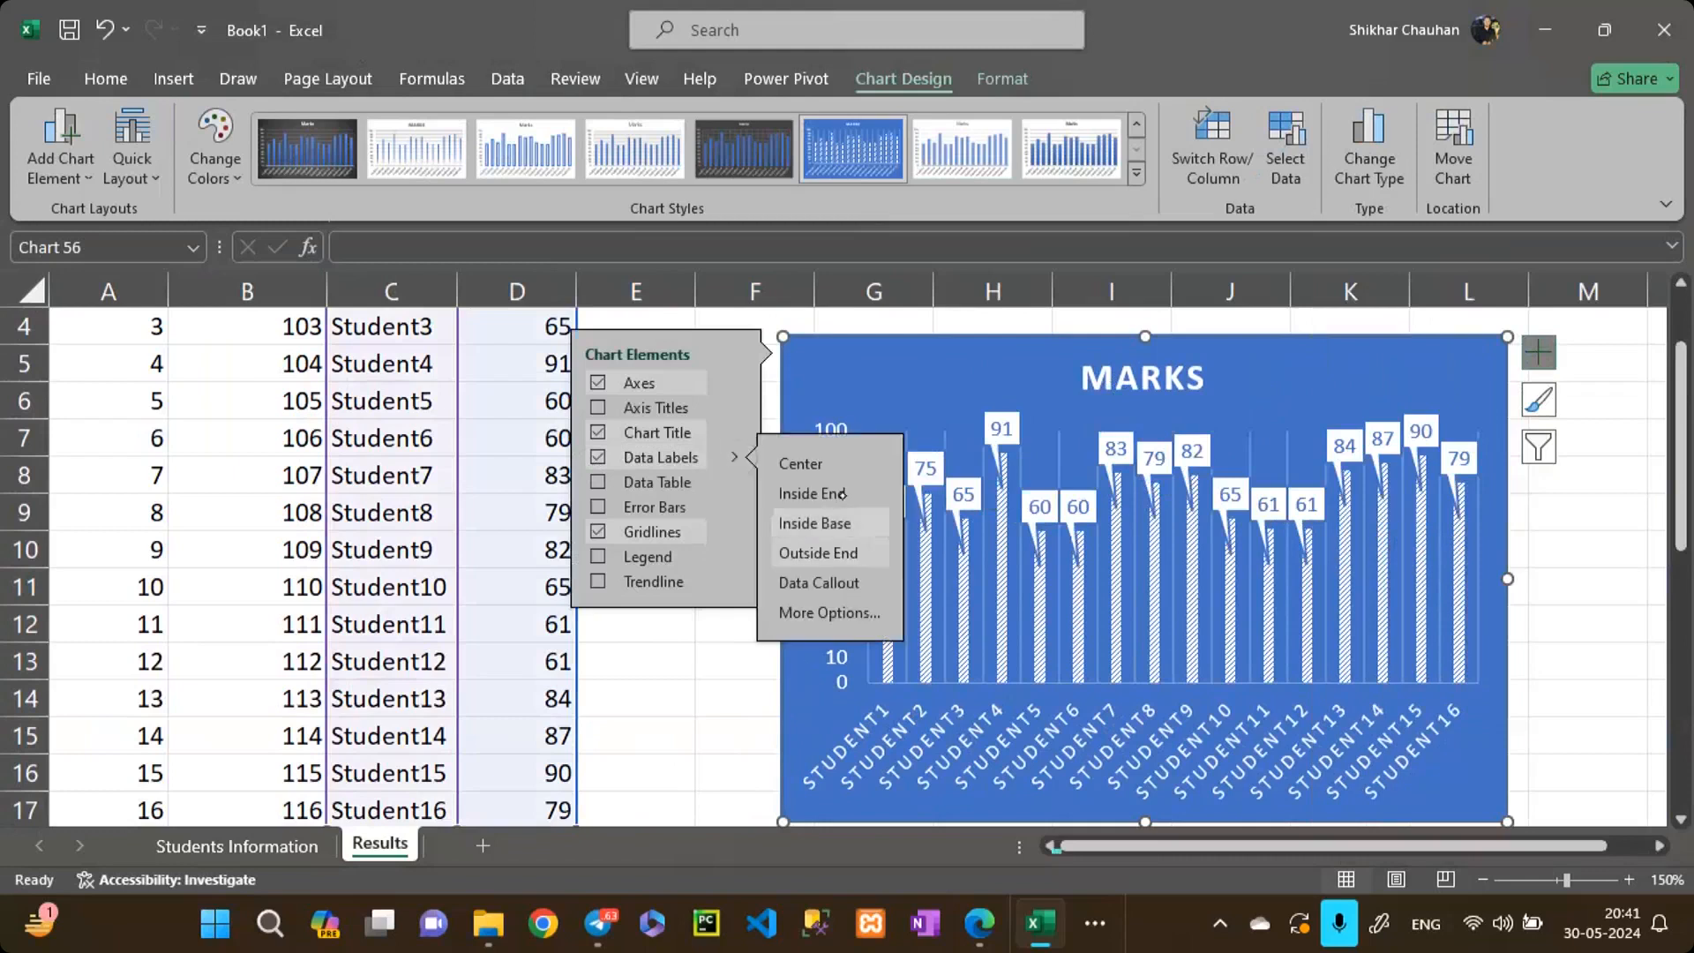
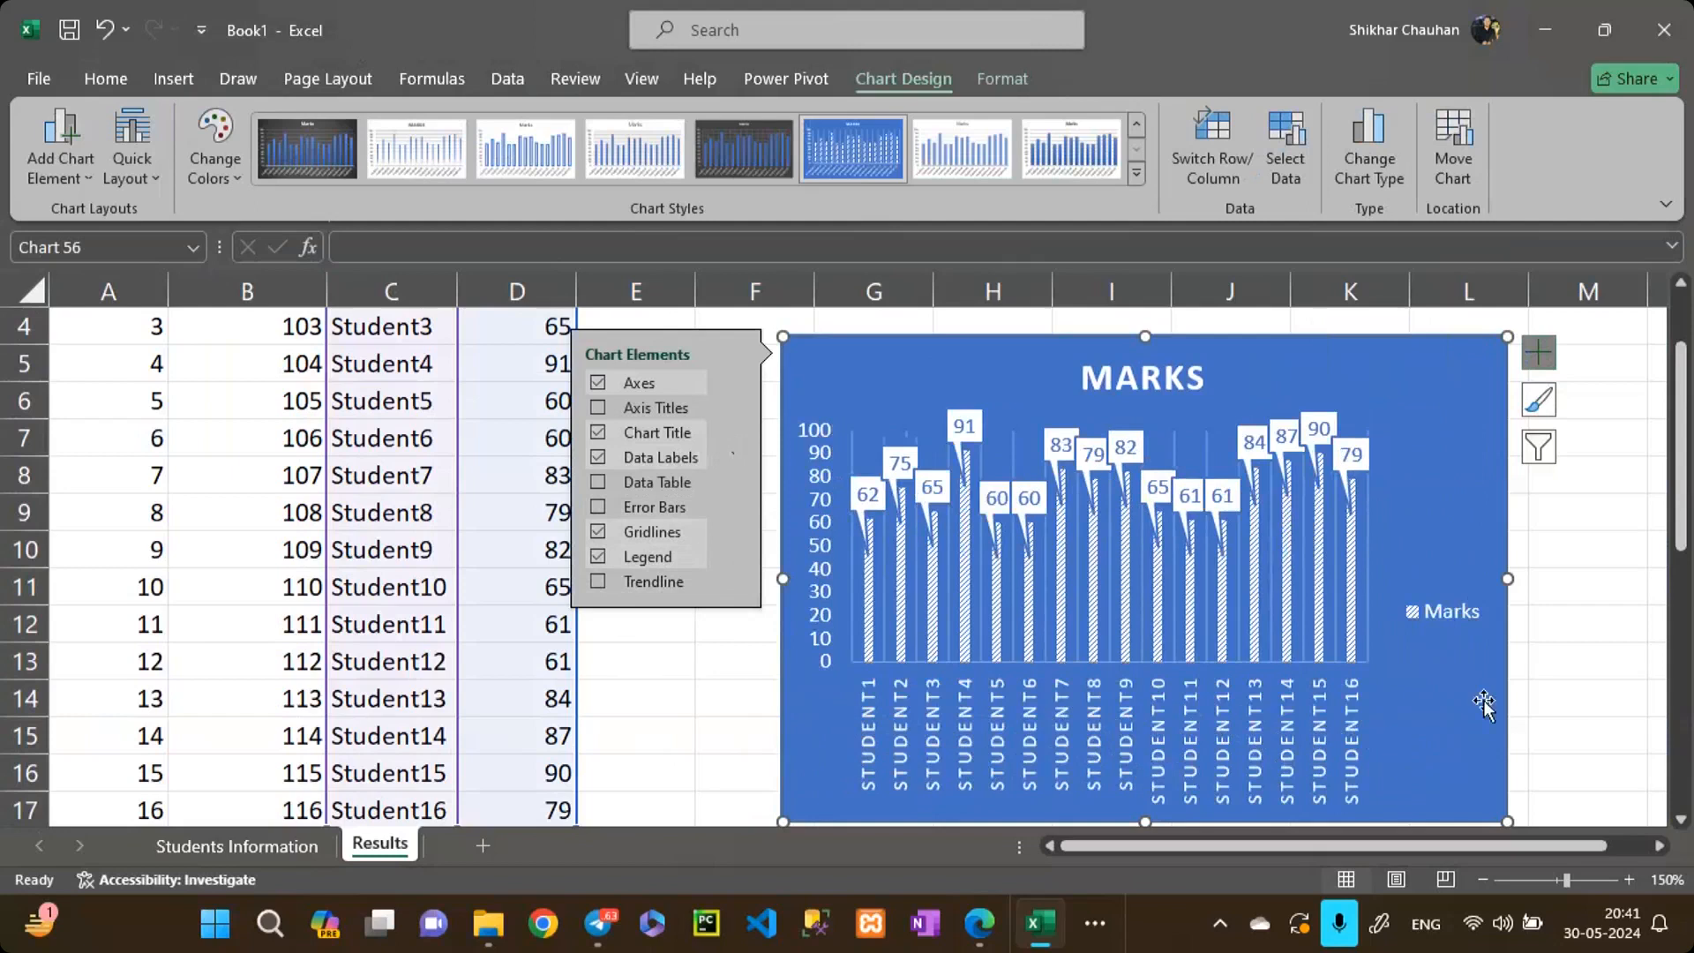
Step: Point out the Marks legend and remove the axis titles from both axes
click(1251, 627)
click(1448, 613)
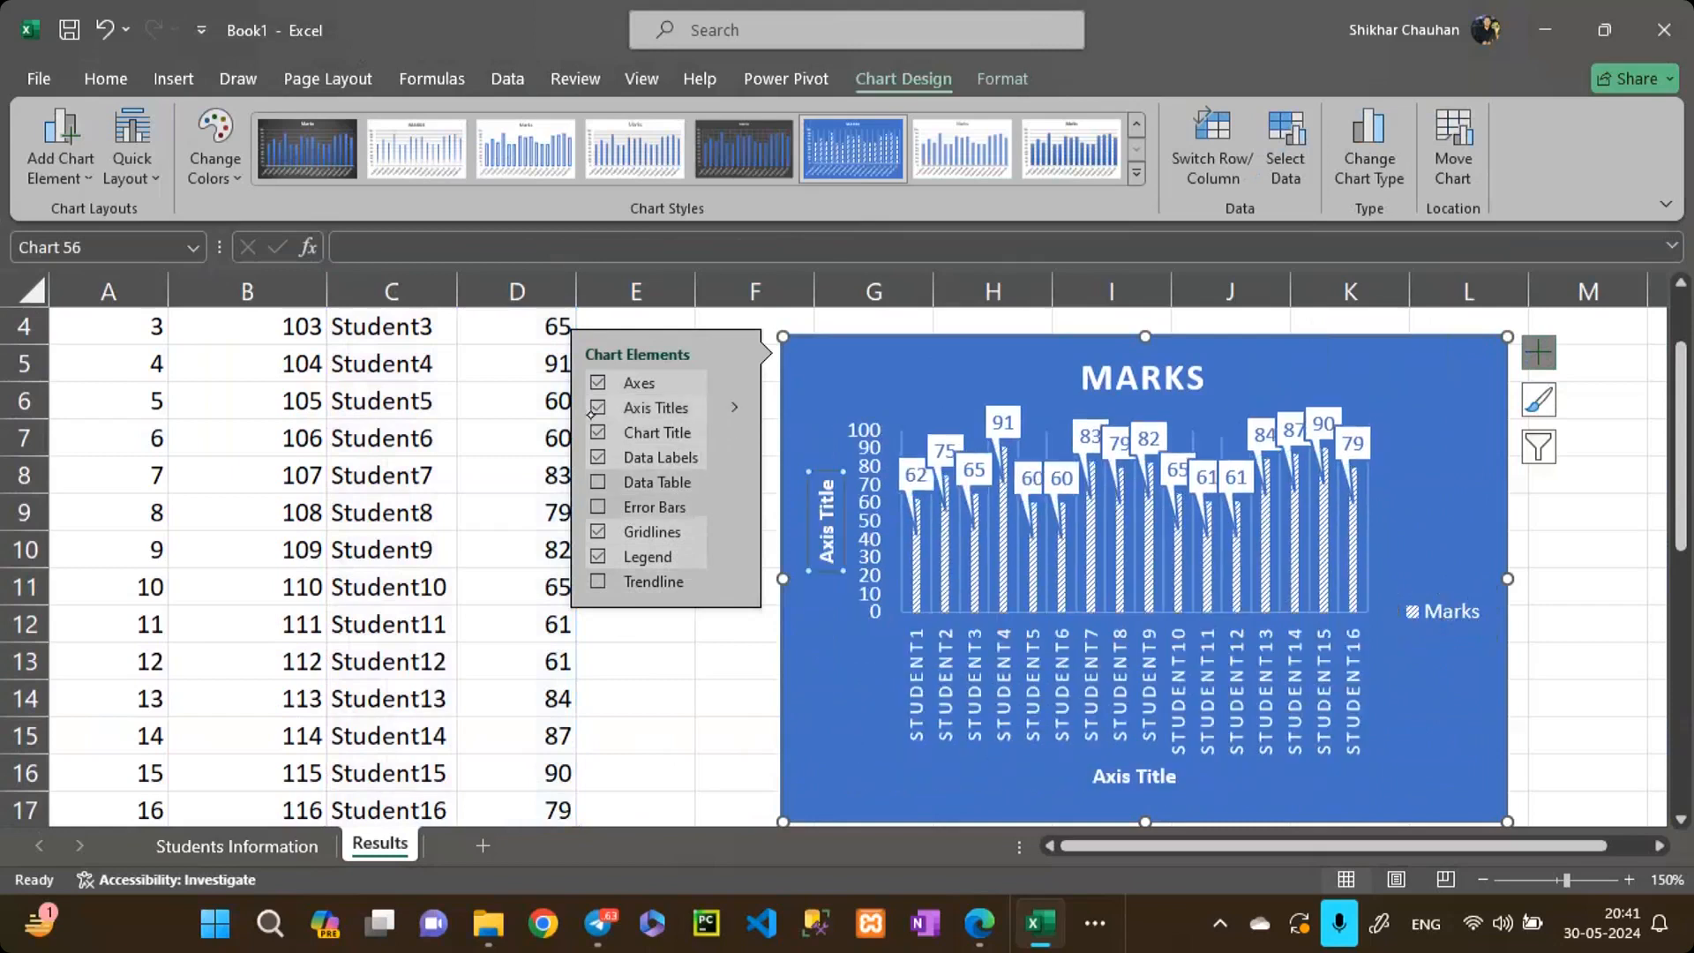
click(591, 411)
Step: Show the primary major and primary minor gridlines, both horizontal and vertical, on the chart
click(734, 536)
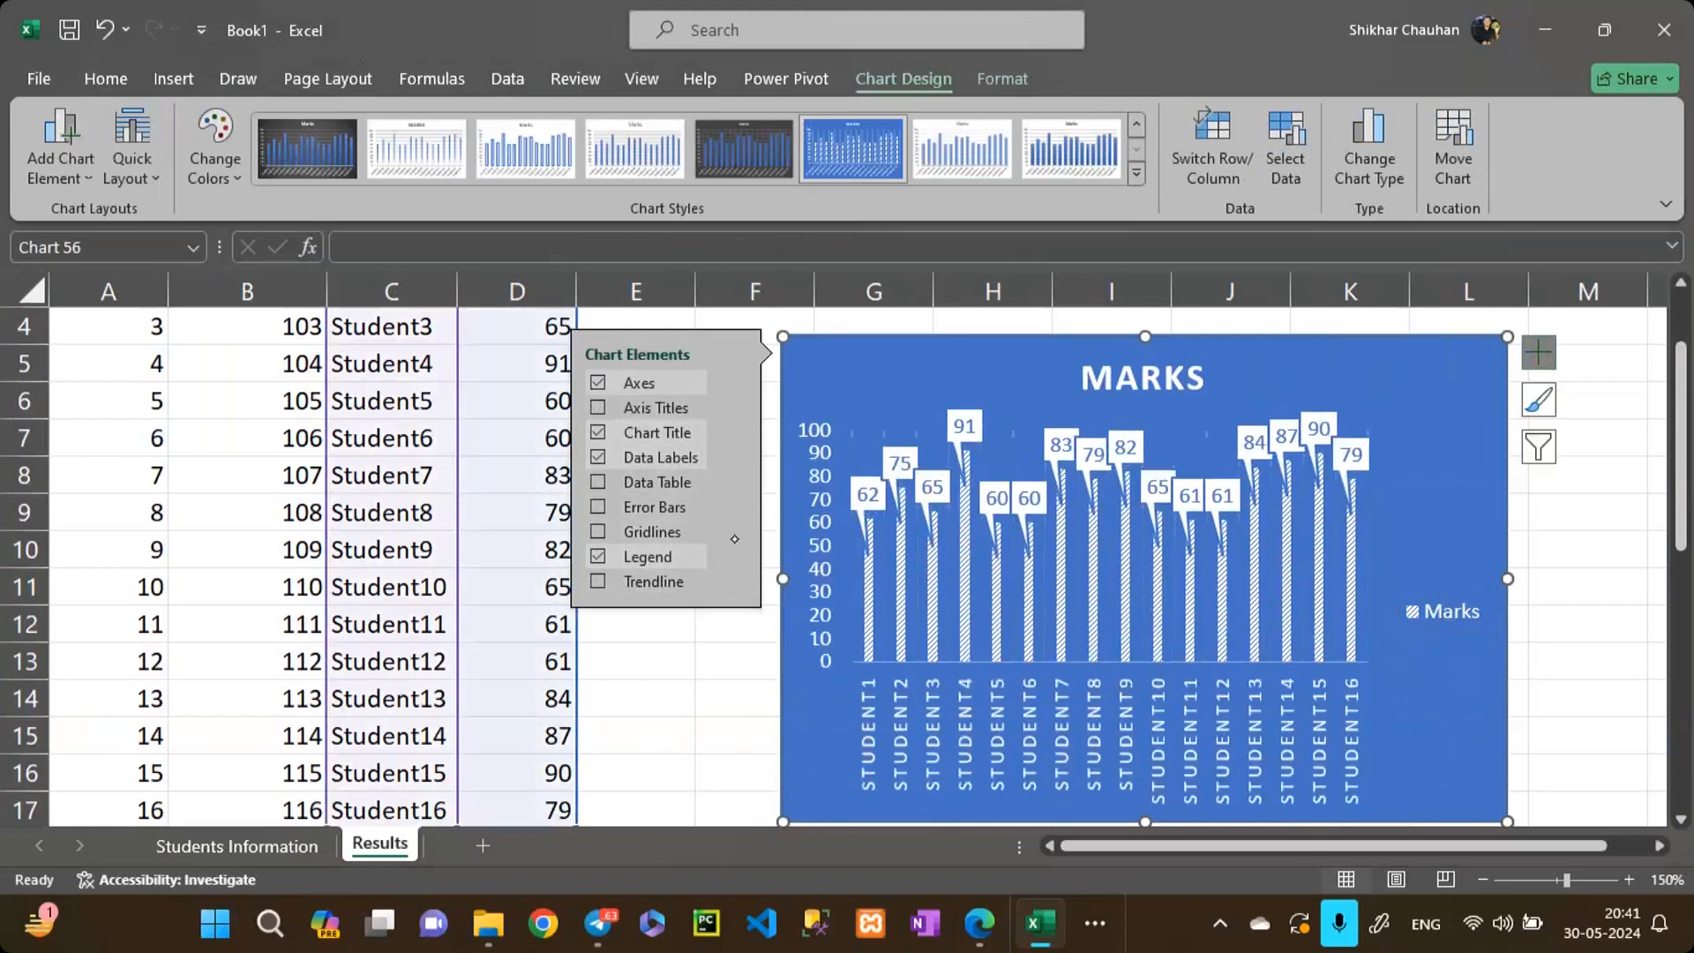
mouse_move(735, 536)
click(812, 560)
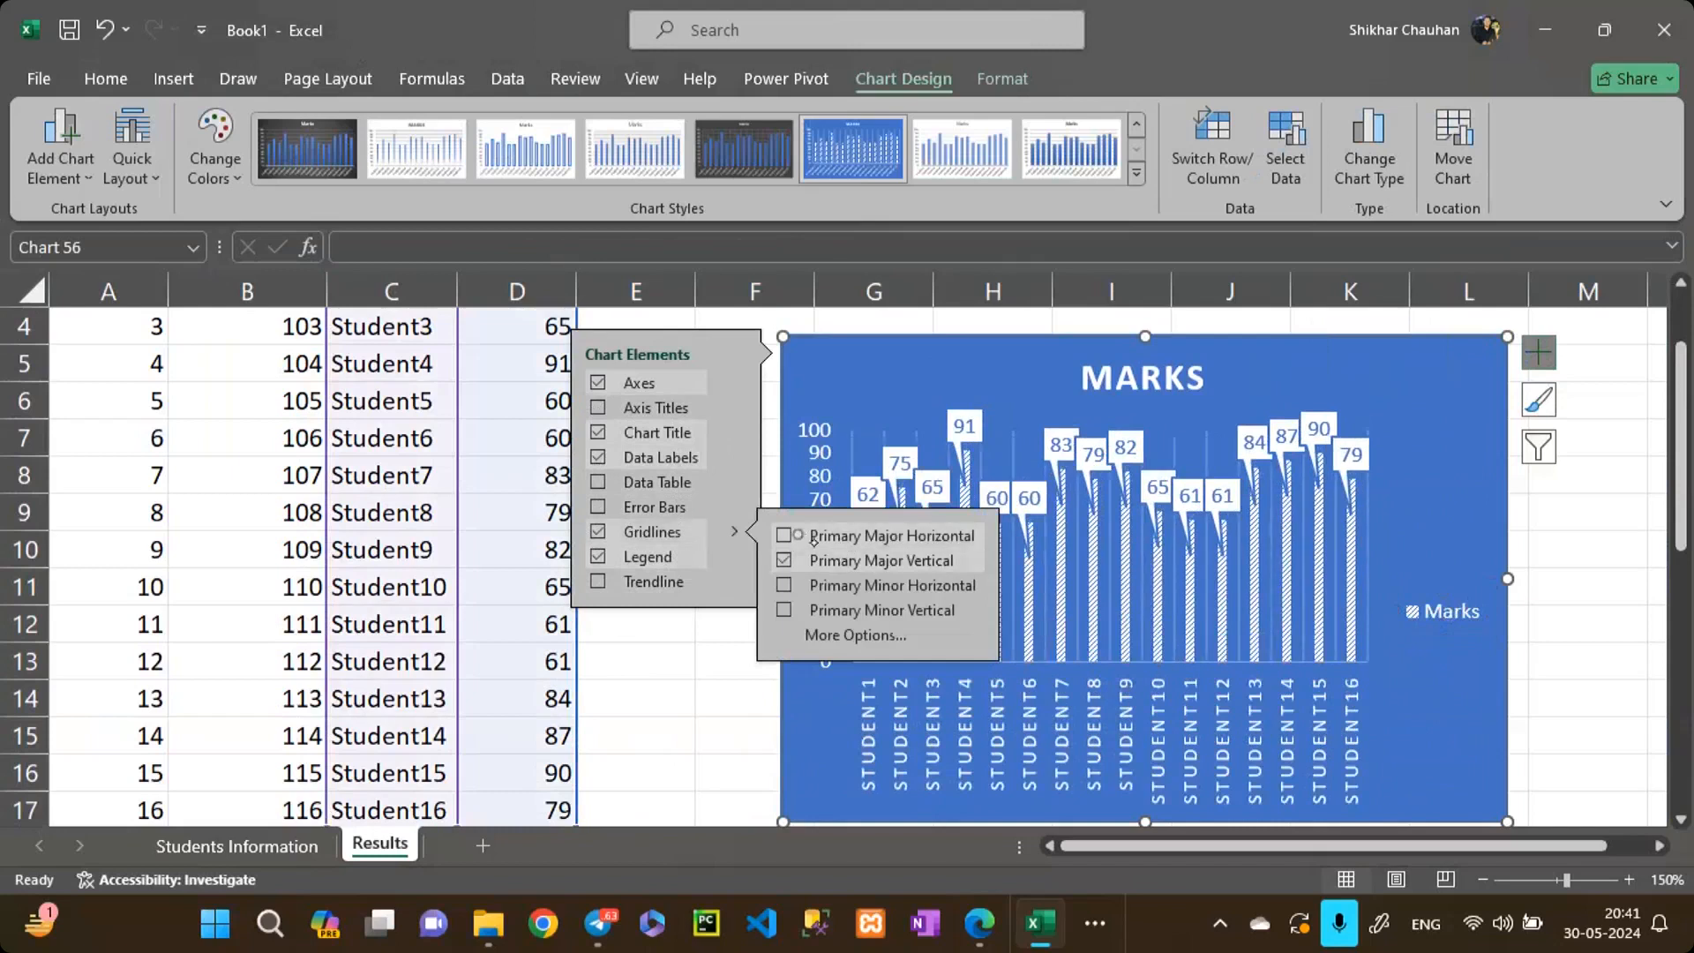
click(813, 536)
click(845, 585)
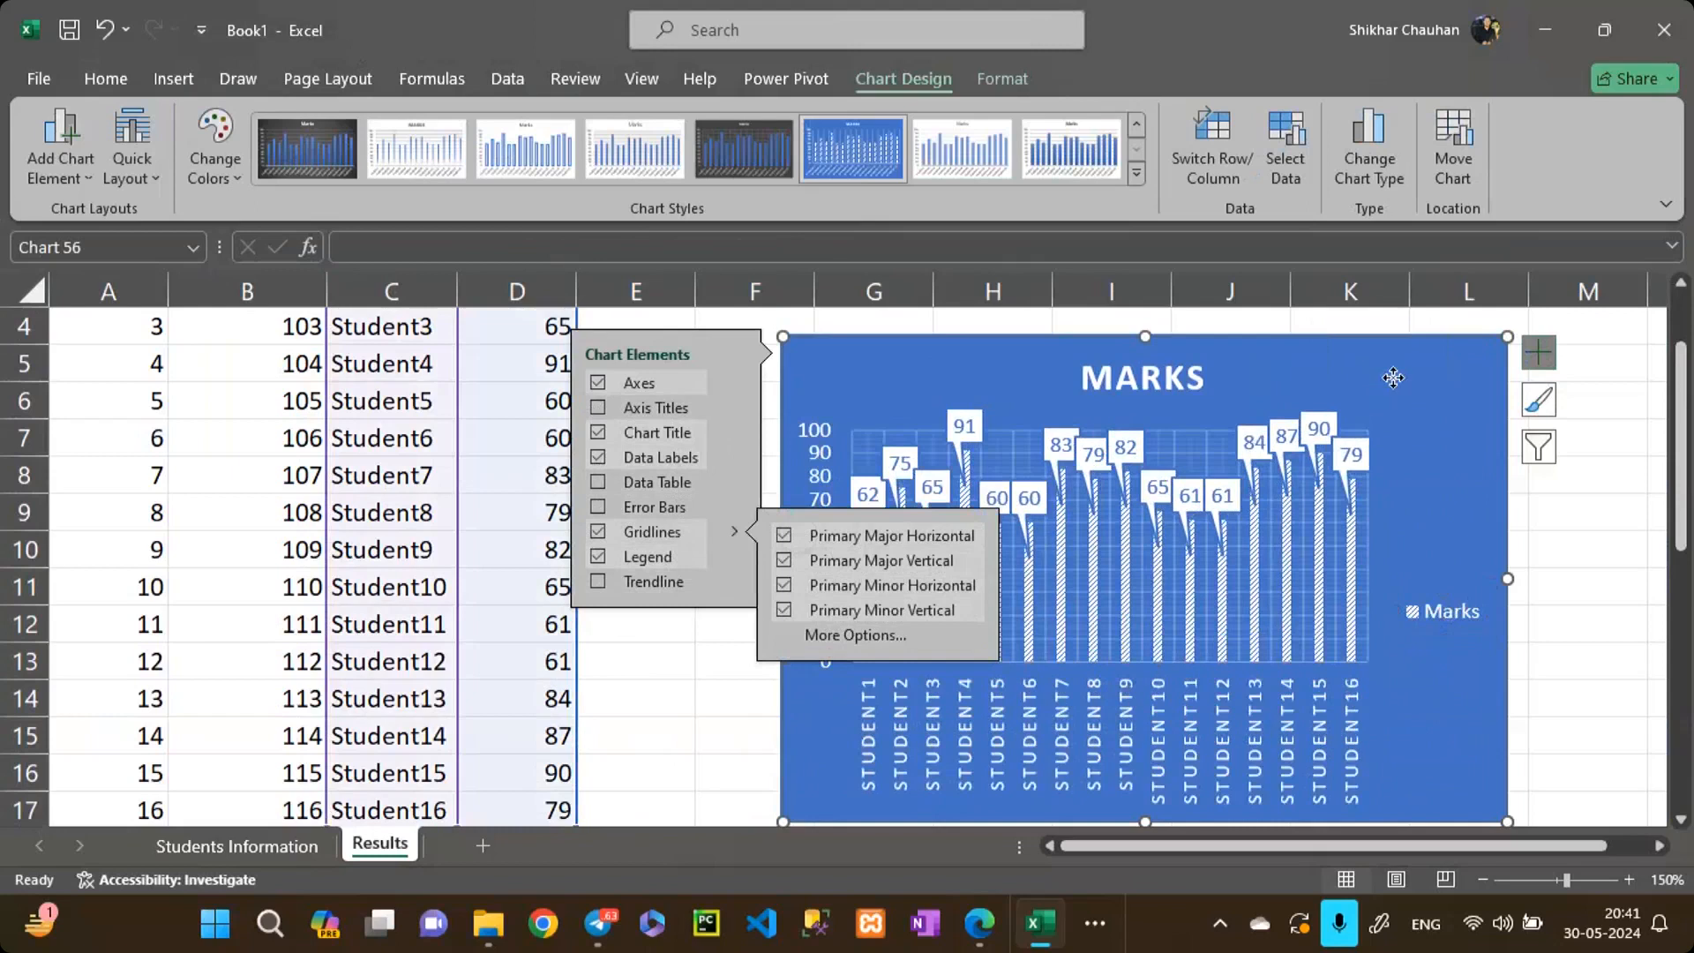
Step: Delete the column chart and insert a basic 2-D line chart from the student names and marks in C2:D17
key(Delete)
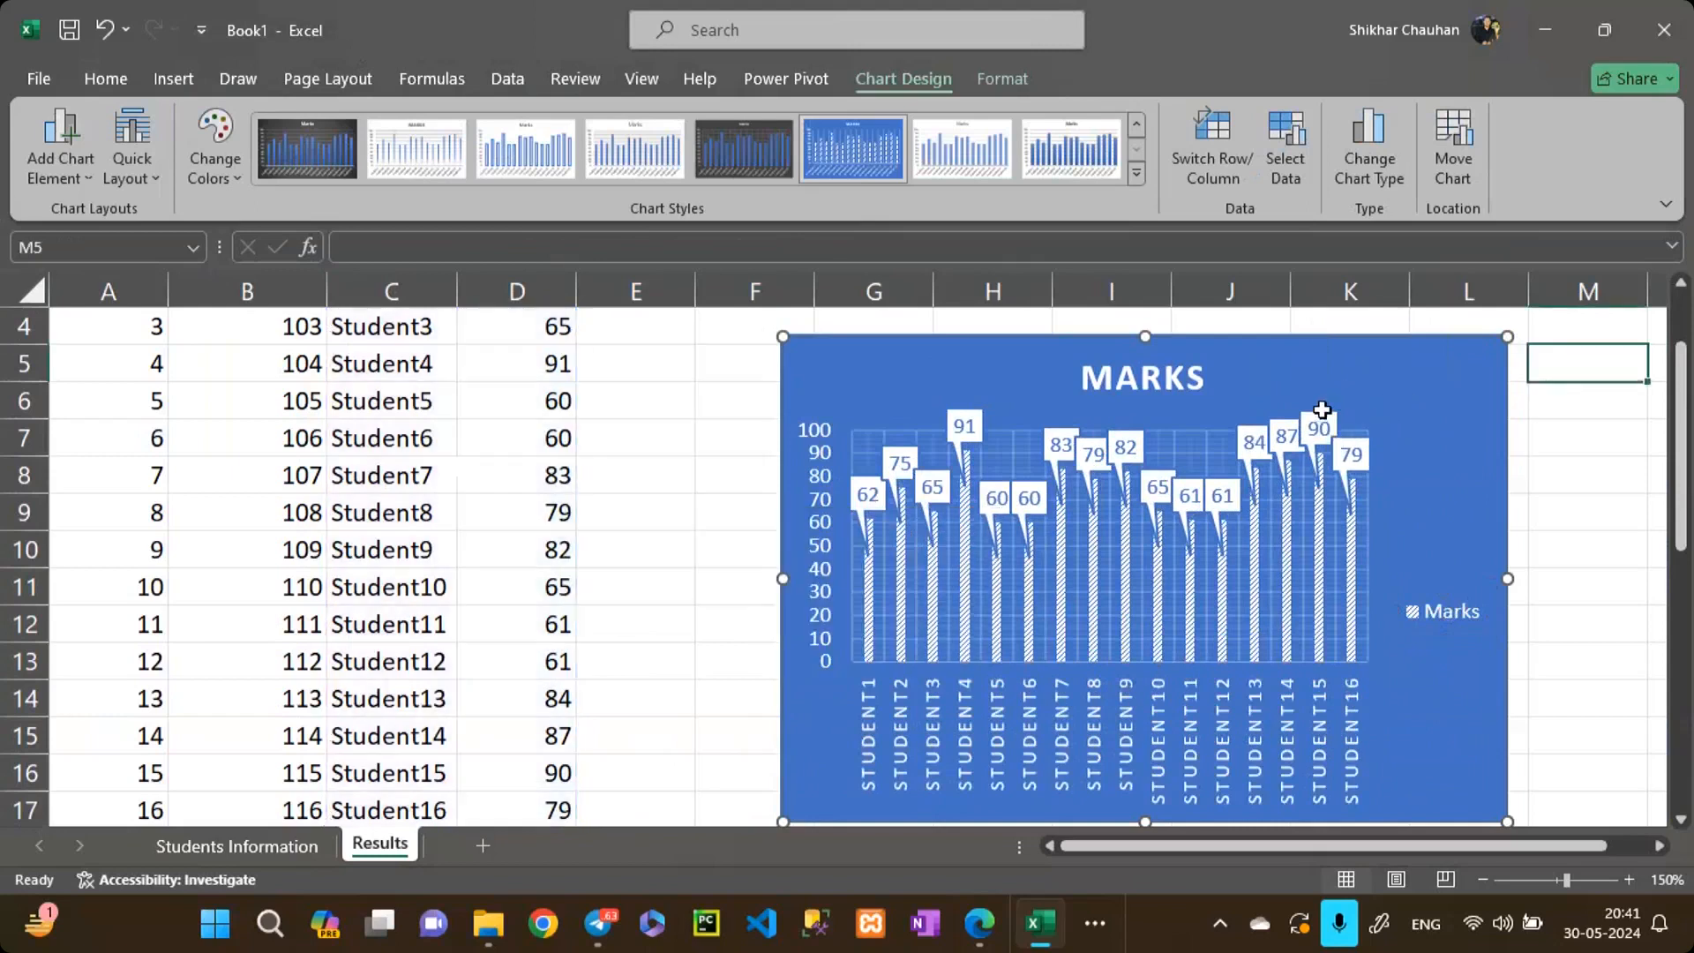
click(384, 328)
key(Up)
key(Up)
key(shift+Right)
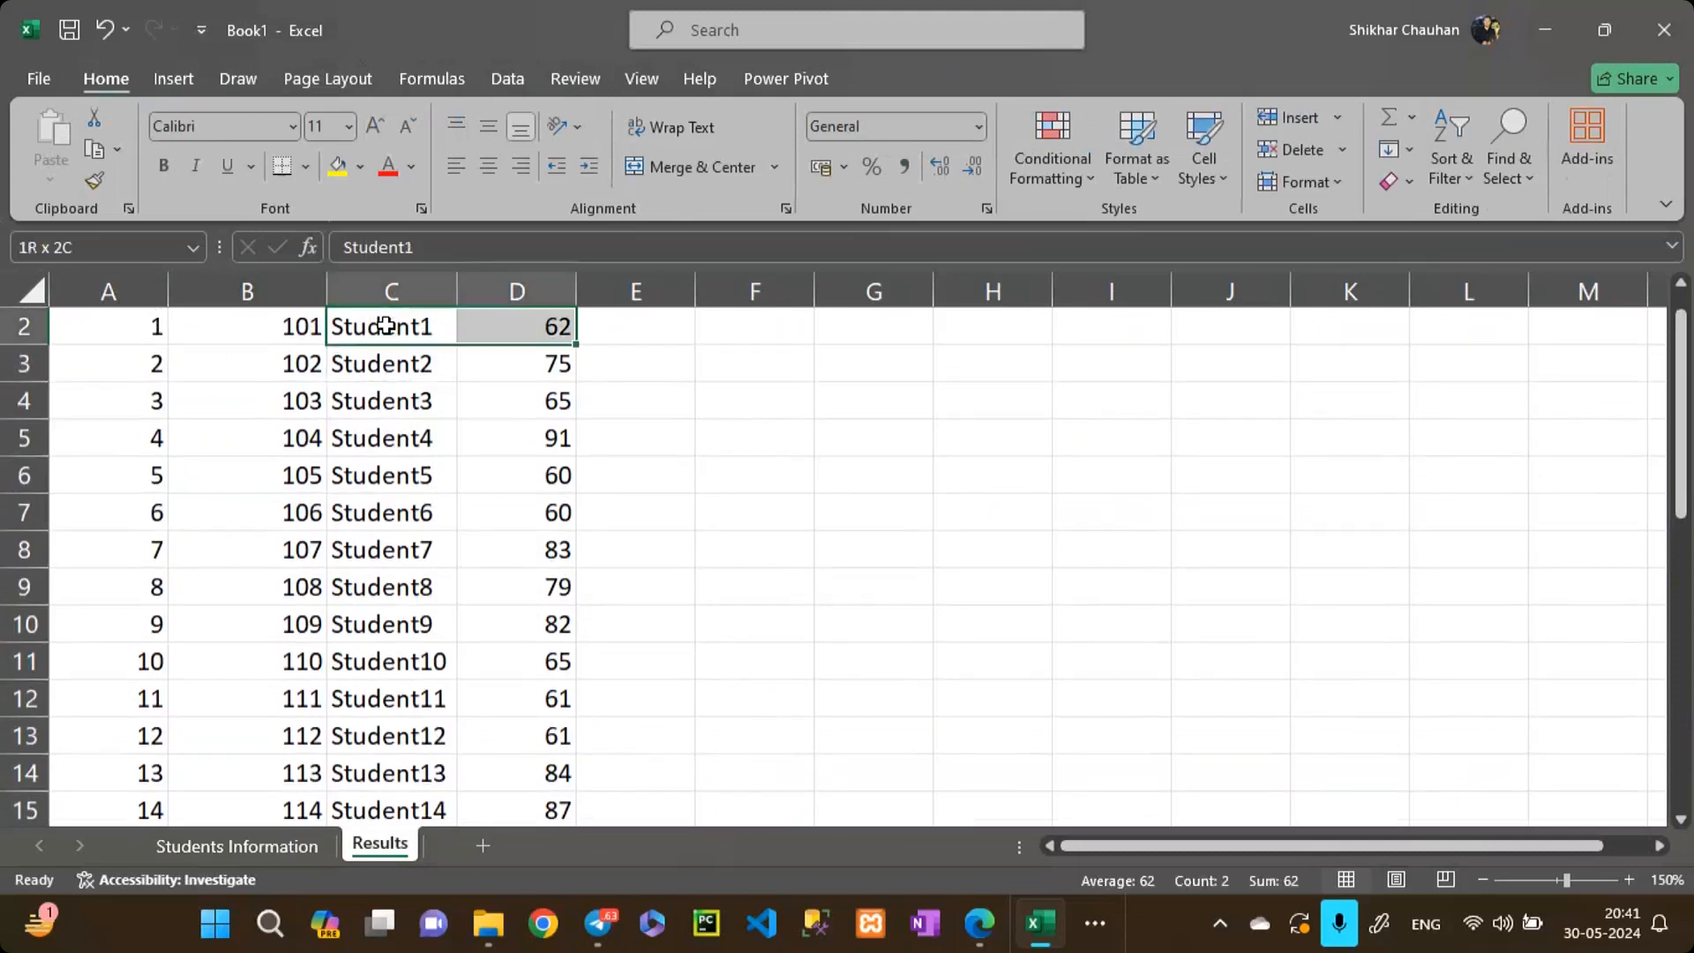
key(ctrl+shift+Down)
click(167, 80)
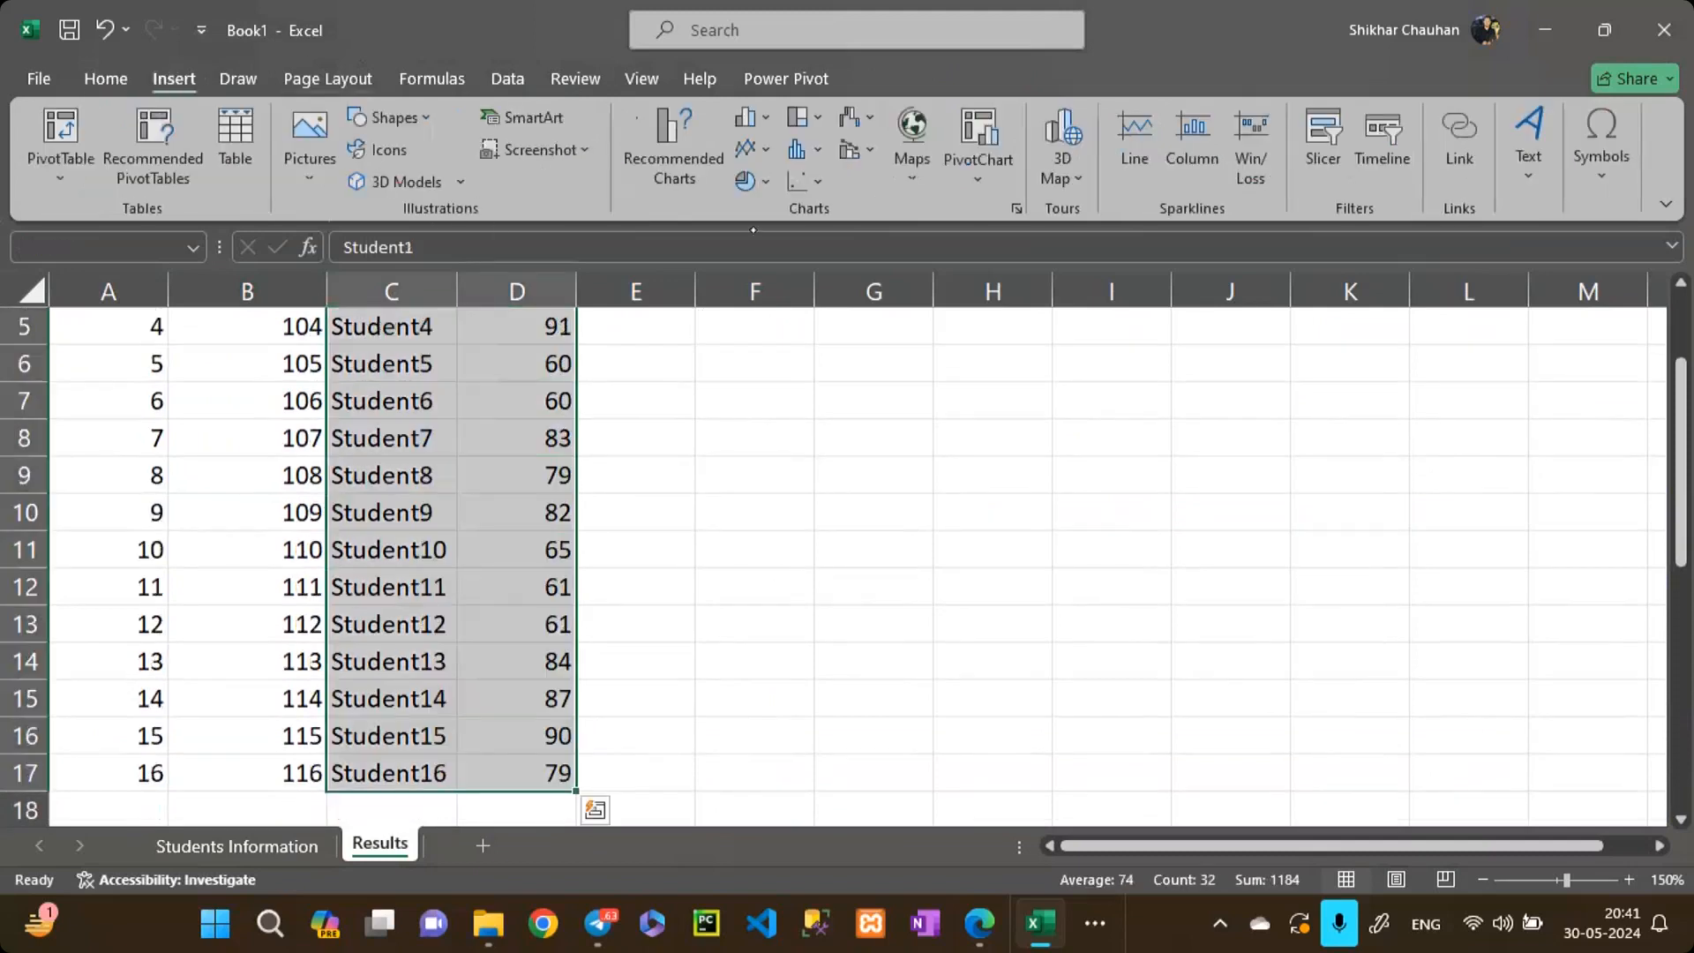
click(751, 148)
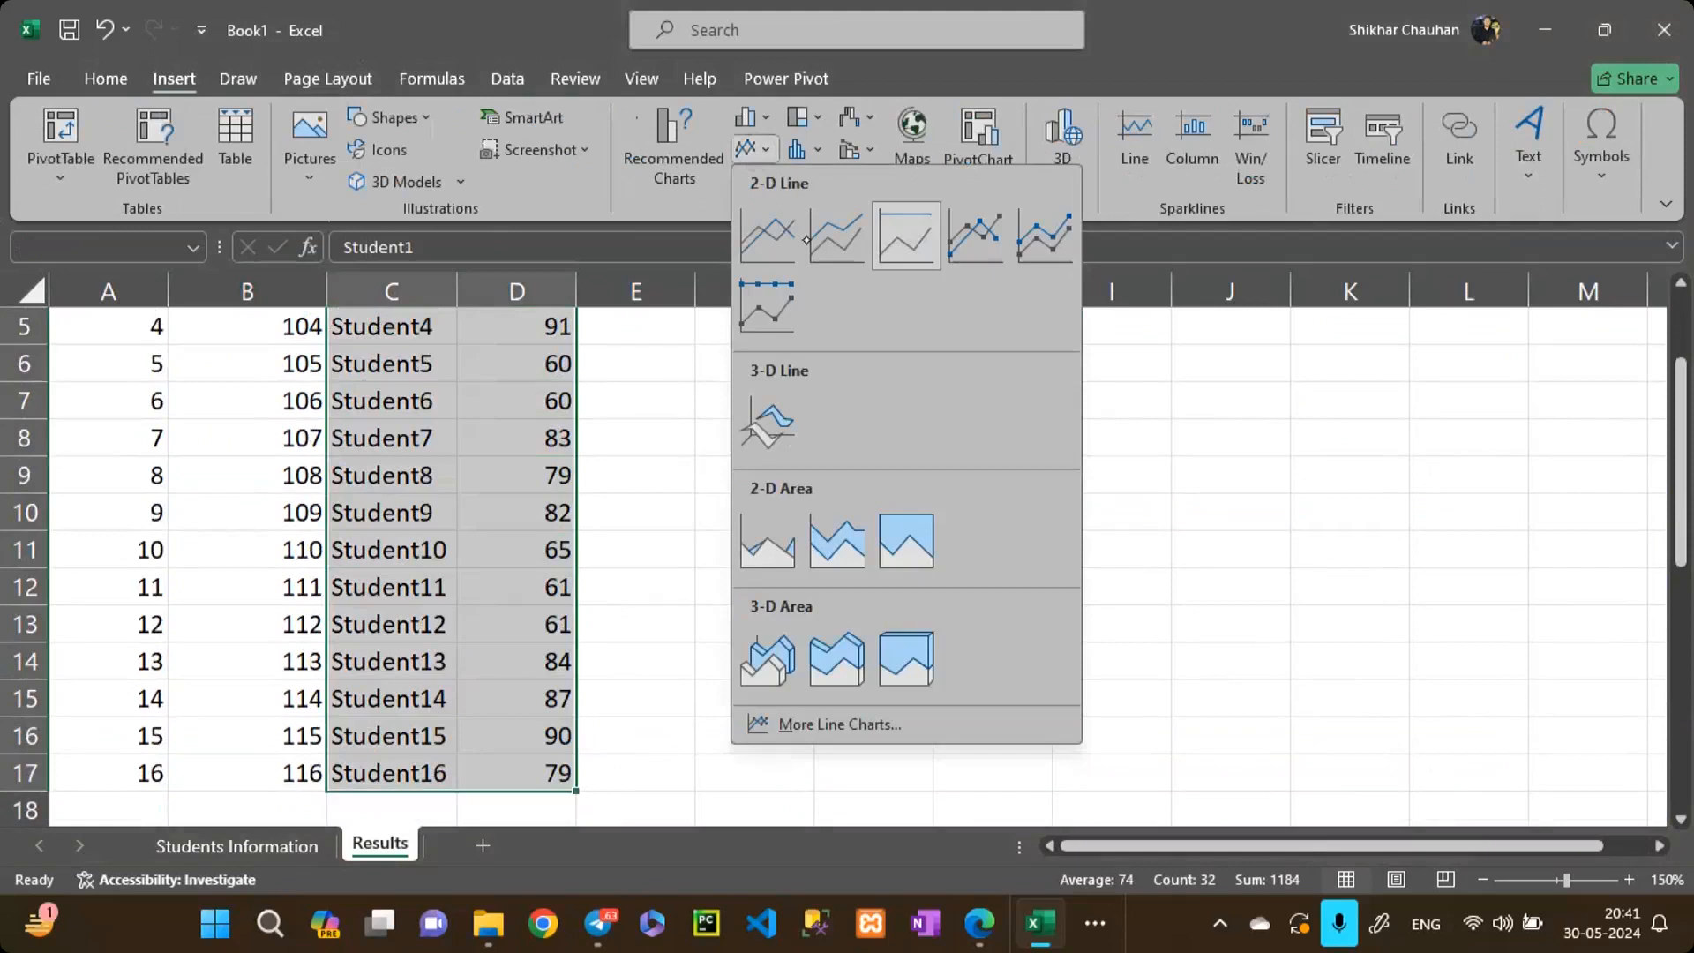
click(768, 237)
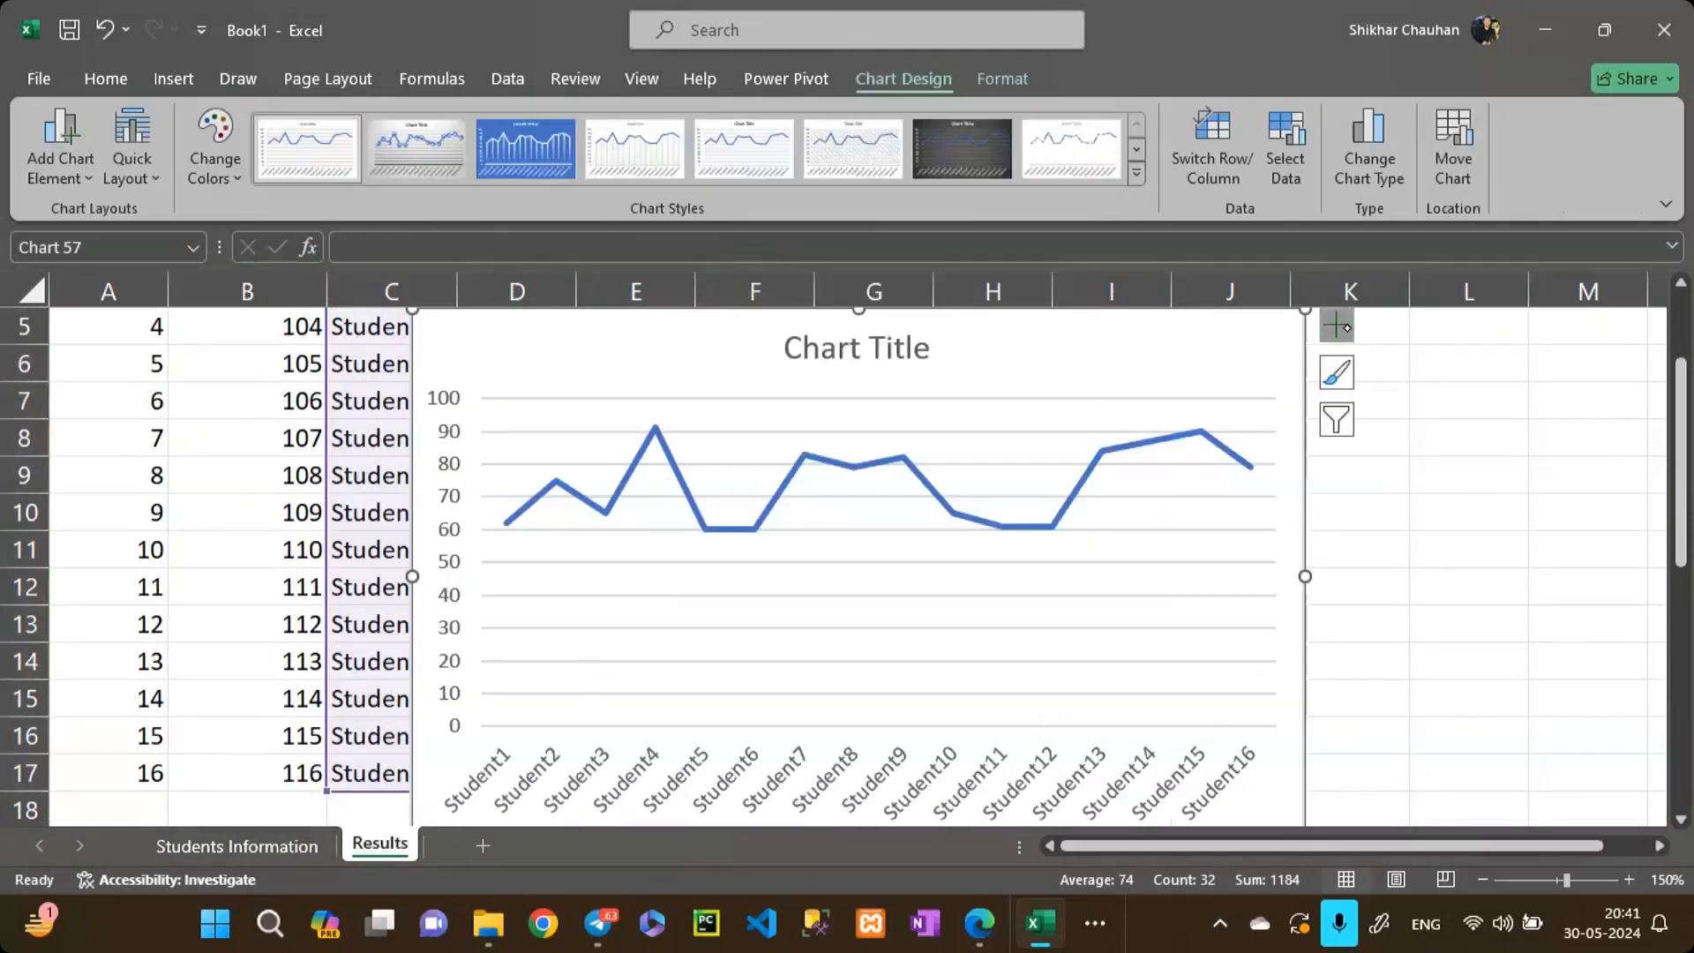
Step: Add data labels to the new line chart
click(1337, 326)
click(1447, 431)
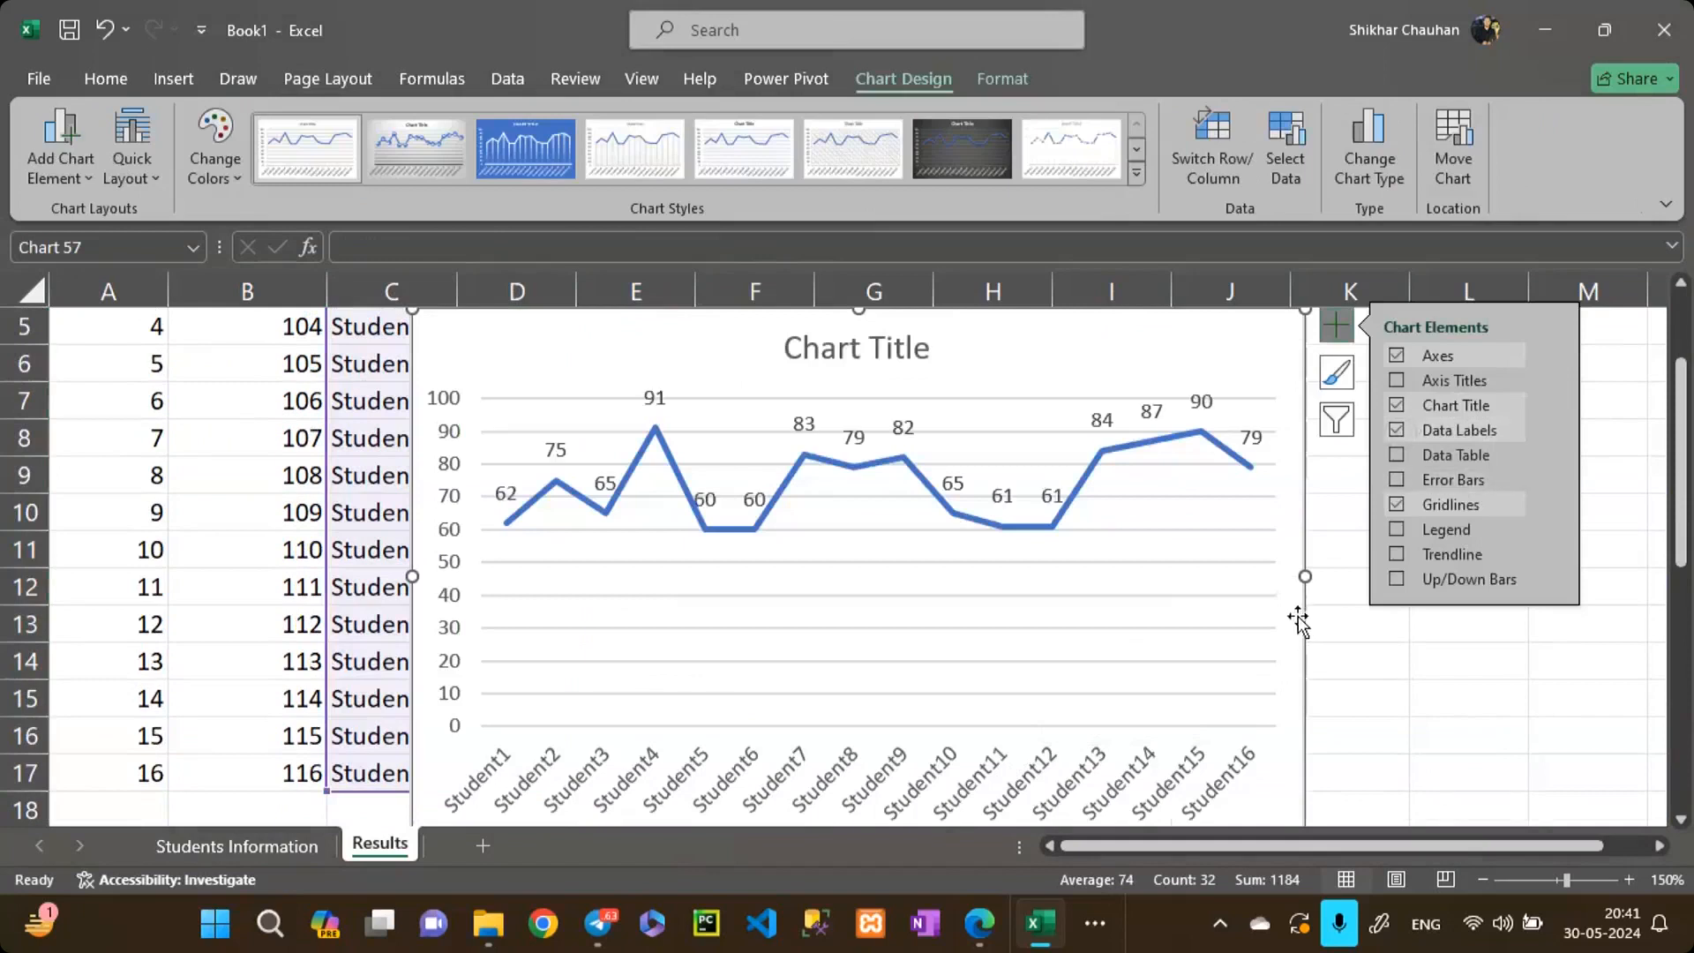
Step: Try the Center position for the line chart's data labels and switch them to data callouts
click(1554, 430)
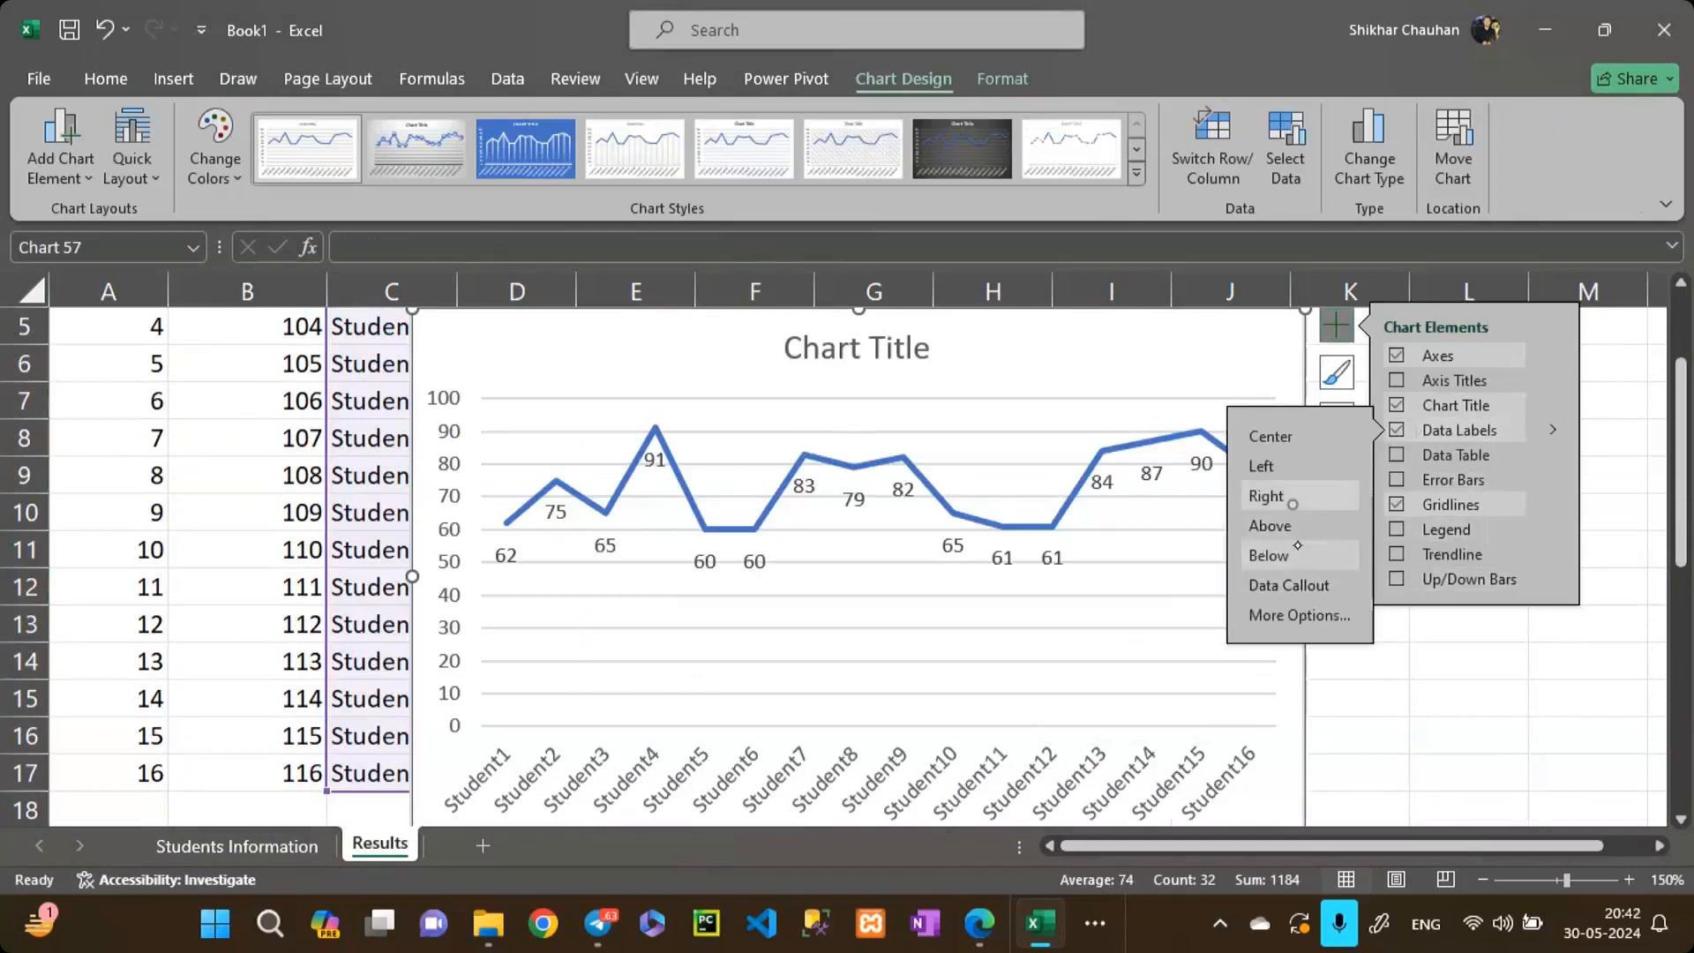
click(1269, 437)
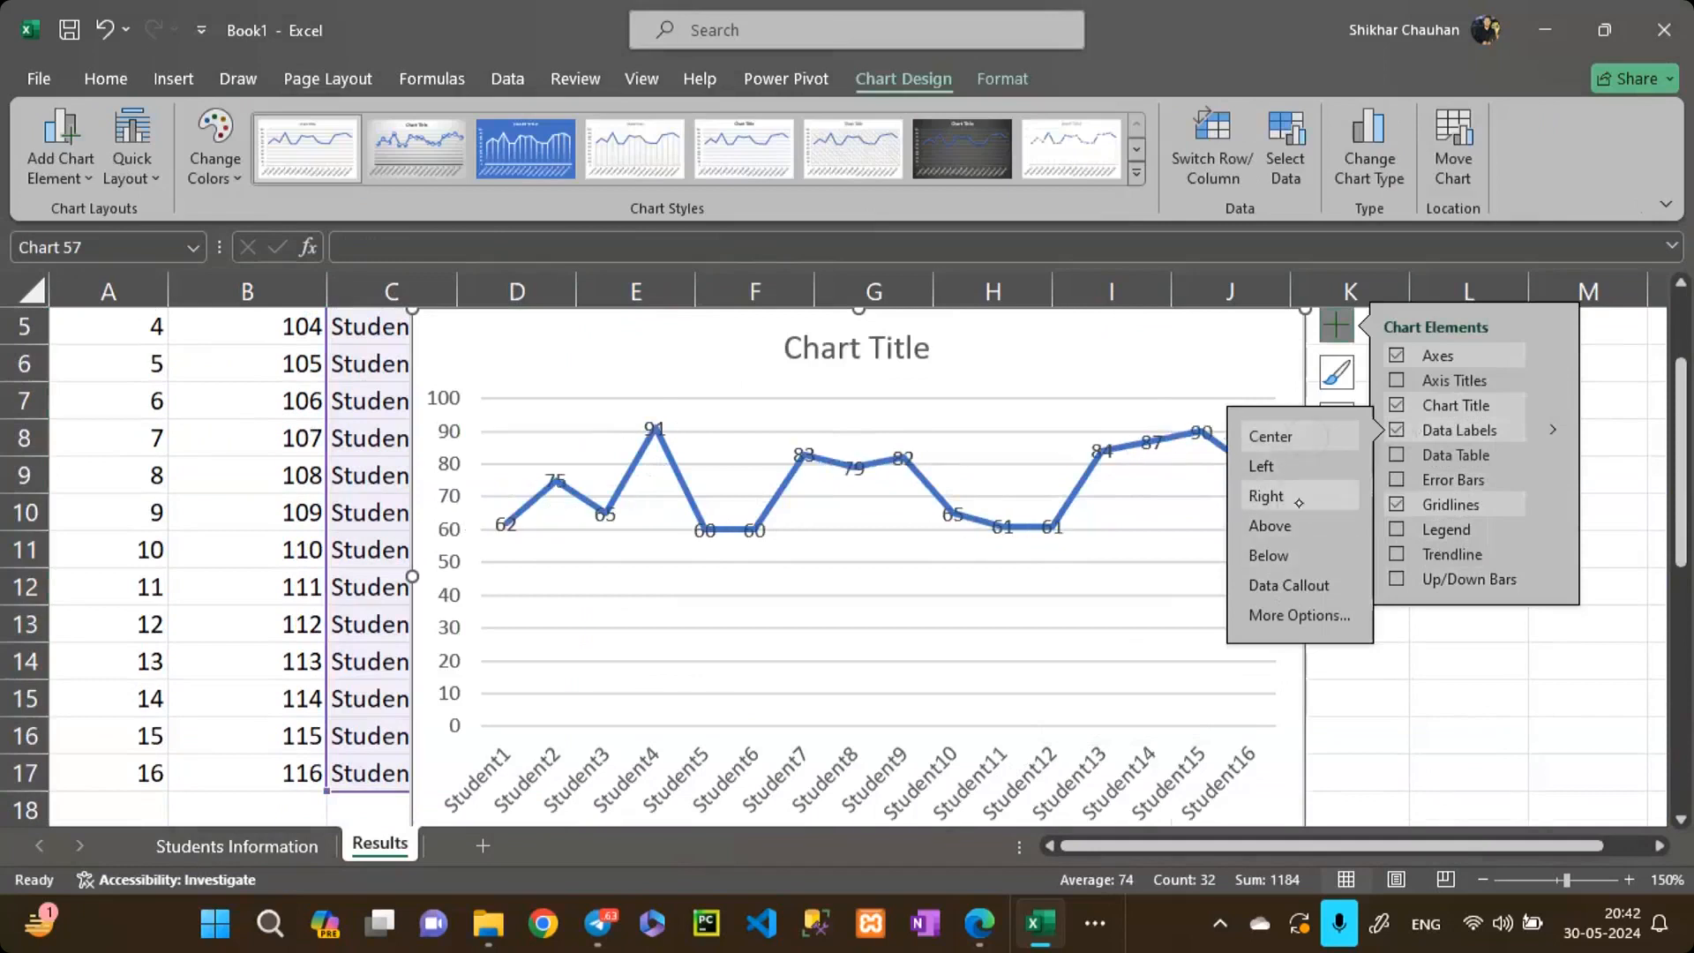
click(1310, 587)
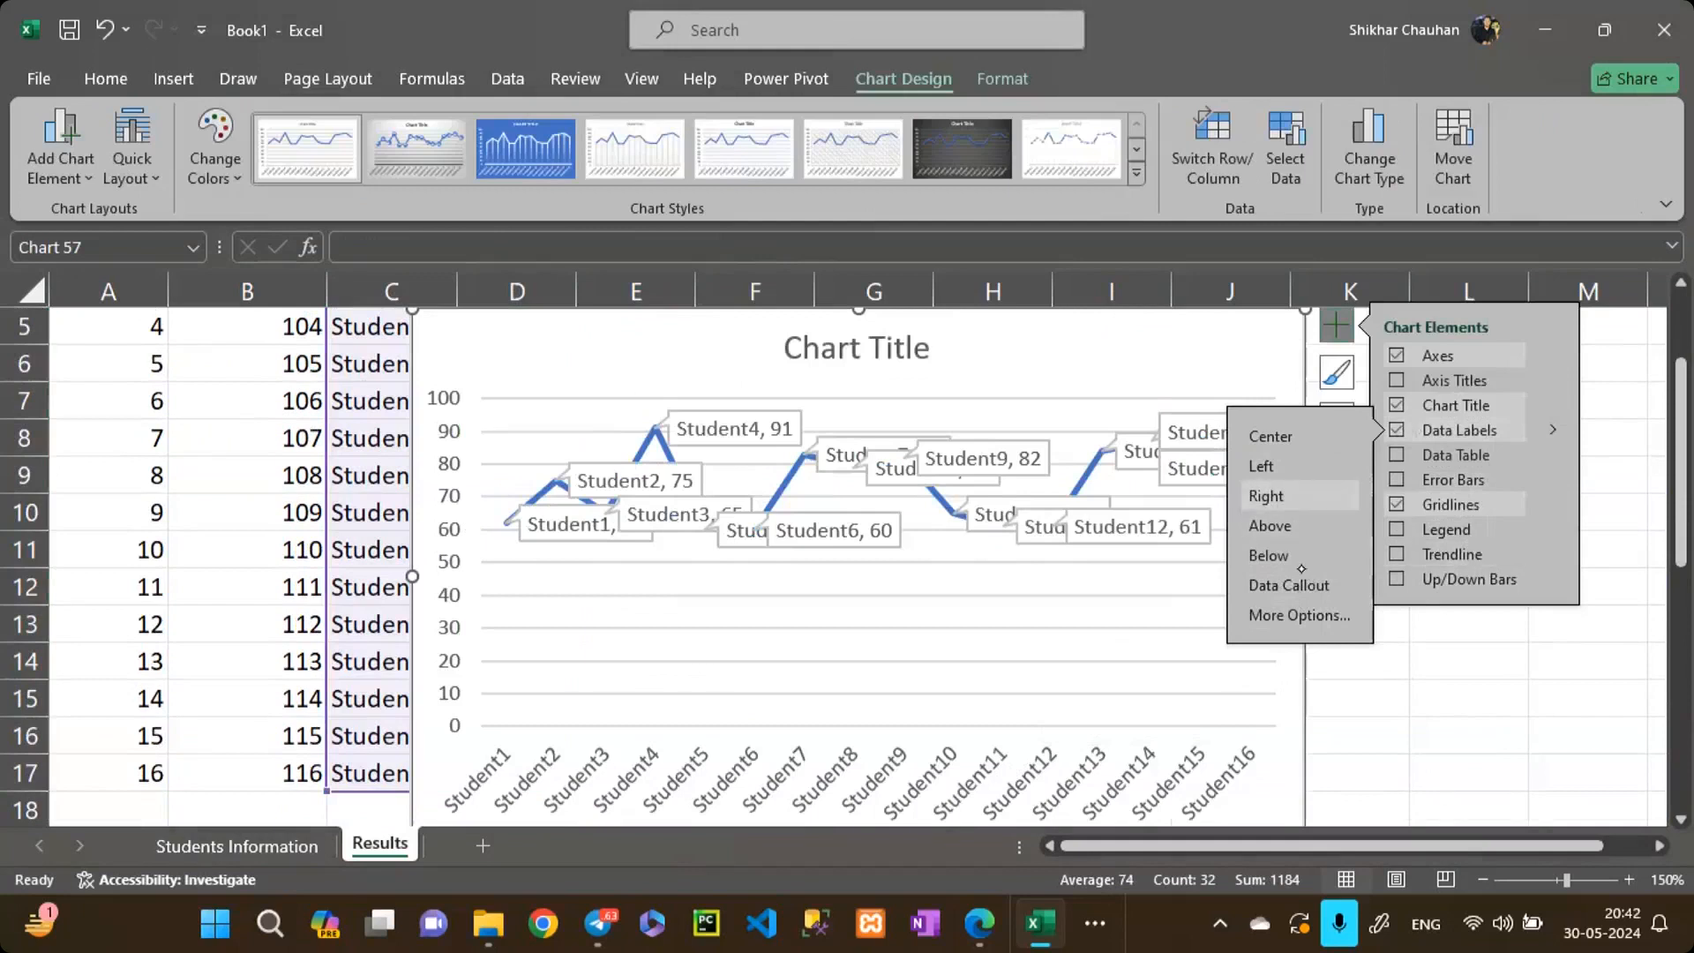
click(1297, 615)
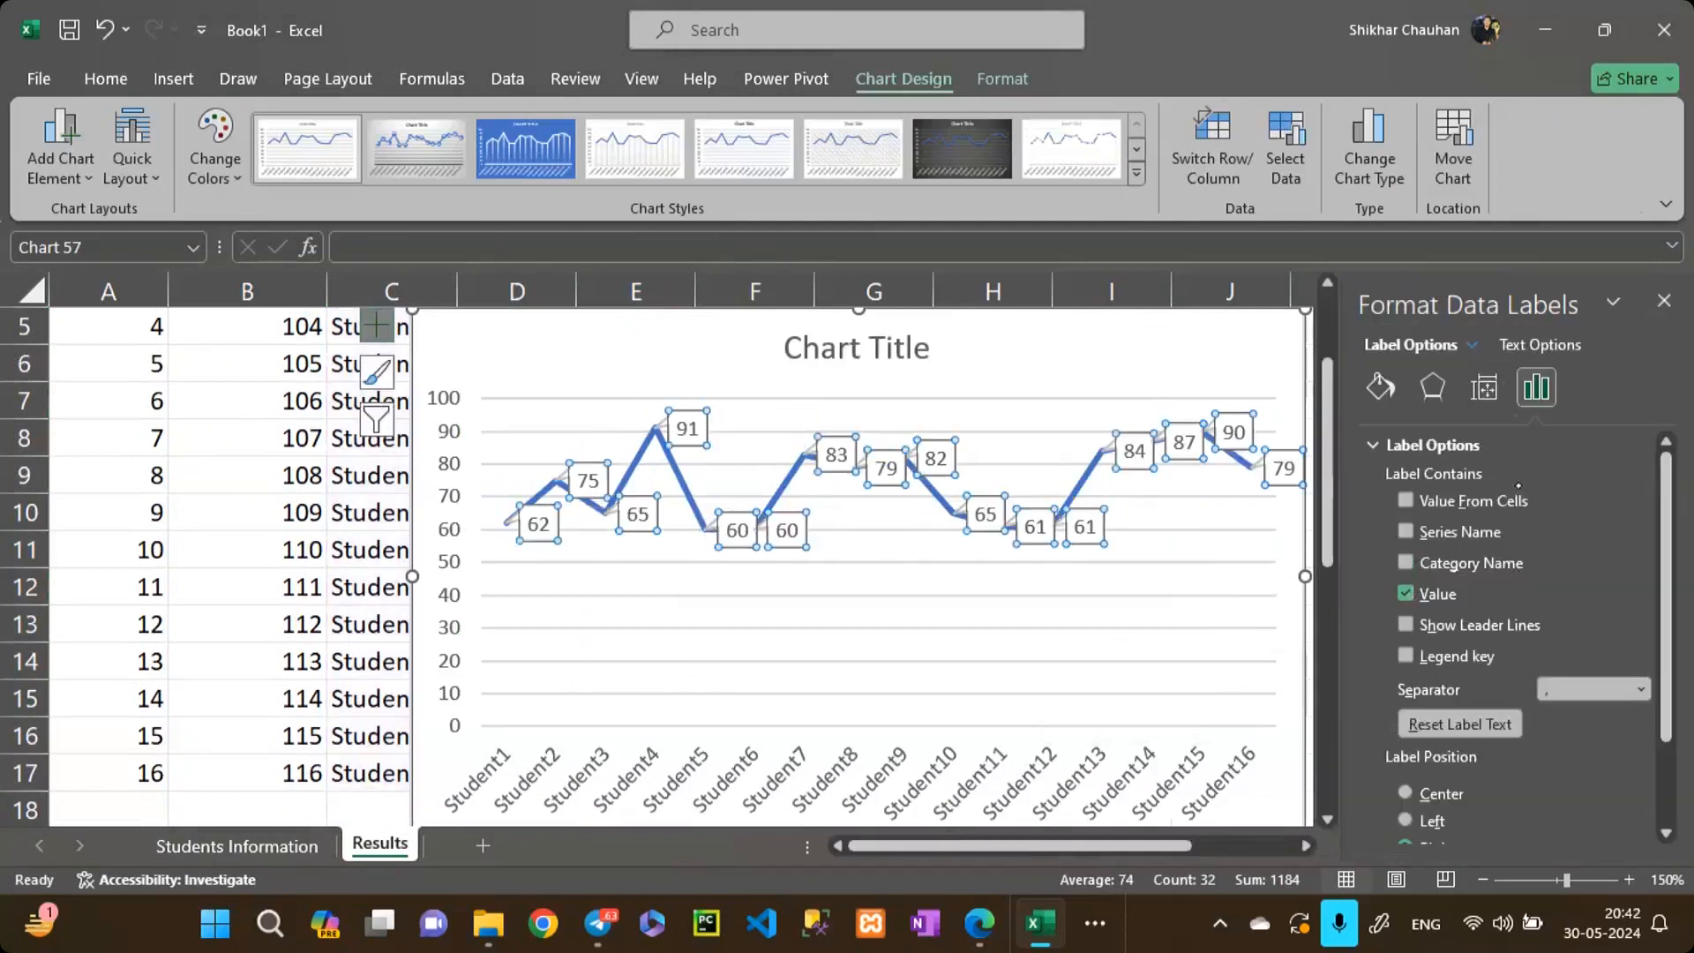
click(1665, 302)
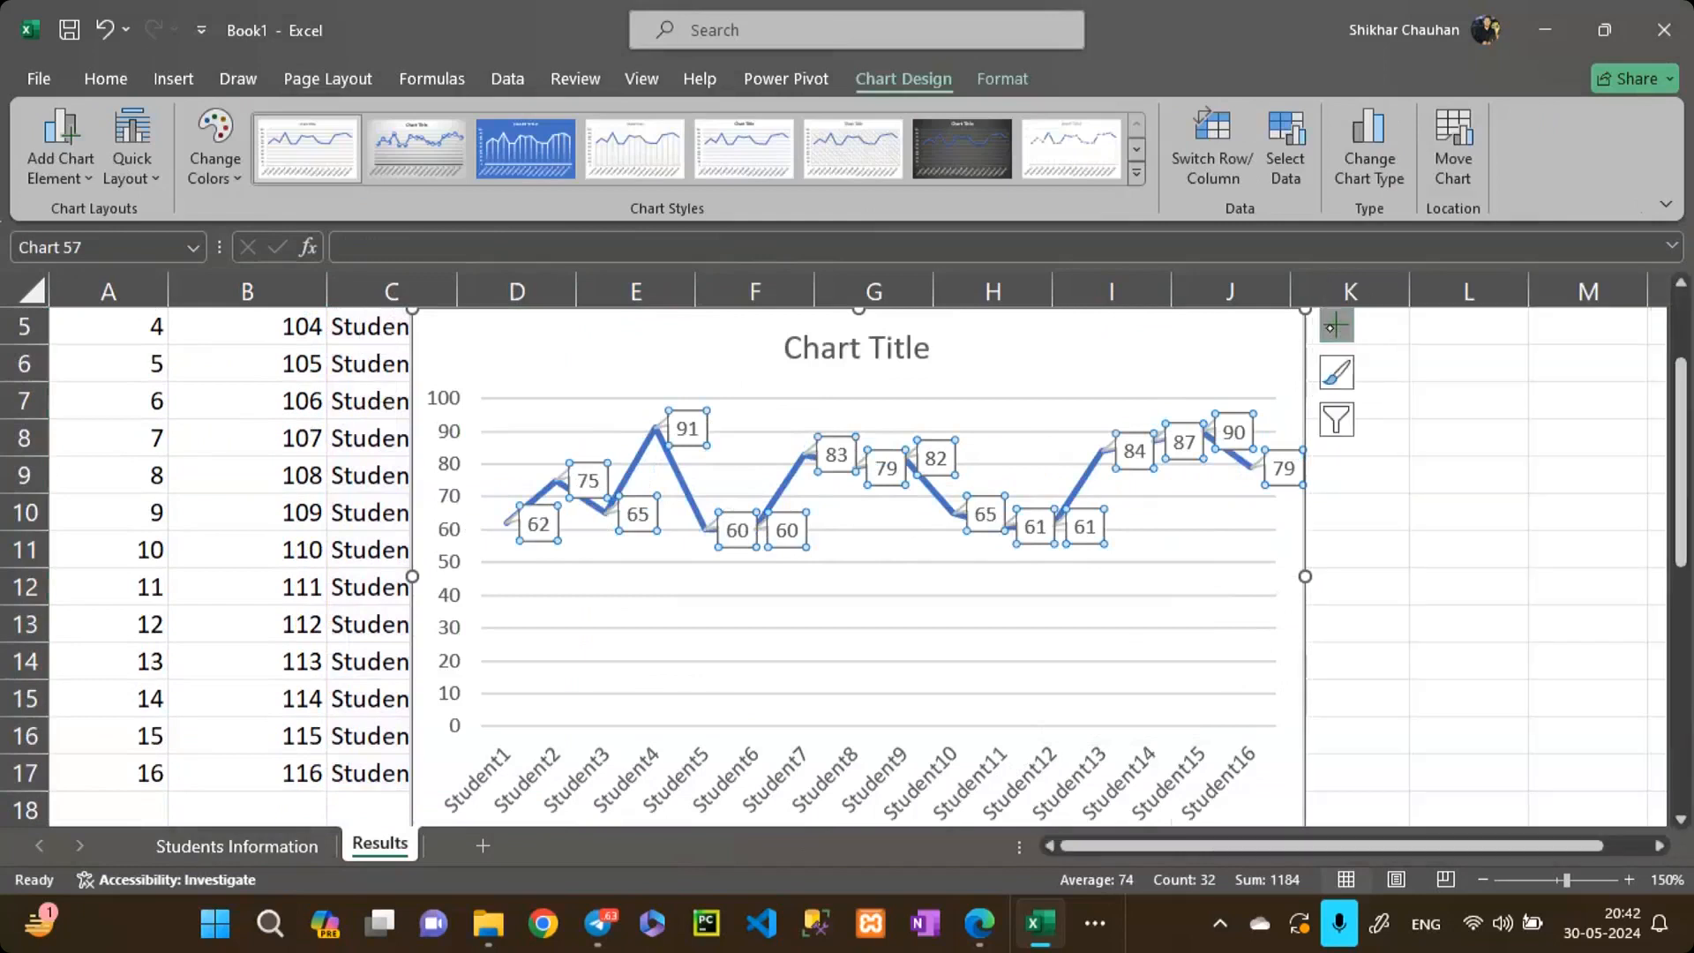
Step: Try several preset chart styles on the line chart, including the blue, bold-title and light vertical-line designs
click(1337, 325)
click(1337, 373)
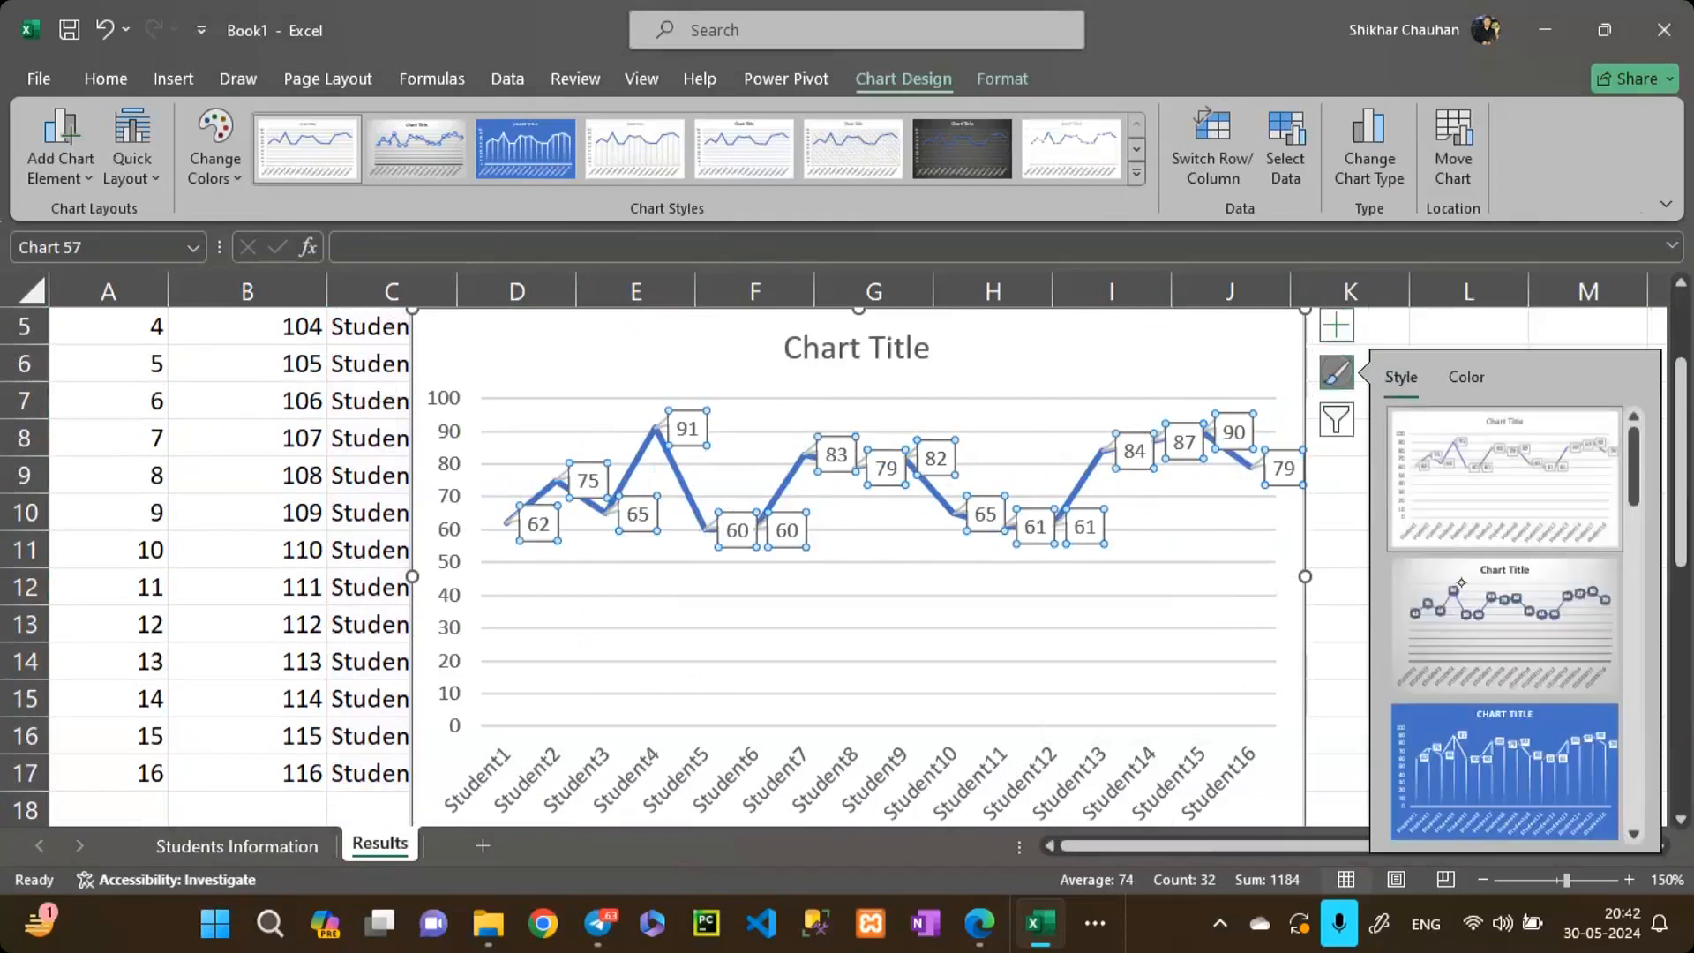
click(1492, 761)
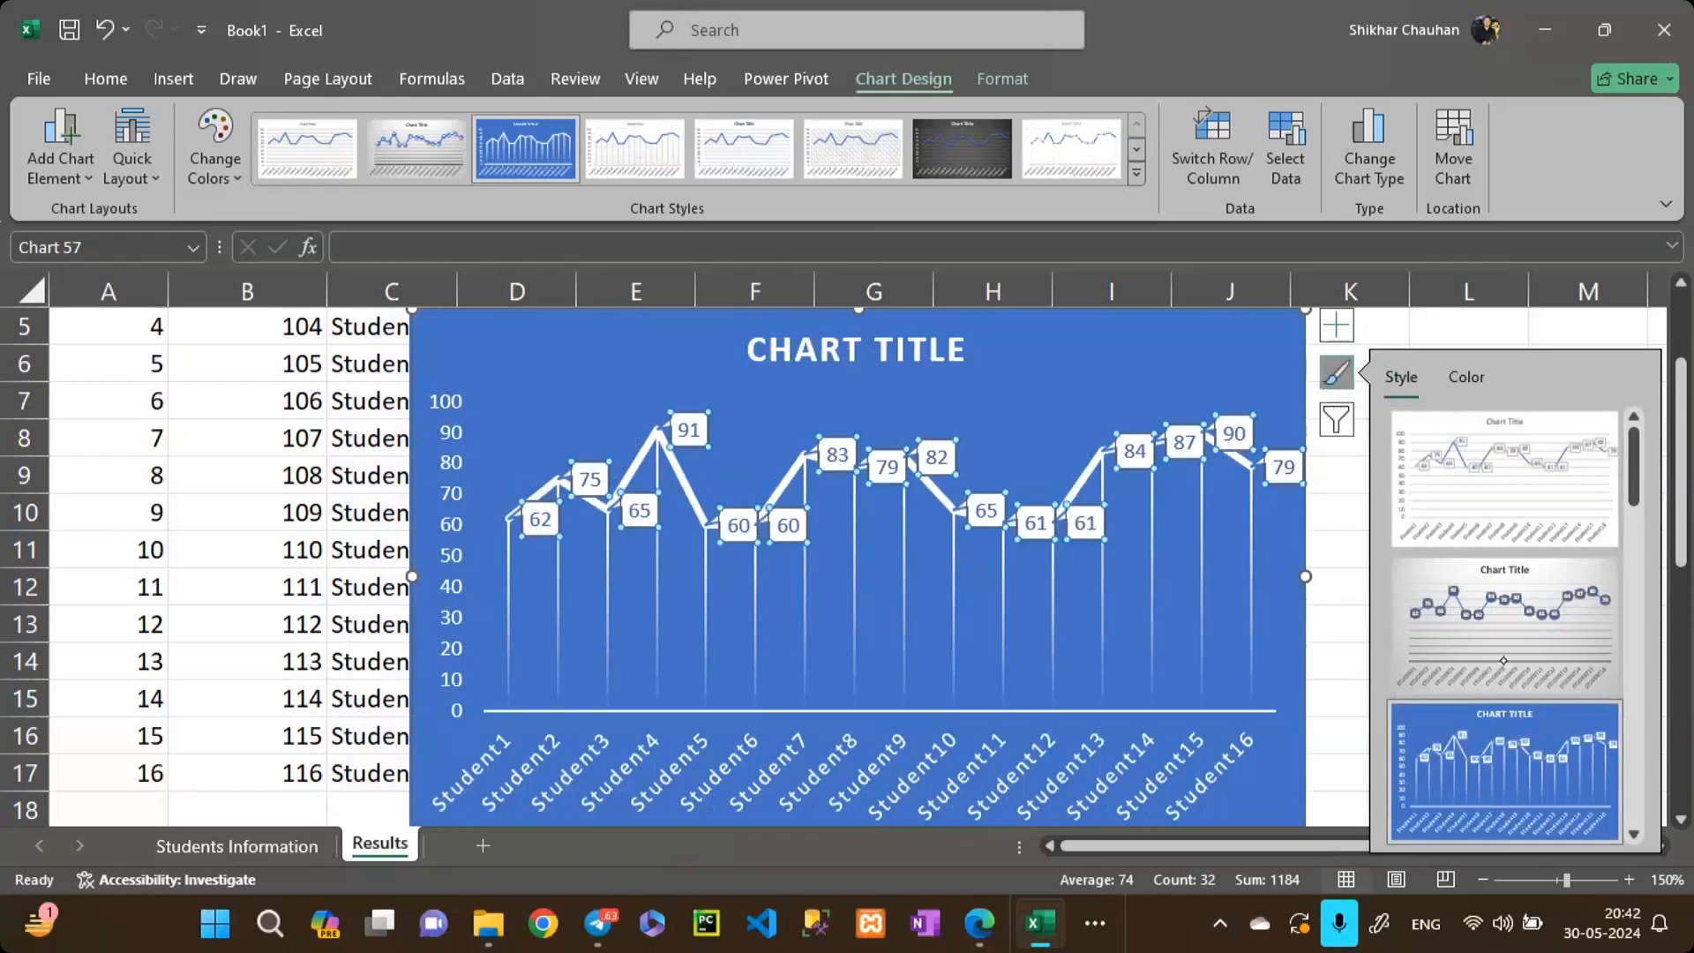
scroll(1512, 629, down, 3)
click(1491, 741)
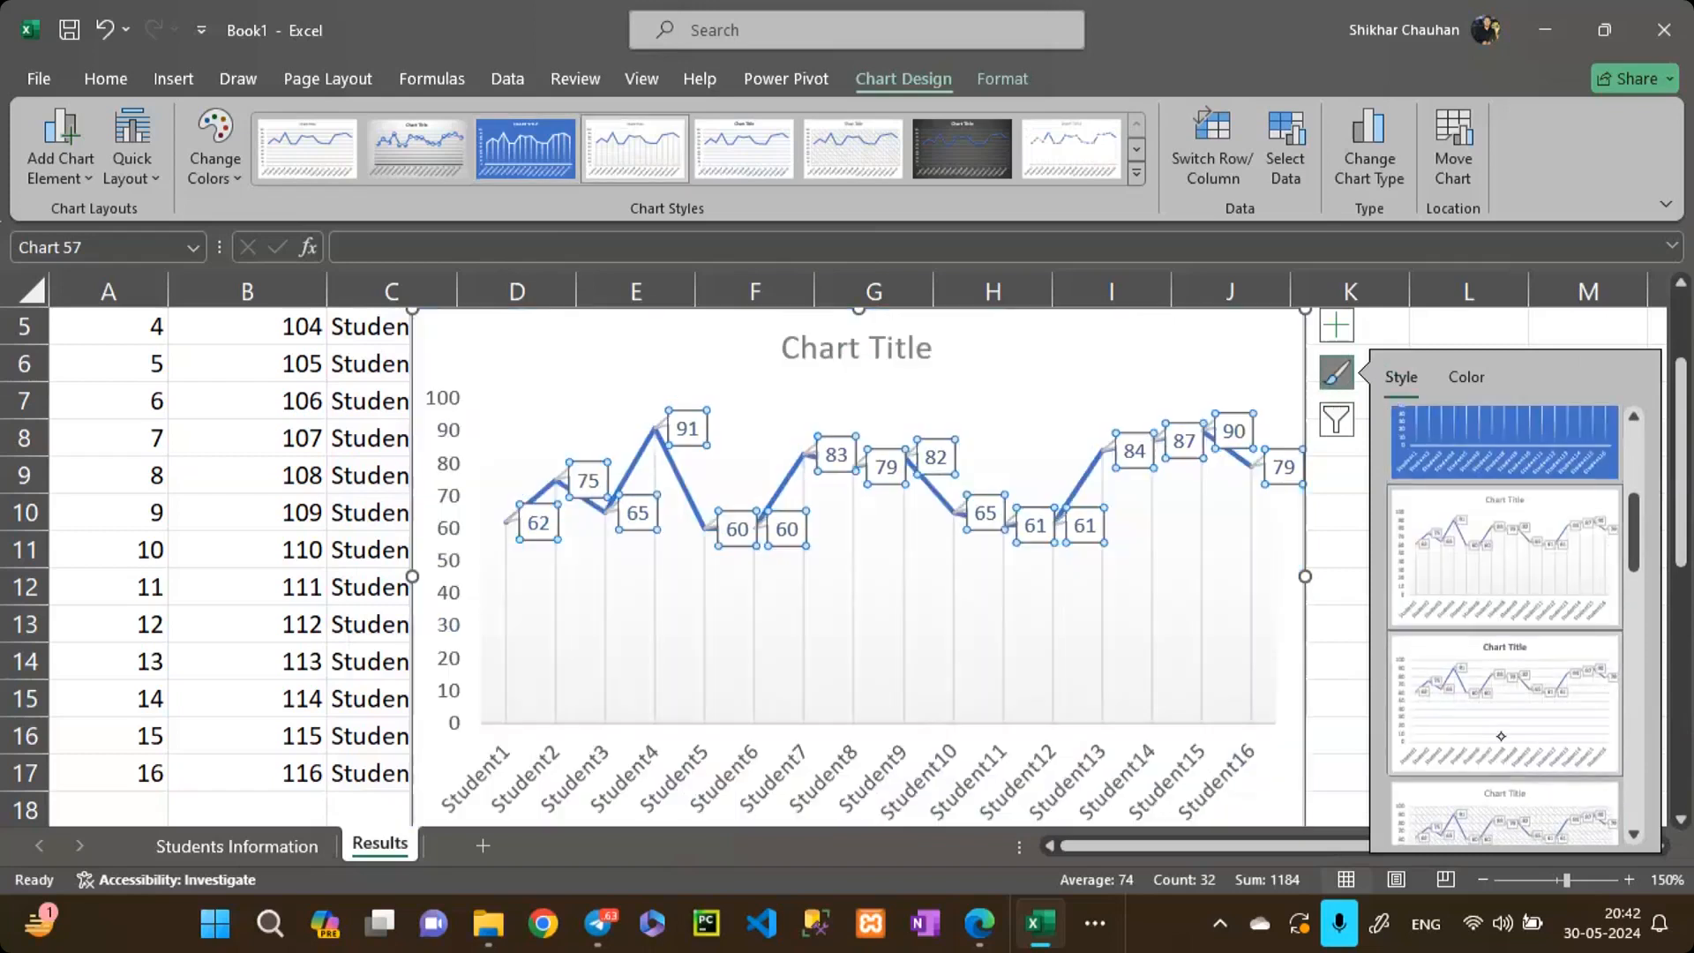
scroll(1485, 745, down, 3)
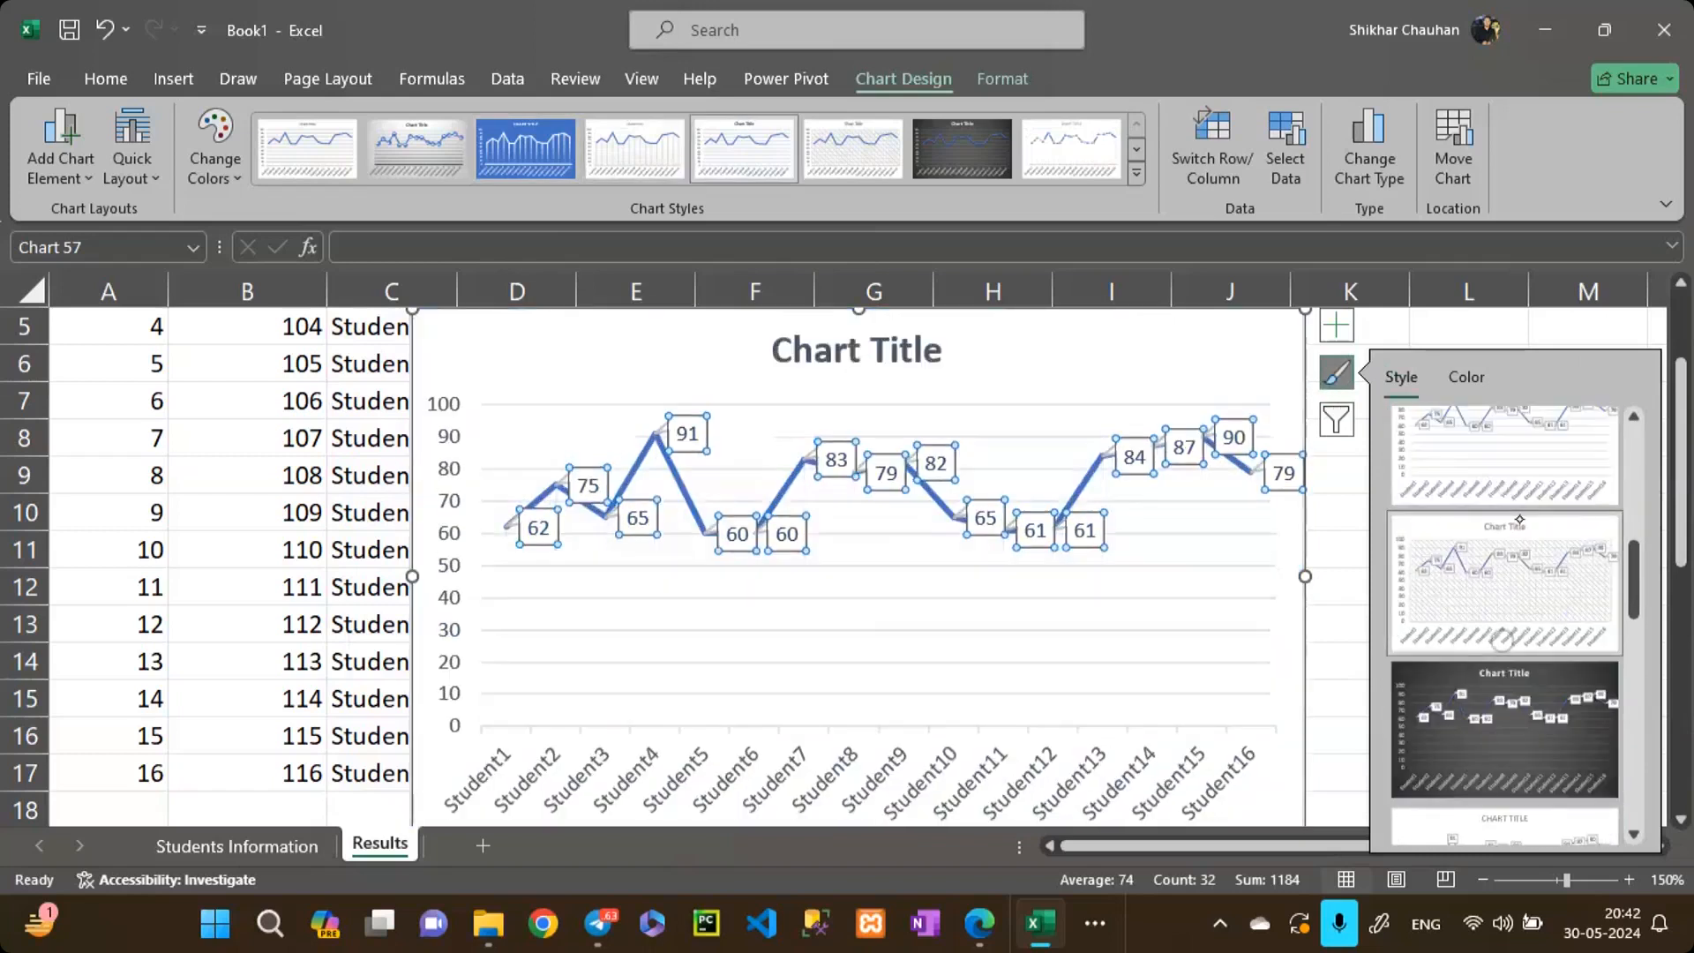
scroll(1520, 520, up, 3)
click(1528, 511)
scroll(1514, 593, down, 5)
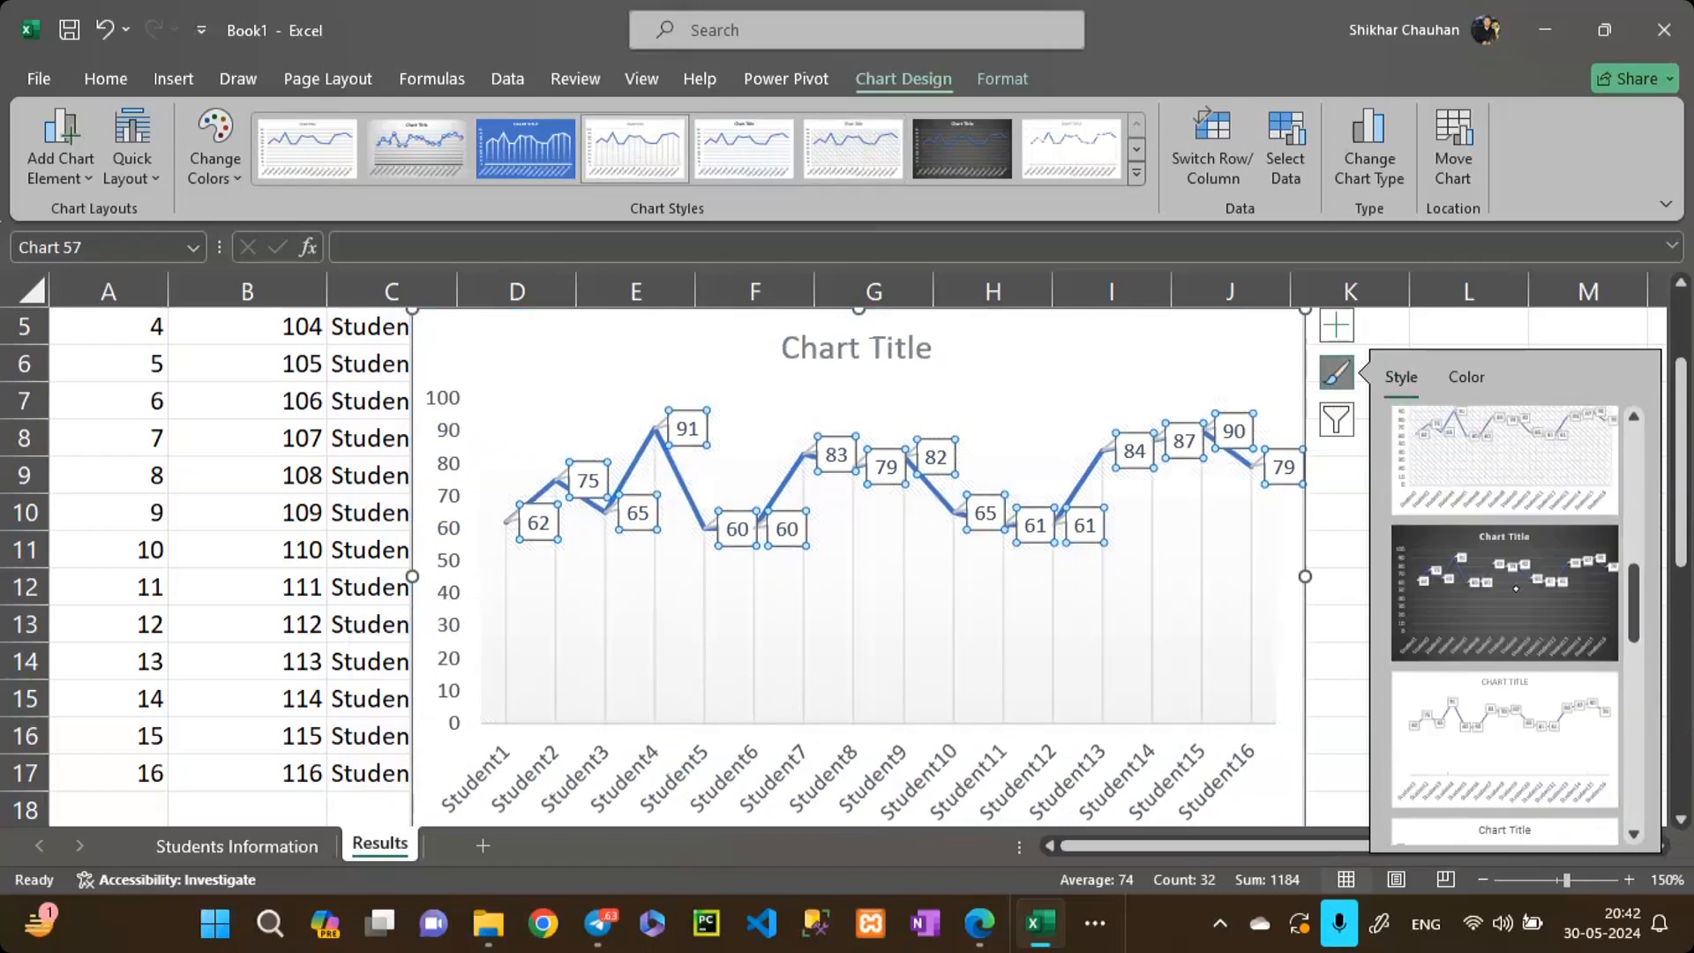
Step: Apply the blue preset style with drop lines and value labels sitting directly on the line chart's data points
scroll(1516, 588, down, 3)
scroll(1538, 643, down, 6)
click(1496, 649)
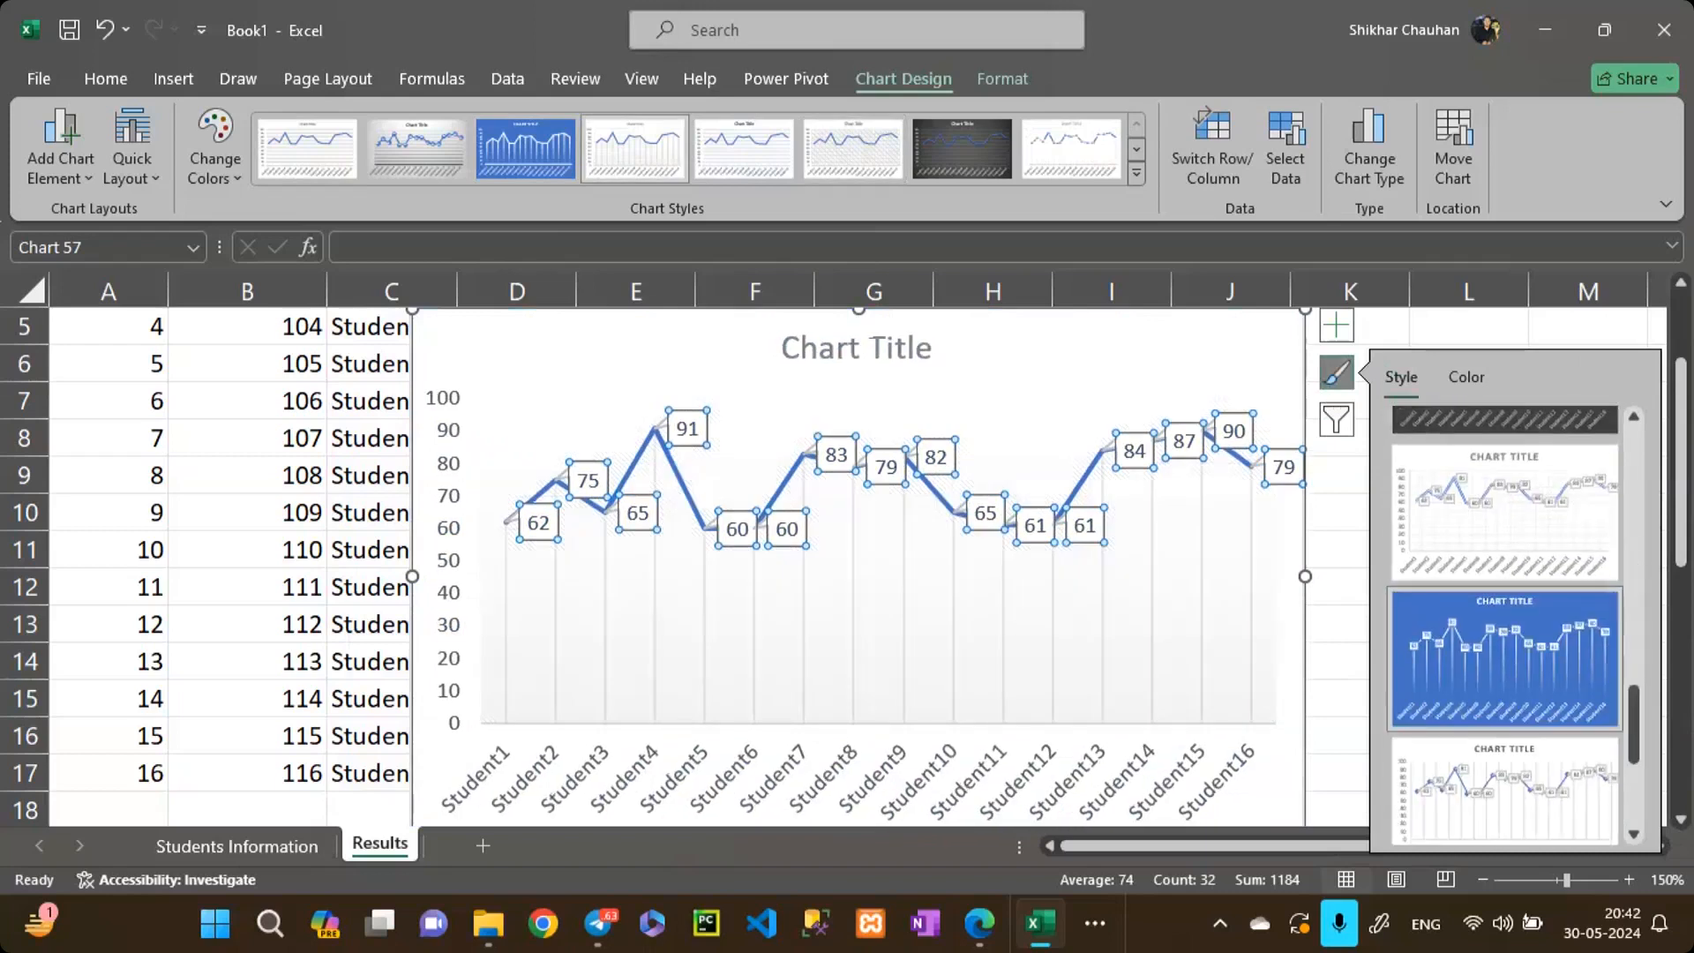
scroll(1494, 650, down, 2)
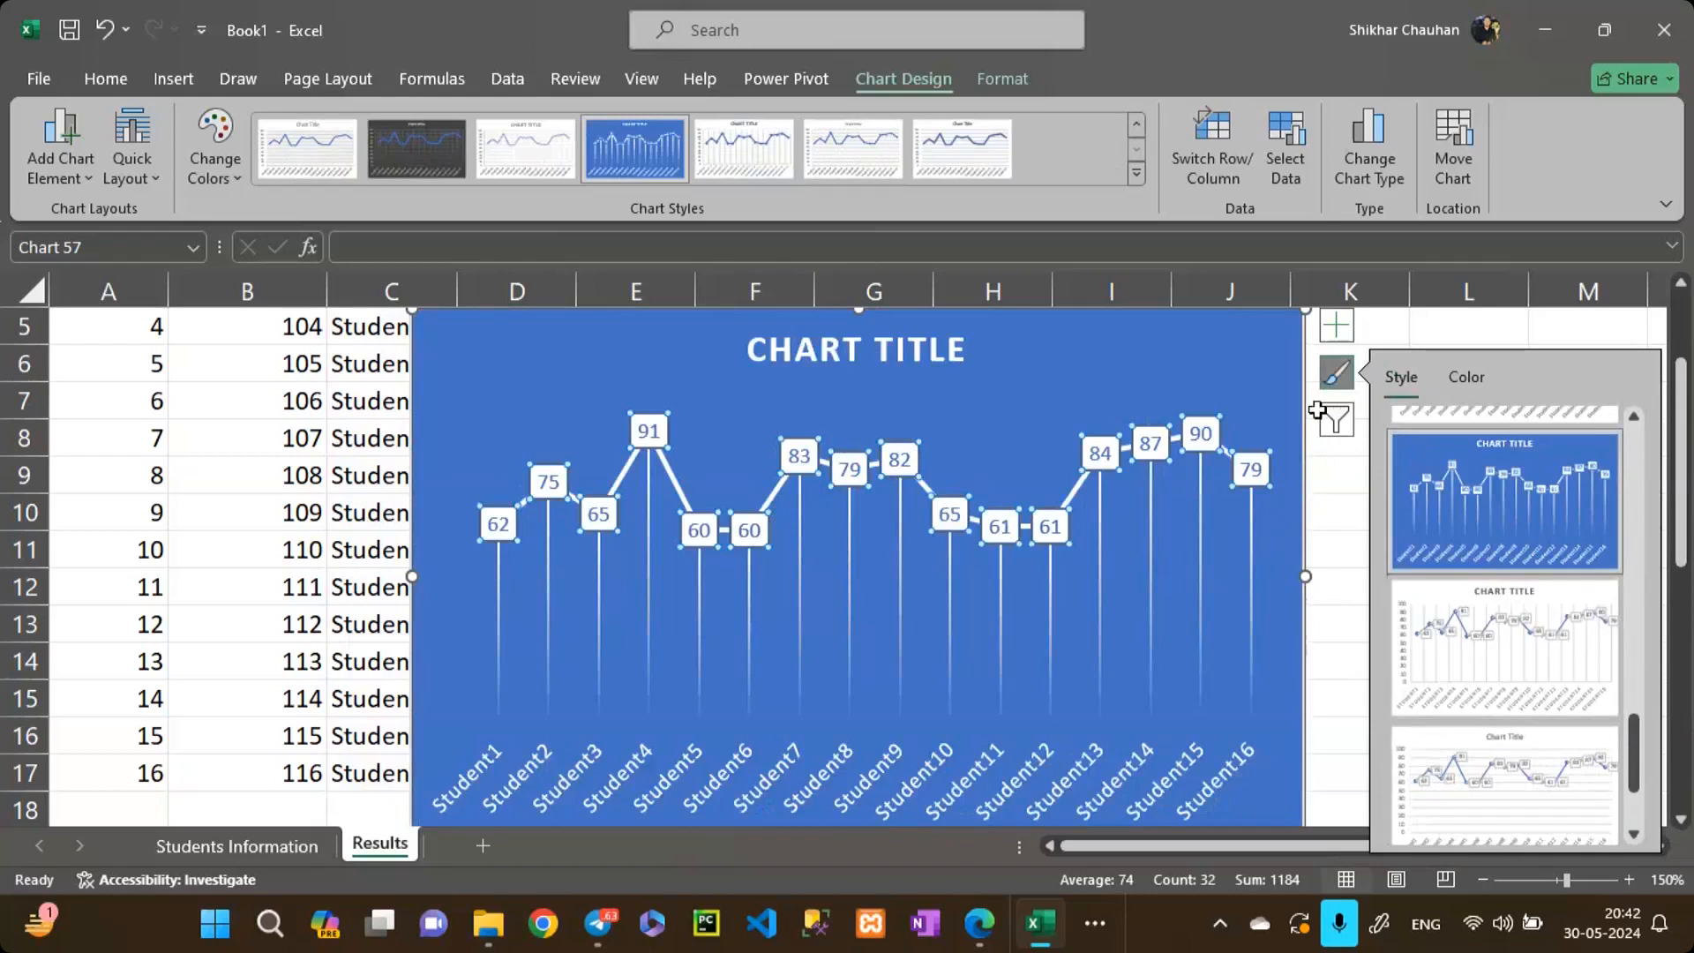
Step: Add primary major horizontal and vertical gridlines and a legend to the line chart
click(1337, 326)
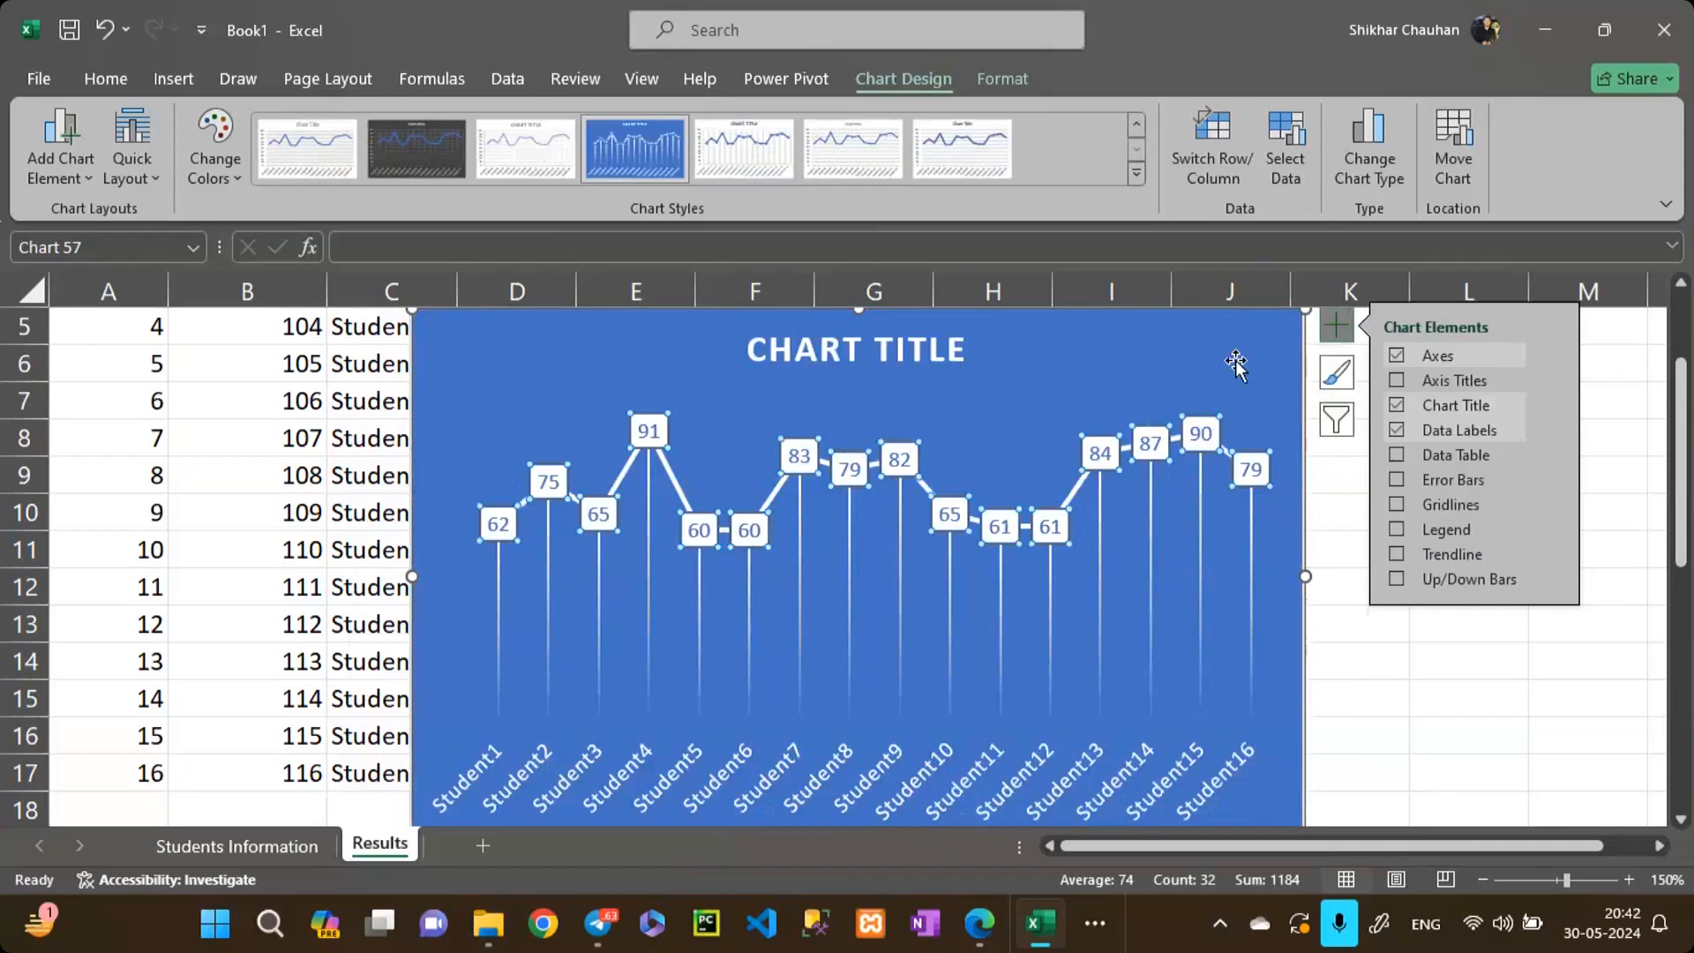
click(1417, 506)
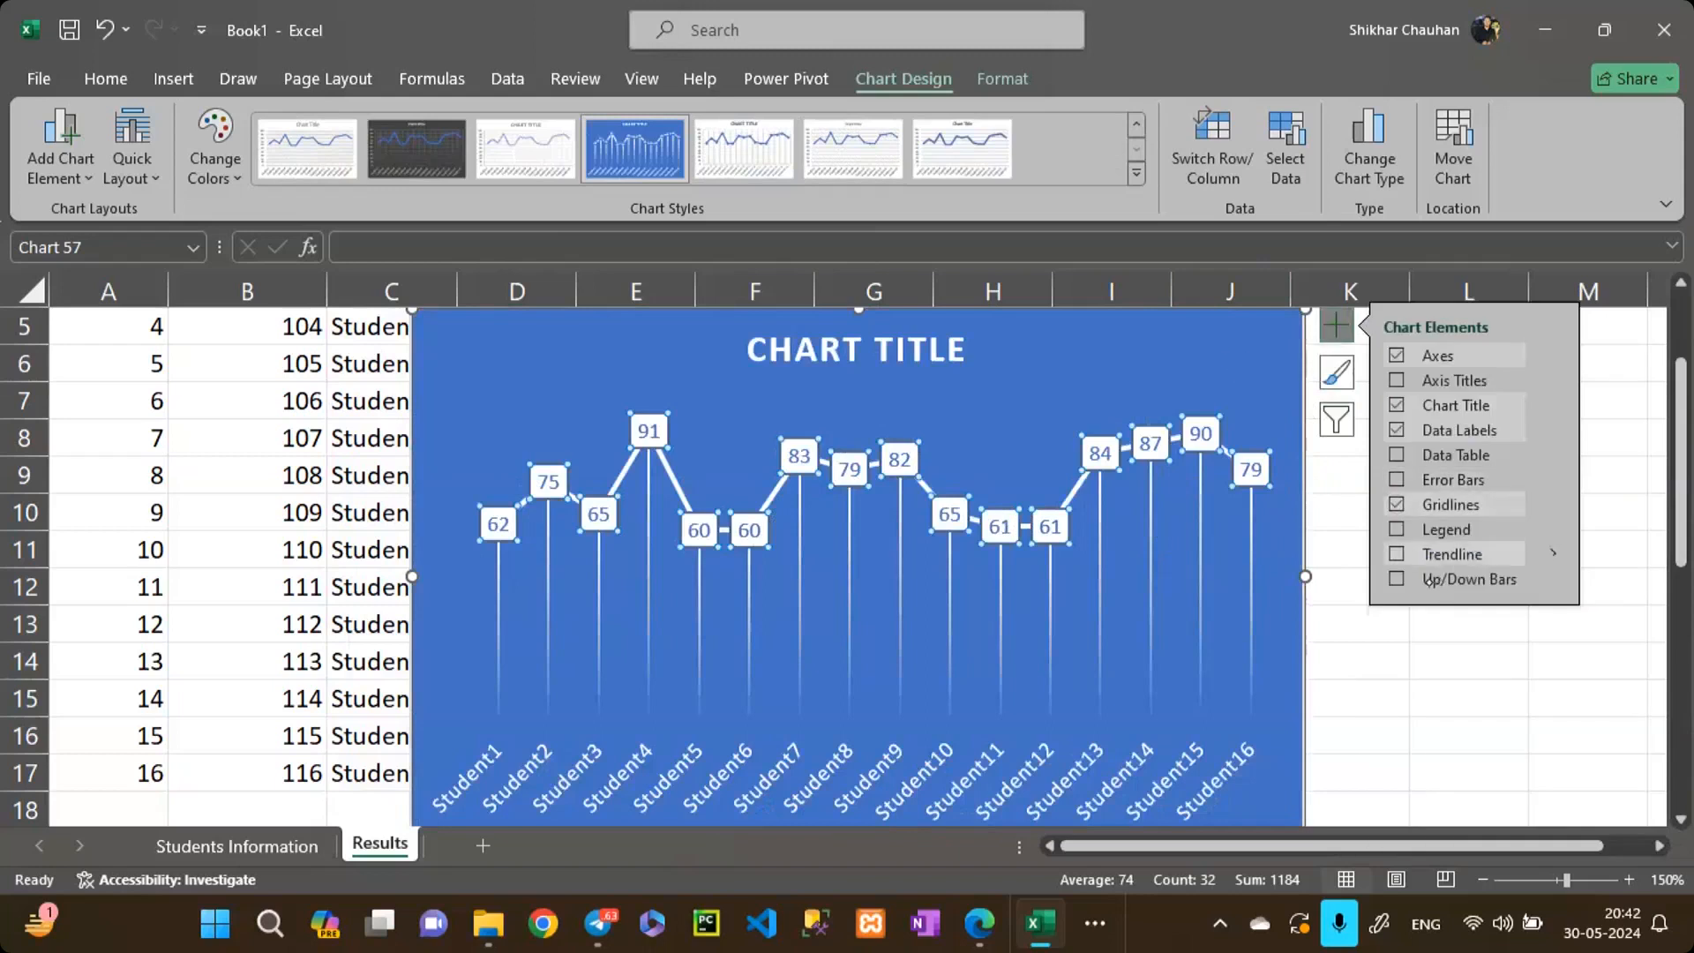
click(1553, 504)
click(1264, 533)
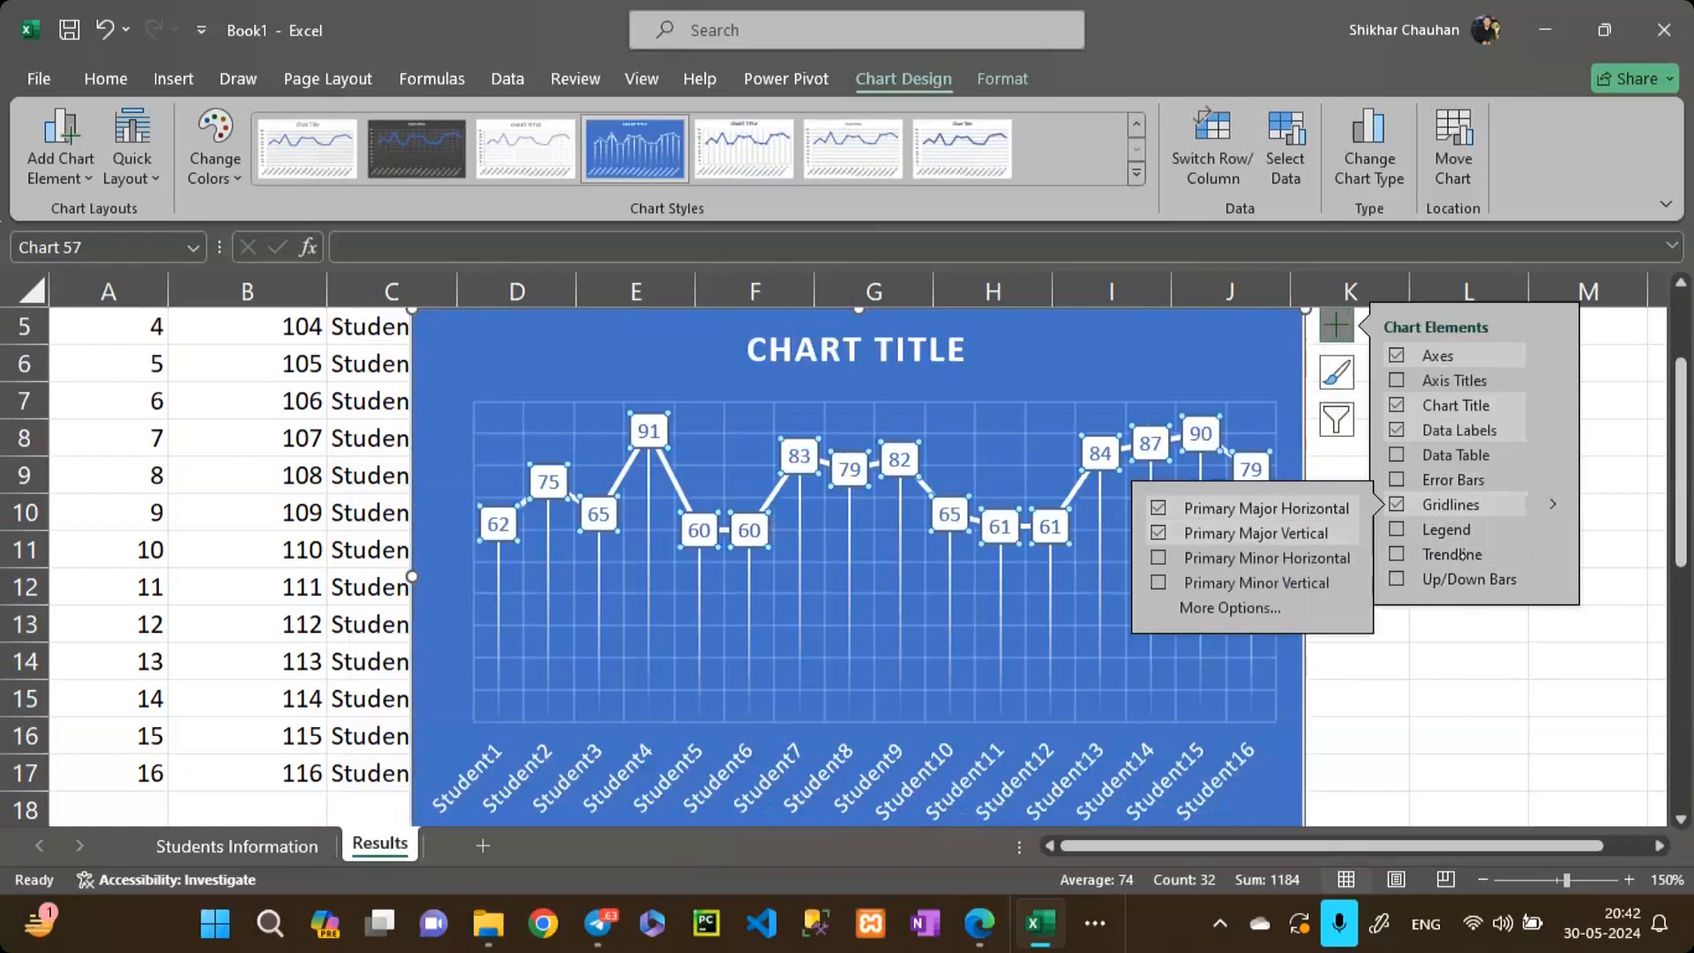
click(1447, 529)
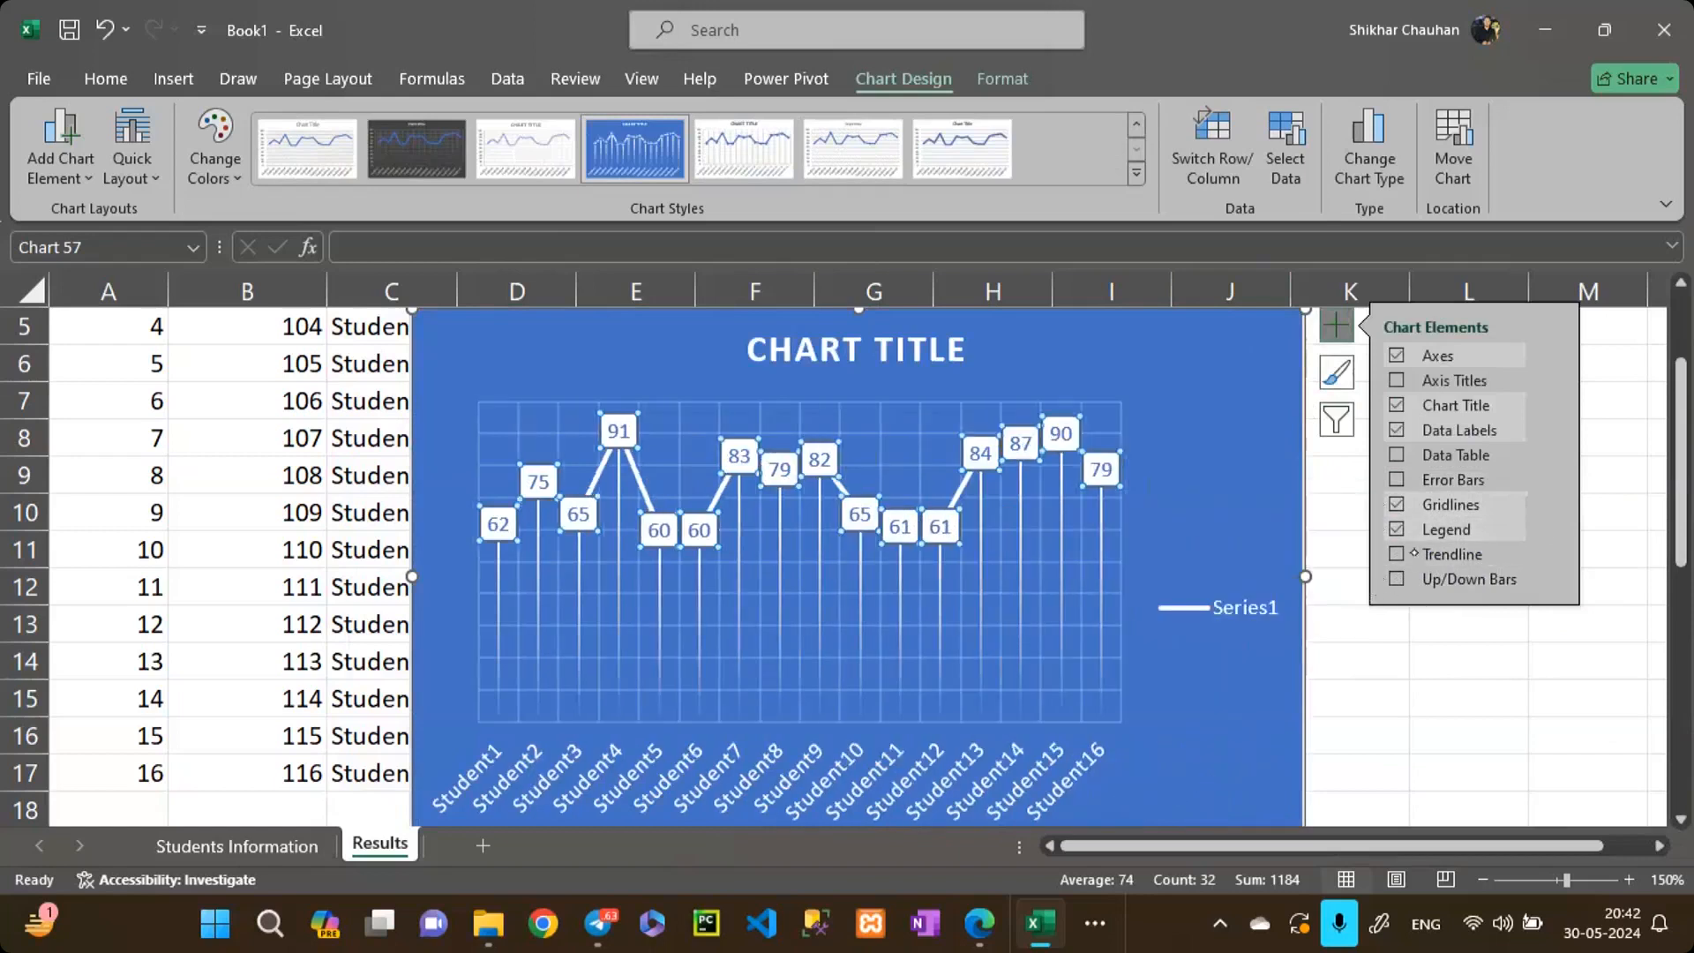
Step: Add a linear trendline to the line chart and remove it again to compare both versions
click(1412, 554)
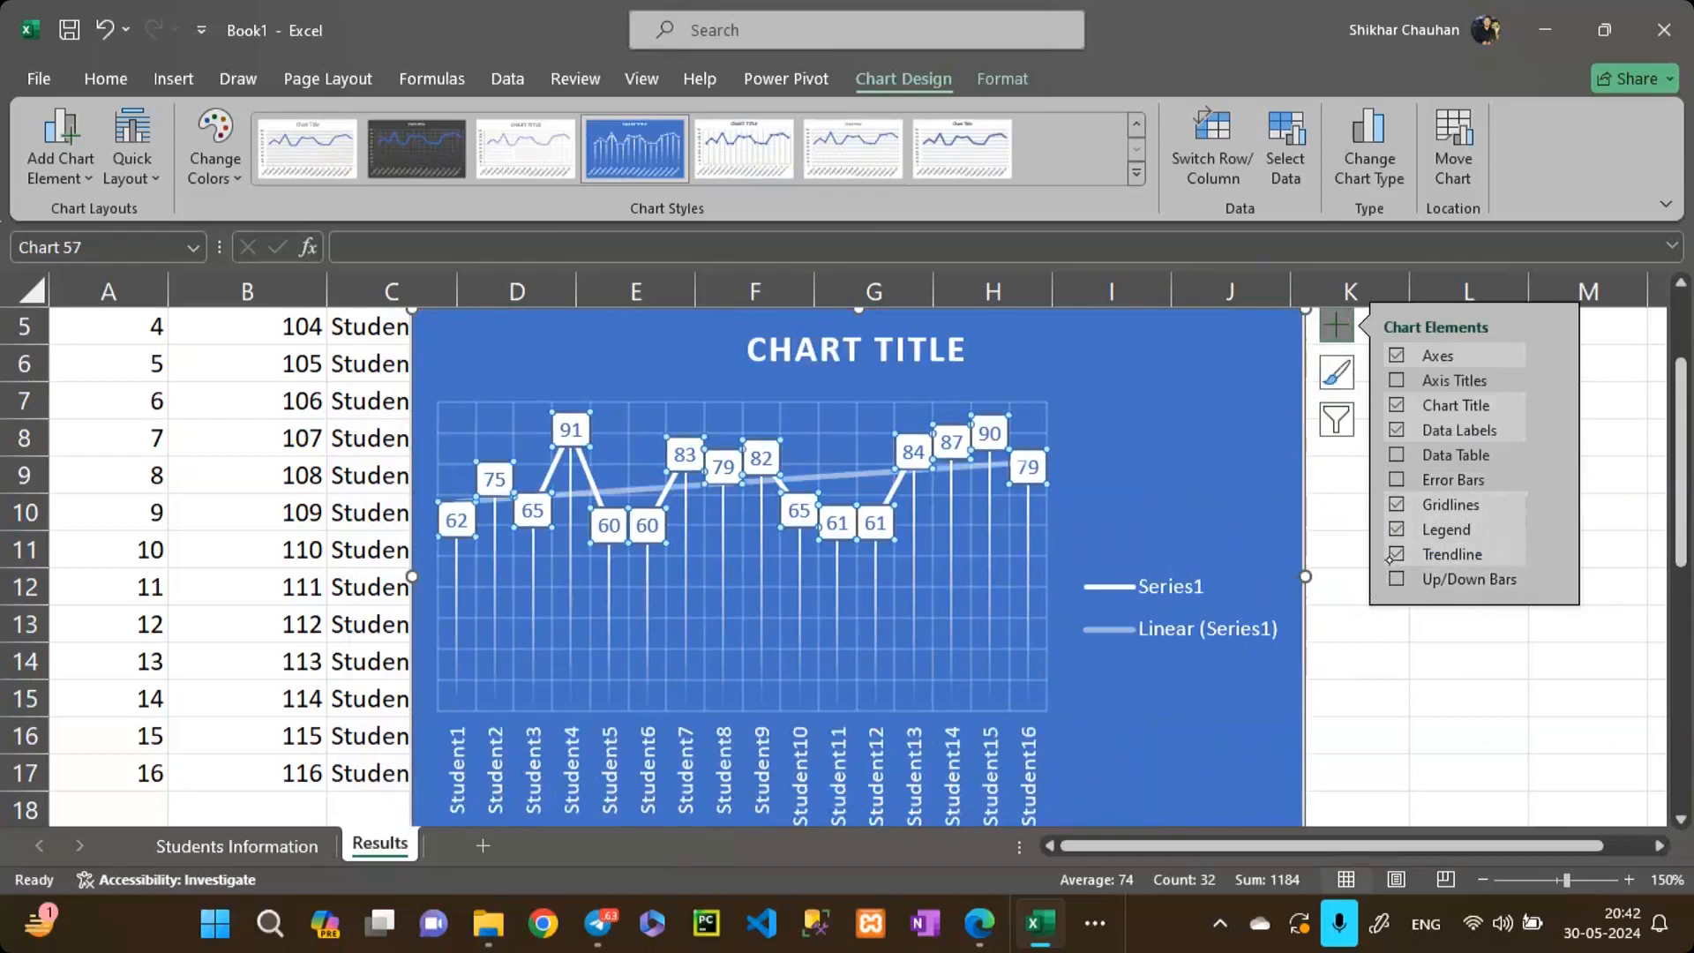
click(1396, 555)
click(1396, 555)
click(1396, 554)
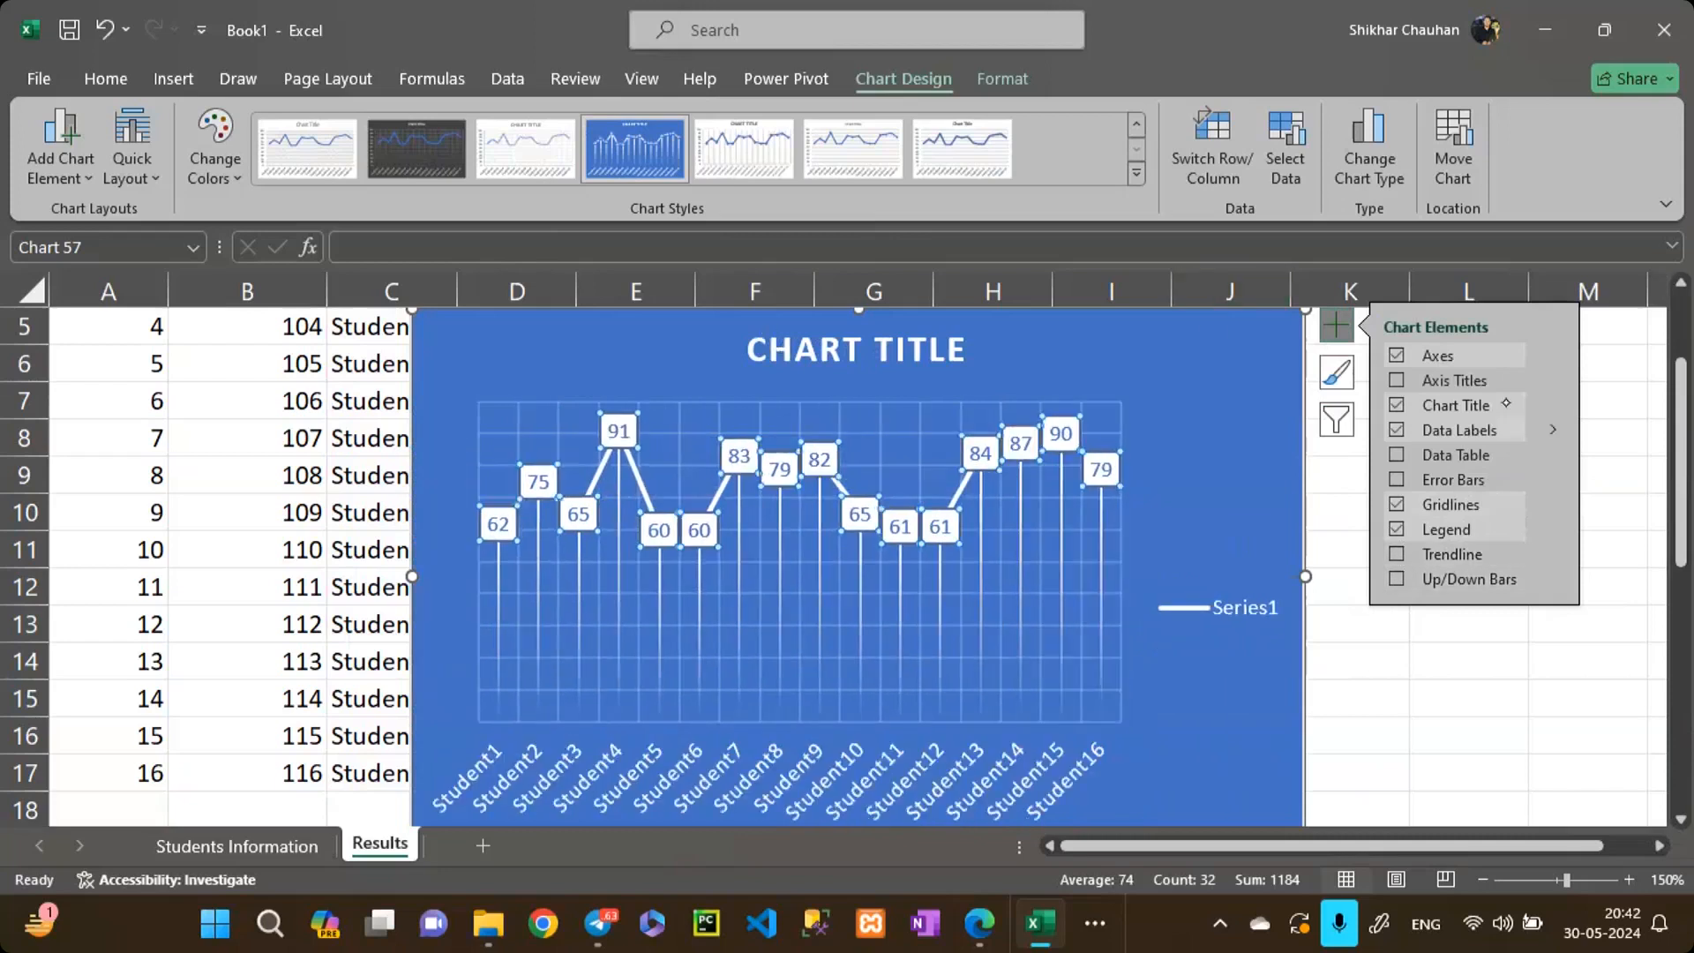
click(1599, 413)
Step: Delete the line chart and insert a 2-D pie chart from the student names and marks in C2:D17
click(1255, 447)
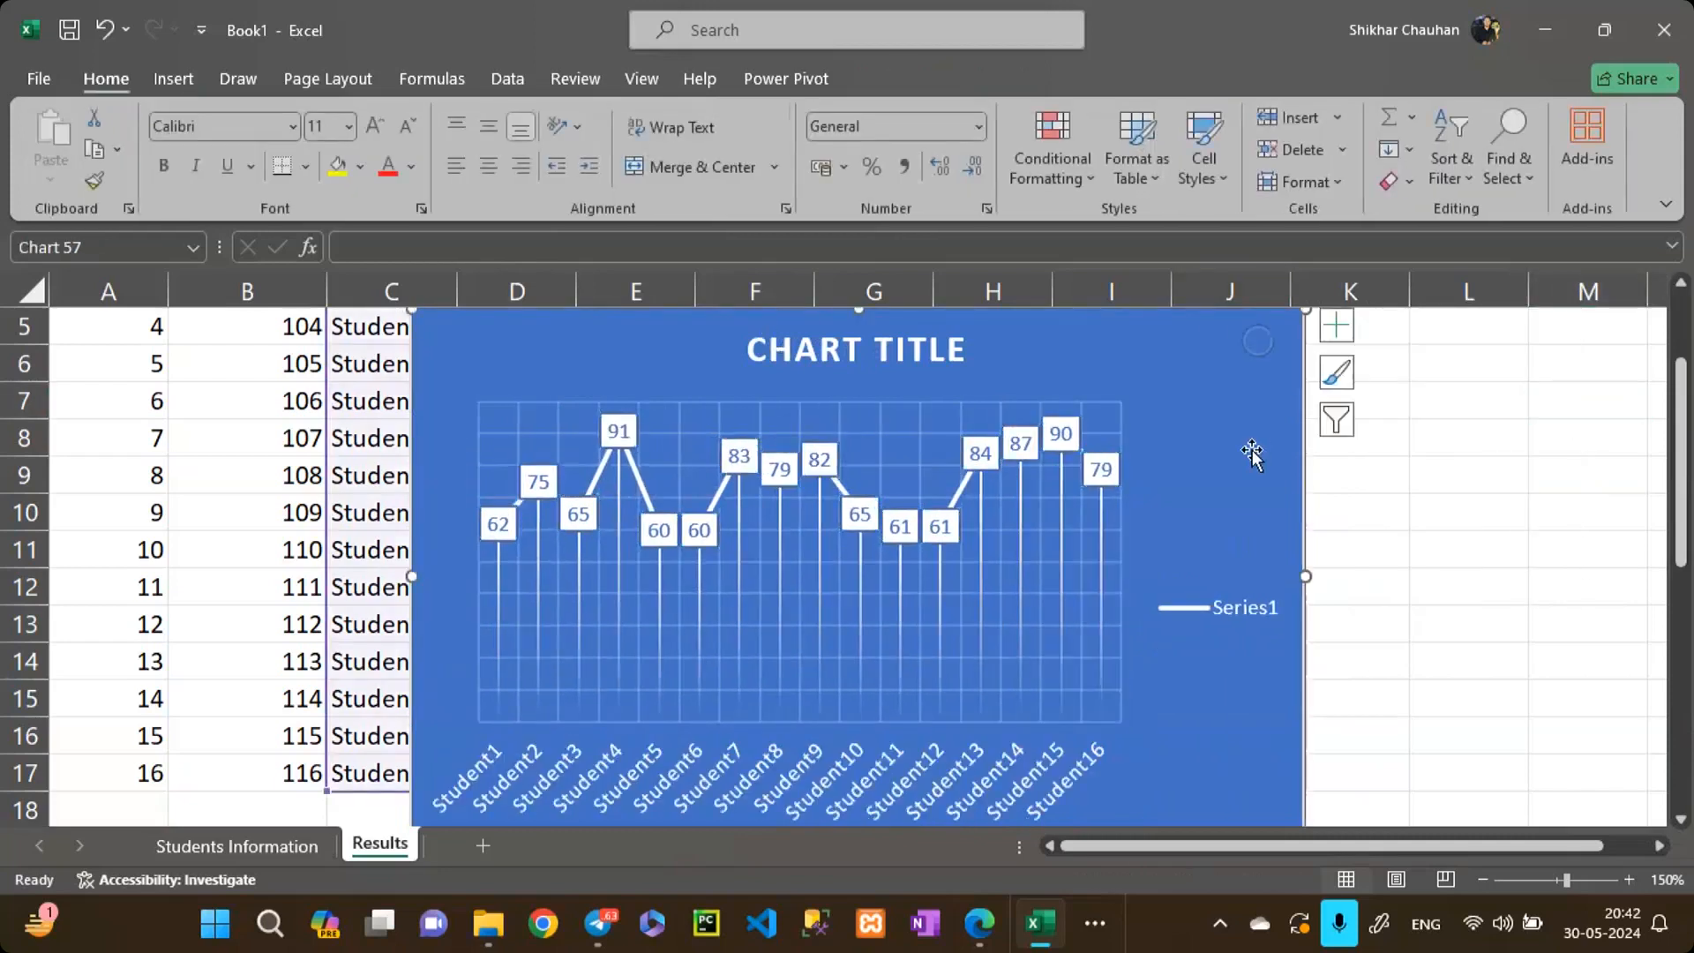
key(Delete)
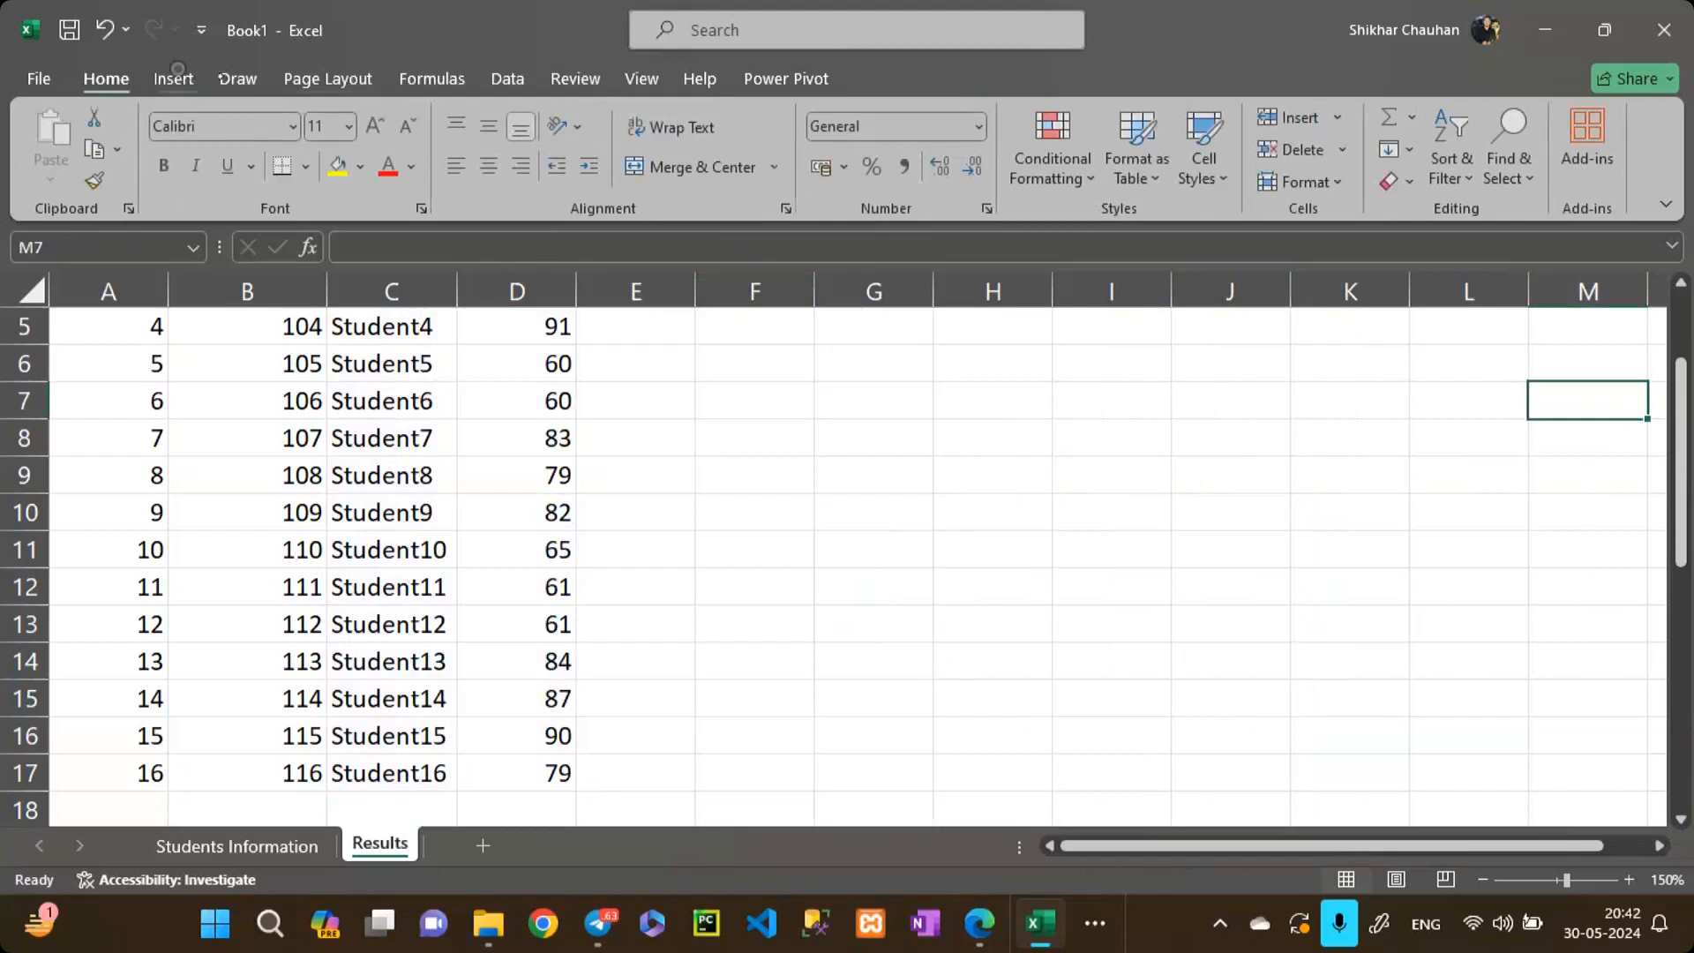
click(175, 76)
scroll(352, 382, up, 2)
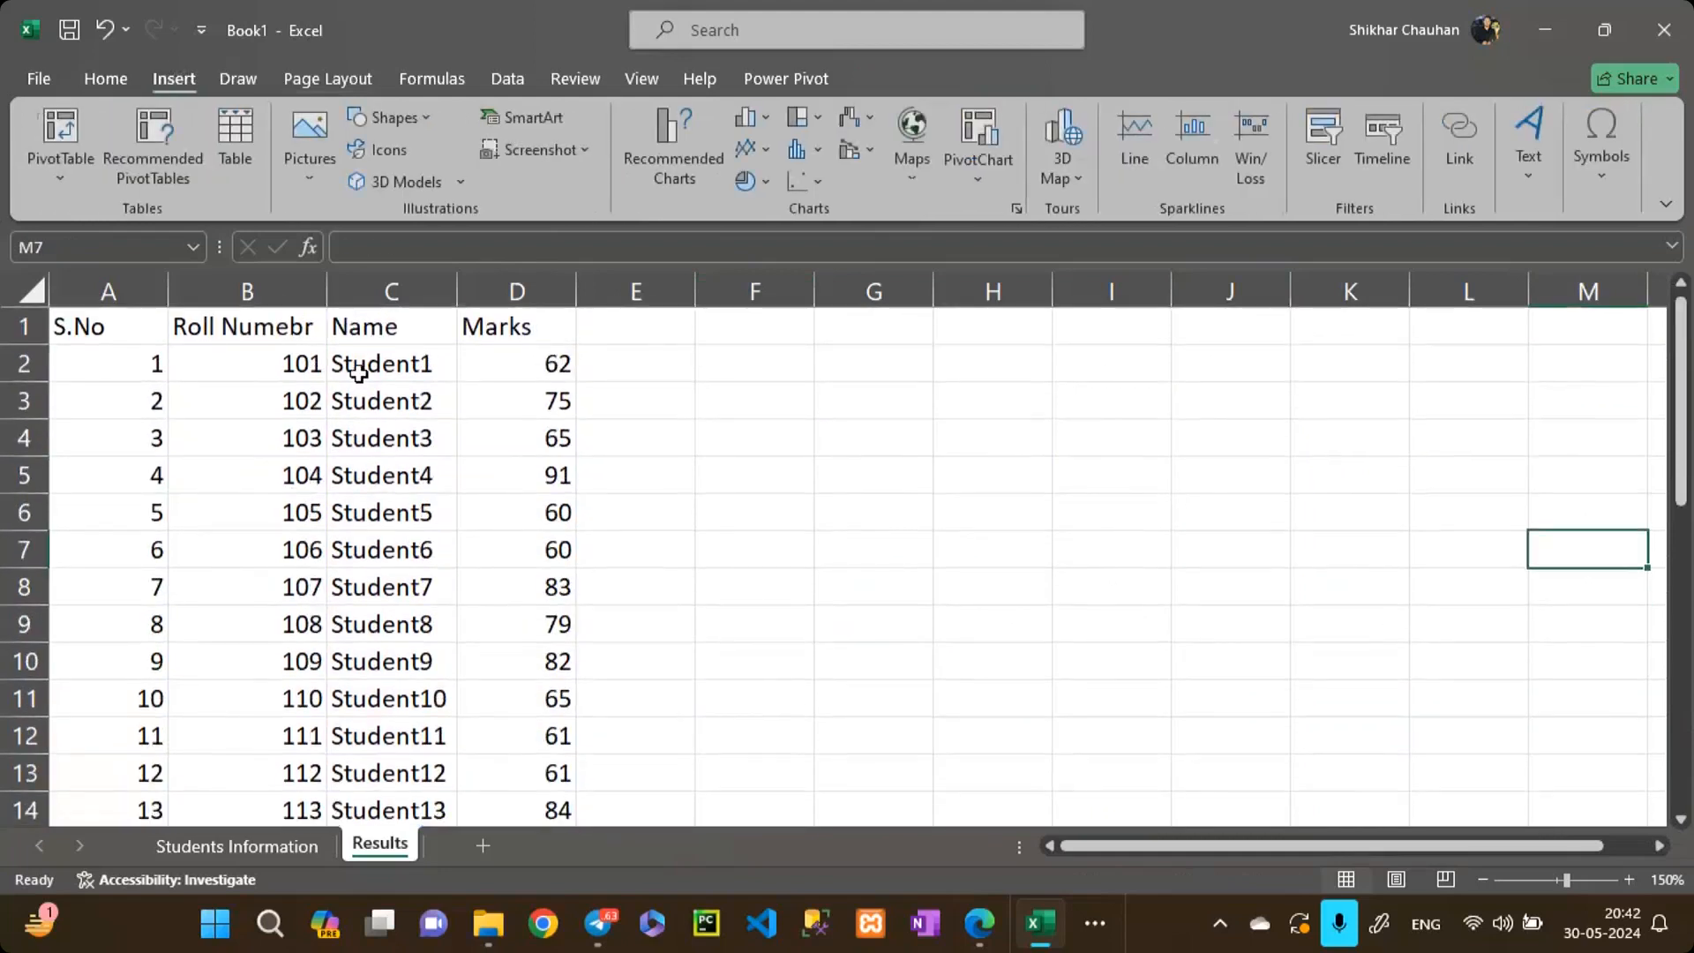
click(357, 372)
key(shift+Right)
key(ctrl+shift+Down)
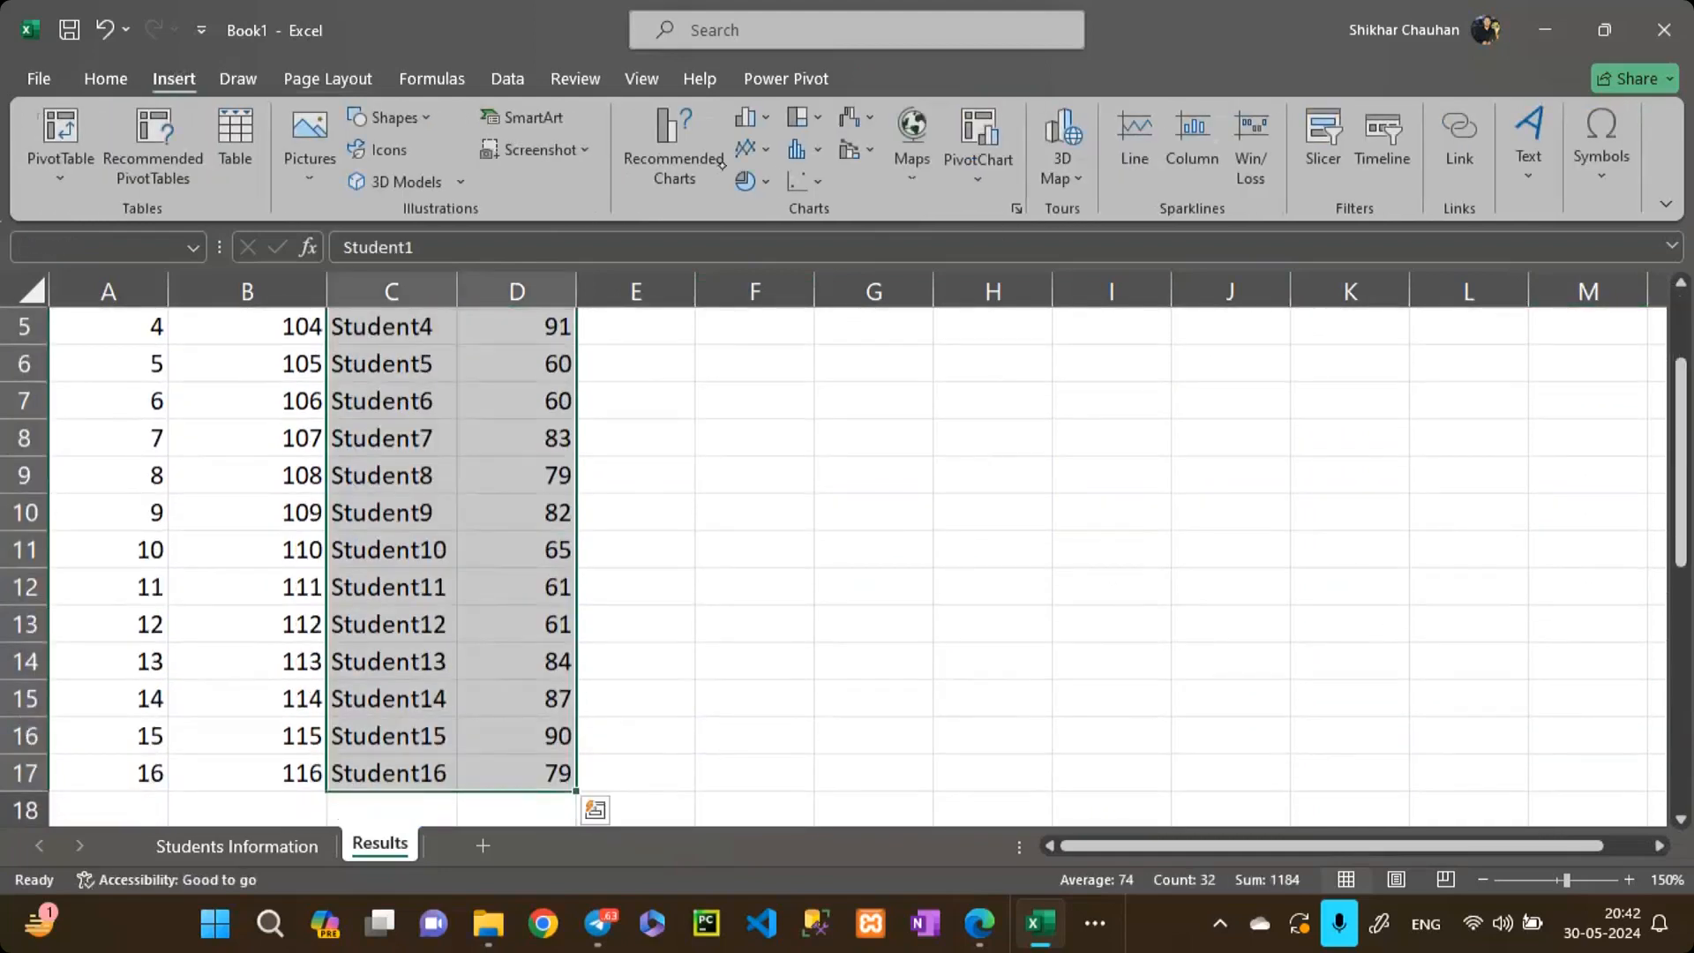
click(748, 181)
click(781, 258)
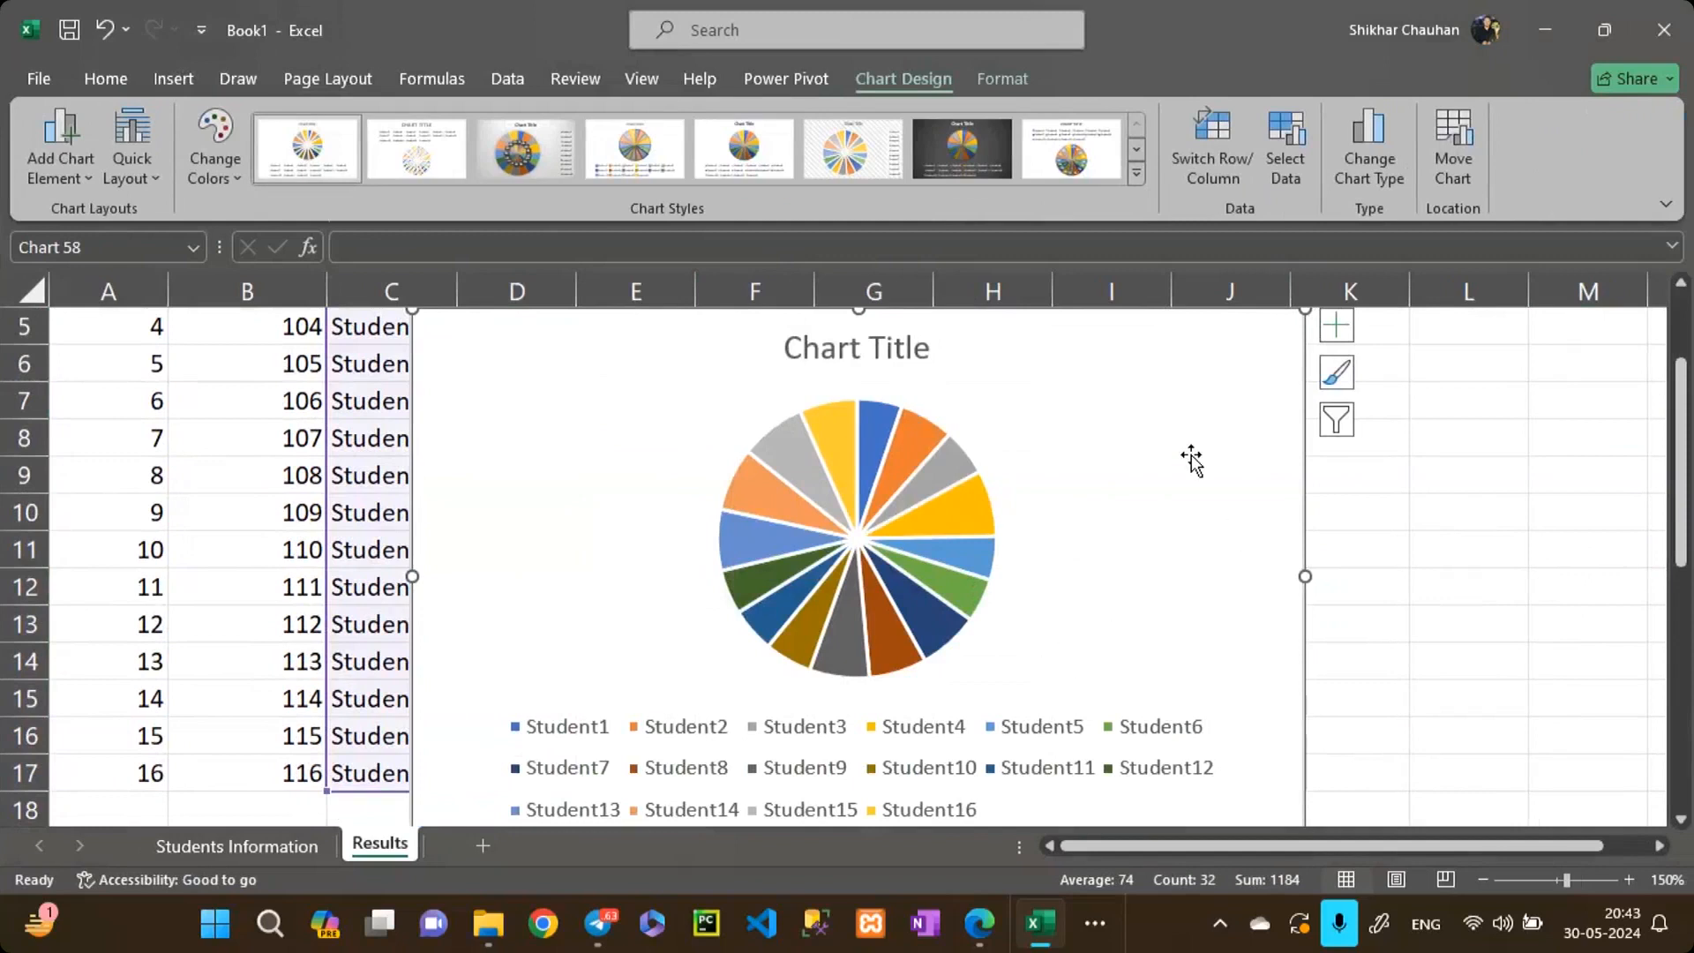
Step: Delete the student marks pie chart and list Python, C++ and Java in cells F3 to F5
key(Delete)
key(Right)
key(Right)
key(Right)
key(Down)
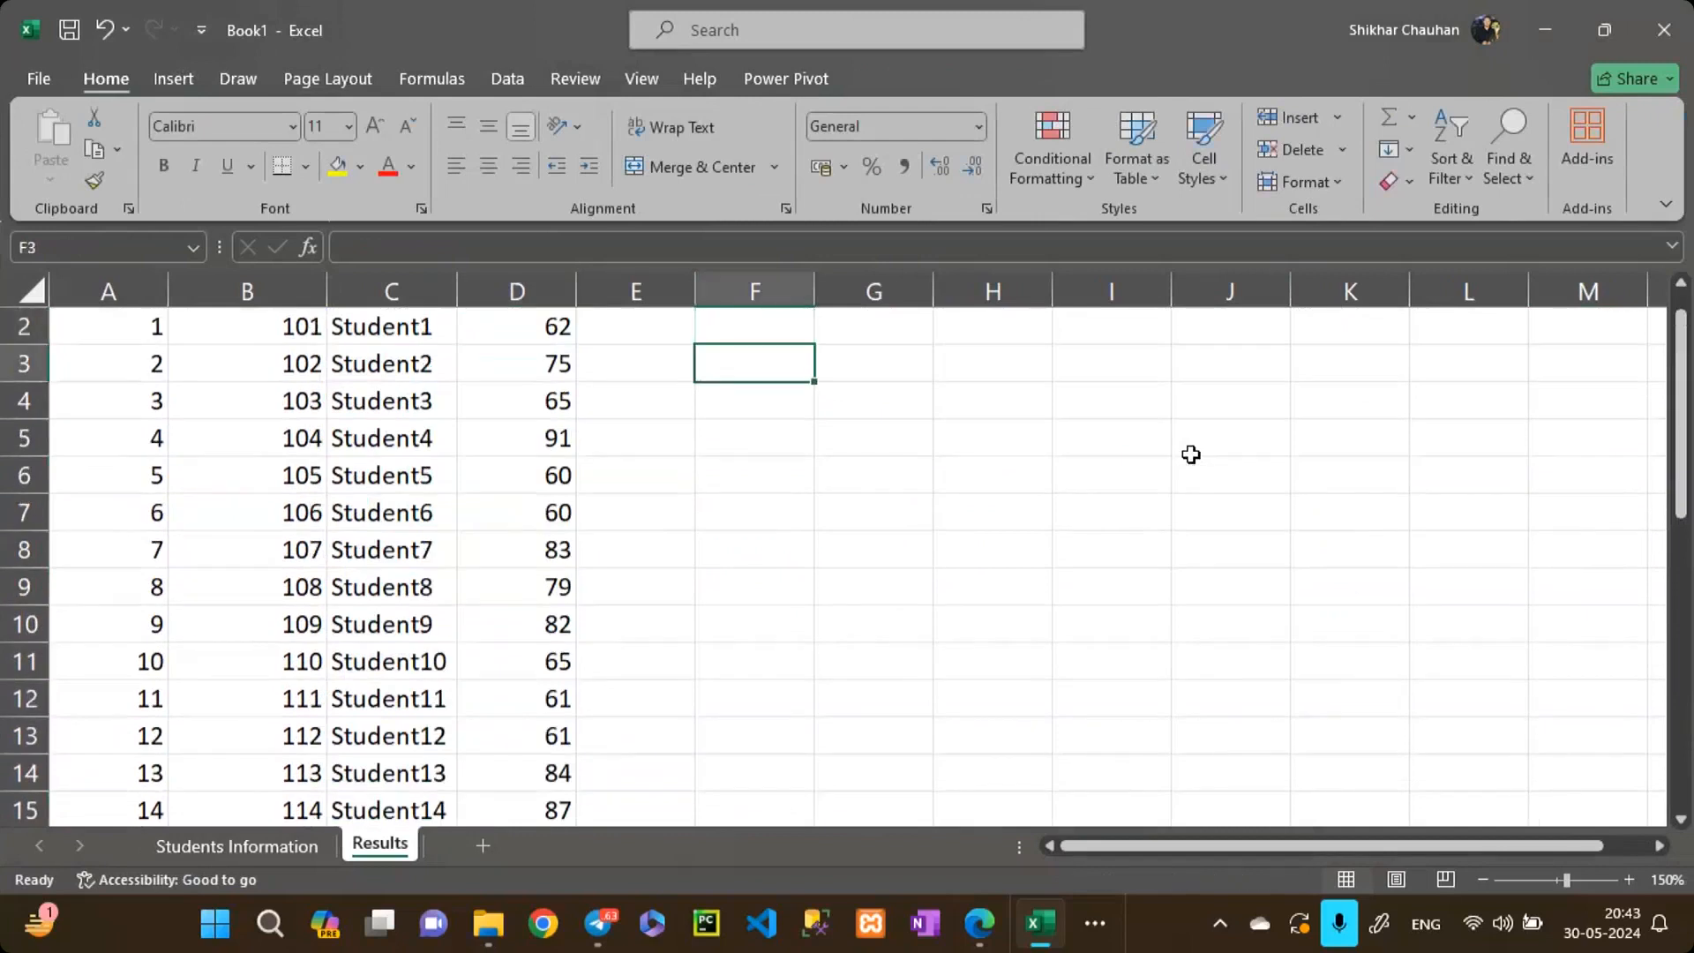
text(Python)
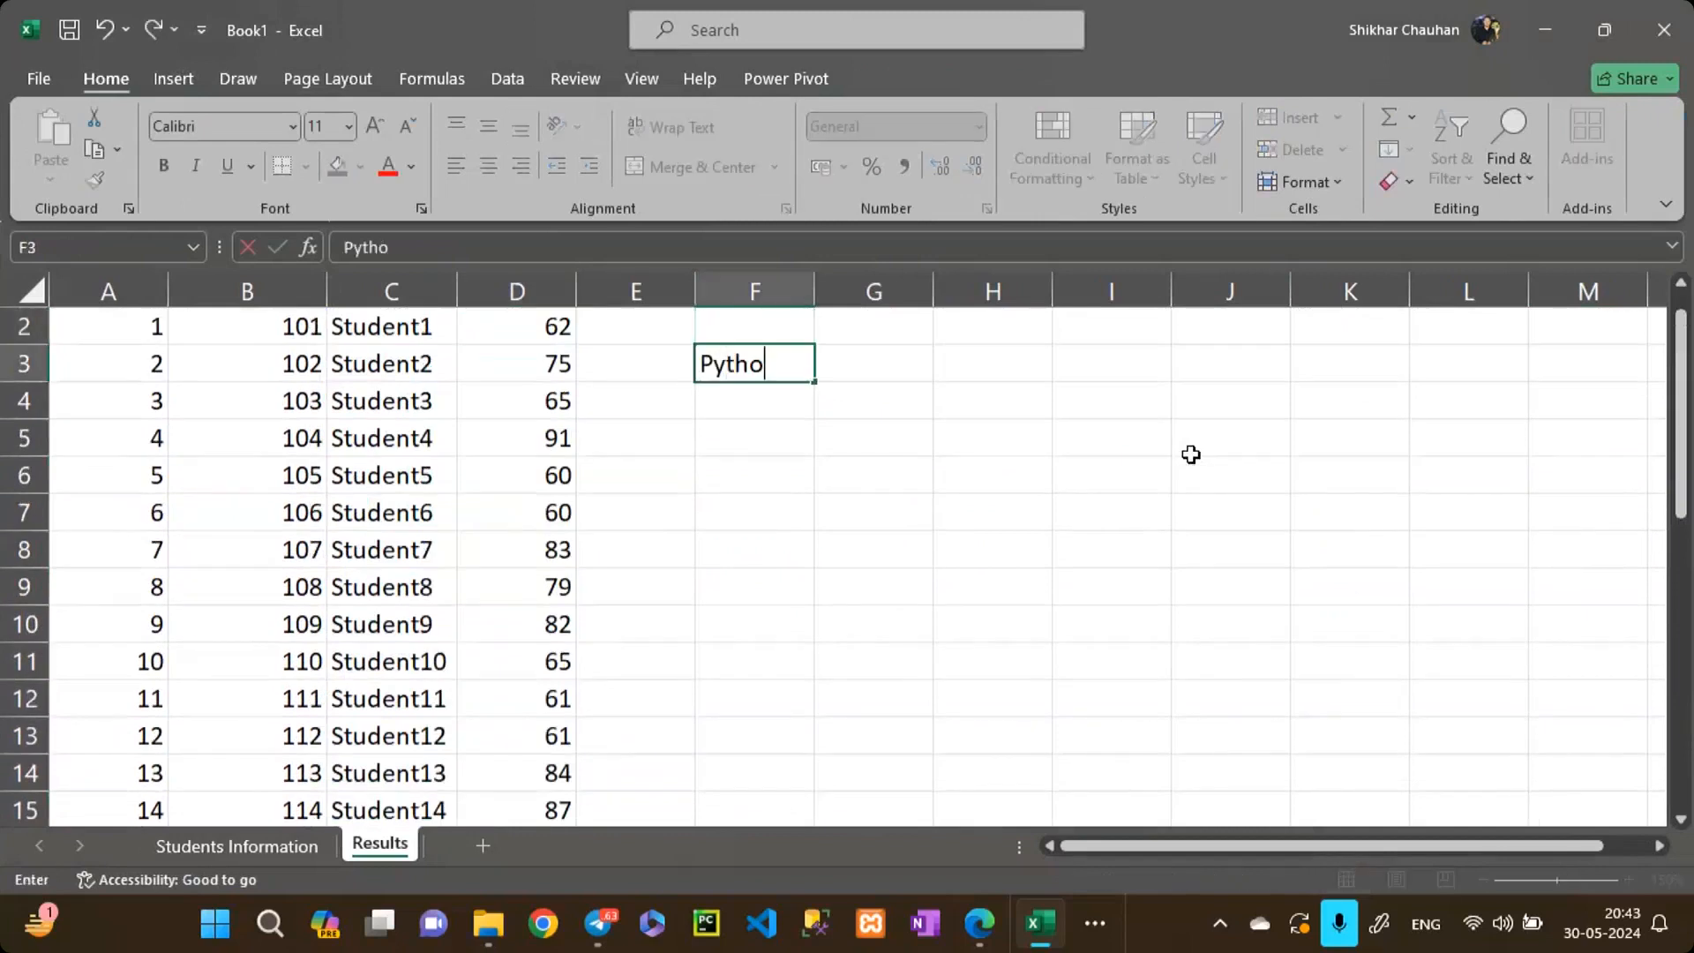
key(Return)
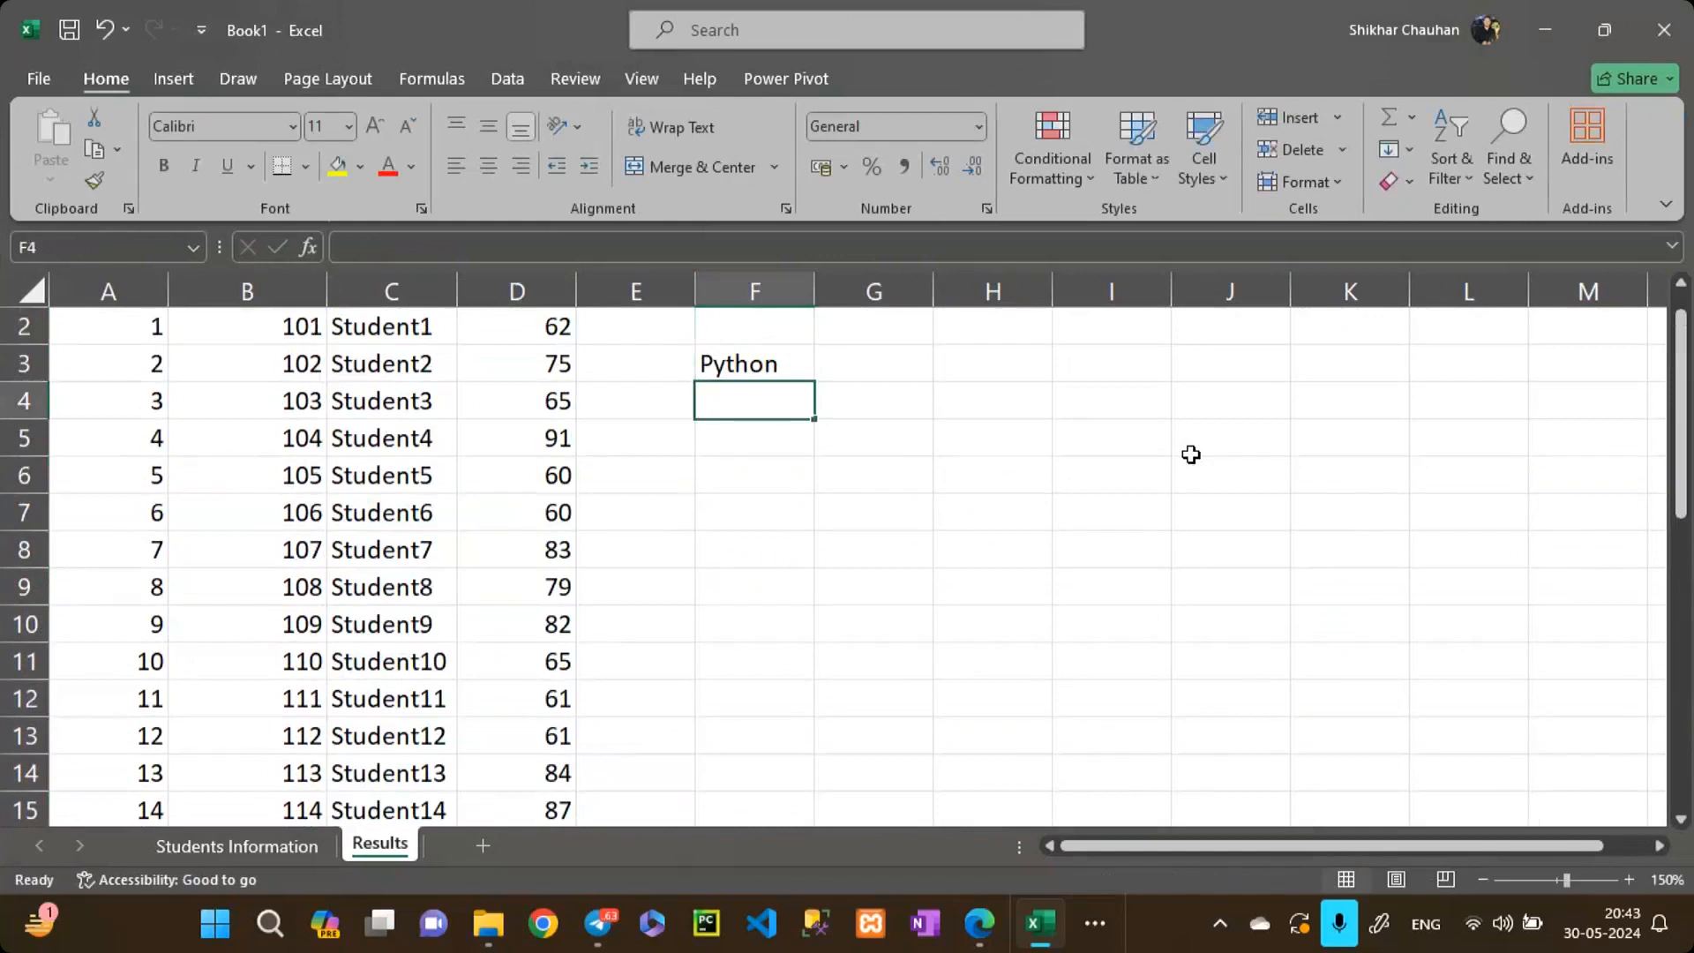
text(C++)
key(Return)
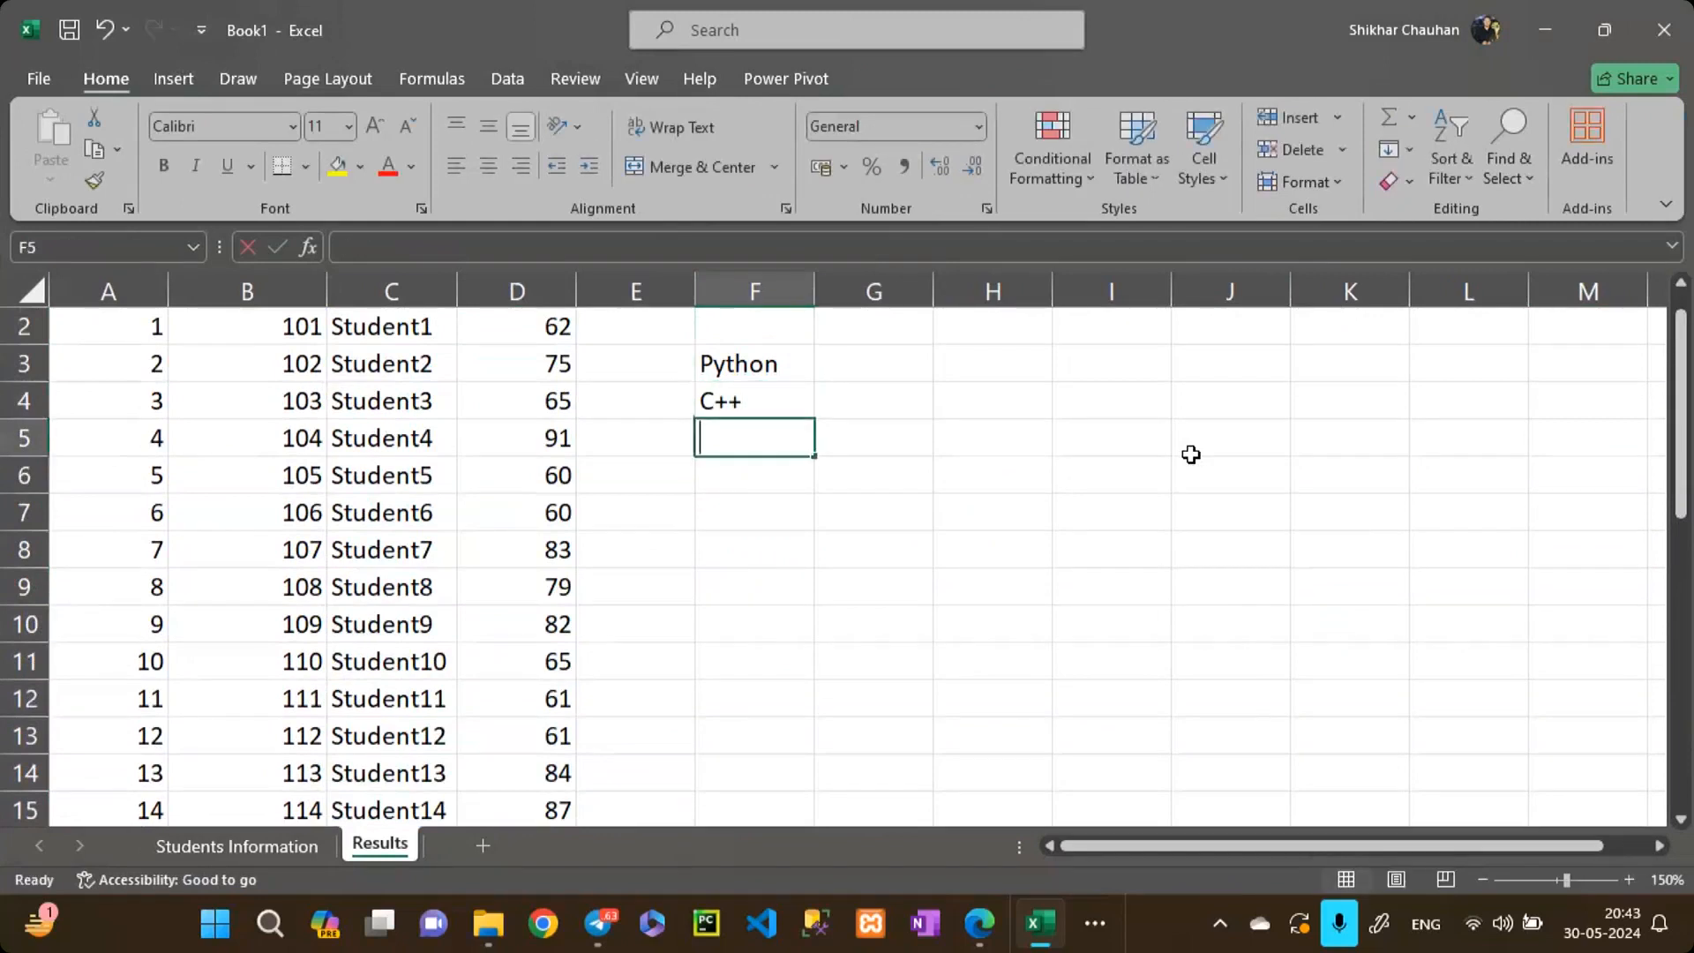
text(Java)
key(Up)
key(Up)
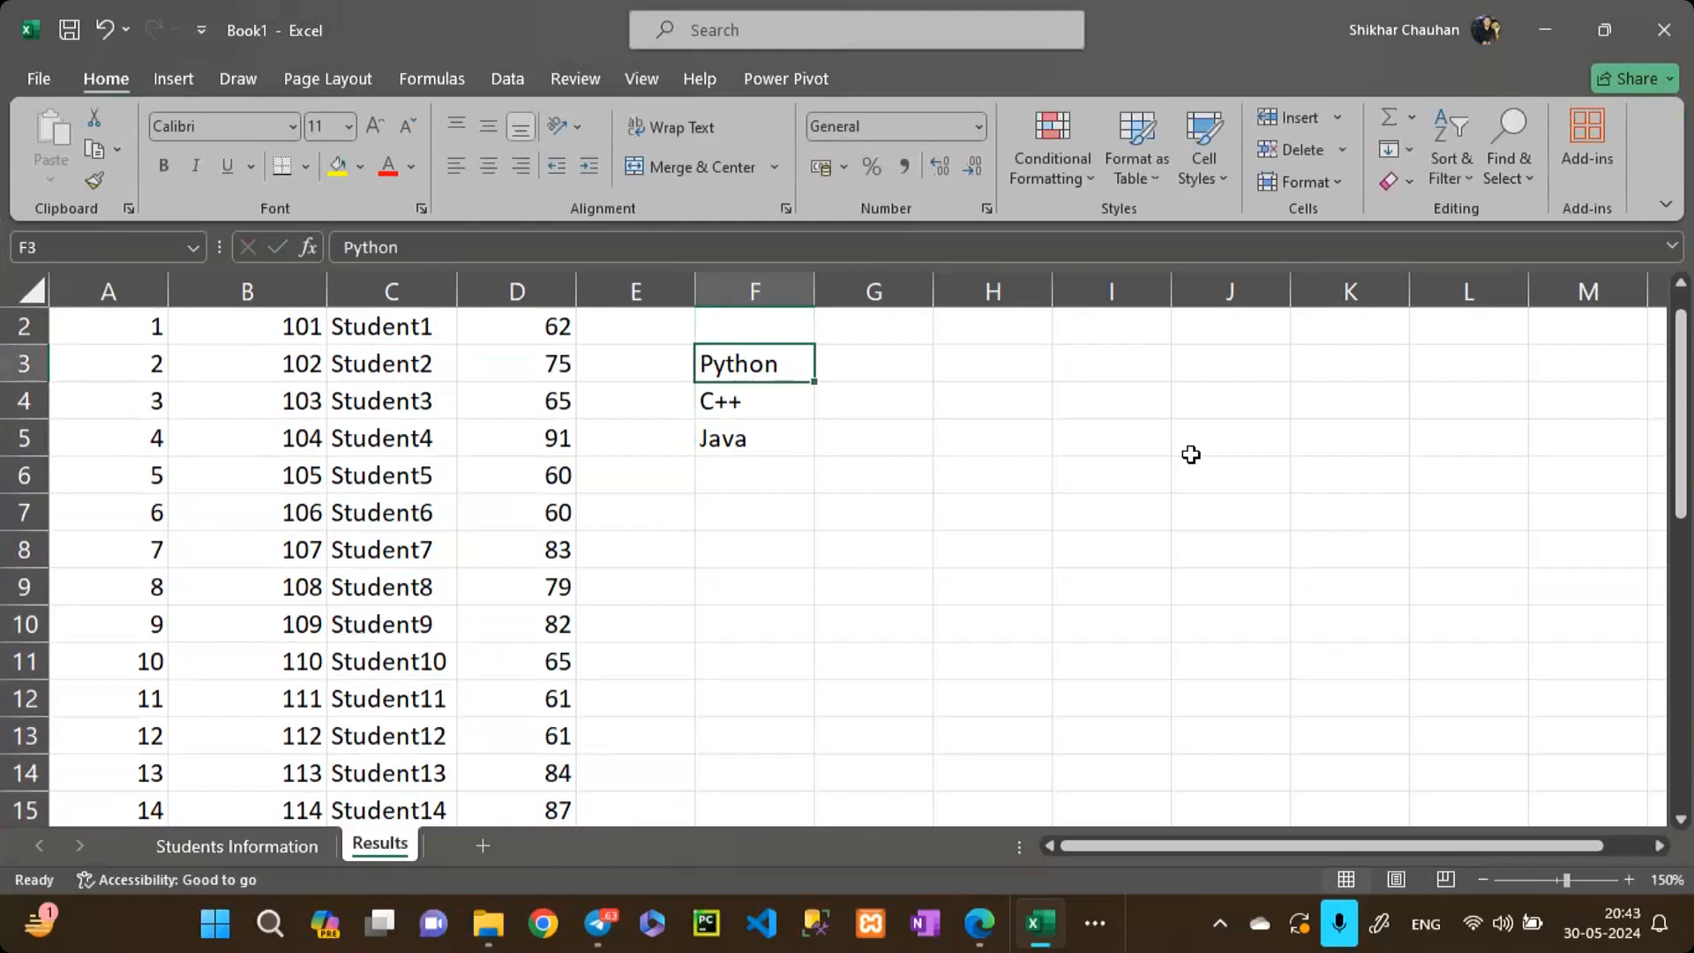
Step: Enter the values 50, 40 and 10 beside Python, C++ and Java in cells G3 to G5
key(Right)
text(50)
key(Return)
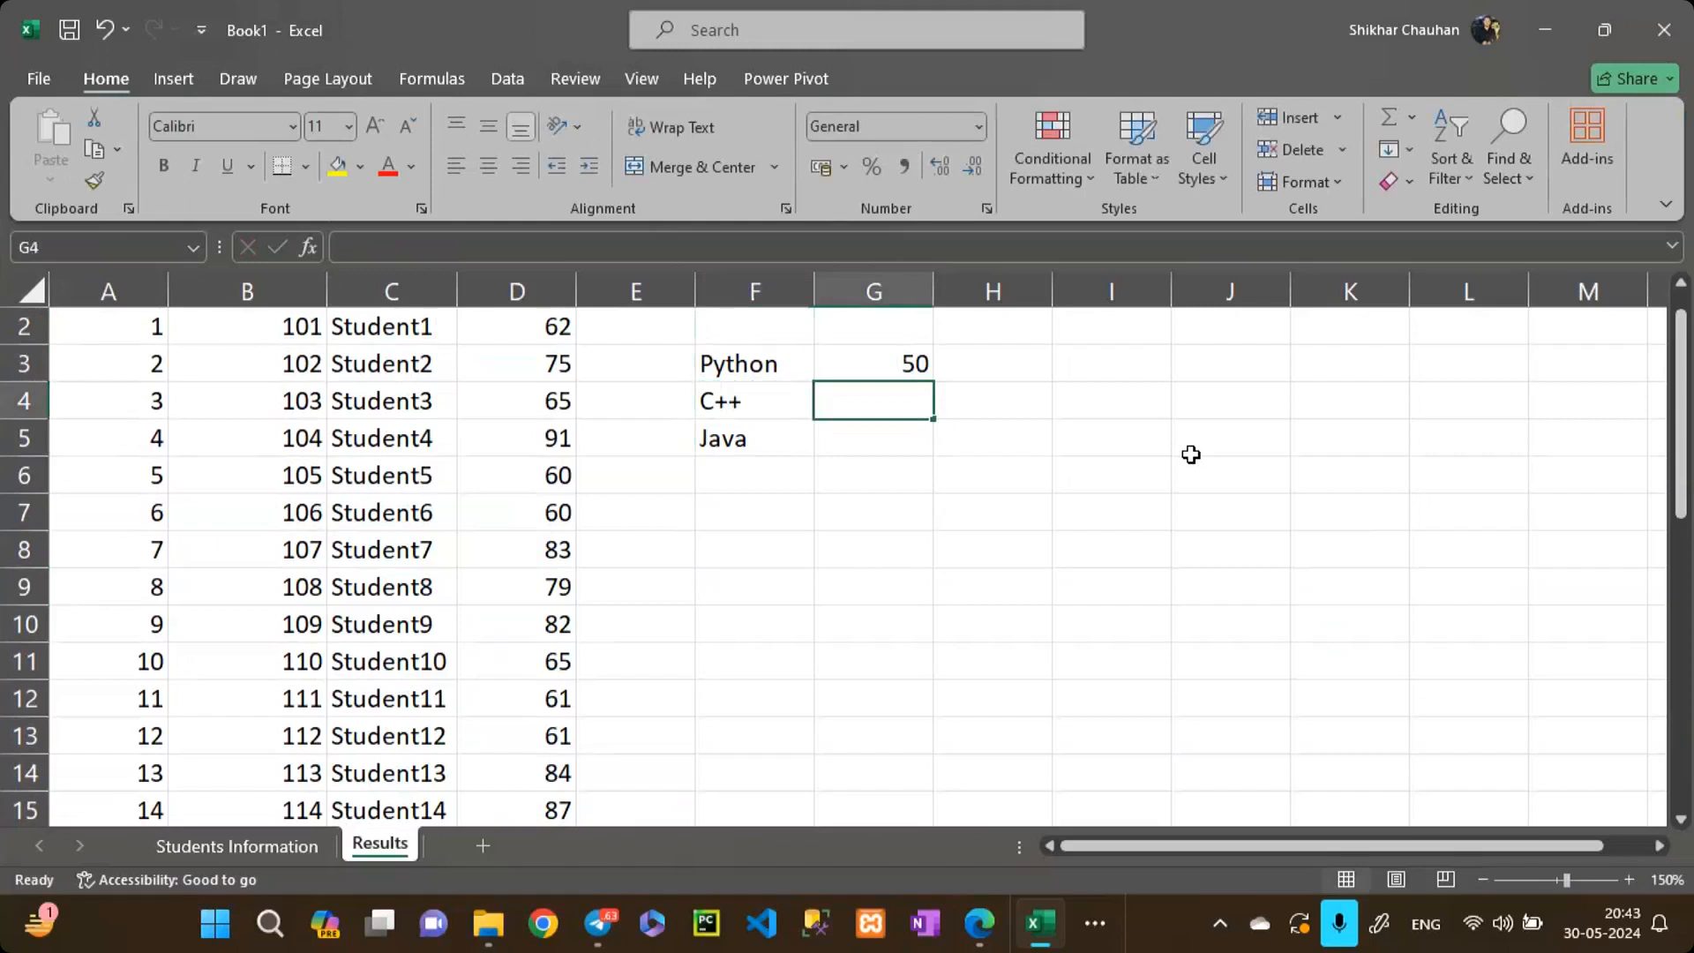
text(40)
key(Return)
text(10)
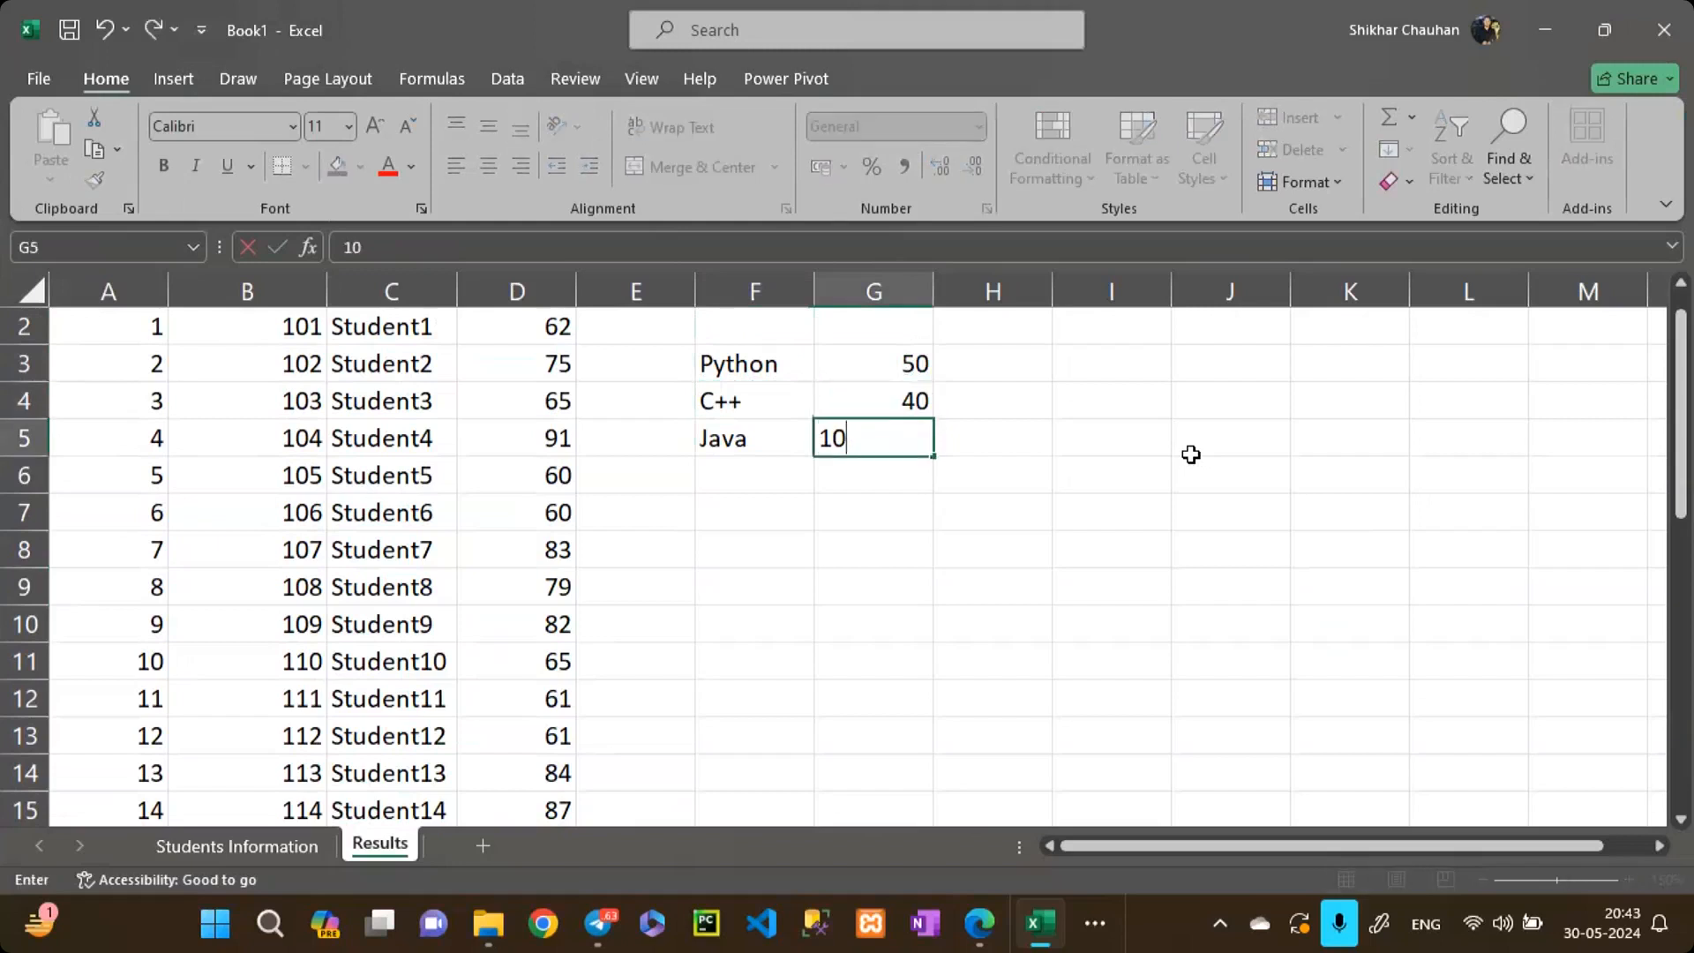
key(Return)
Step: Insert a basic 2-D pie chart from the programming language data in F3:G5
drag(730, 370, 882, 442)
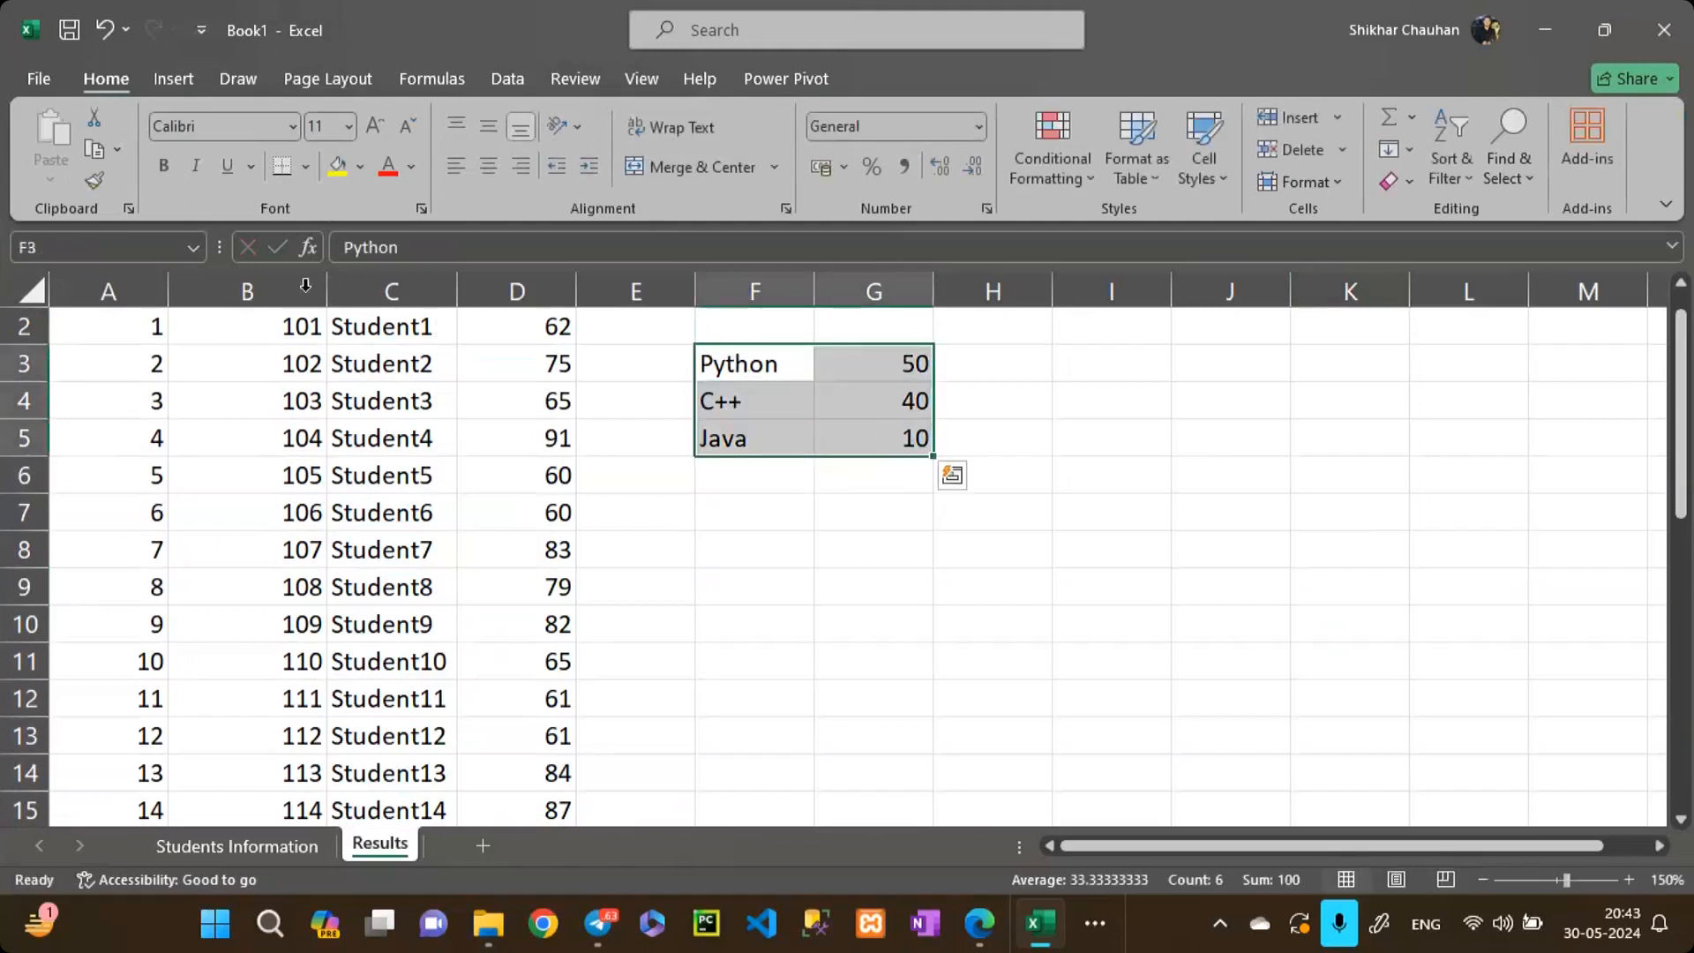
click(174, 78)
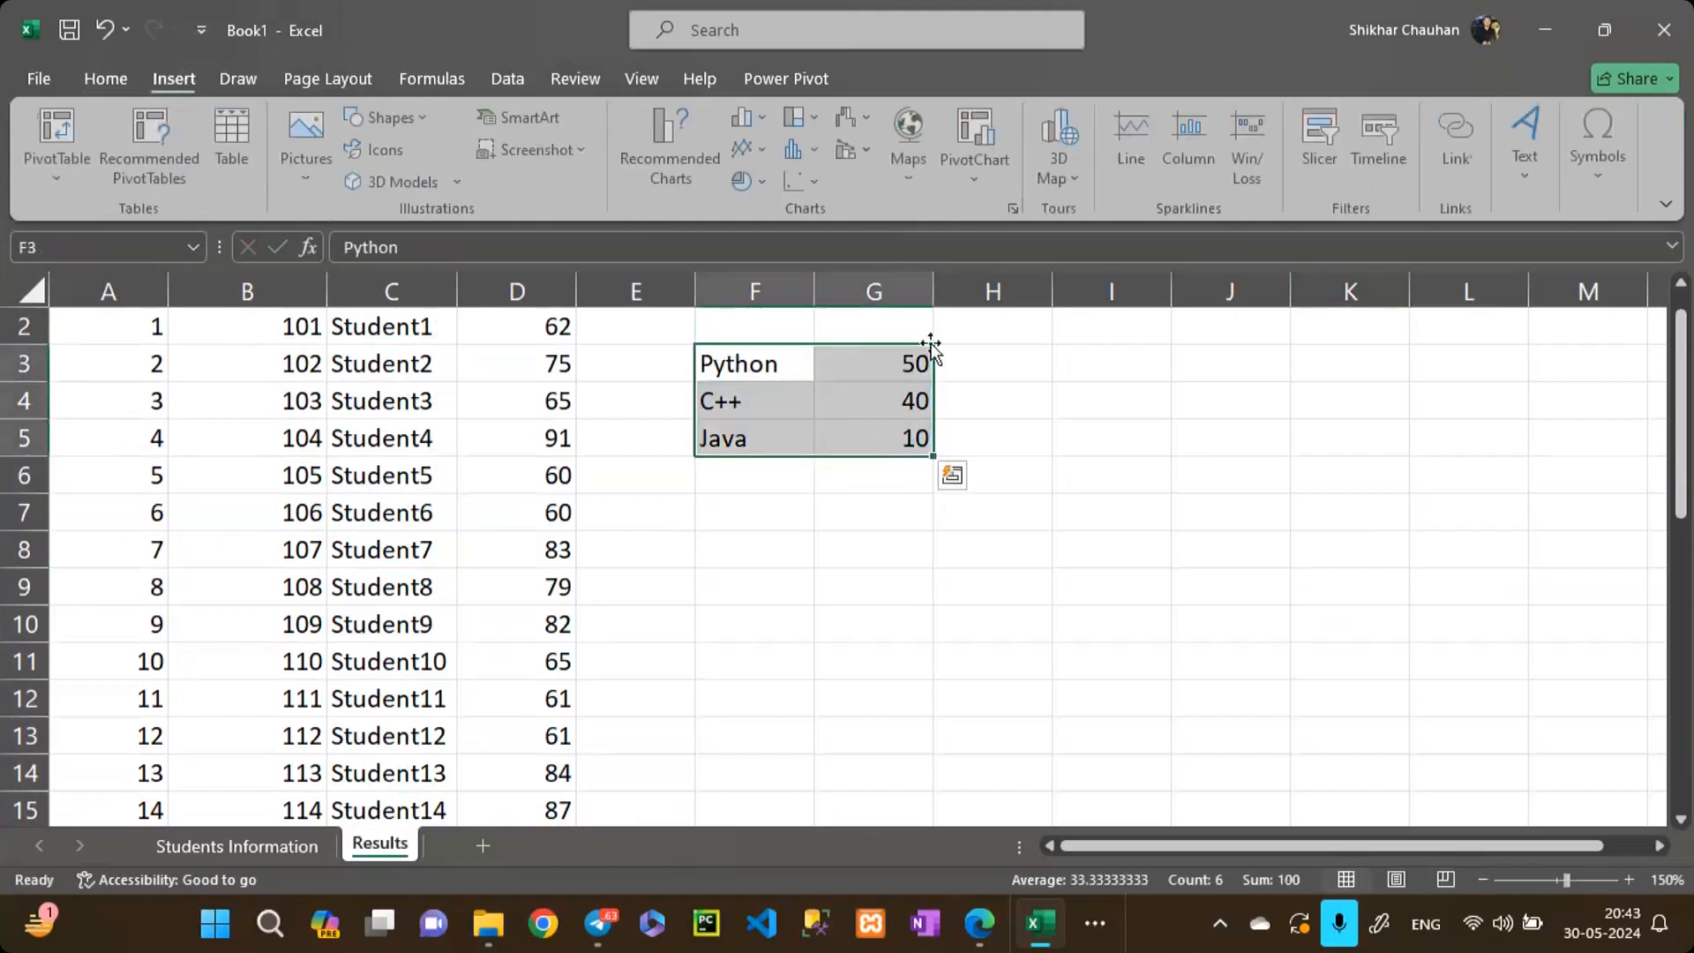
click(750, 183)
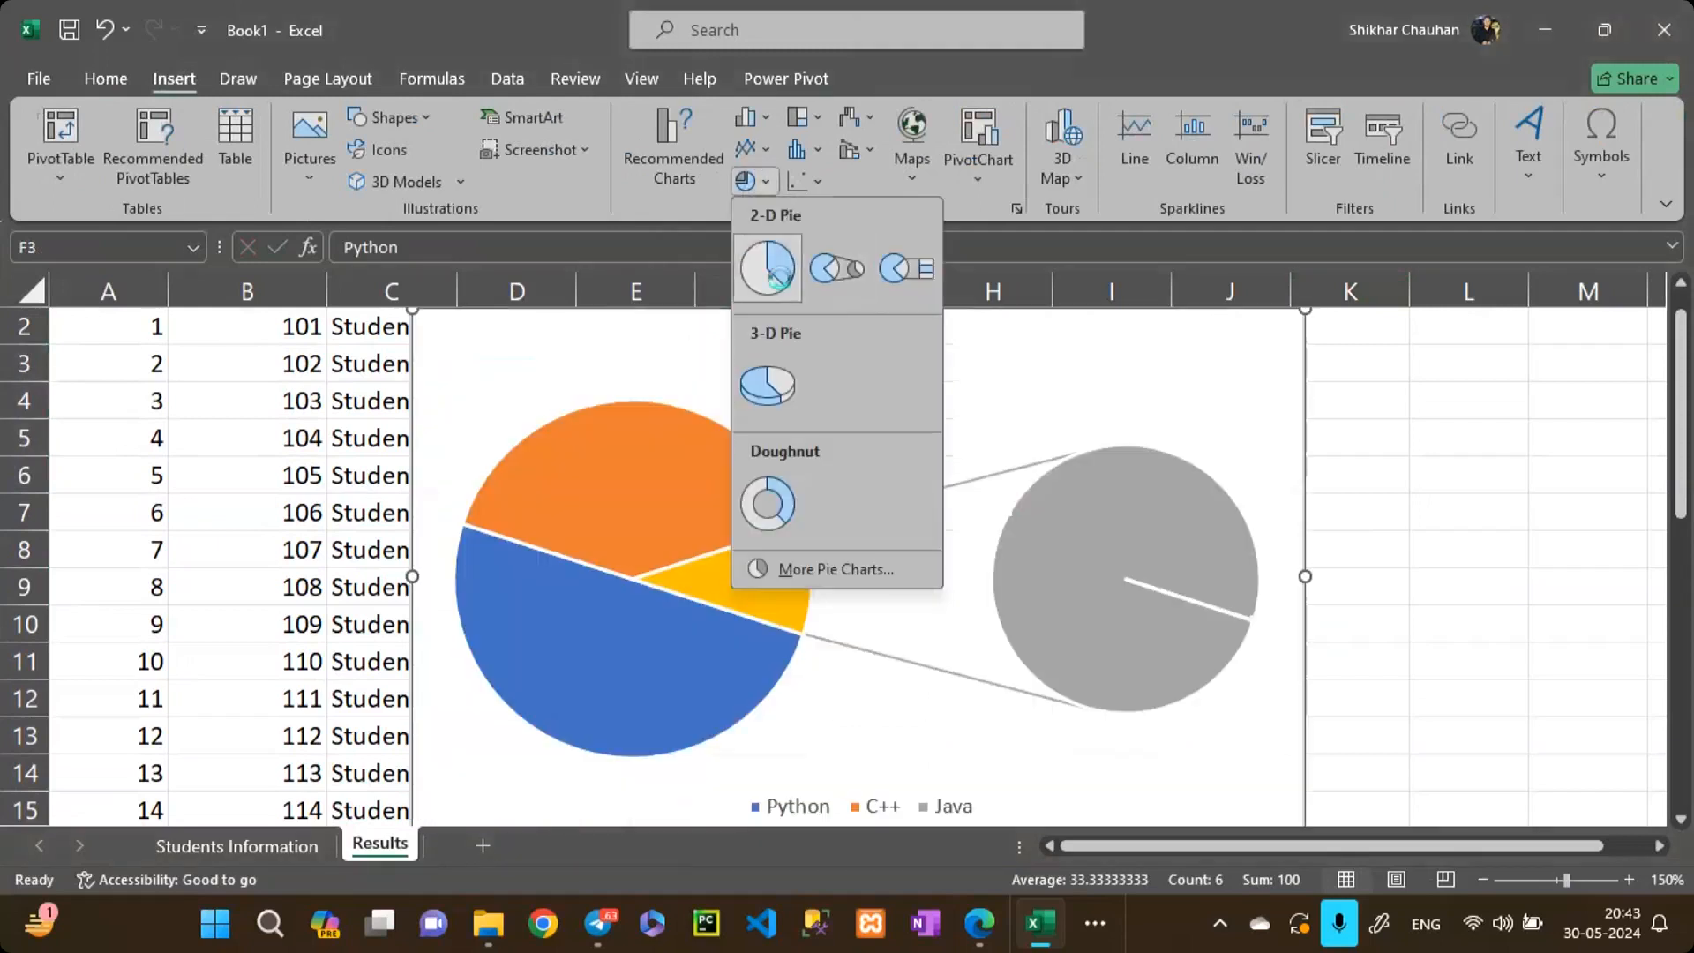
click(776, 279)
Step: Shrink the language pie chart, move it to cover about G4:M14, and select its slices
drag(1148, 541, 1277, 592)
drag(1430, 358, 1316, 499)
drag(1217, 591, 1518, 478)
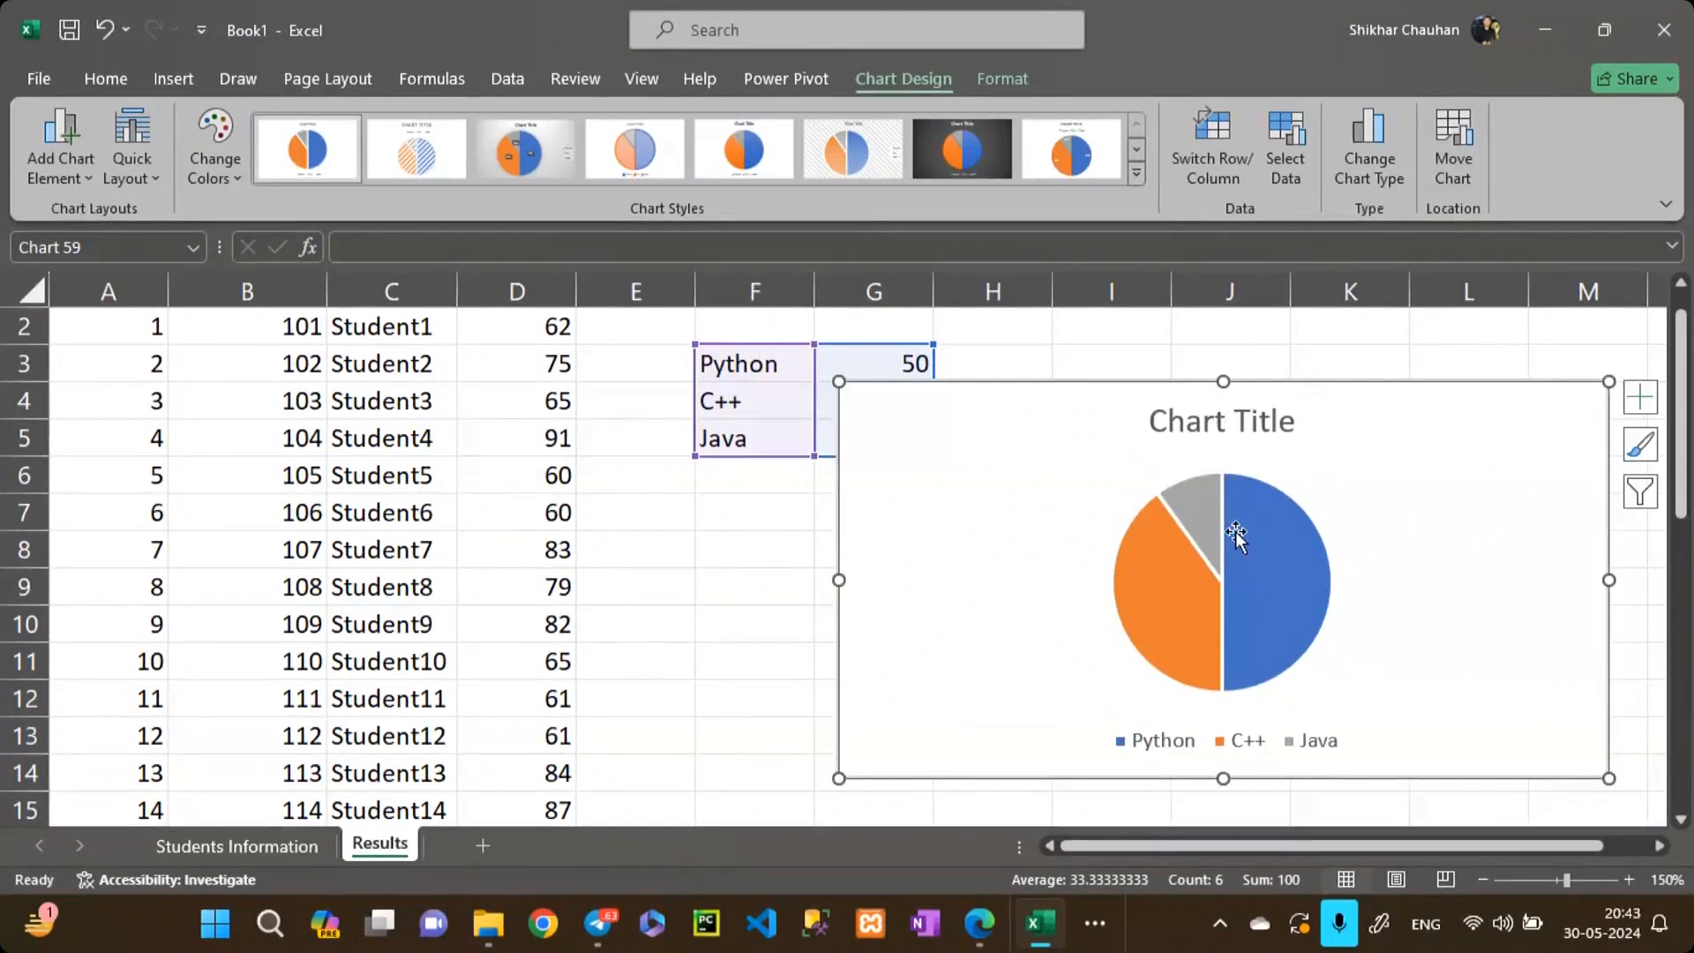
click(1244, 618)
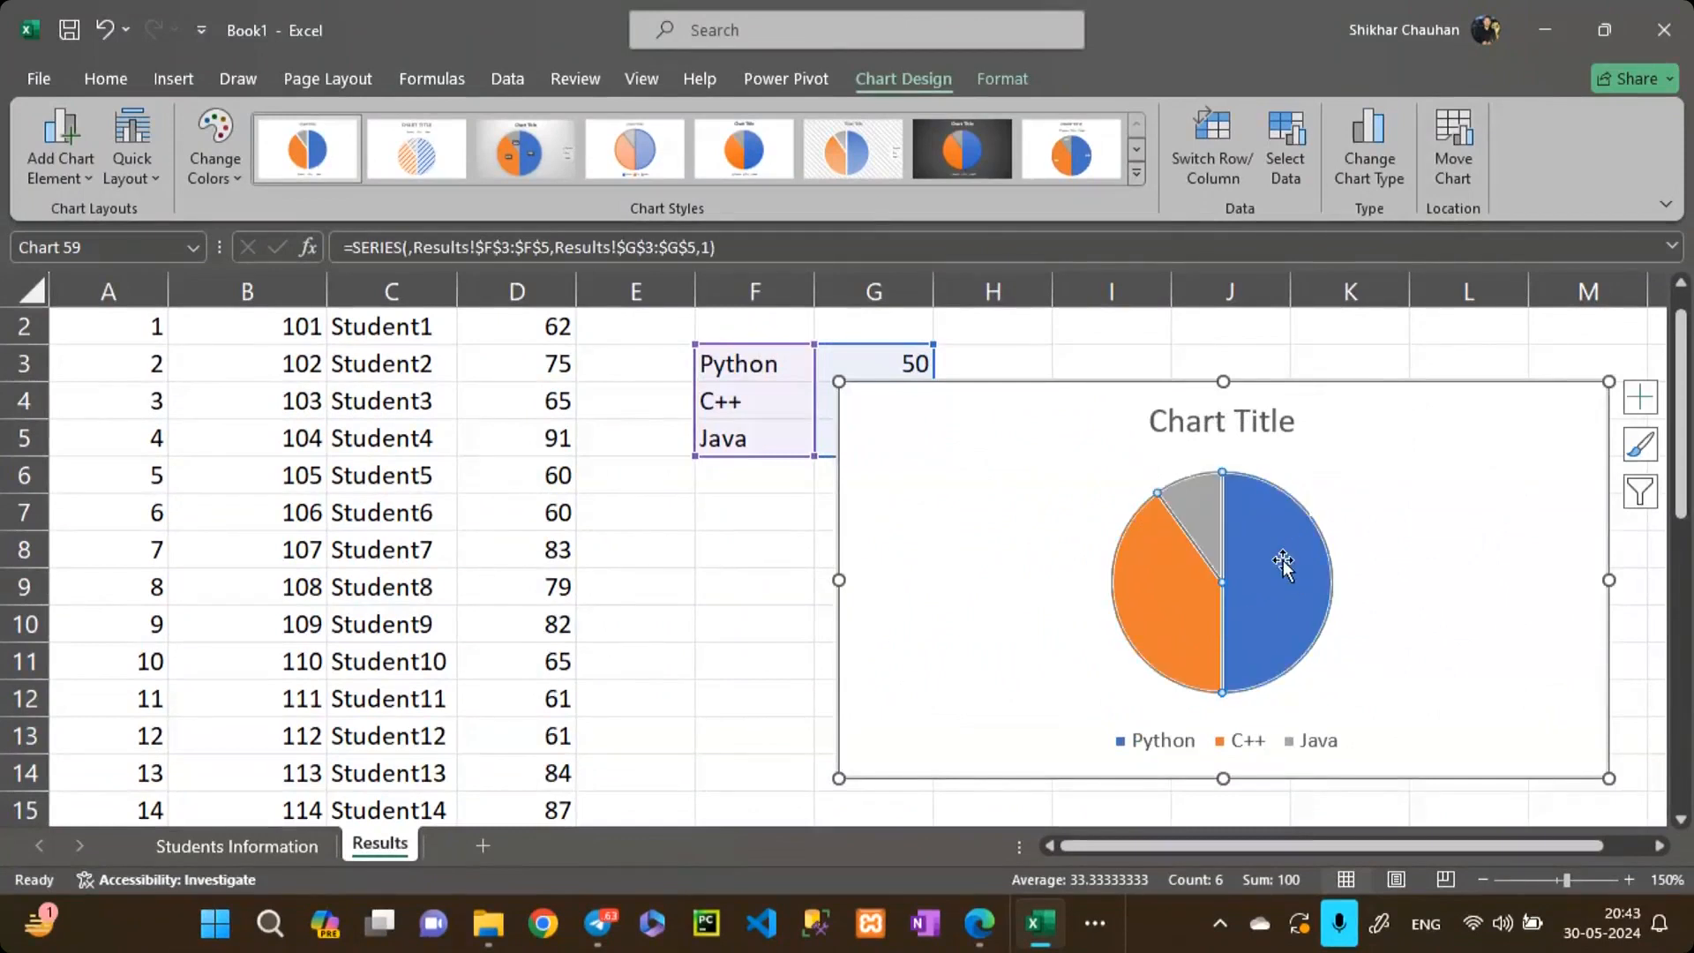
Step: Select only the Java slice of the language pie chart and add a data label to it
mouse_move(1284, 564)
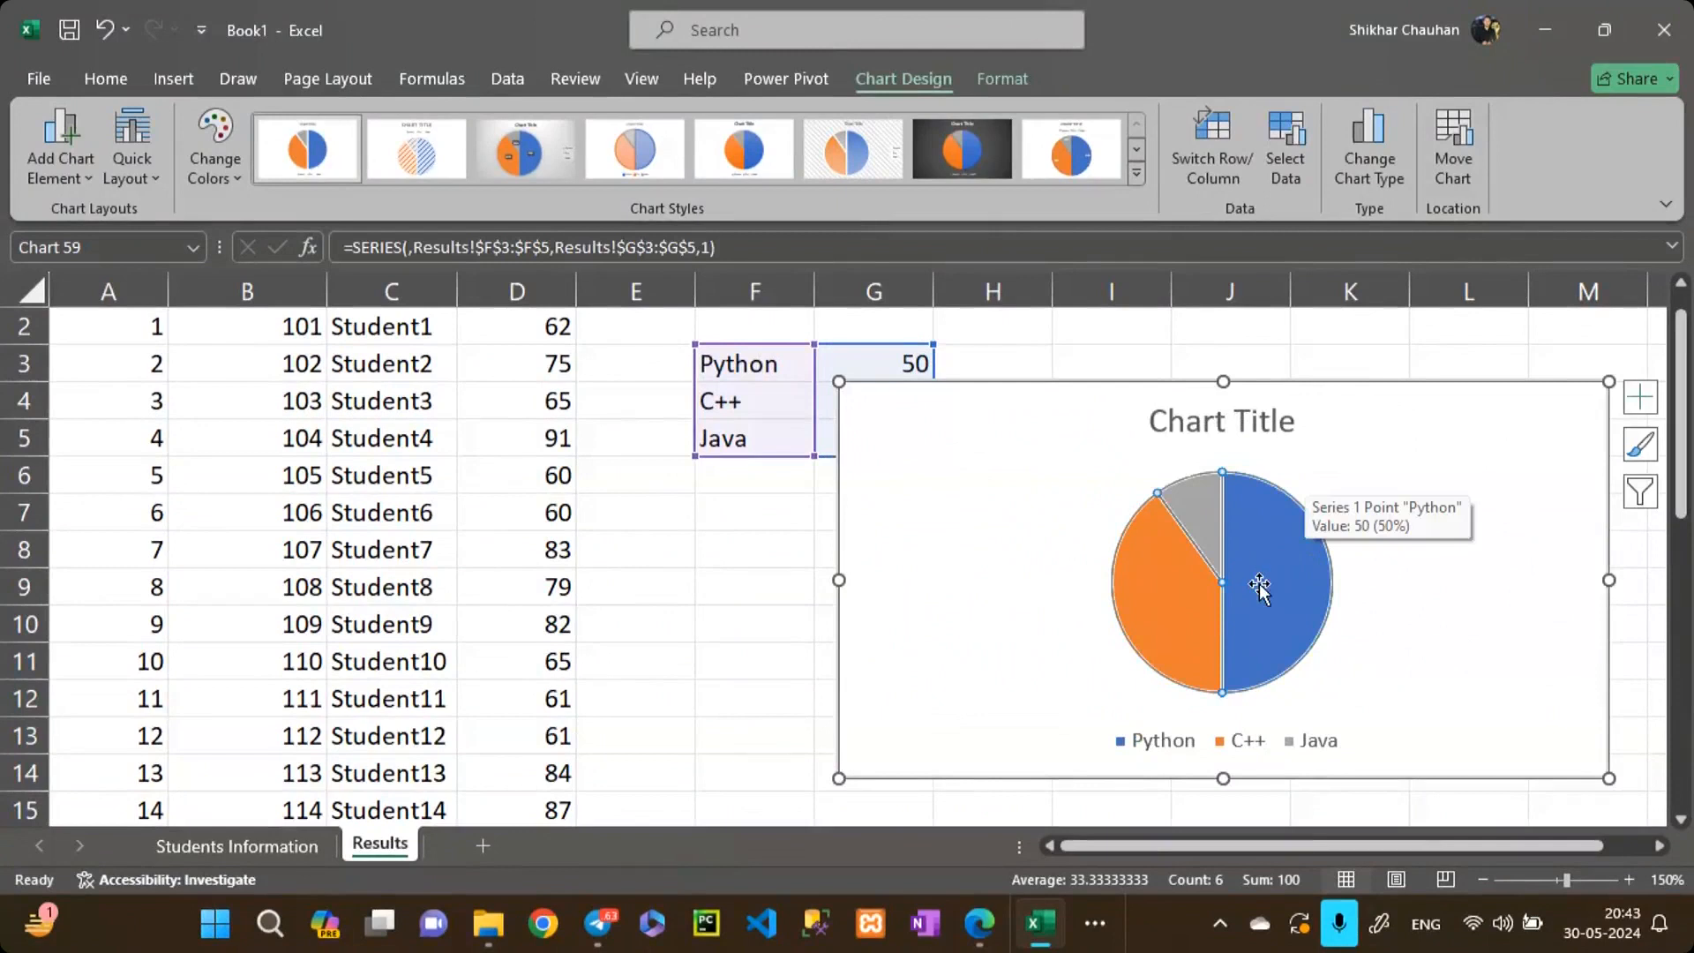
click(1187, 613)
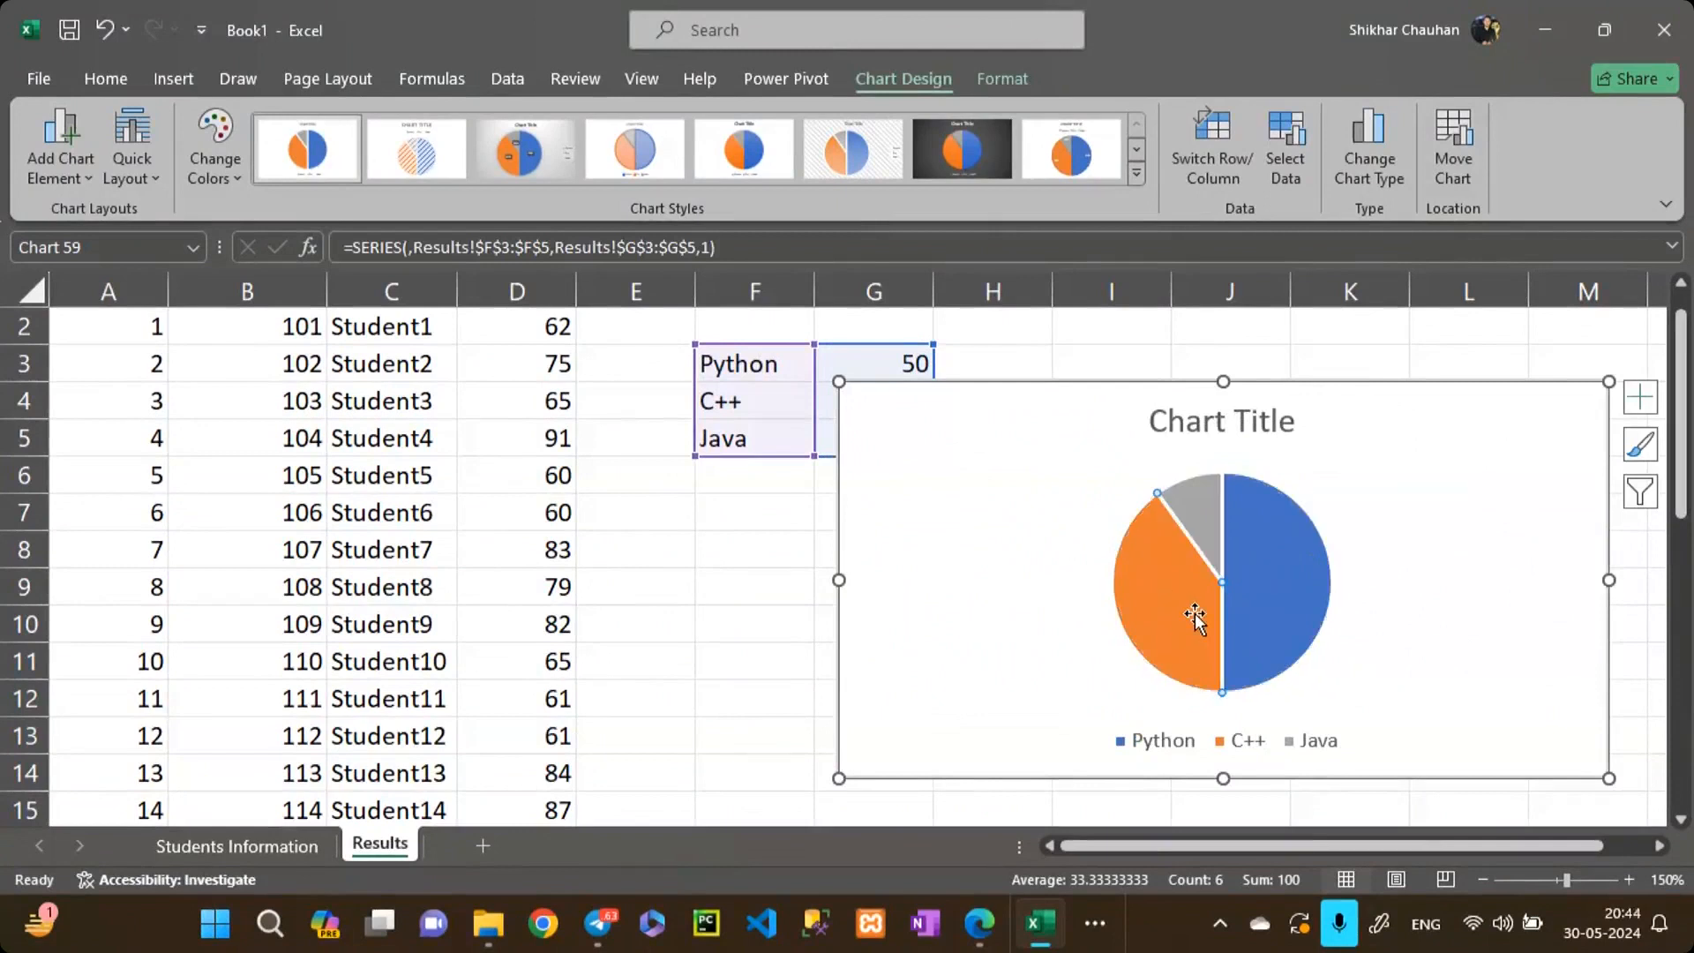
click(1209, 521)
click(1641, 397)
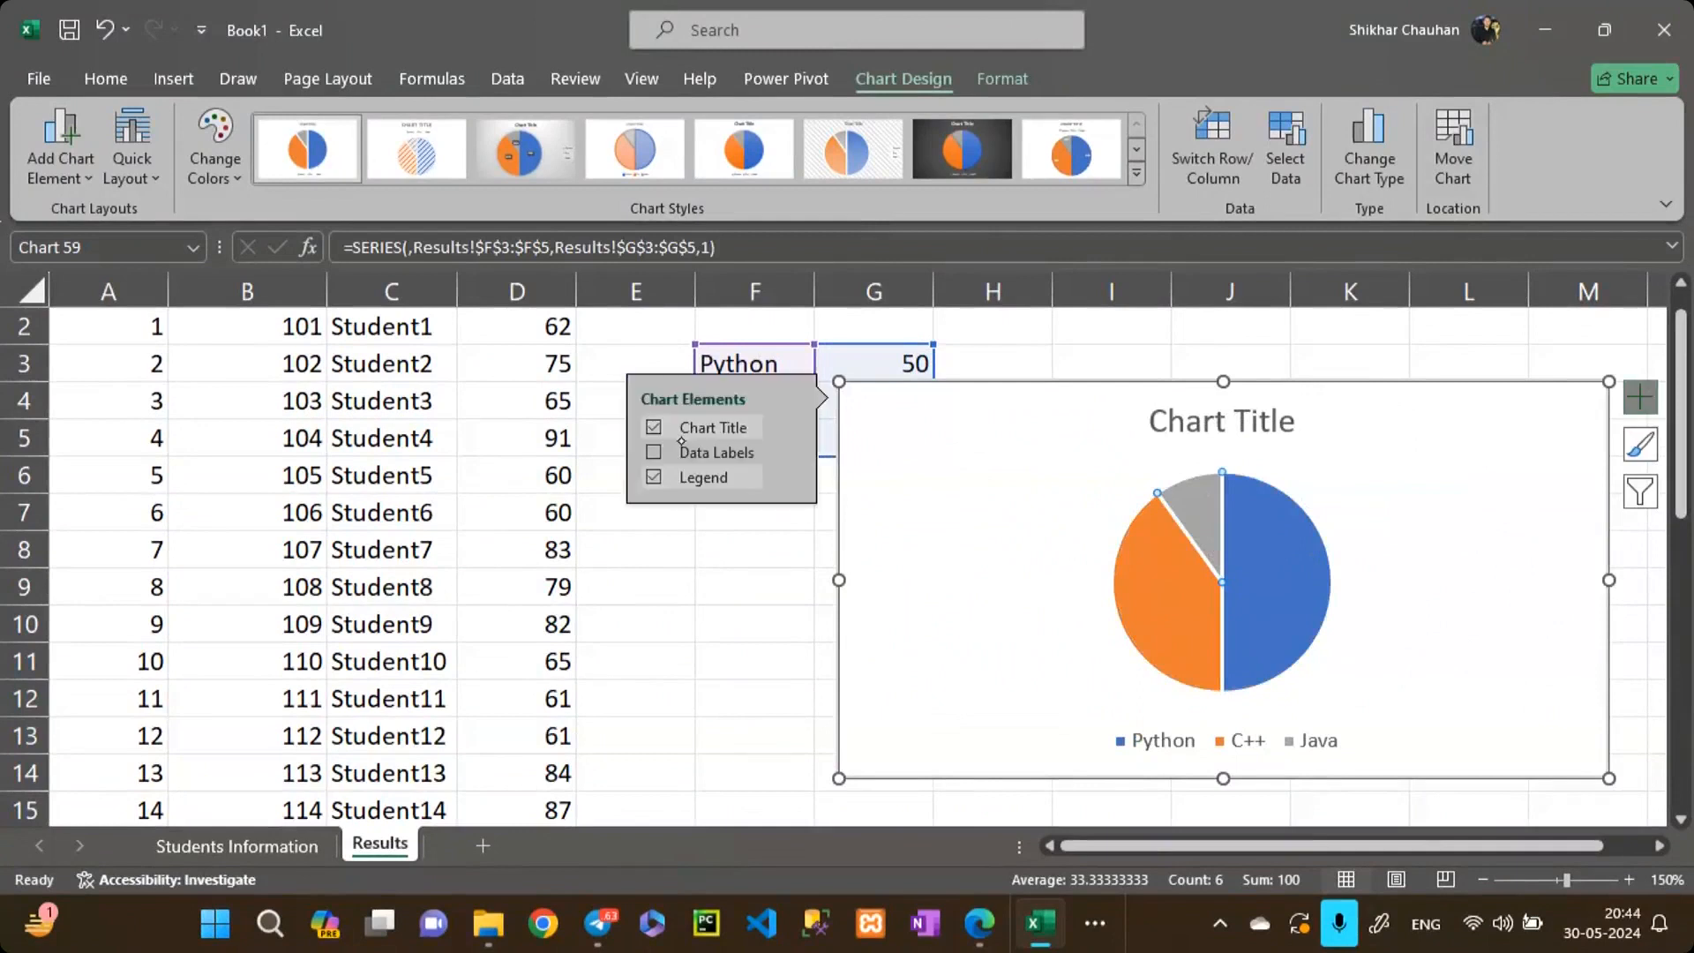
click(697, 450)
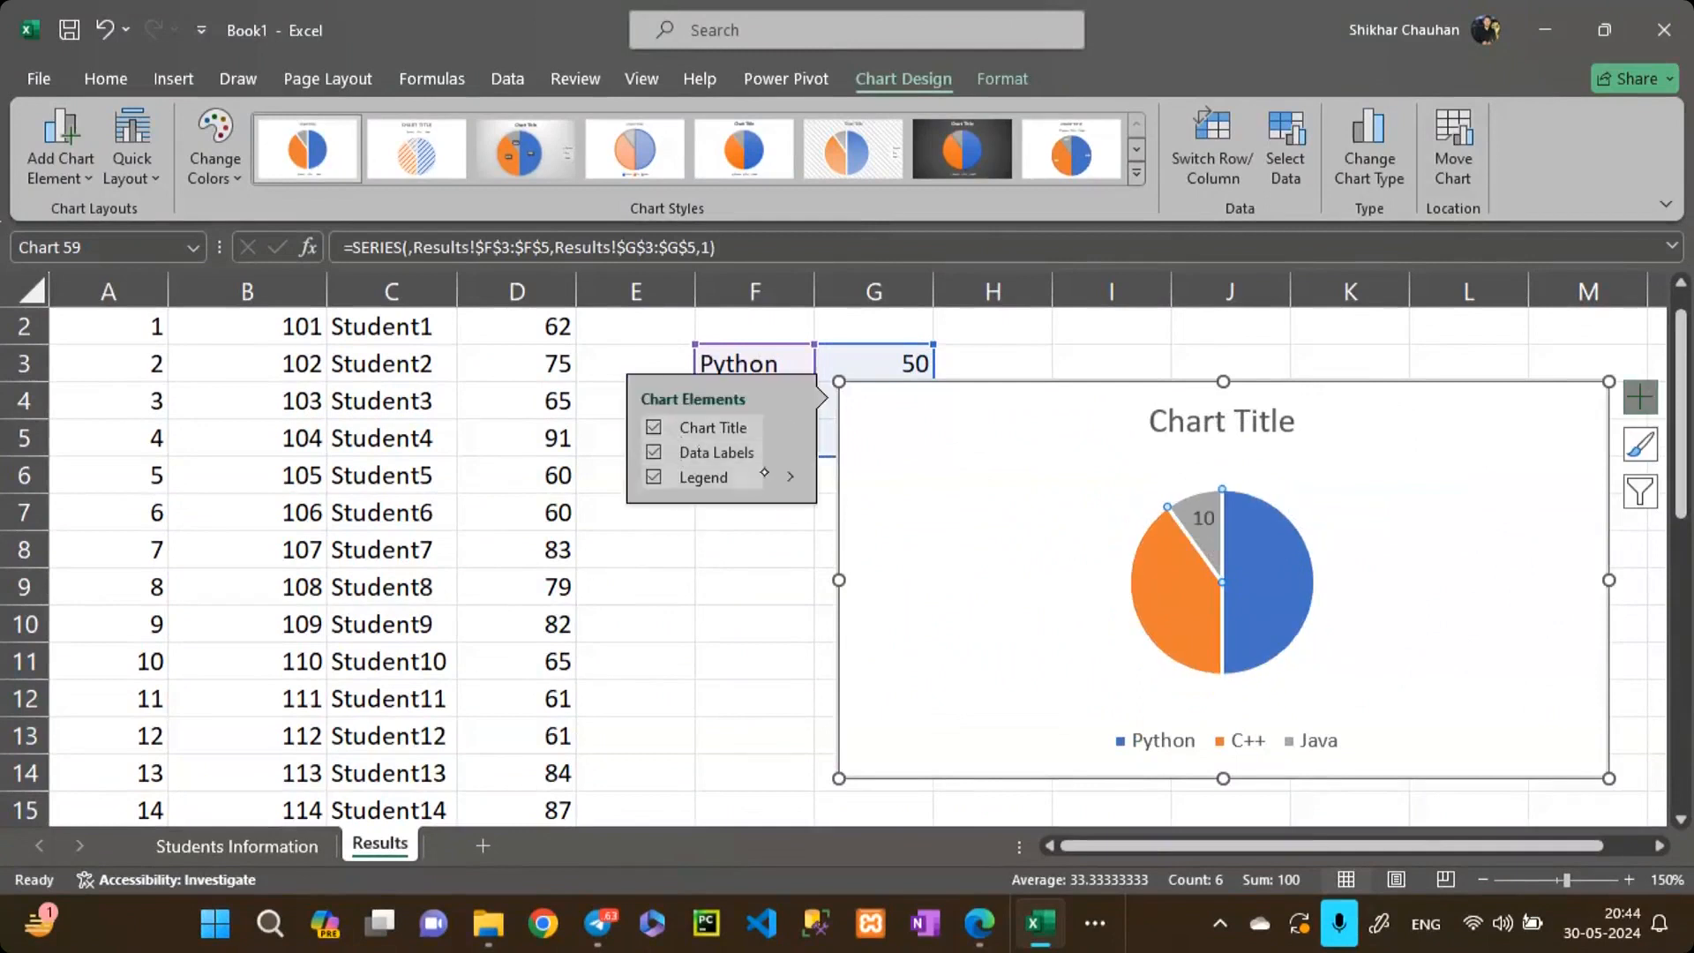
Step: Change the Java label to a Data Callout and apply data callouts to all slices of the pie chart
click(790, 452)
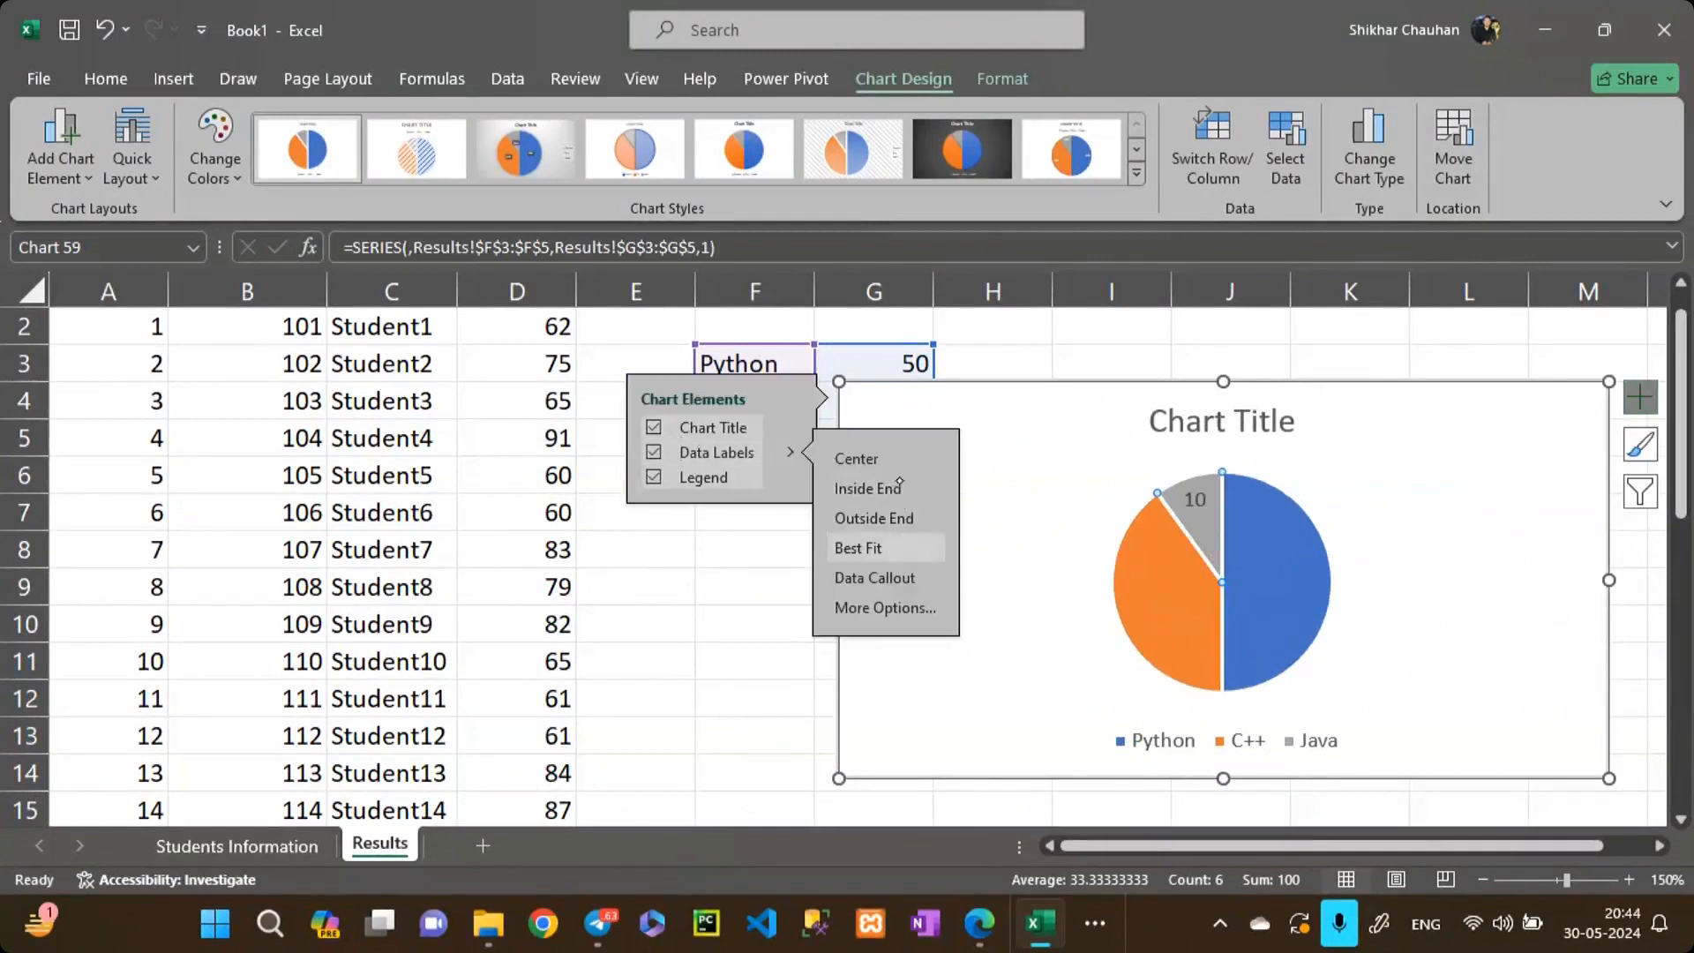
click(894, 577)
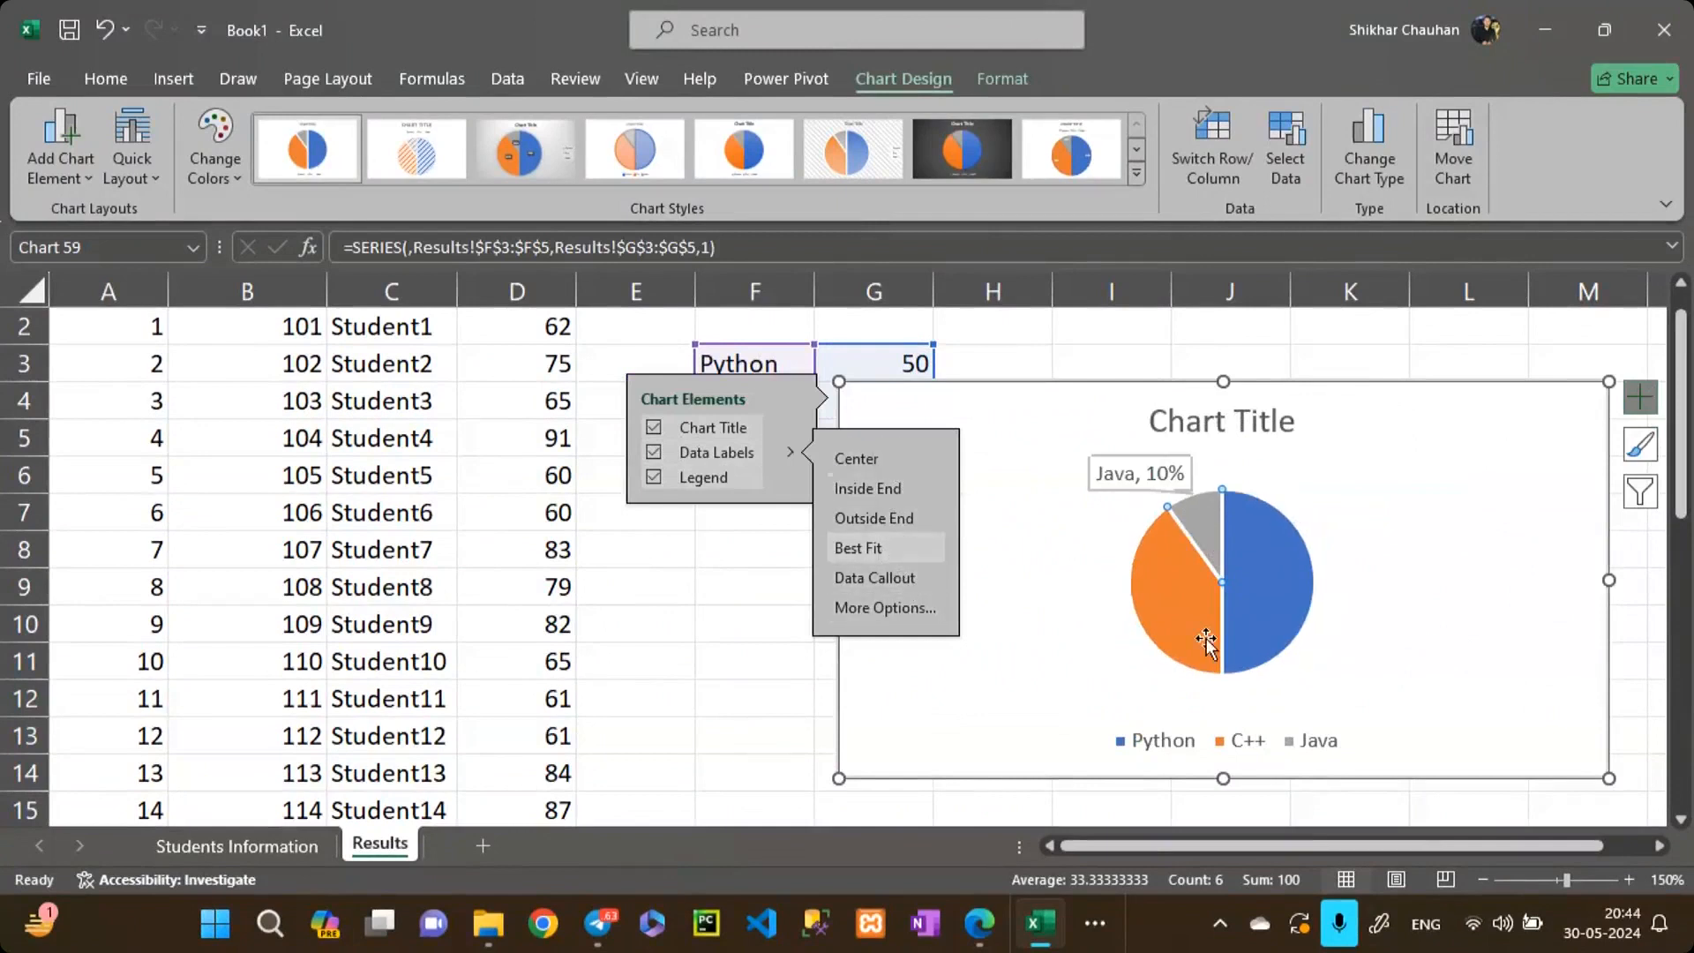
click(1409, 662)
click(837, 578)
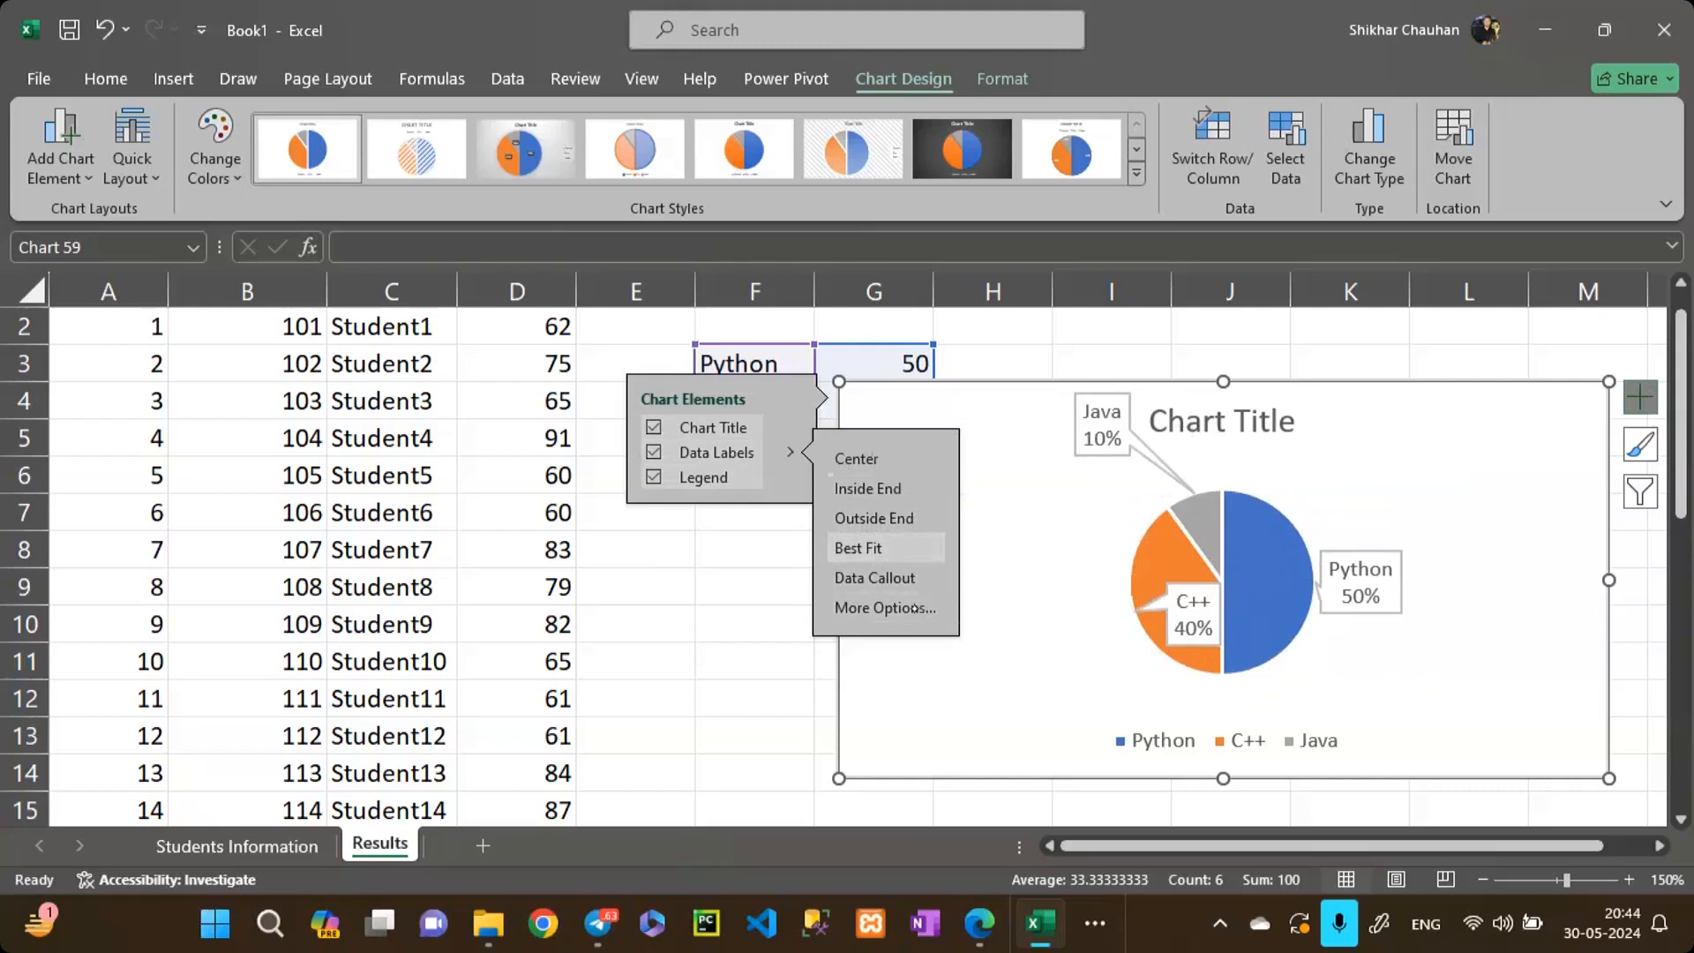
Step: Reopen the data label placement options and delete the programming language pie chart
click(791, 453)
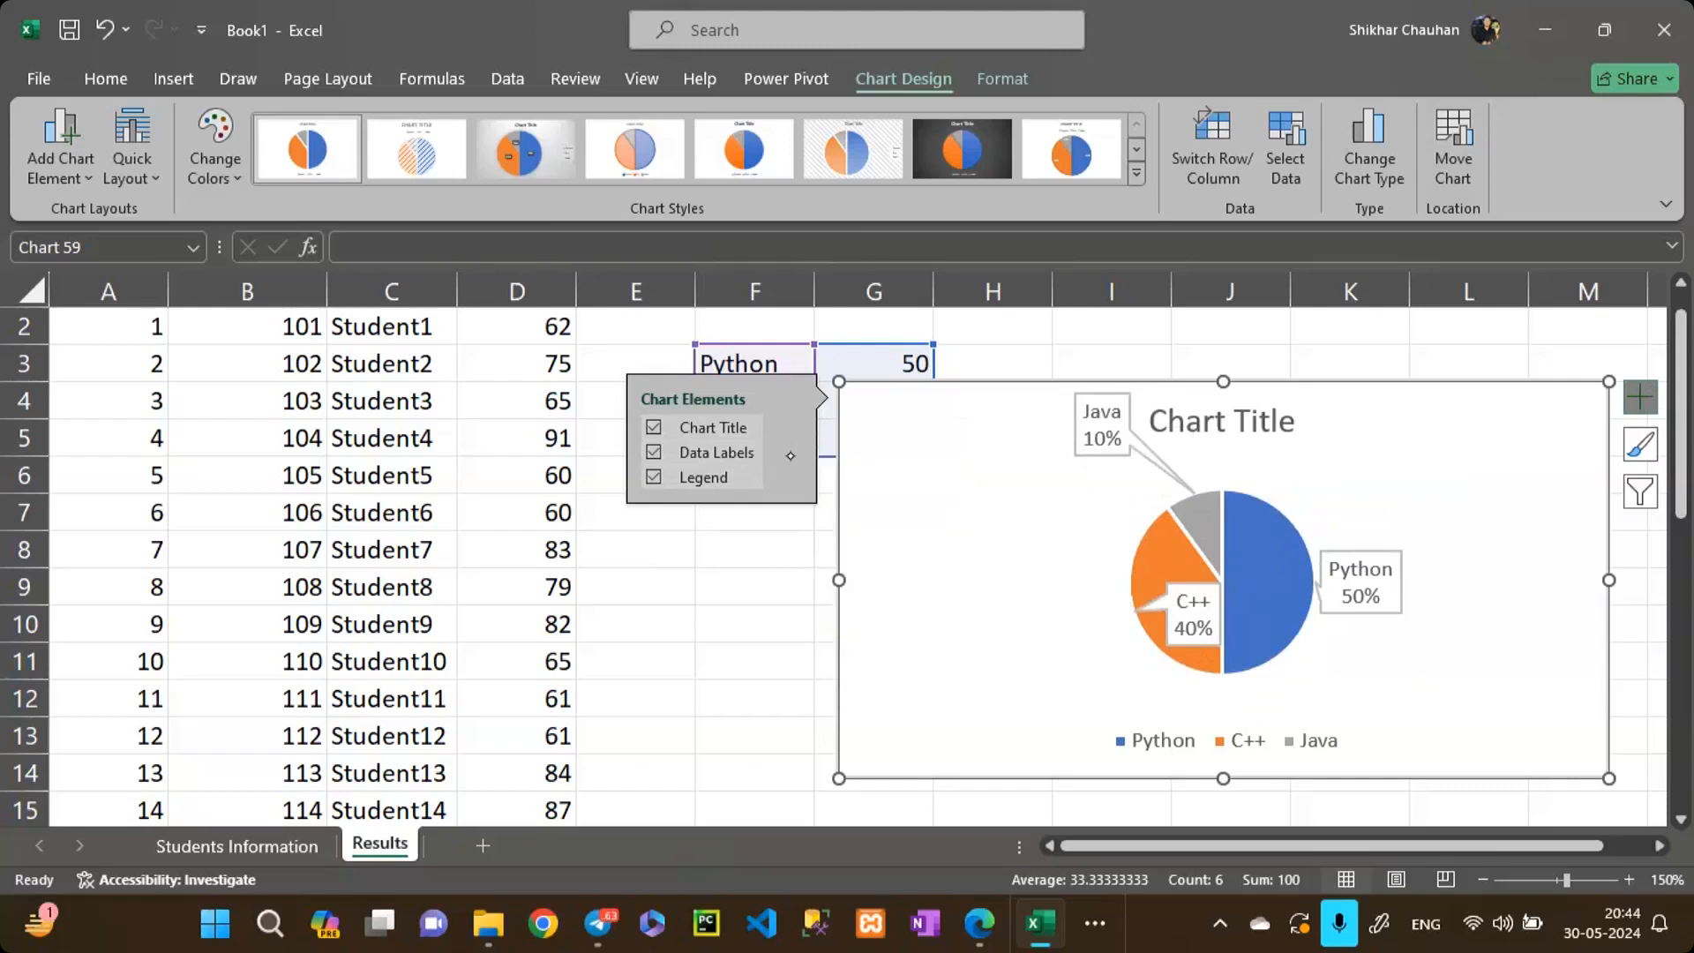
click(788, 451)
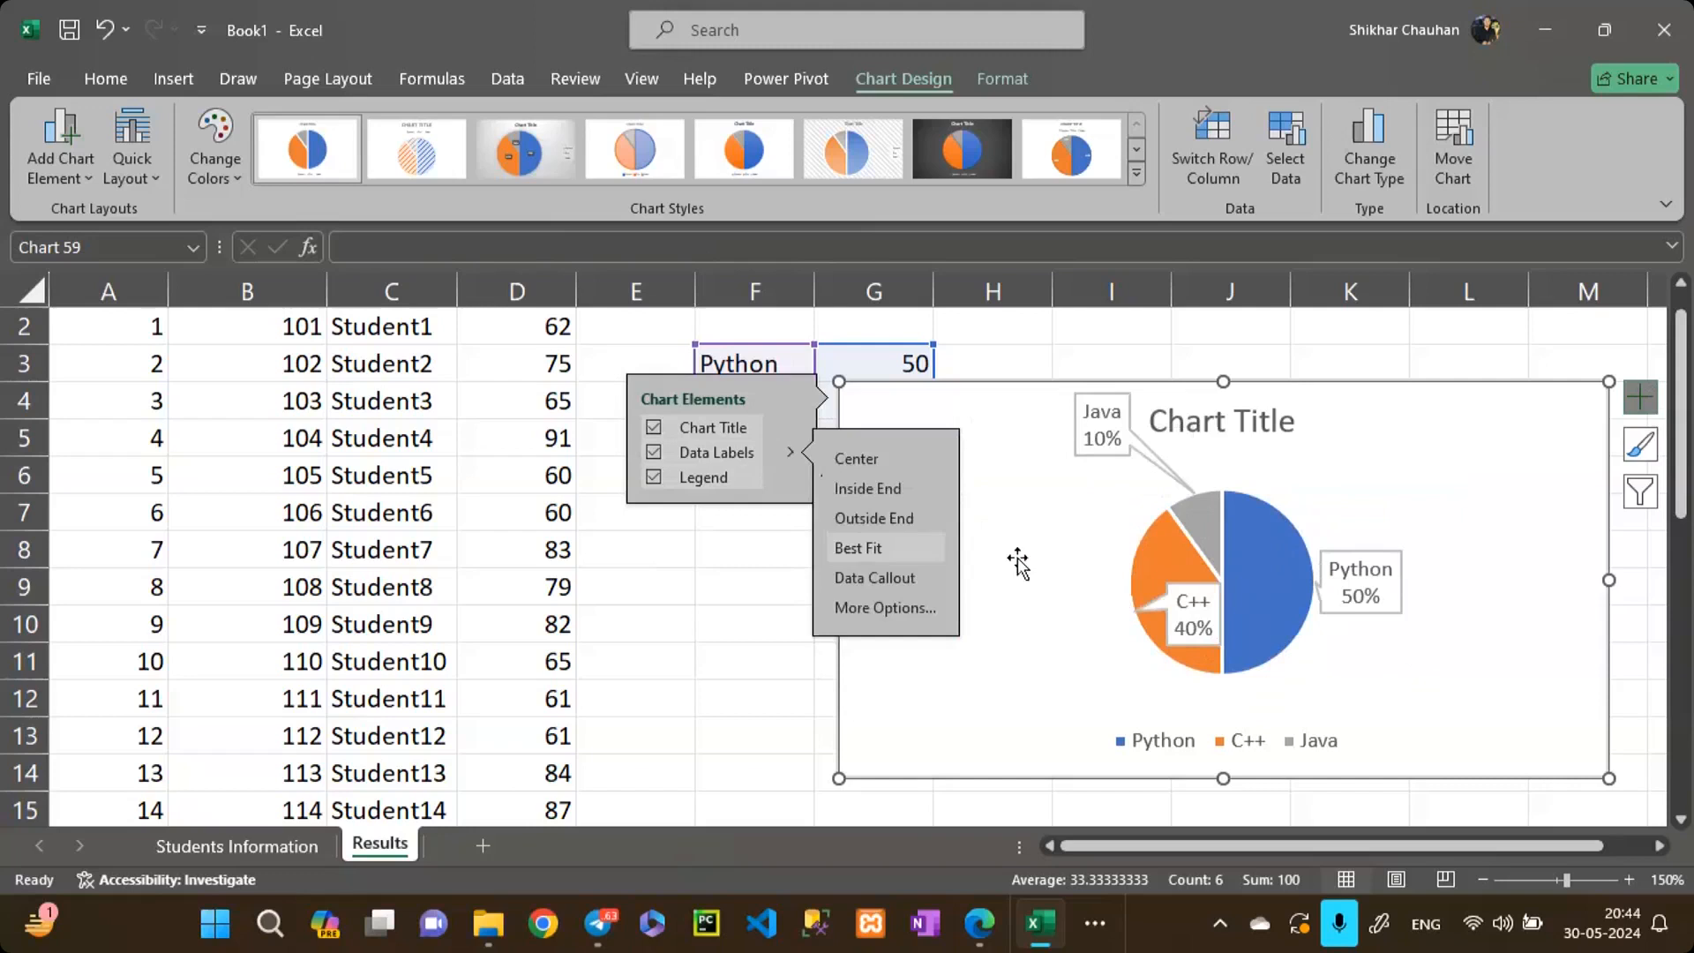
click(1029, 495)
key(Delete)
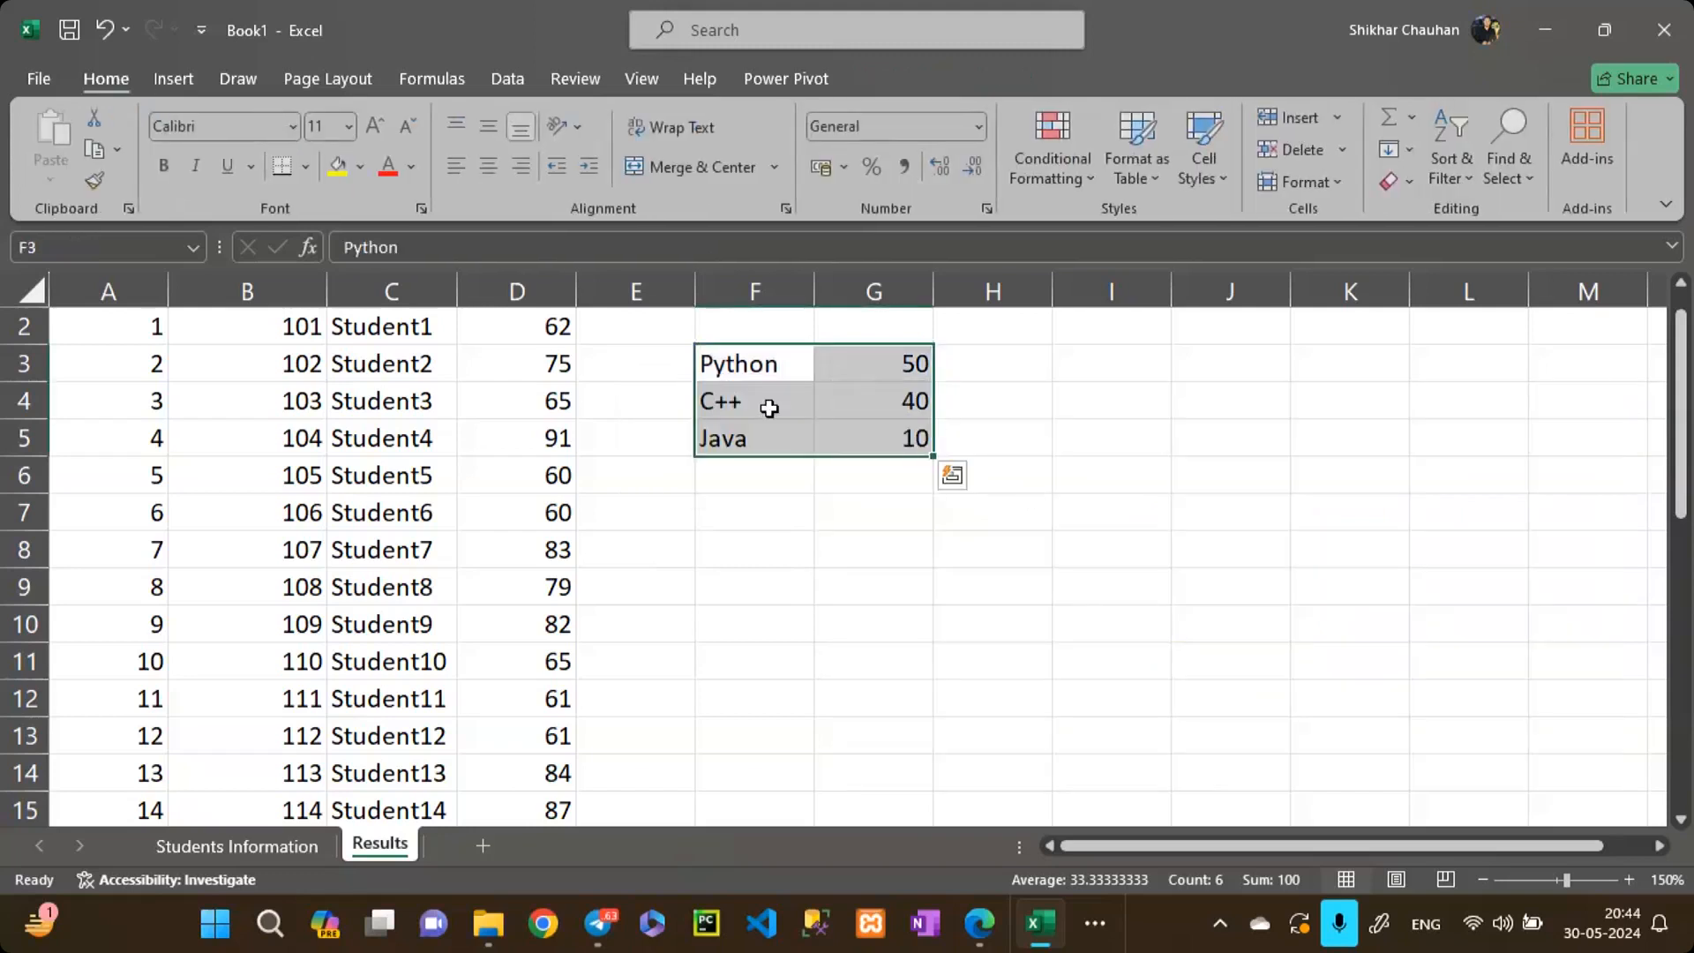
Step: Switch to the Microsoft Excel Notes PDF in Edge and go to the Column Chart section on page 14
click(980, 924)
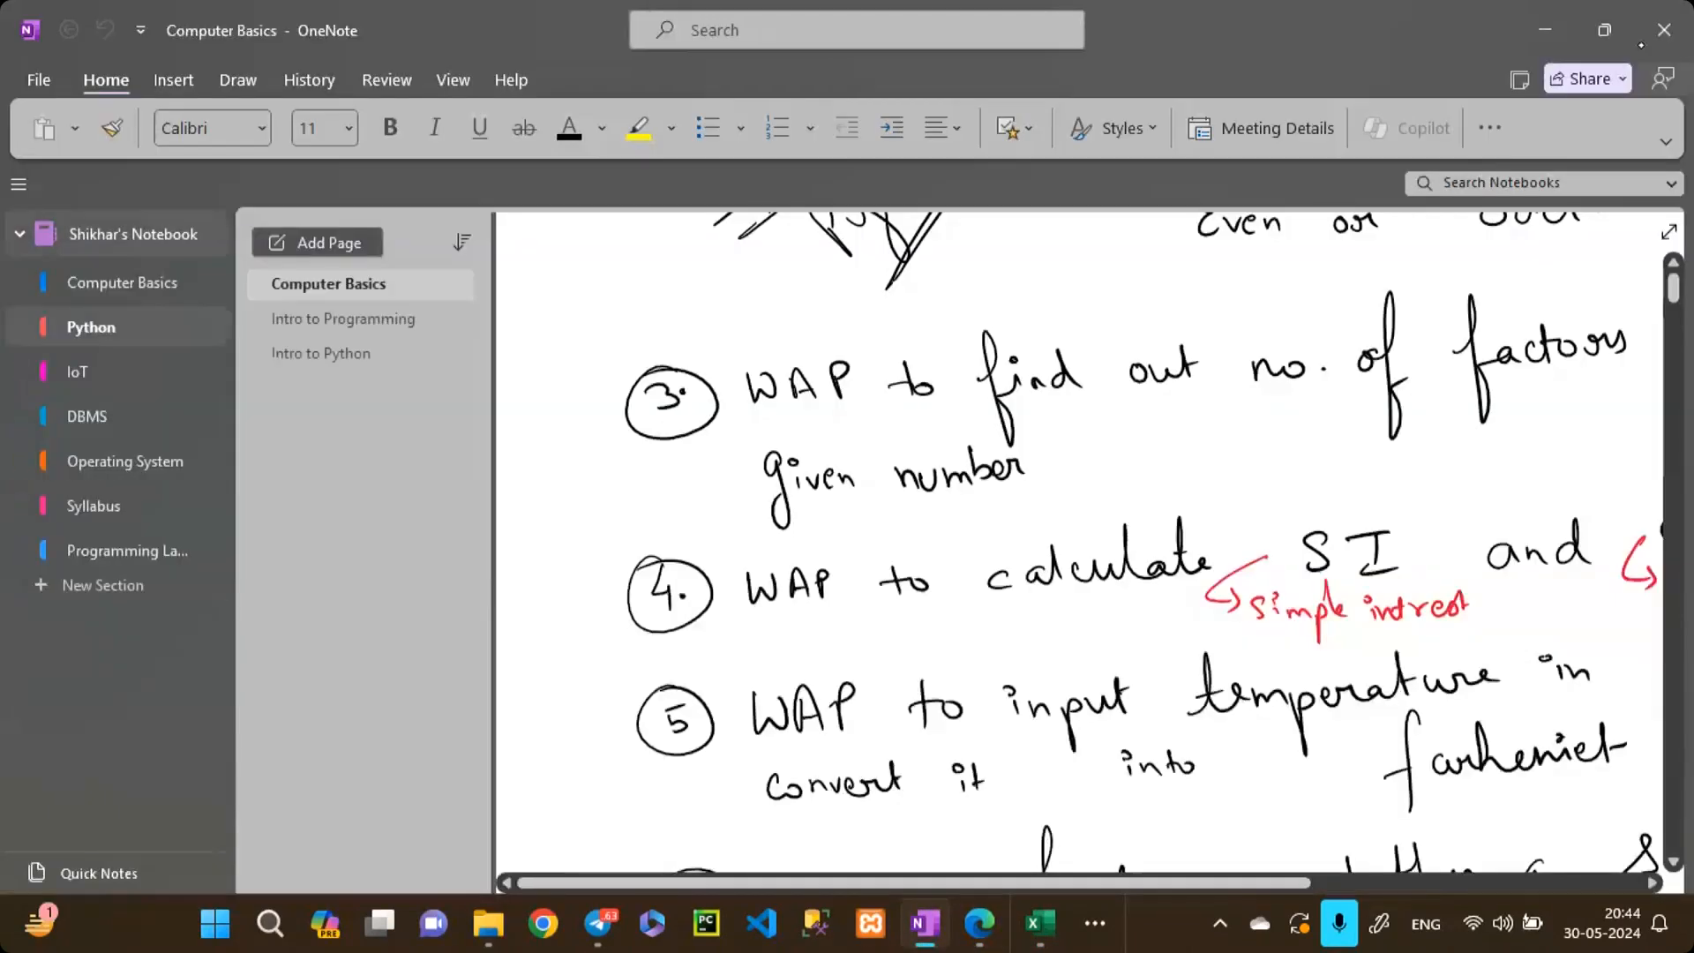
click(1642, 44)
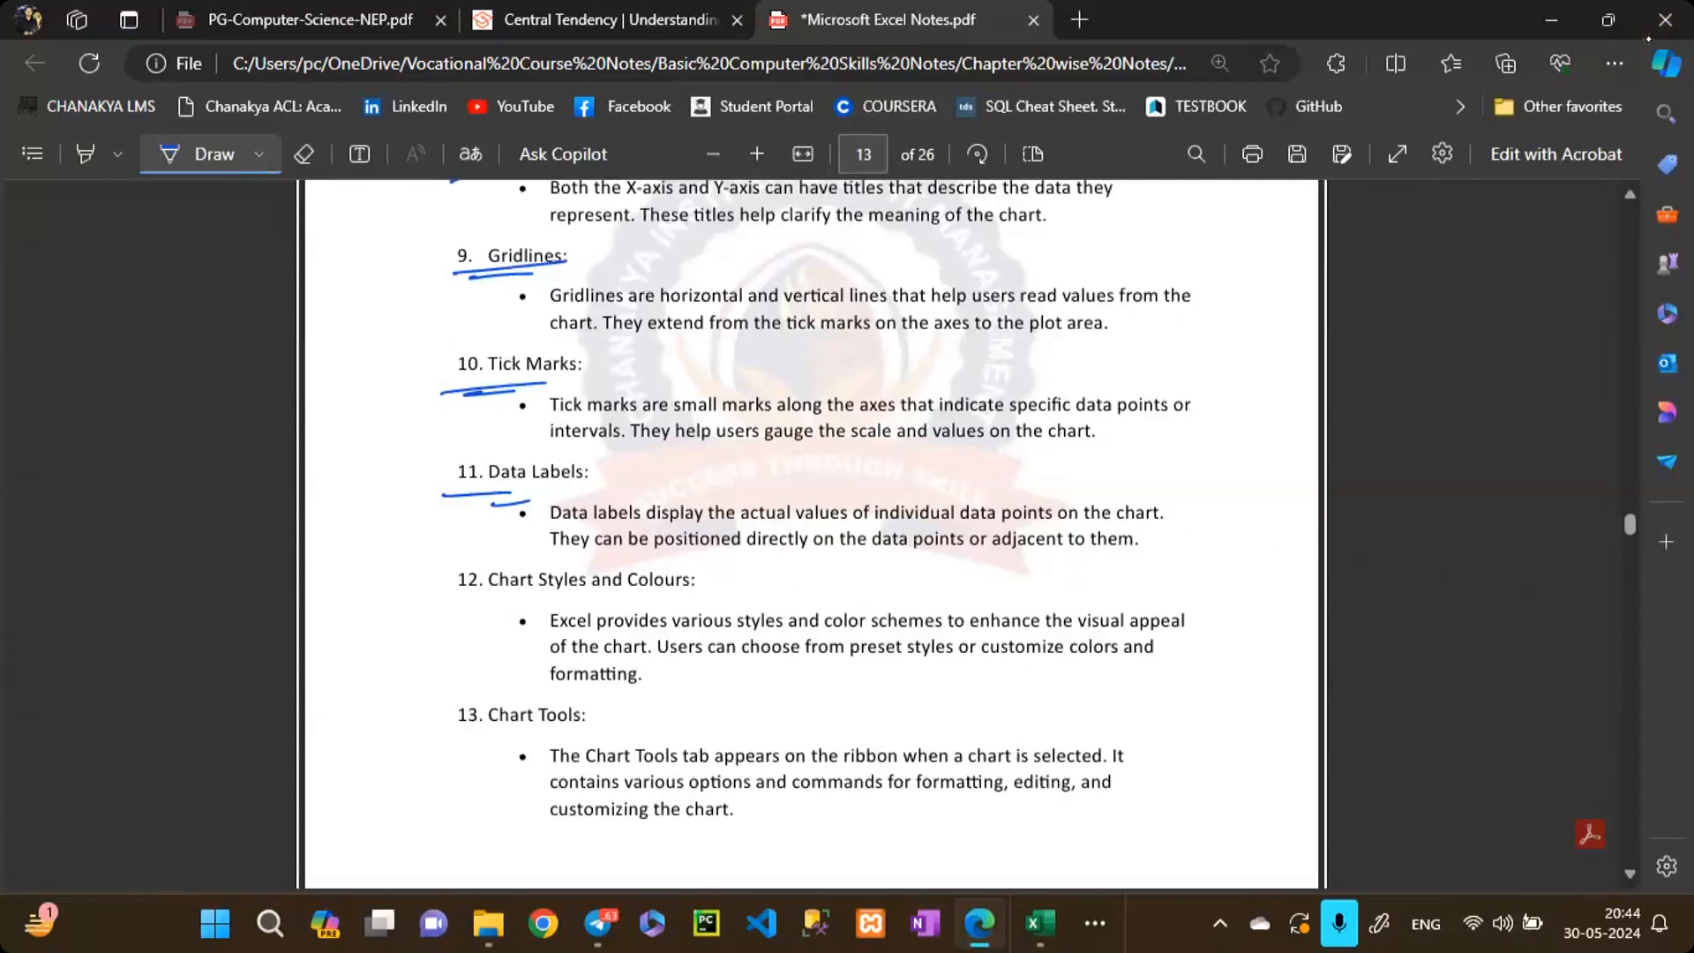
drag(618, 556, 612, 633)
click(303, 155)
click(615, 595)
click(303, 155)
scroll(812, 534, down, 10)
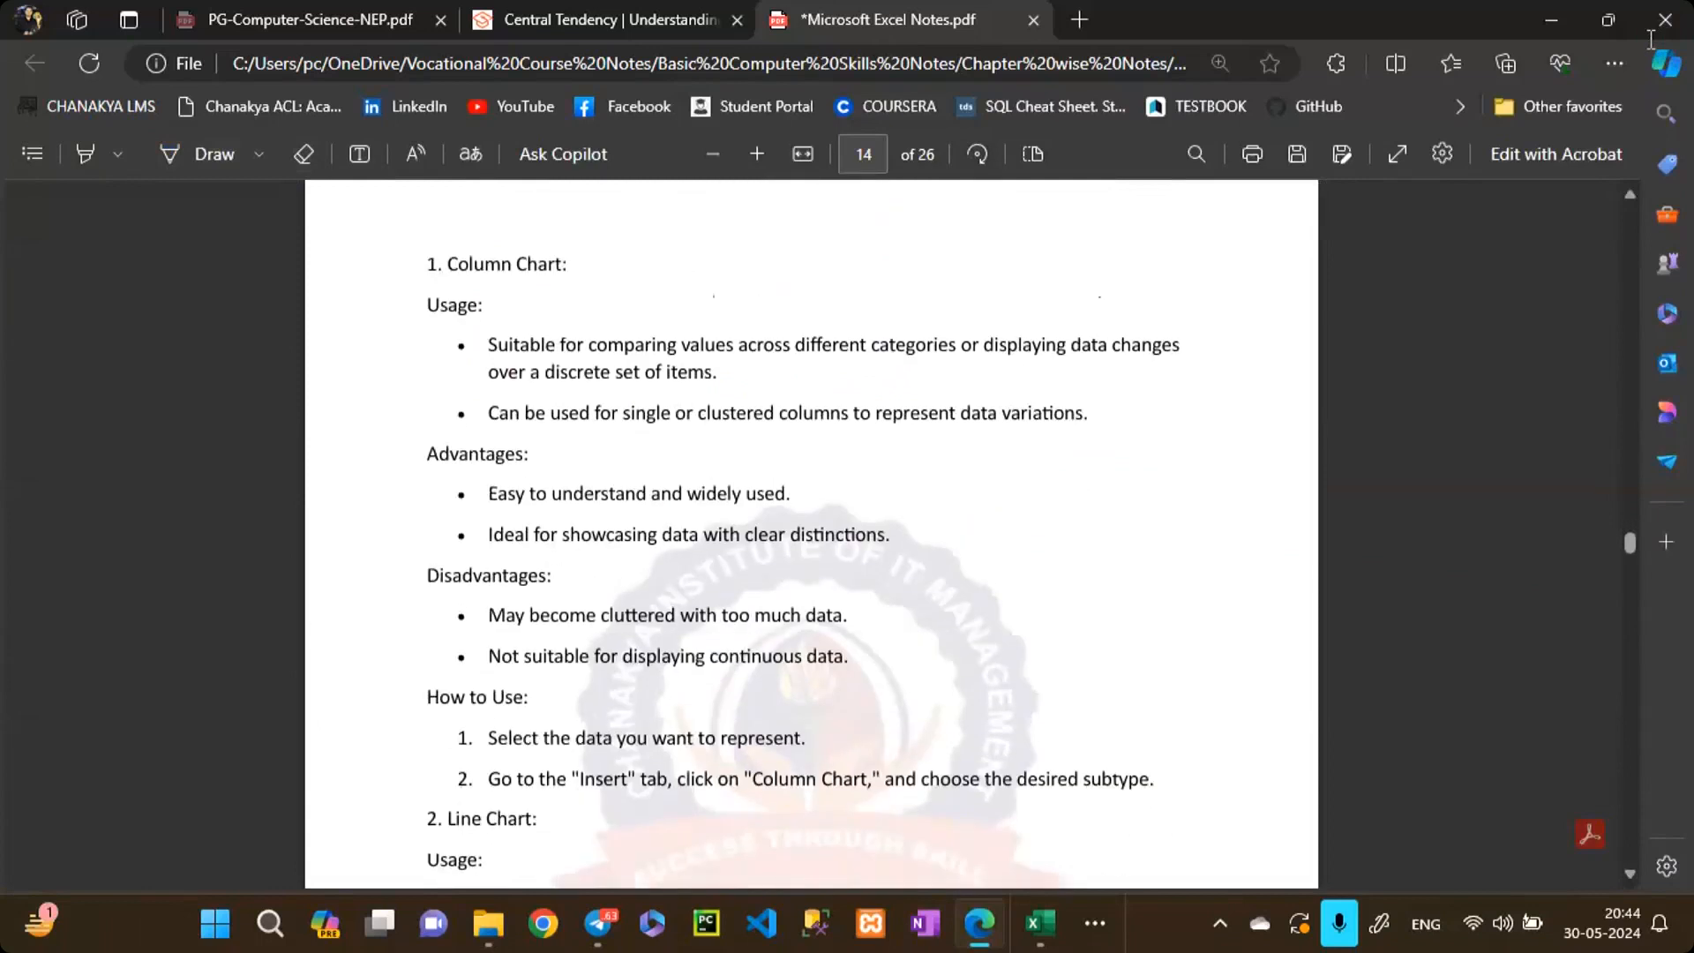
Step: Underline the Column Chart heading and its first usage point about comparing values across categories with the pen
click(214, 154)
drag(472, 283, 525, 287)
drag(490, 359, 1153, 364)
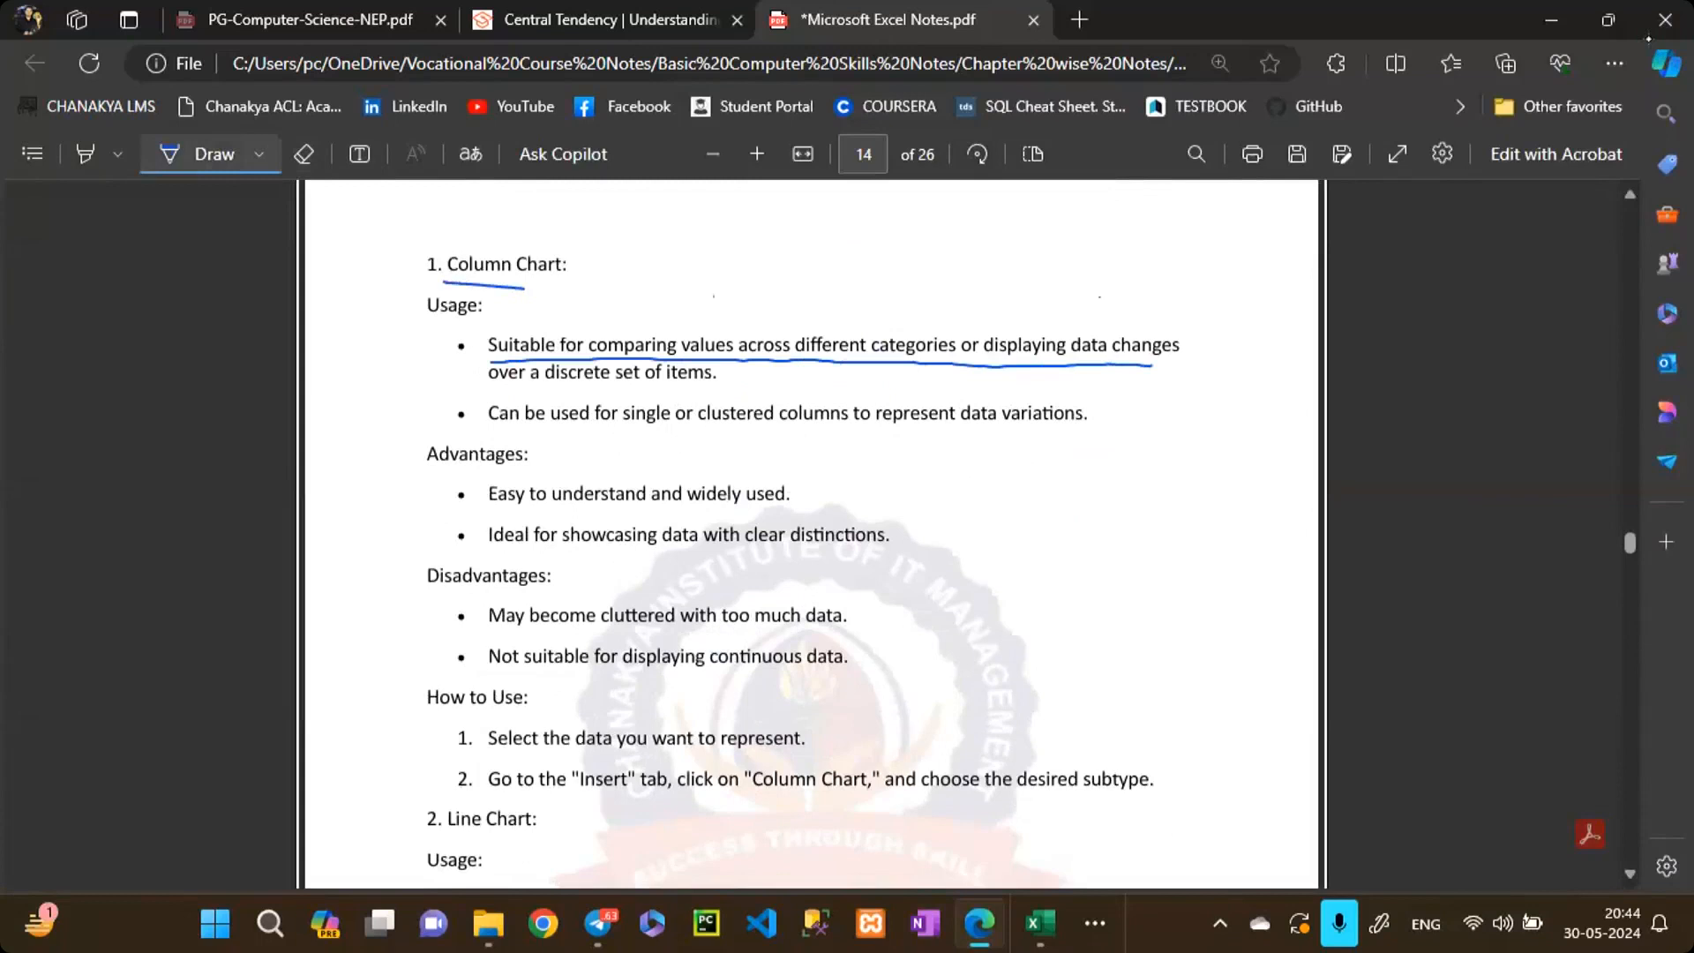
drag(484, 391, 664, 390)
Step: Sketch a small column chart beside the Advantages text, with two axes, handwritten axis labels and four bars
drag(914, 470, 891, 578)
drag(913, 464, 895, 600)
mouse_move(913, 466)
mouse_down()
mouse_move(902, 600)
mouse_move(1253, 598)
mouse_up()
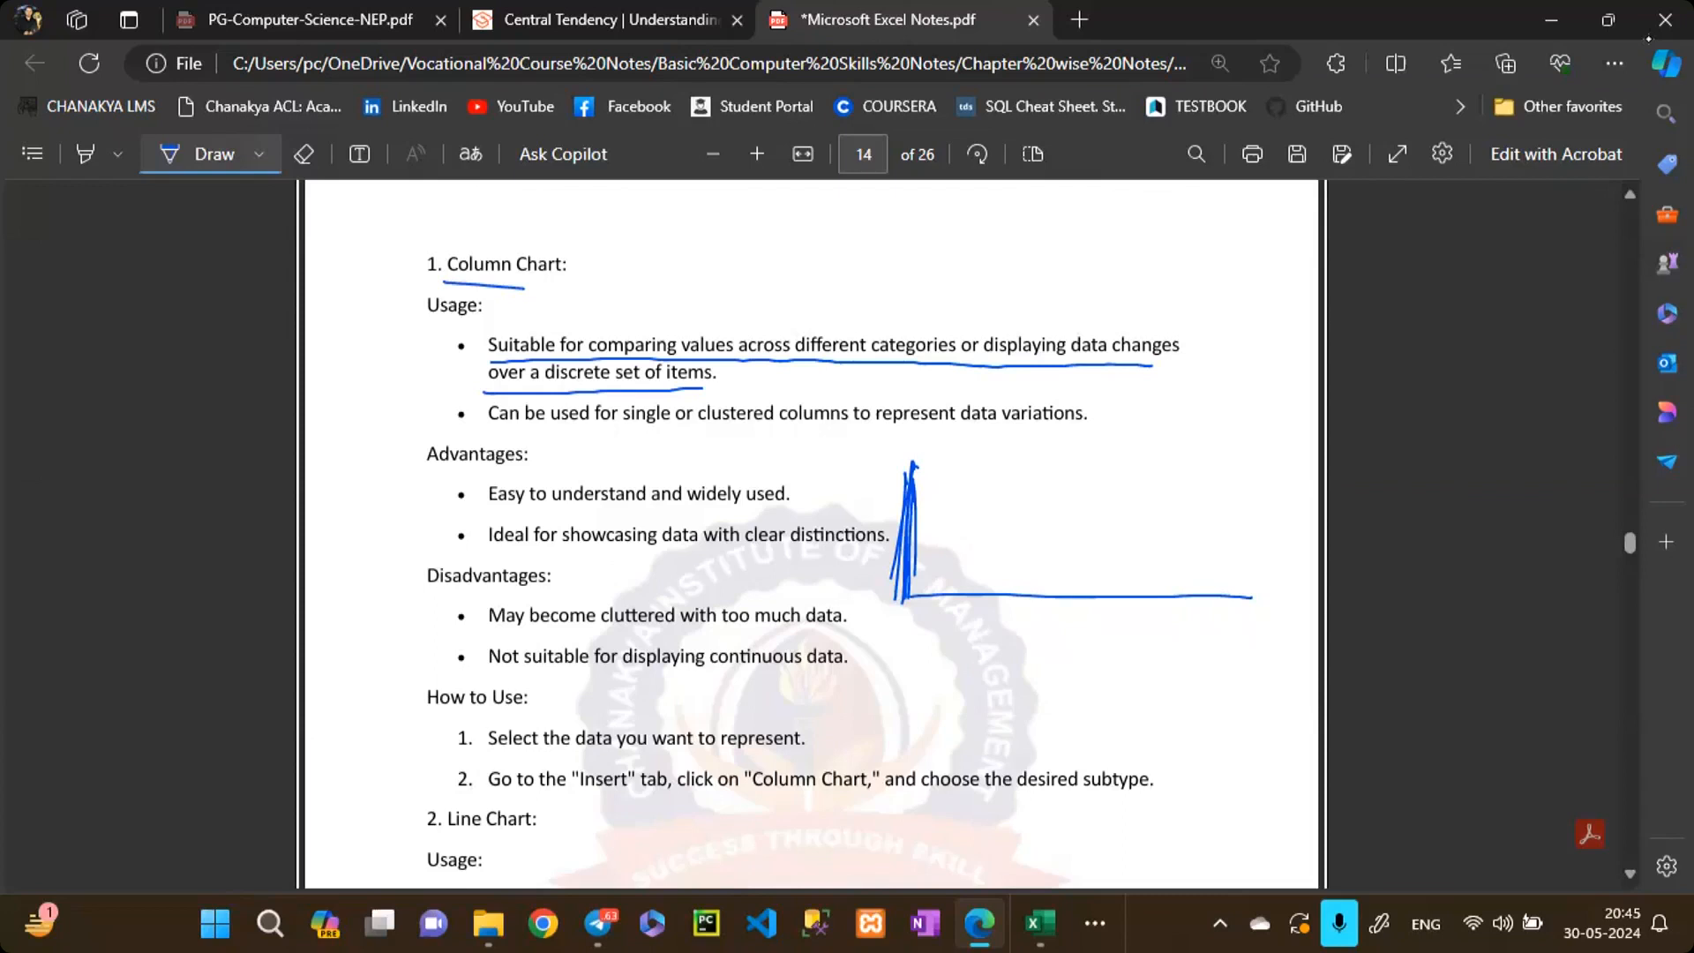
mouse_move(1025, 643)
mouse_down()
mouse_move(1005, 673)
mouse_move(1087, 671)
mouse_up()
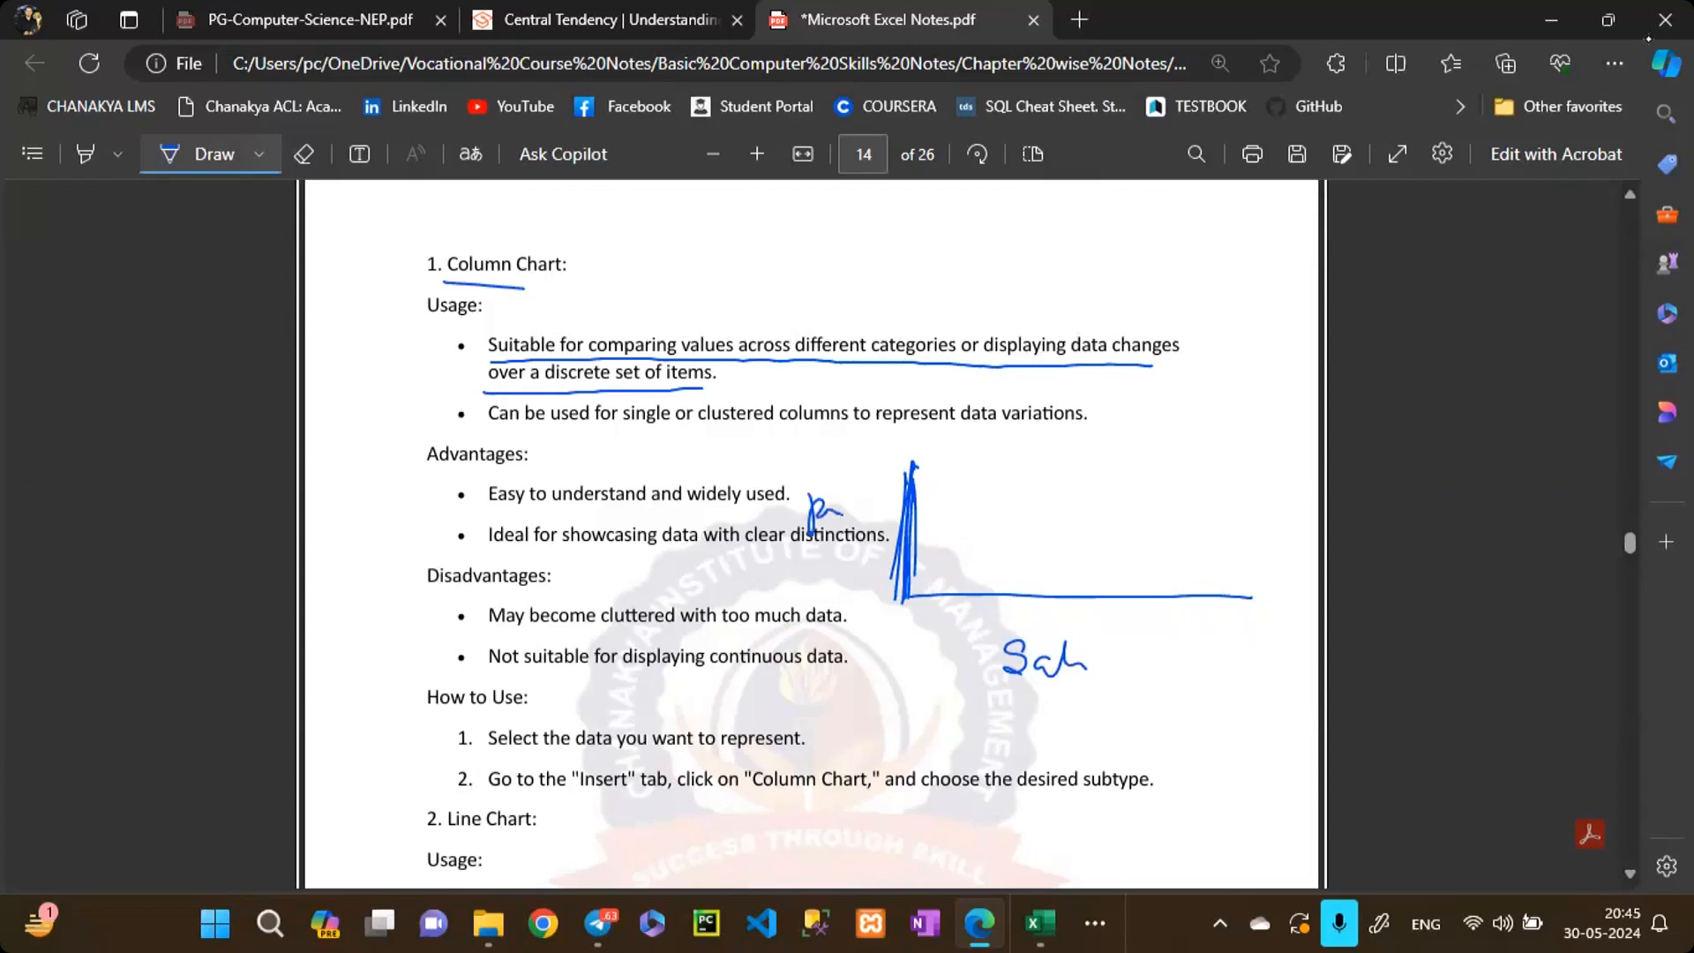
drag(968, 528, 964, 593)
drag(995, 559, 995, 593)
mouse_move(984, 528)
mouse_down()
mouse_move(982, 593)
mouse_move(1056, 480)
mouse_move(1070, 592)
mouse_up()
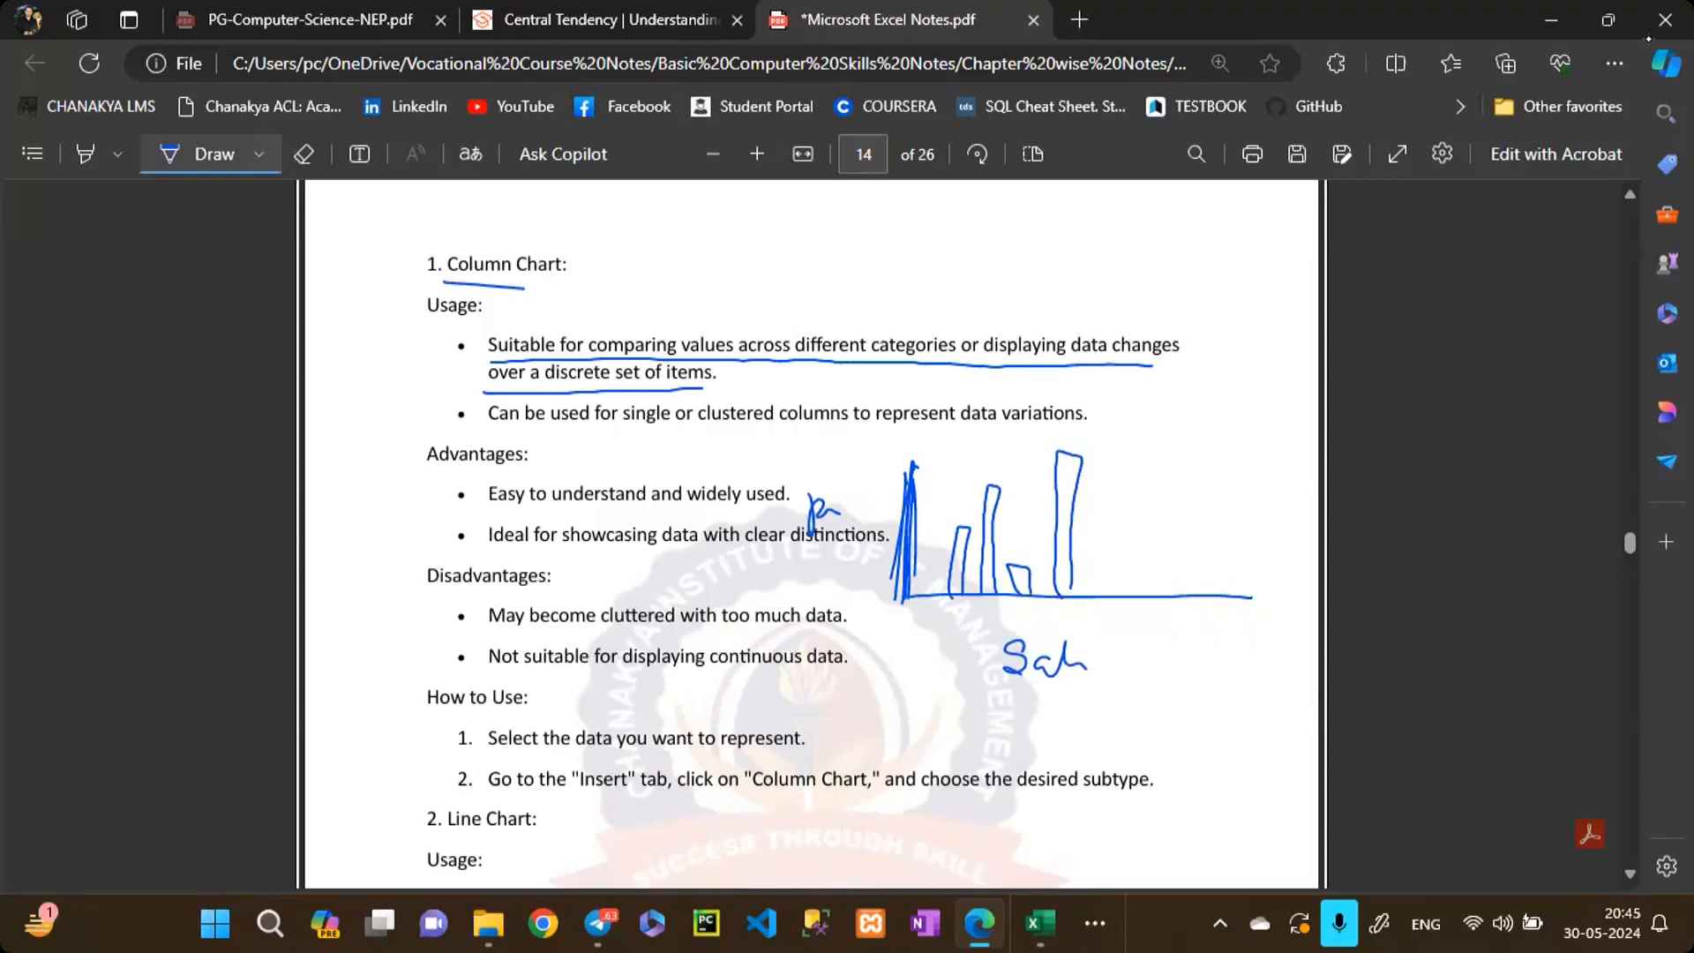
Step: Erase the sketched column chart together with its handwritten axis labels
click(304, 155)
mouse_move(893, 538)
mouse_down()
mouse_move(1069, 583)
mouse_move(1015, 657)
mouse_move(1072, 664)
mouse_up()
drag(833, 512, 810, 516)
Step: Underline the column chart's second usage point and both of its advantages with the pen
click(199, 154)
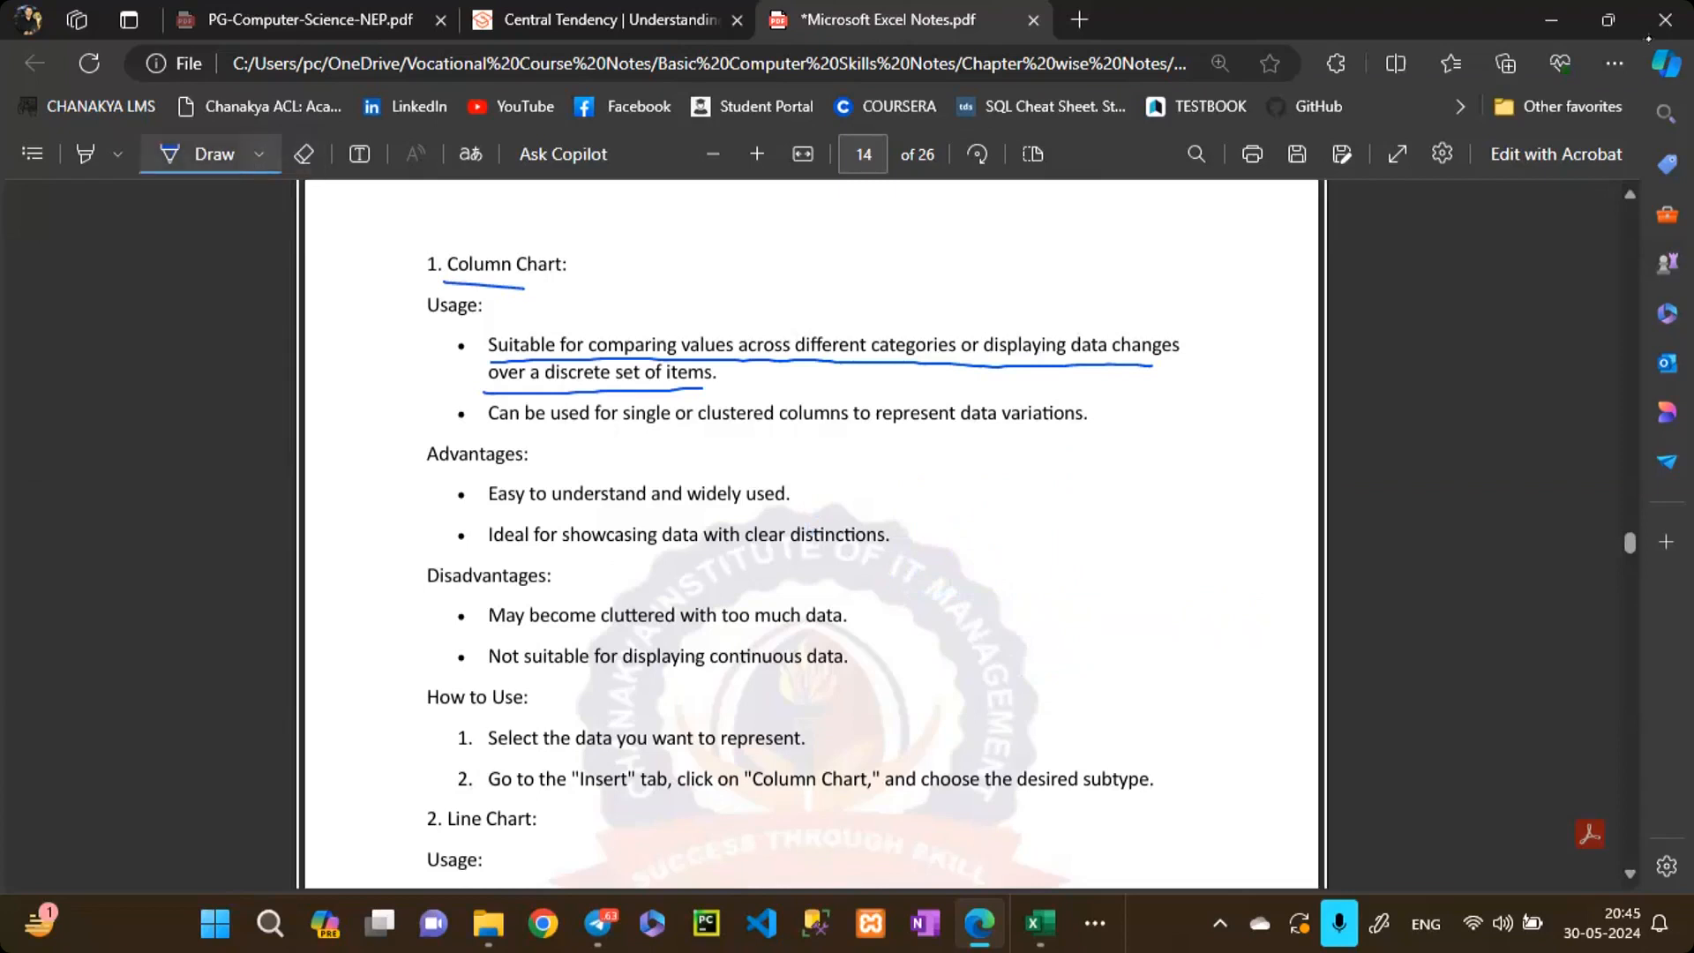
drag(487, 432, 1115, 437)
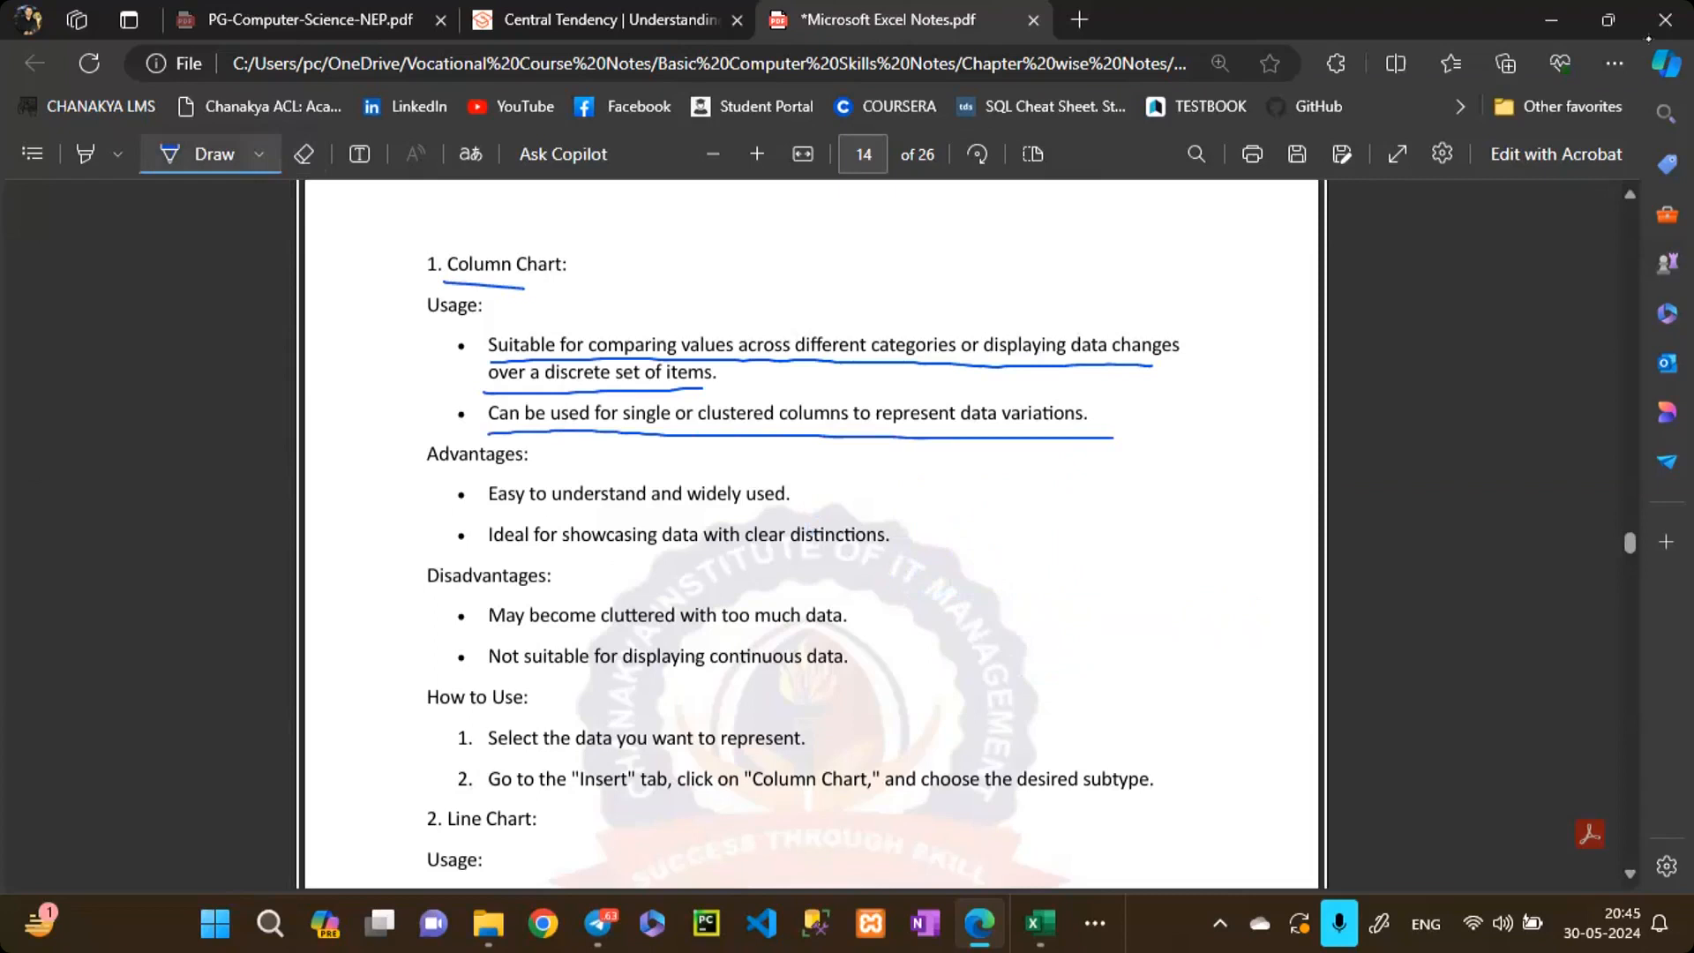
drag(495, 510, 676, 519)
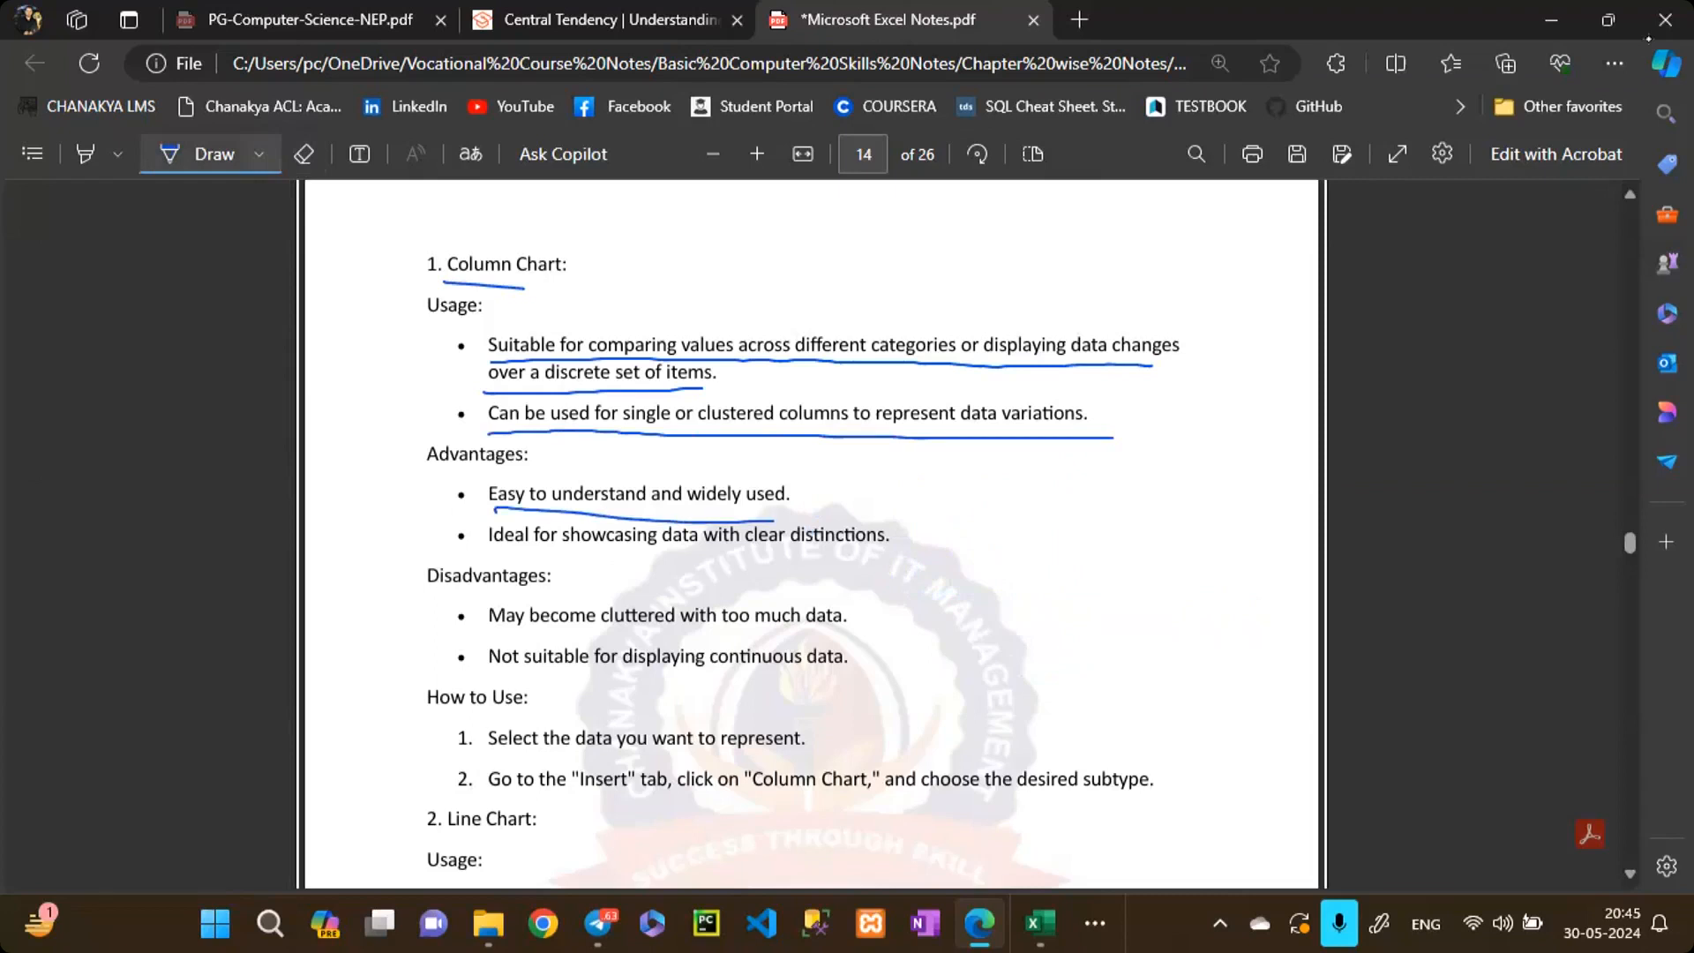
drag(485, 555, 874, 560)
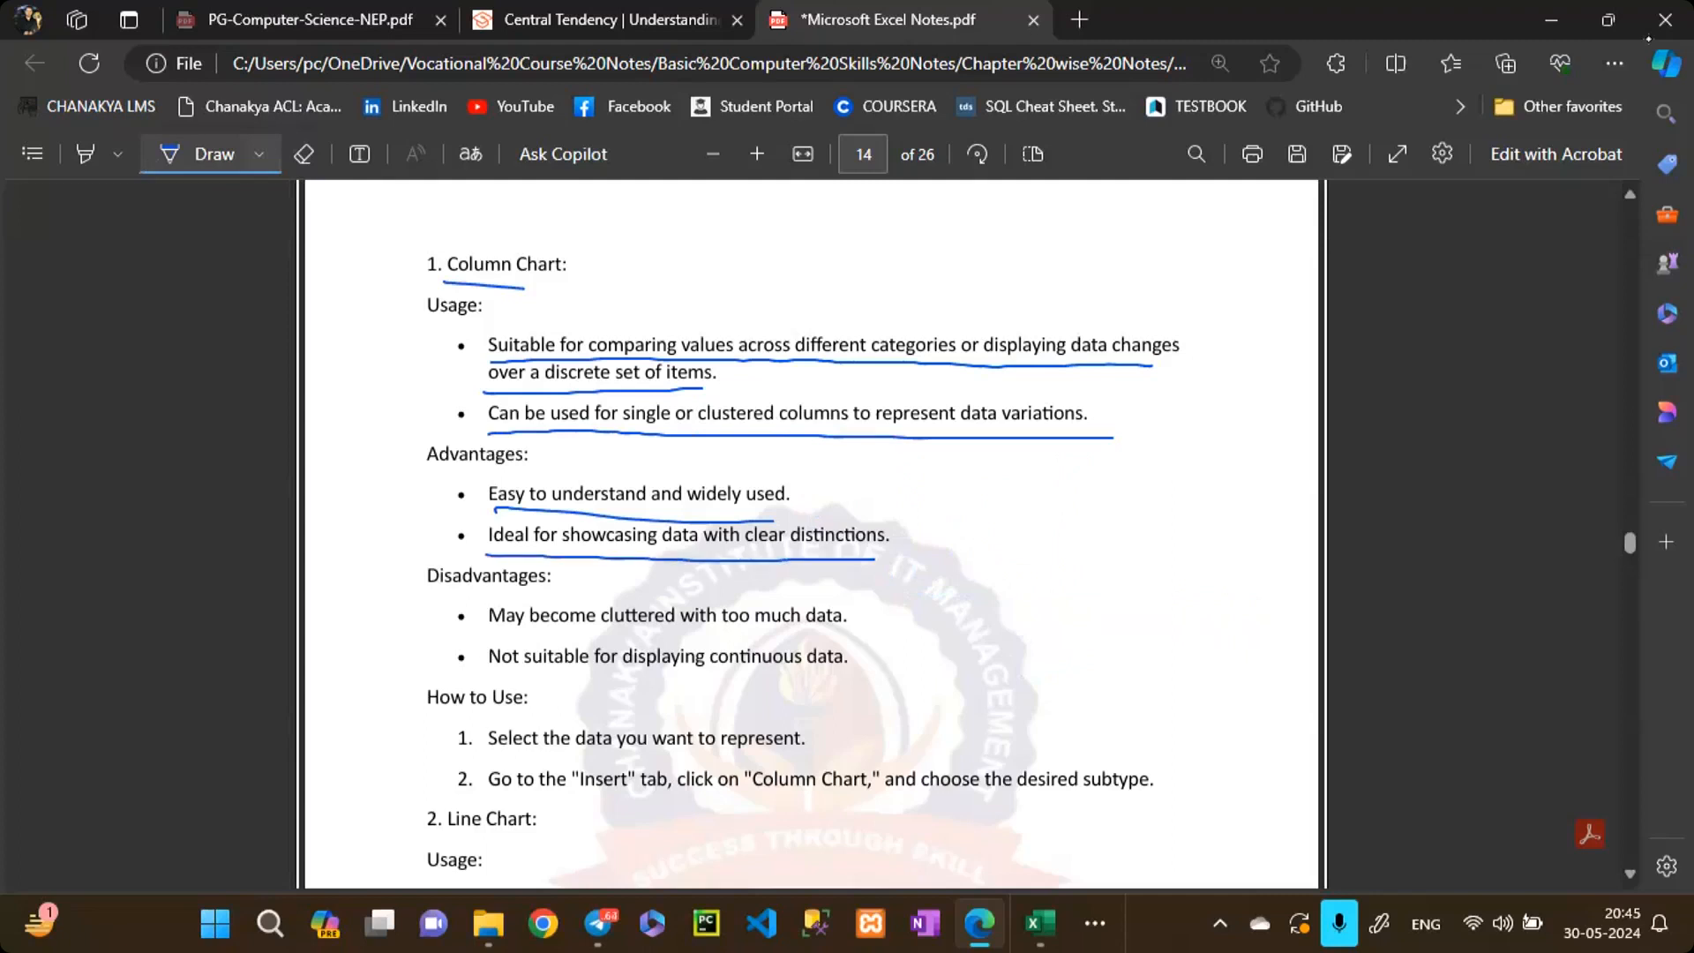
Step: Mark both column chart disadvantages and handwrite a double-underlined "discrete" beside "displaying continuous data"
mouse_move(483, 617)
mouse_down()
mouse_move(500, 635)
mouse_move(870, 623)
mouse_up()
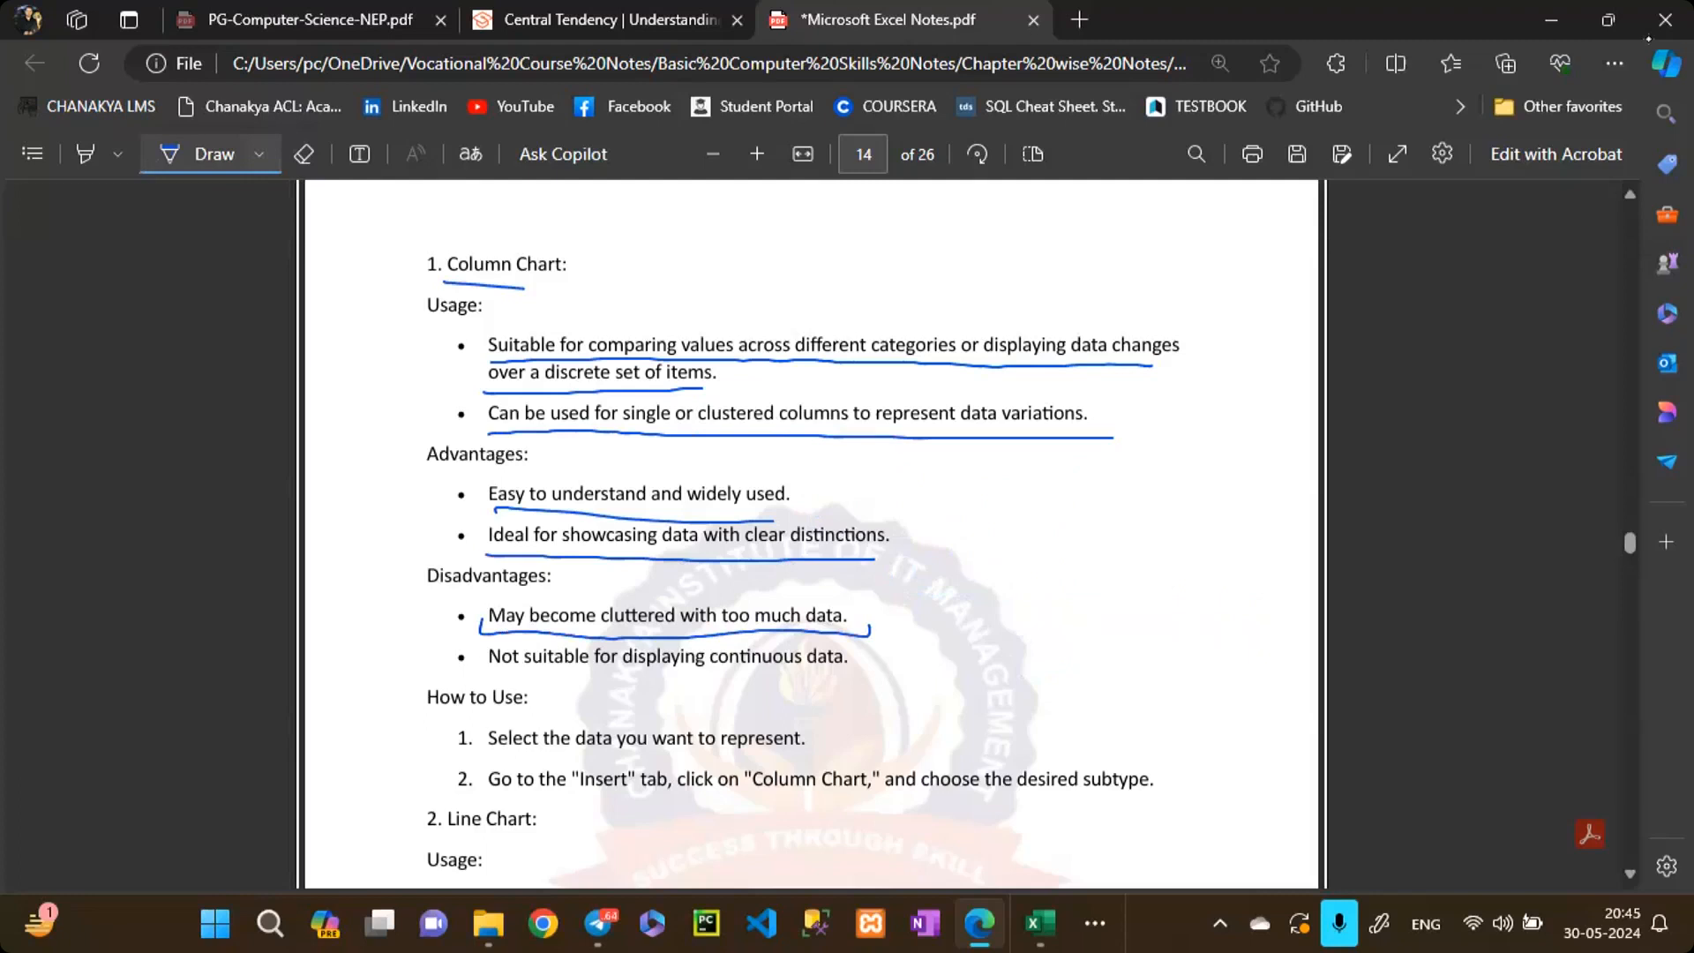
drag(636, 676, 834, 680)
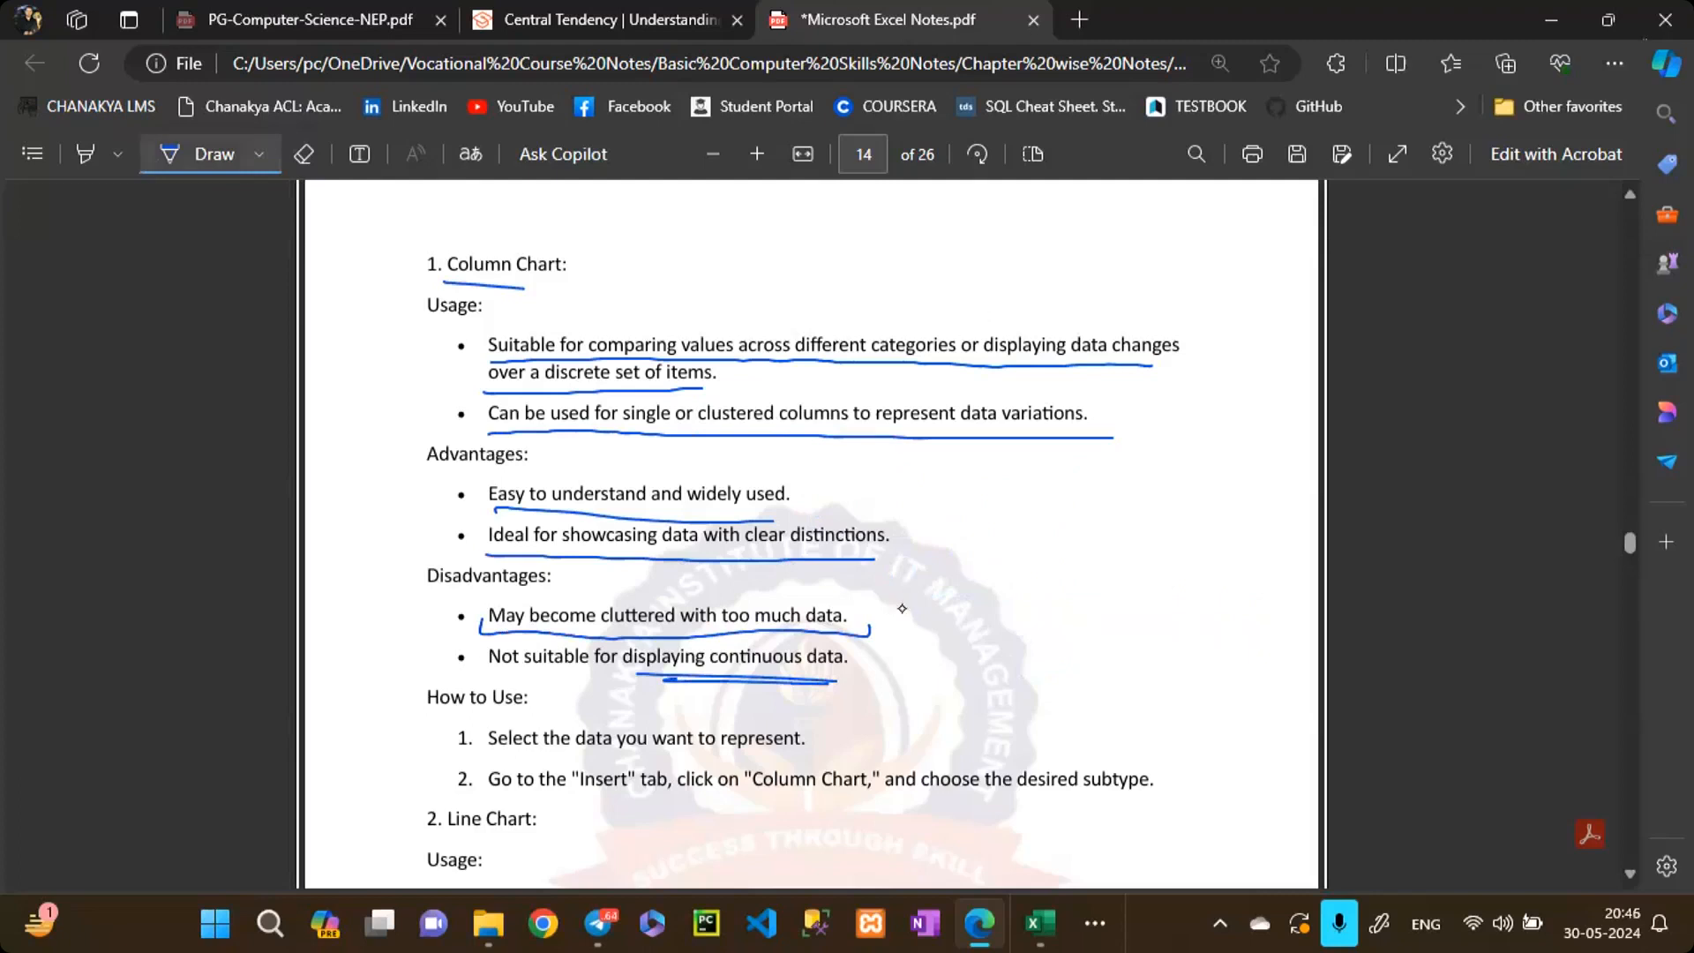
mouse_move(944, 650)
mouse_down()
mouse_move(956, 668)
mouse_move(1017, 663)
mouse_move(1072, 640)
mouse_move(1108, 660)
mouse_move(1063, 661)
mouse_up()
click(971, 633)
drag(878, 687, 1094, 672)
drag(899, 695, 1114, 681)
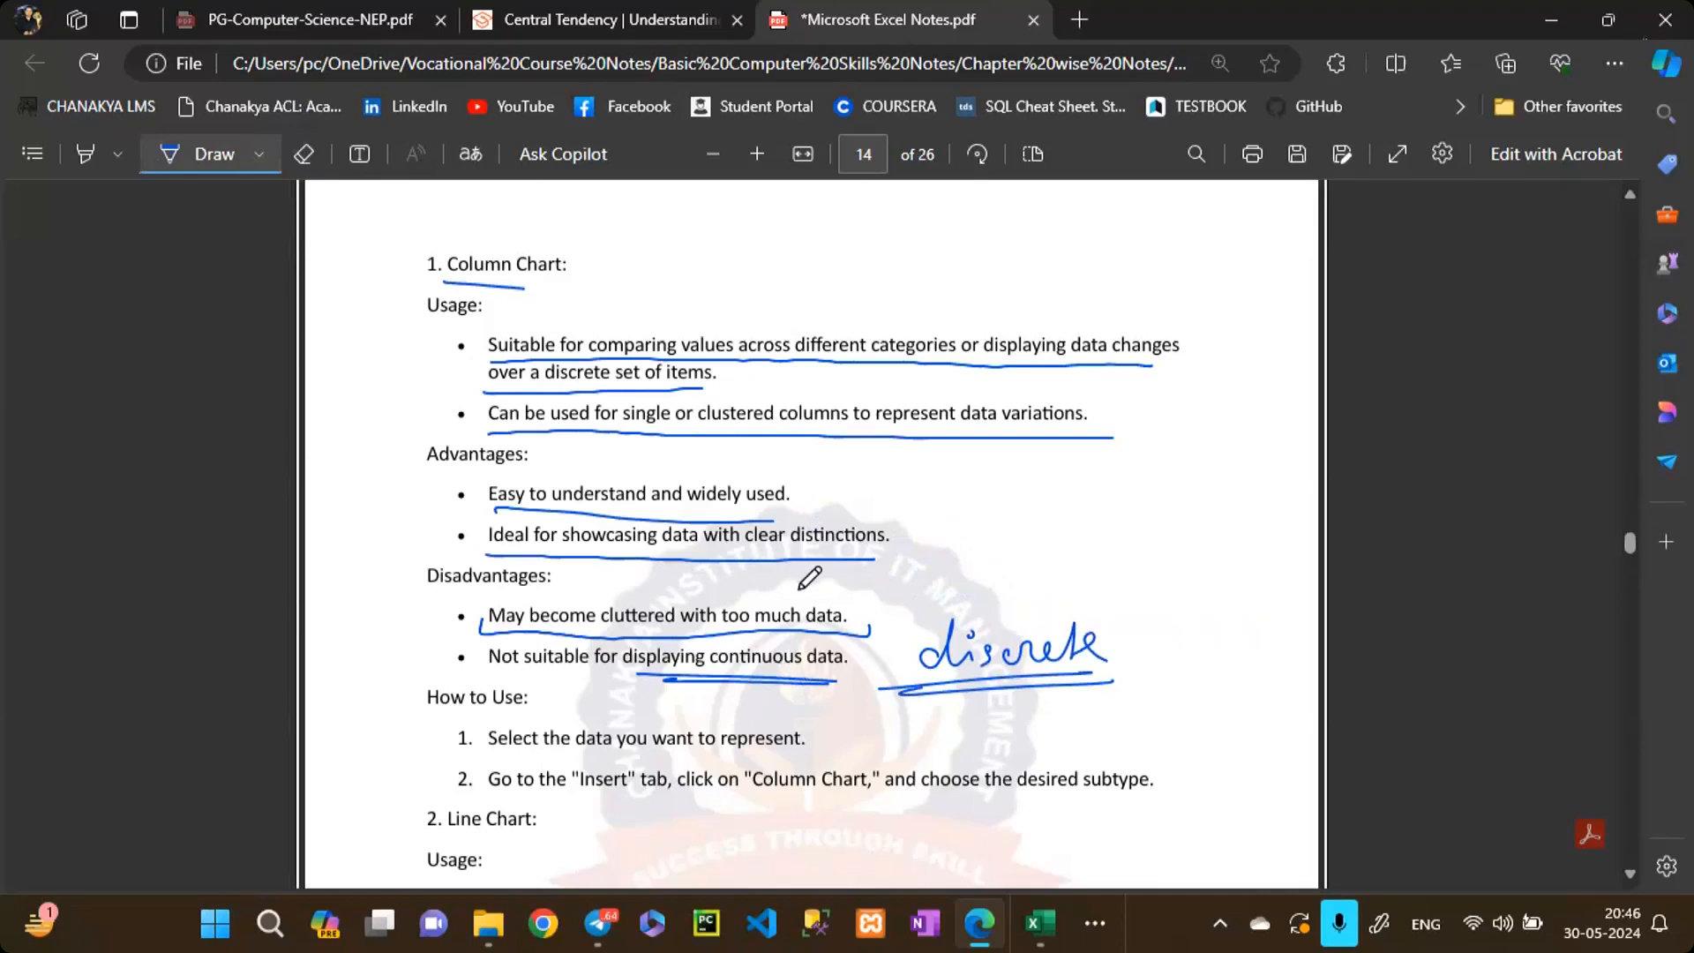
Step: Underline the Line Chart heading, "continuous period" and "trends and patterns" in the line chart notes
scroll(809, 578, down, 5)
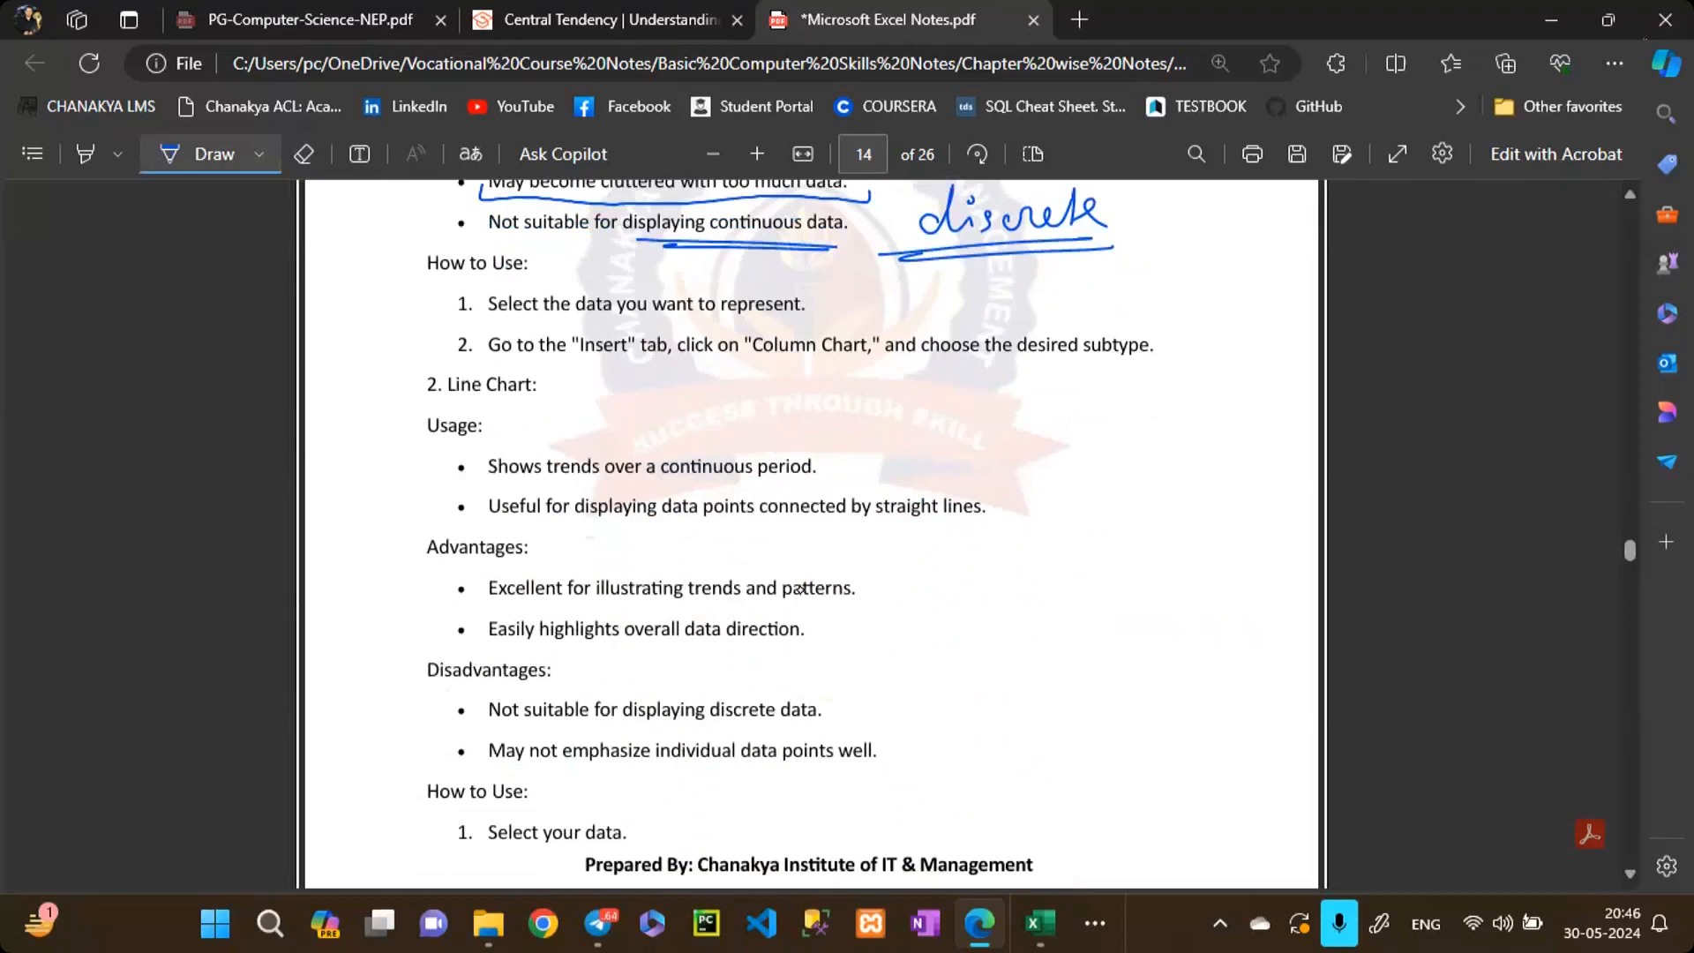
drag(662, 481, 840, 482)
drag(487, 408, 510, 404)
mouse_move(695, 600)
mouse_down()
mouse_move(851, 597)
mouse_move(706, 608)
mouse_up()
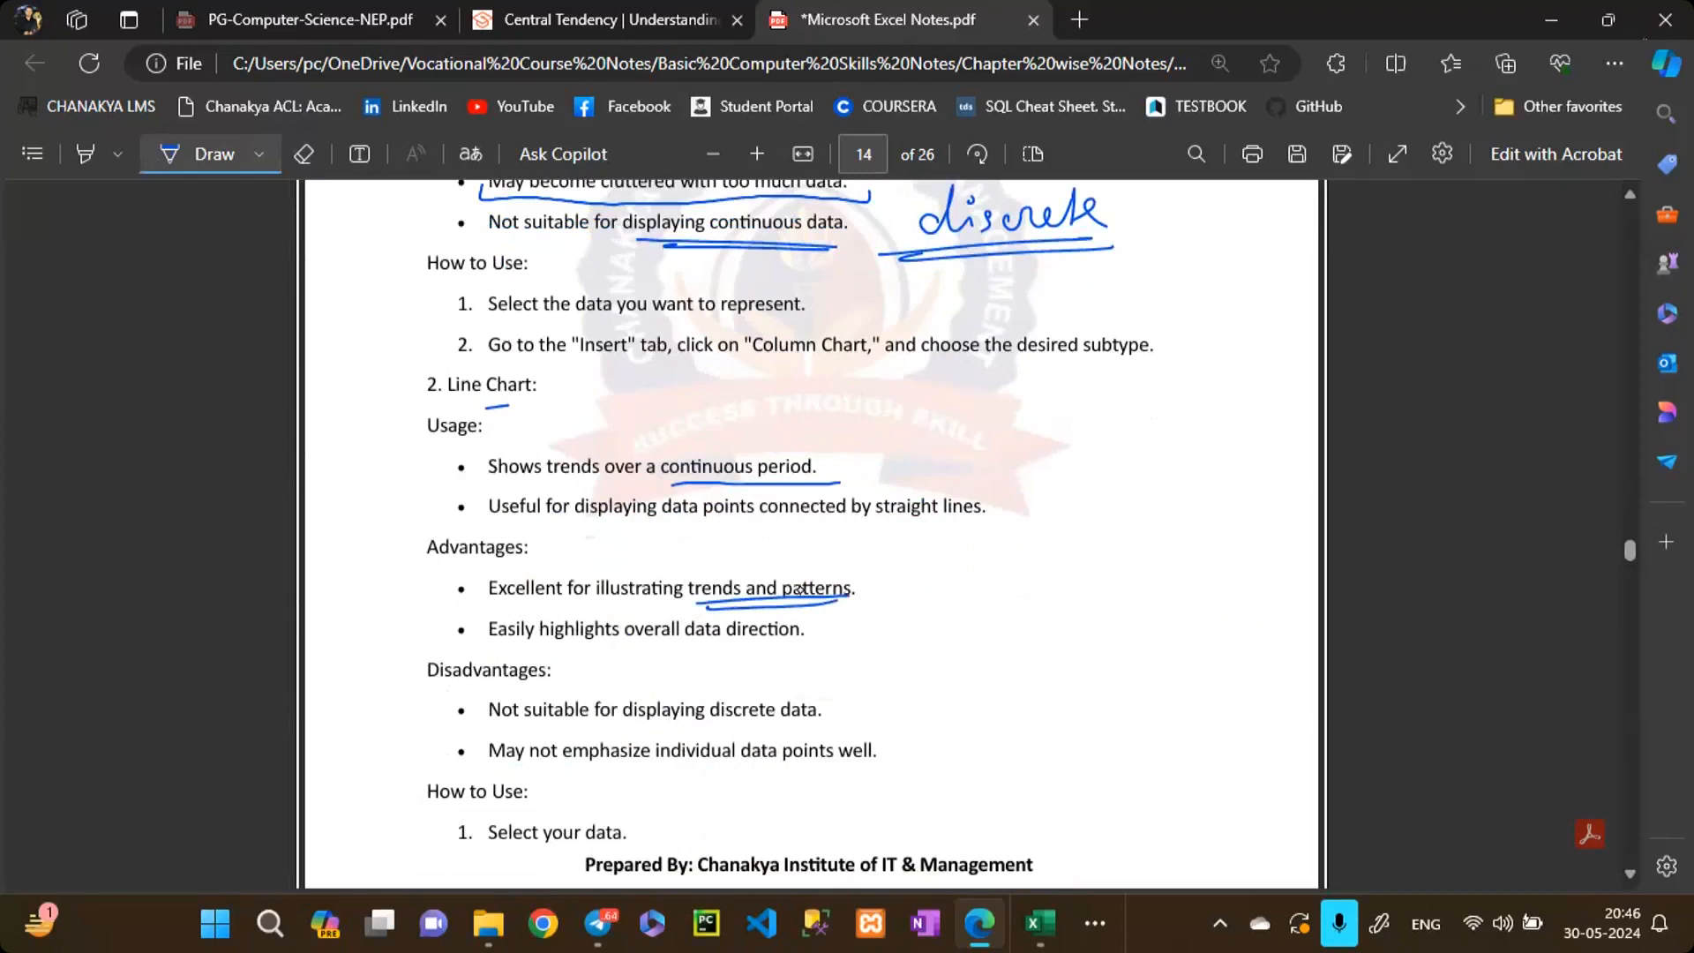
Step: Handwrite an underlined "Trends" beside the Line Chart heading and underline "data points connected by straight lines"
mouse_move(569, 389)
mouse_down()
mouse_move(571, 419)
mouse_move(590, 386)
mouse_move(686, 421)
mouse_up()
drag(715, 394, 703, 420)
mouse_move(553, 433)
mouse_down()
mouse_move(728, 421)
mouse_move(714, 426)
mouse_up()
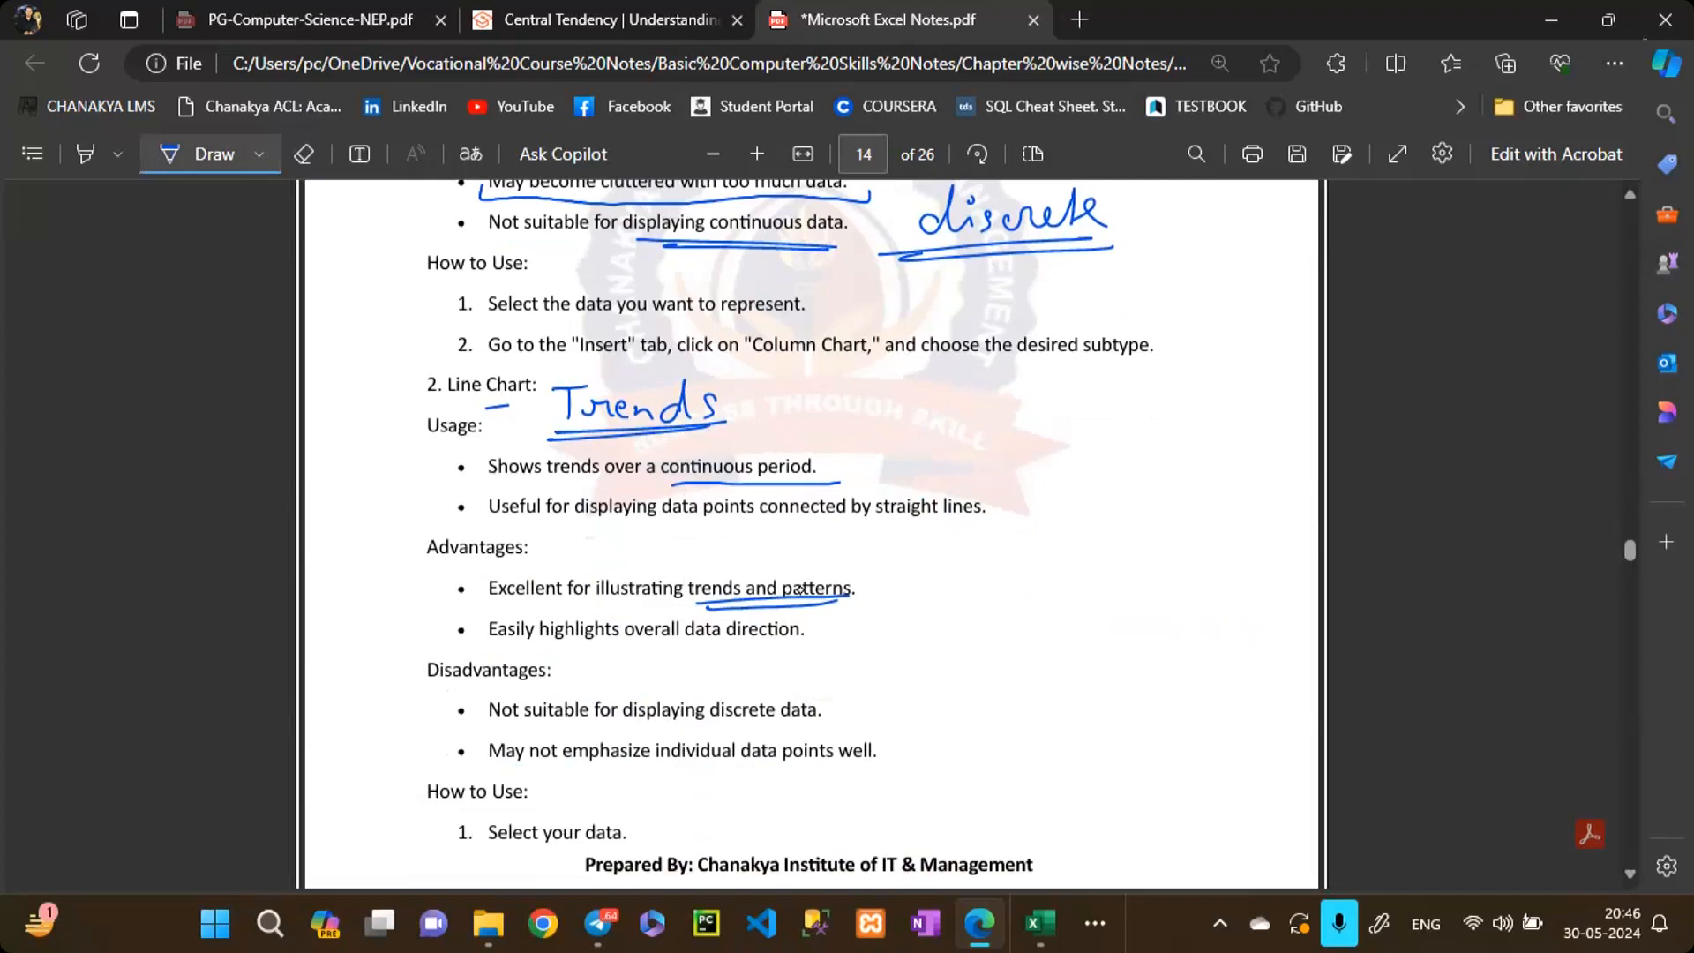
drag(660, 521, 987, 529)
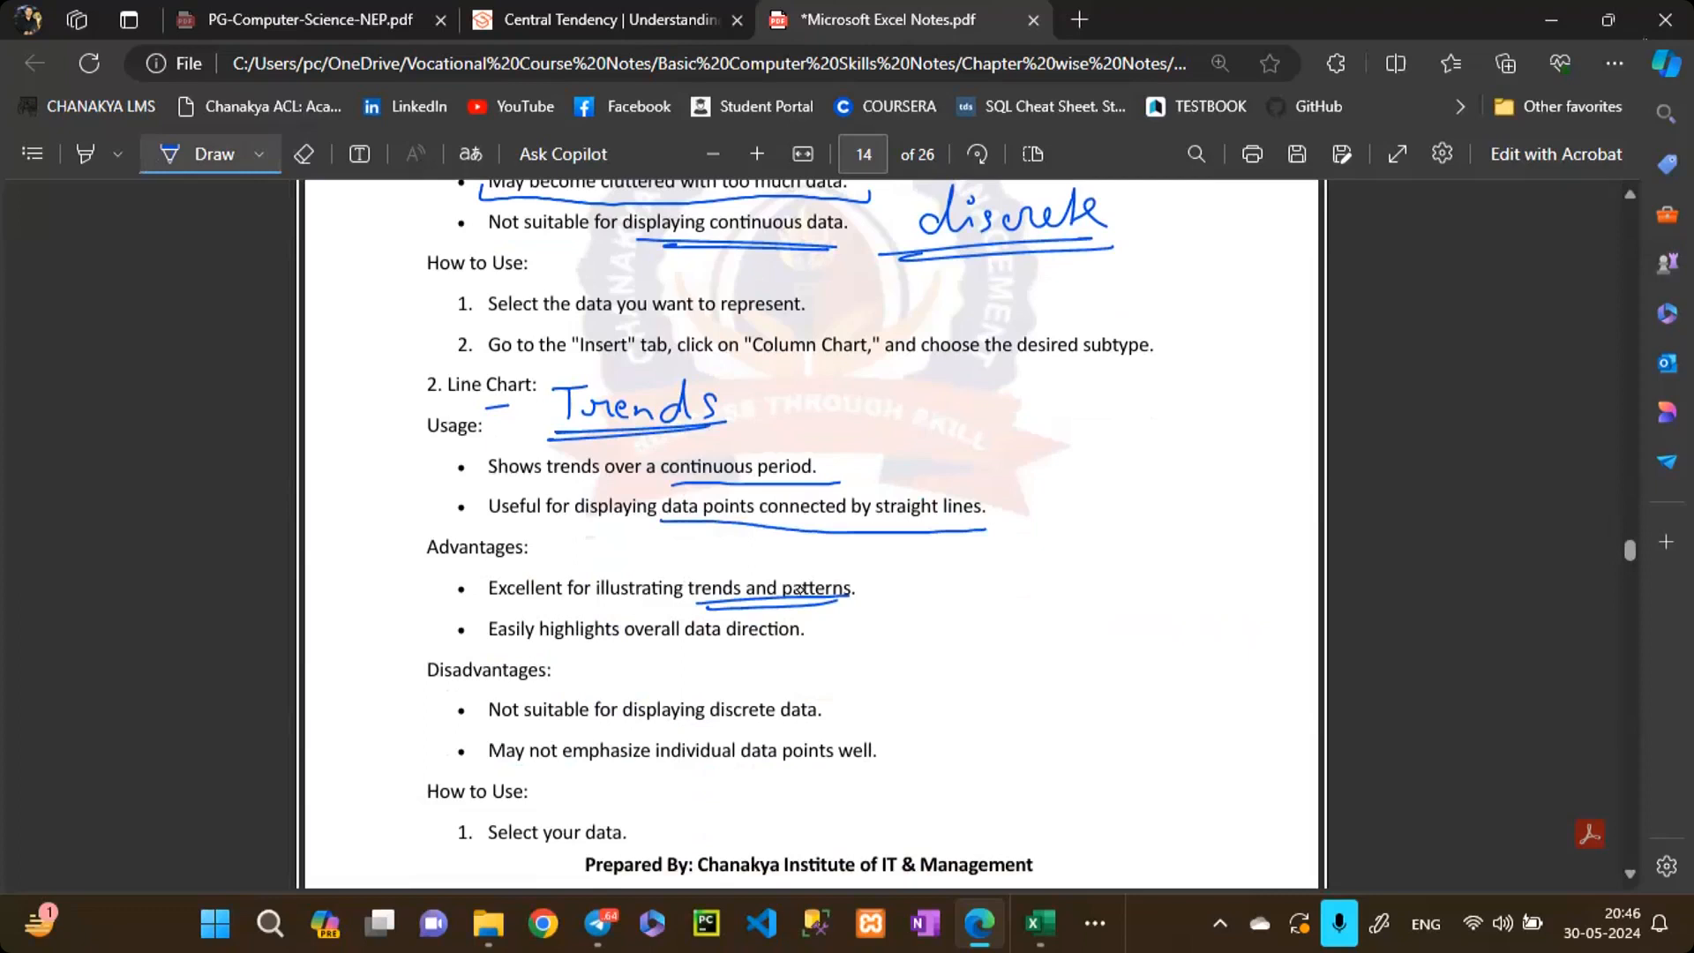
Step: Mark "Represents parts of a whole", "proportion" and the Pie Chart heading in the notes on page 15
scroll(612, 722, down, 8)
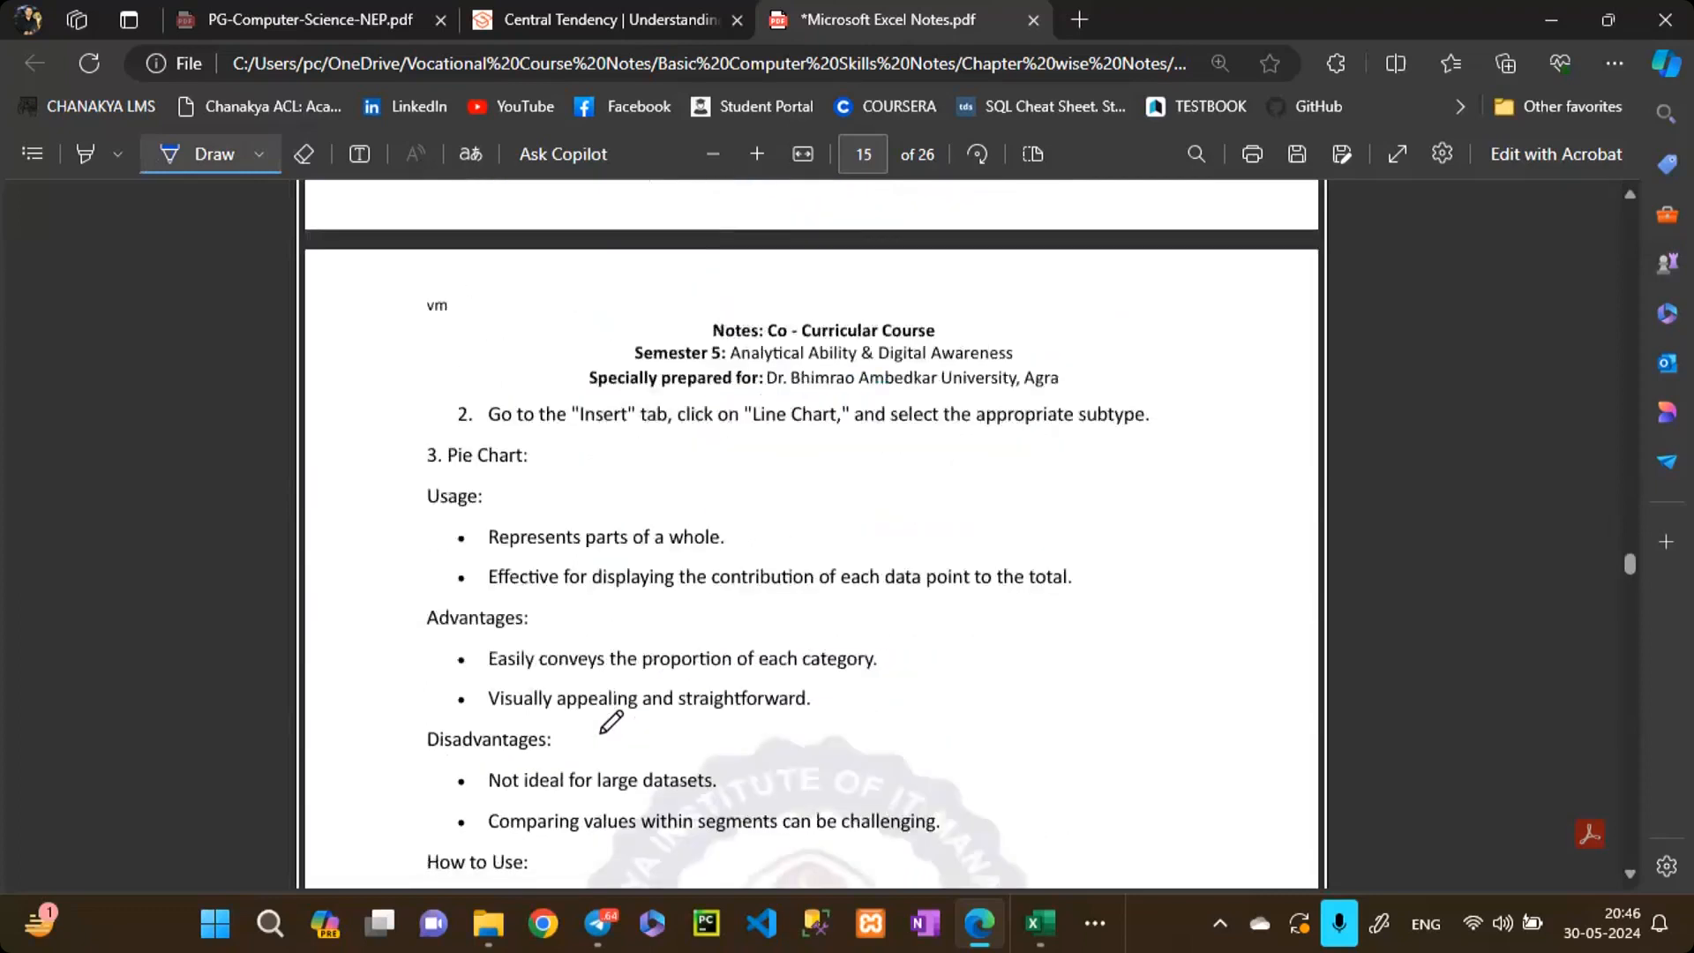
scroll(611, 722, down, 2)
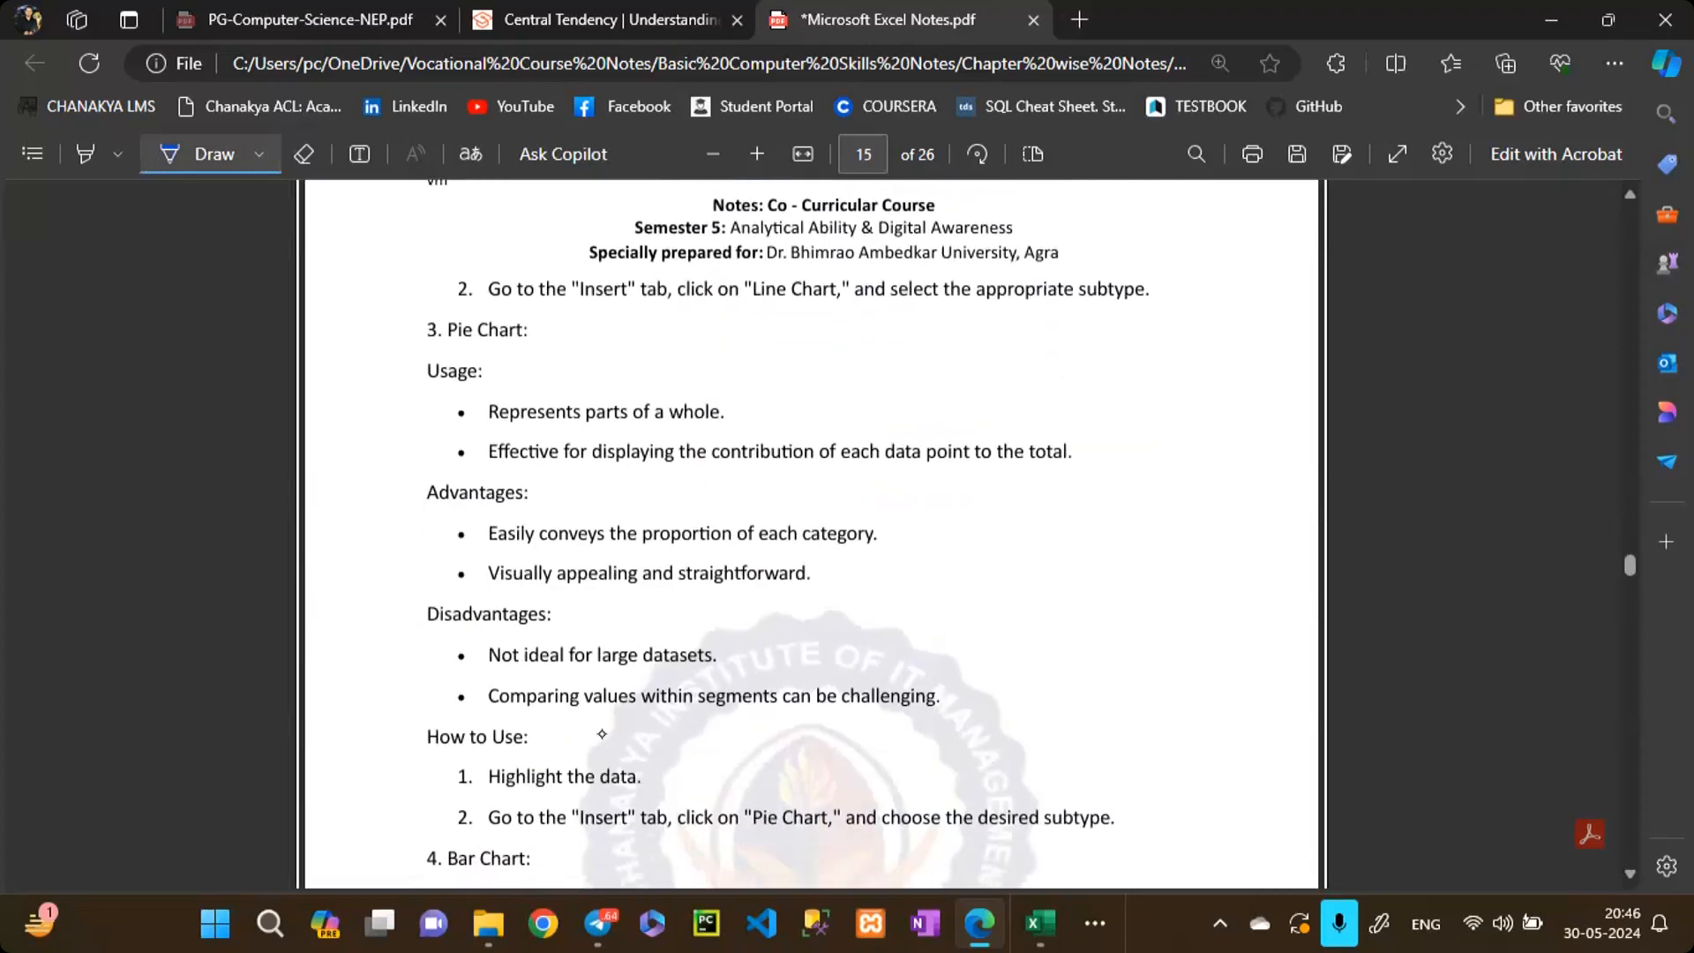
drag(479, 420, 749, 420)
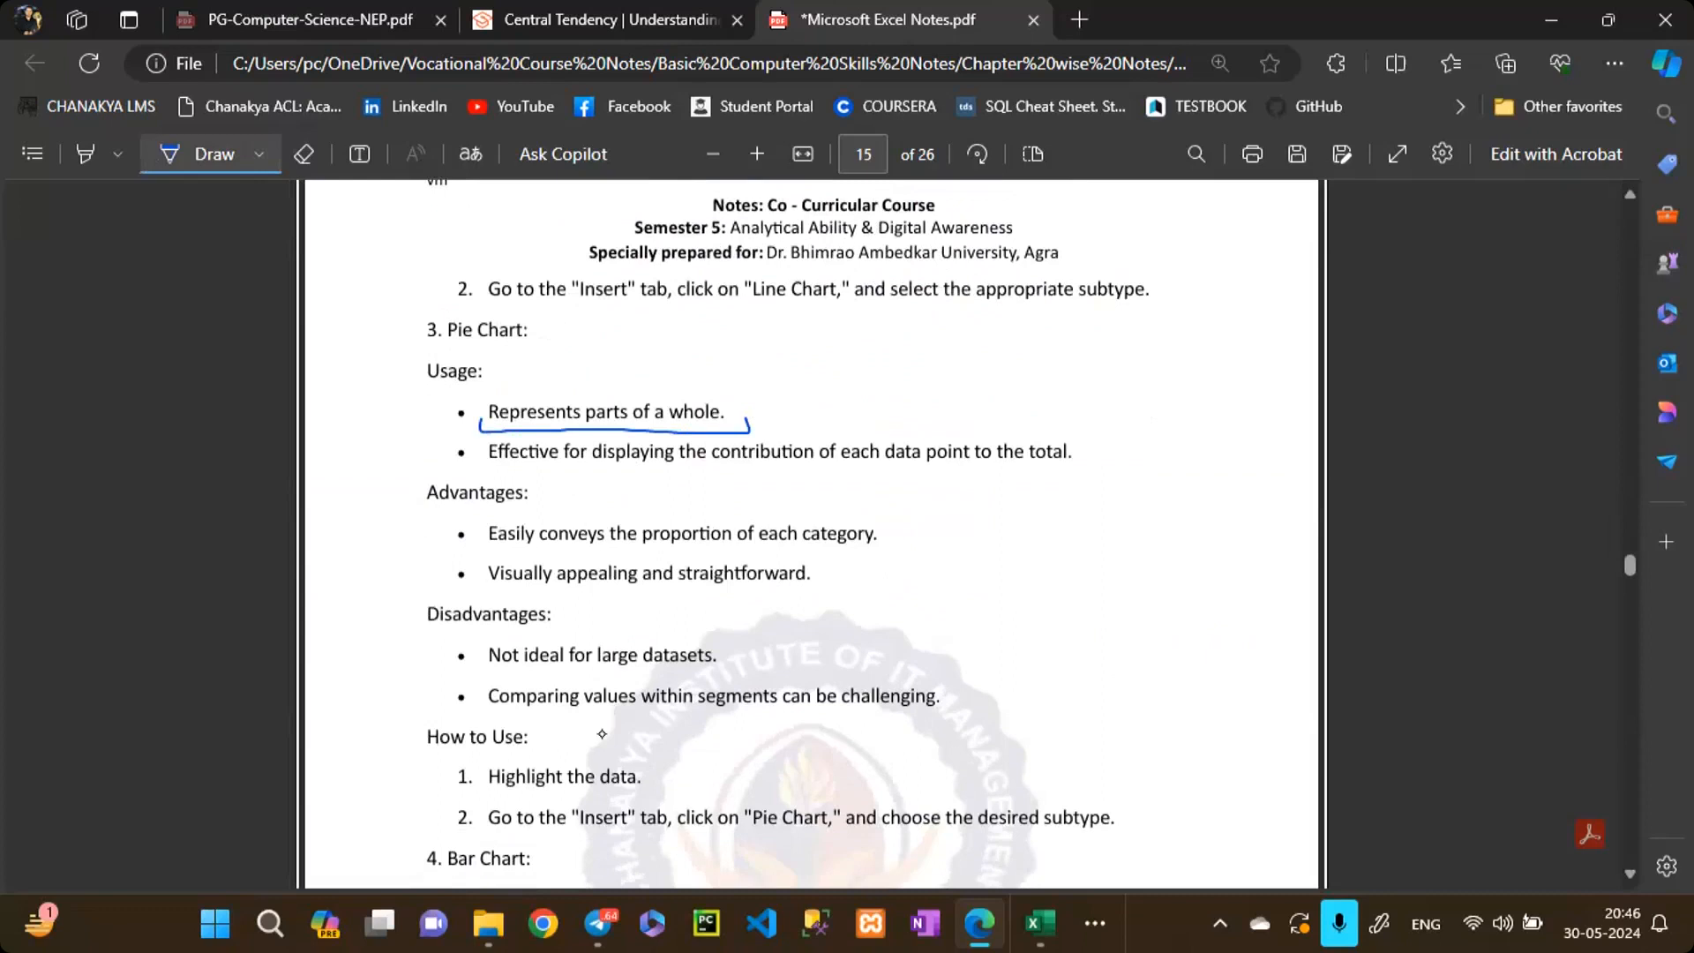
drag(634, 554, 748, 554)
mouse_move(540, 309)
mouse_down()
mouse_move(448, 296)
mouse_move(528, 351)
mouse_move(483, 284)
mouse_up()
Step: Underline "Similar to column" and "bars are horizontal" in the Bar Chart usage notes
scroll(602, 734, down, 3)
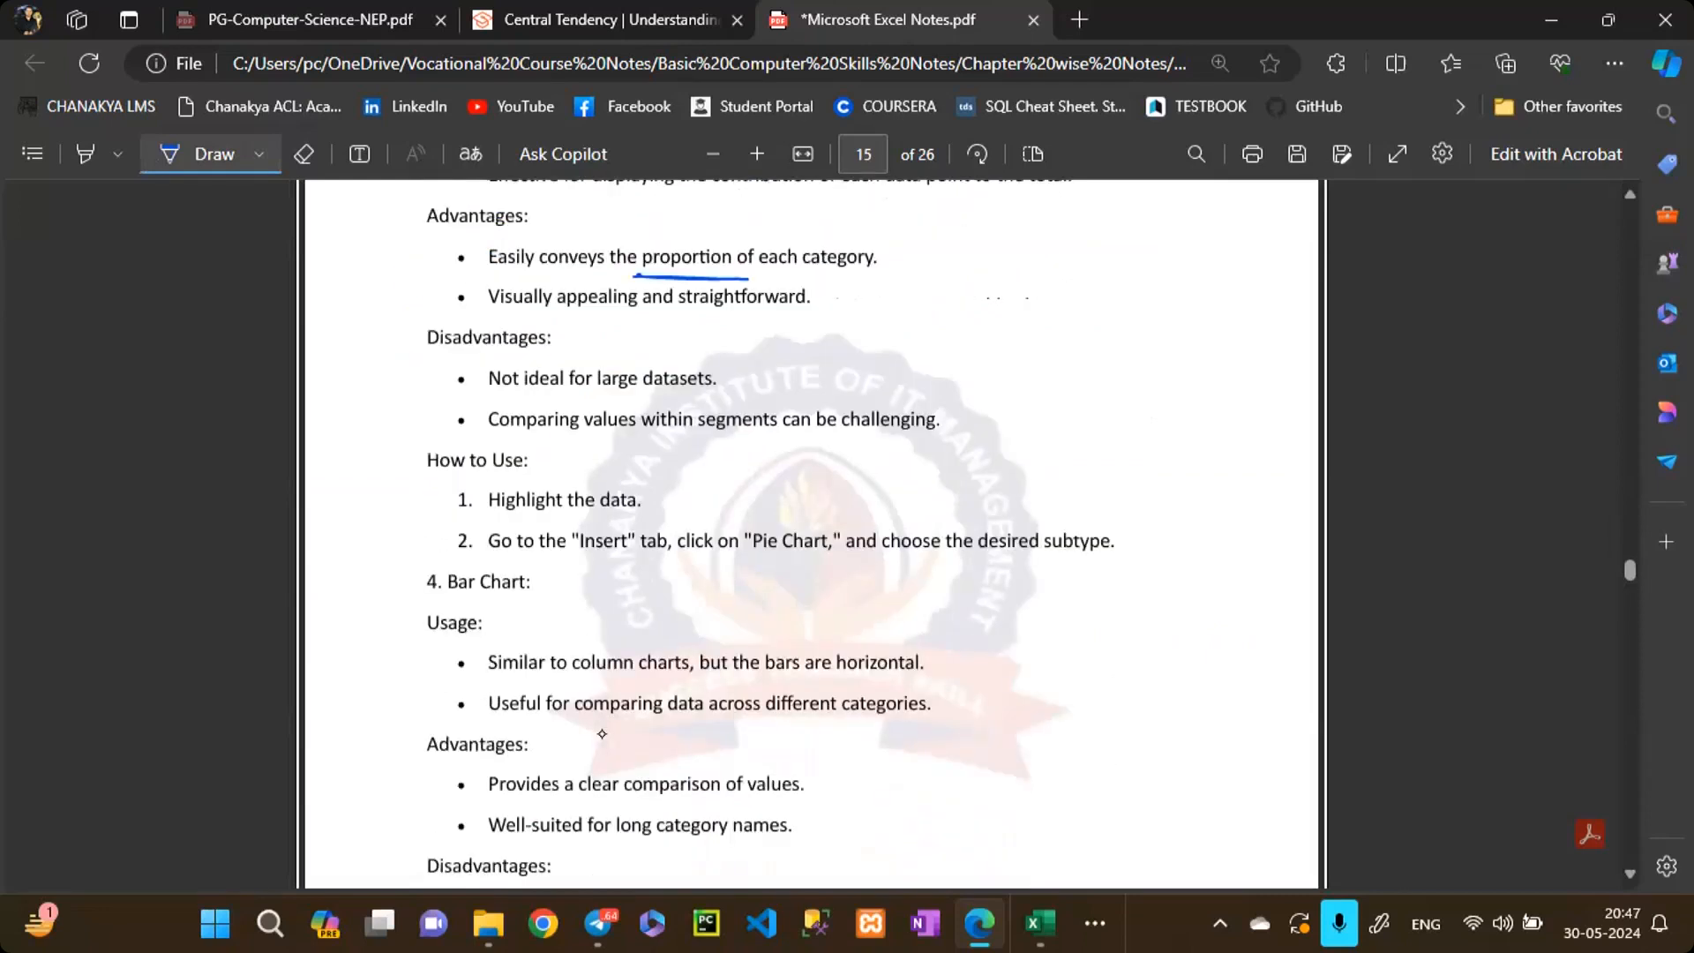
scroll(602, 735, down, 3)
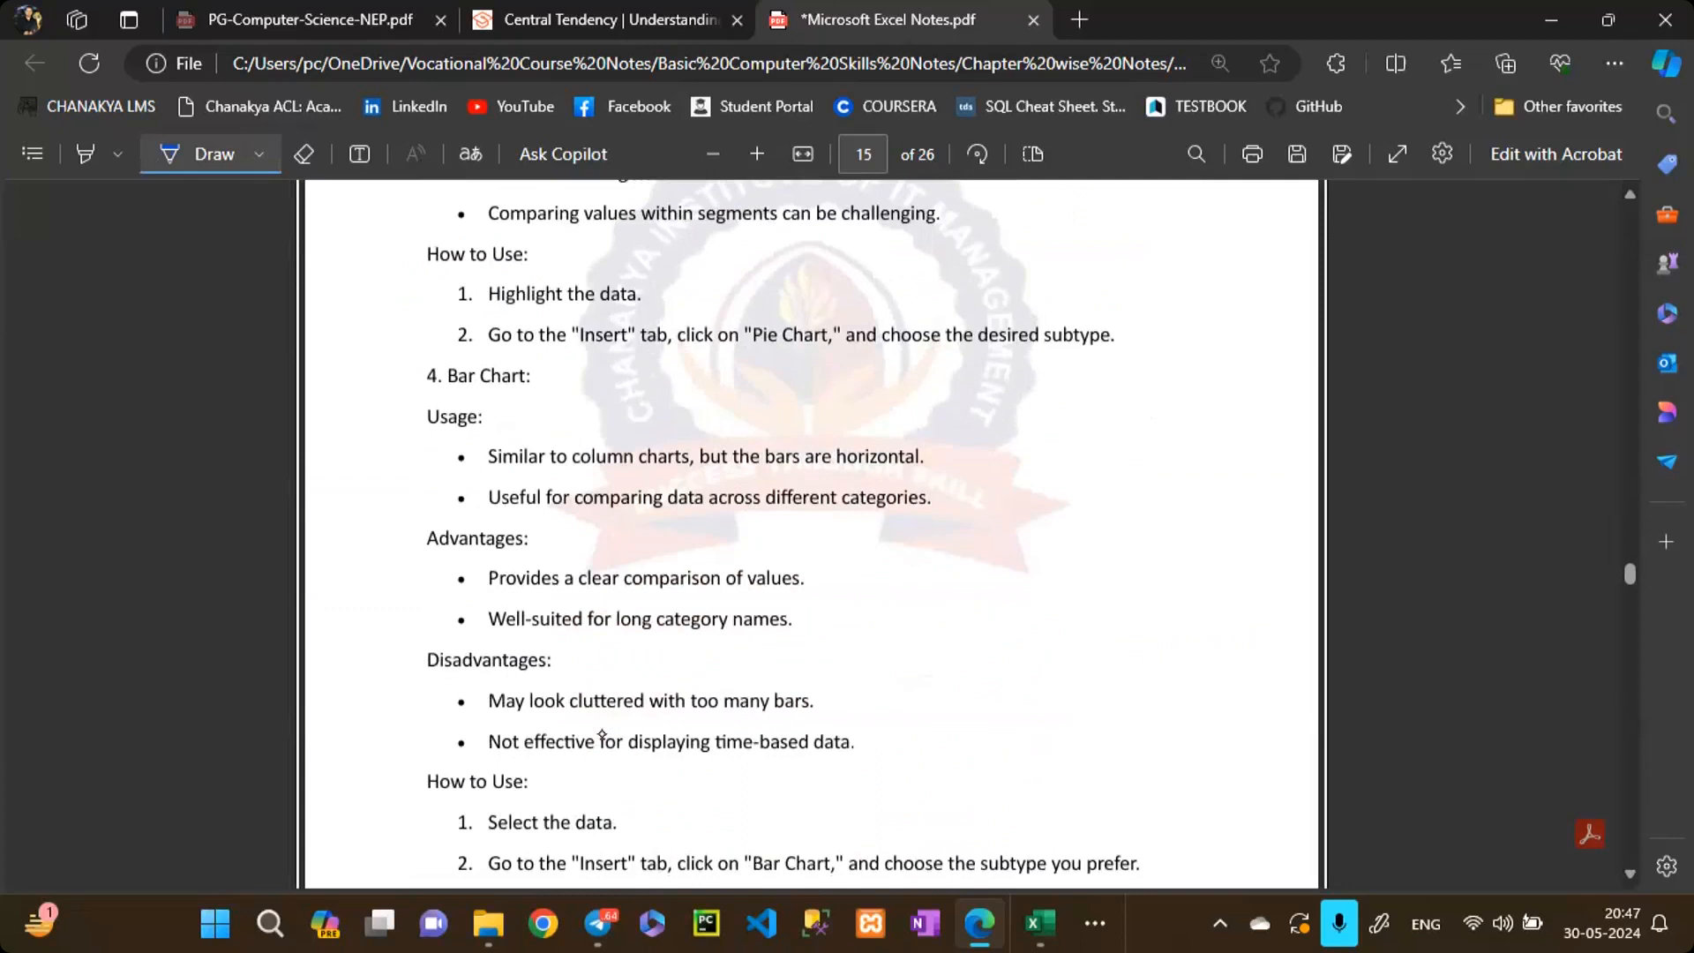
drag(483, 476, 644, 465)
drag(755, 472, 901, 476)
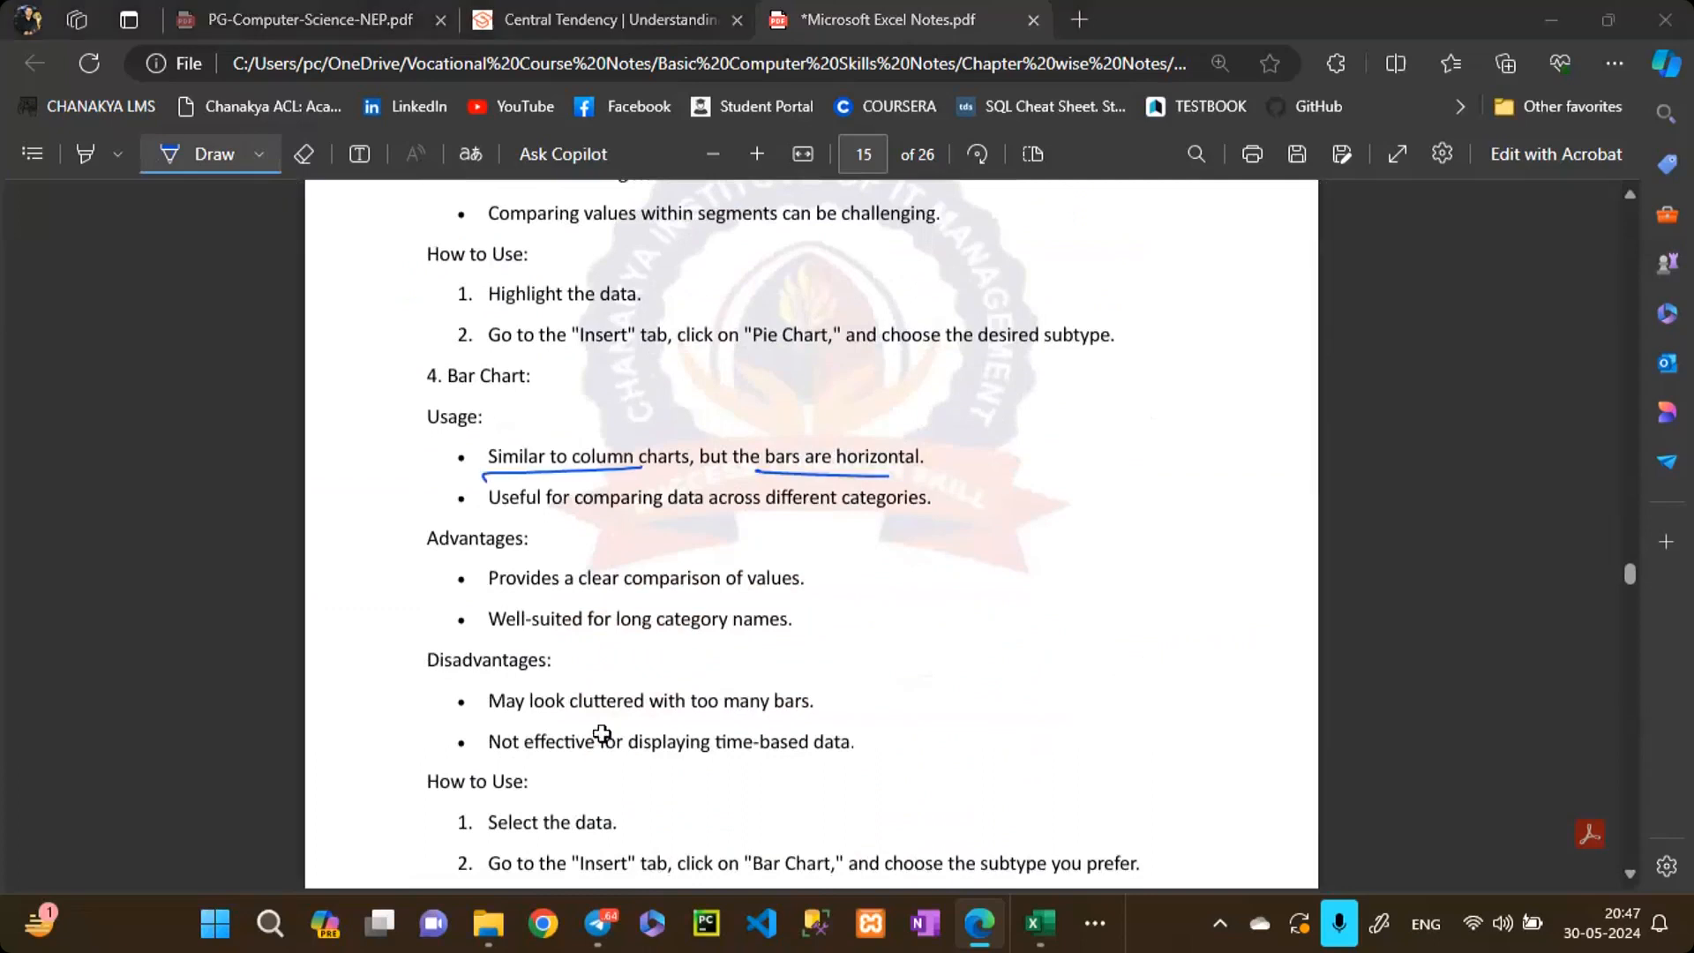
Step: Switch back to the Excel workbook and clear the programming language data from cells F3:G5
key(alt+Tab)
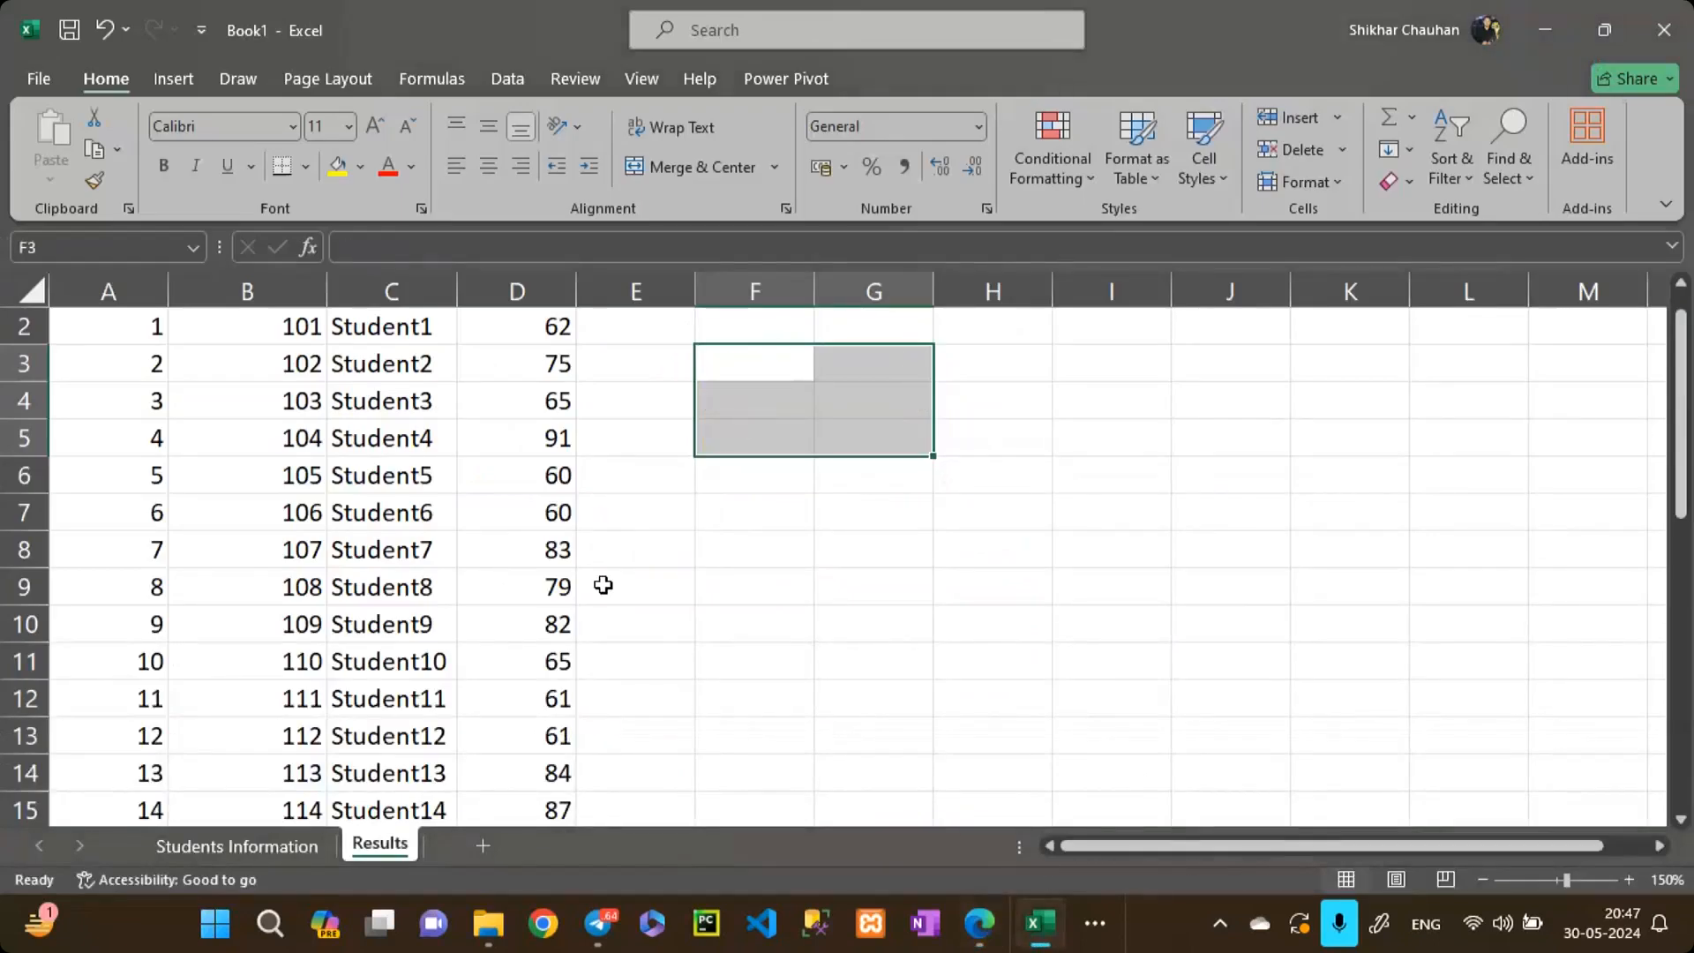
Step: Insert a 2-D clustered bar chart from the student names and marks in C2:D17 and apply the dark chart style
scroll(545, 548, up, 1)
click(289, 369)
key(Right)
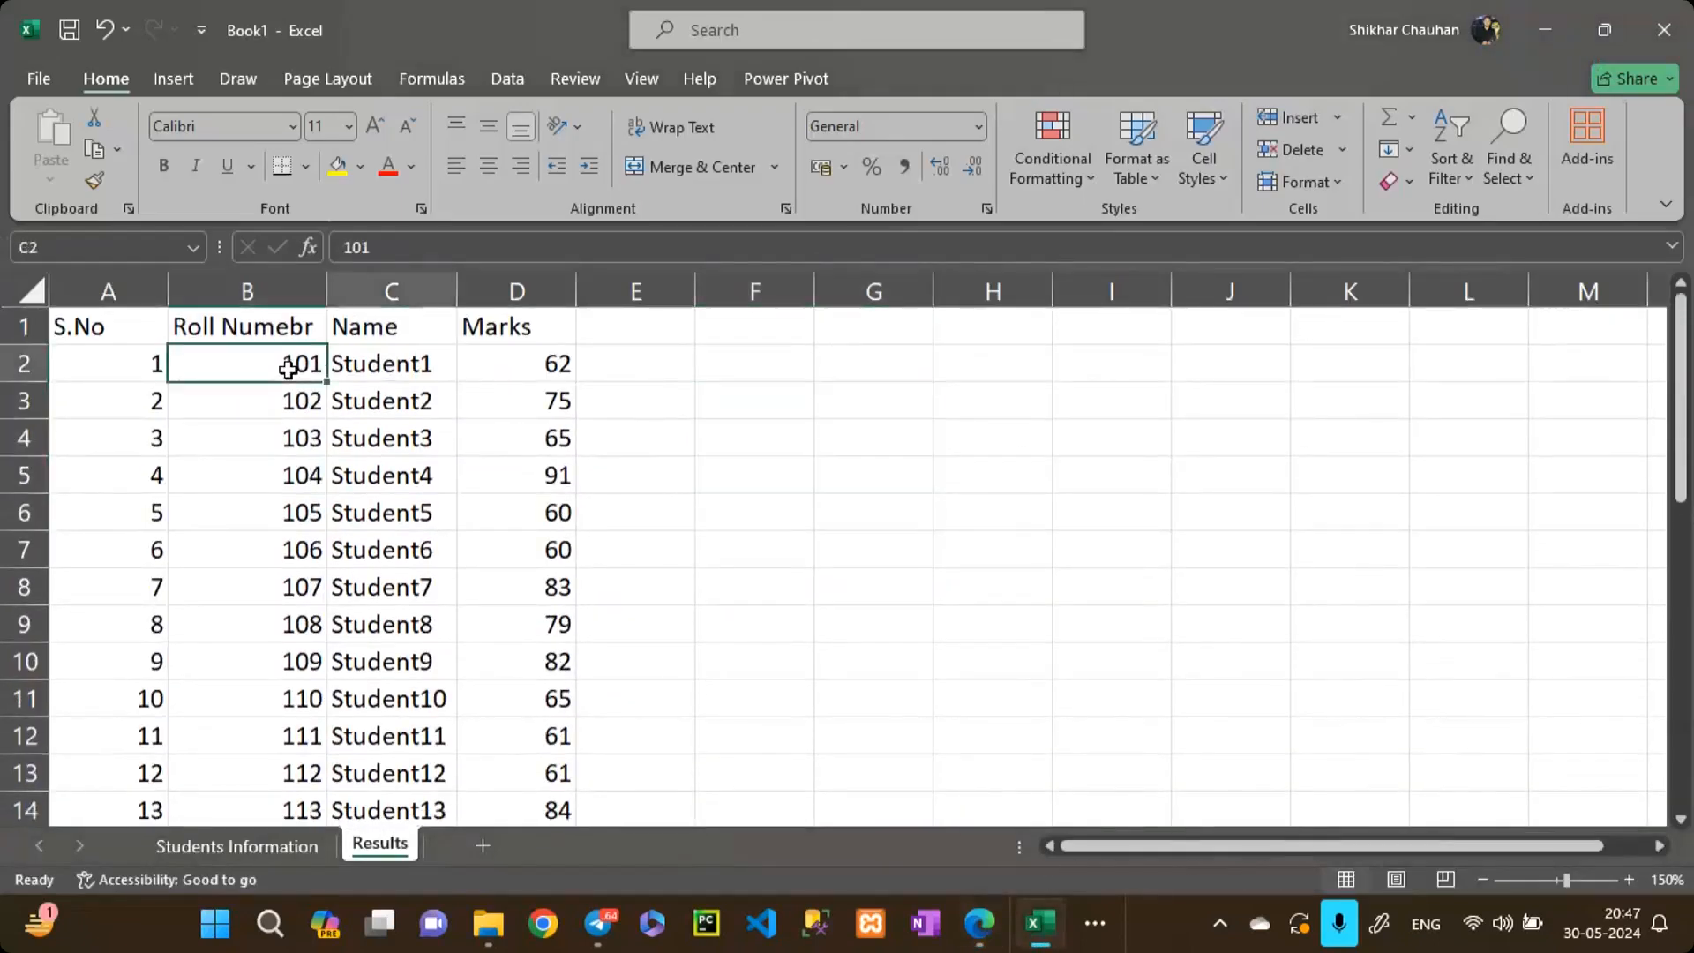
key(ctrl+shift+End)
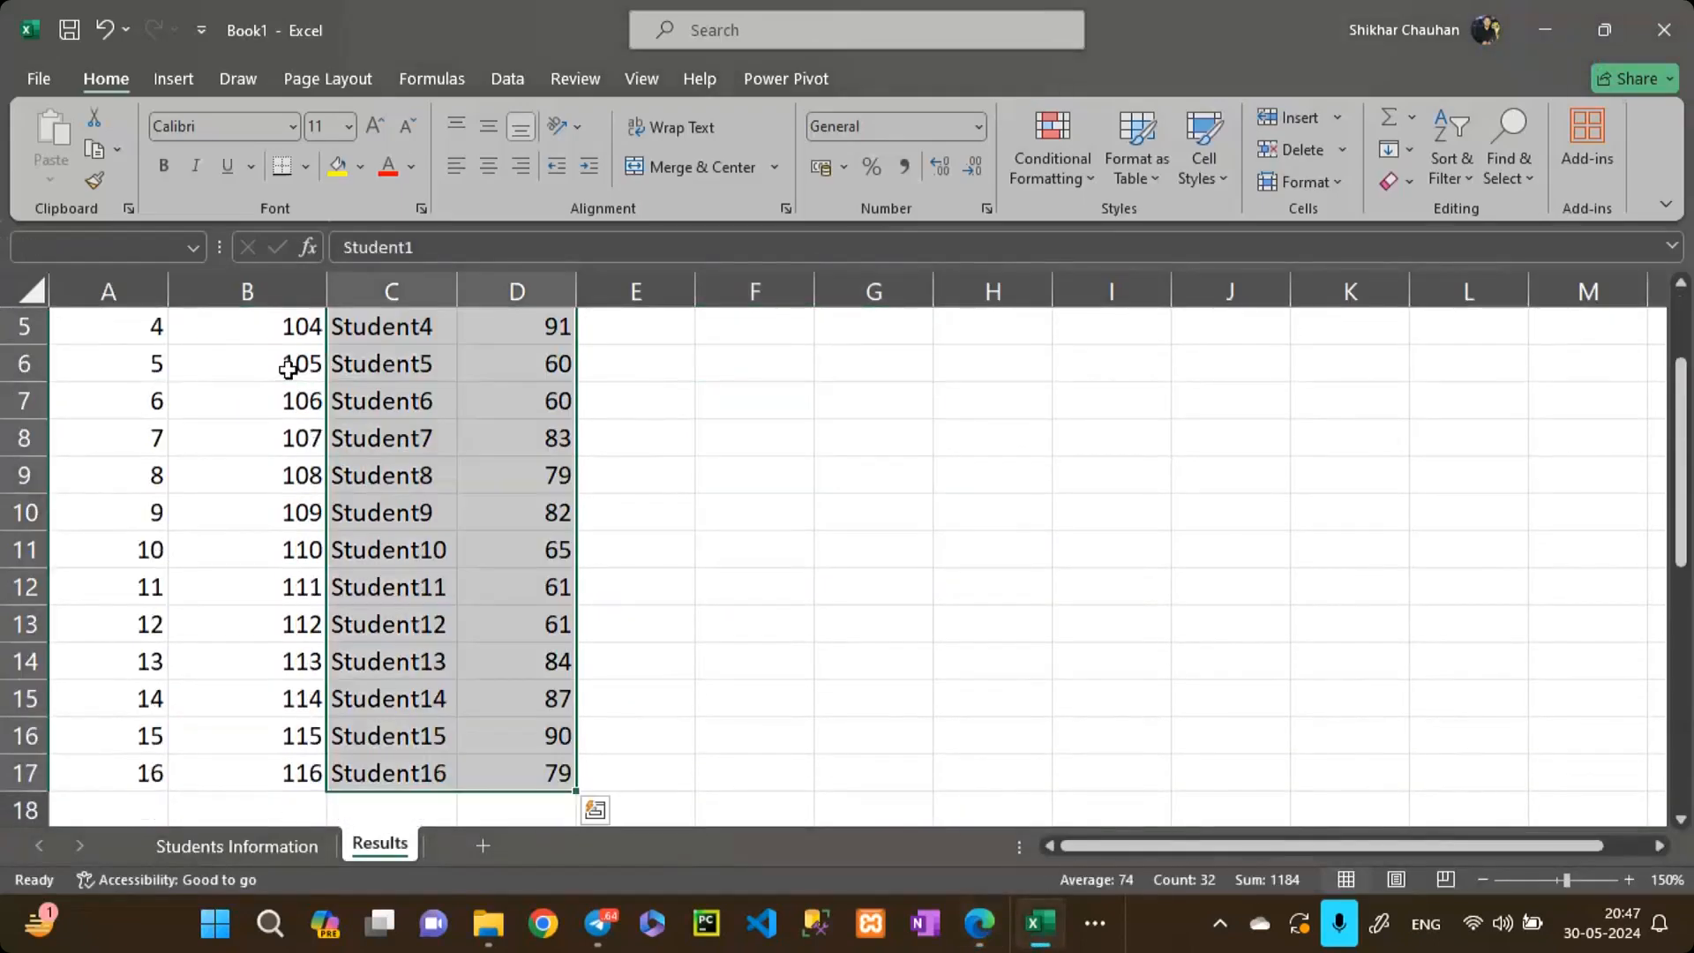
click(175, 80)
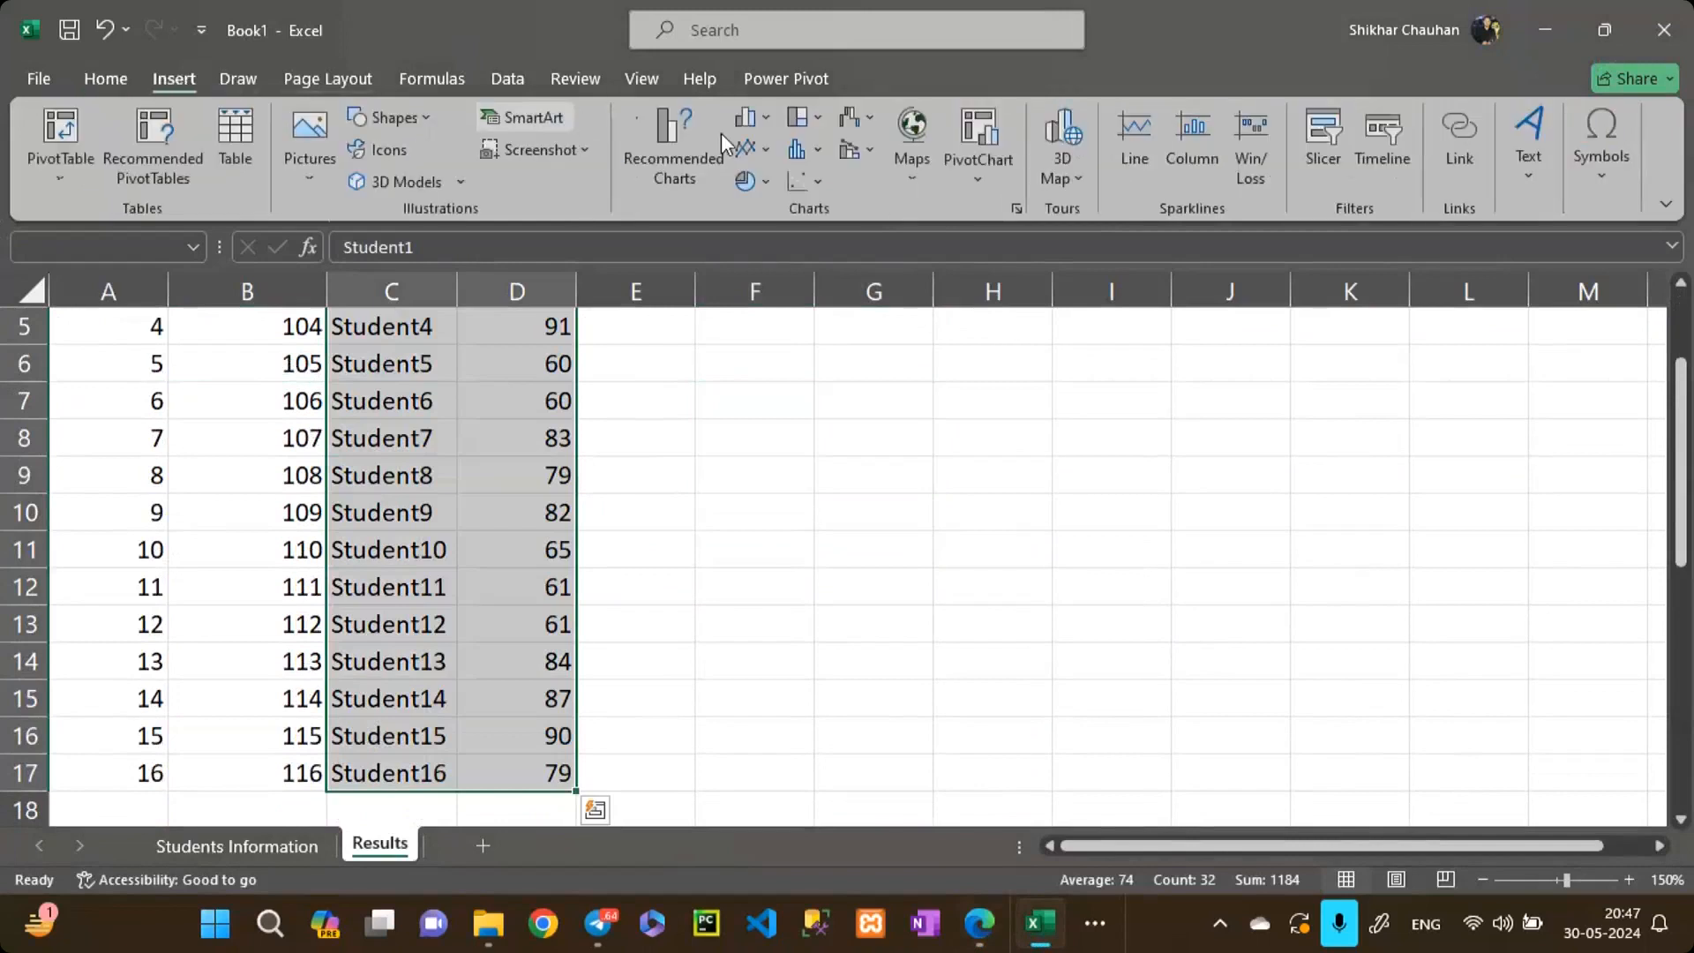
click(810, 154)
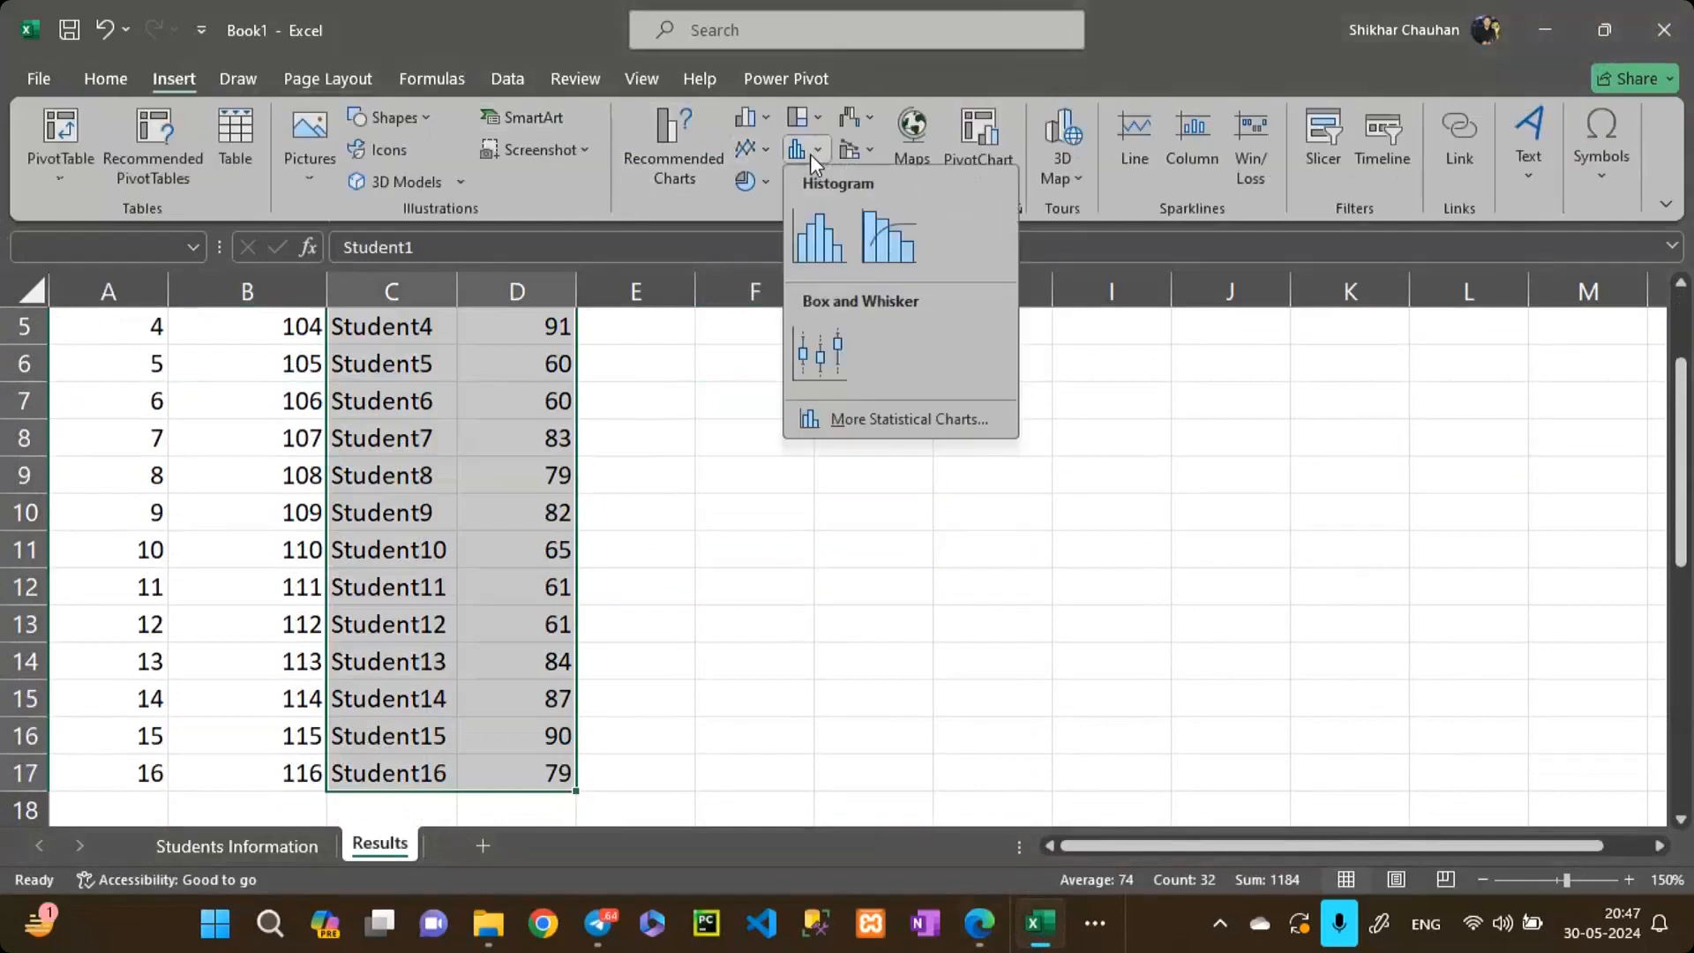
click(752, 130)
click(749, 125)
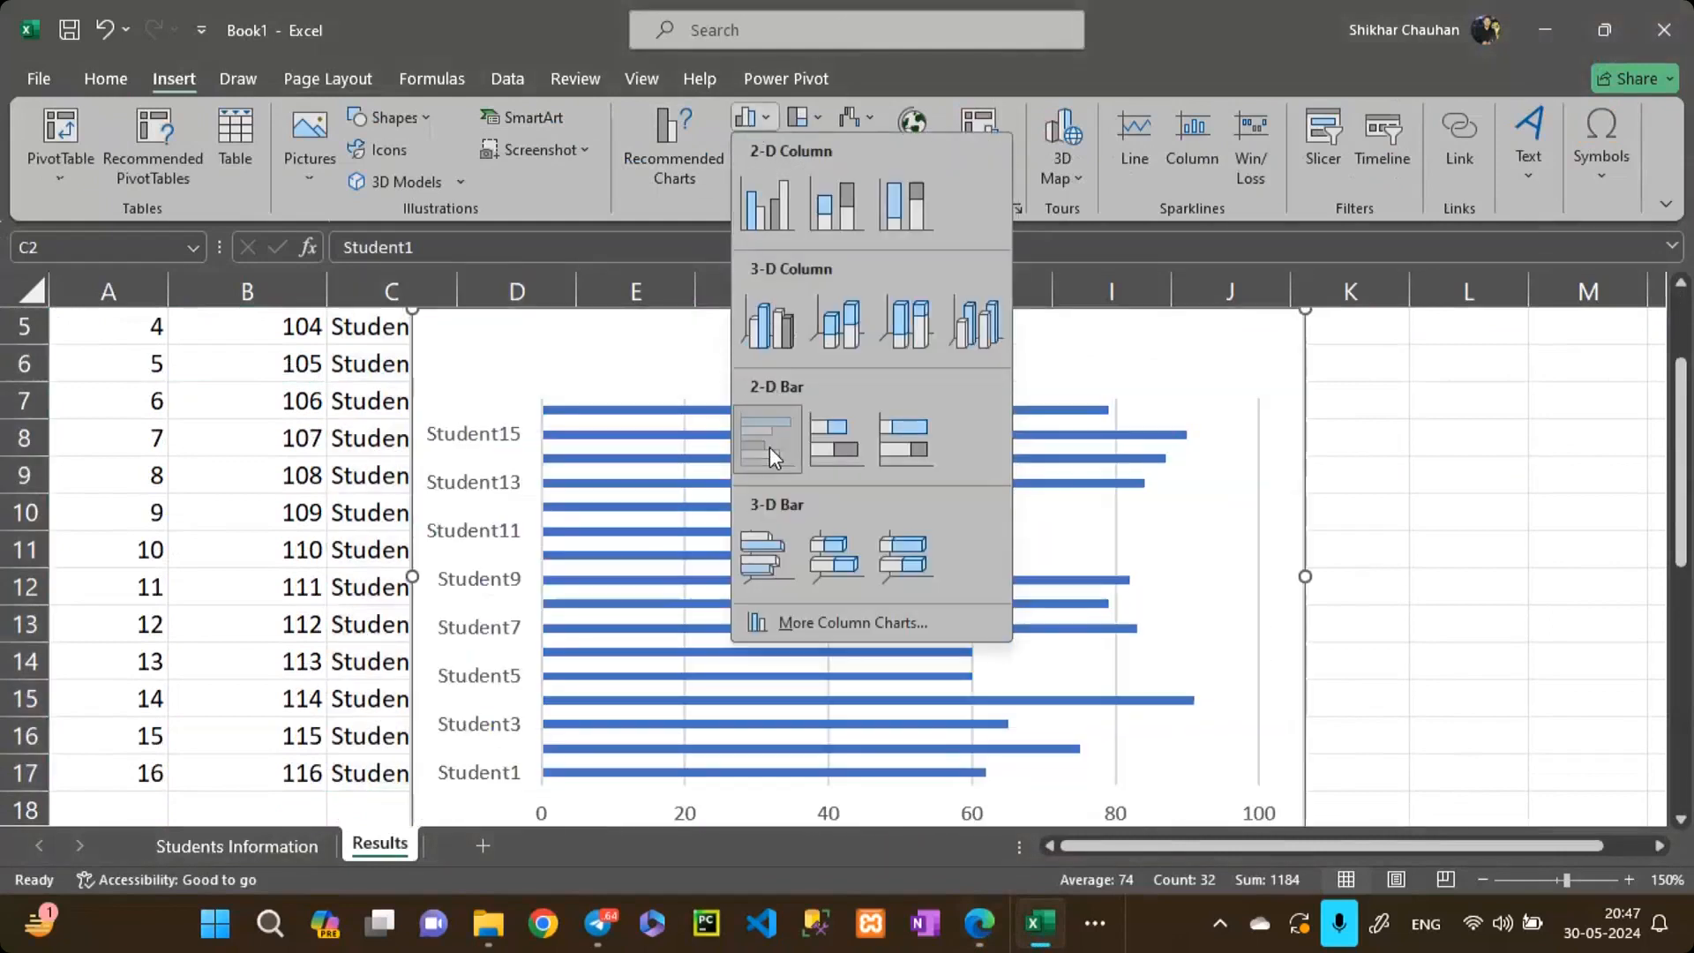
click(770, 446)
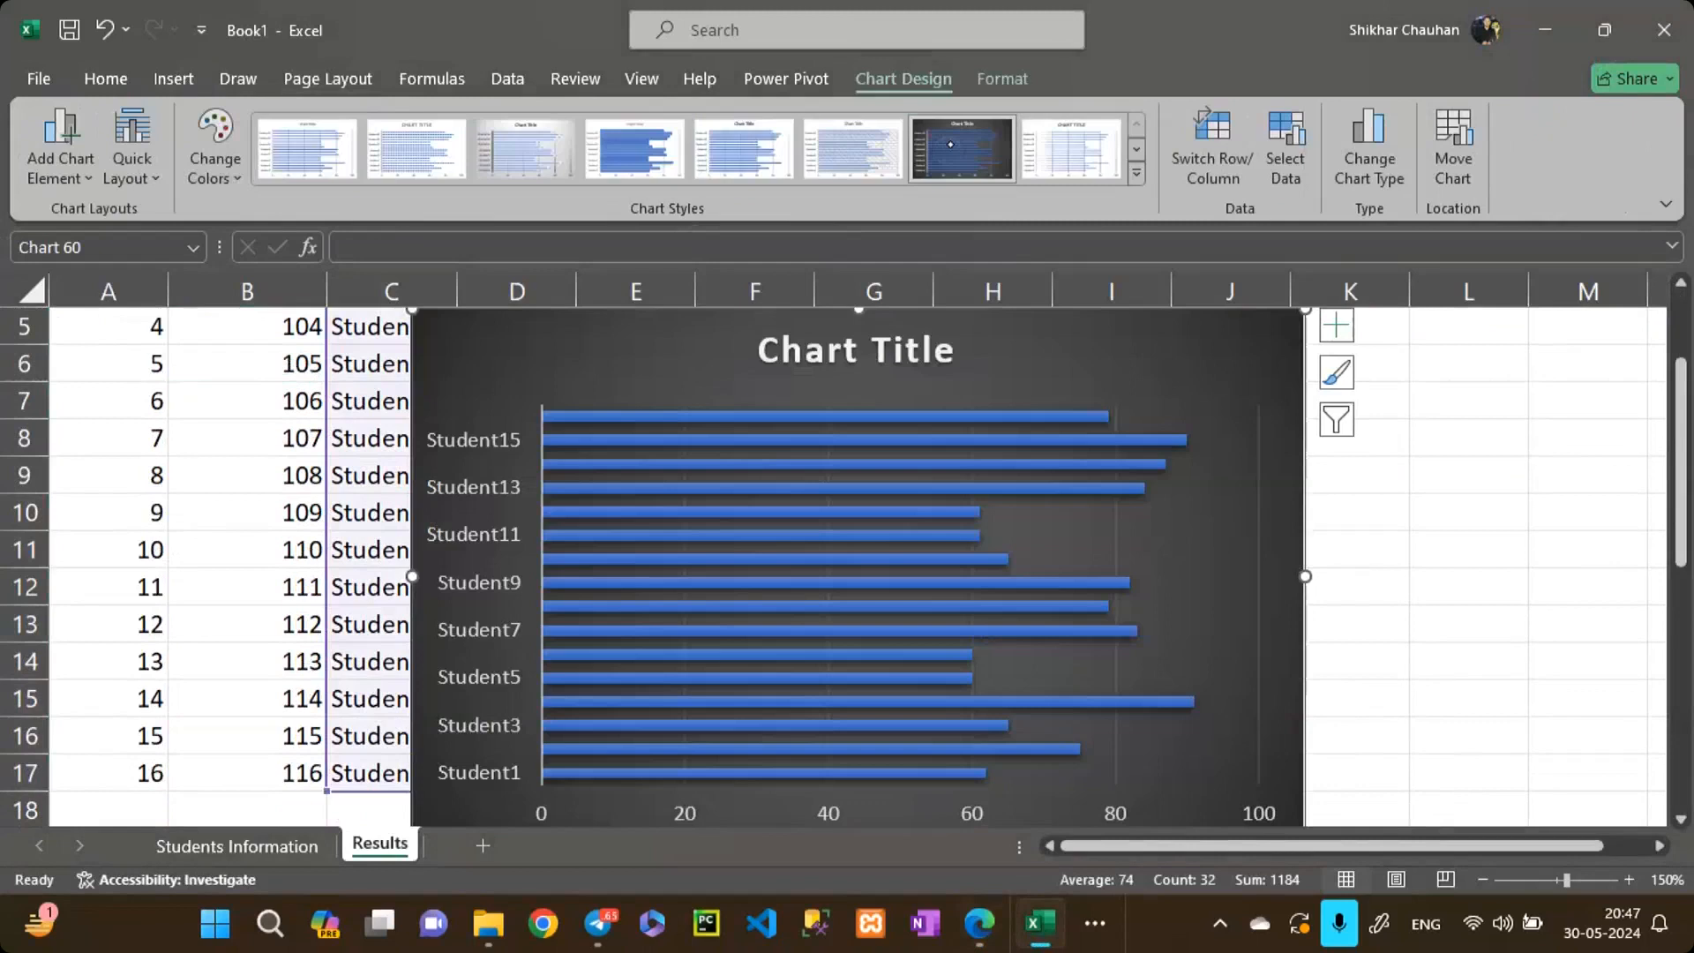
Step: Switch to the PDF notes and handwrite a double-underlined "= Column Chart" beside the Bar Chart heading
key(alt+Tab)
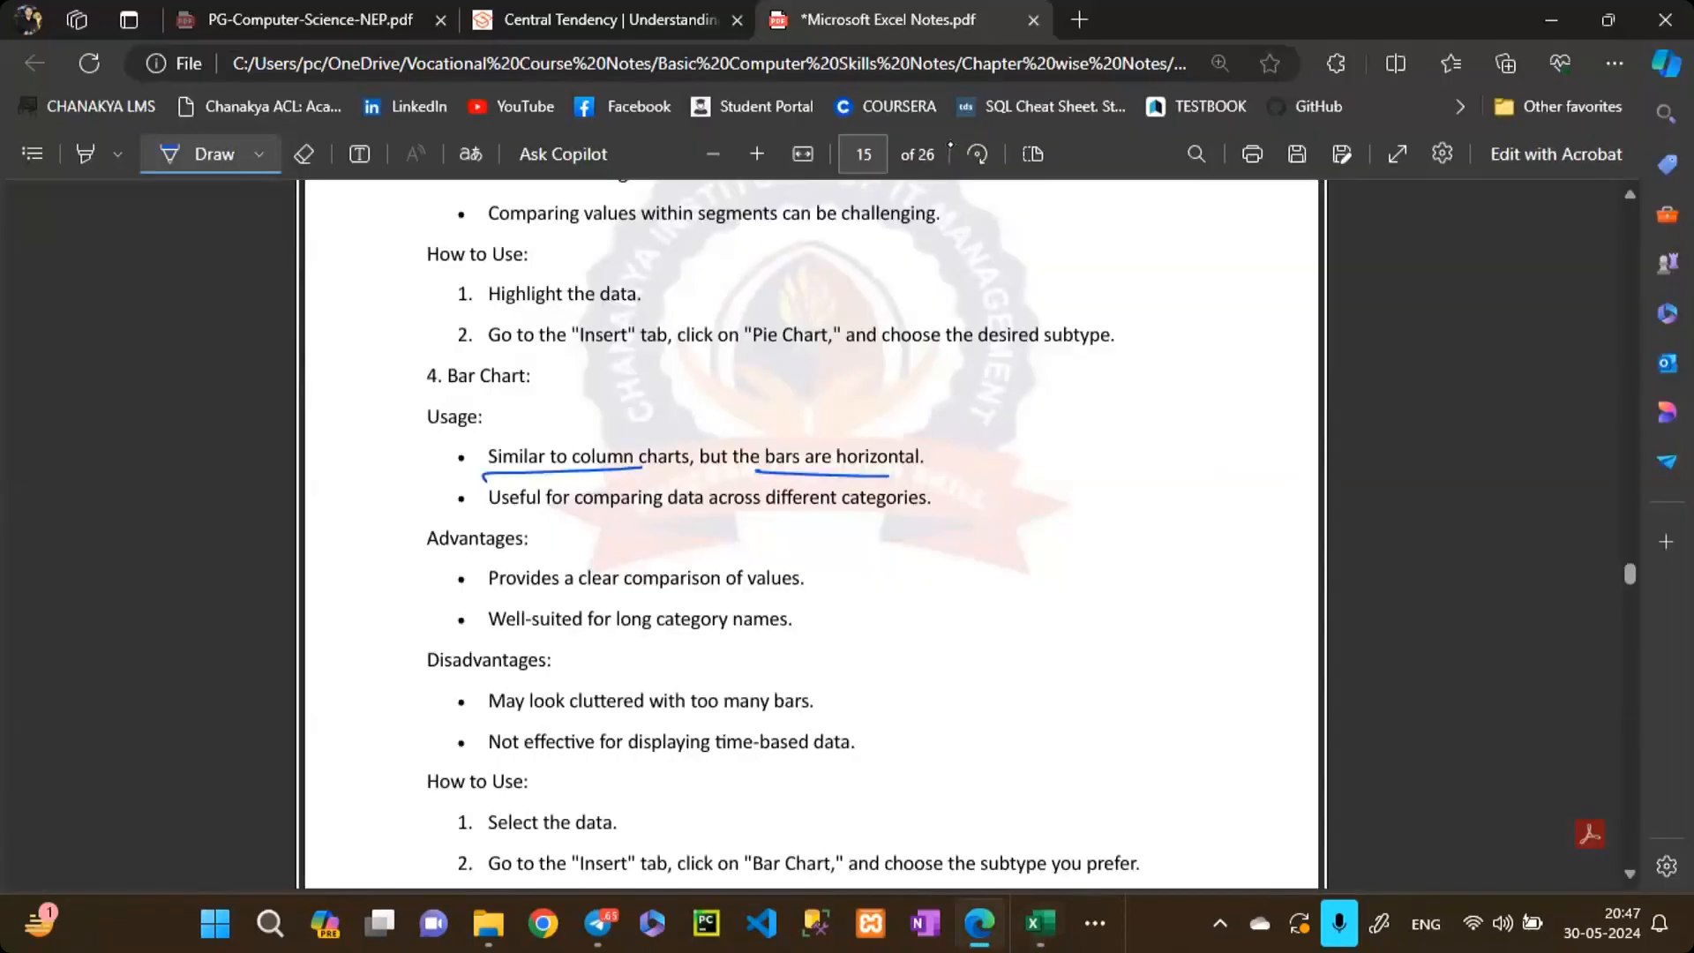
mouse_move(546, 376)
mouse_down()
mouse_move(619, 389)
mouse_move(767, 368)
mouse_move(797, 389)
mouse_up()
mouse_move(805, 353)
mouse_down()
mouse_move(845, 386)
mouse_move(925, 355)
mouse_up()
drag(914, 375, 950, 375)
drag(605, 413, 883, 403)
drag(597, 420, 834, 410)
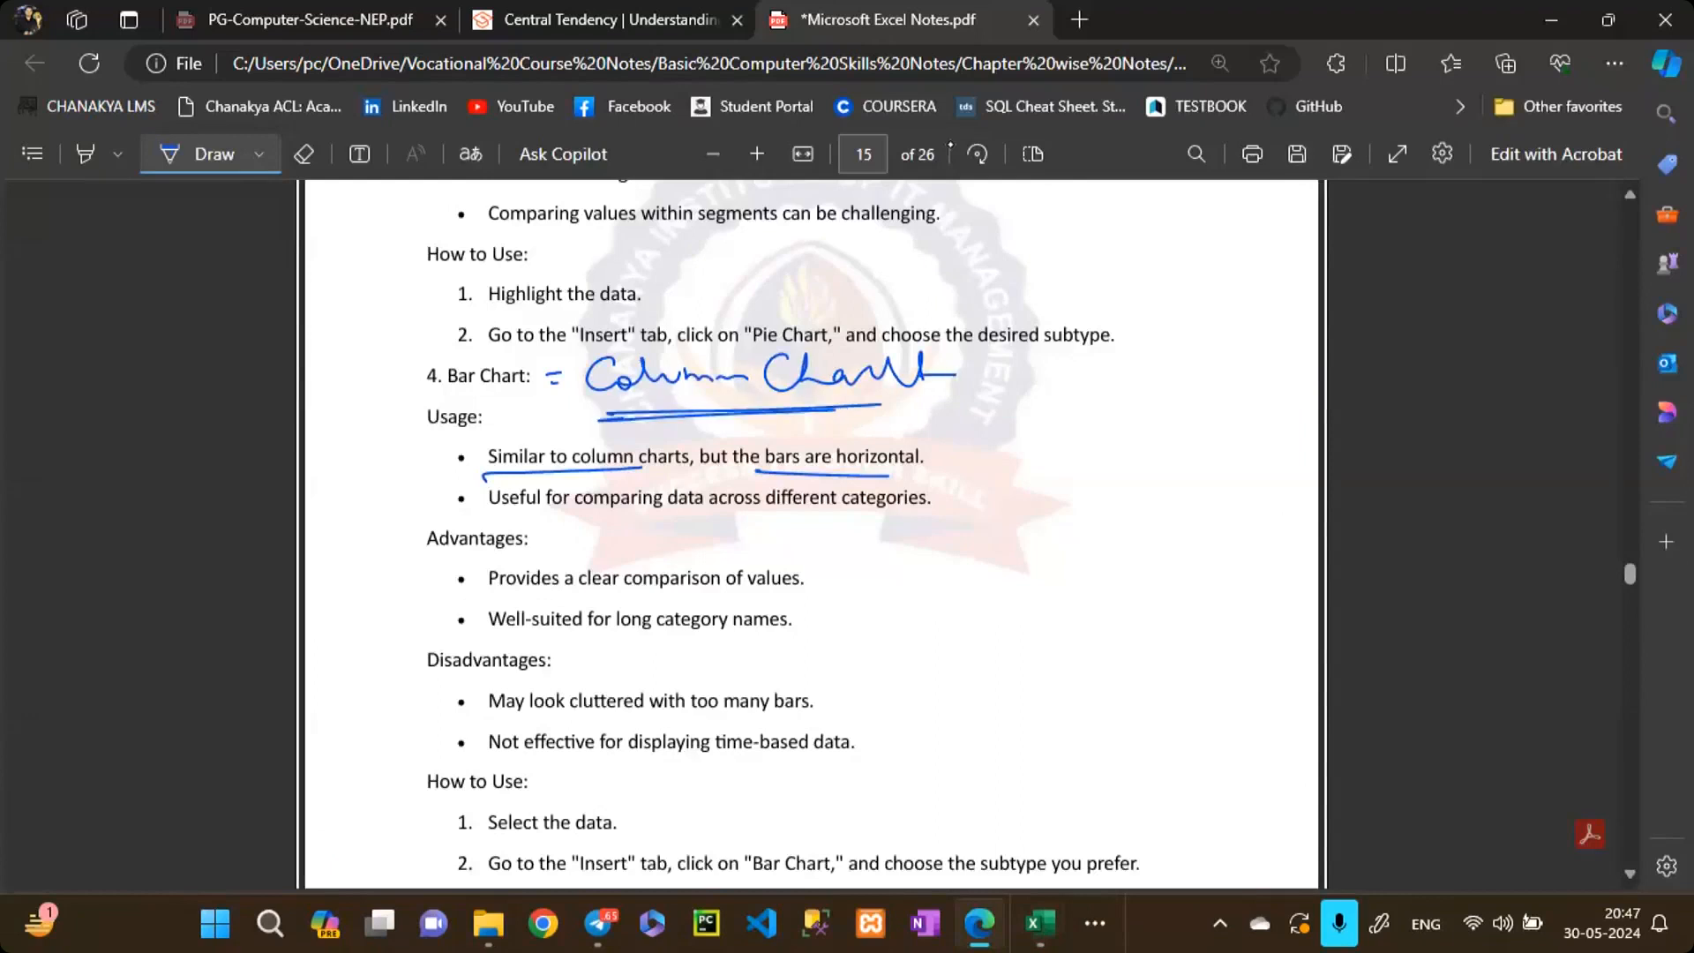
Step: View the Scatter Plot section on page 16 of the notes, then return to the Excel workbook and delete the bar chart
scroll(721, 620, down, 8)
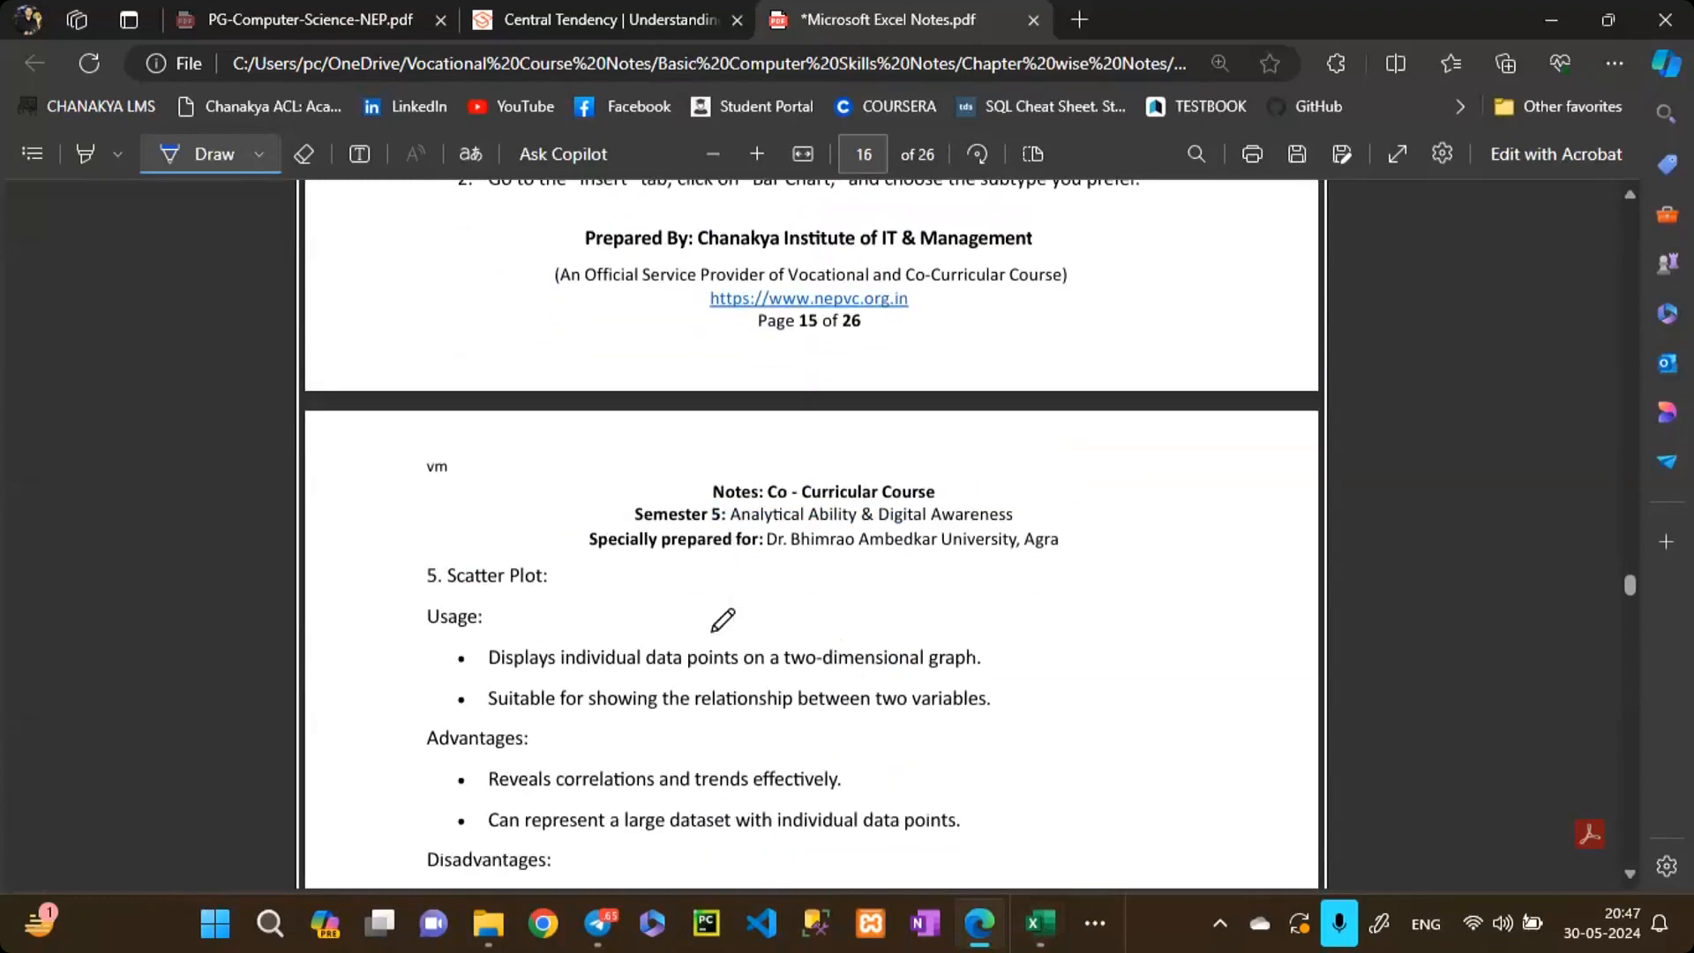
scroll(722, 619, down, 3)
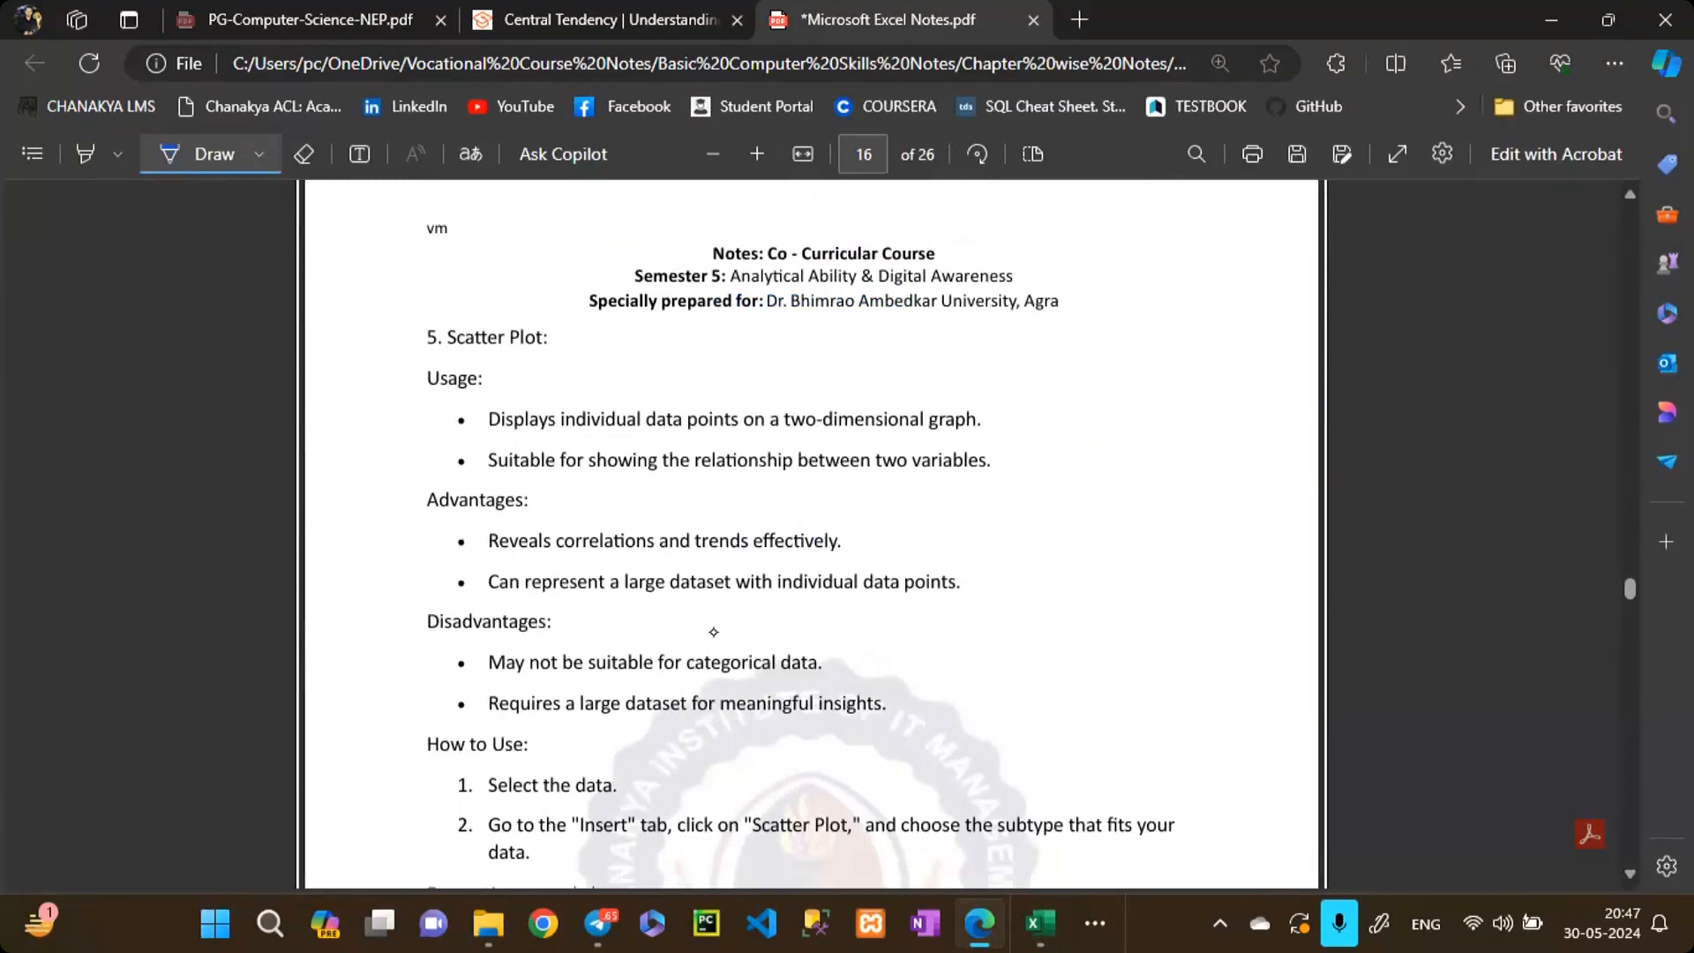
key(alt+Tab)
click(1030, 406)
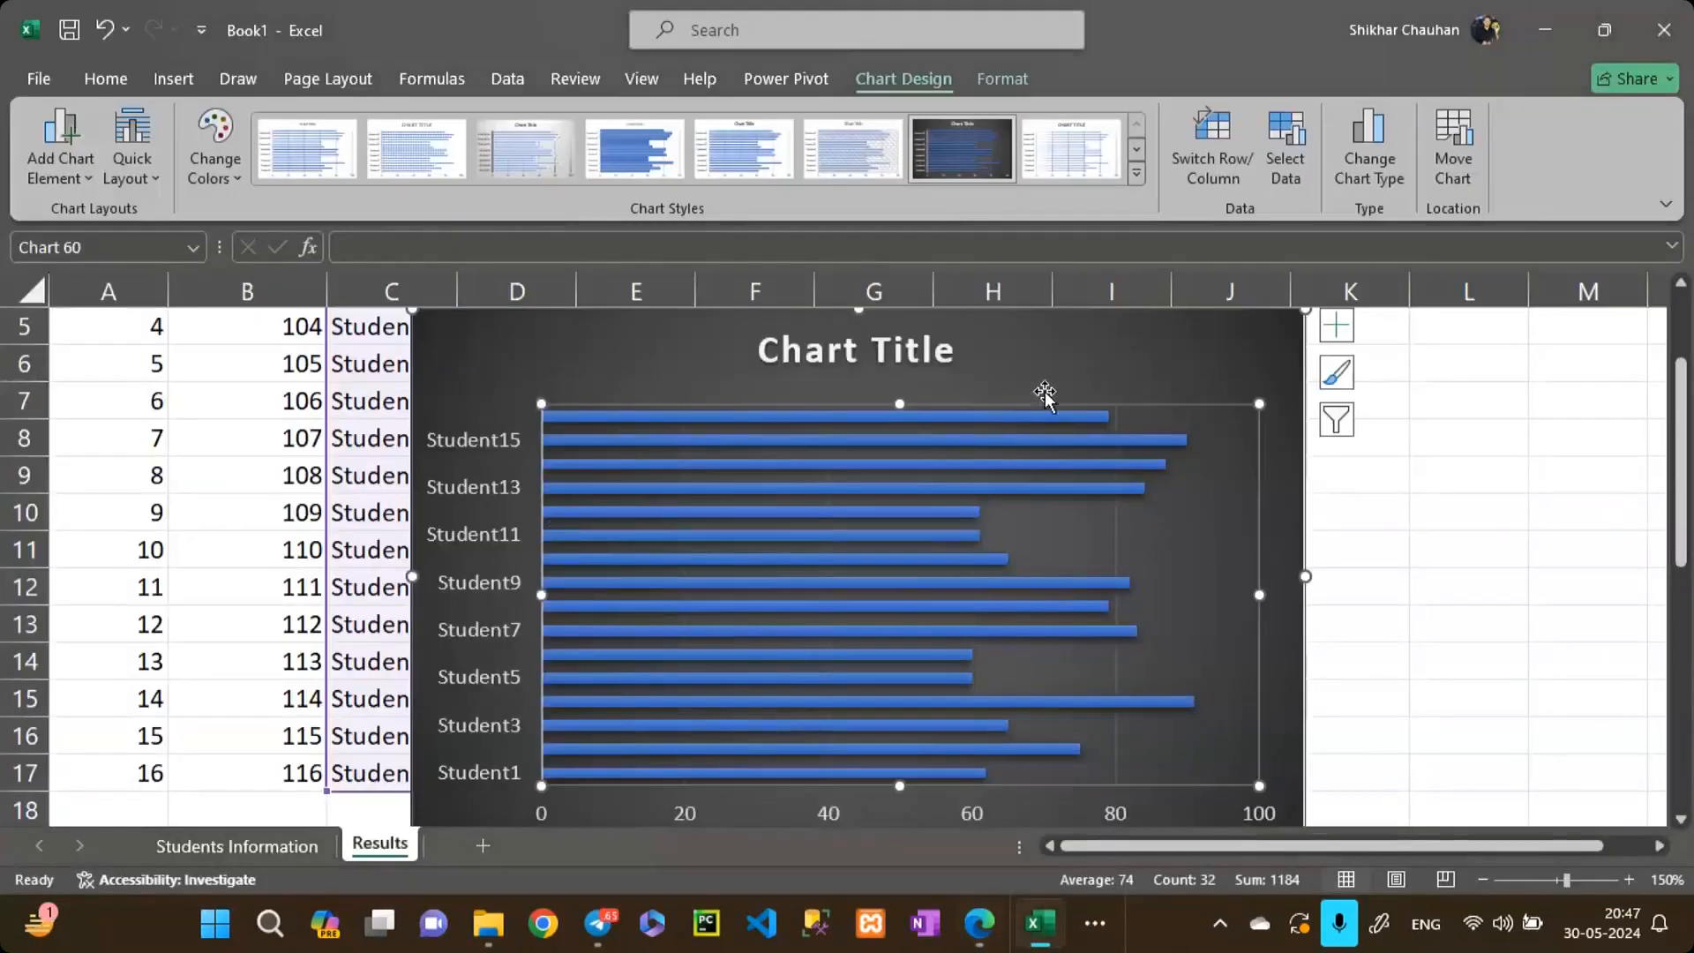
click(1229, 382)
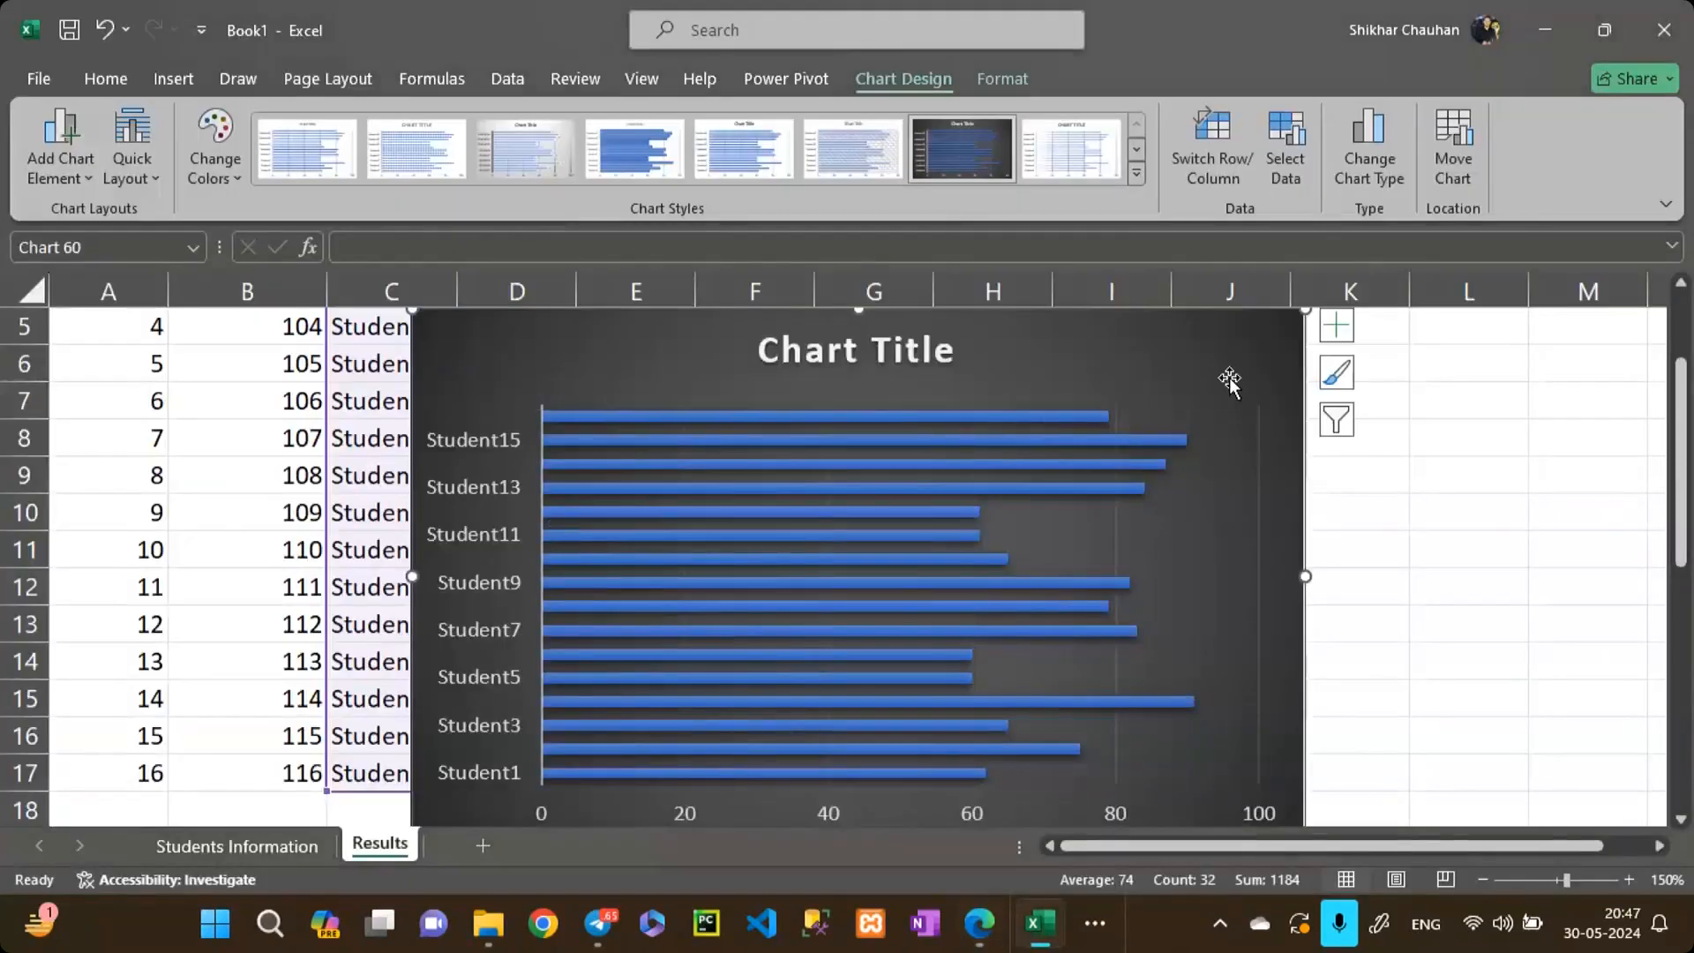
key(Delete)
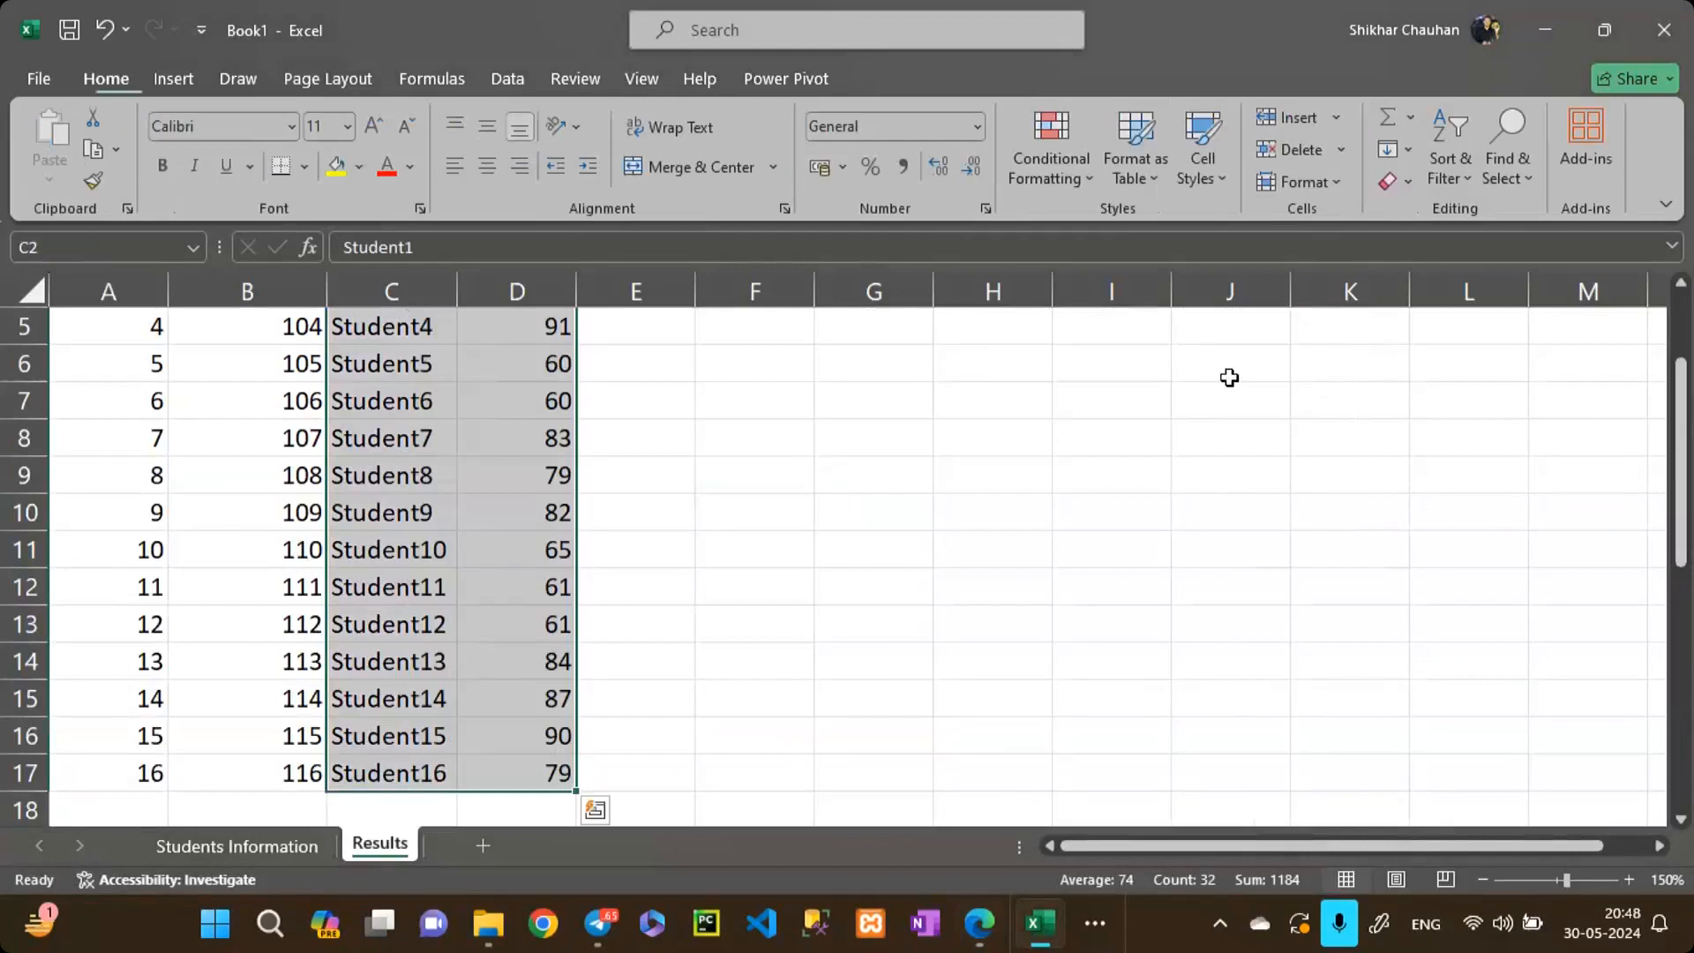
Step: Insert a scatter chart of the marks in C2:D17, shrink and move it beside the data from column F, and apply the blue chart style
click(198, 80)
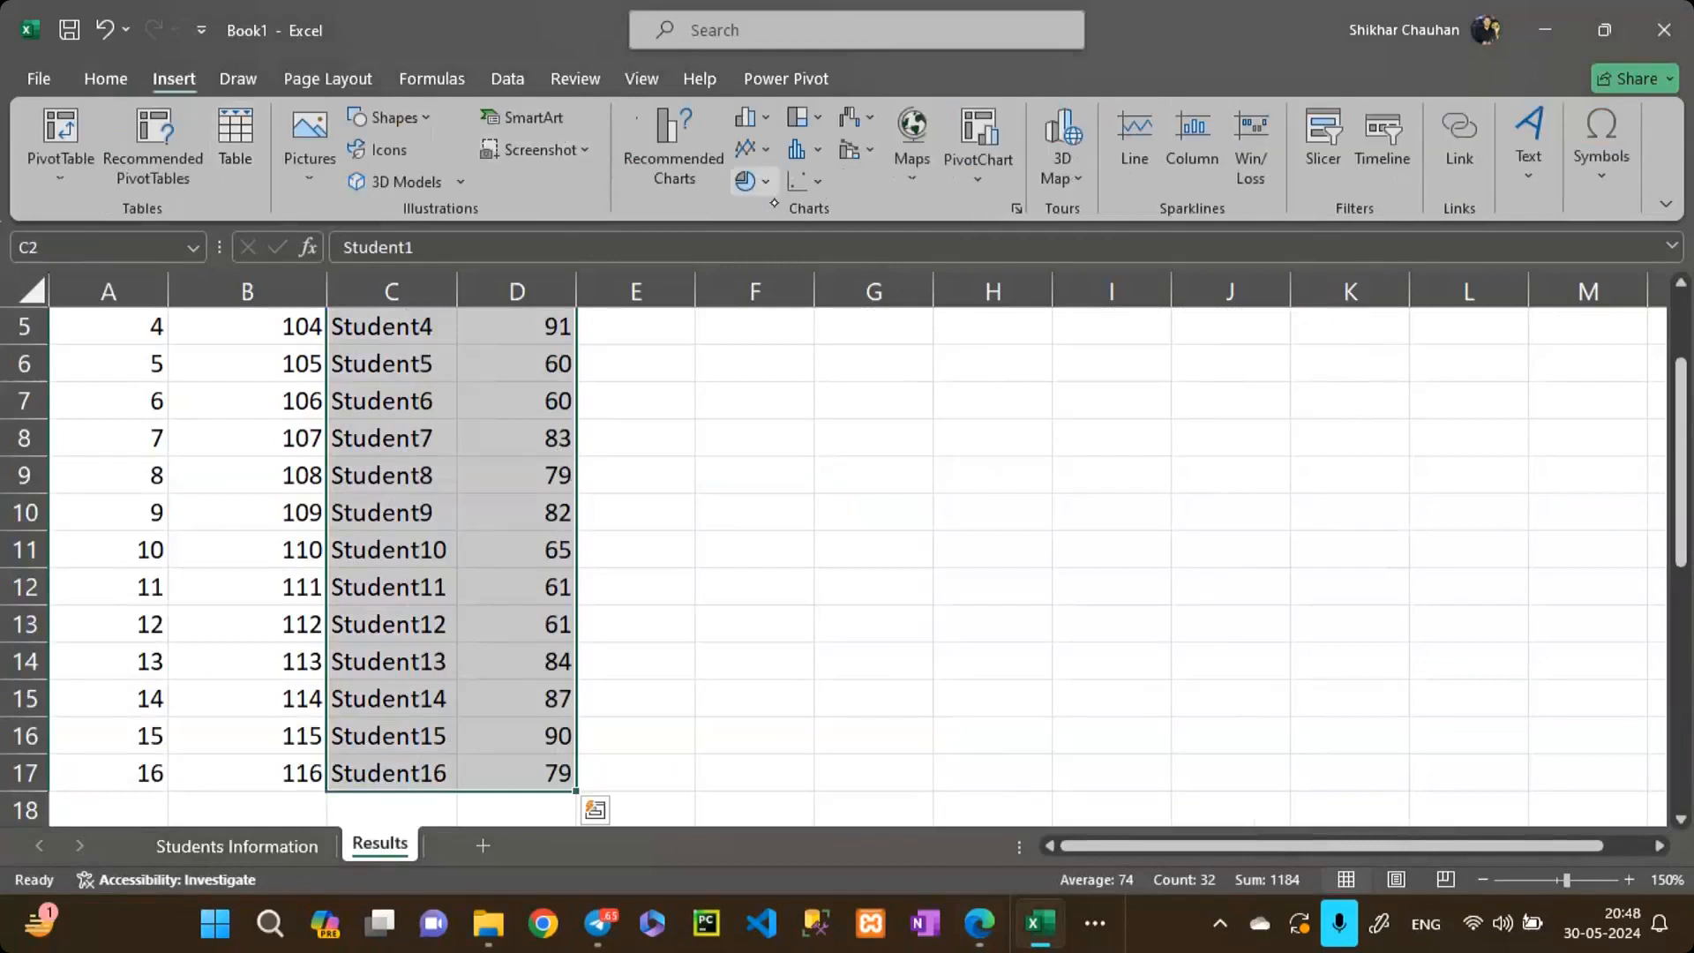
click(805, 181)
click(820, 266)
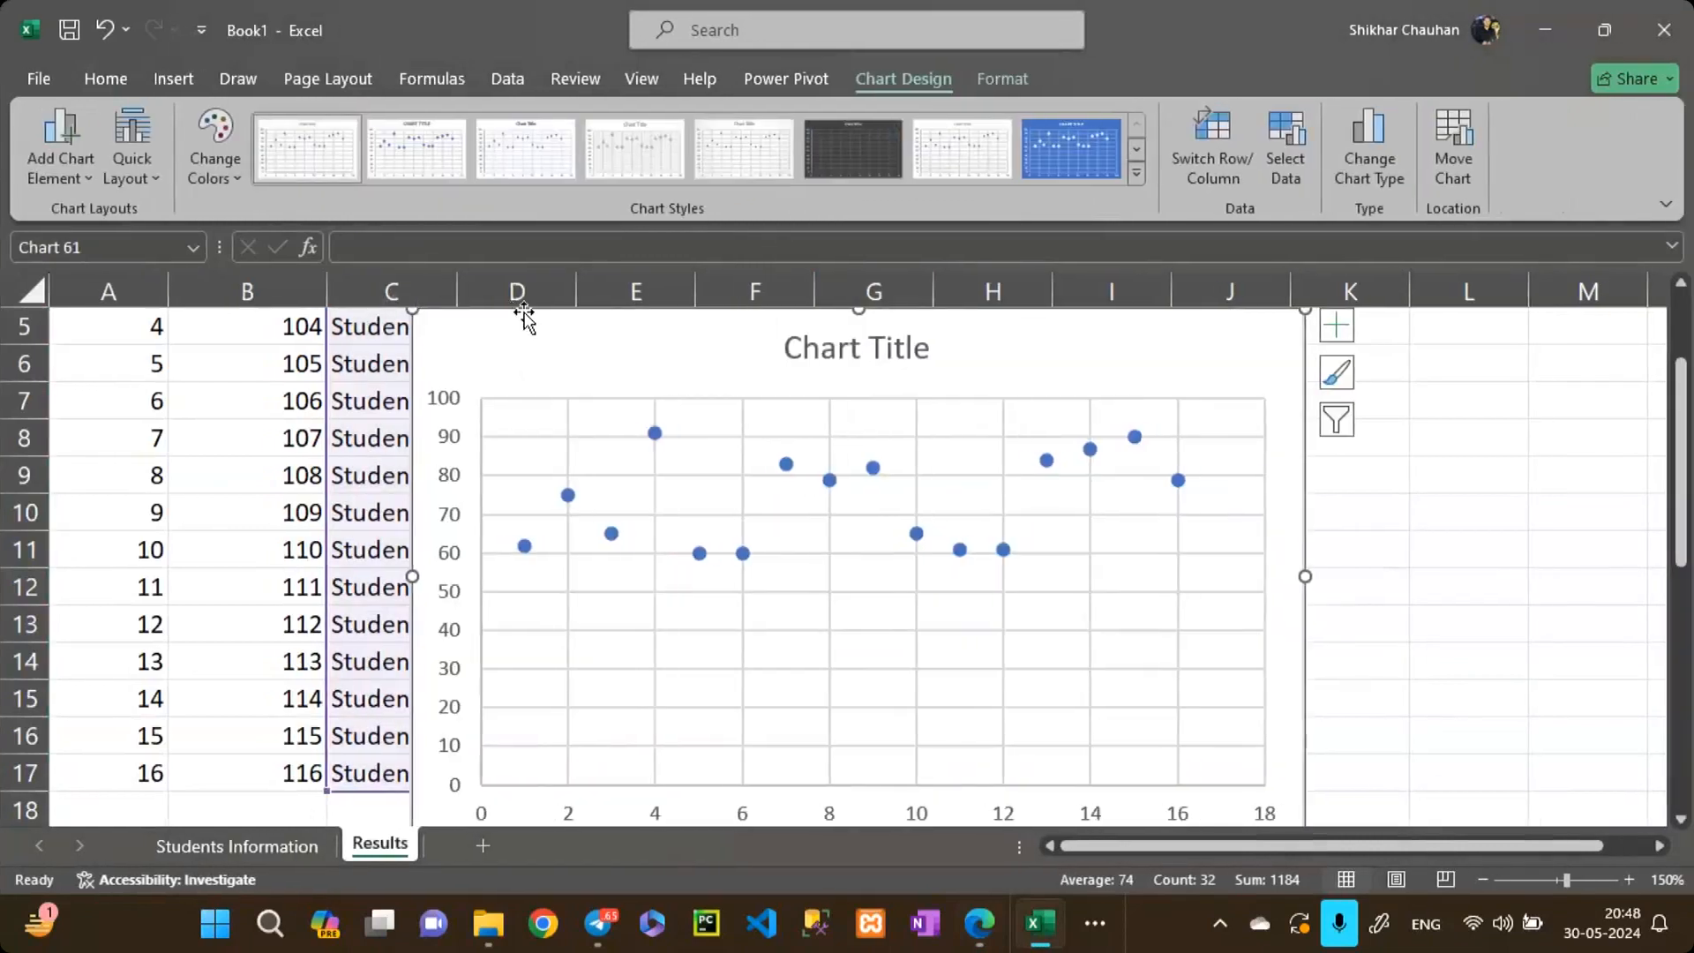
drag(413, 312, 511, 357)
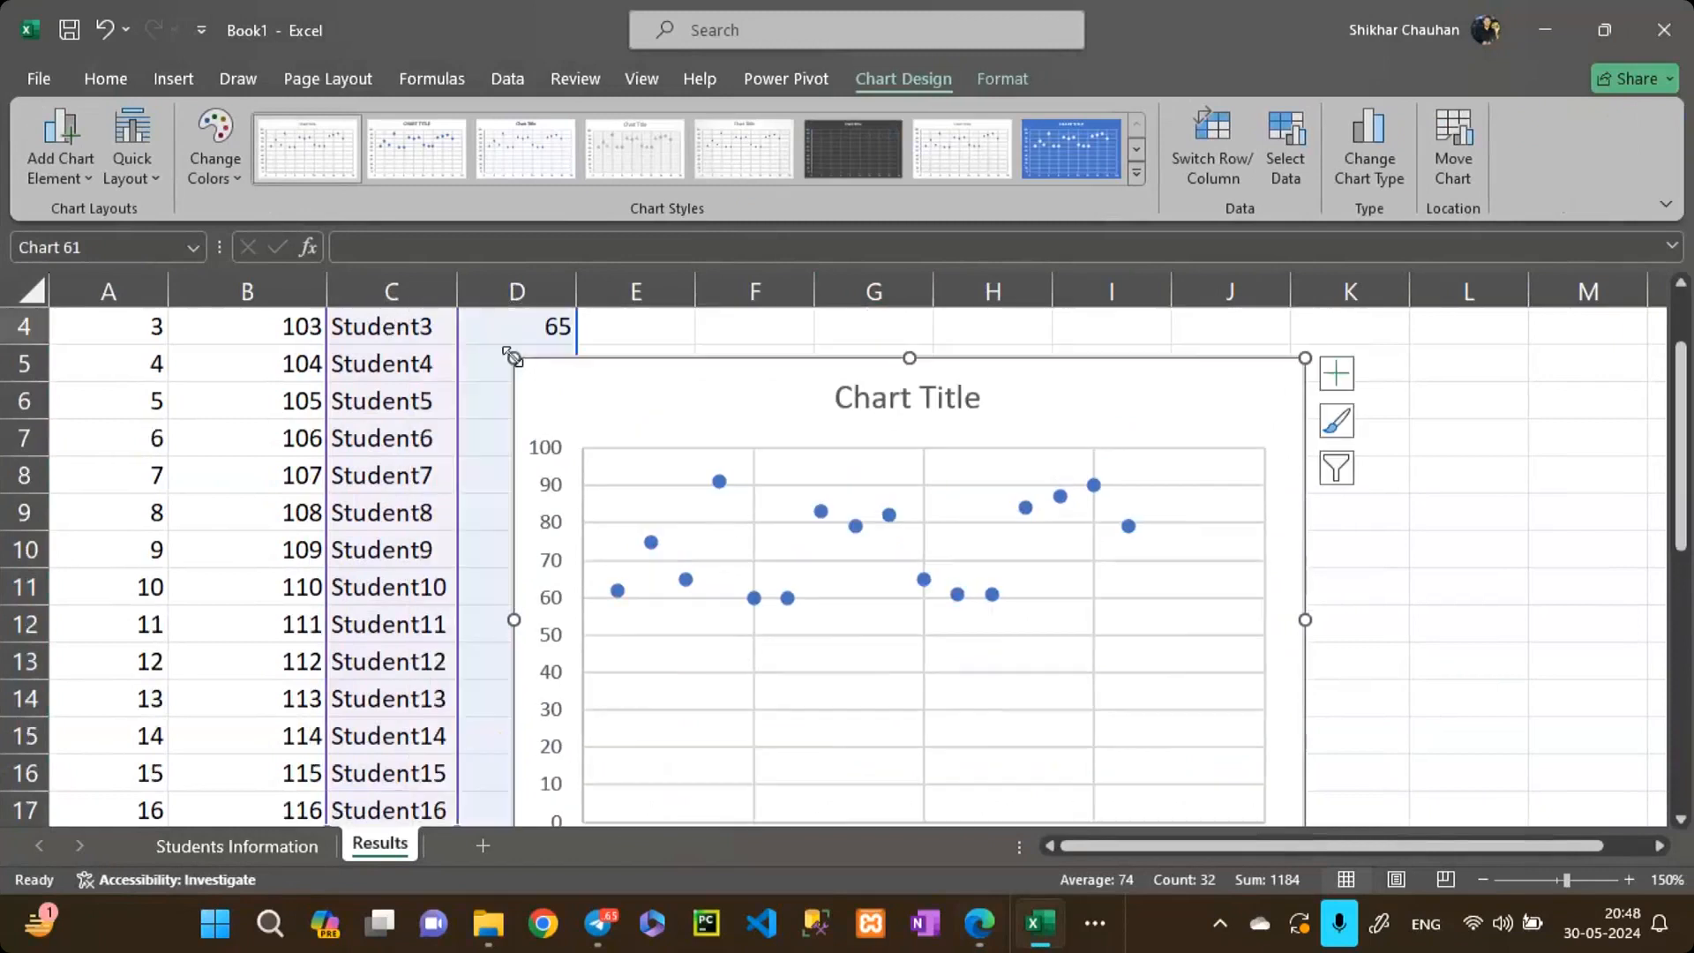
drag(833, 402, 898, 380)
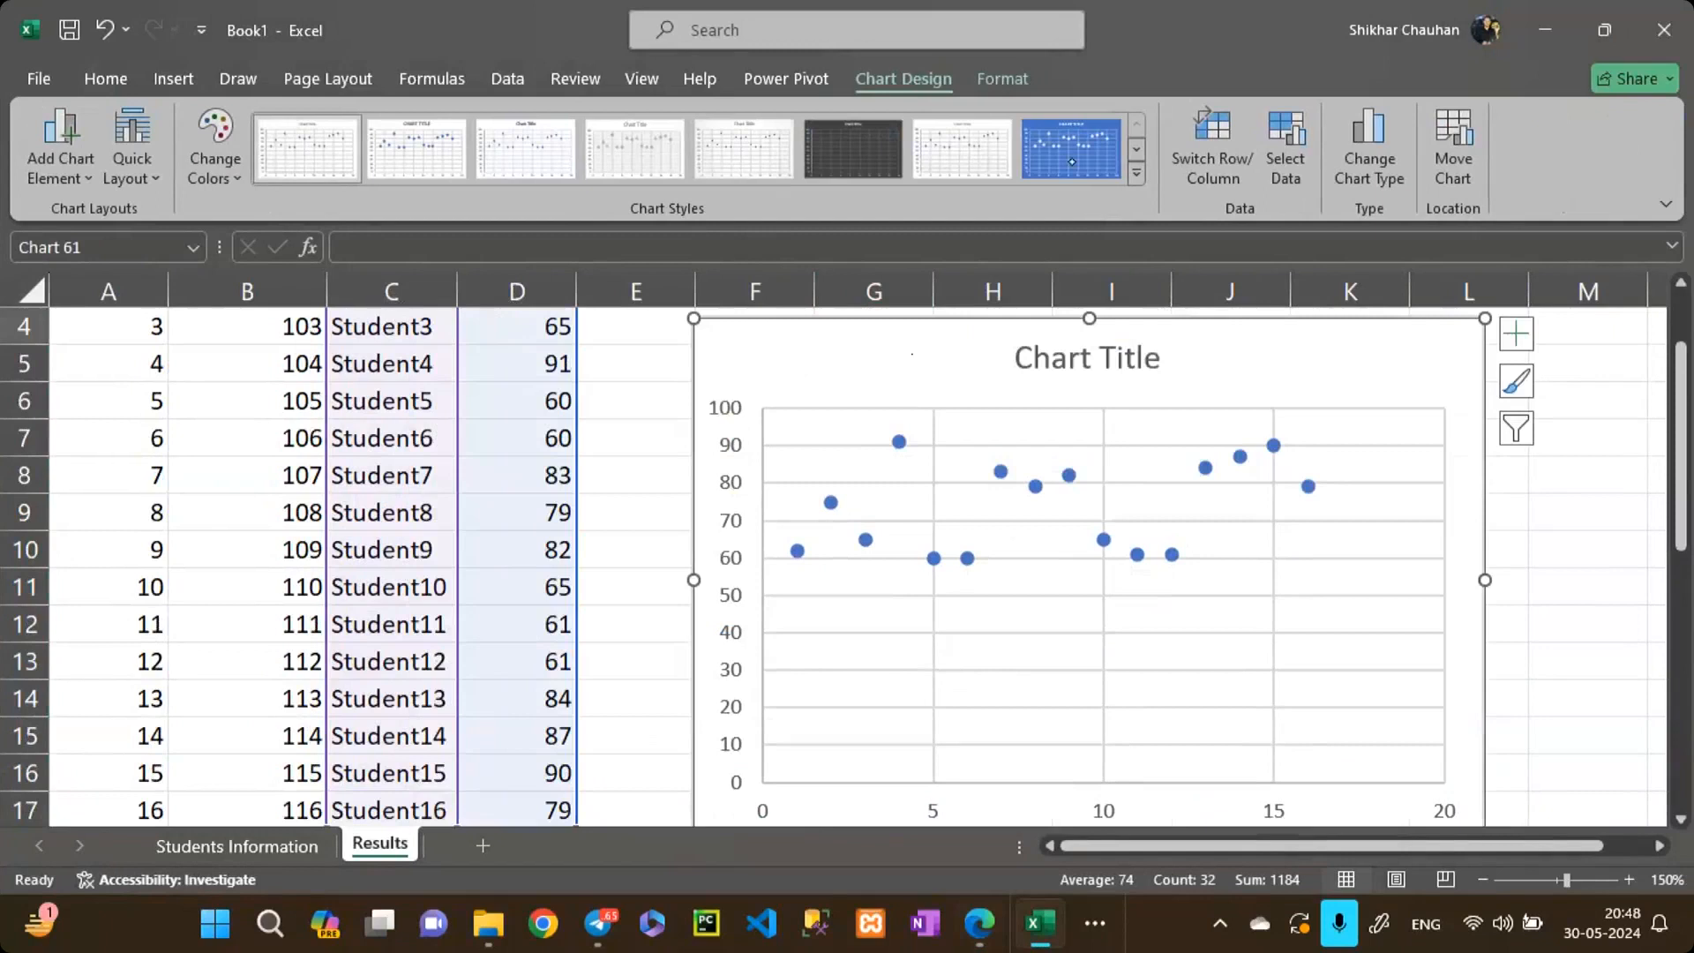
click(1072, 170)
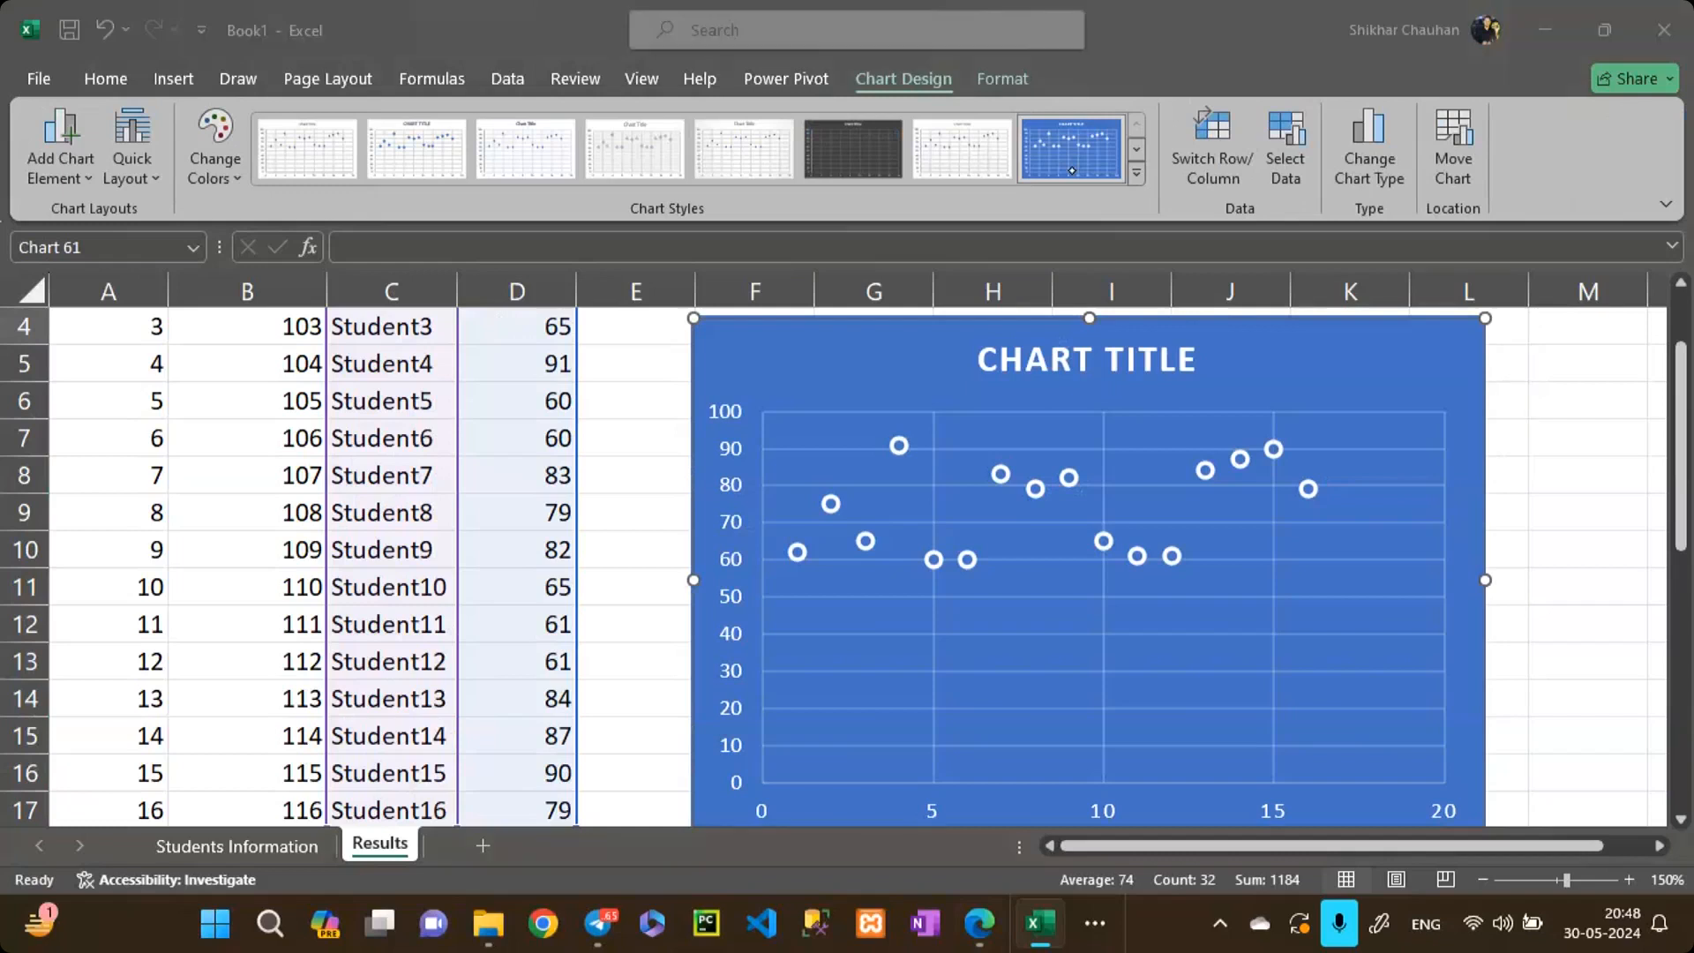
Step: Switch to the PDF notes, underline key phrases in both Scatter Plot usage points and handwrite an underlined "Statistics" beside the heading
key(alt+Tab)
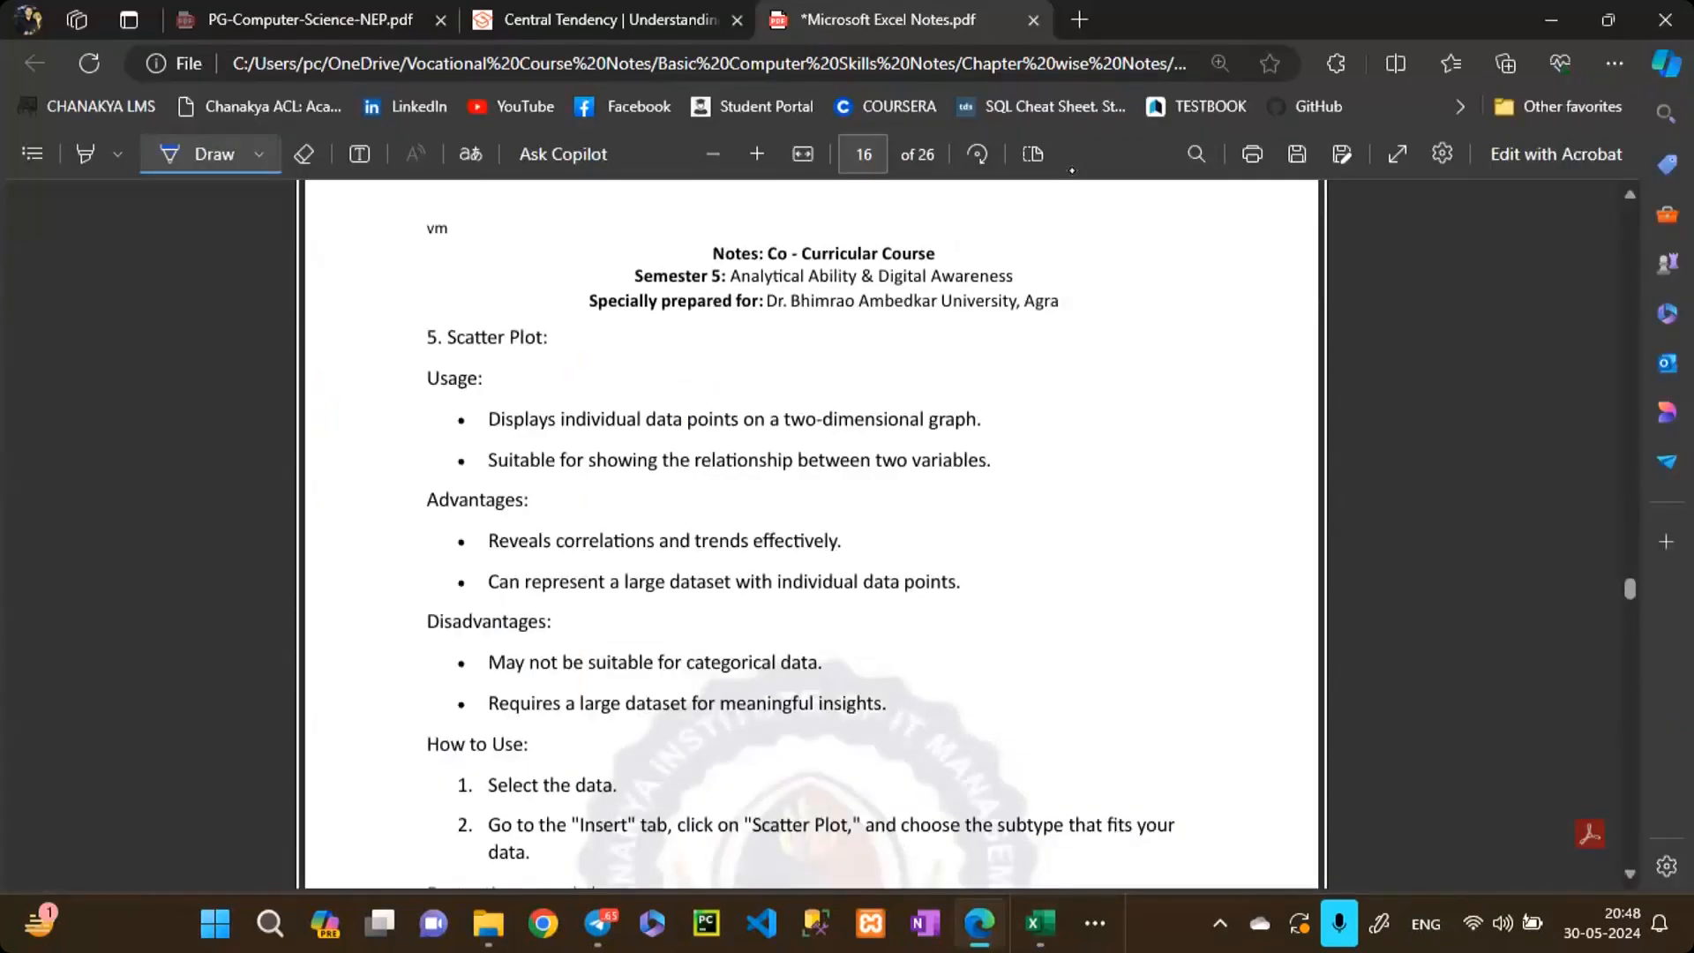
drag(601, 436, 962, 445)
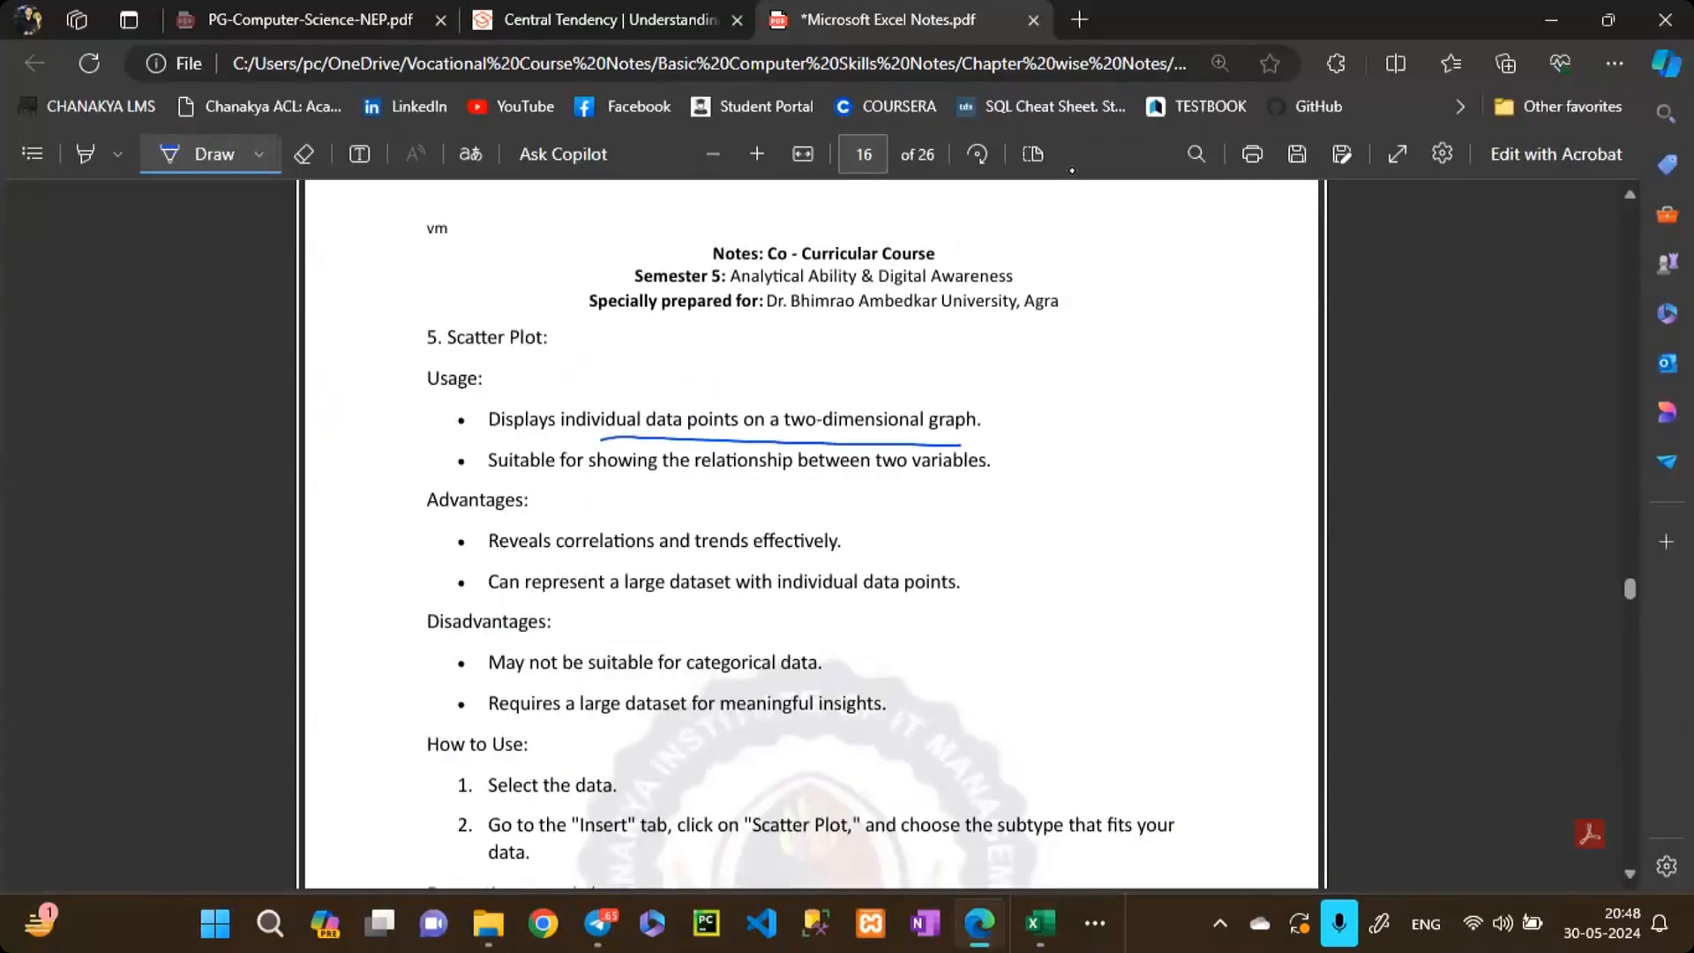
drag(635, 482, 962, 477)
mouse_move(613, 315)
mouse_down()
mouse_move(582, 309)
mouse_move(615, 391)
mouse_move(621, 365)
mouse_move(675, 328)
mouse_move(711, 364)
mouse_move(773, 358)
mouse_up()
mouse_move(578, 385)
mouse_down()
mouse_move(782, 374)
mouse_move(779, 358)
mouse_up()
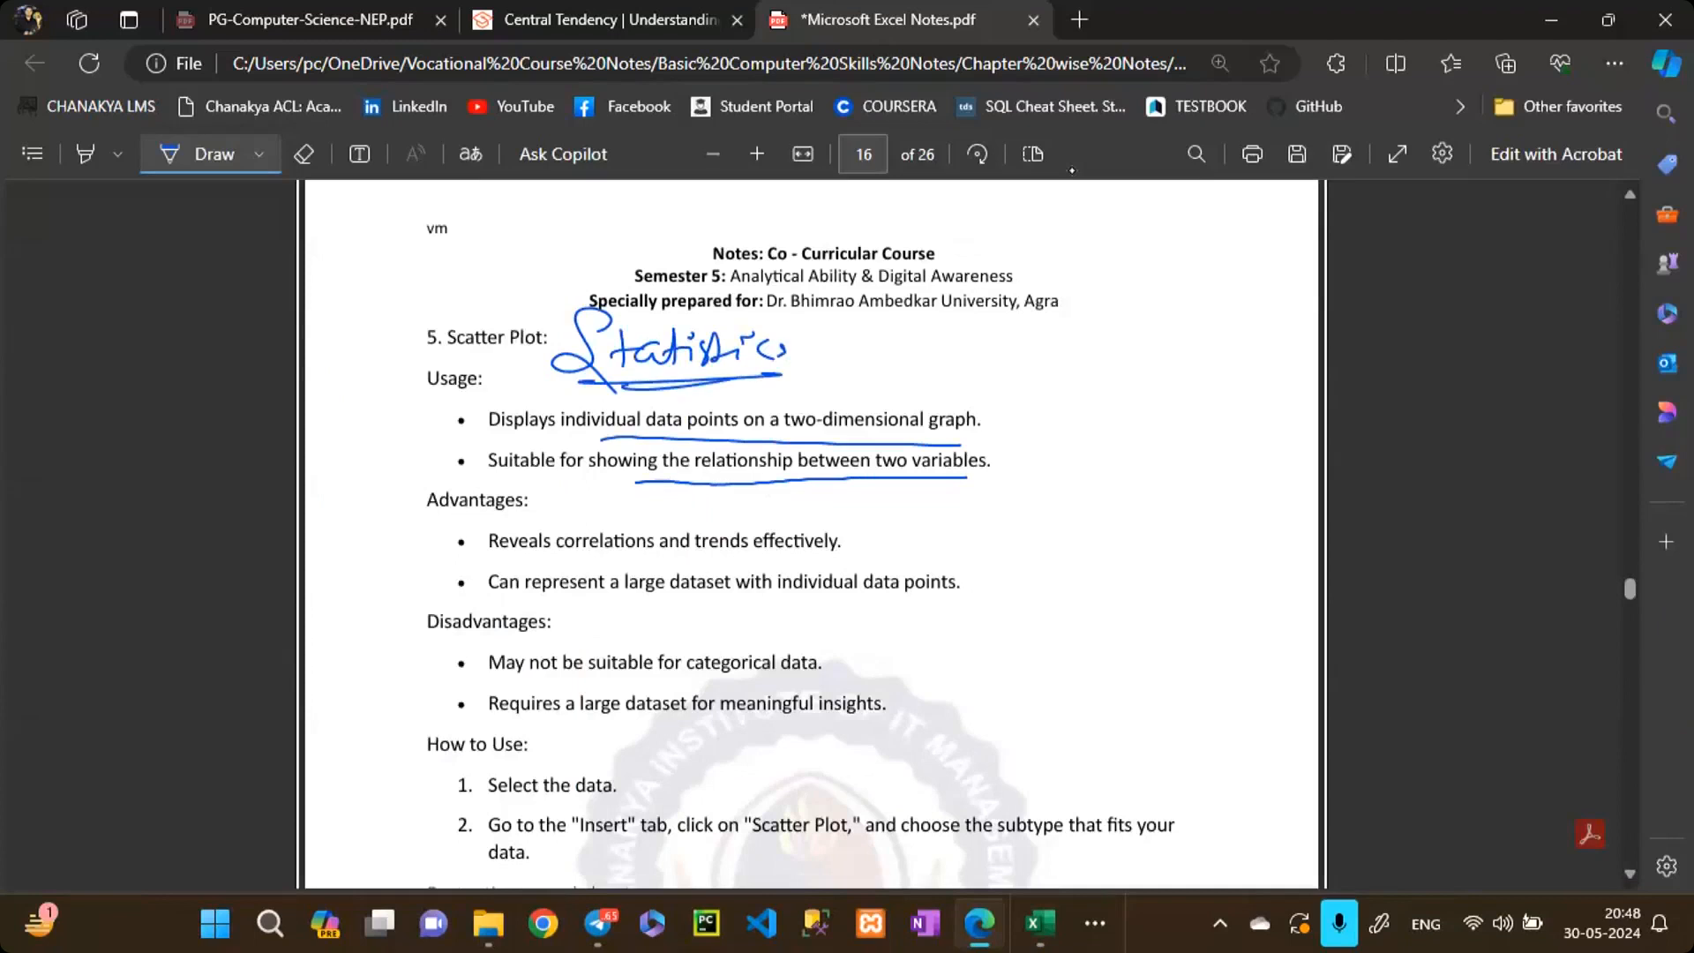
Step: Circle "relationship", underline "Scatter" in the heading and bracket both Scatter Plot advantages from below
mouse_move(827, 463)
mouse_down()
mouse_move(789, 434)
mouse_move(826, 469)
mouse_up()
drag(439, 351, 510, 343)
drag(446, 356, 499, 351)
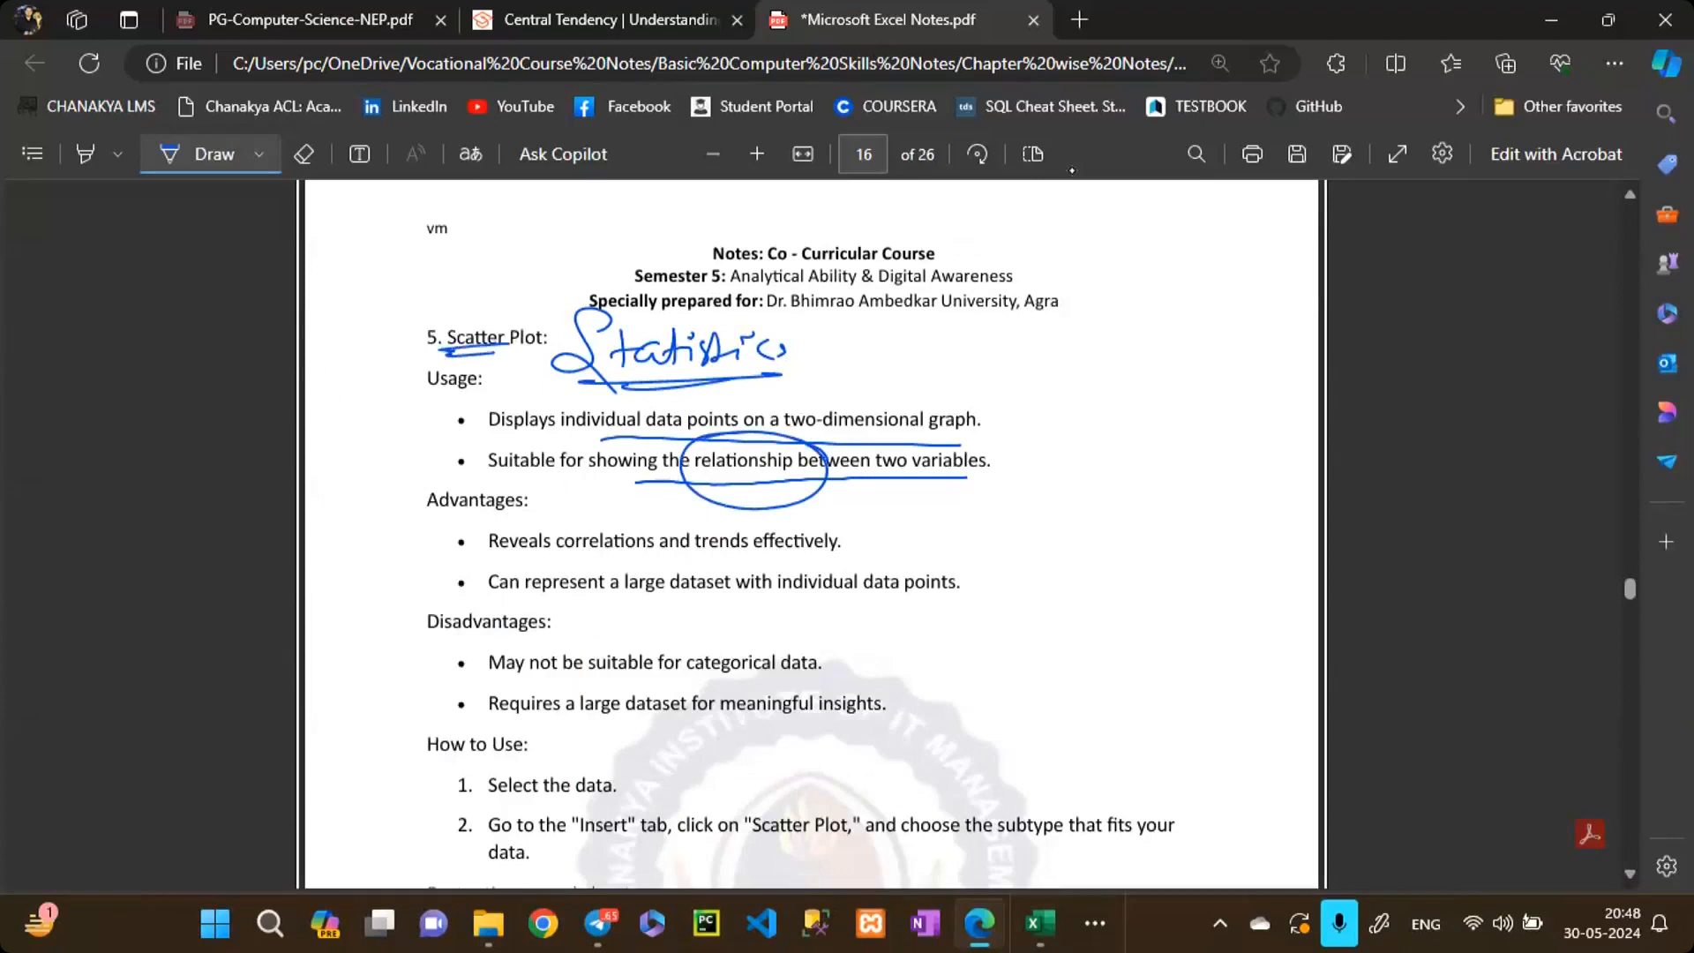
drag(522, 561, 878, 555)
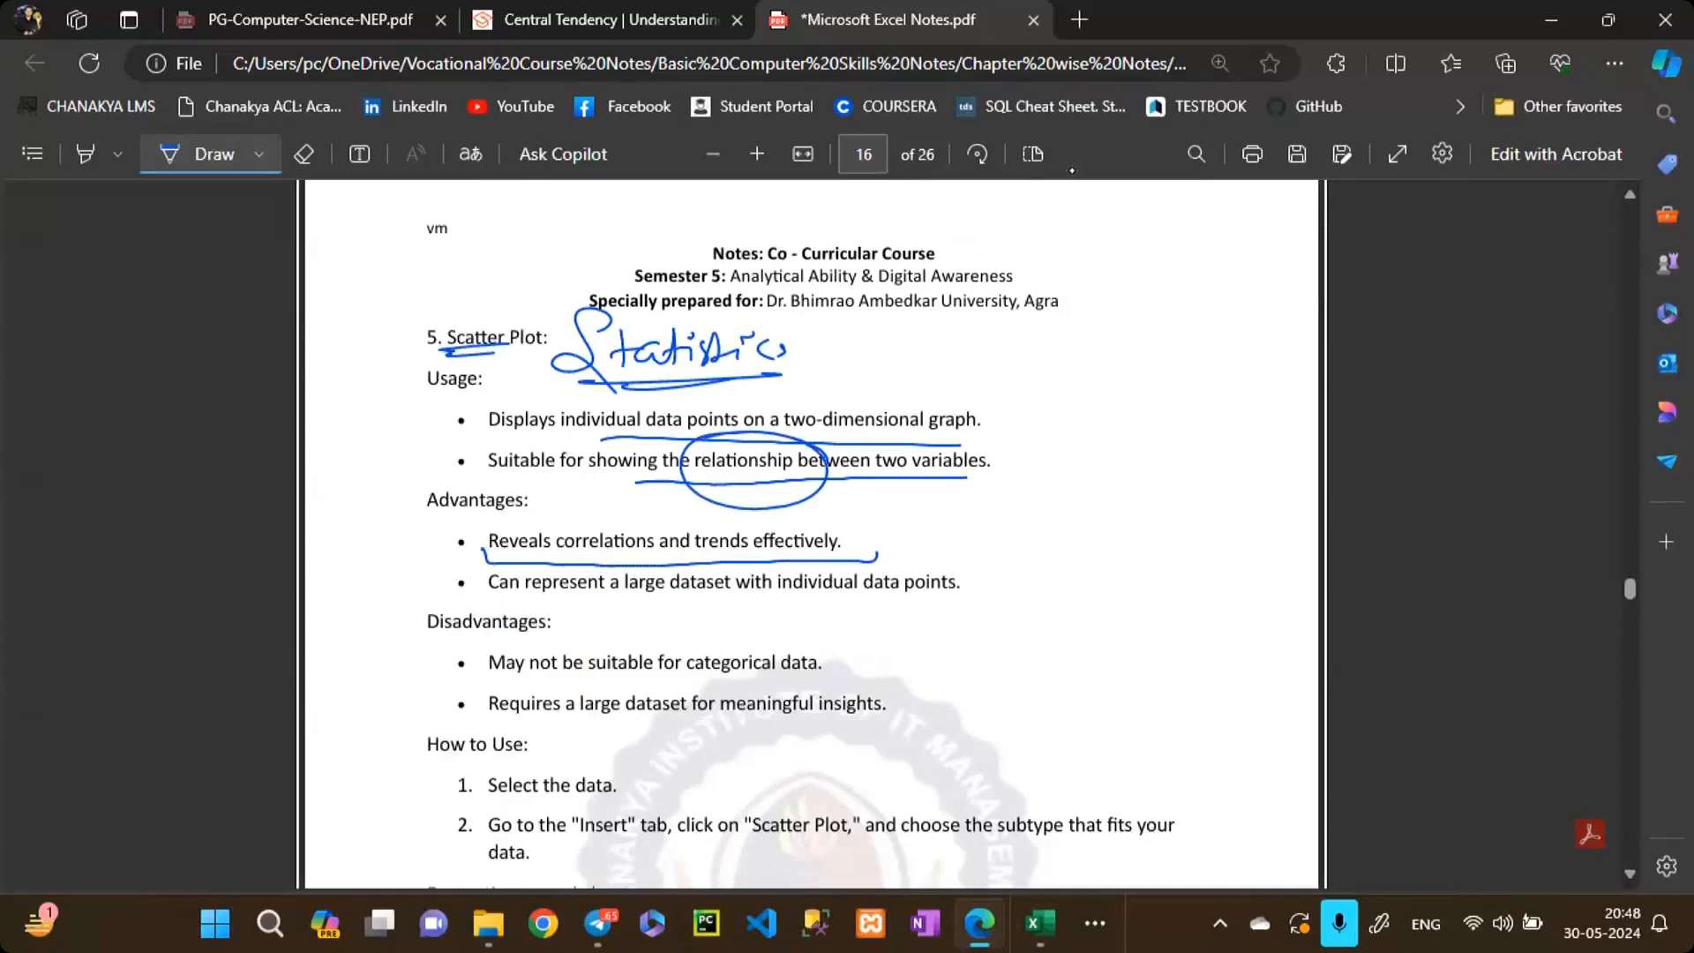
mouse_move(477, 586)
mouse_down()
mouse_move(551, 603)
mouse_move(969, 603)
mouse_move(978, 585)
mouse_up()
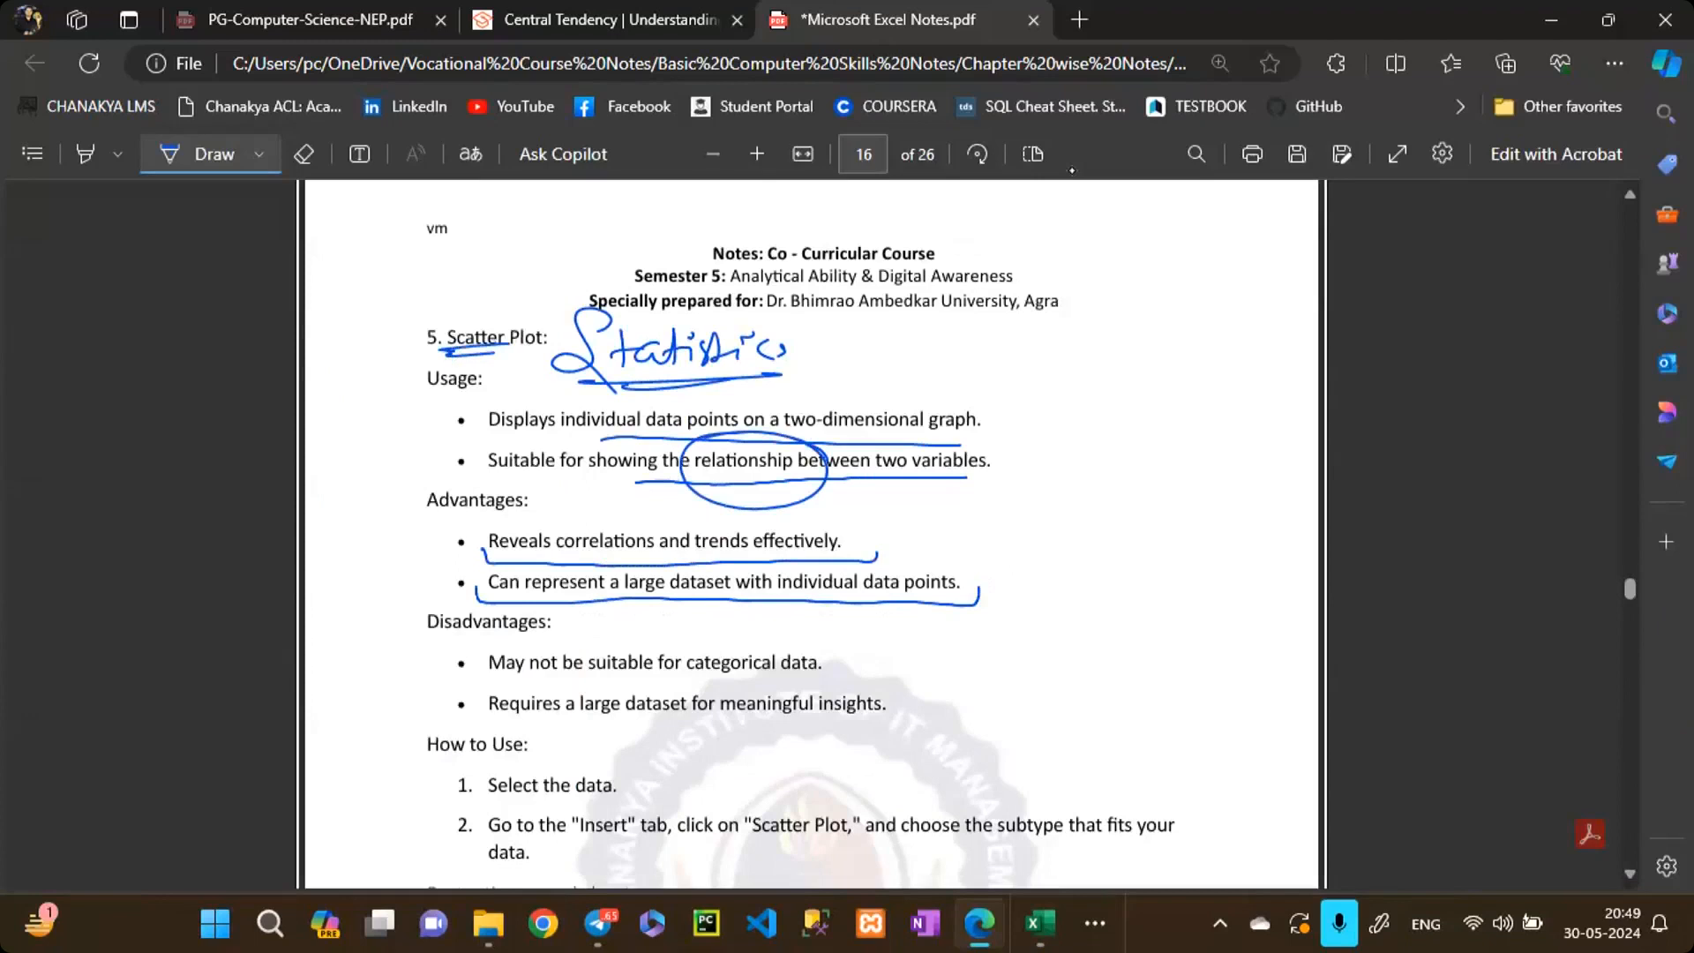
drag(458, 362, 509, 359)
Step: Review the notes from the worksheet protection section back through the annotated chart types to the Column Chart section on page 14
scroll(1049, 548, down, 7)
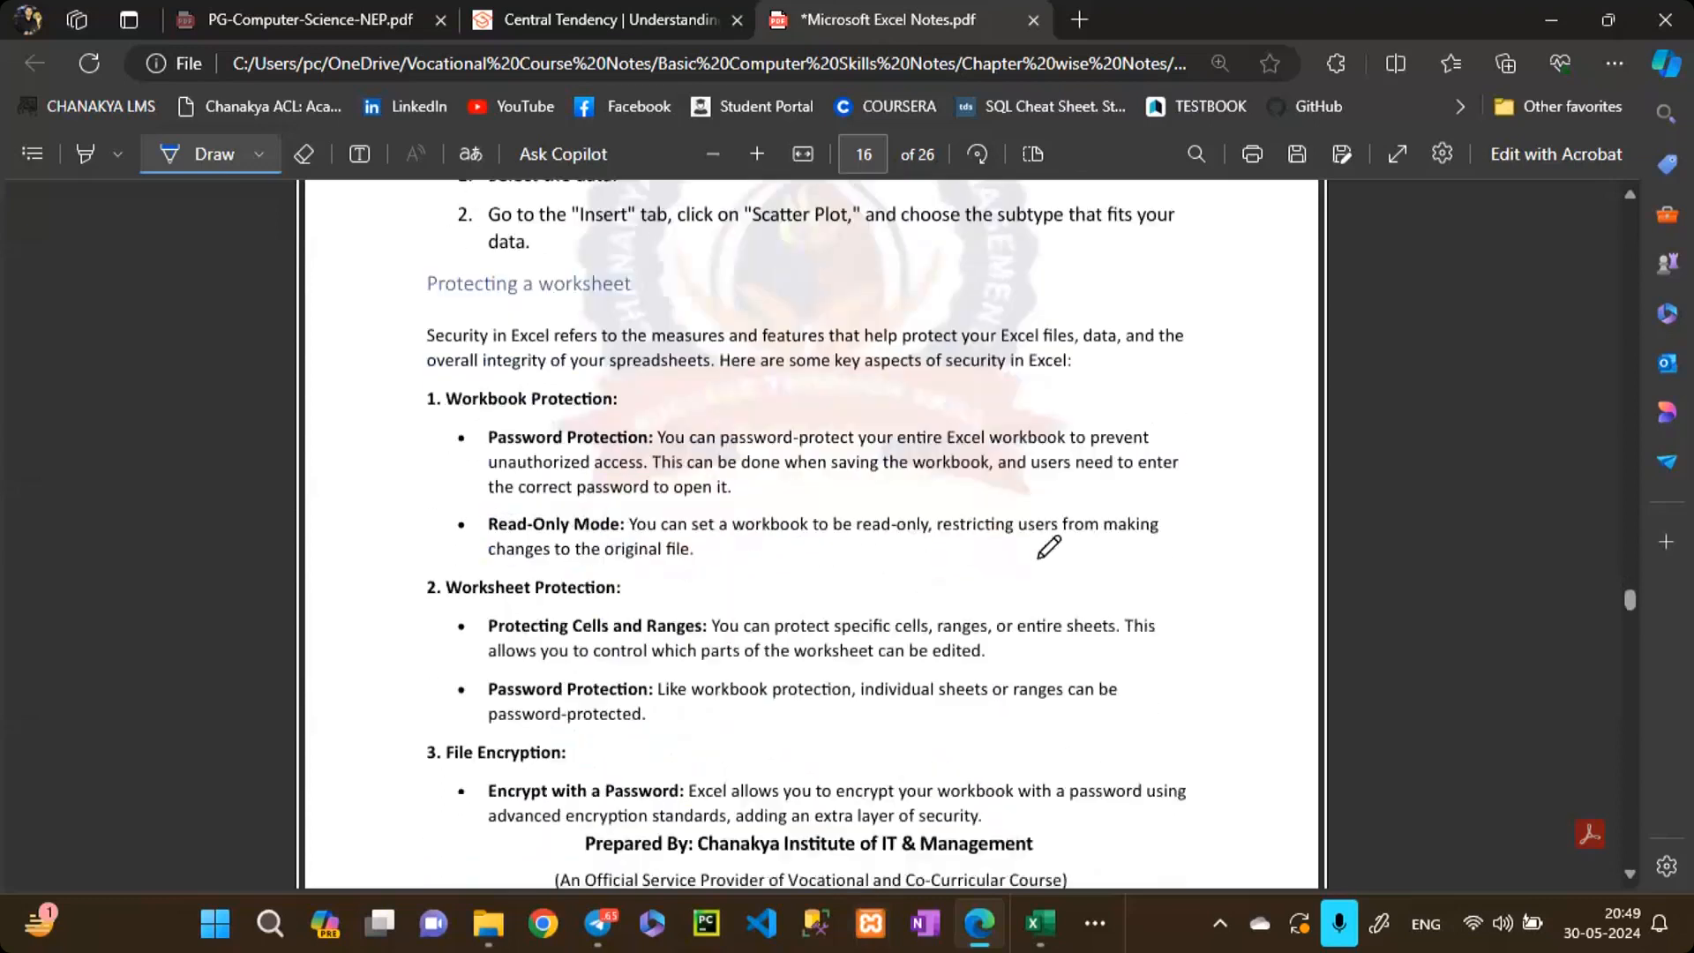
scroll(1049, 548, up, 5)
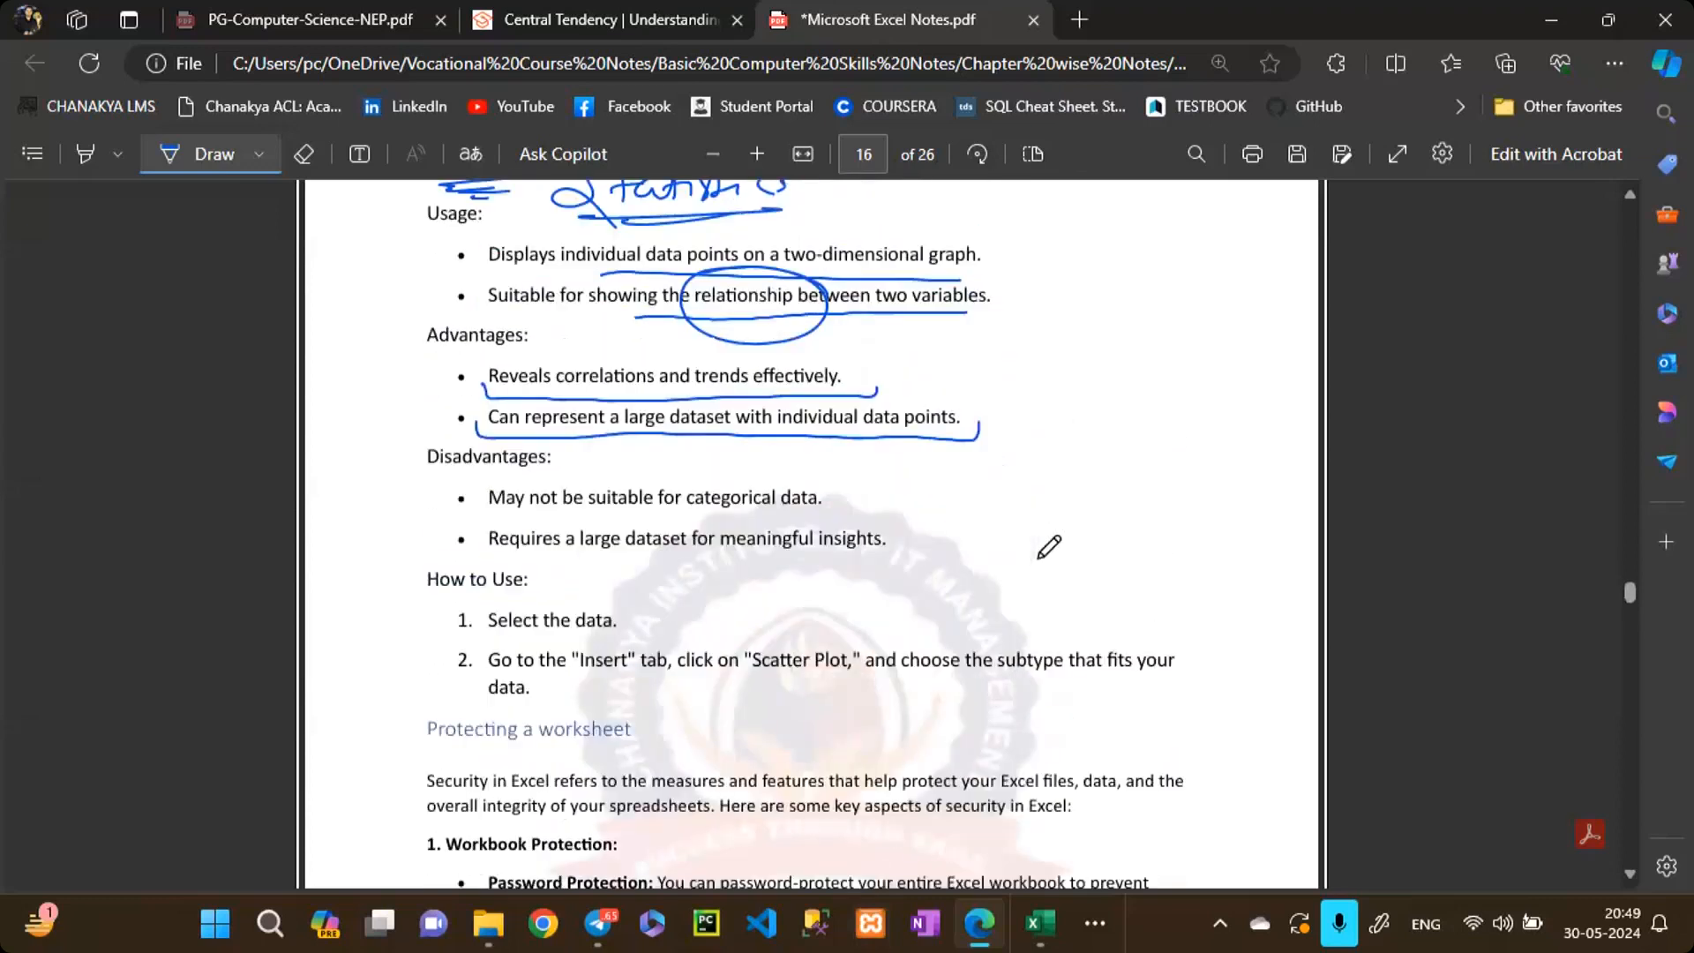
scroll(1049, 547, up, 2)
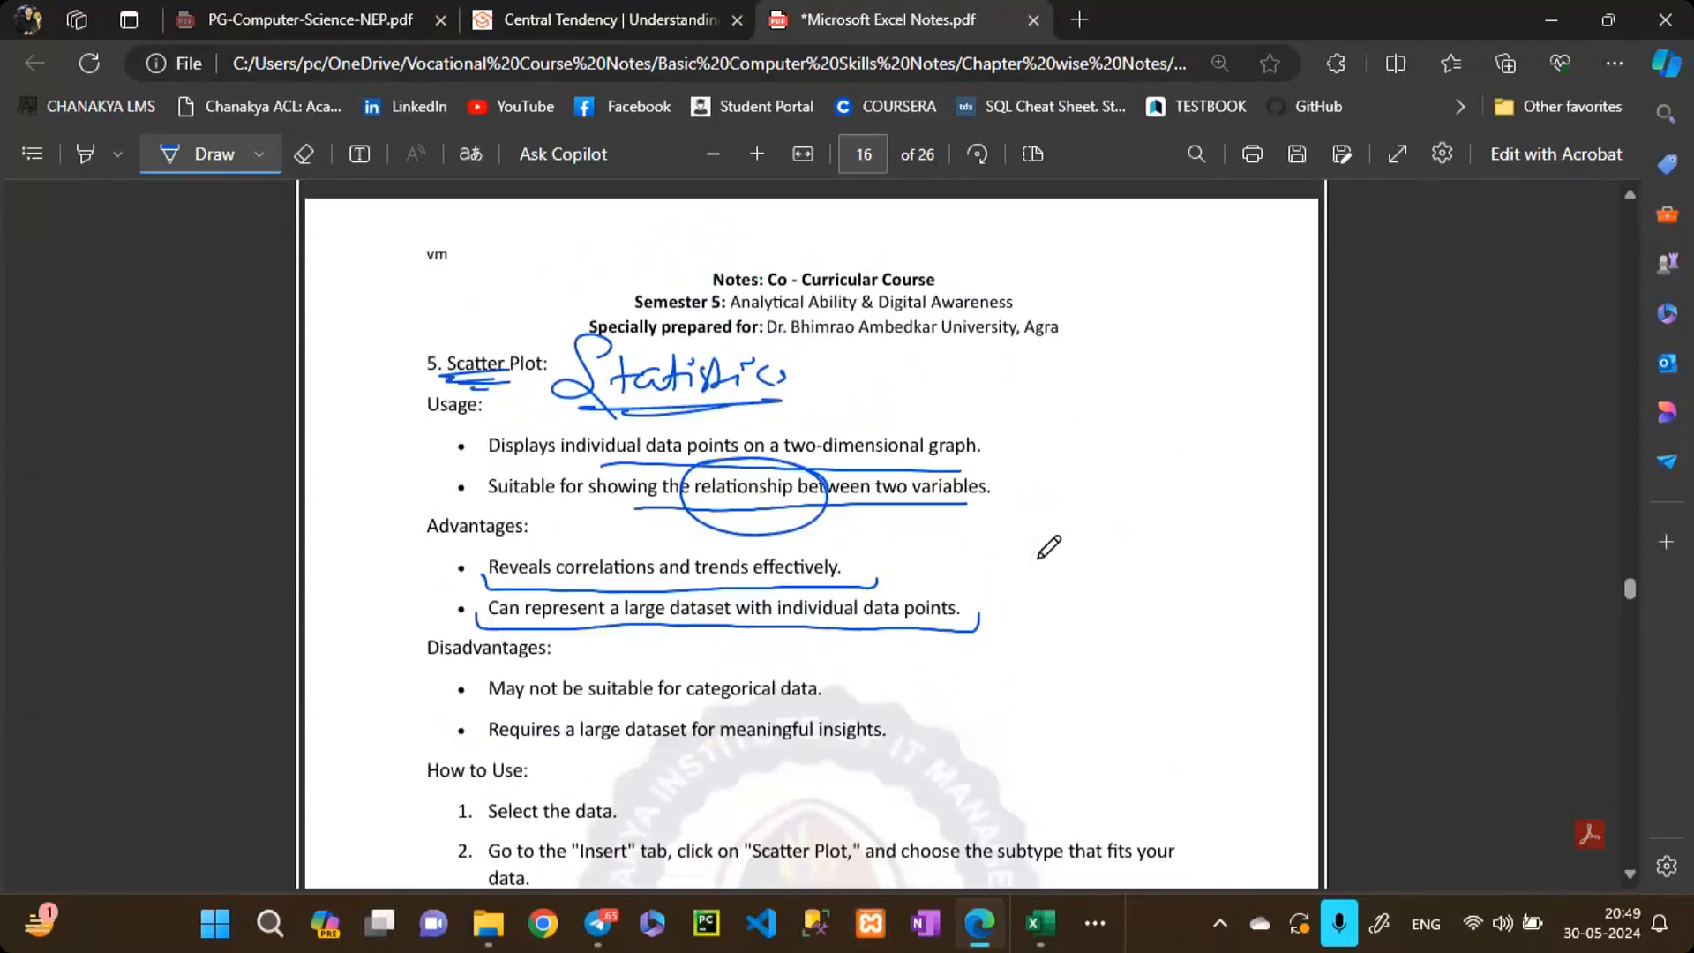
scroll(1049, 547, up, 20)
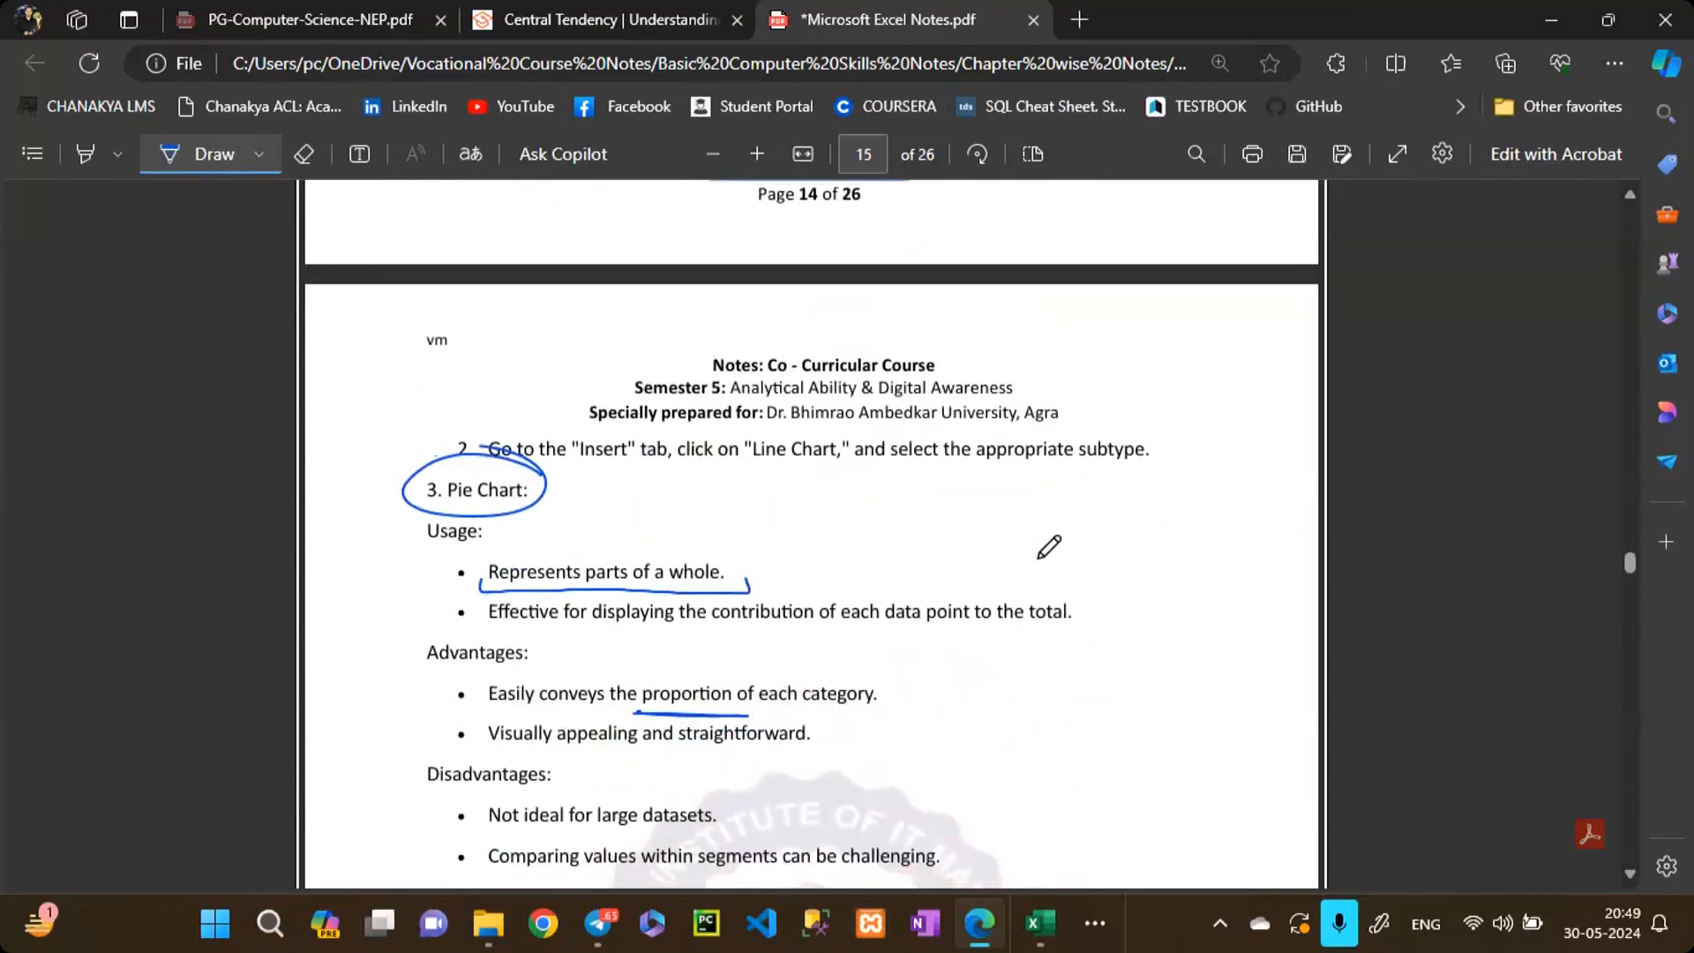
scroll(1049, 548, up, 2)
scroll(1048, 548, up, 2)
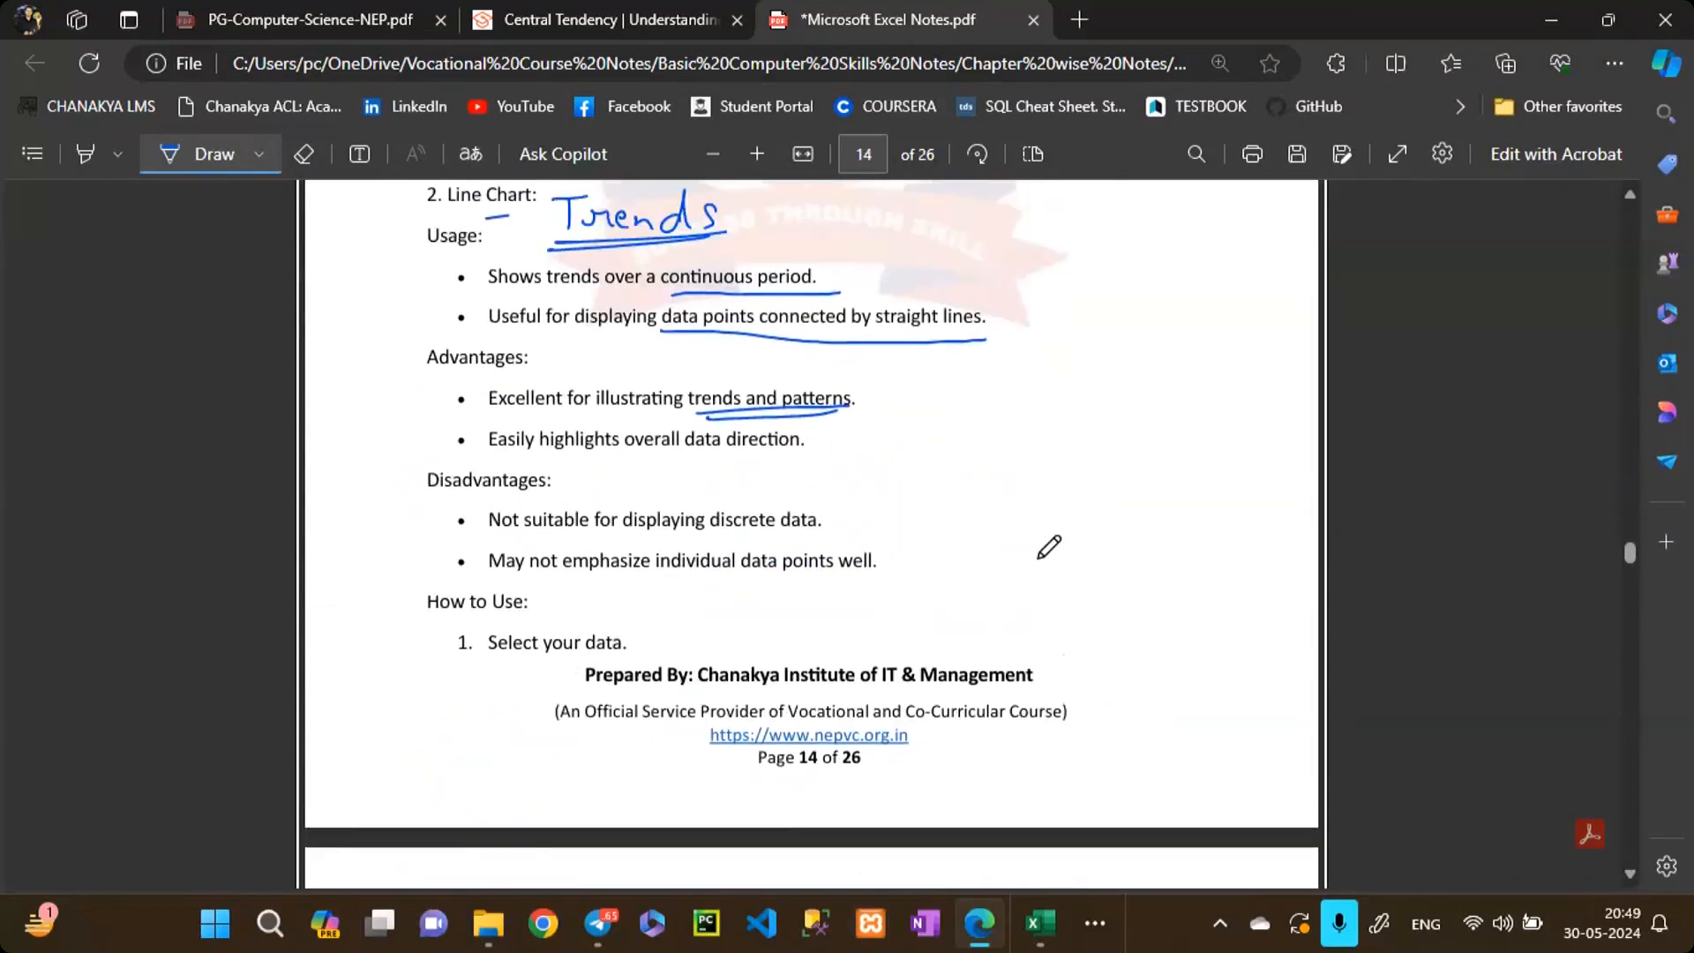
scroll(1048, 547, up, 3)
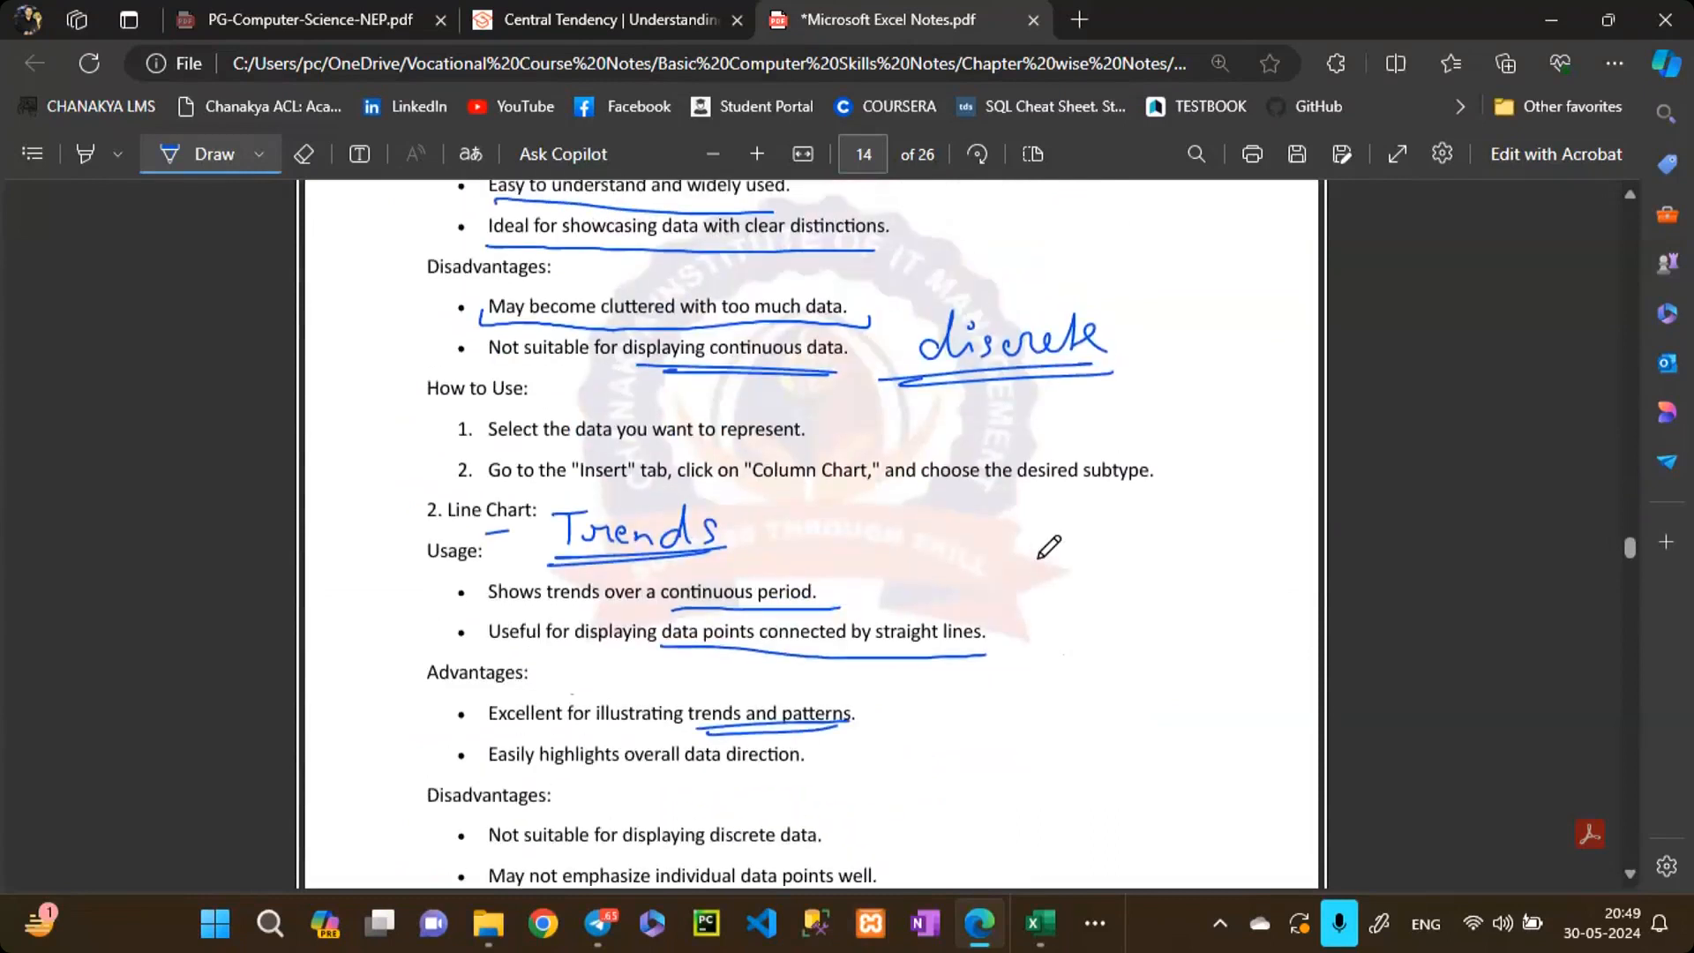
scroll(1049, 547, up, 5)
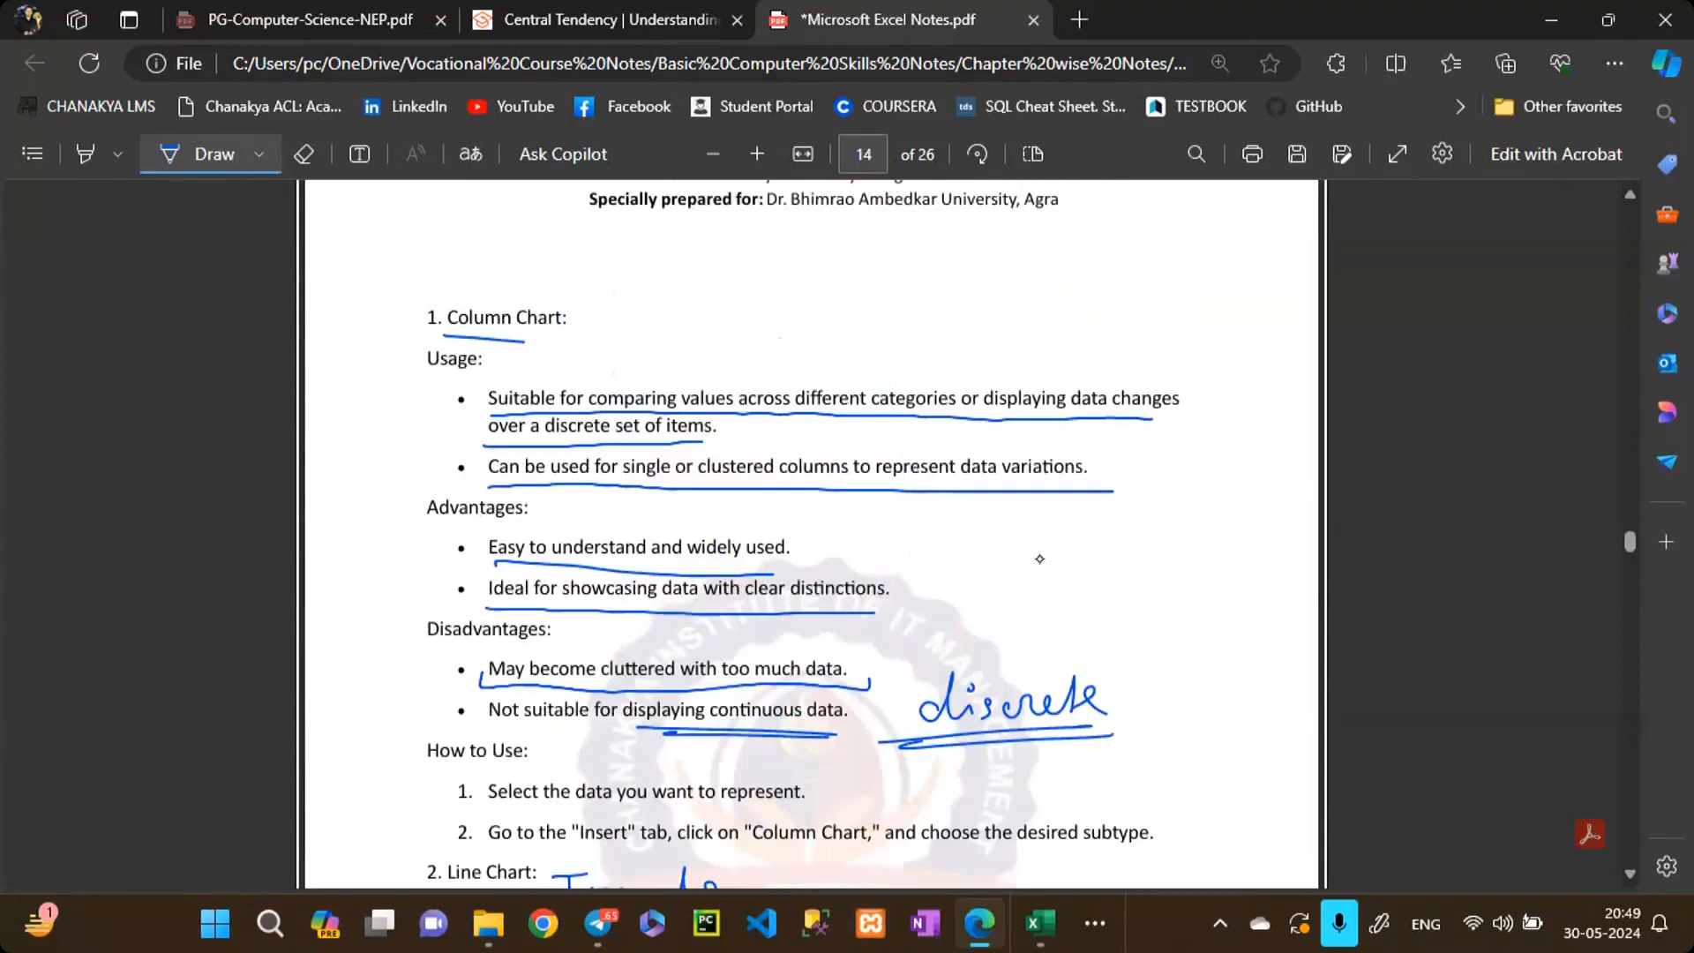
Step: Handwrite a double-underlined "Descrete" beside the Column Chart heading
drag(630, 304, 629, 327)
mouse_move(611, 326)
mouse_down()
mouse_move(668, 309)
mouse_move(616, 339)
mouse_up()
mouse_move(673, 318)
mouse_down()
mouse_move(695, 328)
mouse_move(701, 308)
mouse_move(692, 329)
mouse_up()
mouse_move(731, 306)
mouse_down()
mouse_move(805, 322)
mouse_move(855, 300)
mouse_up()
mouse_move(600, 362)
mouse_down()
mouse_move(883, 335)
mouse_move(662, 364)
mouse_up()
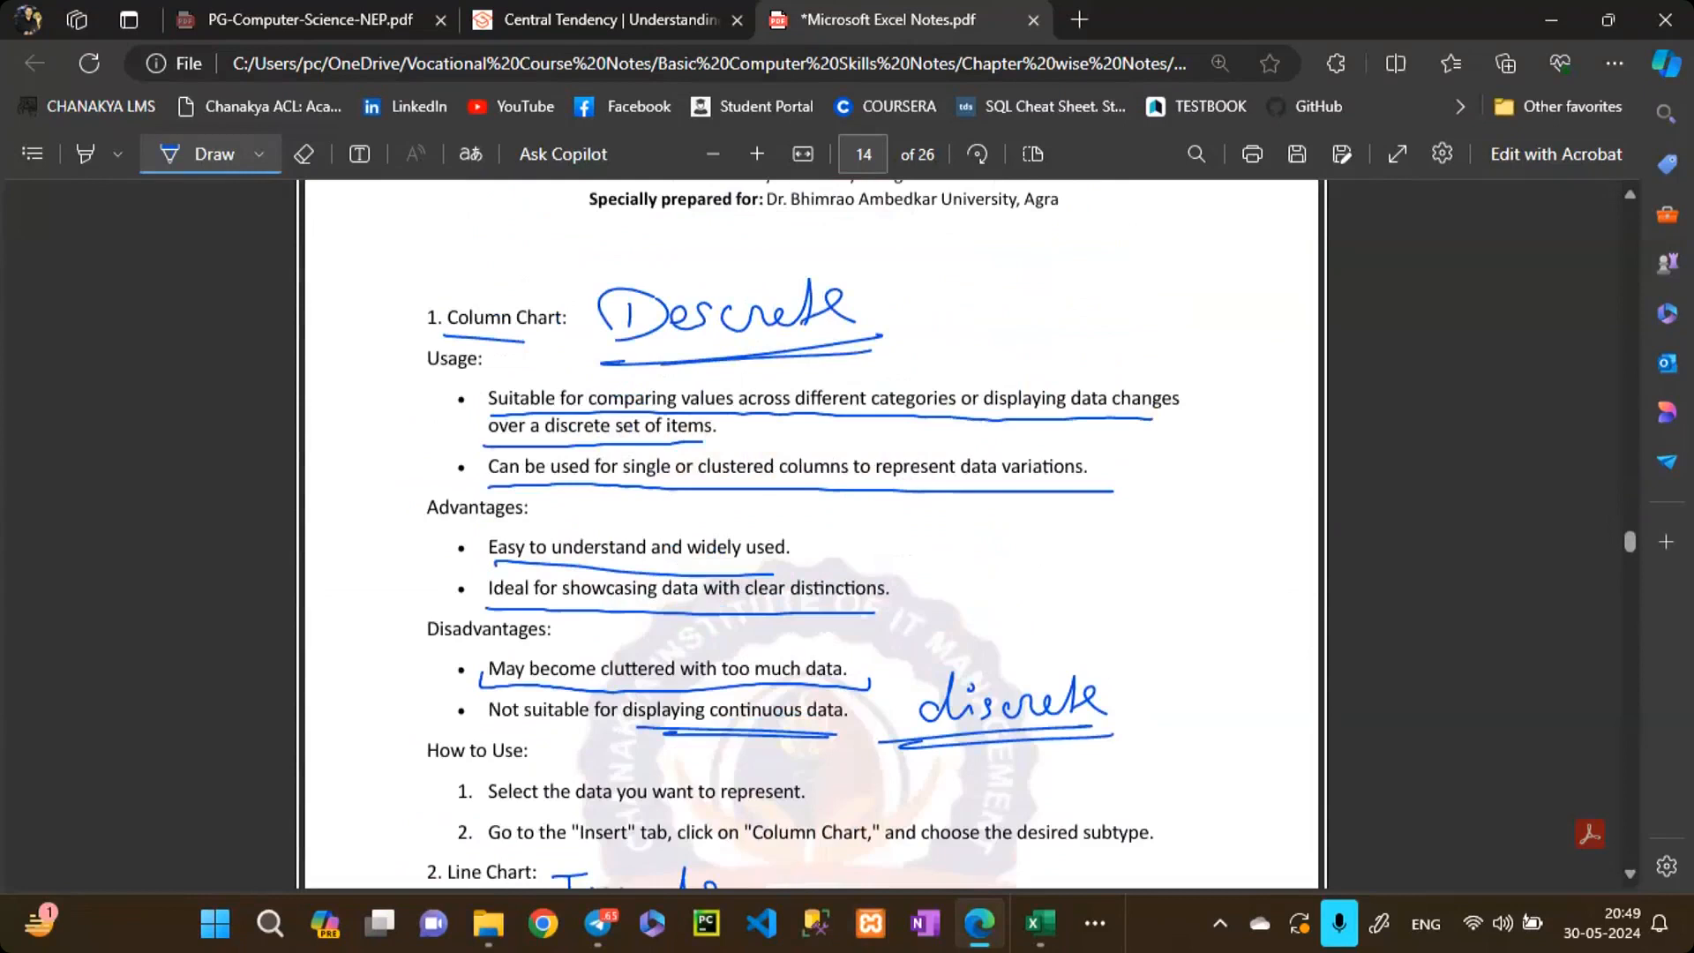
Step: Underline the handwritten "Trends" again and sketch a rising and falling trend line beside the Line Chart advantages
scroll(933, 836, down, 6)
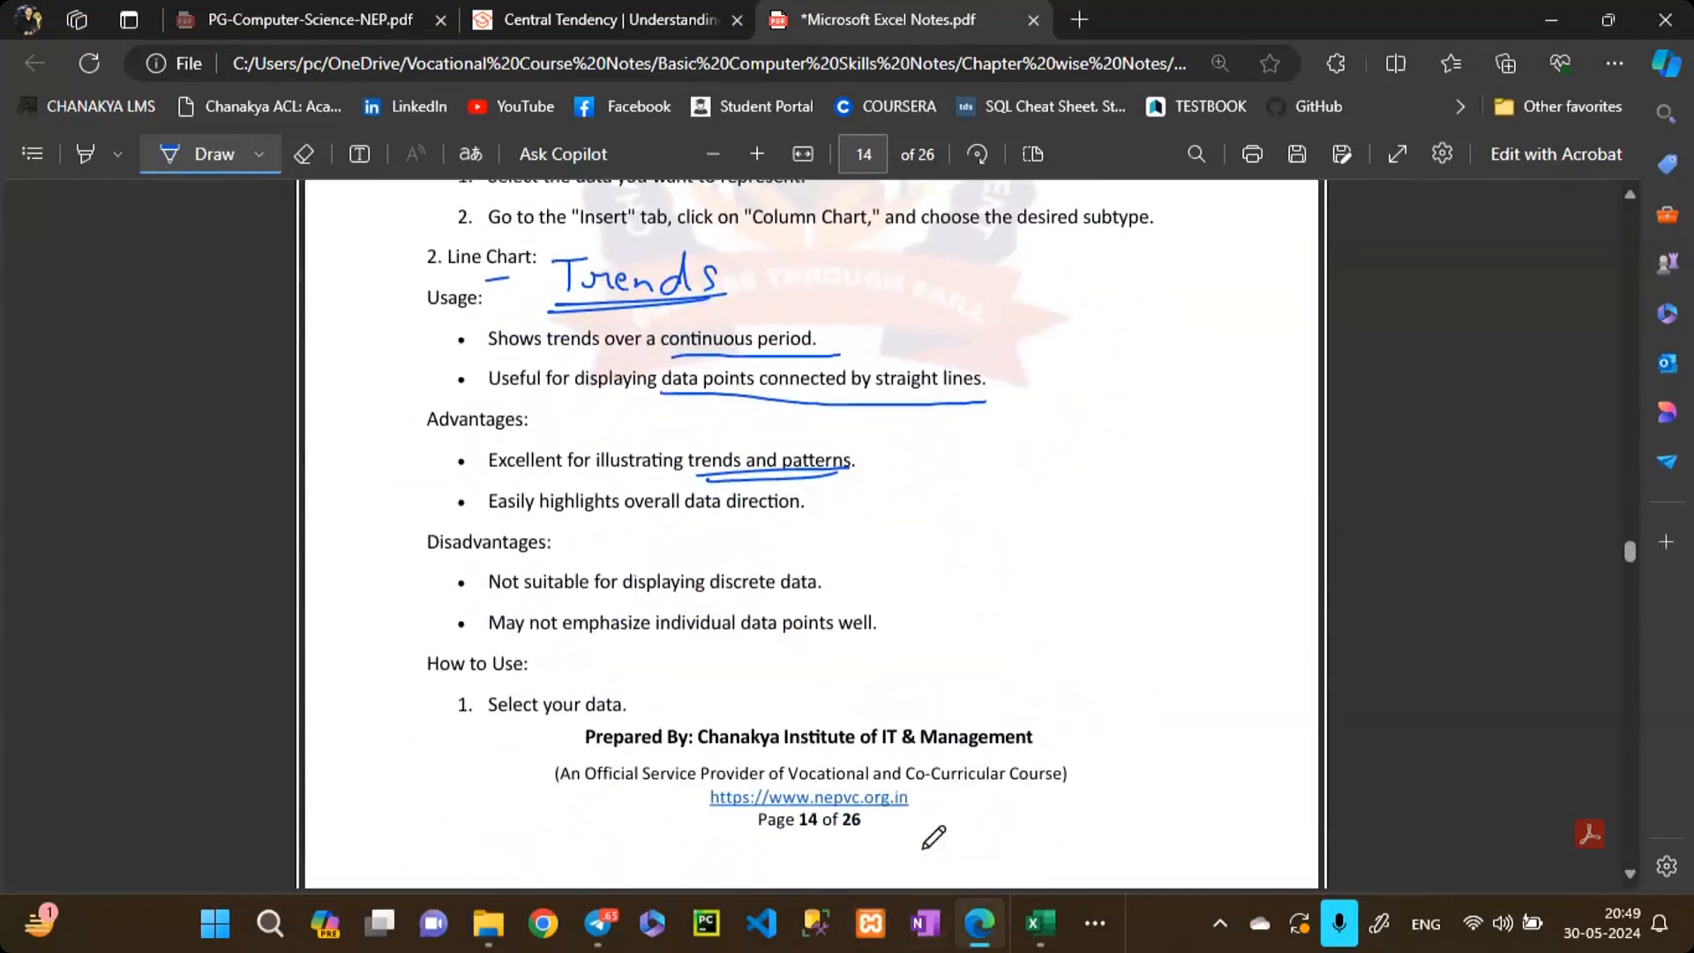
drag(559, 312, 680, 304)
mouse_move(861, 502)
mouse_down()
mouse_move(1046, 461)
mouse_move(1148, 514)
mouse_move(1263, 417)
mouse_up()
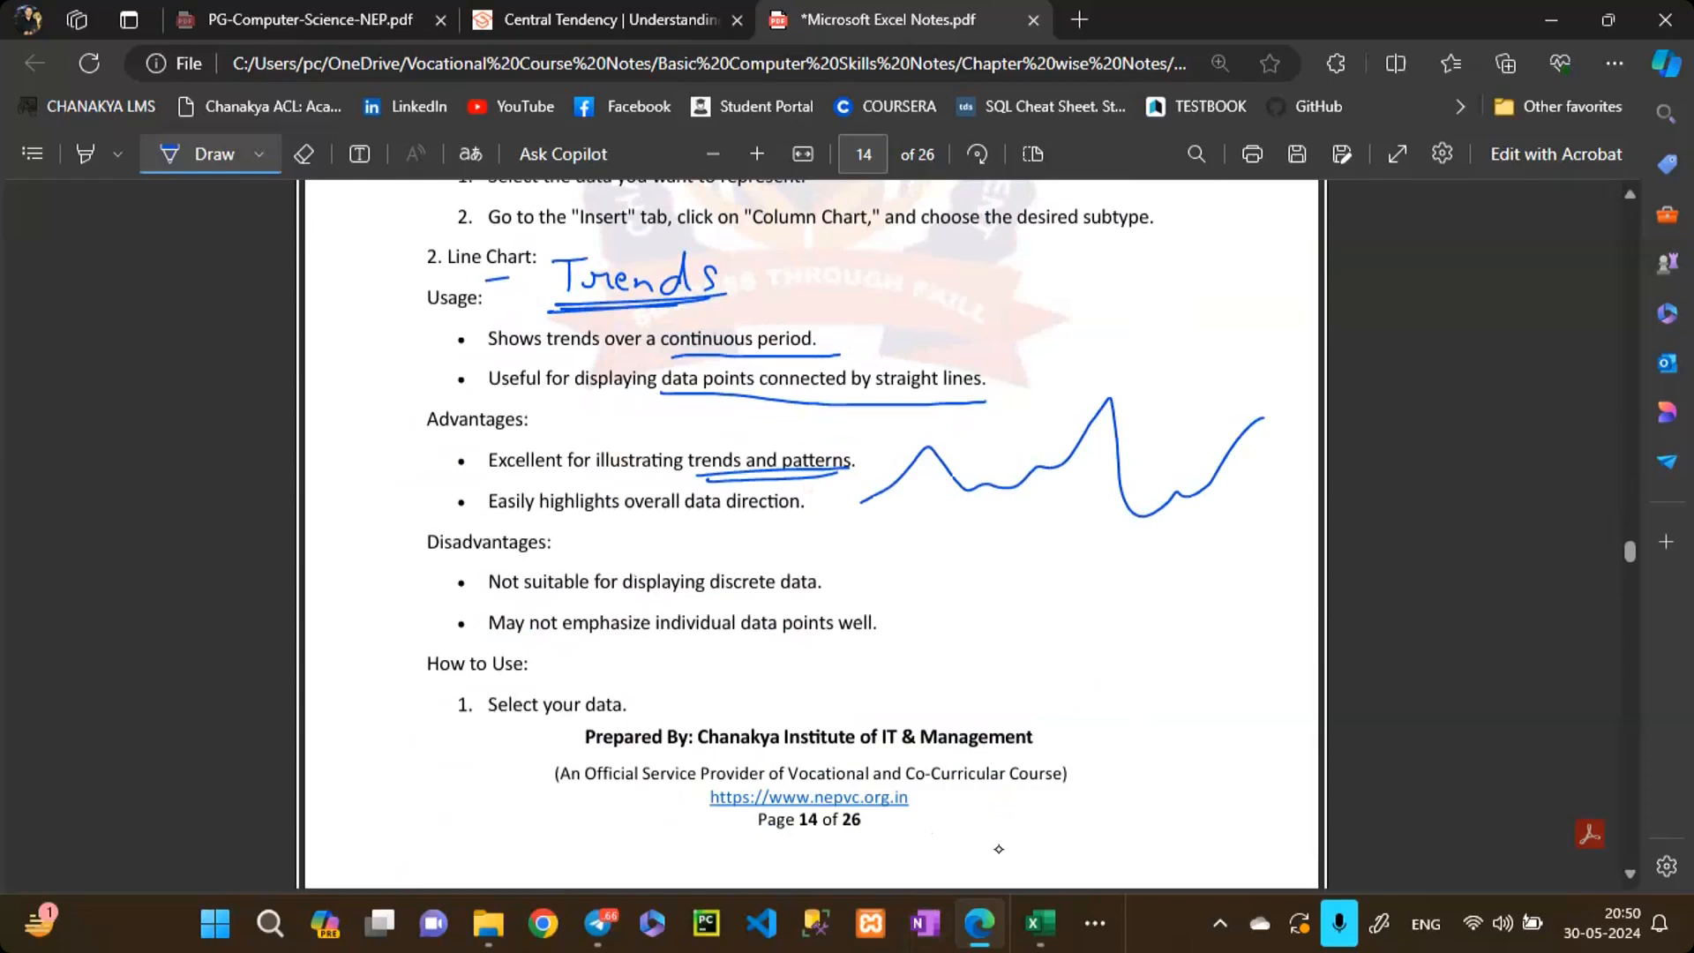
Step: Handwrite "1 → 36" beside the Line Chart usage notes, then circle and underline the 36
mouse_move(959, 262)
mouse_down()
mouse_move(938, 308)
mouse_move(962, 307)
mouse_up()
drag(1003, 294, 1042, 287)
mouse_move(1027, 274)
mouse_down()
mouse_move(1044, 284)
mouse_move(1030, 301)
mouse_up()
mouse_move(1100, 284)
mouse_down()
mouse_move(1124, 303)
mouse_move(1157, 293)
mouse_move(1183, 325)
mouse_move(1169, 336)
mouse_up()
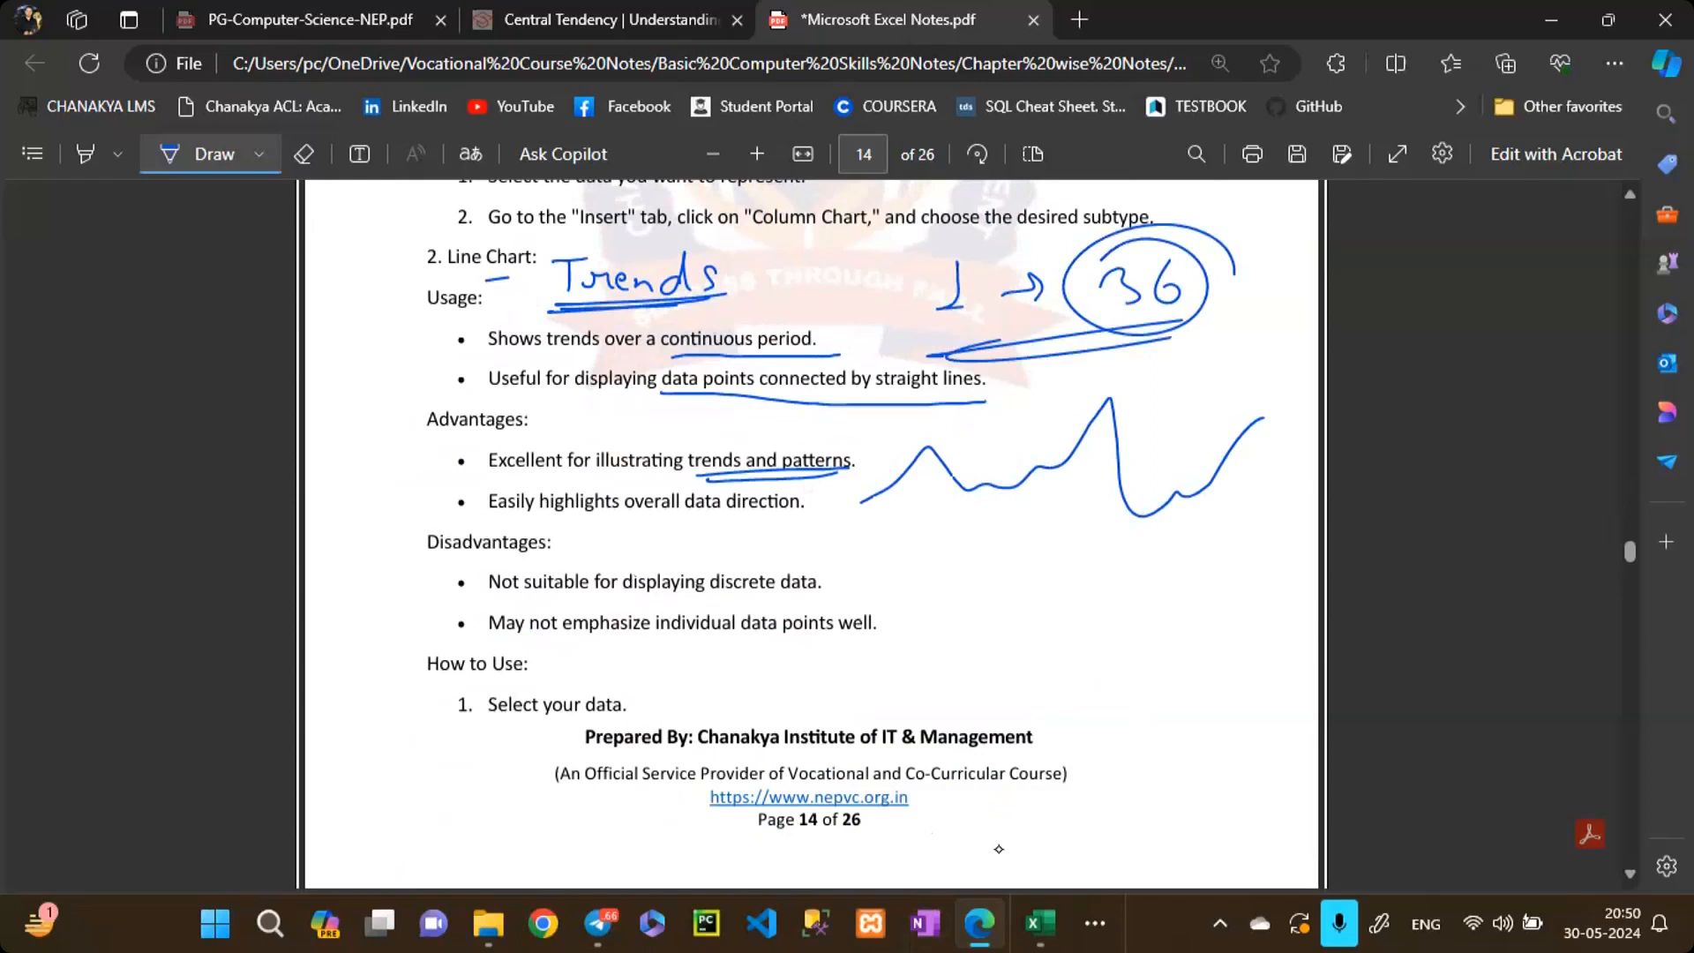
Step: Sketch a second fluctuating trend line beside the Line Chart disadvantages, and emphasize the handwritten 36 and the Line Chart heading with extra strokes
mouse_move(881, 607)
mouse_down()
mouse_move(962, 582)
mouse_move(1085, 629)
mouse_move(1121, 501)
mouse_move(1183, 593)
mouse_move(1241, 510)
mouse_up()
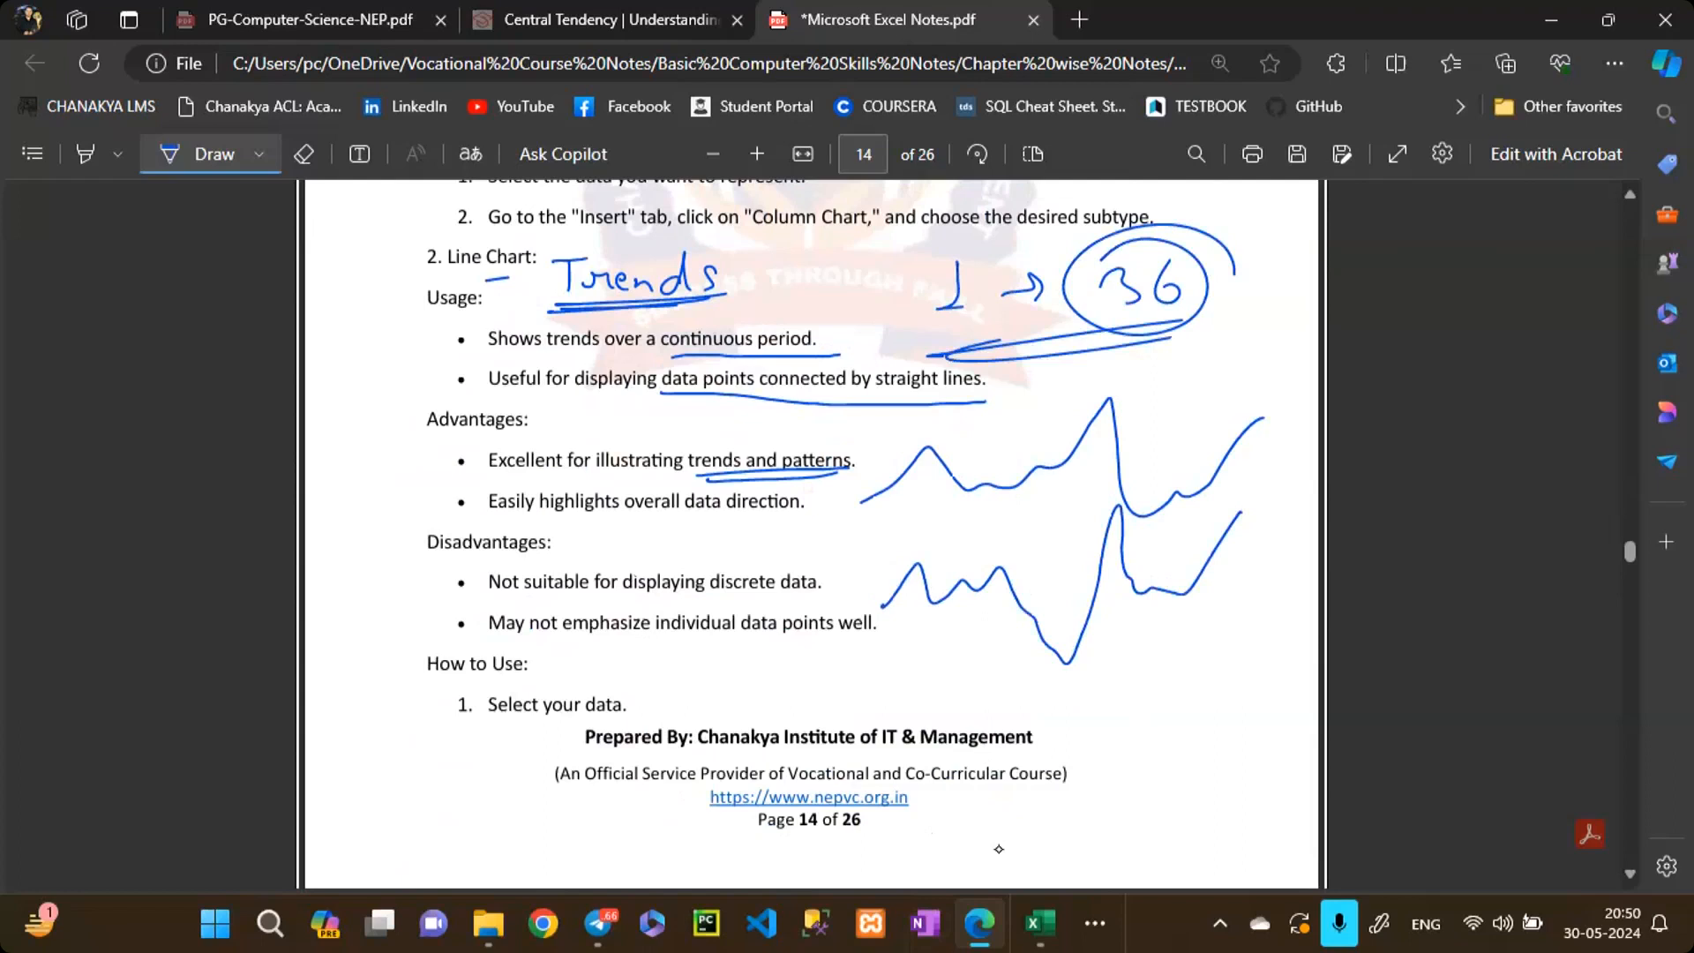
mouse_move(1223, 261)
mouse_down()
mouse_move(1055, 305)
mouse_move(1208, 270)
mouse_up()
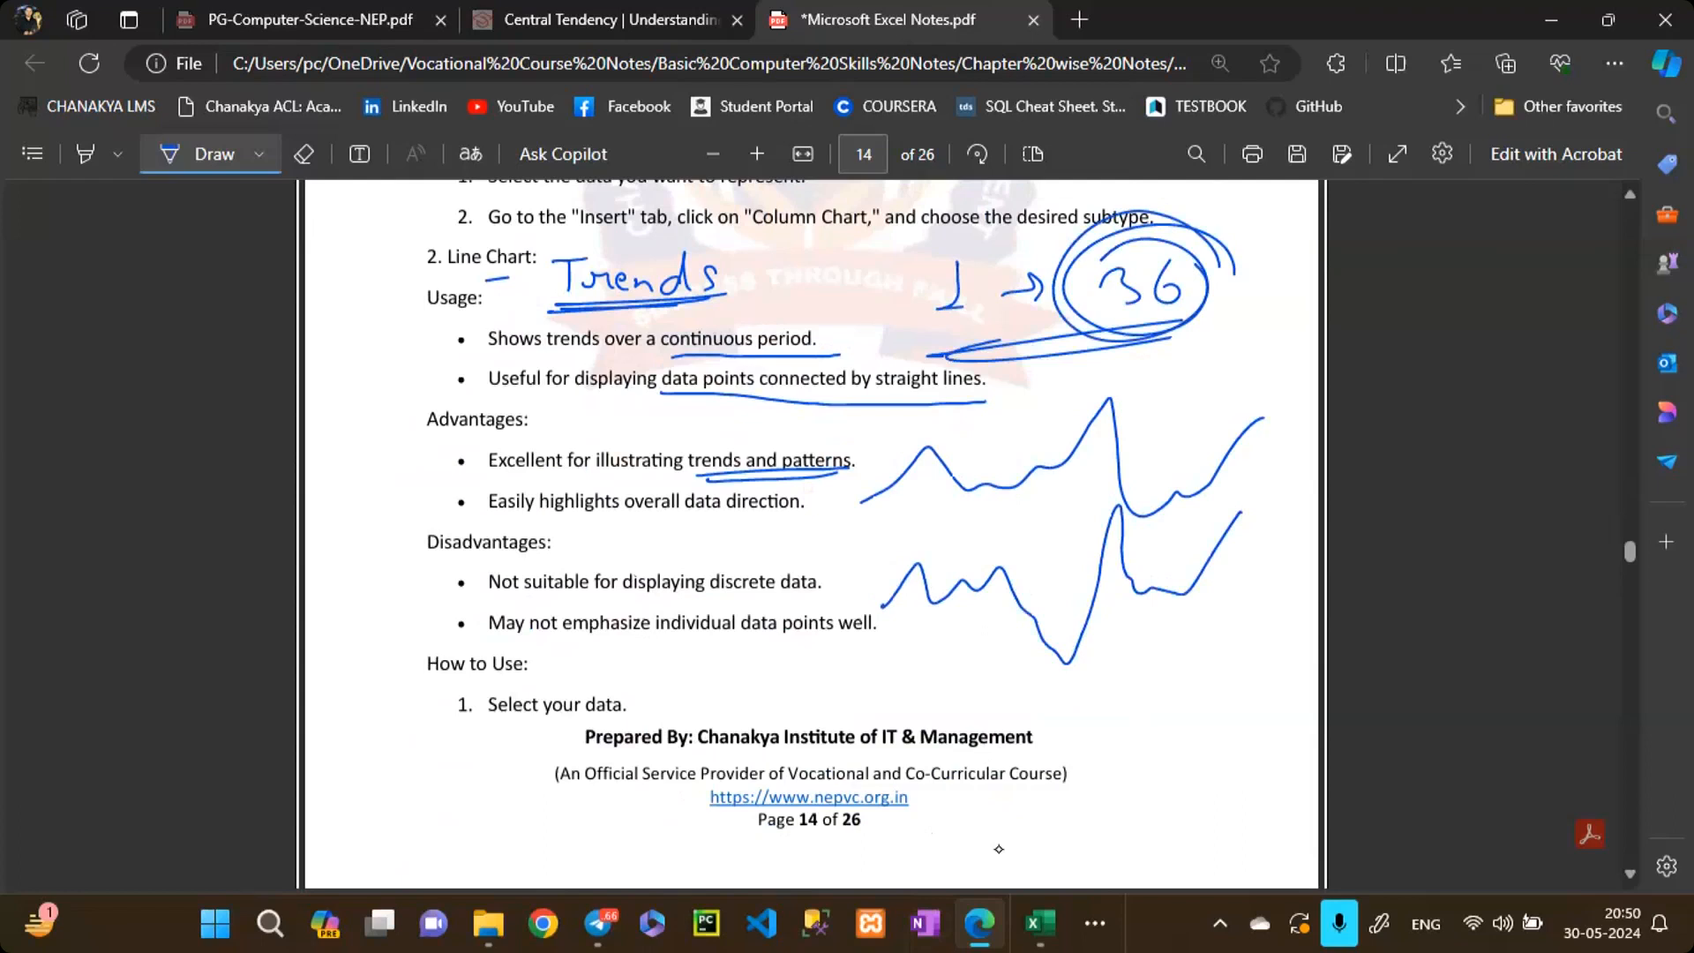
drag(470, 284, 520, 273)
drag(468, 291, 508, 283)
Step: Handwrite "100%" beside the Pie Chart heading on page 15 and circle it
scroll(946, 723, down, 10)
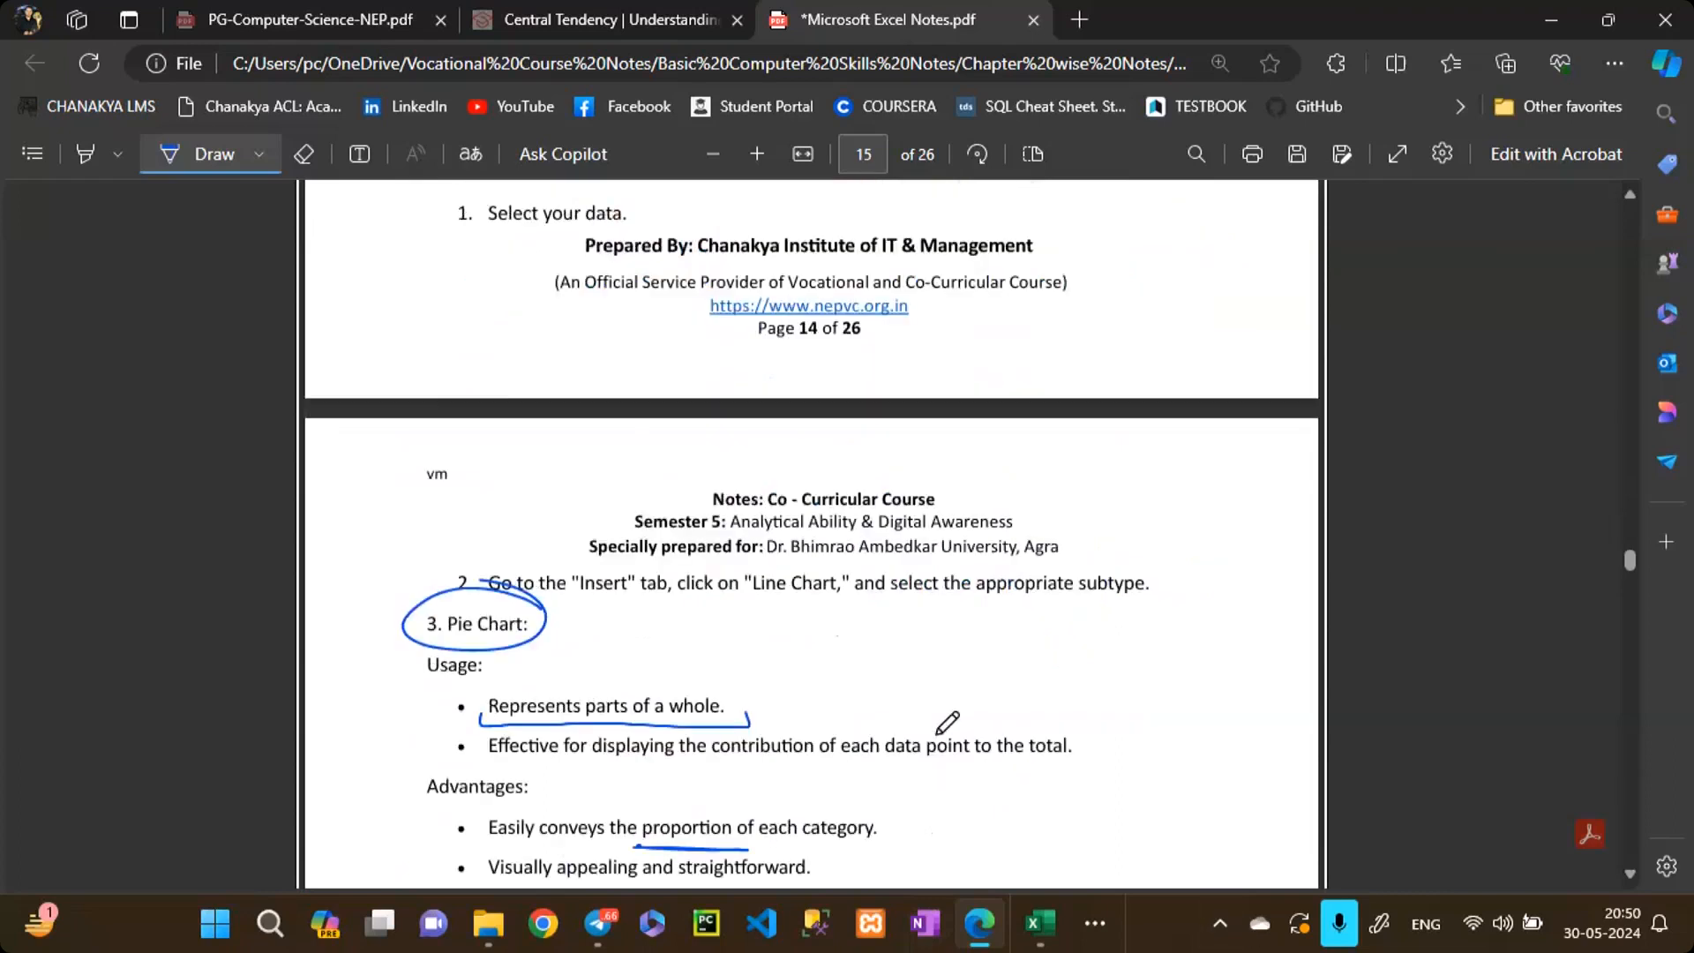
drag(769, 359, 772, 393)
drag(799, 368, 833, 367)
mouse_move(887, 362)
mouse_down()
mouse_move(864, 396)
mouse_move(872, 361)
mouse_up()
drag(883, 377, 880, 381)
drag(936, 371, 862, 335)
Step: Draw three lines branching out from the circled "100%" and circle "Represents parts of a whole" in the Pie Chart usage notes
drag(898, 392, 1031, 345)
drag(903, 391, 1011, 425)
drag(861, 411, 943, 466)
mouse_move(745, 430)
mouse_down()
mouse_move(522, 397)
mouse_move(747, 469)
mouse_move(651, 413)
mouse_up()
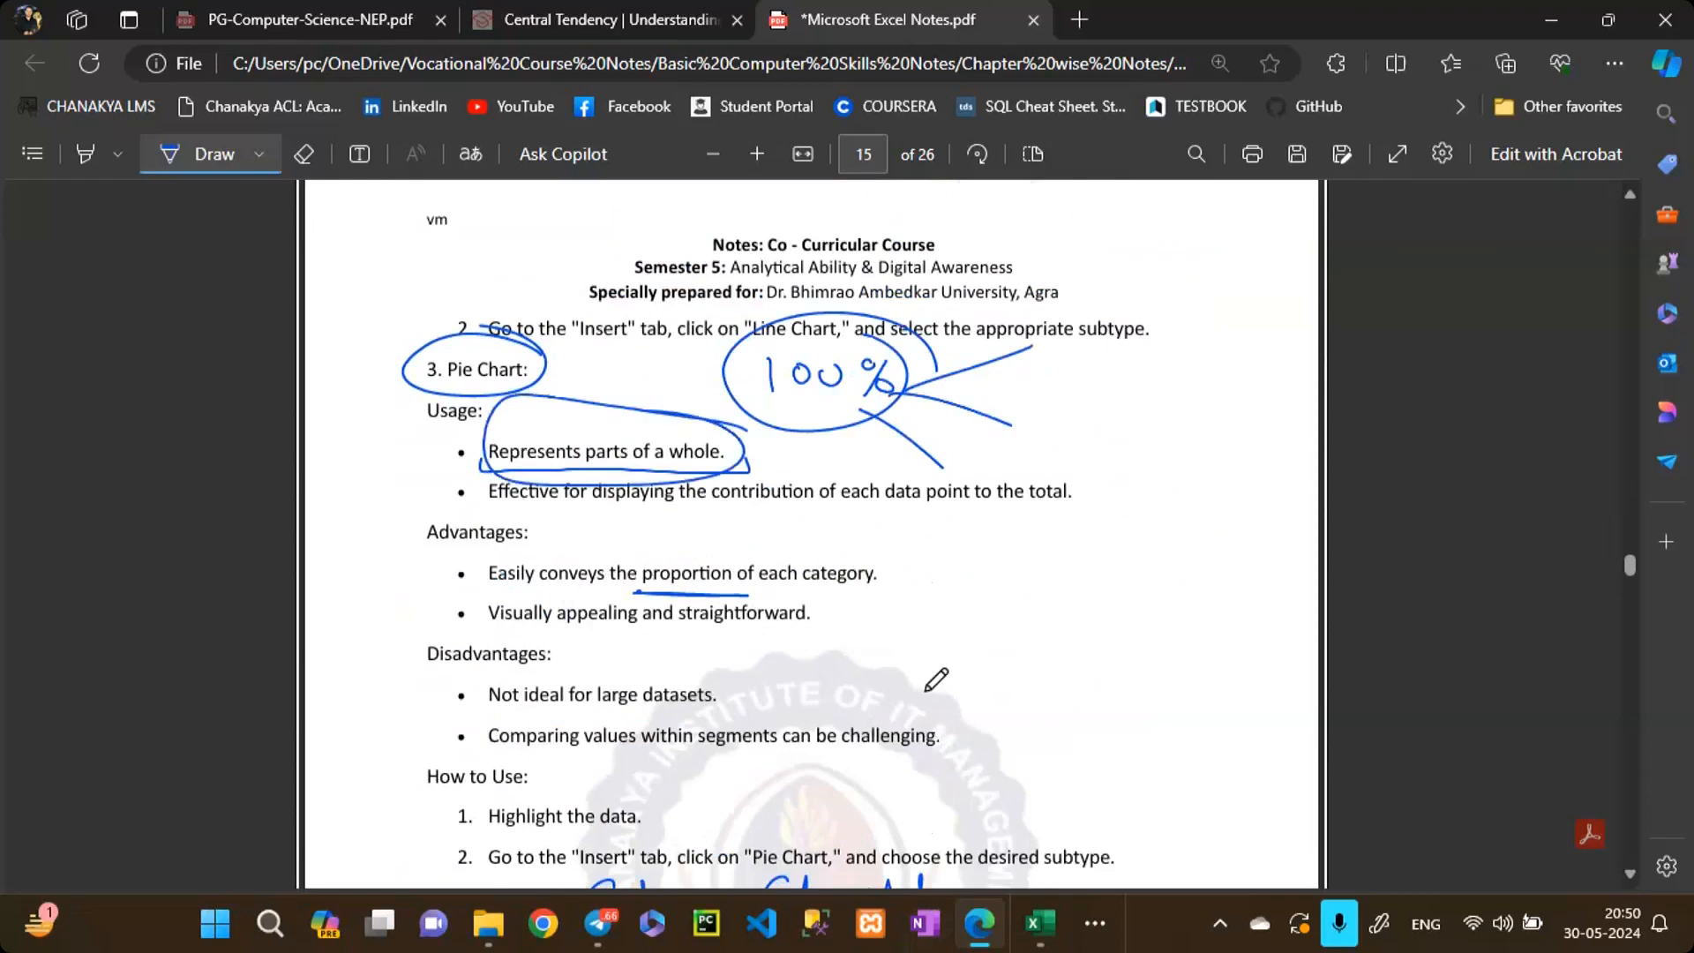
Step: Circle the word "relationship" again in the Scatter Plot usage notes on page 16
scroll(936, 679, down, 5)
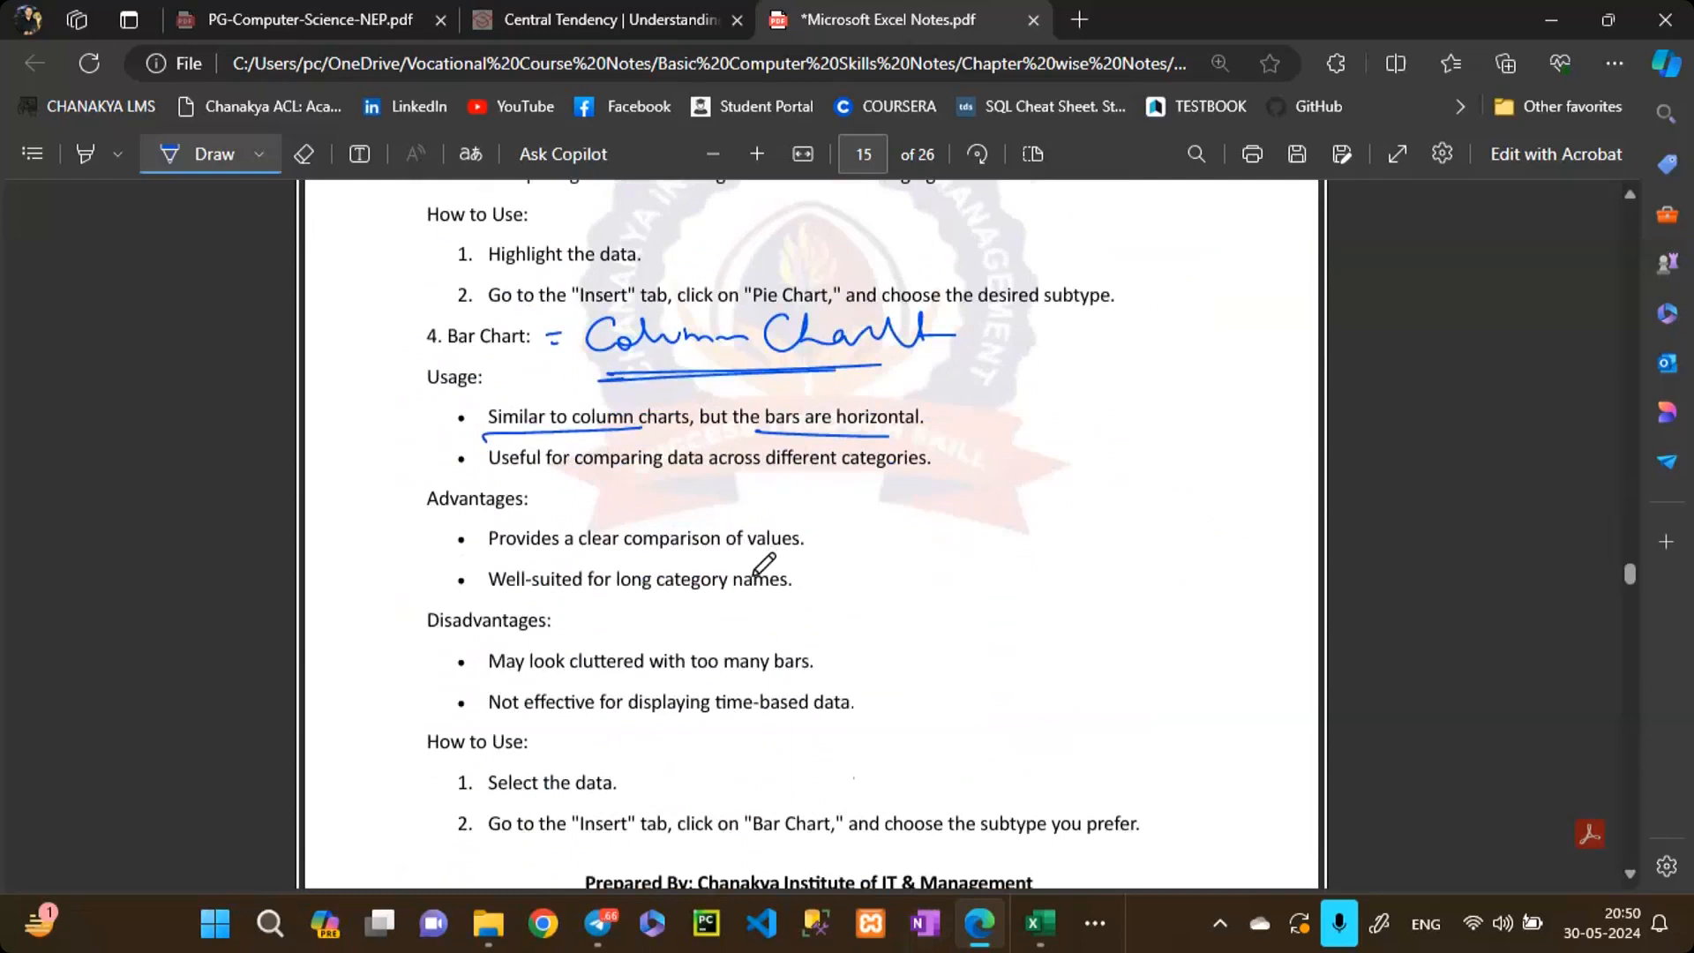
scroll(765, 563, down, 7)
scroll(765, 563, up, 1)
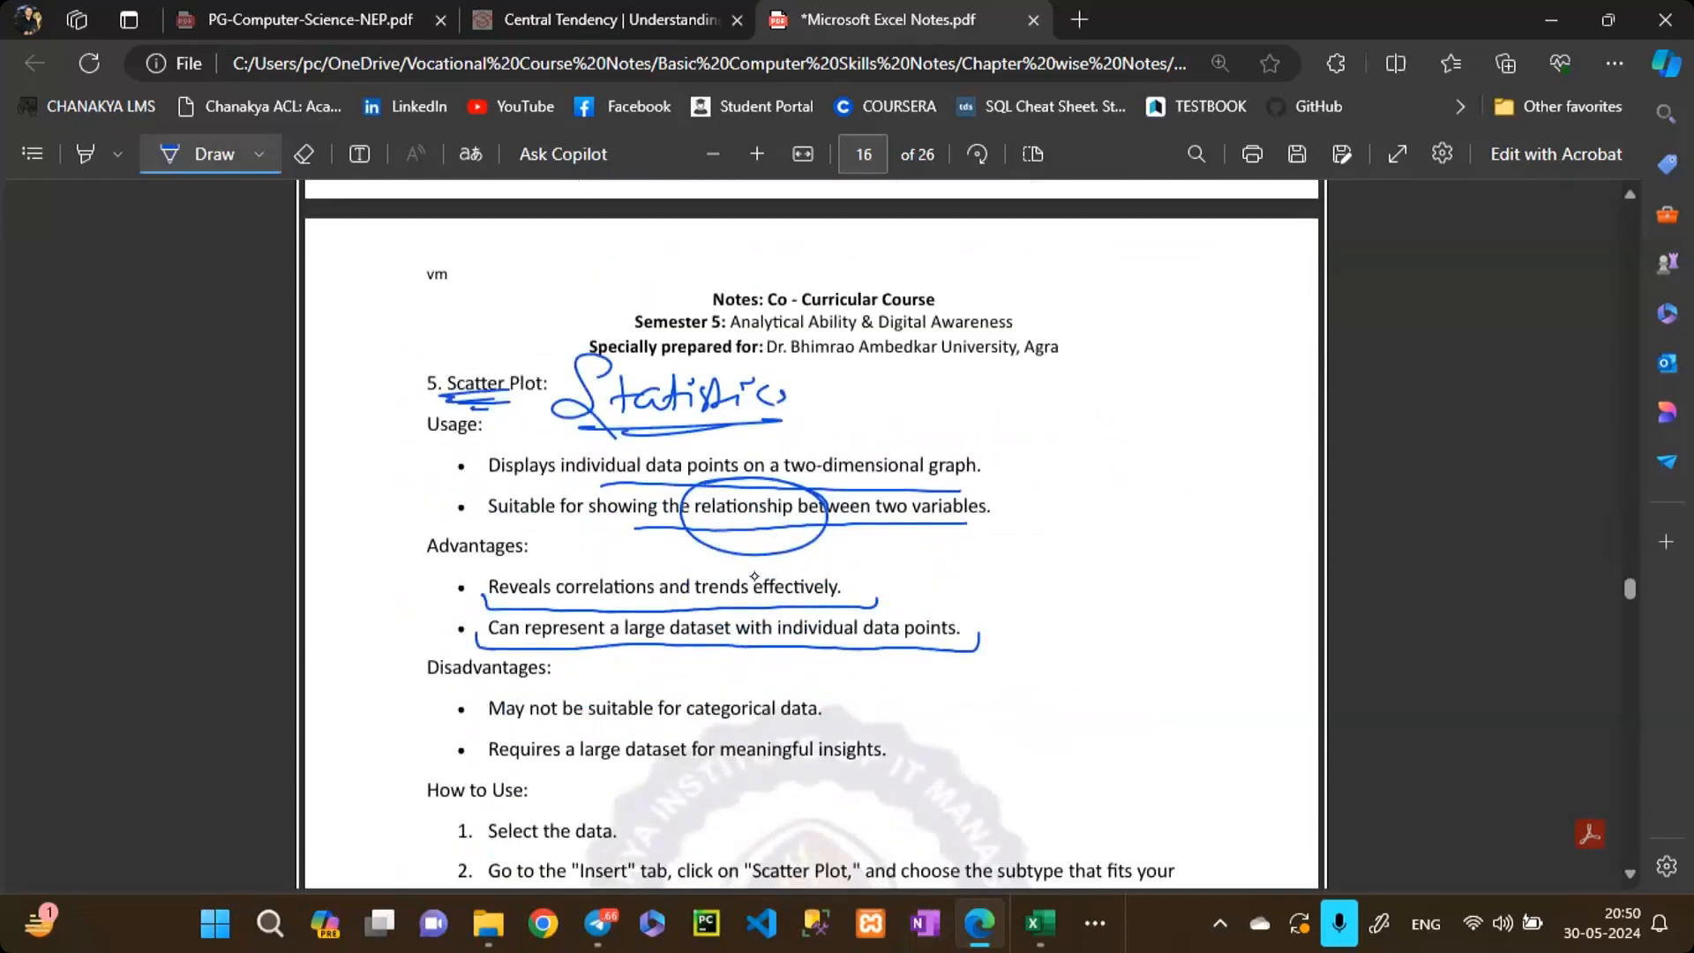
mouse_move(813, 490)
mouse_down()
mouse_move(794, 474)
mouse_move(664, 483)
mouse_move(810, 565)
mouse_up()
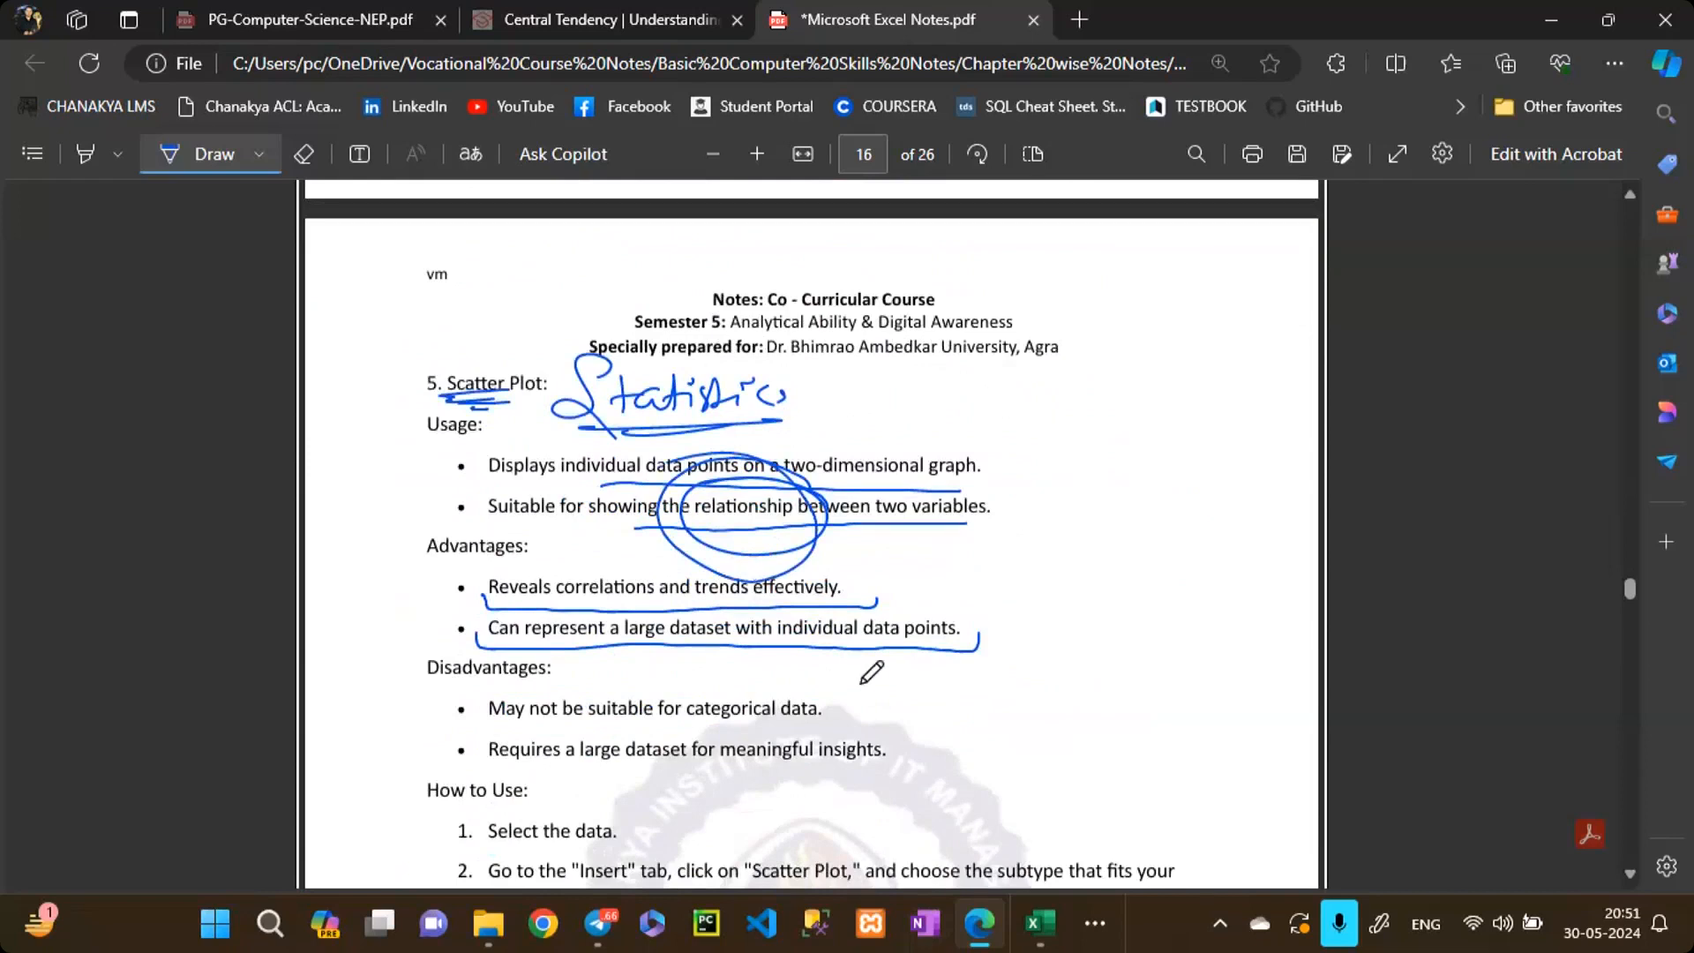
Step: Bring the "Protecting a worksheet" section on page 16 into view
scroll(872, 672, down, 6)
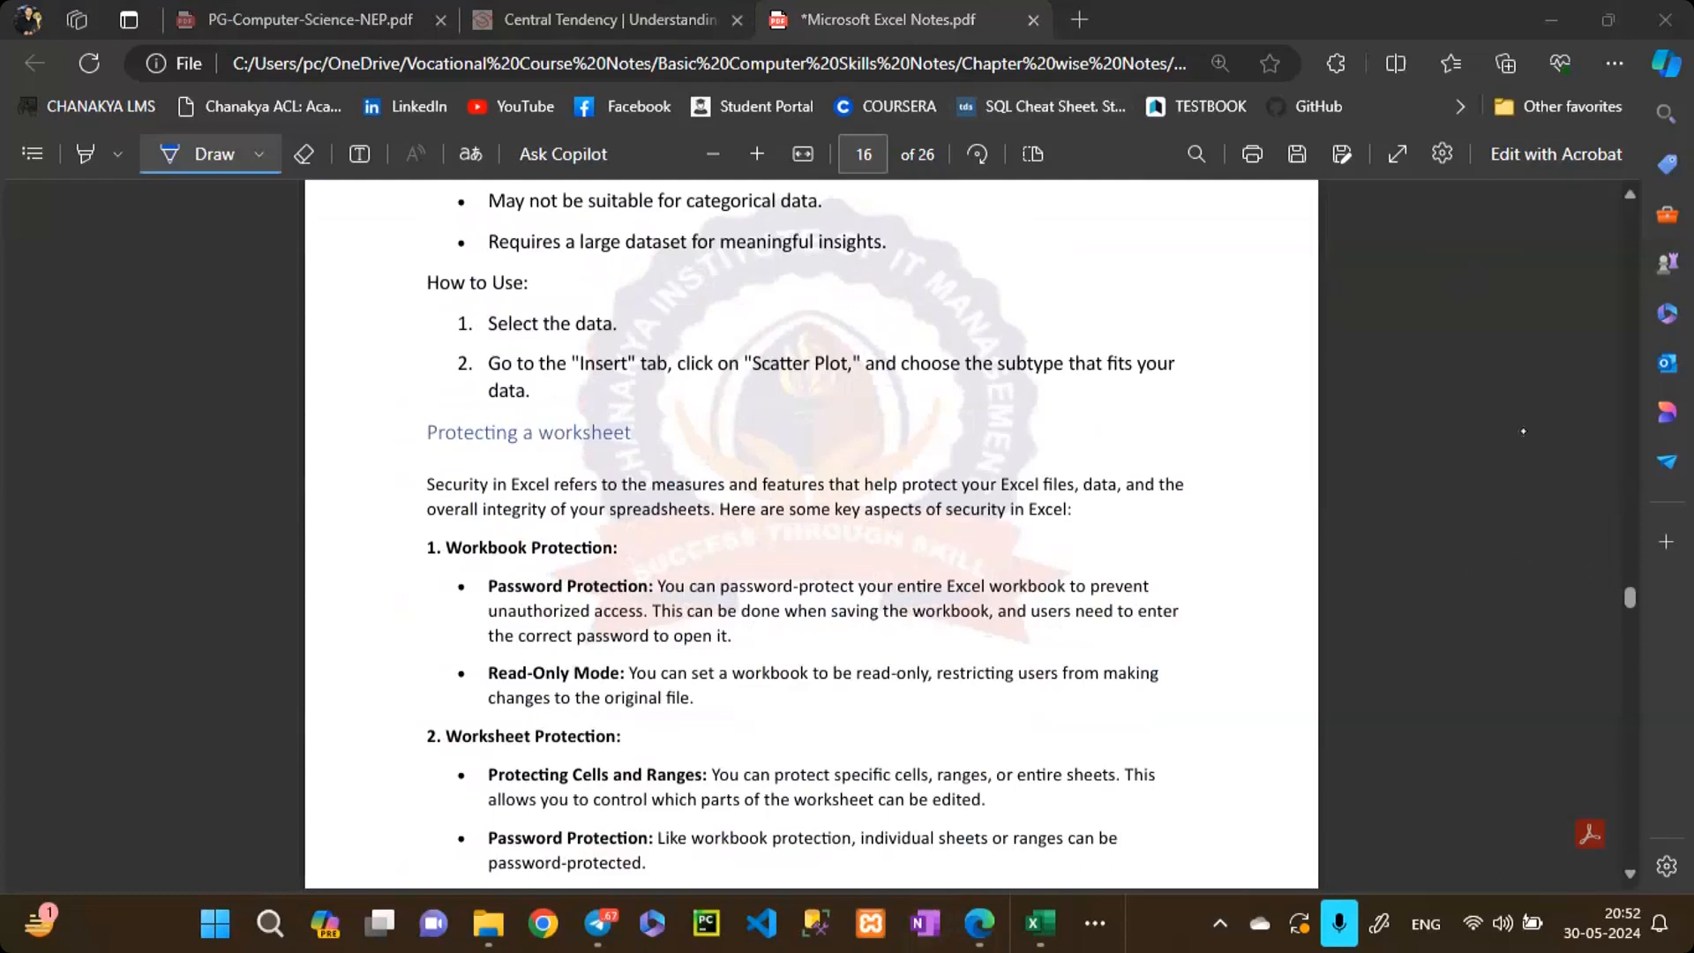
click(1220, 157)
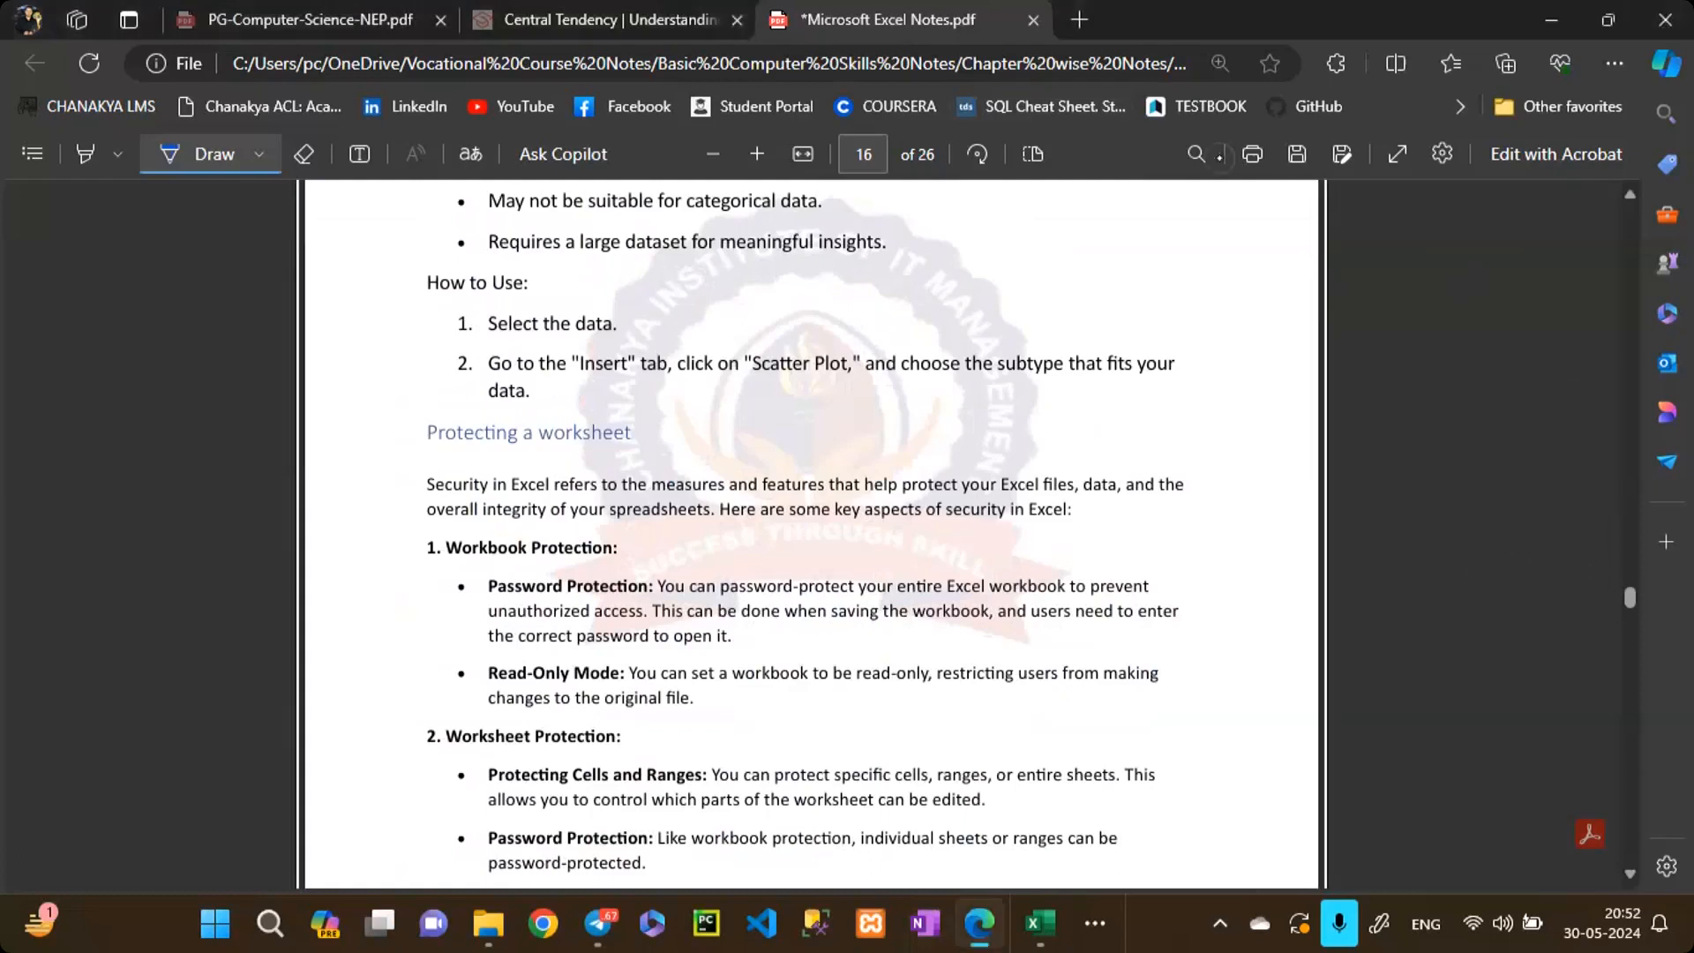